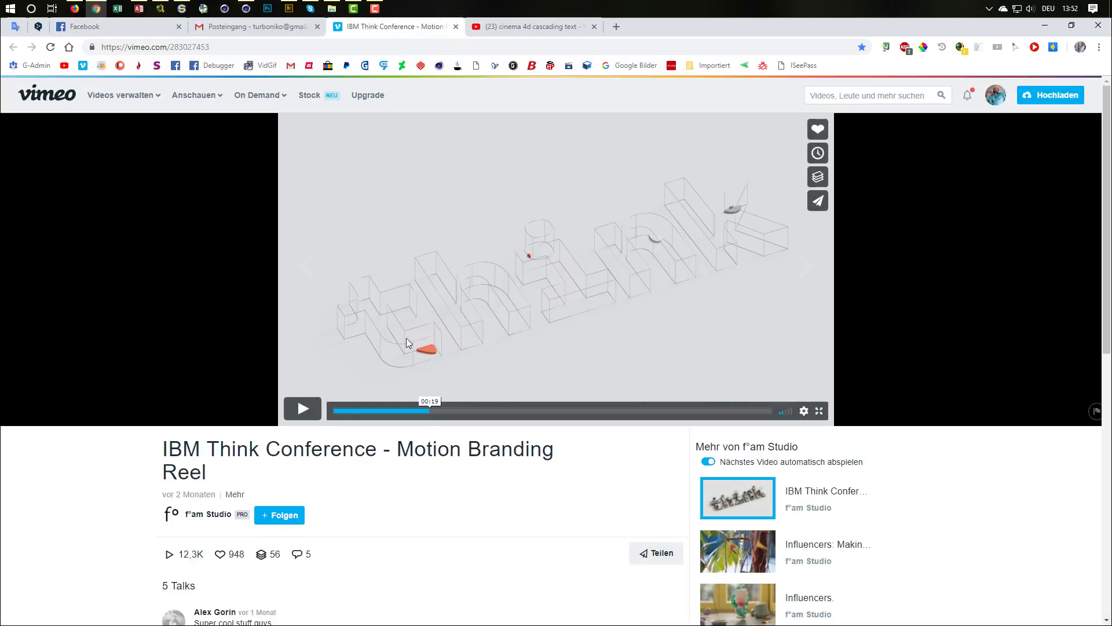
Step: Play the IBM Think reel and replay the layered-letter sequence from 00:19, pausing as the coloured layers form inside the letters
{"action": "left_click", "coordinate": [305, 415]}
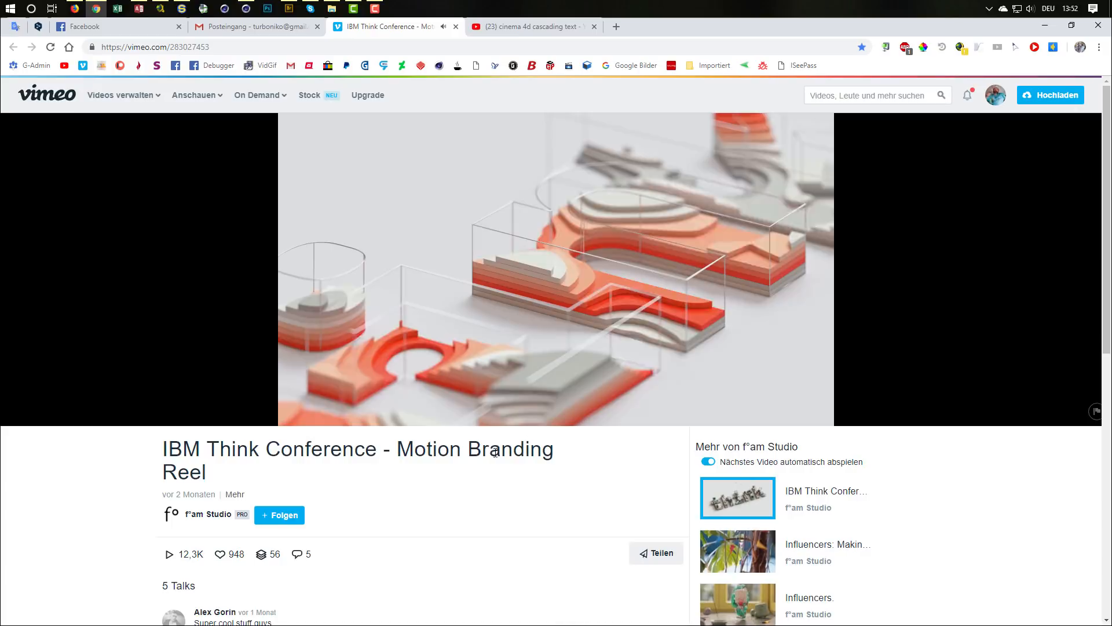
{"action": "mouse_move", "coordinate": [343, 416]}
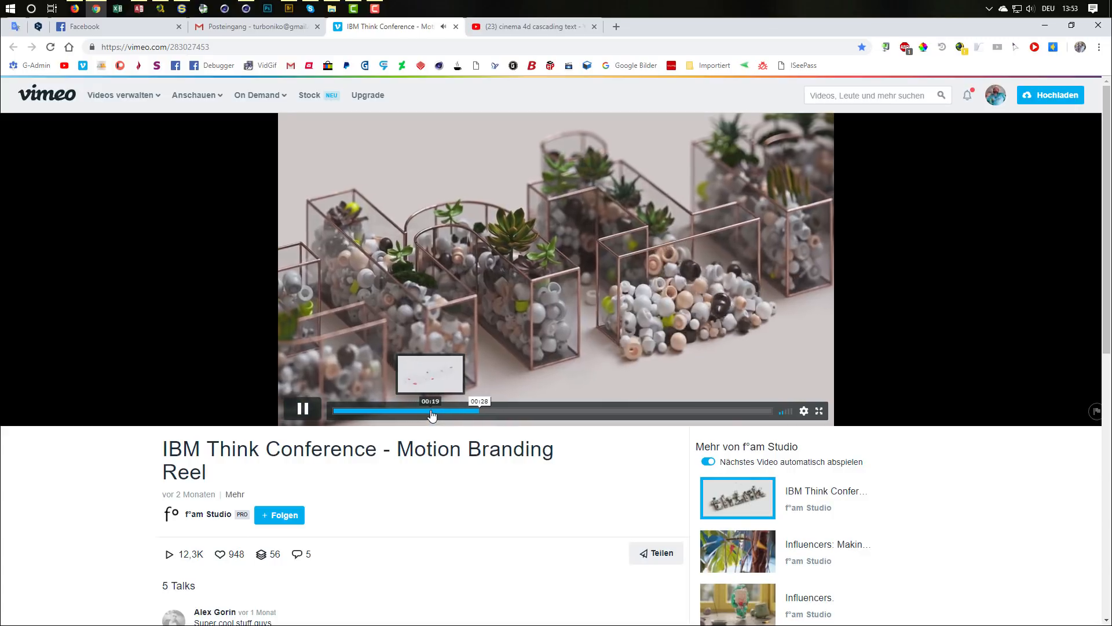
{"action": "left_click", "coordinate": [431, 411]}
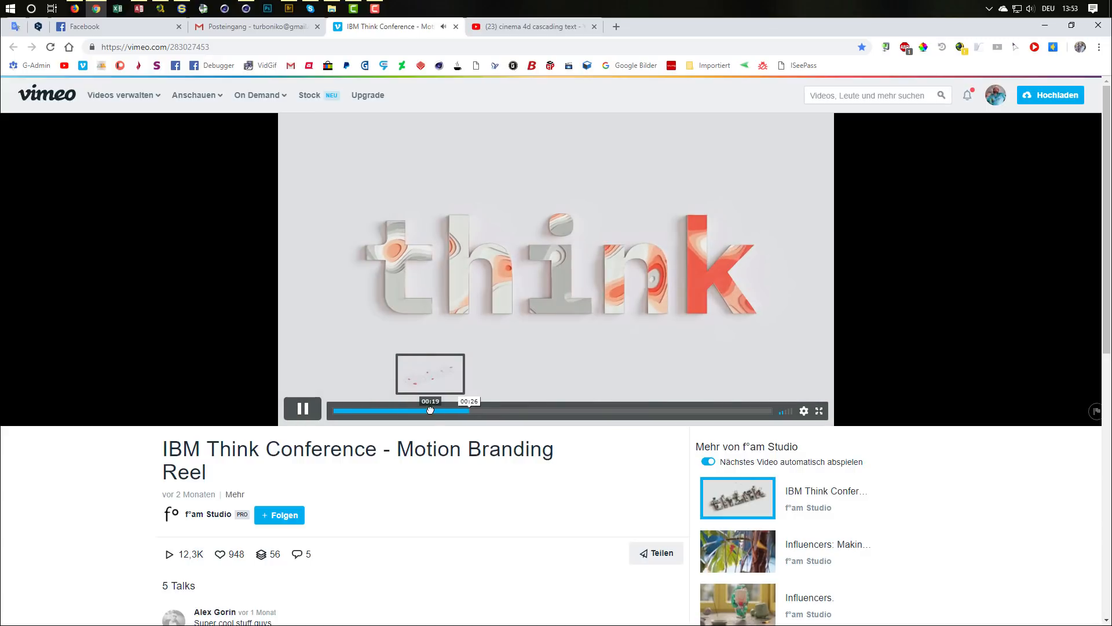
{"action": "left_click", "coordinate": [431, 410]}
{"action": "left_click", "coordinate": [430, 410]}
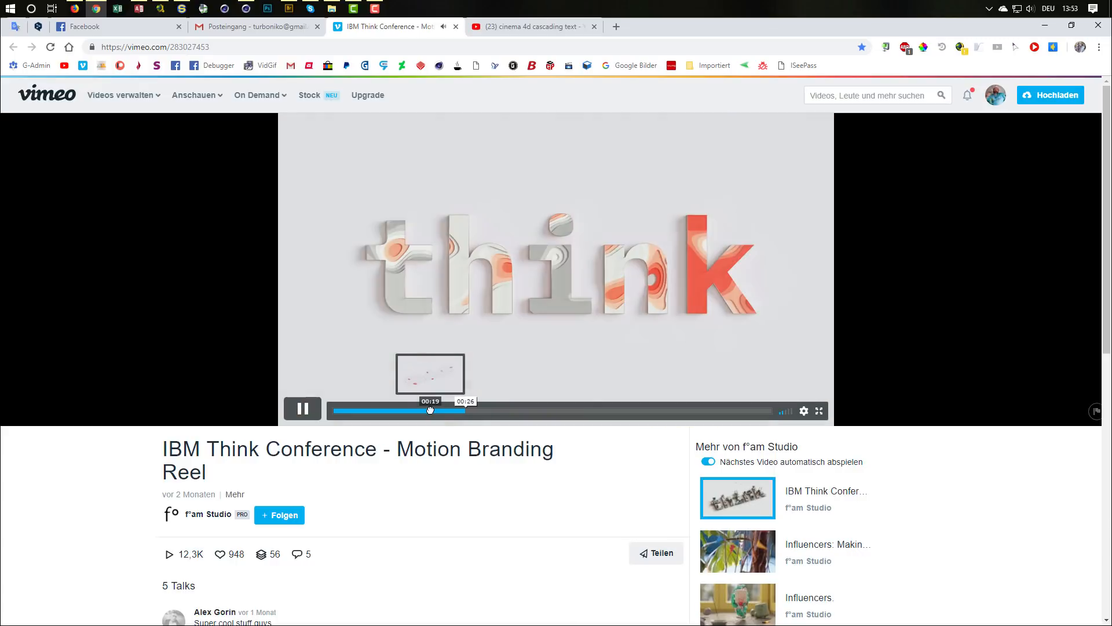
{"action": "left_click", "coordinate": [301, 406]}
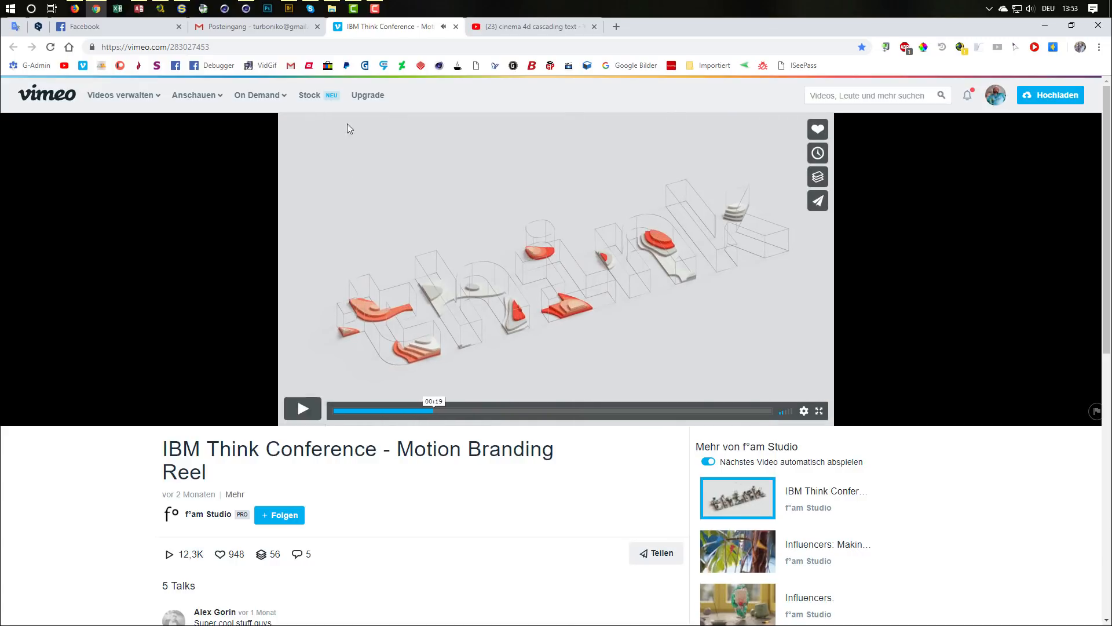
Step: Look through the YouTube results for "cinema 4d cascading text" to compare existing examples of the effect
{"action": "left_click", "coordinate": [486, 30]}
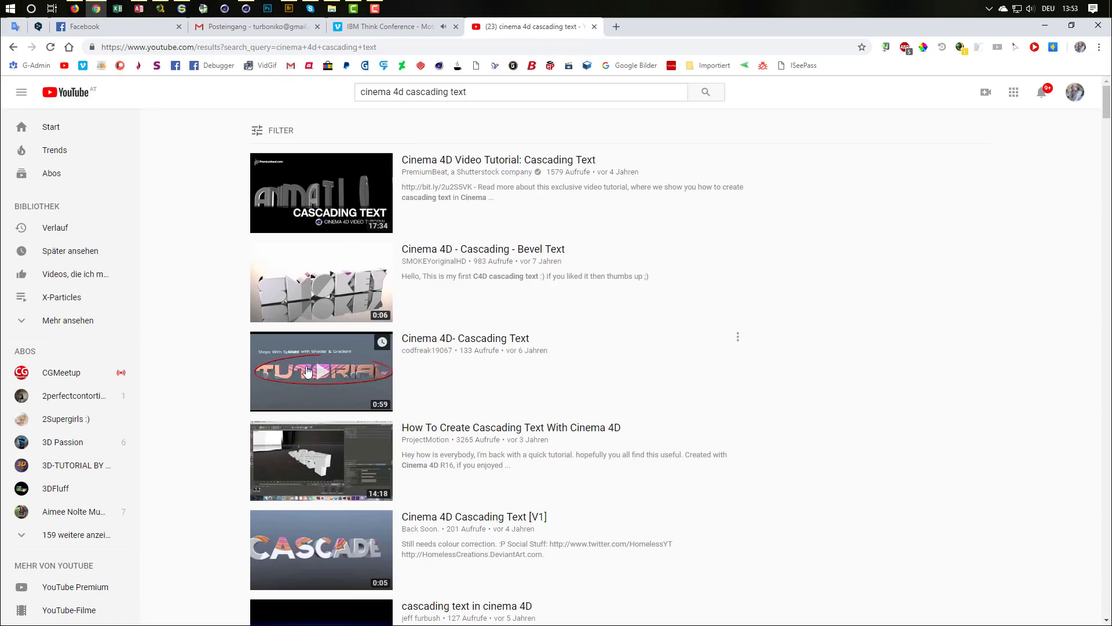
{"action": "scroll", "coordinate": [452, 278], "scroll_direction": "down", "scroll_amount": 2}
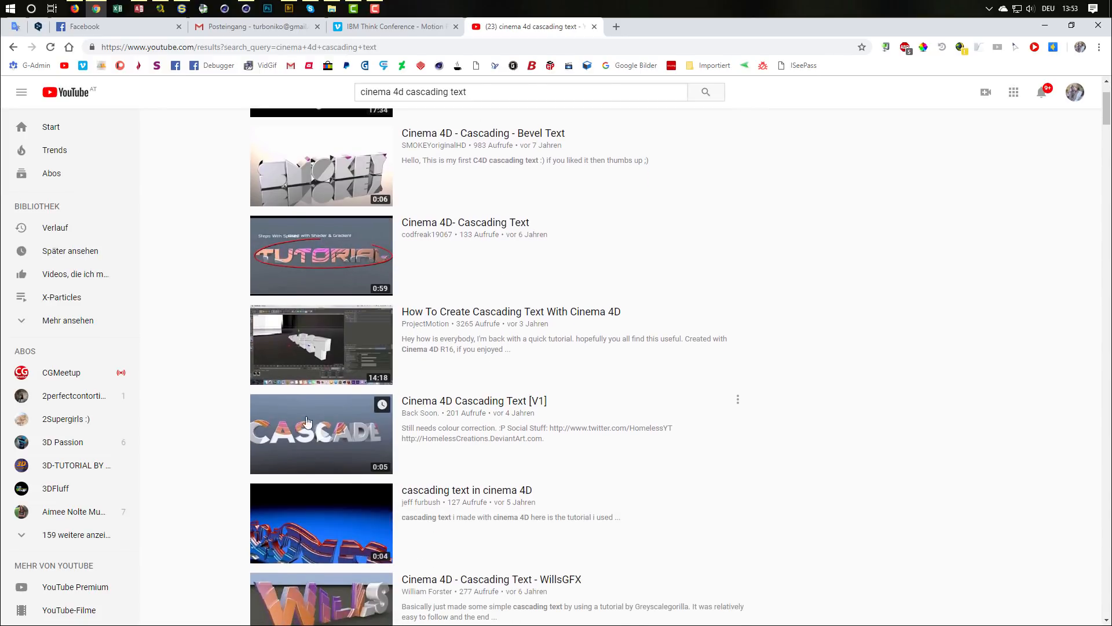
{"action": "scroll", "coordinate": [492, 442], "scroll_direction": "down", "scroll_amount": 4}
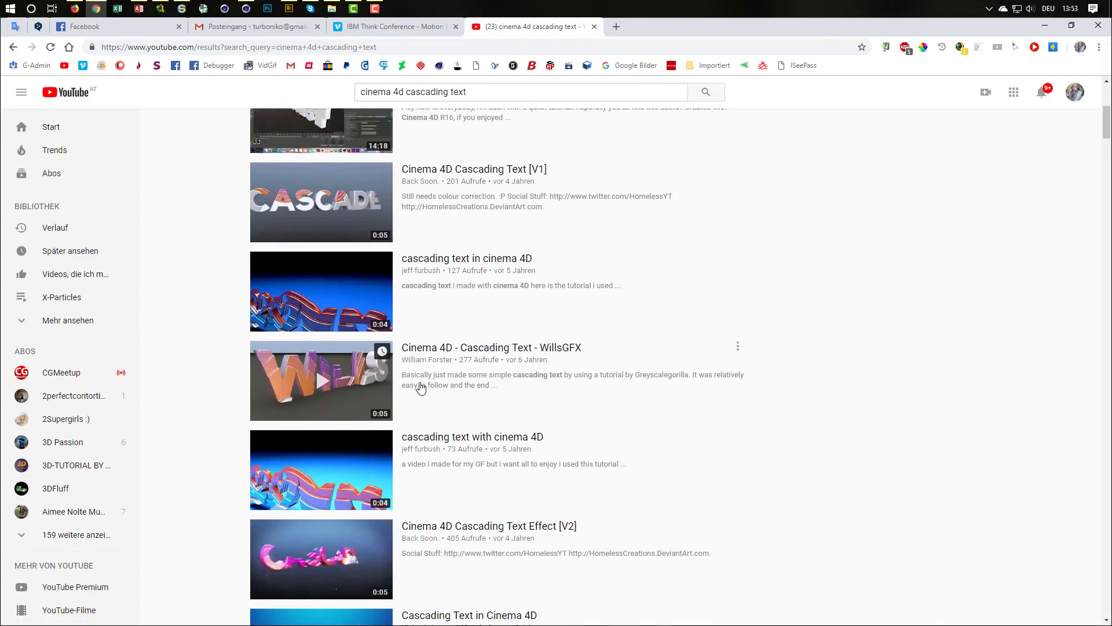
{"action": "scroll", "coordinate": [464, 365], "scroll_direction": "down", "scroll_amount": 5}
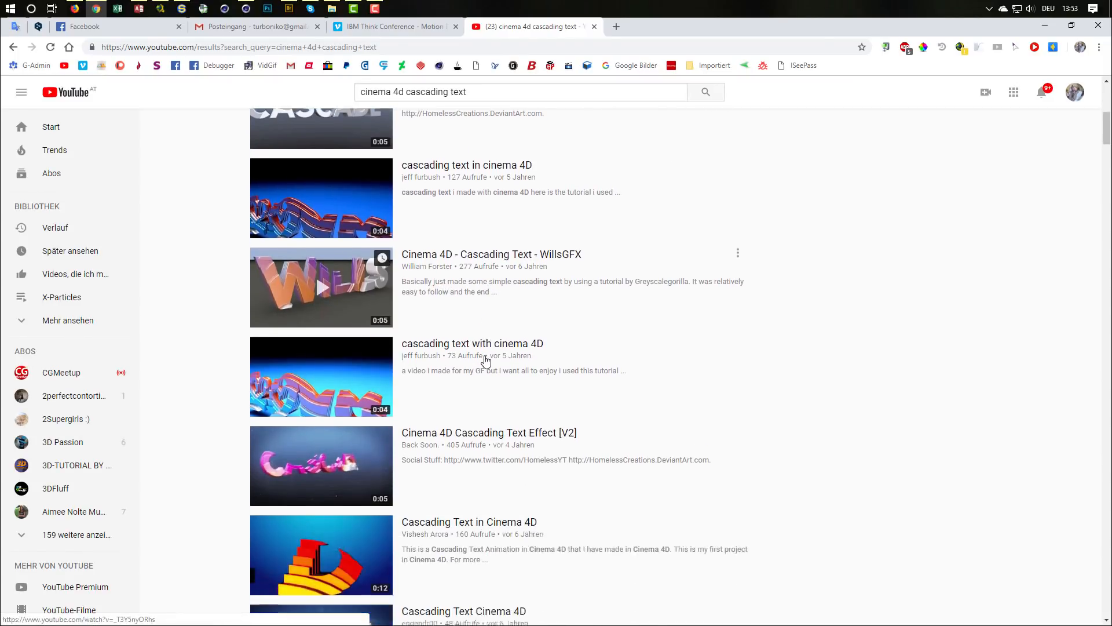
{"action": "scroll", "coordinate": [486, 361], "scroll_direction": "down", "scroll_amount": 8}
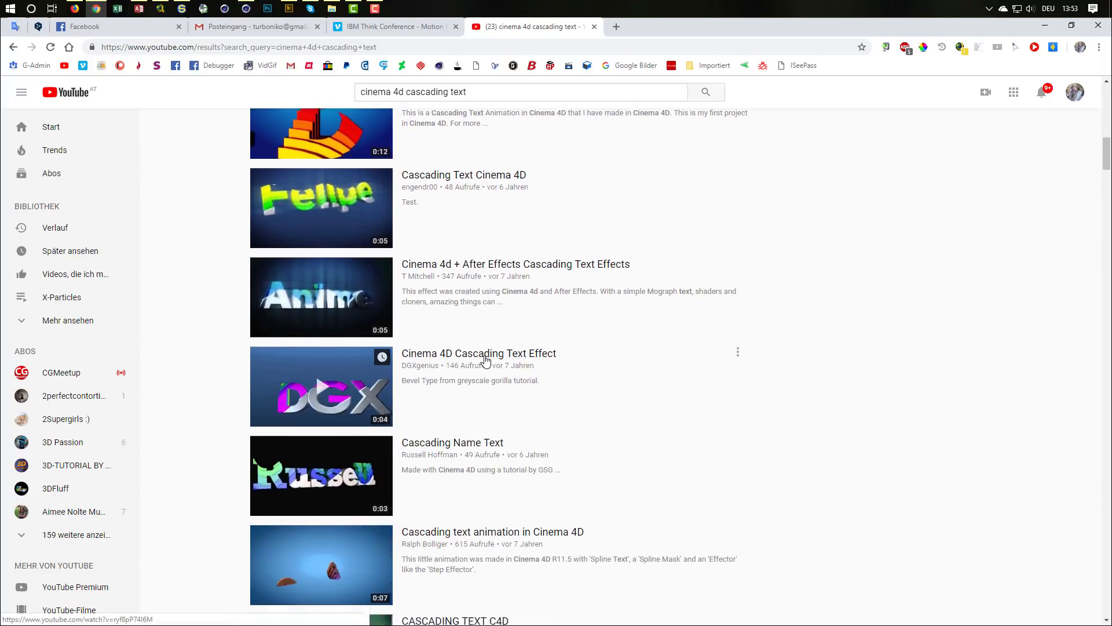
{"action": "scroll", "coordinate": [485, 360], "scroll_direction": "down", "scroll_amount": 5}
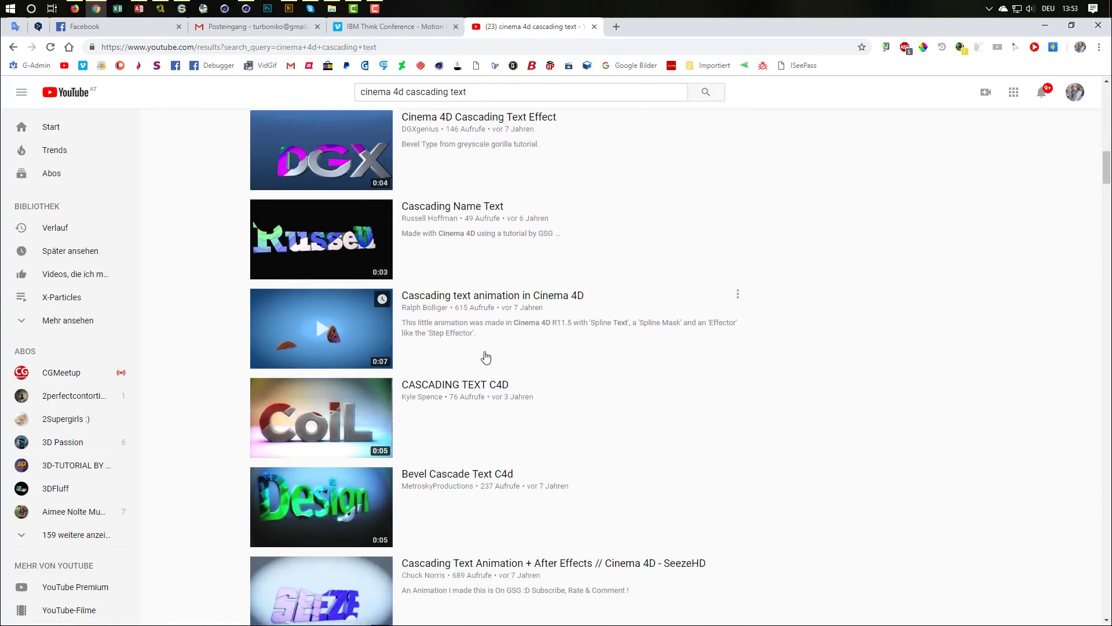
{"action": "scroll", "coordinate": [486, 357], "scroll_direction": "down", "scroll_amount": 3}
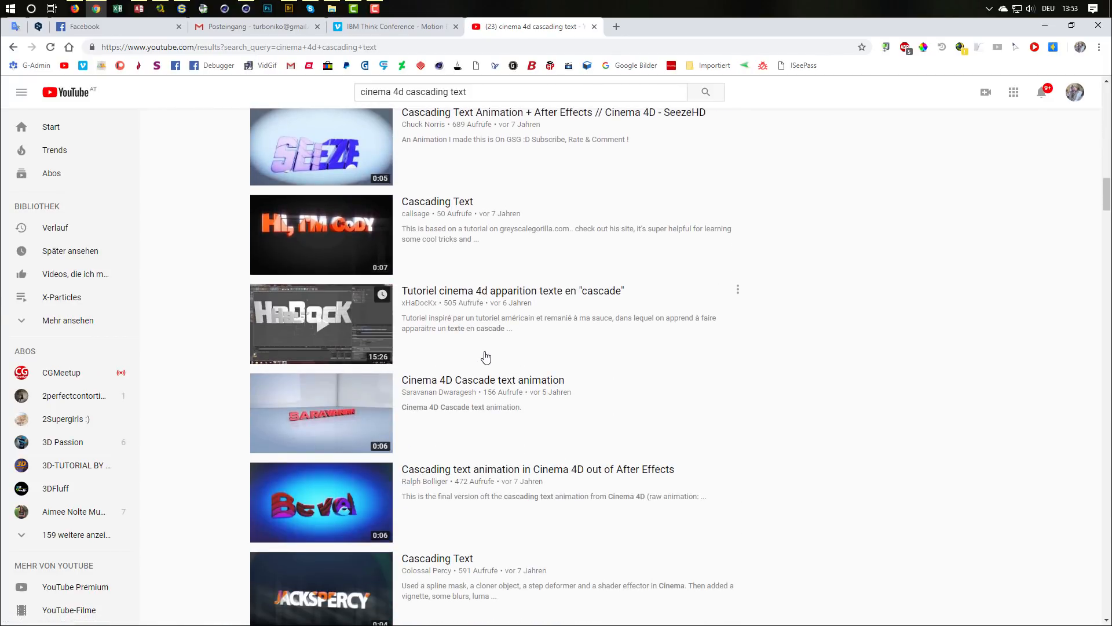
{"action": "scroll", "coordinate": [485, 357], "scroll_direction": "down", "scroll_amount": 8}
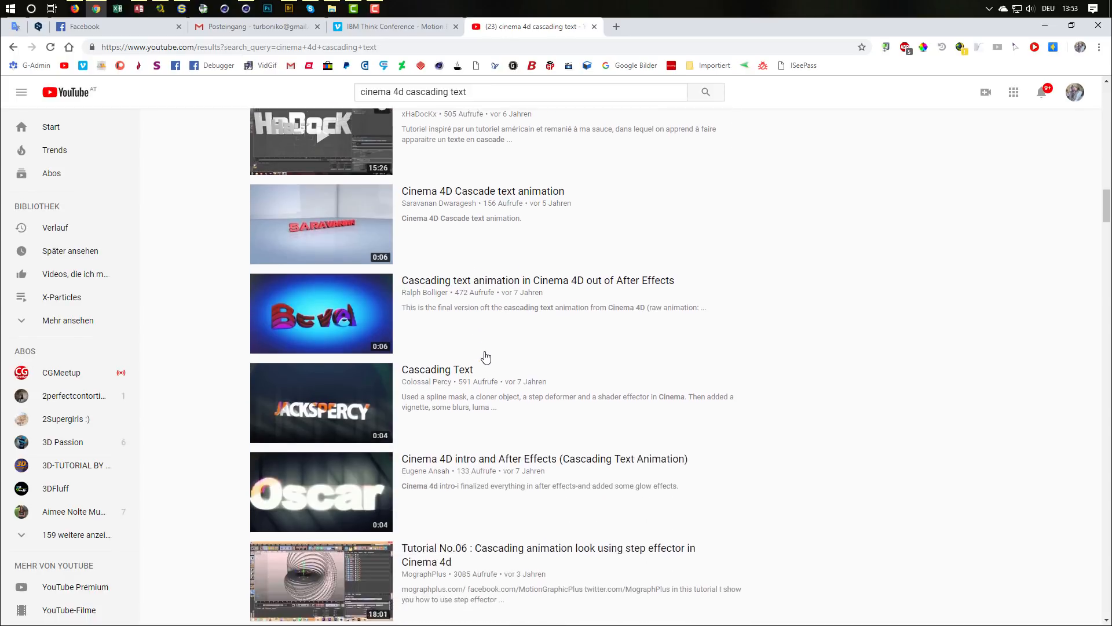
{"action": "scroll", "coordinate": [485, 356], "scroll_direction": "down", "scroll_amount": 8}
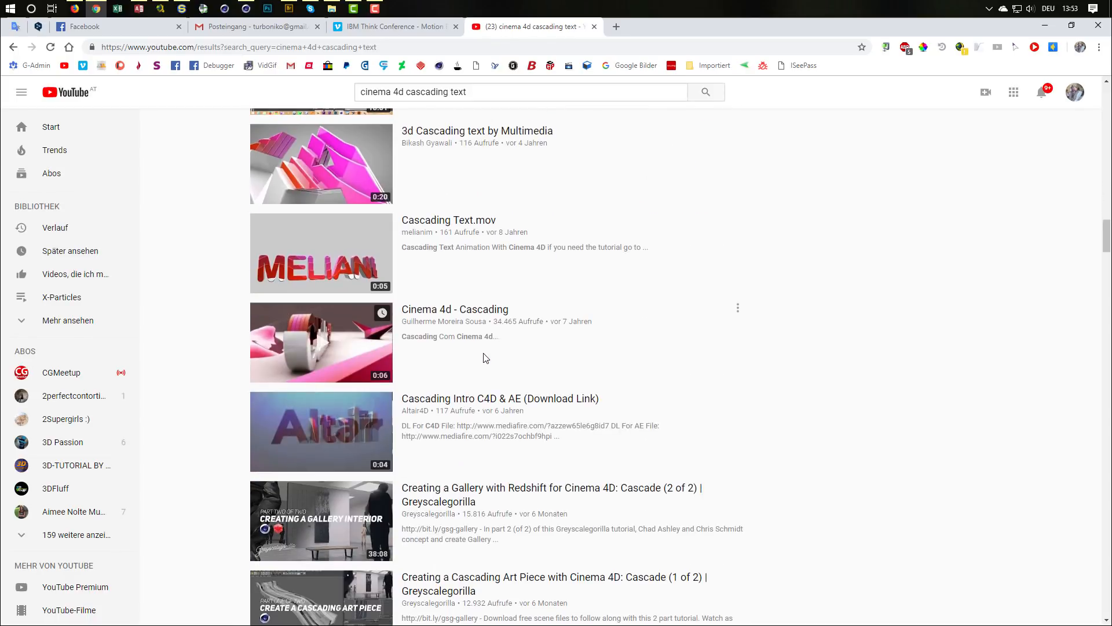
{"action": "scroll", "coordinate": [485, 356], "scroll_direction": "up", "scroll_amount": 20}
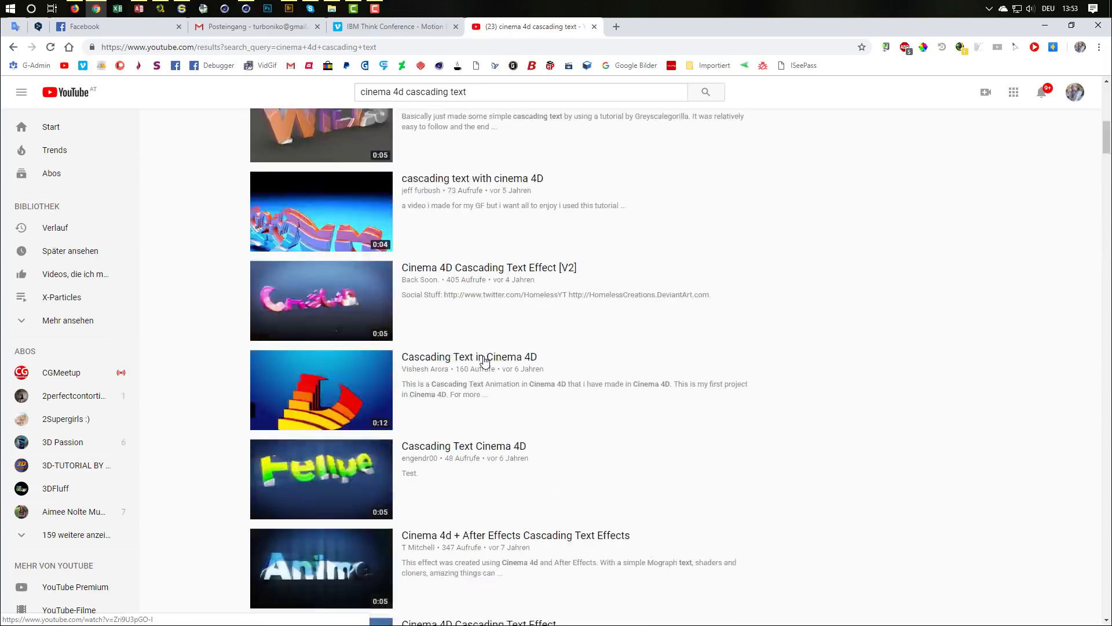
Step: Return to the IBM Think reel on Vimeo and examine the stepped letter layers, moving the video to 00:24
{"action": "left_click", "coordinate": [404, 25]}
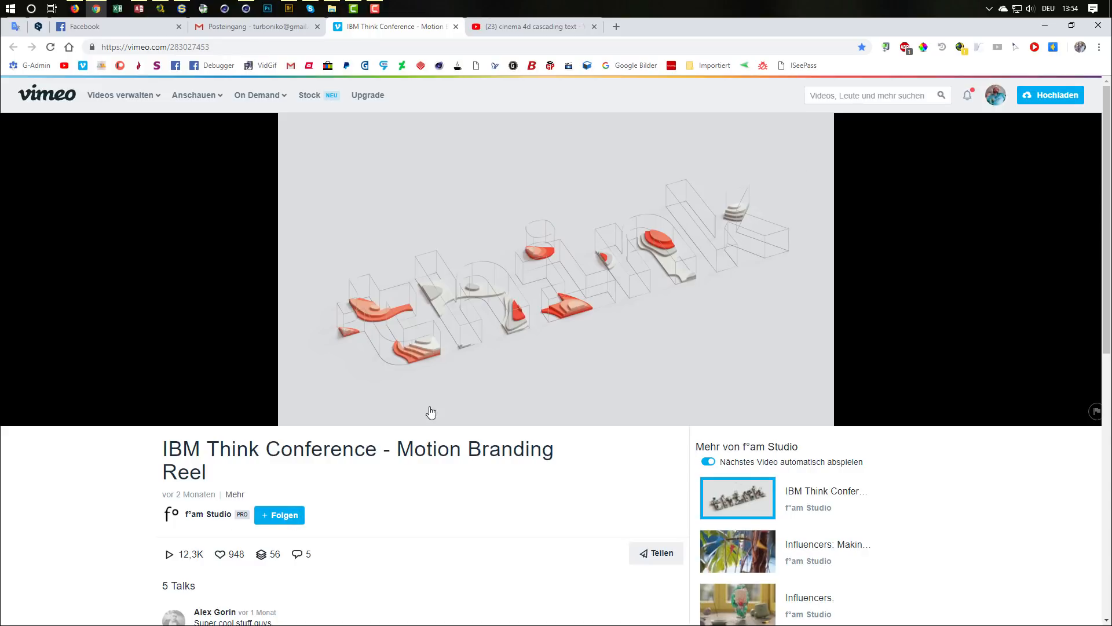
{"action": "mouse_move", "coordinate": [575, 365]}
{"action": "scroll", "coordinate": [568, 497], "scroll_direction": "down", "scroll_amount": 2}
{"action": "scroll", "coordinate": [568, 497], "scroll_direction": "up", "scroll_amount": 2}
{"action": "mouse_move", "coordinate": [405, 342]}
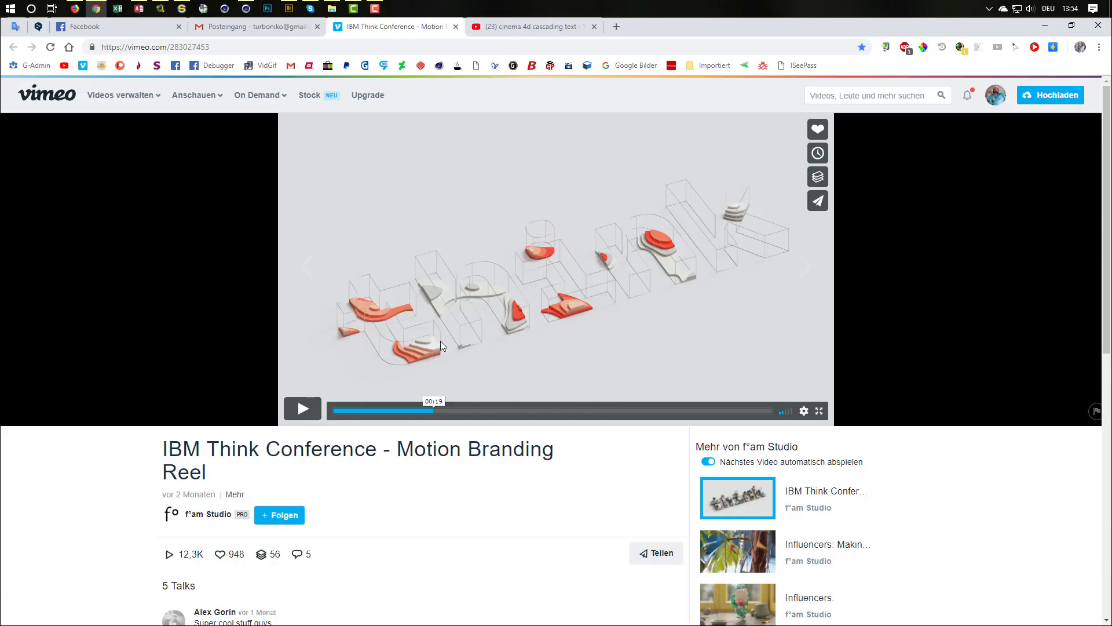
{"action": "left_click", "coordinate": [456, 411]}
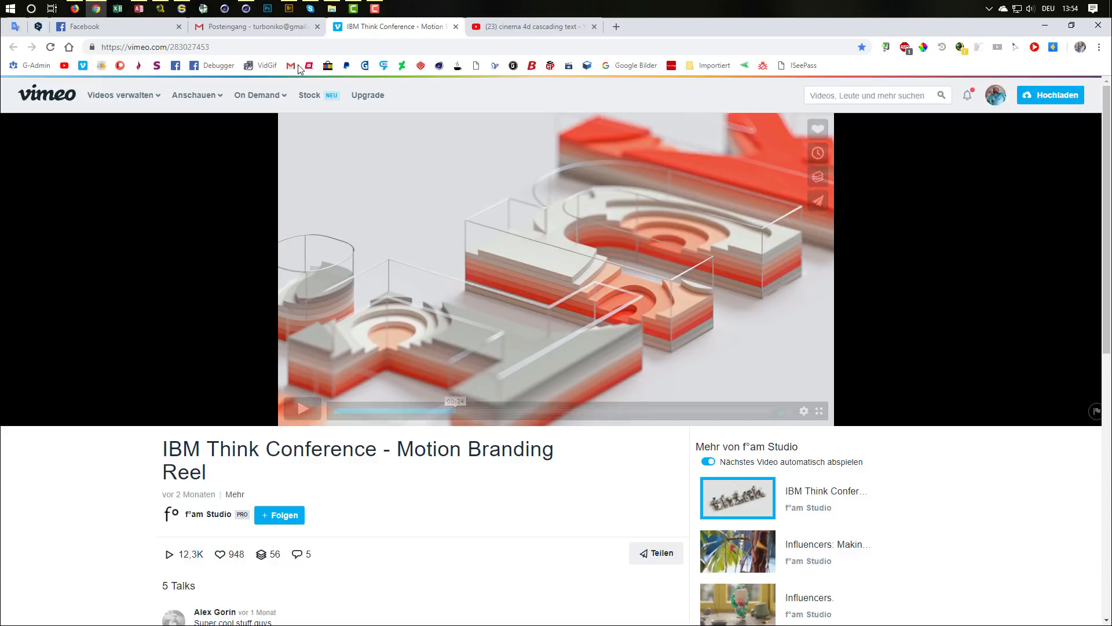
Step: Switch to Cinema 4D and add a text spline lying flat in the XZ plane
{"action": "left_click", "coordinate": [1043, 26]}
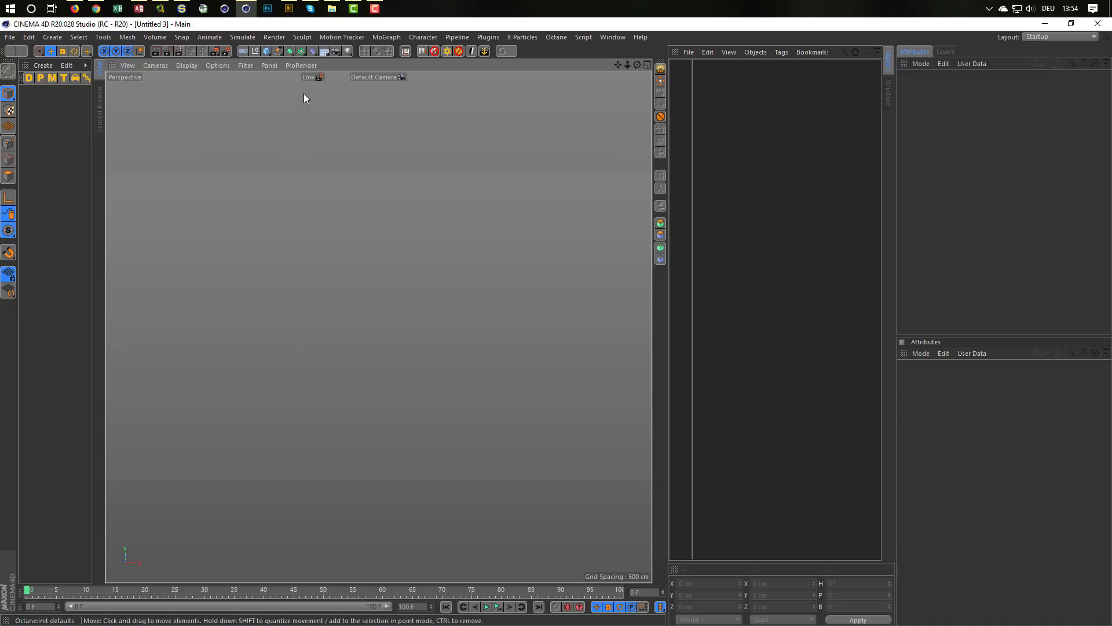
{"action": "left_click", "coordinate": [277, 50]}
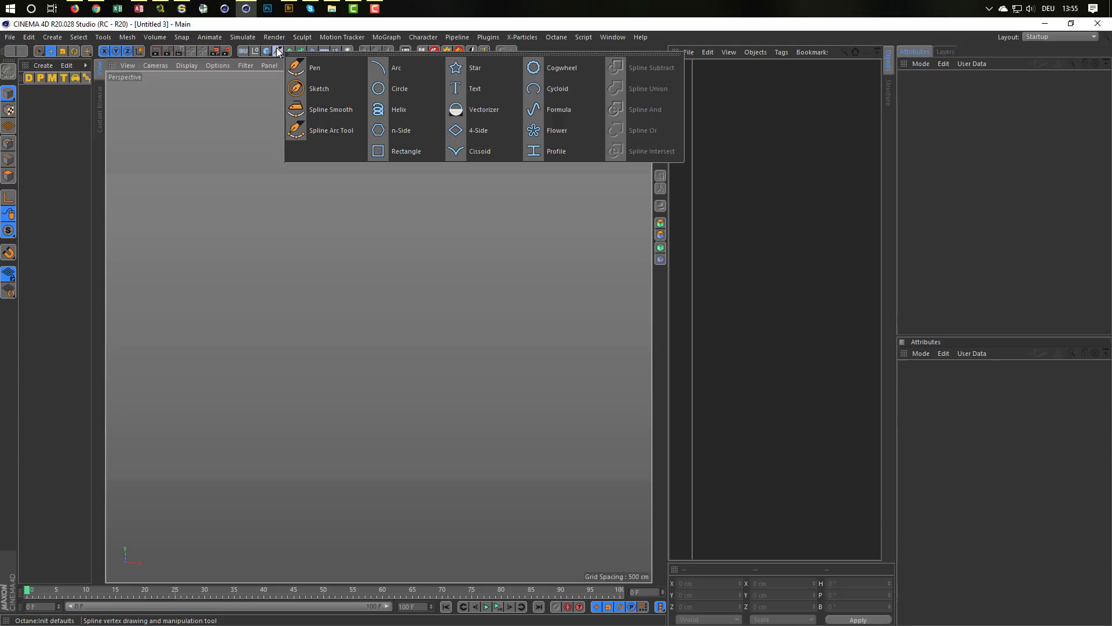
{"action": "left_click", "coordinate": [478, 85]}
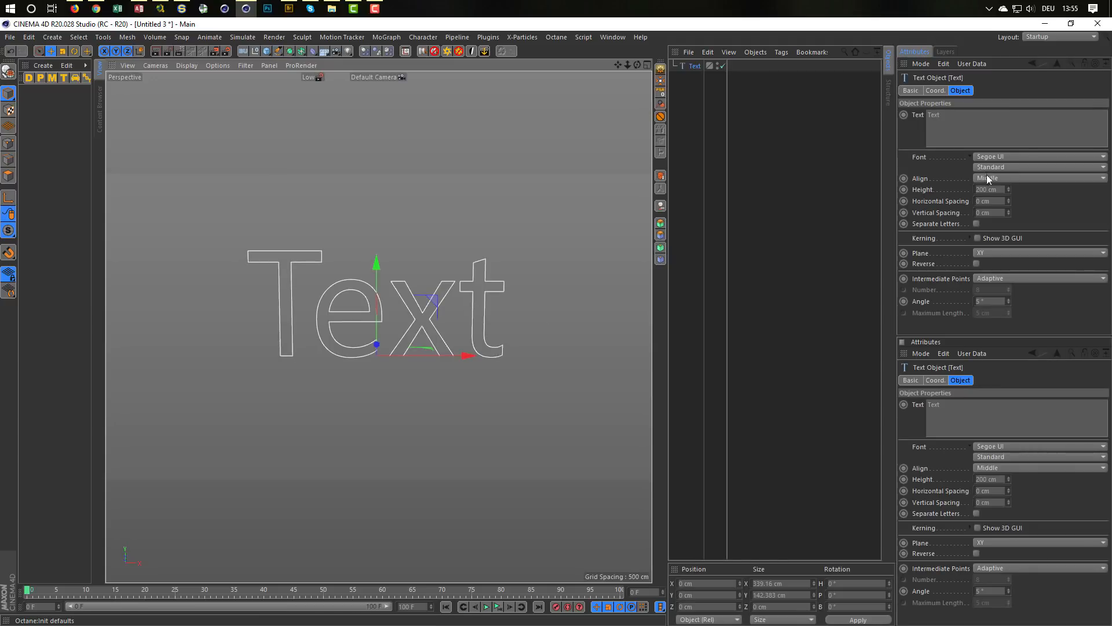
{"action": "left_click", "coordinate": [986, 252]}
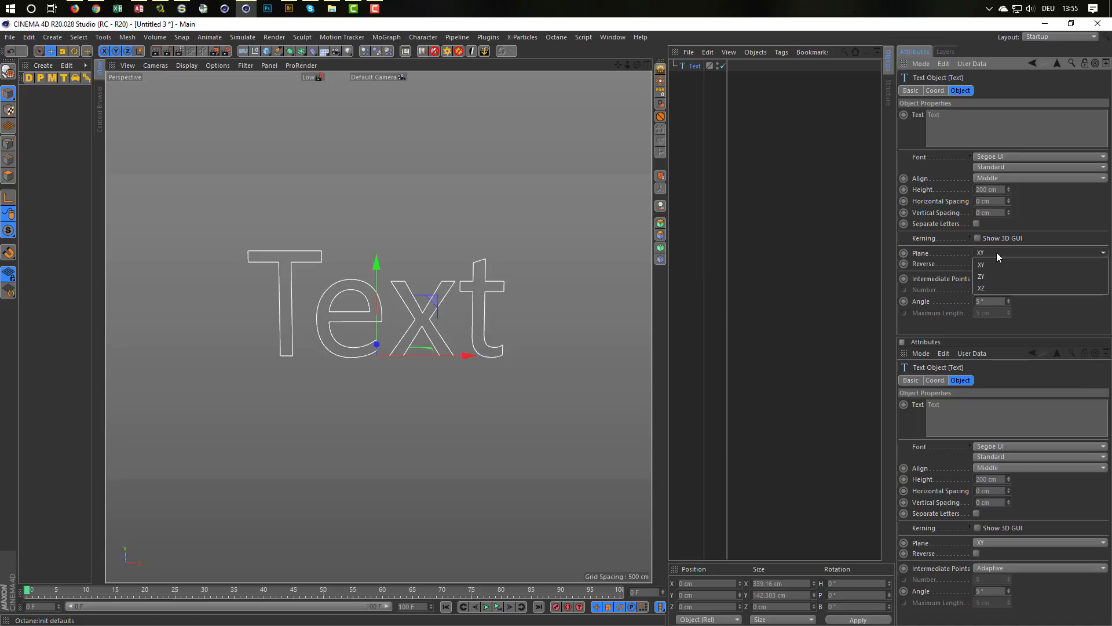
{"action": "left_click", "coordinate": [991, 289]}
{"action": "left_click_drag", "start_coordinate": [363, 353], "coordinate": [320, 328], "text": "alt"}
{"action": "right_click_drag", "start_coordinate": [352, 349], "coordinate": [373, 341], "text": "alt"}
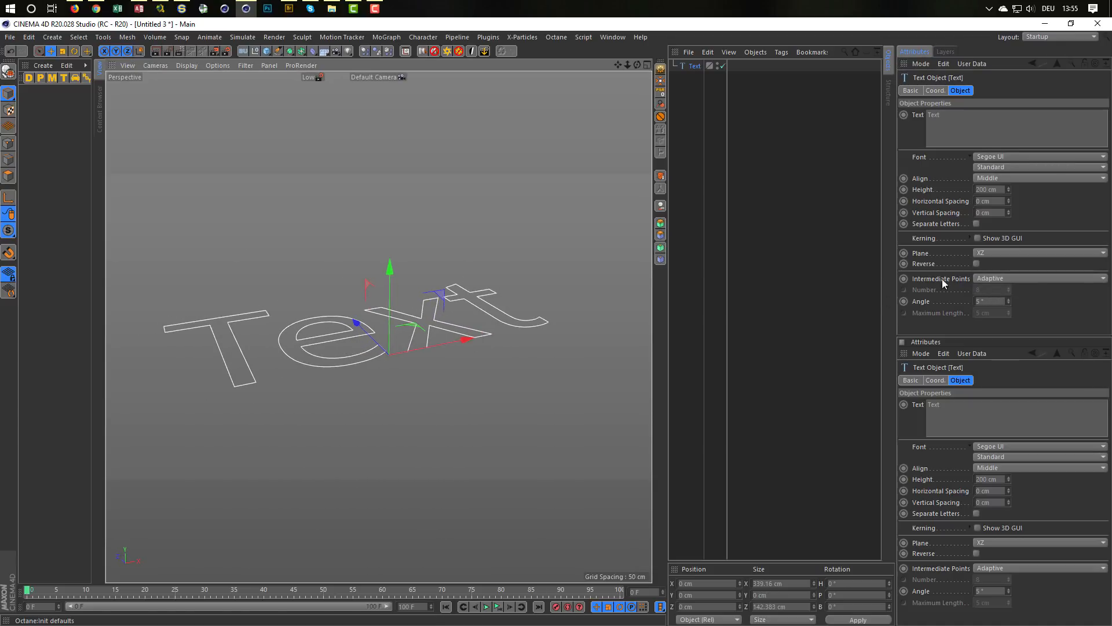
Step: Set the text spline's font style to Fett and replace its default wording with a short first name
{"action": "left_click", "coordinate": [992, 168]}
{"action": "left_click", "coordinate": [1001, 176]}
{"action": "left_click_drag", "start_coordinate": [361, 346], "coordinate": [388, 310], "text": "alt"}
{"action": "left_click_drag", "start_coordinate": [992, 129], "coordinate": [878, 134]}
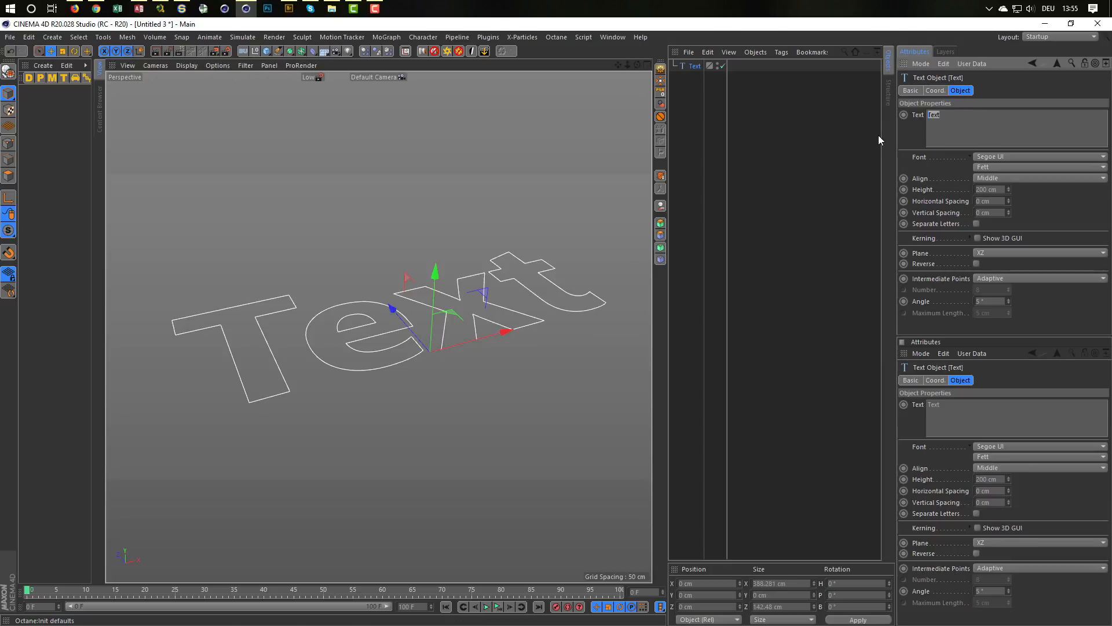
{"action": "type", "text": "Niko"}
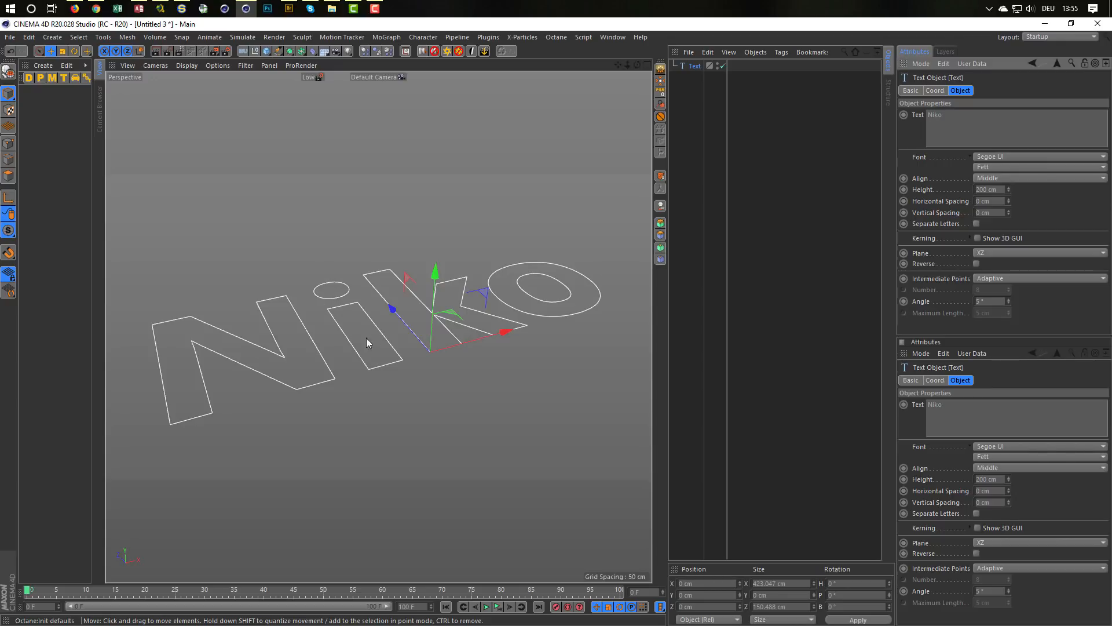
Step: Check the layered letters in the Vimeo reference again and return to the text spline in Cinema 4D
{"action": "left_click", "coordinate": [96, 8]}
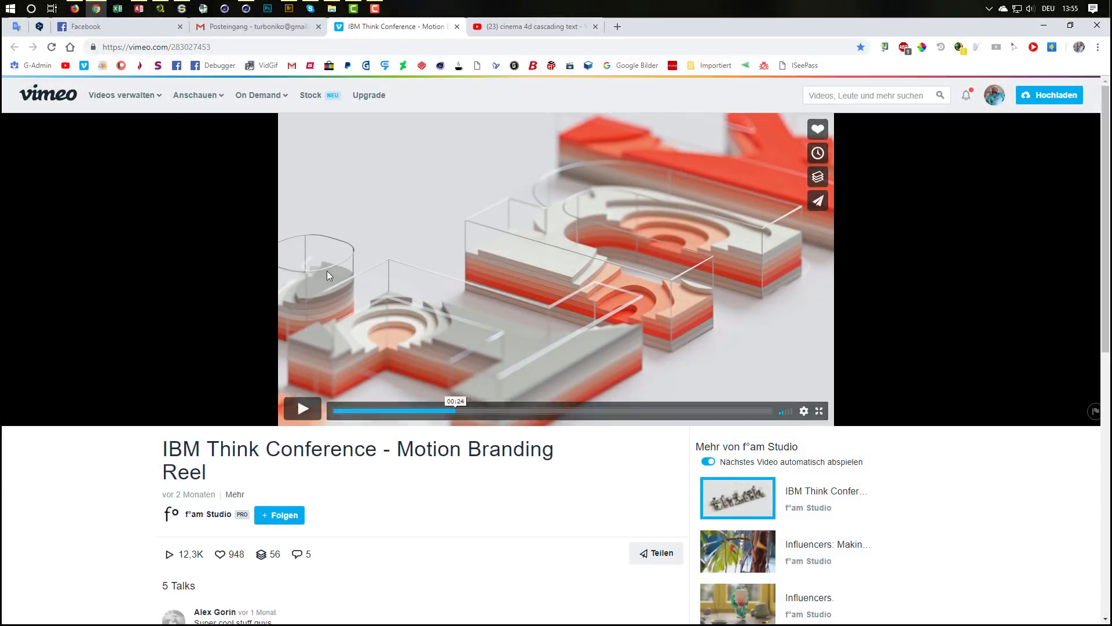
{"action": "left_click", "coordinate": [1044, 25]}
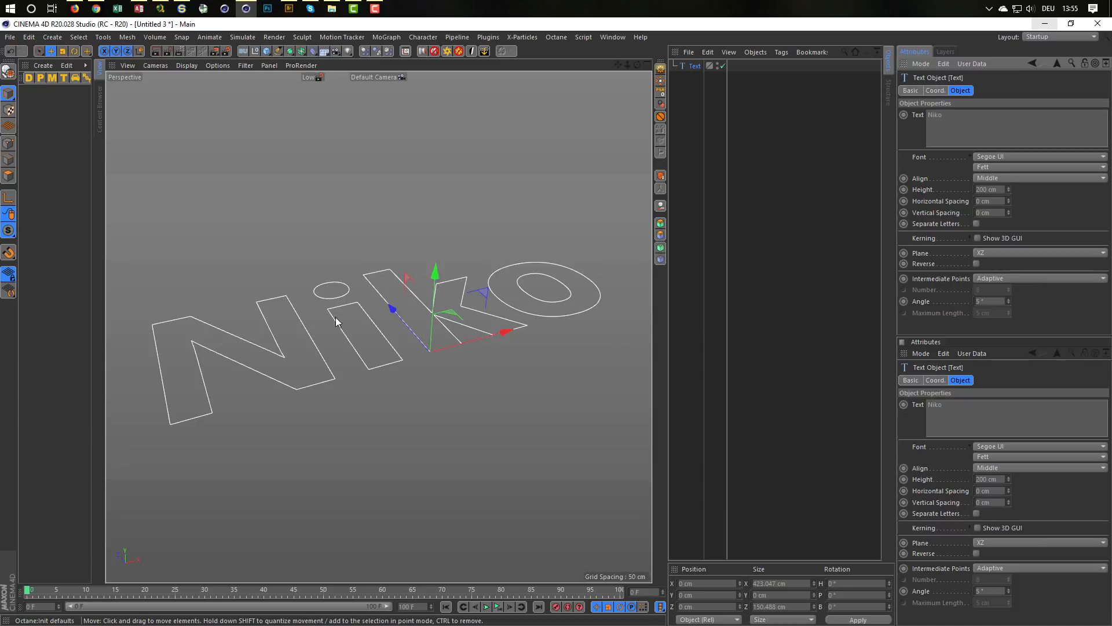
{"action": "left_click_drag", "start_coordinate": [295, 335], "coordinate": [326, 400], "text": "alt"}
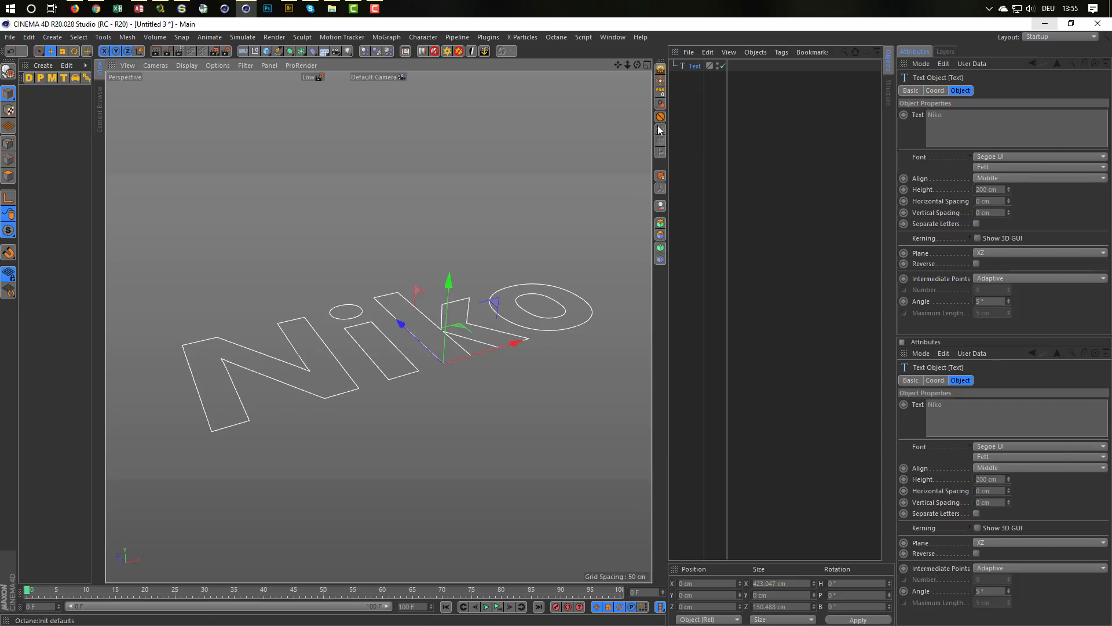
Step: Add a circle spline and orient it to the XZ plane
{"action": "left_click", "coordinate": [278, 53]}
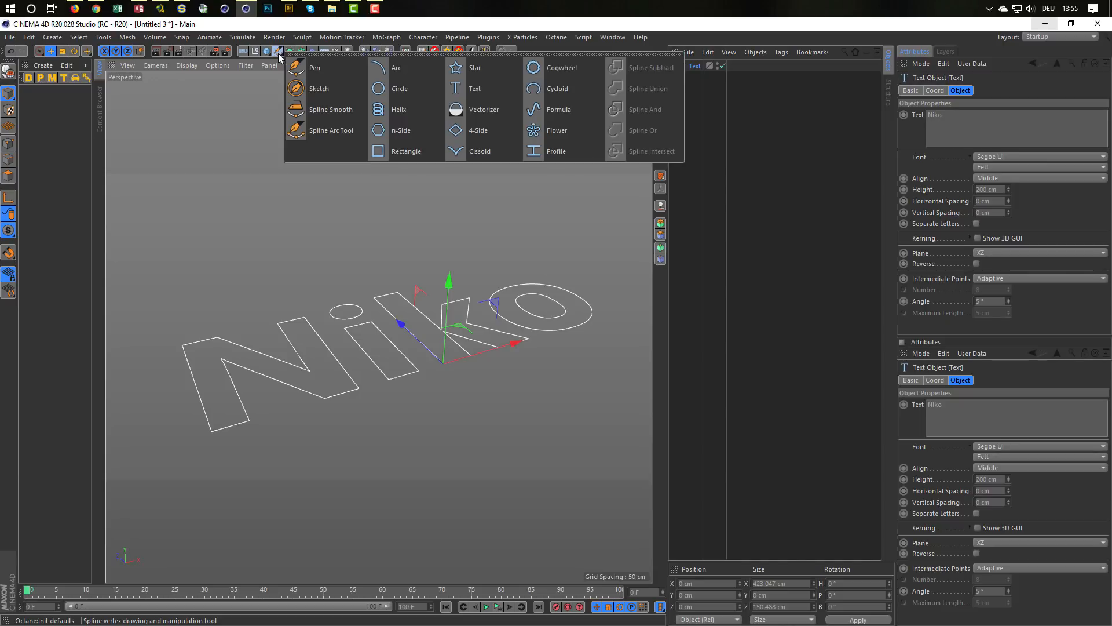
{"action": "left_click", "coordinate": [415, 87]}
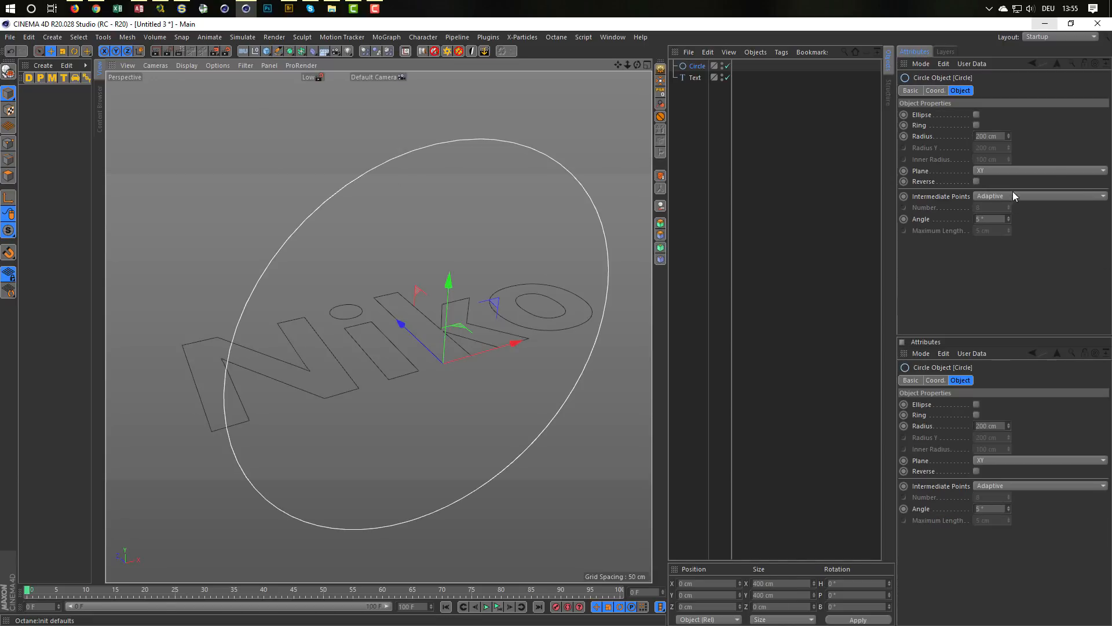
{"action": "left_click", "coordinate": [985, 170]}
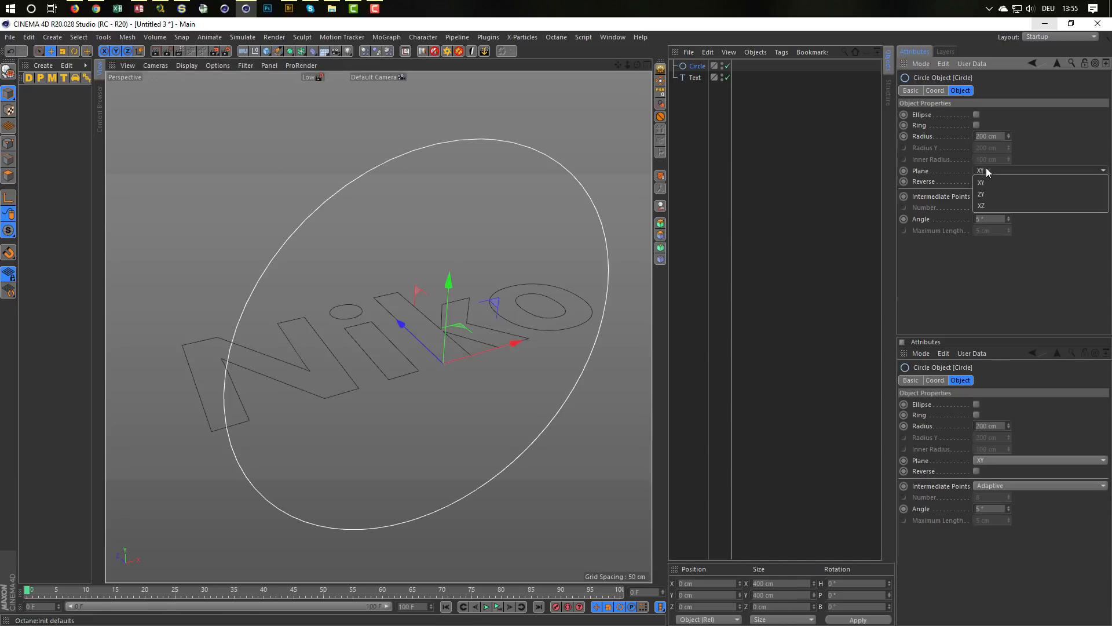
{"action": "left_click", "coordinate": [989, 204]}
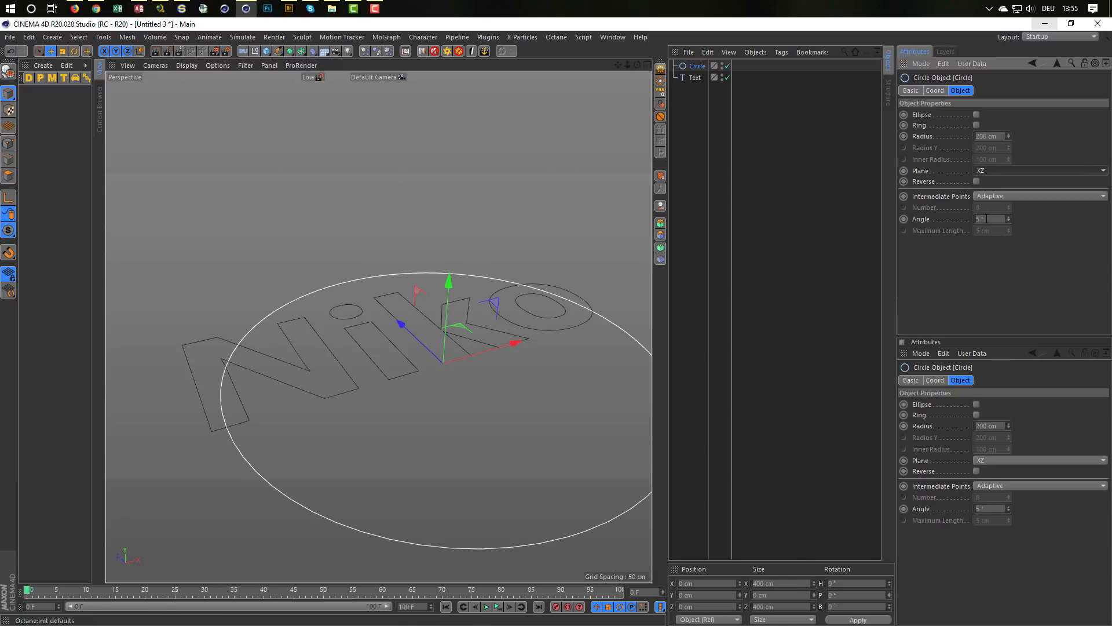
Step: Set the circle's radius to 50 cm and move it below the text object in the object hierarchy
{"action": "double_click", "coordinate": [981, 135]}
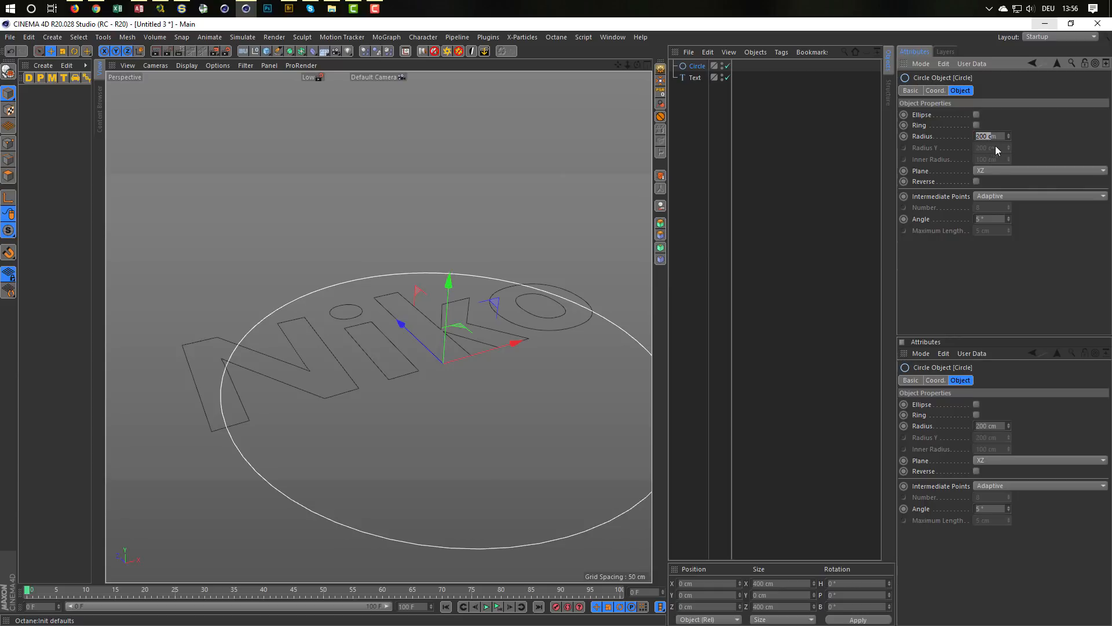
{"action": "left_click_drag", "start_coordinate": [999, 138], "coordinate": [938, 161]}
{"action": "type", "text": "50"}
{"action": "key", "text": "Return"}
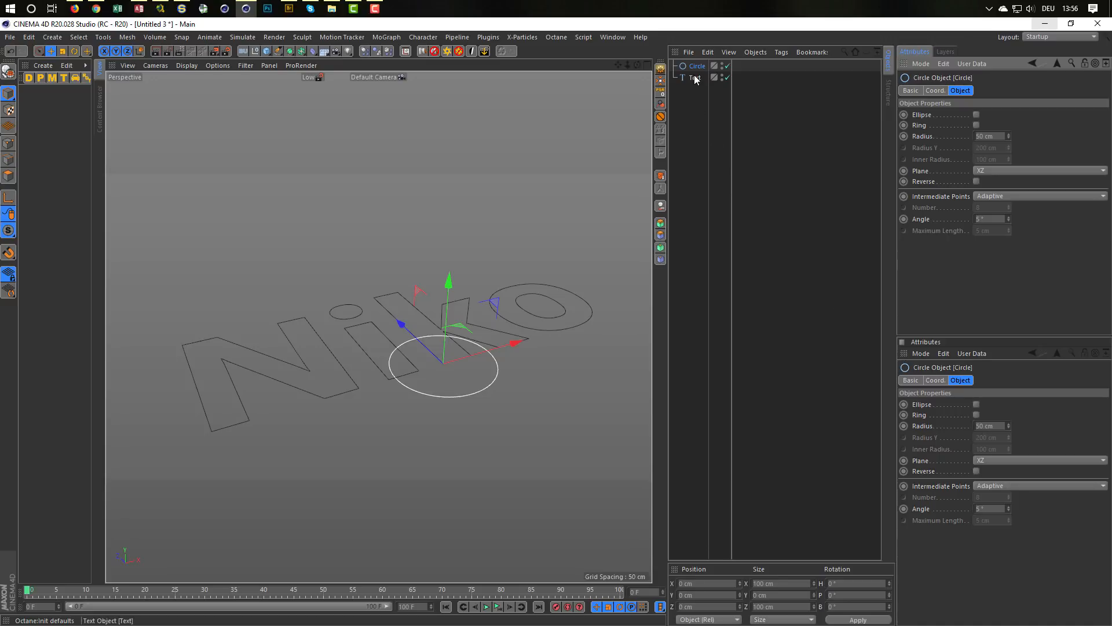
{"action": "left_click_drag", "start_coordinate": [697, 65], "coordinate": [696, 82]}
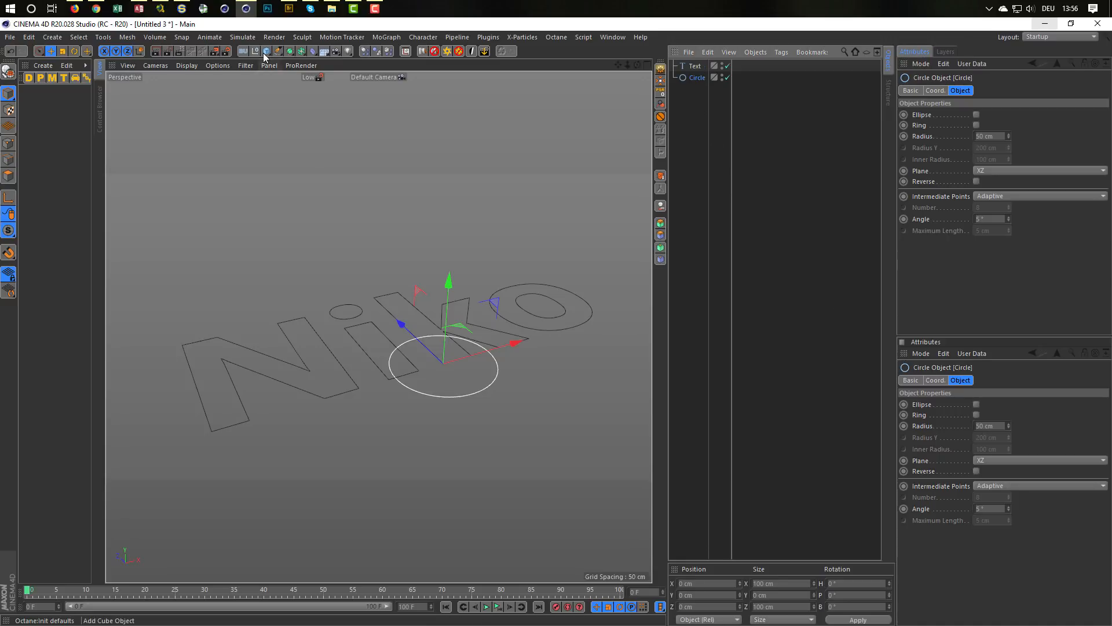
Step: Put the circle spline in a MoGraph Cloner and set the cloner's mode to Grid Array
{"action": "left_click", "coordinate": [384, 36]}
{"action": "left_click", "coordinate": [398, 163], "text": "alt"}
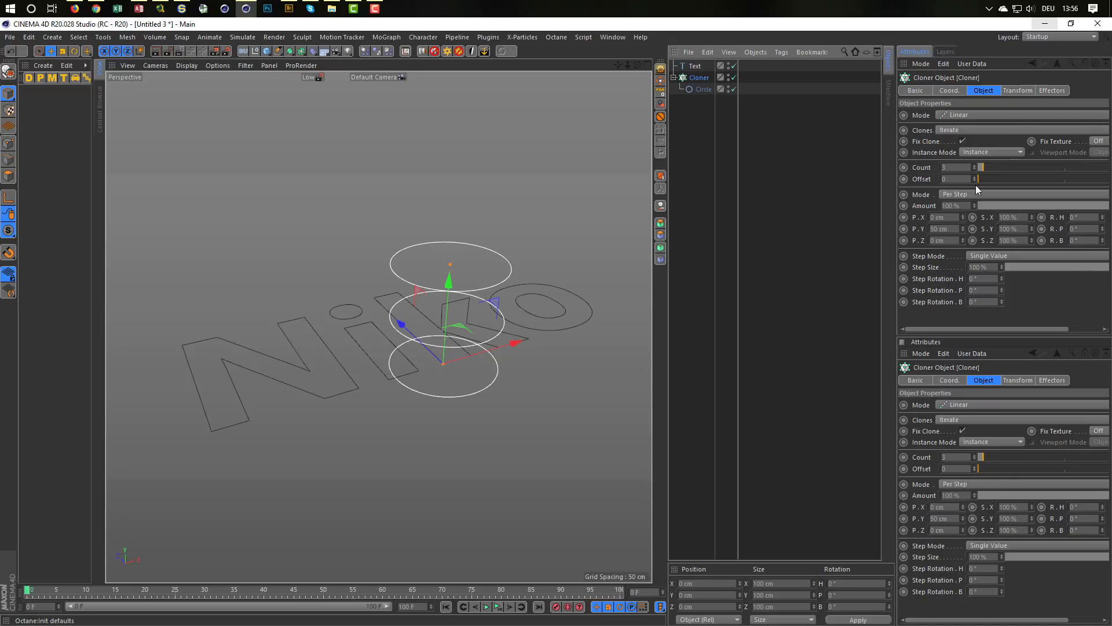
{"action": "left_click", "coordinate": [962, 117]}
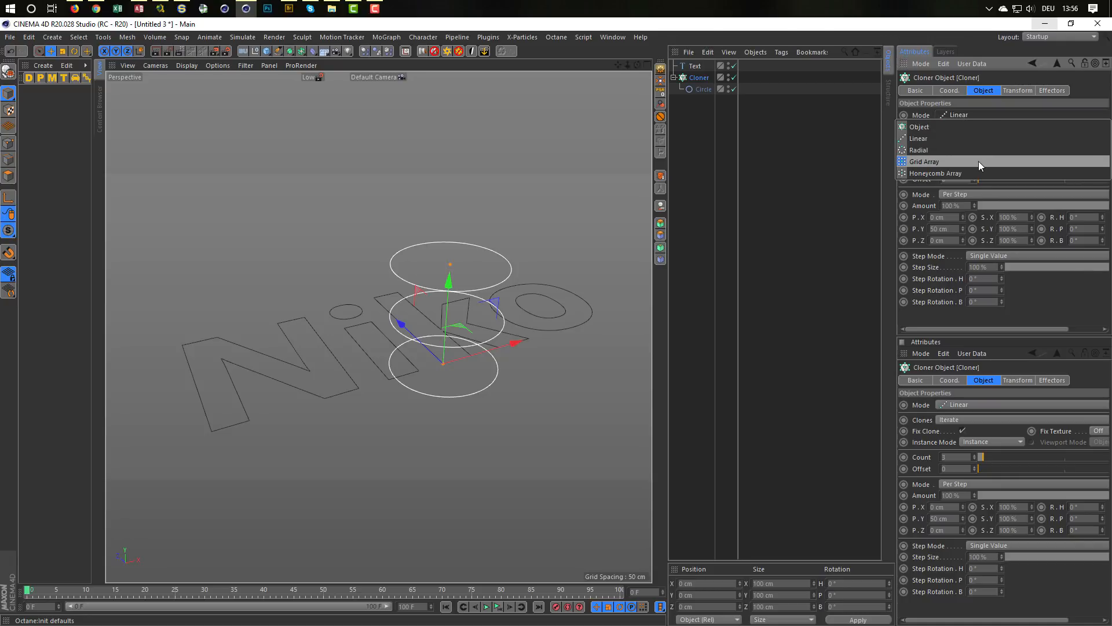
{"action": "left_click", "coordinate": [979, 162]}
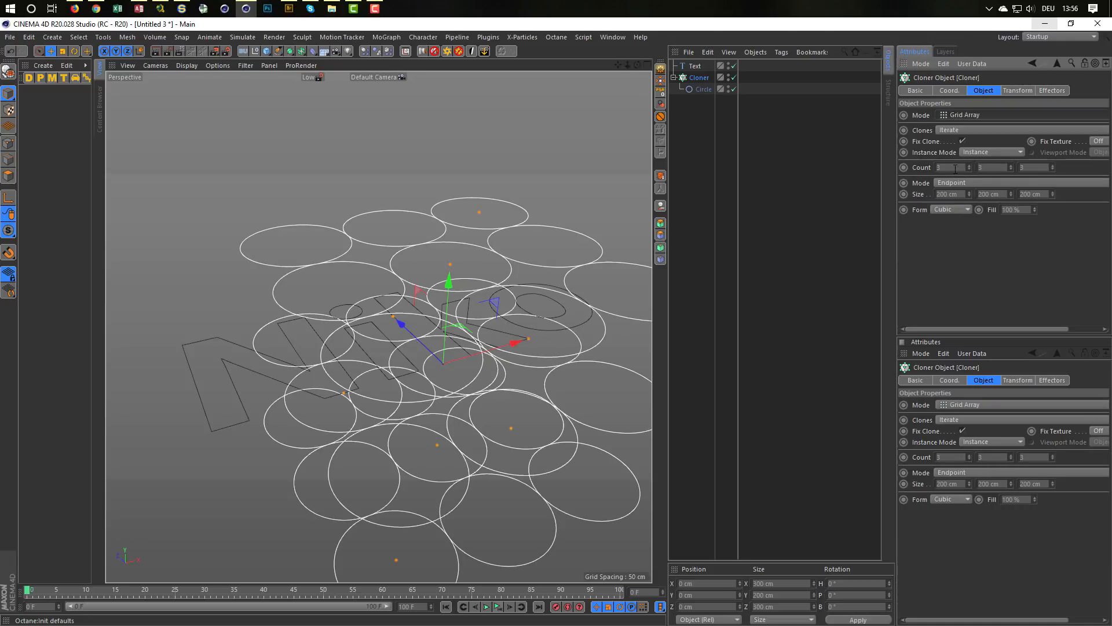
Step: Flatten the cloner grid to a single layer with a Y count of 1 and a Y size of 1 cm
{"action": "left_click", "coordinate": [989, 168]}
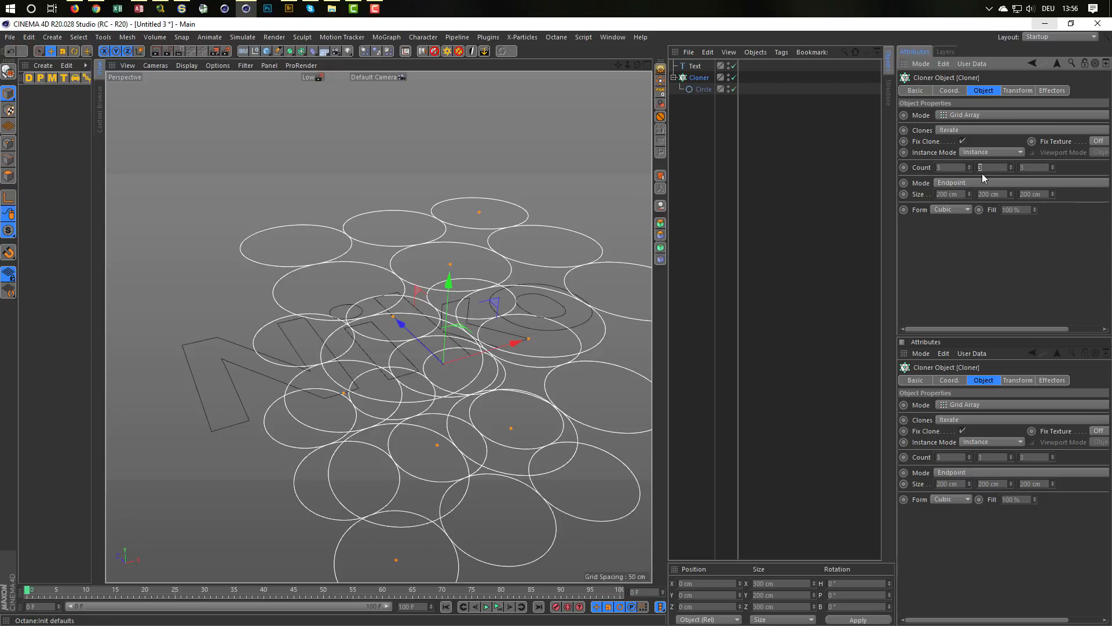
{"action": "type", "text": "1"}
{"action": "key", "text": "Return"}
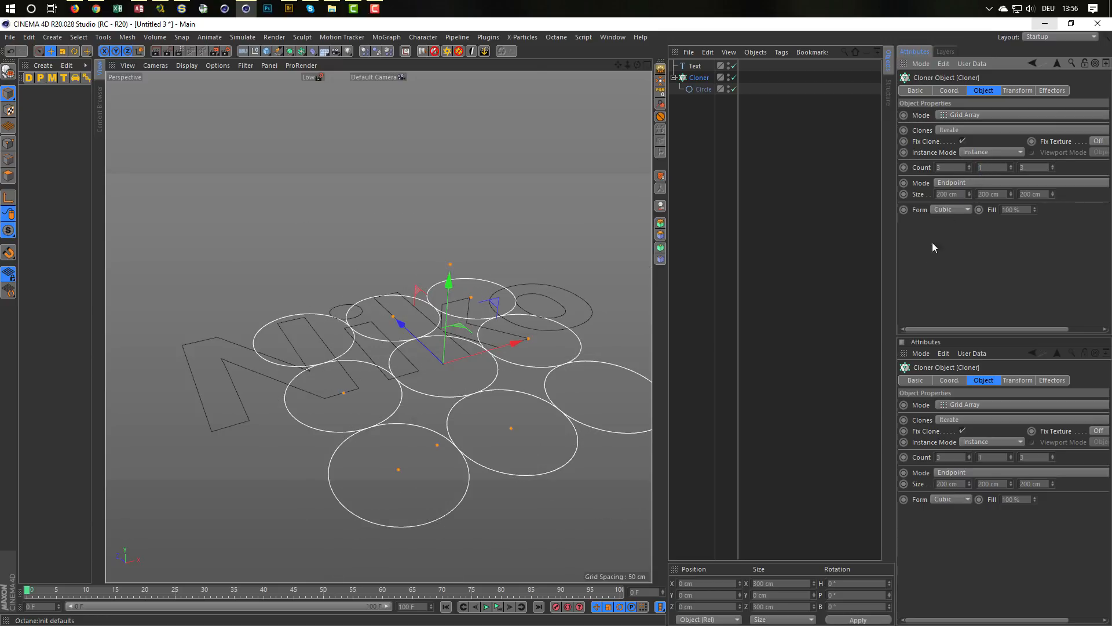
{"action": "left_click", "coordinate": [1005, 195]}
{"action": "type", "text": "1"}
{"action": "key", "text": "Return"}
Step: Add a Shader effector to the circle cloner
{"action": "left_click", "coordinate": [696, 78]}
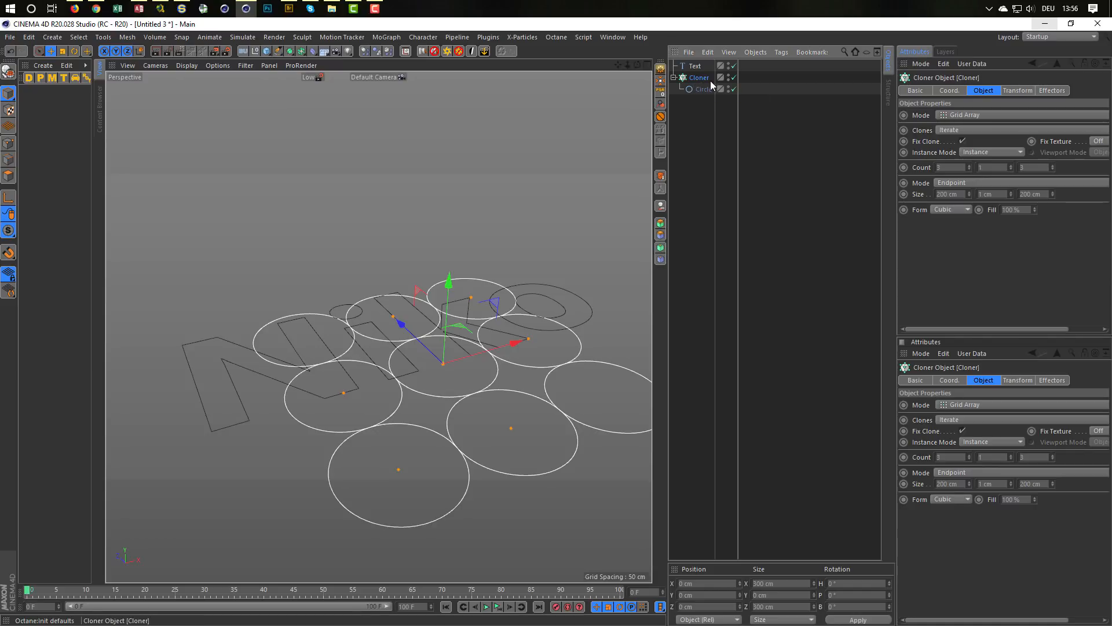
{"action": "left_click", "coordinate": [382, 38]}
{"action": "mouse_move", "coordinate": [465, 54]}
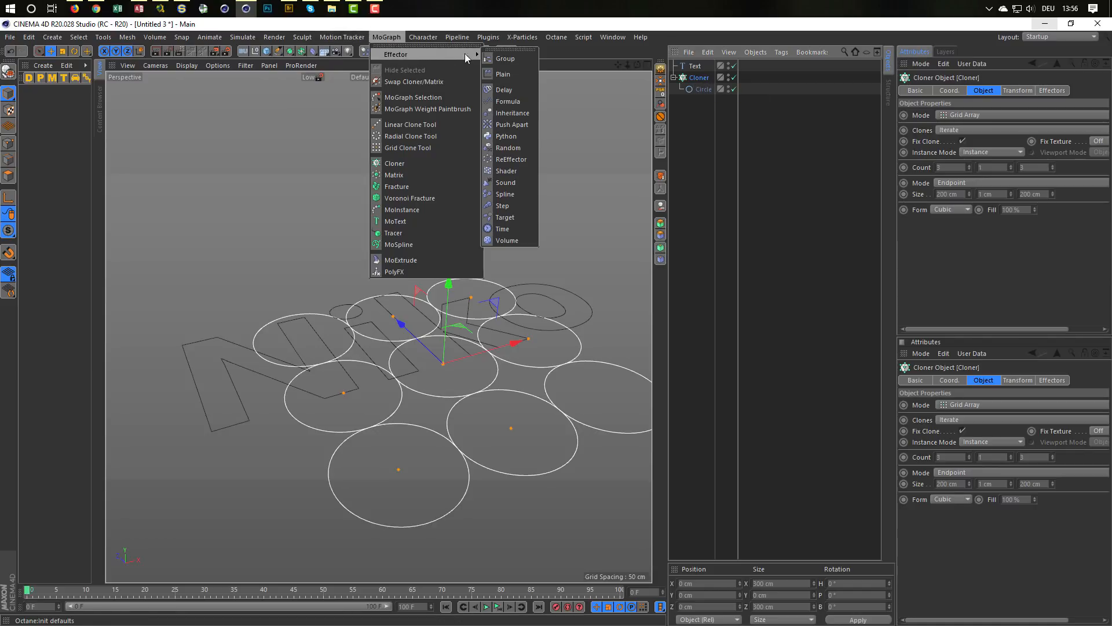
{"action": "left_click", "coordinate": [517, 171]}
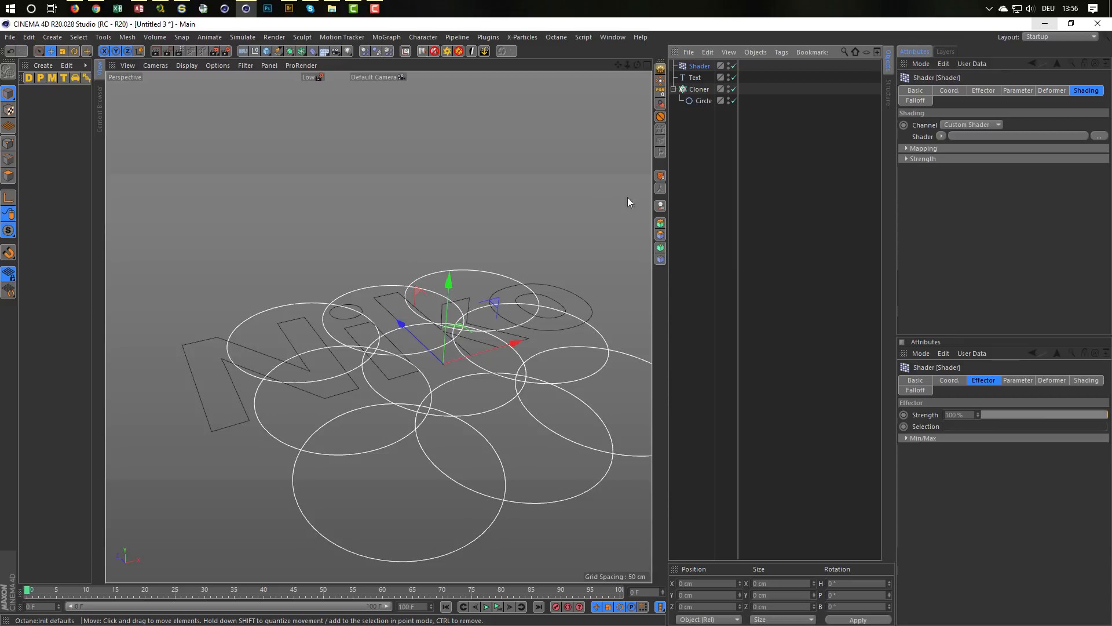
Step: Set the Shader effector's uniform scale to -0.9 and enable Absolute Scale
{"action": "left_click", "coordinate": [1006, 91]}
{"action": "double_click", "coordinate": [1031, 157]}
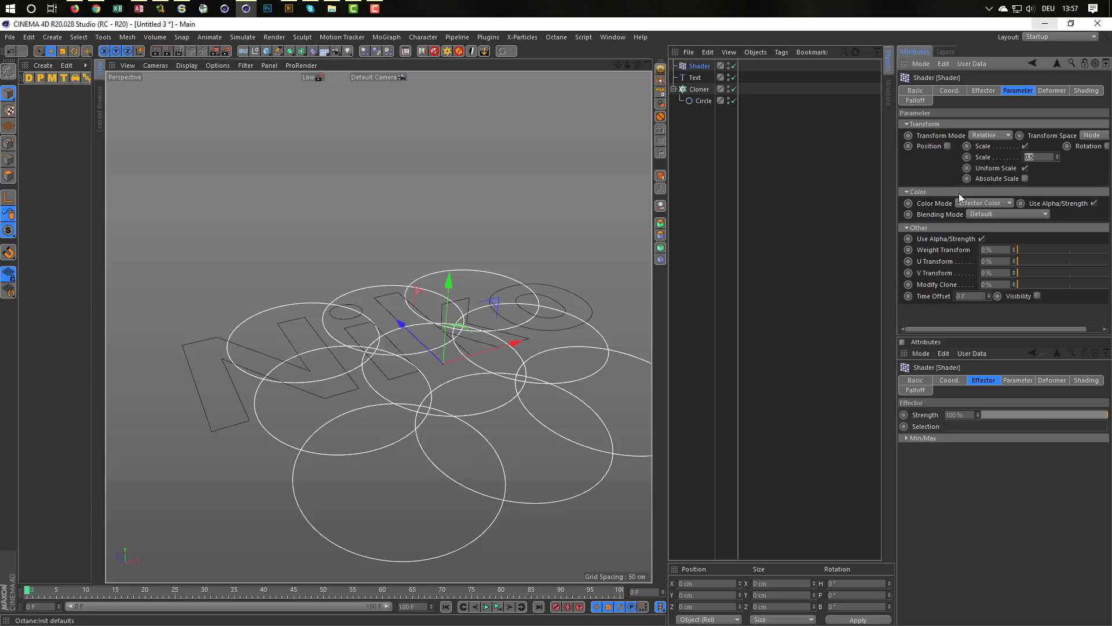
{"action": "key", "text": "BackSpace"}
{"action": "type", "text": "-.9"}
{"action": "key", "text": "Return"}
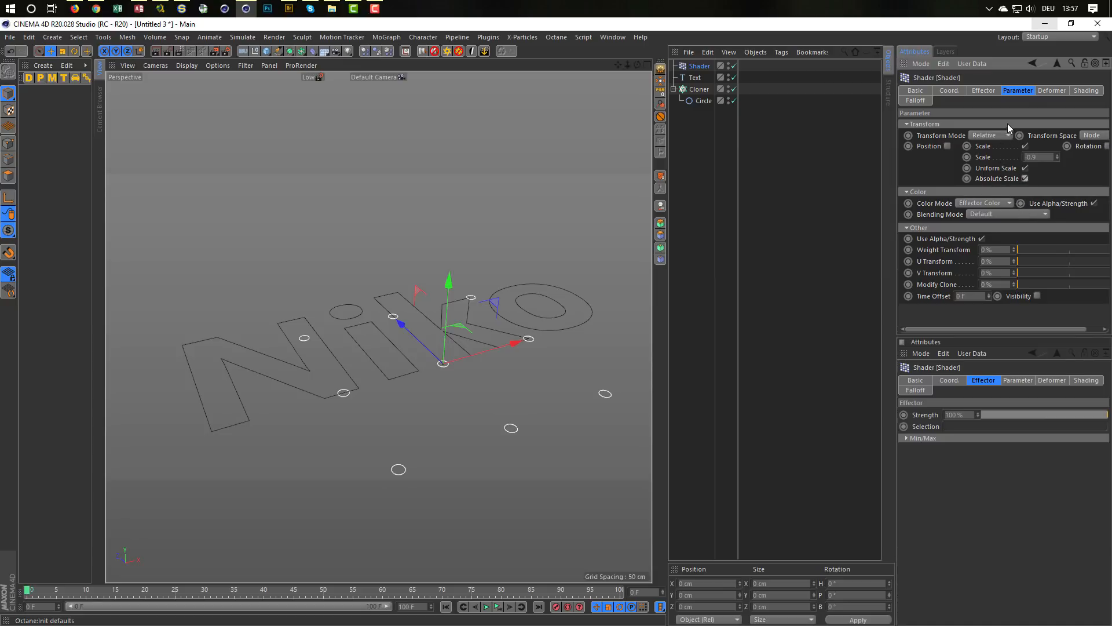
Step: Load a Noise shader into the Shader effector and set the noise's global scale to 500%
{"action": "left_click", "coordinate": [1085, 91]}
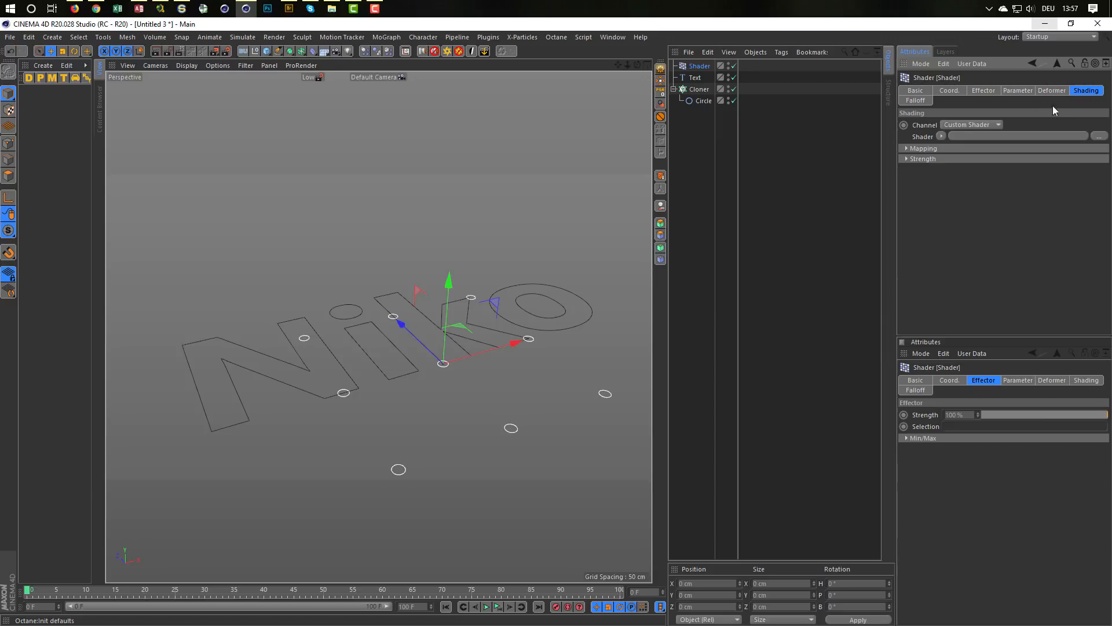
{"action": "left_click", "coordinate": [940, 137]}
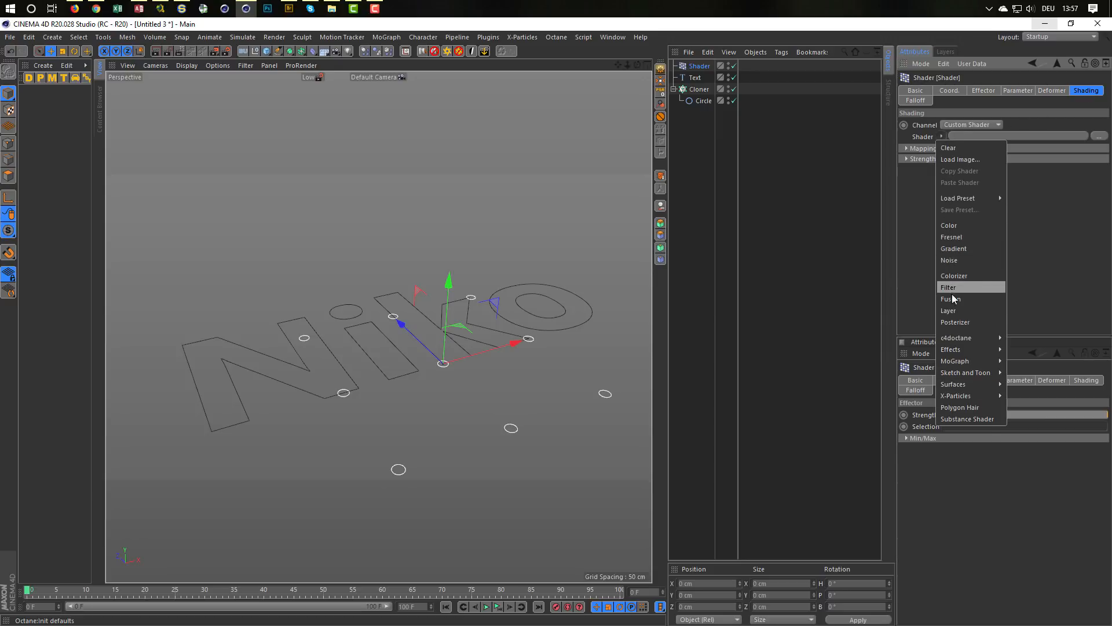
{"action": "left_click", "coordinate": [955, 262]}
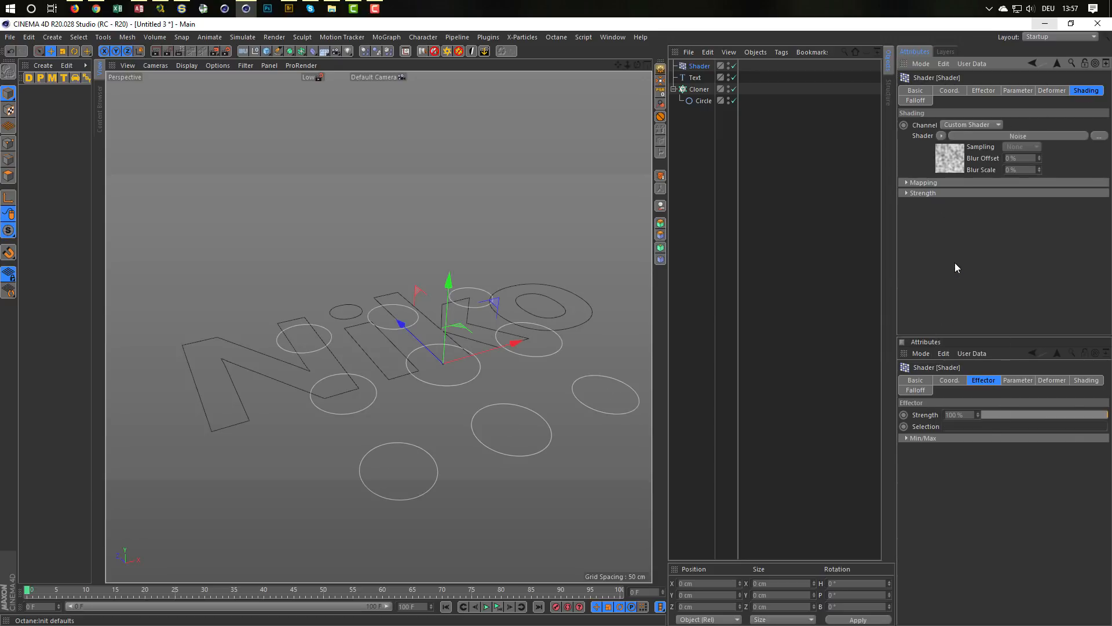
{"action": "left_click", "coordinate": [945, 164]}
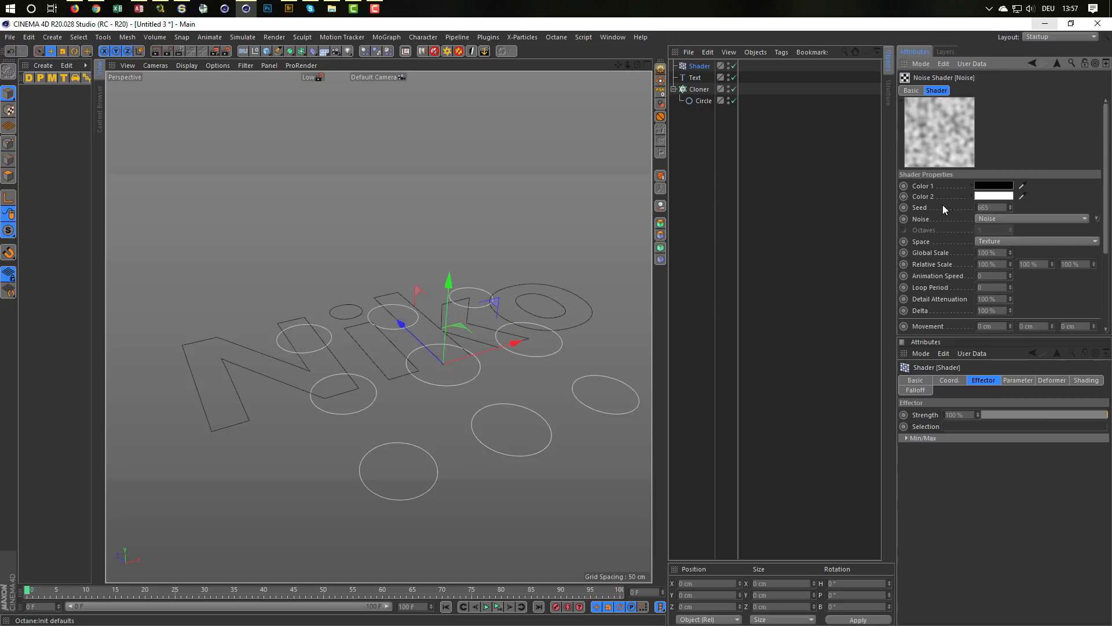
{"action": "left_click", "coordinate": [996, 207]}
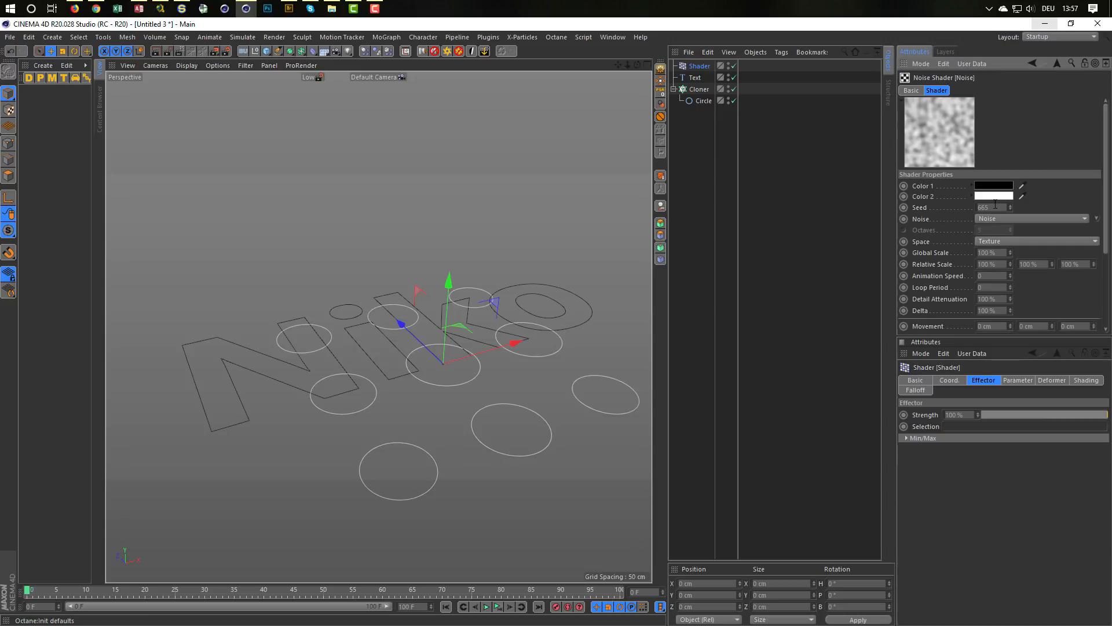
{"action": "left_click", "coordinate": [992, 252]}
{"action": "type", "text": "500"}
{"action": "key", "text": "Return"}
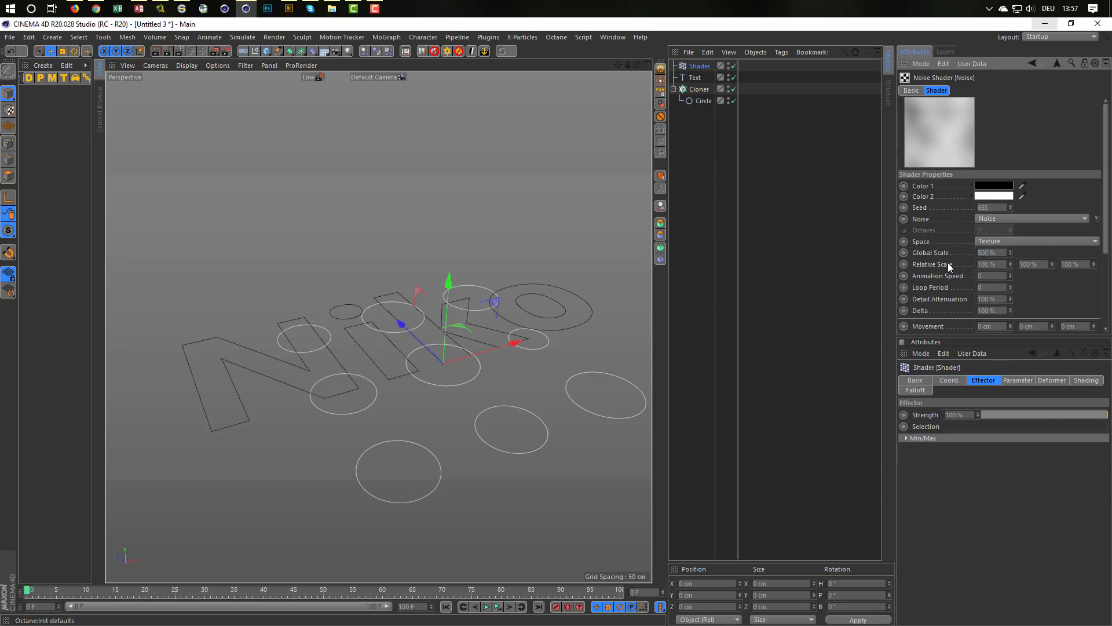
Step: Set the Shader effector's minimum strength to -100%
{"action": "right_click_drag", "start_coordinate": [537, 364], "coordinate": [554, 350], "text": "alt"}
{"action": "middle_click_drag", "start_coordinate": [554, 350], "coordinate": [495, 274], "text": "alt"}
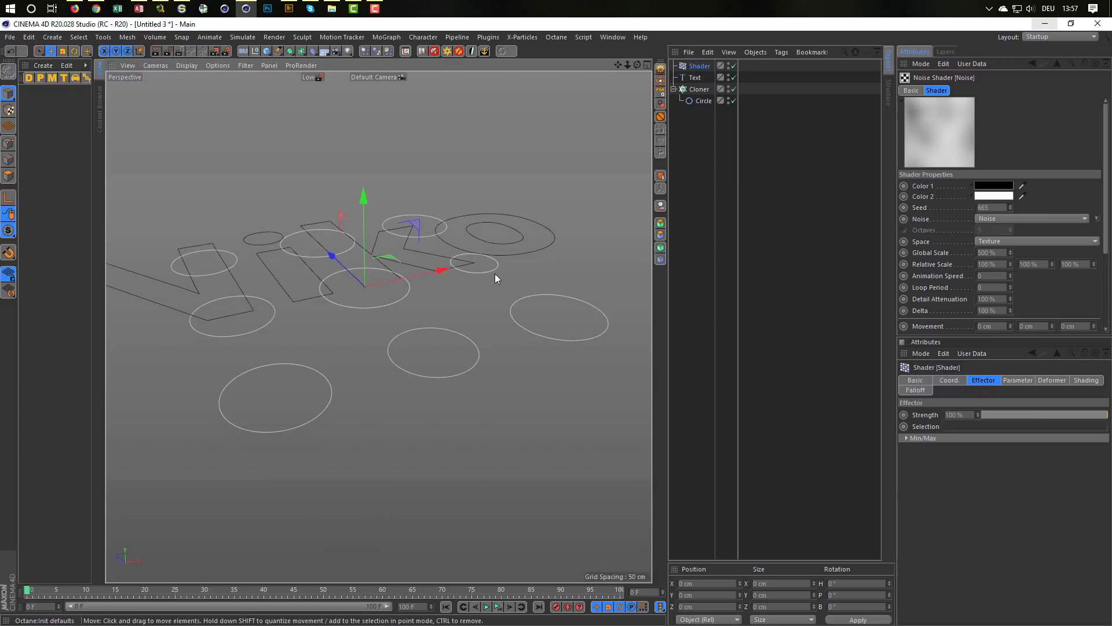
{"action": "left_click_drag", "start_coordinate": [495, 274], "coordinate": [476, 266], "text": "alt"}
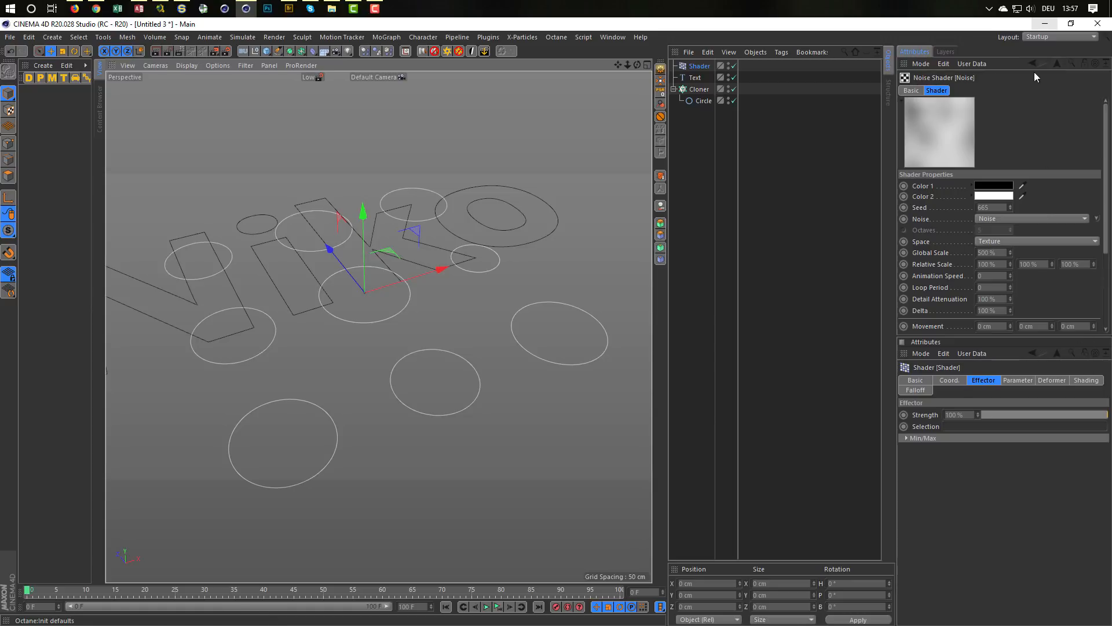
{"action": "left_click", "coordinate": [1057, 62]}
{"action": "left_click", "coordinate": [986, 90]}
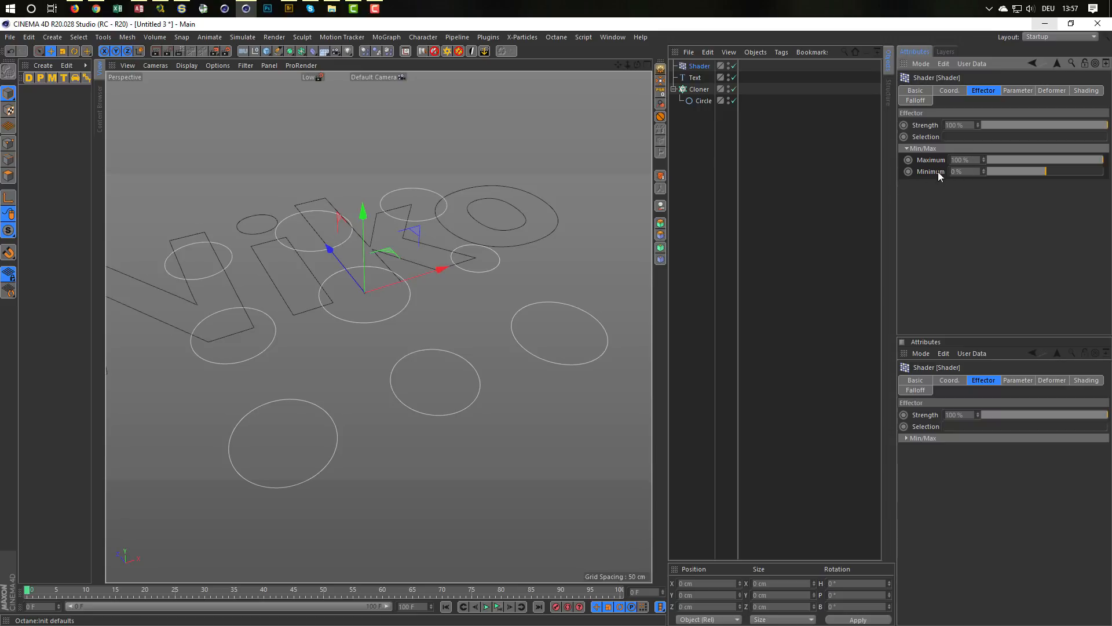
{"action": "left_click_drag", "start_coordinate": [1020, 174], "coordinate": [982, 175]}
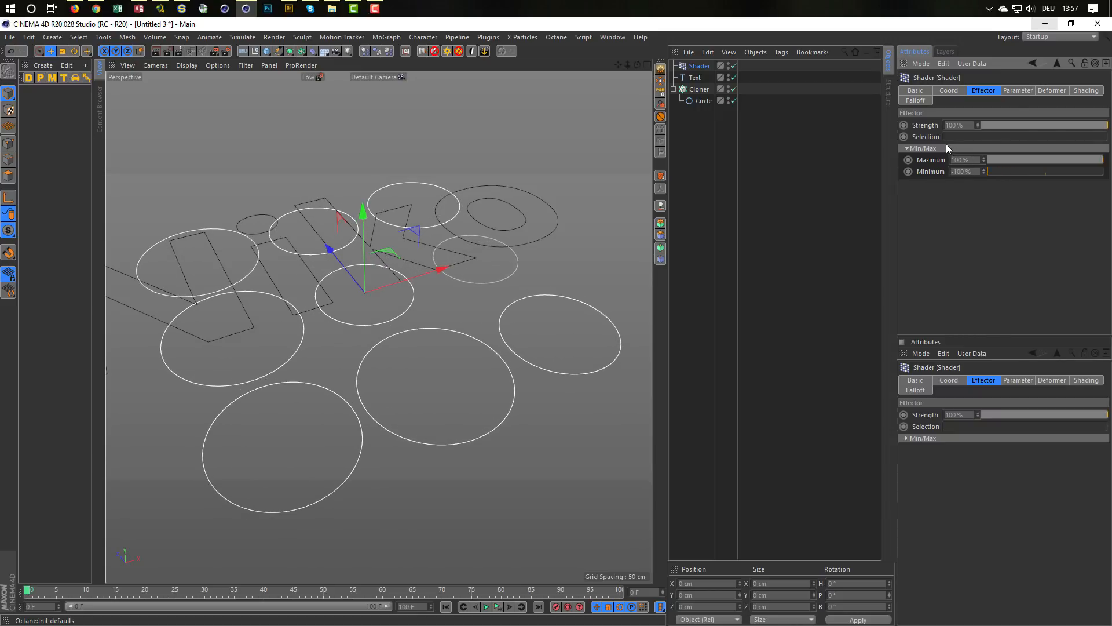
Step: Reopen the effector's Noise shader and raise its contrast to 59%
{"action": "left_click", "coordinate": [1016, 90]}
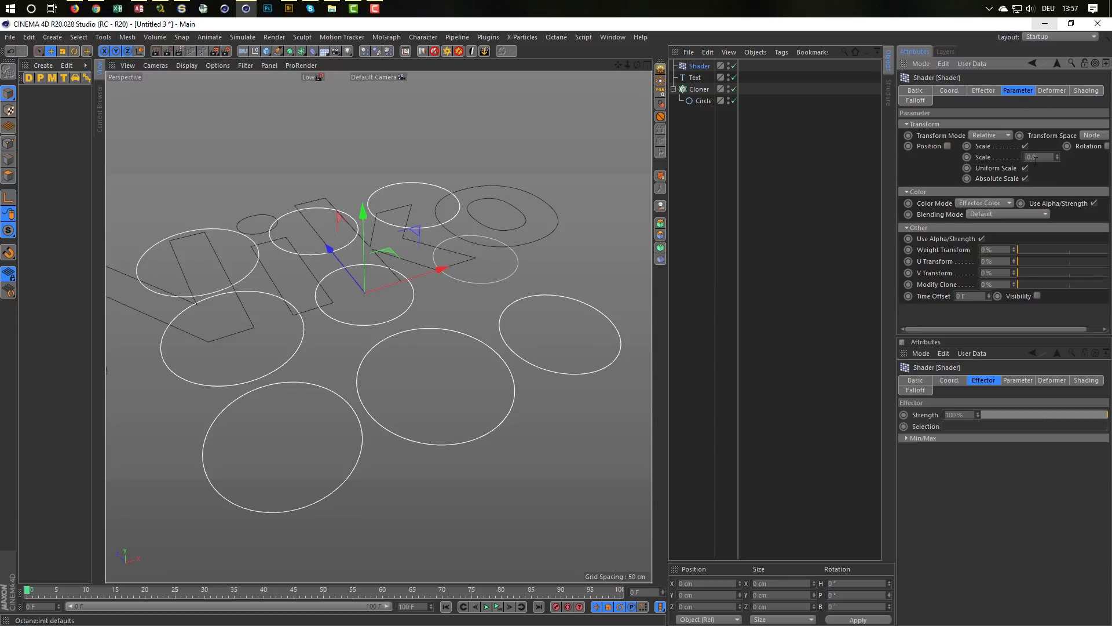
{"action": "left_click", "coordinate": [1055, 90]}
{"action": "left_click", "coordinate": [1083, 91]}
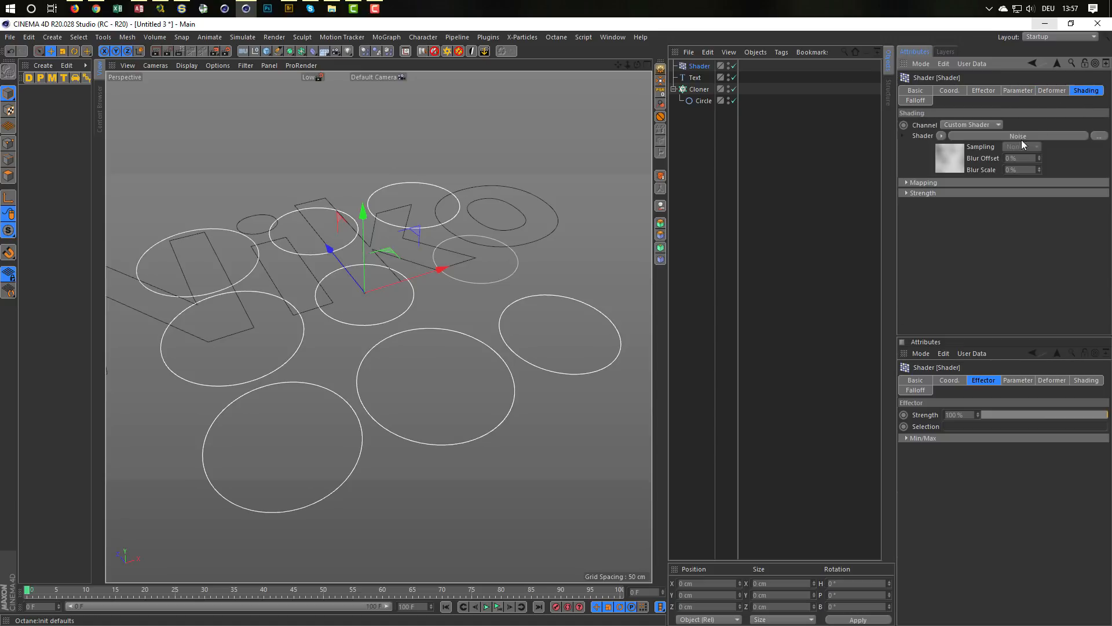
{"action": "left_click", "coordinate": [1021, 140]}
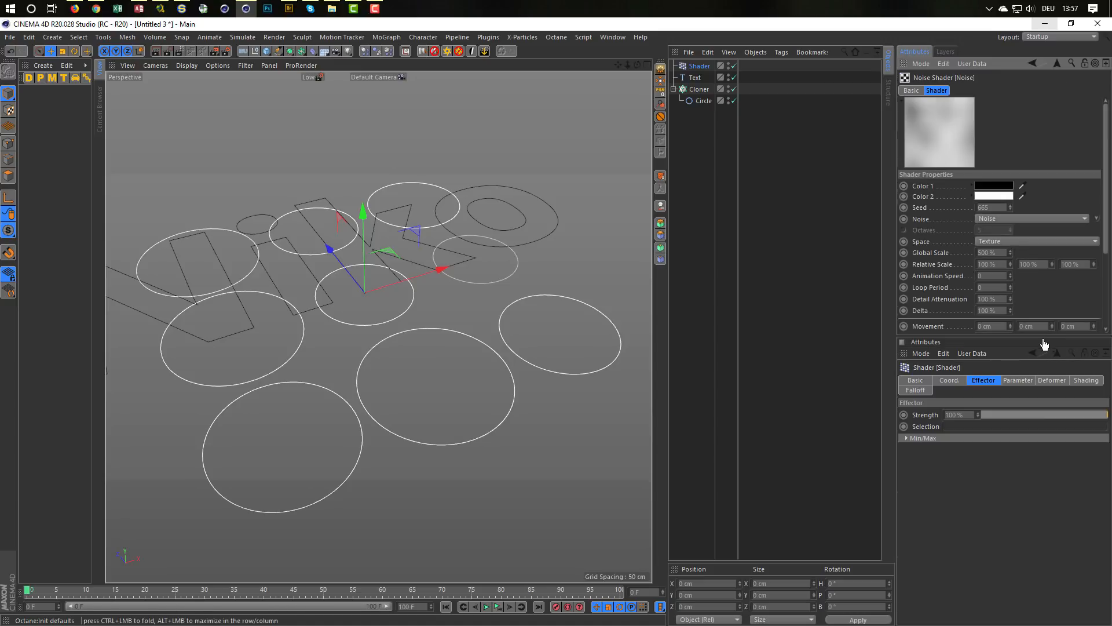
{"action": "left_click_drag", "start_coordinate": [1043, 342], "coordinate": [1042, 454]}
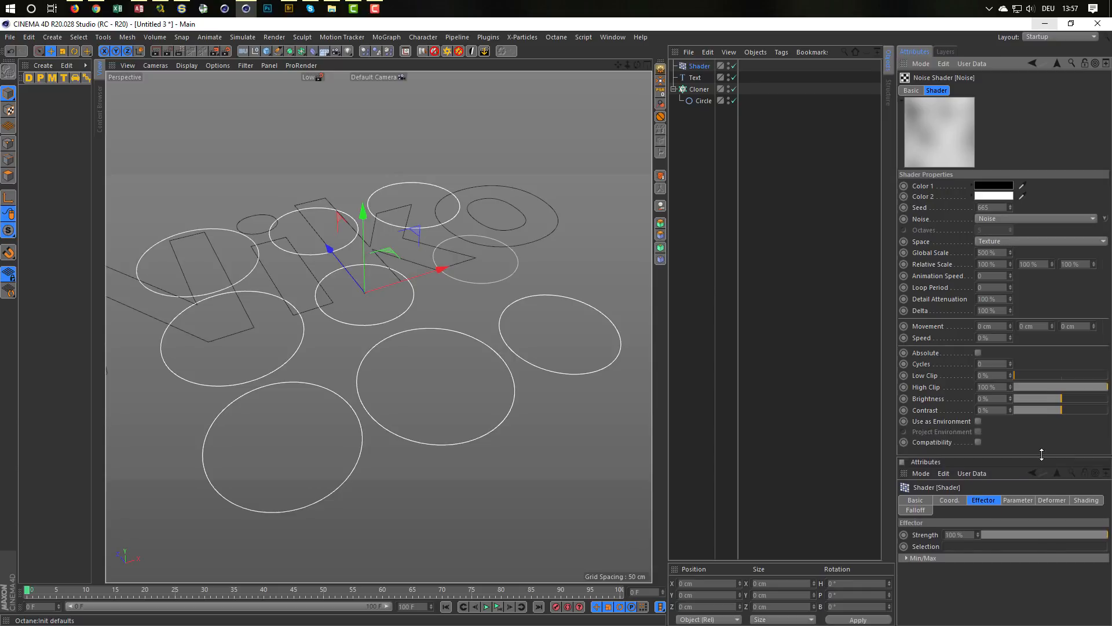
{"action": "left_click_drag", "start_coordinate": [1062, 412], "coordinate": [1089, 412]}
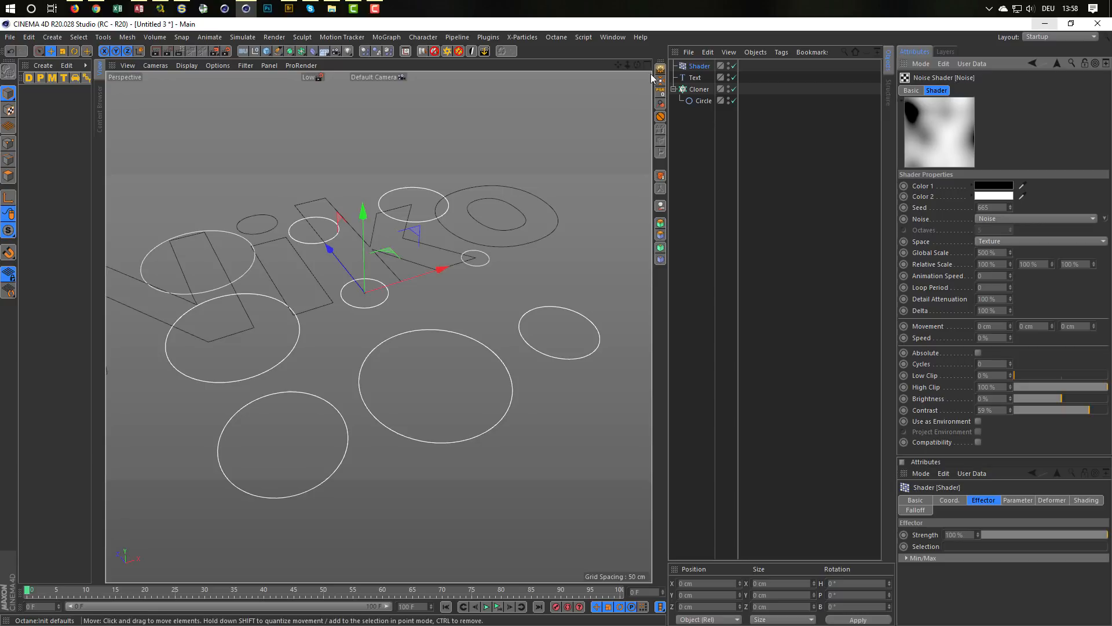
Step: Enable position for the Shader effector and set both the X and Z offsets to 100 cm
{"action": "left_click", "coordinate": [698, 66]}
{"action": "left_click", "coordinate": [983, 91]}
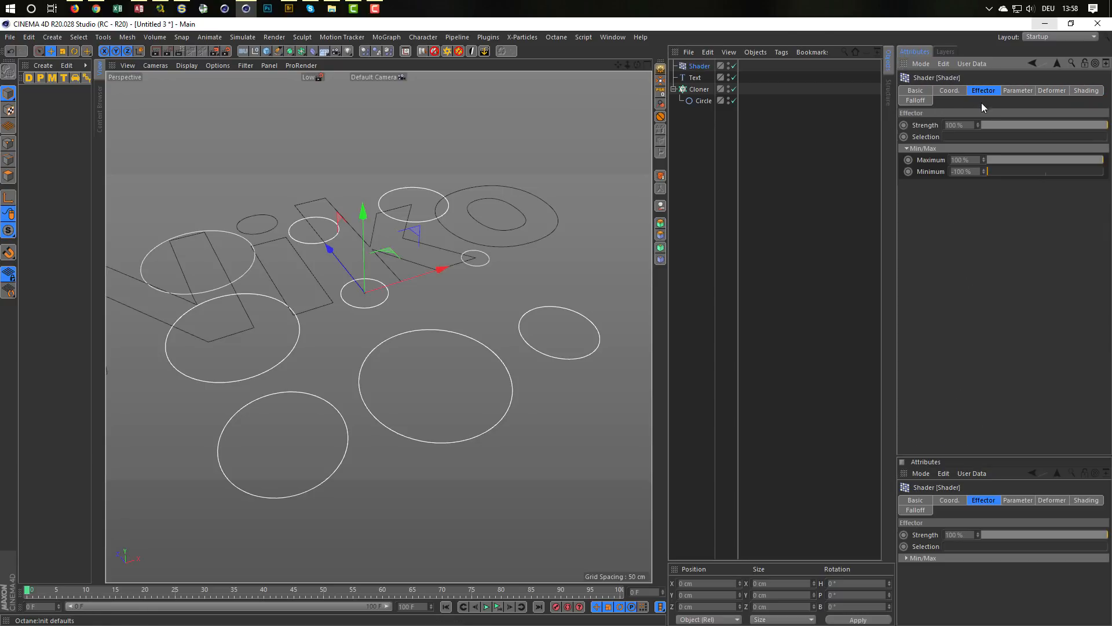
{"action": "left_click", "coordinate": [1014, 91]}
{"action": "left_click", "coordinate": [948, 146]}
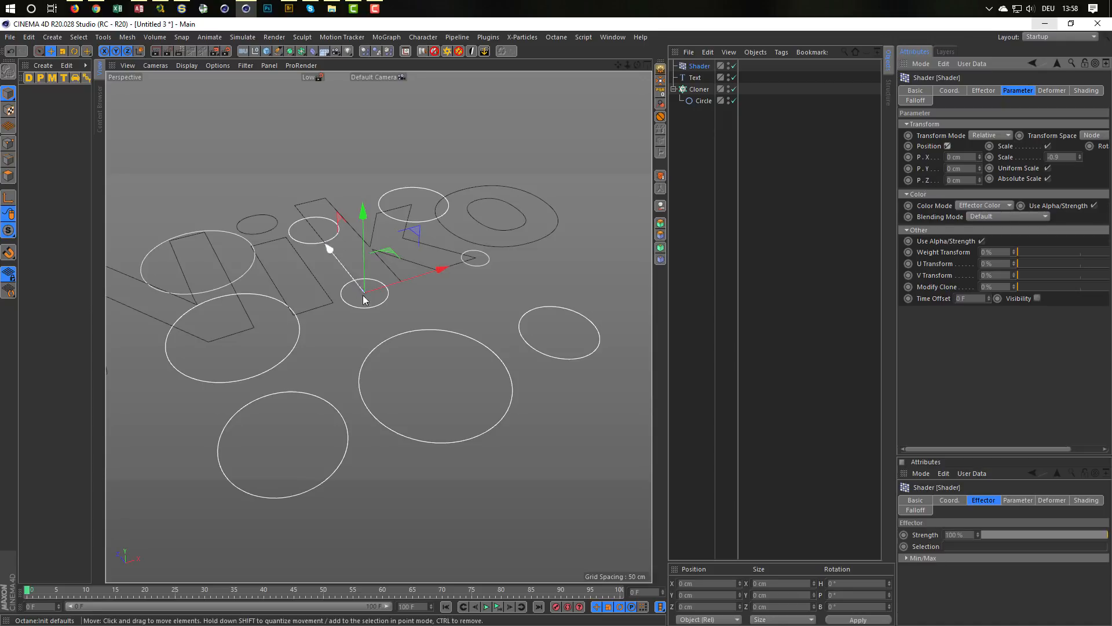
{"action": "left_click", "coordinate": [974, 157]}
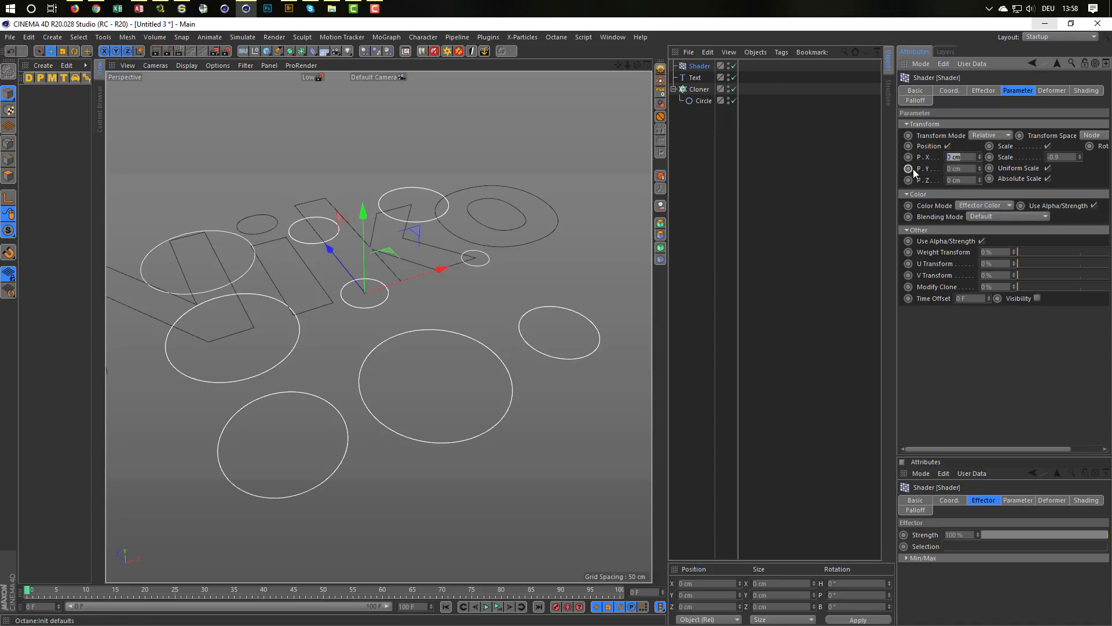
{"action": "type", "text": "100"}
{"action": "key", "text": "Tab"}
{"action": "key", "text": "Tab"}
{"action": "type", "text": "100"}
{"action": "key", "text": "Return"}
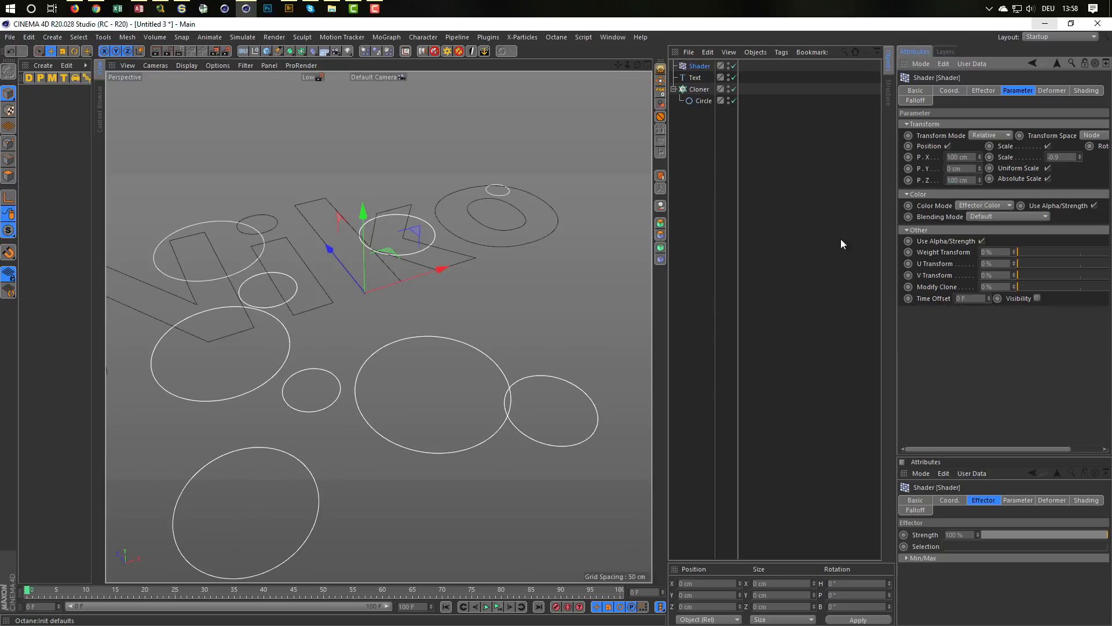
{"action": "left_click", "coordinate": [971, 156]}
Step: Resize the cloner's grid to about 302 cm in X, 0 cm in Y and 147 cm in Z
{"action": "left_click", "coordinate": [695, 88]}
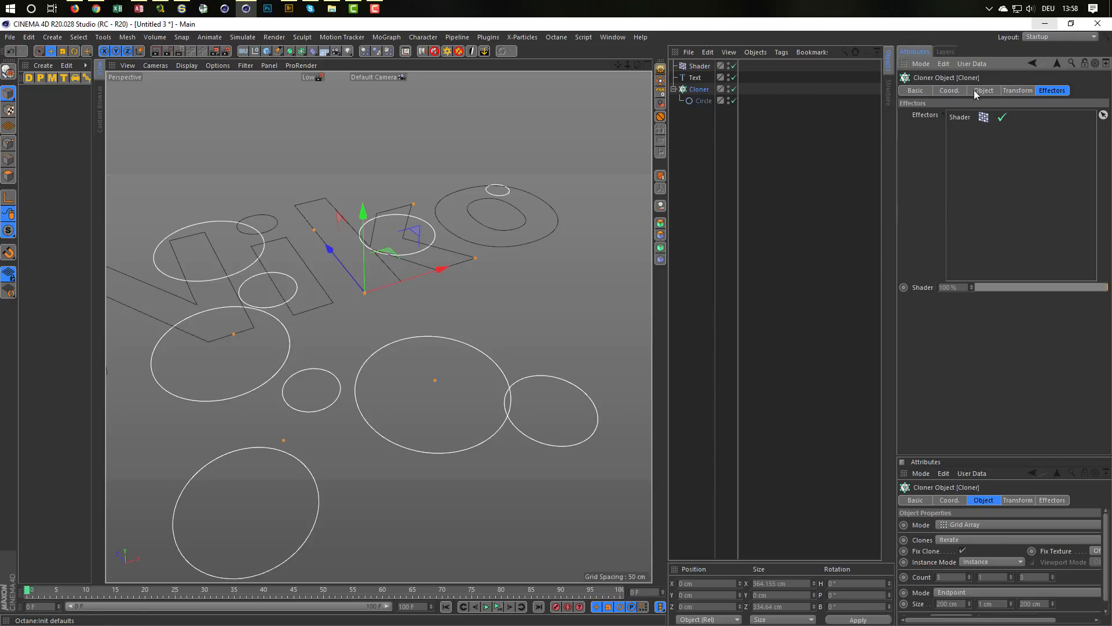
{"action": "left_click", "coordinate": [949, 91]}
{"action": "left_click", "coordinate": [990, 91]}
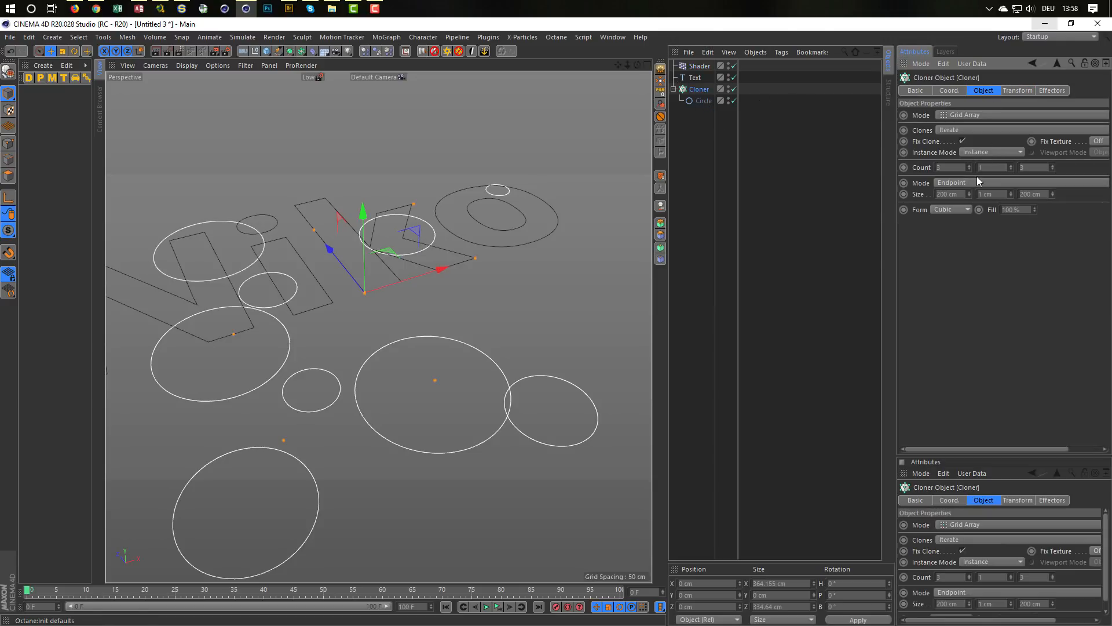
{"action": "left_click_drag", "start_coordinate": [969, 194], "coordinate": [969, 270]}
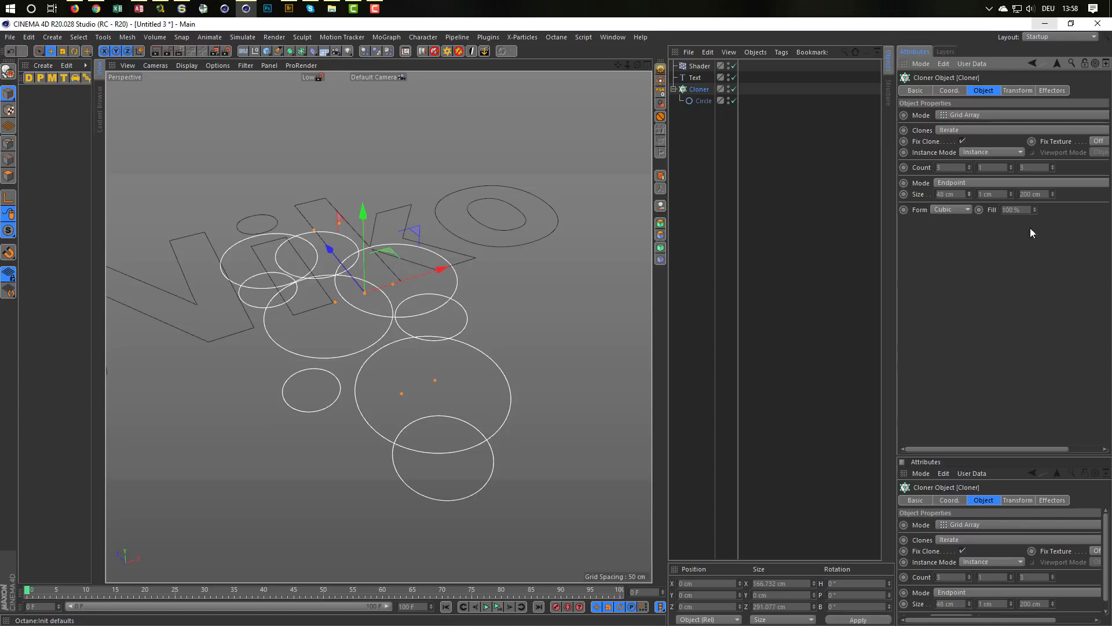
{"action": "mouse_move", "coordinate": [1052, 195]}
{"action": "left_mouse_down"}
{"action": "mouse_move", "coordinate": [1052, 217]}
{"action": "mouse_move", "coordinate": [1053, 206]}
{"action": "left_mouse_up"}
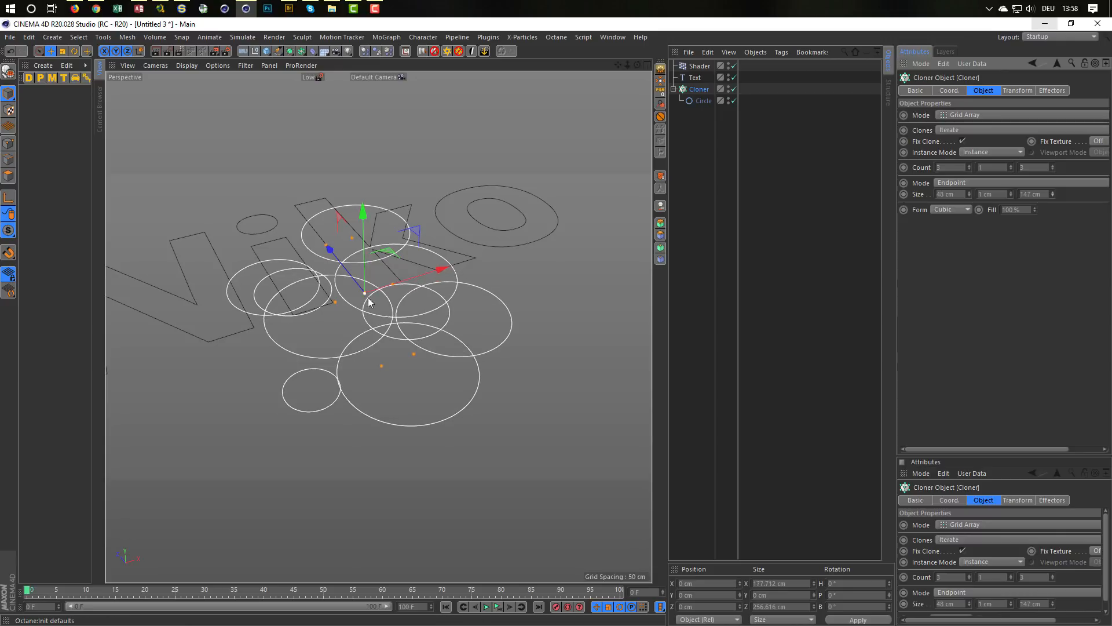
{"action": "mouse_move", "coordinate": [388, 282]}
{"action": "left_mouse_down"}
{"action": "mouse_move", "coordinate": [536, 246]}
{"action": "mouse_move", "coordinate": [529, 251]}
{"action": "left_mouse_up"}
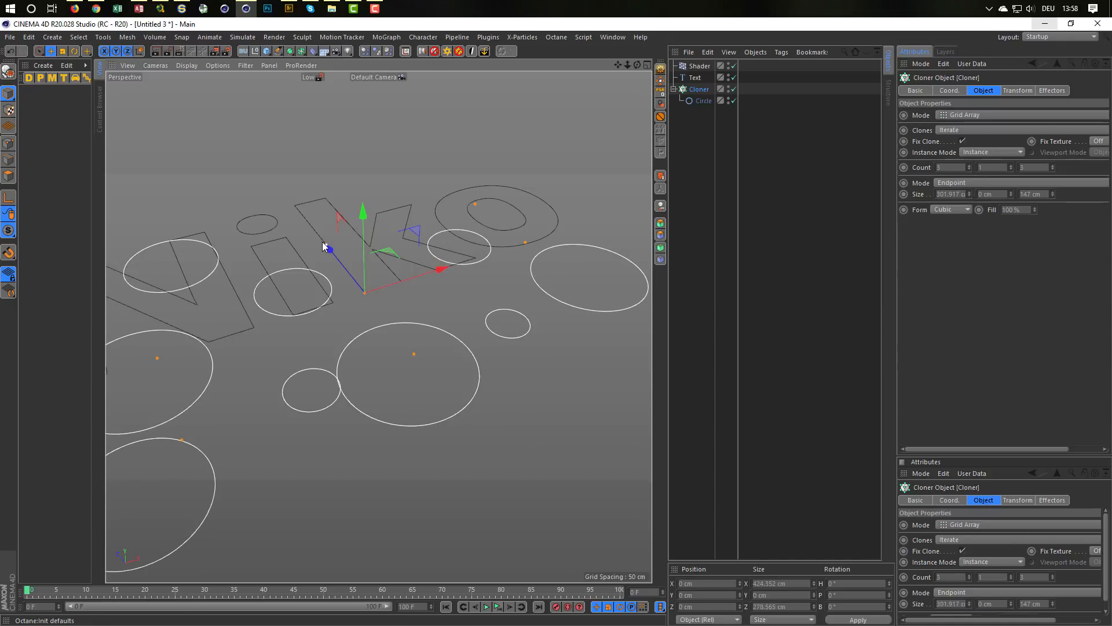
Step: Move the cloner about 91 cm along its Z axis so the circles lie over the text
{"action": "left_click_drag", "start_coordinate": [328, 265], "coordinate": [339, 253], "text": "alt"}
{"action": "right_click_drag", "start_coordinate": [340, 253], "coordinate": [294, 318], "text": "alt"}
{"action": "mouse_move", "coordinate": [293, 318]}
{"action": "left_mouse_down", "text": "alt"}
{"action": "mouse_move", "coordinate": [345, 322]}
{"action": "mouse_move", "coordinate": [465, 249]}
{"action": "left_mouse_up", "text": "alt"}
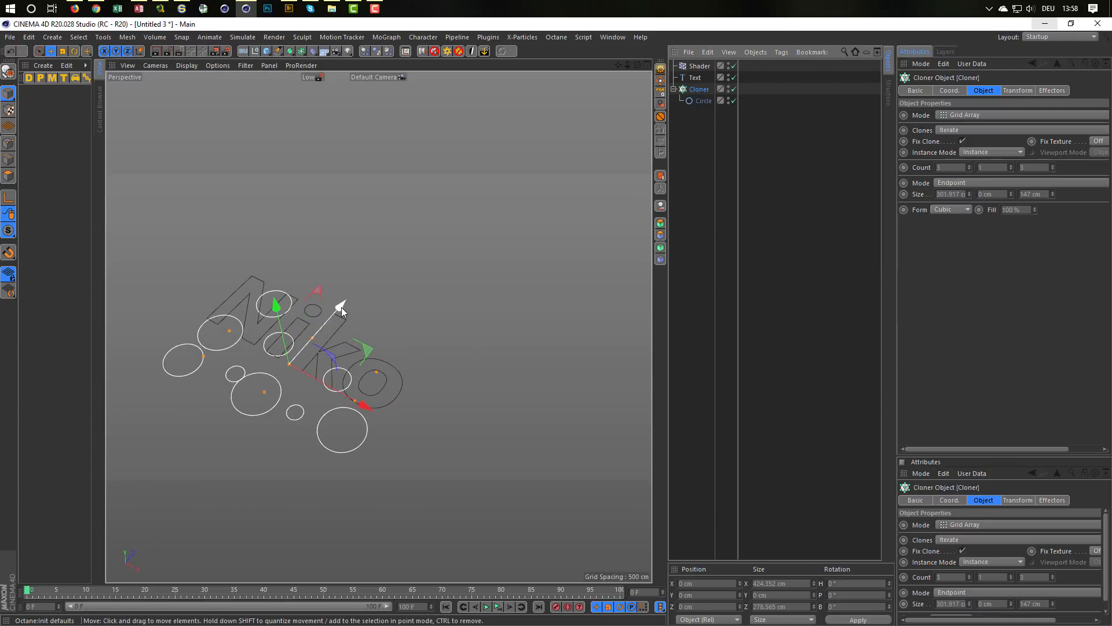
{"action": "left_click_drag", "start_coordinate": [337, 303], "coordinate": [380, 289]}
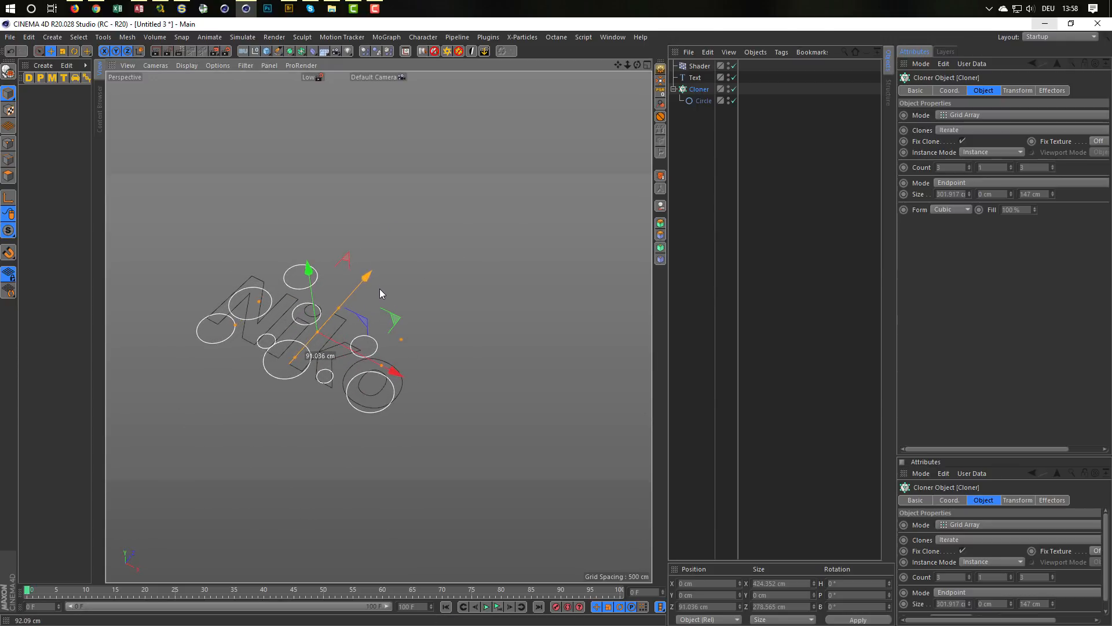
Step: Set the radius of the cloned circle to 100 cm so the clones overlap the text
{"action": "right_click_drag", "start_coordinate": [293, 354], "coordinate": [360, 331], "text": "alt"}
{"action": "middle_click_drag", "start_coordinate": [359, 330], "coordinate": [406, 329], "text": "alt"}
{"action": "left_click_drag", "start_coordinate": [406, 328], "coordinate": [383, 329], "text": "alt"}
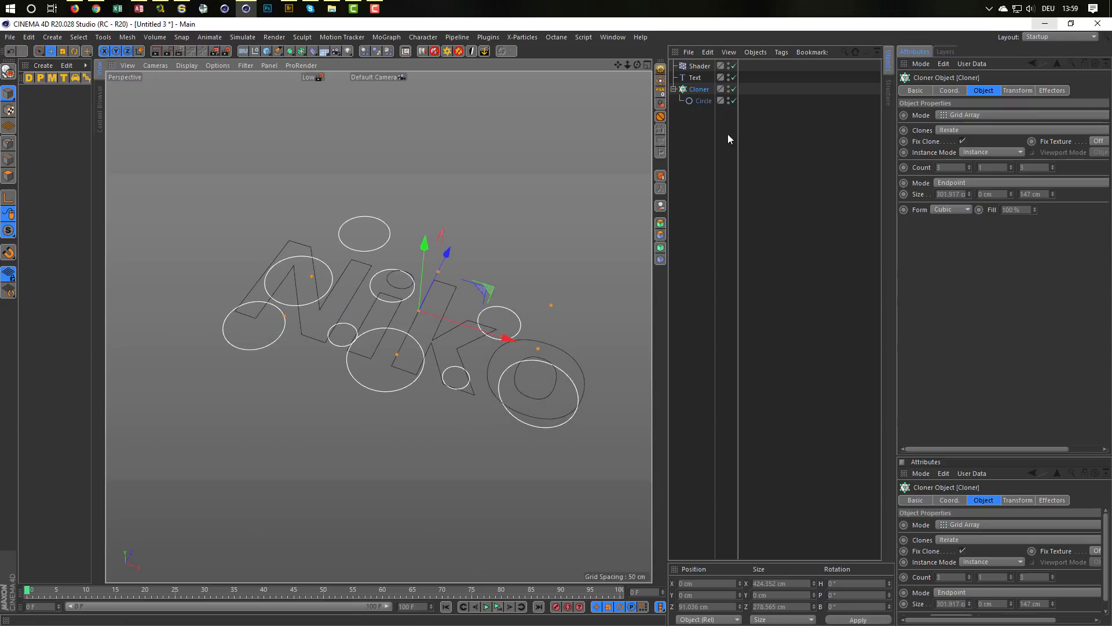
{"action": "left_click", "coordinate": [701, 101]}
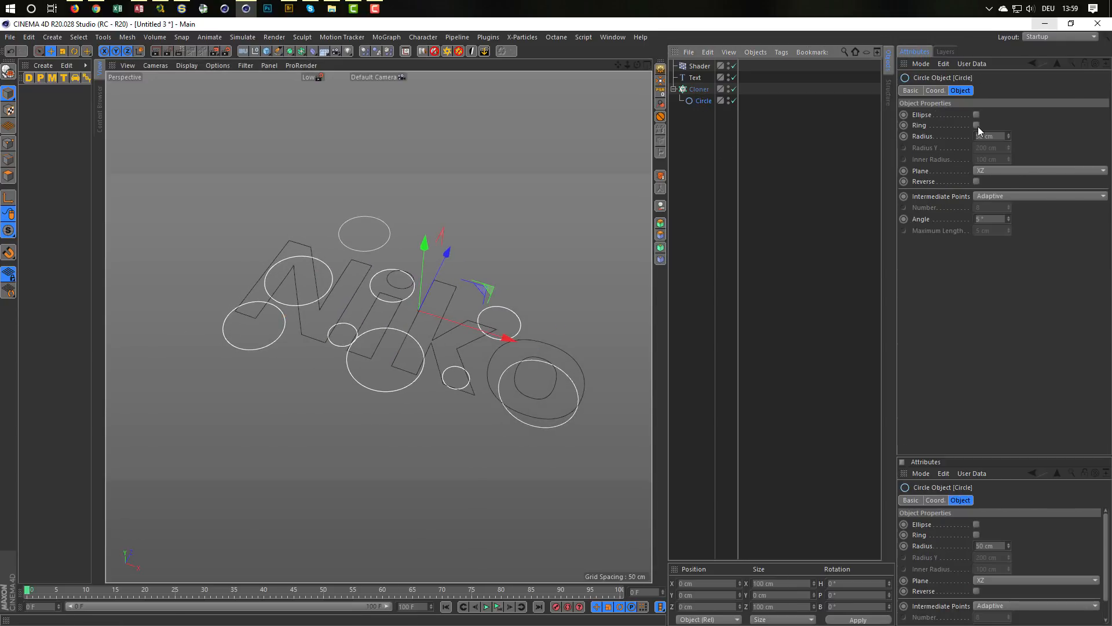
{"action": "type", "text": "100"}
{"action": "key", "text": "Return"}
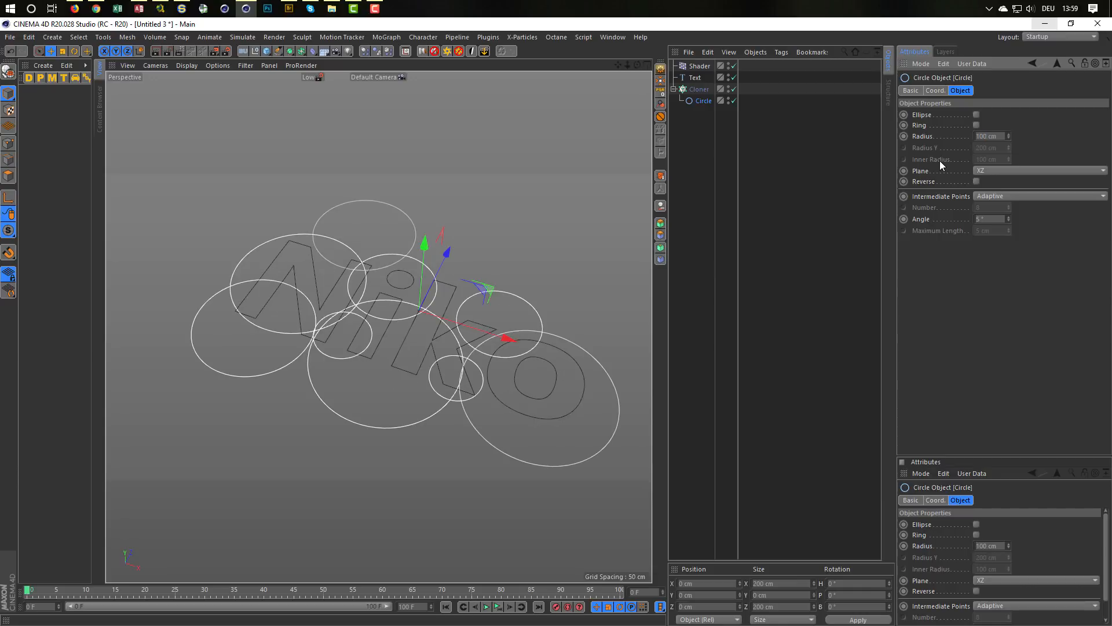
Step: Disable the text spline to view the overlapping circles alone
{"action": "mouse_move", "coordinate": [343, 335]}
{"action": "left_mouse_down", "text": "alt"}
{"action": "mouse_move", "coordinate": [246, 324]}
{"action": "mouse_move", "coordinate": [345, 325]}
{"action": "mouse_move", "coordinate": [316, 311]}
{"action": "left_mouse_up", "text": "alt"}
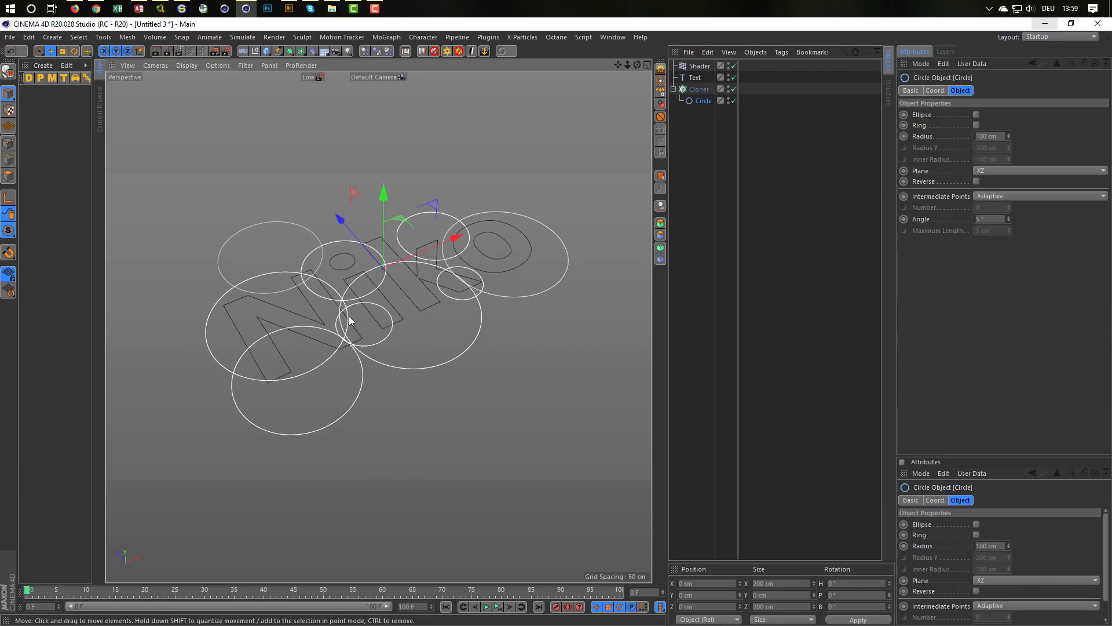
{"action": "middle_click_drag", "start_coordinate": [339, 334], "coordinate": [313, 367], "text": "alt"}
{"action": "left_click_drag", "start_coordinate": [334, 351], "coordinate": [348, 349], "text": "alt"}
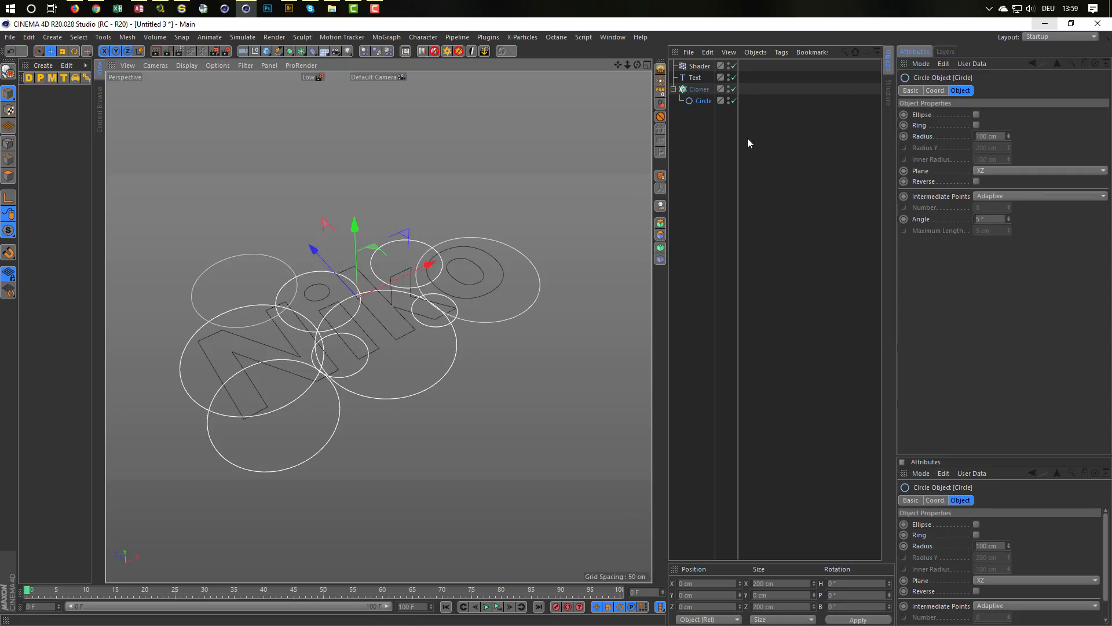
{"action": "left_click", "coordinate": [734, 77]}
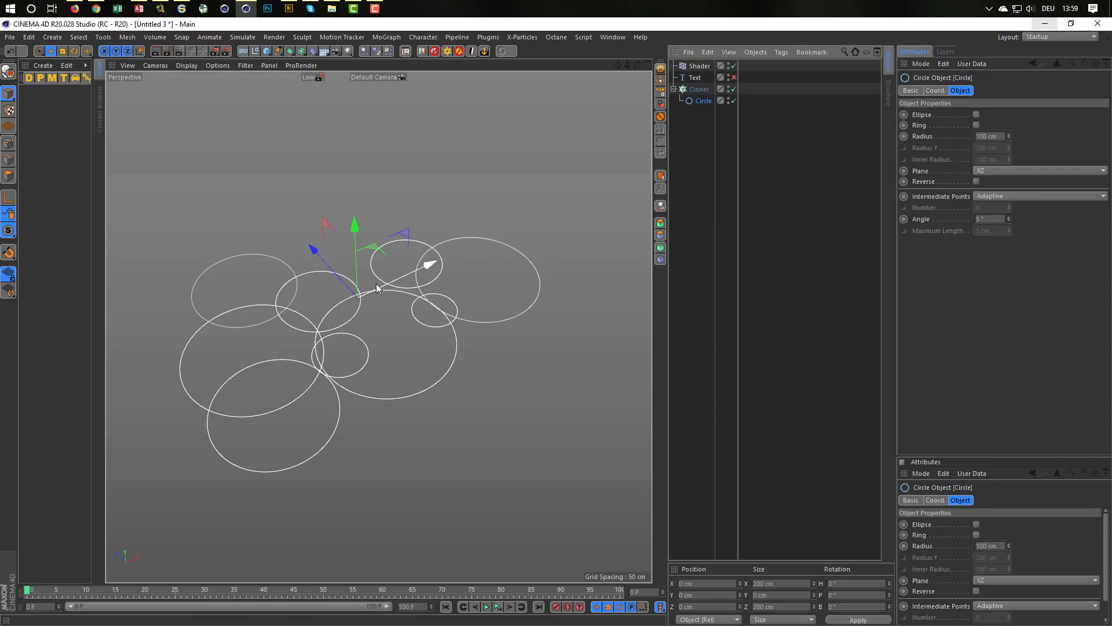
Step: Add a Spline Mask as parent of the cloner and set its axis to XZ (Along Y)
{"action": "left_click", "coordinate": [697, 89]}
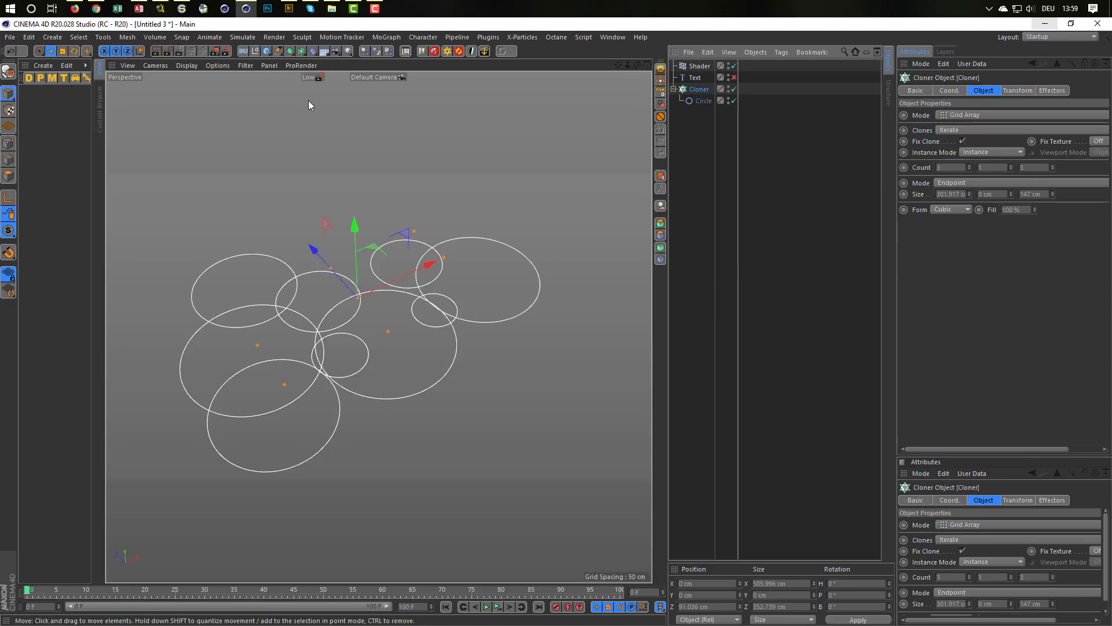
{"action": "left_click", "coordinate": [301, 50]}
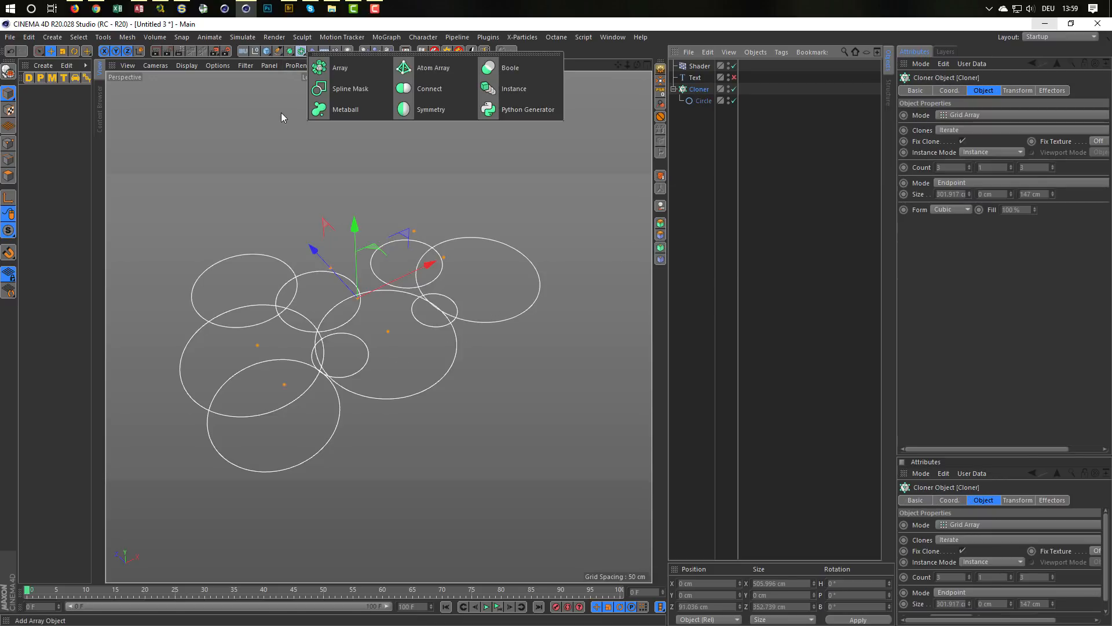
{"action": "left_click", "coordinate": [338, 92], "text": "alt"}
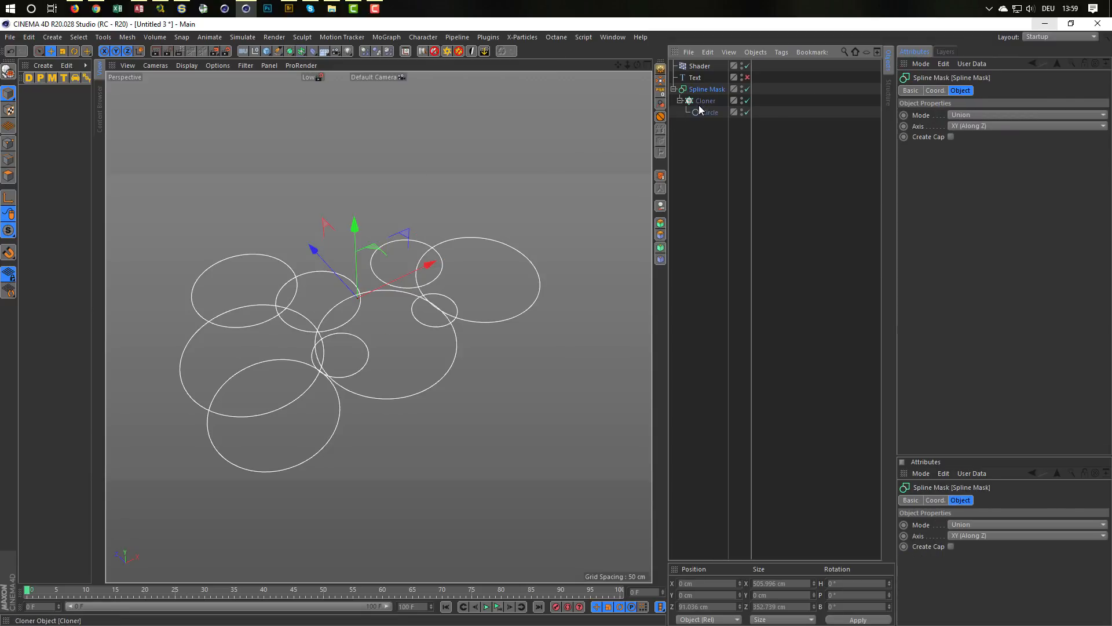
{"action": "left_click", "coordinate": [957, 127]}
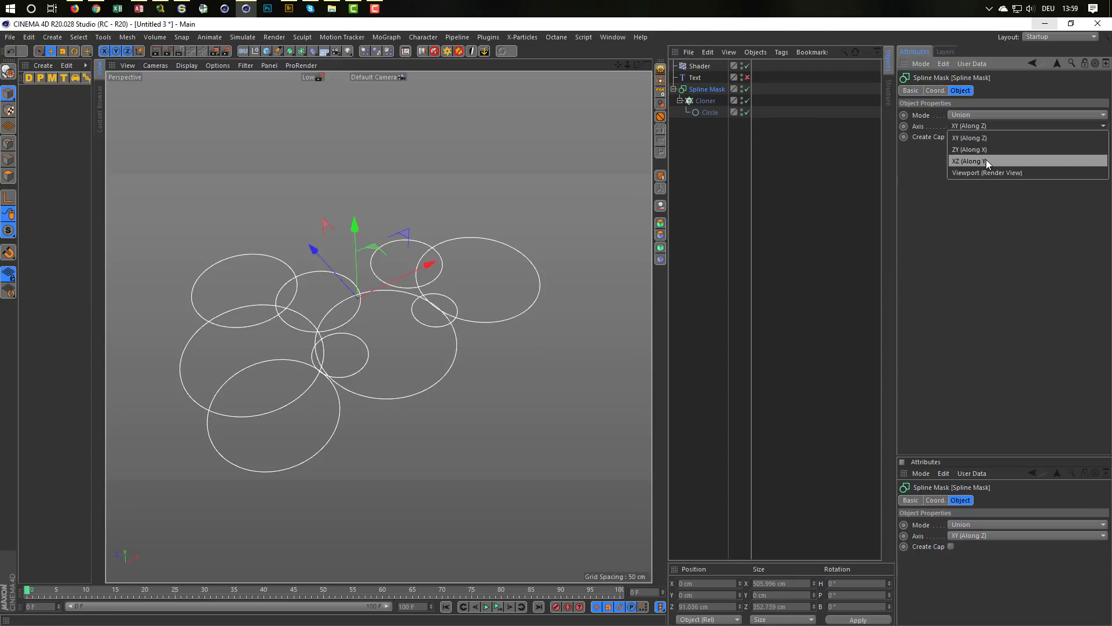
{"action": "left_click", "coordinate": [986, 161]}
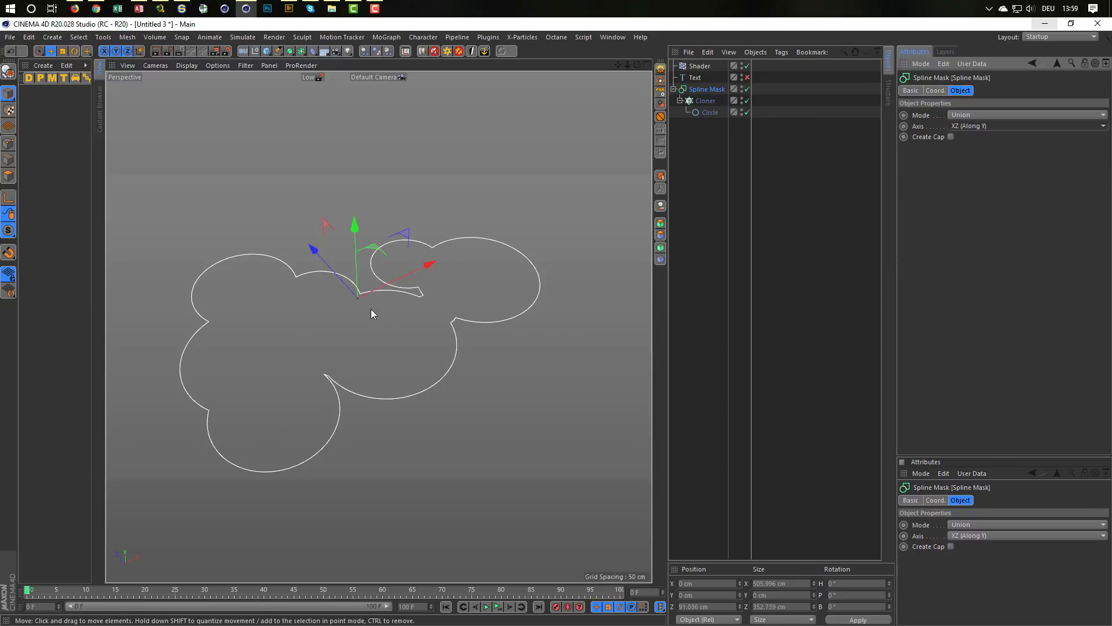
Step: Re-enable the text spline and place it with the existing Spline Mask under a new parent Spline Mask
{"action": "left_click_drag", "start_coordinate": [420, 302], "coordinate": [418, 301], "text": "alt"}
{"action": "mouse_move", "coordinate": [397, 314]}
{"action": "left_mouse_down", "text": "alt"}
{"action": "mouse_move", "coordinate": [380, 325]}
{"action": "mouse_move", "coordinate": [392, 316]}
{"action": "left_mouse_up", "text": "alt"}
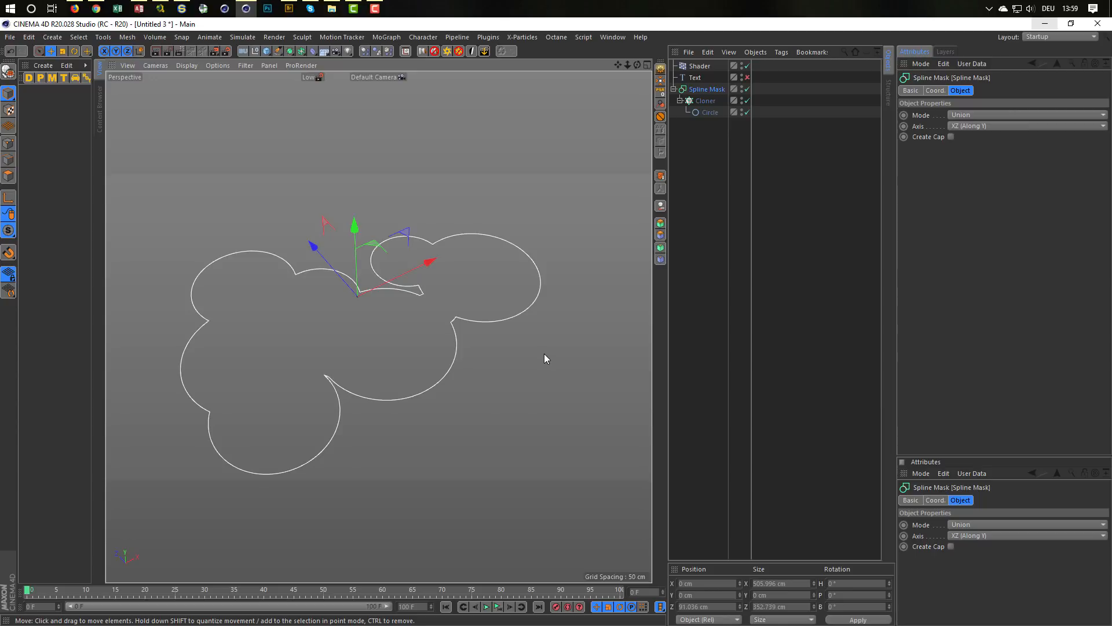
{"action": "left_click", "coordinate": [747, 77]}
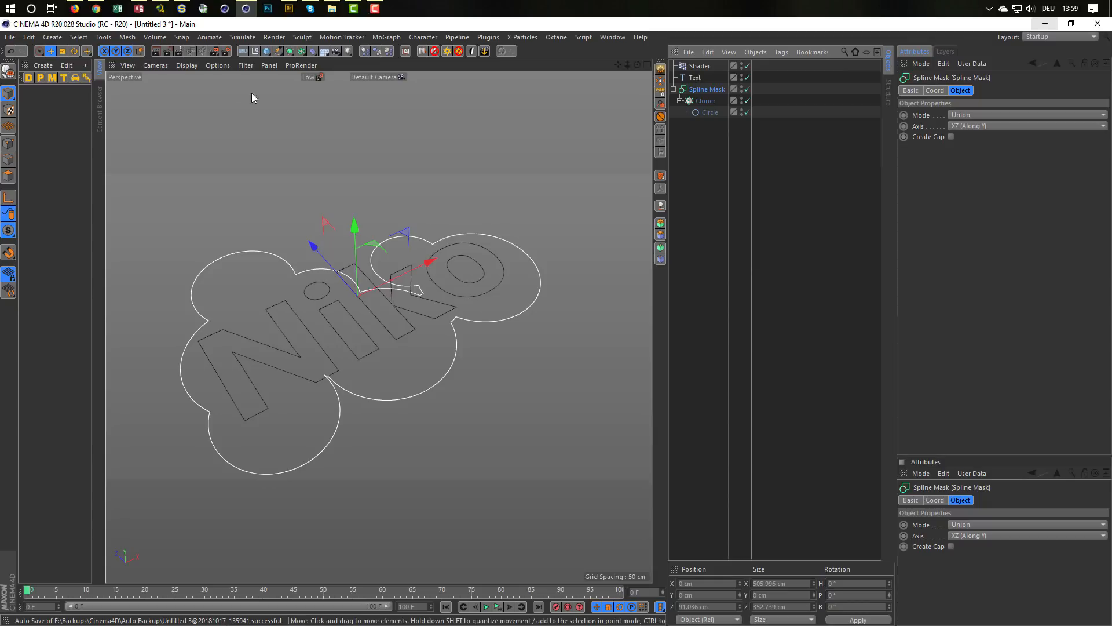
{"action": "left_click", "coordinate": [301, 53]}
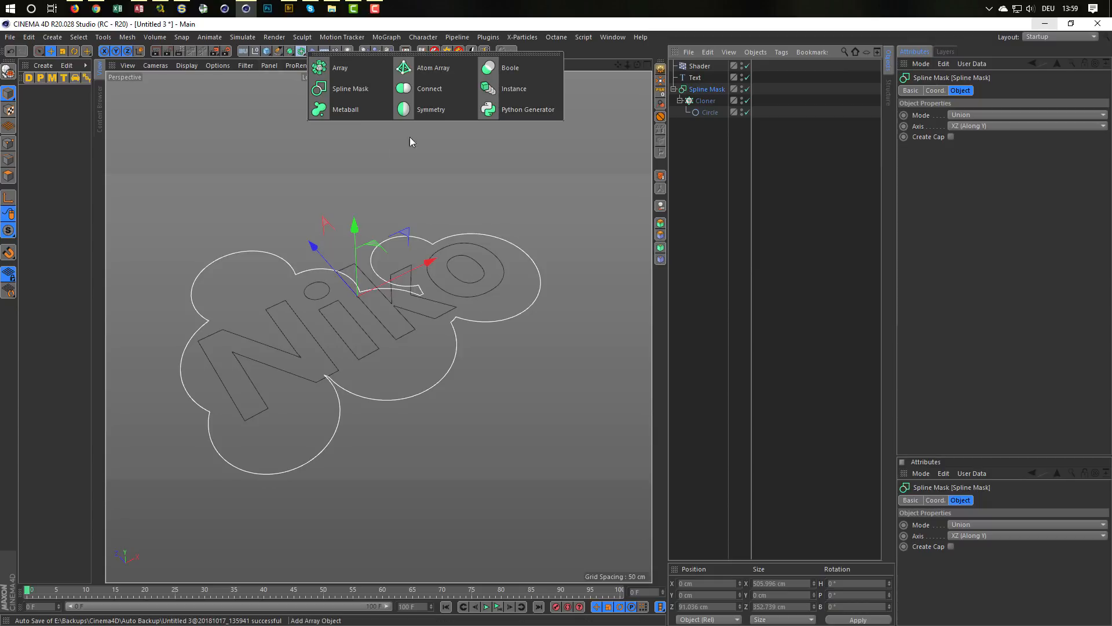
{"action": "left_click", "coordinate": [351, 85]}
{"action": "mouse_move", "coordinate": [699, 85]}
{"action": "left_mouse_down"}
{"action": "mouse_move", "coordinate": [708, 79]}
{"action": "mouse_move", "coordinate": [705, 99]}
{"action": "mouse_move", "coordinate": [714, 83]}
{"action": "left_mouse_up"}
{"action": "left_click", "coordinate": [713, 79]}
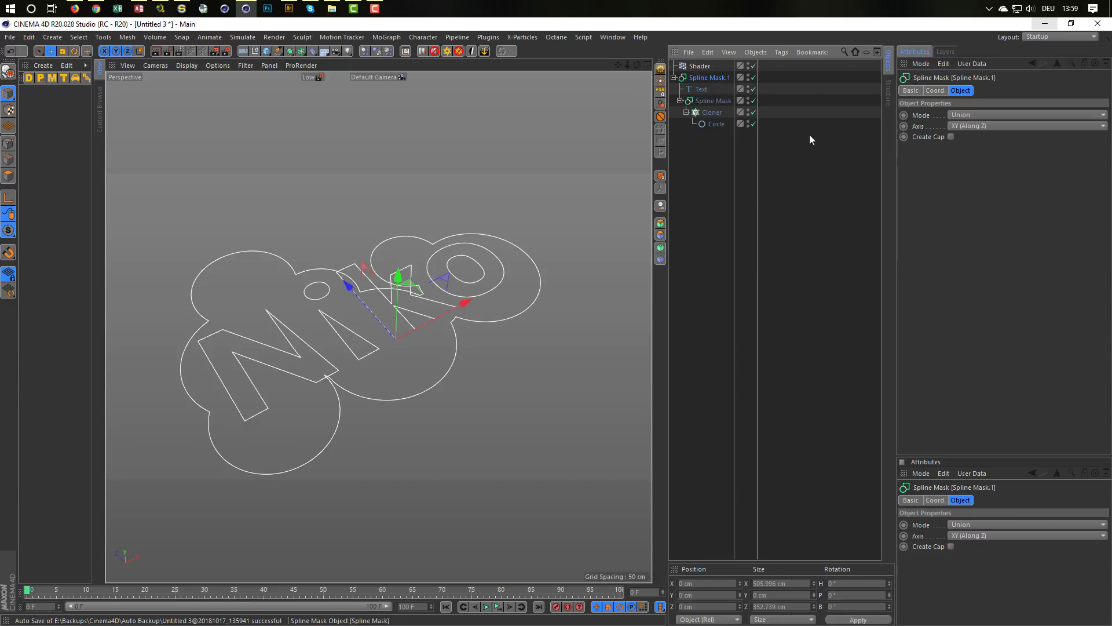
Step: Set the outer Spline Mask's axis to XZ (Along Y) and its mode to A subtract B
{"action": "left_click", "coordinate": [995, 126]}
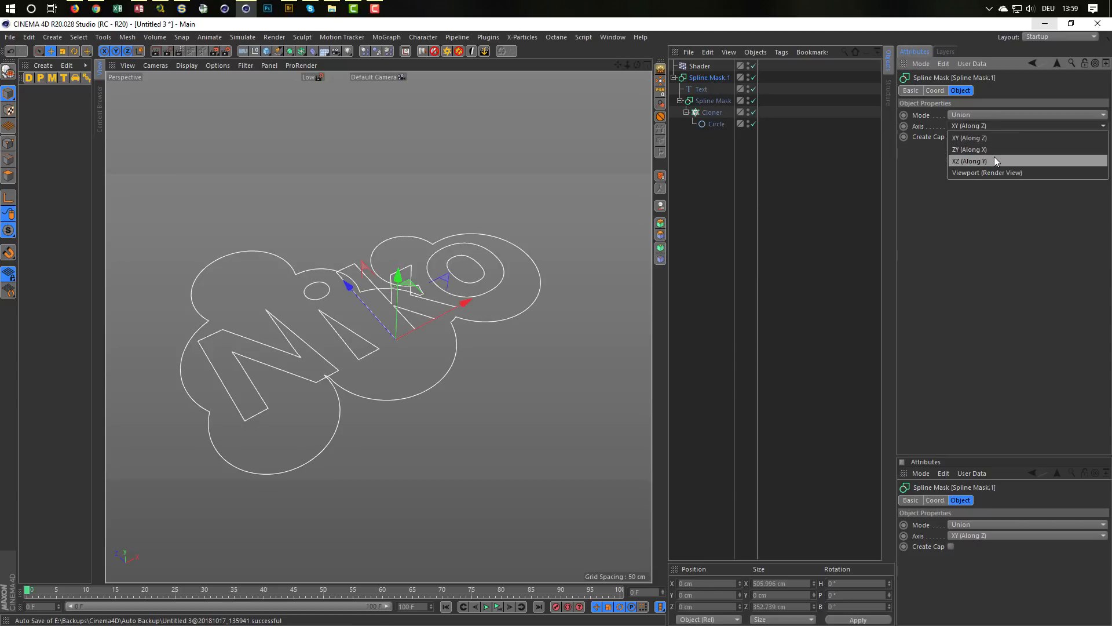
{"action": "left_click", "coordinate": [994, 161]}
{"action": "left_click", "coordinate": [971, 116]}
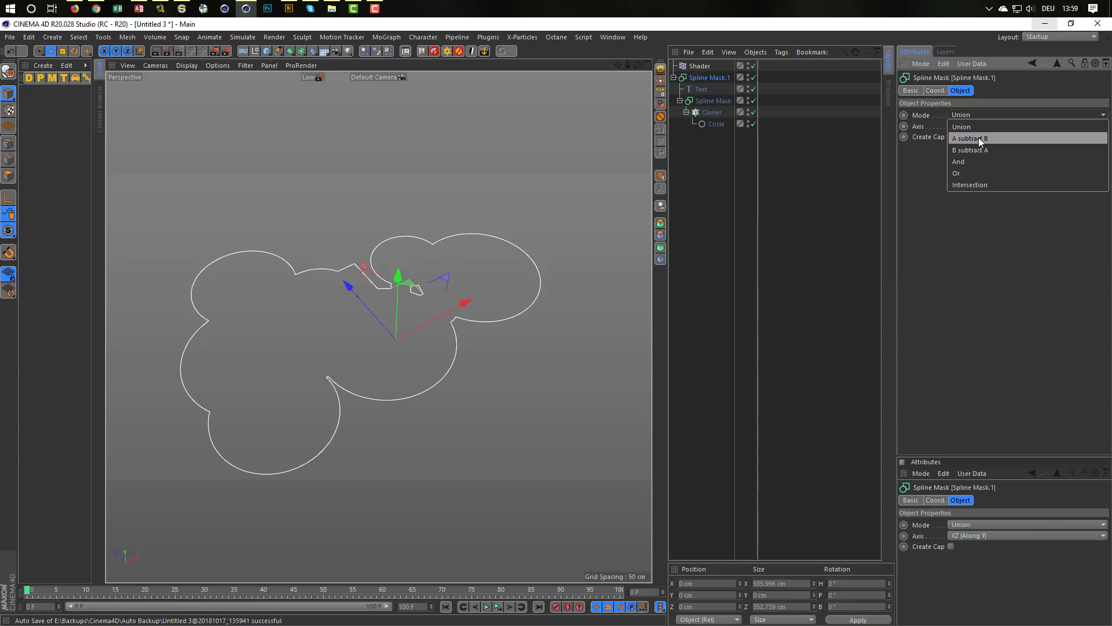
{"action": "left_click", "coordinate": [978, 137]}
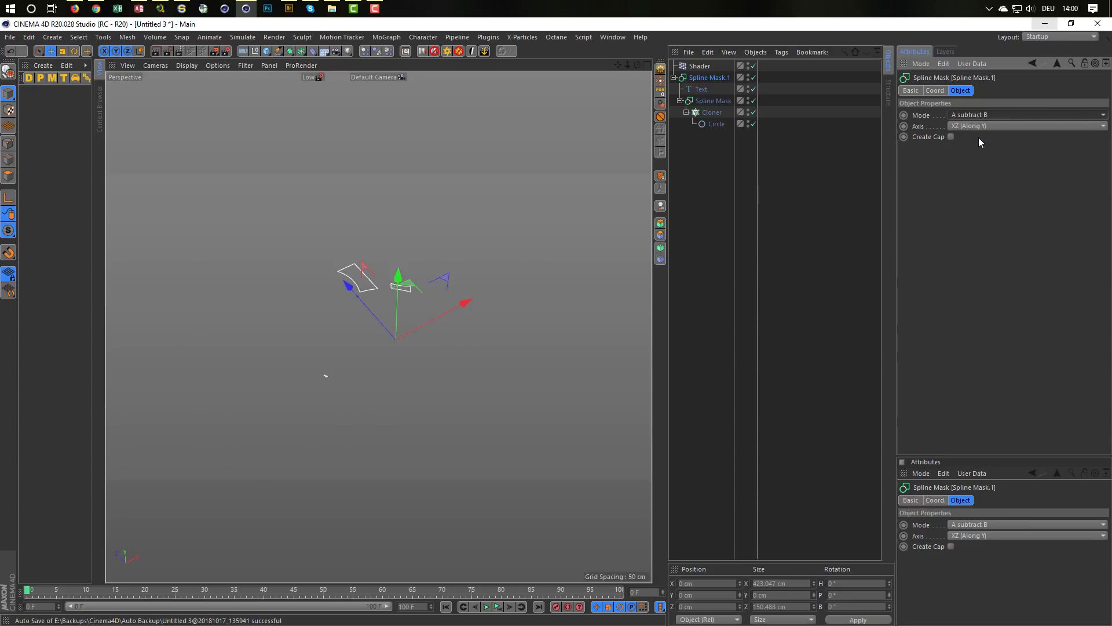
Step: Try the And mode on the outer Spline Mask and return it to A subtract B
{"action": "left_click", "coordinate": [979, 116]}
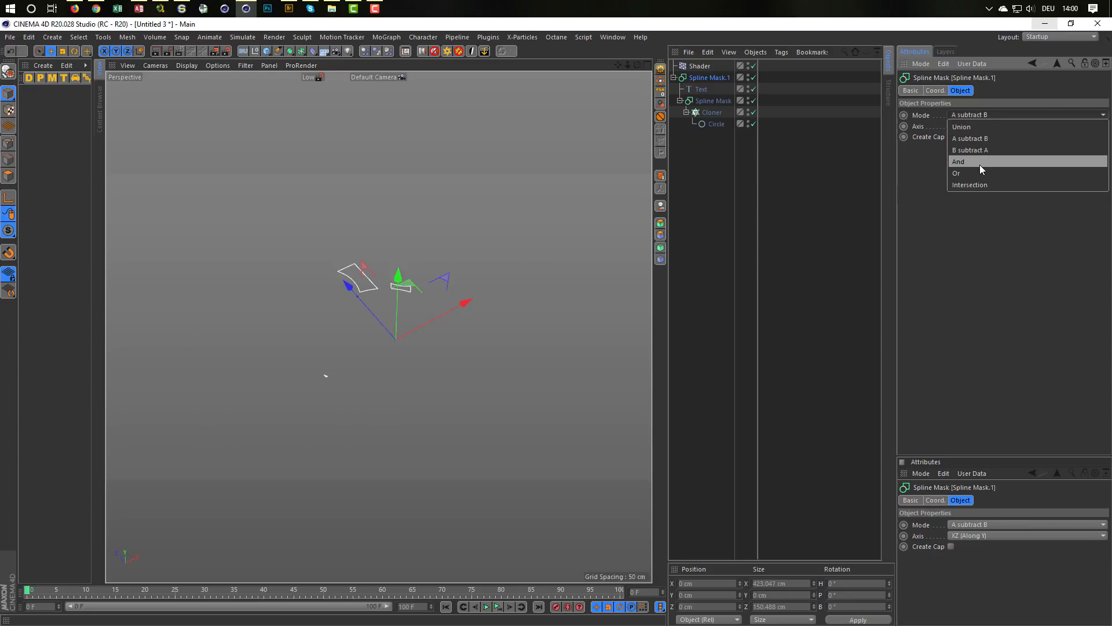
{"action": "left_click", "coordinate": [980, 164]}
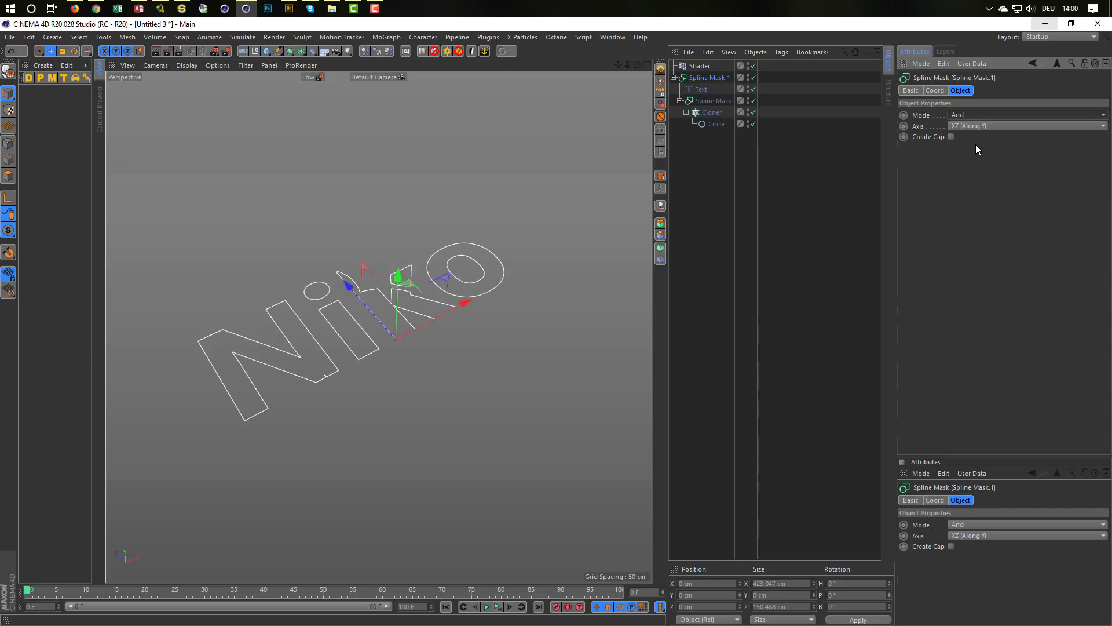
{"action": "left_click", "coordinate": [973, 117]}
{"action": "left_click", "coordinate": [974, 137]}
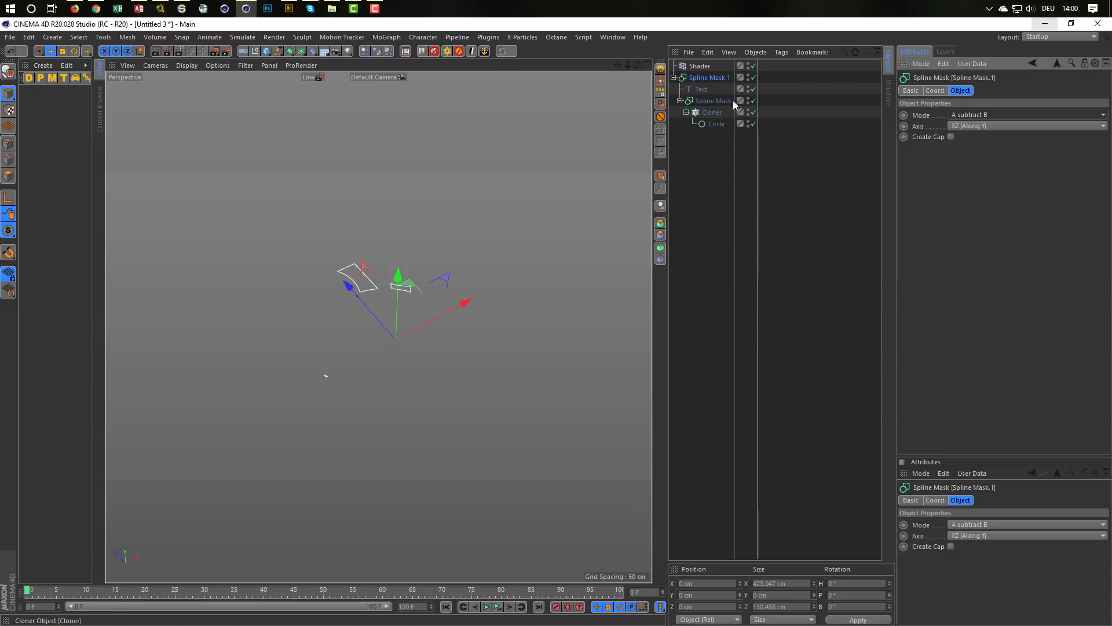
Step: Disable the text spline and set the animation speed of the Shader effector's noise to 0.5
{"action": "left_click", "coordinate": [753, 89]}
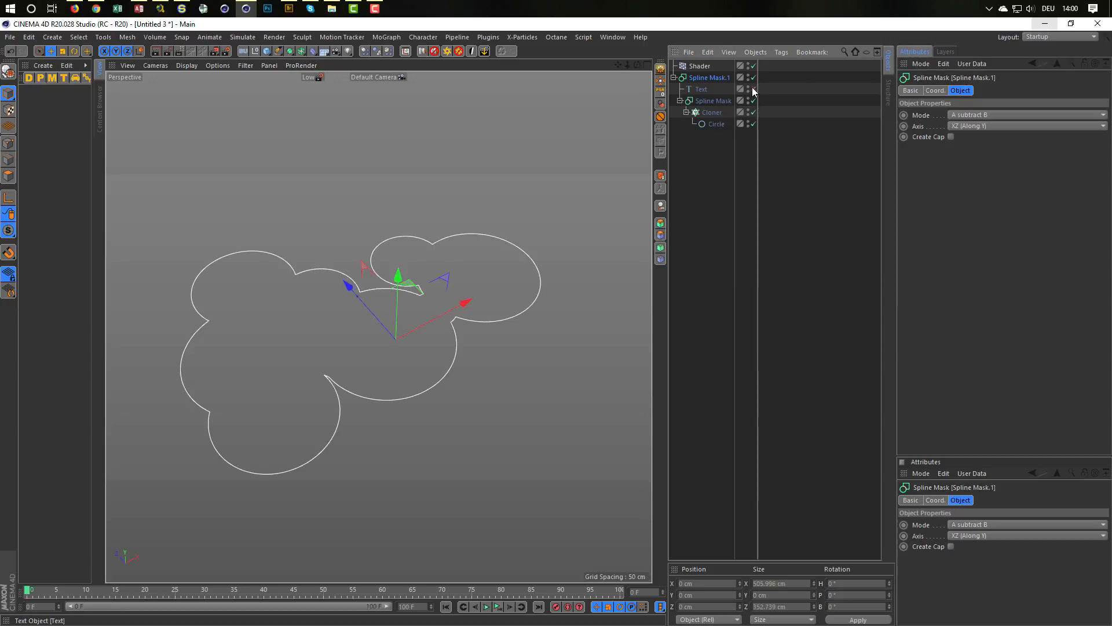
{"action": "left_click", "coordinate": [716, 113]}
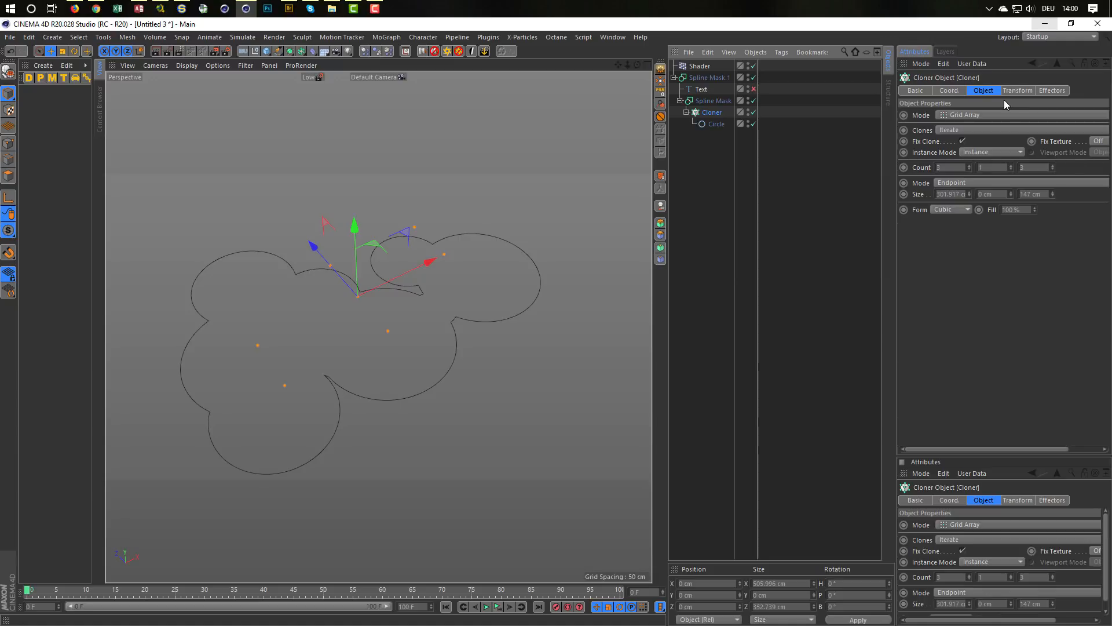
{"action": "left_click", "coordinate": [701, 65]}
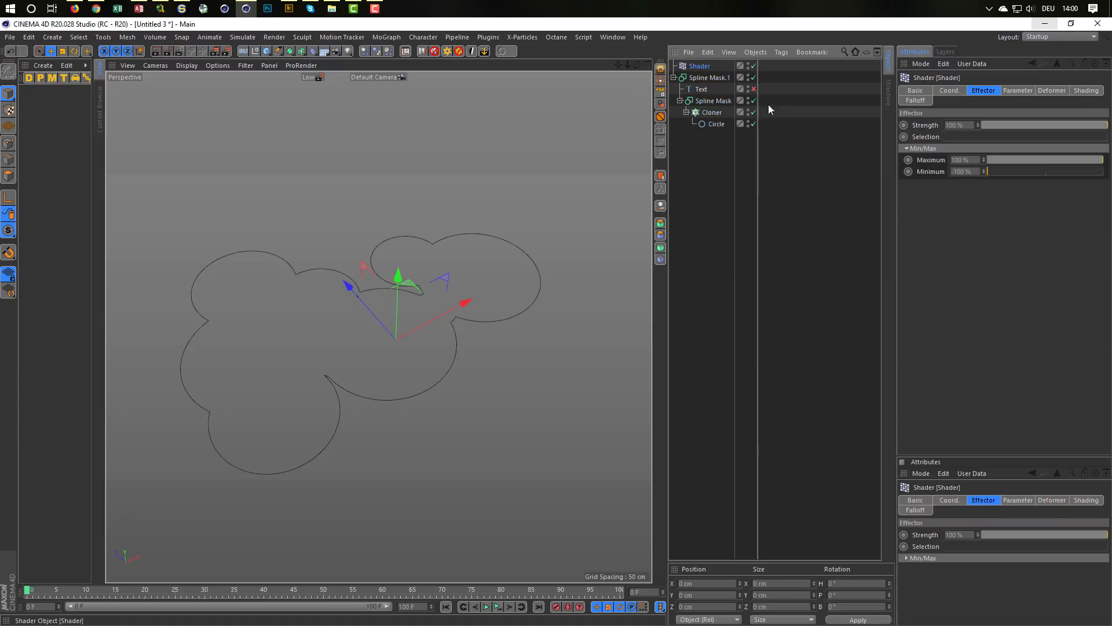
{"action": "left_click", "coordinate": [1025, 91]}
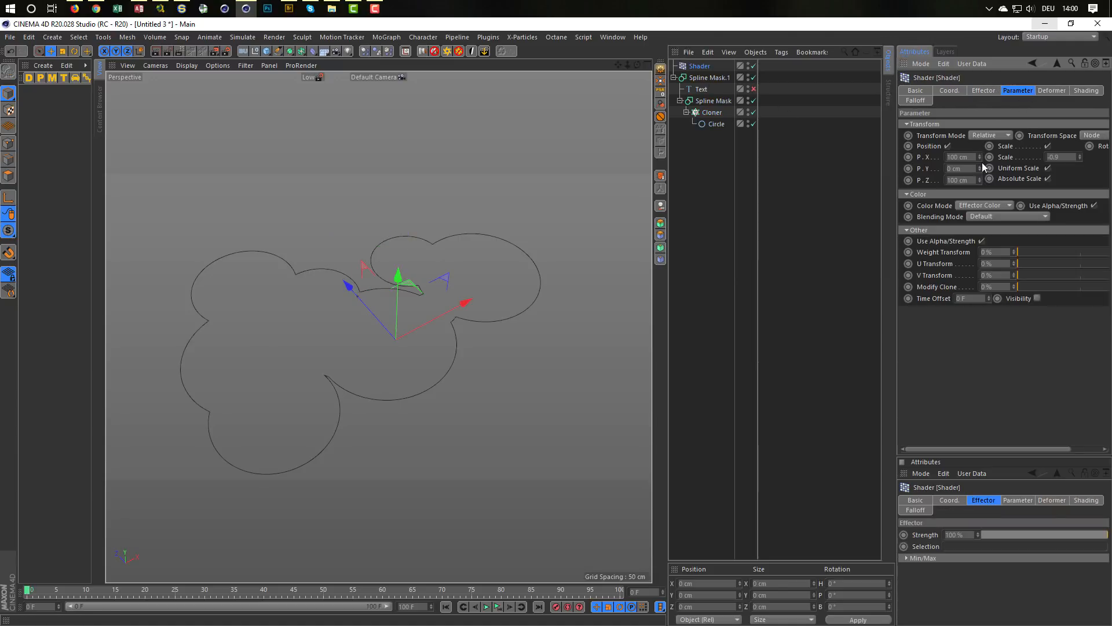
{"action": "left_click", "coordinate": [1085, 91]}
{"action": "left_click", "coordinate": [954, 173]}
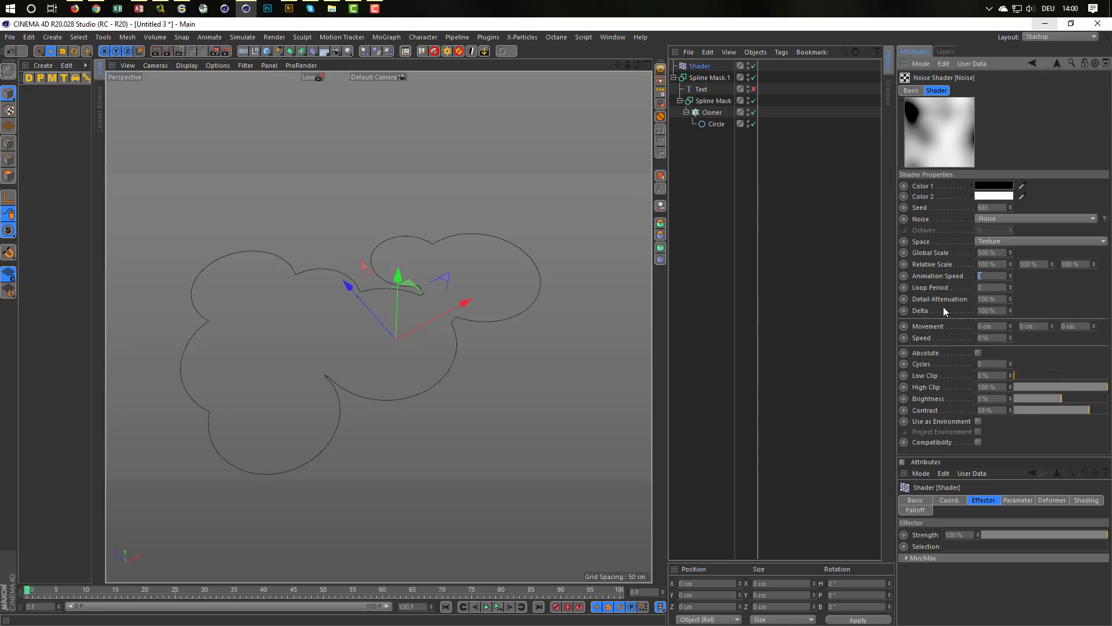
{"action": "type", "text": "0.5"}
{"action": "key", "text": "Tab"}
Step: Extend the timeline to 200 frames and play the animation of the merged circles
{"action": "left_click_drag", "start_coordinate": [416, 606], "coordinate": [363, 599]}
{"action": "type", "text": "200"}
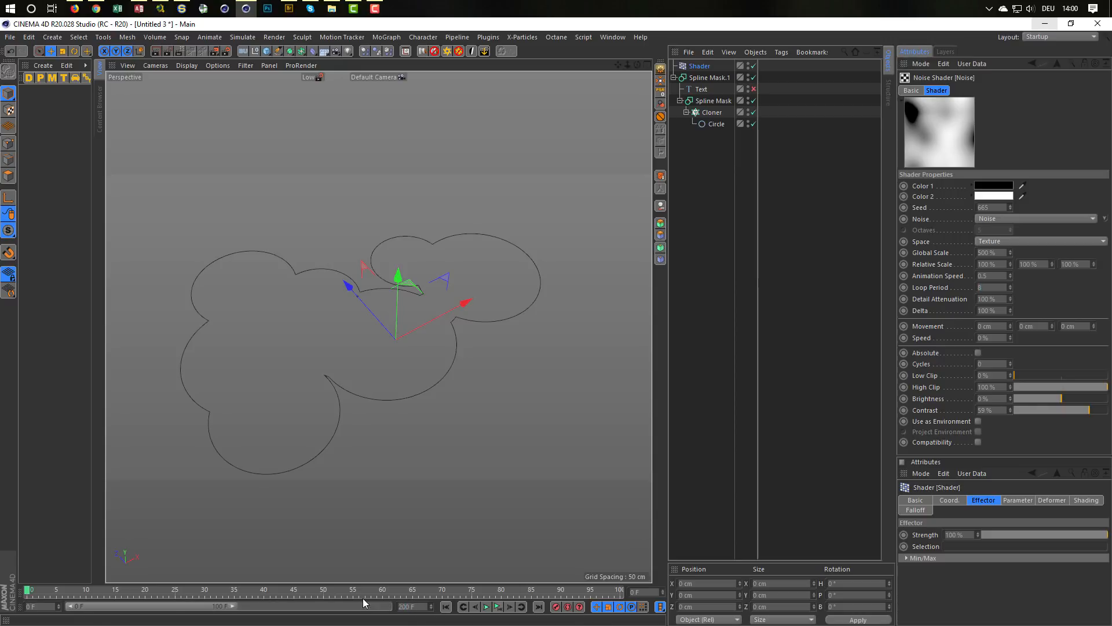
{"action": "key", "text": "Return"}
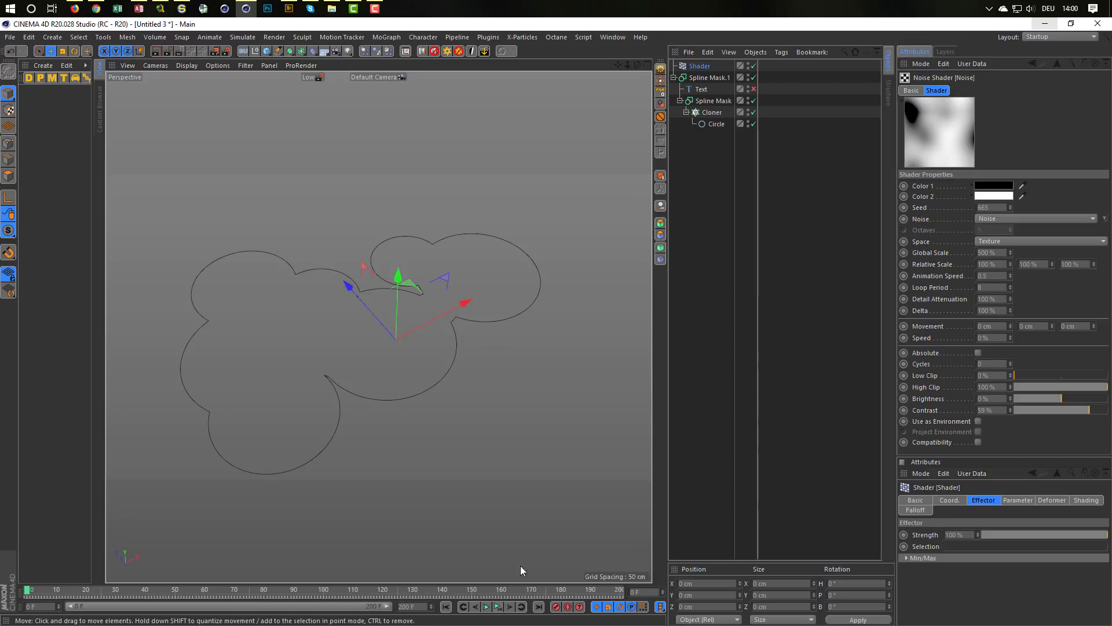
{"action": "left_click", "coordinate": [499, 607]}
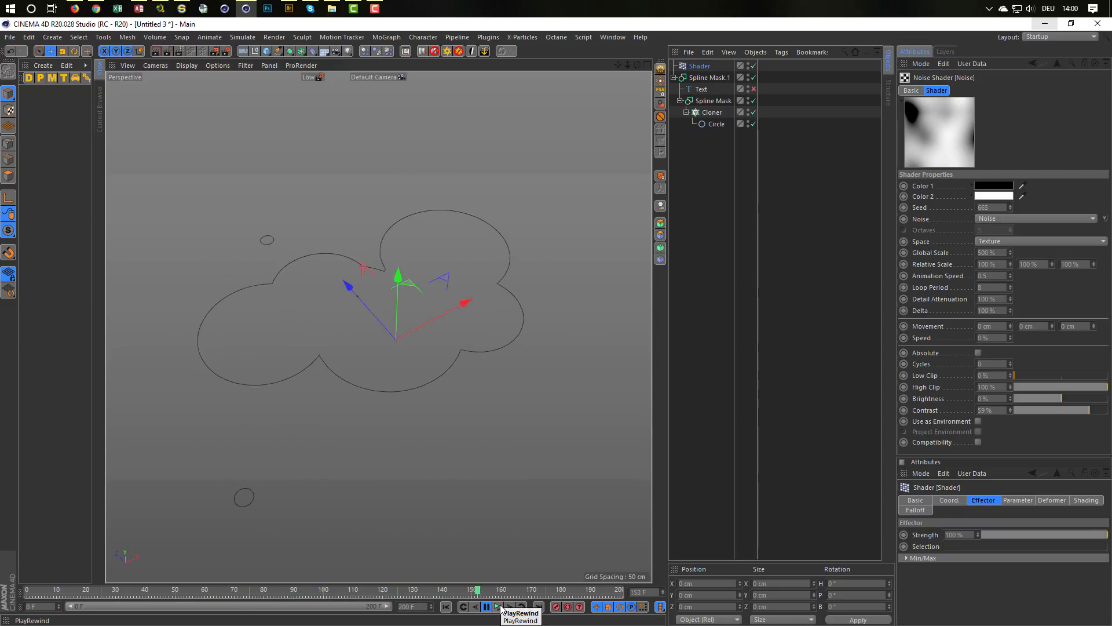
{"action": "left_click", "coordinate": [501, 607]}
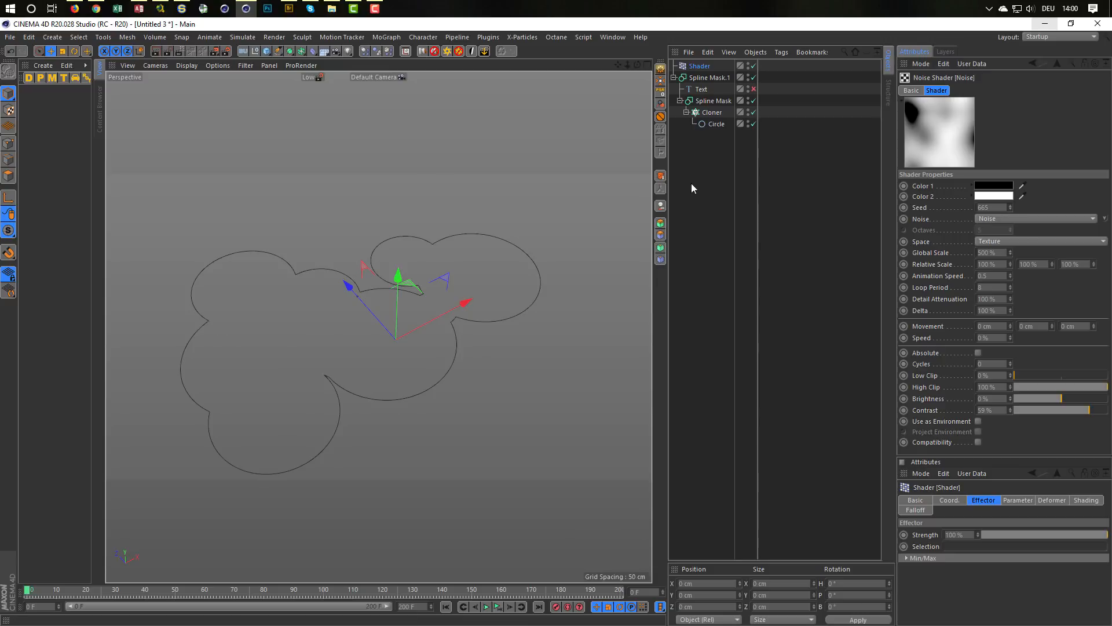
Step: Enable the text spline inside the outer Spline Mask and play the animation of the cut-out text
{"action": "left_click", "coordinate": [753, 88]}
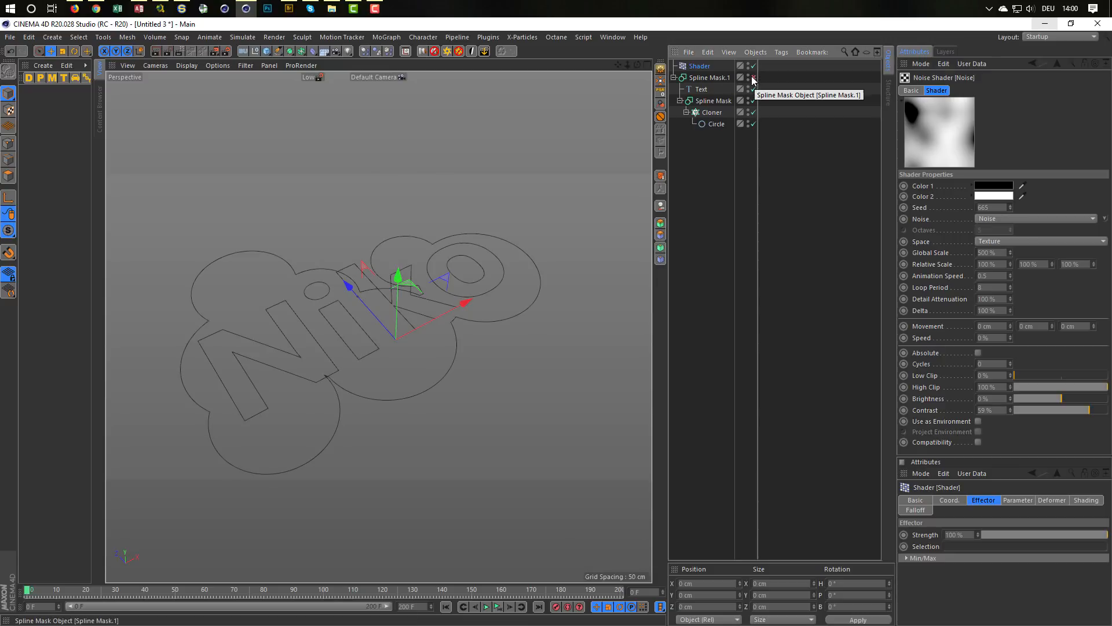
{"action": "left_click", "coordinate": [753, 77]}
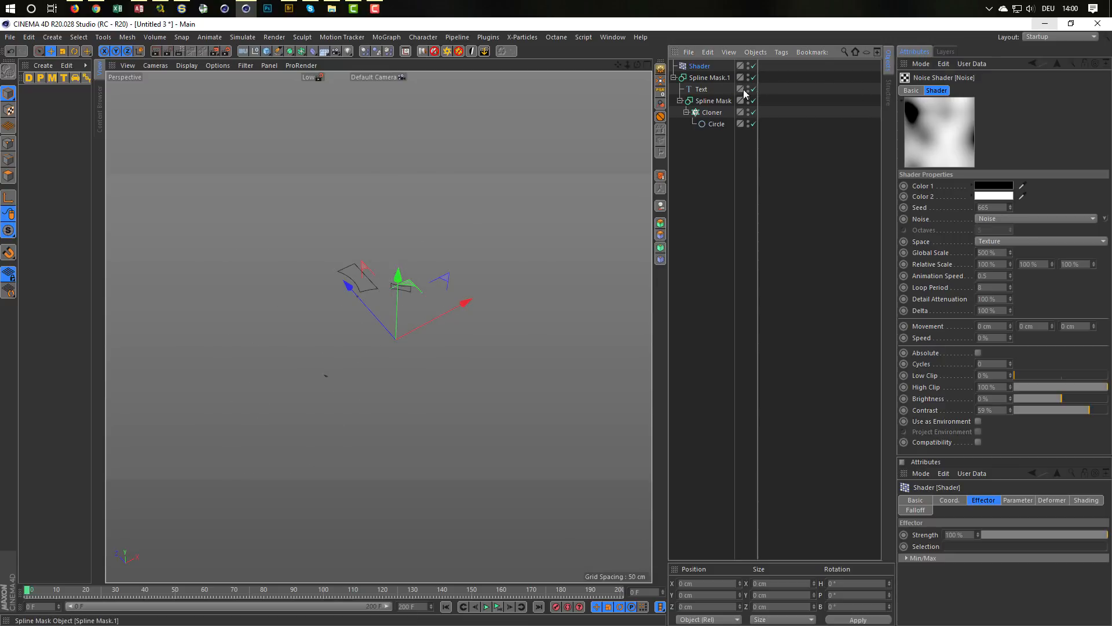
{"action": "left_click", "coordinate": [497, 608]}
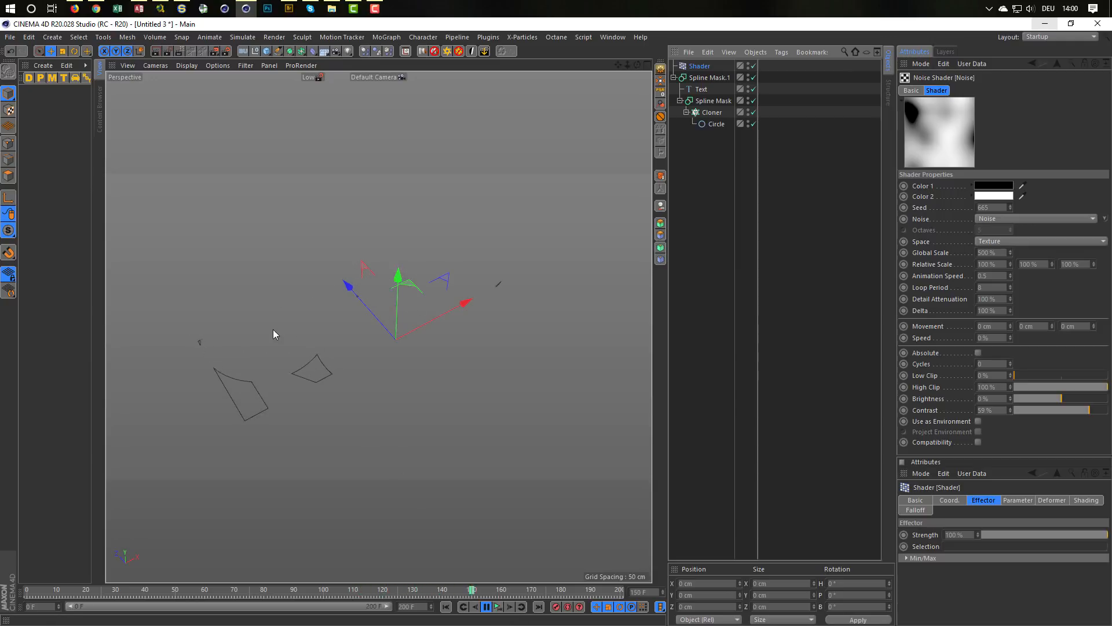
Step: Reduce the noise's animation speed to 0.1 and raise its low clip to 11%
{"action": "left_click", "coordinate": [1001, 275]}
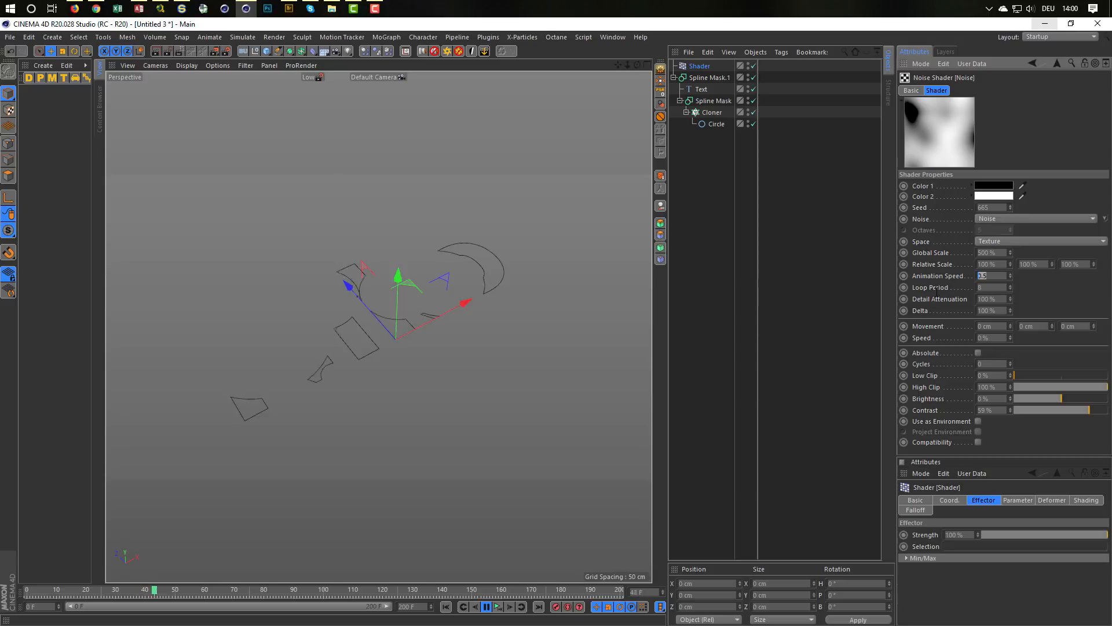
{"action": "type", "text": "0.1"}
{"action": "key", "text": "Return"}
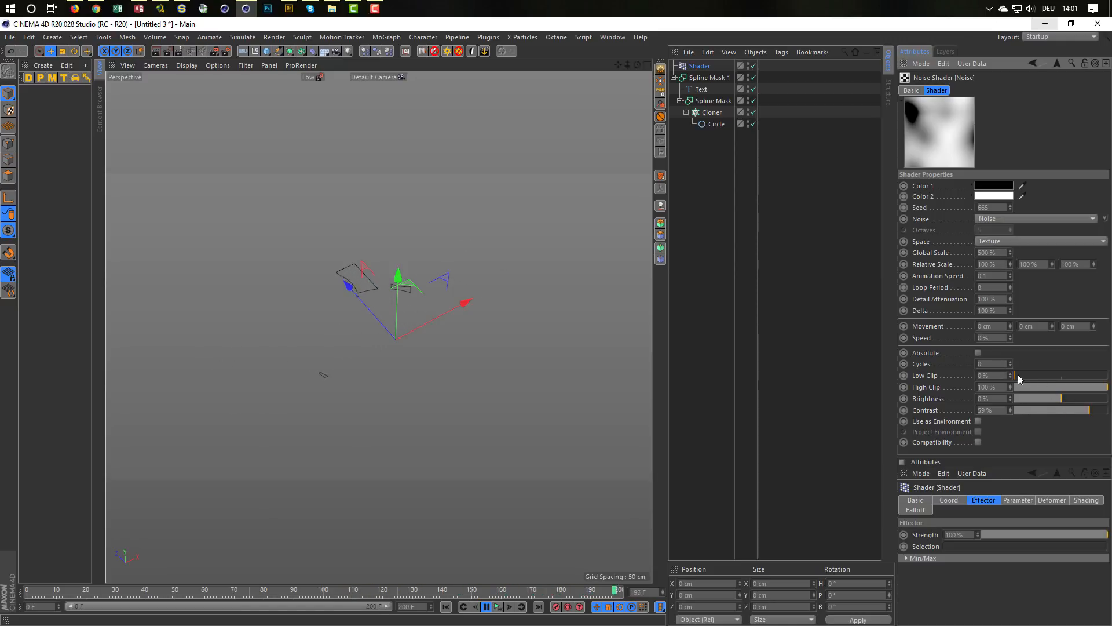
{"action": "left_click_drag", "start_coordinate": [1016, 374], "coordinate": [1024, 376]}
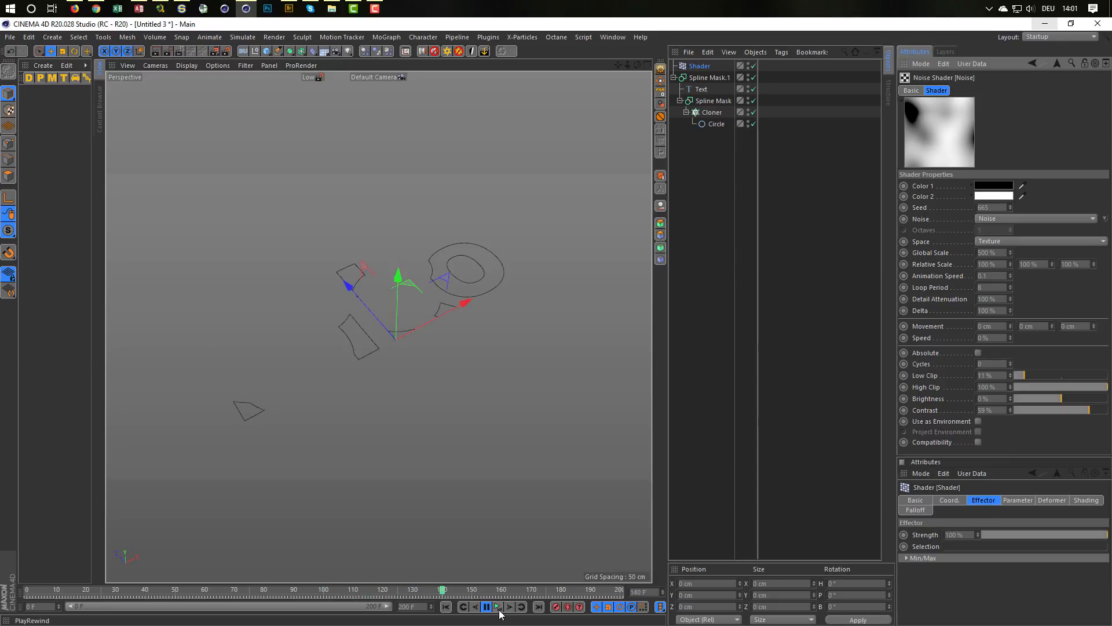
Step: Stop the animation and place the collapsed outer Spline Mask inside a new linear MoGraph Cloner
{"action": "left_click", "coordinate": [499, 608]}
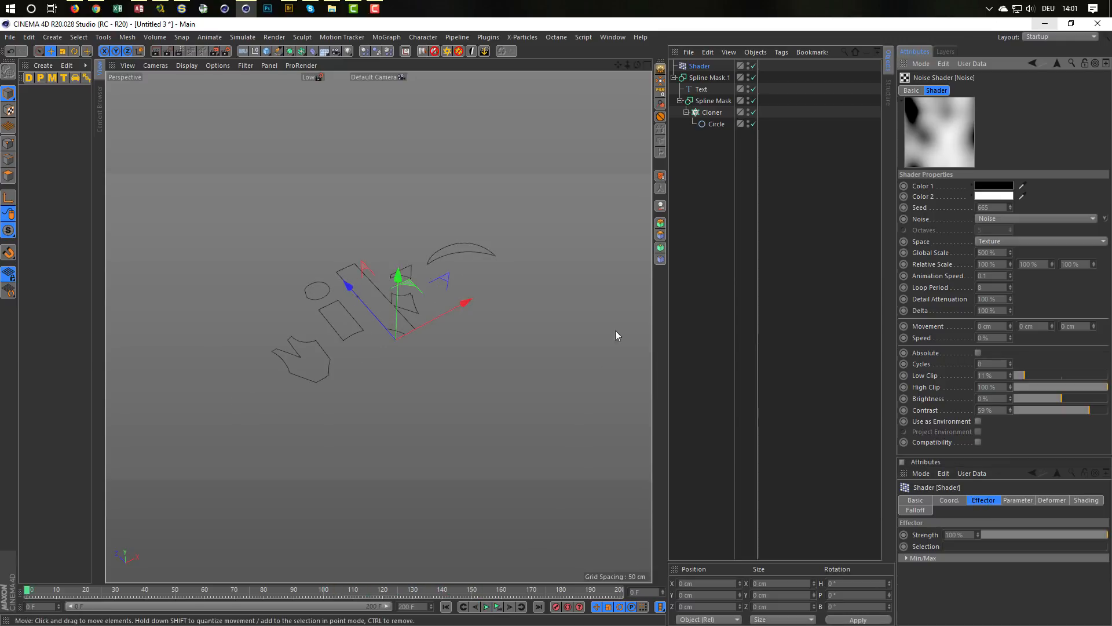
{"action": "left_click", "coordinate": [714, 79]}
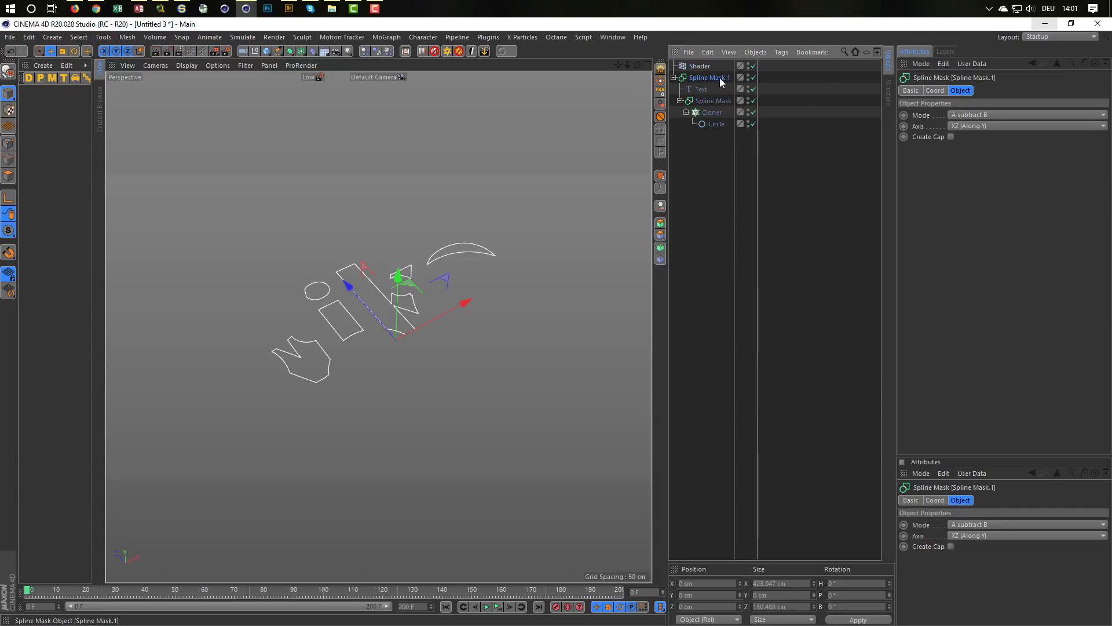
{"action": "left_click", "coordinate": [674, 78]}
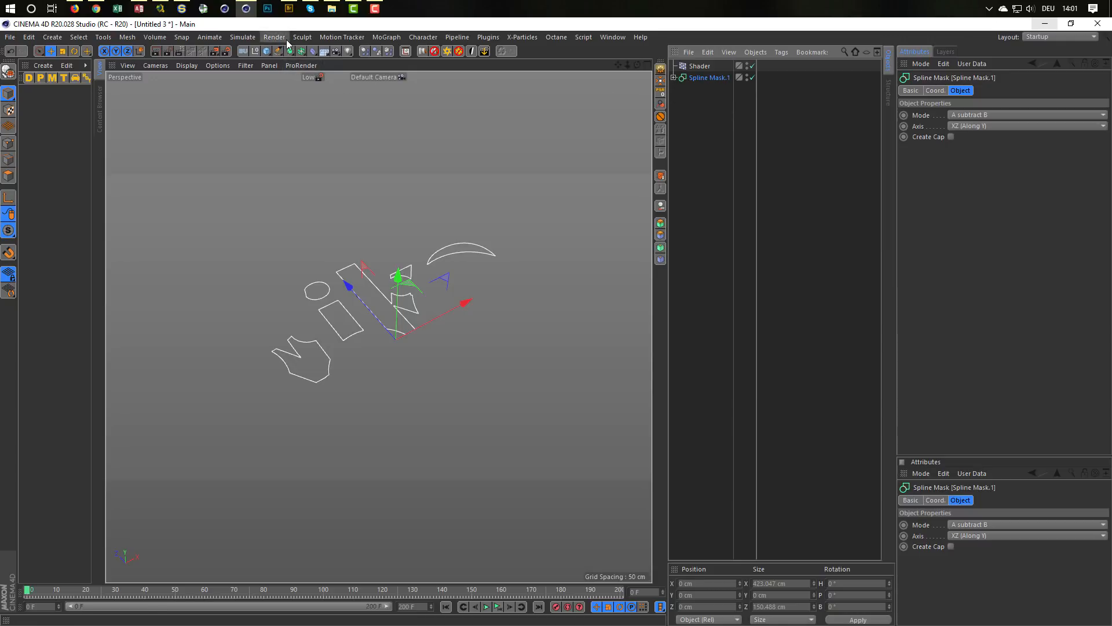
{"action": "left_click", "coordinate": [387, 37]}
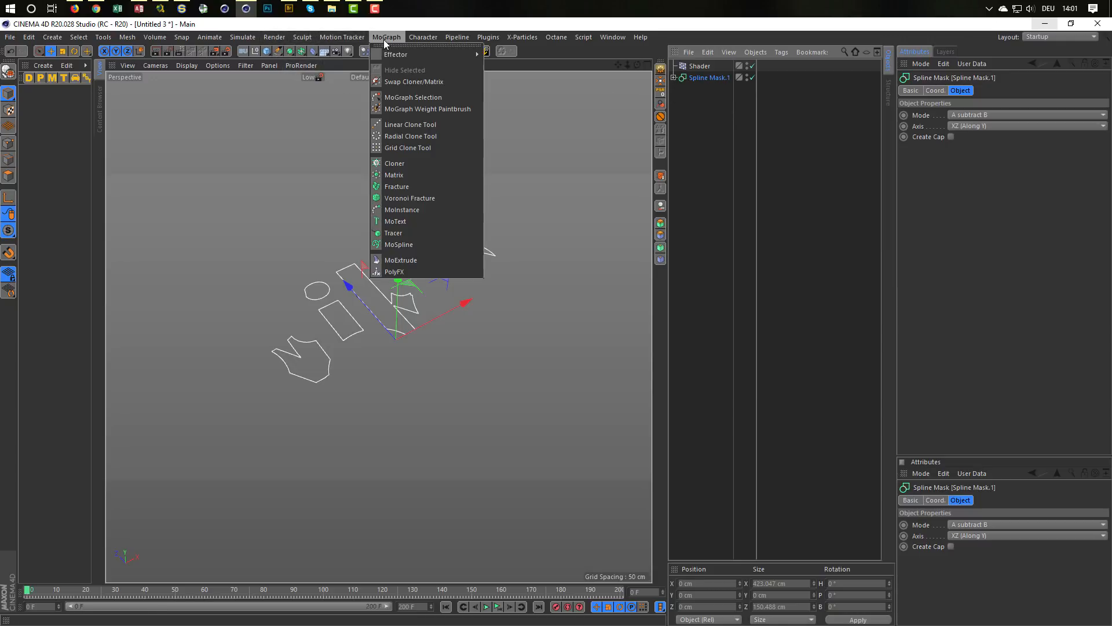
{"action": "left_click", "coordinate": [394, 163]}
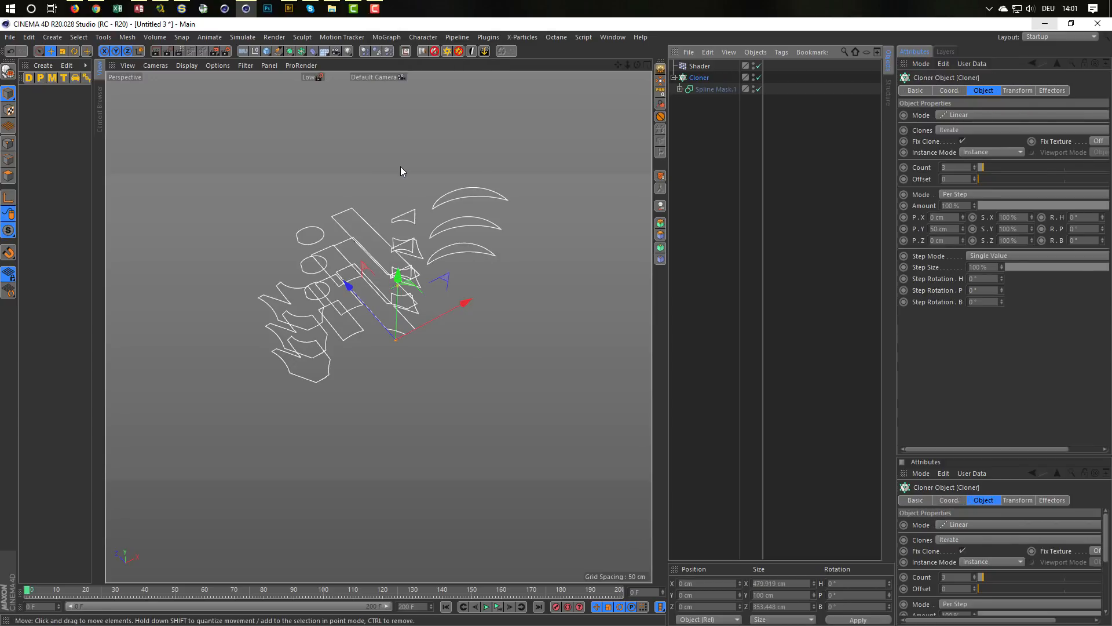
{"action": "left_click_drag", "start_coordinate": [402, 220], "coordinate": [407, 321], "text": "alt"}
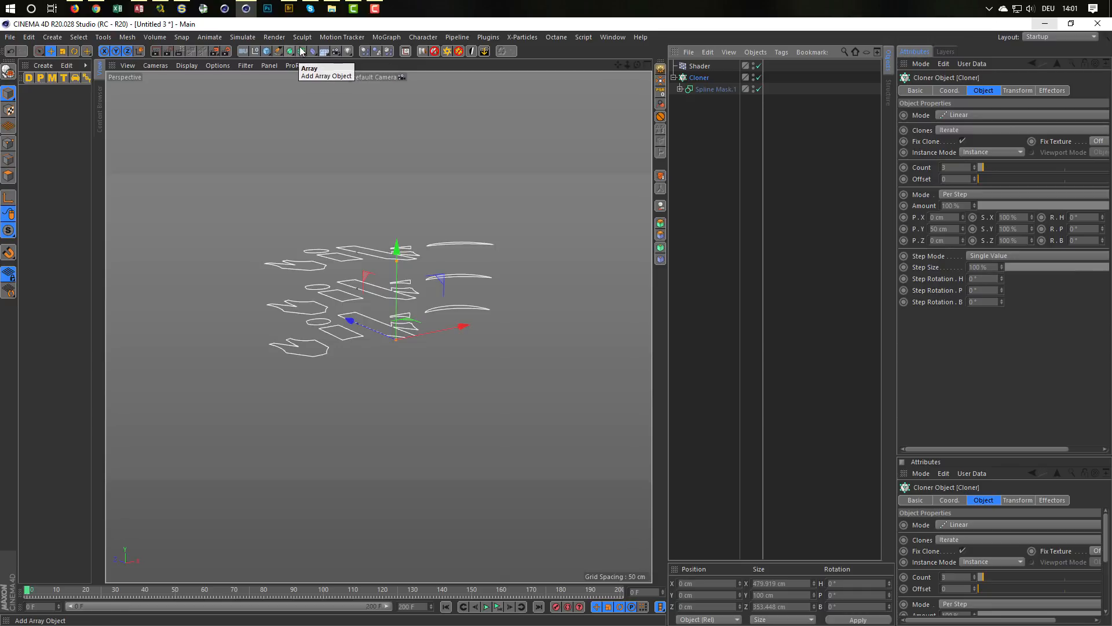
Step: Wrap the Cloner in an Extrude object with its movement set to 5 cm in Y and 0 cm in Z
{"action": "left_click", "coordinate": [302, 52]}
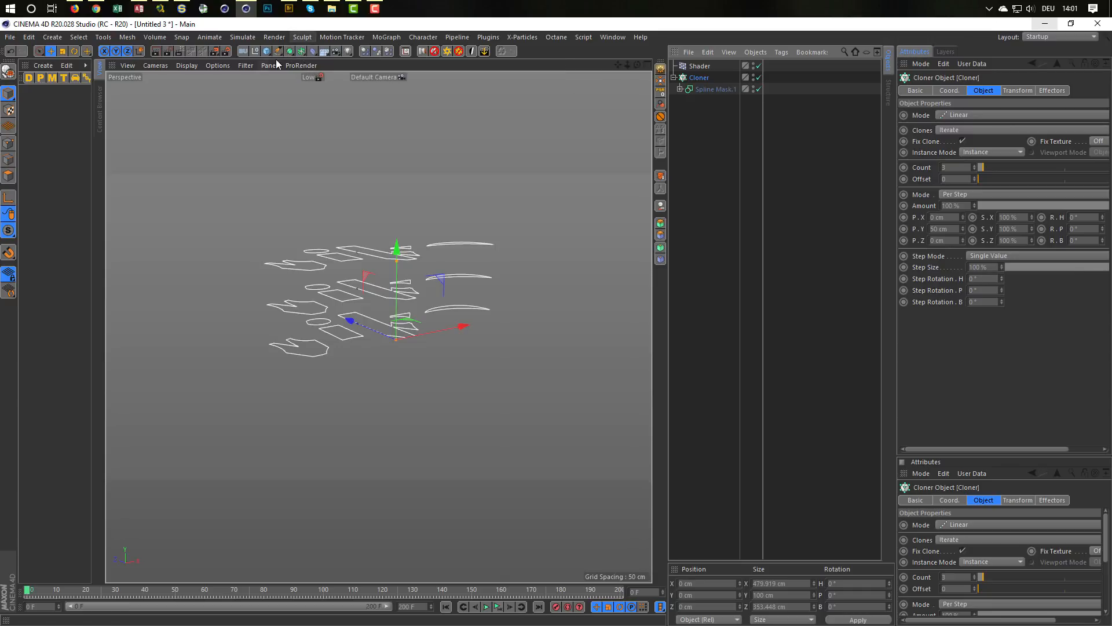
{"action": "left_click", "coordinate": [291, 51]}
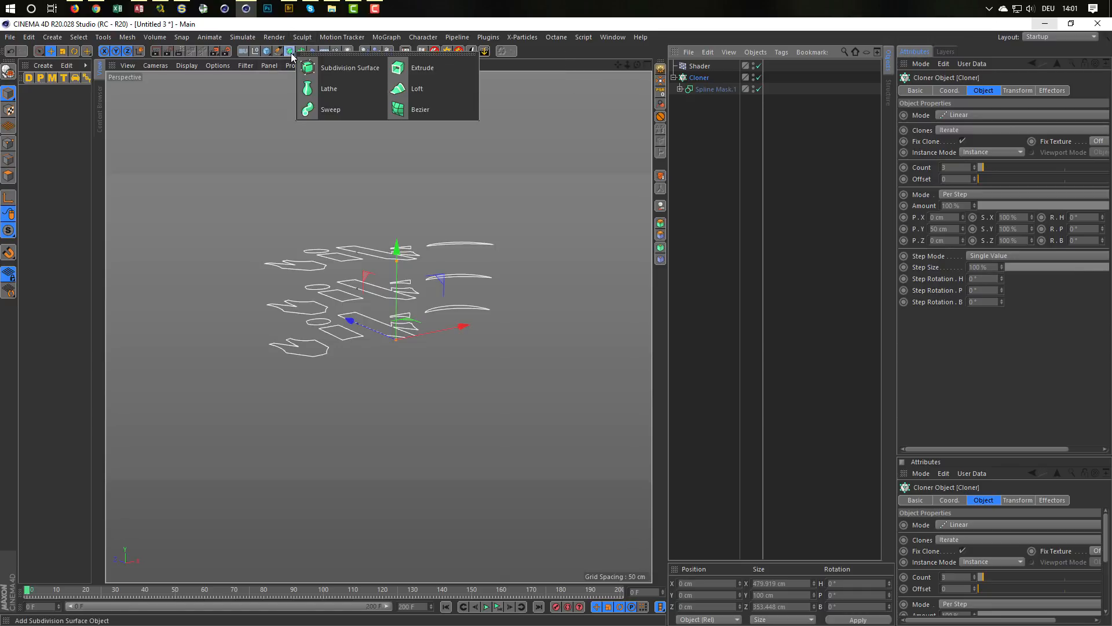
{"action": "left_click", "coordinate": [440, 69], "text": "alt"}
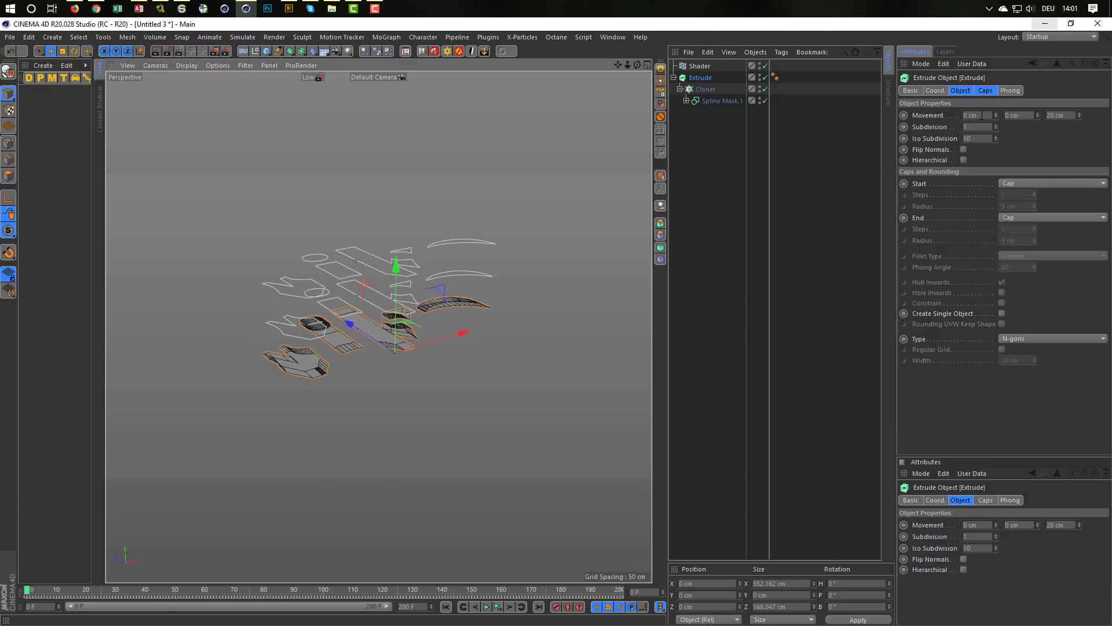
{"action": "left_click", "coordinate": [1017, 115]}
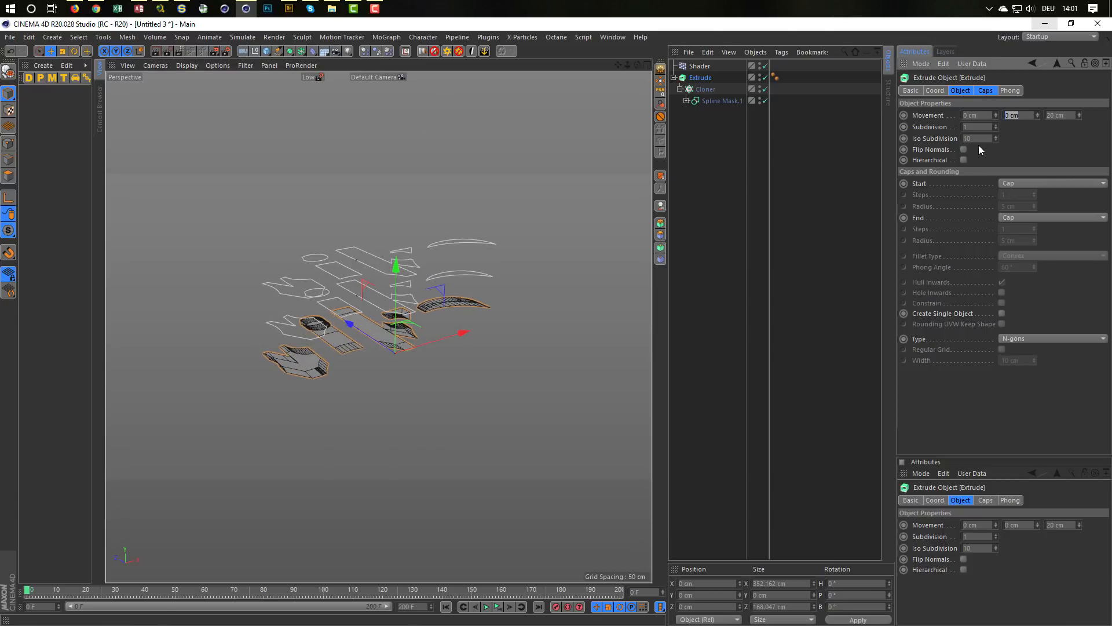
{"action": "type", "text": "5"}
{"action": "key", "text": "Tab"}
{"action": "type", "text": "0"}
{"action": "key", "text": "Return"}
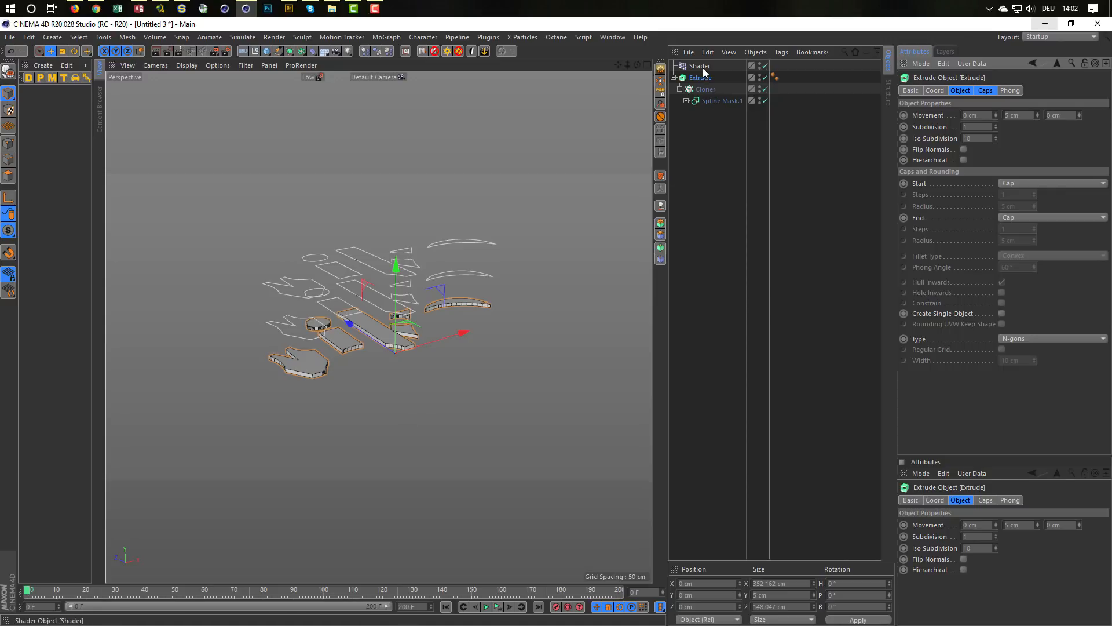
Step: Set the Y offset between the outer Cloner's clones to 5 cm
{"action": "left_click", "coordinate": [702, 89]}
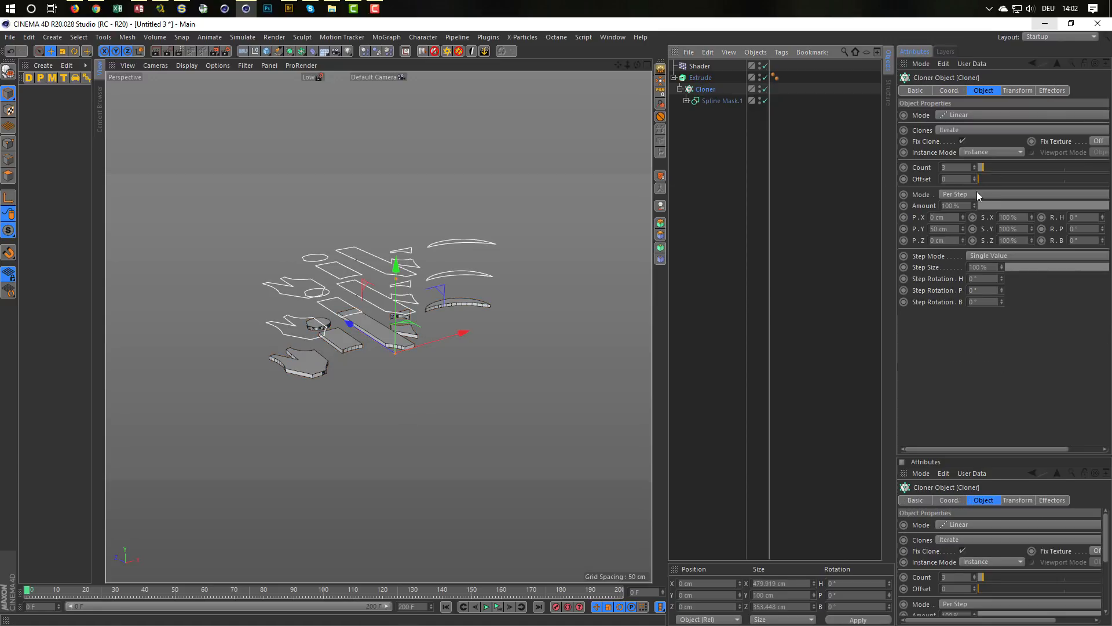
{"action": "left_click_drag", "start_coordinate": [949, 228], "coordinate": [933, 231]}
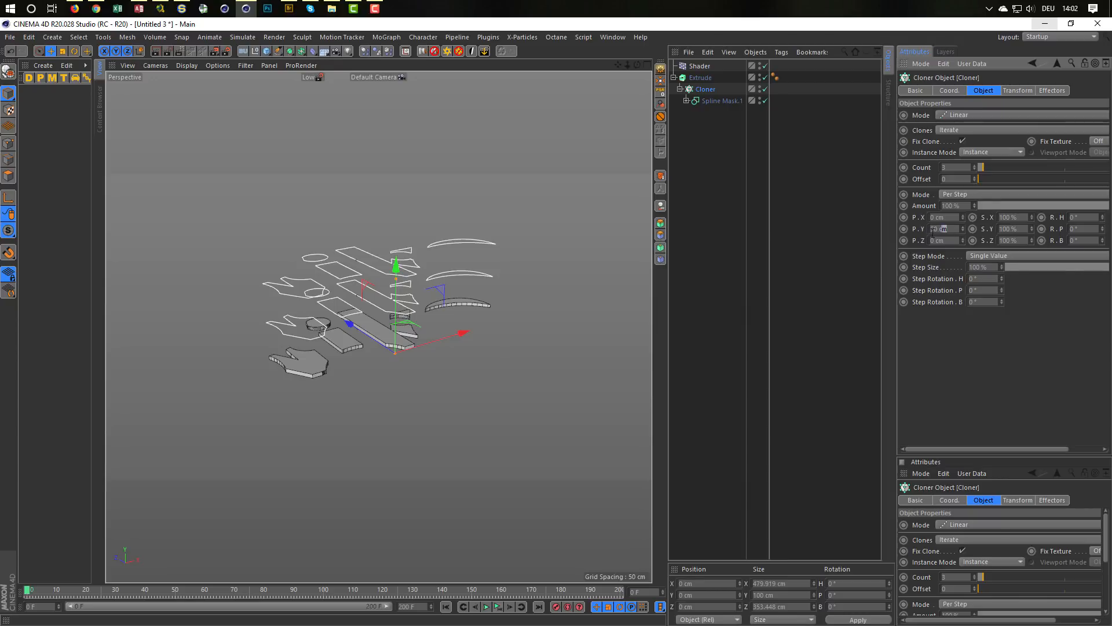
{"action": "type", "text": "5"}
{"action": "key", "text": "Return"}
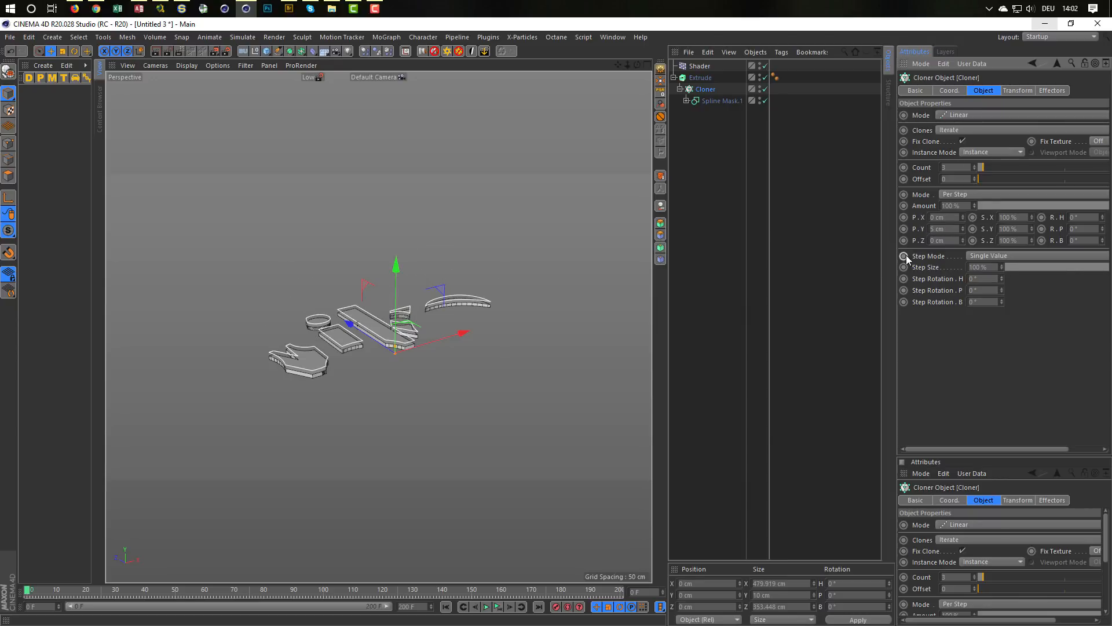
Step: Enable the Hierarchical option of the Extrude object so that every cloned layer is extruded
{"action": "left_click", "coordinate": [698, 77]}
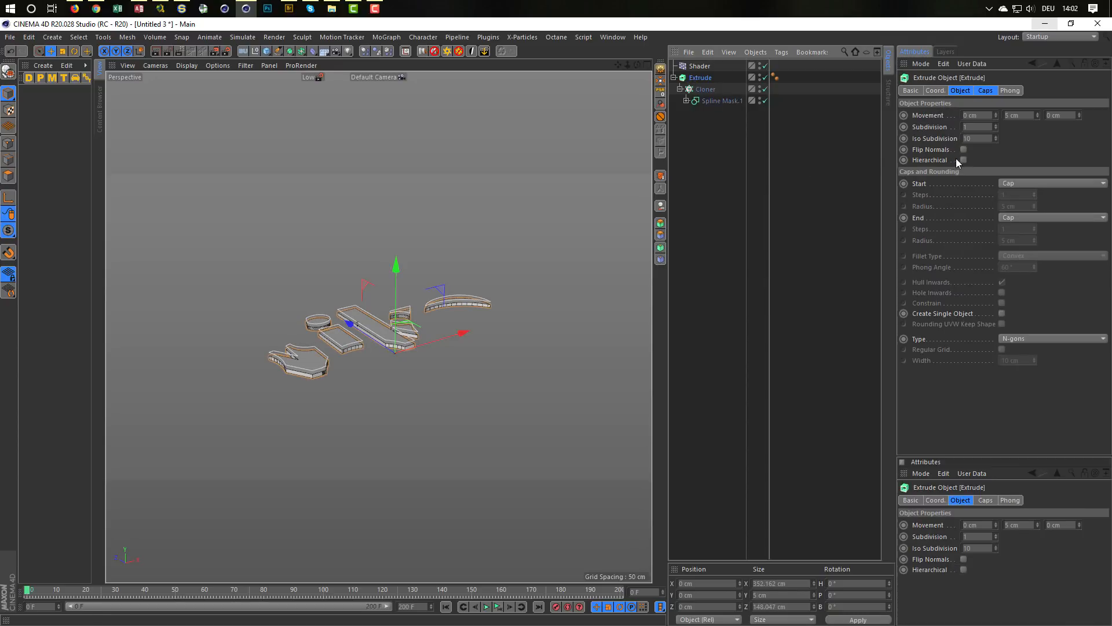
{"action": "left_click", "coordinate": [964, 160]}
{"action": "scroll", "coordinate": [401, 328], "scroll_direction": "up", "scroll_amount": 3}
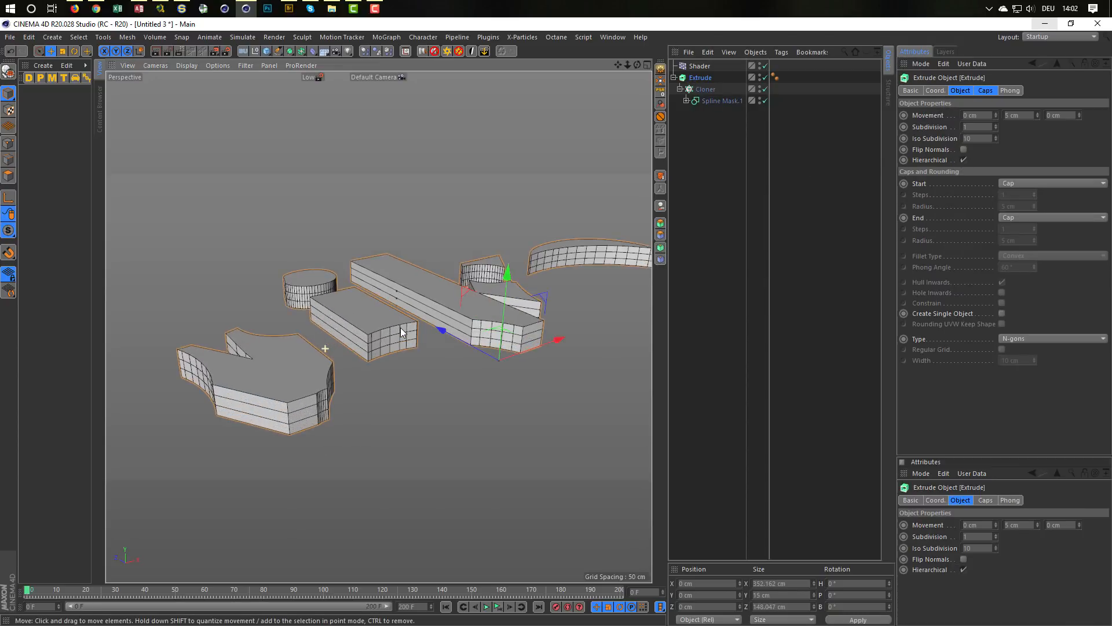
{"action": "scroll", "coordinate": [401, 328], "scroll_direction": "down", "scroll_amount": 1}
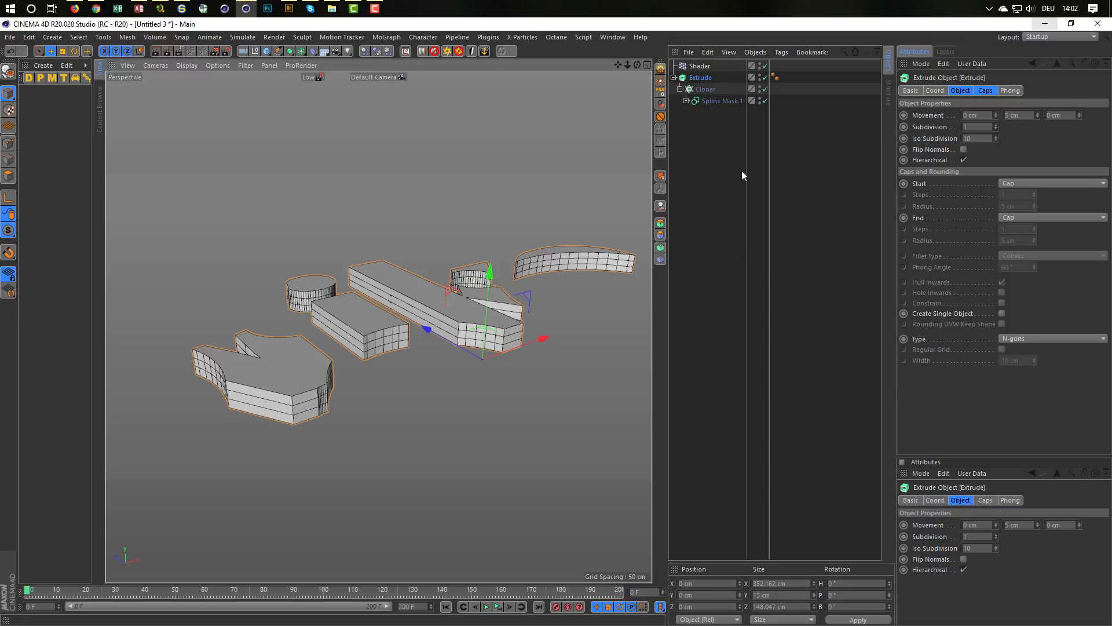
Step: Raise the outer Cloner's clone count to 5
{"action": "left_click", "coordinate": [705, 88]}
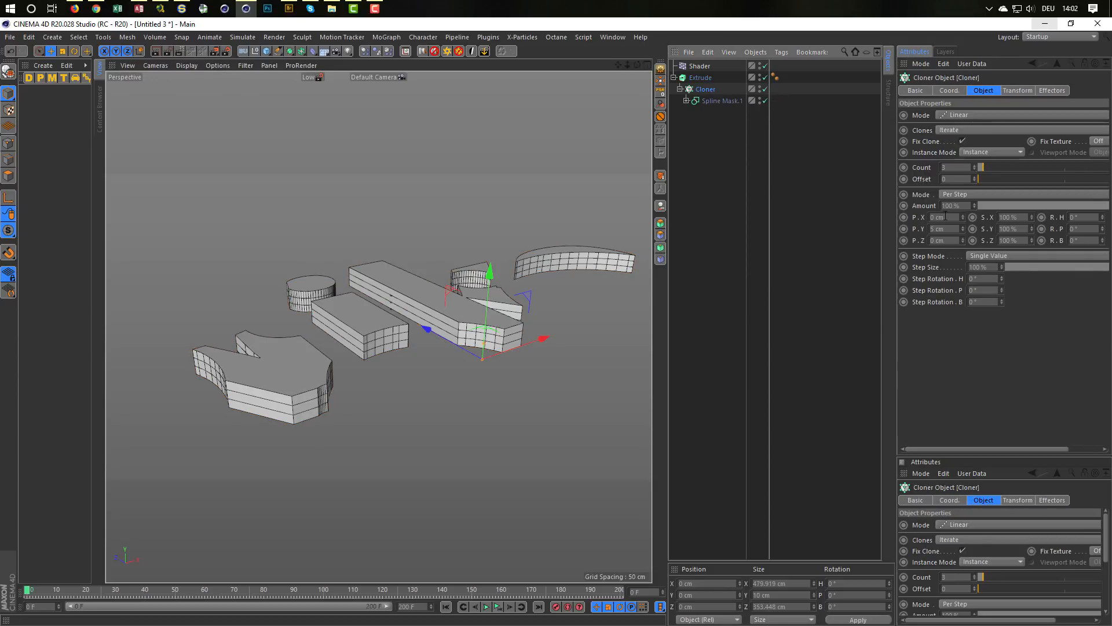
{"action": "left_click", "coordinate": [974, 165]}
{"action": "left_click", "coordinate": [975, 166]}
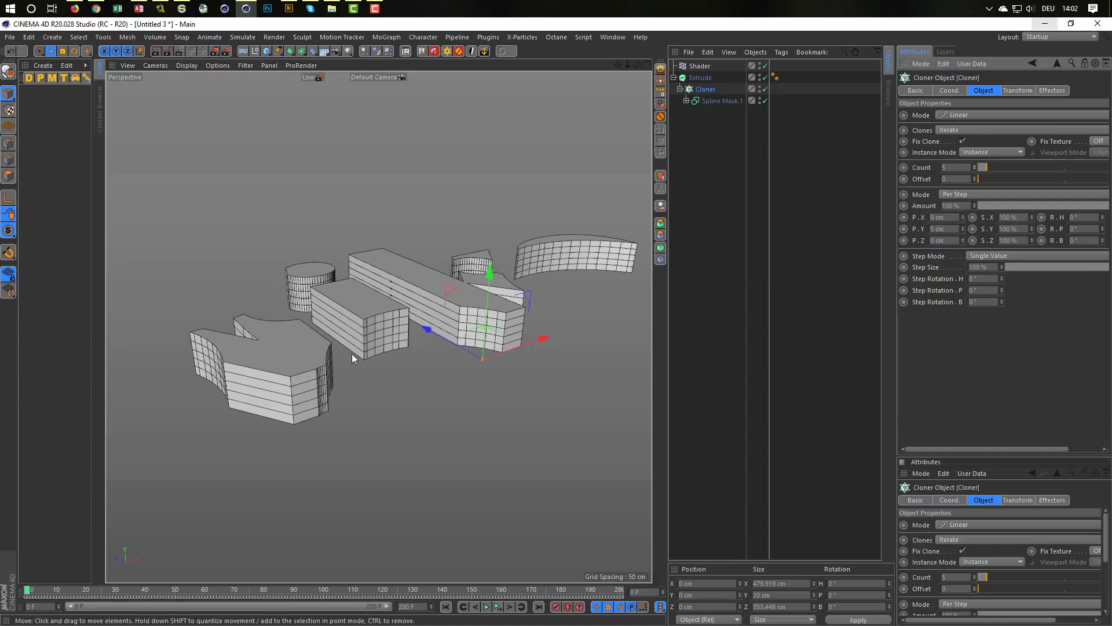
{"action": "mouse_move", "coordinate": [352, 354]}
{"action": "left_mouse_down", "text": "alt"}
{"action": "mouse_move", "coordinate": [324, 325]}
{"action": "mouse_move", "coordinate": [357, 315]}
{"action": "left_mouse_up", "text": "alt"}
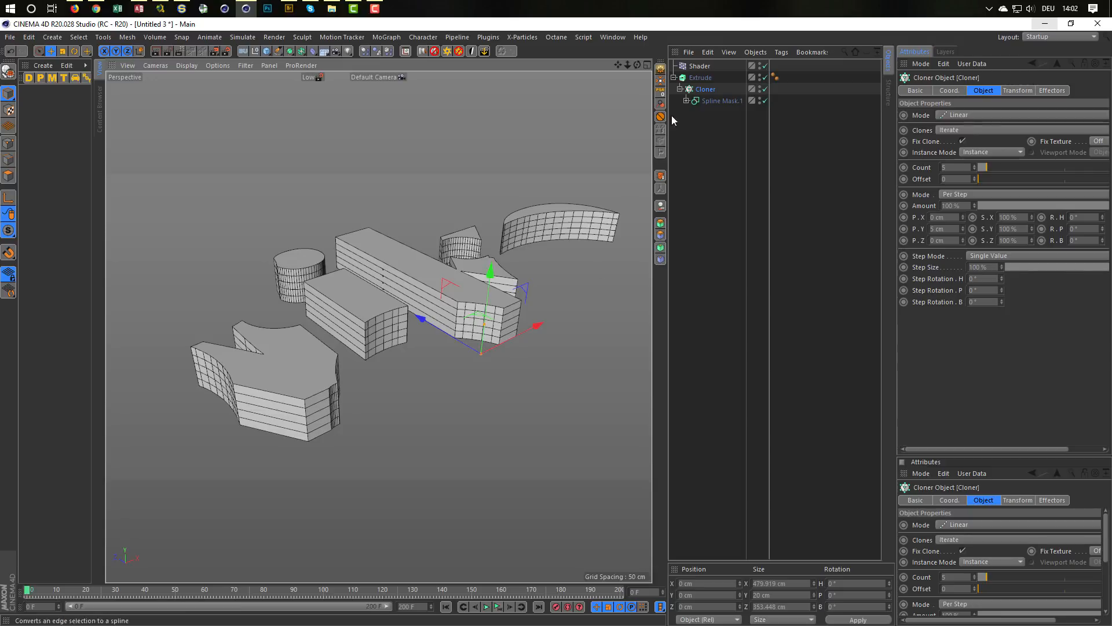
Step: Set the space of the Shader effector's noise to World
{"action": "left_click", "coordinate": [699, 66]}
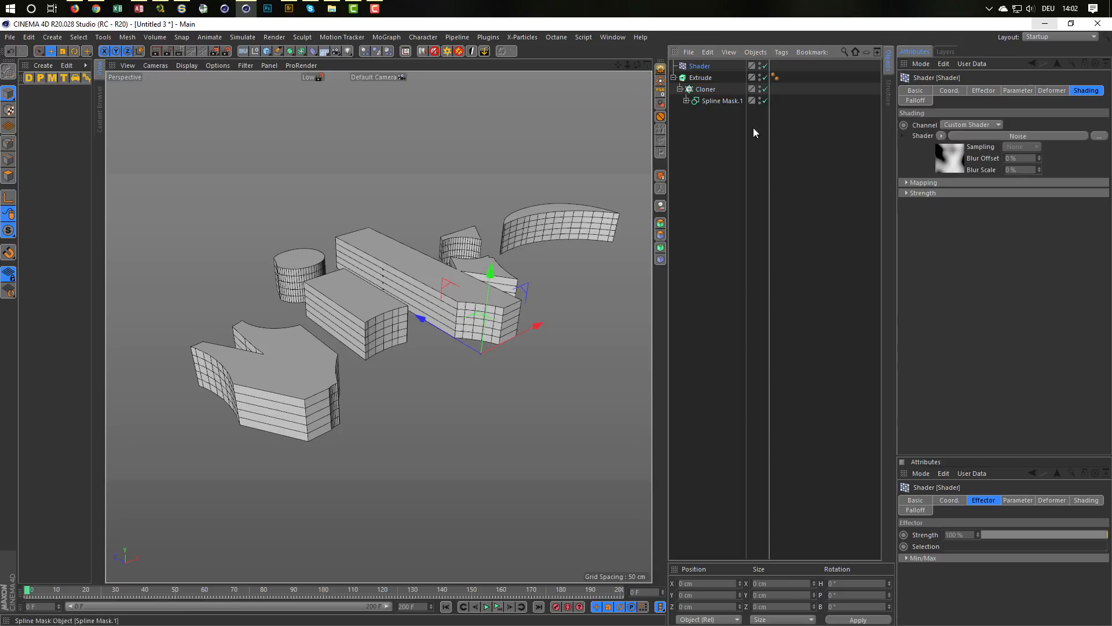
{"action": "left_click", "coordinate": [951, 159]}
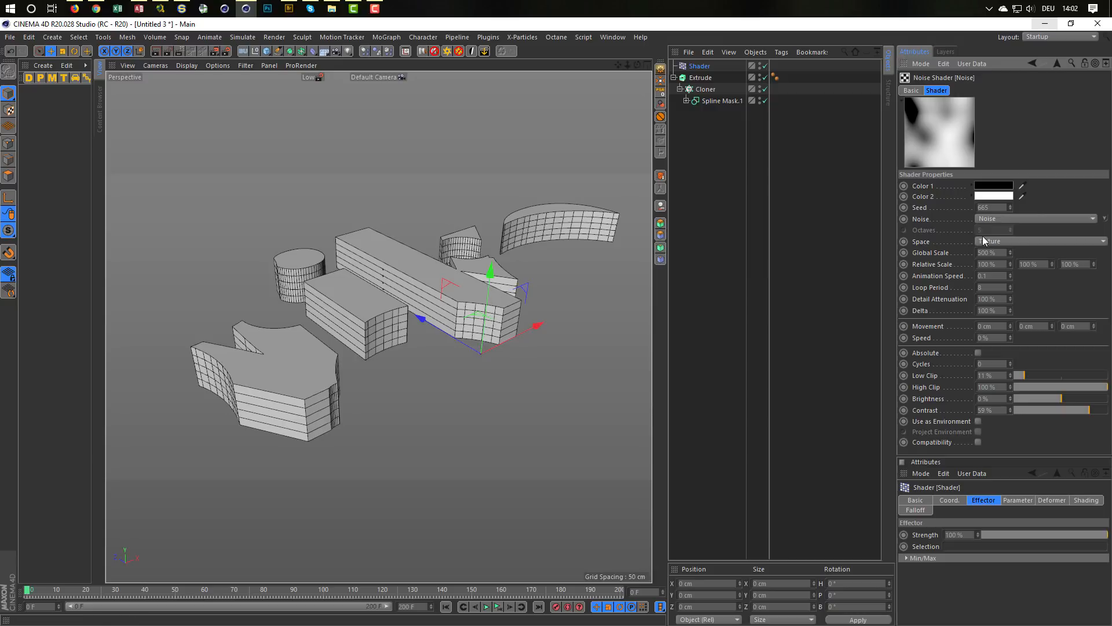
{"action": "left_click", "coordinate": [983, 240]}
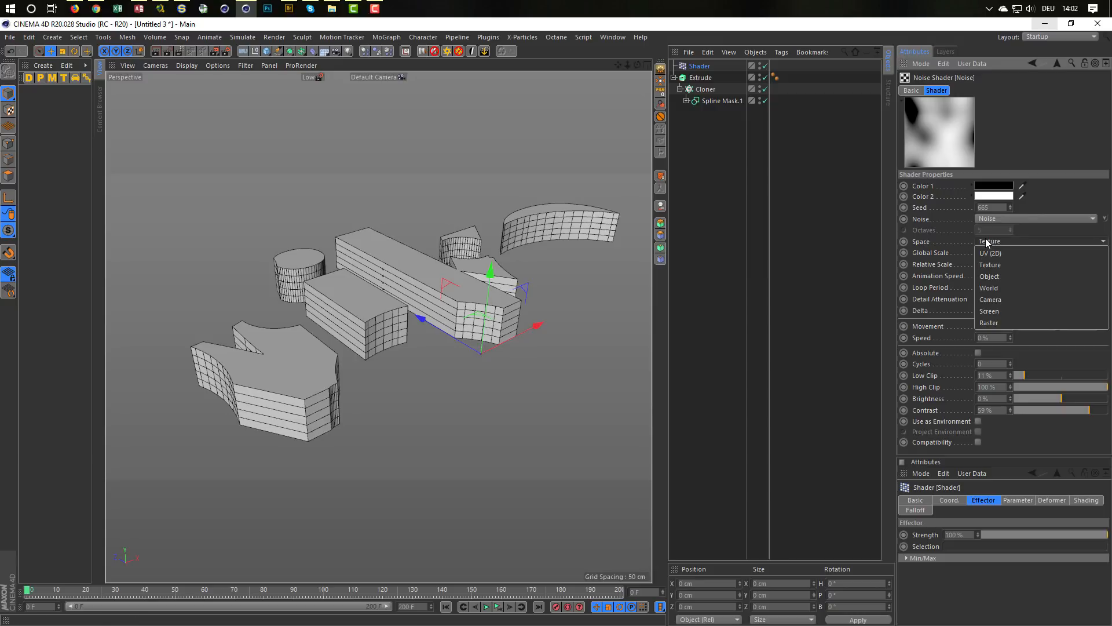
{"action": "left_click", "coordinate": [985, 287]}
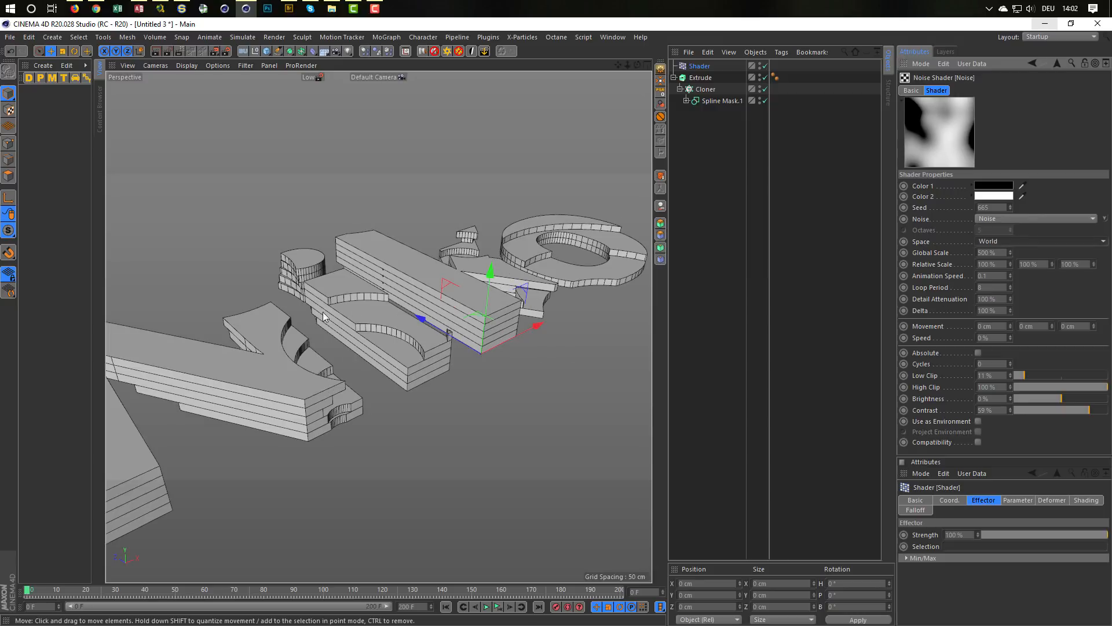
{"action": "scroll", "coordinate": [335, 358], "scroll_direction": "down", "scroll_amount": 4}
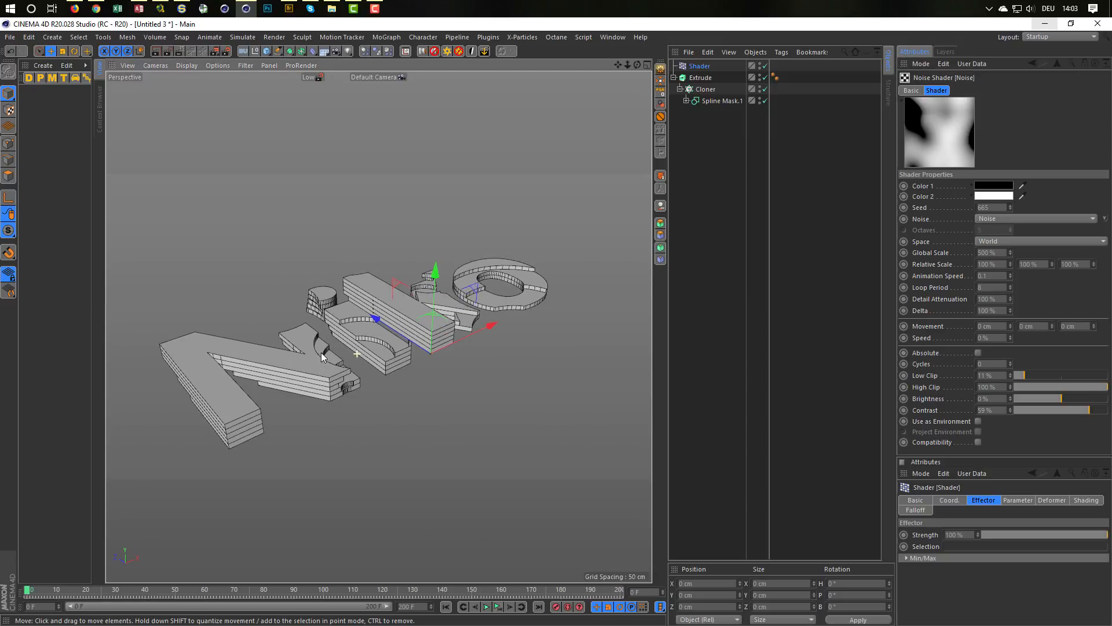
{"action": "mouse_move", "coordinate": [378, 327]}
{"action": "left_mouse_down", "text": "alt"}
{"action": "mouse_move", "coordinate": [324, 332]}
{"action": "mouse_move", "coordinate": [375, 330]}
{"action": "mouse_move", "coordinate": [331, 345]}
{"action": "mouse_move", "coordinate": [385, 338]}
{"action": "left_mouse_up", "text": "alt"}
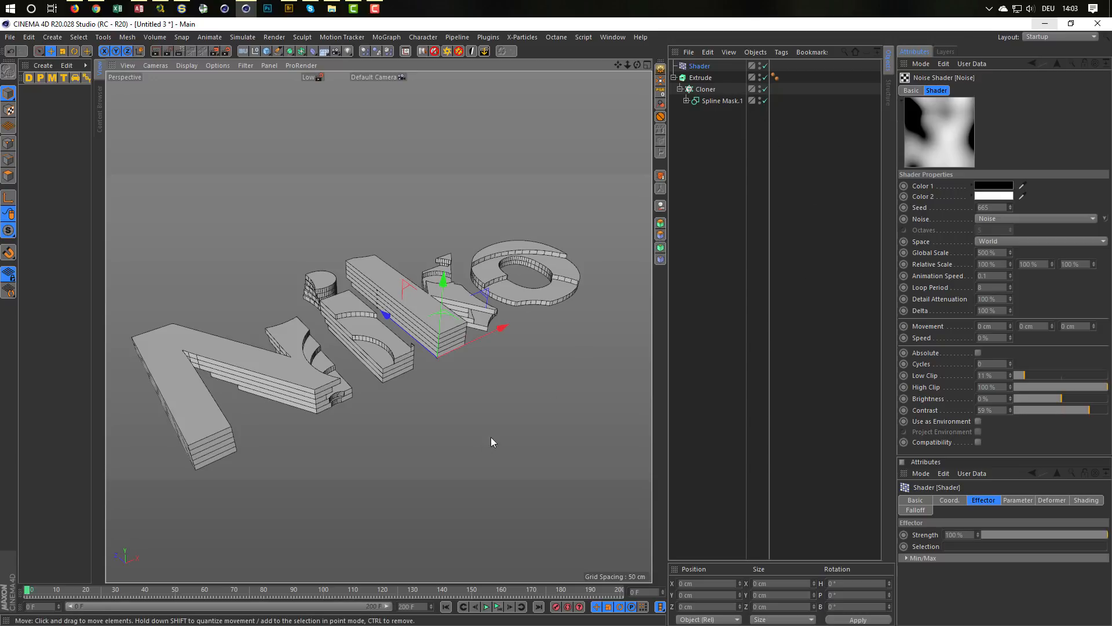
Step: Play the animation of the layered text and raise the noise's low clip to 23%
{"action": "left_click", "coordinate": [497, 607]}
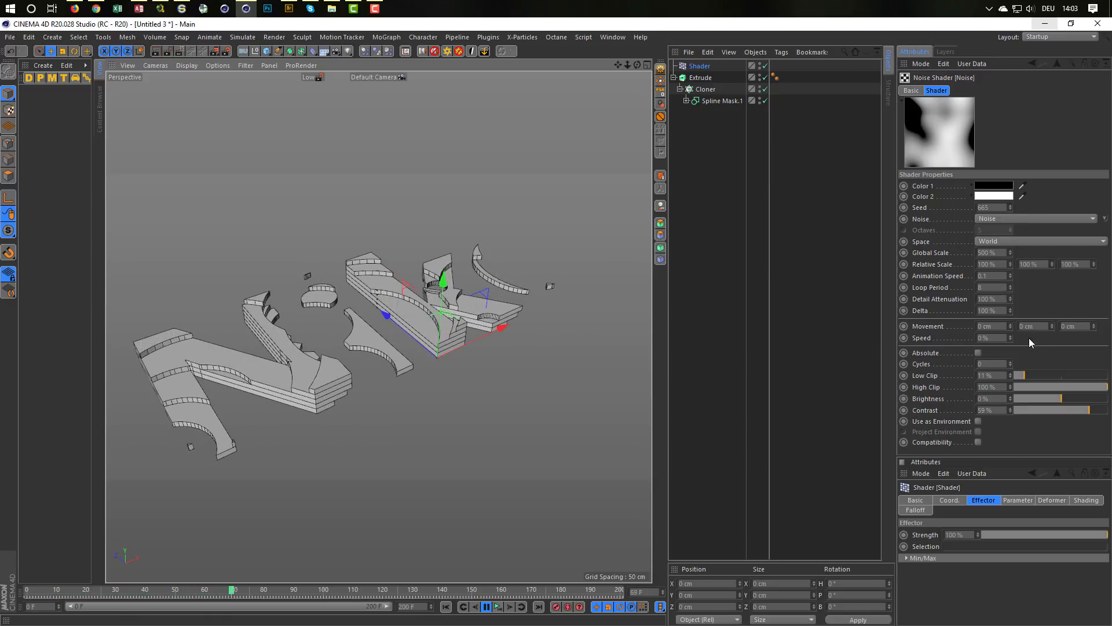
{"action": "left_click", "coordinate": [1023, 374]}
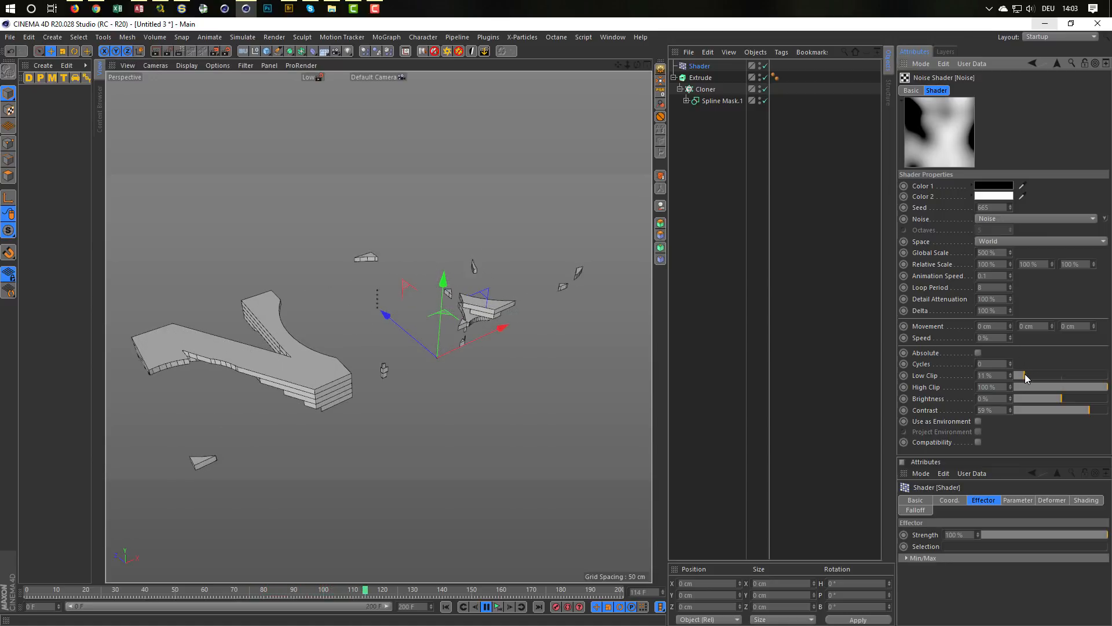
{"action": "left_click_drag", "start_coordinate": [1029, 375], "coordinate": [1036, 375]}
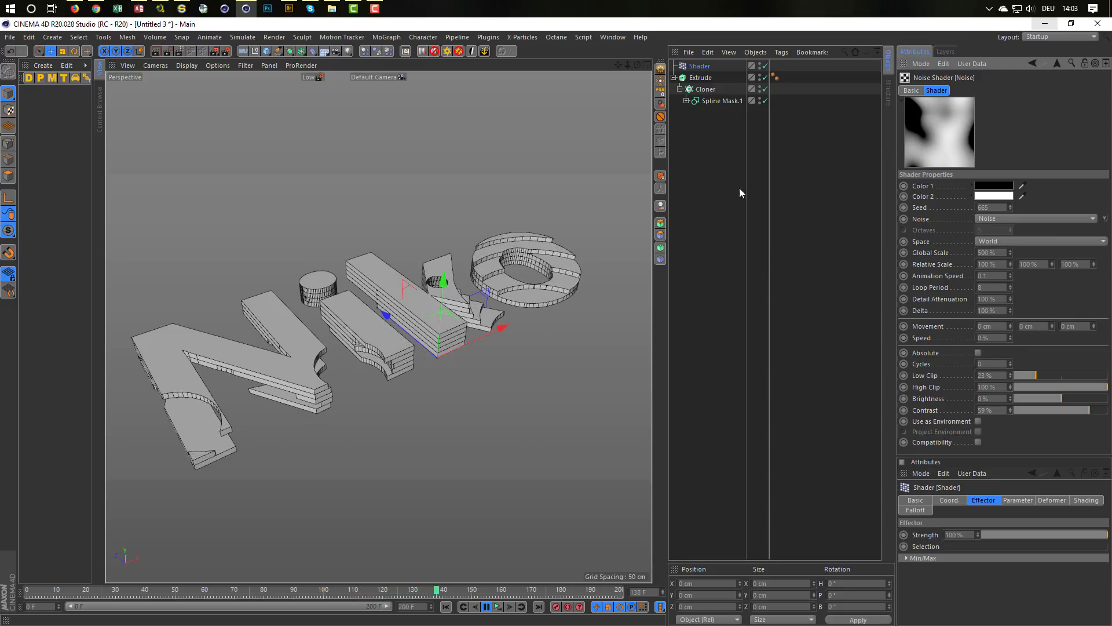
Step: Try the And and Or modes on the outer Spline Mask while the animation plays, leaving it on Or
{"action": "left_click", "coordinate": [686, 101]}
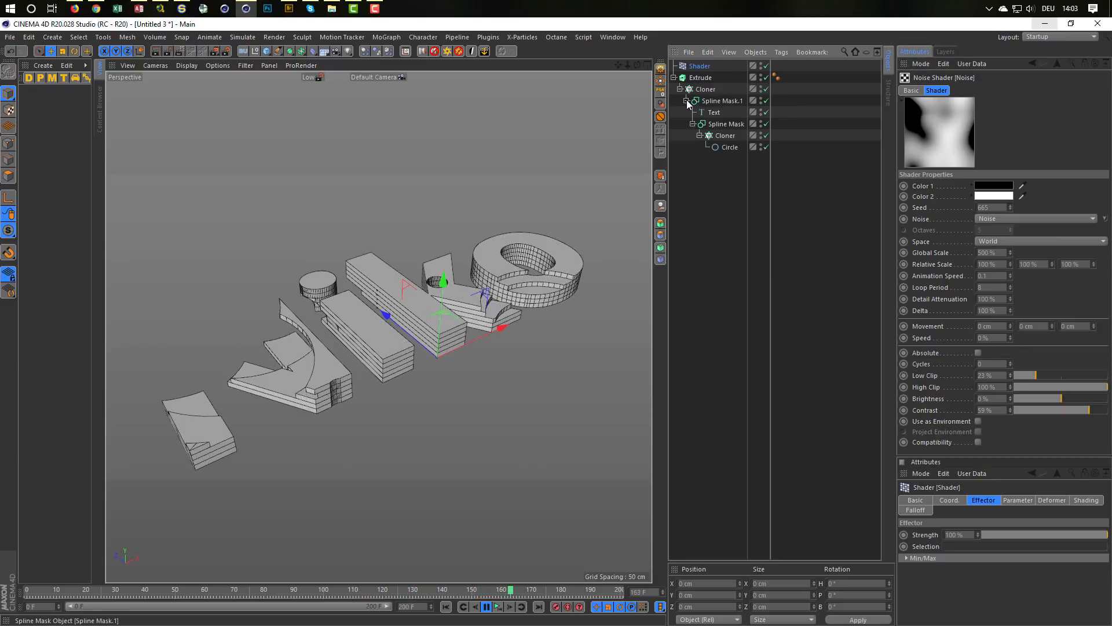
{"action": "left_click", "coordinate": [717, 100]}
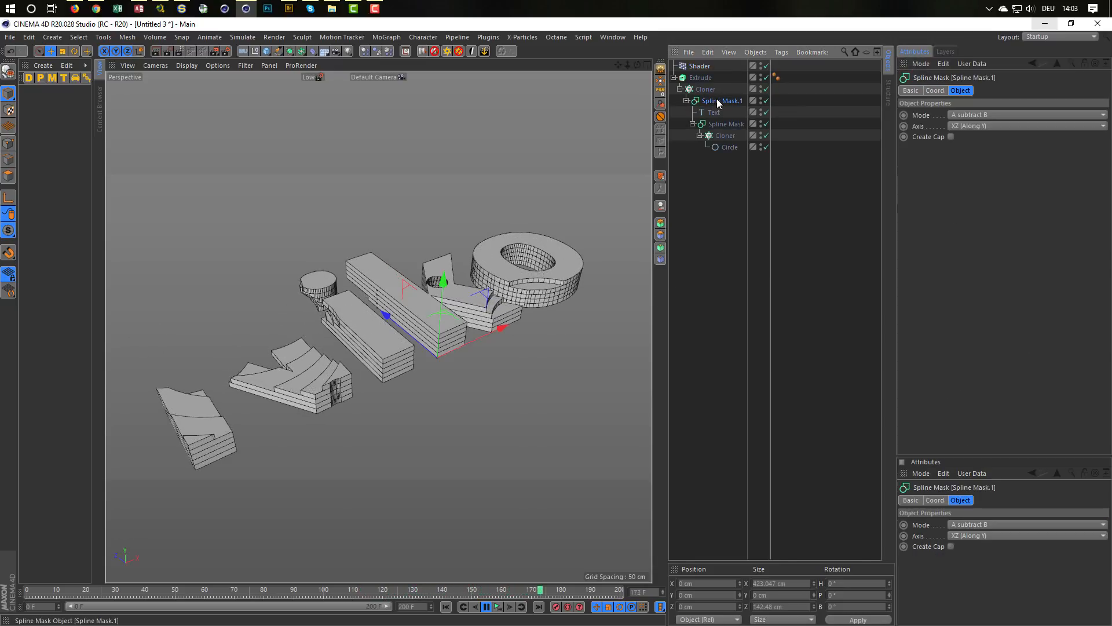
{"action": "left_click", "coordinate": [974, 114]}
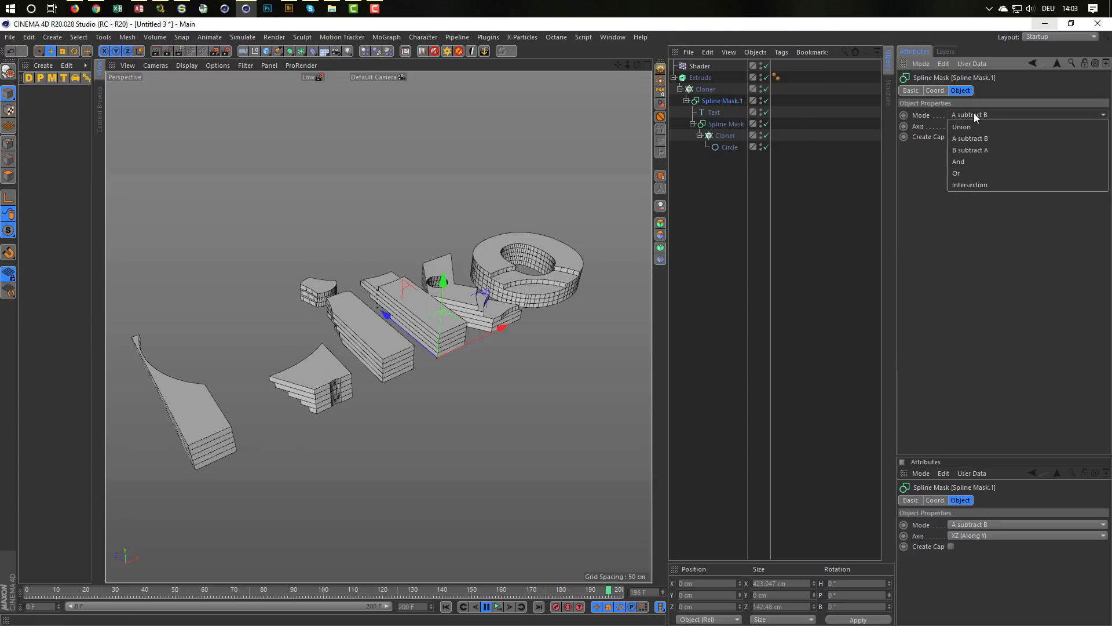
{"action": "left_click", "coordinate": [973, 161]}
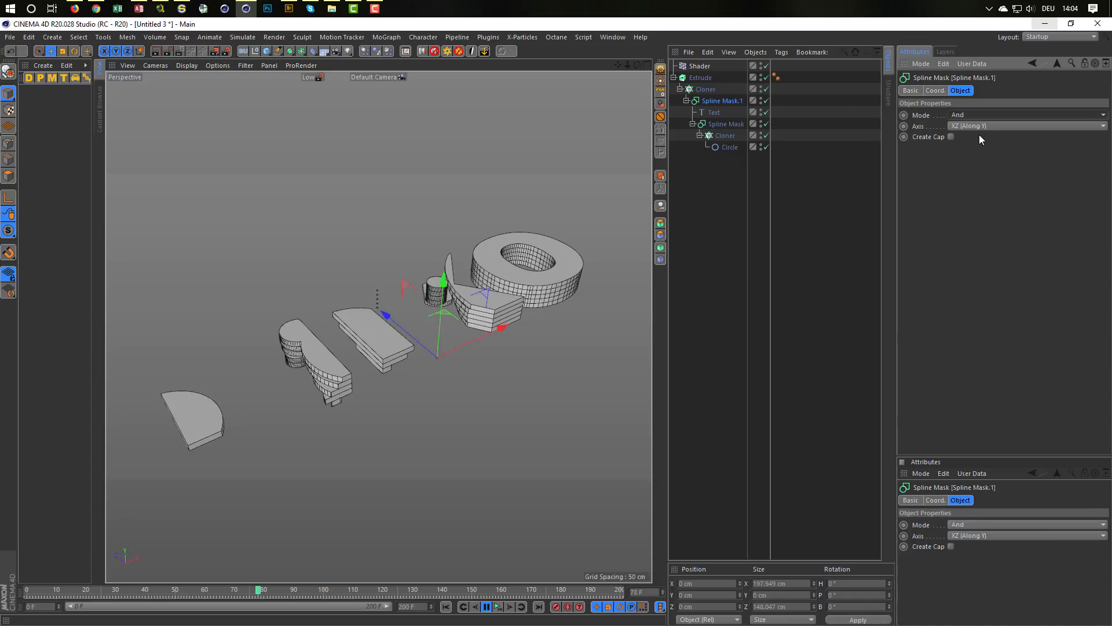
{"action": "left_click", "coordinate": [982, 115]}
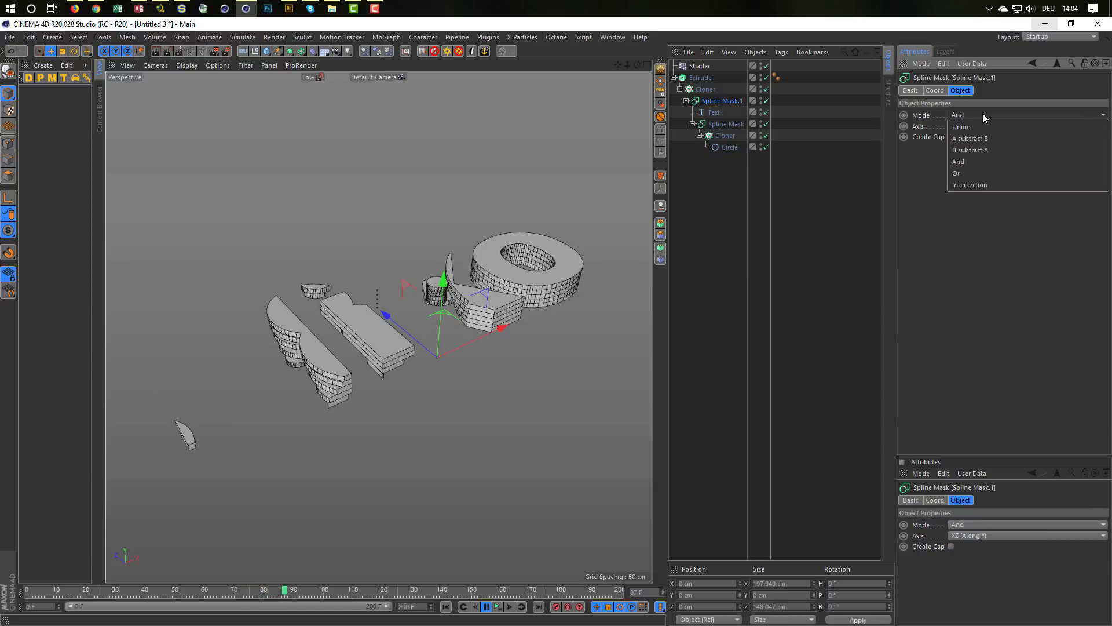
{"action": "left_click", "coordinate": [982, 169]}
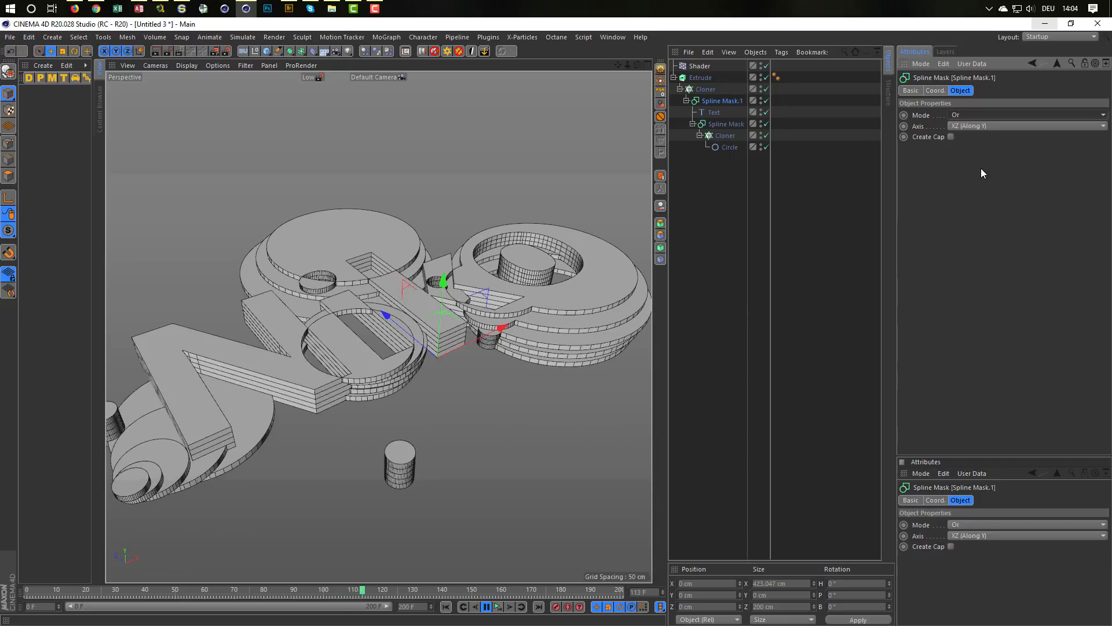
Step: Try the Intersection, B subtract A and Union modes on the outer Spline Mask while the animation plays
{"action": "left_click", "coordinate": [985, 115]}
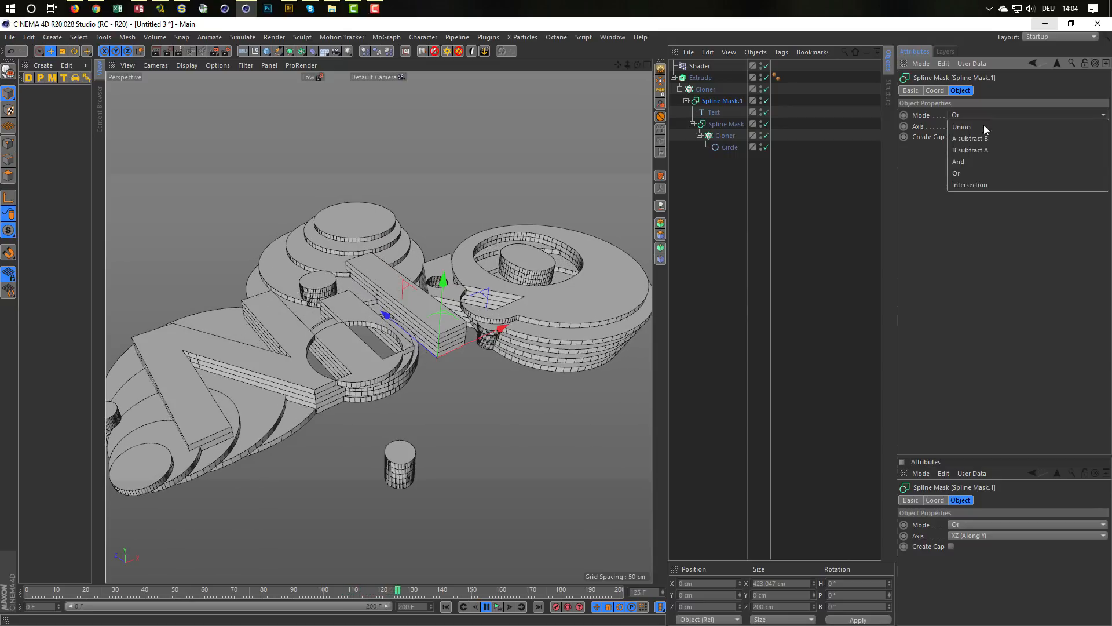
{"action": "left_click", "coordinate": [983, 184]}
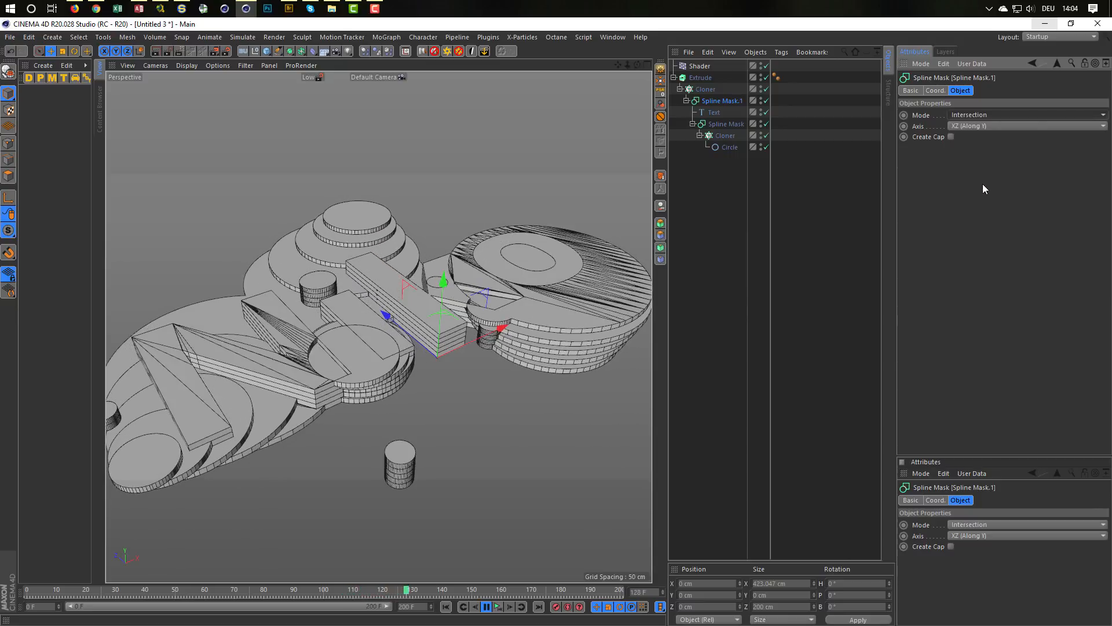
{"action": "left_click", "coordinate": [979, 116]}
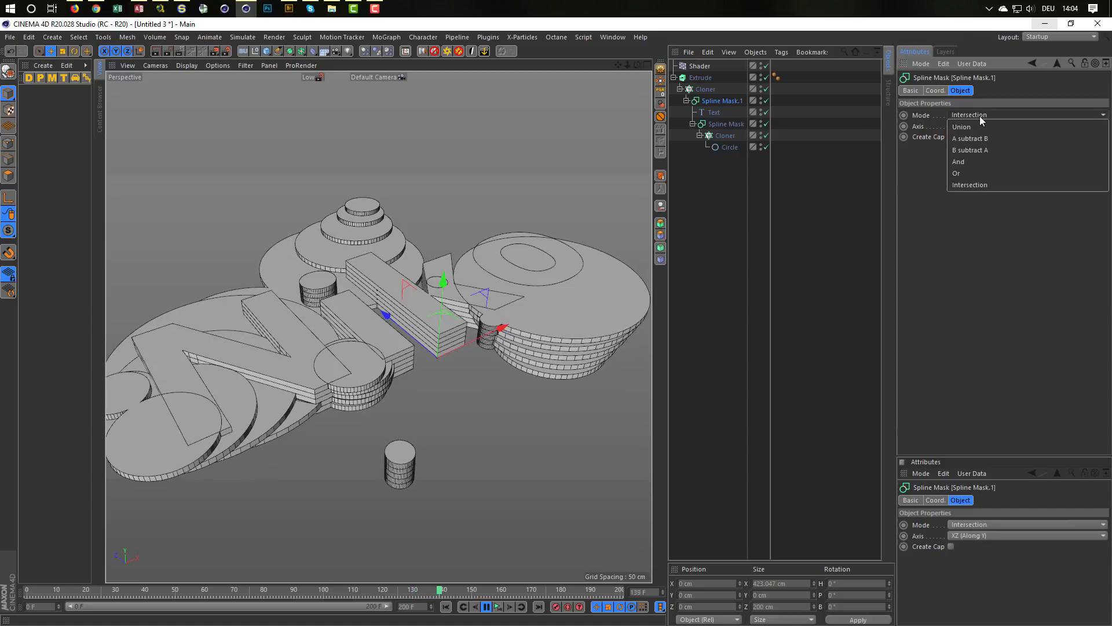
{"action": "left_click", "coordinate": [982, 148]}
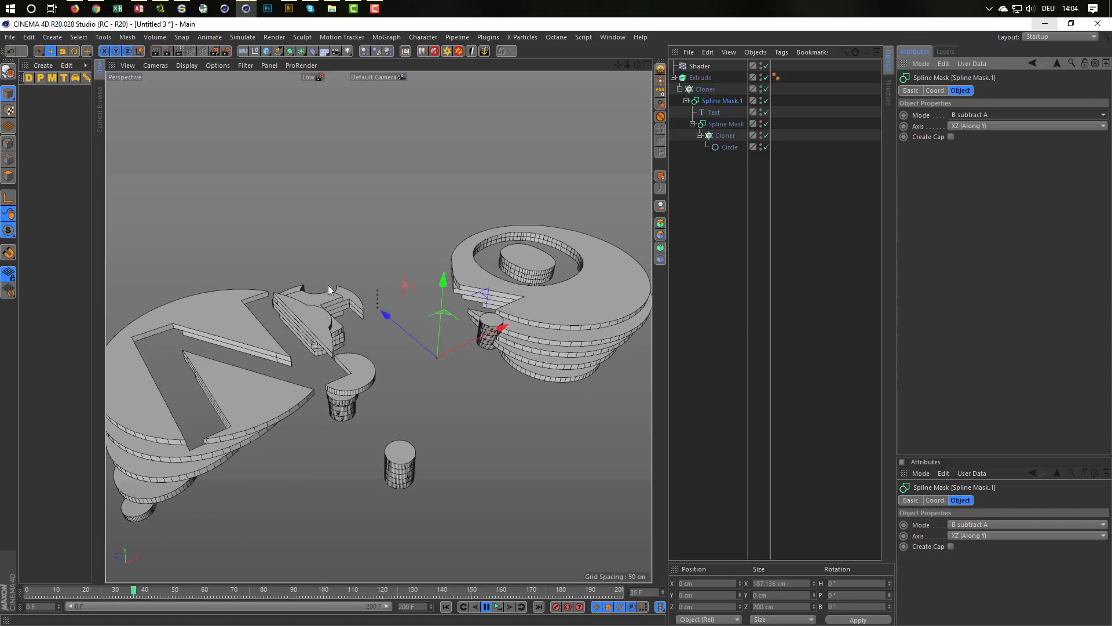
{"action": "left_click", "coordinate": [990, 115]}
{"action": "left_click", "coordinate": [989, 124]}
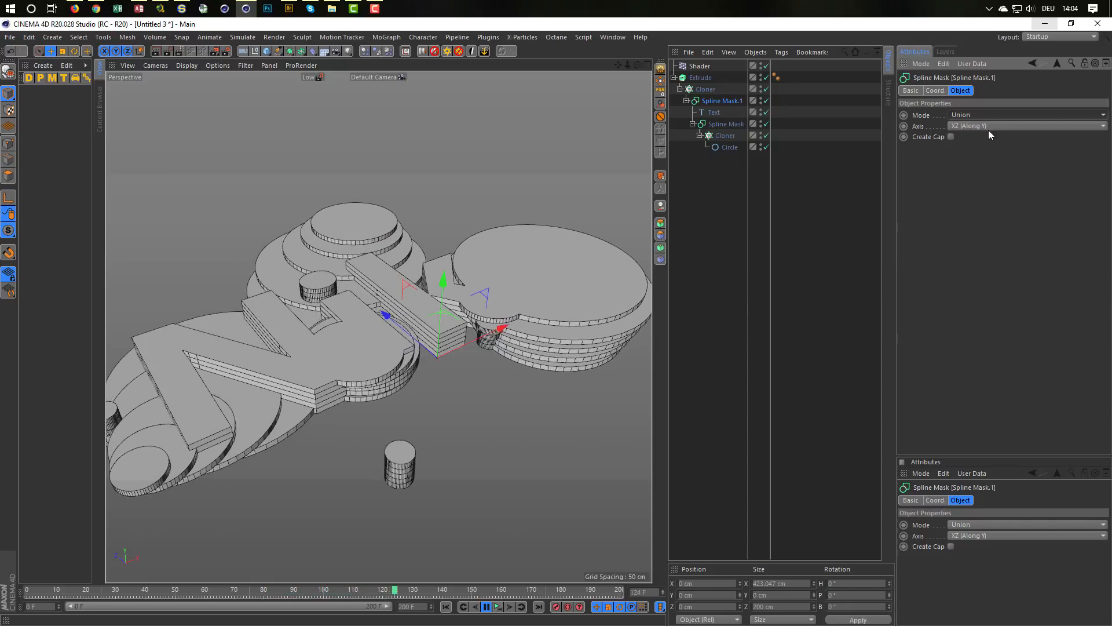
Step: Set the outer Spline Mask's mode to A subtract B and return the animation to frame 0
{"action": "left_click", "coordinate": [984, 117]}
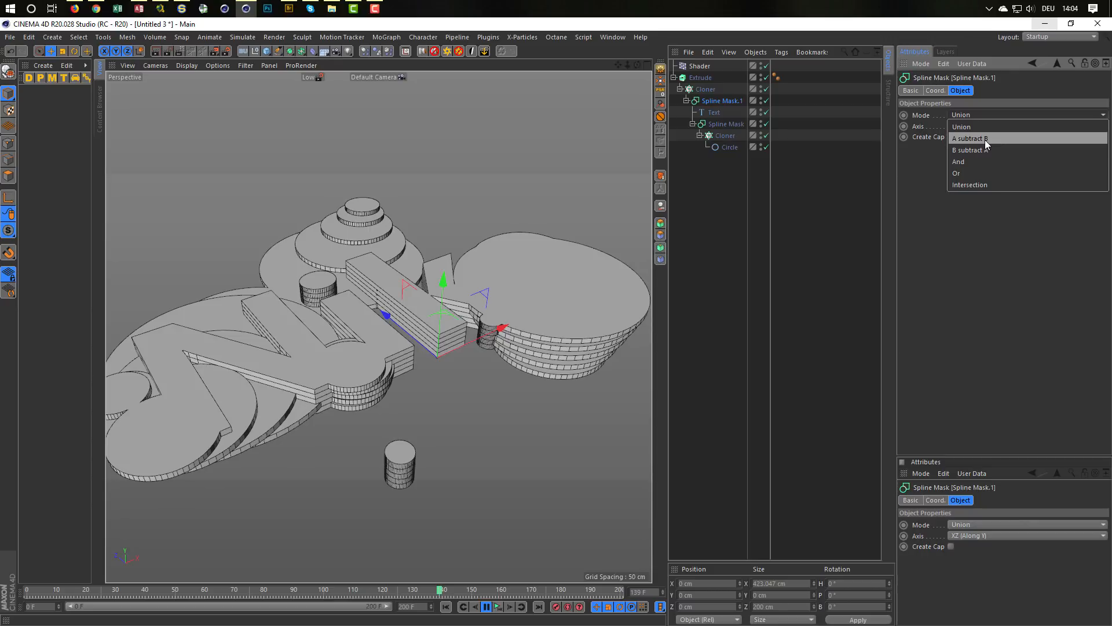
{"action": "left_click", "coordinate": [985, 140]}
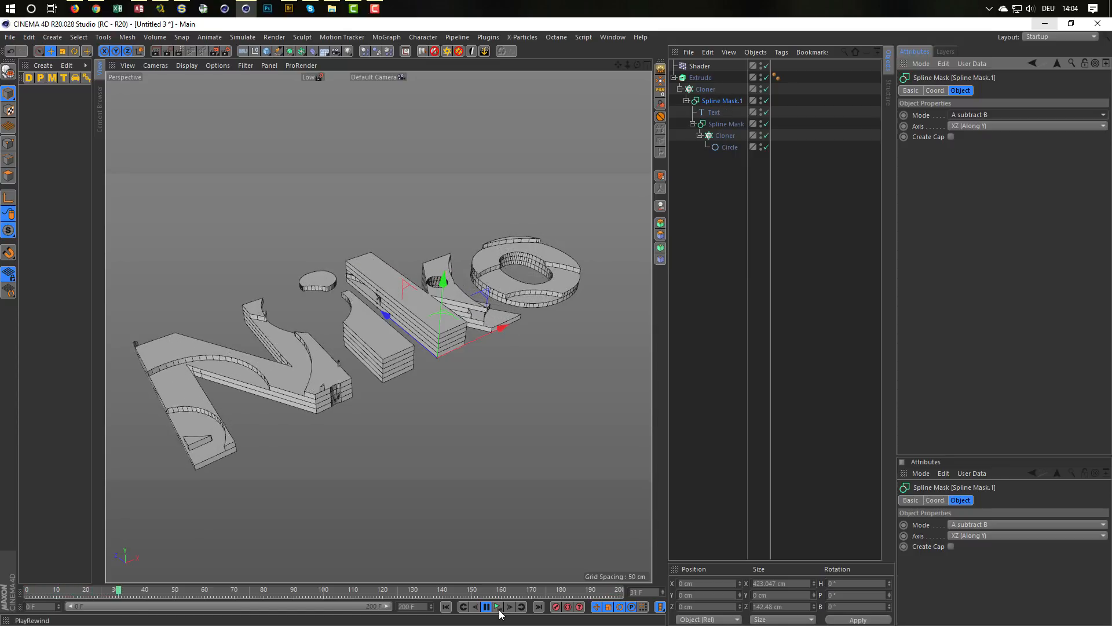
{"action": "left_click", "coordinate": [446, 607]}
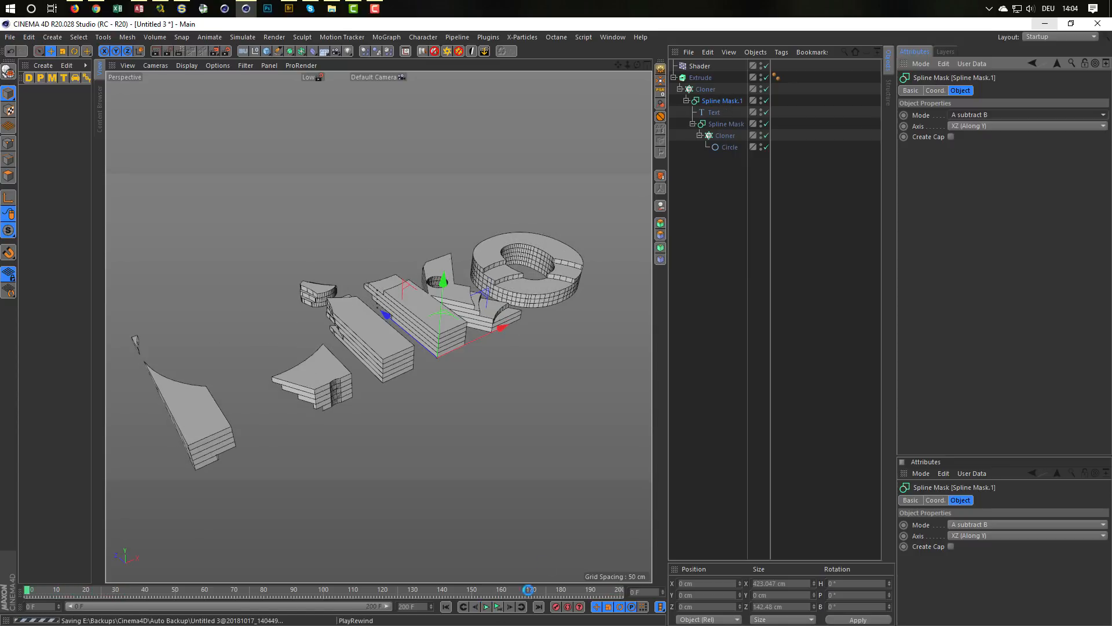
Step: Change both the start and end caps of the Extrude object to Fillet Cap
{"action": "left_click", "coordinate": [704, 78]}
{"action": "scroll", "coordinate": [468, 326], "scroll_direction": "up", "scroll_amount": 10}
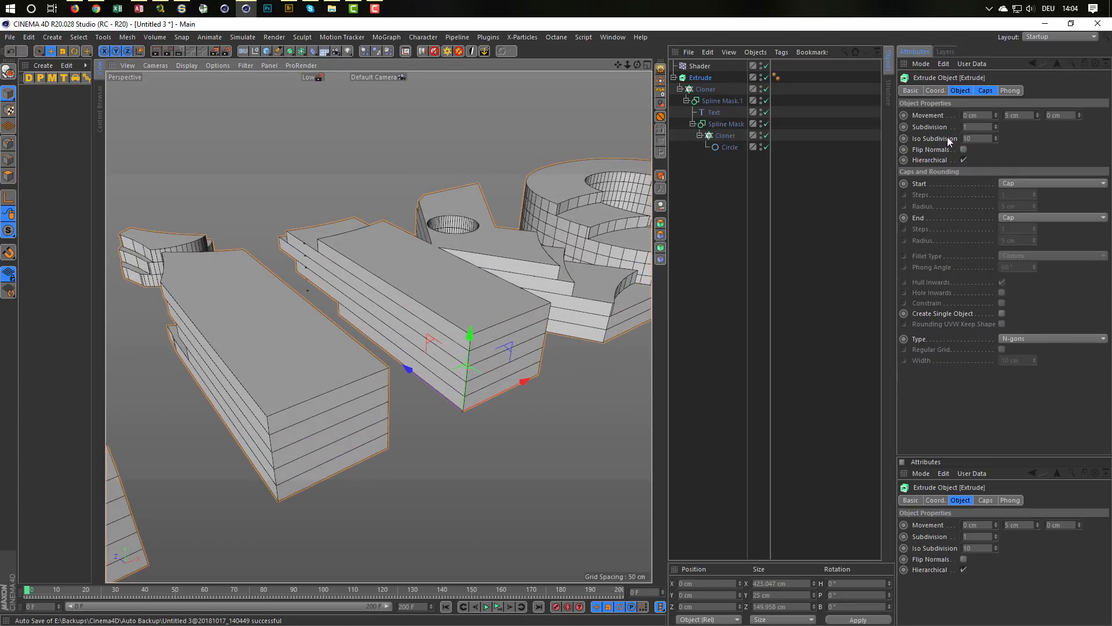
{"action": "left_click", "coordinate": [989, 89]}
{"action": "left_click", "coordinate": [1009, 116]}
{"action": "left_click", "coordinate": [1028, 158]}
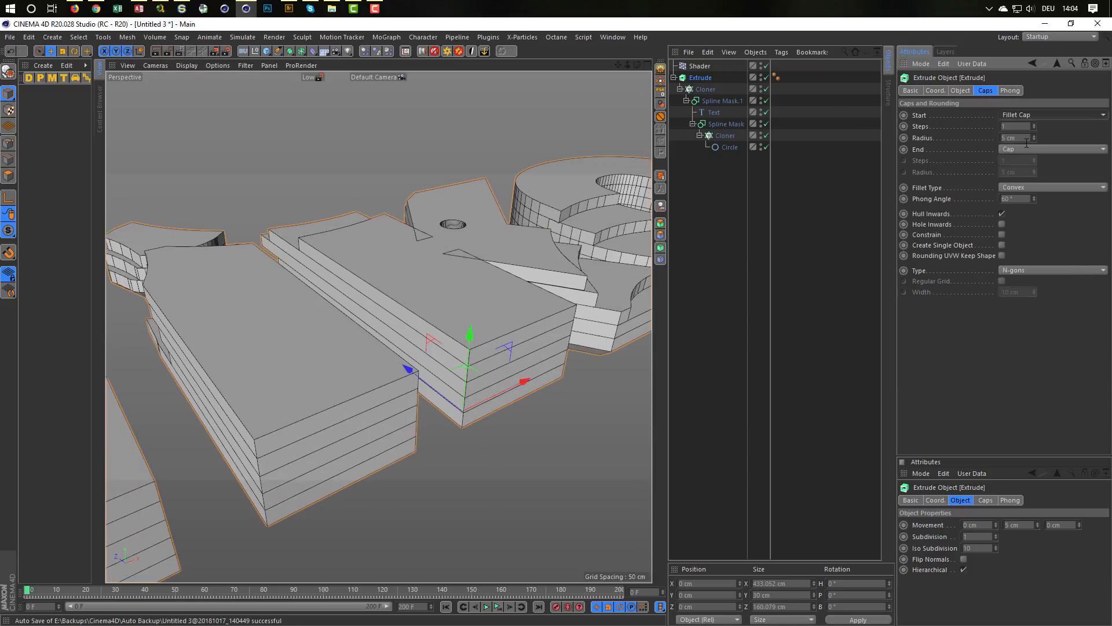
{"action": "left_click", "coordinate": [1020, 150]}
{"action": "left_click", "coordinate": [1023, 197]}
Step: Give the Extrude's start and end fillets 3 steps and a radius of 0.5 cm each
{"action": "left_click", "coordinate": [1011, 126]}
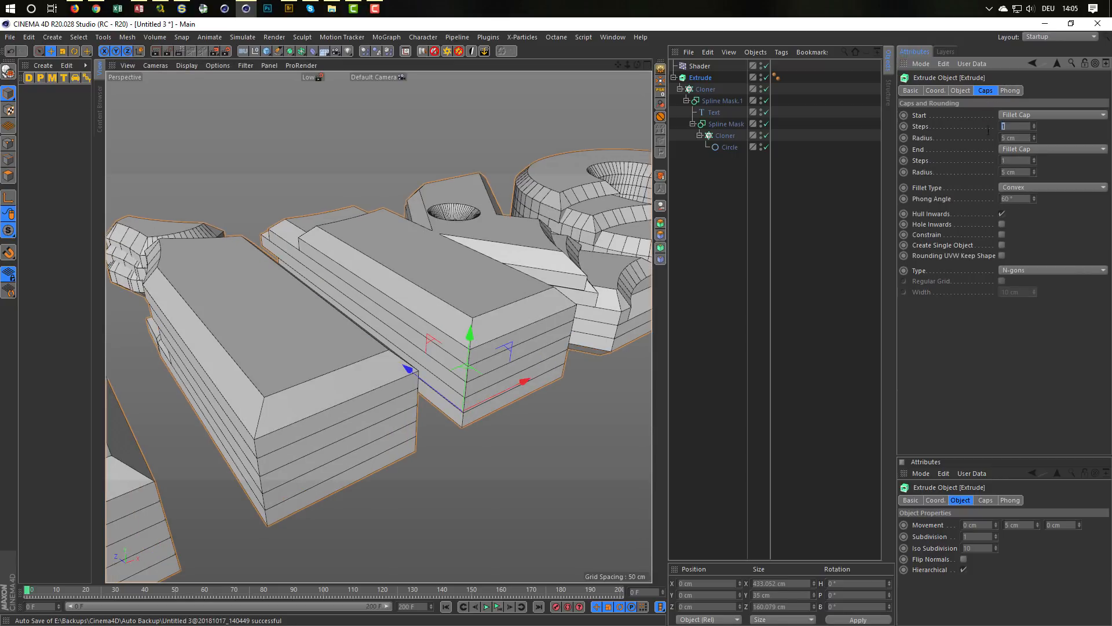
{"action": "type", "text": "3"}
{"action": "key", "text": "Tab"}
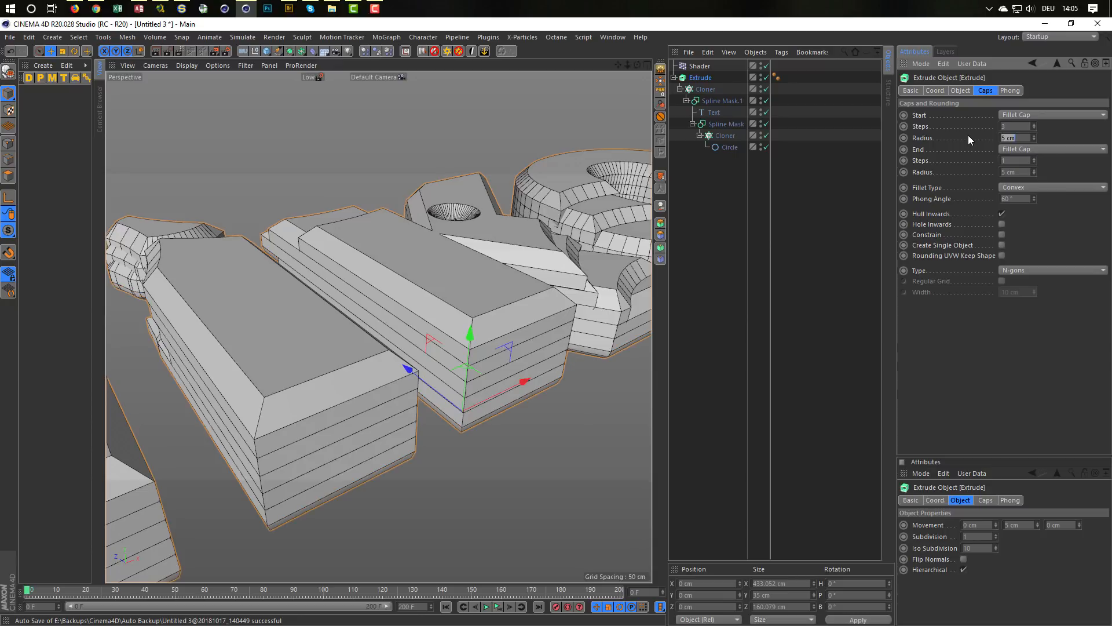
{"action": "type", "text": "0.5"}
{"action": "key", "text": "Tab"}
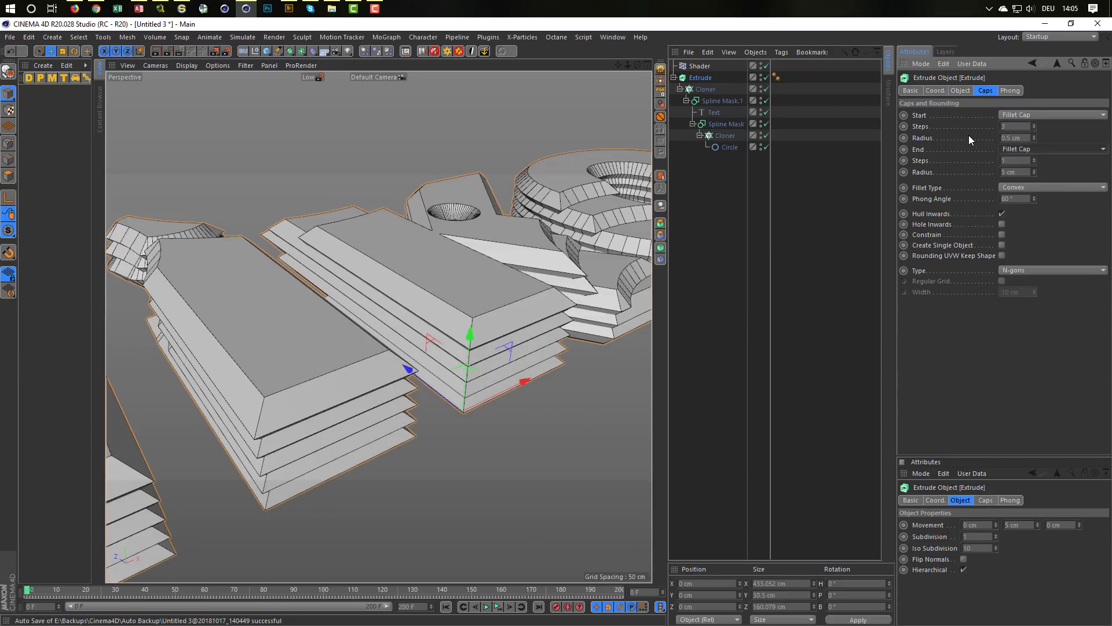
{"action": "key", "text": "Tab"}
{"action": "key", "text": "shift+Tab"}
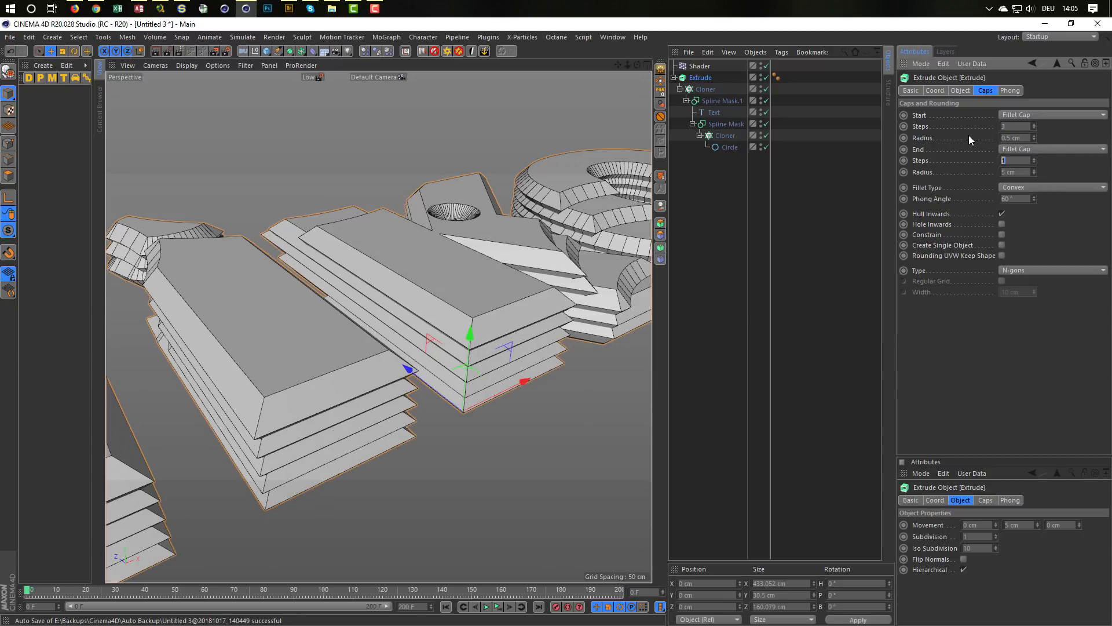
{"action": "type", "text": "3"}
{"action": "key", "text": "Tab"}
{"action": "type", "text": "0.5"}
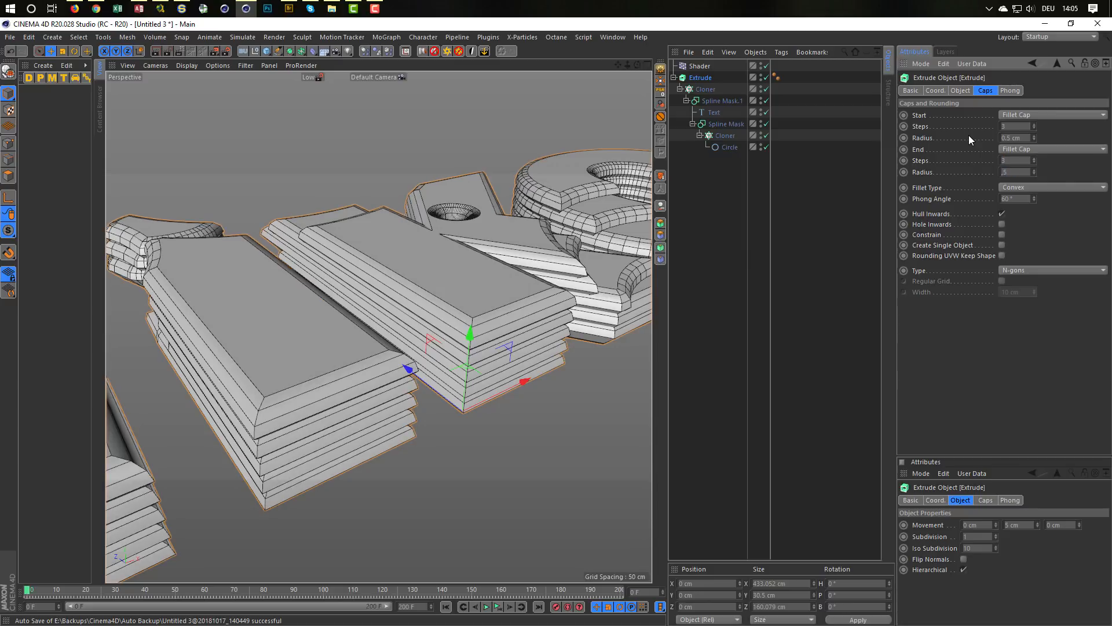
{"action": "key", "text": "Return"}
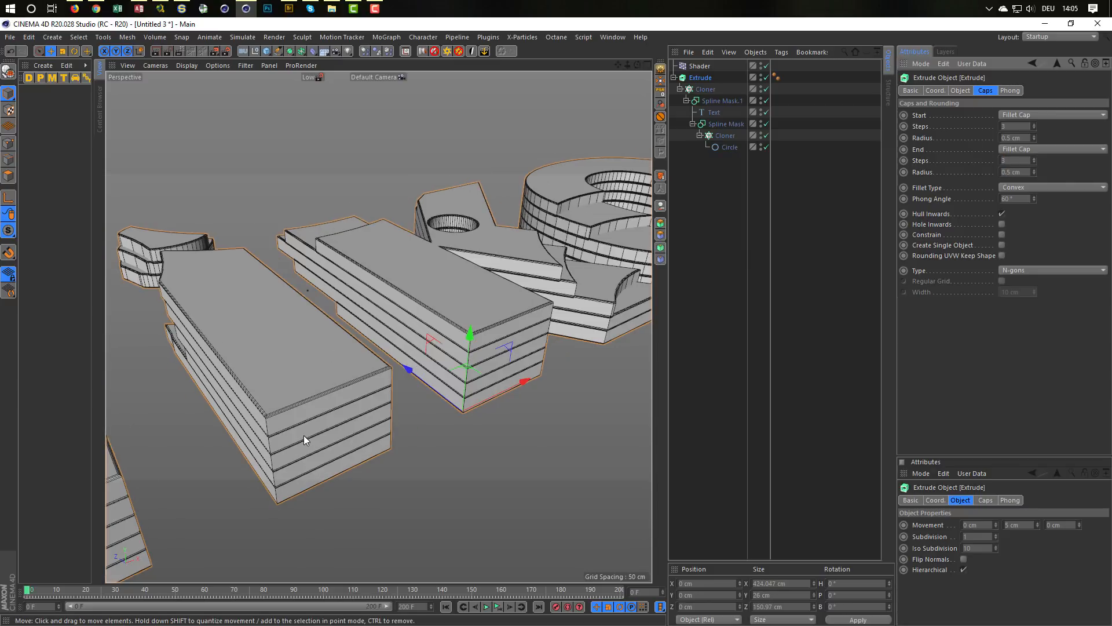
Step: Set the outer Cloner's Y position offset per step to 6 cm to separate the text layers
{"action": "scroll", "coordinate": [362, 409], "scroll_direction": "up", "scroll_amount": 10}
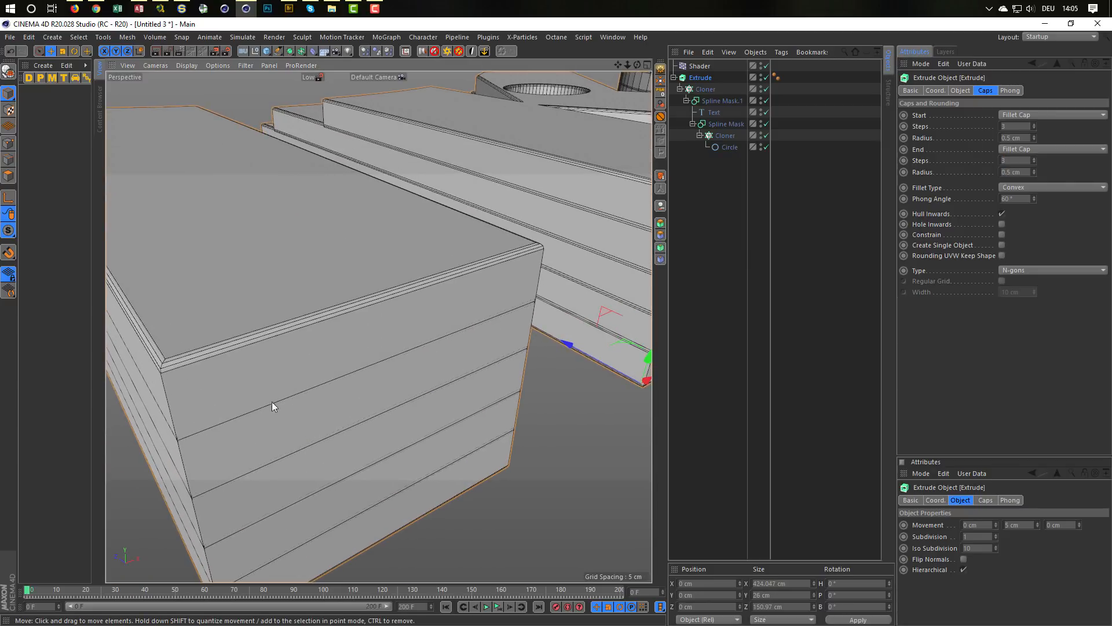
{"action": "scroll", "coordinate": [261, 408], "scroll_direction": "down", "scroll_amount": 5}
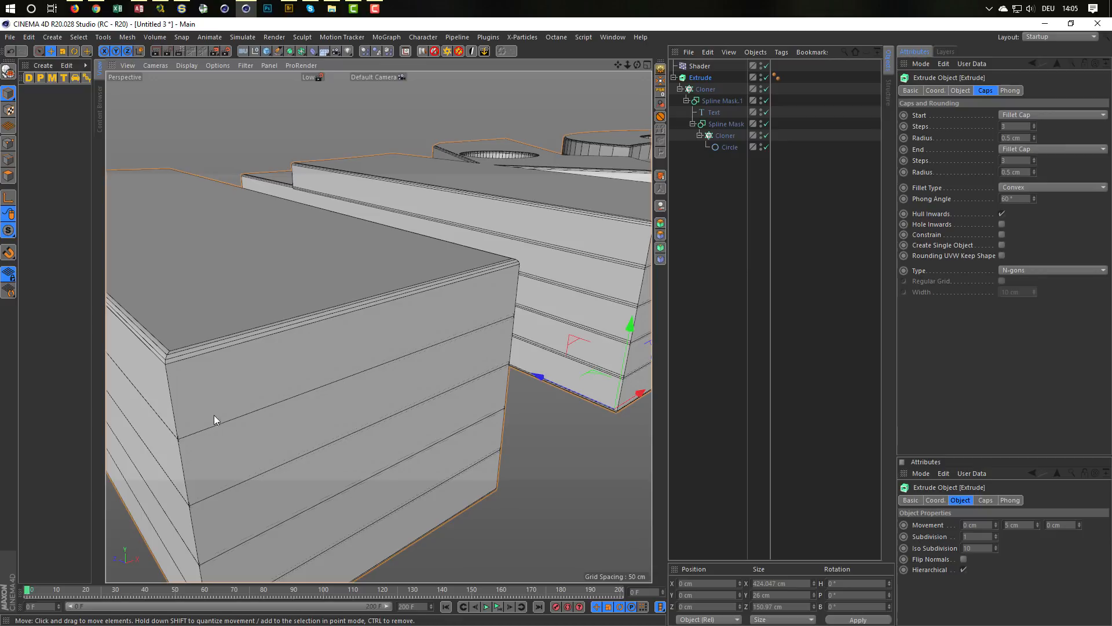
{"action": "scroll", "coordinate": [396, 304], "scroll_direction": "down", "scroll_amount": 6}
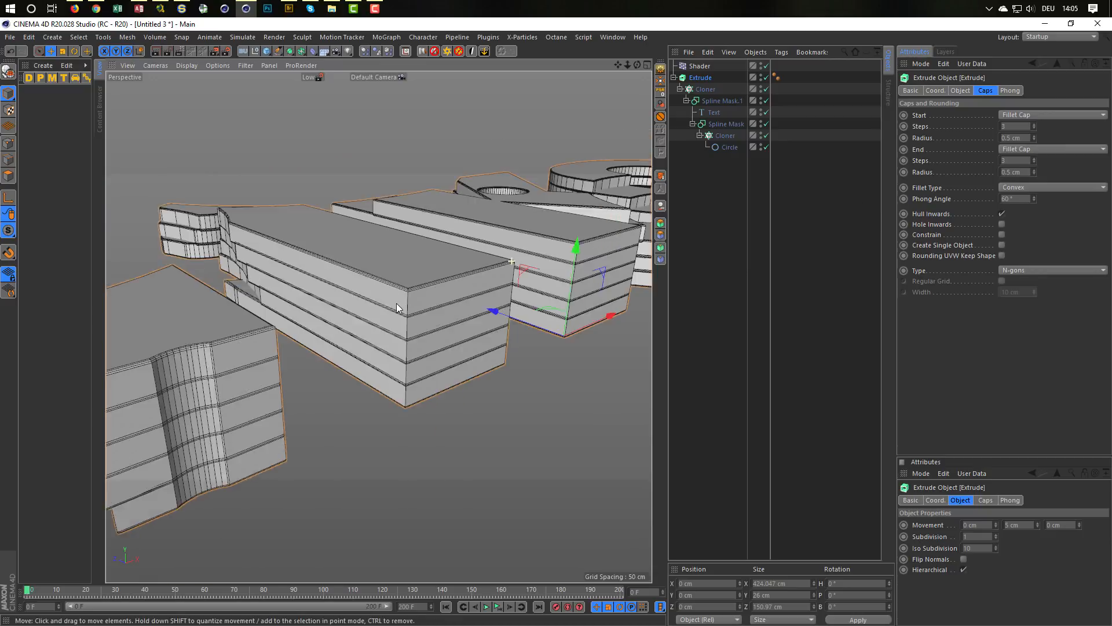
{"action": "scroll", "coordinate": [417, 296], "scroll_direction": "up", "scroll_amount": 6}
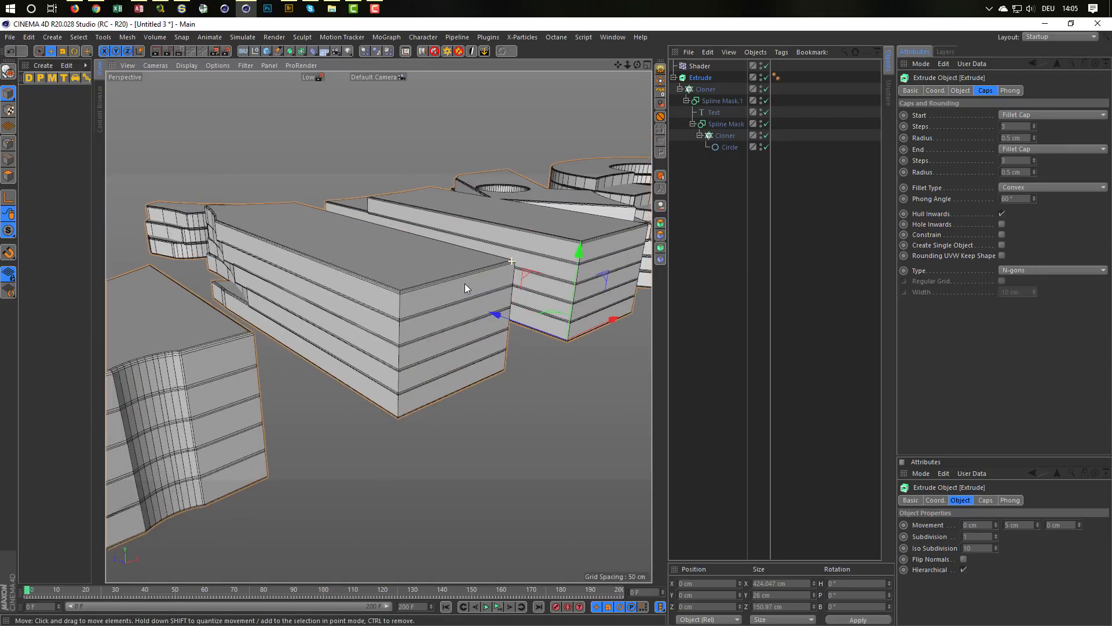
{"action": "scroll", "coordinate": [464, 283], "scroll_direction": "up", "scroll_amount": 1}
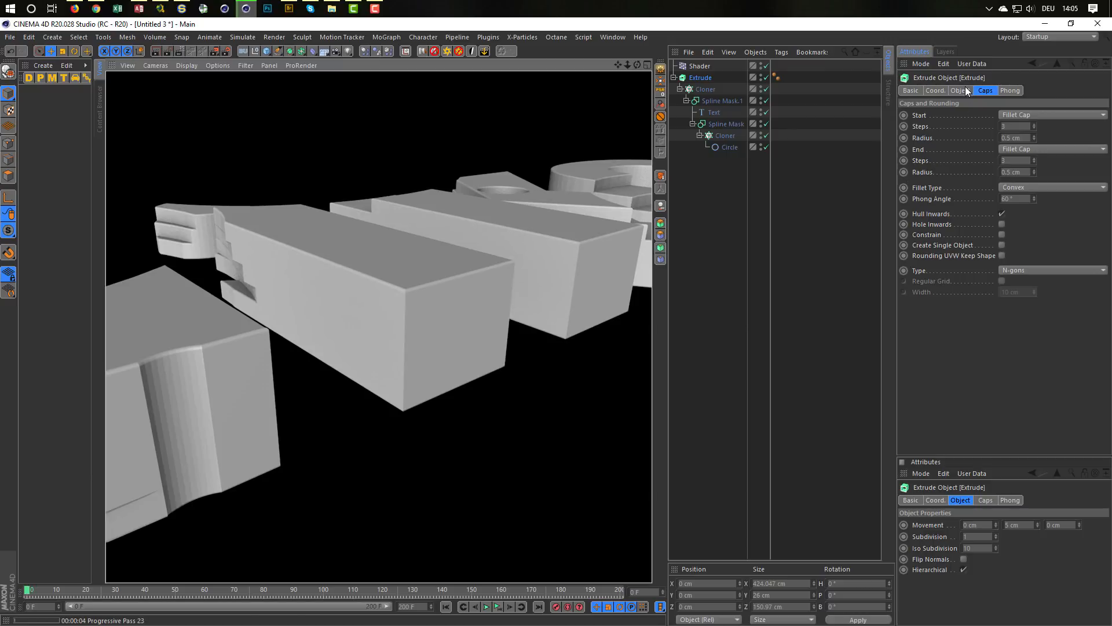
{"action": "left_click", "coordinate": [713, 90]}
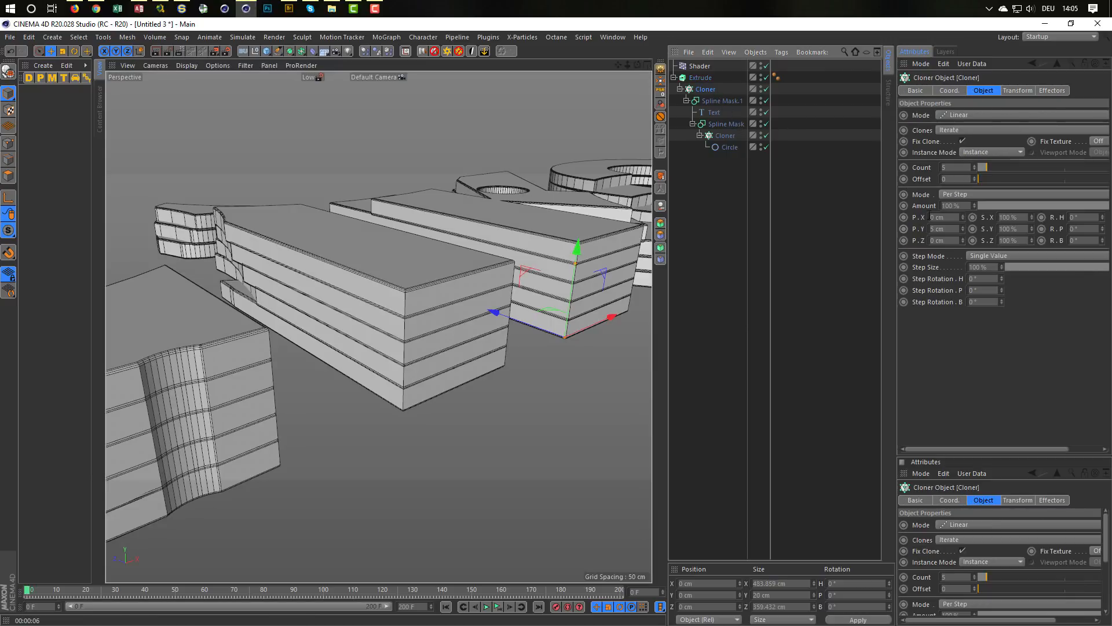
{"action": "left_click", "coordinate": [948, 229]}
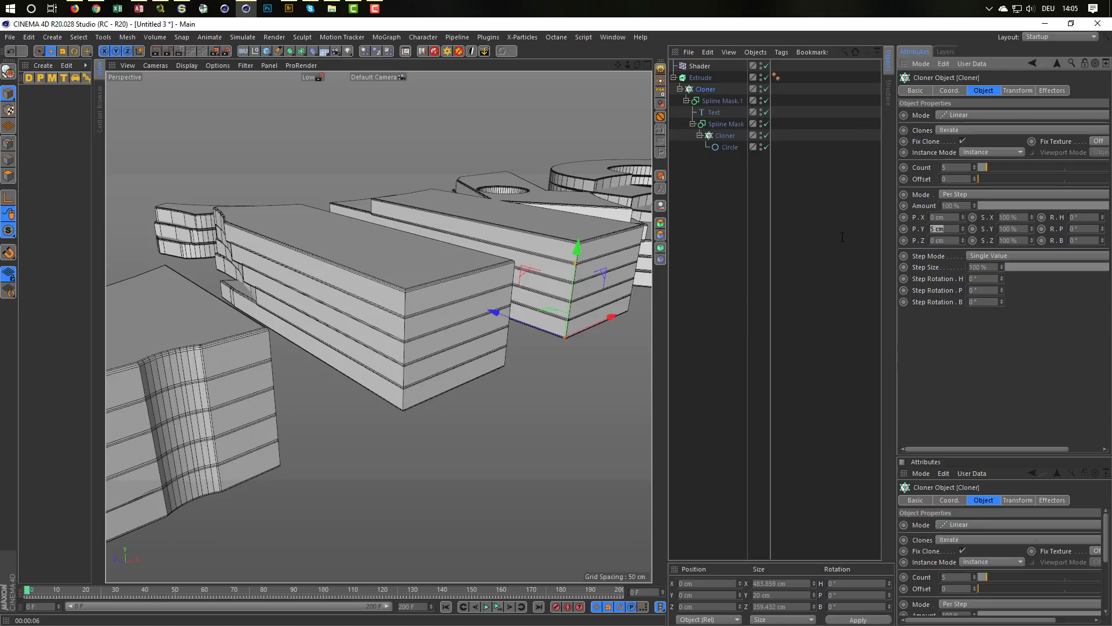
{"action": "key", "text": "Return"}
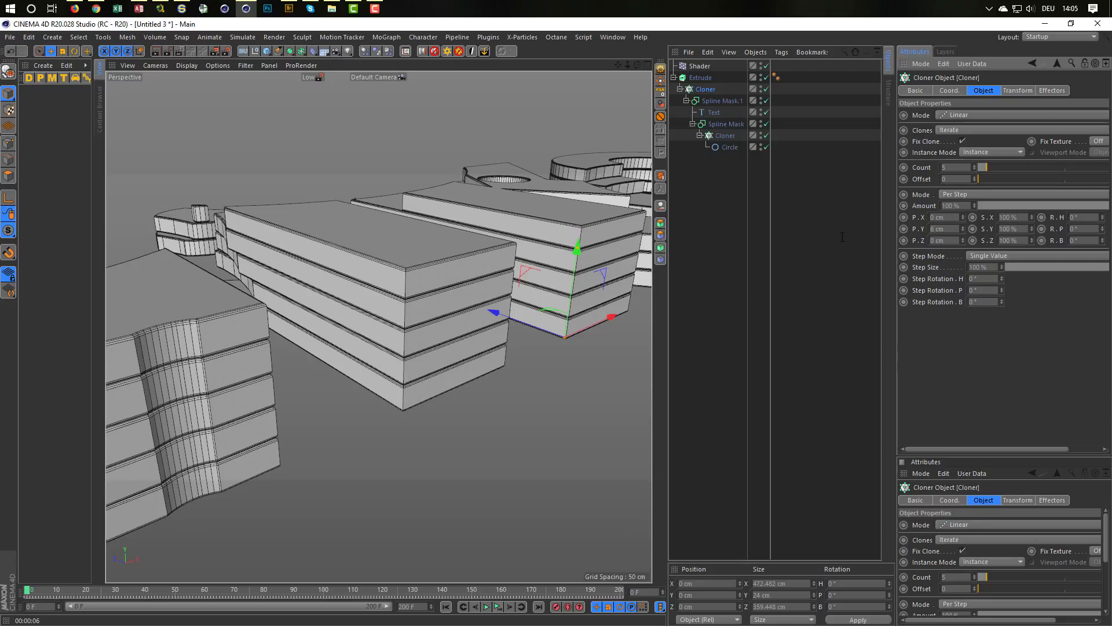
Step: Render the viewport and examine the gaps between the filleted text layers from several angles
{"action": "key", "text": "ctrl+r"}
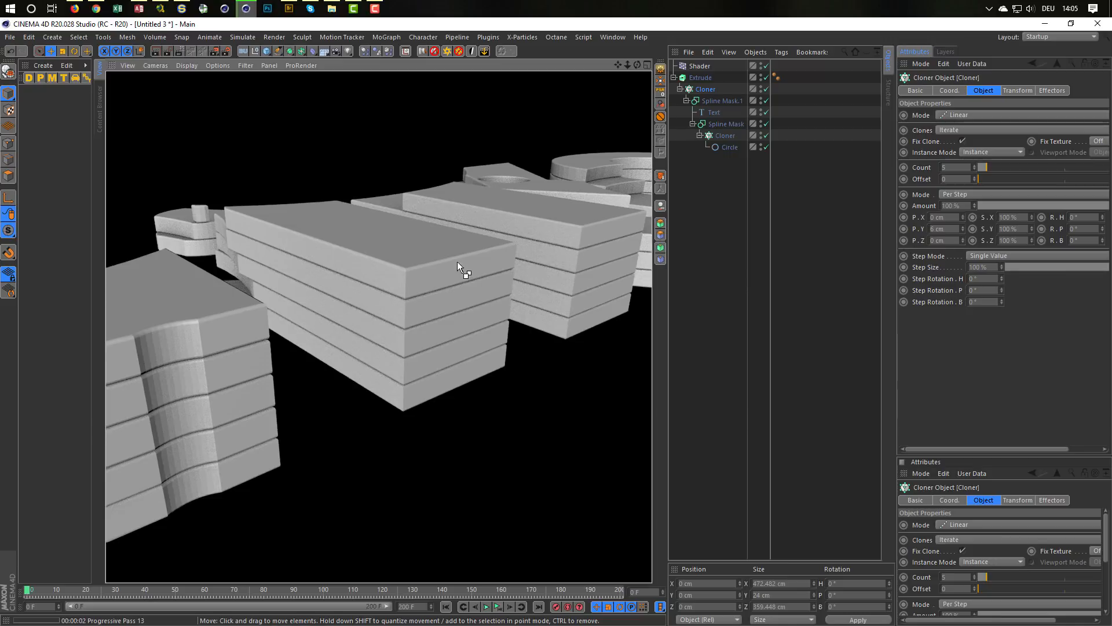
{"action": "left_click_drag", "start_coordinate": [457, 262], "coordinate": [454, 217], "text": "alt"}
{"action": "right_click_drag", "start_coordinate": [454, 216], "coordinate": [405, 237], "text": "alt"}
{"action": "left_click_drag", "start_coordinate": [405, 238], "coordinate": [440, 276], "text": "alt"}
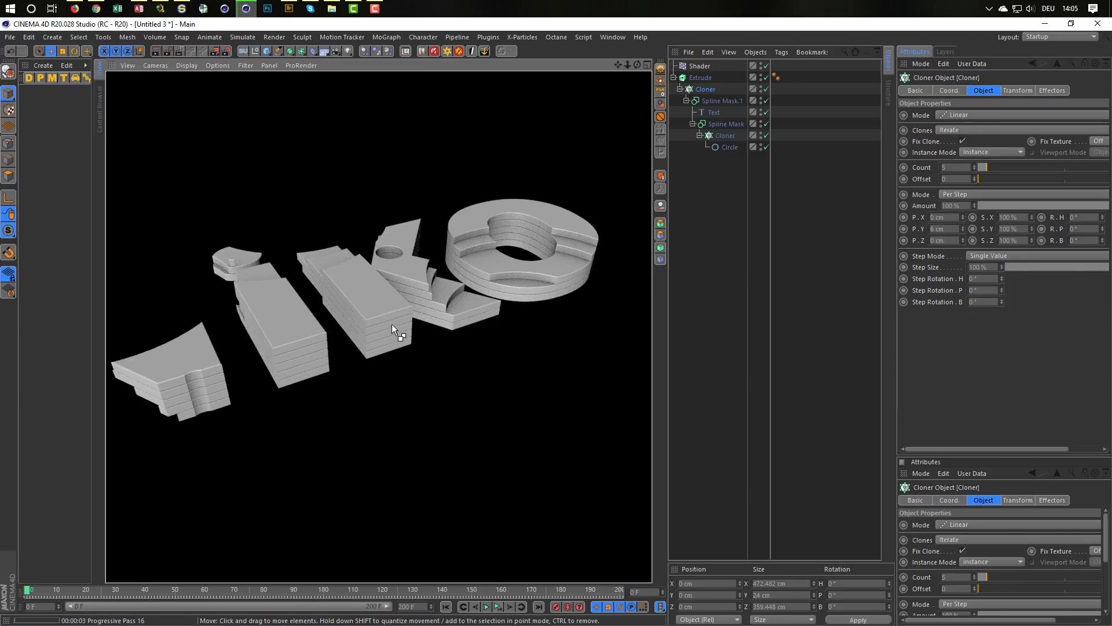
{"action": "mouse_move", "coordinate": [375, 308]}
{"action": "left_mouse_down", "text": "alt"}
{"action": "mouse_move", "coordinate": [413, 311]}
{"action": "mouse_move", "coordinate": [383, 333]}
{"action": "mouse_move", "coordinate": [420, 336]}
{"action": "mouse_move", "coordinate": [408, 308]}
{"action": "mouse_move", "coordinate": [416, 314]}
{"action": "left_mouse_up", "text": "alt"}
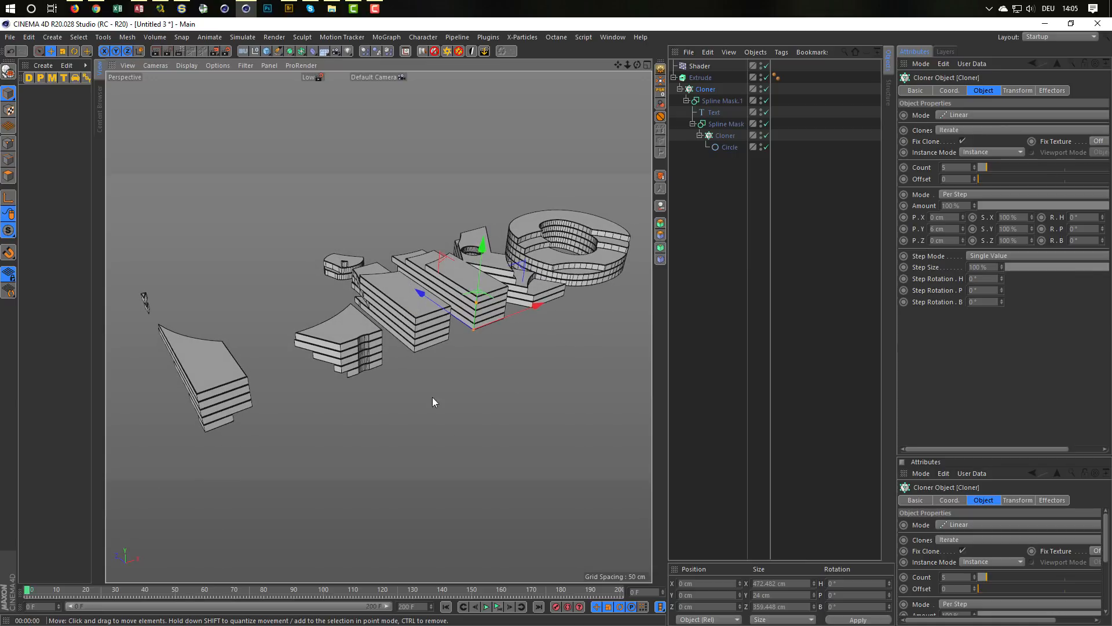
Step: Play the animation and raise the seed of the Shader effector's noise to 673
{"action": "left_click", "coordinate": [497, 606]}
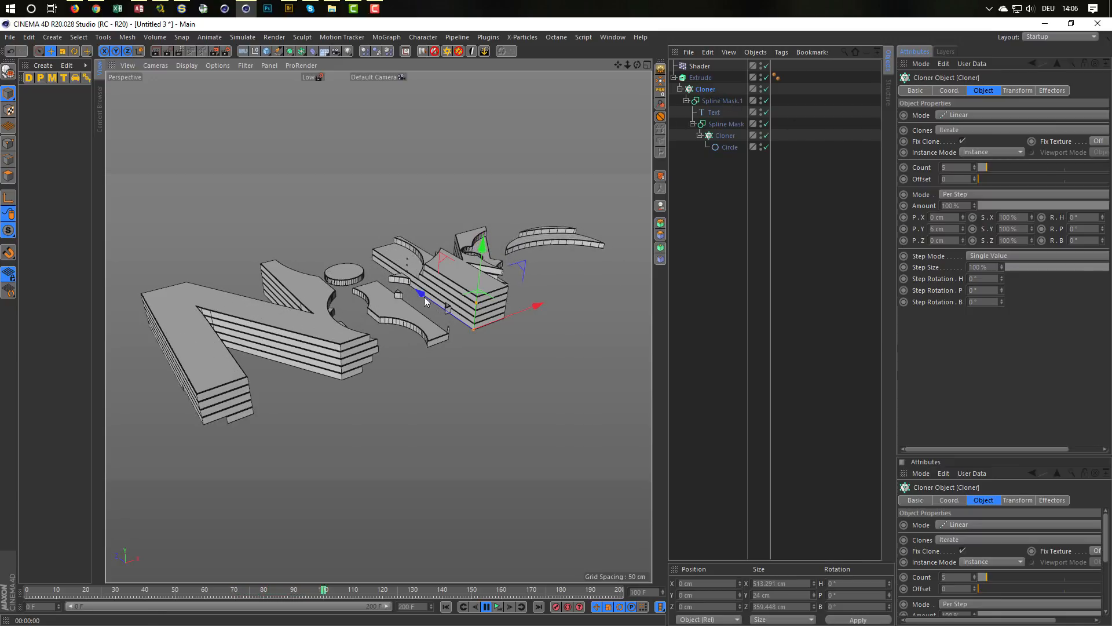
{"action": "left_click", "coordinate": [704, 65]}
{"action": "left_click", "coordinate": [945, 175]}
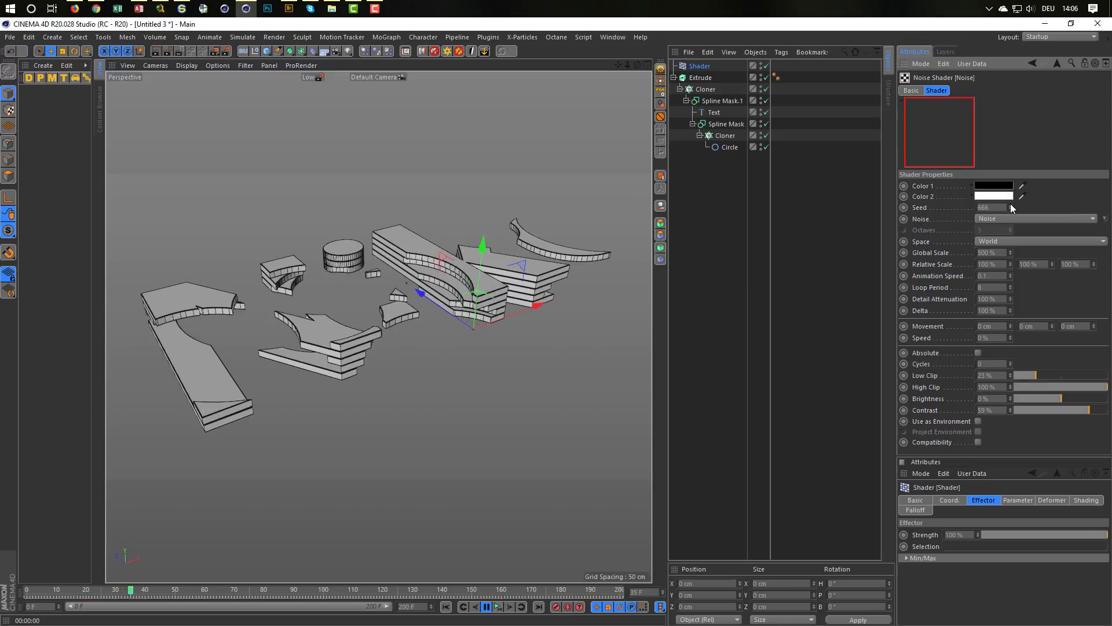
{"action": "left_click", "coordinate": [1011, 205]}
{"action": "left_click", "coordinate": [1011, 206]}
{"action": "left_click", "coordinate": [1011, 206]}
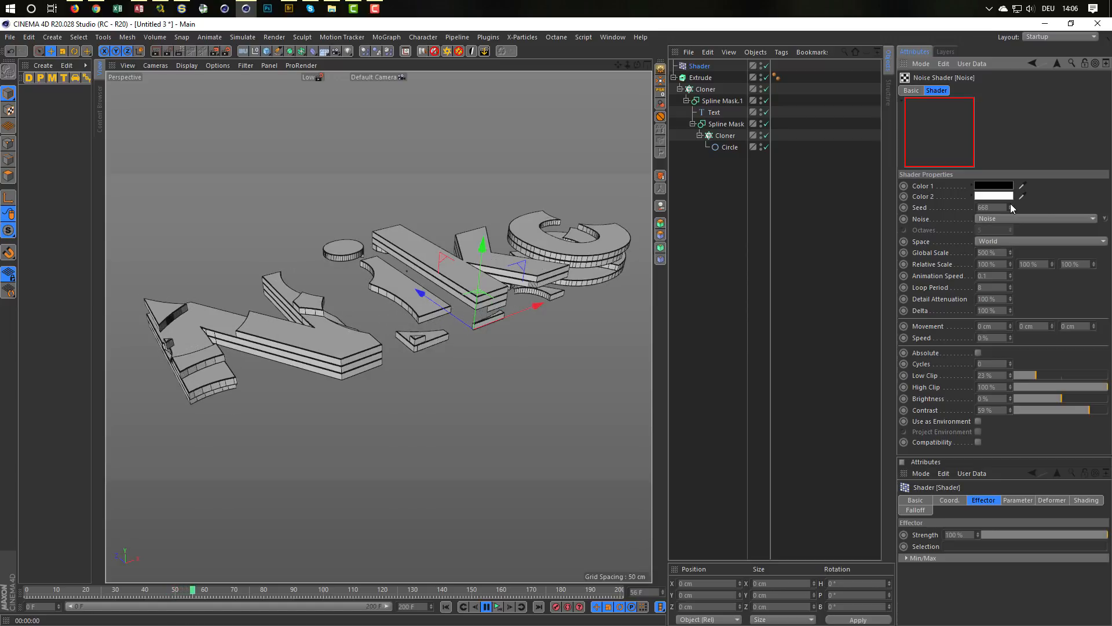
{"action": "left_click", "coordinate": [1011, 205]}
{"action": "left_click", "coordinate": [1011, 205]}
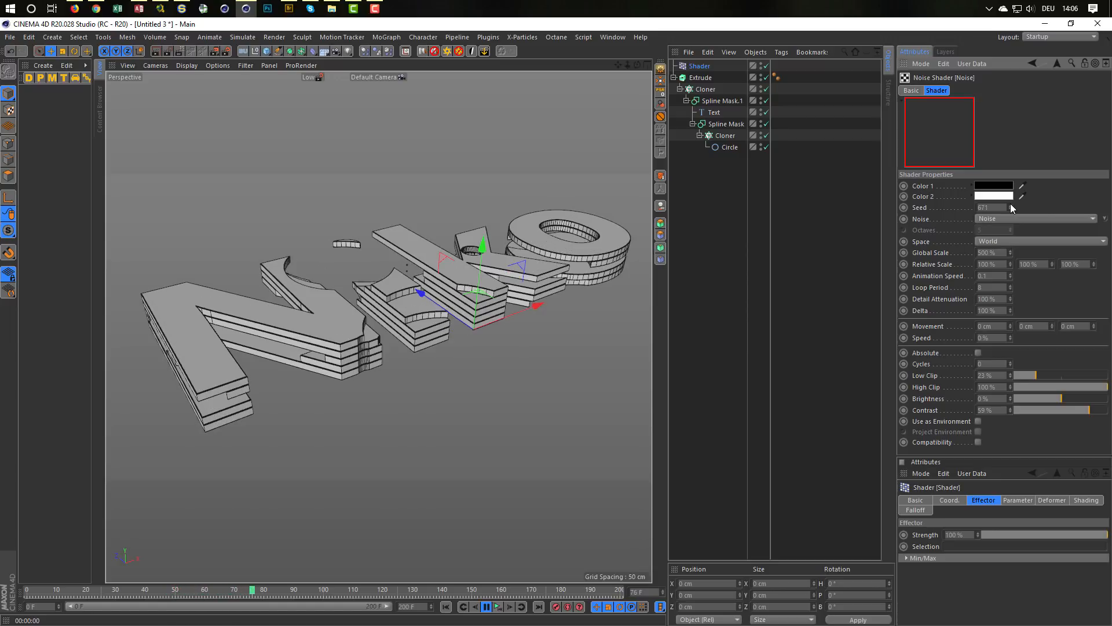
{"action": "left_click", "coordinate": [1011, 205]}
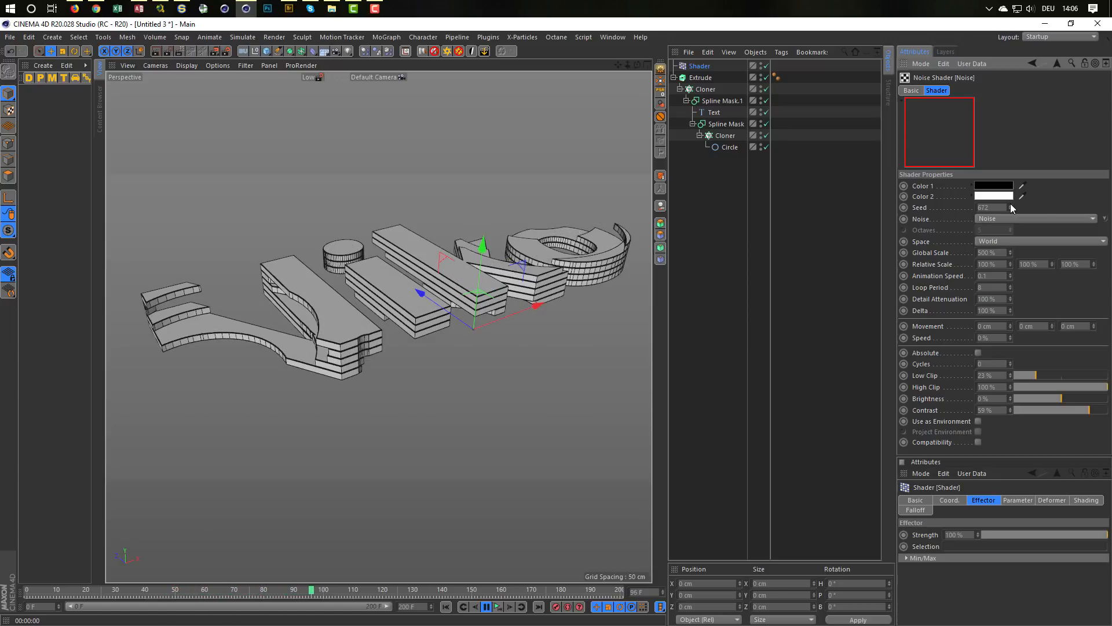
{"action": "left_click", "coordinate": [1011, 205]}
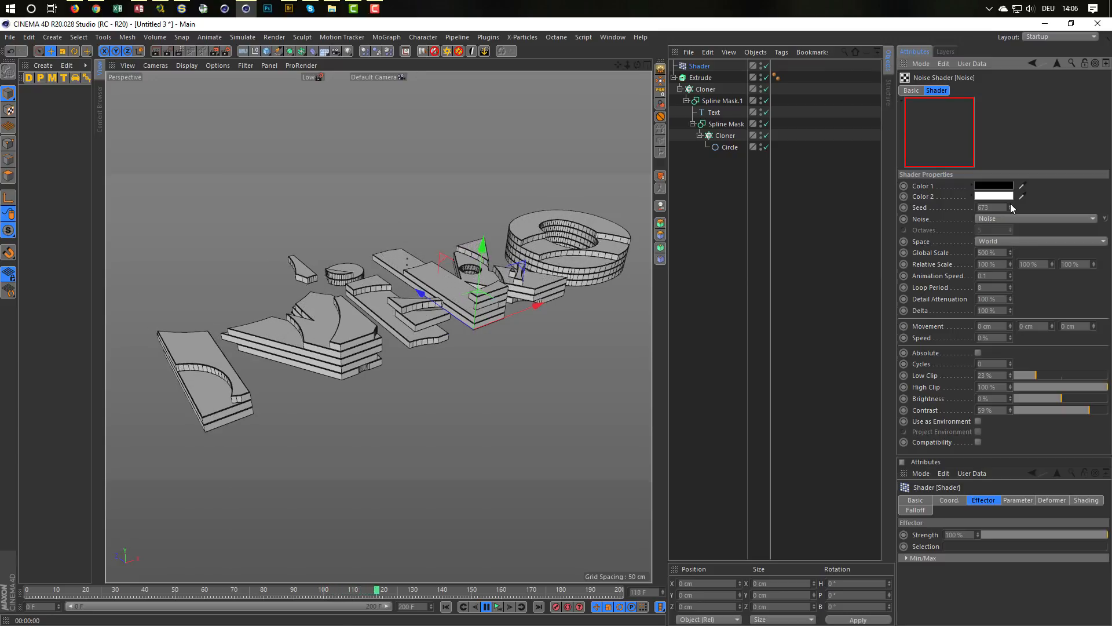
Step: Try Cell Noise as the Shader effector's noise type, then switch it to FBM
{"action": "left_click", "coordinate": [1004, 220]}
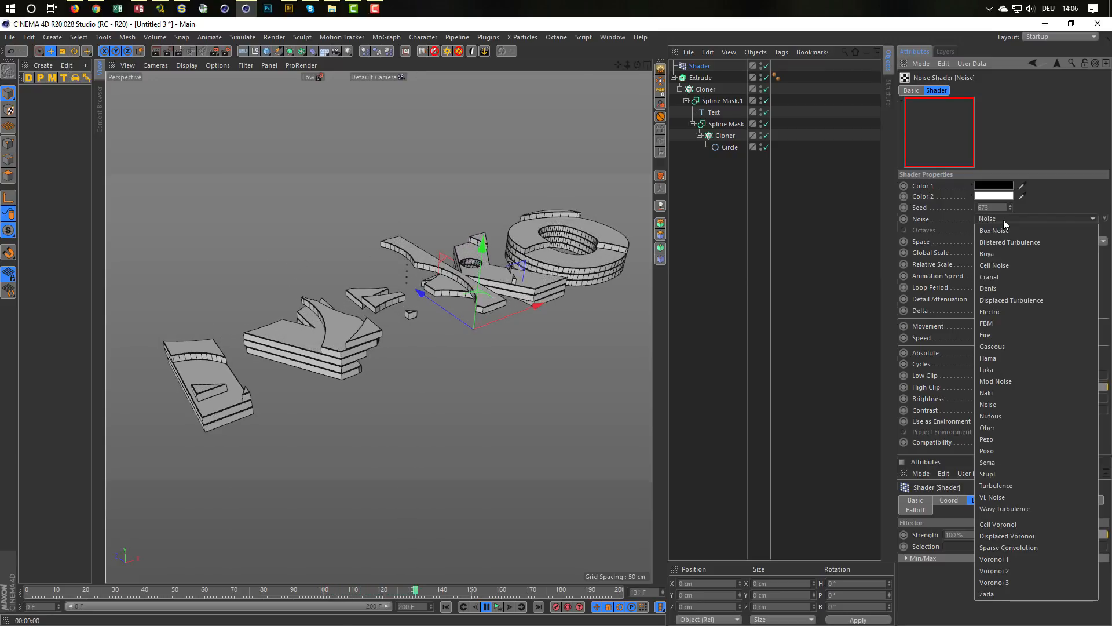
{"action": "left_click", "coordinate": [1009, 263]}
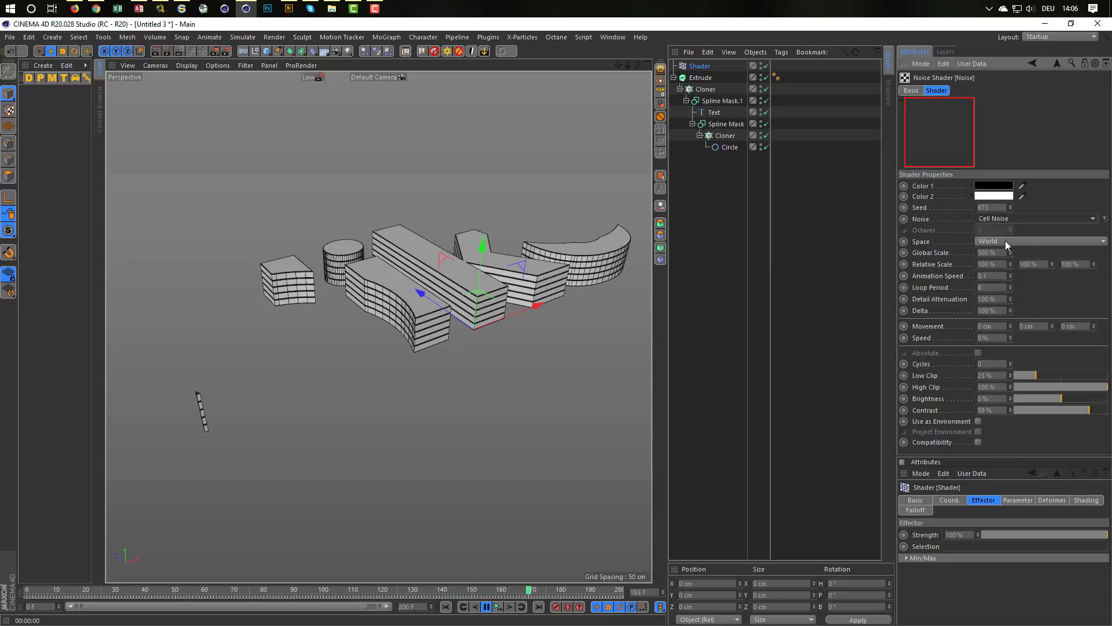
{"action": "left_click", "coordinate": [1006, 241]}
{"action": "left_click", "coordinate": [1013, 218]}
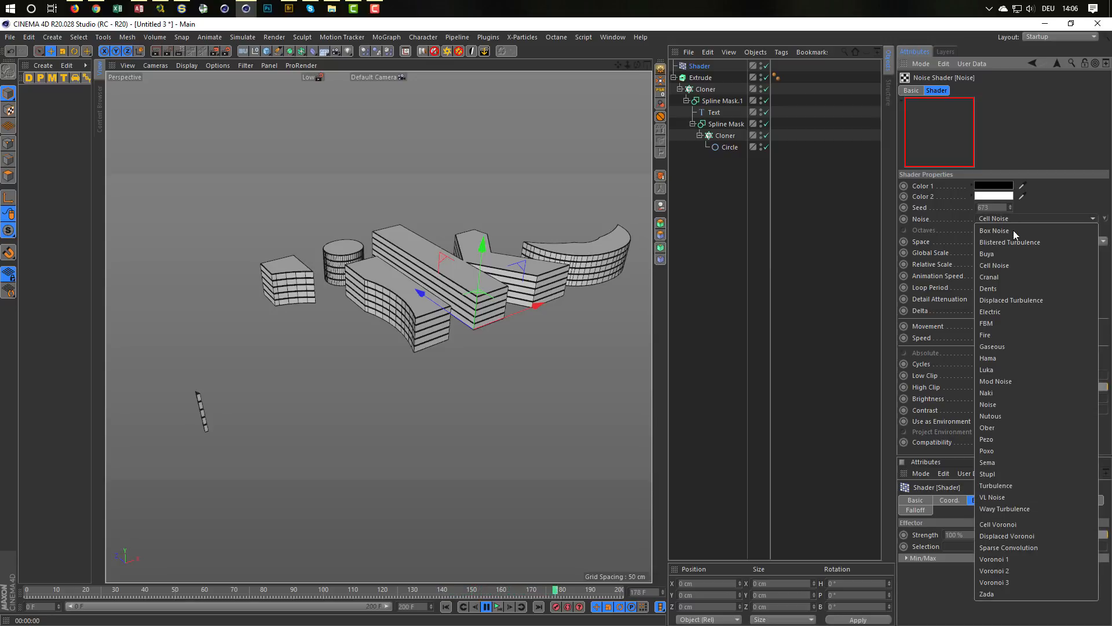
{"action": "left_click", "coordinate": [1007, 324]}
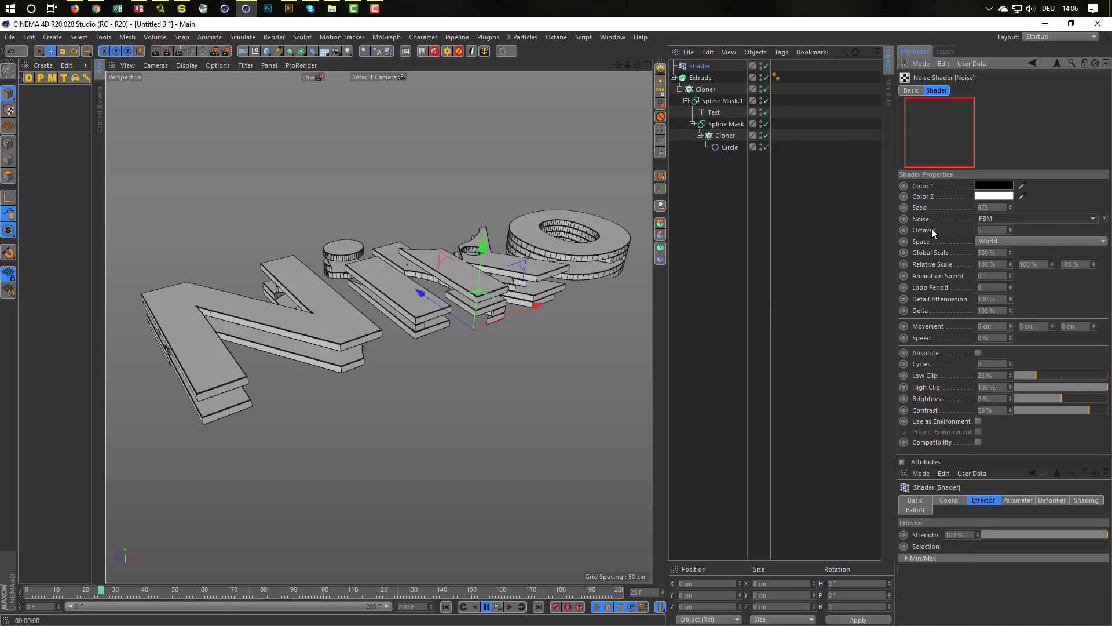
Step: Compare 1 and 5 octaves for the Shader effector's FBM noise during playback, then settle on 1 octave at the start frame
{"action": "left_click", "coordinate": [991, 230]}
{"action": "type", "text": "1"}
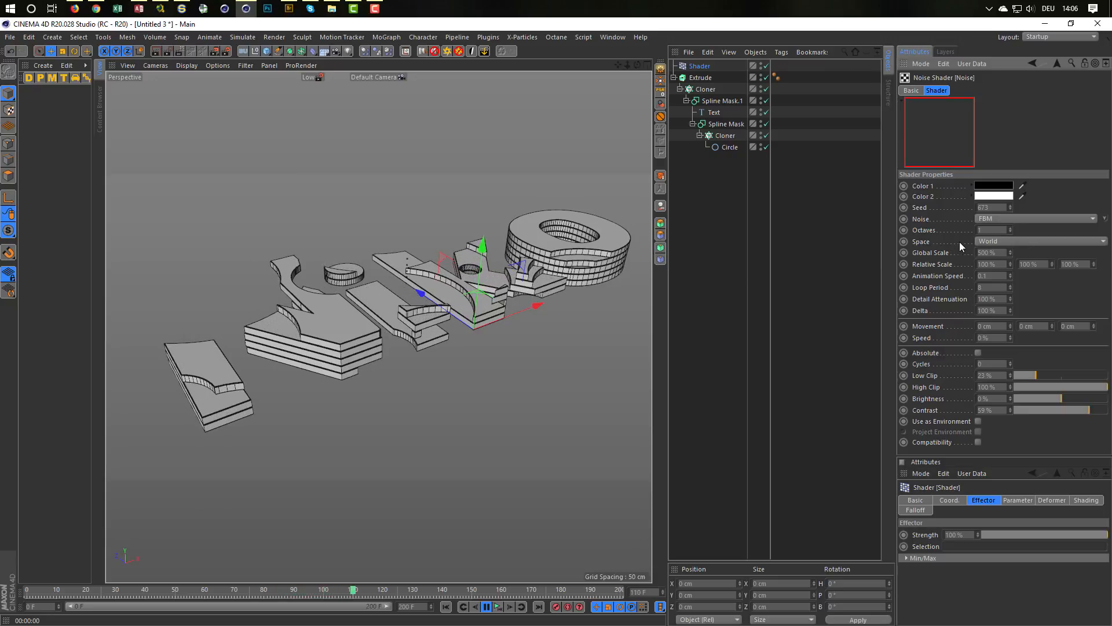
{"action": "left_click_drag", "start_coordinate": [992, 231], "coordinate": [945, 241]}
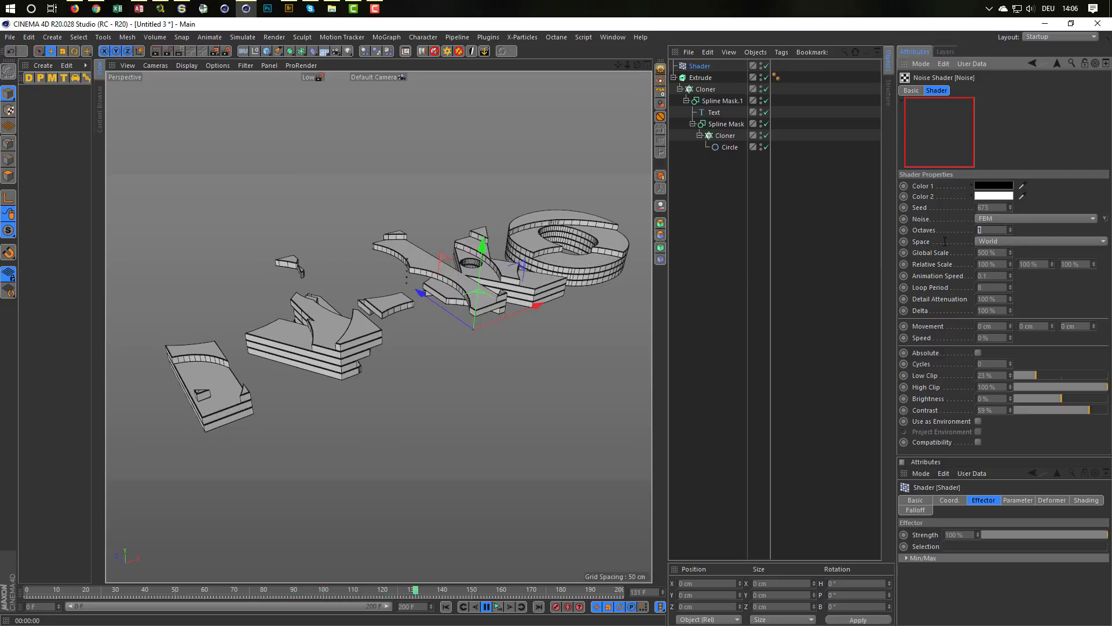
{"action": "type", "text": "5"}
{"action": "key", "text": "Return"}
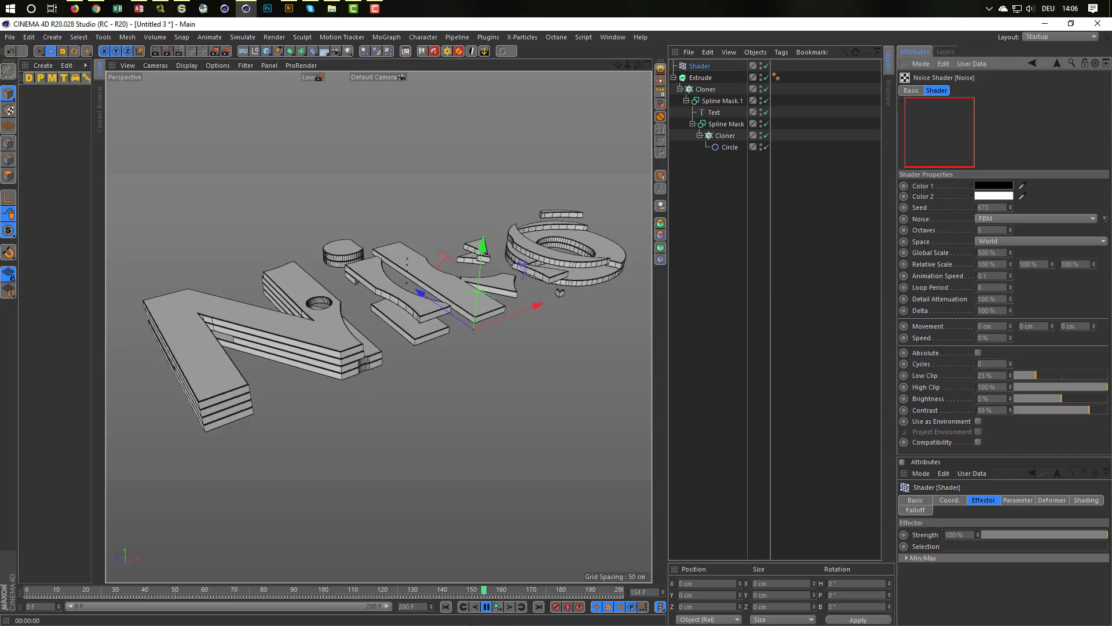
{"action": "left_click", "coordinate": [497, 608]}
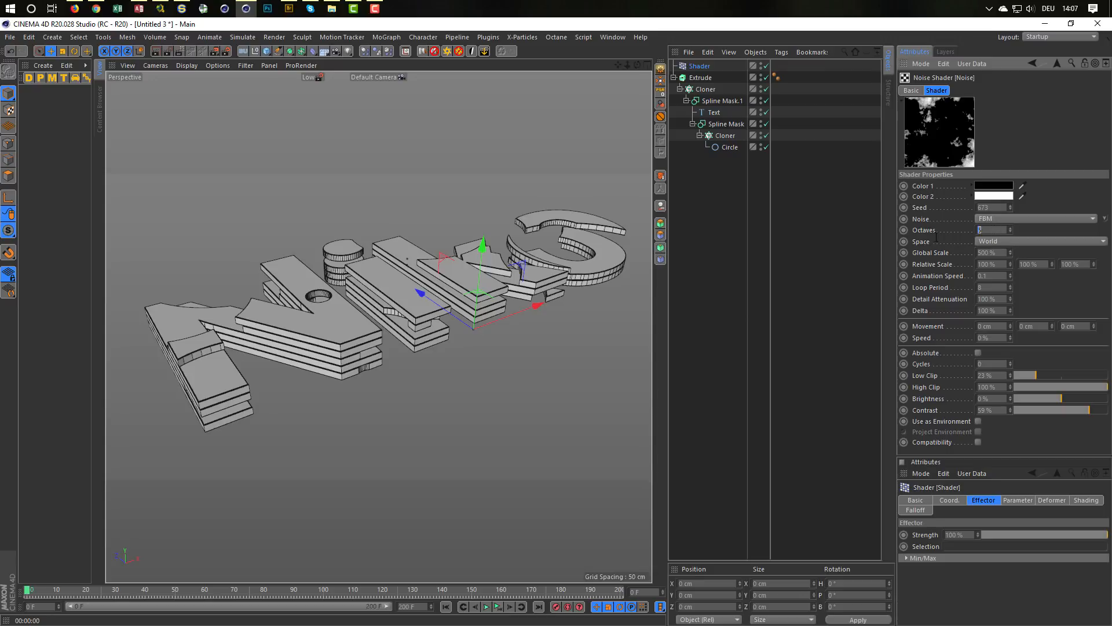
{"action": "type", "text": "1"}
{"action": "key", "text": "Return"}
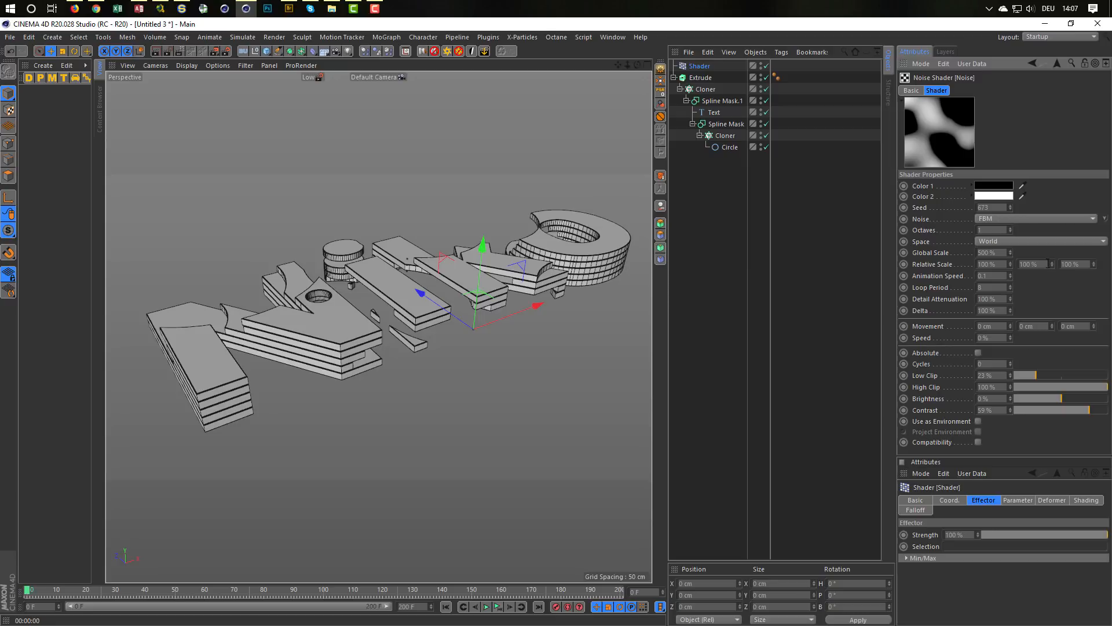
Step: Try Sema as the Shader effector's noise type and play the animation to judge the cuts in the layers
{"action": "left_click", "coordinate": [1027, 218]}
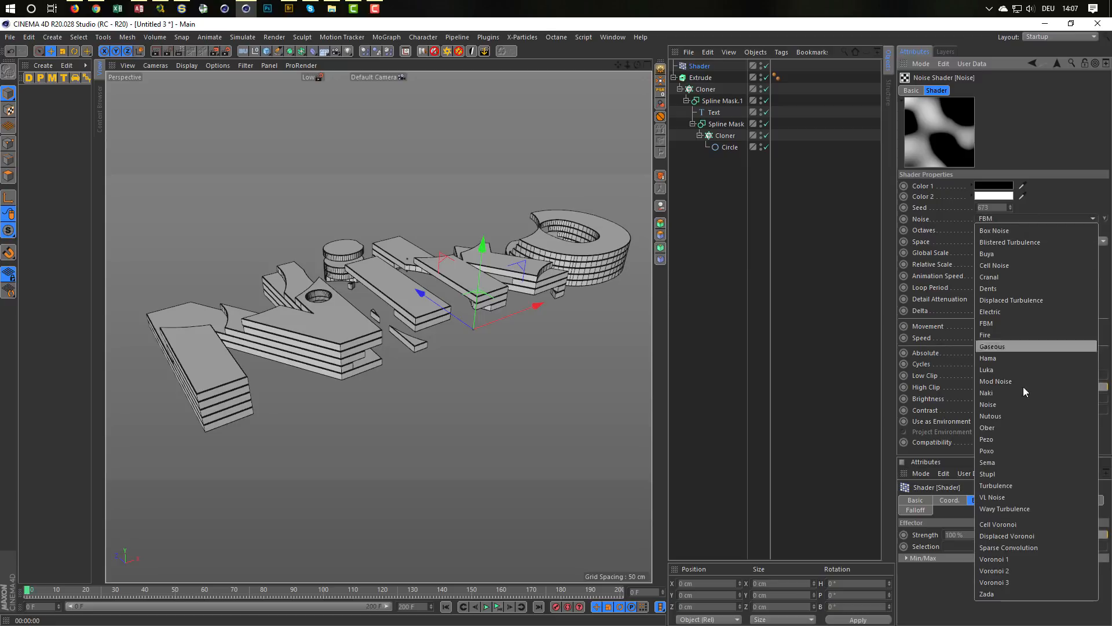
{"action": "left_click", "coordinate": [1019, 461]}
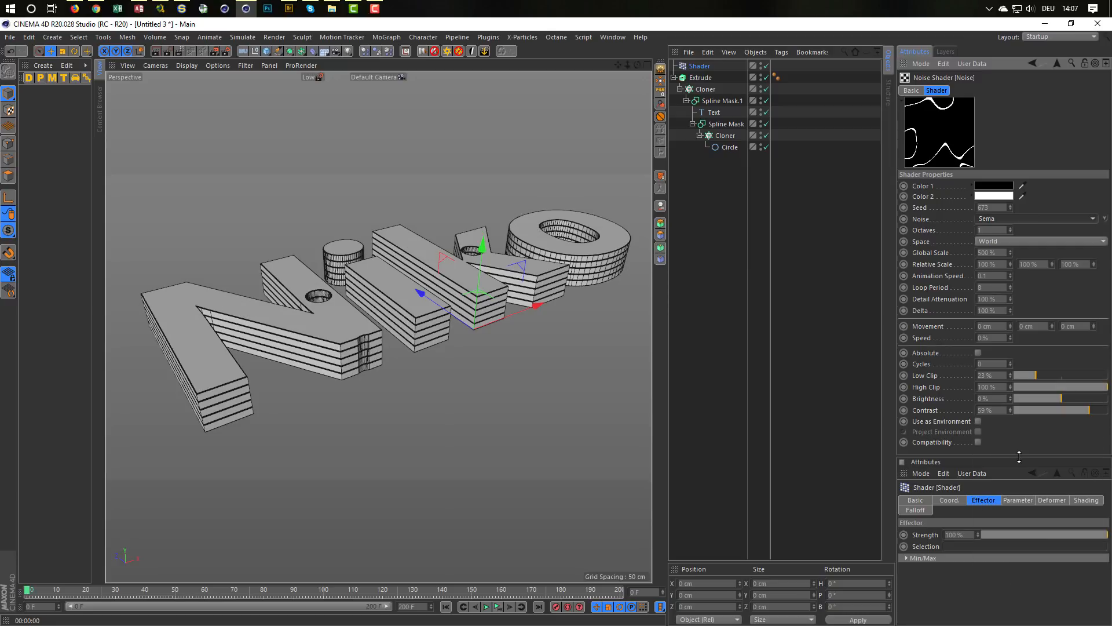
{"action": "left_click", "coordinate": [488, 606]}
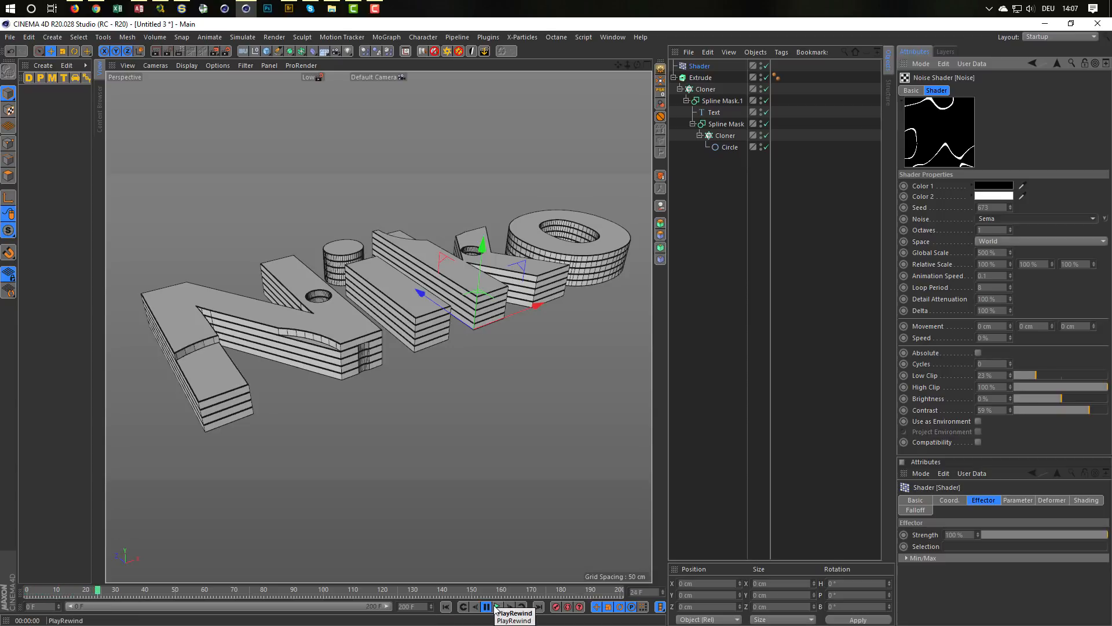
{"action": "left_click", "coordinate": [495, 607]}
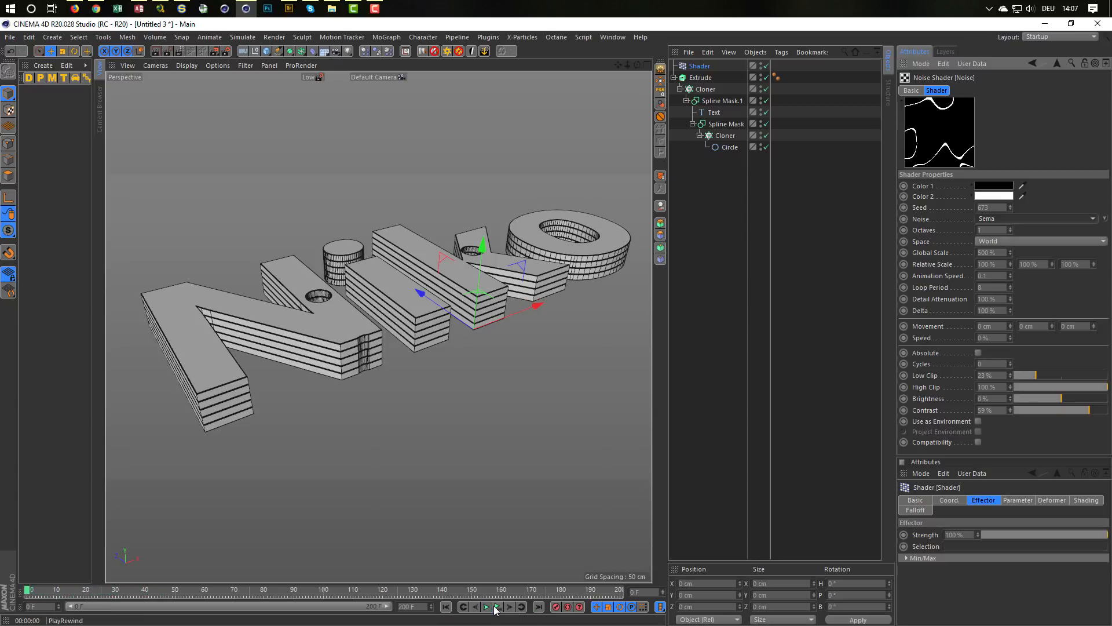
Step: Try VL Noise as the noise type during playback and lower its Low Clip to about 15 %
{"action": "left_click", "coordinate": [1010, 218]}
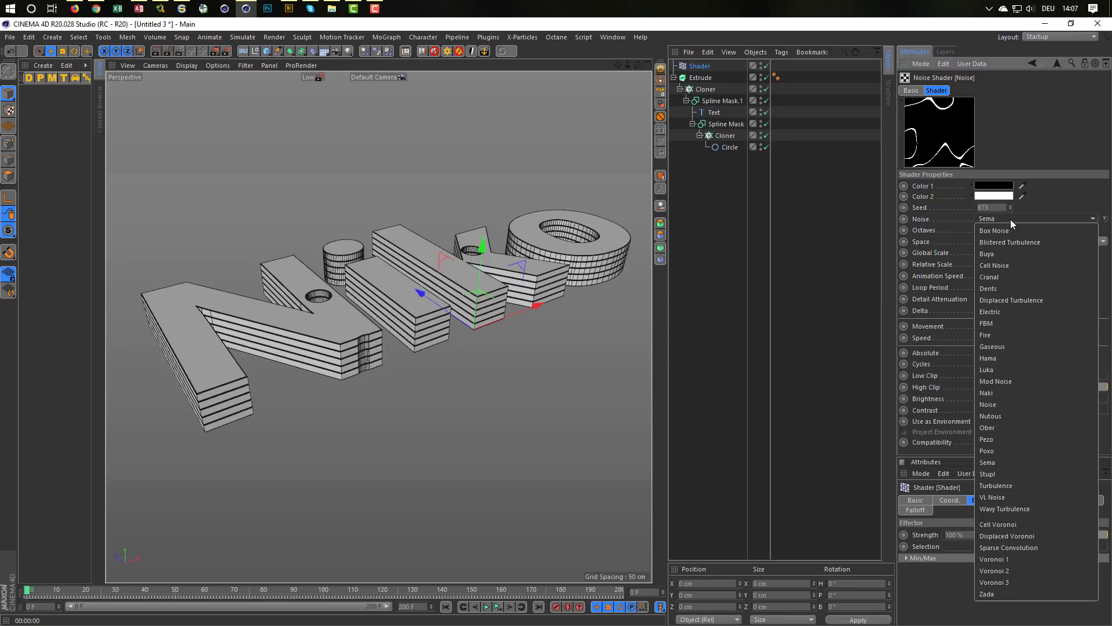
{"action": "left_click", "coordinate": [1031, 497]}
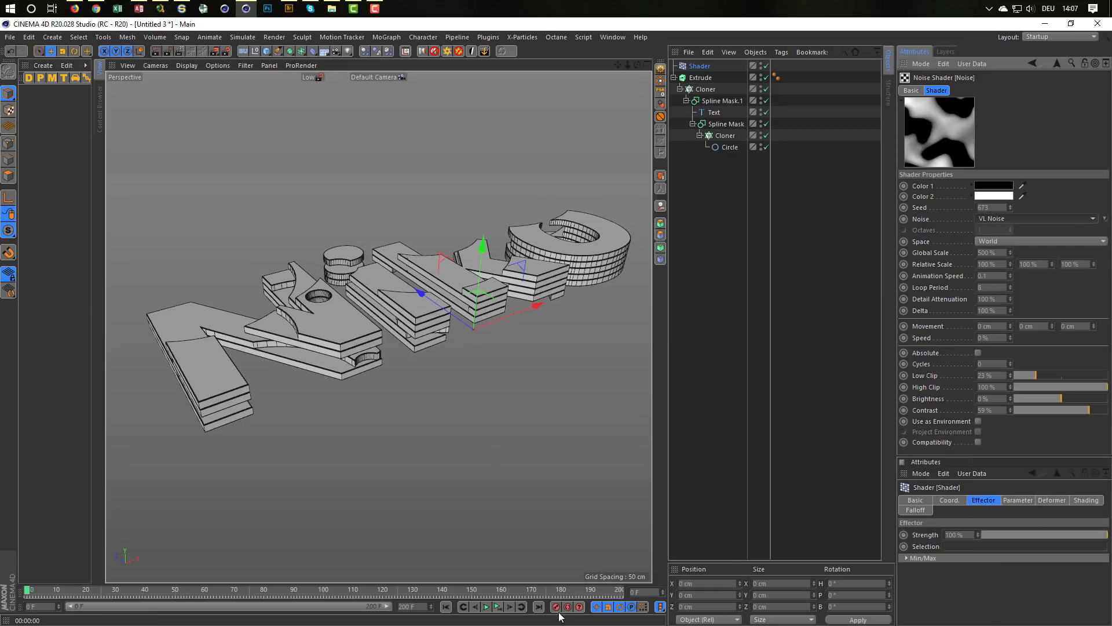
{"action": "left_click", "coordinate": [486, 607]}
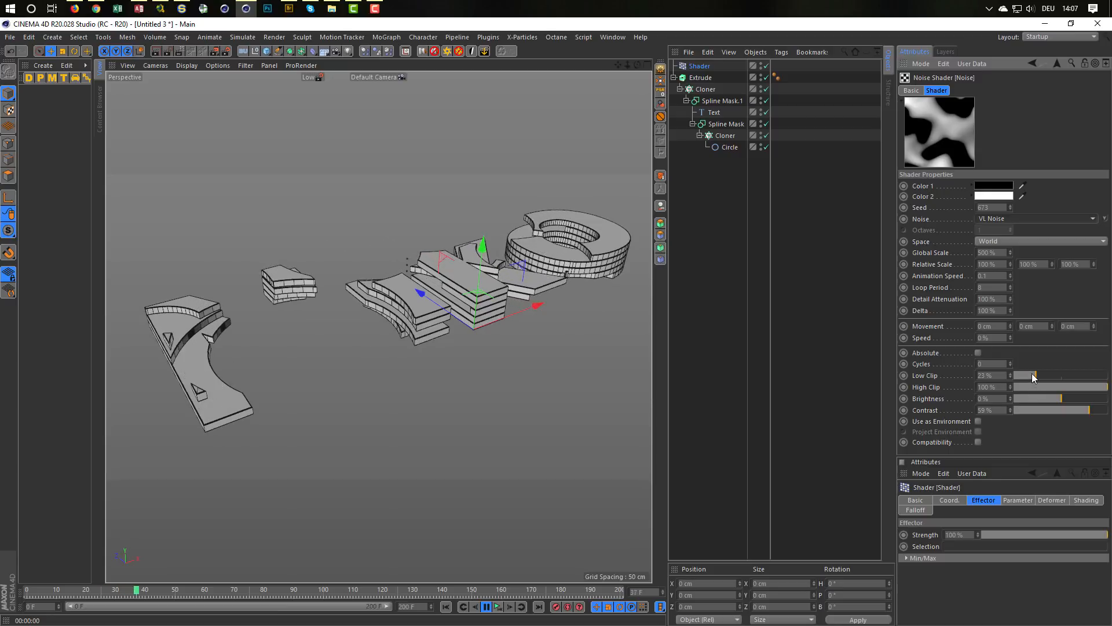
{"action": "left_click_drag", "start_coordinate": [1030, 374], "coordinate": [1021, 374]}
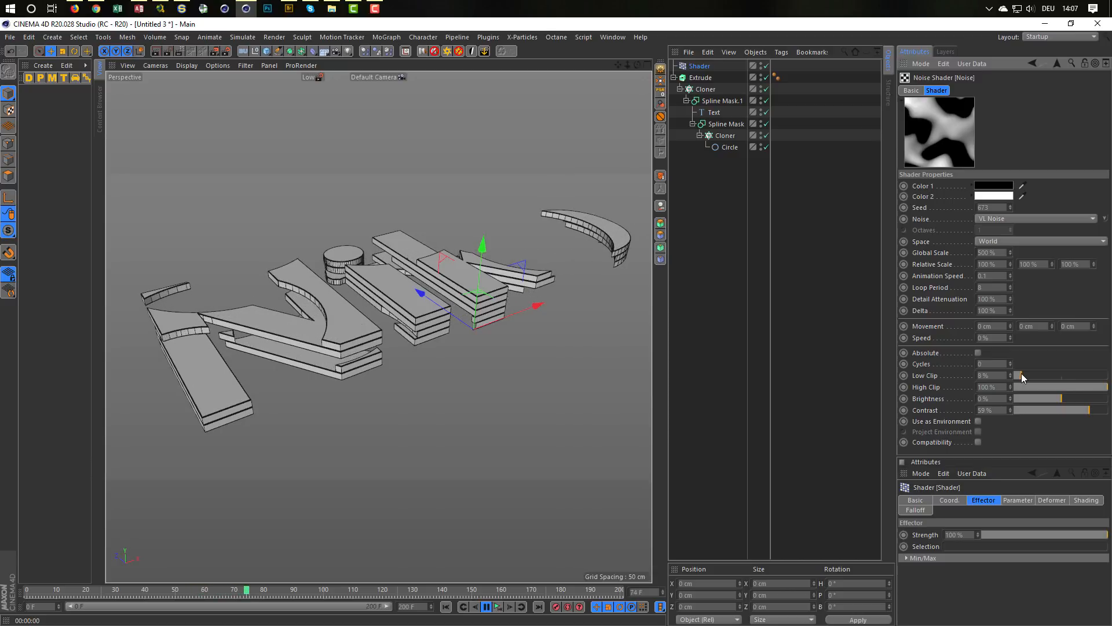
{"action": "left_click_drag", "start_coordinate": [1020, 376], "coordinate": [1028, 378]}
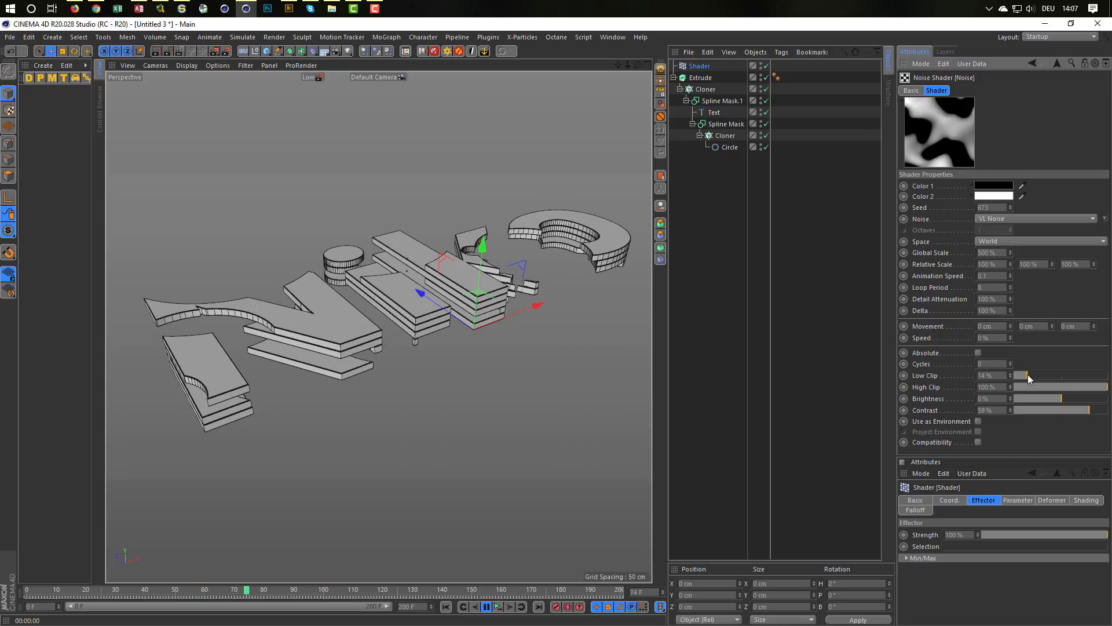
Step: Change the Shader effector's noise type to Noise and set its seed to 670
{"action": "left_click", "coordinate": [1004, 218]}
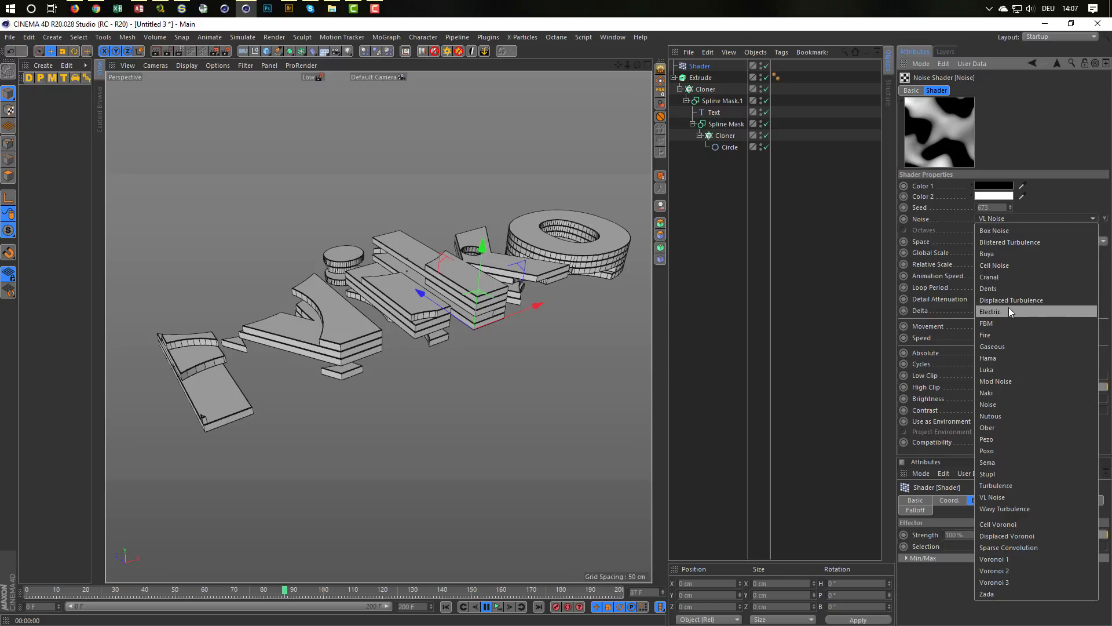
{"action": "left_click", "coordinate": [1009, 404]}
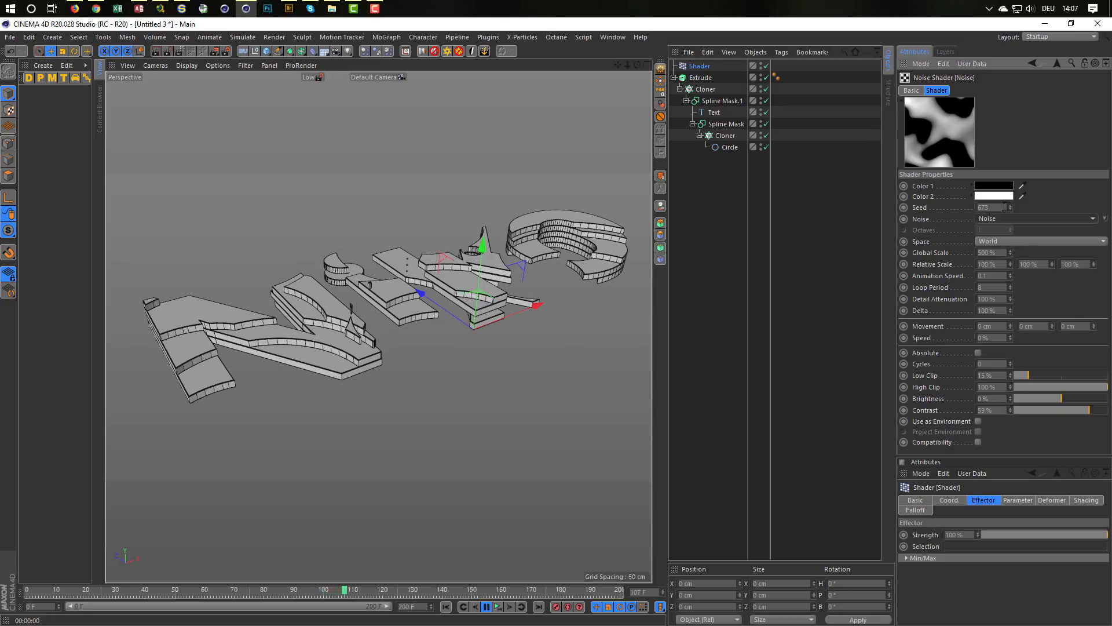
{"action": "left_click_drag", "start_coordinate": [1004, 207], "coordinate": [902, 225]}
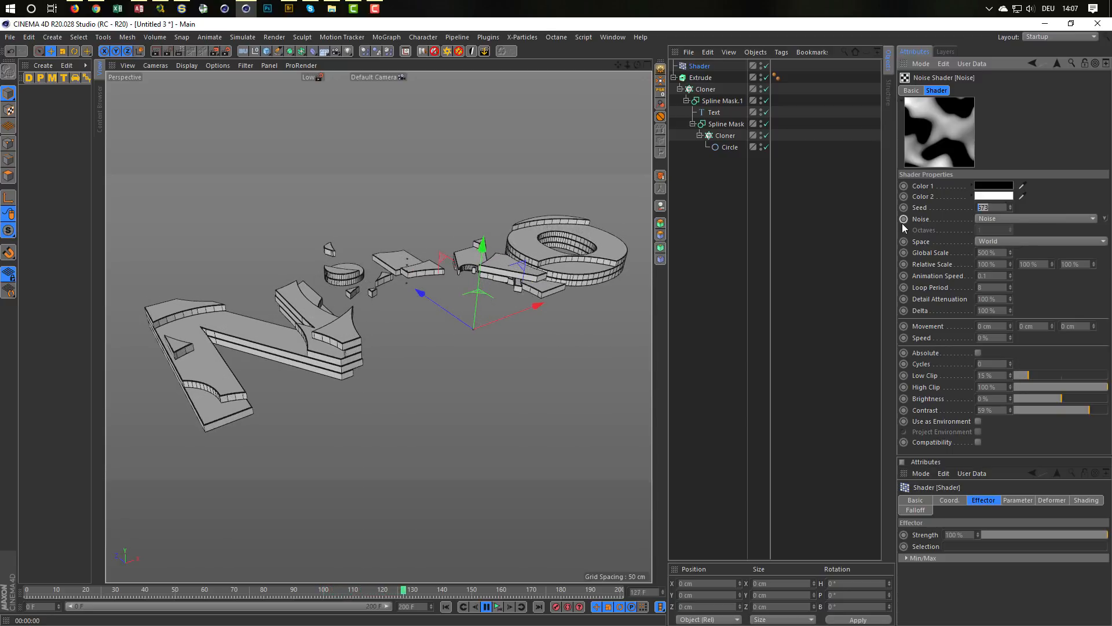
{"action": "type", "text": "670"}
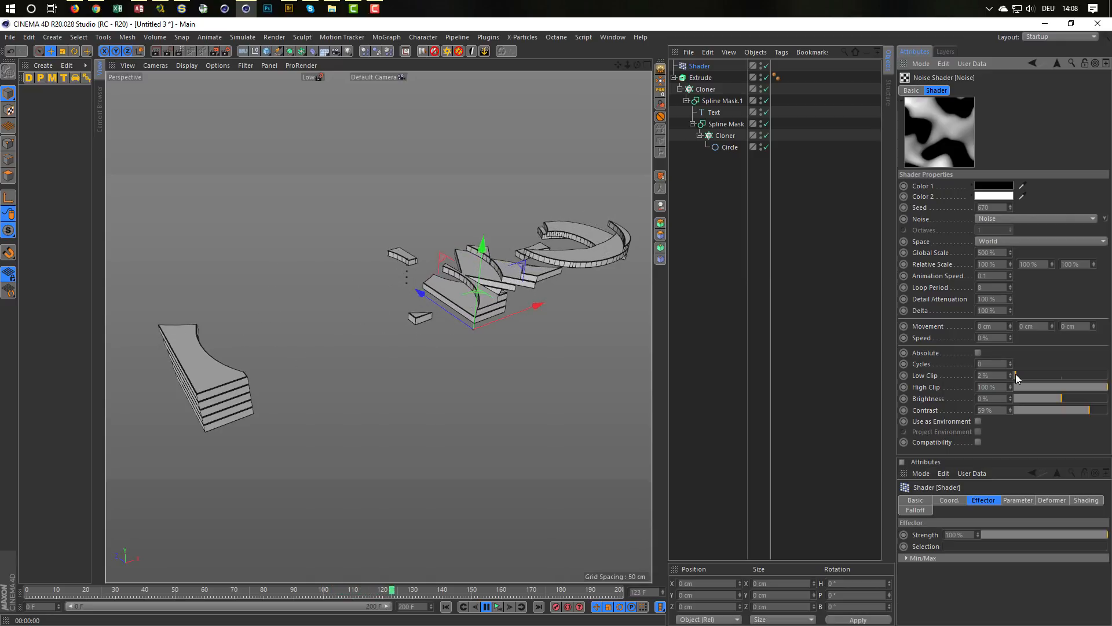
Step: Test different Low Clip values for the noise during playback, settle on 15 %, and return the animation to frame 0
{"action": "left_click_drag", "start_coordinate": [1020, 376], "coordinate": [1027, 377]}
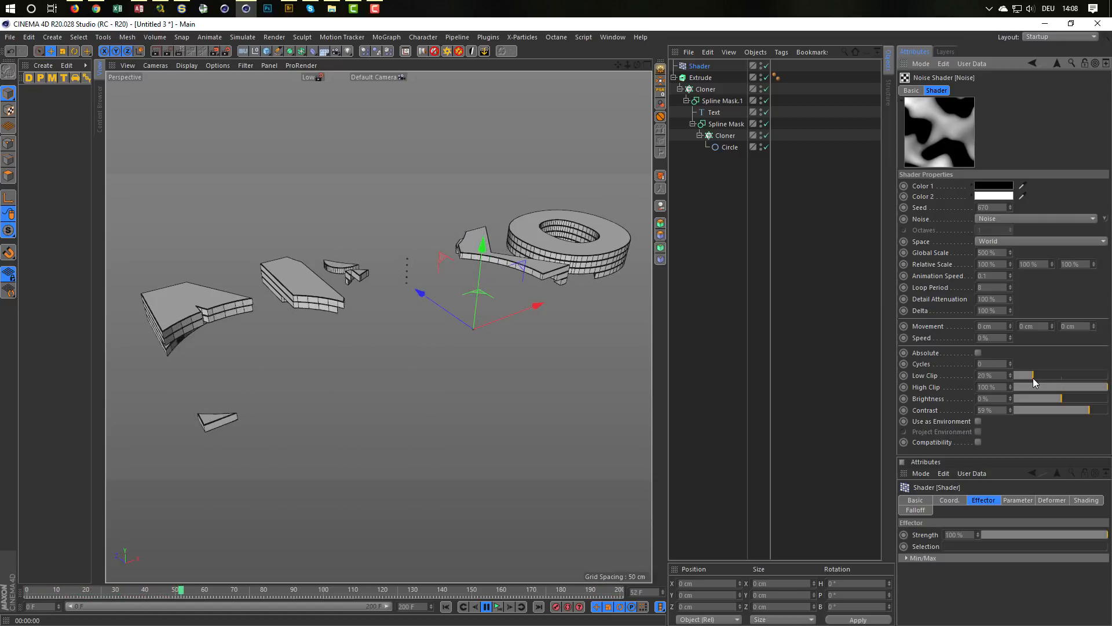
{"action": "left_click_drag", "start_coordinate": [1034, 378], "coordinate": [1020, 380]}
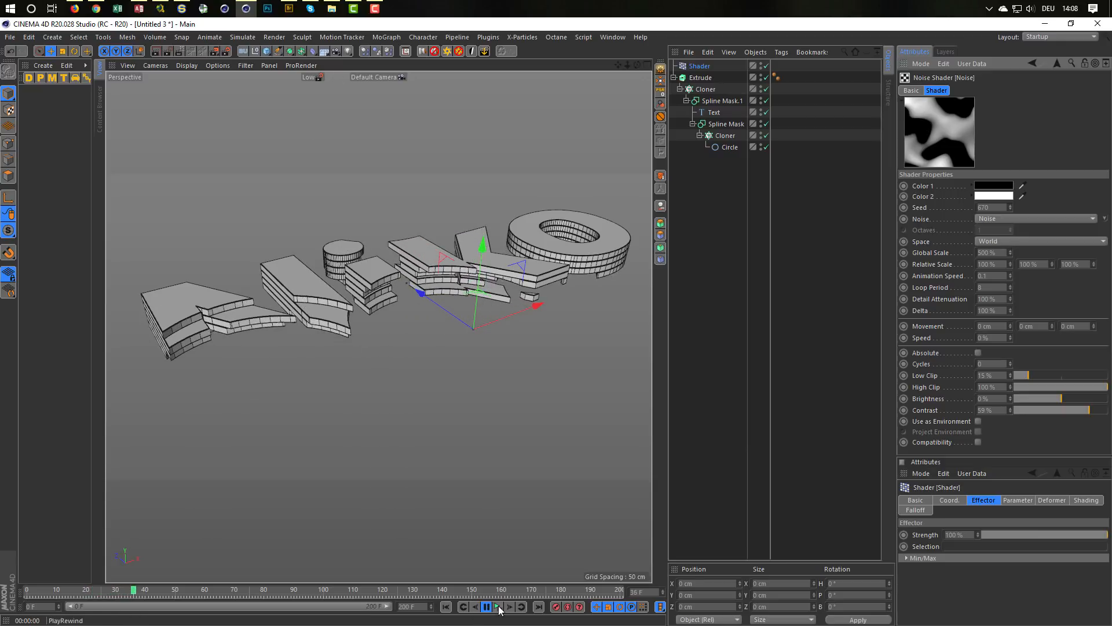
{"action": "left_click", "coordinate": [486, 606]}
{"action": "left_click", "coordinate": [446, 607]}
Step: Move the Circle out of the inner Cloner to the top level of the object hierarchy
{"action": "left_click", "coordinate": [728, 148]}
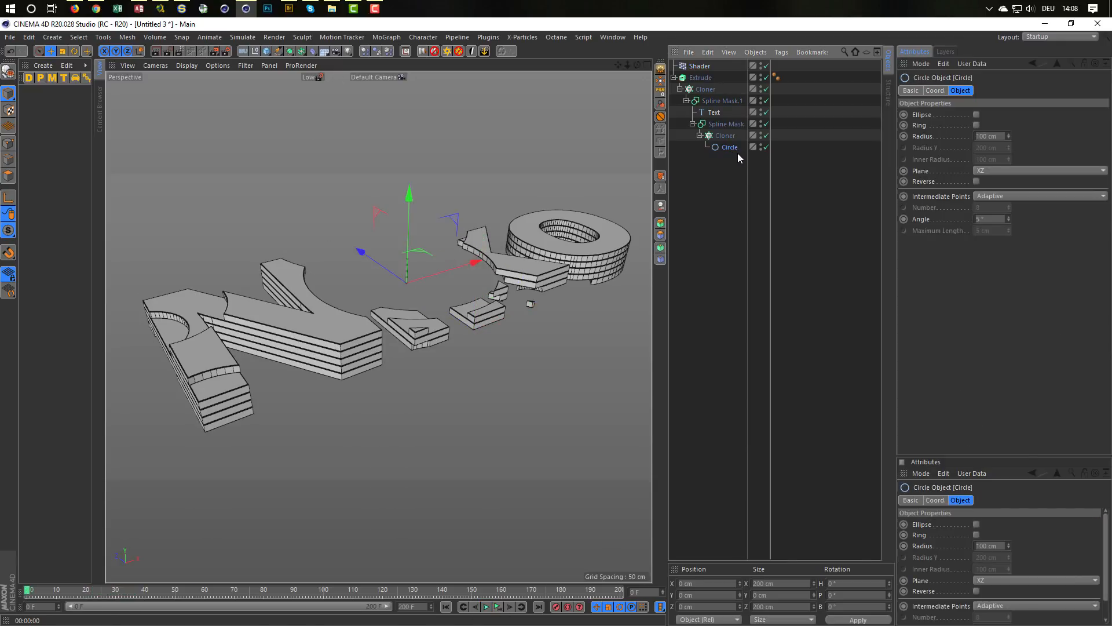
{"action": "left_click_drag", "start_coordinate": [724, 147], "coordinate": [700, 238]}
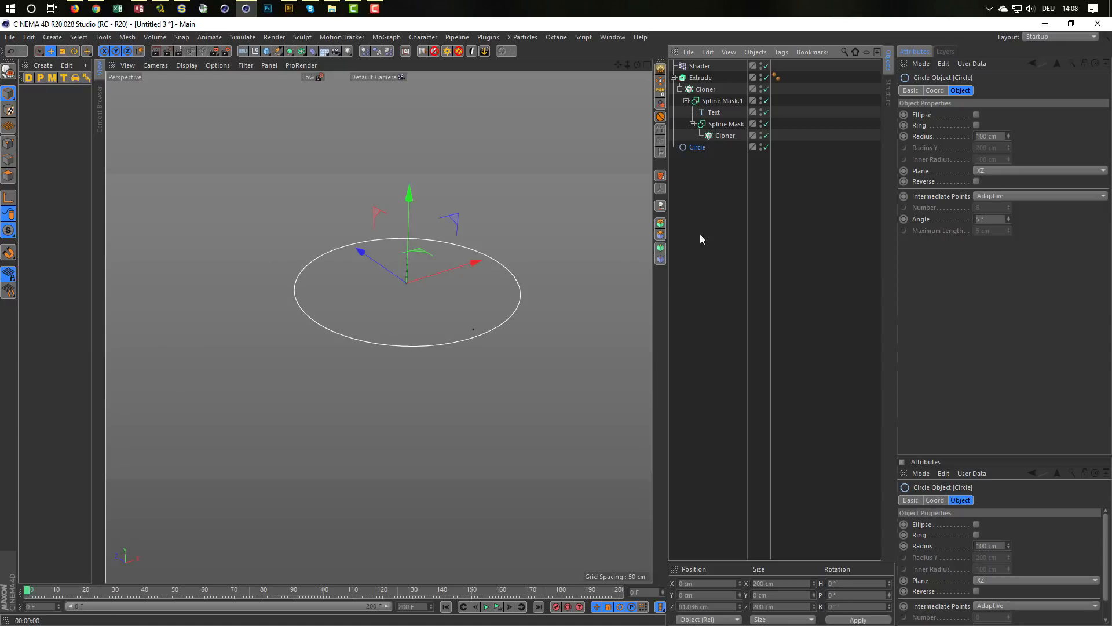
{"action": "double_click", "coordinate": [697, 149]}
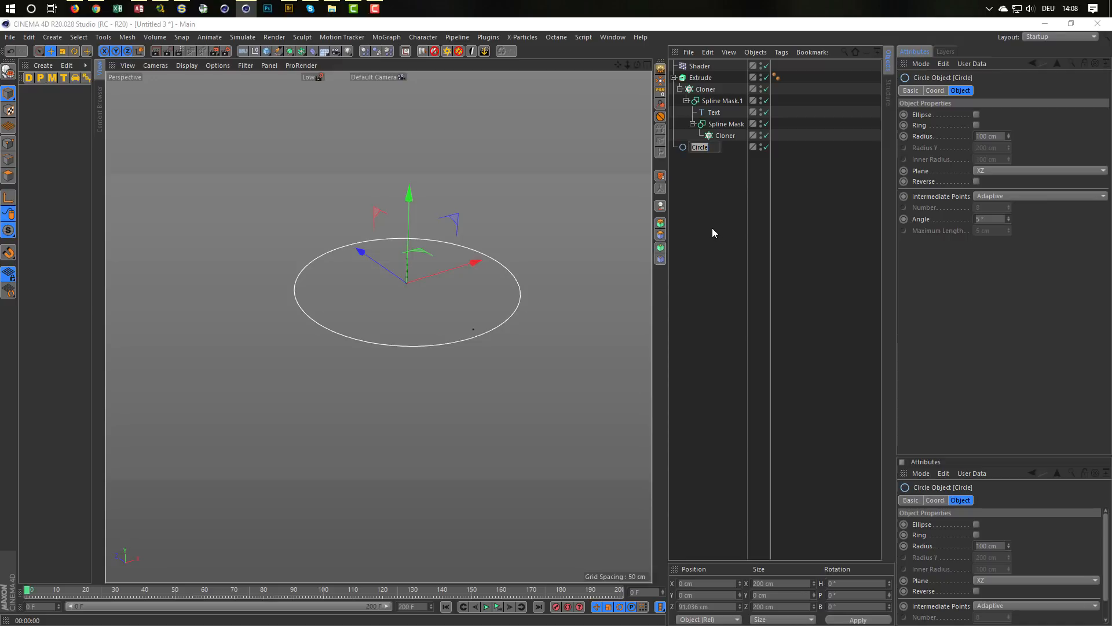
{"action": "left_click", "coordinate": [683, 147]}
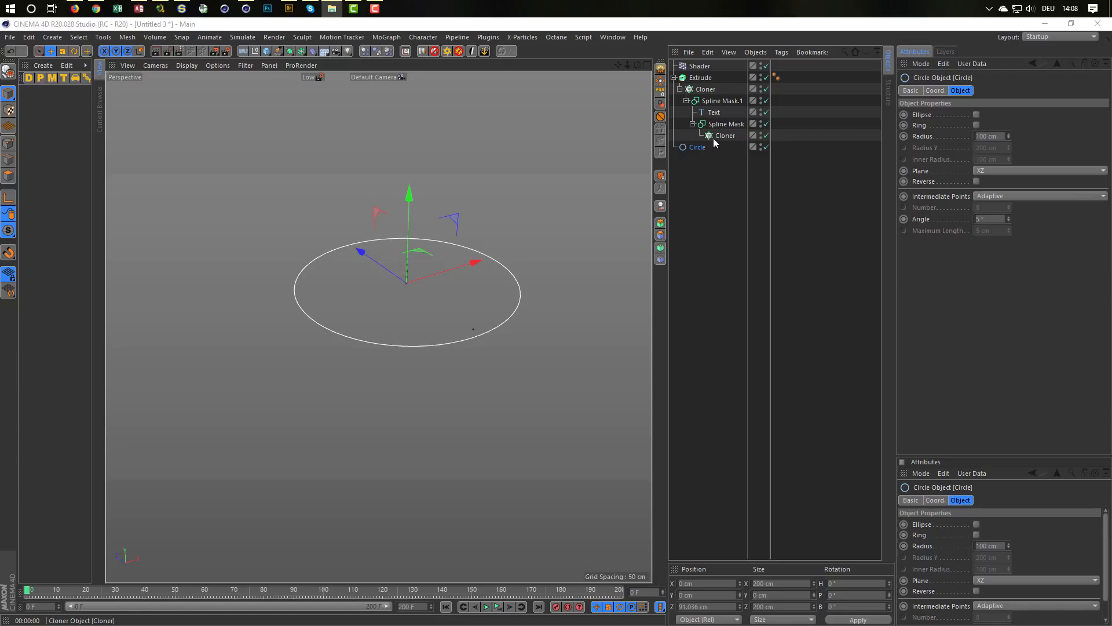
{"action": "left_click", "coordinate": [704, 146]}
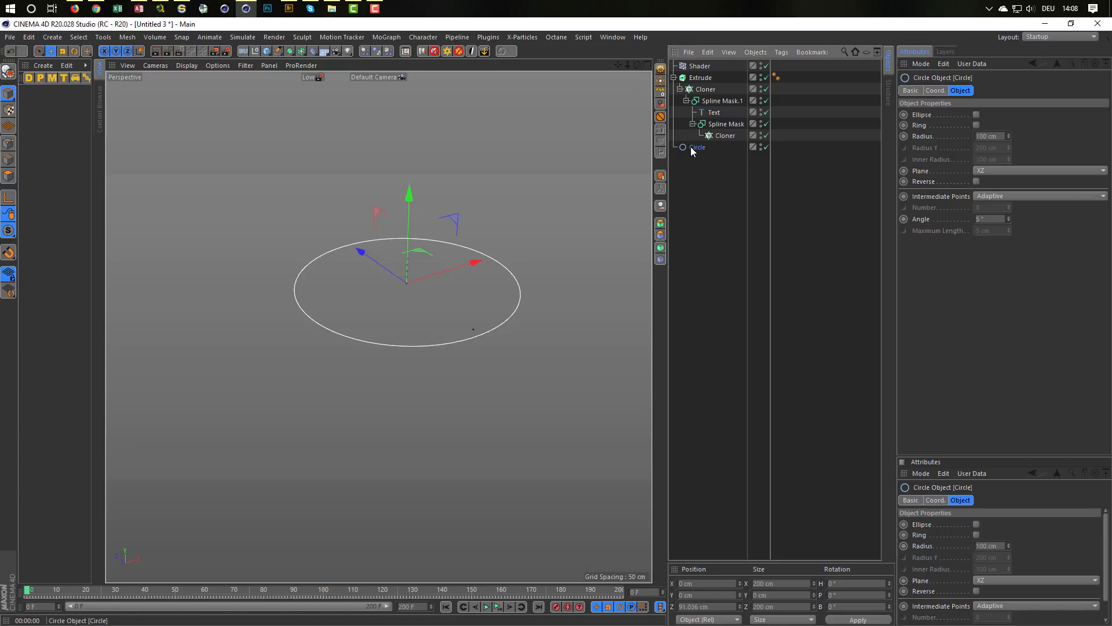
{"action": "right_click", "coordinate": [691, 148]}
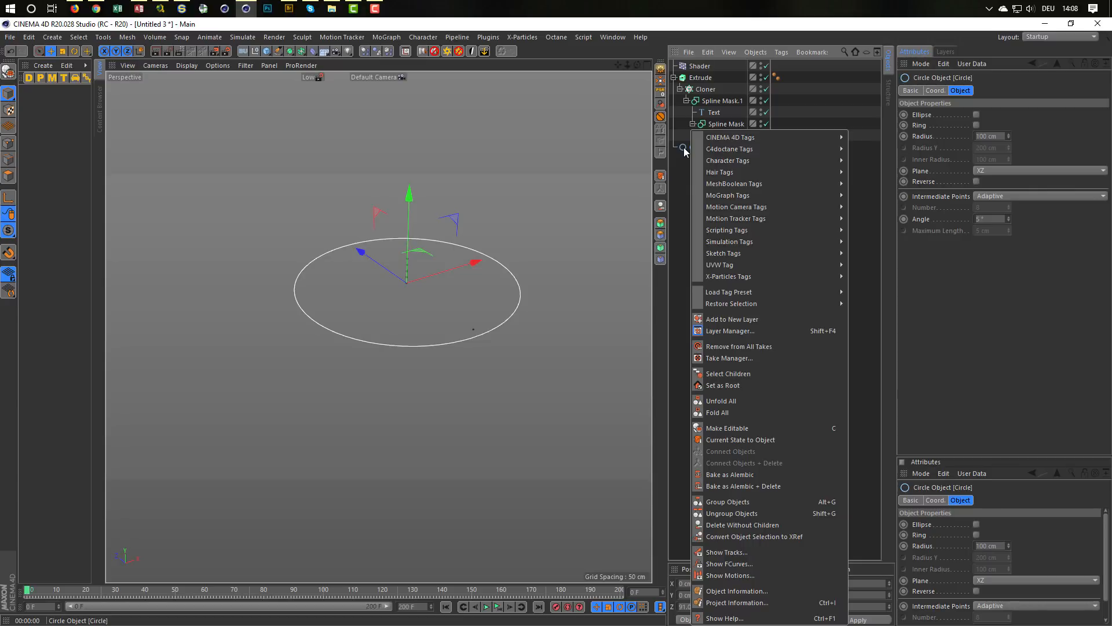
{"action": "left_click", "coordinate": [685, 149]}
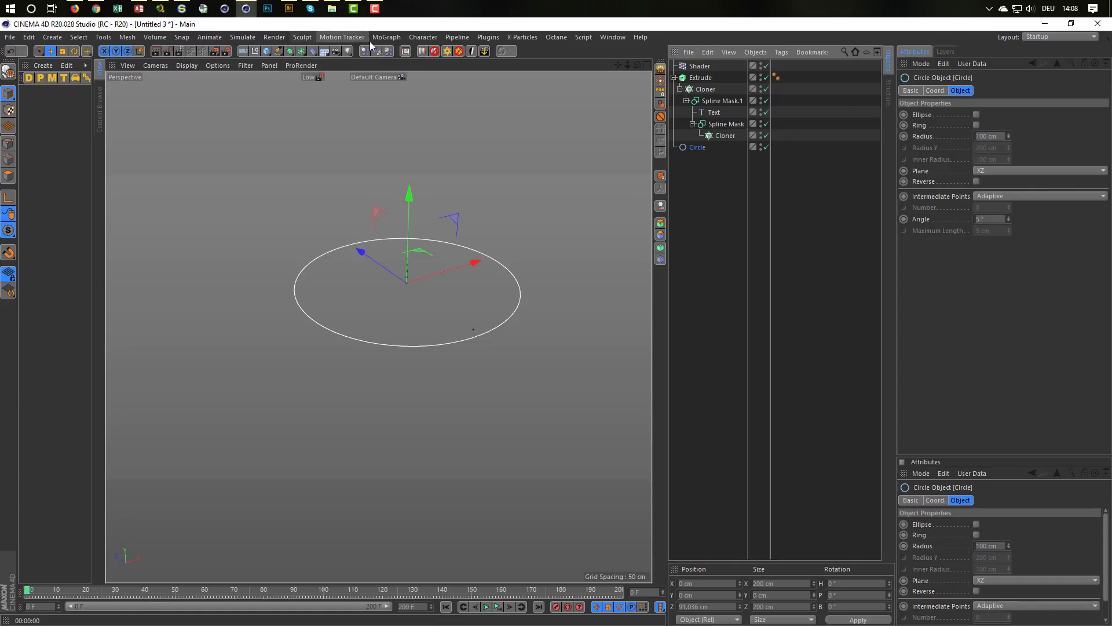
Step: Create an Instance of the Circle and place it as a child of the inner Cloner
{"action": "left_click", "coordinate": [301, 52]}
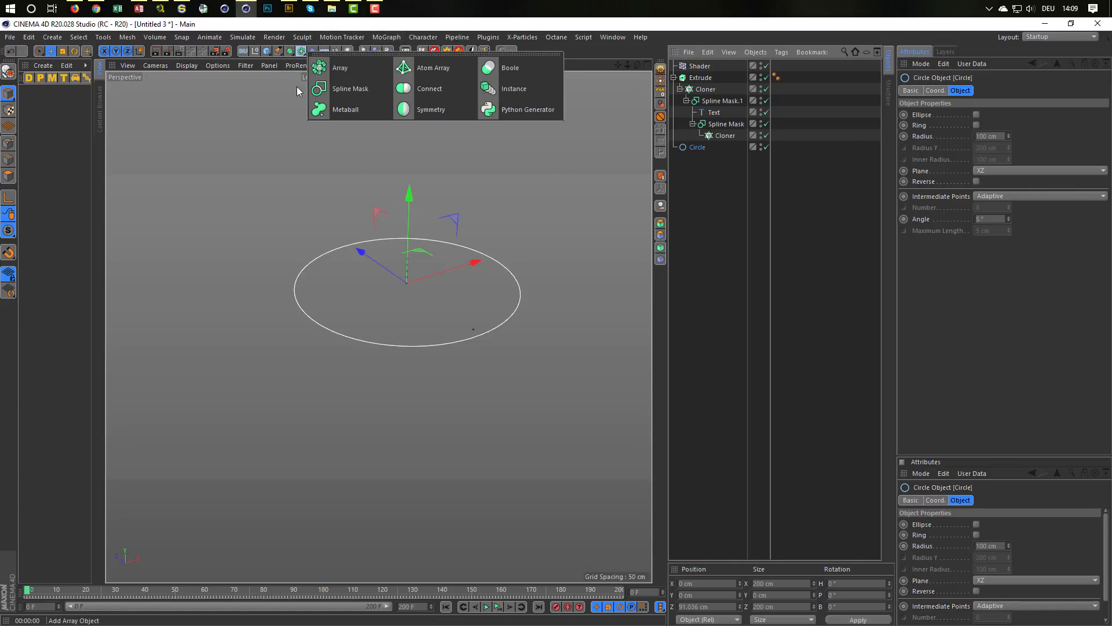
{"action": "left_click", "coordinate": [507, 89]}
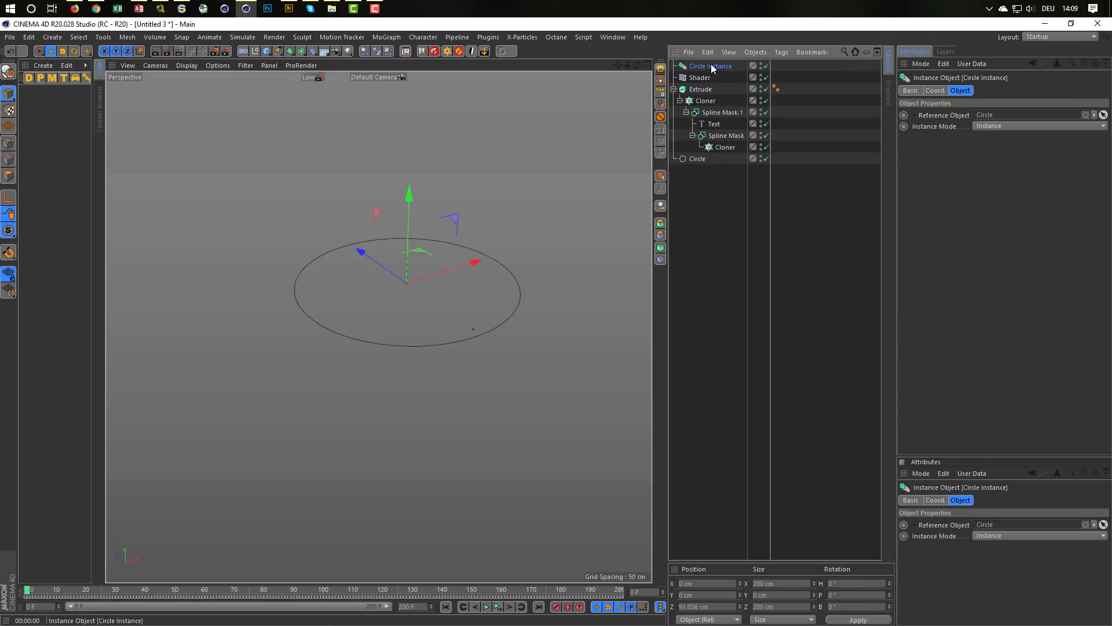
{"action": "left_click_drag", "start_coordinate": [727, 146], "coordinate": [728, 148]}
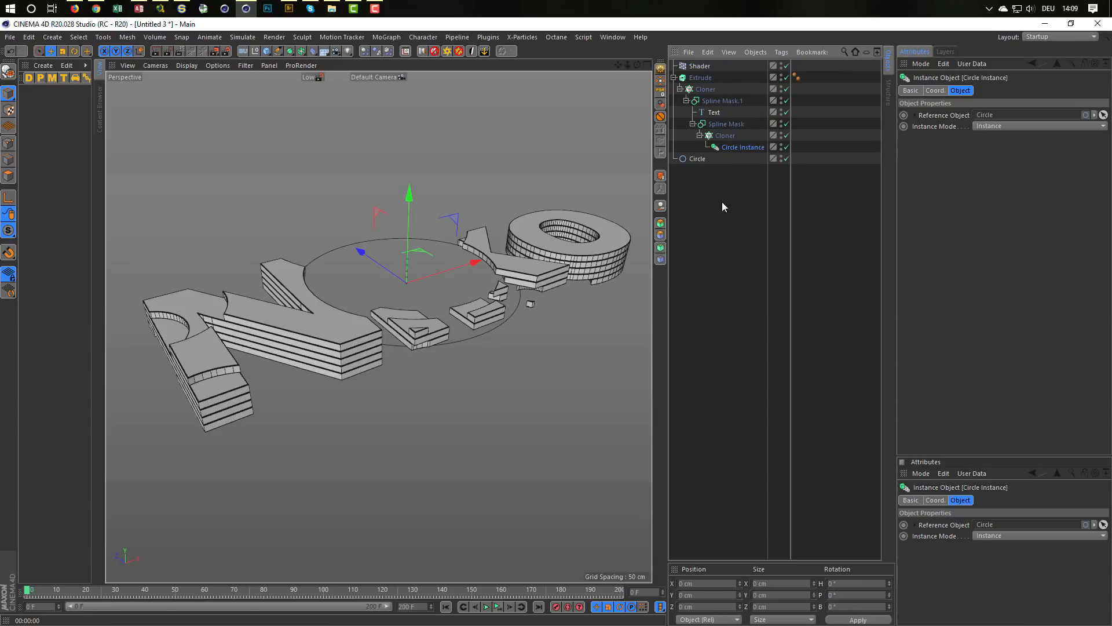
Step: Inspect the Circle and its instance, then play the animation to check the instance-driven cuts in the text
{"action": "left_click", "coordinate": [691, 160]}
{"action": "left_click", "coordinate": [746, 147]}
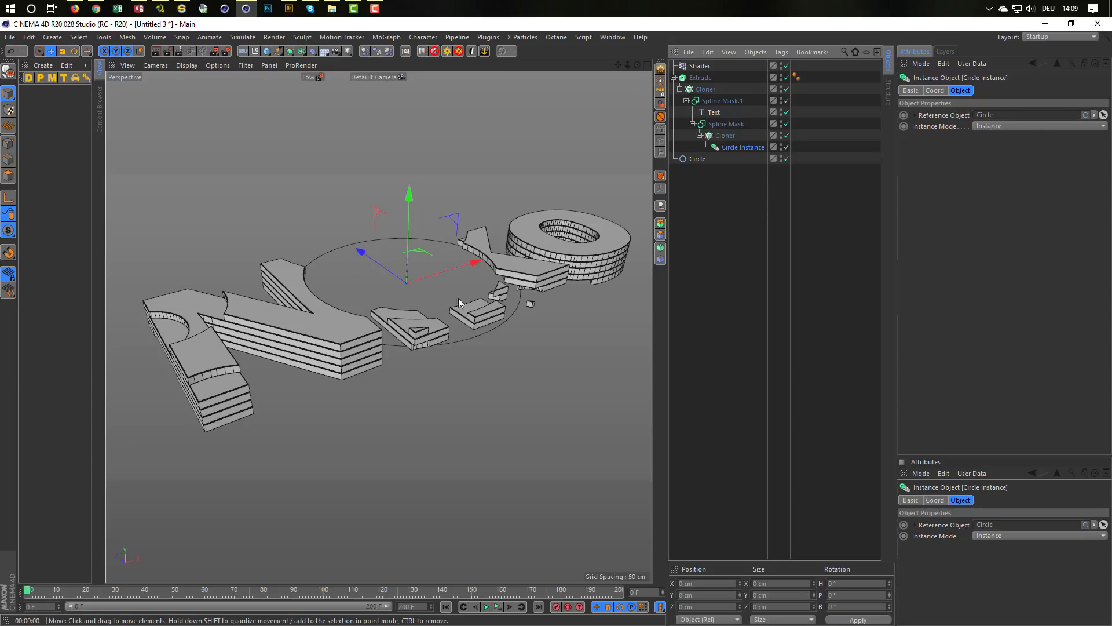
{"action": "left_click", "coordinate": [701, 160]}
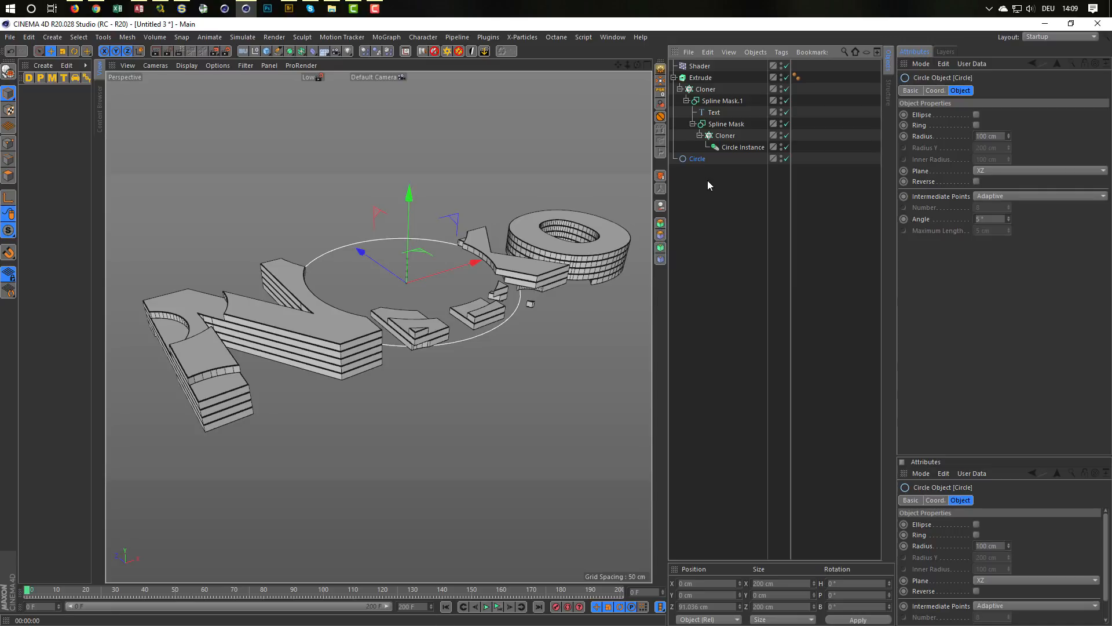
{"action": "left_click", "coordinate": [500, 606]}
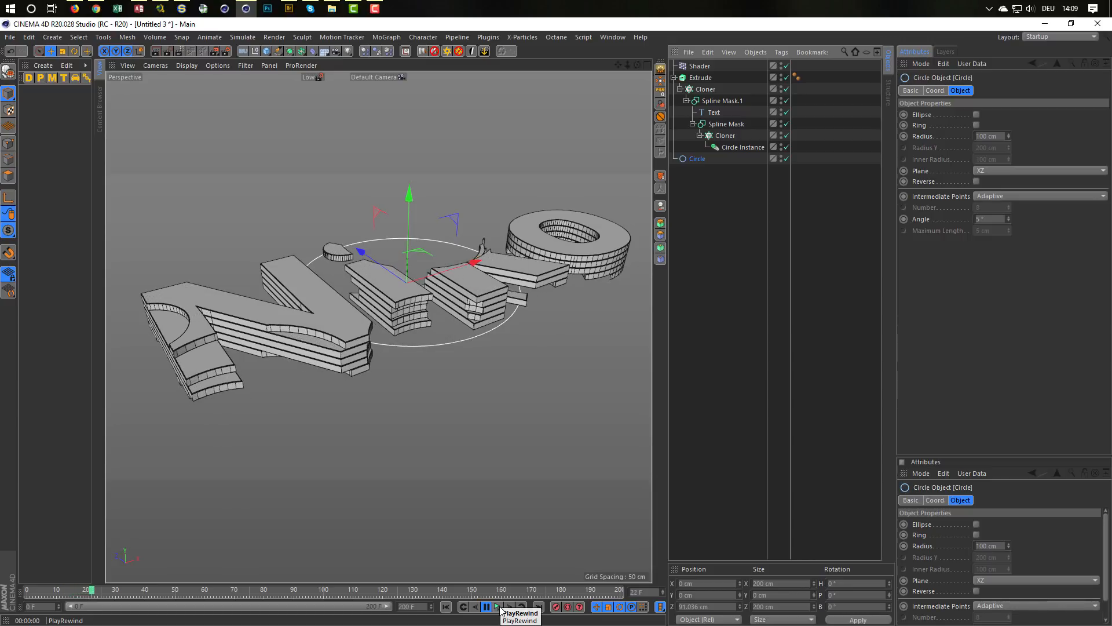
{"action": "left_click", "coordinate": [500, 607]}
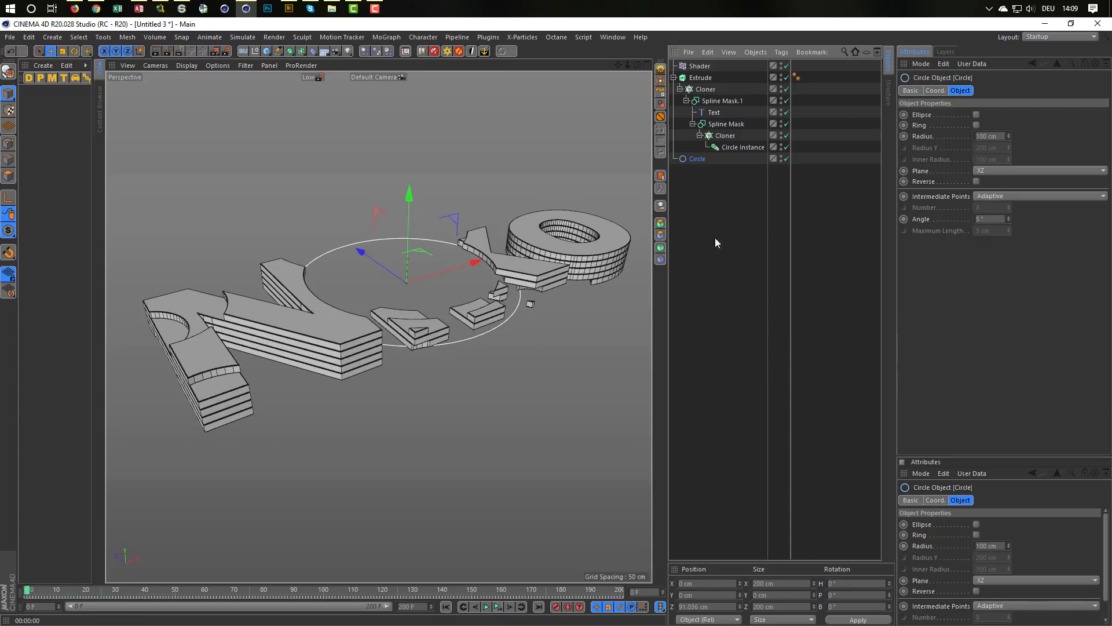
Step: Create an n-Side spline with 6 sides, lay it in the XZ plane, and set its radius to 100 cm
{"action": "left_click", "coordinate": [270, 49]}
{"action": "left_click", "coordinate": [278, 52]}
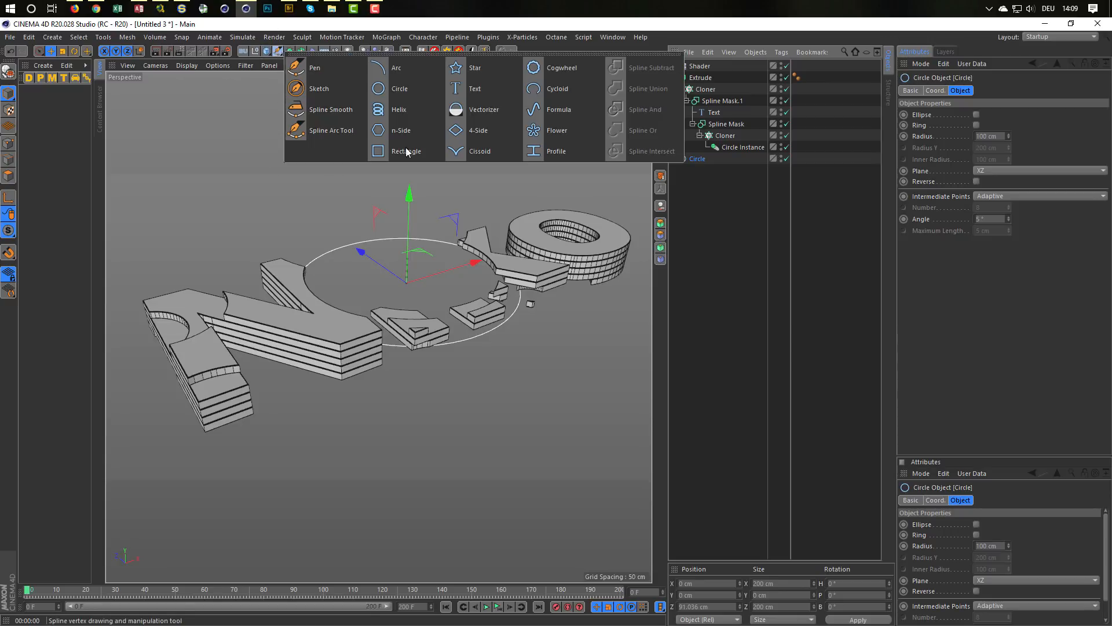
{"action": "left_click", "coordinate": [419, 131]}
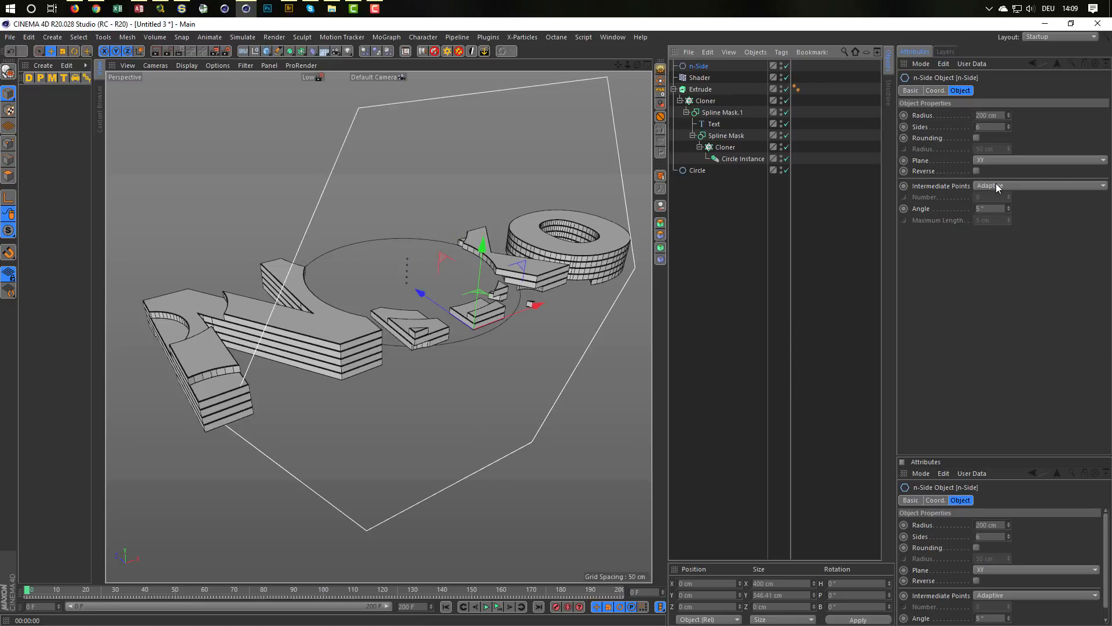
{"action": "left_click", "coordinate": [1000, 162]}
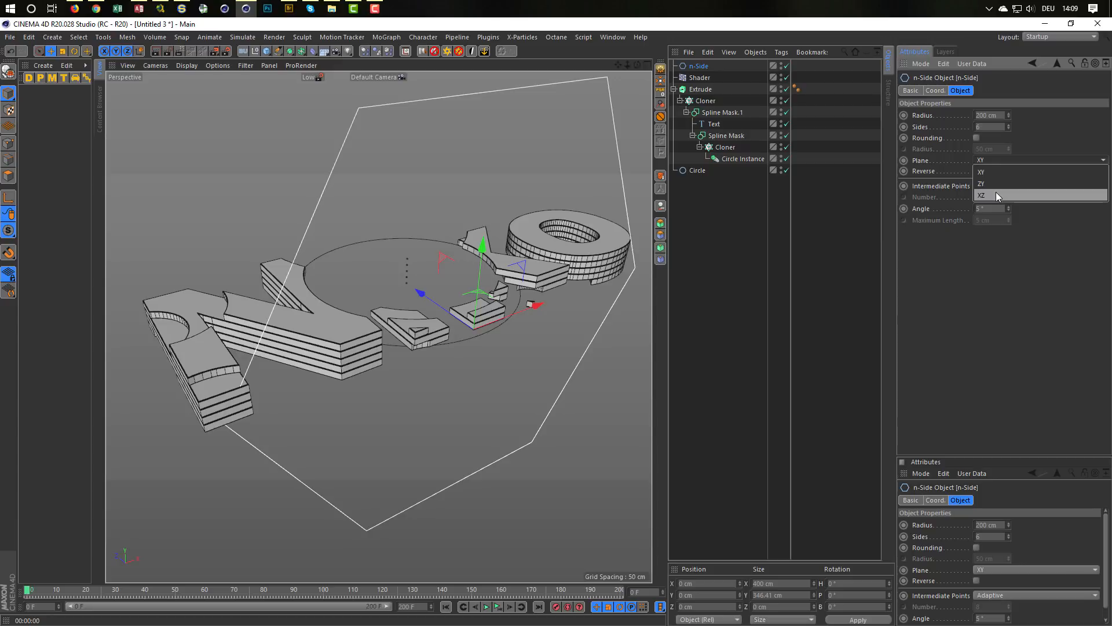
{"action": "left_click", "coordinate": [996, 192]}
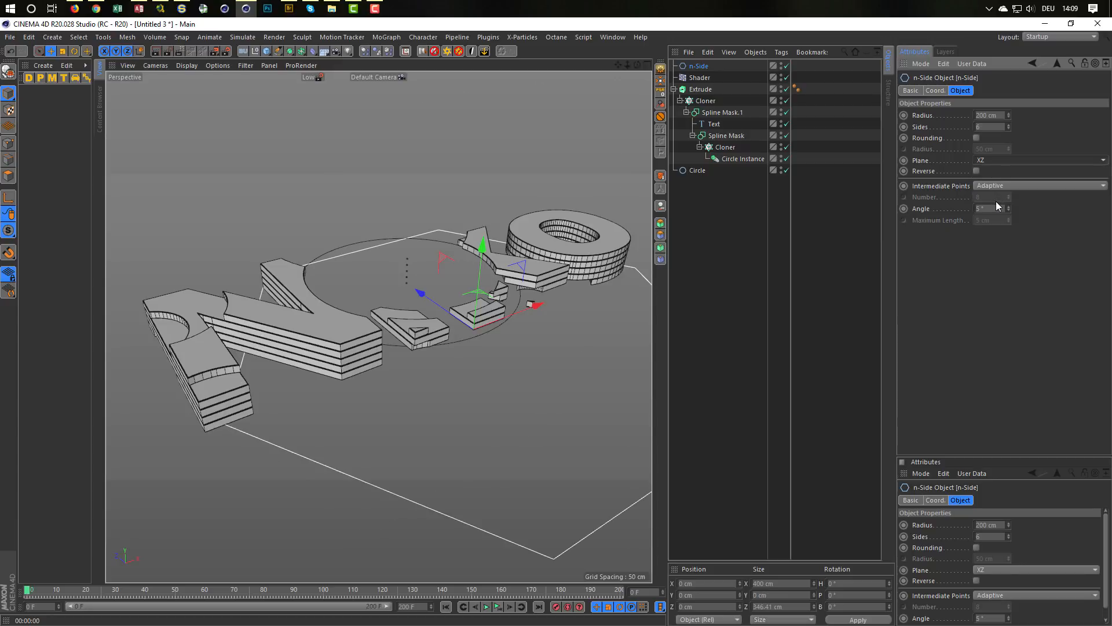
{"action": "double_click", "coordinate": [995, 114]}
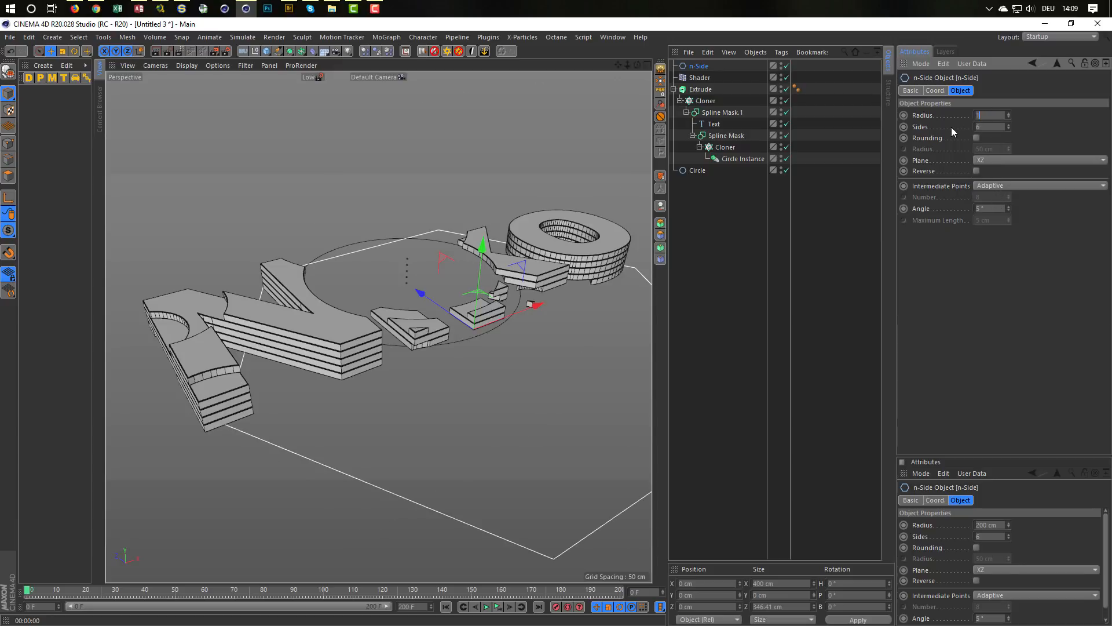
Step: Set the n-Side as the Circle Instance's reference object and move the n-Side below the Circle in the object hierarchy
{"action": "left_click", "coordinate": [725, 159]}
{"action": "left_click_drag", "start_coordinate": [702, 172], "coordinate": [930, 115]}
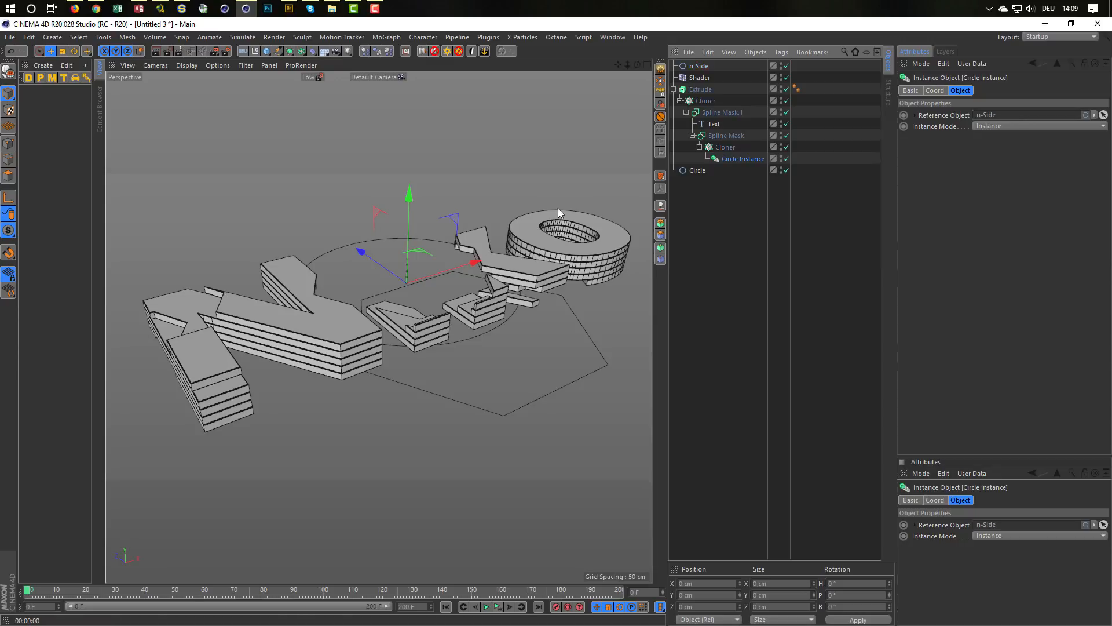
{"action": "left_click_drag", "start_coordinate": [699, 65], "coordinate": [717, 259]}
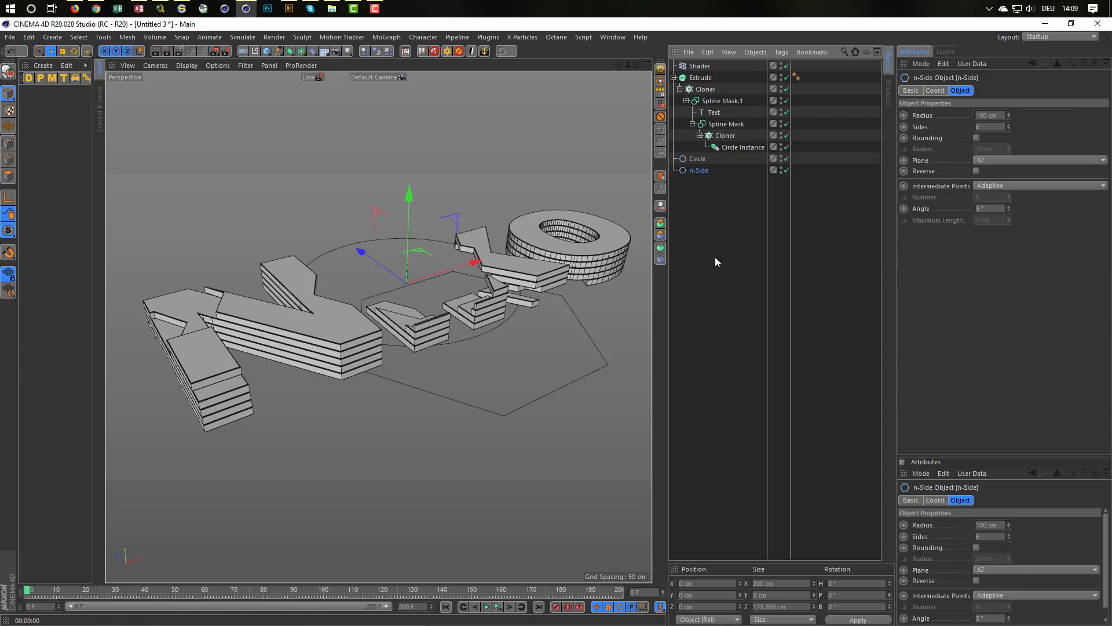
Step: Hide the Circle and n-Side splines in the viewport and renderer, and play the animation to check the hexagonal cuts
{"action": "left_click", "coordinate": [781, 167]}
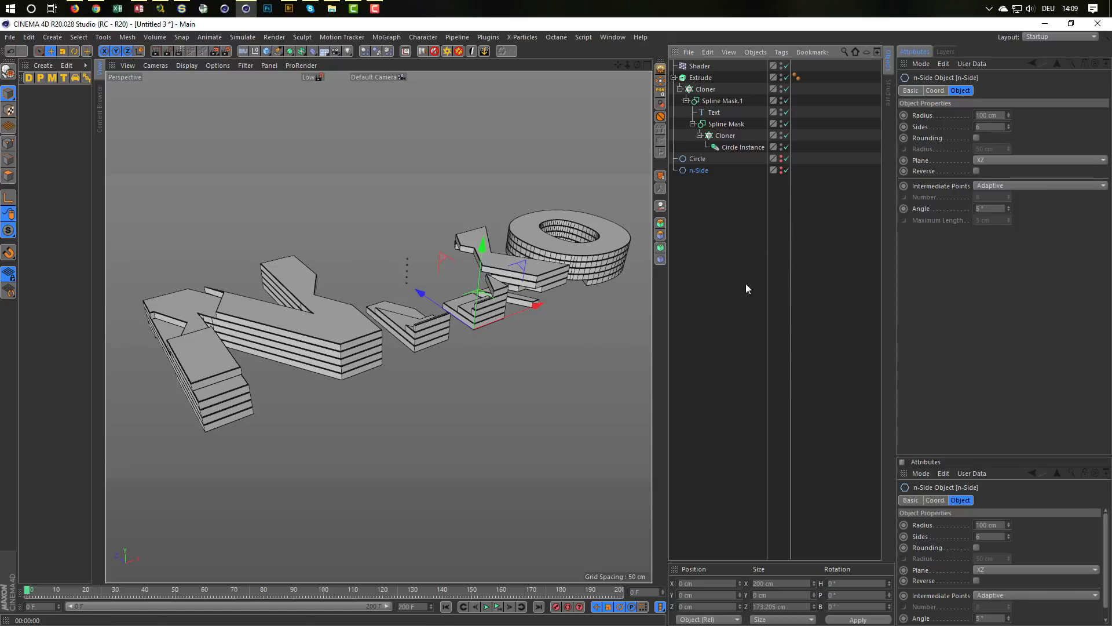
{"action": "left_click", "coordinate": [501, 607]}
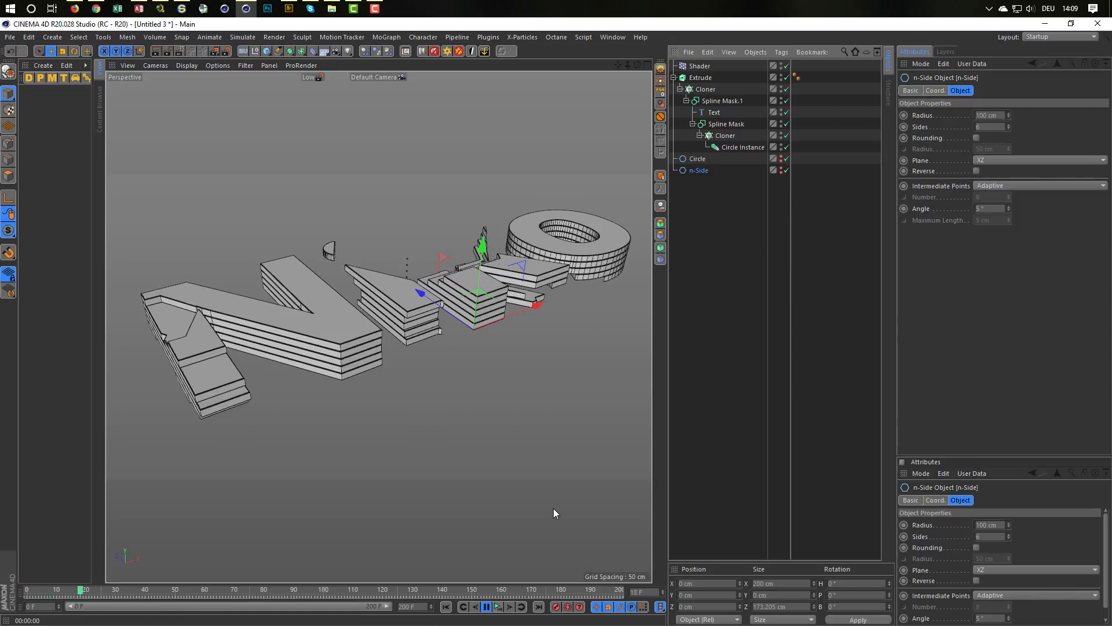
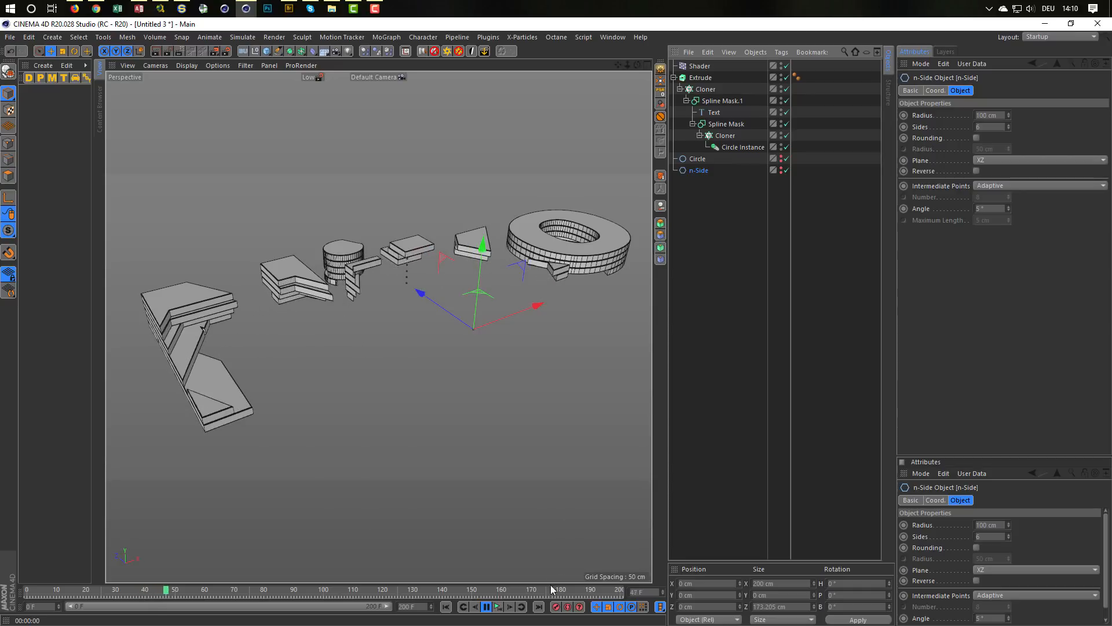
Step: Rewind the animation, create a Flower spline, and lay it in the XZ plane
{"action": "left_click", "coordinate": [446, 607]}
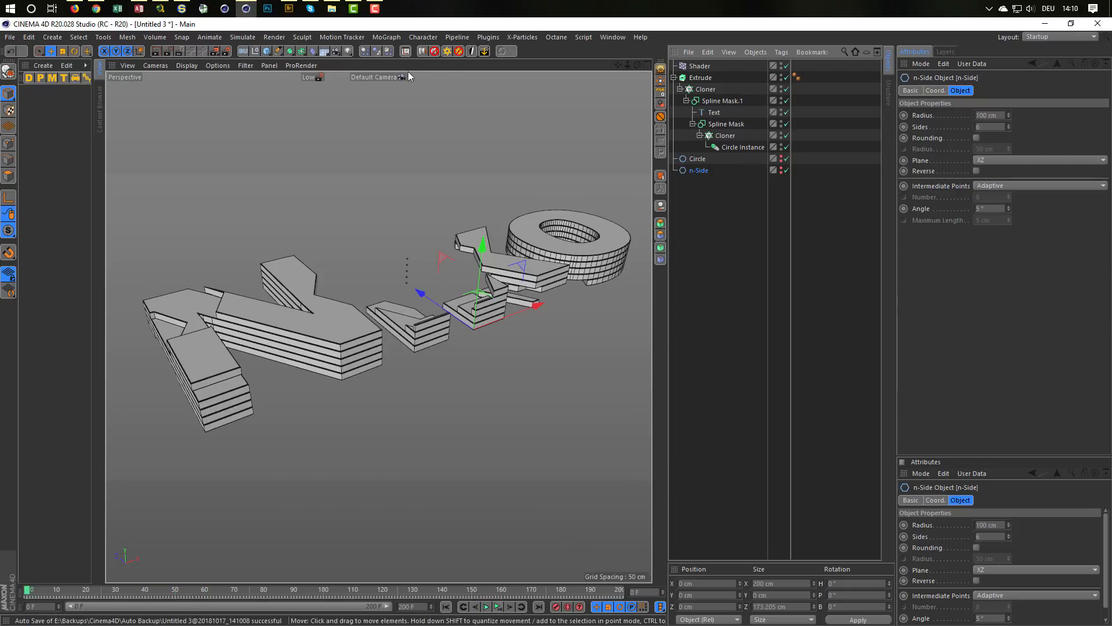
{"action": "left_click", "coordinate": [278, 51]}
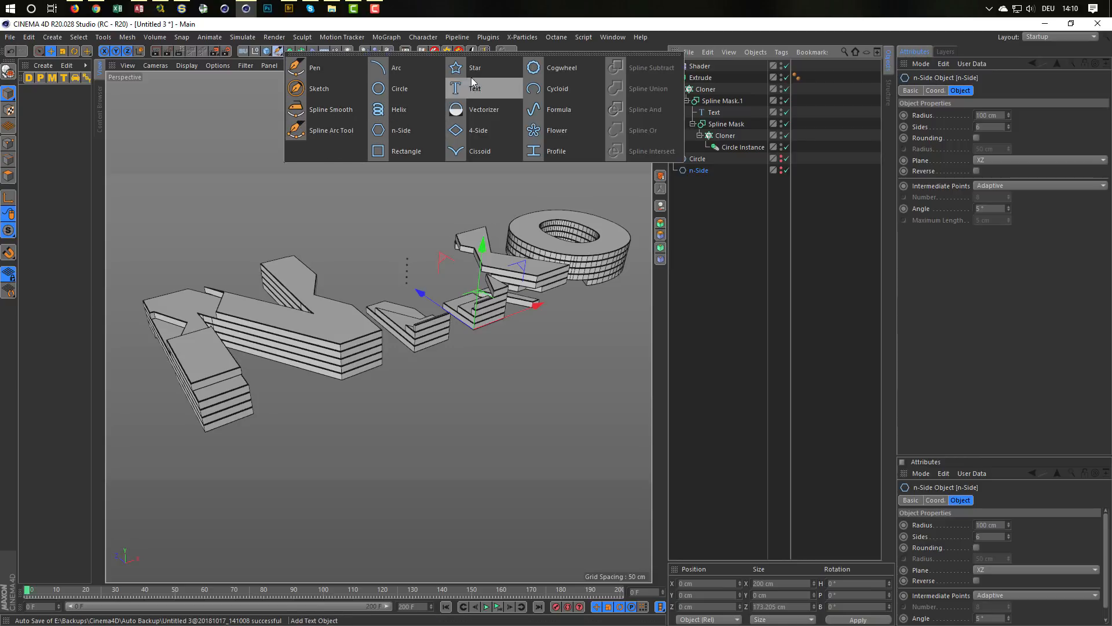
{"action": "left_click", "coordinate": [553, 130]}
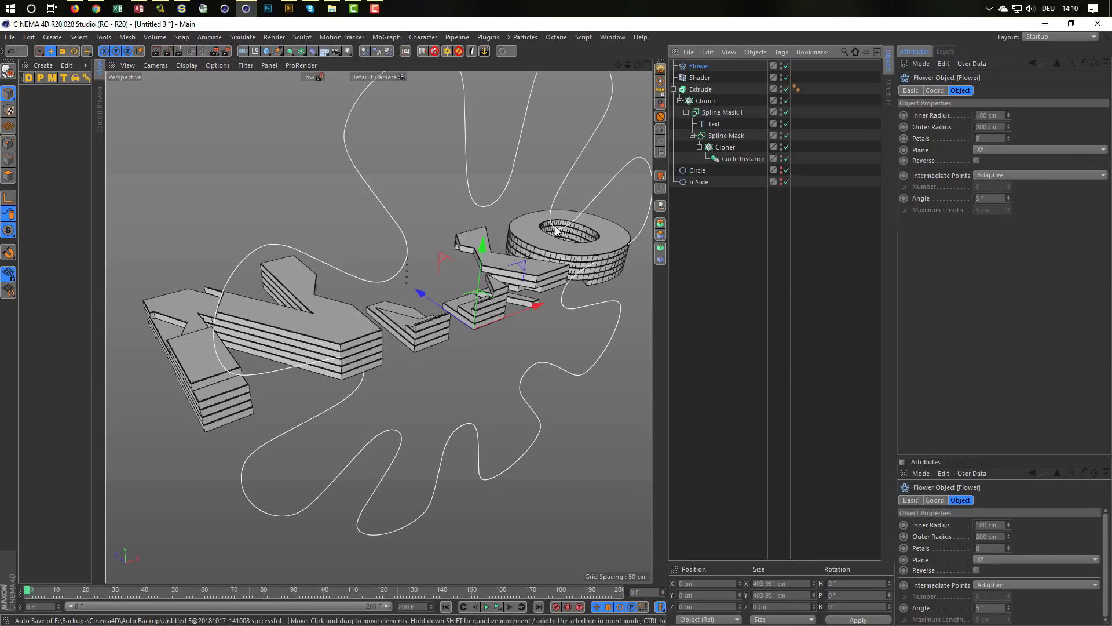
{"action": "left_click", "coordinate": [995, 149]}
{"action": "left_click", "coordinate": [990, 183]}
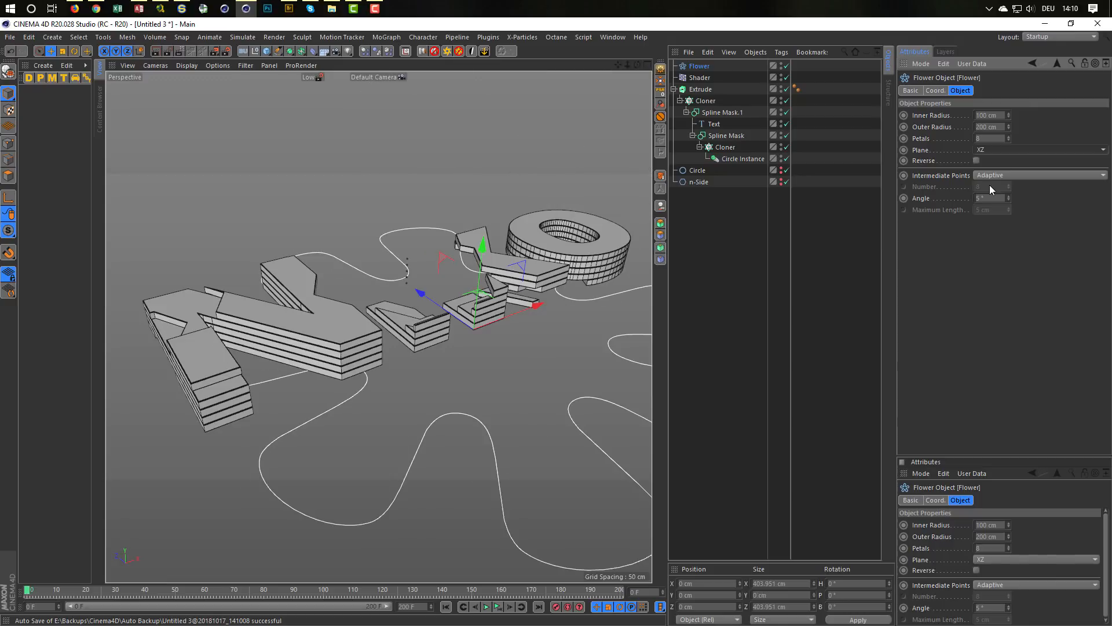
{"action": "left_click", "coordinate": [997, 115]}
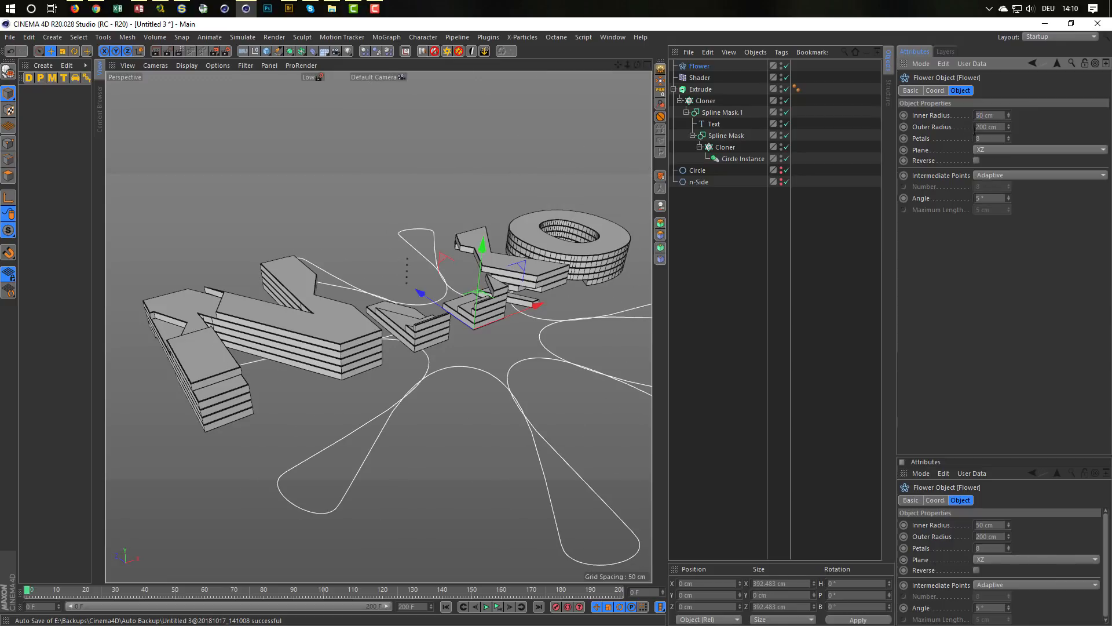
{"action": "key", "text": "ctrl+z"}
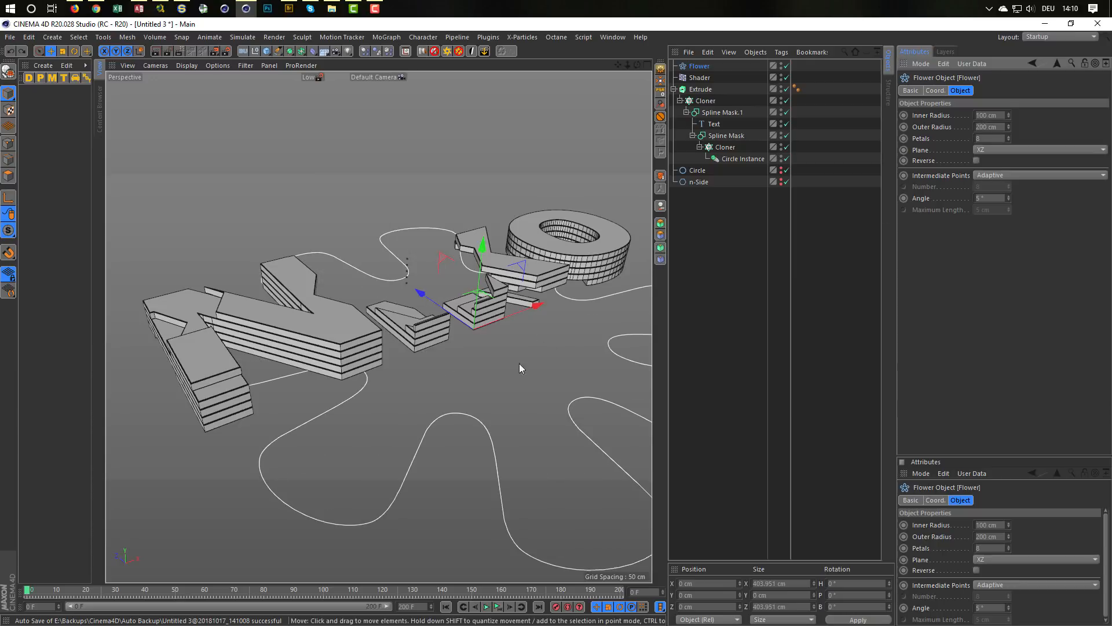
{"action": "key", "text": "z"}
{"action": "left_click_drag", "start_coordinate": [530, 371], "coordinate": [468, 399]}
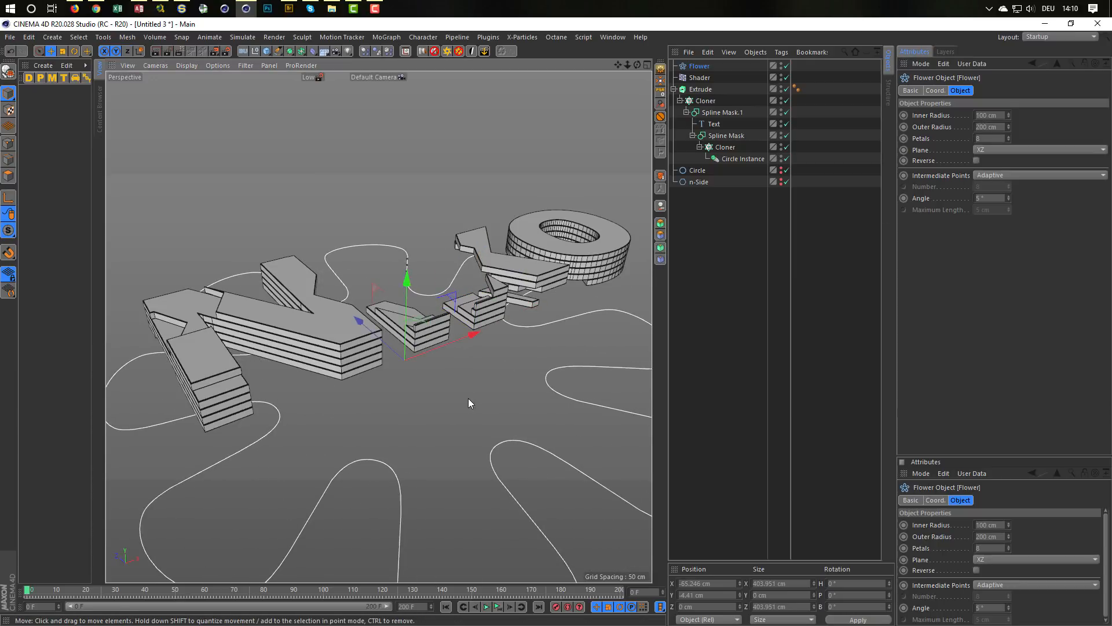
{"action": "key", "text": "ctrl+z"}
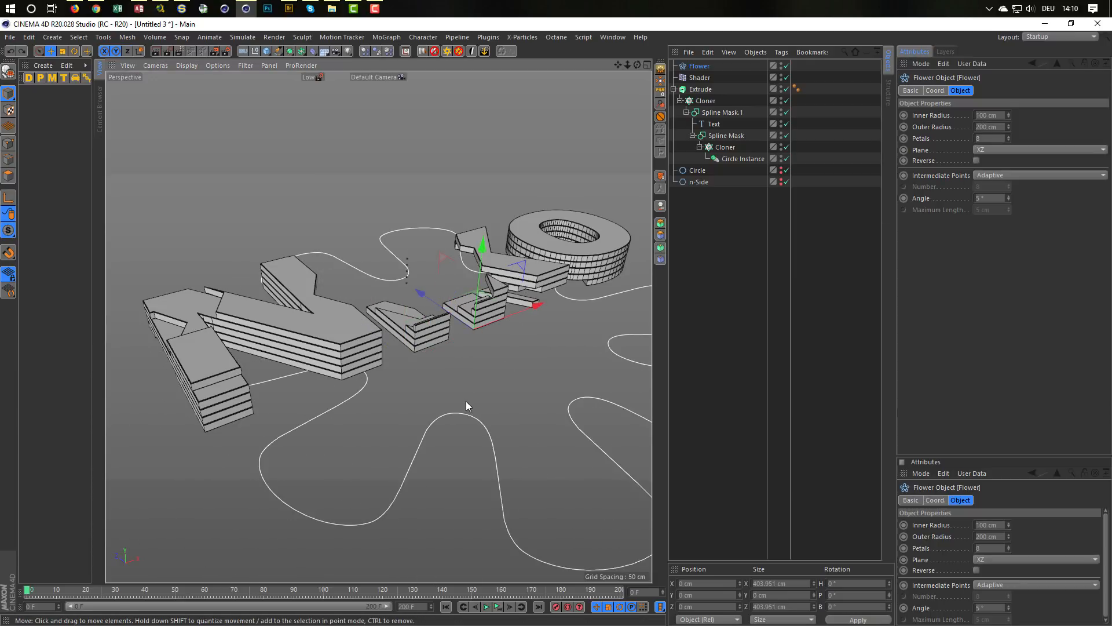
Step: Scale the Flower spline down to an outer radius of about 74 cm and set its petals to 5
{"action": "key", "text": "t"}
{"action": "left_click_drag", "start_coordinate": [501, 396], "coordinate": [189, 446]}
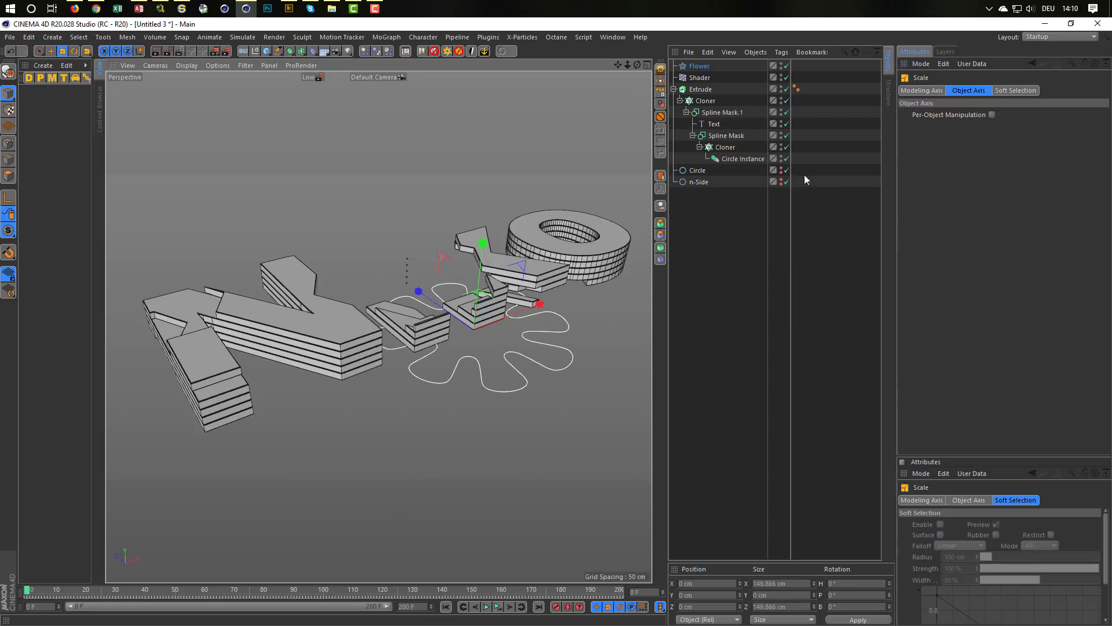
{"action": "left_click", "coordinate": [690, 65]}
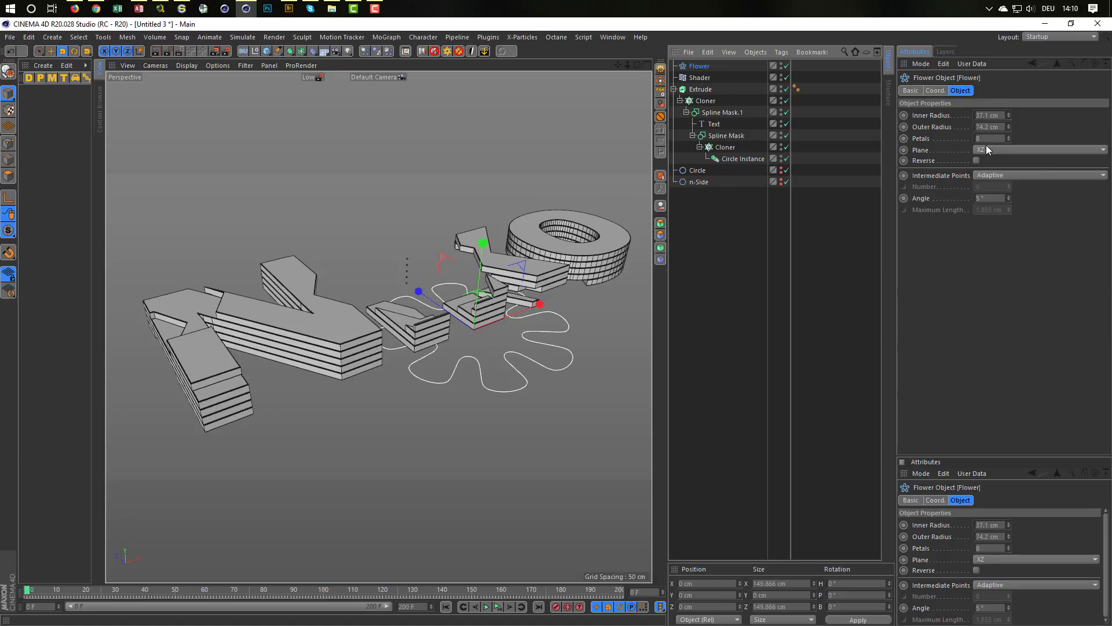
{"action": "left_click", "coordinate": [1009, 141]}
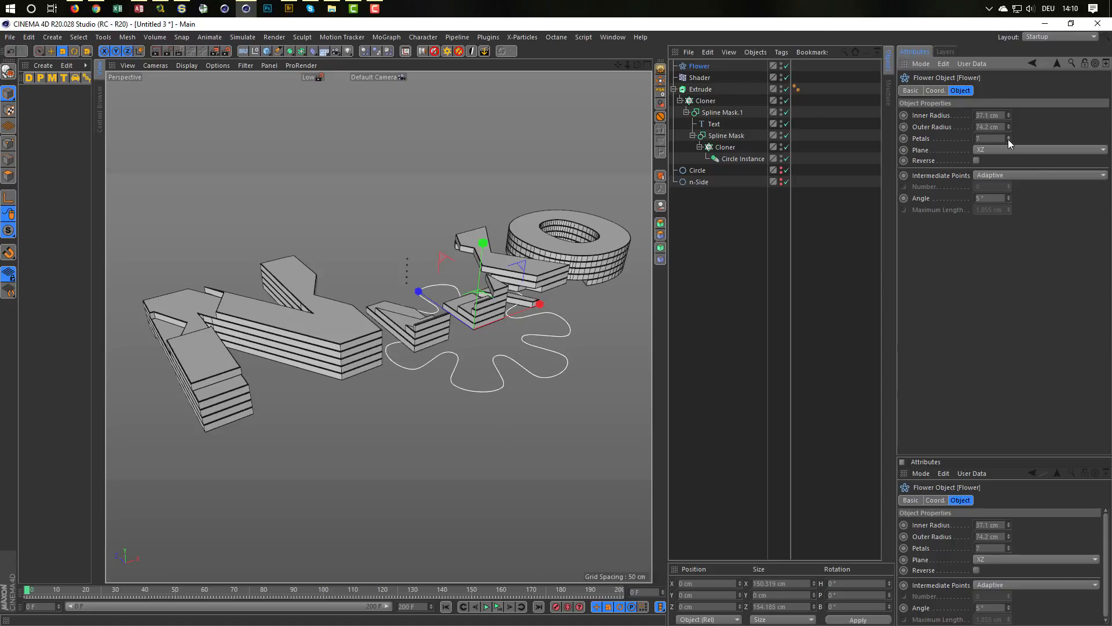
{"action": "left_click", "coordinate": [1009, 141]}
{"action": "left_click", "coordinate": [1008, 140]}
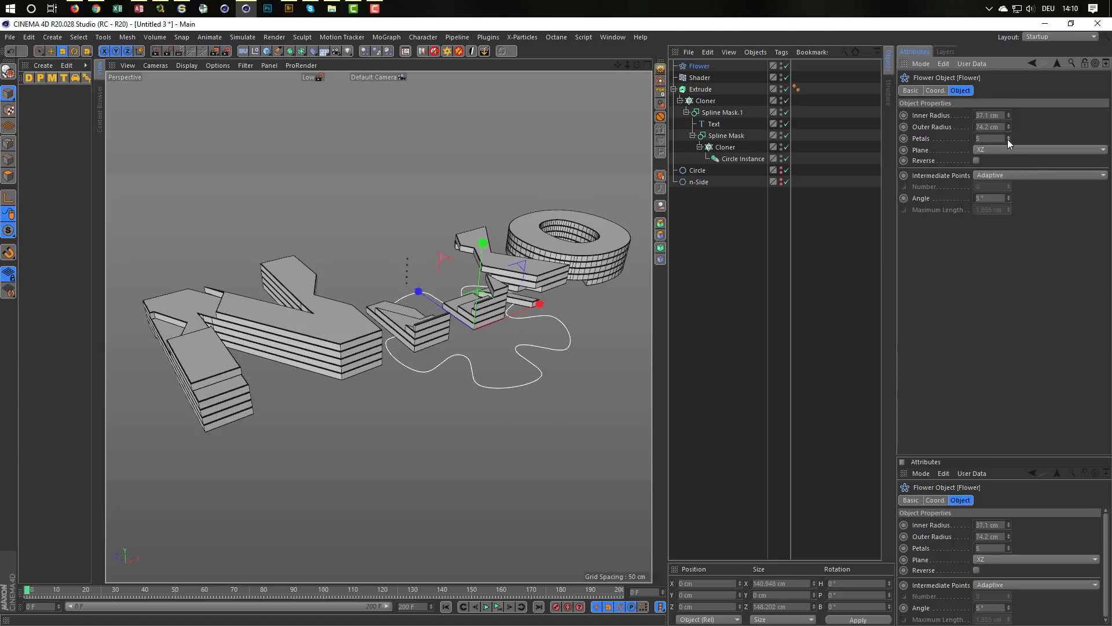
Step: Set the Flower as the Circle Instance's reference object and play the animation to check the flower-shaped cuts
{"action": "left_click", "coordinate": [742, 158]}
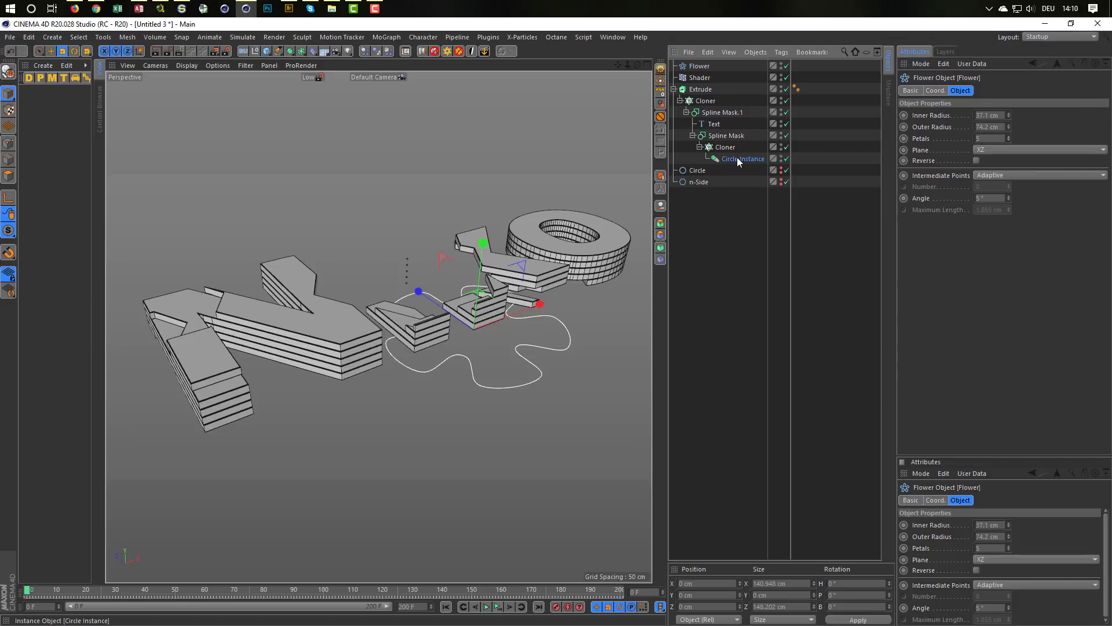
{"action": "left_click_drag", "start_coordinate": [708, 67], "coordinate": [754, 66]}
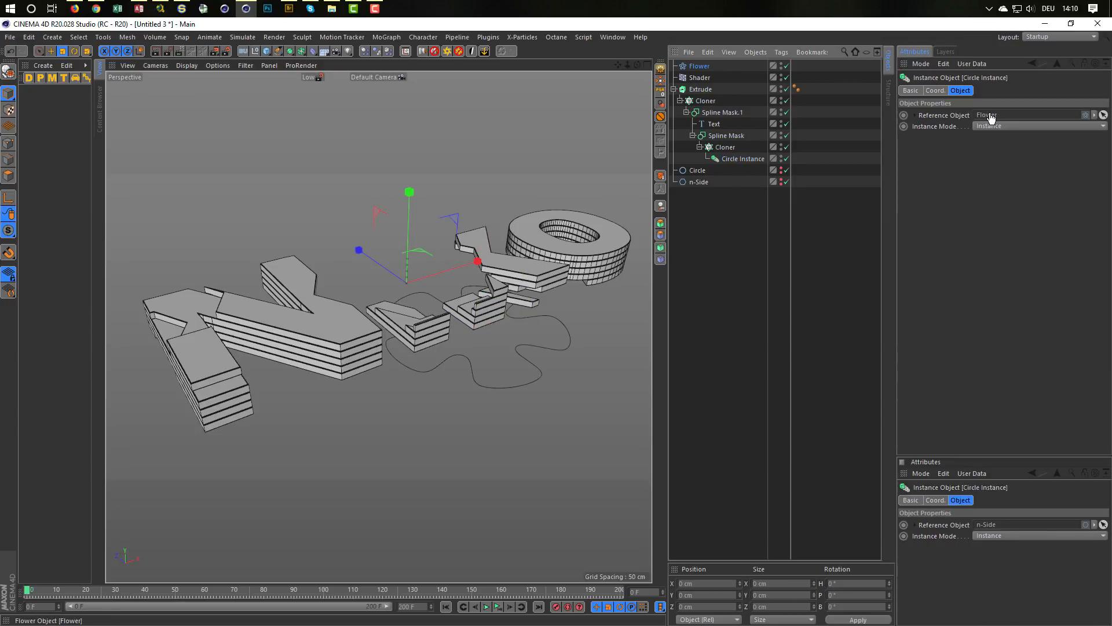
{"action": "left_click_drag", "start_coordinate": [991, 117], "coordinate": [988, 117]}
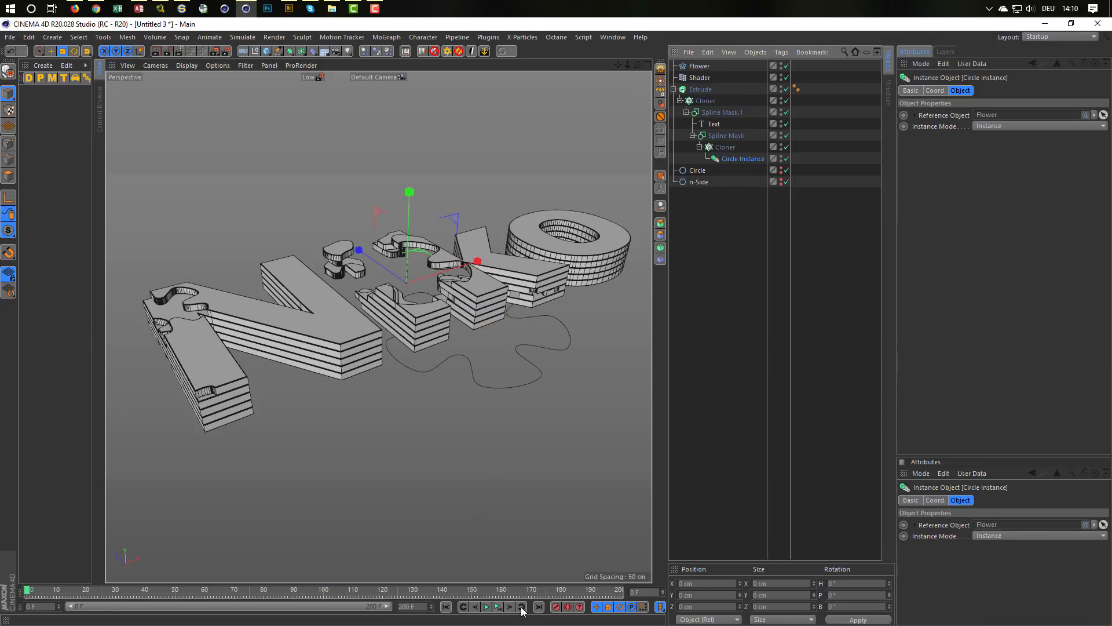
{"action": "left_click", "coordinate": [487, 606]}
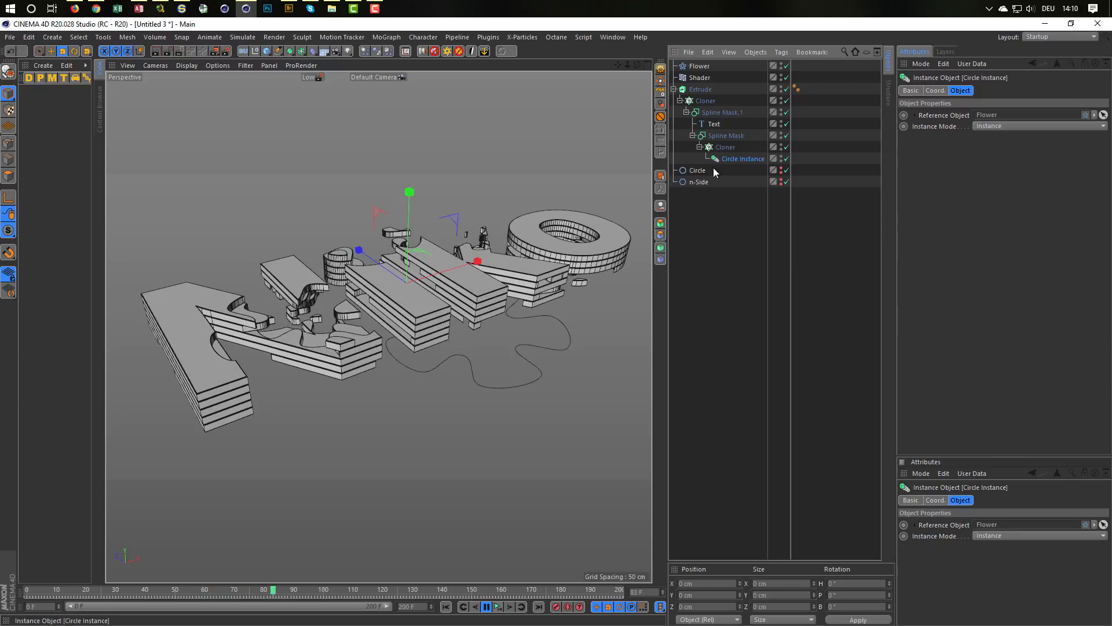
Step: Set the Circle as the Circle Instance's reference object, and store the Flower hidden below the n-Side in the hierarchy
{"action": "left_click_drag", "start_coordinate": [698, 172], "coordinate": [1026, 108]}
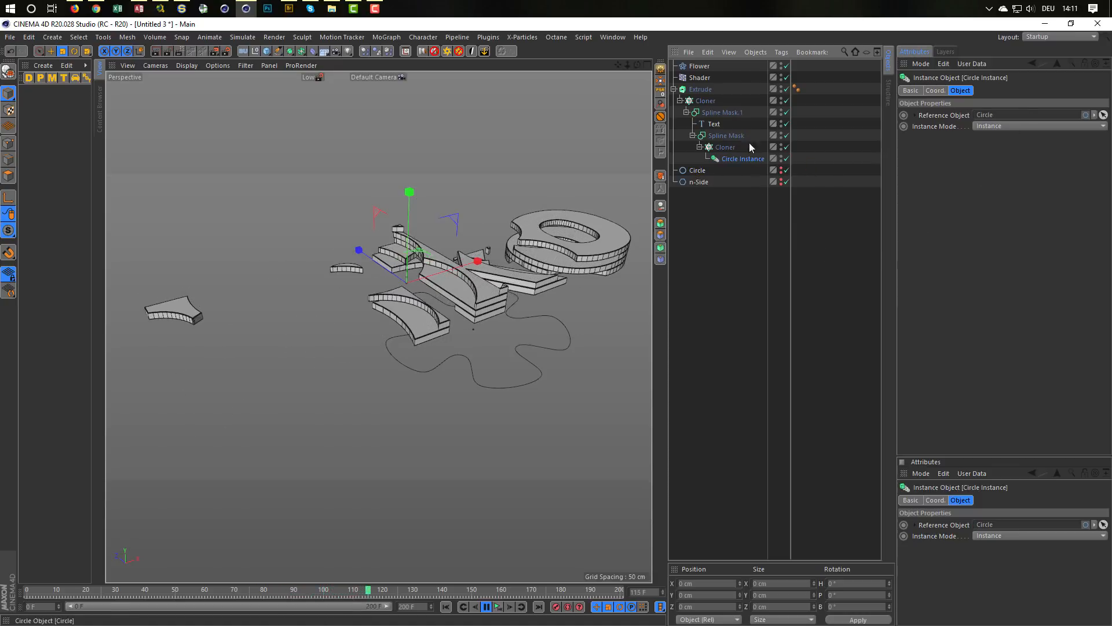
{"action": "left_click_drag", "start_coordinate": [699, 66], "coordinate": [704, 210]}
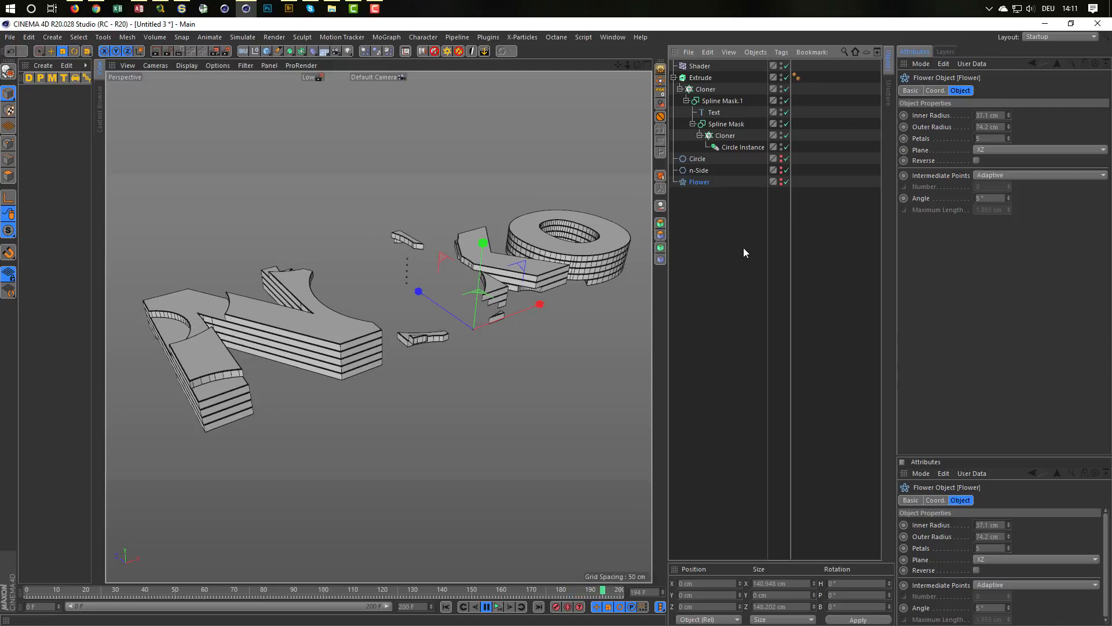
{"action": "left_click", "coordinate": [500, 610]}
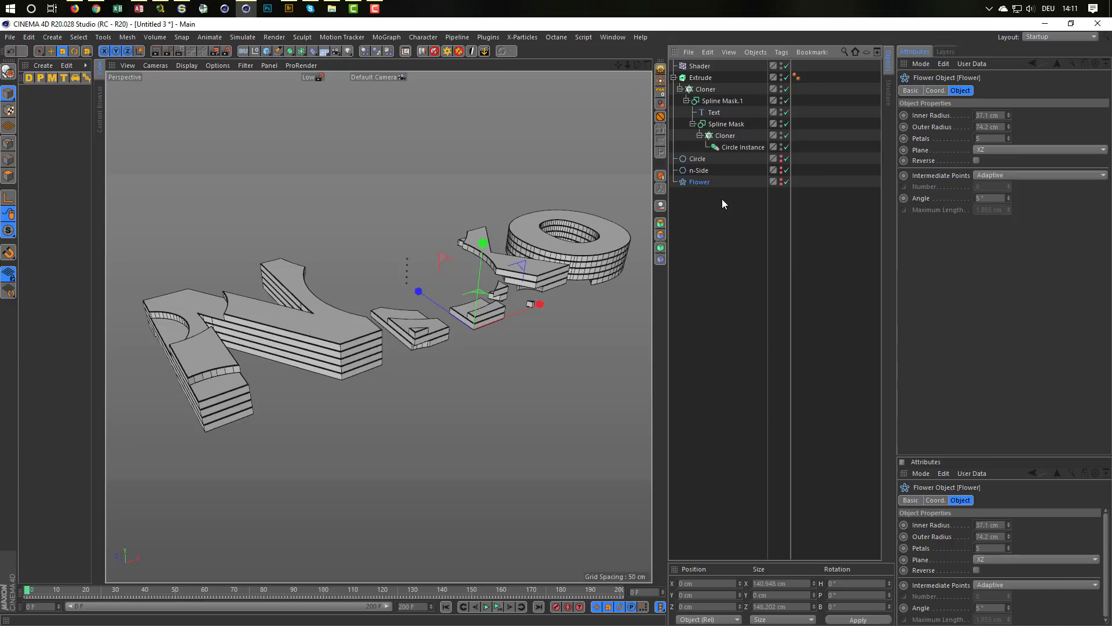
Step: Try FUN as the Text object's wording in the playing animation and restore the original word
{"action": "left_click", "coordinate": [714, 115]}
{"action": "double_click", "coordinate": [963, 139]}
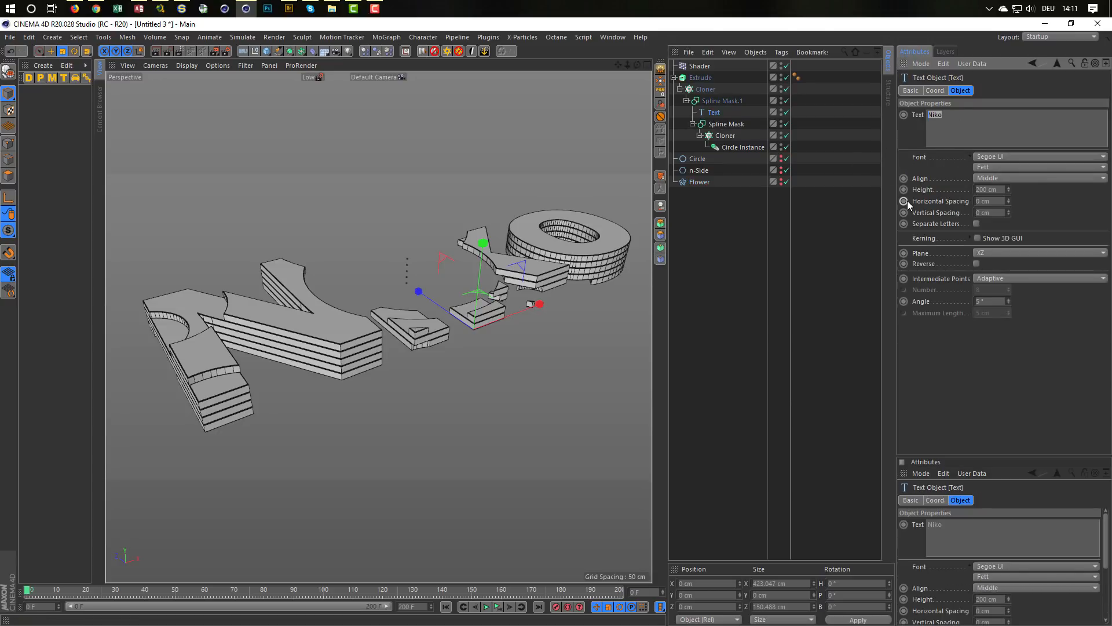
{"action": "type", "text": "FUN"}
{"action": "left_click", "coordinate": [1066, 207]}
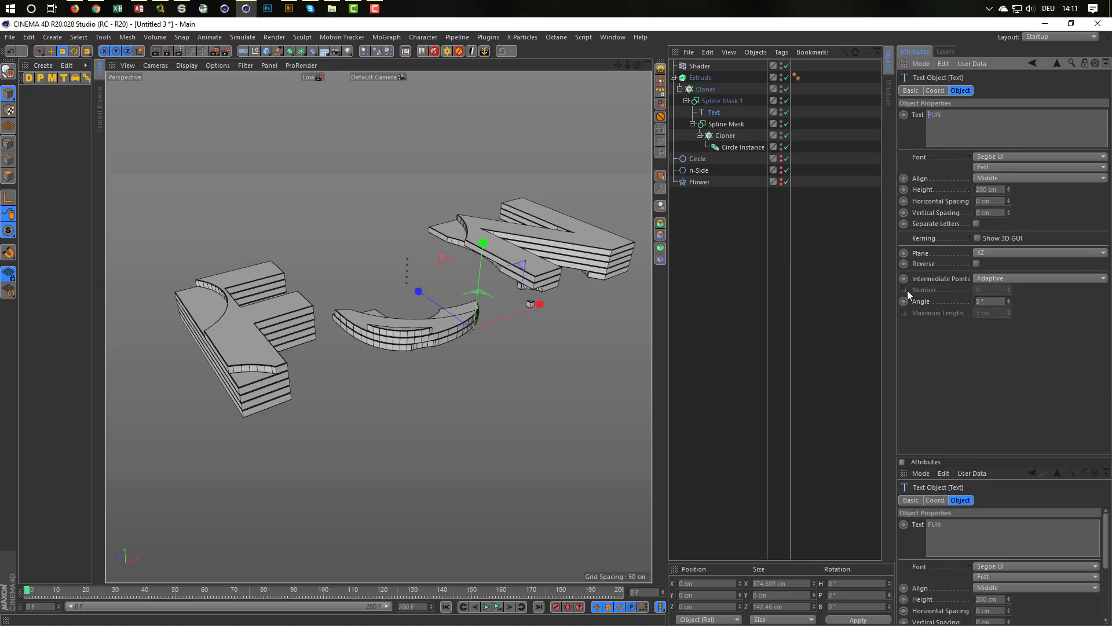
{"action": "left_click", "coordinate": [496, 607]}
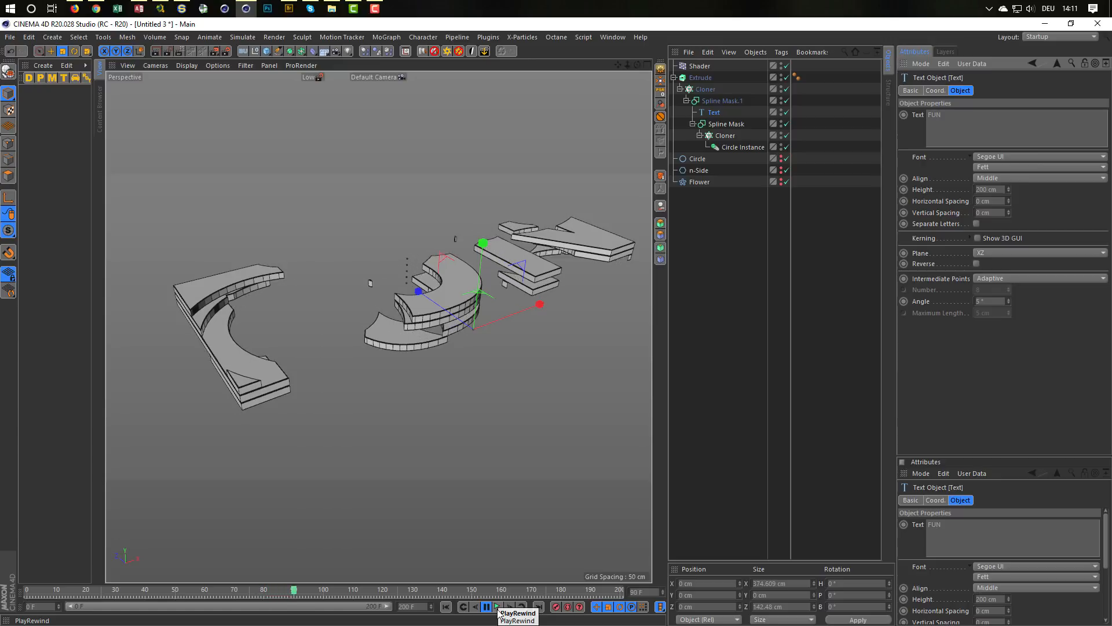
{"action": "left_click", "coordinate": [498, 609]}
{"action": "left_click_drag", "start_coordinate": [961, 125], "coordinate": [865, 158]}
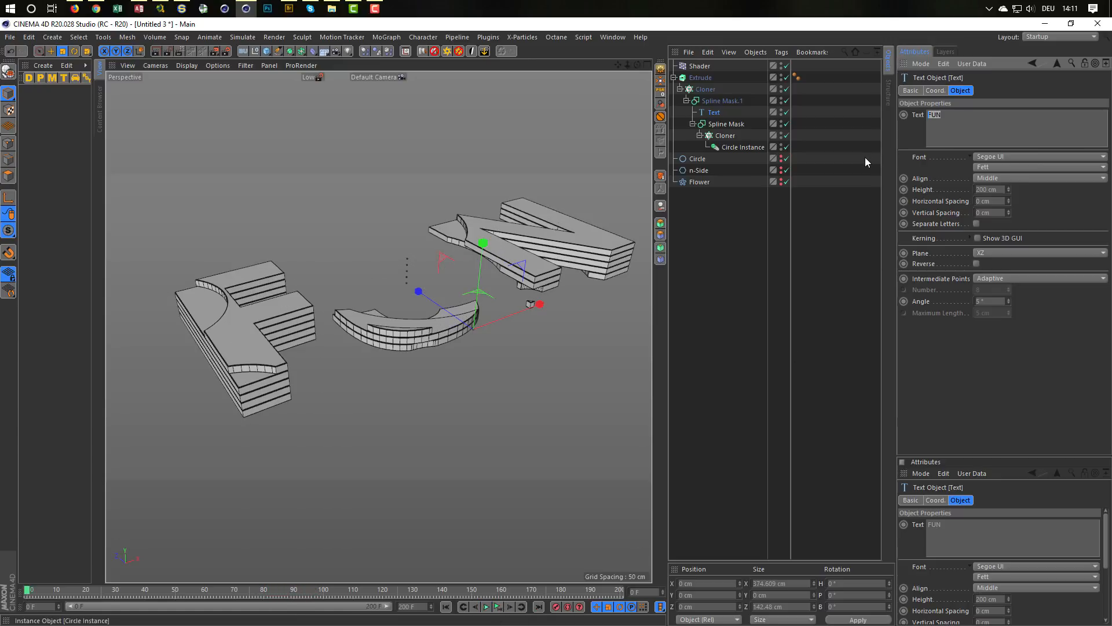
{"action": "type", "text": "Niko"}
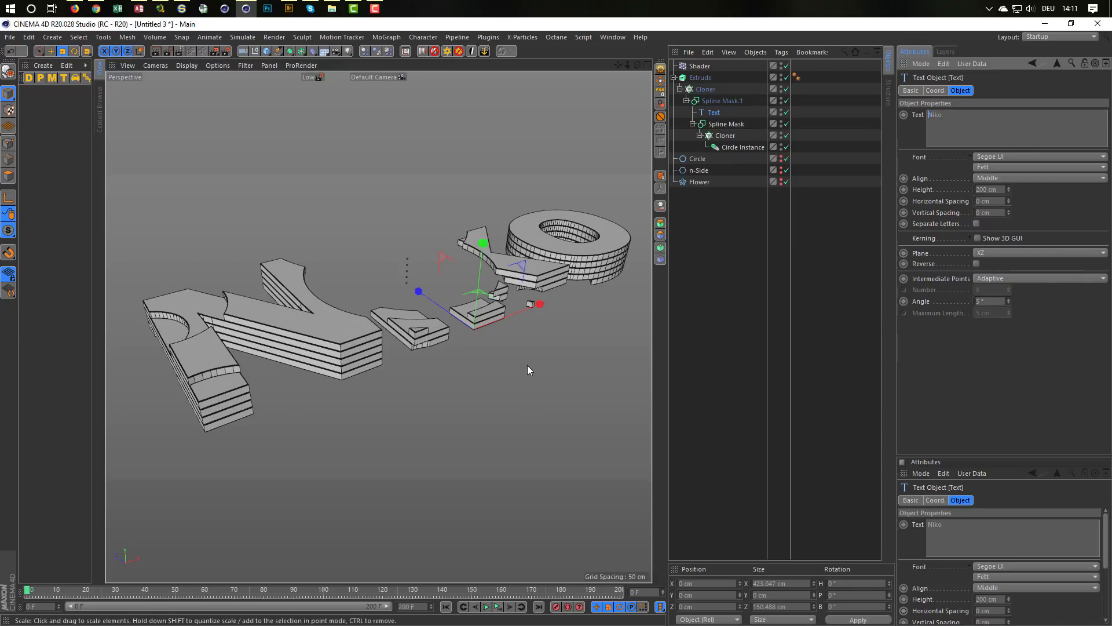
Step: Switch to the browser to examine the letter outlines in the IBM Think reel around 00:19, and return to Cinema 4D
{"action": "left_click", "coordinate": [96, 9]}
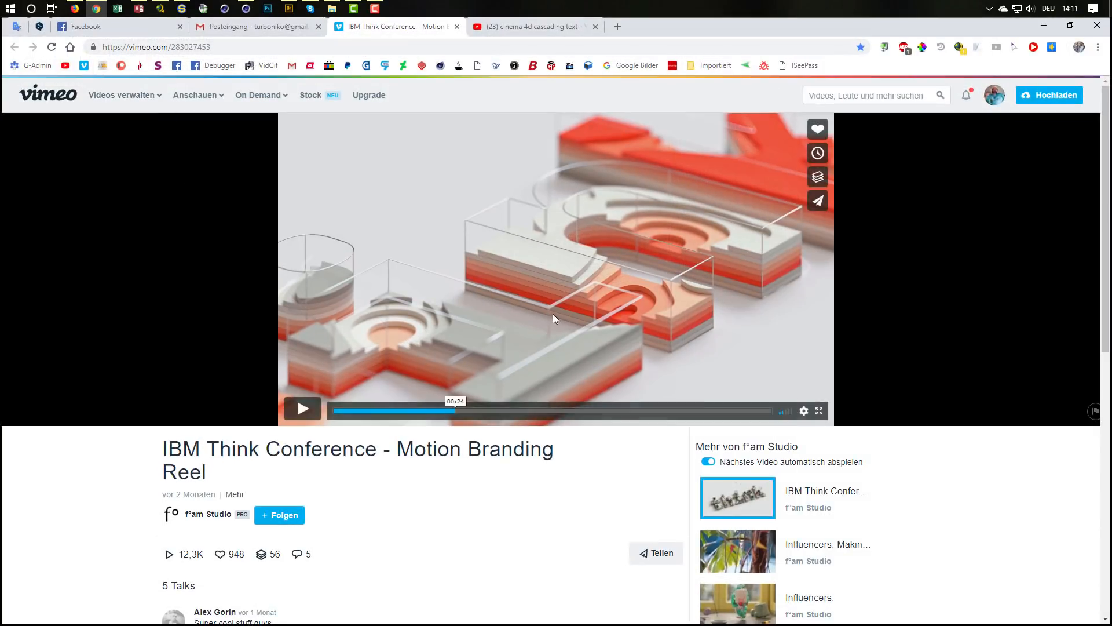
{"action": "left_click", "coordinate": [439, 411]}
{"action": "left_click", "coordinate": [433, 412]}
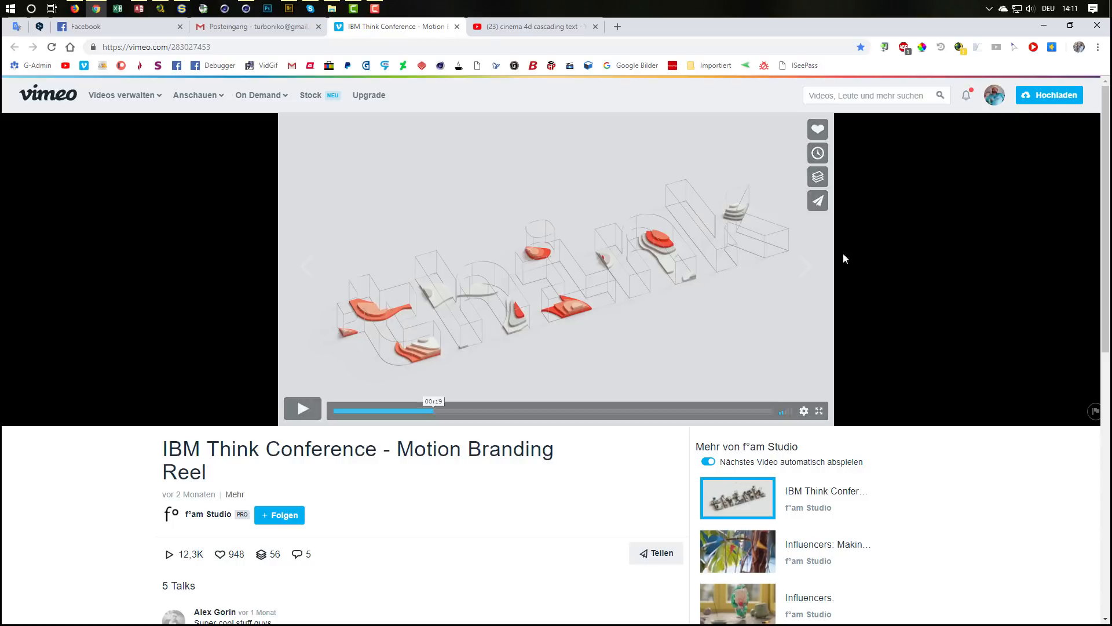
{"action": "left_click", "coordinate": [1047, 26]}
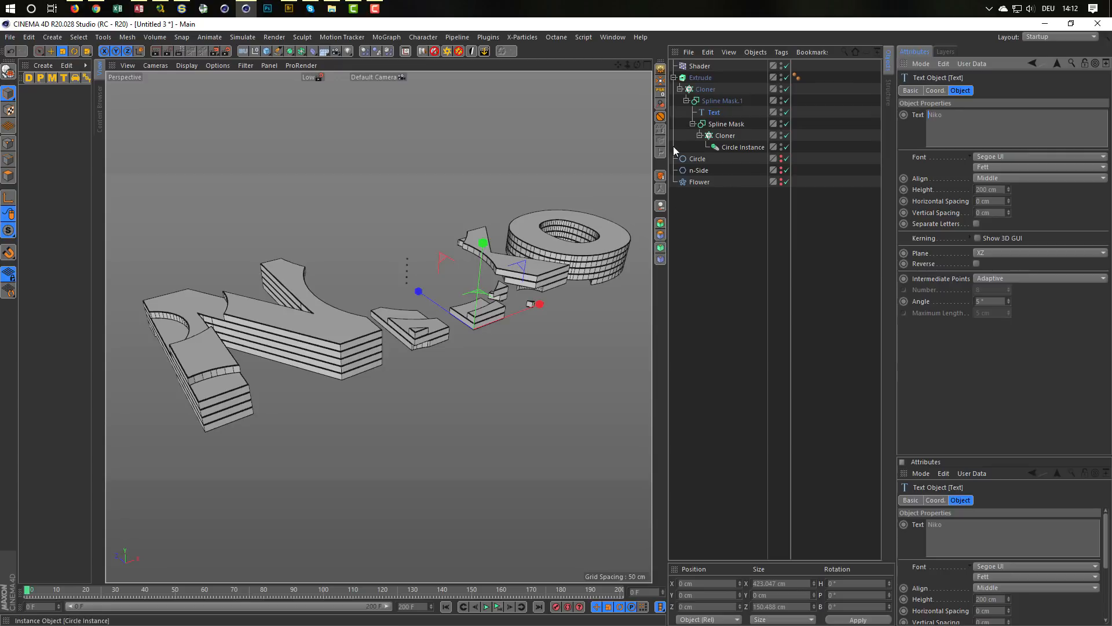
Step: Place a copy of the Text spline at the top level of the hierarchy, below the Flower
{"action": "left_click_drag", "start_coordinate": [319, 332], "coordinate": [360, 321], "text": "alt"}
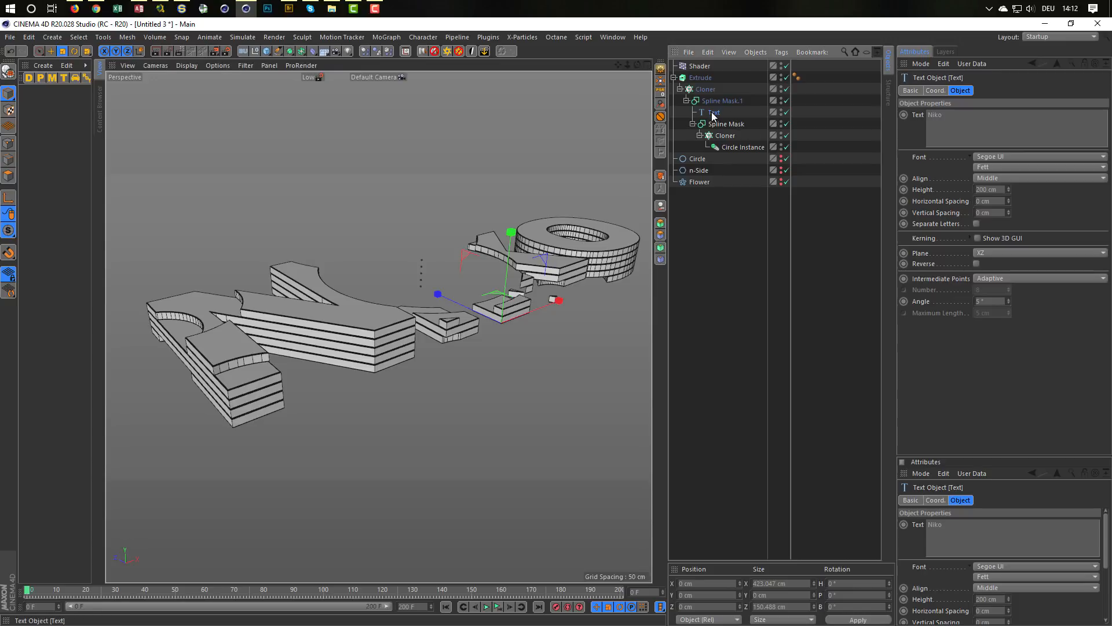
{"action": "left_click_drag", "start_coordinate": [734, 221], "coordinate": [720, 227], "text": "ctrl"}
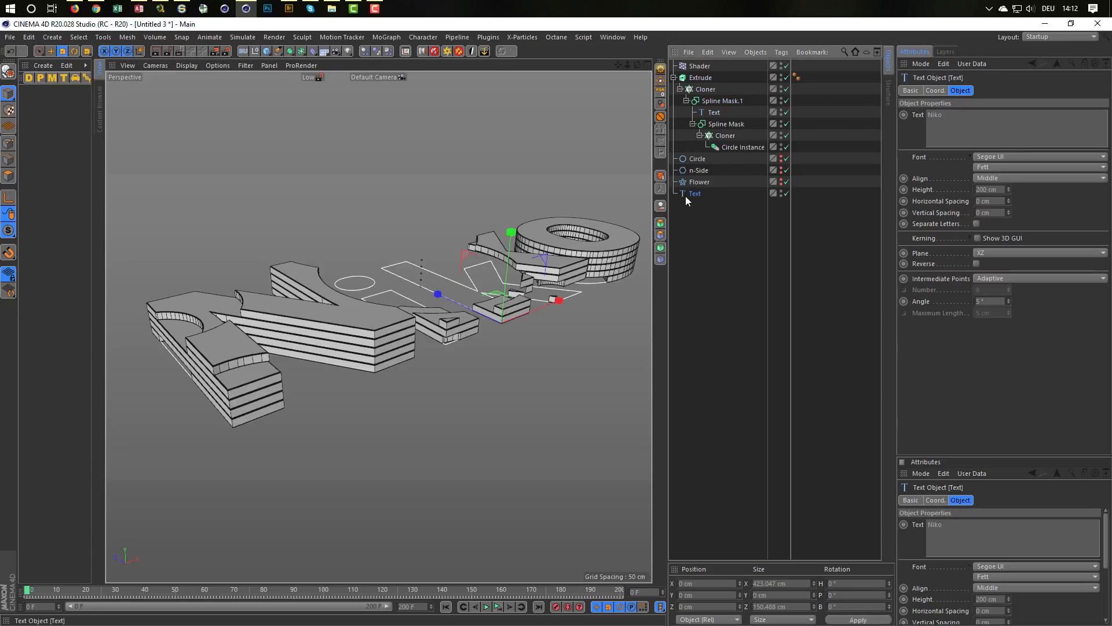
{"action": "left_click_drag", "start_coordinate": [487, 272], "coordinate": [471, 283], "text": "alt"}
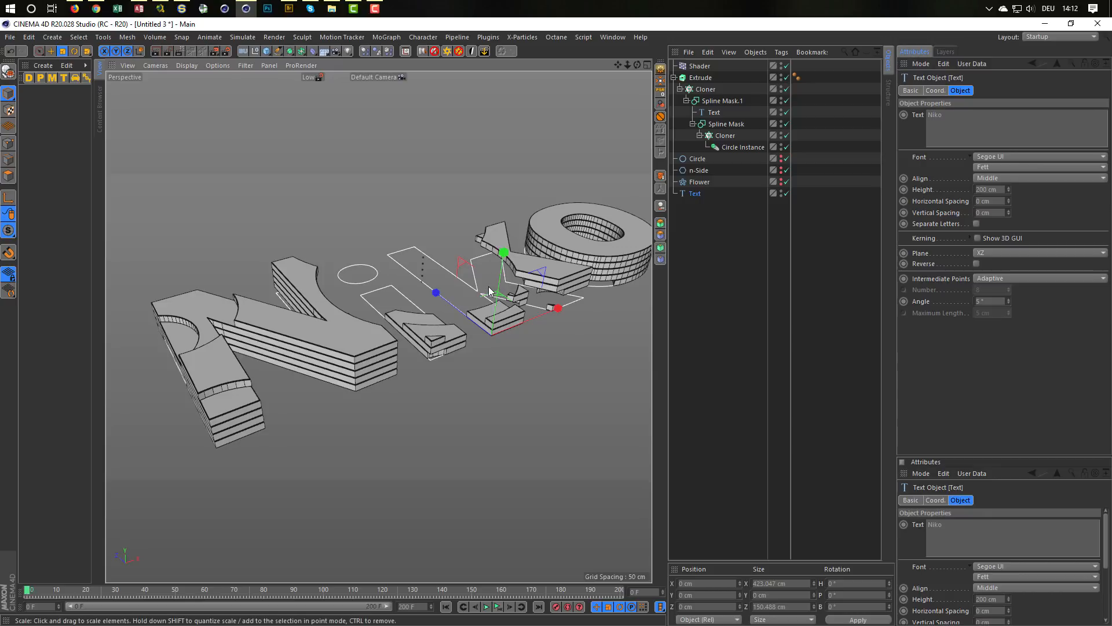
Step: Examine in the Top view how the copied Text outline lines up with the extruded letter edges
{"action": "middle_click", "coordinate": [490, 291]}
{"action": "middle_click", "coordinate": [471, 277]}
{"action": "scroll", "coordinate": [466, 289], "scroll_direction": "up", "scroll_amount": 5}
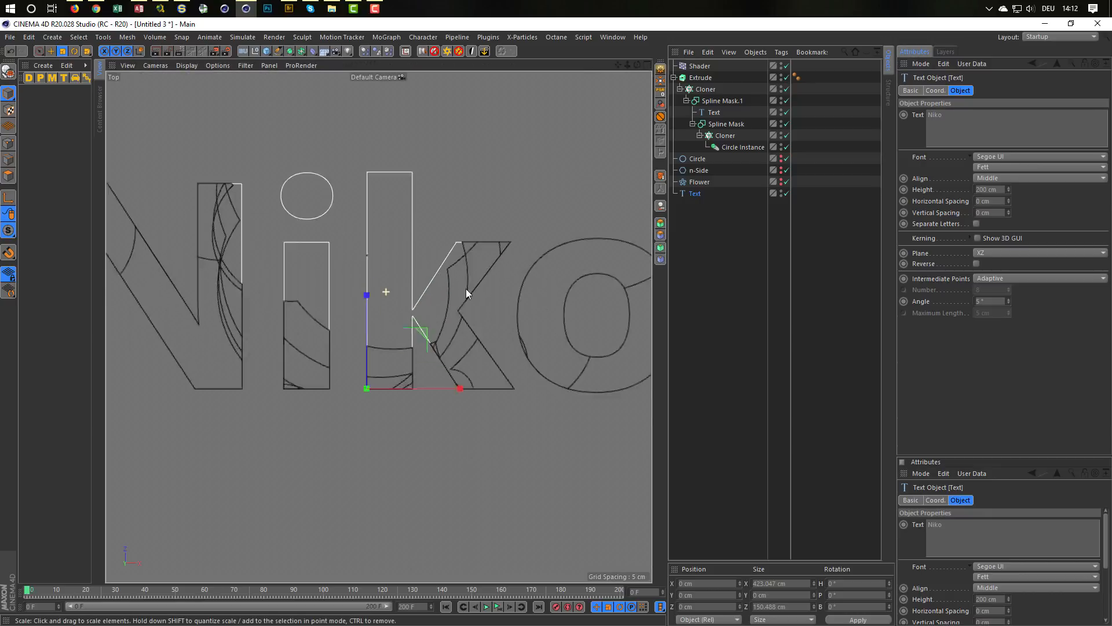
{"action": "scroll", "coordinate": [405, 360], "scroll_direction": "up", "scroll_amount": 5}
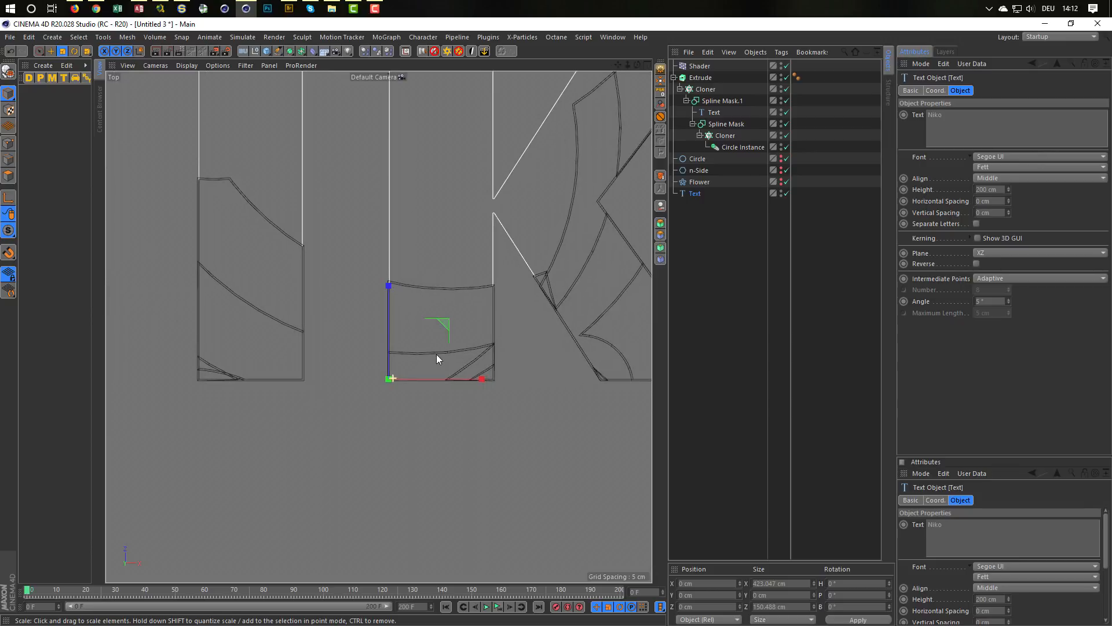
{"action": "scroll", "coordinate": [429, 351], "scroll_direction": "up", "scroll_amount": 3}
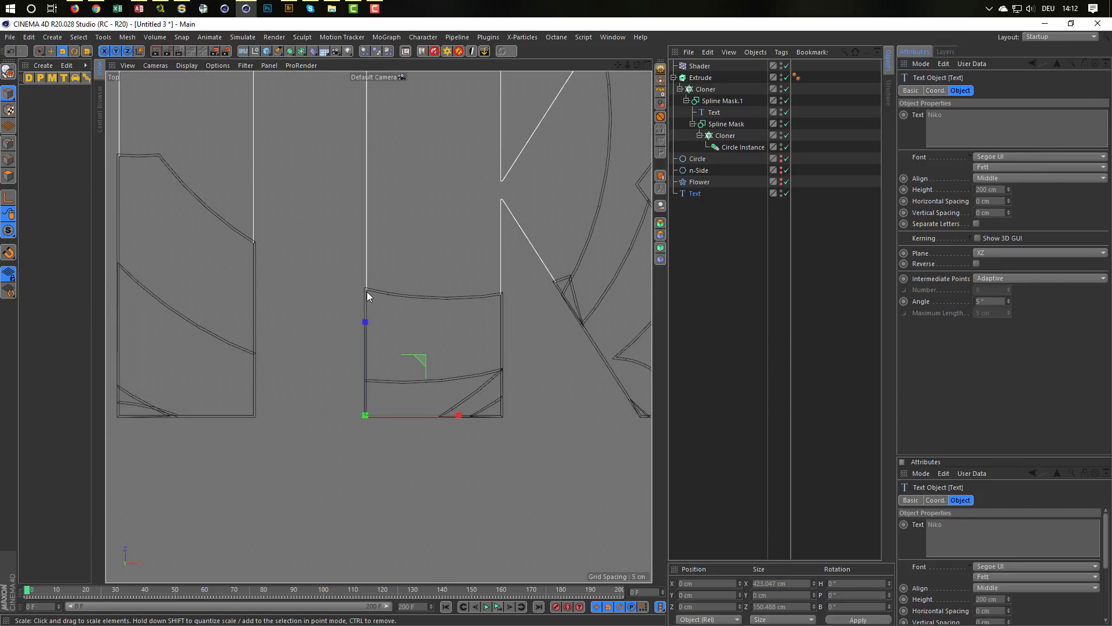
{"action": "scroll", "coordinate": [367, 293], "scroll_direction": "up", "scroll_amount": 6}
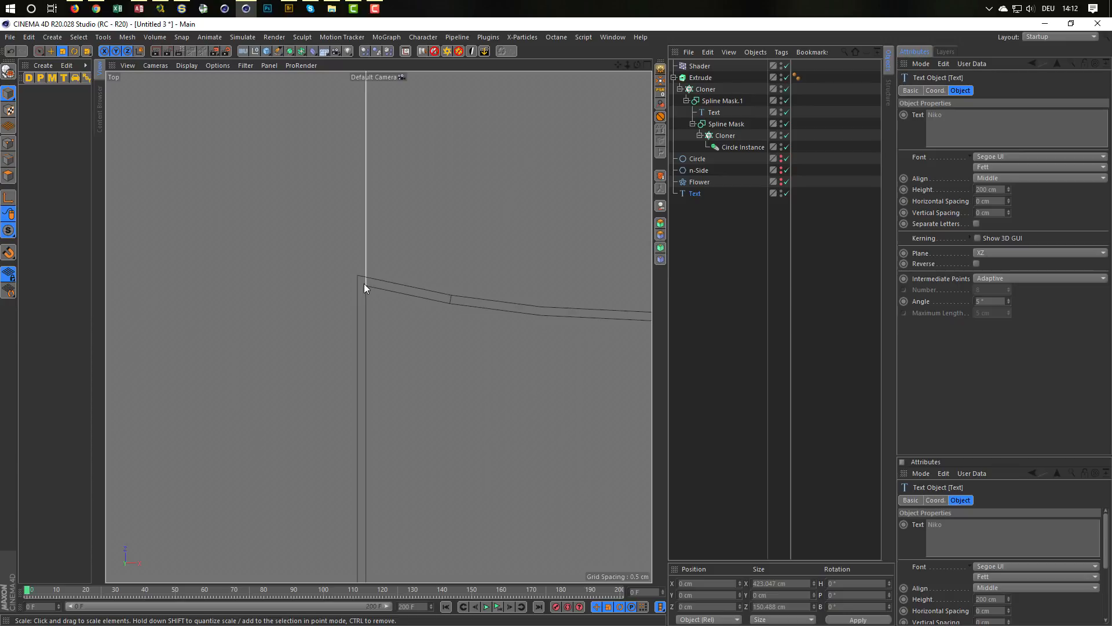
{"action": "scroll", "coordinate": [325, 305], "scroll_direction": "down", "scroll_amount": 6}
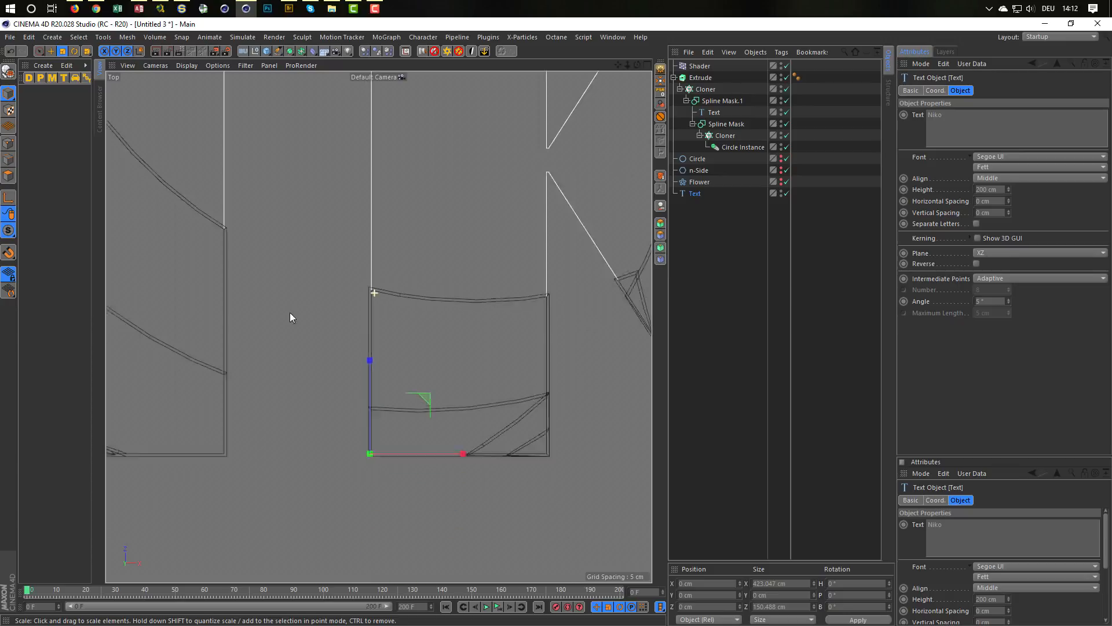
Step: Try the Constrain option on the fillet caps of the Extrude object in the Perspective view
{"action": "middle_click", "coordinate": [263, 309]}
{"action": "middle_click", "coordinate": [270, 275]}
{"action": "scroll", "coordinate": [270, 334], "scroll_direction": "up", "scroll_amount": 4}
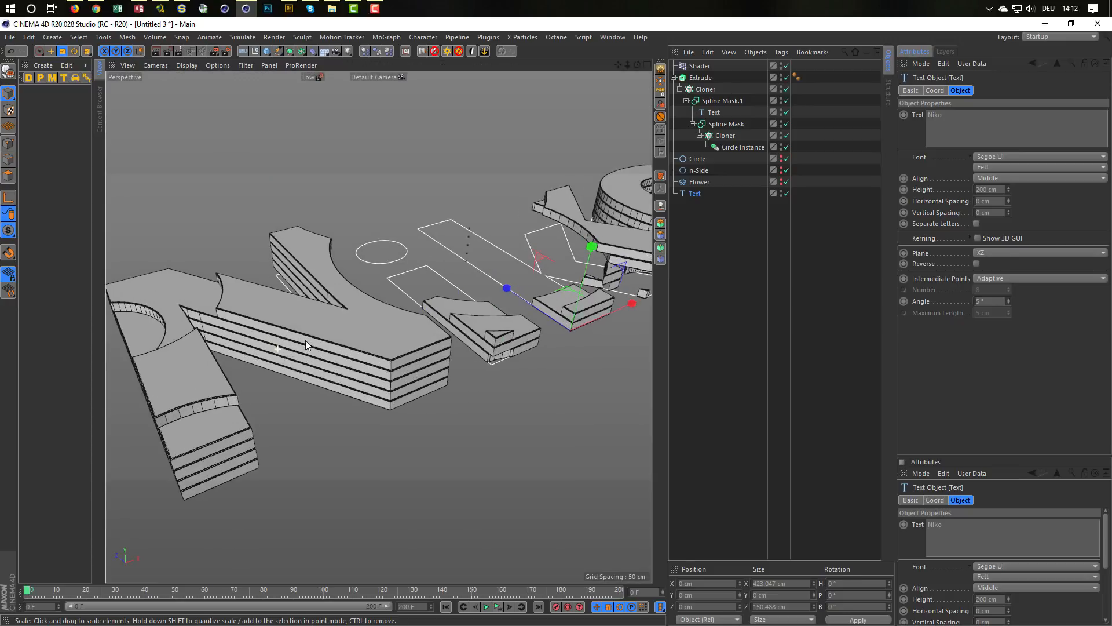
{"action": "left_click", "coordinate": [699, 78]}
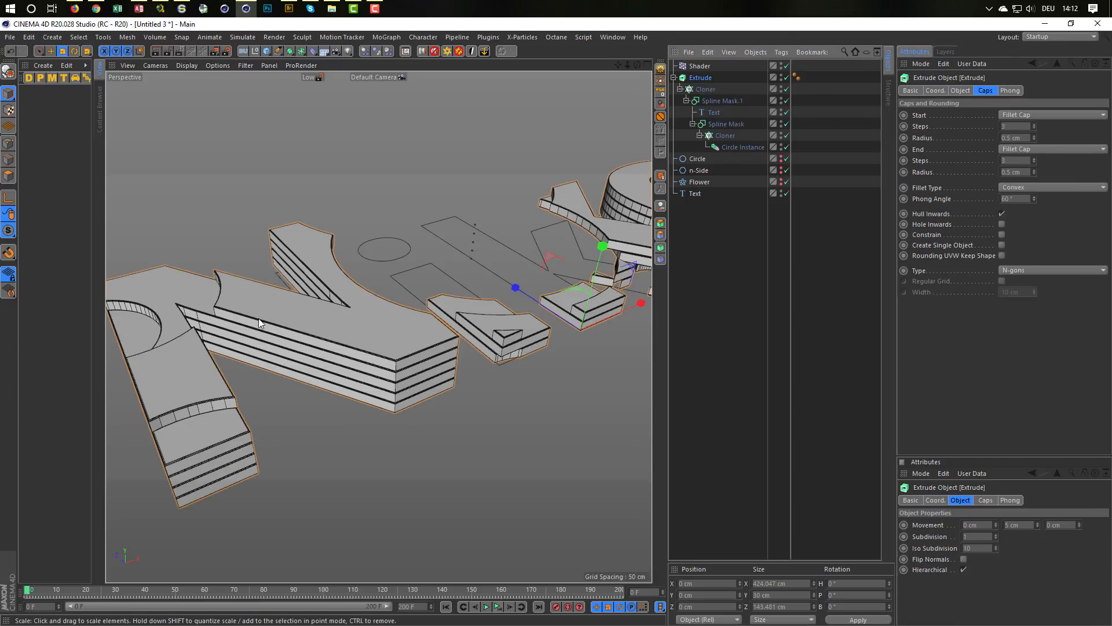
{"action": "left_click_drag", "start_coordinate": [259, 318], "coordinate": [220, 305], "text": "alt"}
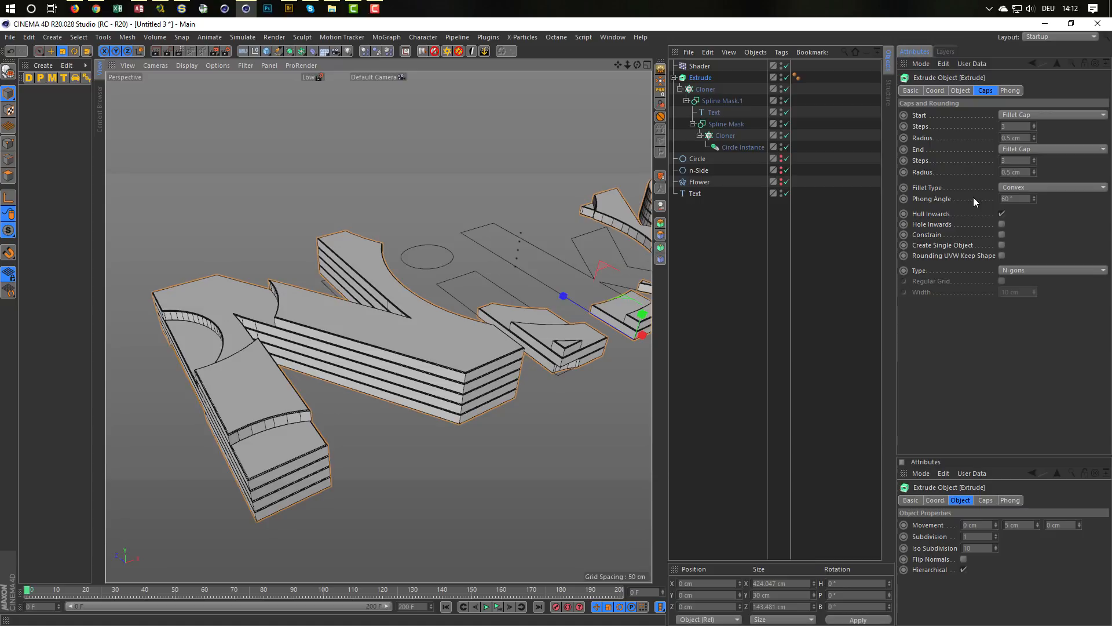
{"action": "left_click", "coordinate": [1003, 234]}
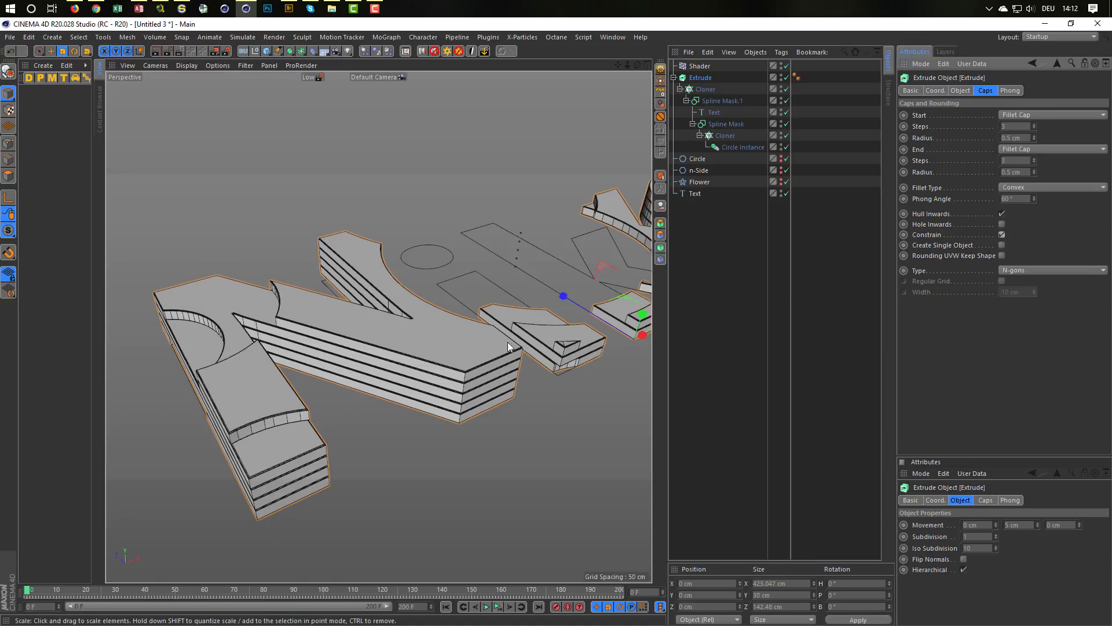
Step: Examine the extruded letter corners from several angles and play the animation with the constrained caps
{"action": "left_click_drag", "start_coordinate": [508, 341], "coordinate": [499, 300], "text": "alt"}
{"action": "middle_click_drag", "start_coordinate": [499, 300], "coordinate": [628, 277], "text": "alt"}
{"action": "left_click_drag", "start_coordinate": [323, 347], "coordinate": [326, 335], "text": "alt"}
{"action": "middle_click_drag", "start_coordinate": [325, 335], "coordinate": [353, 326], "text": "alt"}
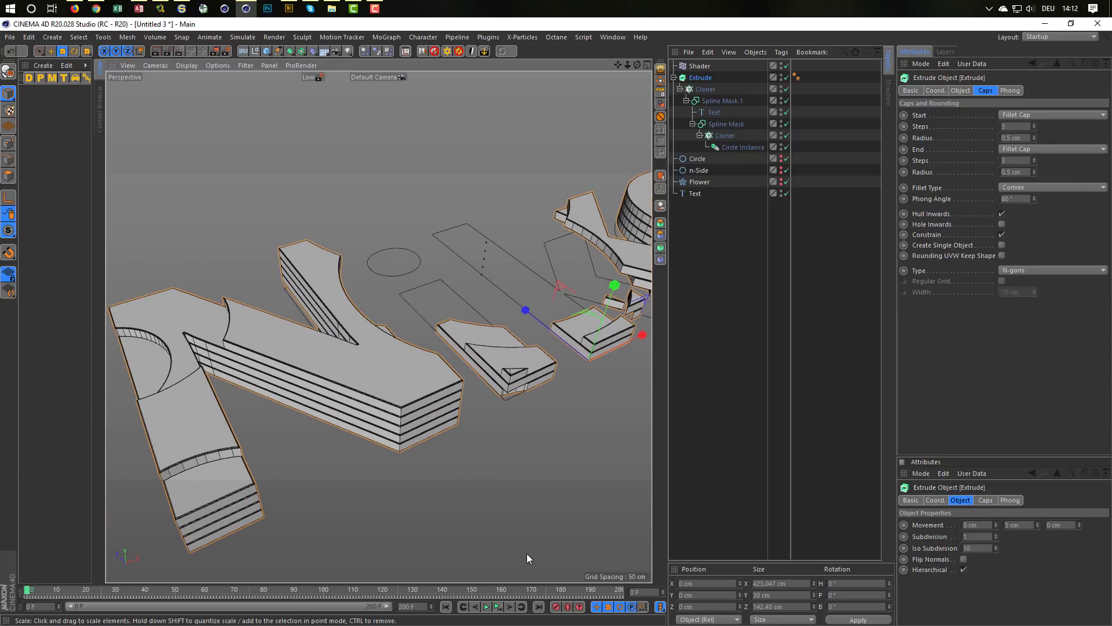
{"action": "left_click", "coordinate": [498, 606]}
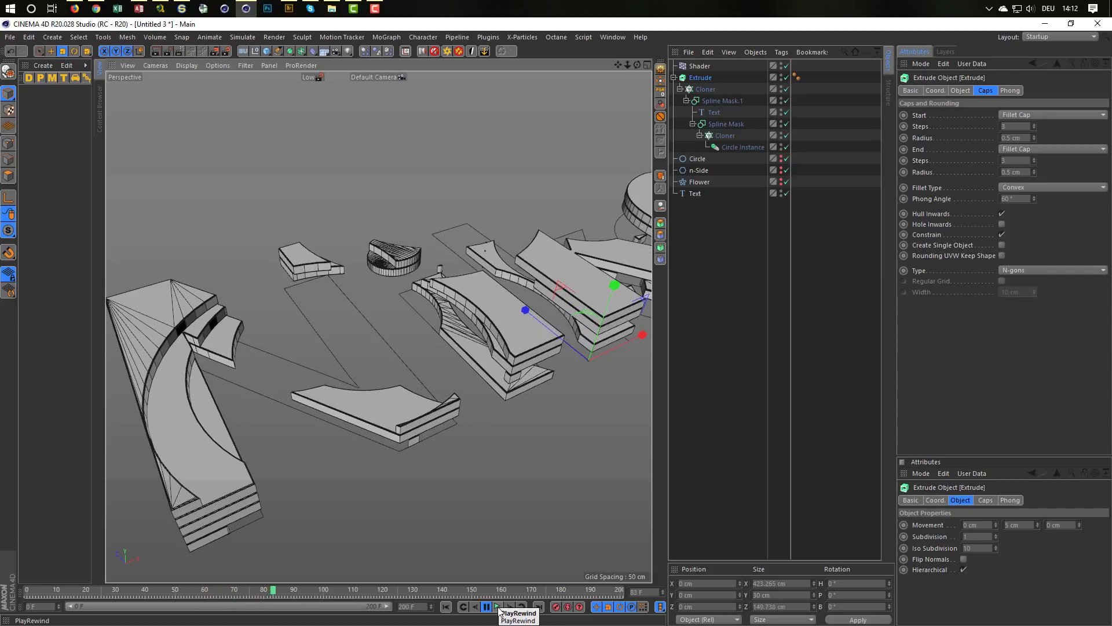
Step: Disable Constrain on the Extrude's caps, try Create Single Object and switch it off again, and return the animation to the start
{"action": "left_click", "coordinate": [1002, 243]}
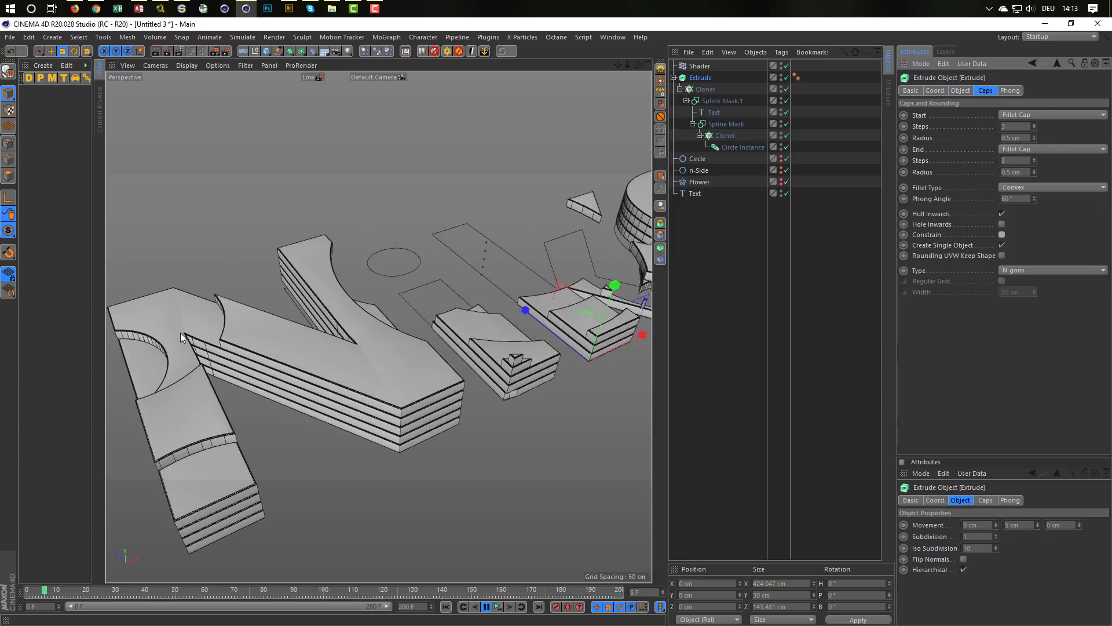
{"action": "left_click", "coordinate": [1002, 245]}
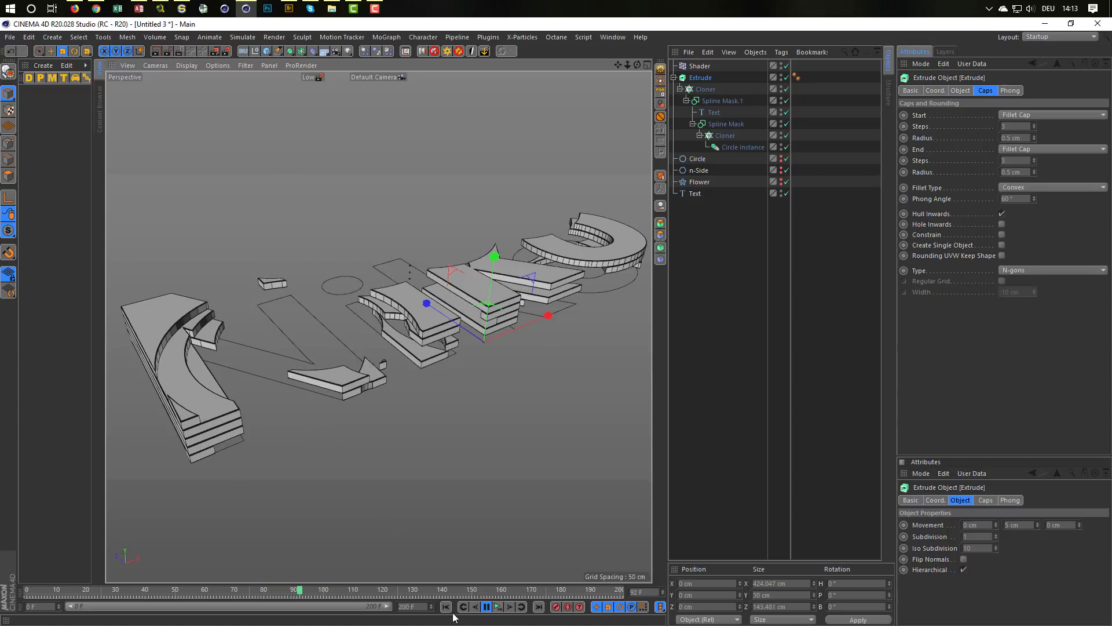
{"action": "left_click", "coordinate": [498, 607]}
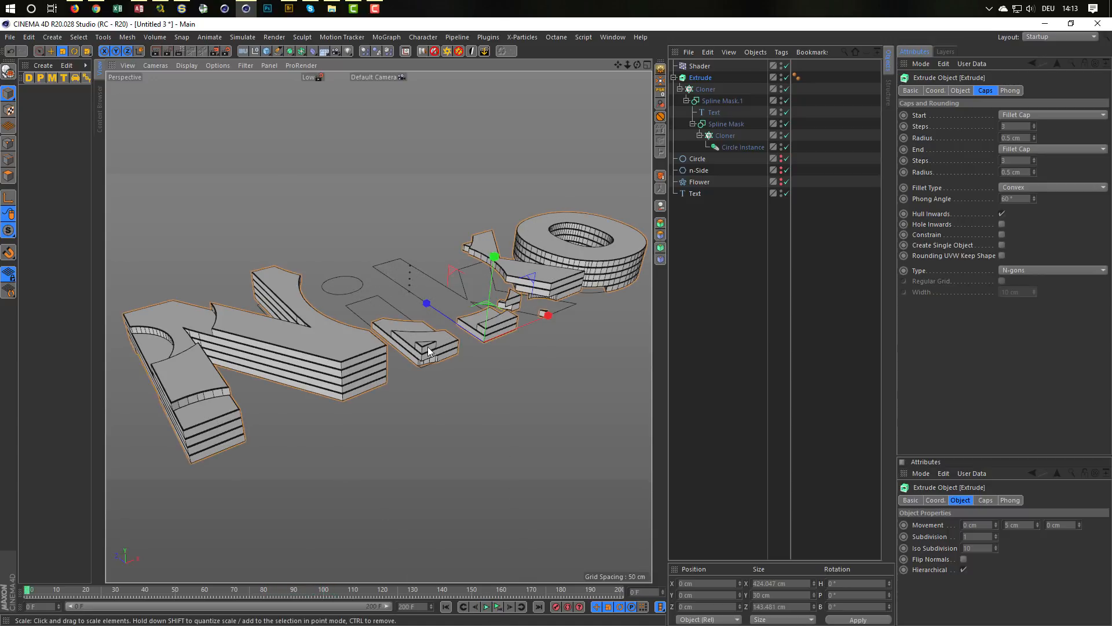
{"action": "left_click_drag", "start_coordinate": [427, 344], "coordinate": [431, 348], "text": "alt"}
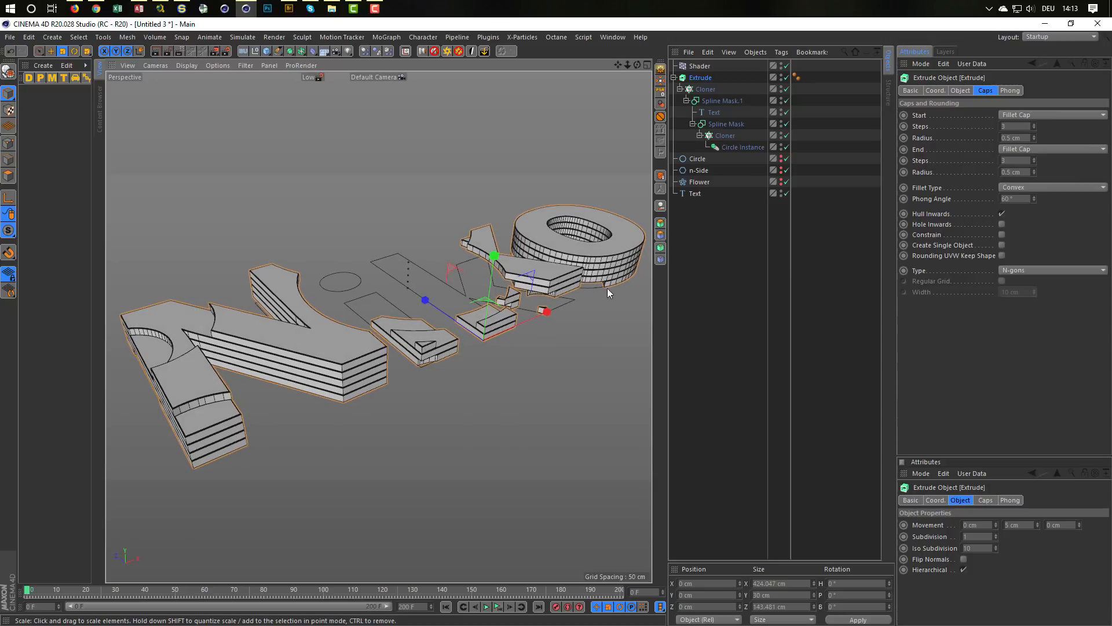
Step: Duplicate the top-level Text spline, disable the original as a backup, and make the copy editable
{"action": "left_click", "coordinate": [694, 193]}
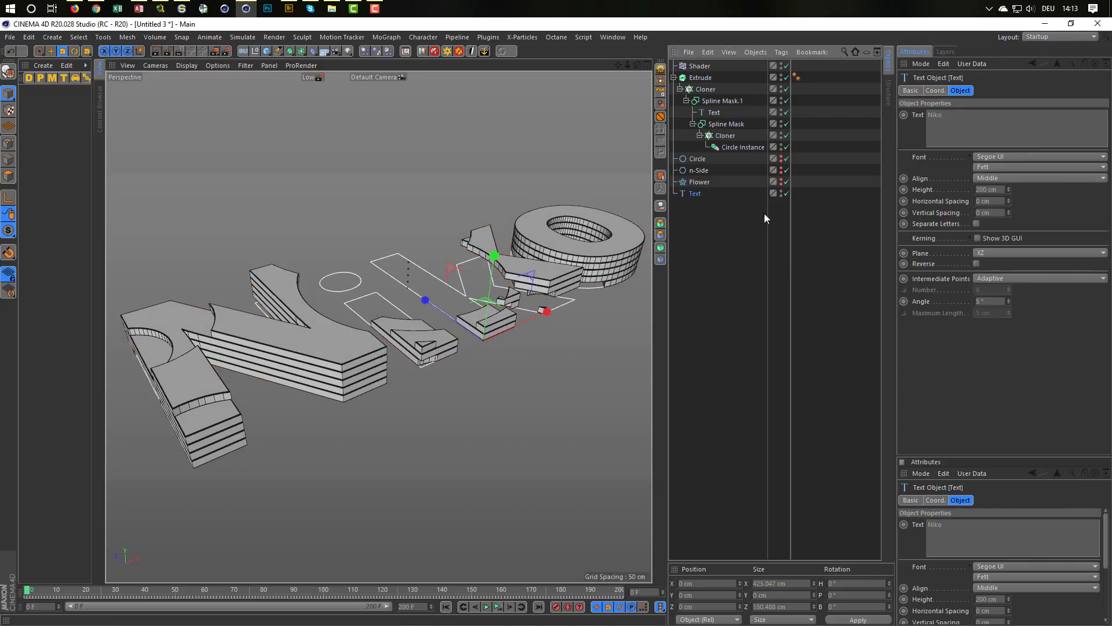
{"action": "middle_click", "coordinate": [499, 373]}
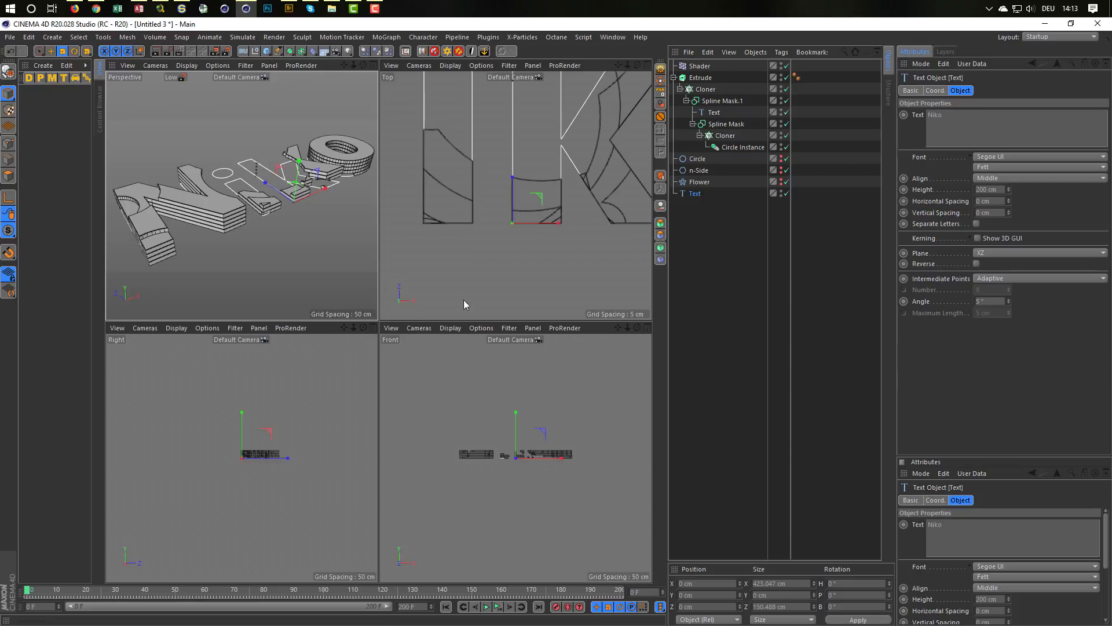
{"action": "middle_click", "coordinate": [325, 246]}
{"action": "left_click_drag", "start_coordinate": [419, 328], "coordinate": [425, 321], "text": "alt"}
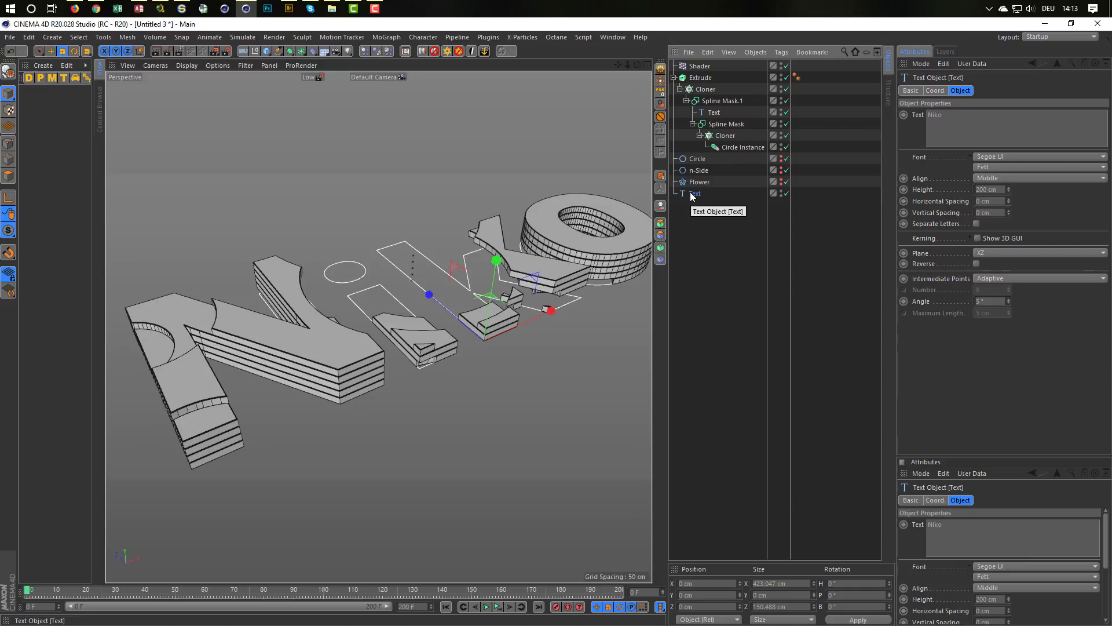
{"action": "left_click_drag", "start_coordinate": [692, 197], "coordinate": [698, 255], "text": "ctrl"}
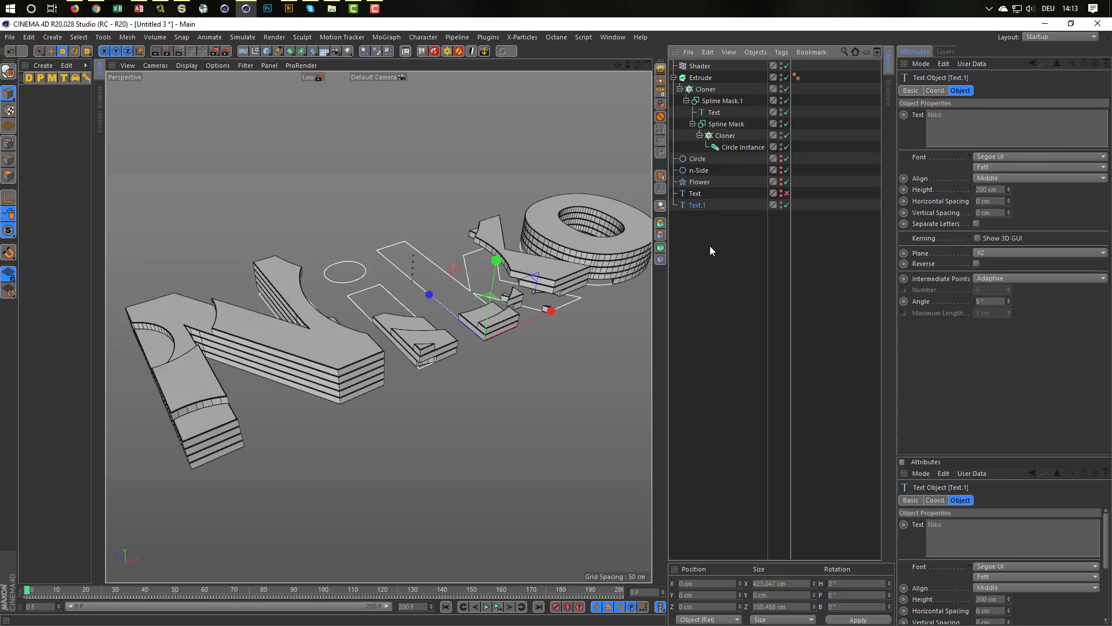
{"action": "key", "text": "c"}
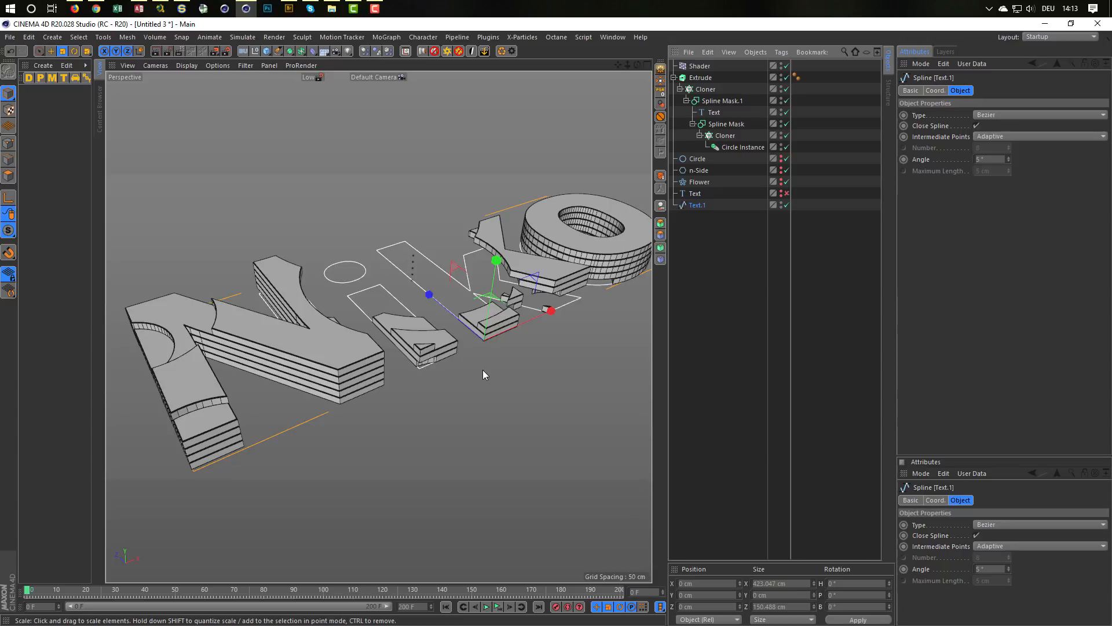
Step: Create an outline on the editable text spline in point mode with a distance of 0.5 cm
{"action": "left_click", "coordinate": [8, 143]}
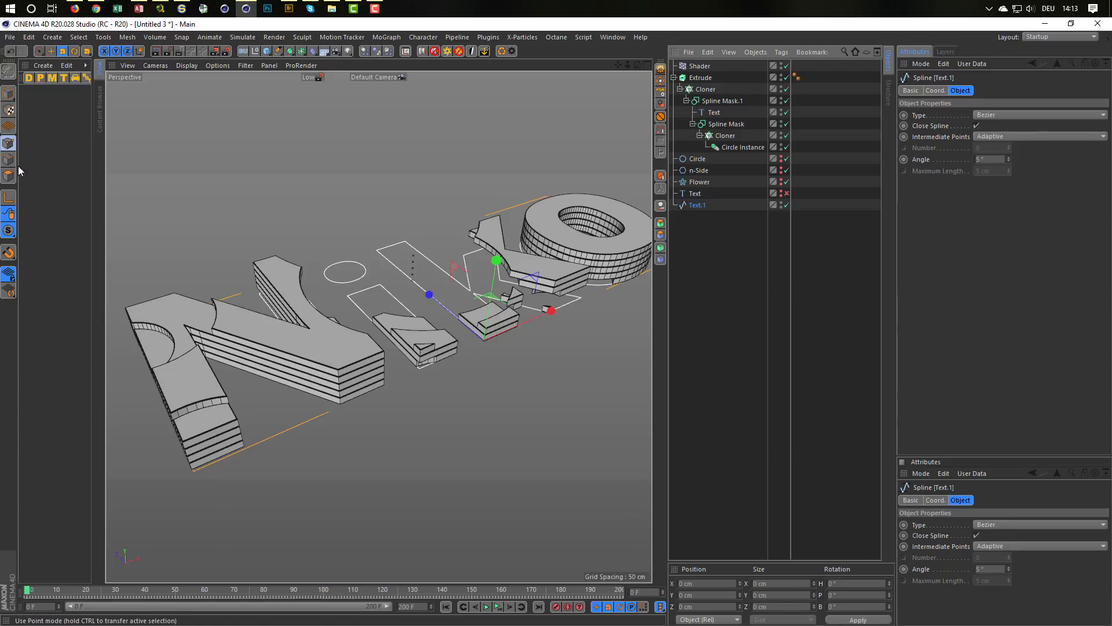
{"action": "right_click", "coordinate": [488, 402]}
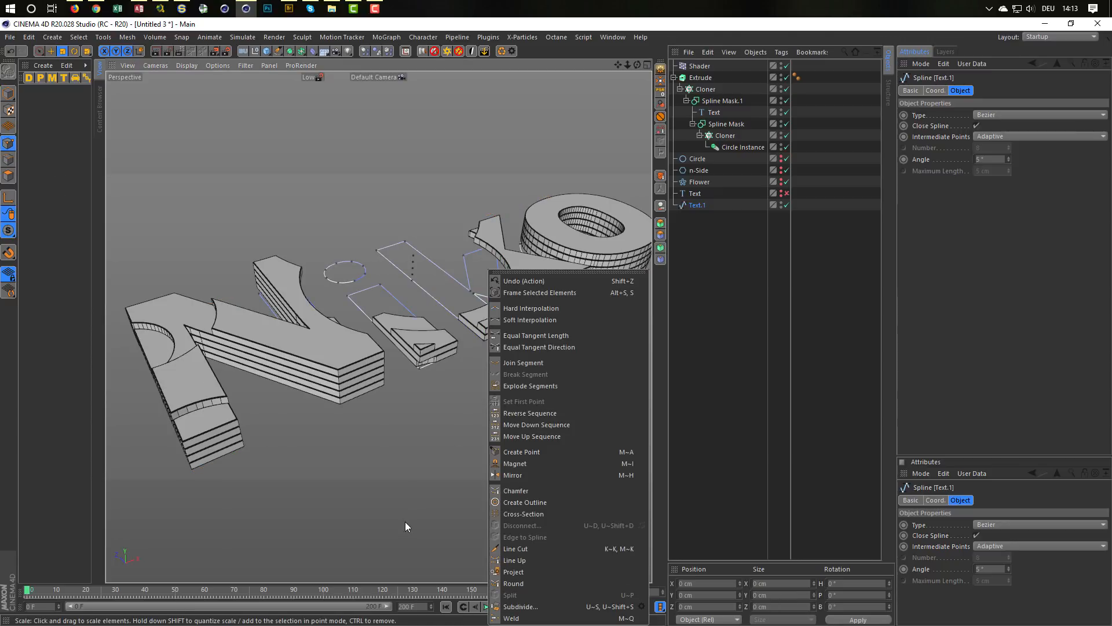
{"action": "left_click", "coordinate": [518, 501]}
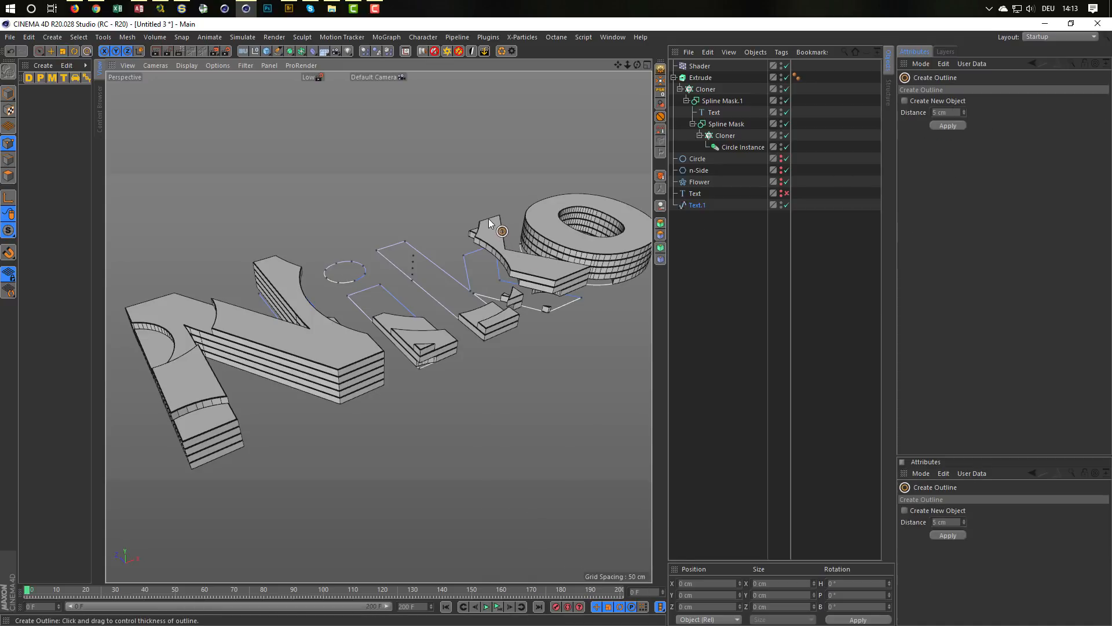
{"action": "left_click_drag", "start_coordinate": [960, 112], "coordinate": [900, 122]}
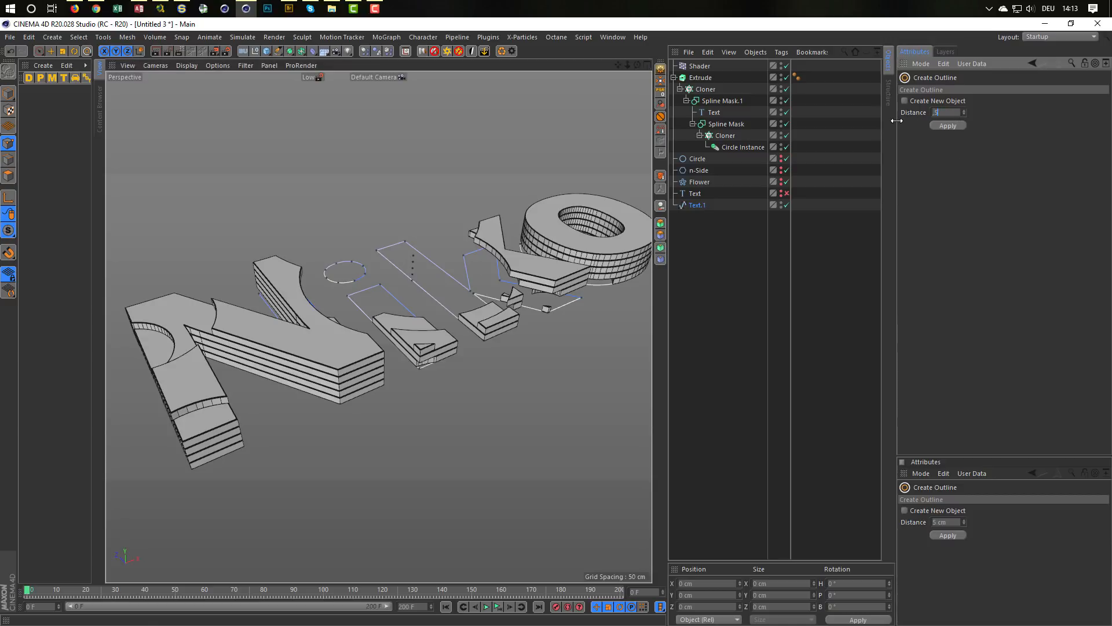
{"action": "type", "text": "0.5"}
{"action": "key", "text": "Return"}
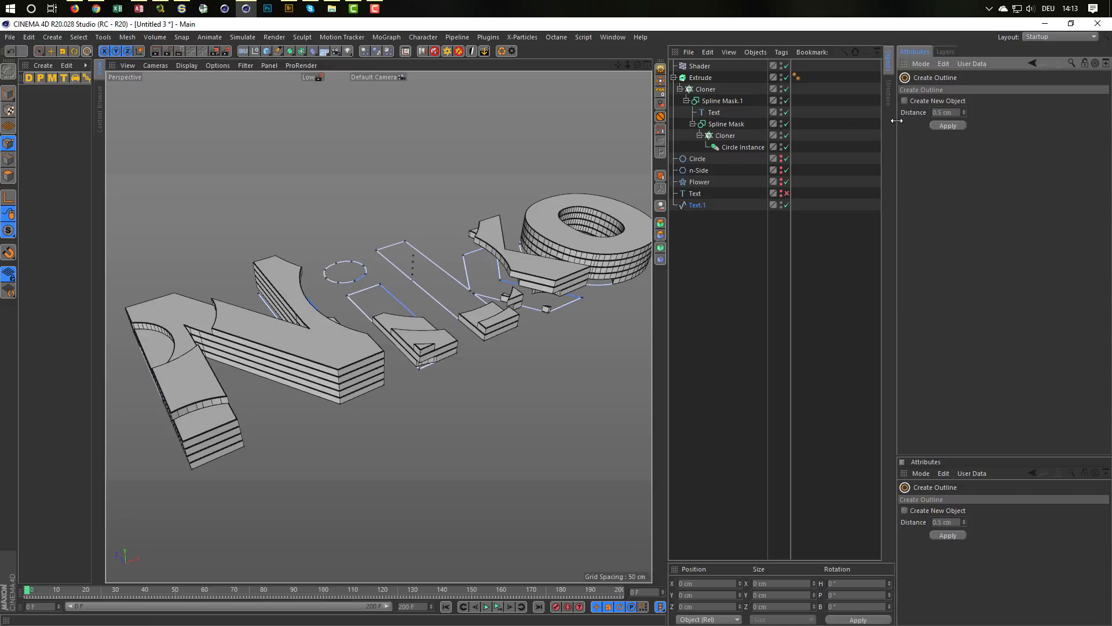
Step: Examine in the Top and Perspective views how the new outline matches the fillet width of the extruded letters
{"action": "middle_click", "coordinate": [380, 308]}
{"action": "middle_click", "coordinate": [394, 255]}
{"action": "scroll", "coordinate": [402, 274], "scroll_direction": "up", "scroll_amount": 10}
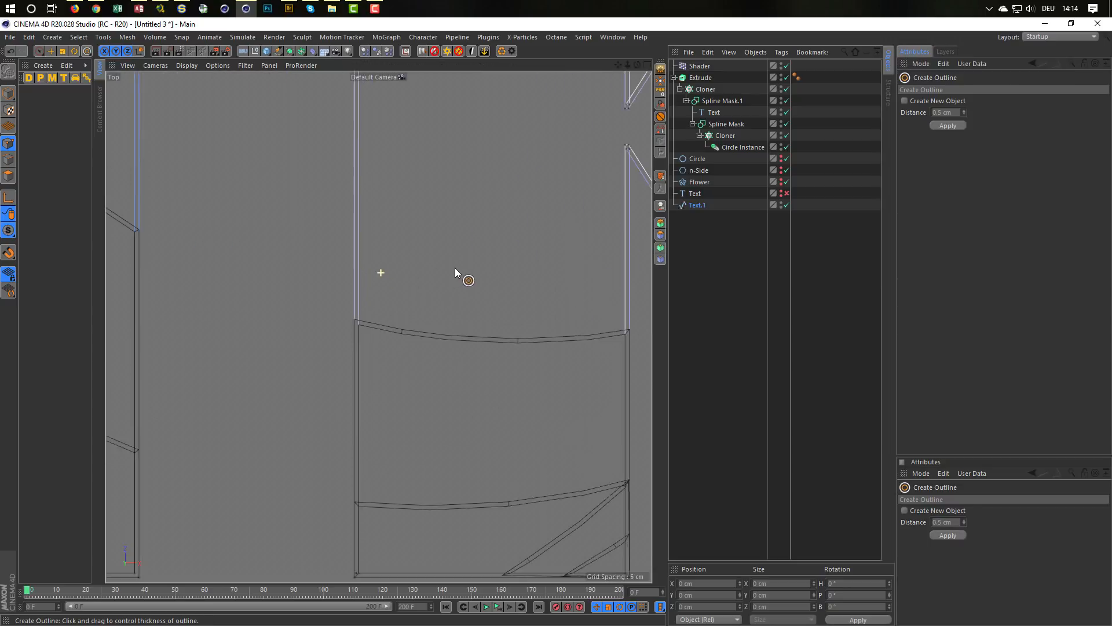
{"action": "left_click_drag", "start_coordinate": [384, 330], "coordinate": [358, 326]}
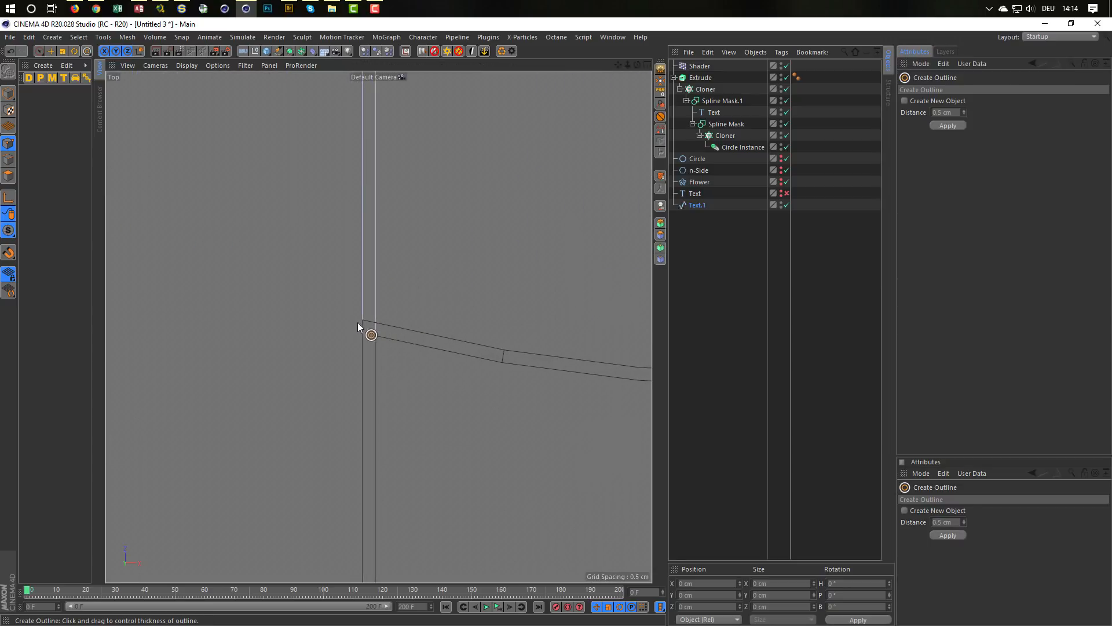
{"action": "scroll", "coordinate": [391, 345], "scroll_direction": "down", "scroll_amount": 8}
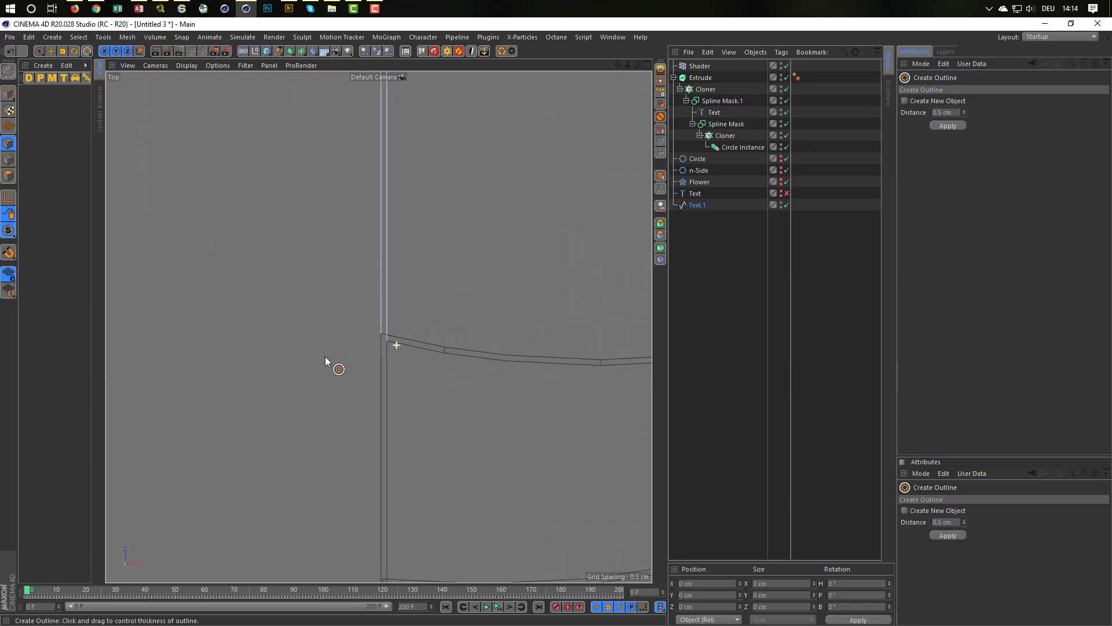
{"action": "scroll", "coordinate": [321, 374], "scroll_direction": "down", "scroll_amount": 2}
{"action": "middle_click", "coordinate": [329, 373]}
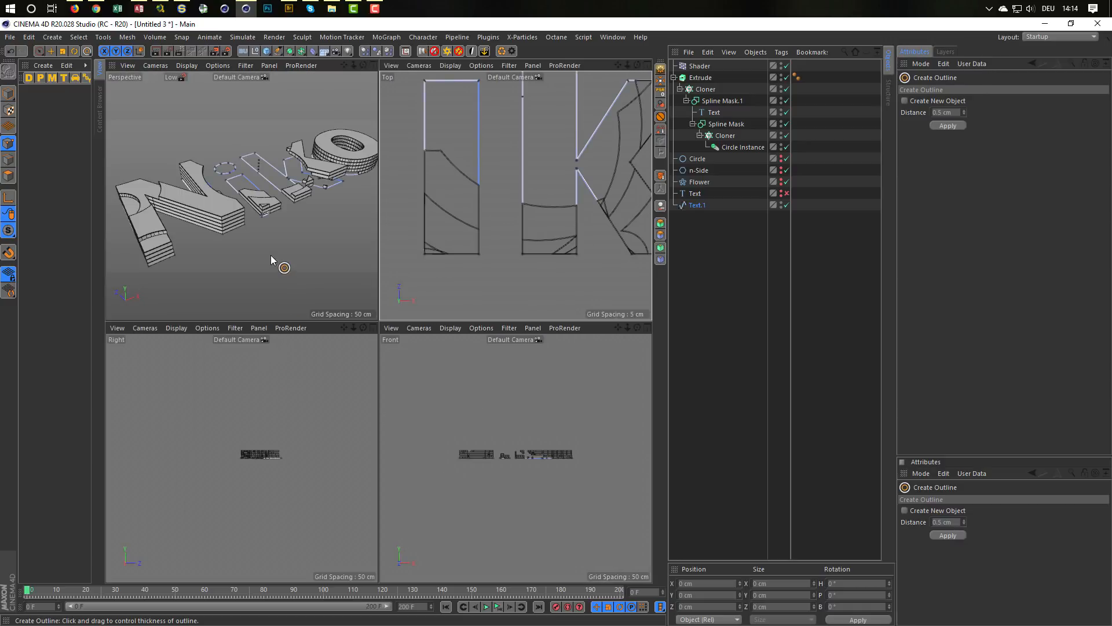
{"action": "middle_click", "coordinate": [270, 255]}
{"action": "scroll", "coordinate": [454, 324], "scroll_direction": "up", "scroll_amount": 4}
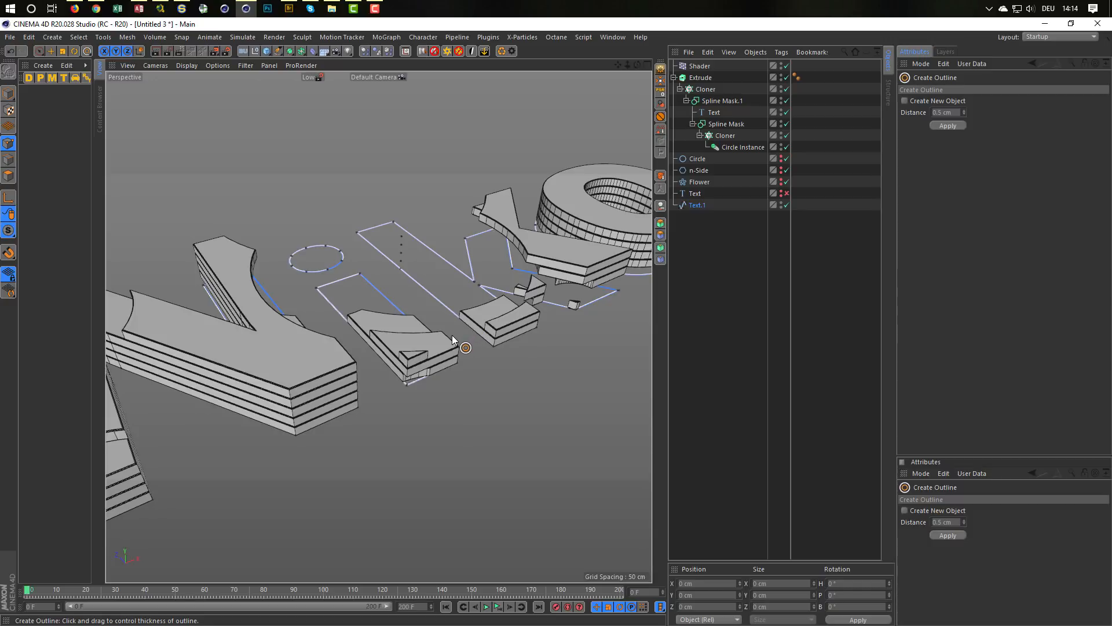
{"action": "scroll", "coordinate": [399, 318], "scroll_direction": "up", "scroll_amount": 1}
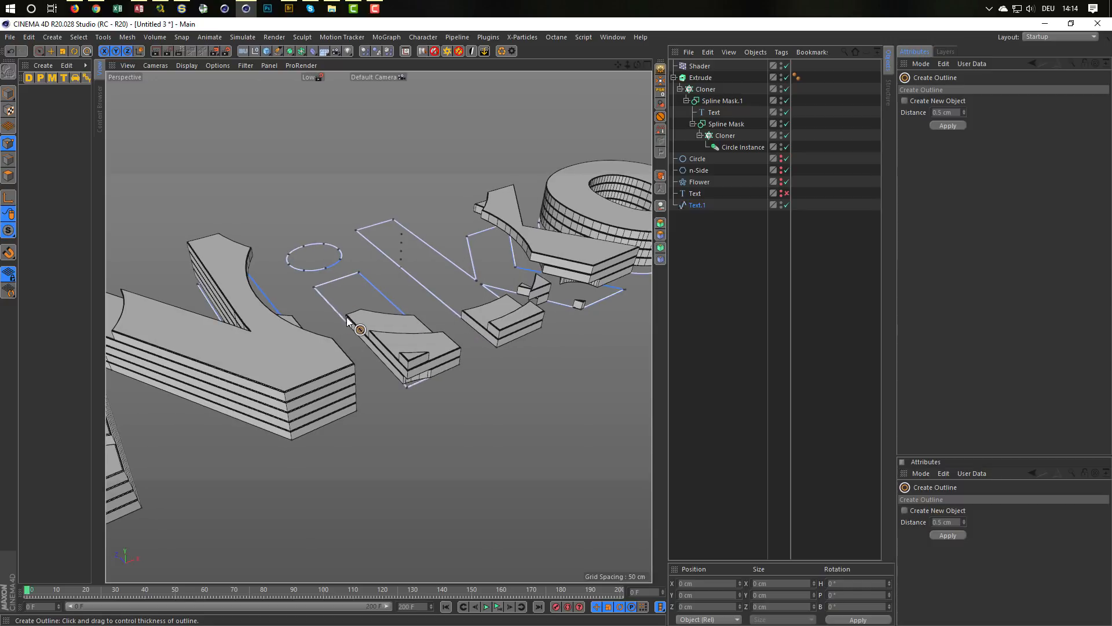
{"action": "left_click_drag", "start_coordinate": [347, 318], "coordinate": [450, 282], "text": "alt"}
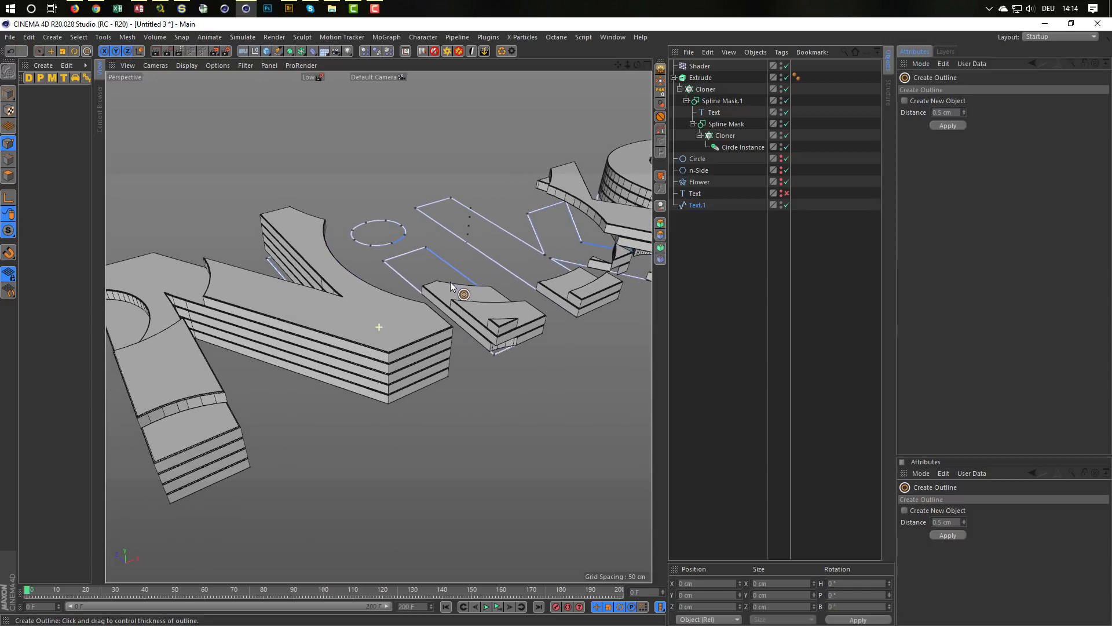
Step: Explode the segments of the outlined text spline Text.1 and check the child splines in its hierarchy
{"action": "left_click", "coordinate": [694, 205]}
{"action": "right_click", "coordinate": [599, 368]}
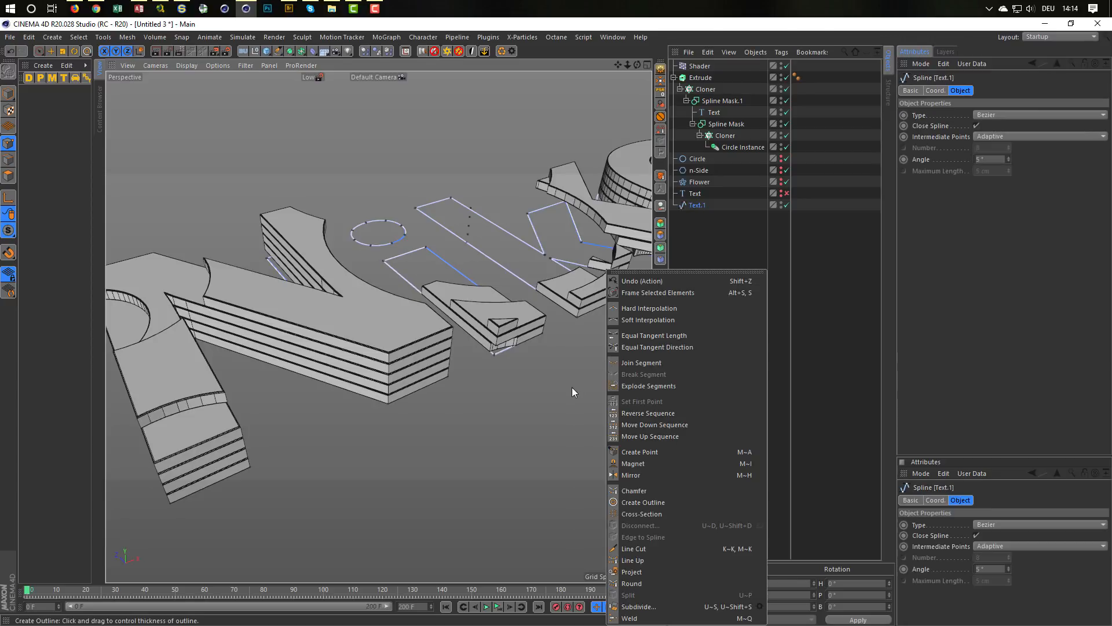
{"action": "left_click", "coordinate": [645, 385]}
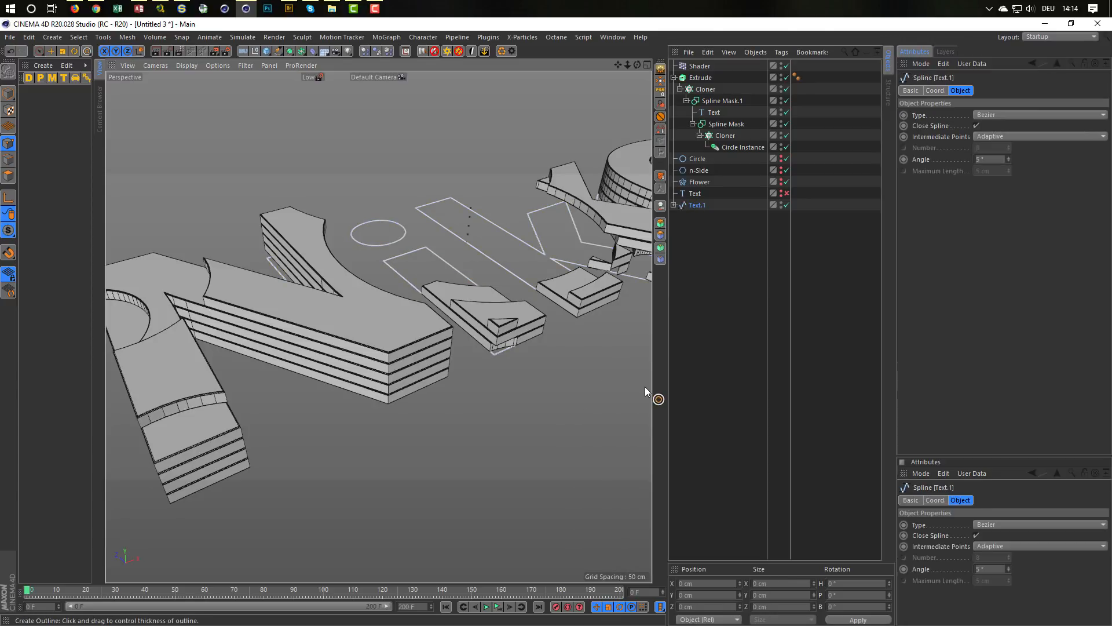
{"action": "left_click", "coordinate": [674, 205]}
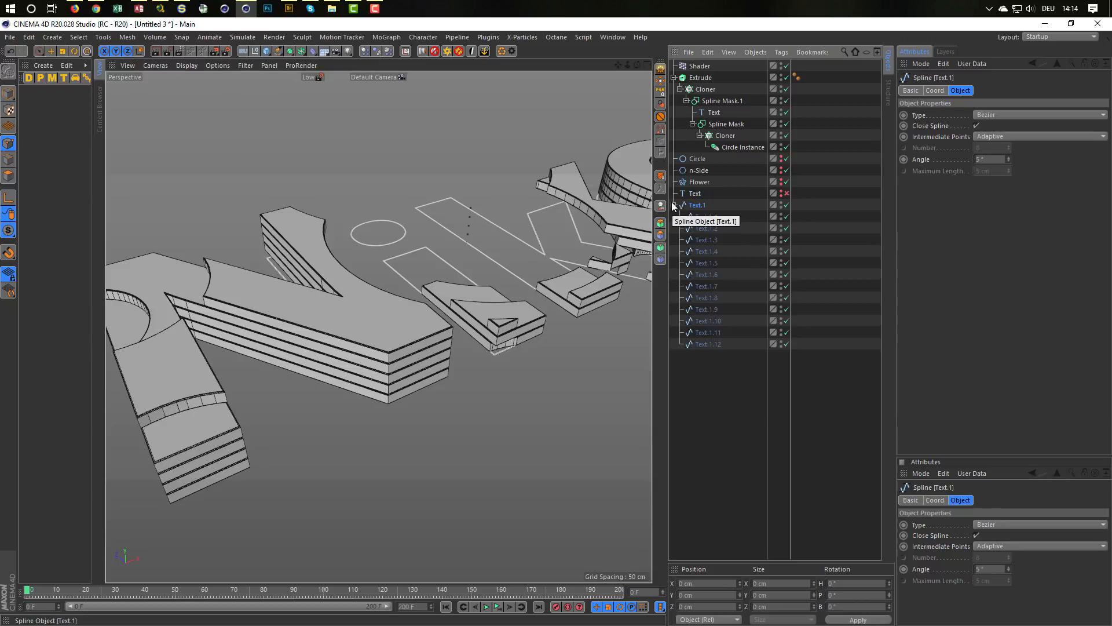
{"action": "left_click", "coordinate": [674, 205]}
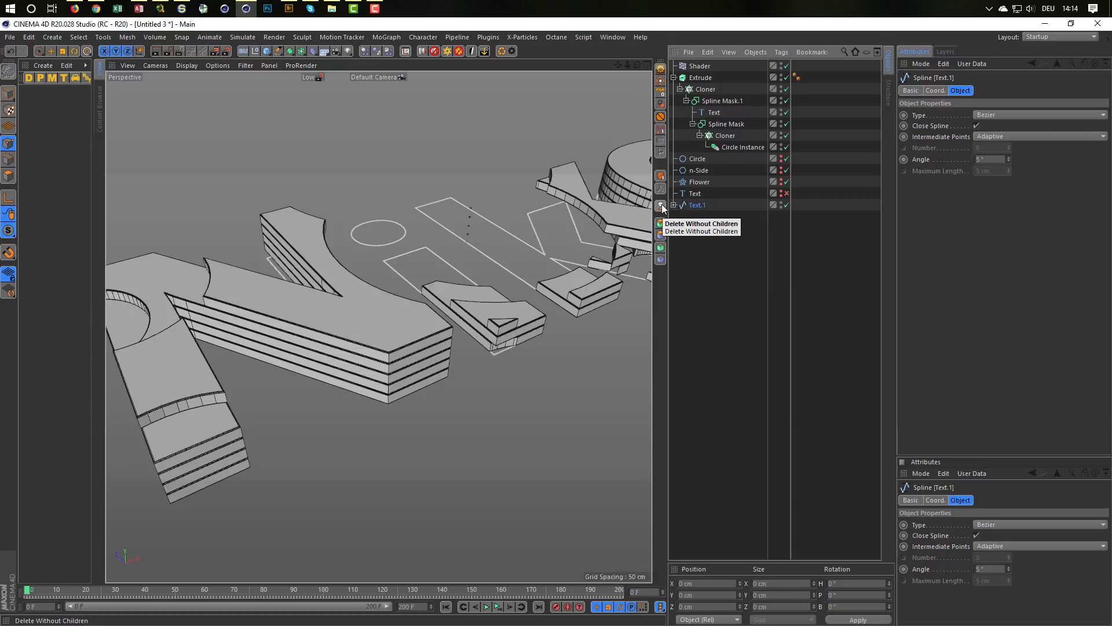
Step: Delete the parent spline Text.1 without its children, keeping the separate segment splines at the top level
{"action": "right_click", "coordinate": [694, 205]}
{"action": "mouse_move", "coordinate": [727, 211]}
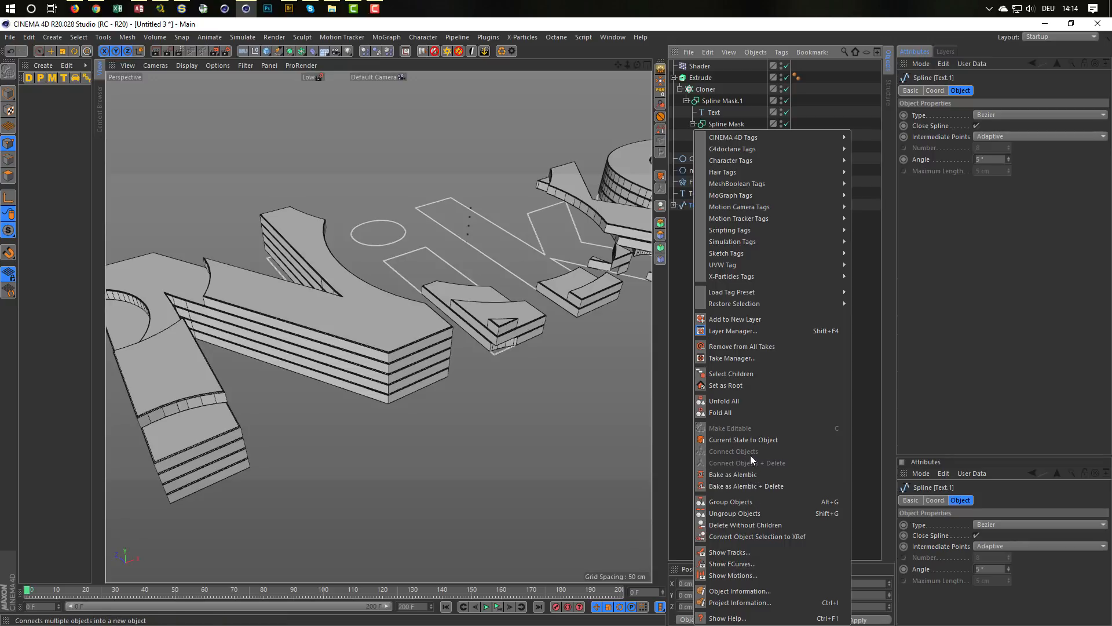
{"action": "left_click", "coordinate": [749, 526]}
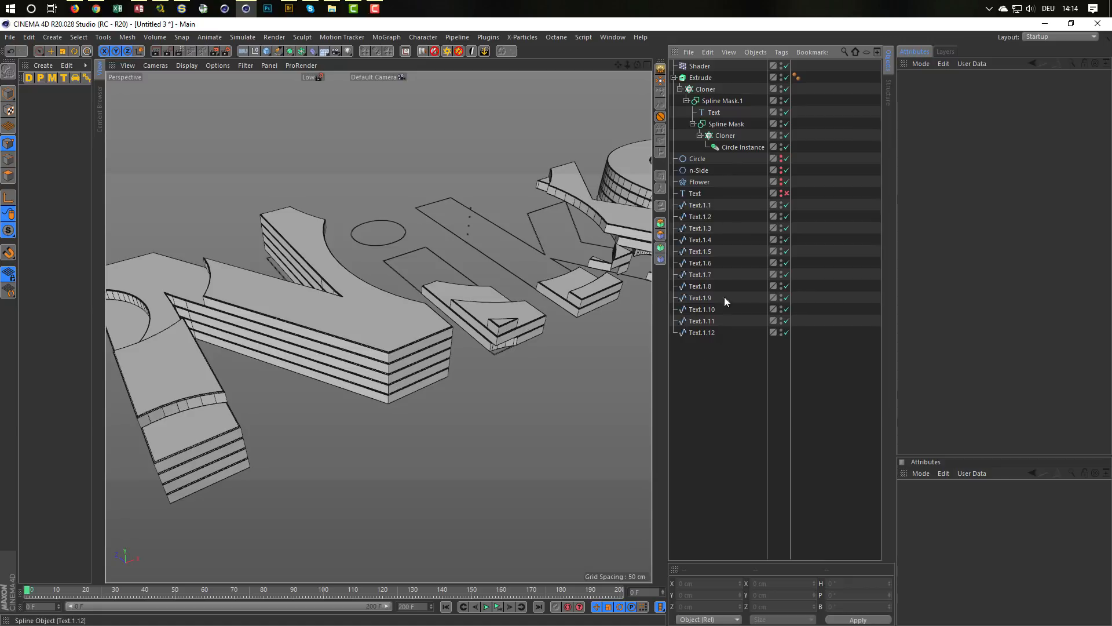
Step: Delete the duplicate contour spline Text.1.1 of the letter N, working in the Top view
{"action": "middle_click", "coordinate": [599, 267]}
{"action": "middle_click", "coordinate": [593, 265]}
{"action": "middle_click_drag", "start_coordinate": [436, 245], "coordinate": [570, 284], "text": "alt"}
{"action": "right_click_drag", "start_coordinate": [545, 281], "coordinate": [506, 285], "text": "alt"}
{"action": "middle_click_drag", "start_coordinate": [556, 295], "coordinate": [604, 312], "text": "alt"}
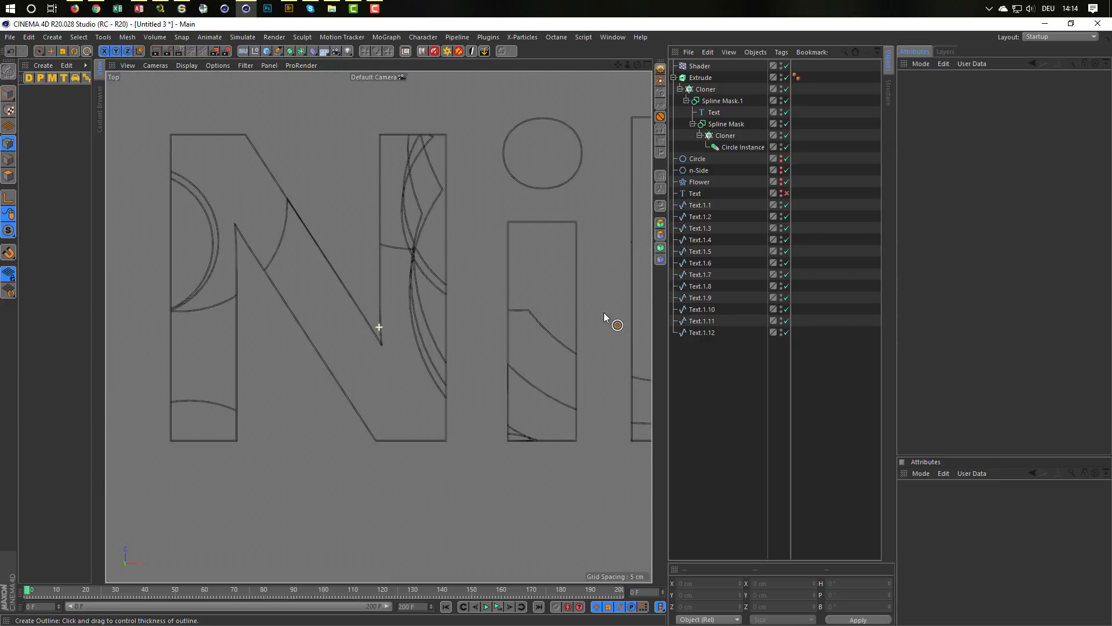
{"action": "left_click", "coordinate": [698, 204]}
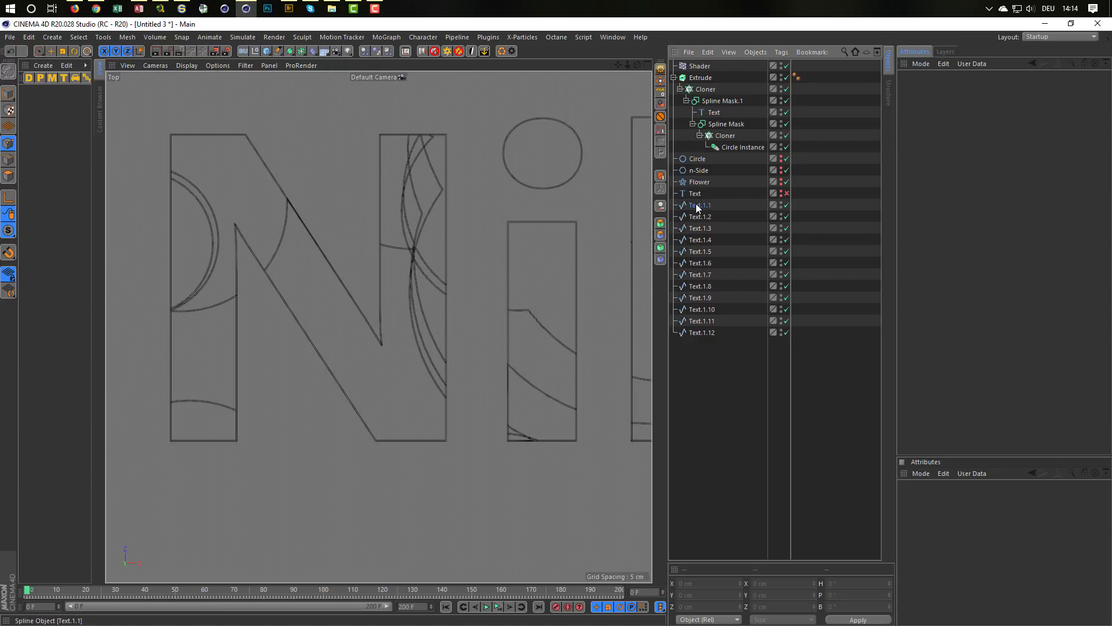
{"action": "scroll", "coordinate": [464, 149], "scroll_direction": "up", "scroll_amount": 4}
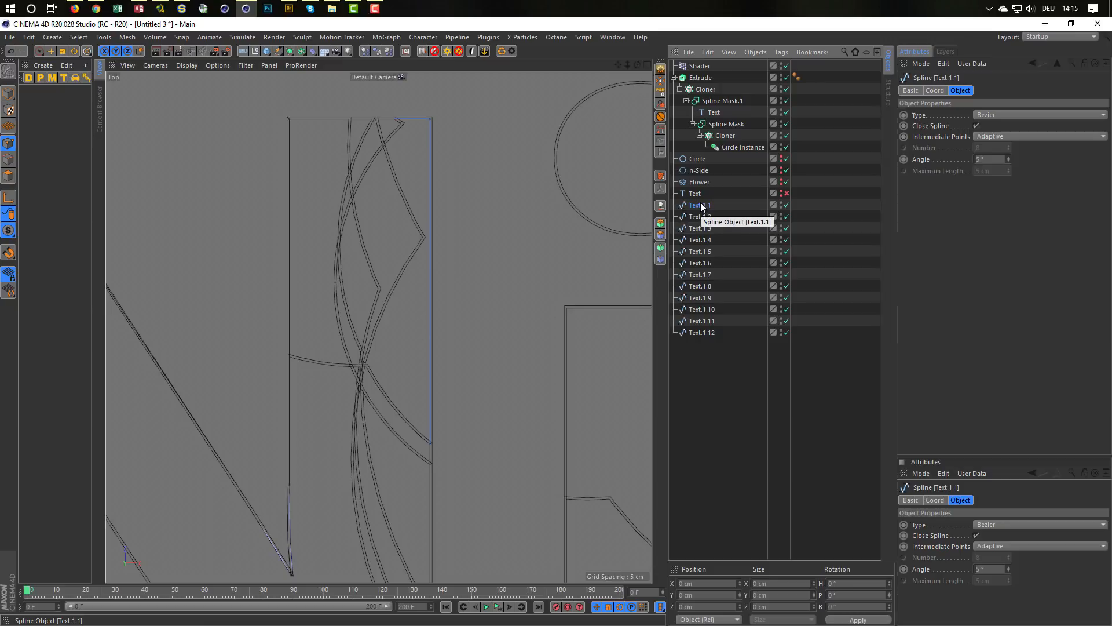
{"action": "key", "text": "Delete"}
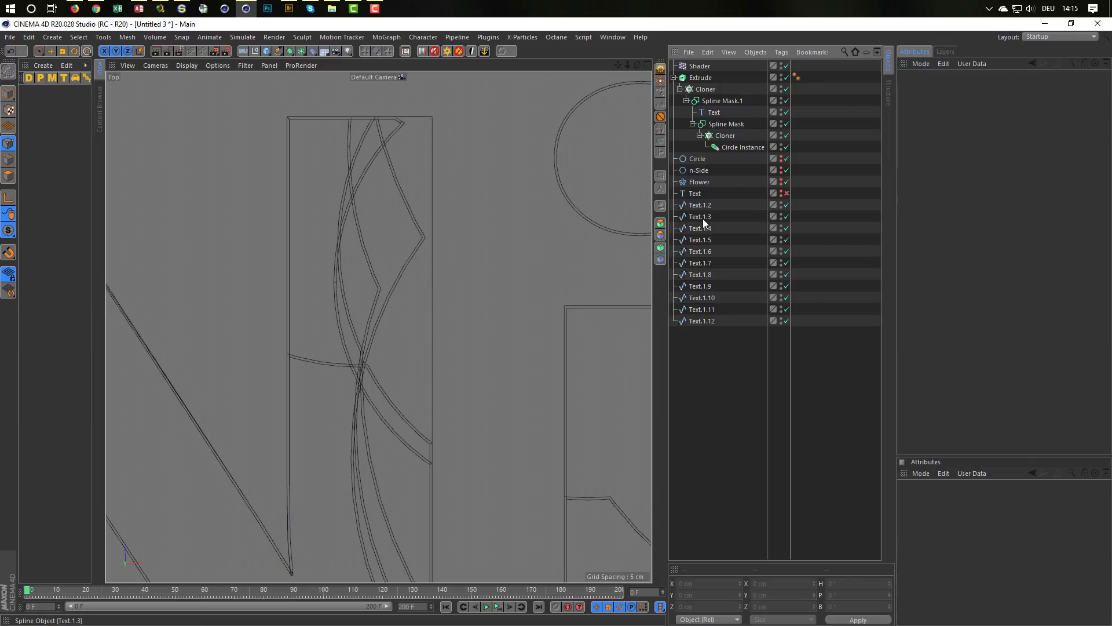
Step: Delete the duplicate contour splines Text.1.3 and Text.1.5 from the dot and stem of the letter i
{"action": "left_click", "coordinate": [702, 204]}
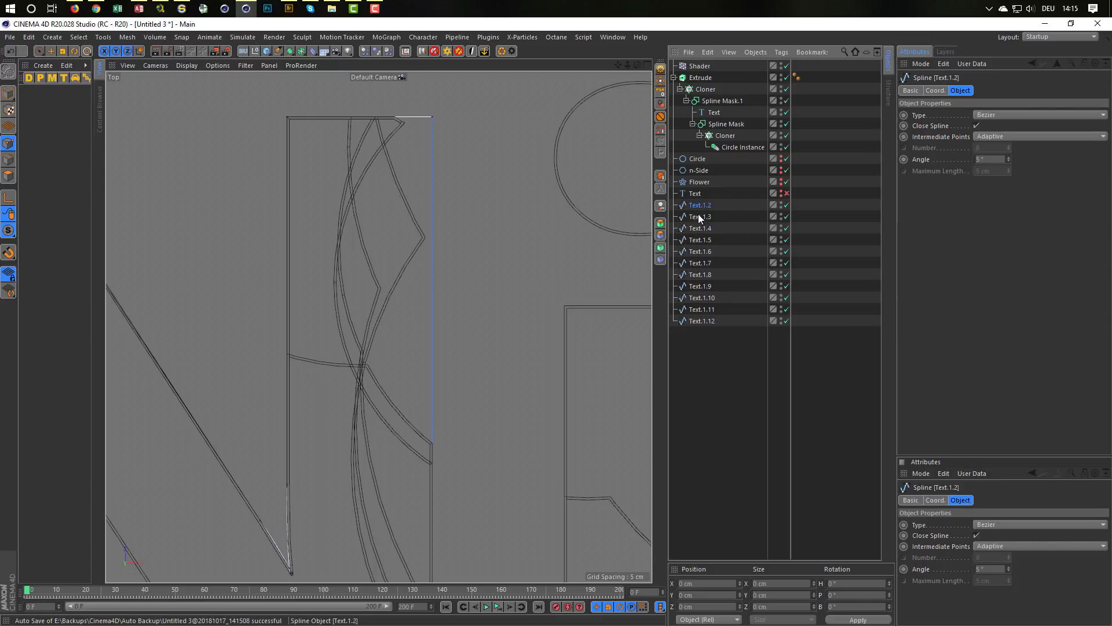
{"action": "left_click", "coordinate": [699, 216]}
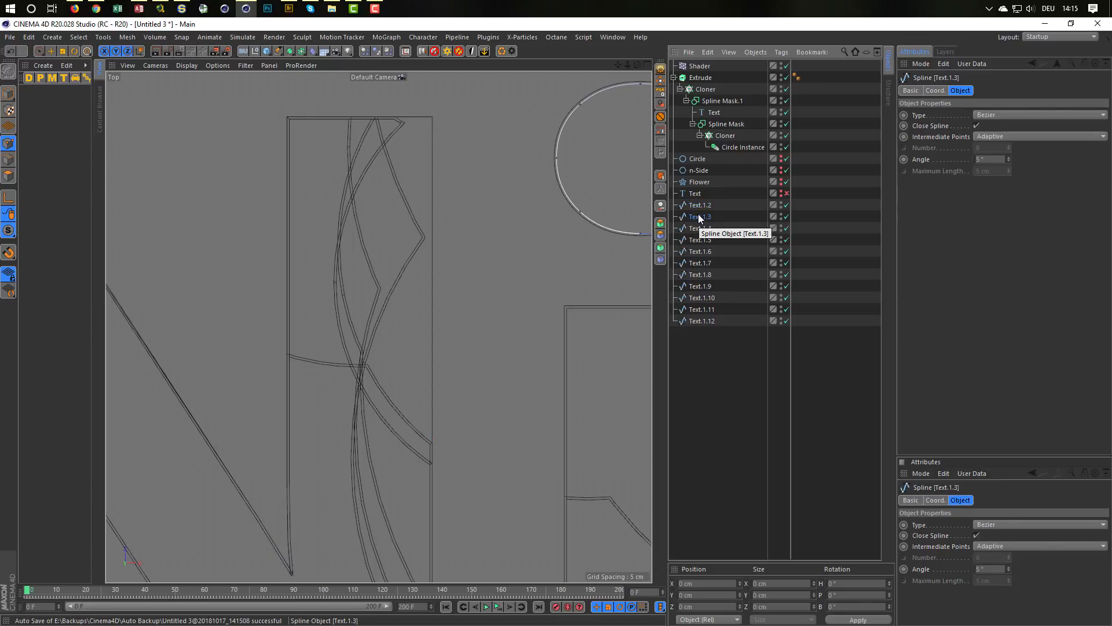
{"action": "key", "text": "Delete"}
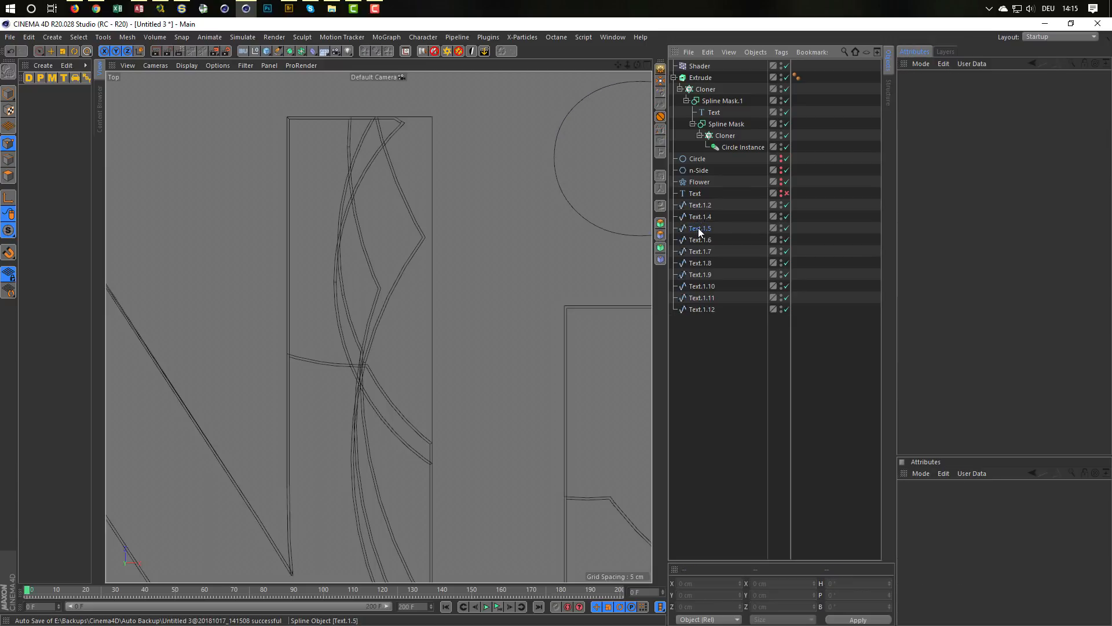
{"action": "left_click", "coordinate": [697, 228]}
{"action": "key", "text": "Delete"}
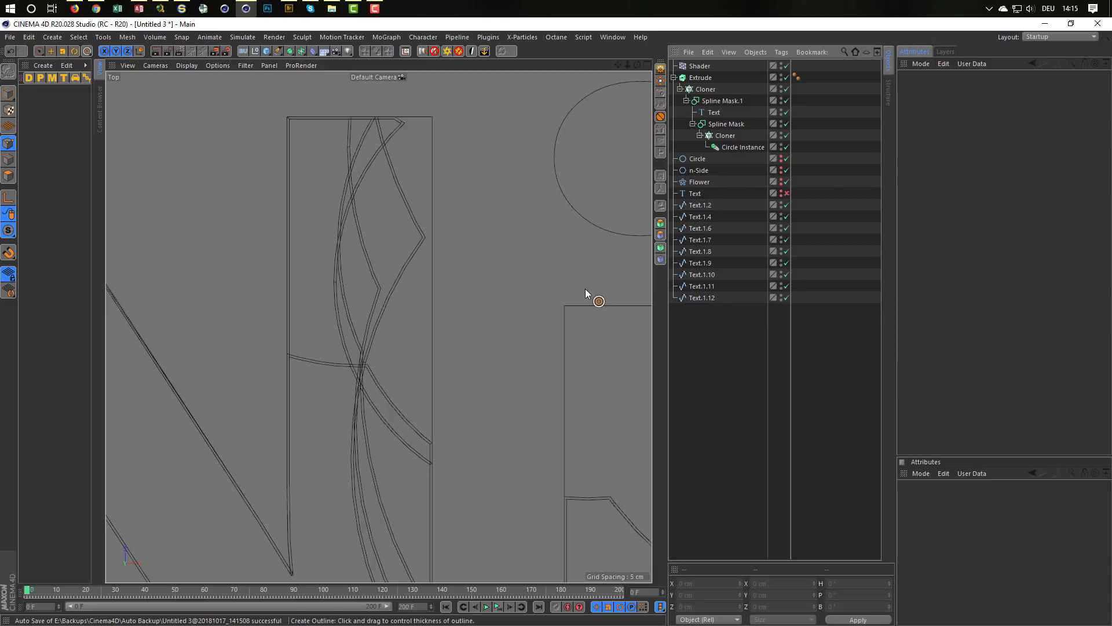
Step: Go through the next splines and delete the duplicate contour Text.1.7 of the letter k
{"action": "right_click_drag", "start_coordinate": [563, 288], "coordinate": [500, 292], "text": "alt"}
{"action": "middle_click_drag", "start_coordinate": [495, 291], "coordinate": [202, 281], "text": "alt"}
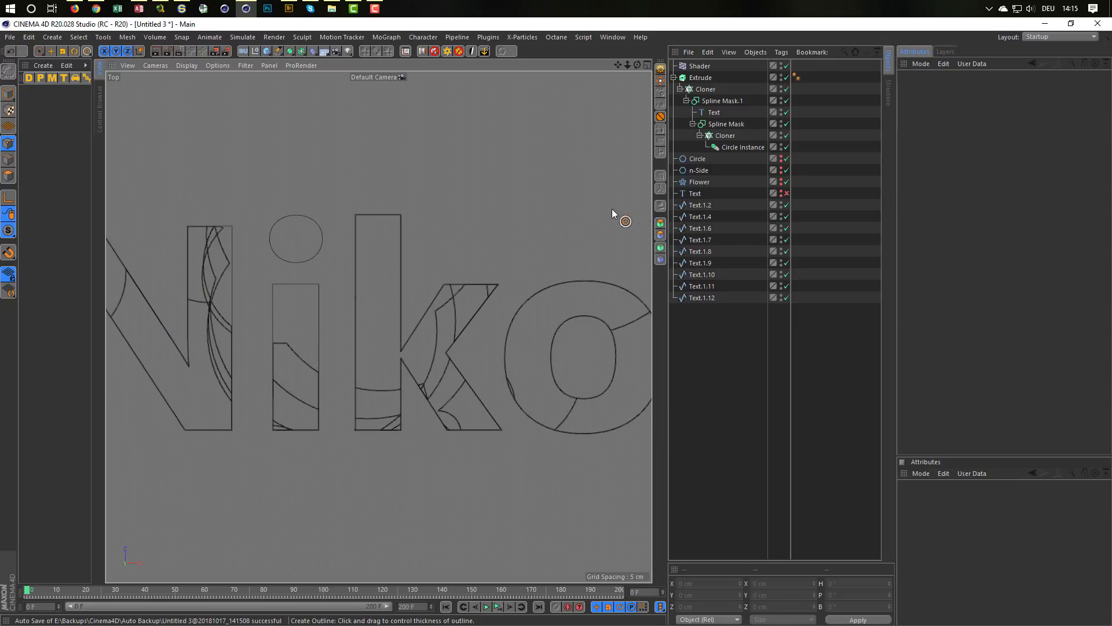
{"action": "left_click", "coordinate": [694, 216]}
{"action": "left_click", "coordinate": [699, 229]}
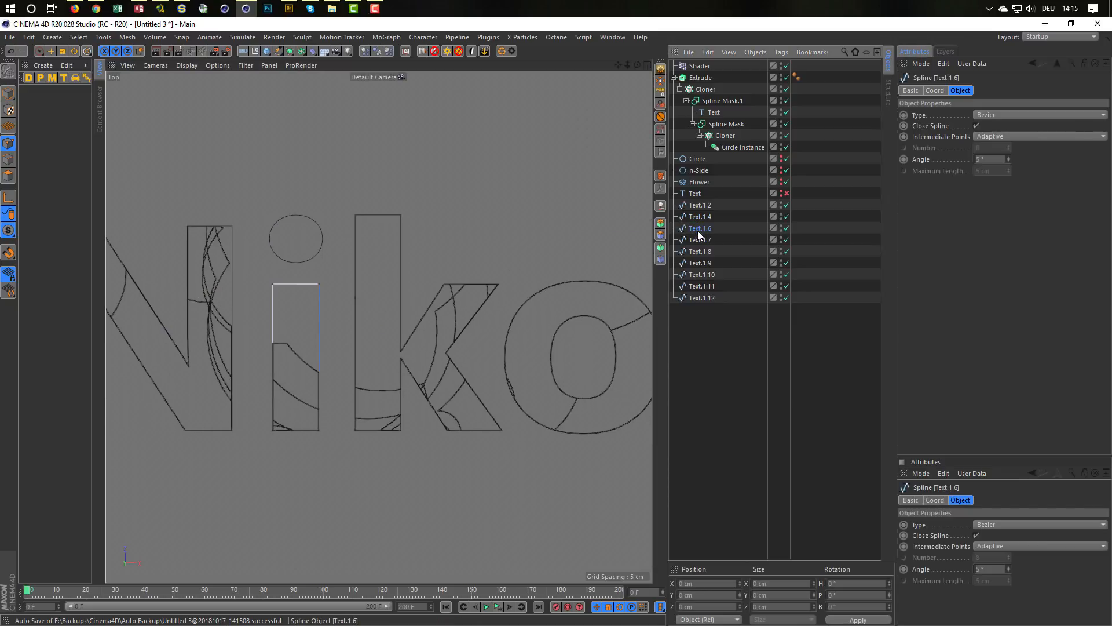
{"action": "left_click", "coordinate": [697, 240]}
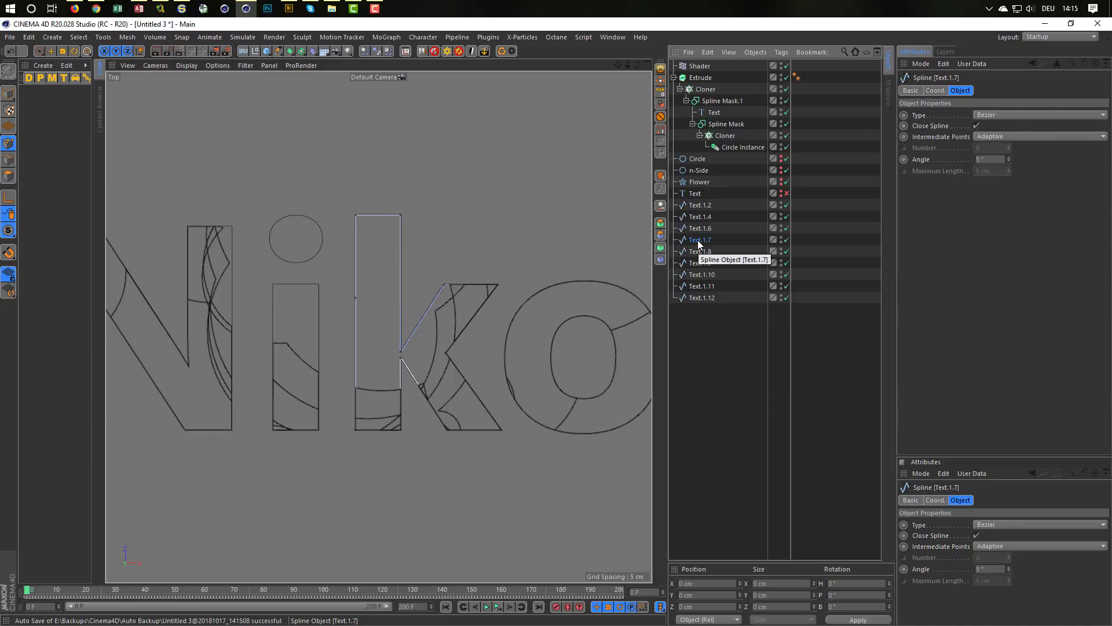
{"action": "key", "text": "Delete"}
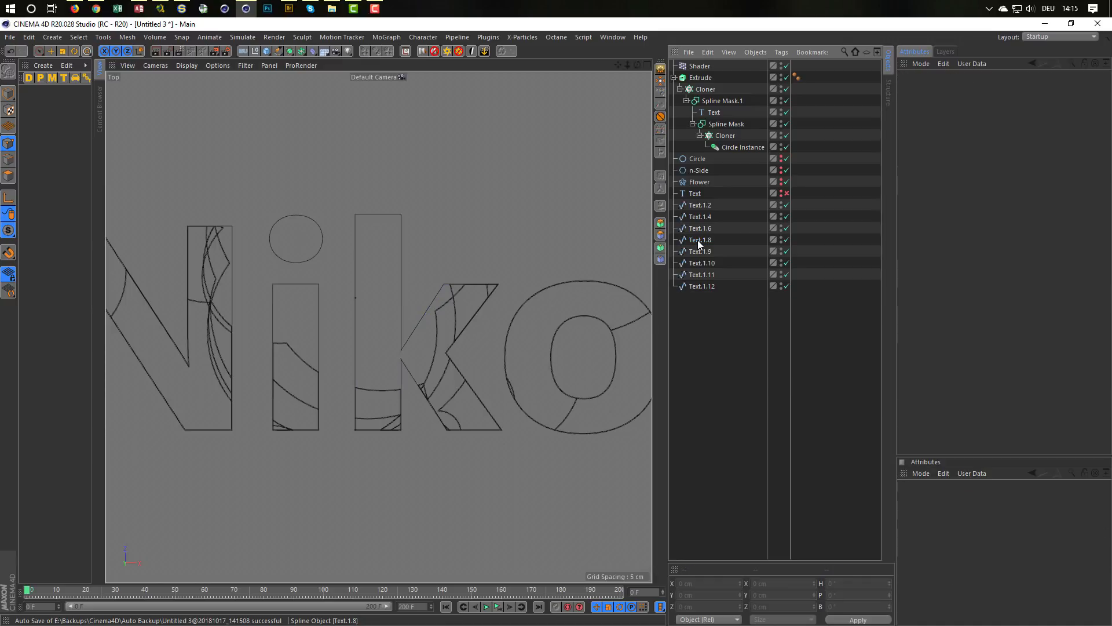
Step: Inspect spline Text.1.9 up close on the outer edge of the letter o and delete it
{"action": "left_click", "coordinate": [696, 253]}
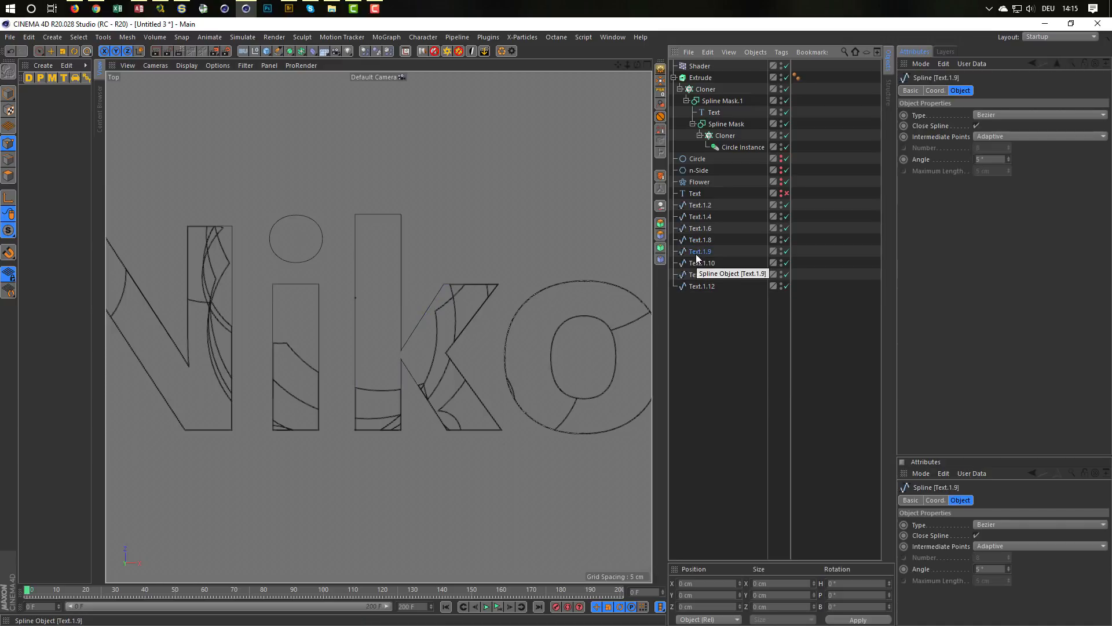
{"action": "scroll", "coordinate": [579, 286], "scroll_direction": "up", "scroll_amount": 5}
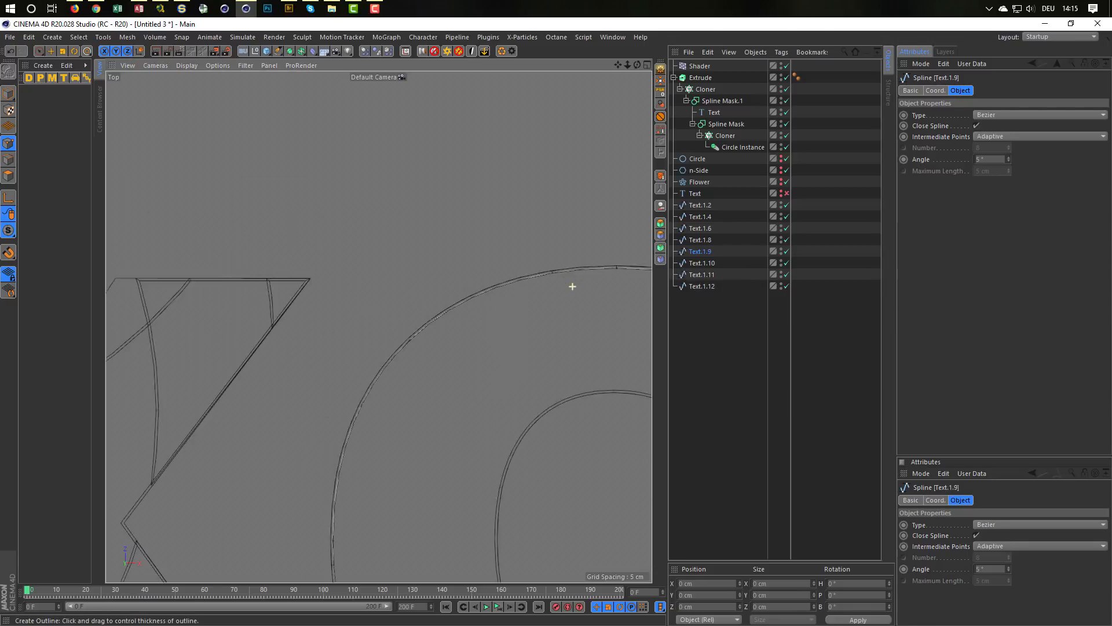
{"action": "scroll", "coordinate": [572, 286], "scroll_direction": "up", "scroll_amount": 5}
{"action": "scroll", "coordinate": [572, 286], "scroll_direction": "down", "scroll_amount": 4}
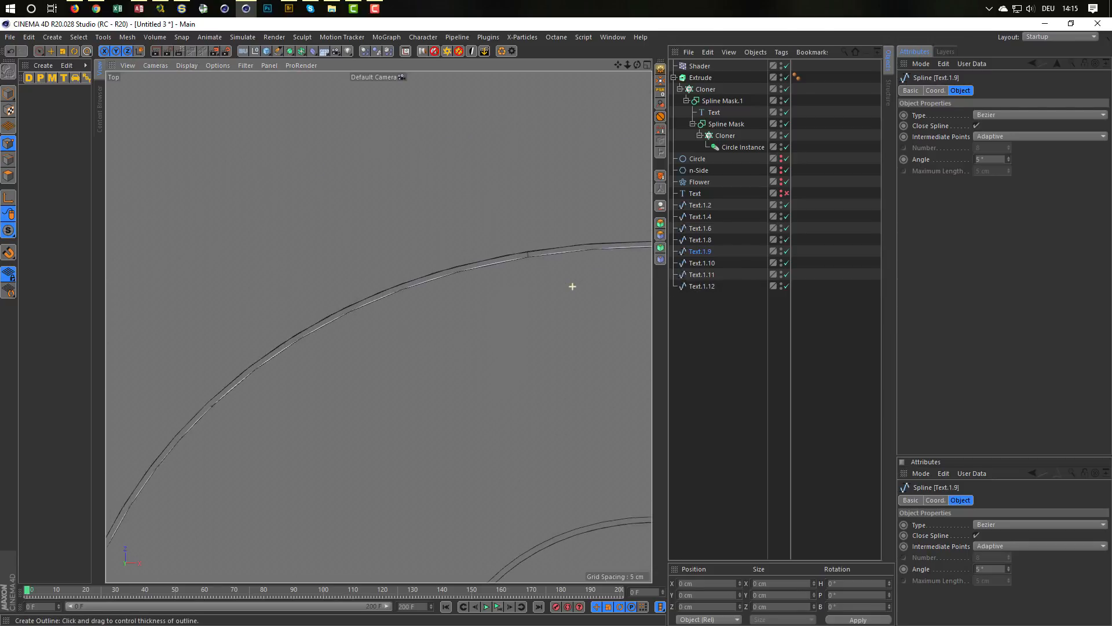
{"action": "scroll", "coordinate": [572, 286], "scroll_direction": "down", "scroll_amount": 6}
{"action": "scroll", "coordinate": [574, 318], "scroll_direction": "up", "scroll_amount": 2}
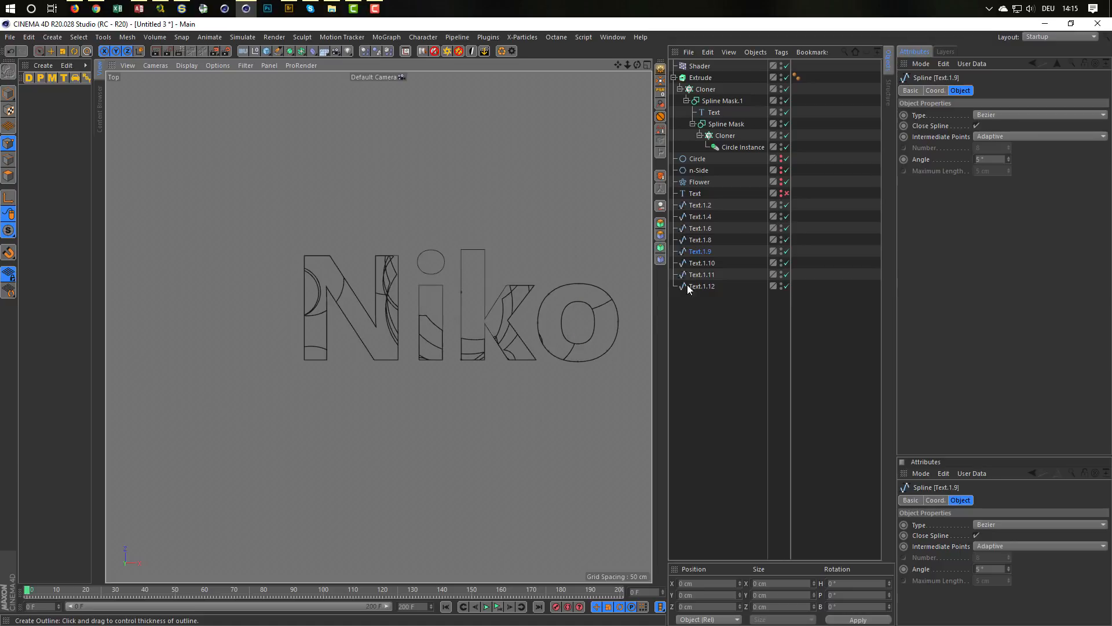
{"action": "key", "text": "Delete"}
Step: Check splines Text.1.10 and Text.1.11 on the letter o, and group all remaining outline splines, Text.1.2 to Text.1.12, under a null
{"action": "left_click", "coordinate": [704, 252]}
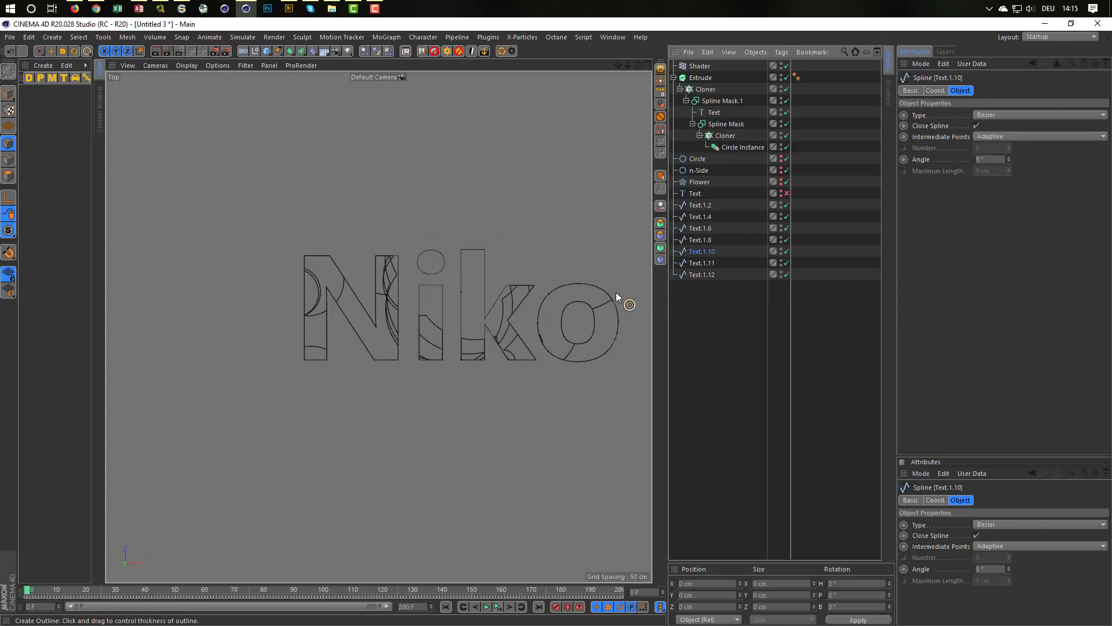
{"action": "scroll", "coordinate": [616, 292], "scroll_direction": "up", "scroll_amount": 10}
{"action": "scroll", "coordinate": [622, 291], "scroll_direction": "up", "scroll_amount": 1}
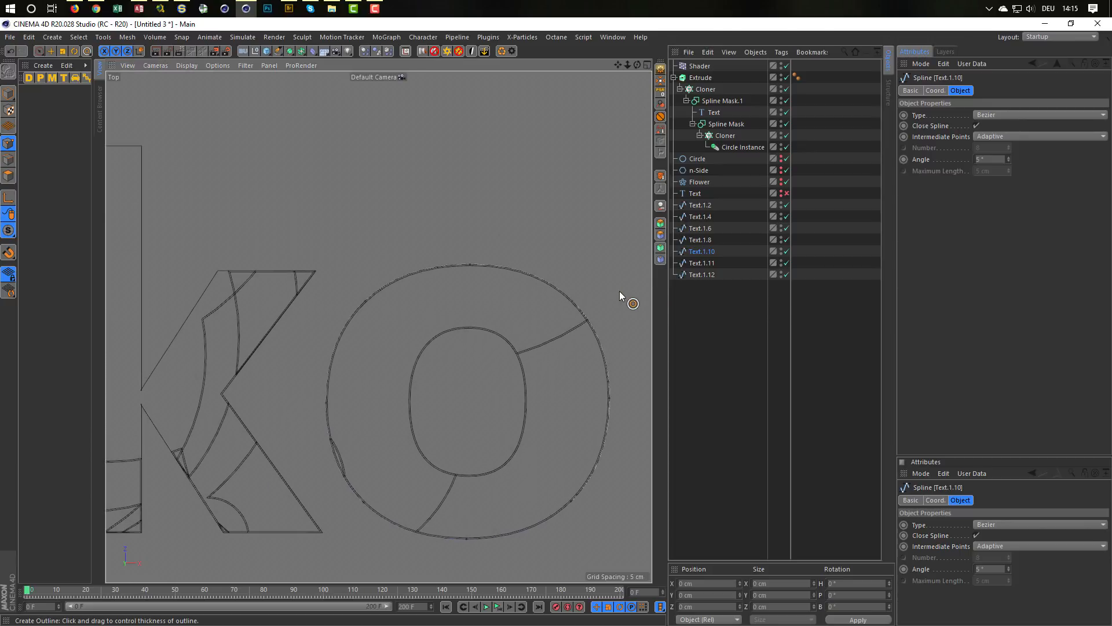
{"action": "left_click", "coordinate": [702, 264]}
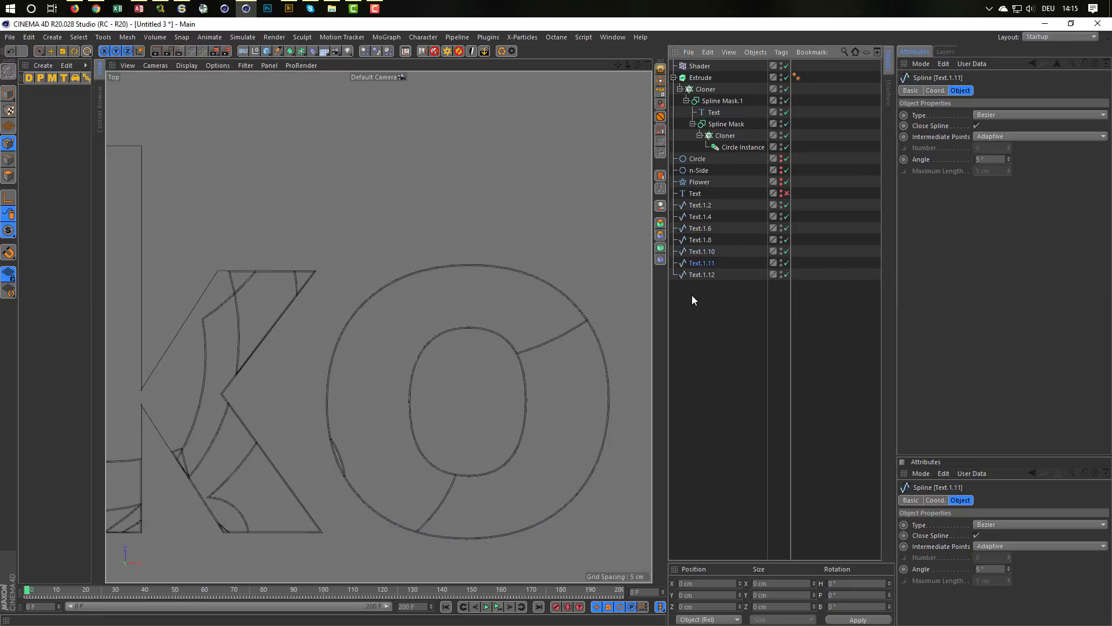
{"action": "left_click_drag", "start_coordinate": [692, 292], "coordinate": [702, 201]}
{"action": "key", "text": "alt+g"}
{"action": "left_click", "coordinate": [674, 205]}
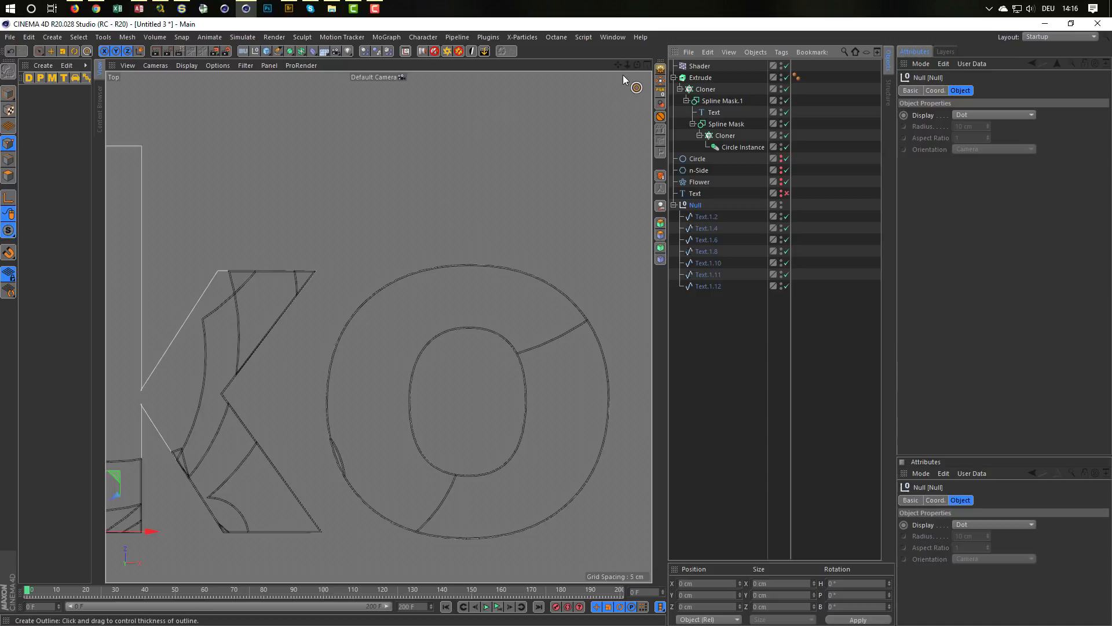
Step: Try to isolate the grouped splines with Viewport Solo Single, and turn the solo mode off again
{"action": "left_click", "coordinate": [9, 231]}
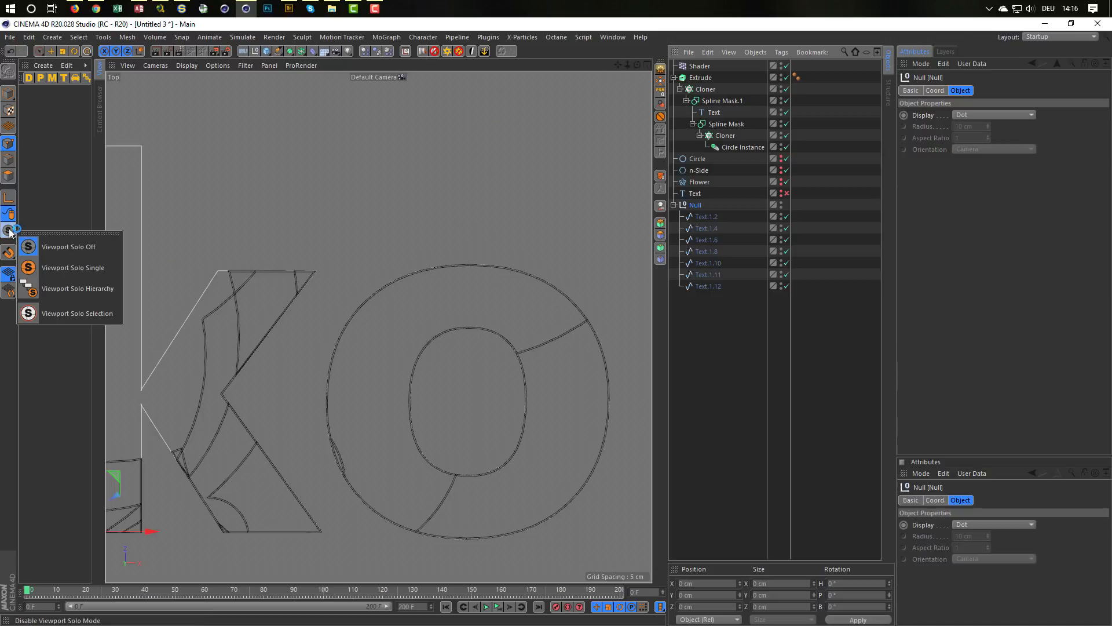
{"action": "left_click", "coordinate": [76, 270]}
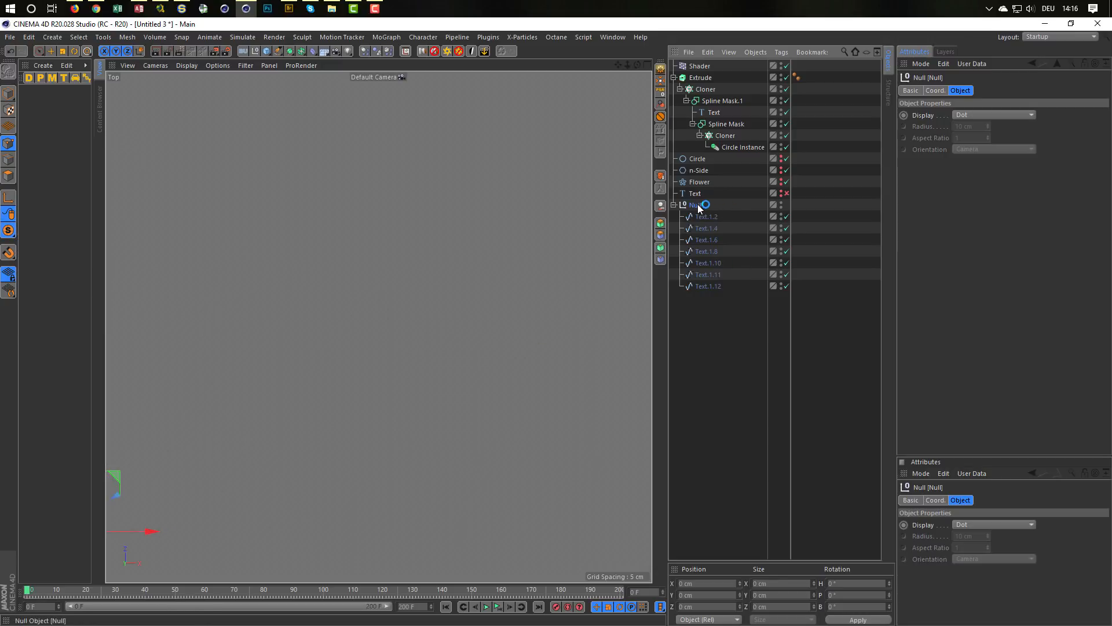
{"action": "scroll", "coordinate": [430, 326], "scroll_direction": "down", "scroll_amount": 5}
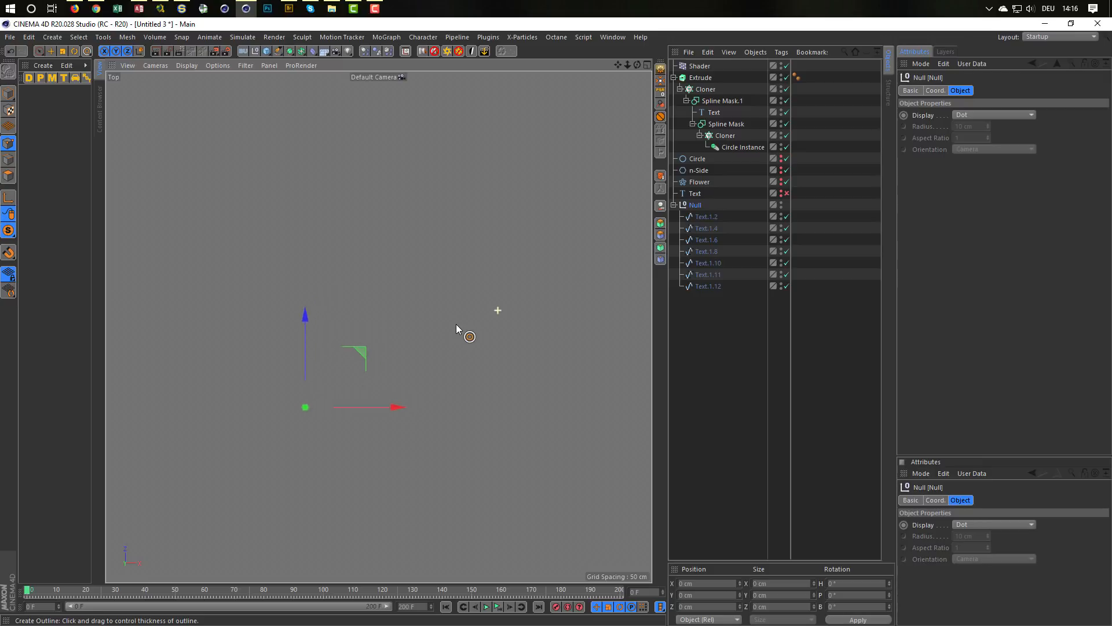
{"action": "scroll", "coordinate": [457, 324], "scroll_direction": "up", "scroll_amount": 1}
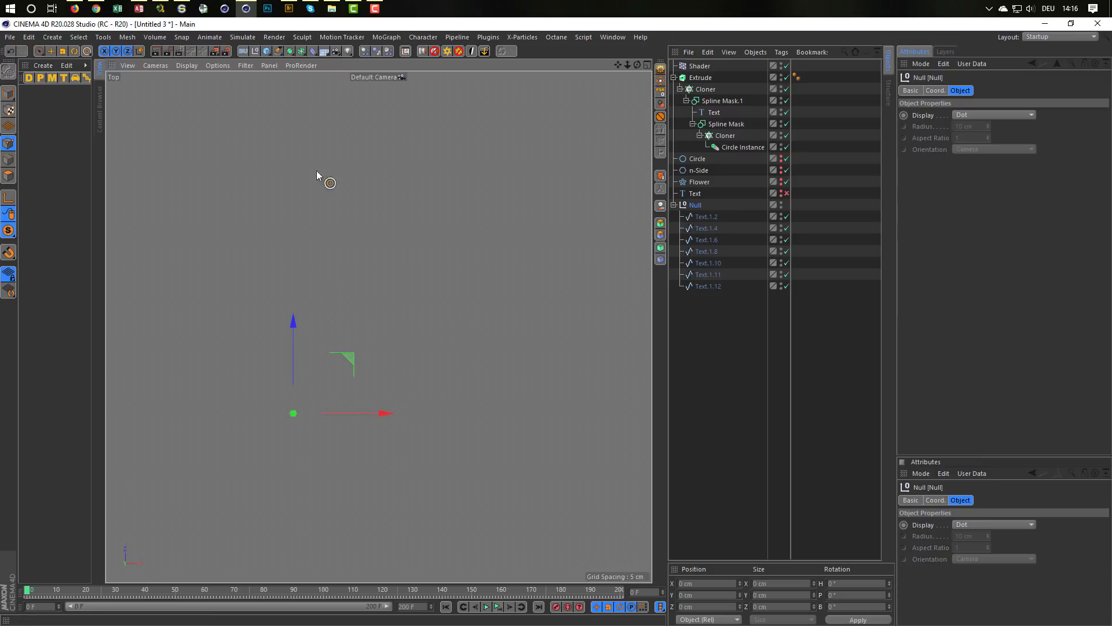
{"action": "left_click_drag", "start_coordinate": [8, 234], "coordinate": [52, 251]}
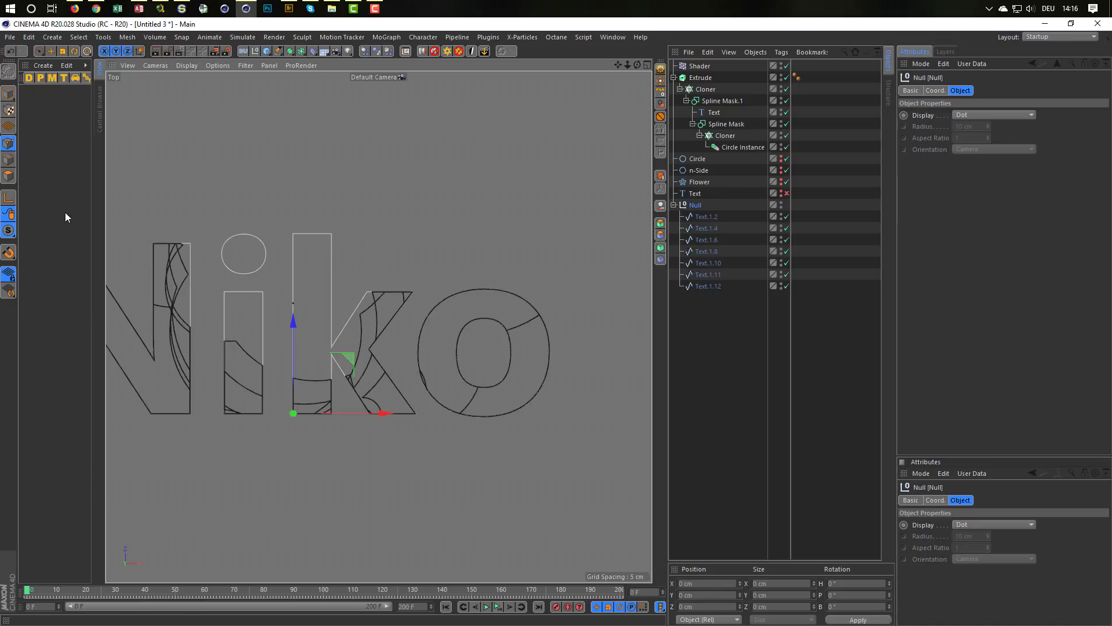
Step: Isolate the null and its child splines with the MagicSolo plugin
{"action": "left_click", "coordinate": [482, 37]}
{"action": "mouse_move", "coordinate": [552, 93]}
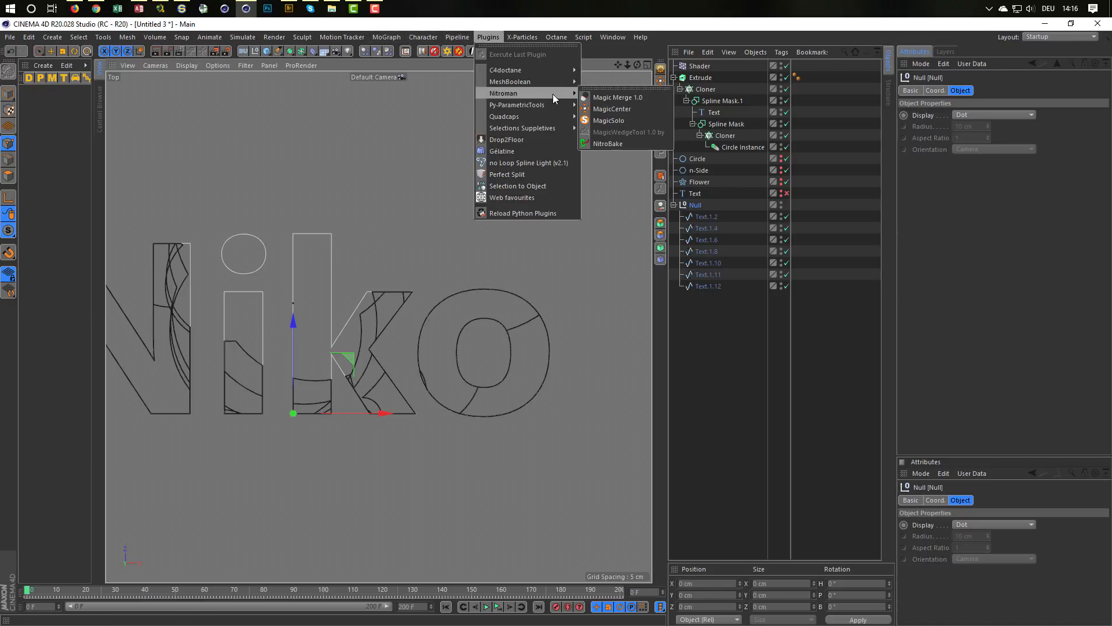
{"action": "left_click", "coordinate": [625, 119]}
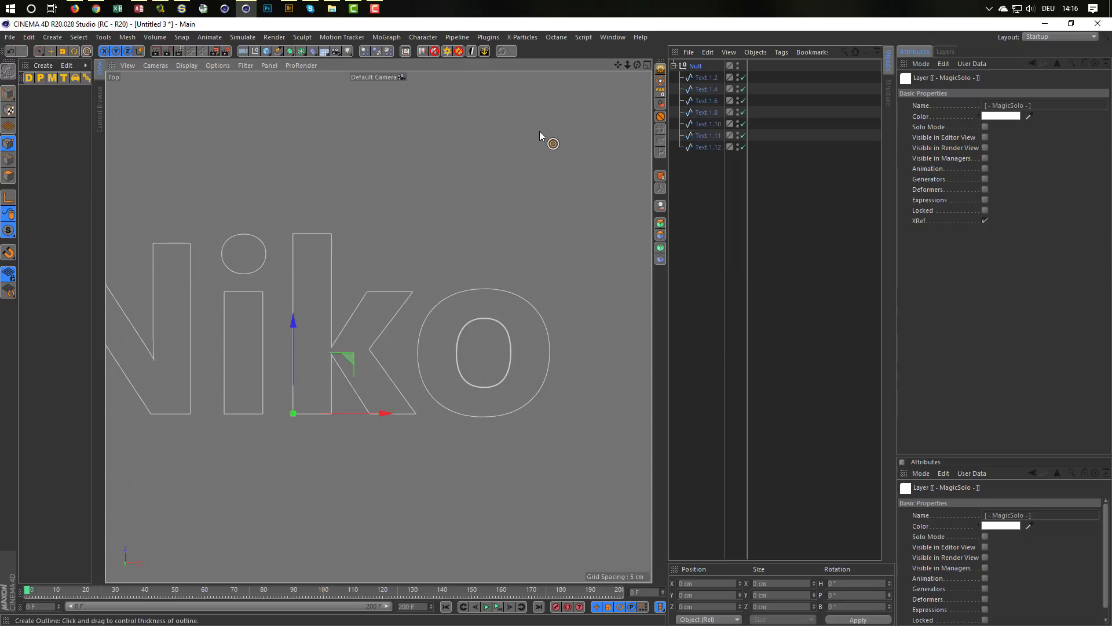
Step: Check each spline in the null for doubled contours and delete Text.1.11 from the inner contour of the letter o
{"action": "left_click", "coordinate": [703, 78]}
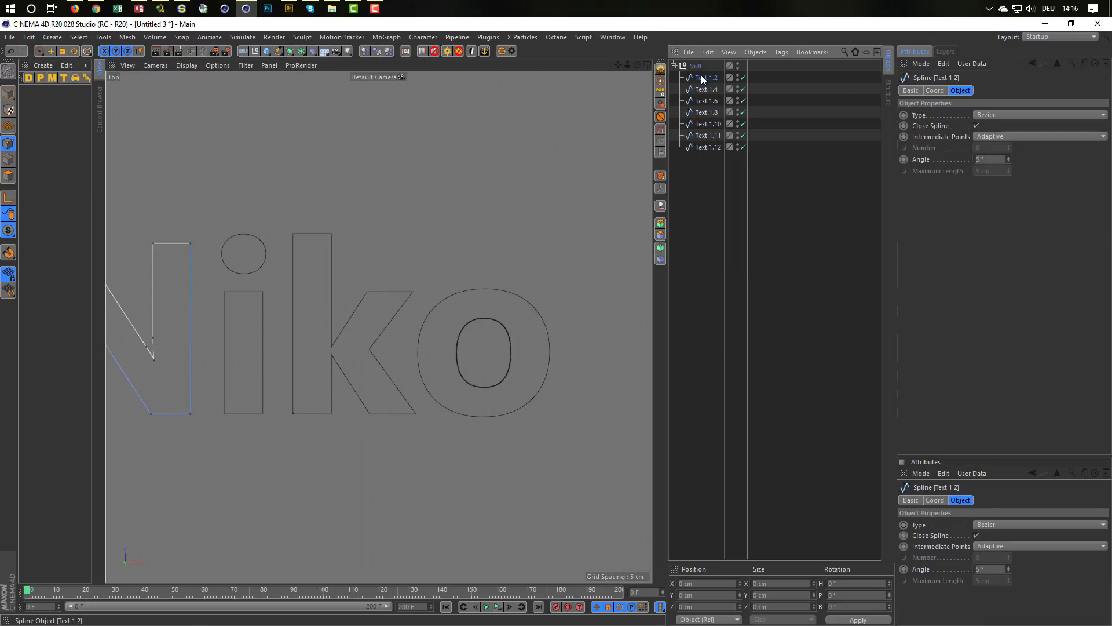
{"action": "left_click", "coordinate": [706, 89]}
{"action": "left_click", "coordinate": [706, 101]}
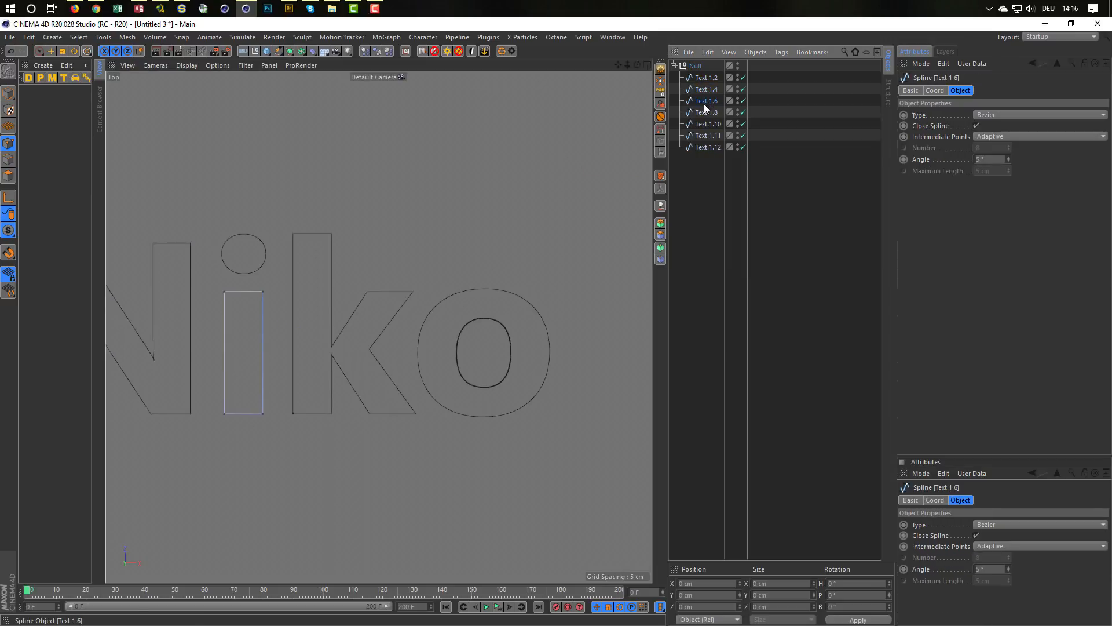
{"action": "left_click", "coordinate": [706, 112]}
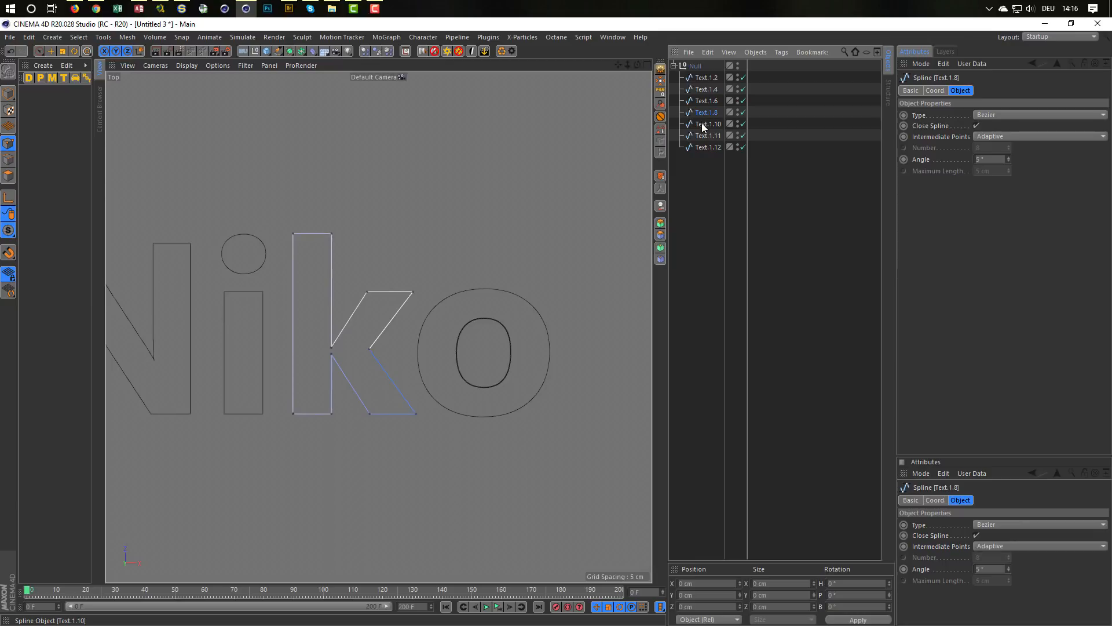
{"action": "left_click", "coordinate": [703, 124]}
{"action": "left_click", "coordinate": [704, 135]}
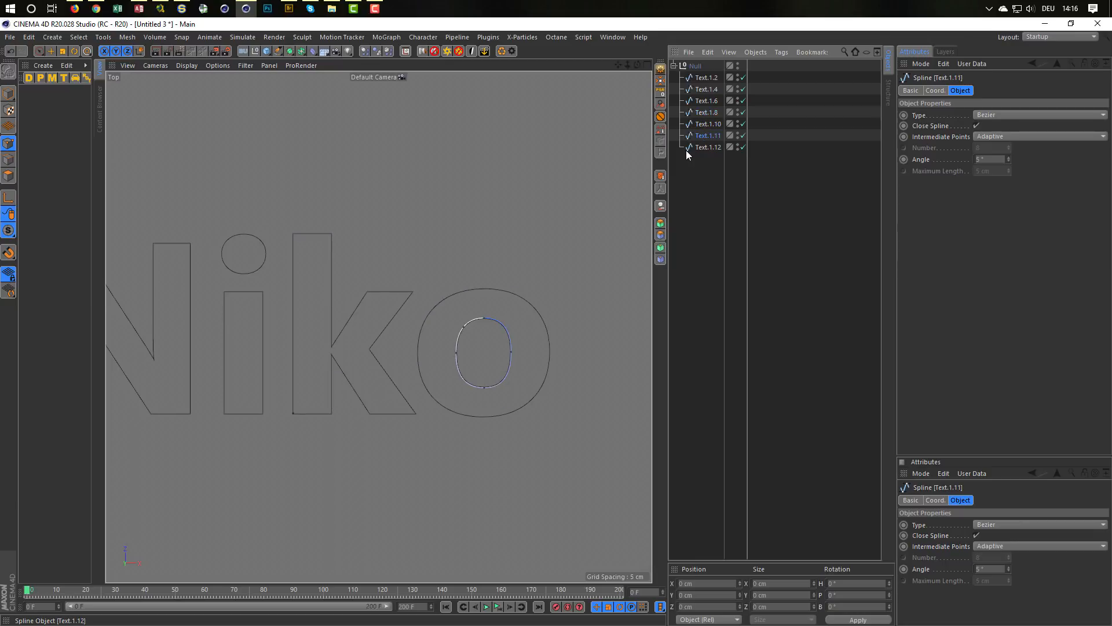
{"action": "right_click_drag", "start_coordinate": [516, 320], "coordinate": [587, 305], "text": "alt"}
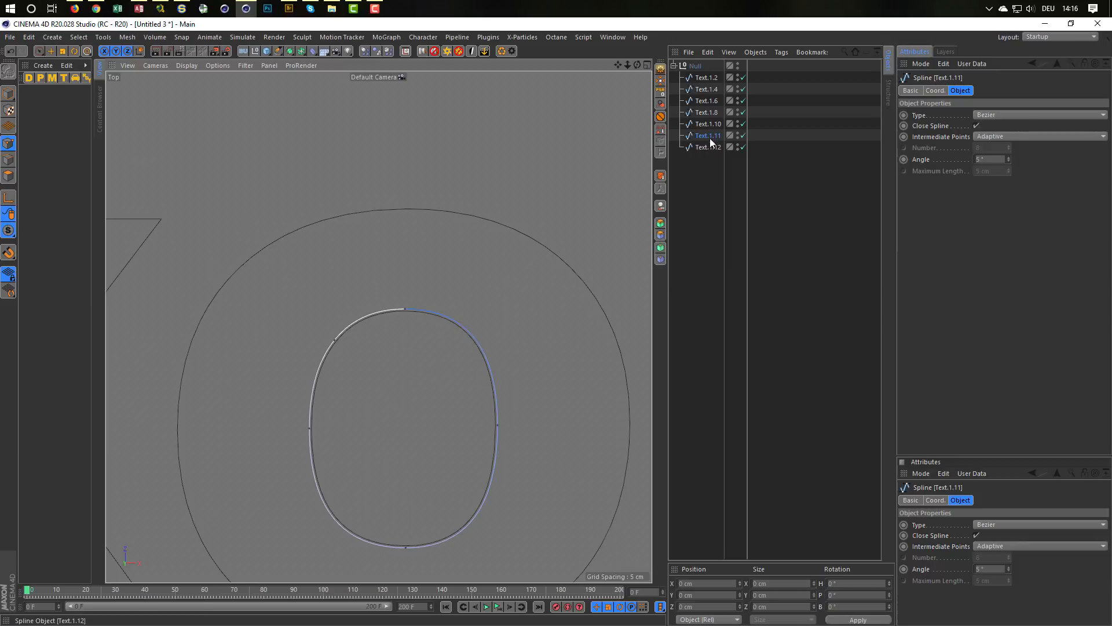
{"action": "key", "text": "Delete"}
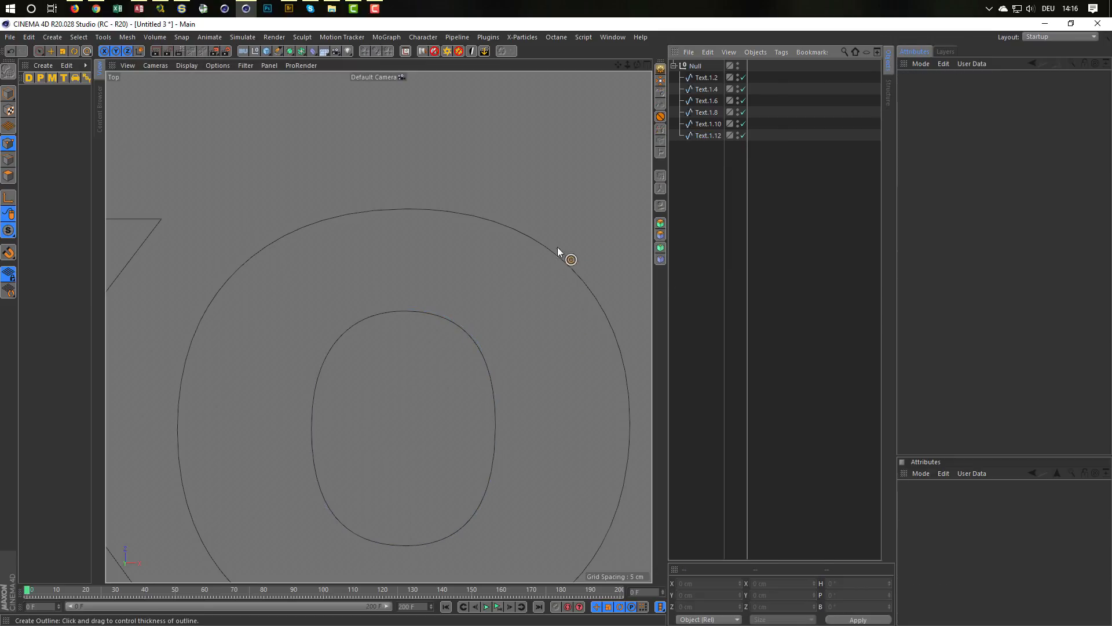
Step: Turn off the MagicSolo isolation so that all scene objects are shown again
{"action": "right_click_drag", "start_coordinate": [498, 281], "coordinate": [422, 330], "text": "alt"}
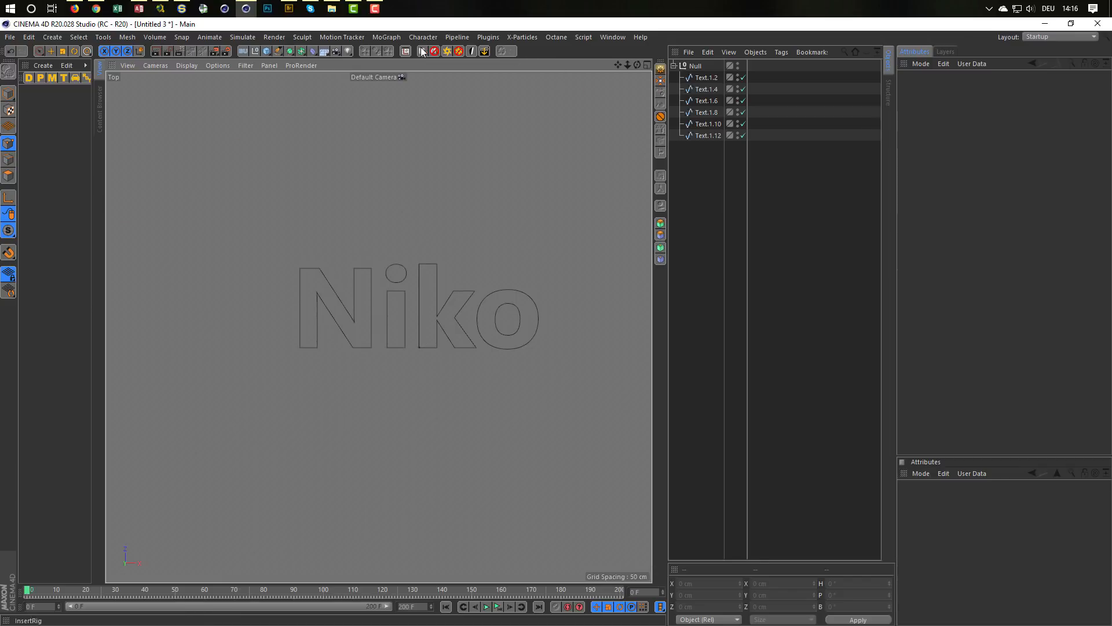
{"action": "left_click", "coordinate": [488, 37]}
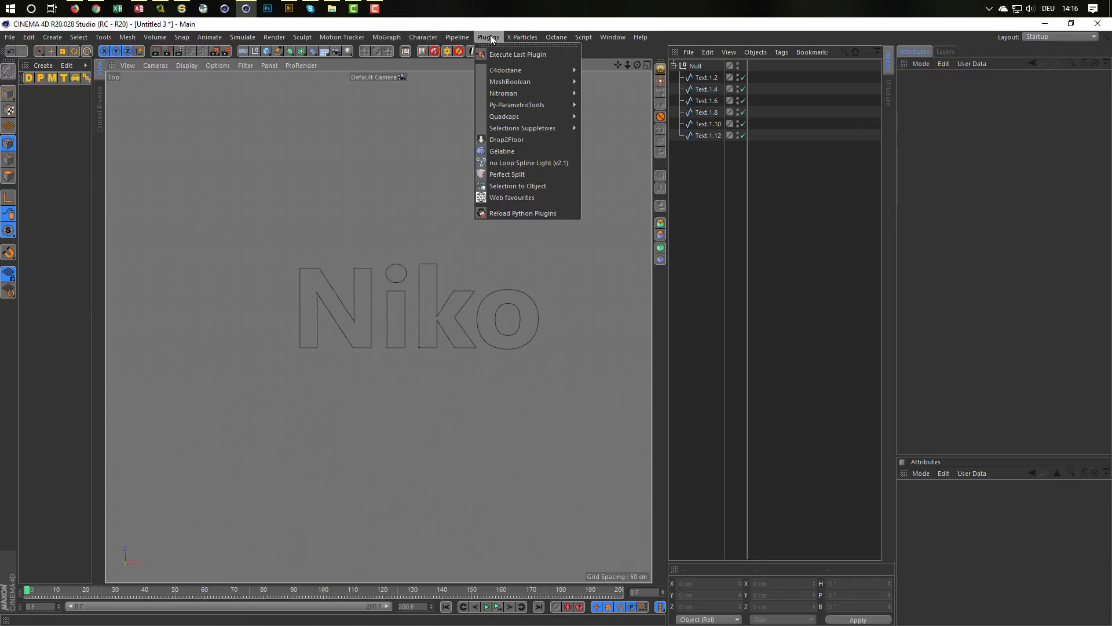
{"action": "mouse_move", "coordinate": [544, 93]}
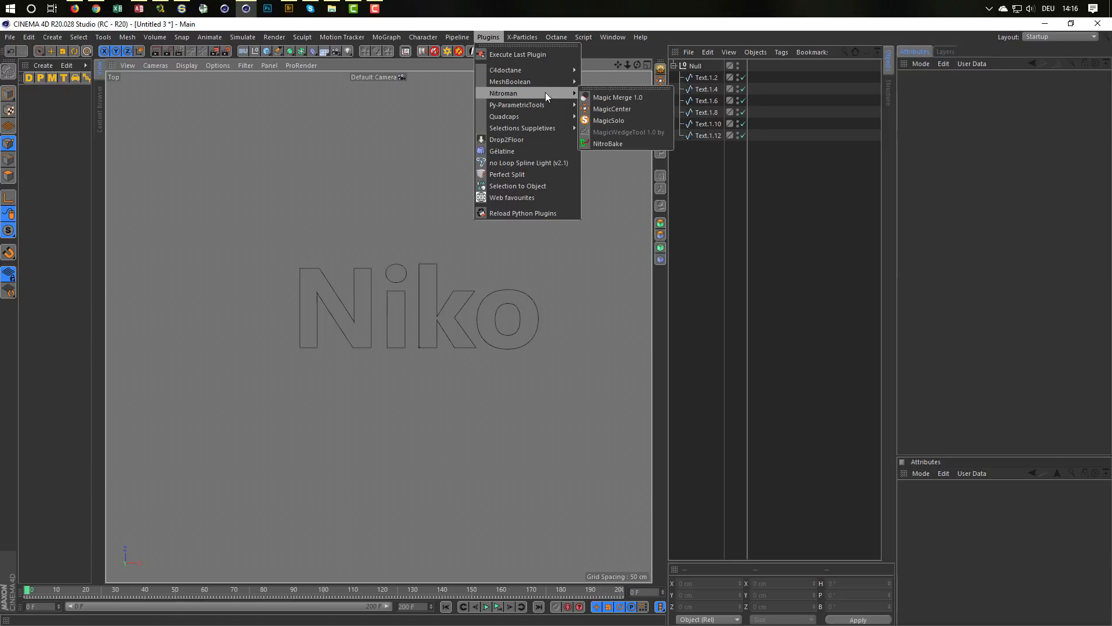
{"action": "left_click", "coordinate": [608, 121]}
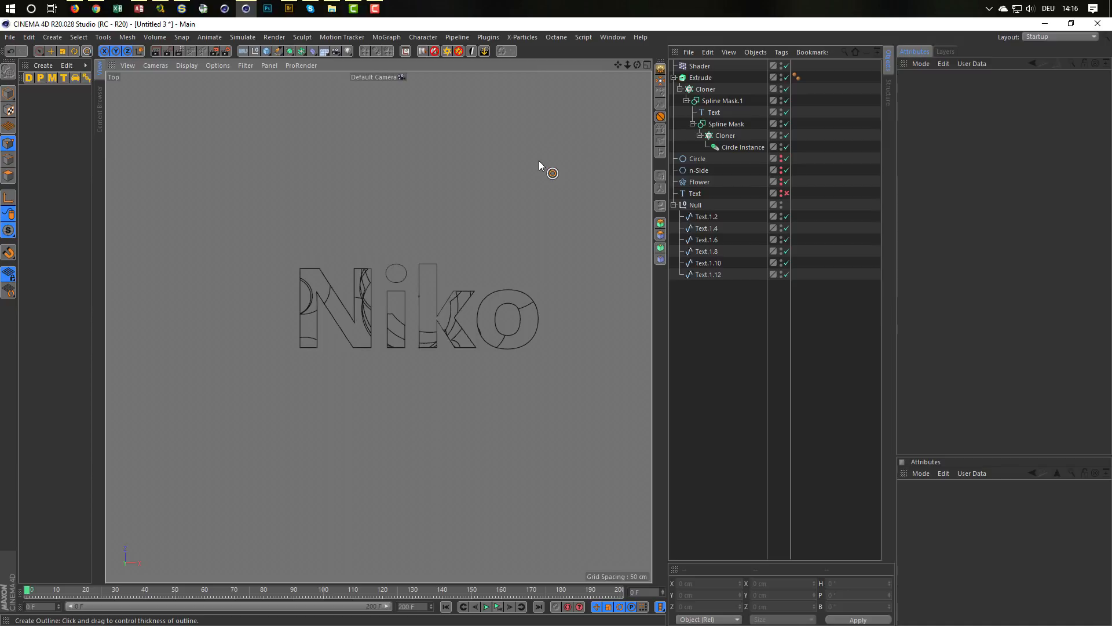
Step: Find the MagicSolo command by filtering for "magic" and add it to the end of the top command palette, preceded by a group separator
{"action": "key", "text": "shift+F12"}
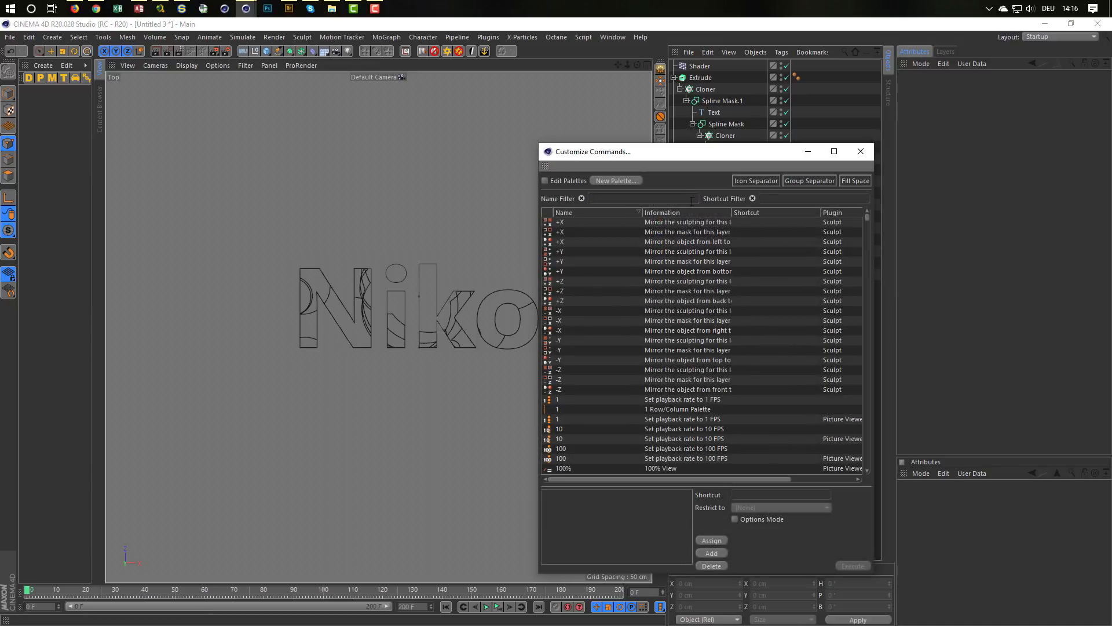
{"action": "type", "text": "magic"}
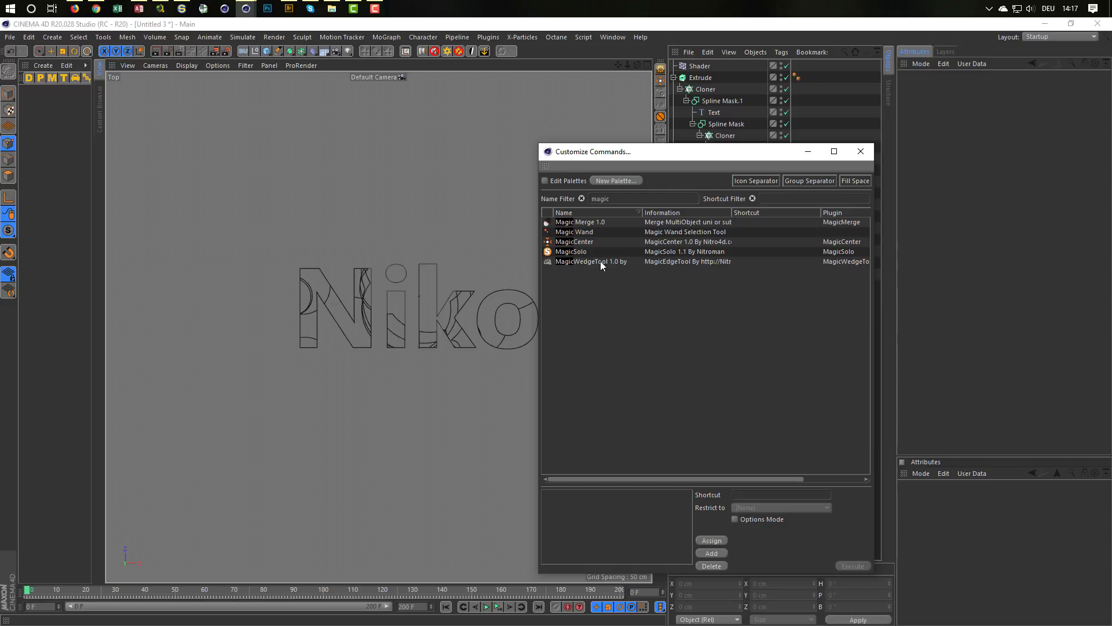
{"action": "left_click_drag", "start_coordinate": [575, 252], "coordinate": [595, 202]}
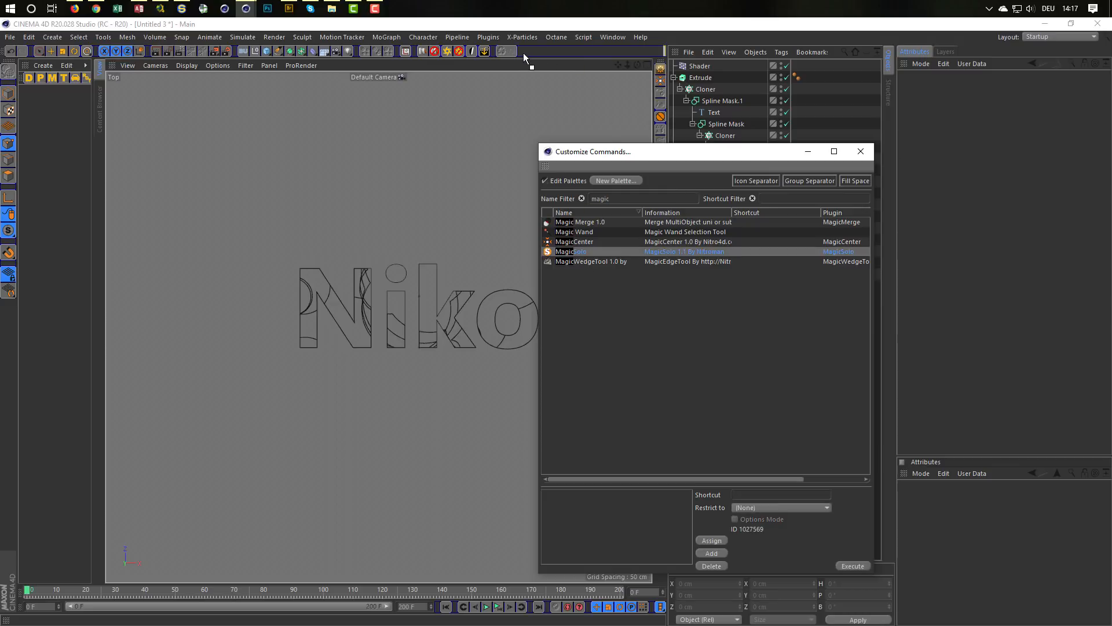
{"action": "left_click_drag", "start_coordinate": [523, 53], "coordinate": [520, 53]}
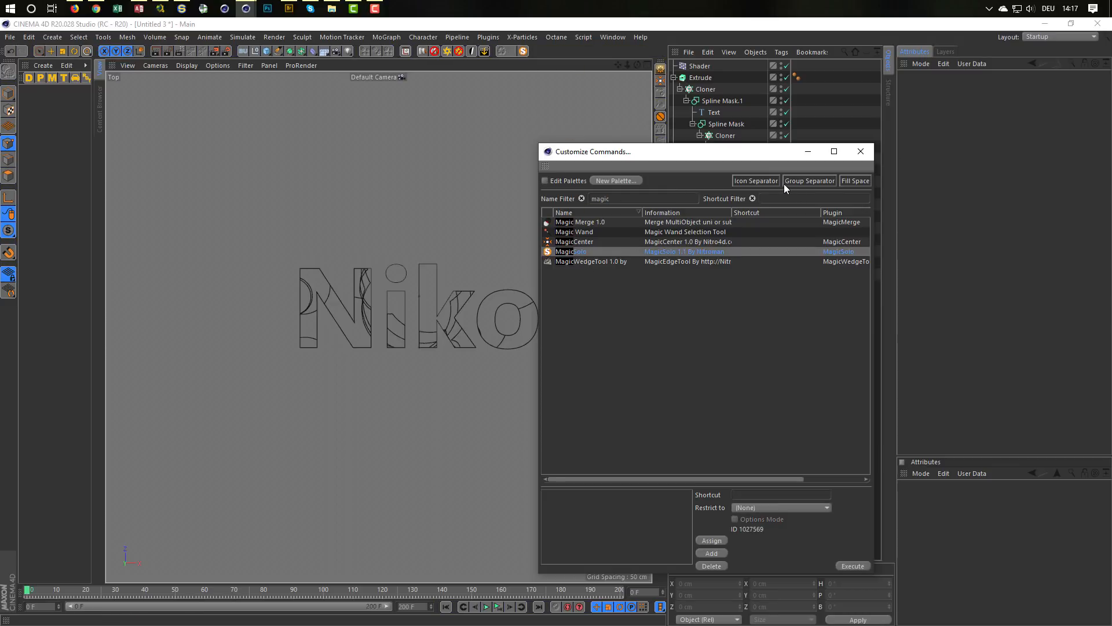
{"action": "left_click_drag", "start_coordinate": [800, 182], "coordinate": [521, 51]}
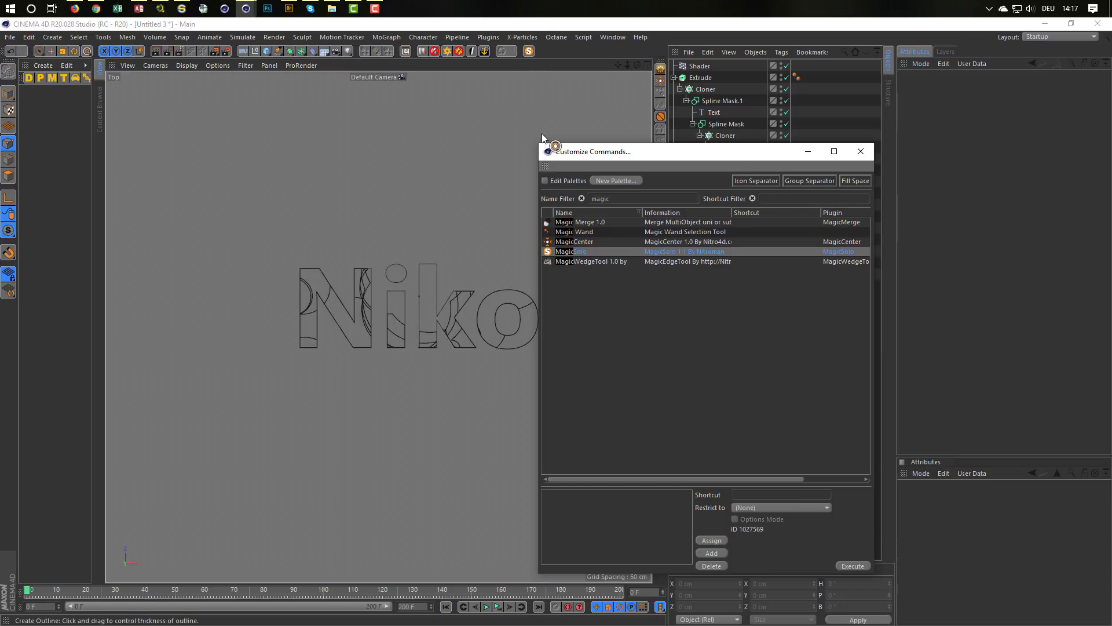
{"action": "left_click", "coordinate": [868, 154]}
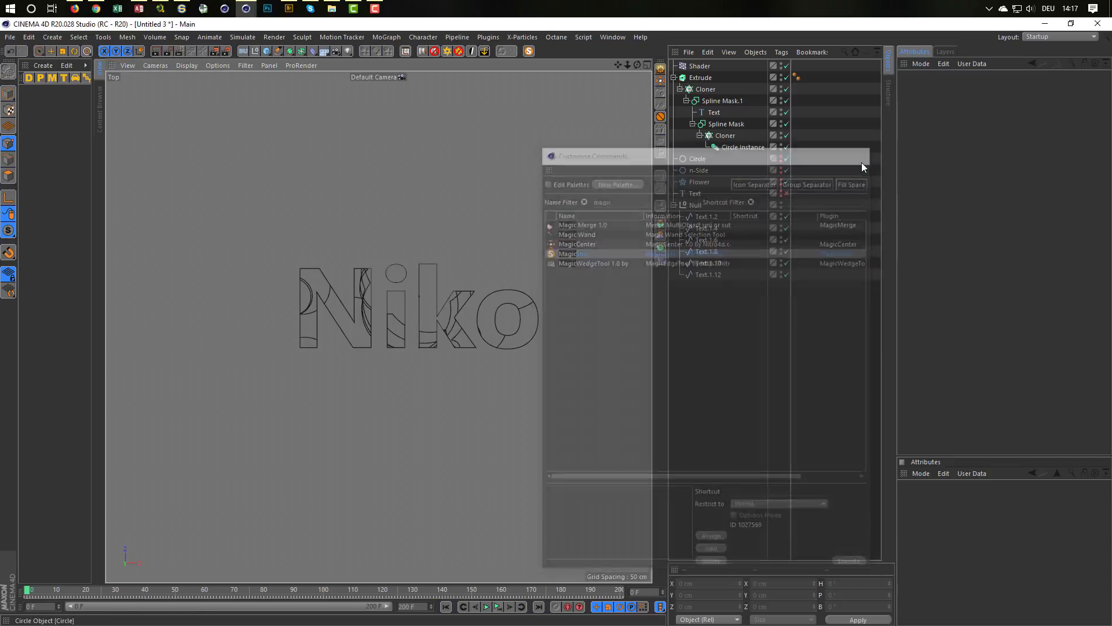
Step: Save the customized layout as Tutorials R20.l4d in Backups\Cinema4D on drive DATA1 (E:), replacing the existing file
{"action": "left_click", "coordinate": [614, 36]}
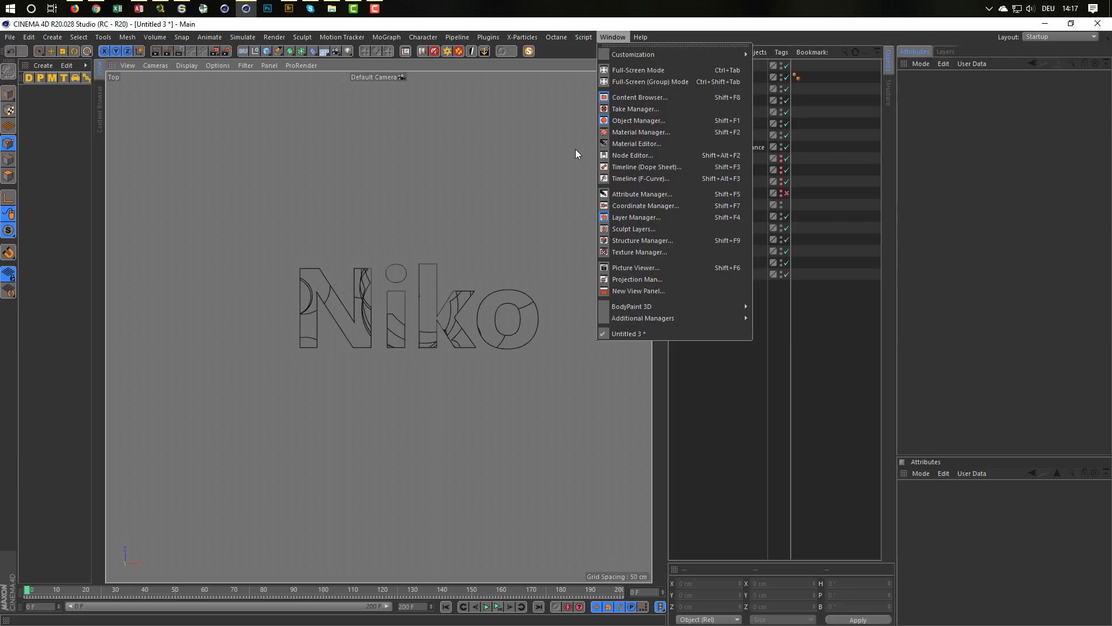
{"action": "mouse_move", "coordinate": [678, 52]}
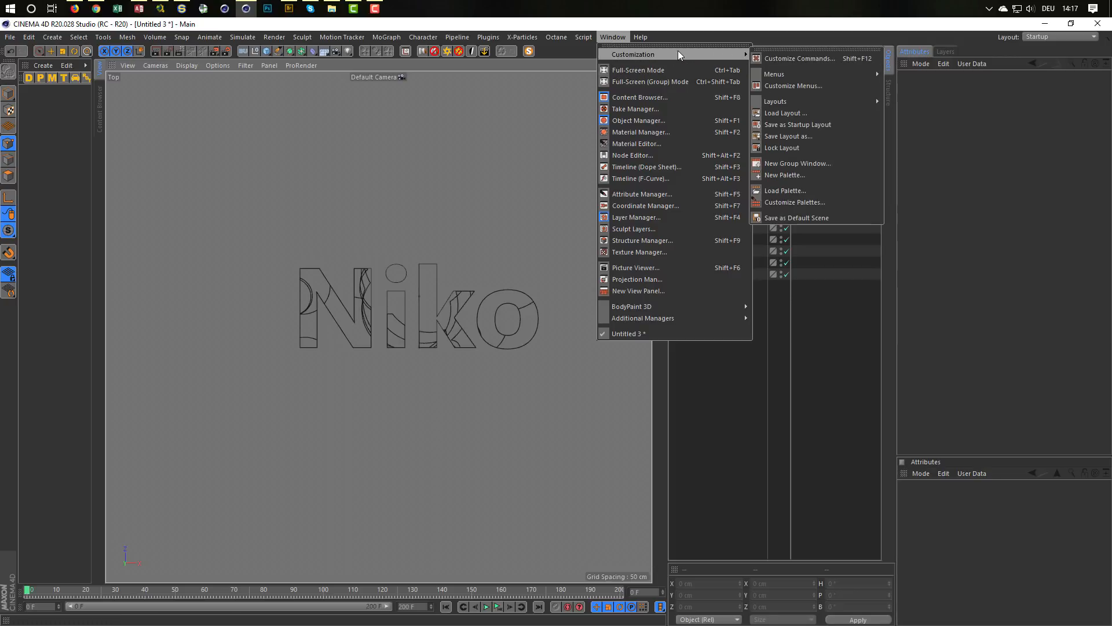
{"action": "left_click", "coordinate": [814, 135]}
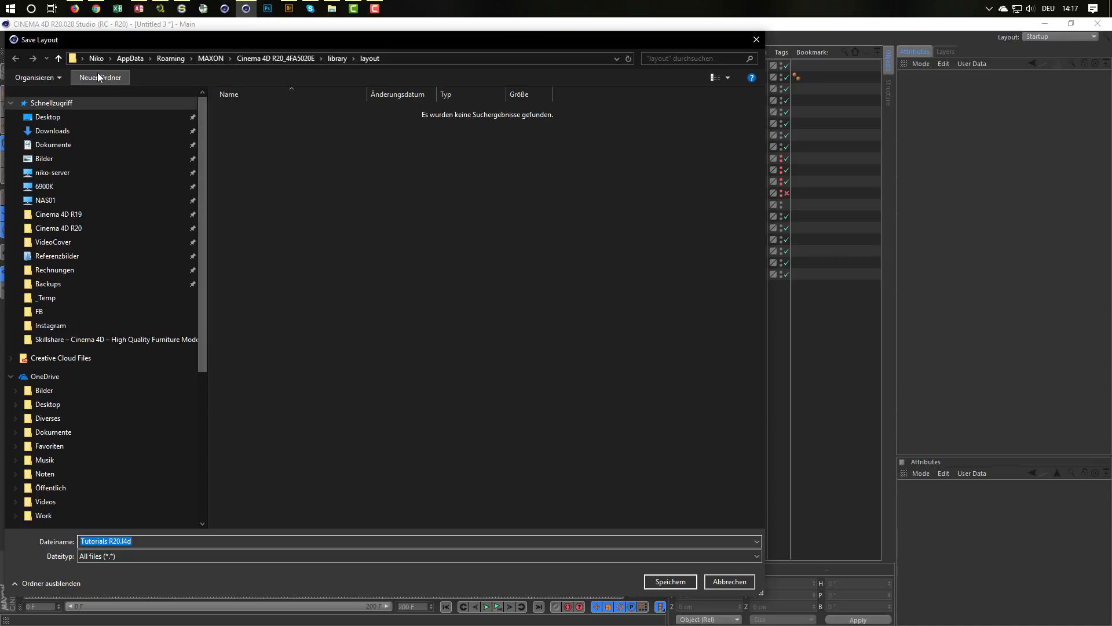
{"action": "left_click", "coordinate": [82, 58]}
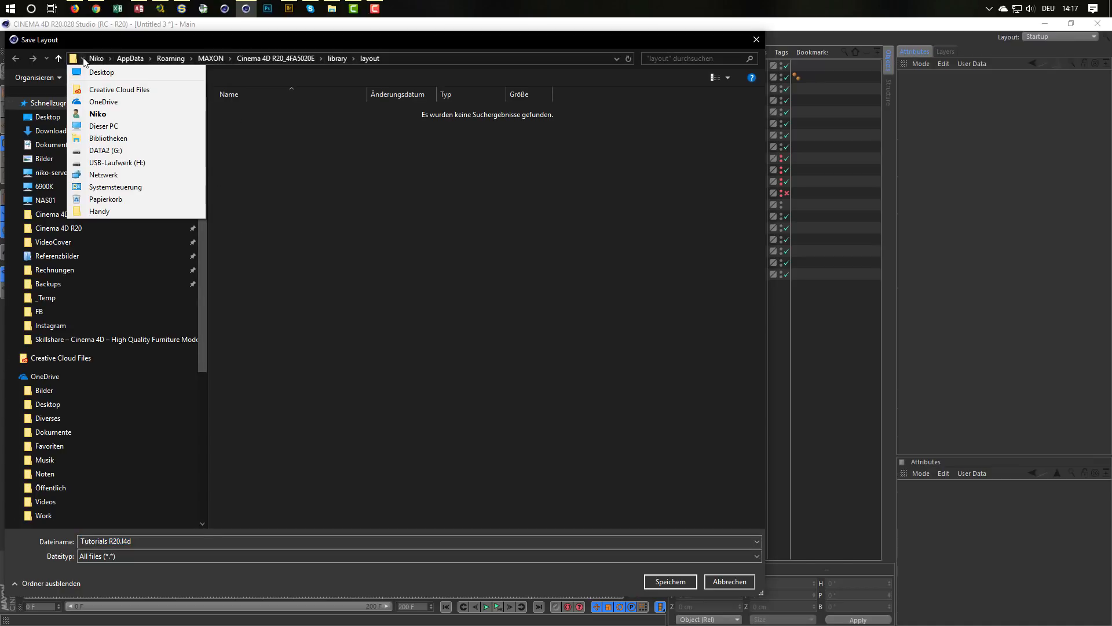
{"action": "left_click", "coordinate": [106, 125]}
{"action": "double_click", "coordinate": [523, 244]}
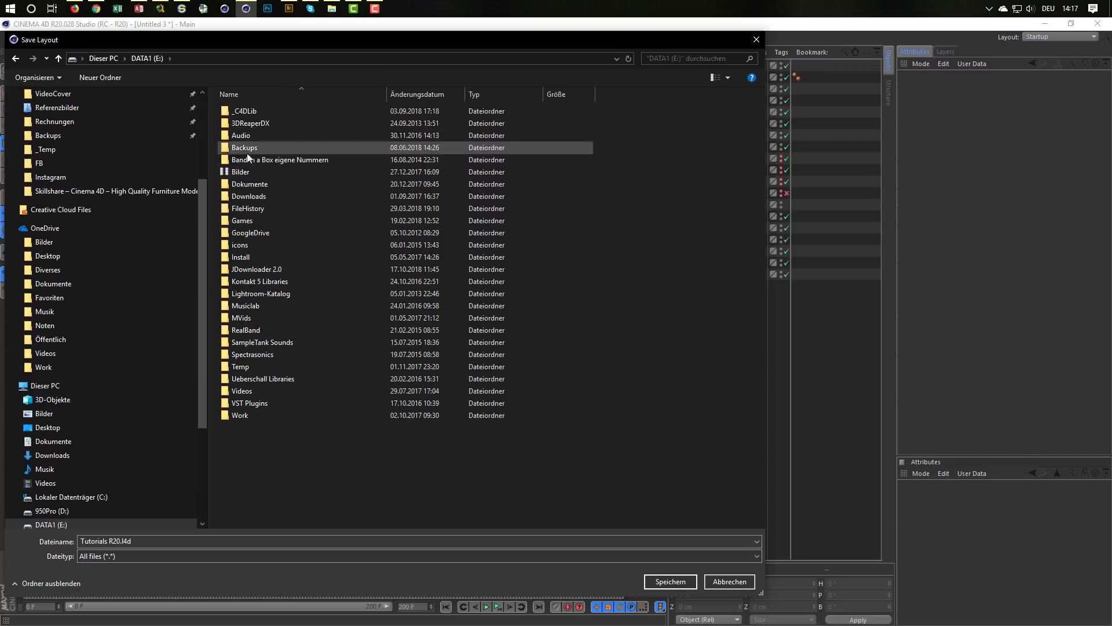
{"action": "double_click", "coordinate": [247, 148]}
{"action": "double_click", "coordinate": [246, 160]}
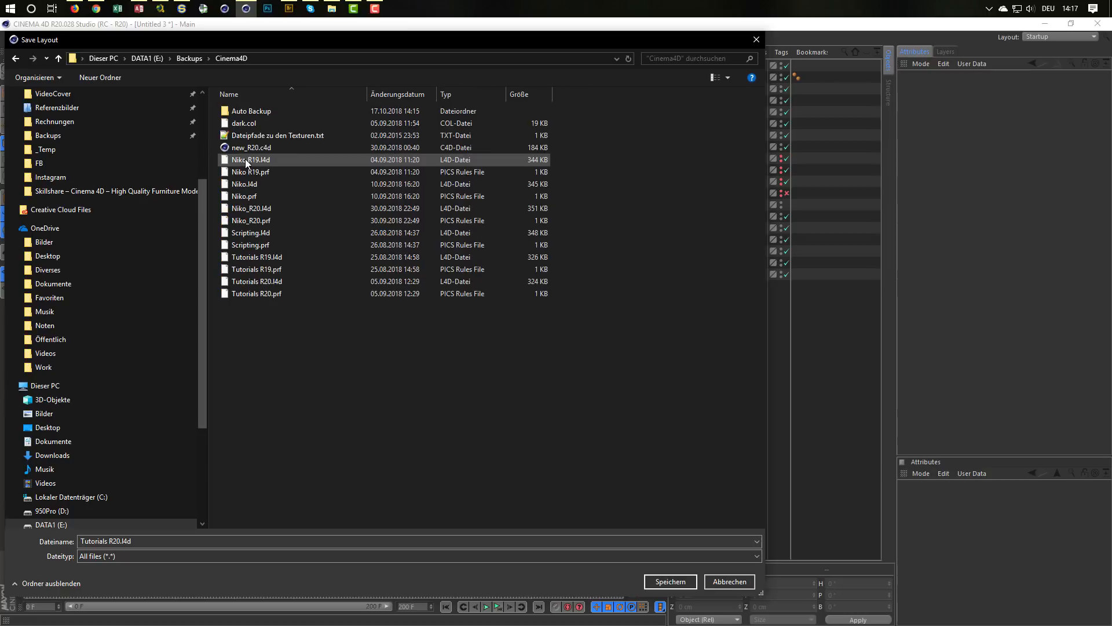
{"action": "double_click", "coordinate": [265, 280]}
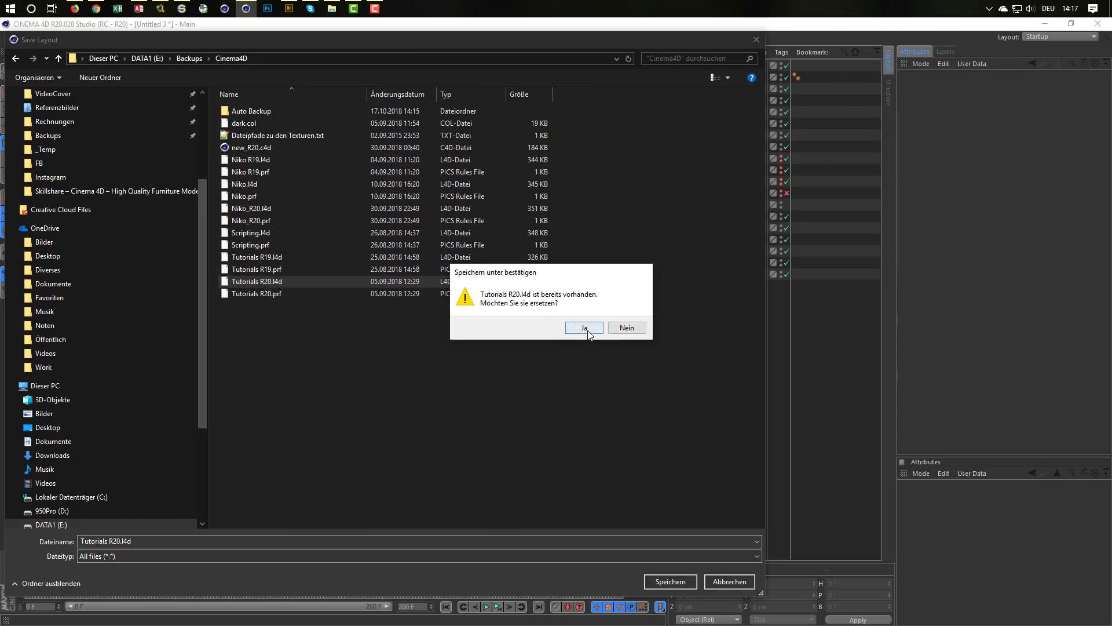
{"action": "left_click", "coordinate": [582, 327]}
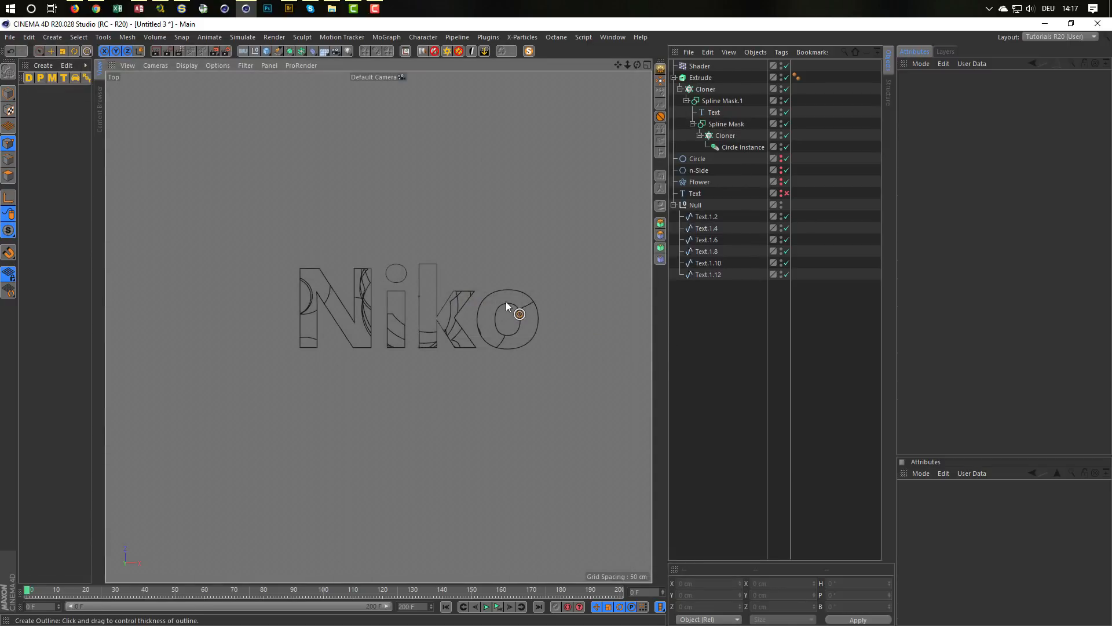
Step: Merge the six outline splines, Text.1.2 to Text.1.12, into one spline in the Perspective view and delete the originals
{"action": "middle_click", "coordinate": [481, 296]}
{"action": "middle_click", "coordinate": [242, 230]}
{"action": "scroll", "coordinate": [445, 317], "scroll_direction": "down", "scroll_amount": 5}
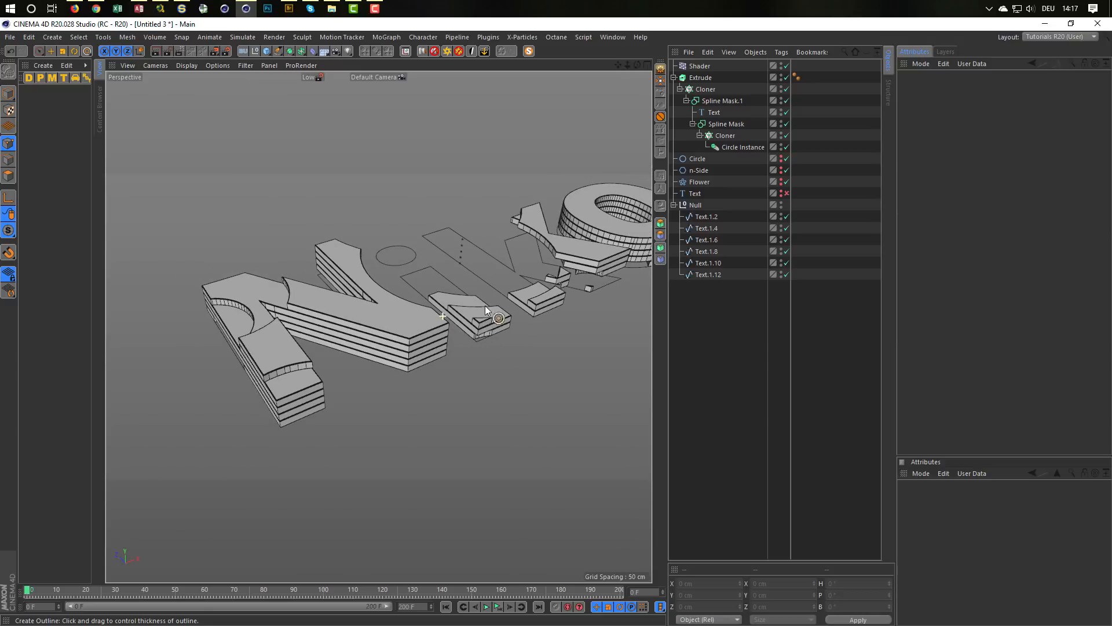
{"action": "middle_click_drag", "start_coordinate": [384, 324], "coordinate": [321, 338], "text": "alt"}
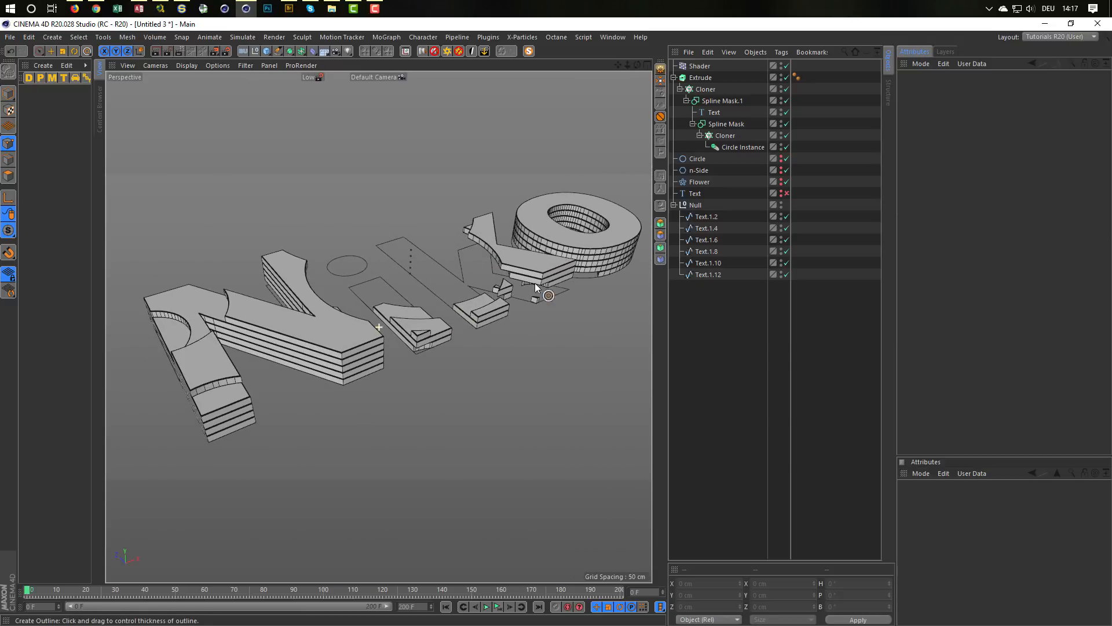
{"action": "left_click_drag", "start_coordinate": [715, 286], "coordinate": [701, 214]}
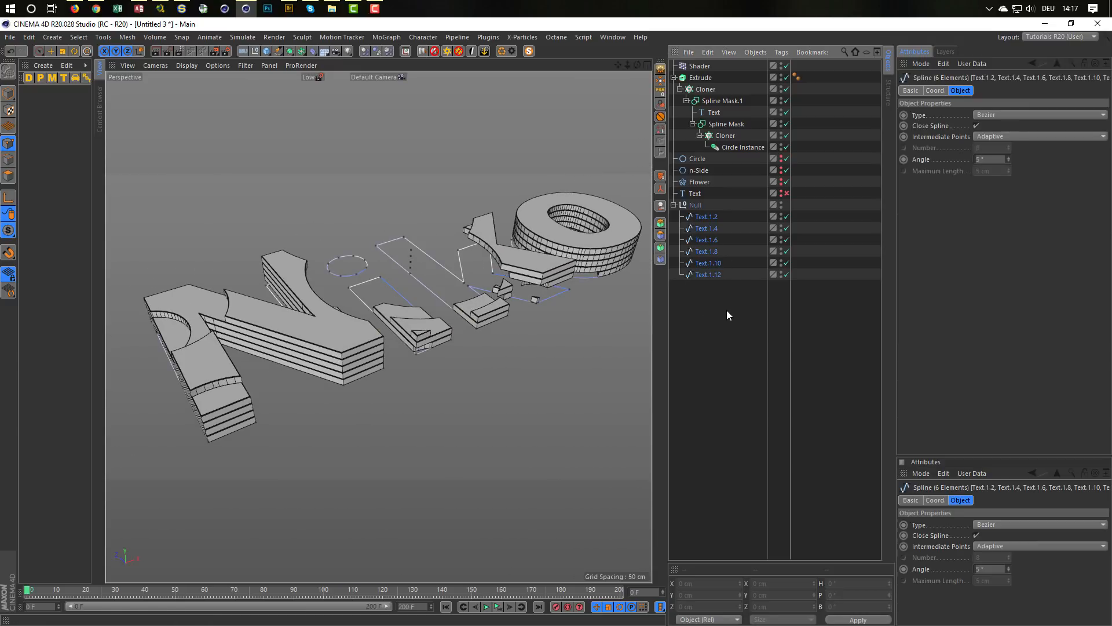
{"action": "left_click", "coordinate": [661, 191]}
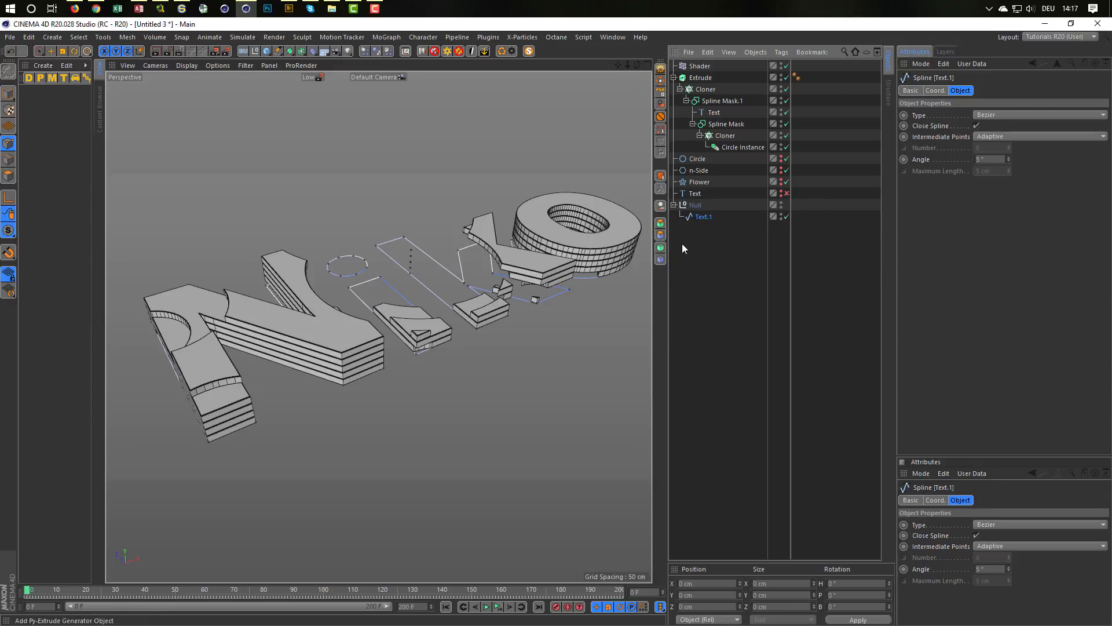
Step: Move the merged Text.1 spline out of the null and delete the empty null
{"action": "left_click_drag", "start_coordinate": [697, 216], "coordinate": [698, 211]}
{"action": "left_click", "coordinate": [697, 207]}
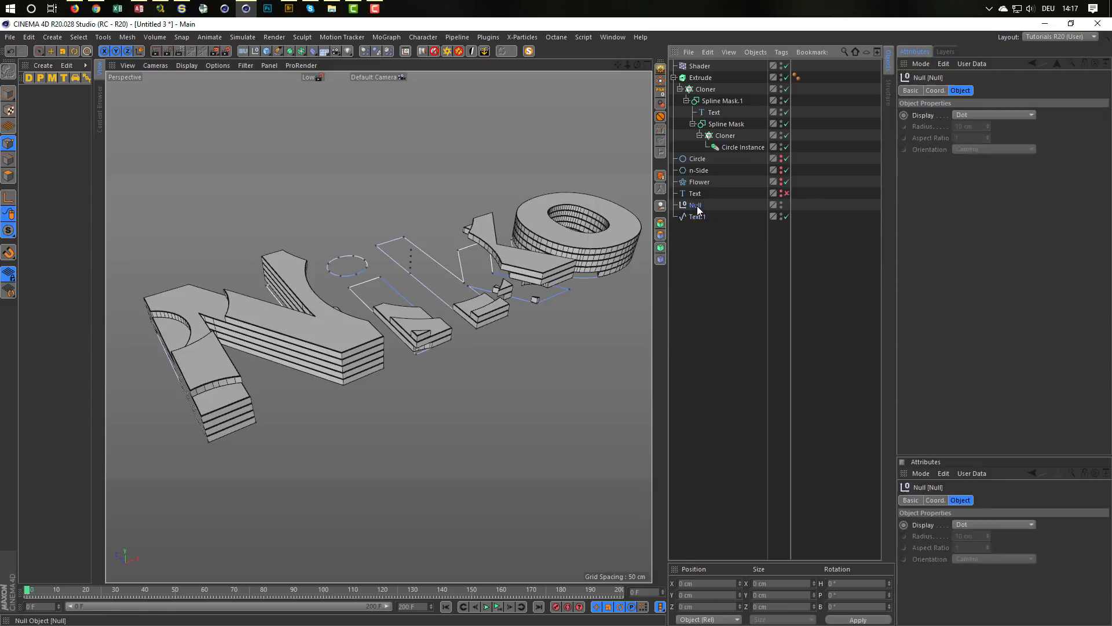
{"action": "key", "text": "Delete"}
{"action": "left_click", "coordinate": [698, 207]}
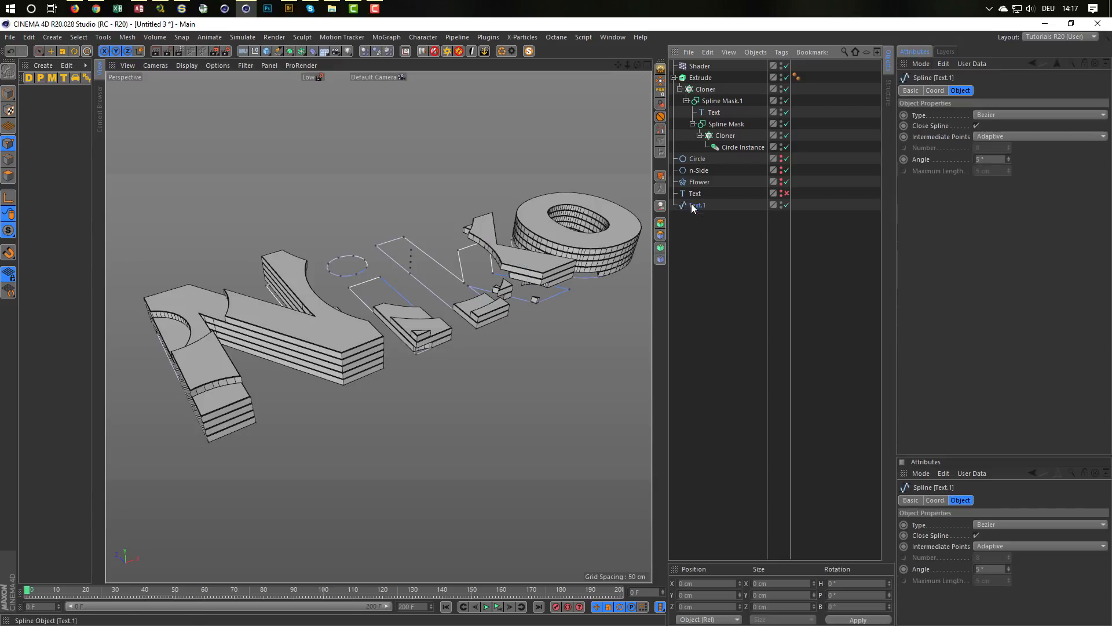
Step: Compare the outline spline with the lowest letter layer from the side, and set the Extrude object's Y position to 0.5 cm
{"action": "middle_click", "coordinate": [256, 418]}
{"action": "middle_click", "coordinate": [256, 419]}
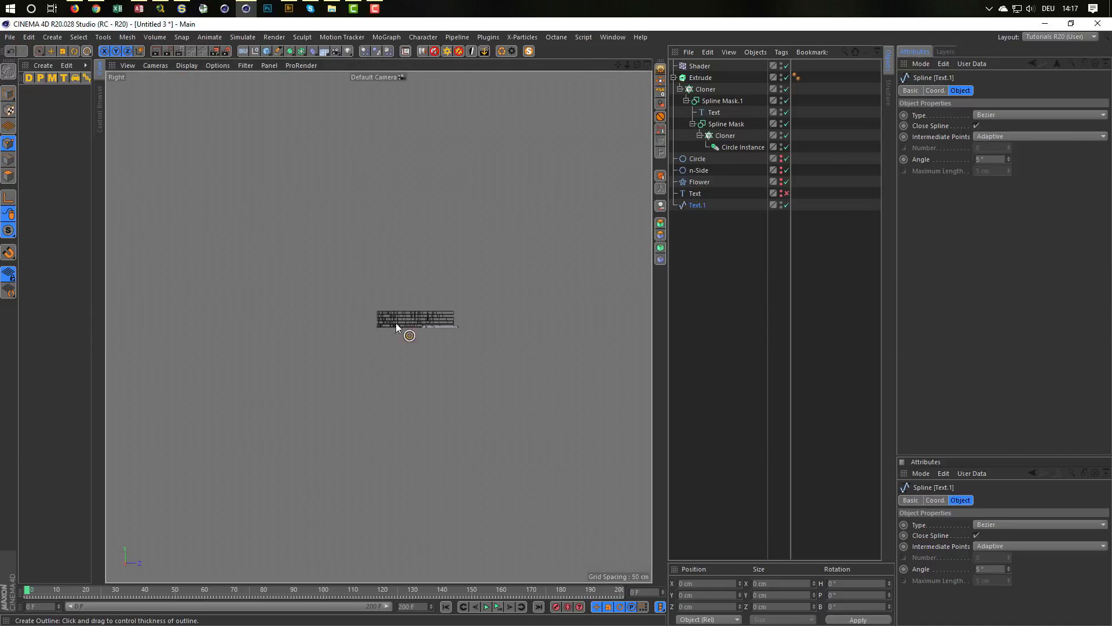
{"action": "scroll", "coordinate": [395, 322], "scroll_direction": "up", "scroll_amount": 10}
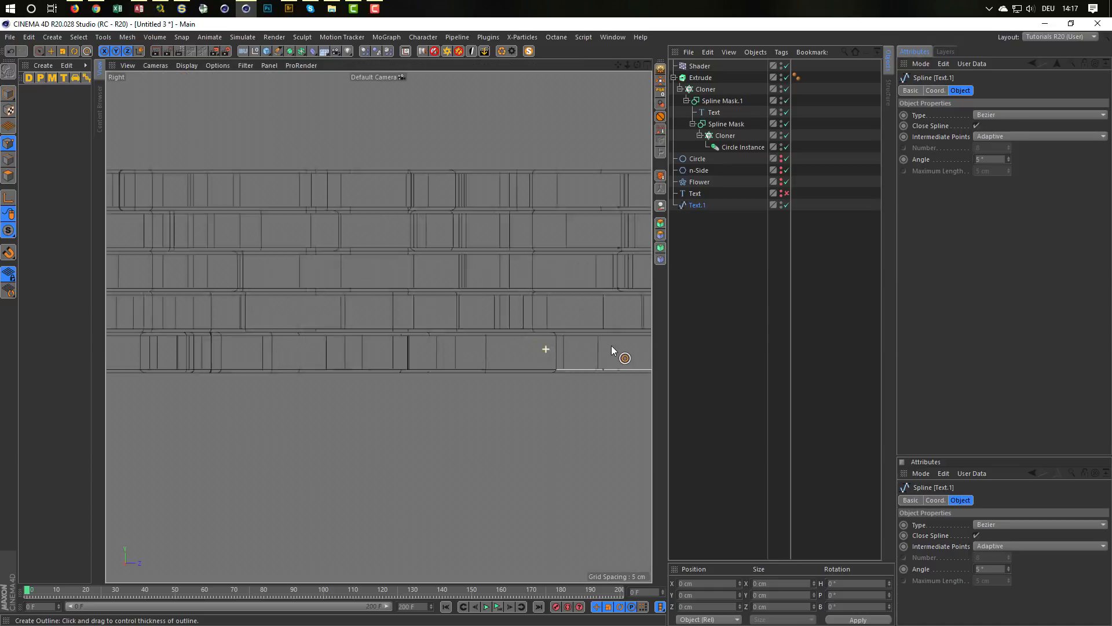
{"action": "scroll", "coordinate": [568, 384], "scroll_direction": "up", "scroll_amount": 3}
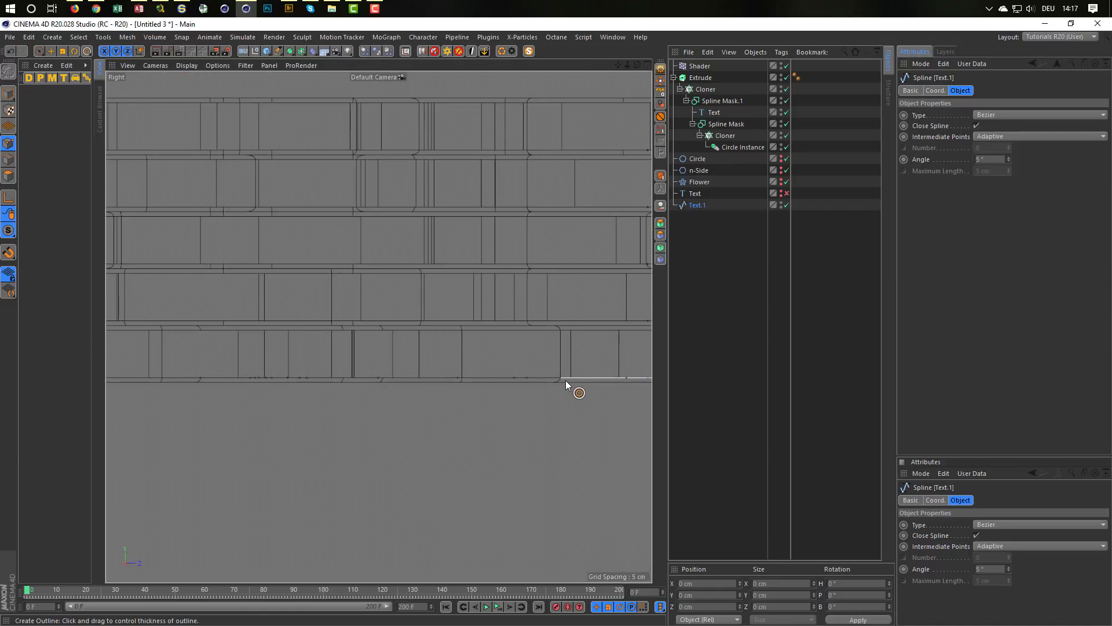
{"action": "middle_click", "coordinate": [566, 380]}
{"action": "middle_click", "coordinate": [348, 272]}
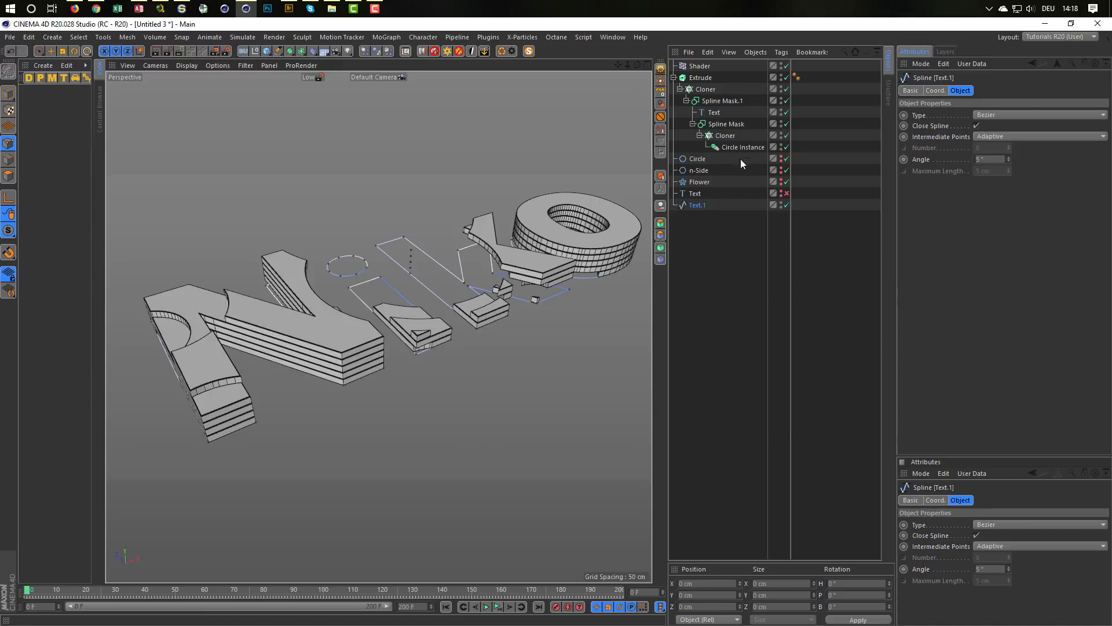
{"action": "left_click", "coordinate": [701, 77]}
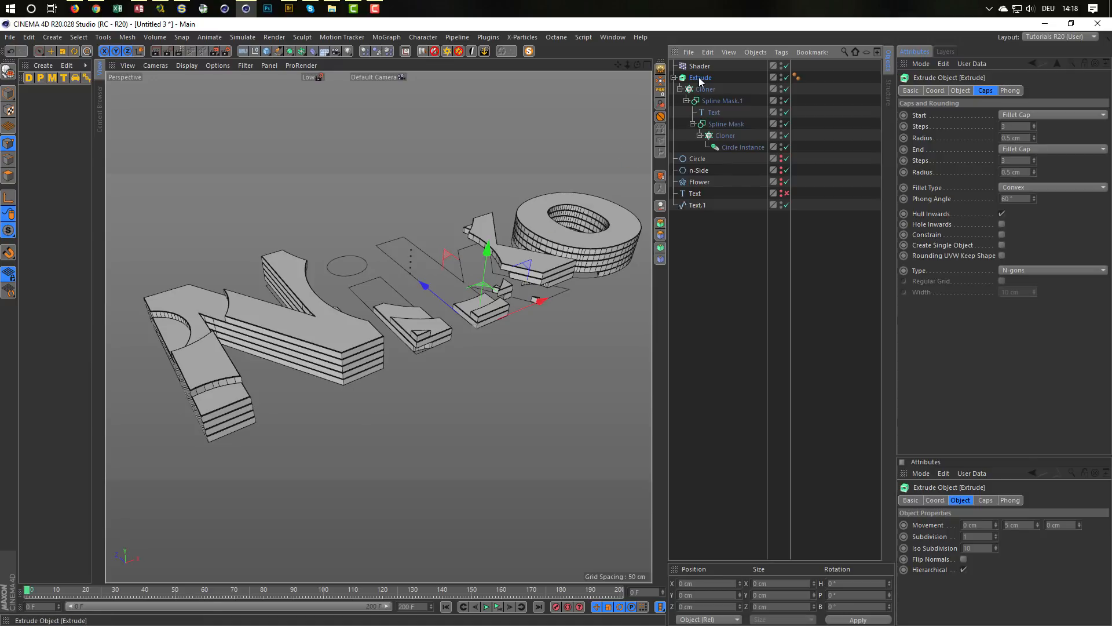
{"action": "left_click", "coordinate": [706, 596]}
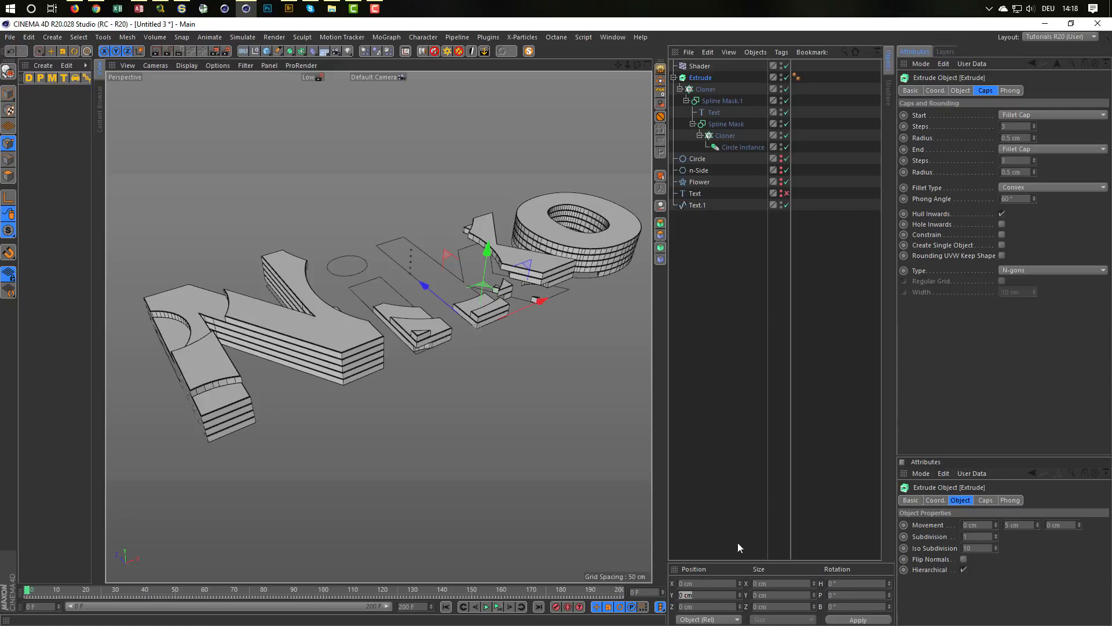
{"action": "left_click", "coordinate": [935, 91]}
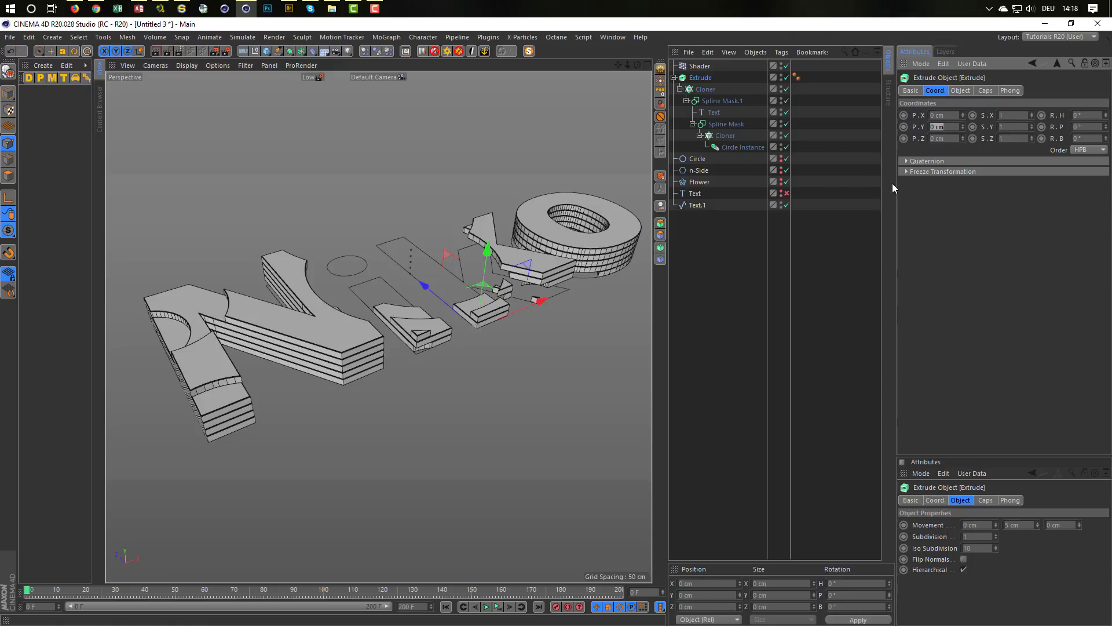
{"action": "key", "text": "BackSpace"}
{"action": "type", "text": ",5"}
{"action": "key", "text": "Return"}
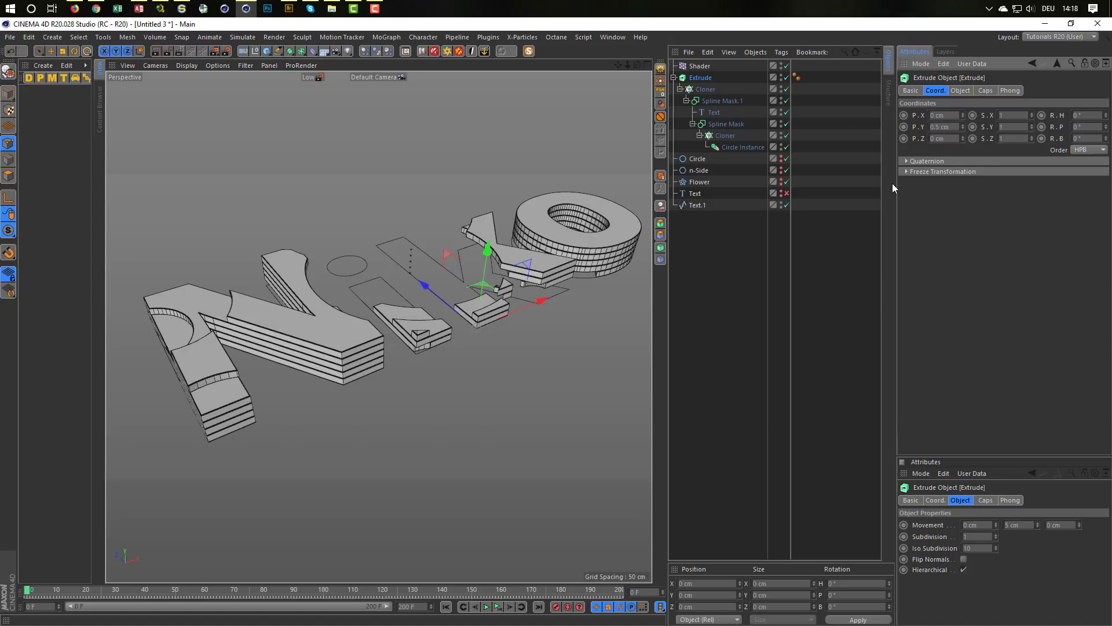
{"action": "scroll", "coordinate": [348, 387], "scroll_direction": "up", "scroll_amount": 3}
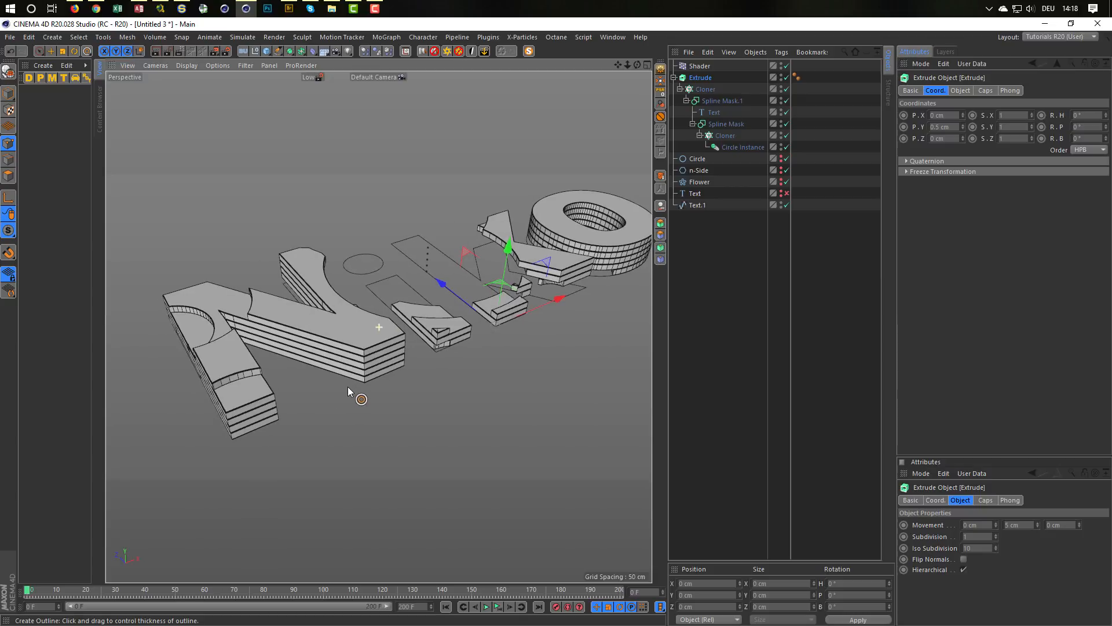
{"action": "left_click_drag", "start_coordinate": [350, 389], "coordinate": [336, 403], "text": "alt"}
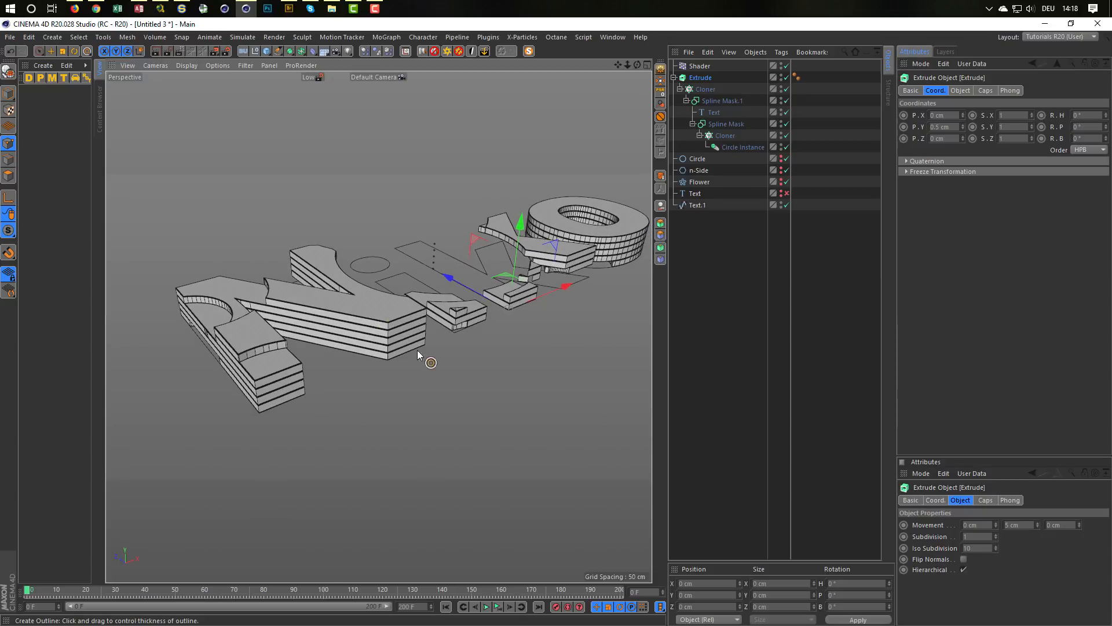
Step: Place the merged Text.1 outline spline inside a new Extrude object
{"action": "left_click", "coordinate": [697, 205]}
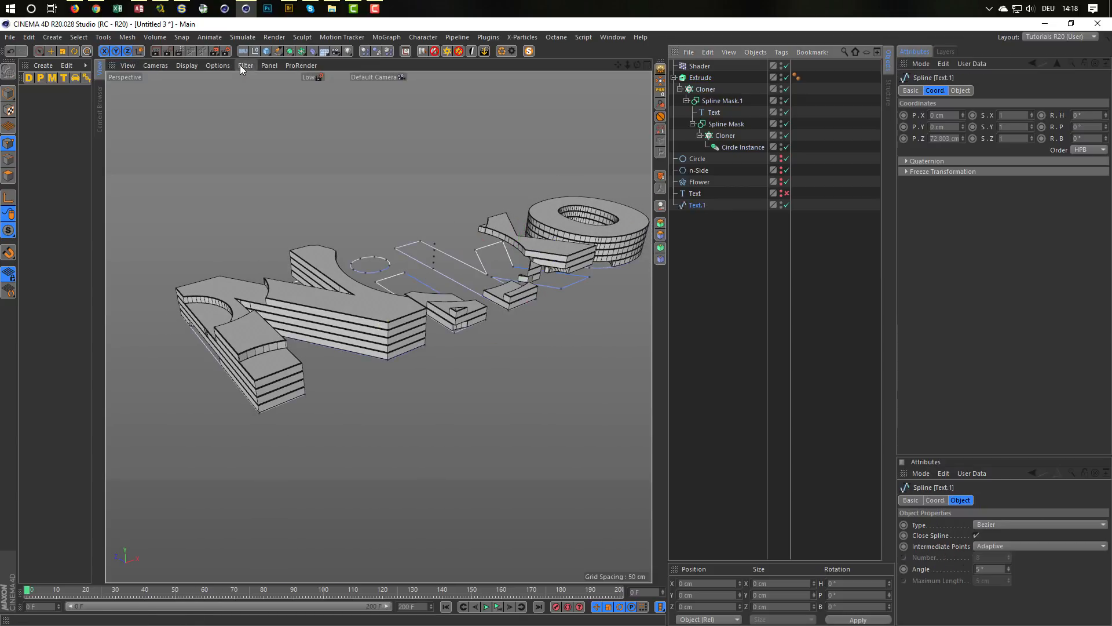
{"action": "left_click", "coordinate": [289, 51]}
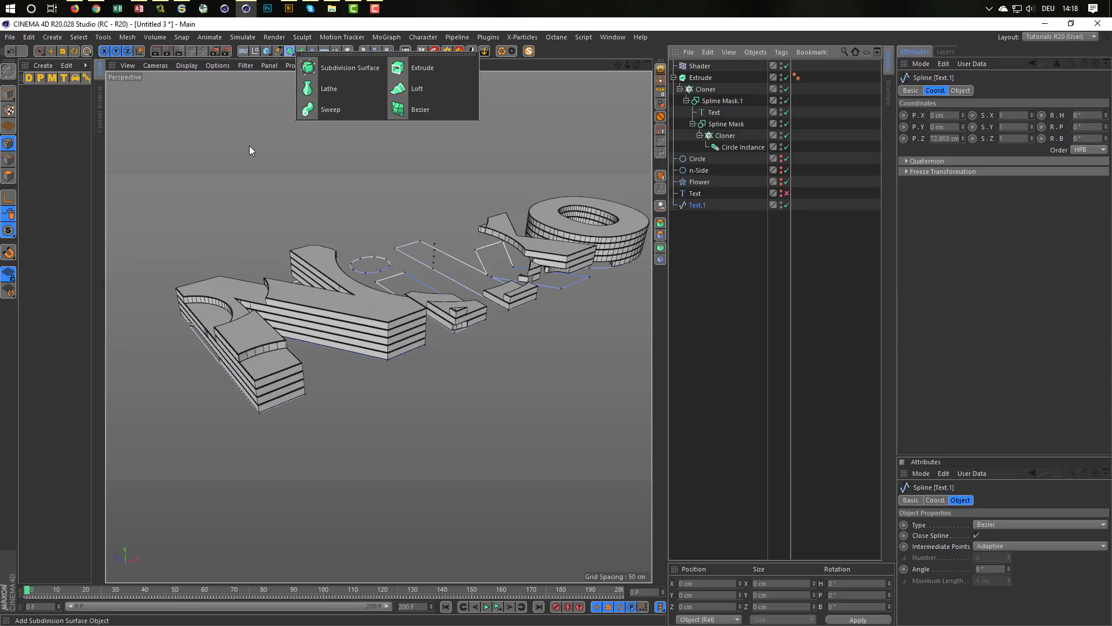
{"action": "left_click", "coordinate": [425, 69], "text": "alt"}
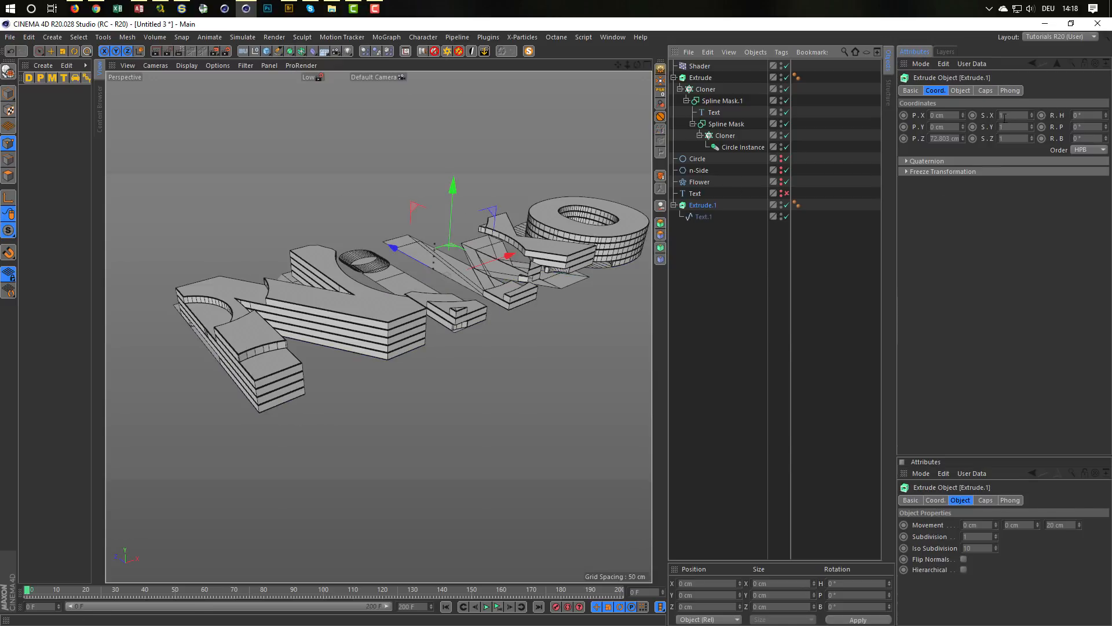
Step: Set the new Extrude's movement to 0 cm in Z and 40 cm in Y
{"action": "left_click", "coordinate": [959, 91]}
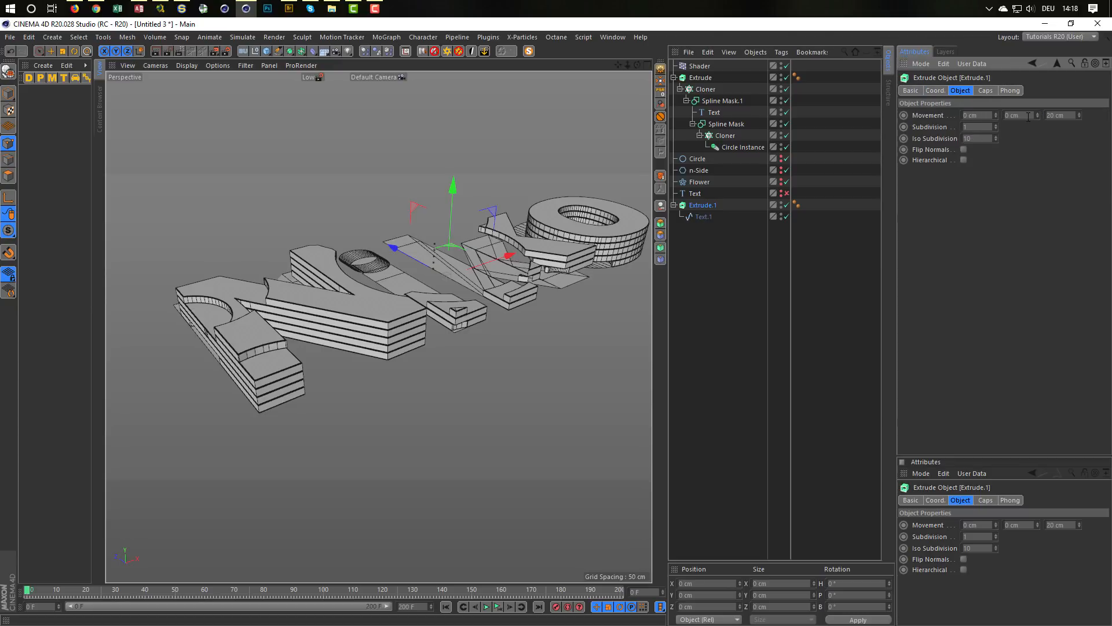
{"action": "key", "text": "Tab"}
{"action": "type", "text": "0"}
{"action": "key", "text": "Return"}
{"action": "left_click", "coordinate": [1023, 114]}
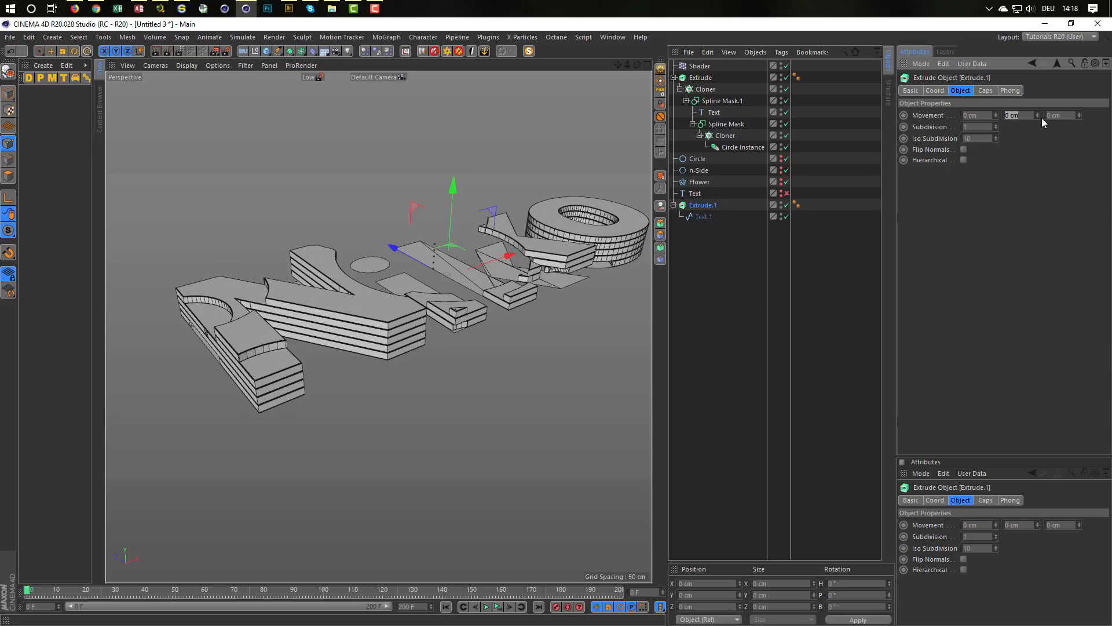
{"action": "left_click_drag", "start_coordinate": [1038, 113], "coordinate": [1037, 93]}
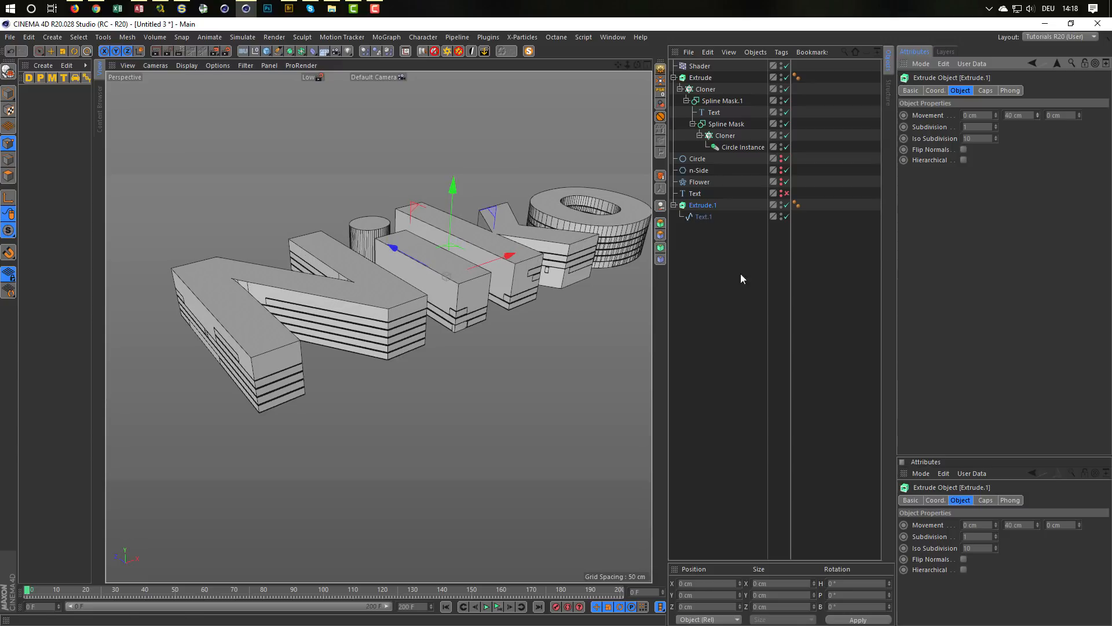
Step: Hide the layered Extrude object and collapse Extrude.1 into a single optimized polygon object
{"action": "left_click_drag", "start_coordinate": [513, 248], "coordinate": [491, 262], "text": "alt"}
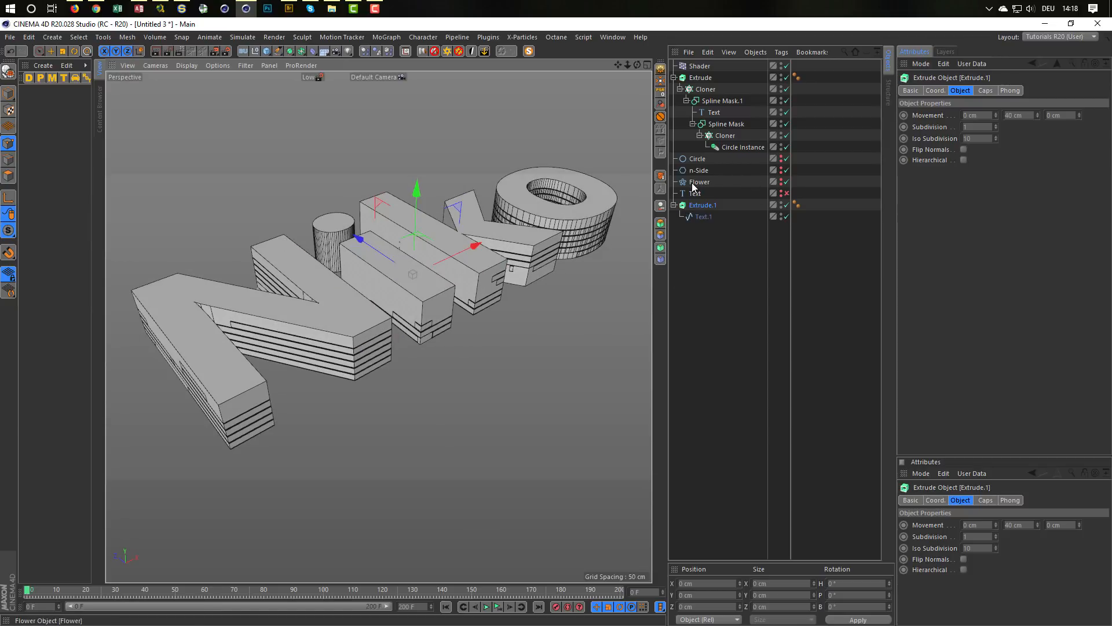
{"action": "left_click", "coordinate": [675, 78]}
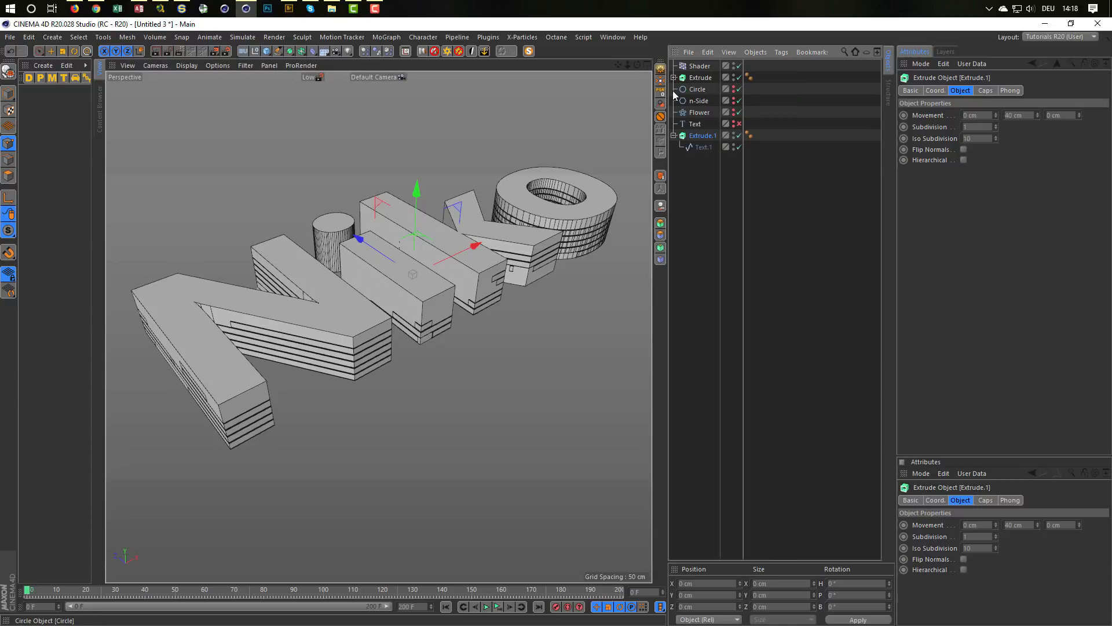
{"action": "left_click", "coordinate": [733, 79]}
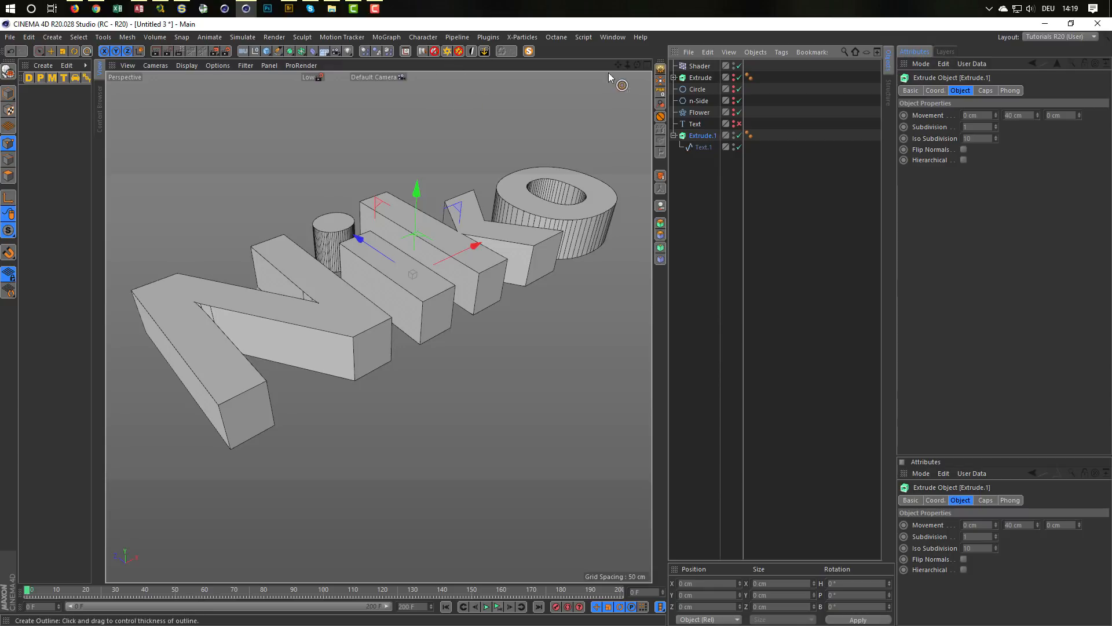
{"action": "left_click", "coordinate": [660, 70]}
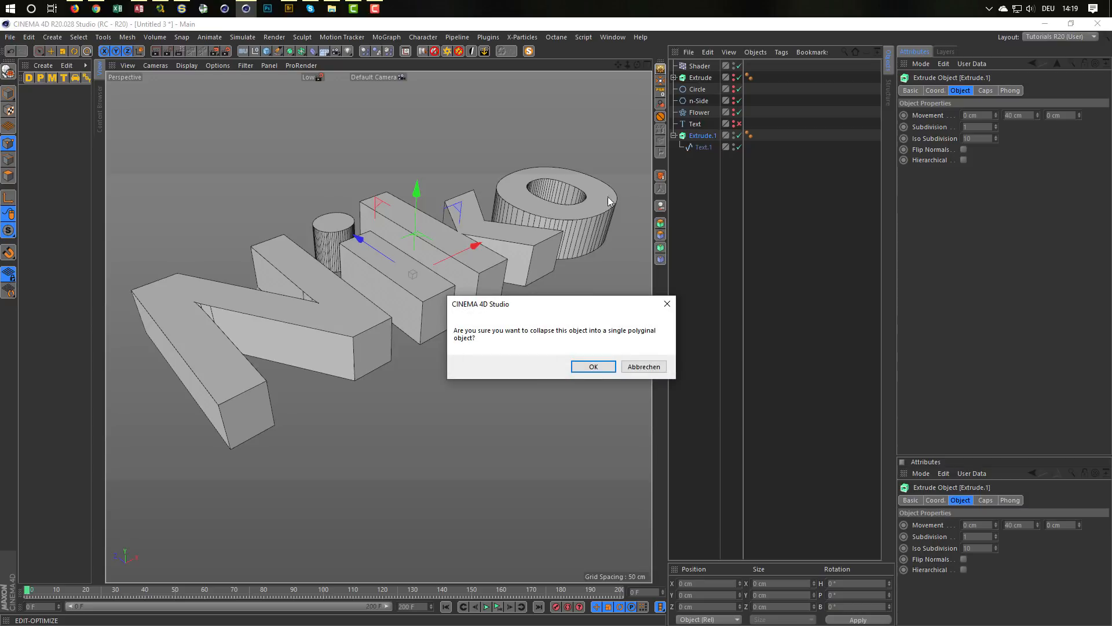
{"action": "left_click", "coordinate": [593, 366]}
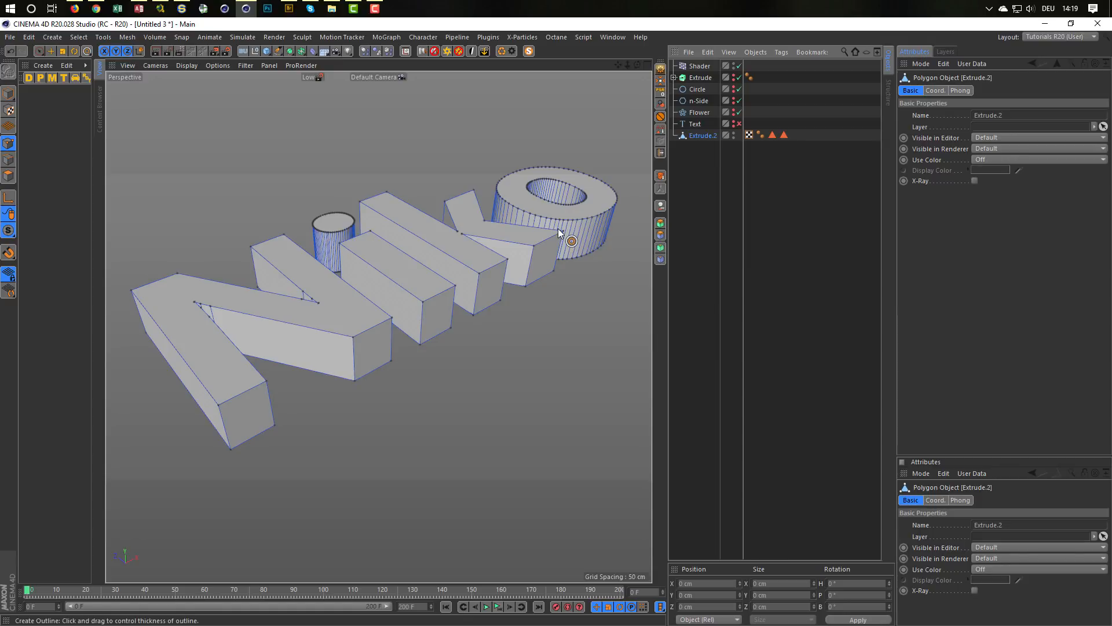
Step: Start Phong Break Selection on the collapsed text, overriding the Phong tag with a Phong Angle of 20.2°
{"action": "key", "text": "u"}
{"action": "key", "text": "n"}
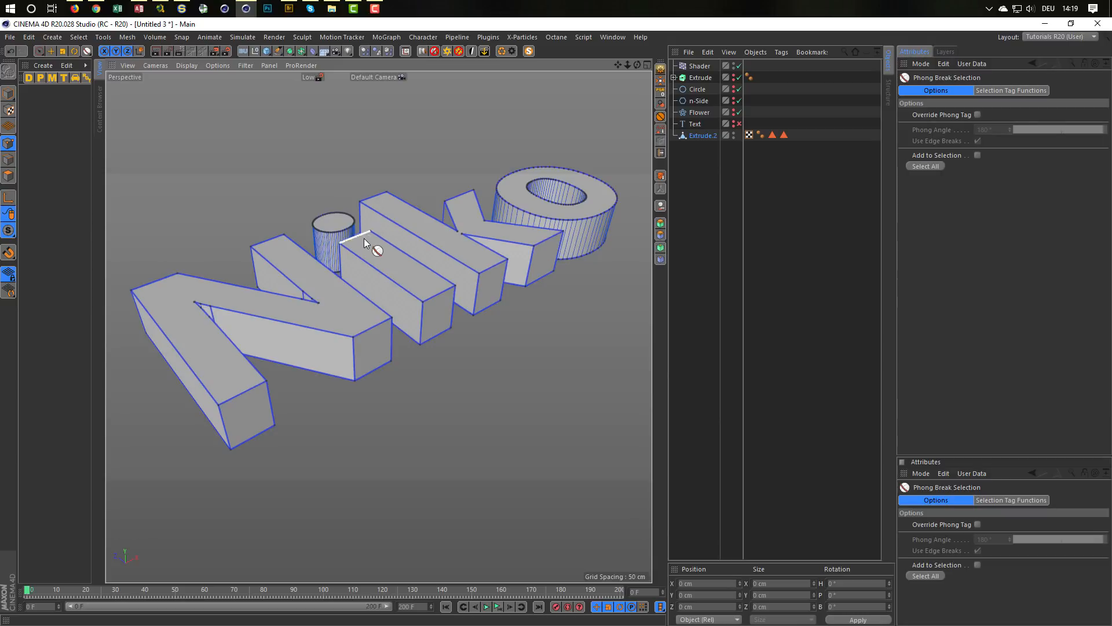
{"action": "scroll", "coordinate": [364, 238], "scroll_direction": "up", "scroll_amount": 5}
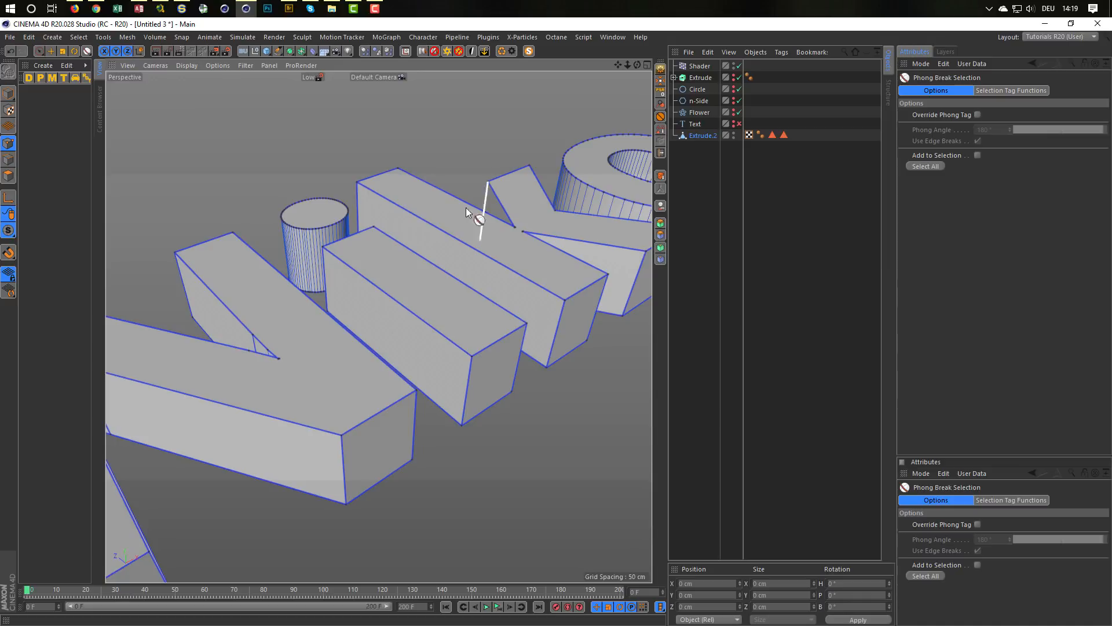
{"action": "left_click", "coordinate": [978, 115]}
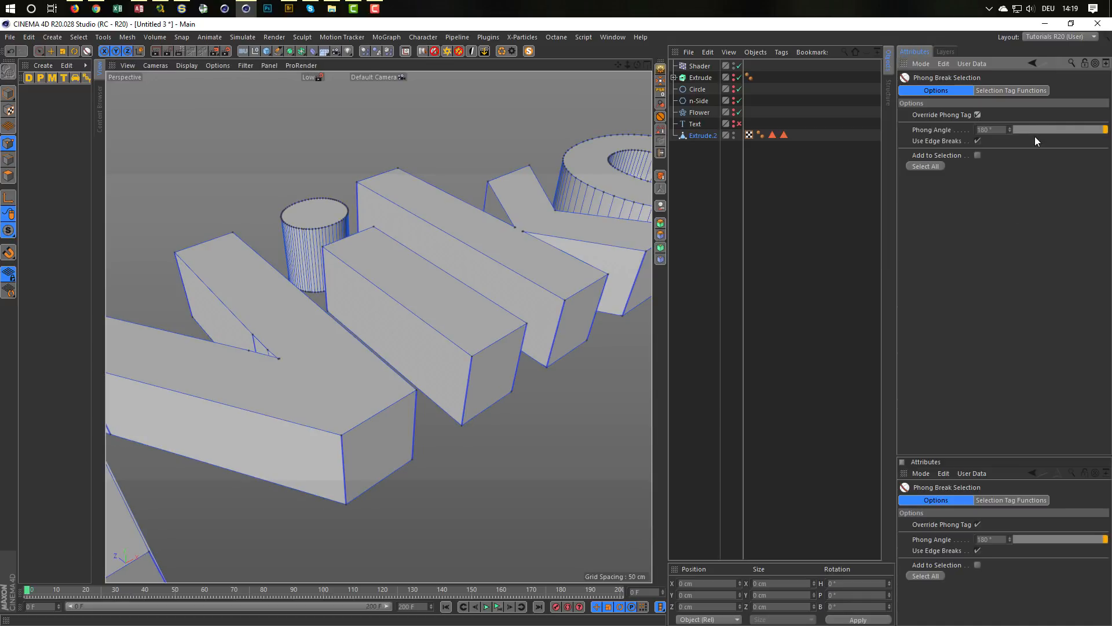
{"action": "left_click", "coordinate": [1028, 130]}
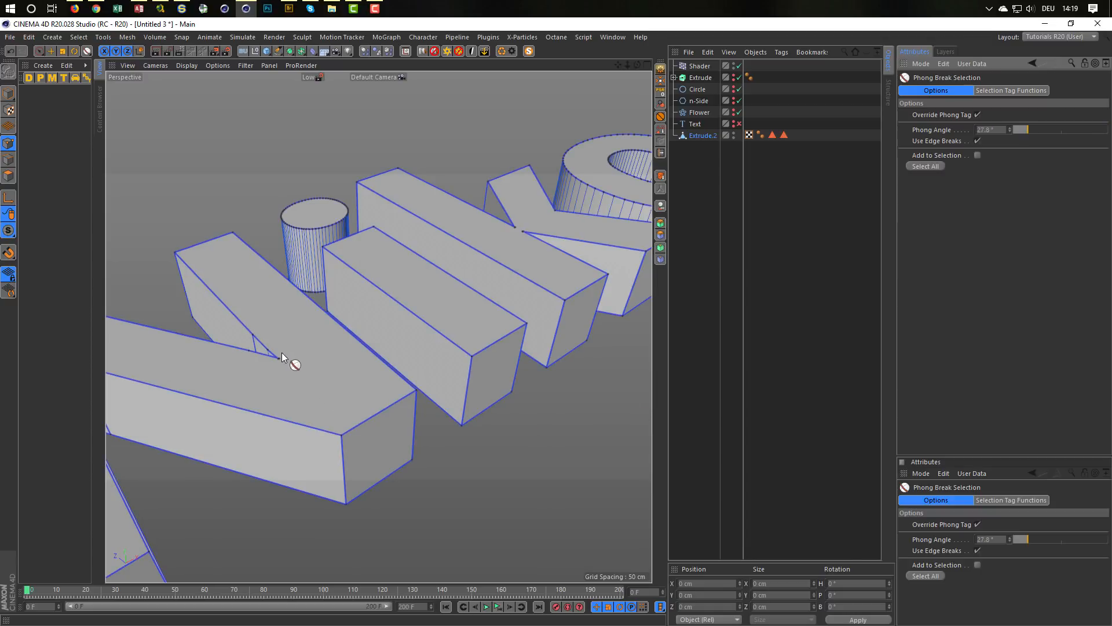
{"action": "left_click_drag", "start_coordinate": [282, 352], "coordinate": [255, 367], "text": "alt"}
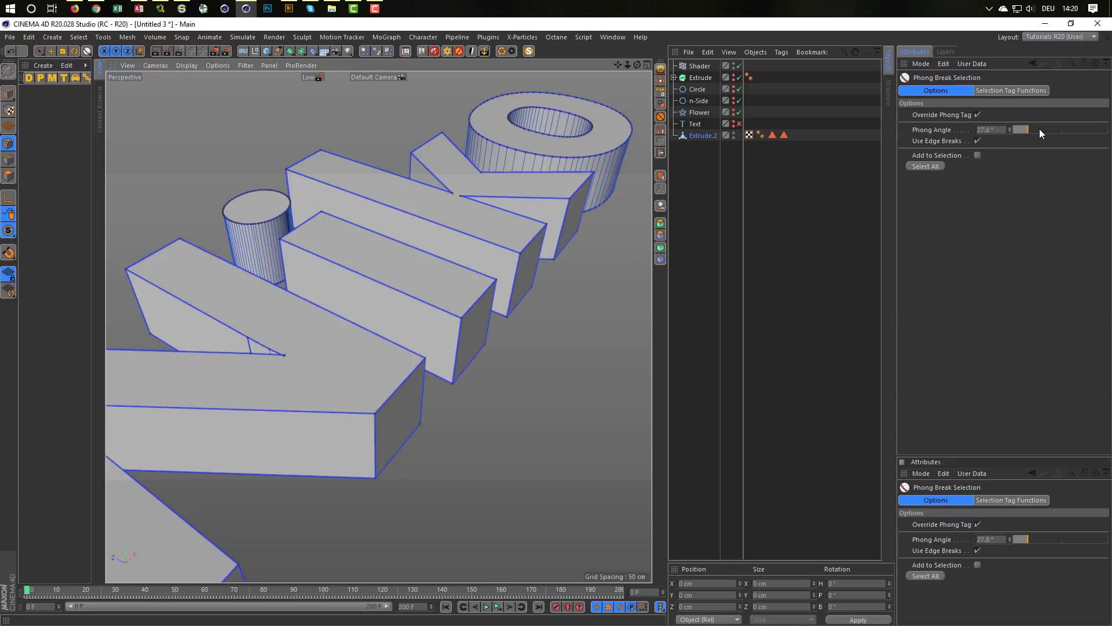
{"action": "left_click_drag", "start_coordinate": [1041, 131], "coordinate": [1030, 134]}
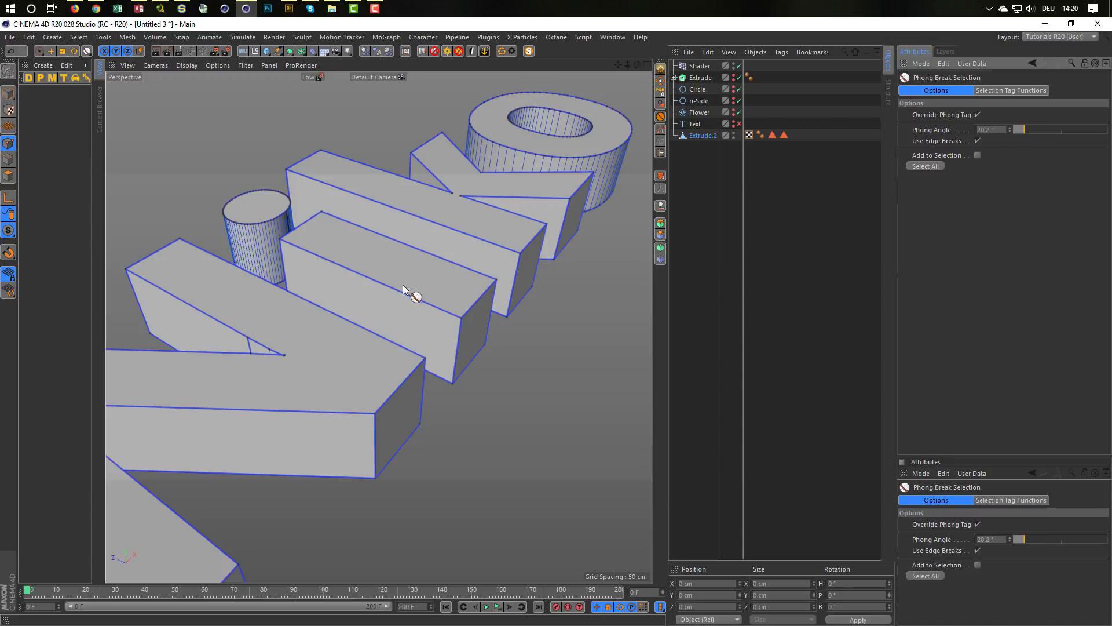
{"action": "scroll", "coordinate": [343, 197], "scroll_direction": "up", "scroll_amount": 5}
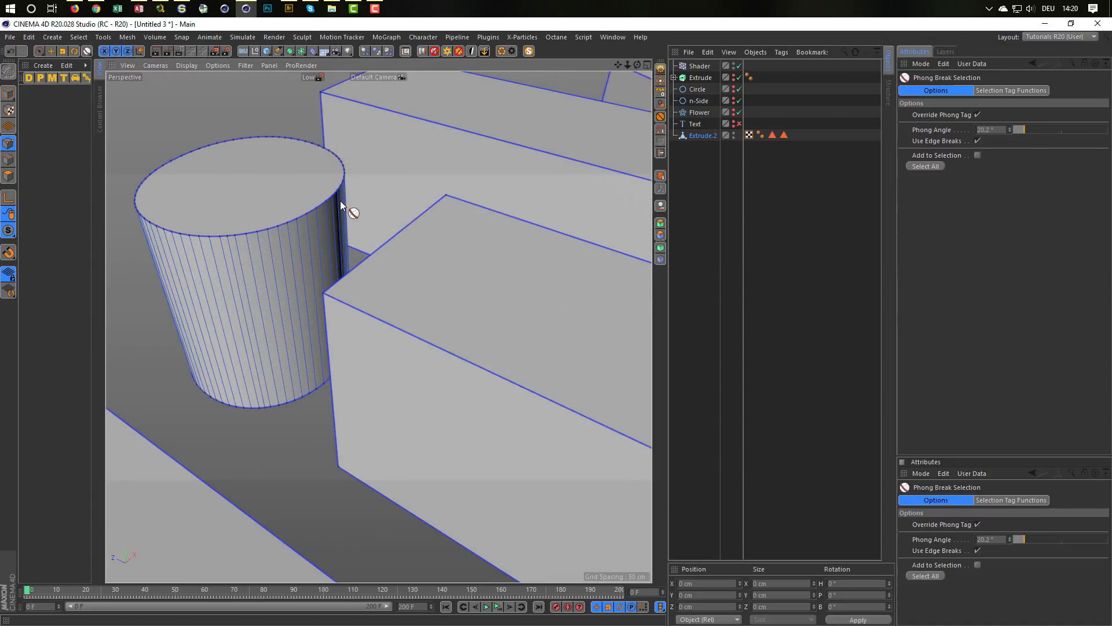
{"action": "scroll", "coordinate": [327, 276], "scroll_direction": "down", "scroll_amount": 6}
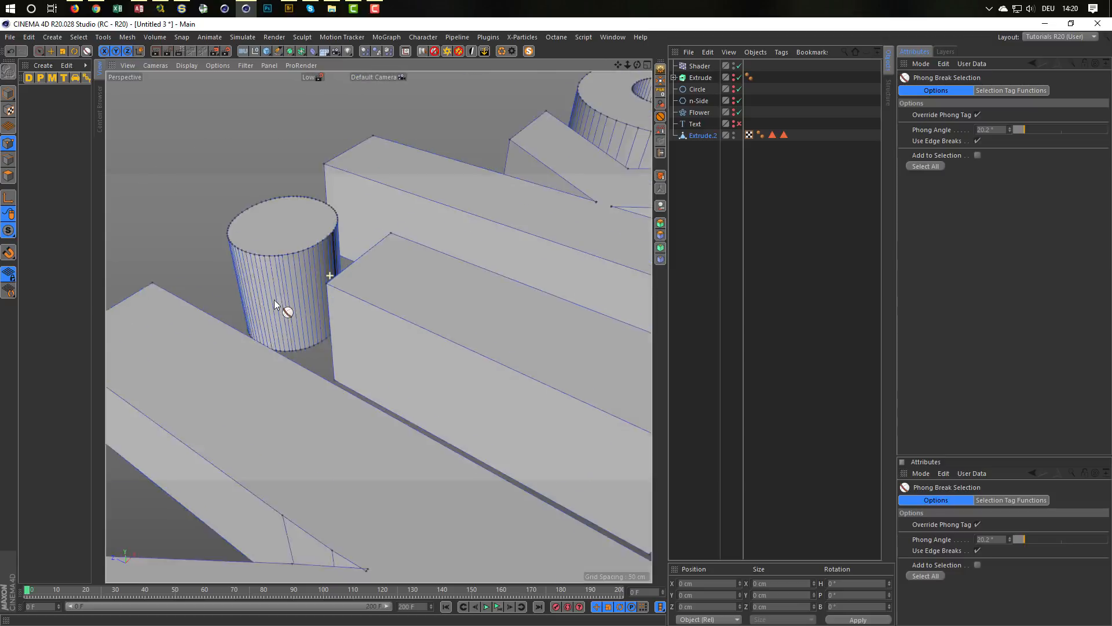
{"action": "left_click_drag", "start_coordinate": [369, 360], "coordinate": [228, 381], "text": "alt"}
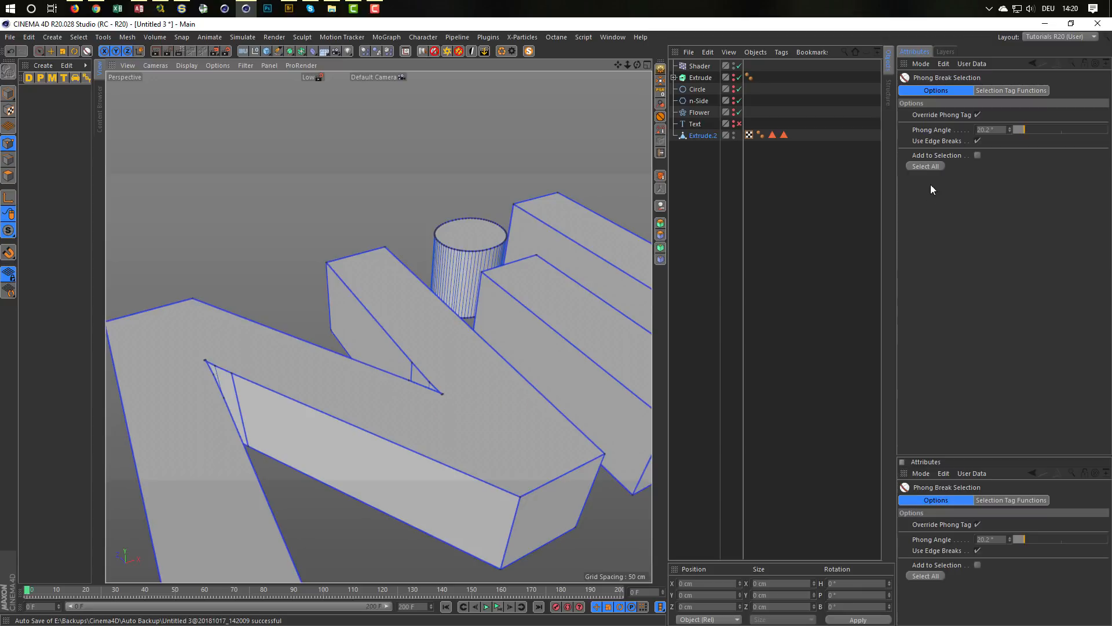
Step: Switch to Edge mode and select all phong break edges of the collapsed text
{"action": "left_click", "coordinate": [926, 165]}
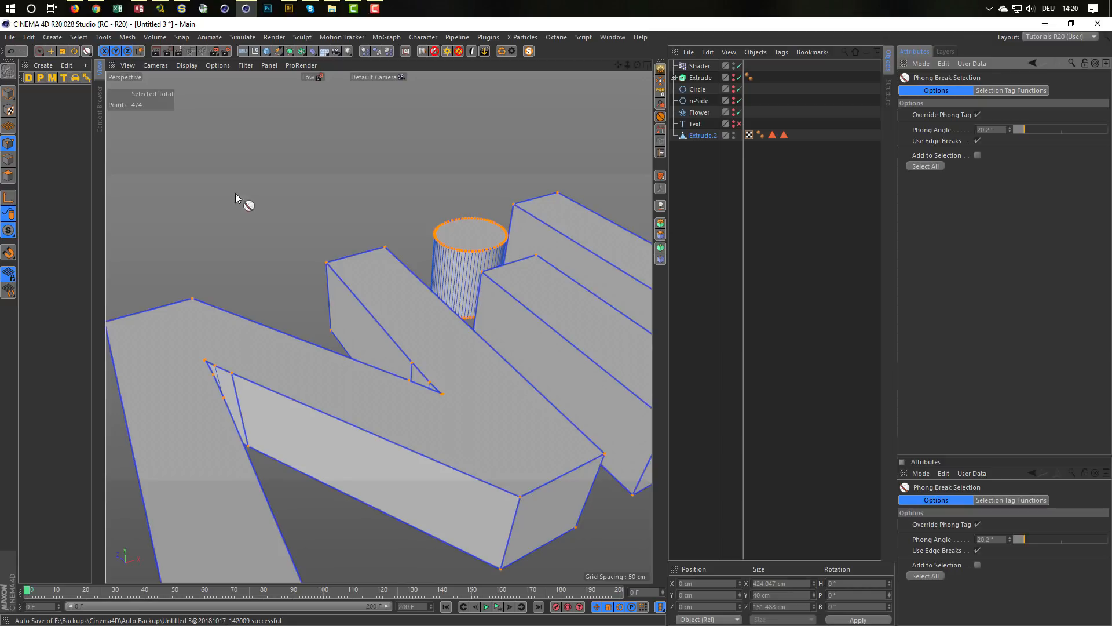
{"action": "left_click", "coordinate": [9, 160]}
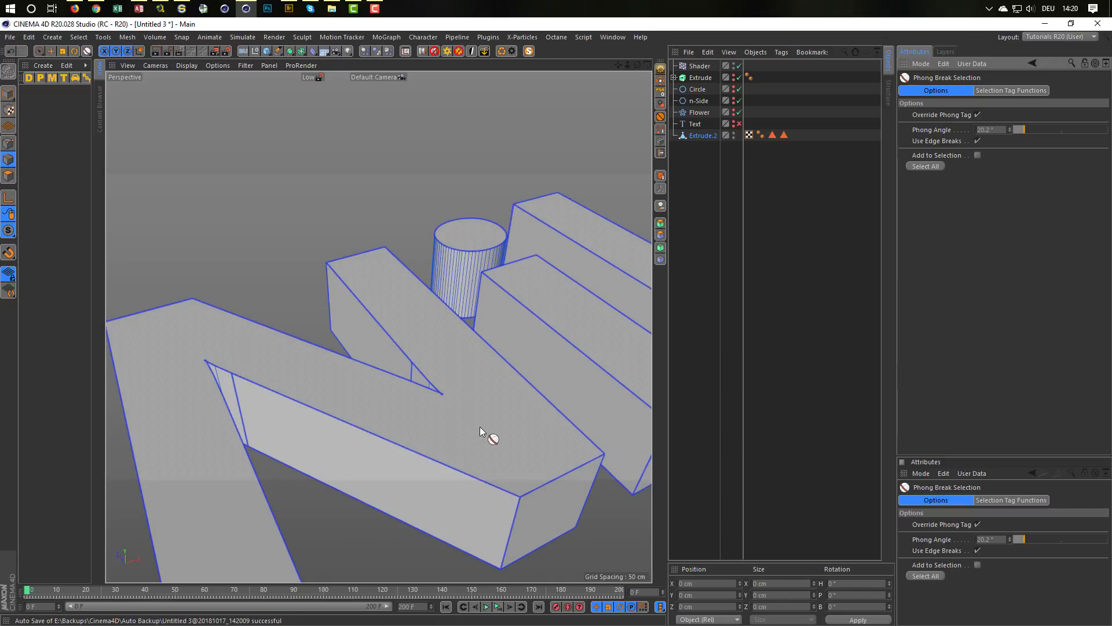
{"action": "left_click", "coordinate": [926, 167]}
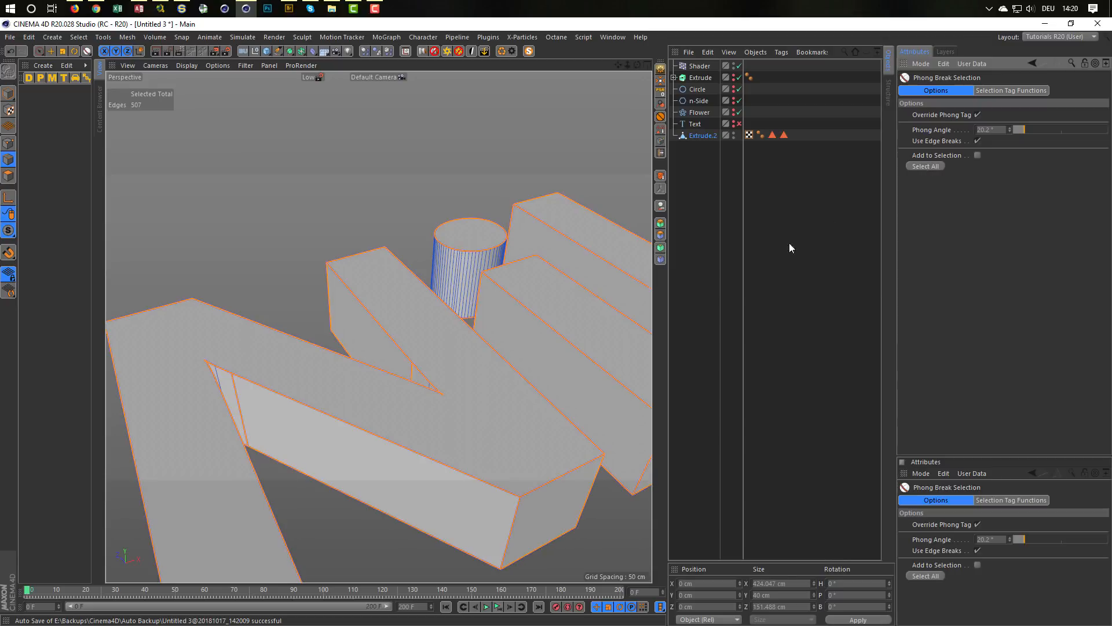
Step: With Live Selection, remove the stray short vertical edges in the N's inner corners from the edge selection
{"action": "left_click_drag", "start_coordinate": [434, 364], "coordinate": [337, 332], "text": "alt"}
{"action": "key", "text": "space"}
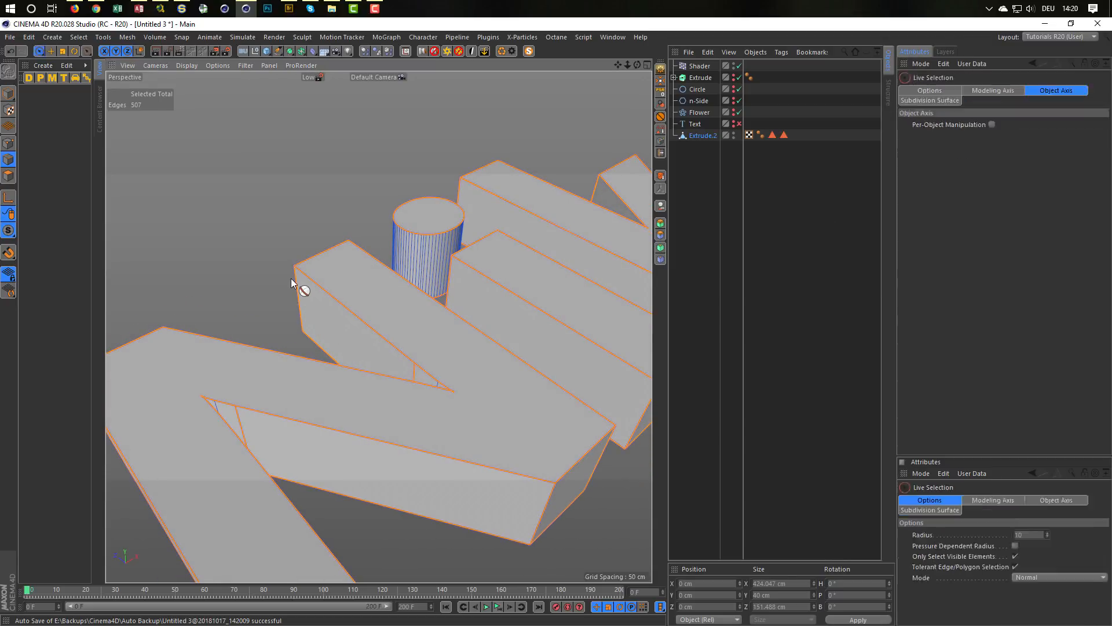
{"action": "right_click_drag", "start_coordinate": [434, 351], "coordinate": [425, 380], "text": "alt"}
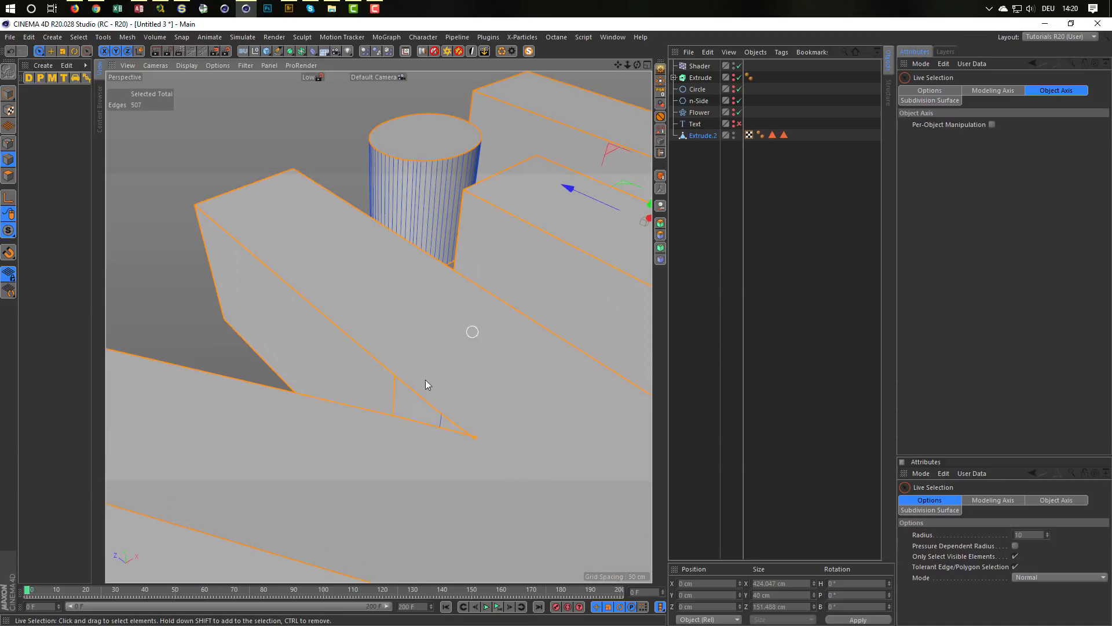
{"action": "left_click", "coordinate": [396, 397], "text": "ctrl"}
{"action": "left_click_drag", "start_coordinate": [451, 413], "coordinate": [621, 400], "text": "alt"}
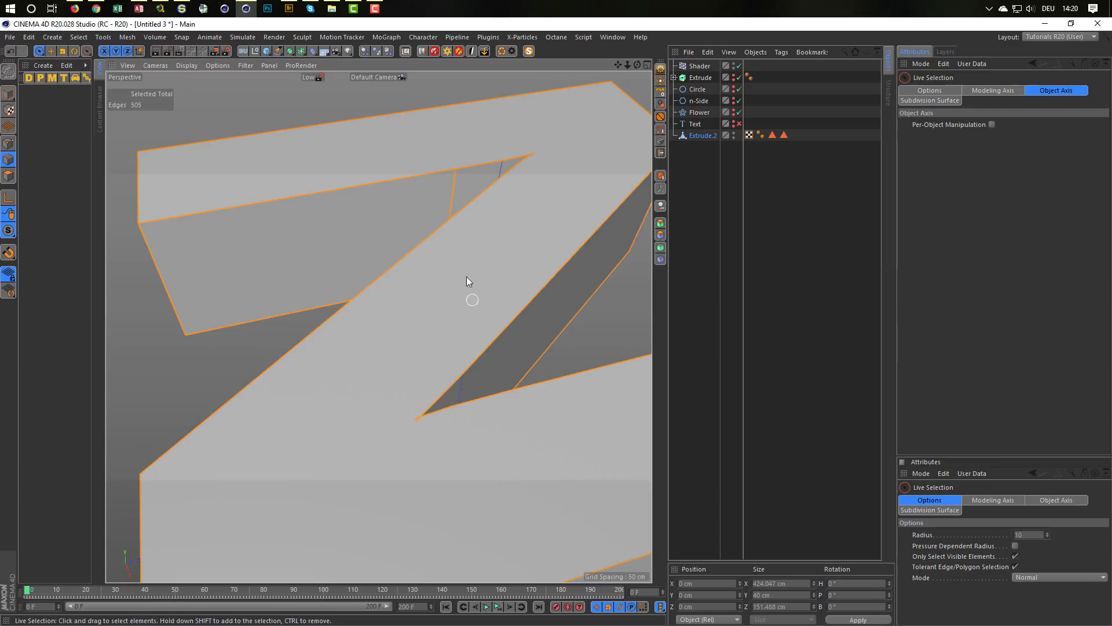
{"action": "left_click", "coordinate": [451, 184], "text": "ctrl"}
{"action": "left_click_drag", "start_coordinate": [493, 181], "coordinate": [455, 306], "text": "alt"}
Step: Add vertical edges spaced around the side wall of the cylindrical i-dot to the edge selection
{"action": "left_click", "coordinate": [434, 296], "text": "ctrl"}
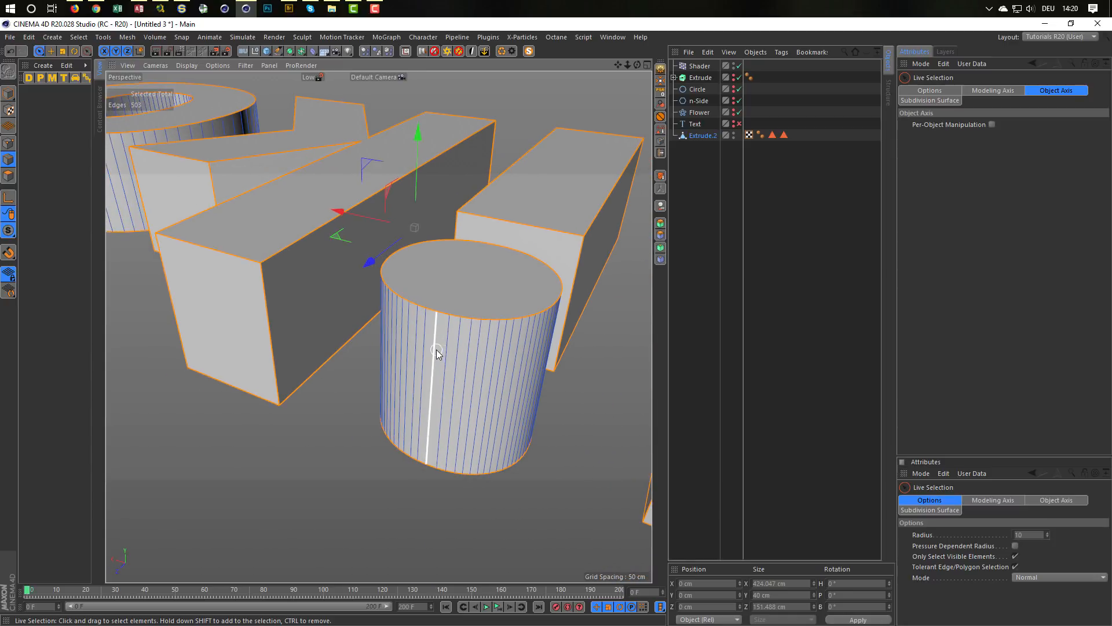
{"action": "left_click_drag", "start_coordinate": [483, 363], "coordinate": [548, 288], "text": "alt"}
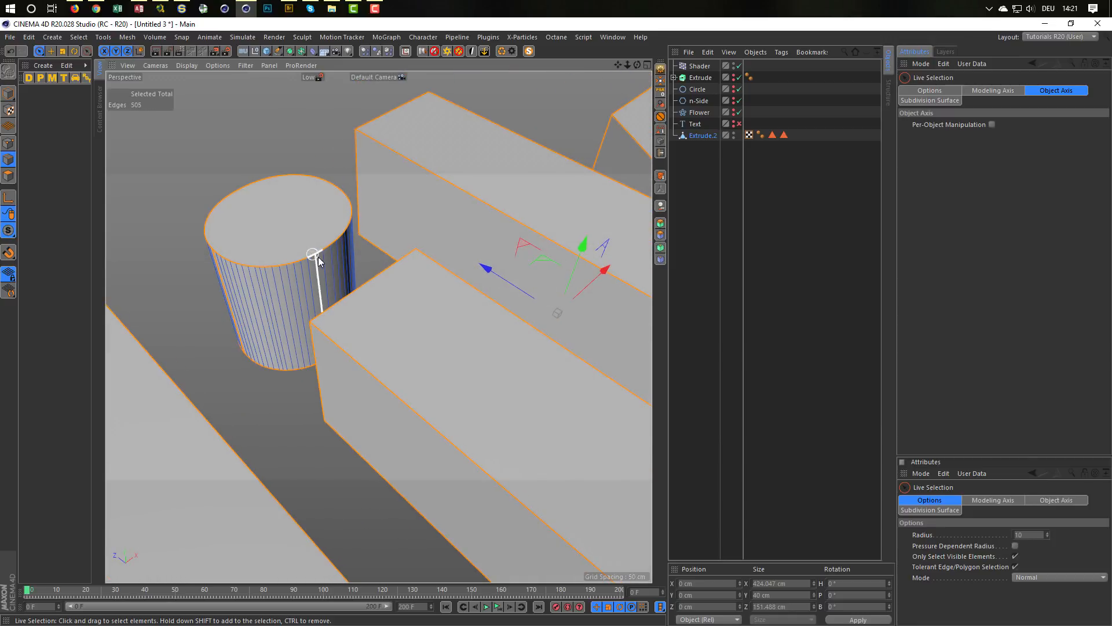
{"action": "left_click_drag", "start_coordinate": [398, 222], "coordinate": [516, 227], "text": "alt"}
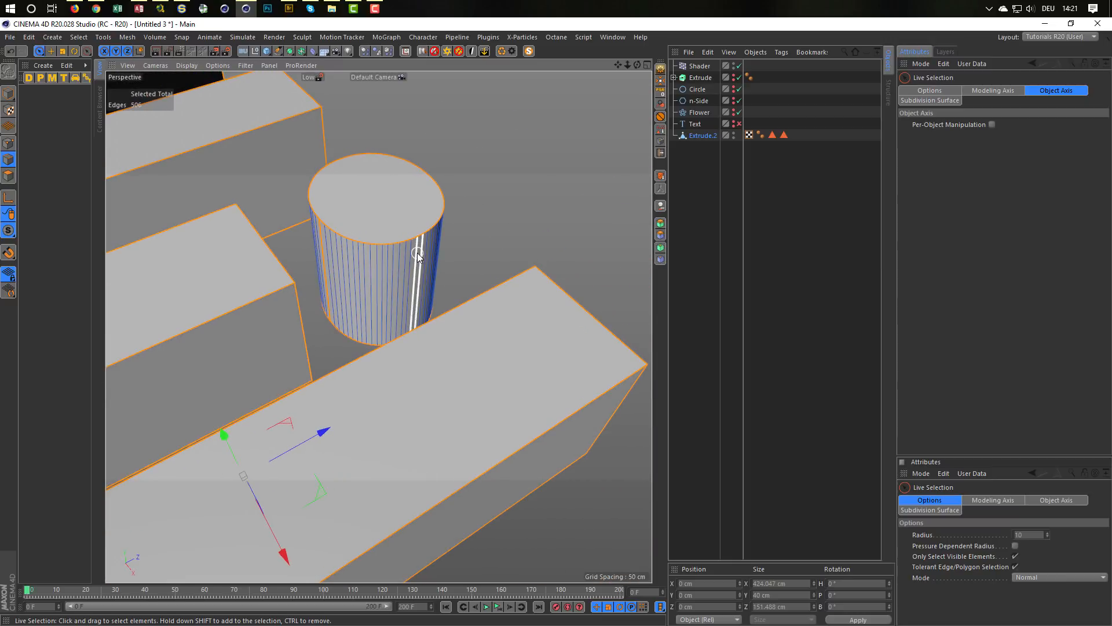
{"action": "scroll", "coordinate": [431, 241], "scroll_direction": "up", "scroll_amount": 3}
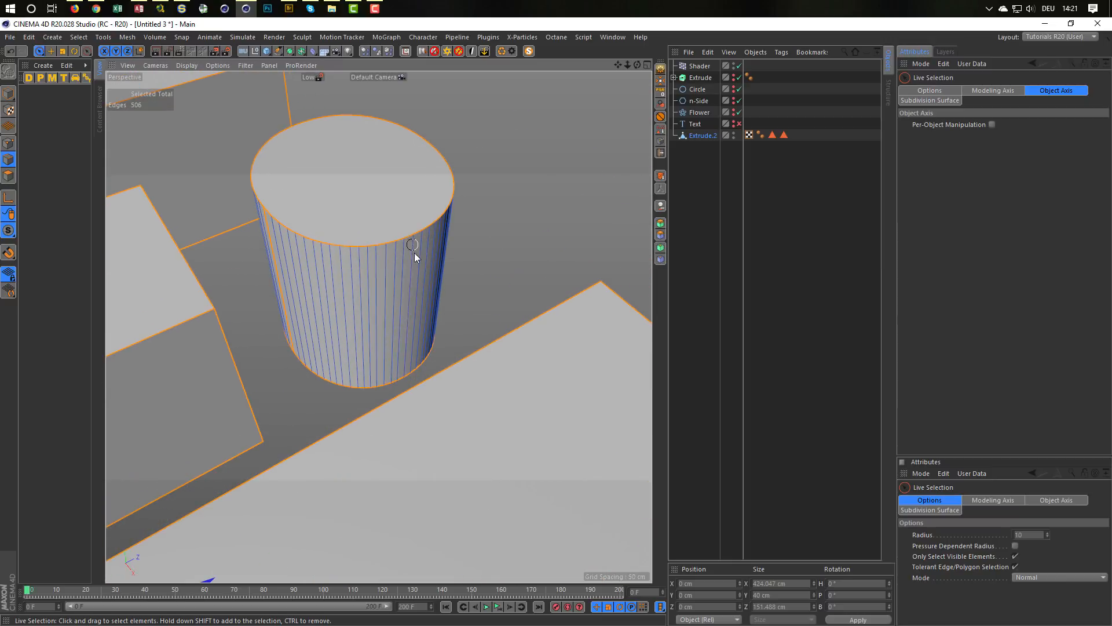
{"action": "left_click", "coordinate": [404, 279], "text": "shift"}
Step: Add four vertical edges spaced around the outer wall of the O to the edge selection
{"action": "right_click_drag", "start_coordinate": [402, 281], "coordinate": [281, 324], "text": "alt"}
{"action": "middle_click_drag", "start_coordinate": [404, 436], "coordinate": [392, 339], "text": "alt"}
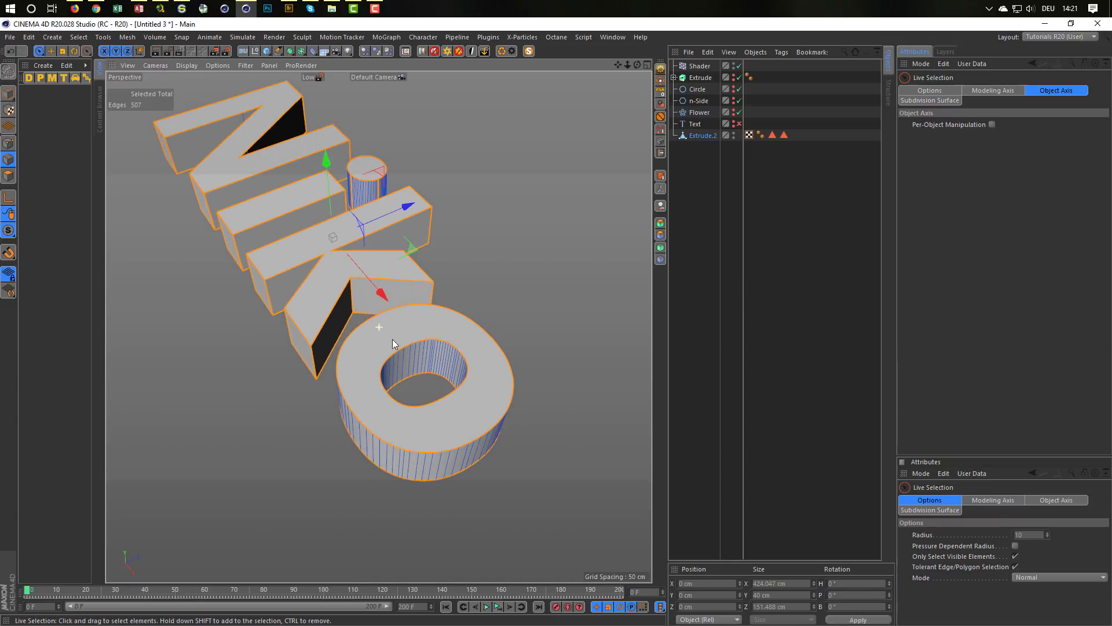
{"action": "left_click_drag", "start_coordinate": [393, 343], "coordinate": [399, 414], "text": "alt"}
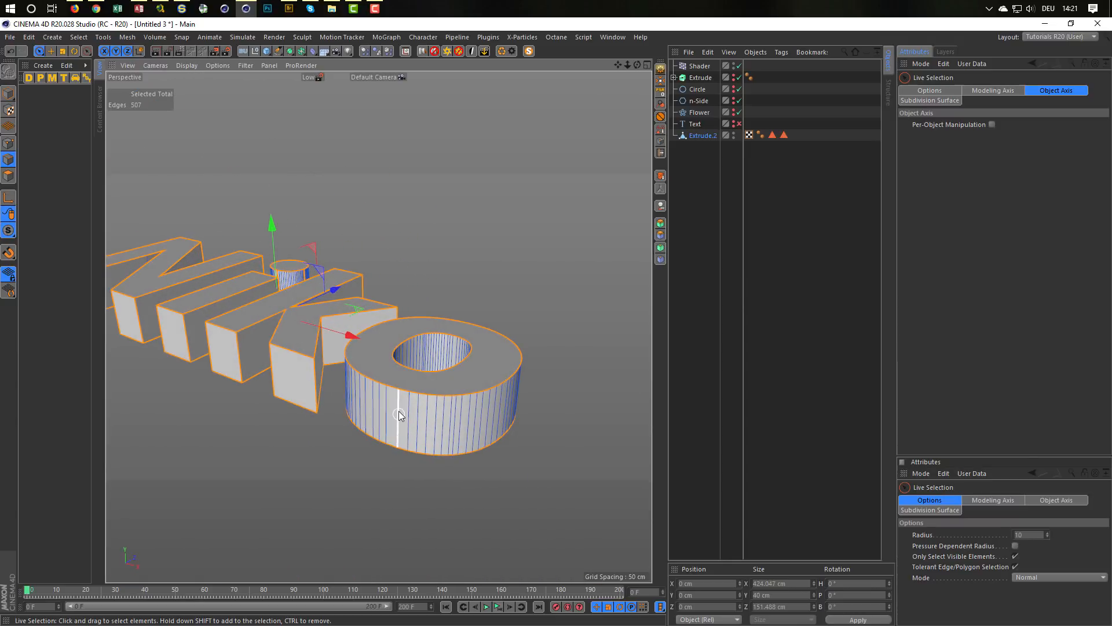
{"action": "mouse_move", "coordinate": [503, 419]}
{"action": "left_mouse_down", "text": "alt"}
{"action": "mouse_move", "coordinate": [563, 404]}
{"action": "mouse_move", "coordinate": [519, 404]}
{"action": "left_mouse_up", "text": "alt"}
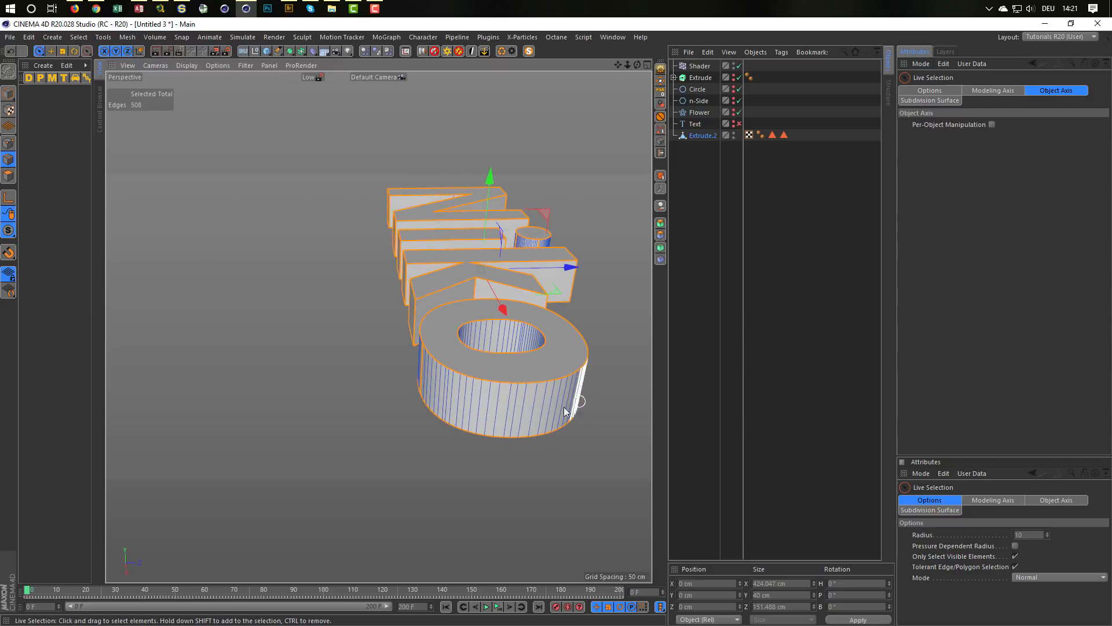
{"action": "left_click", "coordinate": [522, 400], "text": "shift"}
{"action": "mouse_move", "coordinate": [509, 408]}
{"action": "left_mouse_down", "text": "alt"}
{"action": "mouse_move", "coordinate": [442, 385]}
{"action": "mouse_move", "coordinate": [583, 387]}
{"action": "mouse_move", "coordinate": [519, 400]}
{"action": "left_mouse_up", "text": "alt"}
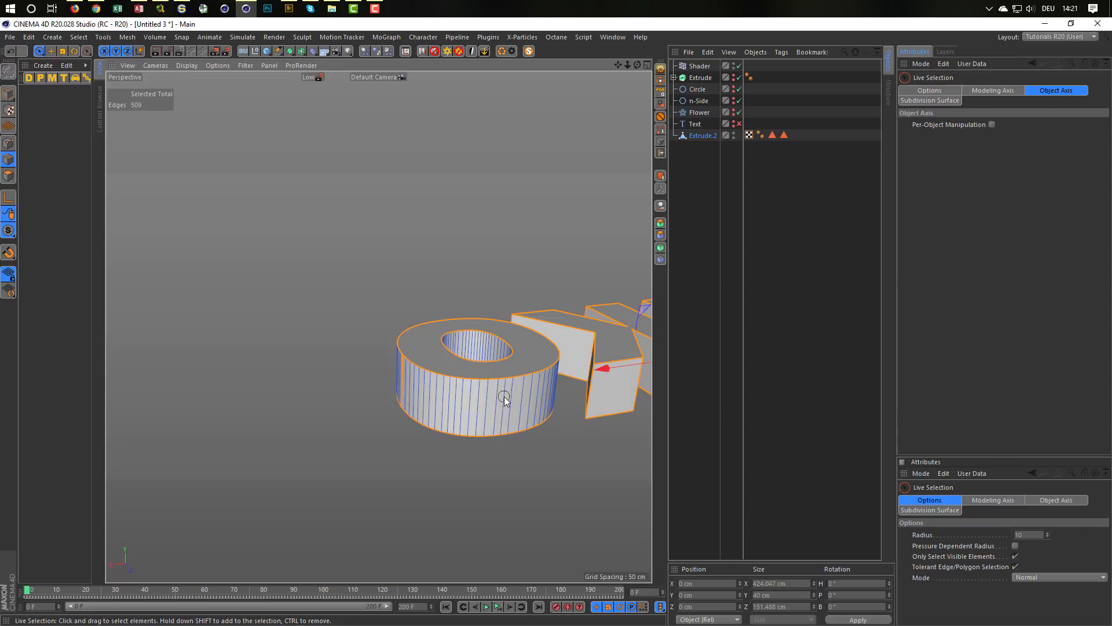
{"action": "left_click_drag", "start_coordinate": [529, 394], "coordinate": [500, 361], "text": "alt"}
{"action": "scroll", "coordinate": [499, 360], "scroll_direction": "up", "scroll_amount": 5}
{"action": "left_click", "coordinate": [461, 429], "text": "shift"}
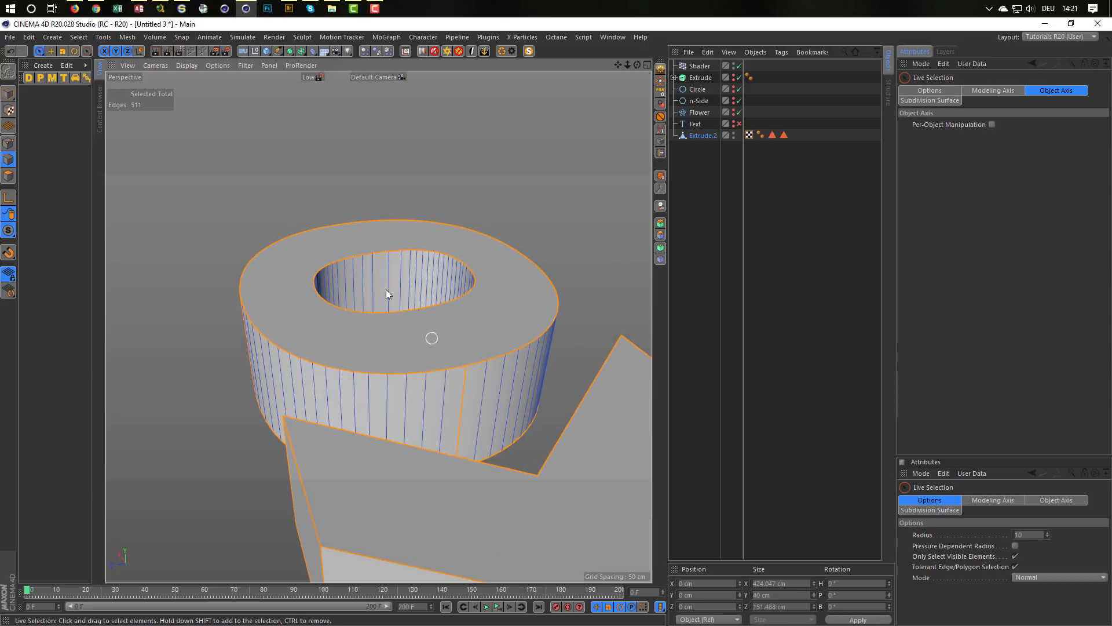
Step: Add four vertical edges spaced around the inner wall of the O's hole to the edge selection
{"action": "scroll", "coordinate": [379, 246], "scroll_direction": "up", "scroll_amount": 3}
{"action": "left_click_drag", "start_coordinate": [383, 284], "coordinate": [391, 326], "text": "alt"}
{"action": "left_click", "coordinate": [483, 308], "text": "shift"}
{"action": "left_click", "coordinate": [329, 312], "text": "shift"}
{"action": "left_click", "coordinate": [472, 239], "text": "shift"}
{"action": "right_click_drag", "start_coordinate": [427, 303], "coordinate": [375, 325], "text": "alt"}
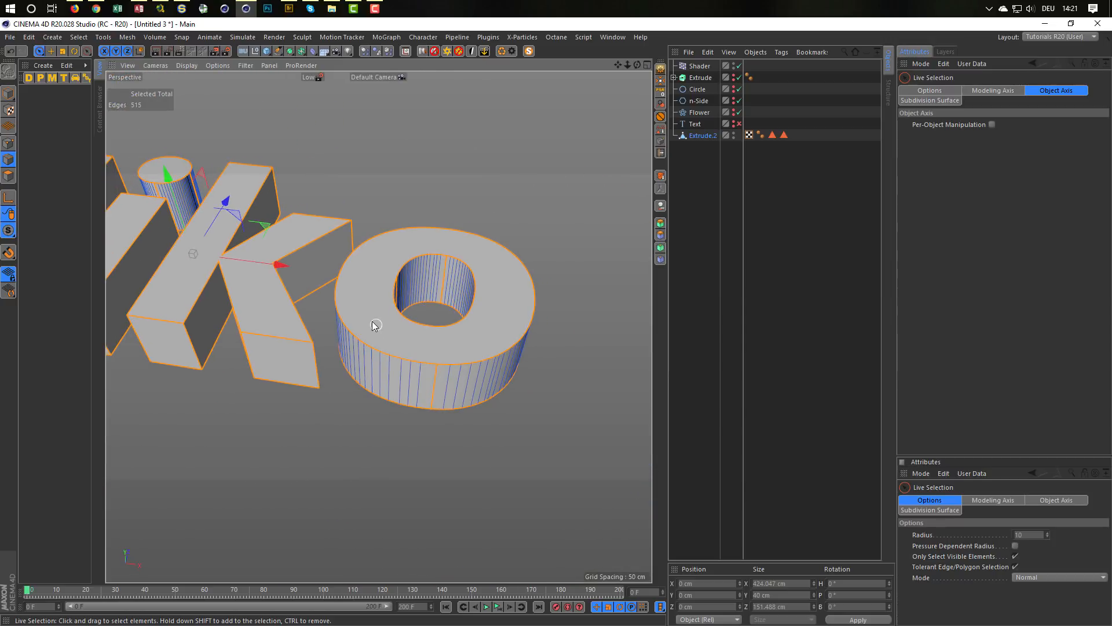
Step: Convert the selected edges of the letters with Edge to Spline
{"action": "middle_click_drag", "start_coordinate": [422, 324], "coordinate": [551, 348], "text": "alt"}
{"action": "left_click_drag", "start_coordinate": [318, 285], "coordinate": [550, 272], "text": "alt"}
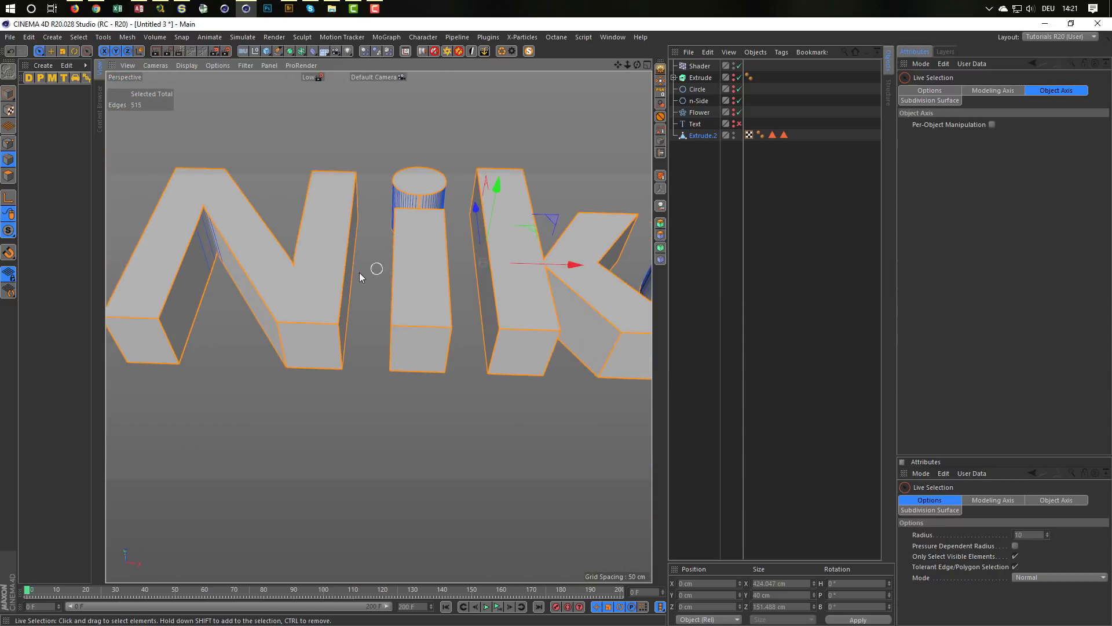
{"action": "left_click_drag", "start_coordinate": [360, 276], "coordinate": [315, 299], "text": "alt"}
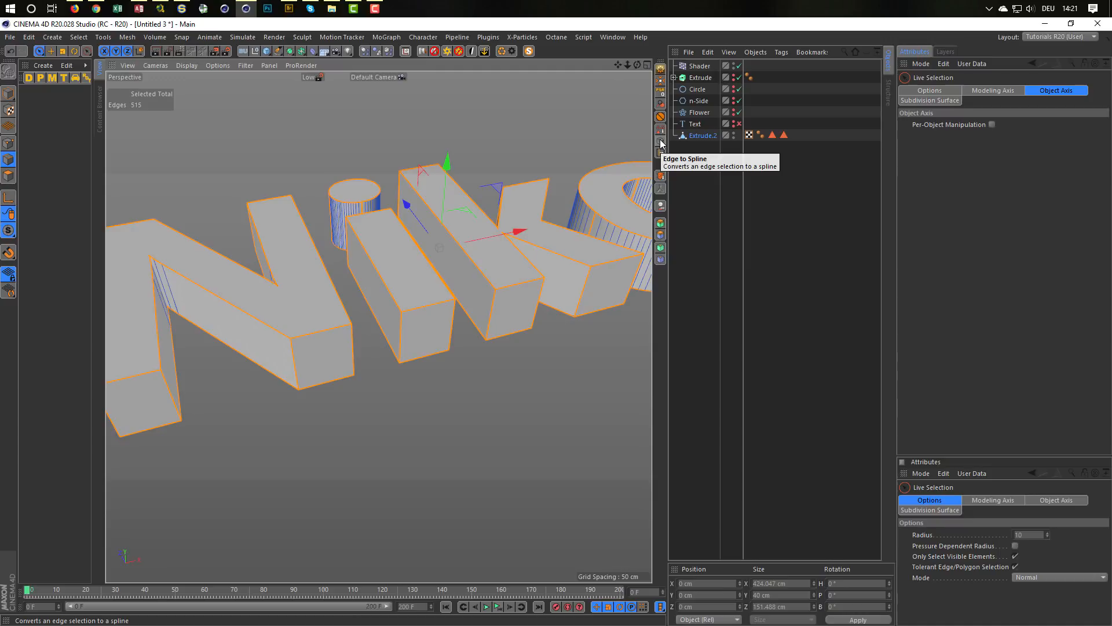
{"action": "left_click", "coordinate": [127, 37]}
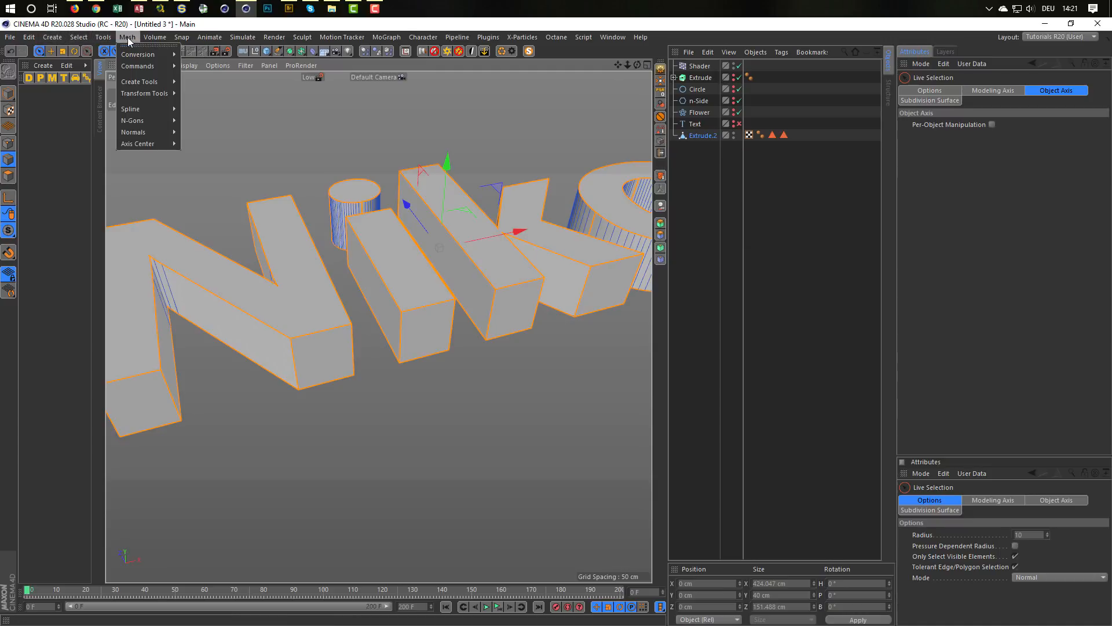
{"action": "mouse_move", "coordinate": [141, 65]}
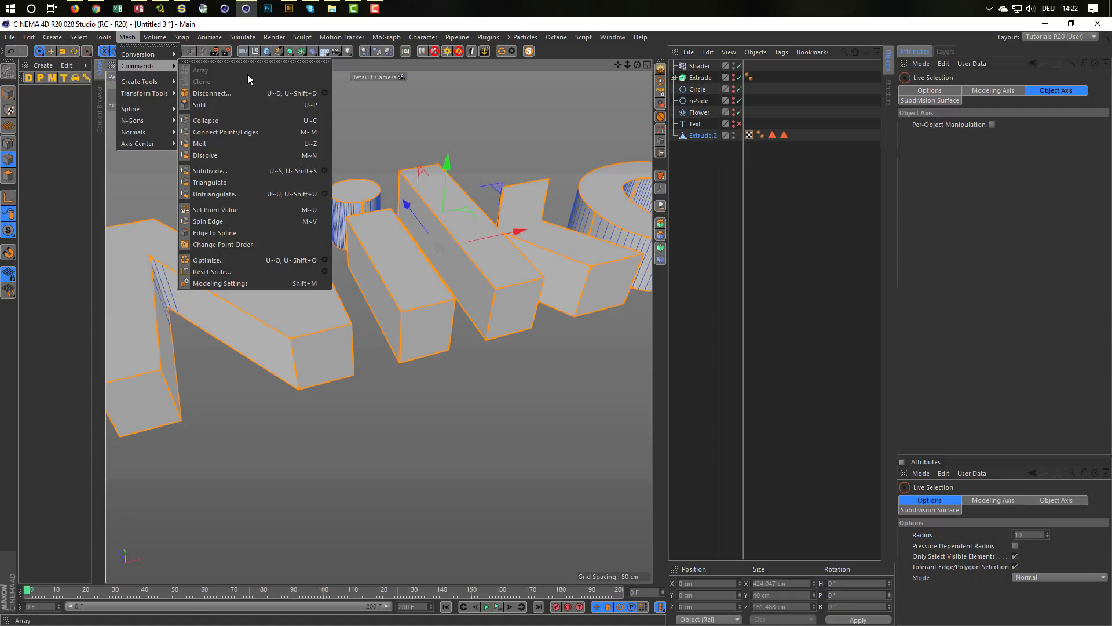
{"action": "left_click", "coordinate": [204, 231]}
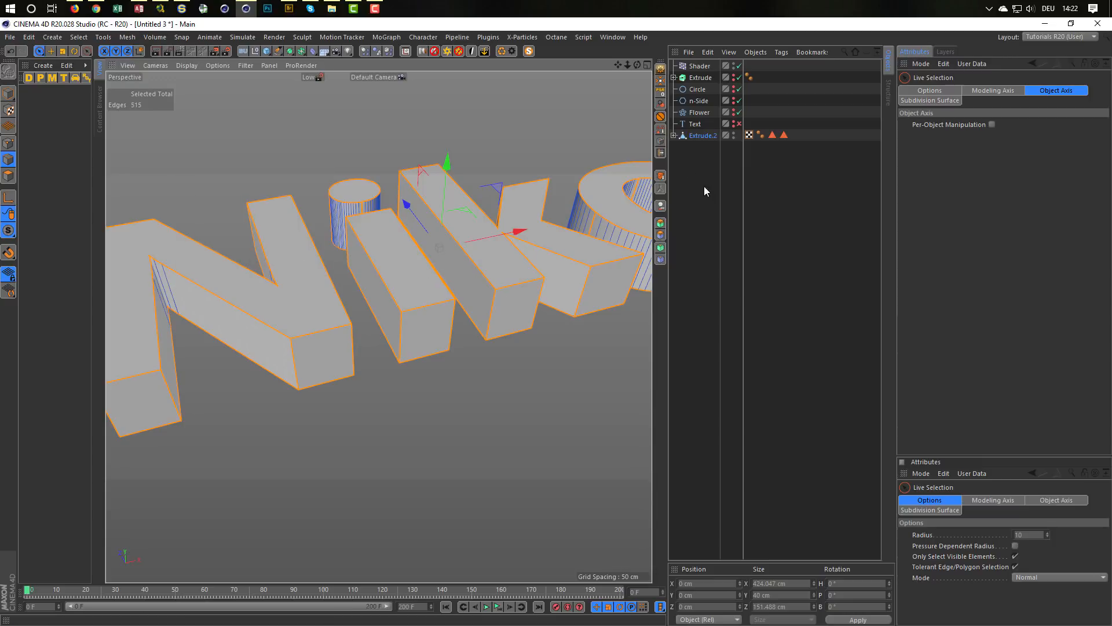
Step: Move the extracted spline out of the Extrude.2 polygon object and delete that object
{"action": "left_click", "coordinate": [675, 136]}
{"action": "left_click", "coordinate": [707, 148]}
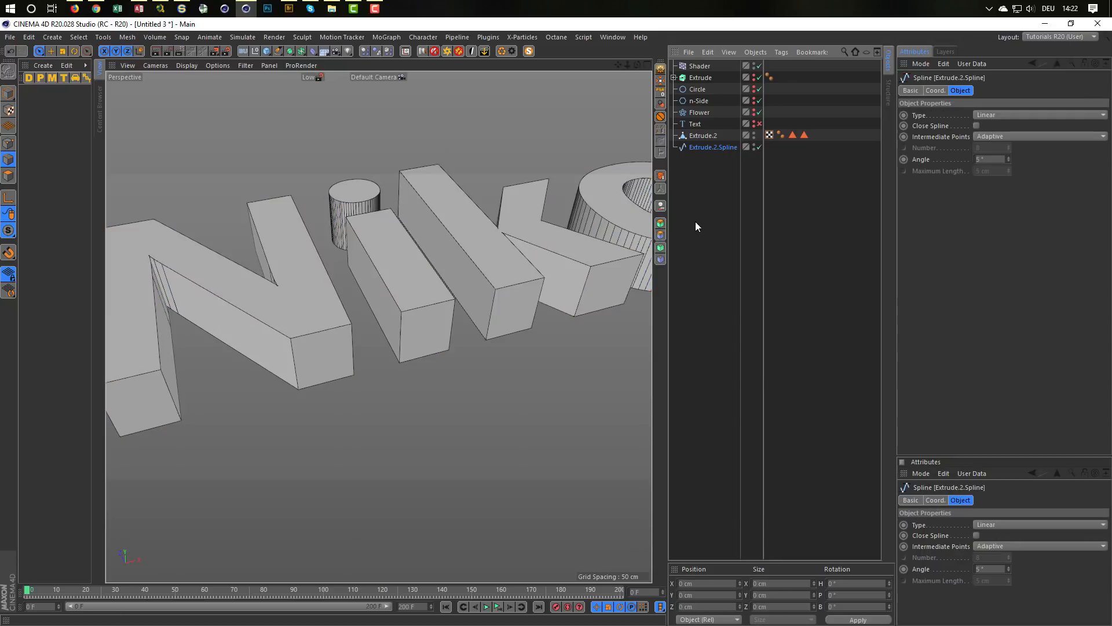
{"action": "left_click", "coordinate": [710, 135]}
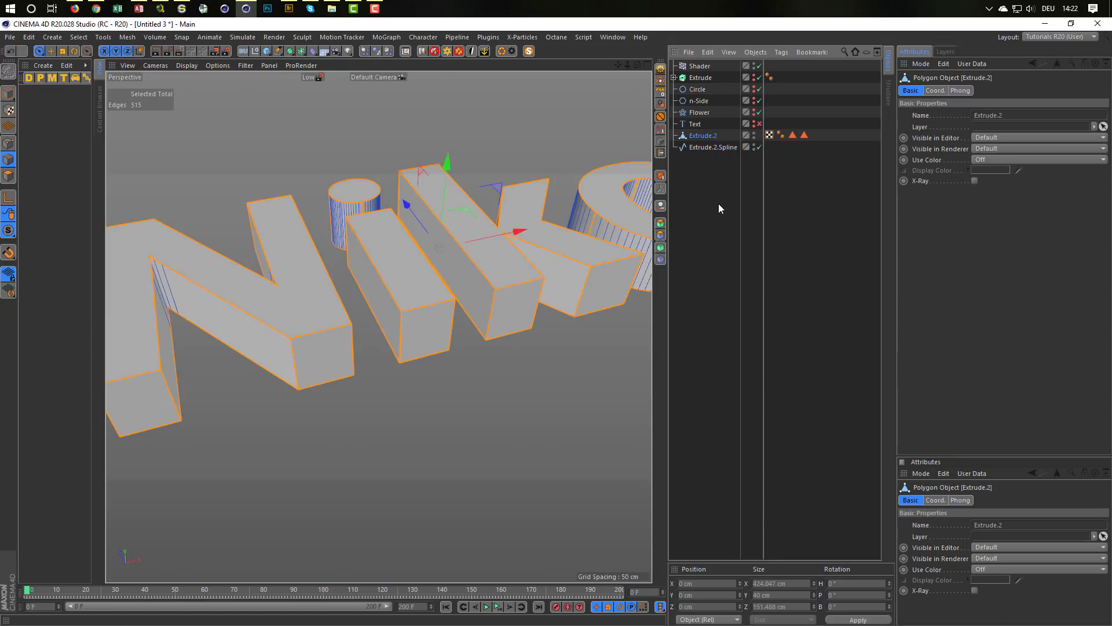
{"action": "key", "text": "Delete"}
Step: In Point mode on the extracted spline, weld the two adjacent points at the upper end of the N's inner corner
{"action": "scroll", "coordinate": [529, 227], "scroll_direction": "down", "scroll_amount": 3}
{"action": "left_click_drag", "start_coordinate": [485, 240], "coordinate": [457, 258], "text": "alt"}
{"action": "middle_click_drag", "start_coordinate": [458, 259], "coordinate": [360, 307], "text": "alt"}
{"action": "left_click_drag", "start_coordinate": [348, 318], "coordinate": [299, 334], "text": "alt"}
{"action": "right_click_drag", "start_coordinate": [299, 335], "coordinate": [467, 255], "text": "alt"}
{"action": "left_click_drag", "start_coordinate": [467, 255], "coordinate": [489, 255], "text": "alt"}
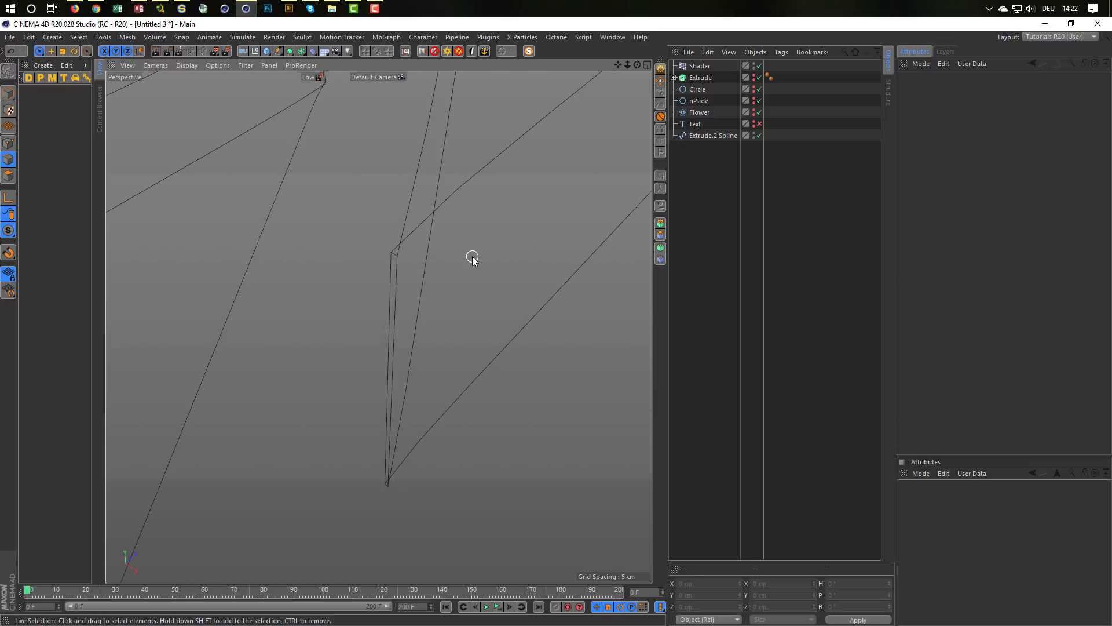
{"action": "left_click", "coordinate": [727, 135]}
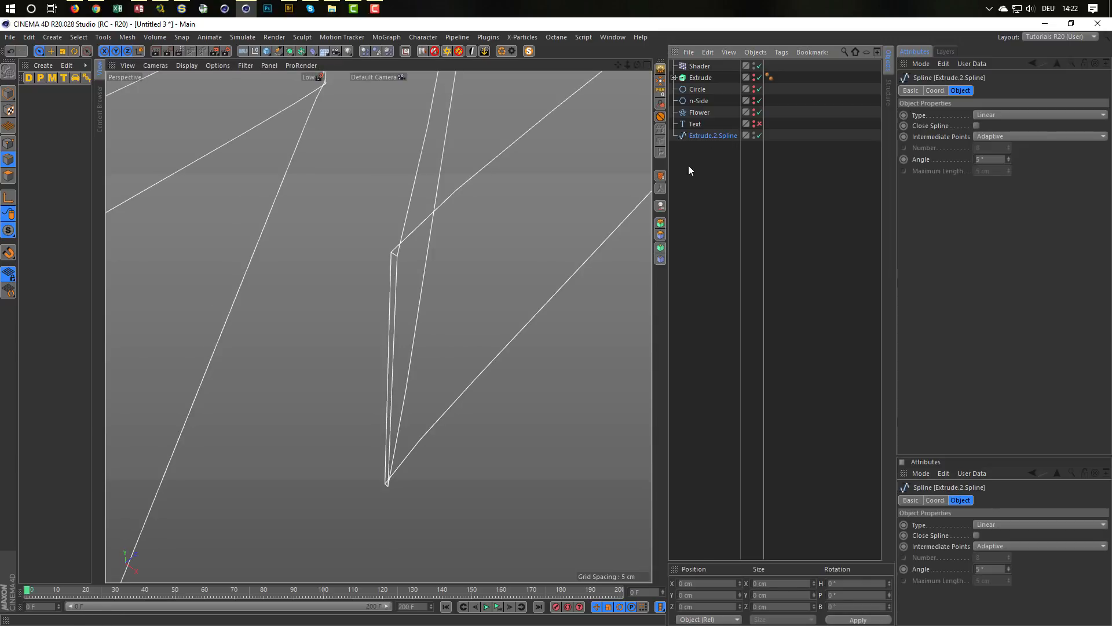
{"action": "left_click", "coordinate": [12, 142]}
{"action": "mouse_move", "coordinate": [384, 263]}
{"action": "left_mouse_down", "text": "alt"}
{"action": "mouse_move", "coordinate": [429, 238]}
{"action": "mouse_move", "coordinate": [419, 277]}
{"action": "mouse_move", "coordinate": [377, 325]}
{"action": "mouse_move", "coordinate": [409, 330]}
{"action": "mouse_move", "coordinate": [376, 301]}
{"action": "mouse_move", "coordinate": [346, 314]}
{"action": "left_mouse_up", "text": "alt"}
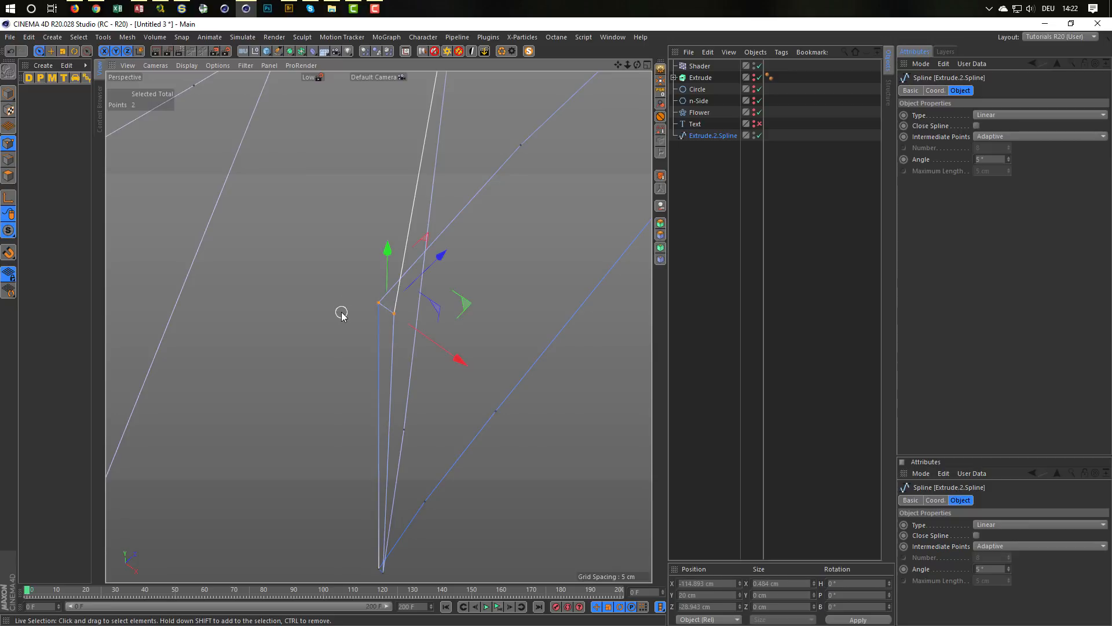
{"action": "key", "text": "m"}
{"action": "key", "text": "q"}
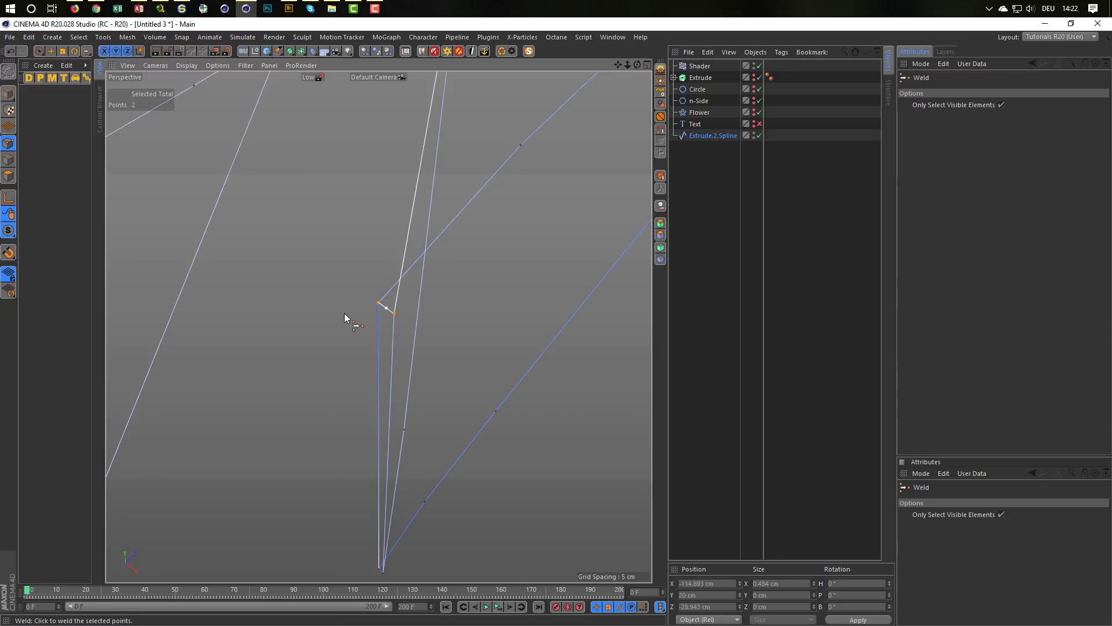
{"action": "left_click", "coordinate": [271, 319]}
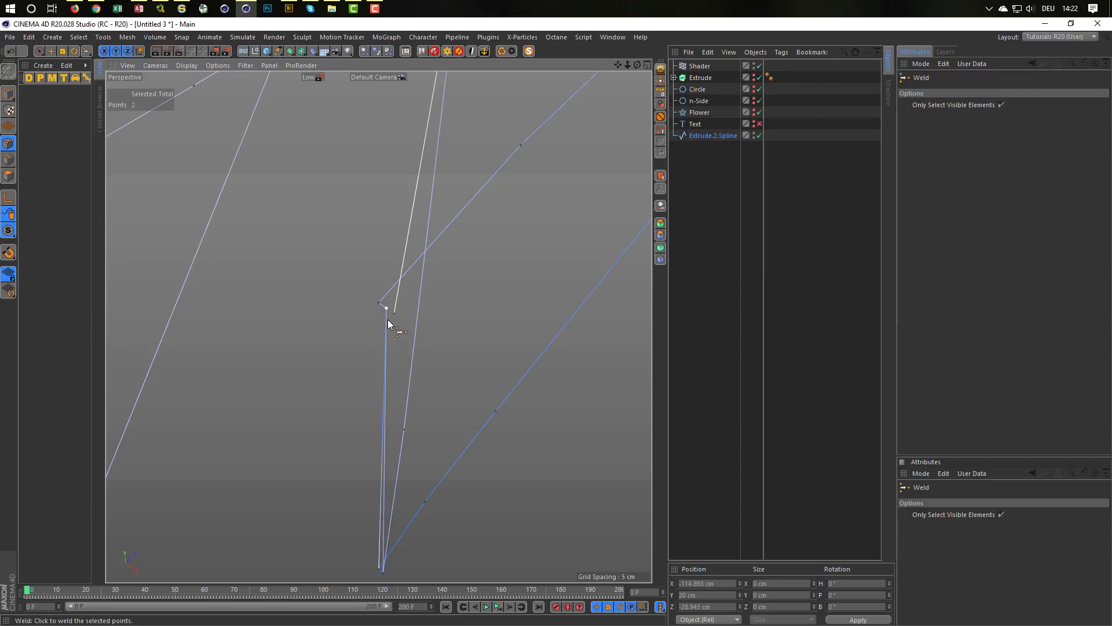
Step: Weld the remaining loose points at the upper end of the same N inner corner into one corner point
{"action": "left_click_drag", "start_coordinate": [388, 319], "coordinate": [324, 355], "text": "alt"}
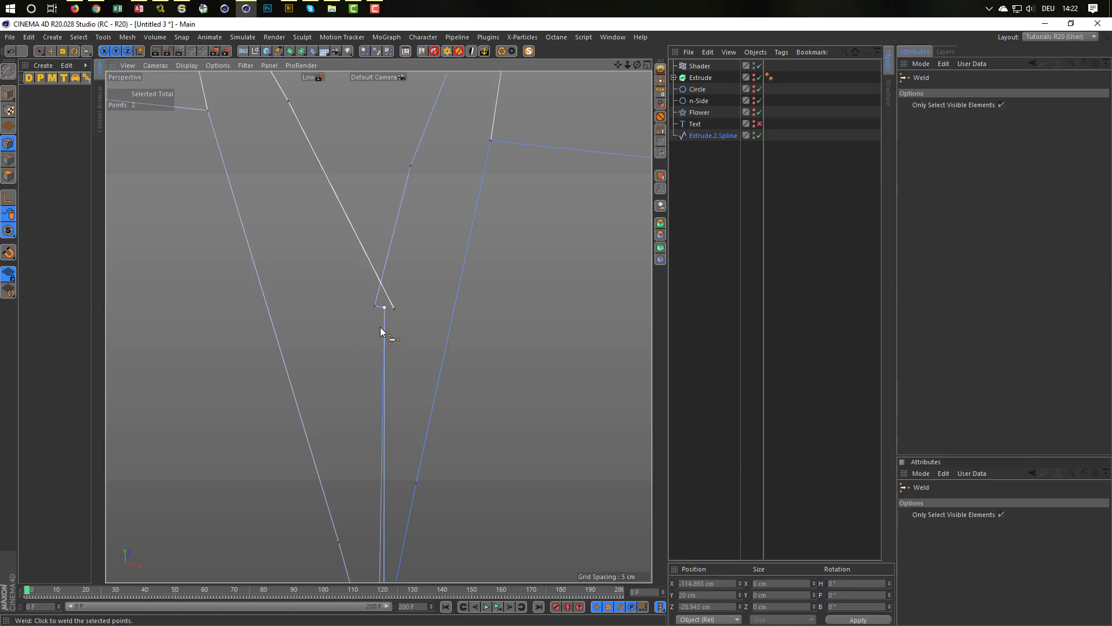
{"action": "left_click_drag", "start_coordinate": [381, 331], "coordinate": [417, 318], "text": "alt"}
{"action": "key", "text": "space"}
{"action": "key", "text": "space"}
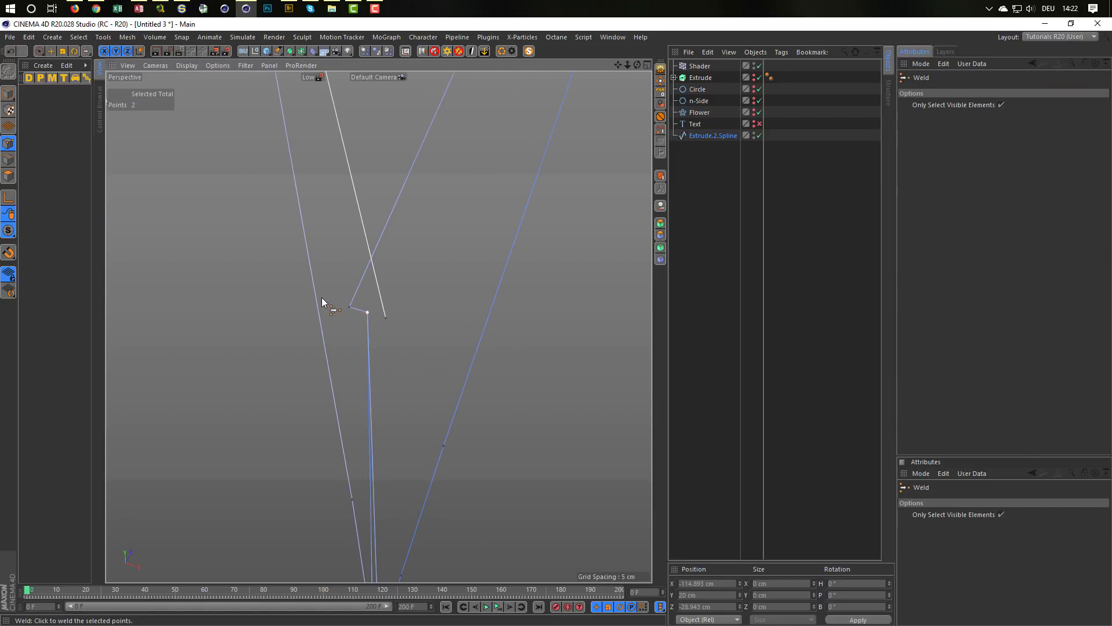
{"action": "key", "text": "space"}
{"action": "left_click", "coordinate": [349, 306]}
{"action": "key", "text": "space"}
{"action": "left_click", "coordinate": [391, 349]}
{"action": "left_click_drag", "start_coordinate": [387, 313], "coordinate": [369, 281], "text": "alt"}
{"action": "right_click_drag", "start_coordinate": [343, 315], "coordinate": [341, 317], "text": "alt"}
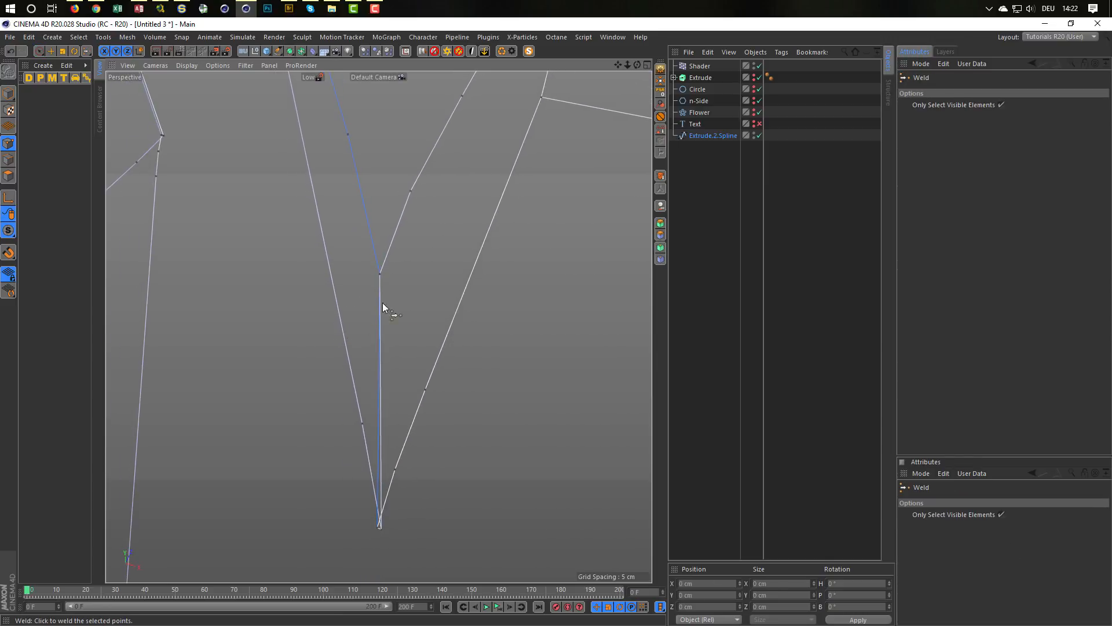
Step: Delete the extra intermediate points on the two upper spline lines meeting at the N's inner corner
{"action": "key", "text": "space"}
{"action": "left_click", "coordinate": [411, 192]}
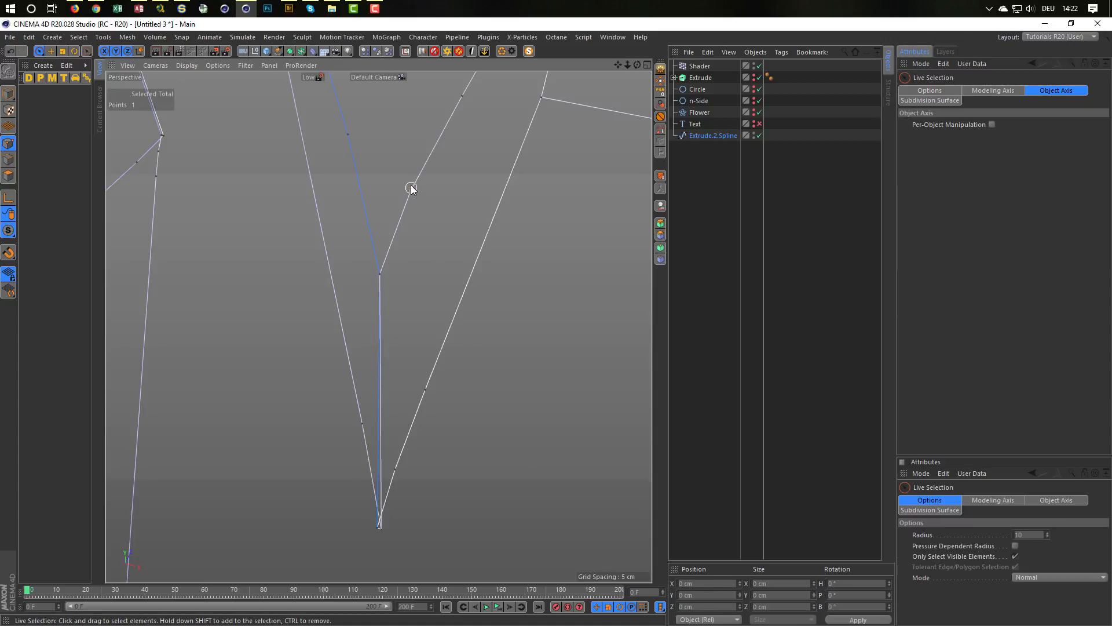
{"action": "left_click", "coordinate": [420, 288]}
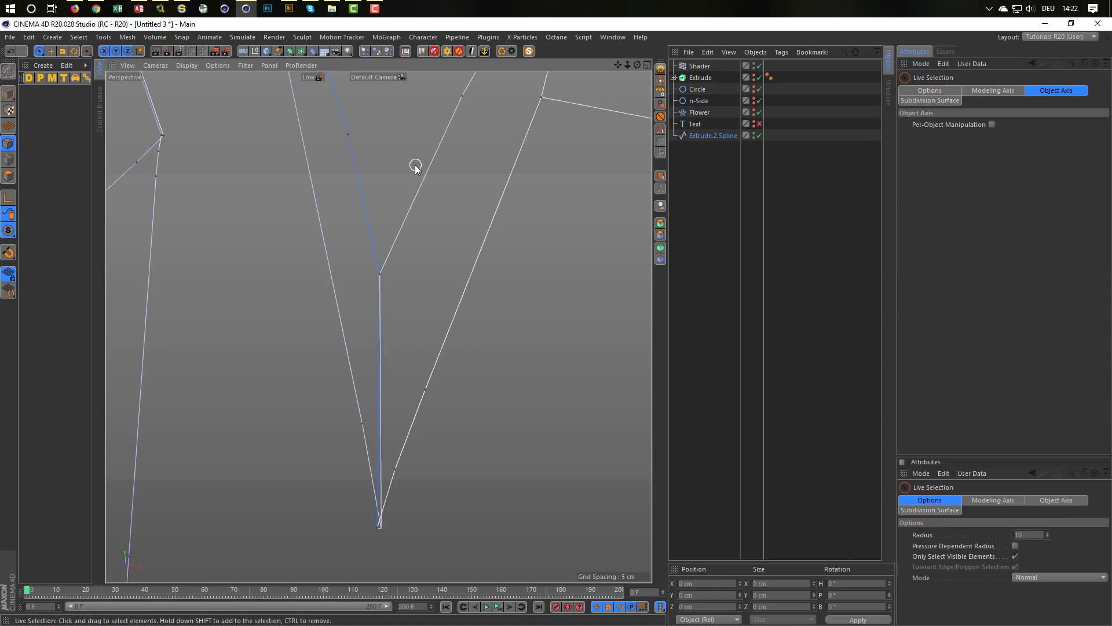
{"action": "mouse_move", "coordinate": [412, 166]}
{"action": "right_mouse_down", "text": "alt"}
{"action": "mouse_move", "coordinate": [391, 174]}
{"action": "mouse_move", "coordinate": [378, 203]}
{"action": "right_mouse_up", "text": "alt"}
{"action": "middle_click_drag", "start_coordinate": [356, 280], "coordinate": [348, 374], "text": "alt"}
{"action": "right_click_drag", "start_coordinate": [349, 374], "coordinate": [323, 380], "text": "alt"}
{"action": "left_click", "coordinate": [336, 328]}
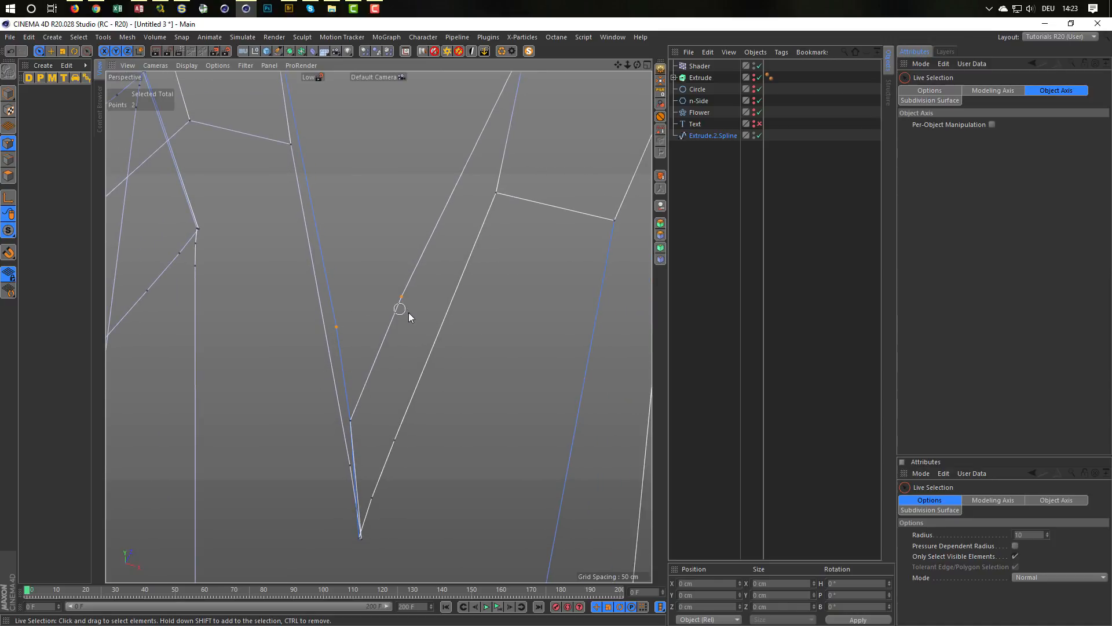
{"action": "mouse_move", "coordinate": [408, 313]}
{"action": "left_mouse_down"}
{"action": "mouse_move", "coordinate": [410, 332]}
{"action": "mouse_move", "coordinate": [385, 336]}
{"action": "mouse_move", "coordinate": [372, 355]}
{"action": "mouse_move", "coordinate": [403, 330]}
{"action": "mouse_move", "coordinate": [399, 484]}
{"action": "left_mouse_up"}
{"action": "left_click", "coordinate": [409, 335]}
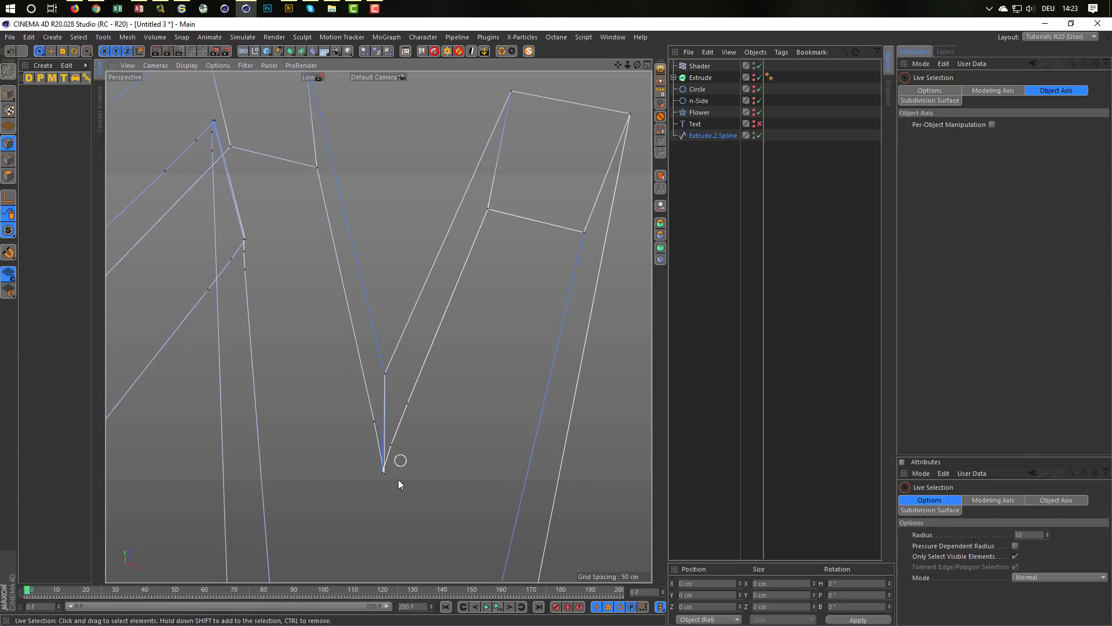
Step: Weld the cluster of points at the lower end of the N's inner corner into one corner point
{"action": "right_click_drag", "start_coordinate": [398, 479], "coordinate": [485, 426], "text": "alt"}
{"action": "left_click_drag", "start_coordinate": [464, 431], "coordinate": [459, 445], "text": "alt"}
{"action": "right_click_drag", "start_coordinate": [426, 448], "coordinate": [447, 442], "text": "alt"}
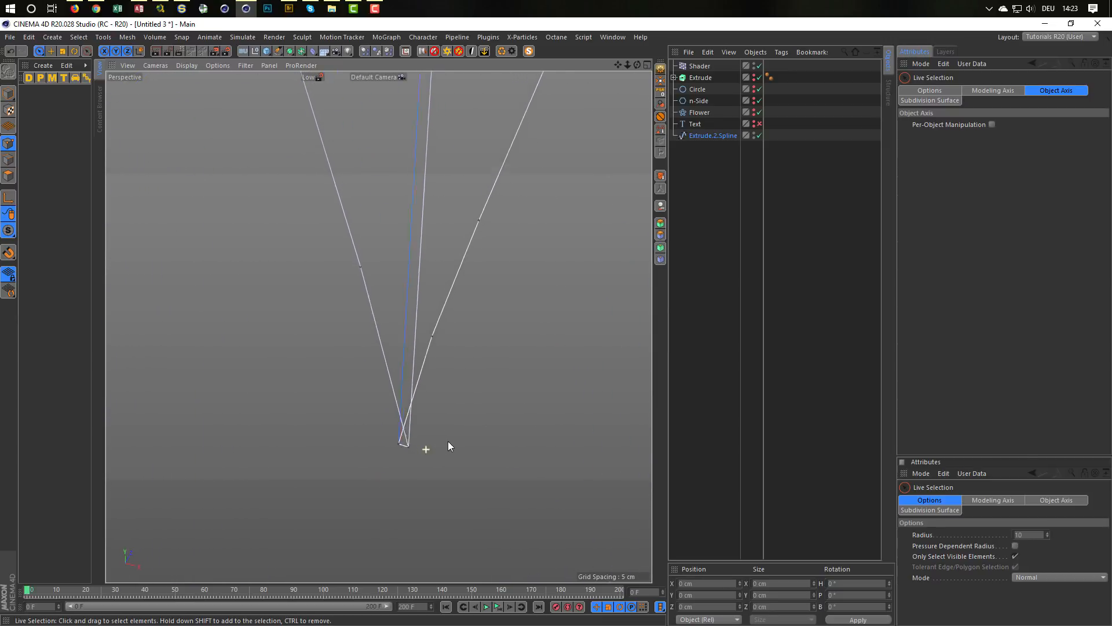
{"action": "mouse_move", "coordinate": [449, 446]}
{"action": "left_mouse_down", "text": "alt"}
{"action": "mouse_move", "coordinate": [373, 440]}
{"action": "mouse_move", "coordinate": [377, 476]}
{"action": "left_mouse_up", "text": "alt"}
{"action": "right_click", "coordinate": [341, 471]}
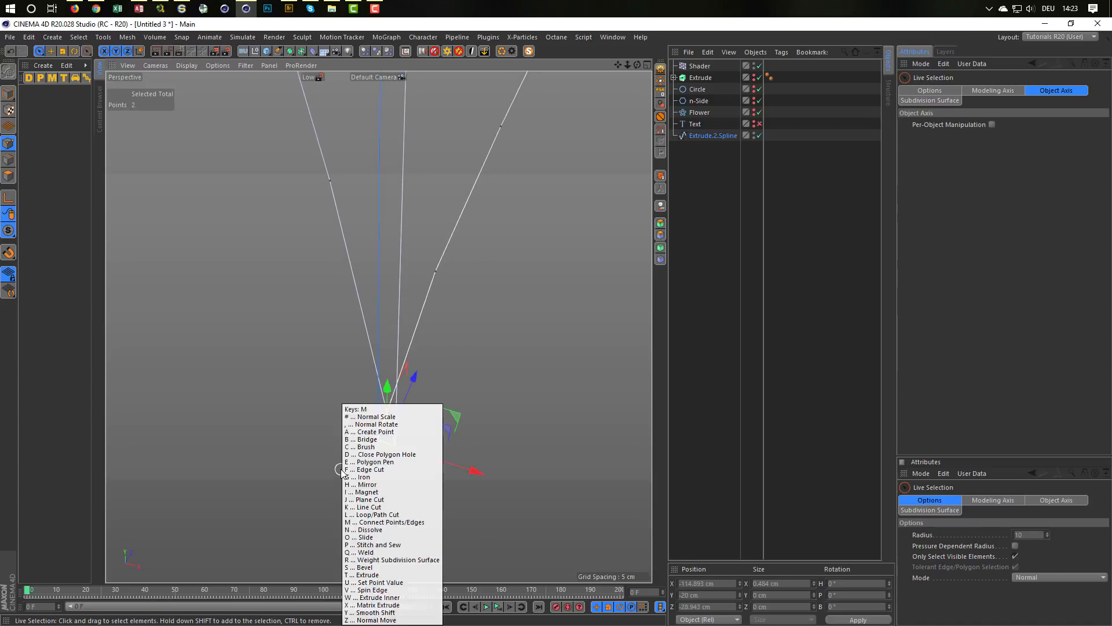
{"action": "left_click", "coordinate": [345, 474]}
{"action": "left_click", "coordinate": [341, 476]}
{"action": "key", "text": "space"}
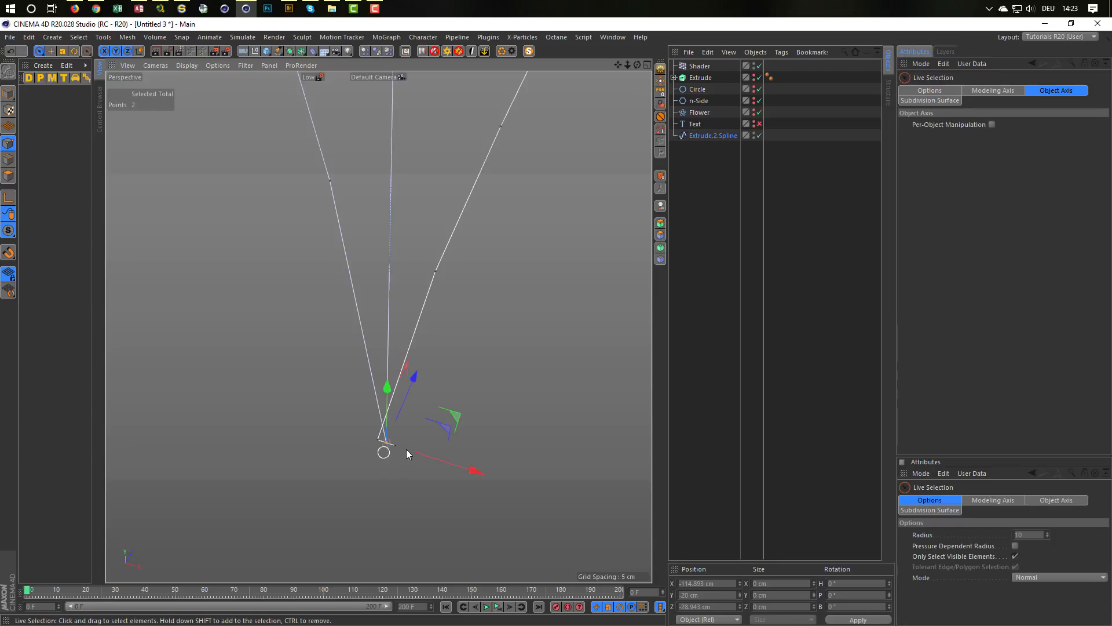
{"action": "mouse_move", "coordinate": [435, 444]}
{"action": "left_mouse_down"}
{"action": "mouse_move", "coordinate": [379, 442]}
{"action": "mouse_move", "coordinate": [389, 438]}
{"action": "left_mouse_up"}
{"action": "key", "text": "space"}
{"action": "left_click", "coordinate": [328, 458]}
{"action": "key", "text": "space"}
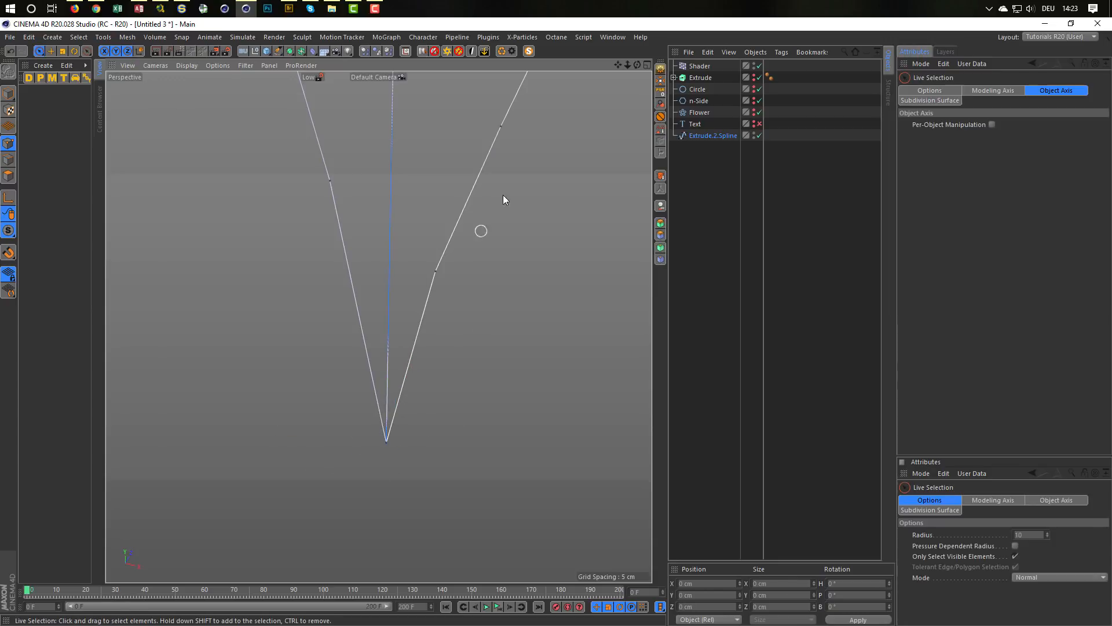
Step: Delete the extra intermediate points on both lower spline lines meeting at the N's inner corner
{"action": "mouse_move", "coordinate": [508, 119]}
{"action": "left_mouse_down"}
{"action": "mouse_move", "coordinate": [433, 270]}
{"action": "mouse_move", "coordinate": [453, 358]}
{"action": "left_mouse_up"}
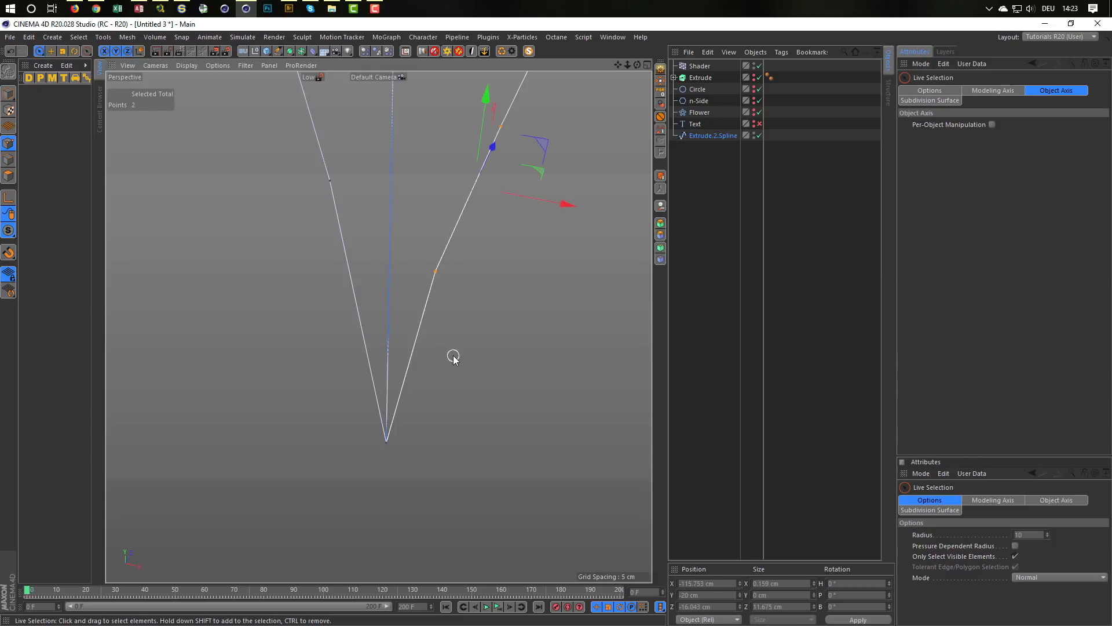
{"action": "key", "text": "Delete"}
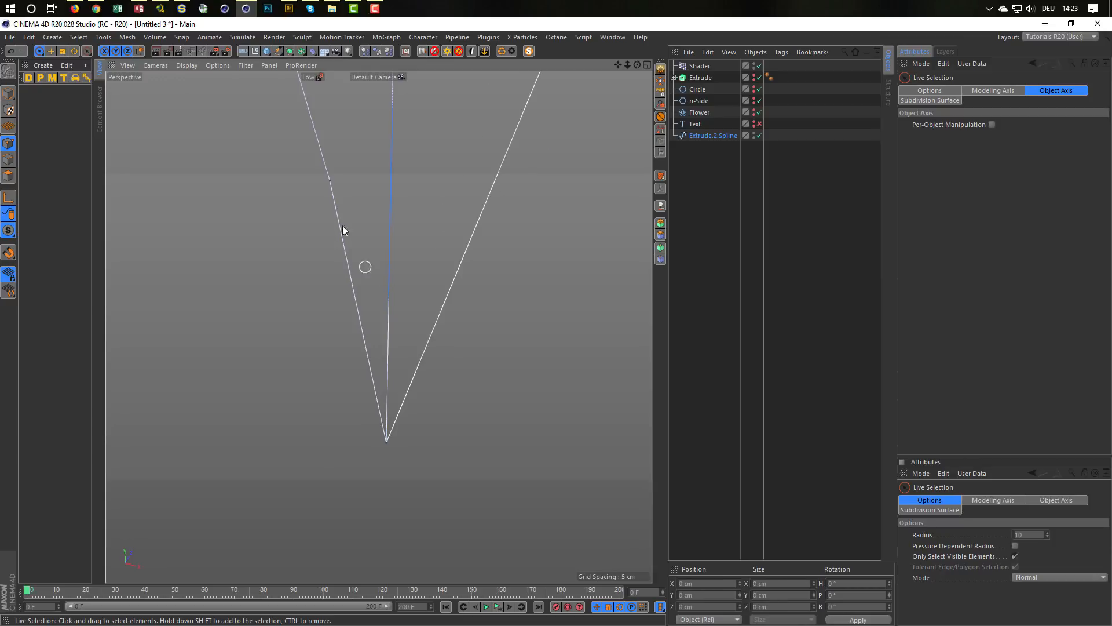
{"action": "left_click", "coordinate": [328, 177]}
{"action": "key", "text": "Delete"}
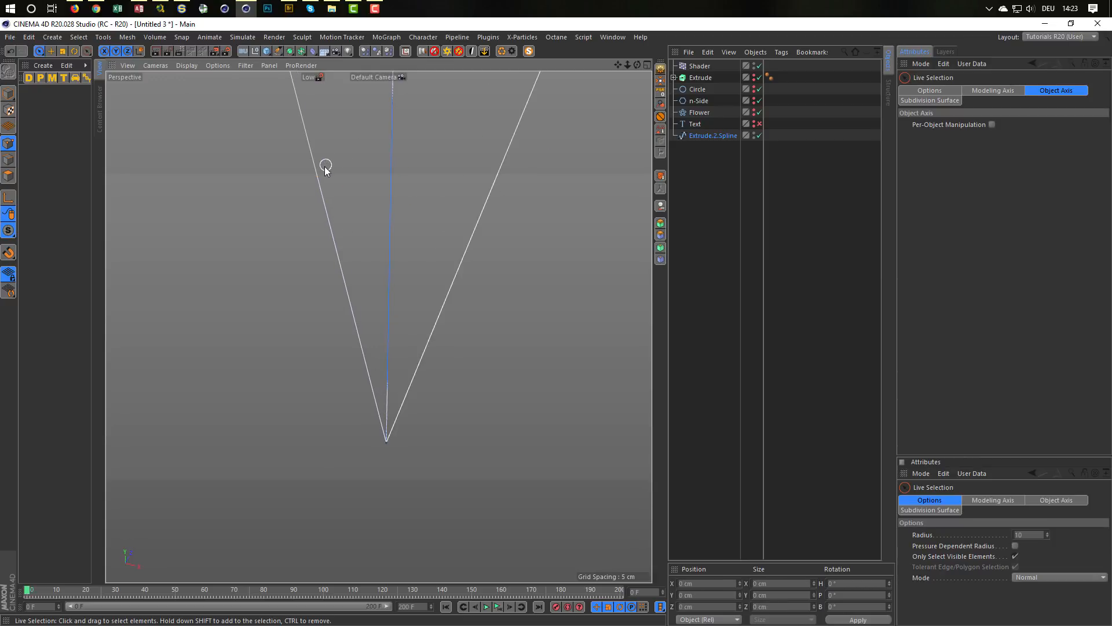
{"action": "right_click_drag", "start_coordinate": [326, 166], "coordinate": [273, 194], "text": "alt"}
{"action": "middle_click_drag", "start_coordinate": [313, 211], "coordinate": [307, 351], "text": "alt"}
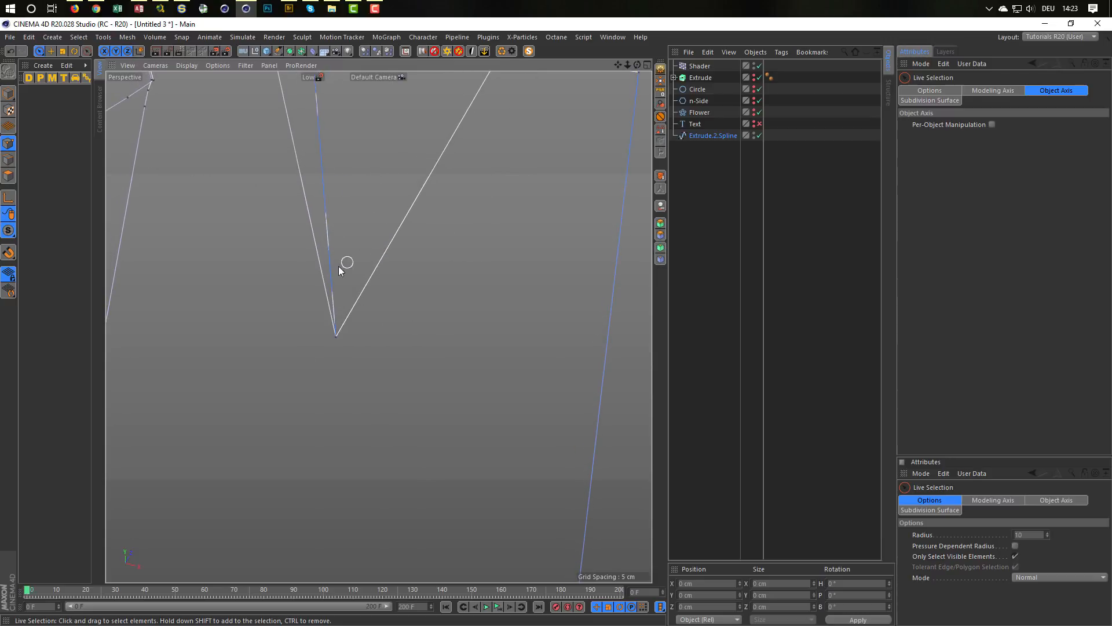
{"action": "right_click_drag", "start_coordinate": [346, 262], "coordinate": [288, 276], "text": "alt"}
{"action": "left_click_drag", "start_coordinate": [334, 183], "coordinate": [341, 299], "text": "alt"}
{"action": "left_click_drag", "start_coordinate": [333, 218], "coordinate": [380, 218], "text": "alt"}
{"action": "right_click_drag", "start_coordinate": [347, 232], "coordinate": [523, 192], "text": "alt"}
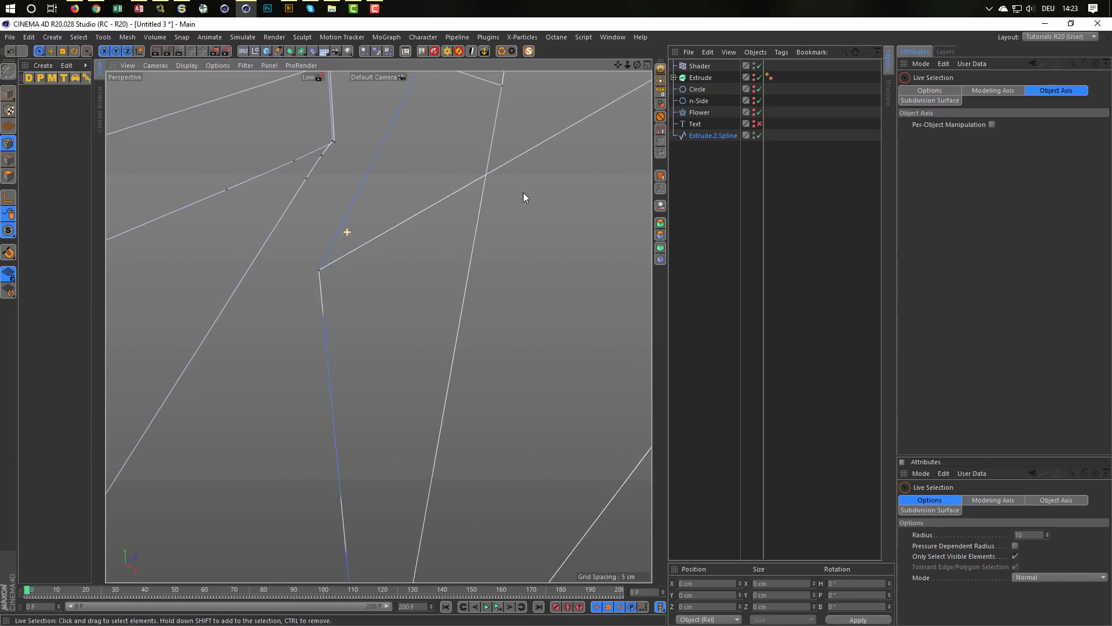
{"action": "left_click_drag", "start_coordinate": [523, 192], "coordinate": [416, 275], "text": "alt"}
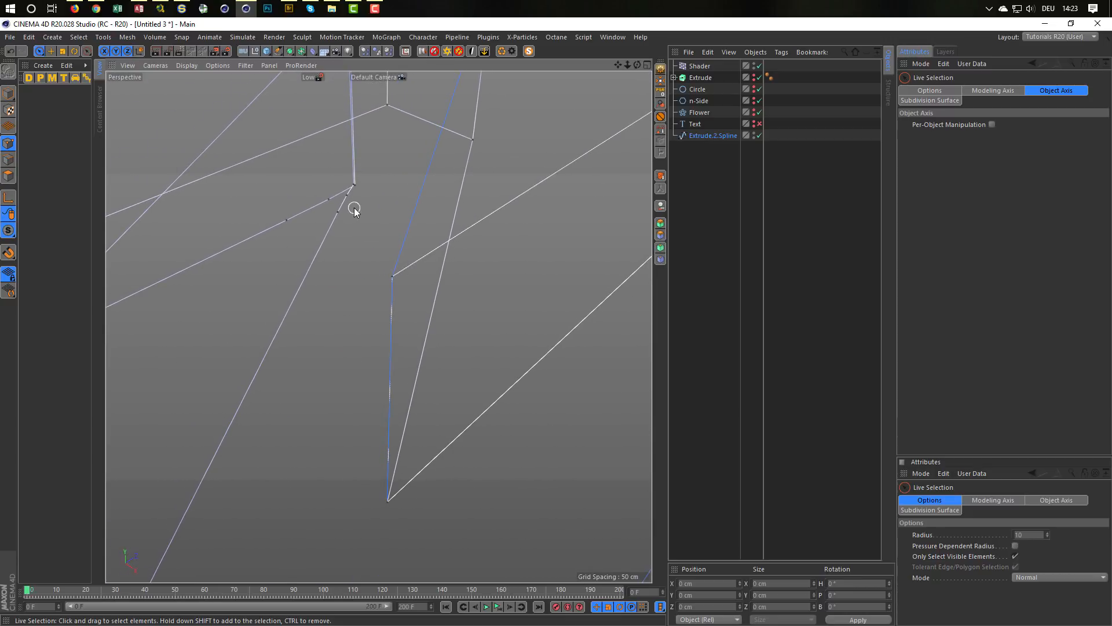
Step: Weld the clustered spline points at the lower end of the N's other inner corner
{"action": "left_click_drag", "start_coordinate": [355, 210], "coordinate": [315, 305], "text": "alt"}
{"action": "left_click", "coordinate": [335, 320]}
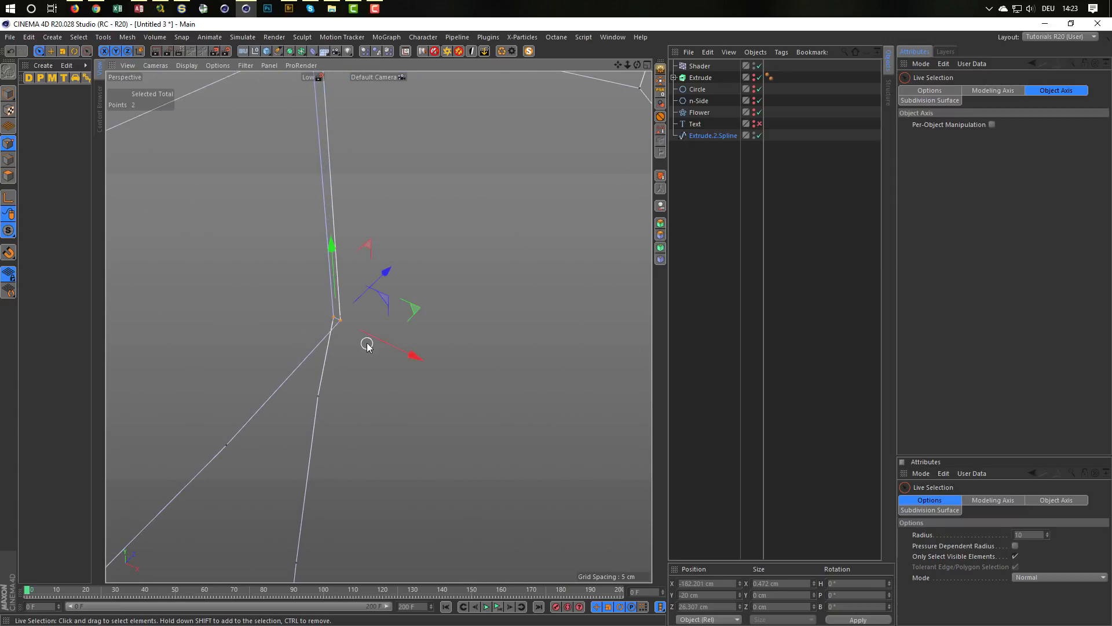
{"action": "key", "text": "m"}
{"action": "key", "text": "q"}
{"action": "key", "text": "m"}
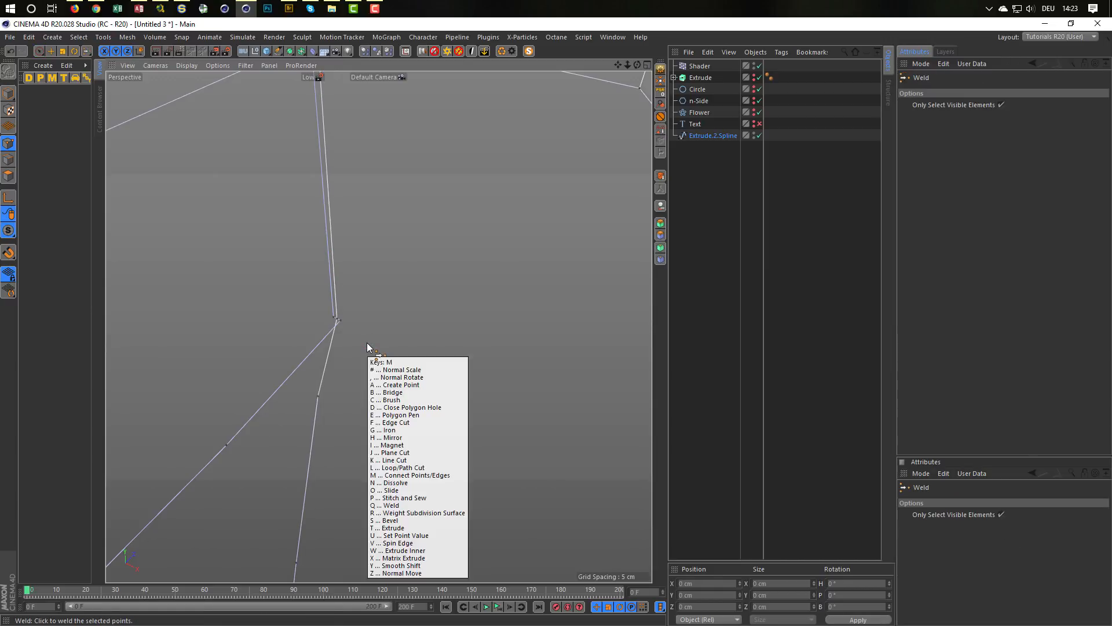
{"action": "key", "text": "q"}
{"action": "left_click", "coordinate": [359, 326]}
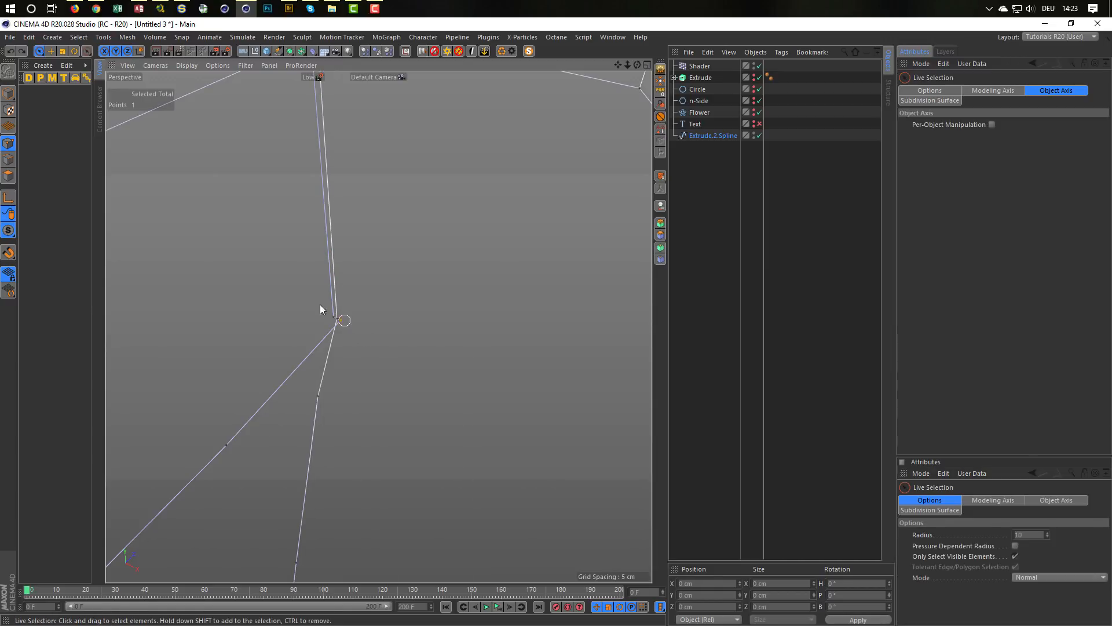
{"action": "key", "text": "m"}
{"action": "key", "text": "q"}
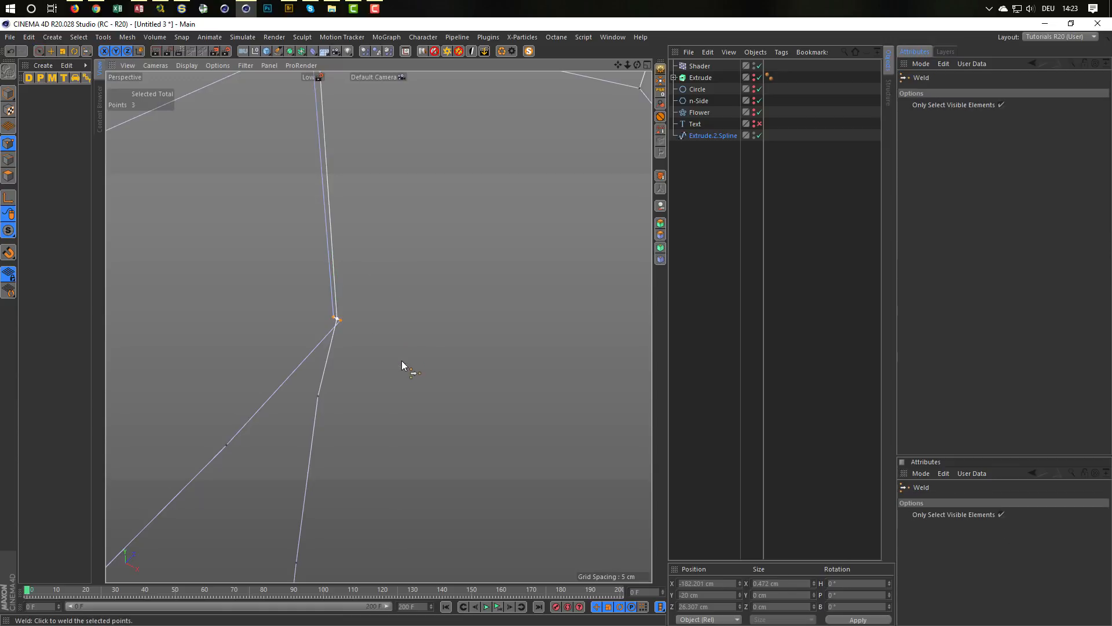
{"action": "left_click", "coordinate": [349, 392]}
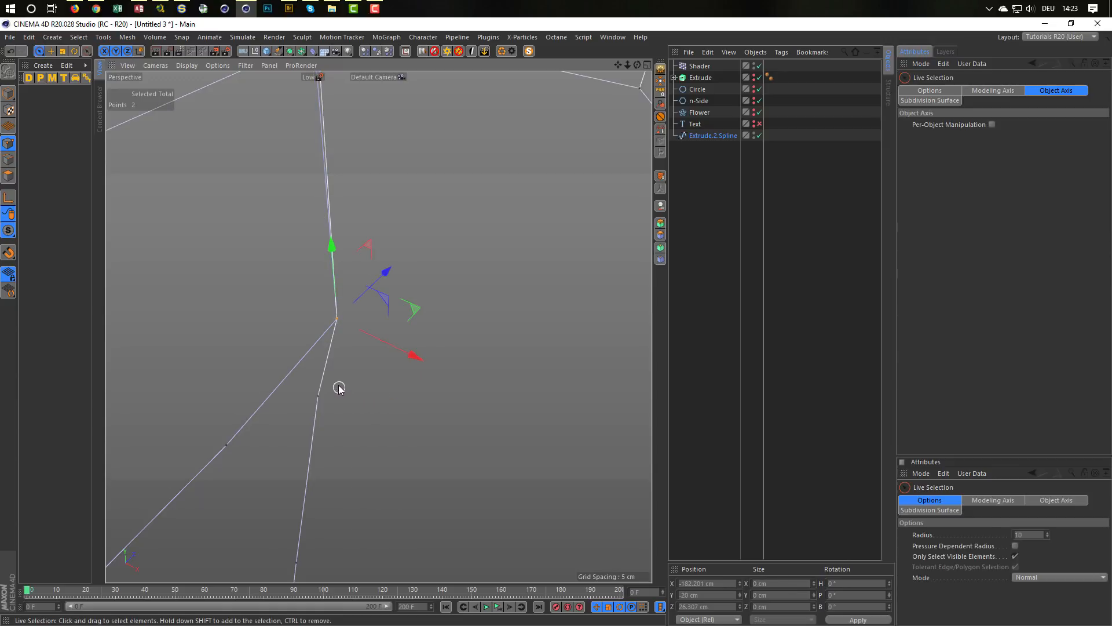
Step: Delete the extra intermediate points on both spline lines running from the lower end of the N's other inner corner
{"action": "mouse_move", "coordinate": [298, 555]}
{"action": "left_mouse_down"}
{"action": "mouse_move", "coordinate": [248, 474]}
{"action": "mouse_move", "coordinate": [362, 487]}
{"action": "left_mouse_up"}
{"action": "key", "text": "Delete"}
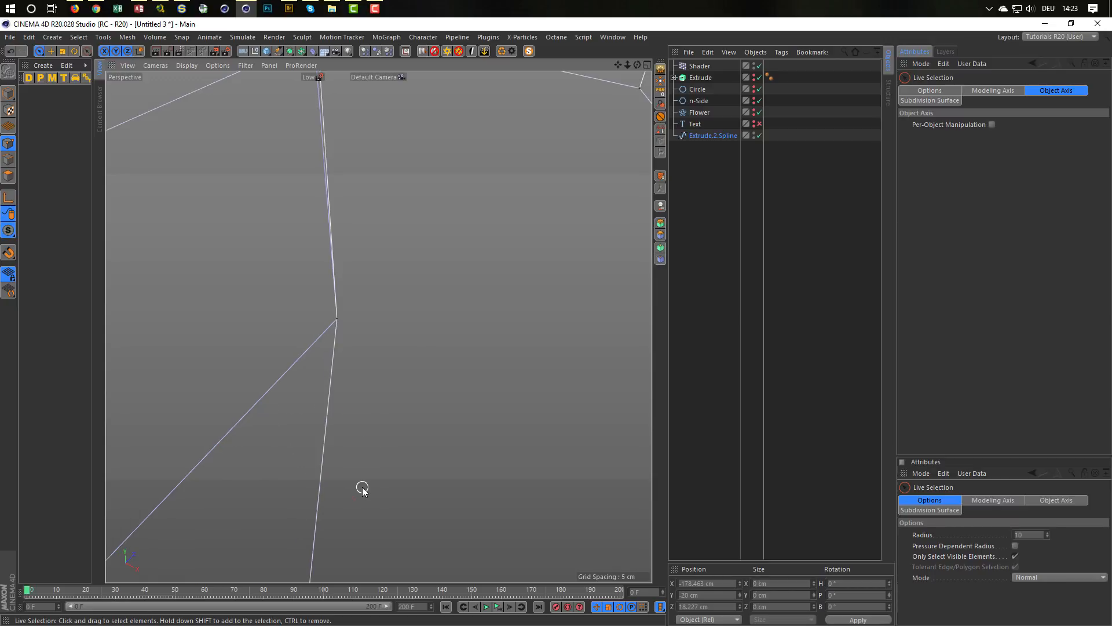
Step: Weld the clustered spline points at the upper end of the N's other inner corner into one point
{"action": "right_click_drag", "start_coordinate": [441, 318], "coordinate": [364, 331], "text": "alt"}
{"action": "left_click_drag", "start_coordinate": [419, 232], "coordinate": [388, 215], "text": "alt"}
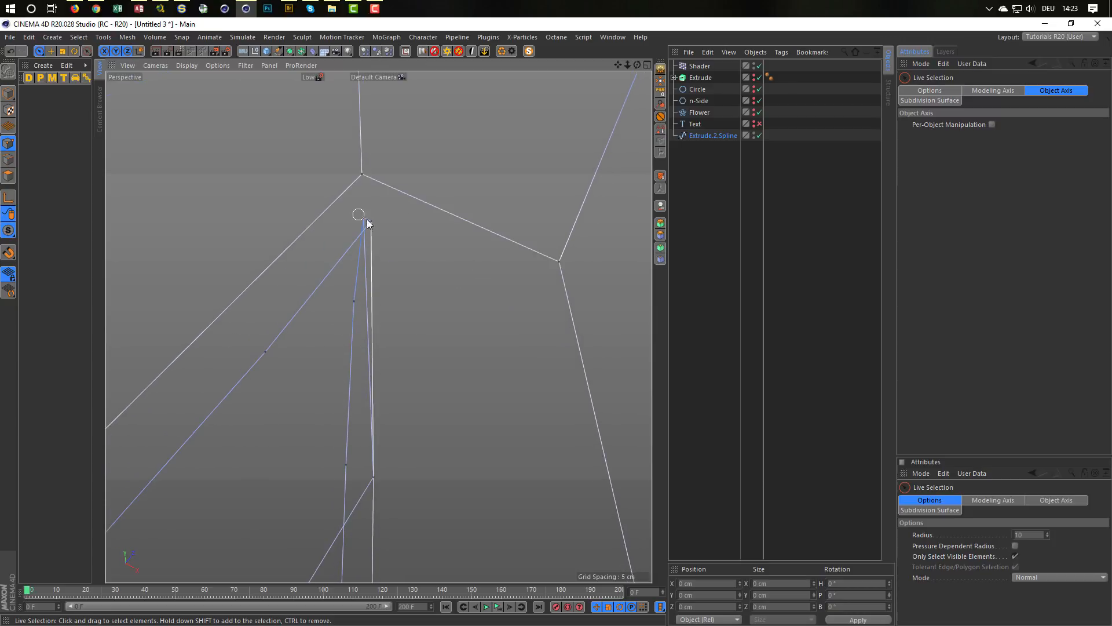
{"action": "left_click", "coordinate": [367, 219]}
{"action": "key", "text": "m"}
{"action": "key", "text": "q"}
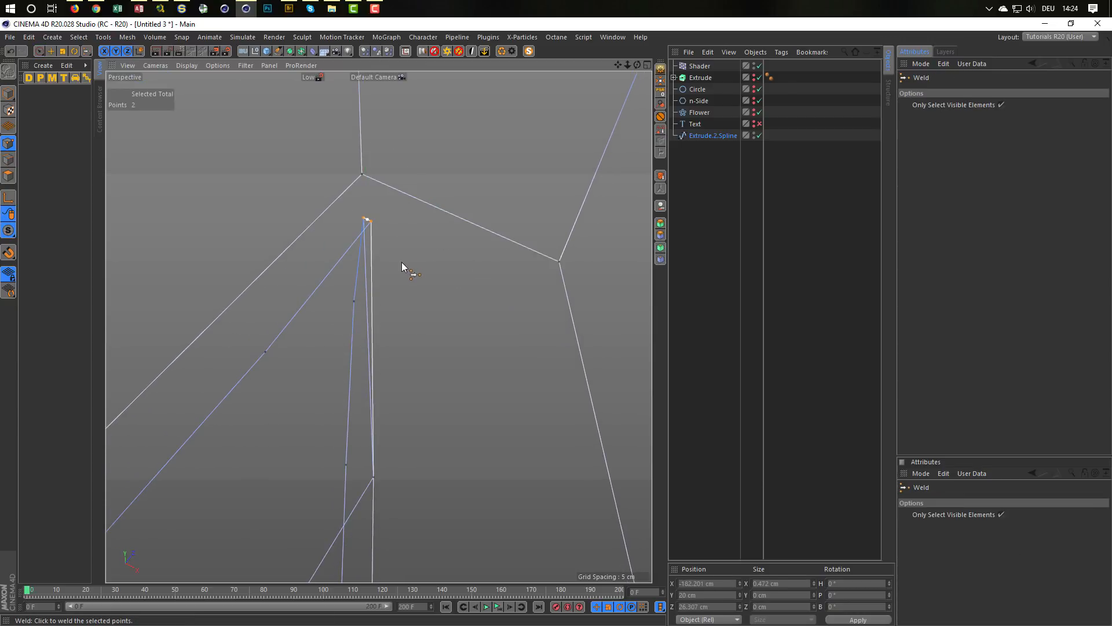
{"action": "left_click", "coordinate": [401, 261]}
{"action": "key", "text": "space"}
{"action": "left_click_drag", "start_coordinate": [371, 221], "coordinate": [366, 221]}
{"action": "key", "text": "m"}
{"action": "key", "text": "q"}
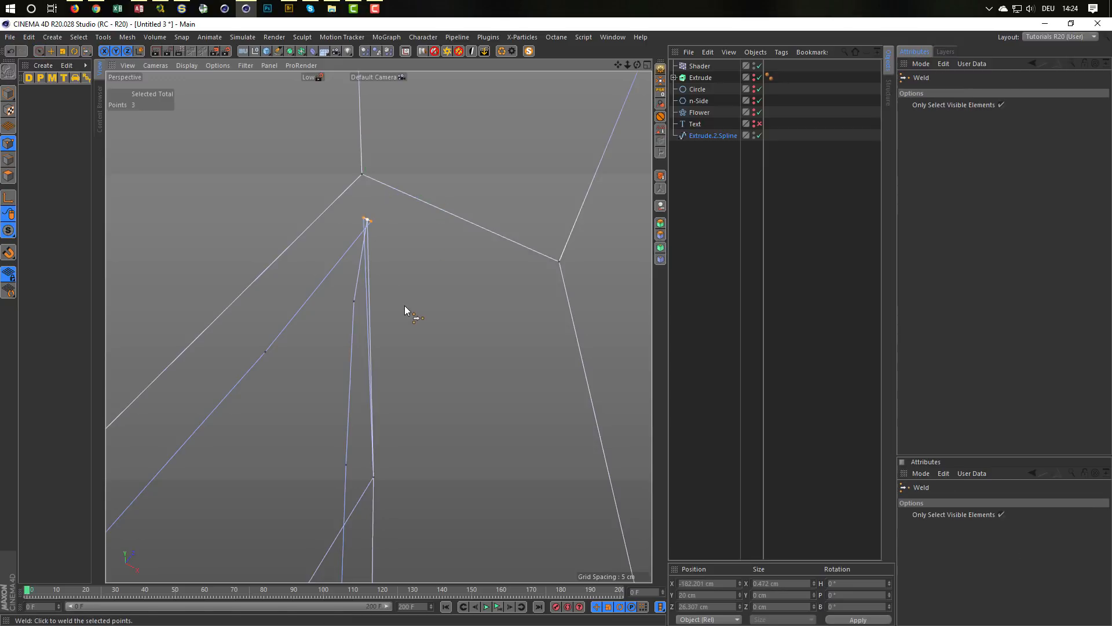
{"action": "left_click", "coordinate": [405, 307]}
Step: Delete the three extra intermediate points on the spline lines running from the upper end of the N's other inner corner
{"action": "key", "text": "space"}
{"action": "left_click", "coordinate": [356, 297]}
{"action": "left_click", "coordinate": [355, 302]}
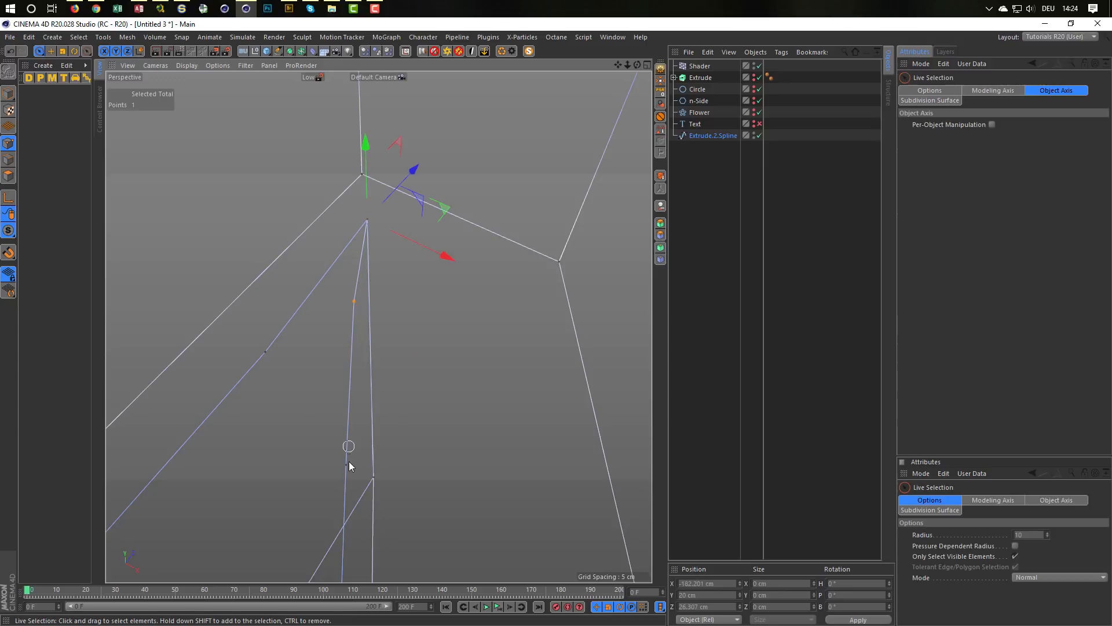
{"action": "left_click", "coordinate": [346, 465], "text": "shift"}
{"action": "left_click", "coordinate": [266, 351], "text": "shift"}
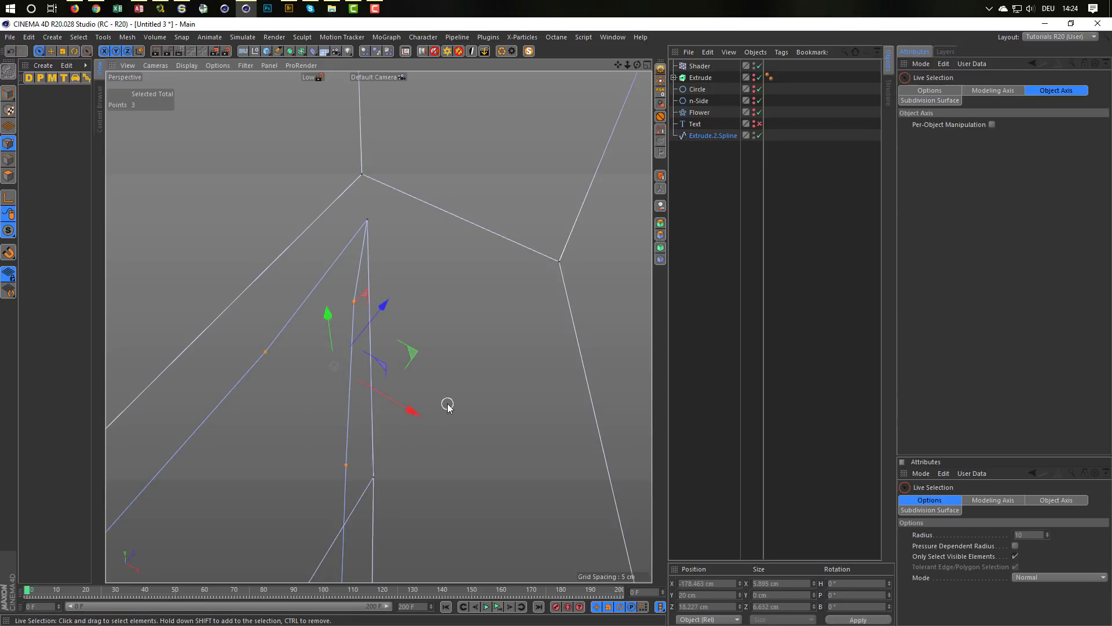
{"action": "key", "text": "Delete"}
Step: Weld the clustered points at the upper end of the corner where the K's stem meets its upper arm
{"action": "right_click_drag", "start_coordinate": [447, 404], "coordinate": [255, 461], "text": "alt"}
{"action": "middle_click_drag", "start_coordinate": [315, 427], "coordinate": [360, 263], "text": "alt"}
{"action": "right_click_drag", "start_coordinate": [360, 263], "coordinate": [328, 287], "text": "alt"}
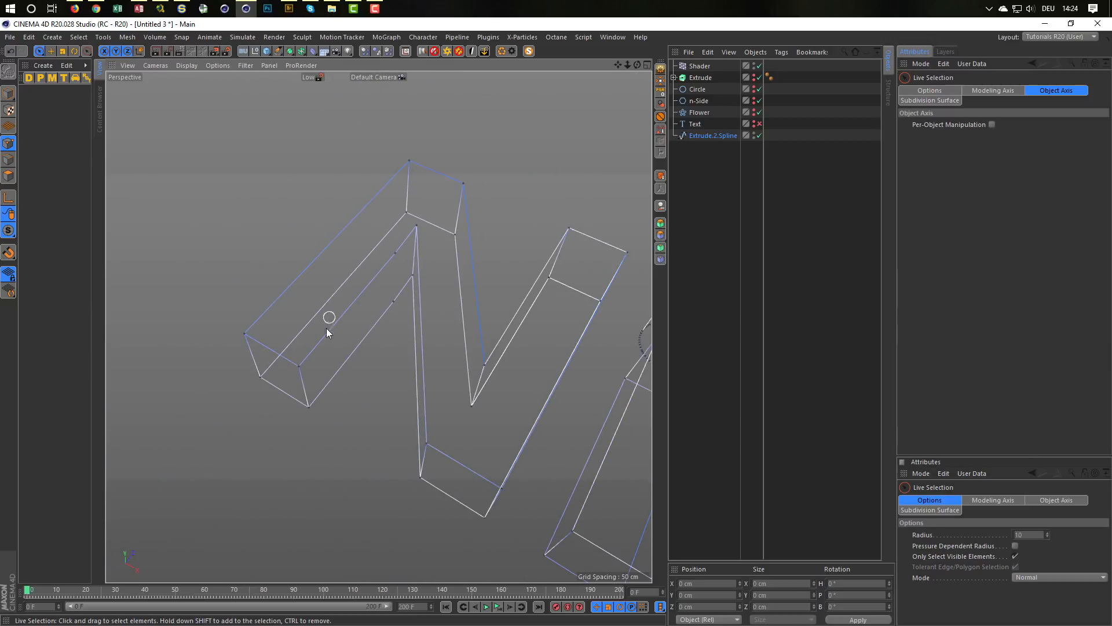
{"action": "left_click_drag", "start_coordinate": [325, 328], "coordinate": [318, 360], "text": "alt"}
{"action": "left_click_drag", "start_coordinate": [417, 370], "coordinate": [398, 295], "text": "alt"}
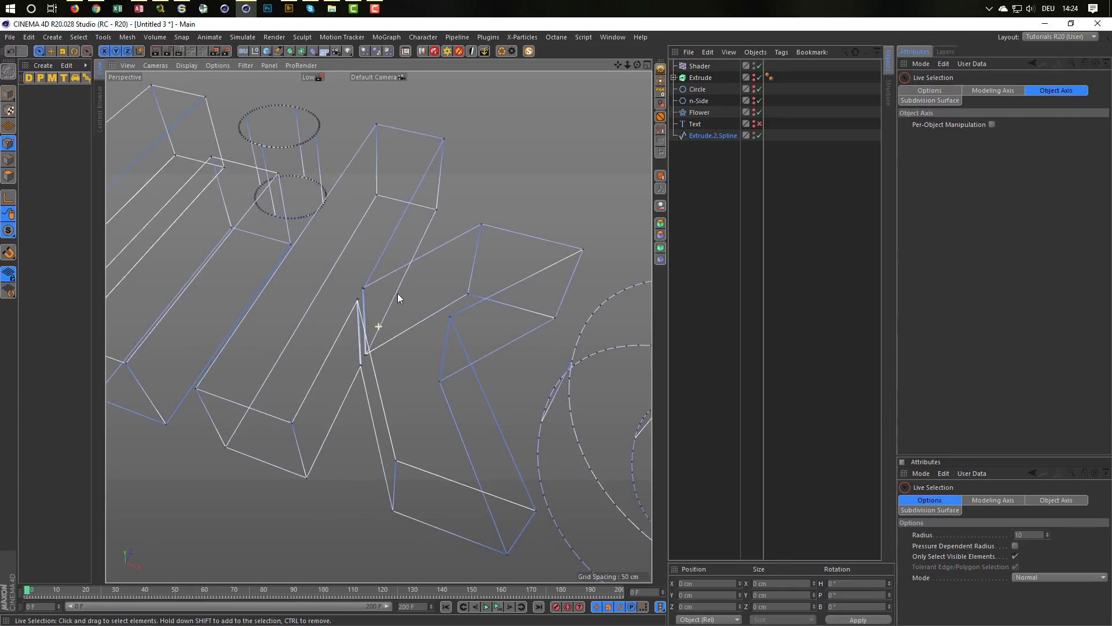
{"action": "right_click_drag", "start_coordinate": [362, 283], "coordinate": [521, 285], "text": "alt"}
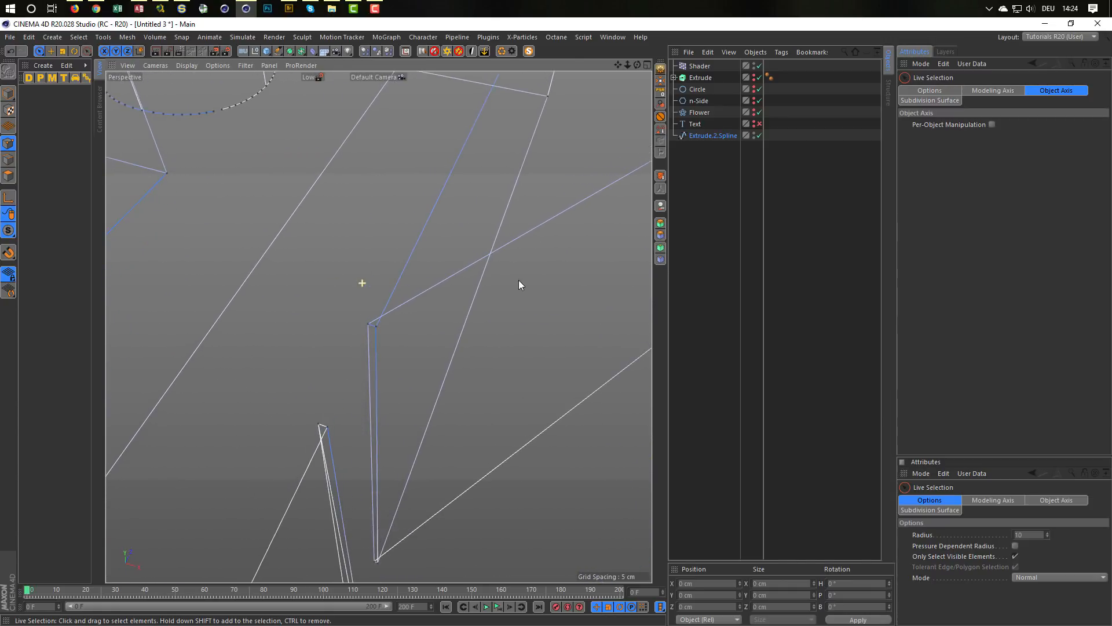
{"action": "key", "text": "m"}
{"action": "key", "text": "q"}
{"action": "key", "text": "space"}
{"action": "left_click_drag", "start_coordinate": [364, 320], "coordinate": [400, 343]}
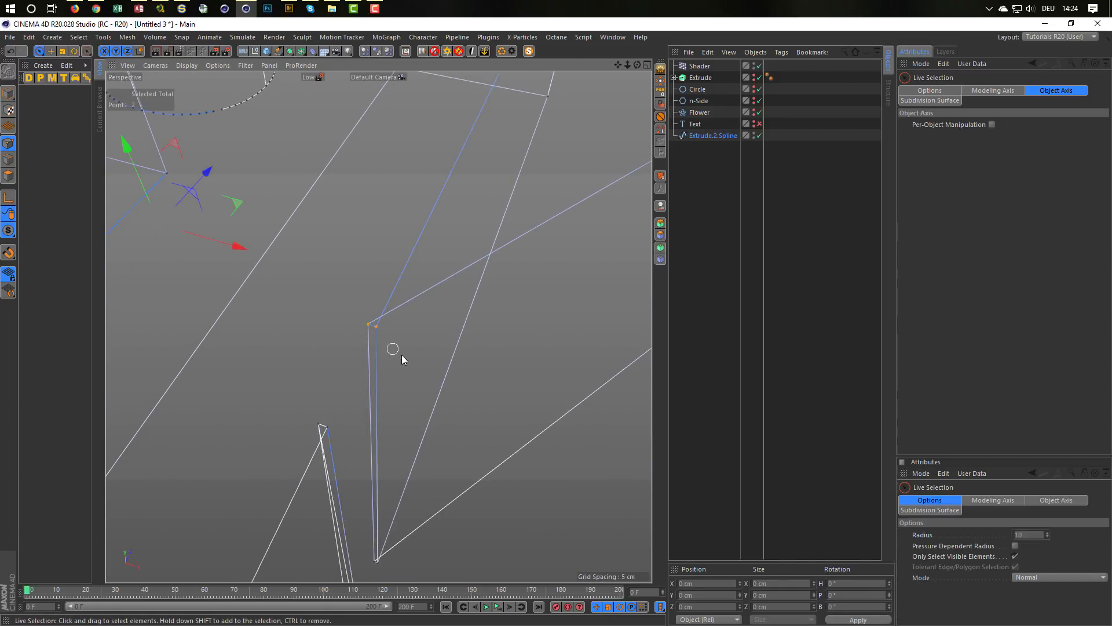
{"action": "key", "text": "space"}
{"action": "left_click", "coordinate": [408, 358]}
{"action": "key", "text": "space"}
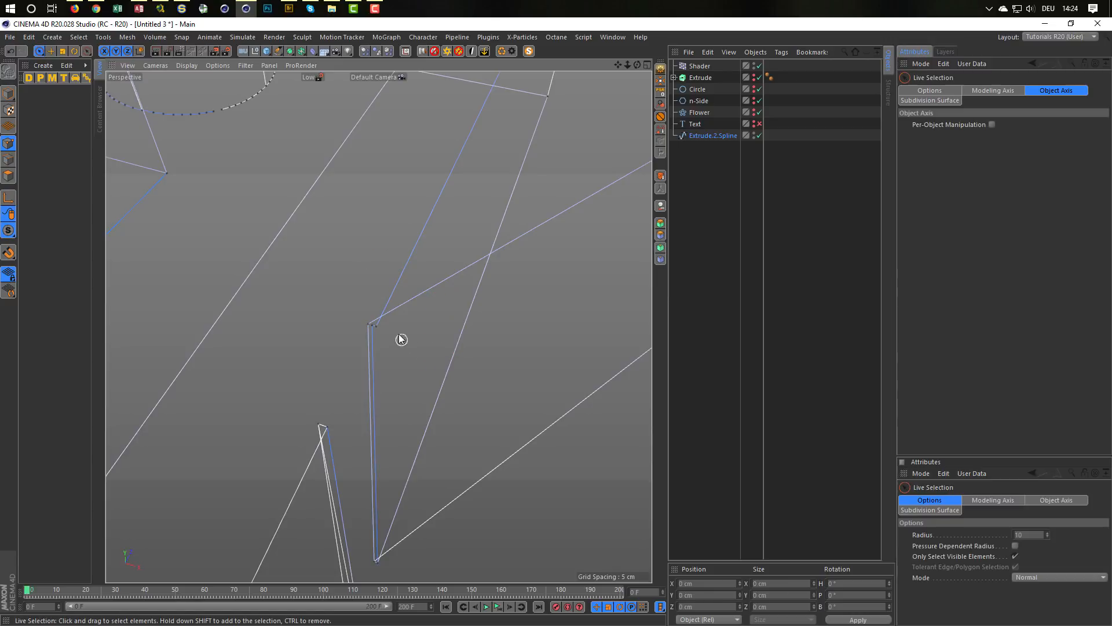
{"action": "left_click_drag", "start_coordinate": [391, 335], "coordinate": [353, 319]}
{"action": "key", "text": "space"}
{"action": "left_click", "coordinate": [409, 371]}
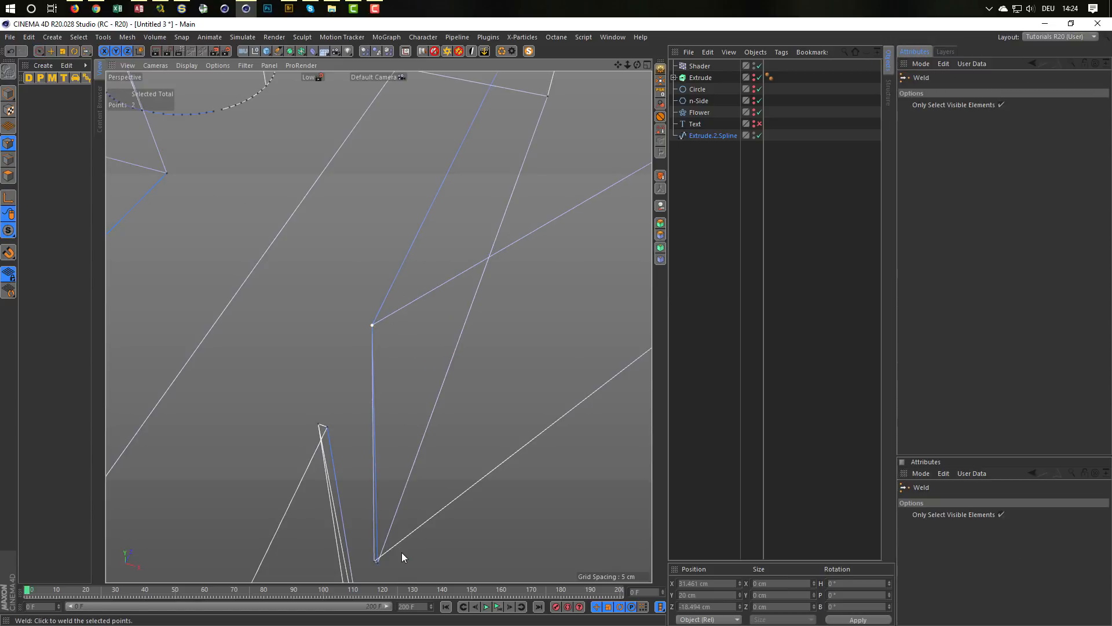
Step: Weld the clustered points at the lower end of the corner between the K's stem and upper arm
{"action": "key", "text": "space"}
{"action": "left_click_drag", "start_coordinate": [383, 562], "coordinate": [368, 551]}
{"action": "key", "text": "space"}
{"action": "left_click", "coordinate": [431, 557]}
{"action": "key", "text": "space"}
Step: Weld the clustered points at the upper end of the corner where the K's stem meets its leg
{"action": "key", "text": "space"}
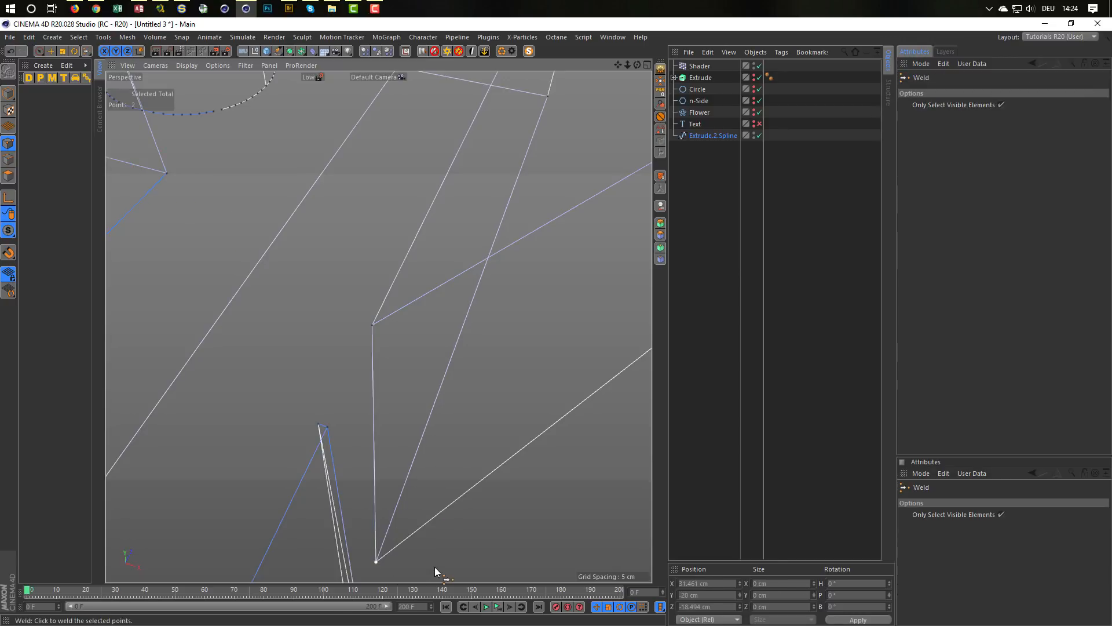
{"action": "key", "text": "space"}
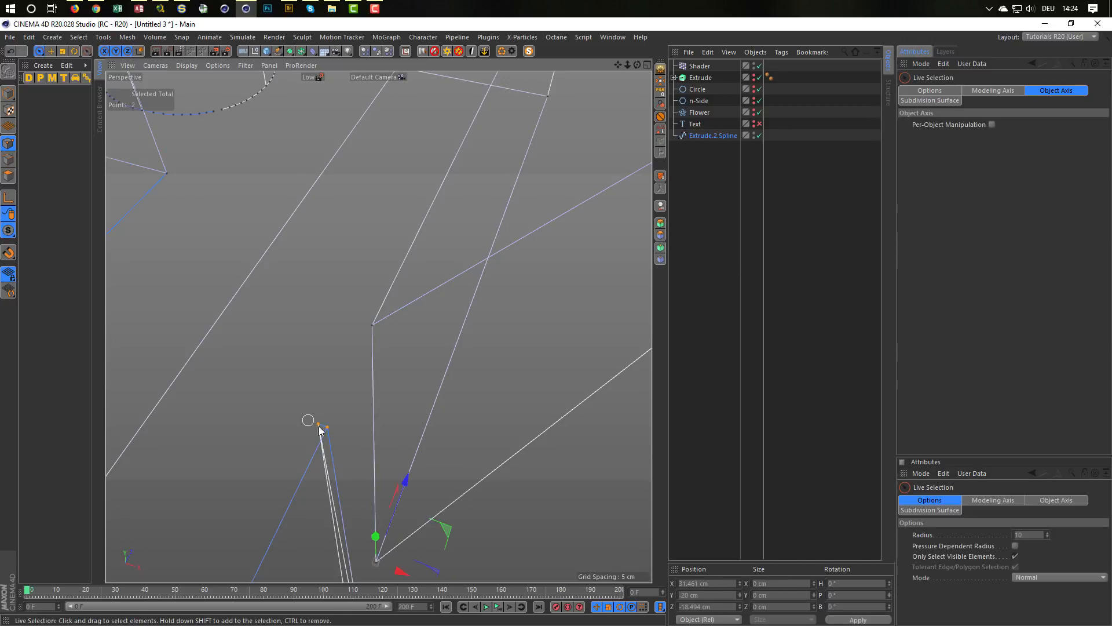
{"action": "key", "text": "space"}
{"action": "left_click", "coordinate": [327, 427]}
{"action": "key", "text": "space"}
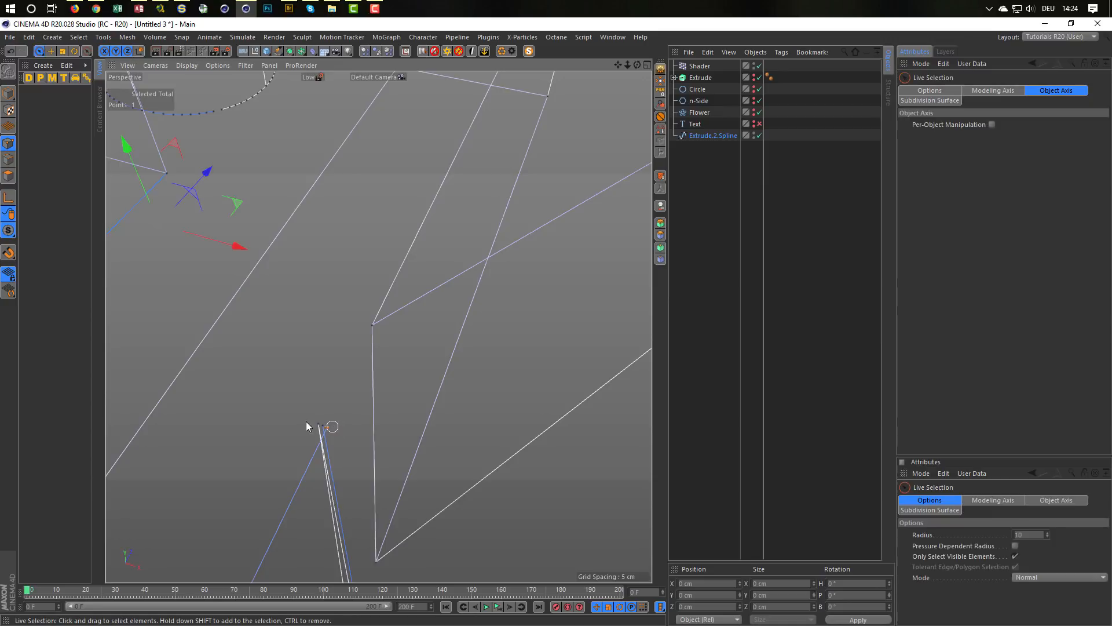
{"action": "left_click", "coordinate": [333, 432]}
{"action": "key", "text": "space"}
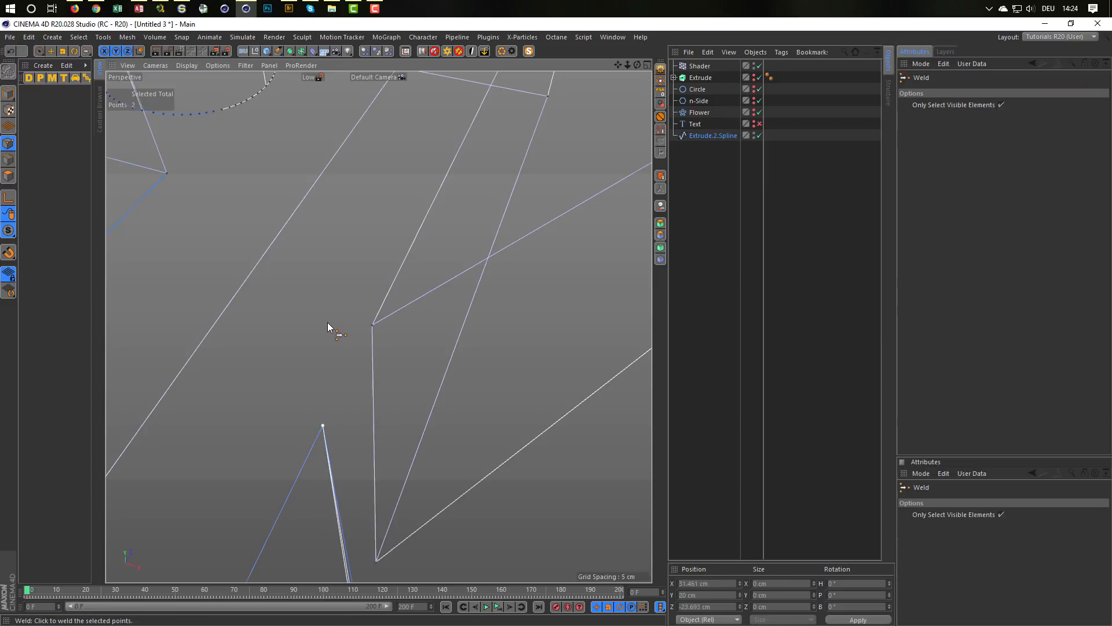
Step: Weld the clustered points at the lower end of the corner between the K's stem and leg
{"action": "middle_click_drag", "start_coordinate": [364, 380], "coordinate": [380, 214], "text": "alt"}
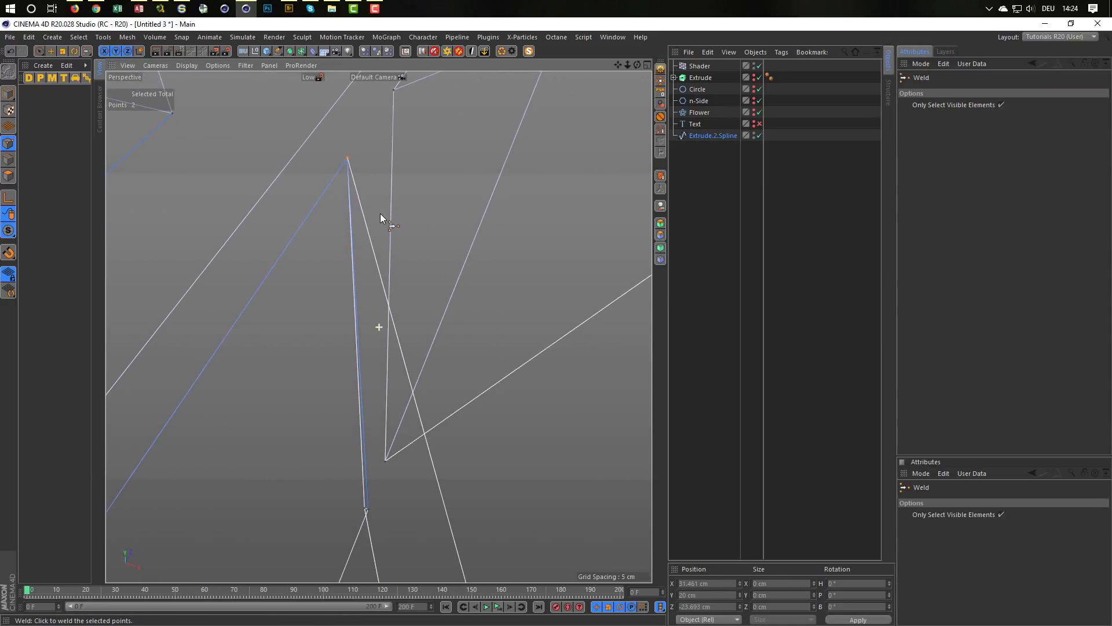
{"action": "key", "text": "space"}
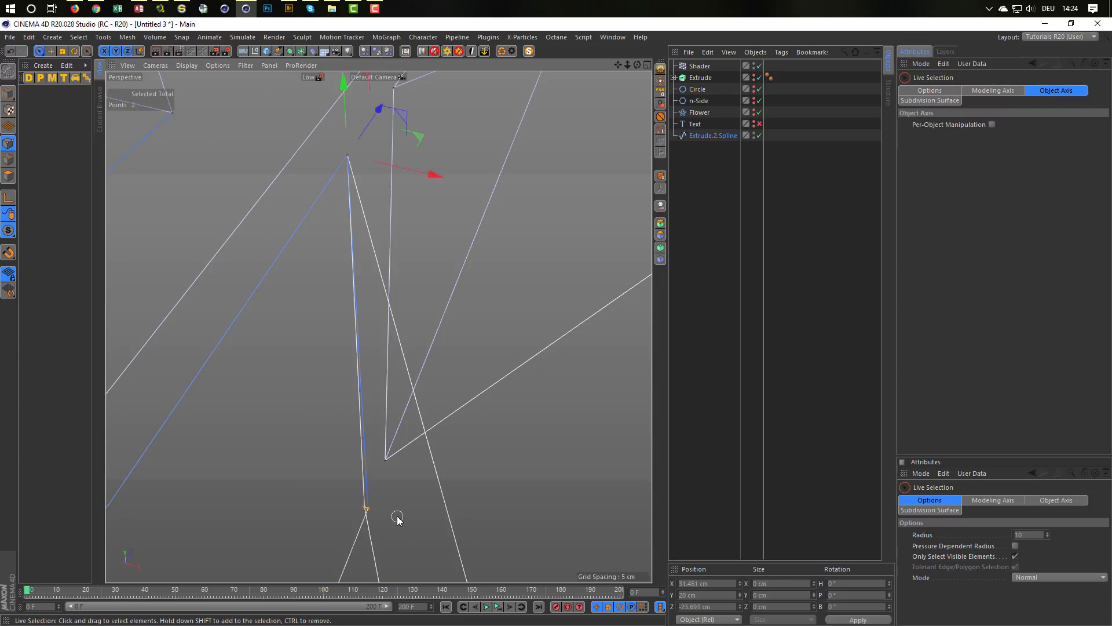
{"action": "left_click", "coordinate": [366, 508]}
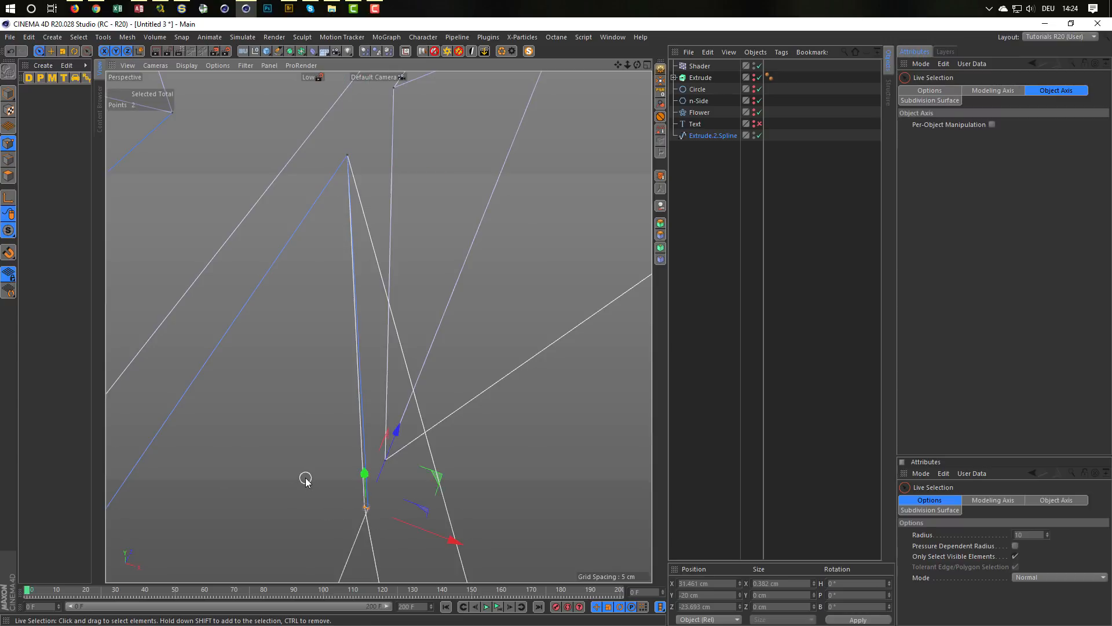
{"action": "key", "text": "space"}
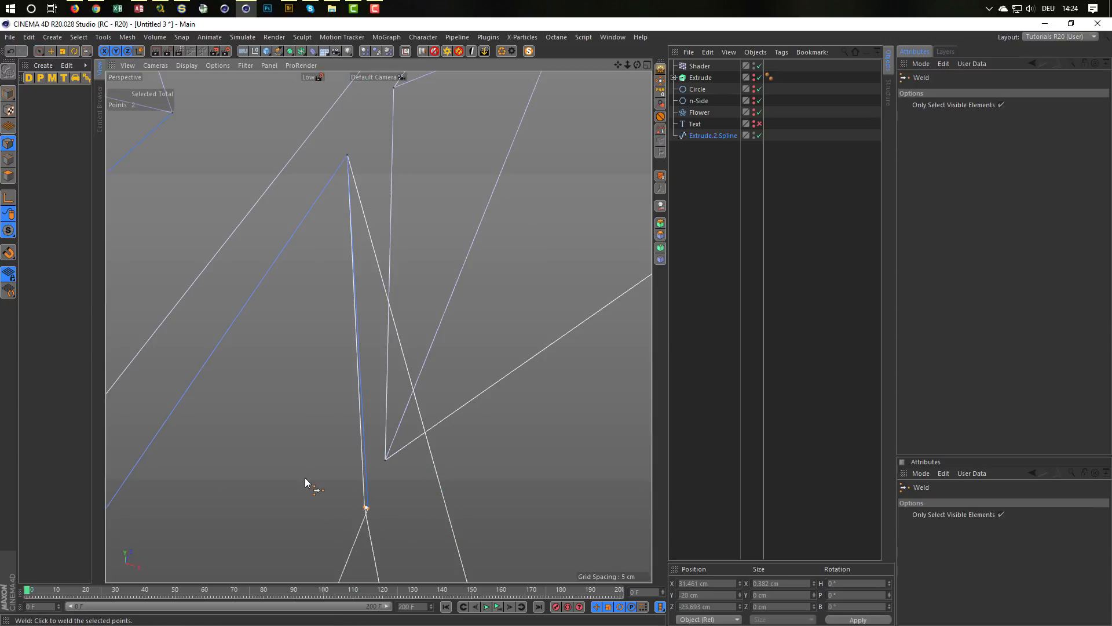
{"action": "left_click", "coordinate": [305, 478]}
{"action": "key", "text": "space"}
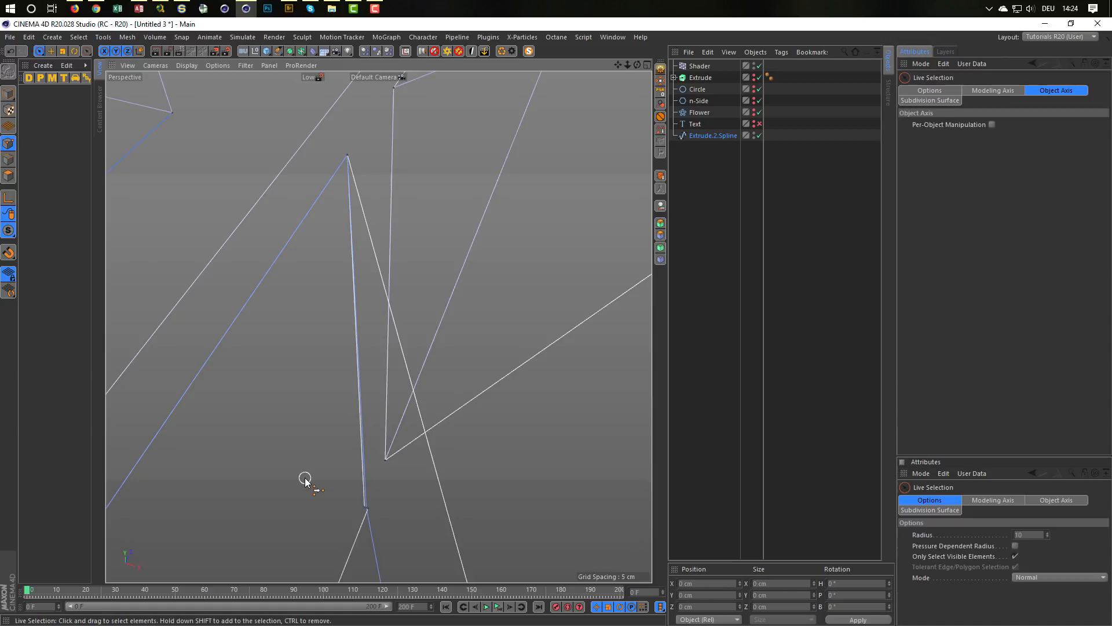
{"action": "key", "text": "ctrl+z"}
{"action": "key", "text": "space"}
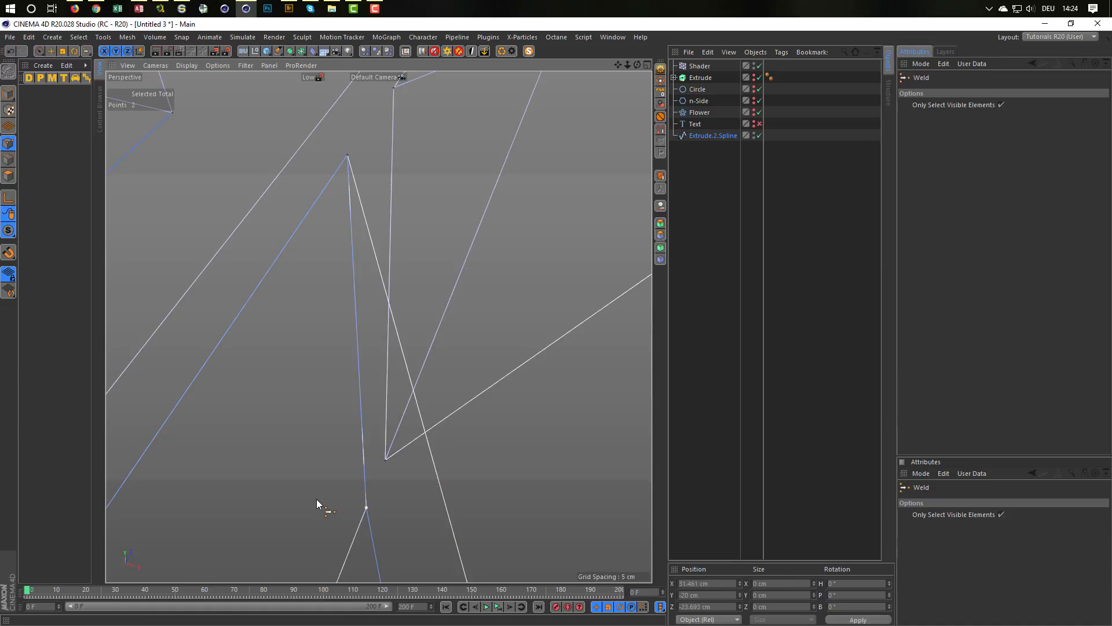
Step: Check the welded corners across the letter outlines and switch from point editing to Model mode
{"action": "scroll", "coordinate": [290, 477], "scroll_direction": "down", "scroll_amount": 10}
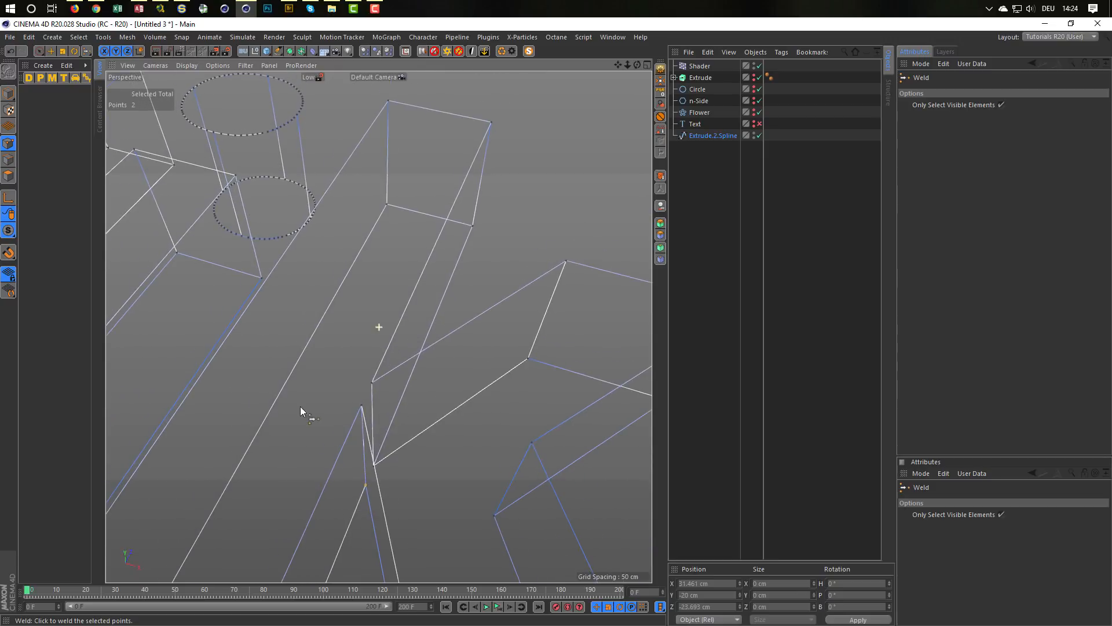
{"action": "right_click_drag", "start_coordinate": [255, 383], "coordinate": [256, 403], "text": "alt"}
{"action": "middle_click_drag", "start_coordinate": [346, 436], "coordinate": [324, 388], "text": "alt"}
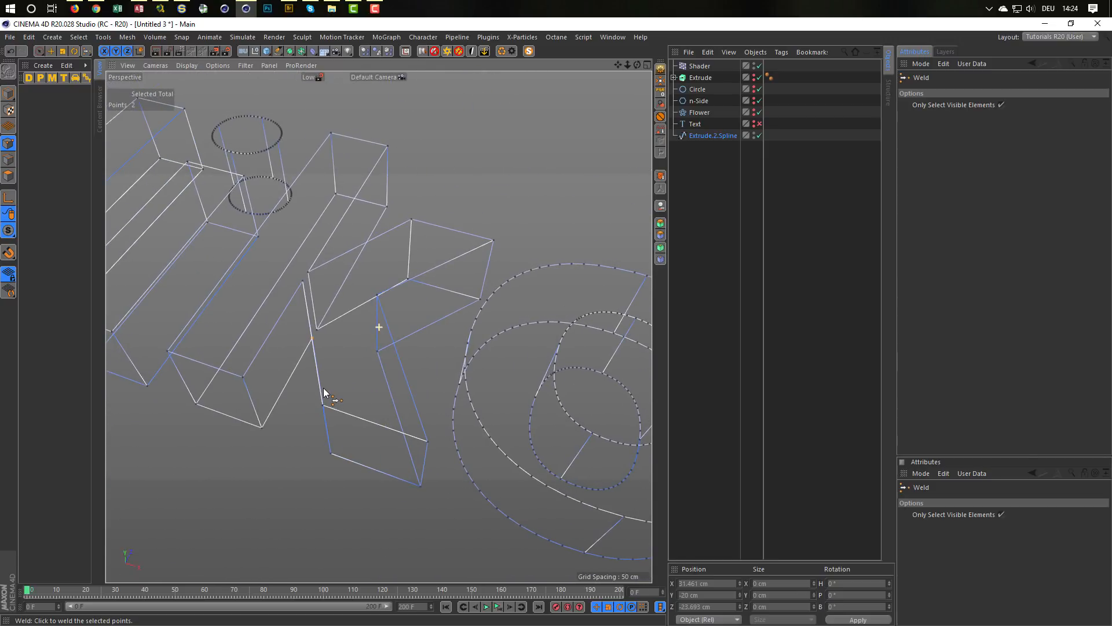
{"action": "right_click_drag", "start_coordinate": [283, 369], "coordinate": [216, 353], "text": "alt"}
{"action": "left_click_drag", "start_coordinate": [216, 355], "coordinate": [202, 290], "text": "alt"}
{"action": "middle_click_drag", "start_coordinate": [356, 334], "coordinate": [413, 387], "text": "alt"}
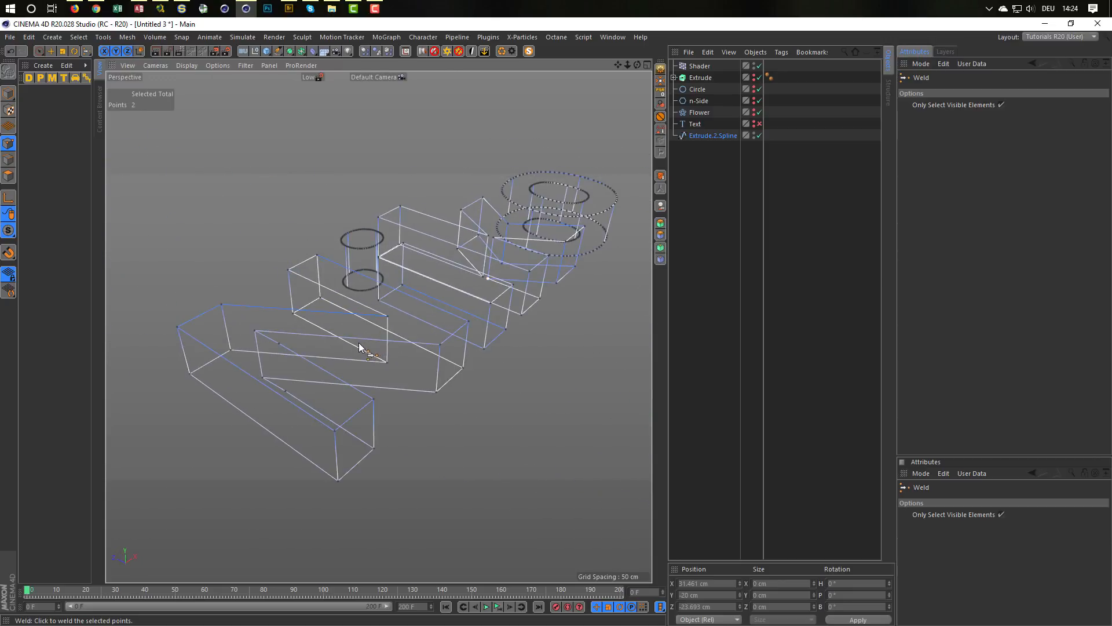
{"action": "right_click_drag", "start_coordinate": [357, 343], "coordinate": [375, 348], "text": "alt"}
{"action": "left_click_drag", "start_coordinate": [375, 351], "coordinate": [336, 356], "text": "alt"}
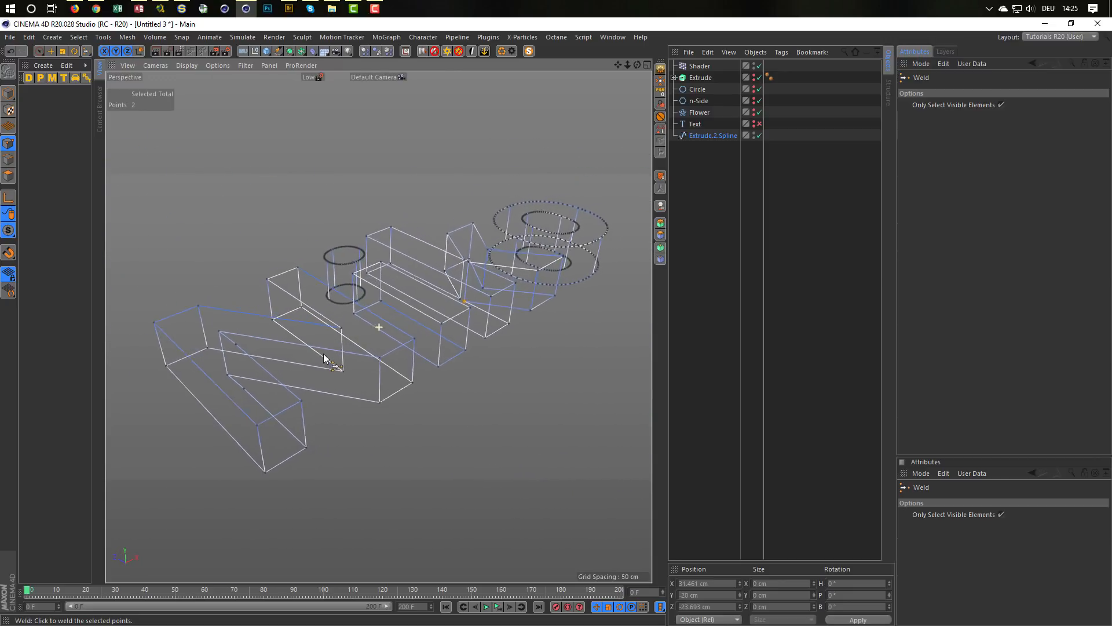
{"action": "left_click", "coordinate": [9, 93]}
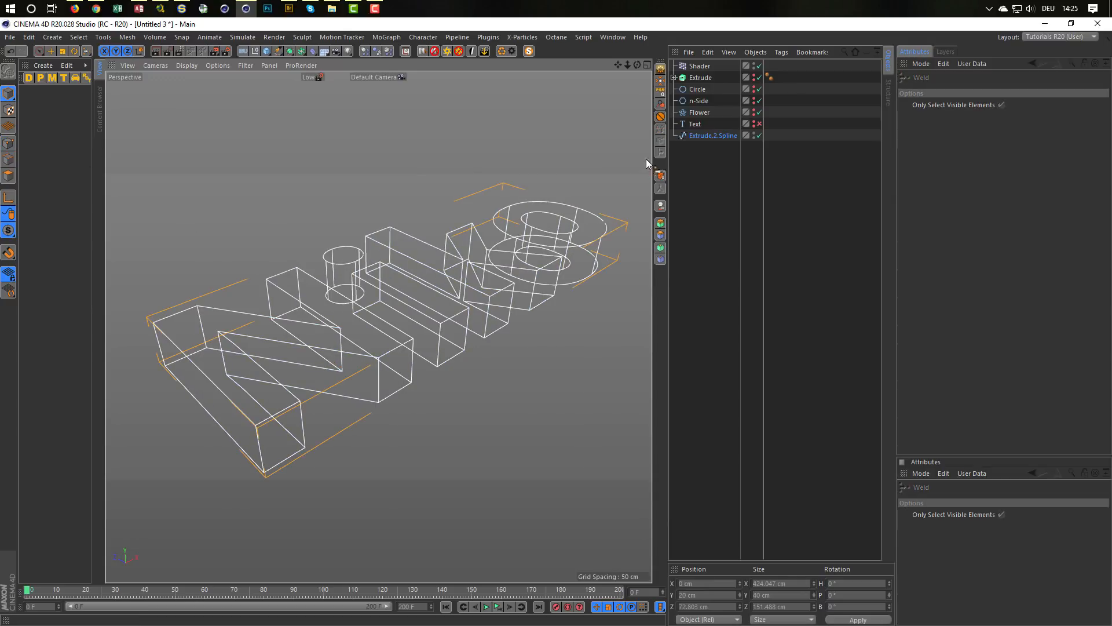
{"action": "left_click_drag", "start_coordinate": [361, 296], "coordinate": [381, 316], "text": "alt"}
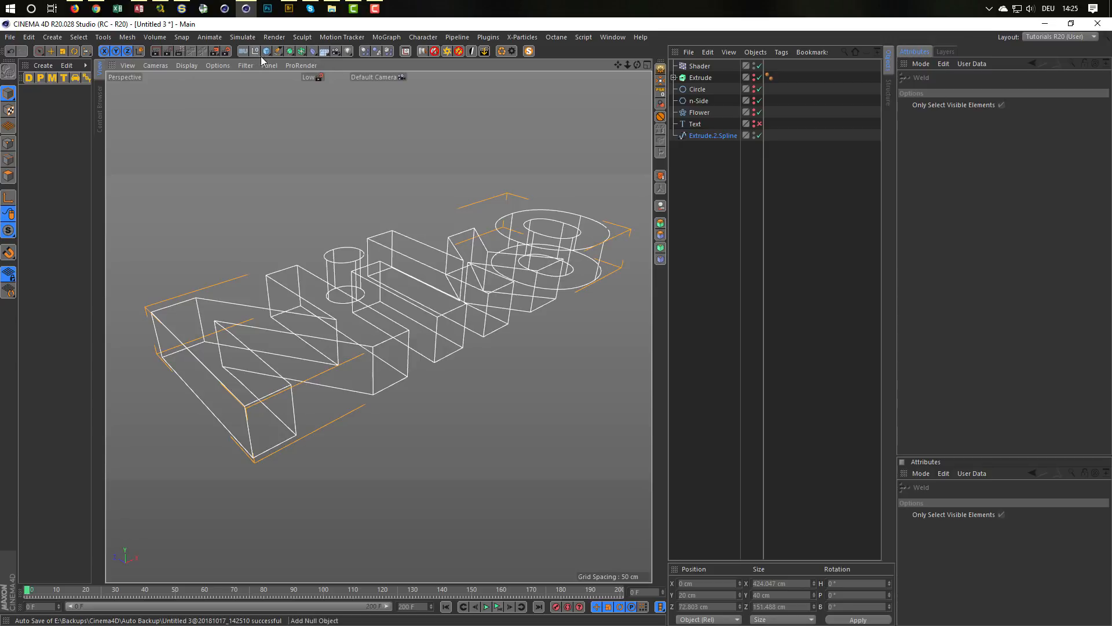
Step: Create an n-Side spline with 8 sides and a radius of 0.5 cm
{"action": "left_click", "coordinate": [278, 51]}
{"action": "left_click", "coordinate": [384, 128]}
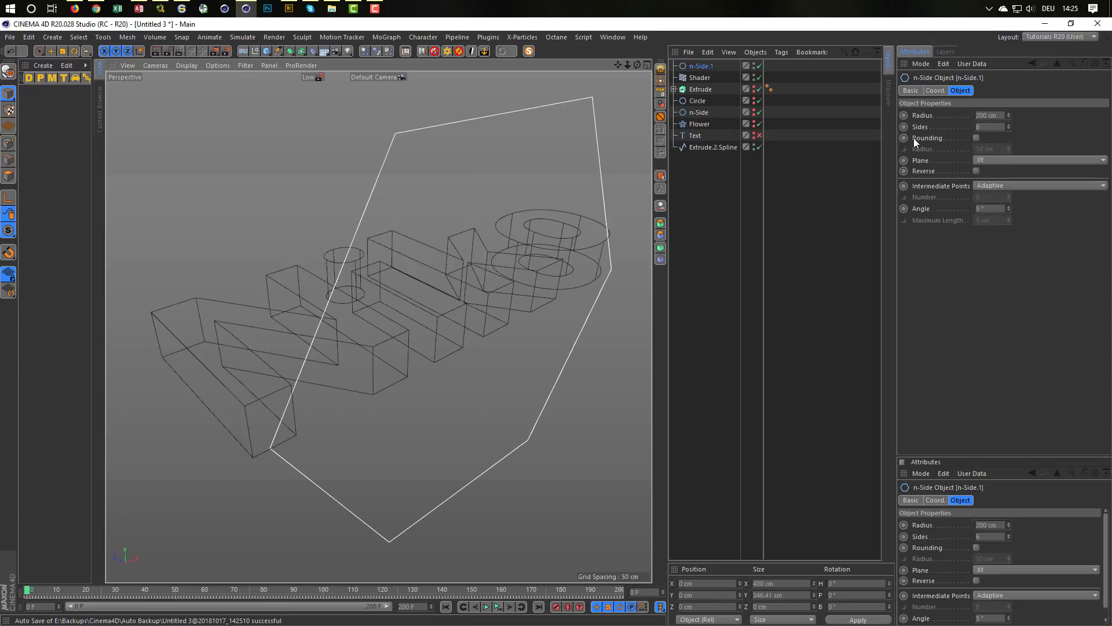
{"action": "left_click", "coordinate": [1001, 114]}
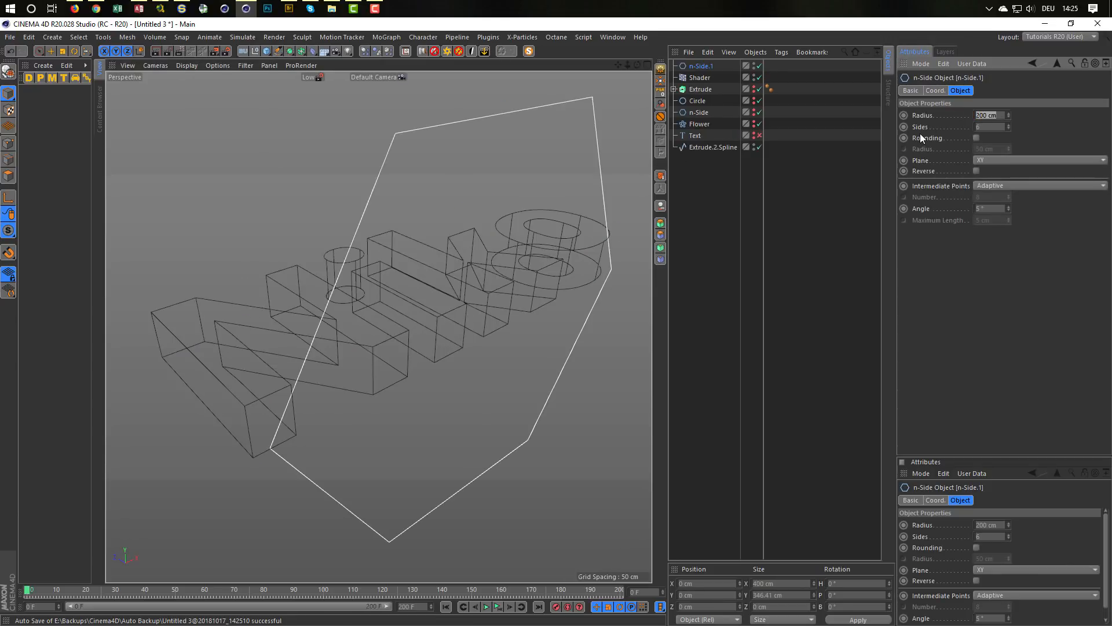
{"action": "type", "text": "1"}
{"action": "key", "text": "Return"}
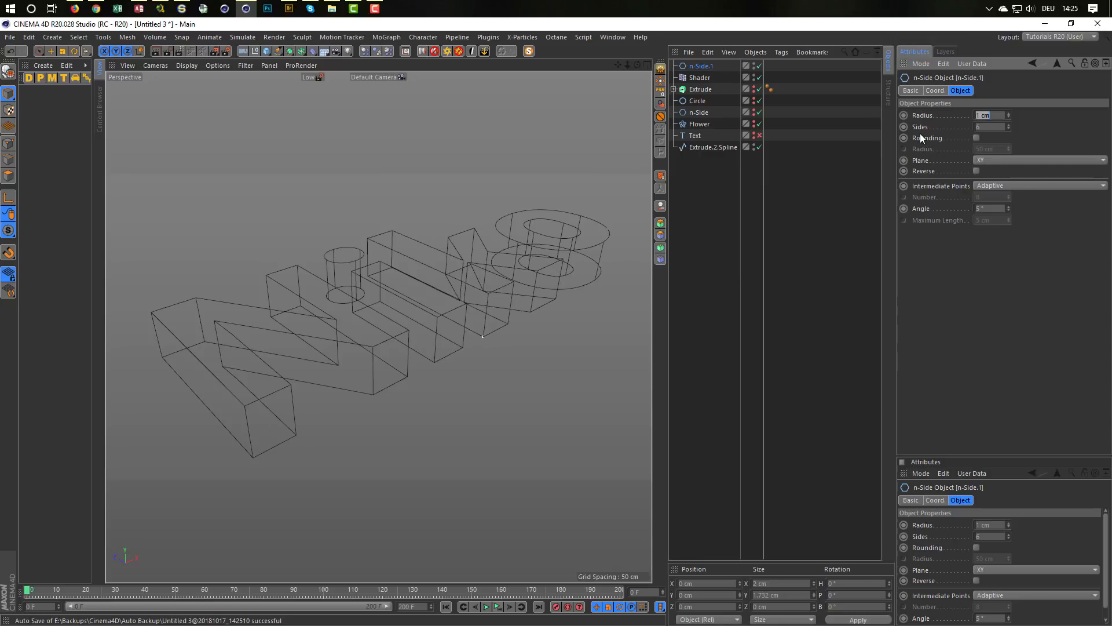
{"action": "type", "text": "5"}
{"action": "key", "text": "Tab"}
{"action": "type", "text": "8"}
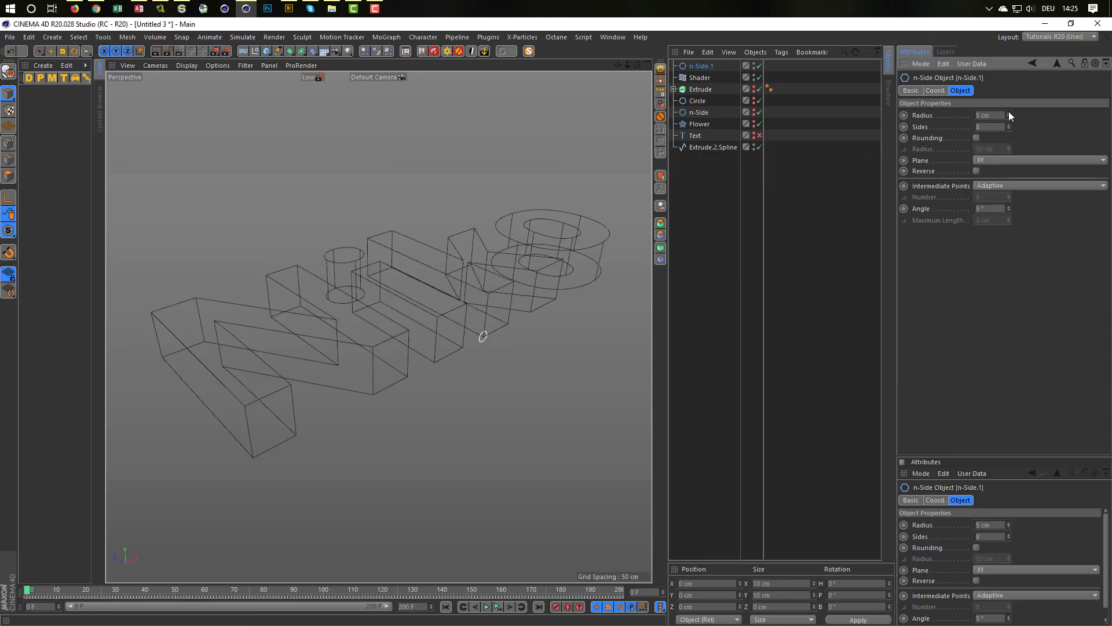
{"action": "type", "text": "0.5"}
{"action": "key", "text": "Return"}
Step: Create a Sweep from the new n-Side profile and the Extrude.2.Spline outline, keeping the profile above the path in the hierarchy
{"action": "left_click_drag", "start_coordinate": [714, 137], "coordinate": [712, 139]}
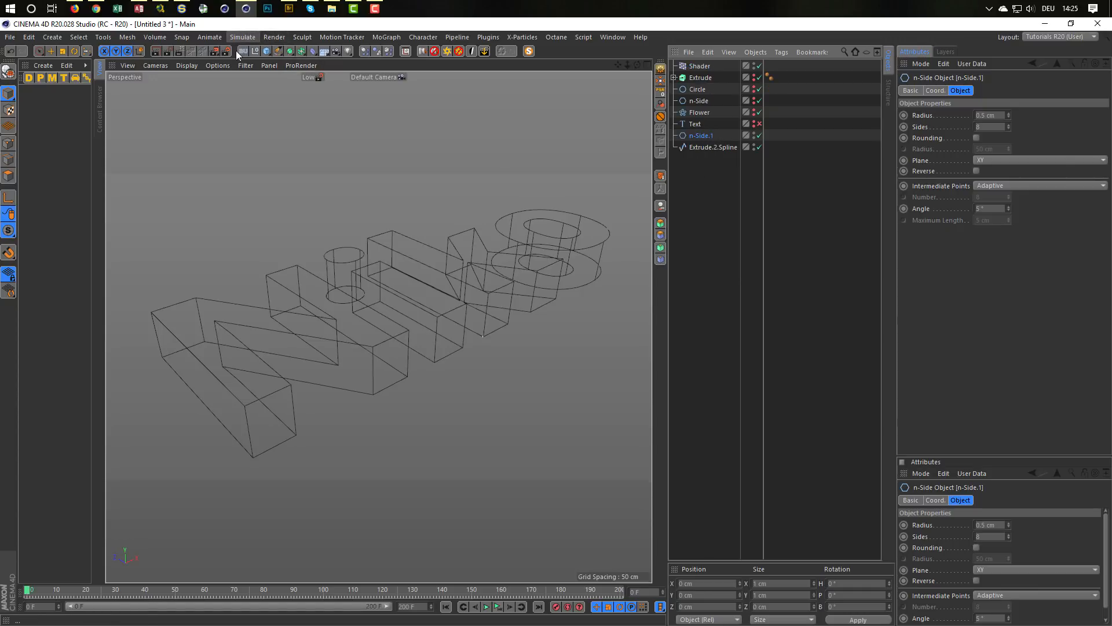
{"action": "left_click_drag", "start_coordinate": [284, 51], "coordinate": [339, 113], "text": "alt"}
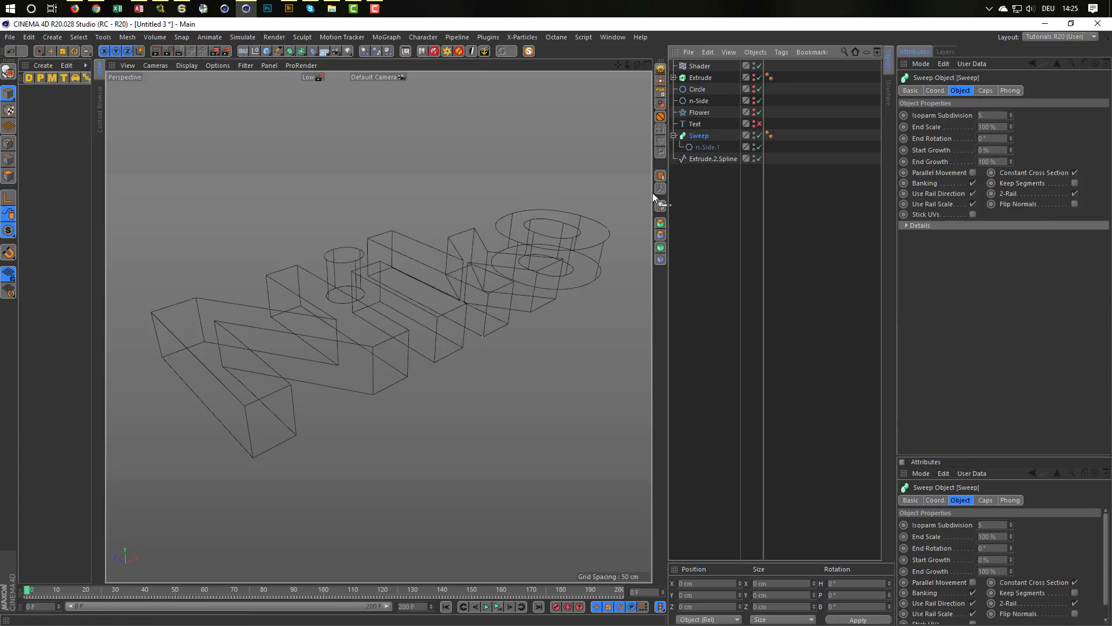
{"action": "left_click_drag", "start_coordinate": [710, 151], "coordinate": [711, 149]}
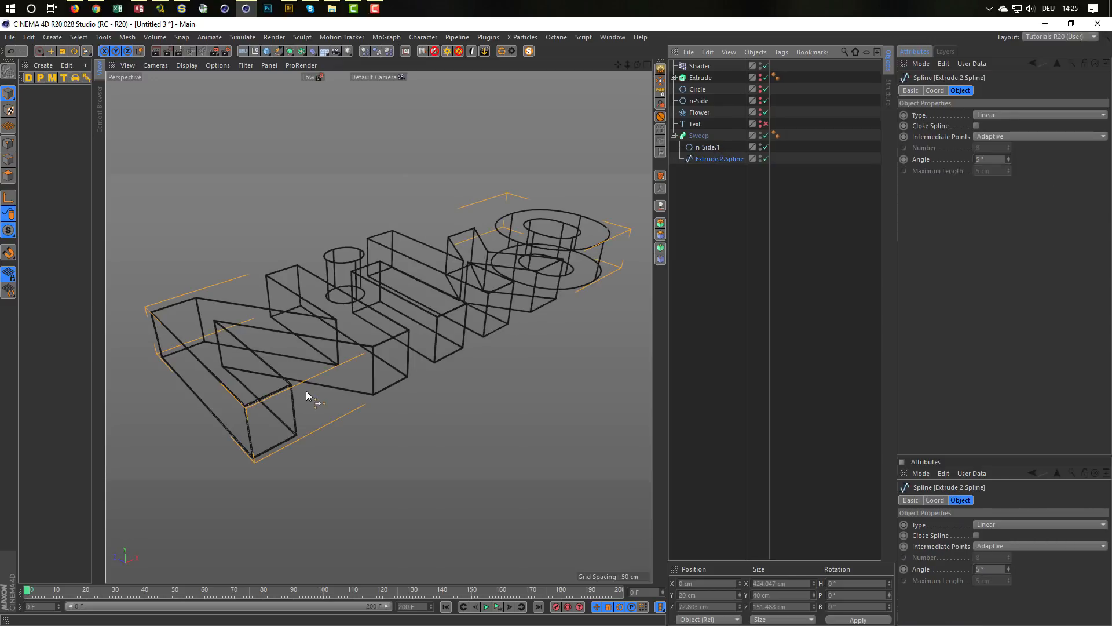
Step: Inspect the swept edge outline around the letters up close and make the extruded text layers visible again
{"action": "right_click_drag", "start_coordinate": [268, 394], "coordinate": [385, 349], "text": "alt"}
{"action": "middle_click_drag", "start_coordinate": [387, 333], "coordinate": [464, 274], "text": "alt"}
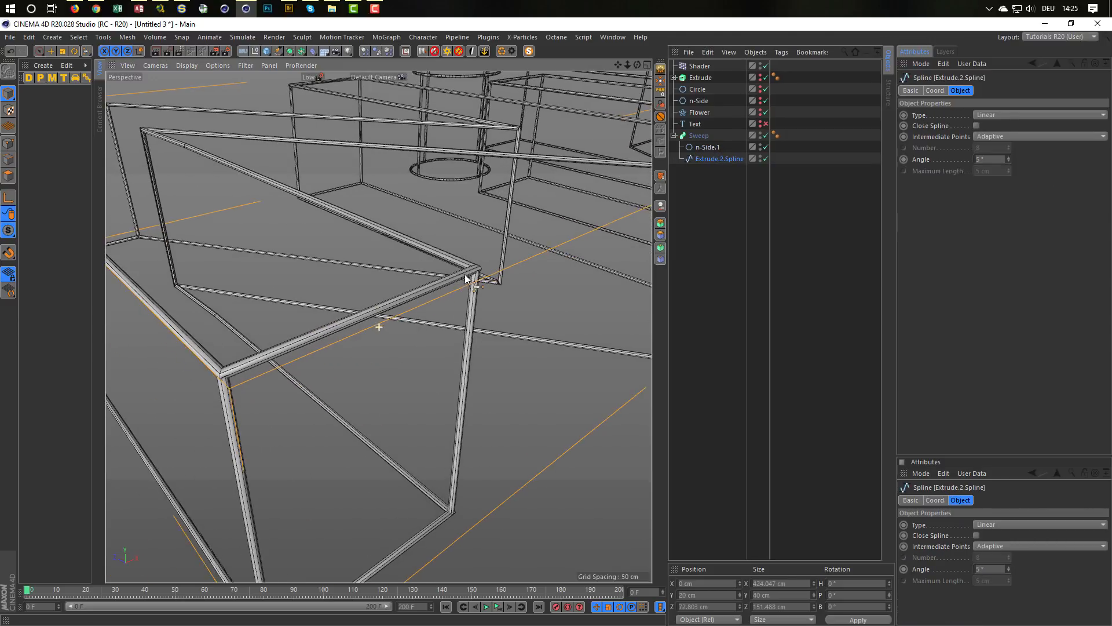
{"action": "right_click_drag", "start_coordinate": [465, 274], "coordinate": [381, 301], "text": "alt"}
{"action": "middle_click_drag", "start_coordinate": [379, 302], "coordinate": [278, 352], "text": "alt"}
{"action": "right_click_drag", "start_coordinate": [431, 298], "coordinate": [378, 317], "text": "alt"}
{"action": "mouse_move", "coordinate": [377, 317]}
{"action": "left_mouse_down", "text": "alt"}
{"action": "mouse_move", "coordinate": [360, 323]}
{"action": "mouse_move", "coordinate": [385, 325]}
{"action": "mouse_move", "coordinate": [381, 339]}
{"action": "left_mouse_up", "text": "alt"}
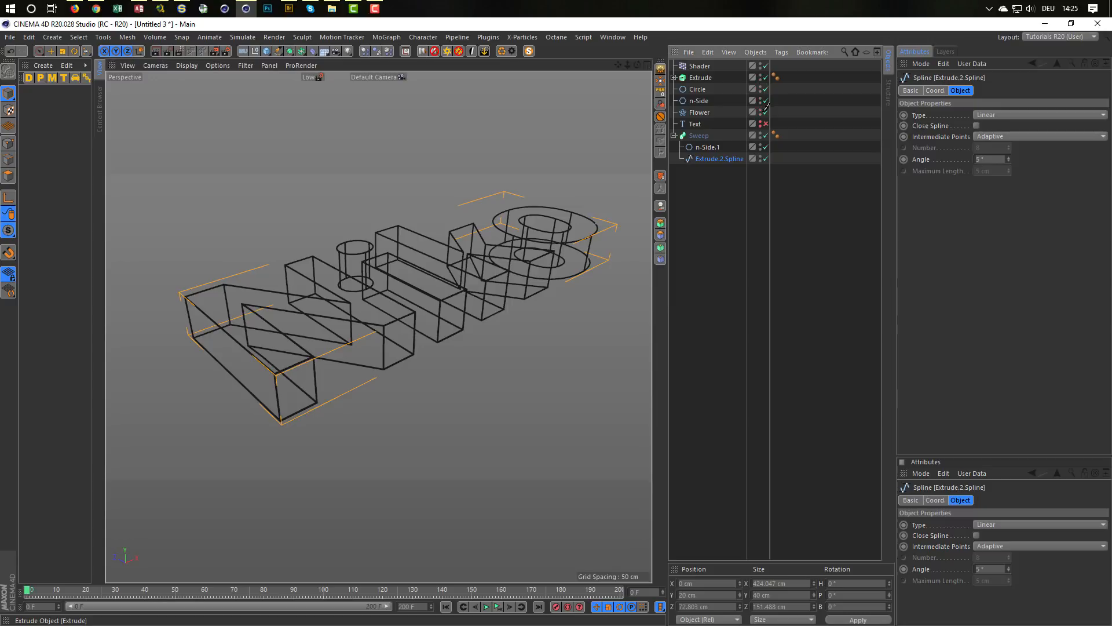
{"action": "left_click", "coordinate": [766, 124]}
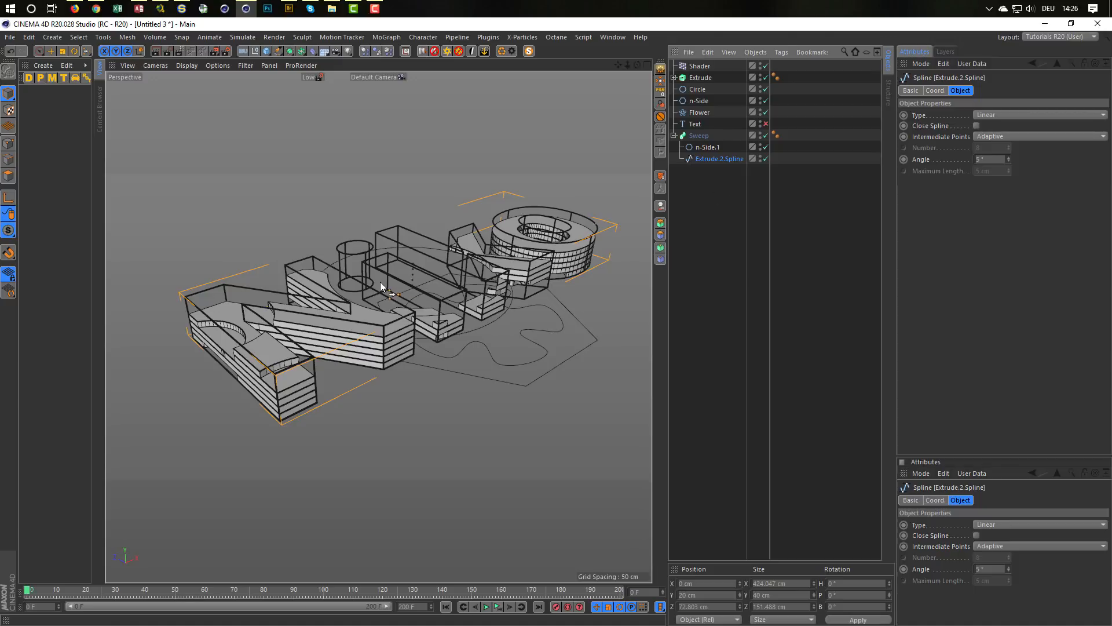
{"action": "left_click_drag", "start_coordinate": [381, 286], "coordinate": [399, 265], "text": "alt"}
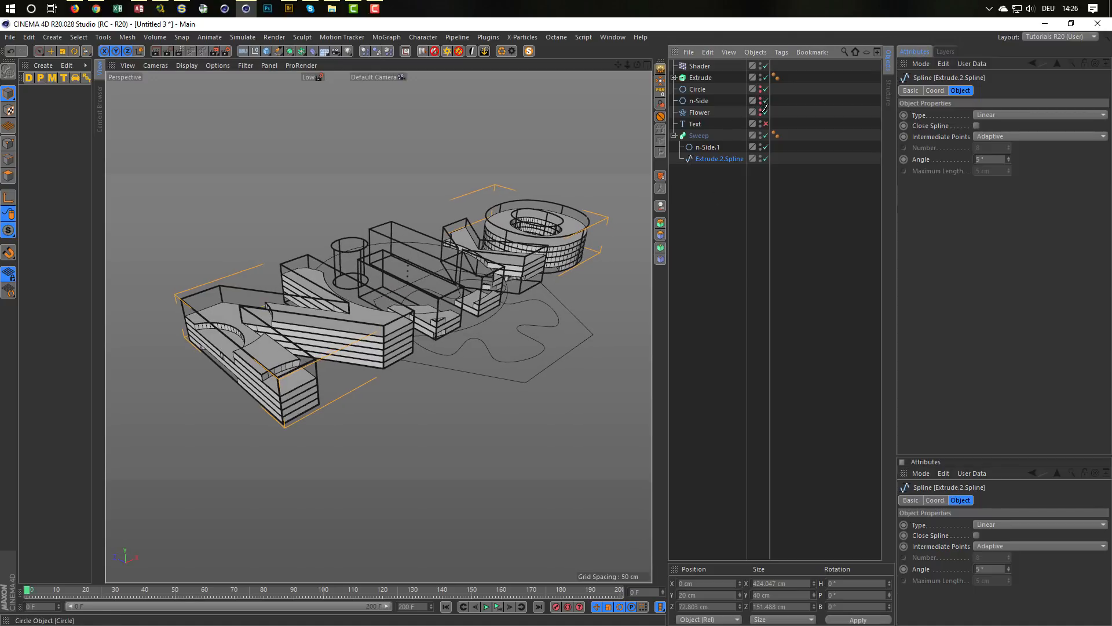
Step: Hide the Circle, n-Side and Flower splines in the viewport and render a preview of the layered text with its outlines
{"action": "left_click_drag", "start_coordinate": [762, 111], "coordinate": [760, 114], "text": "alt"}
{"action": "mouse_move", "coordinate": [408, 290]}
{"action": "left_mouse_down", "text": "alt"}
{"action": "mouse_move", "coordinate": [411, 299]}
{"action": "mouse_move", "coordinate": [397, 297]}
{"action": "mouse_move", "coordinate": [404, 287]}
{"action": "left_mouse_up", "text": "alt"}
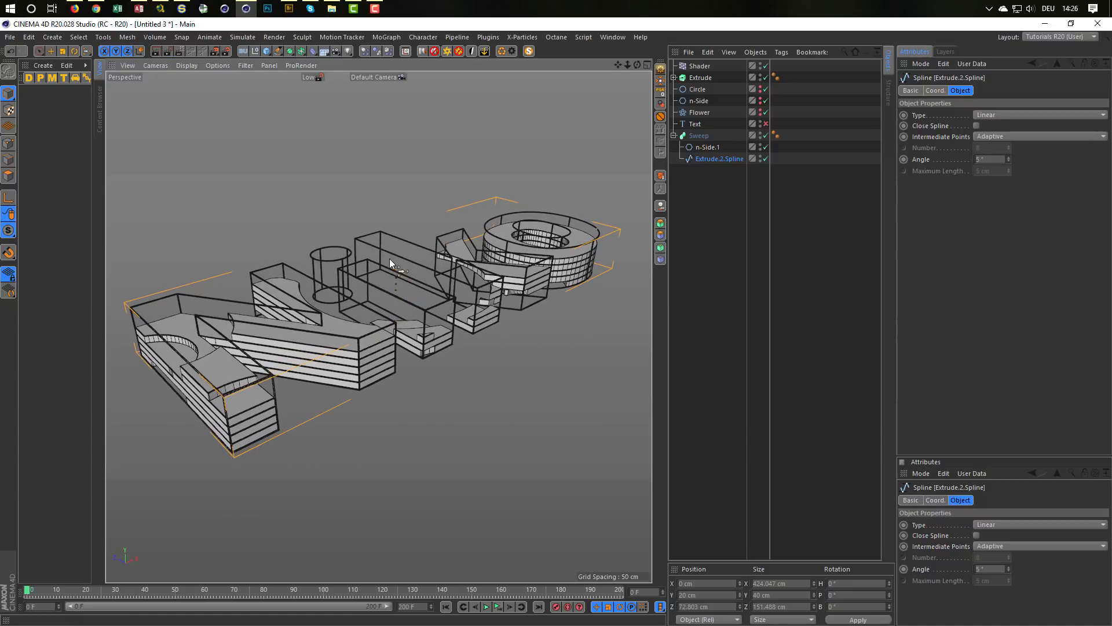
{"action": "key", "text": "ctrl+r"}
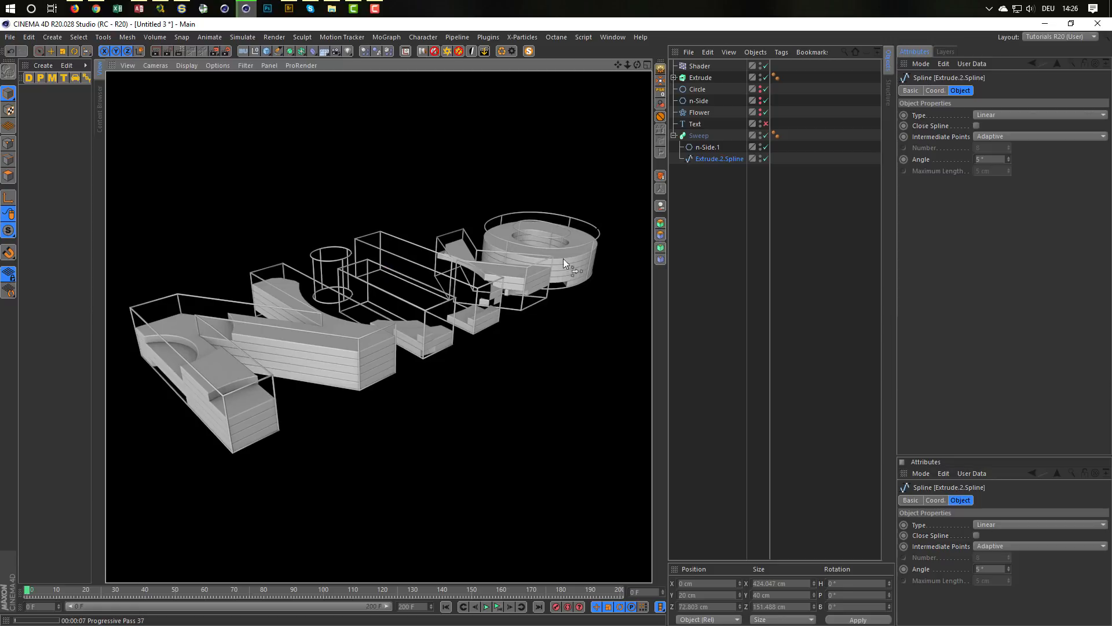
{"action": "left_click", "coordinate": [721, 224]}
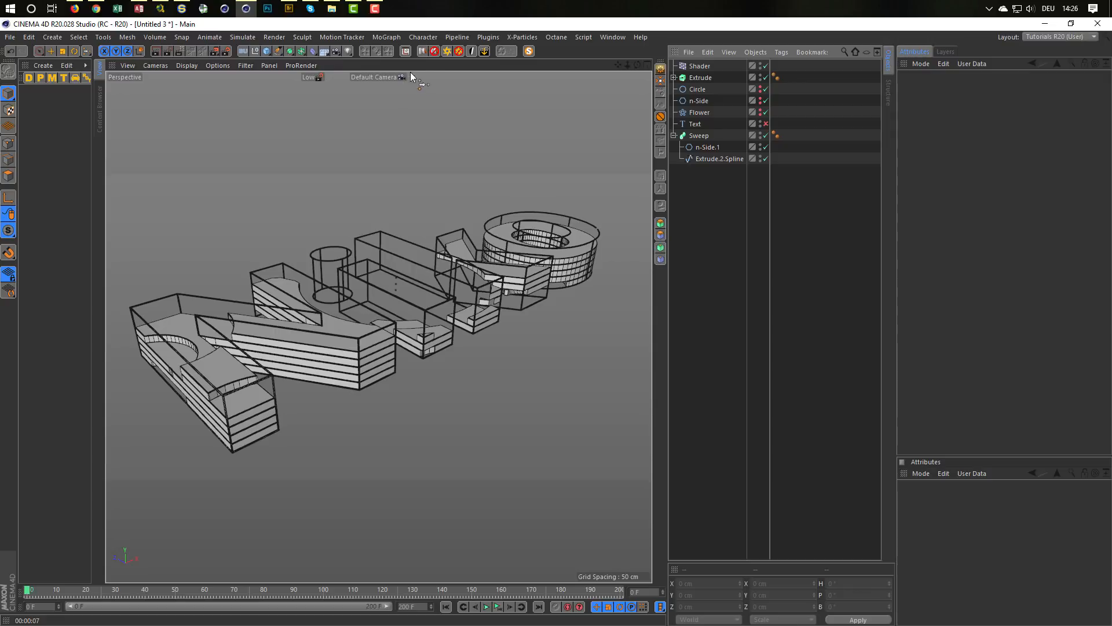
Step: Add the Nikomedias Scene Rig Ultimate to the scene and render a preview with the Low GI settings
{"action": "left_click", "coordinate": [422, 51]}
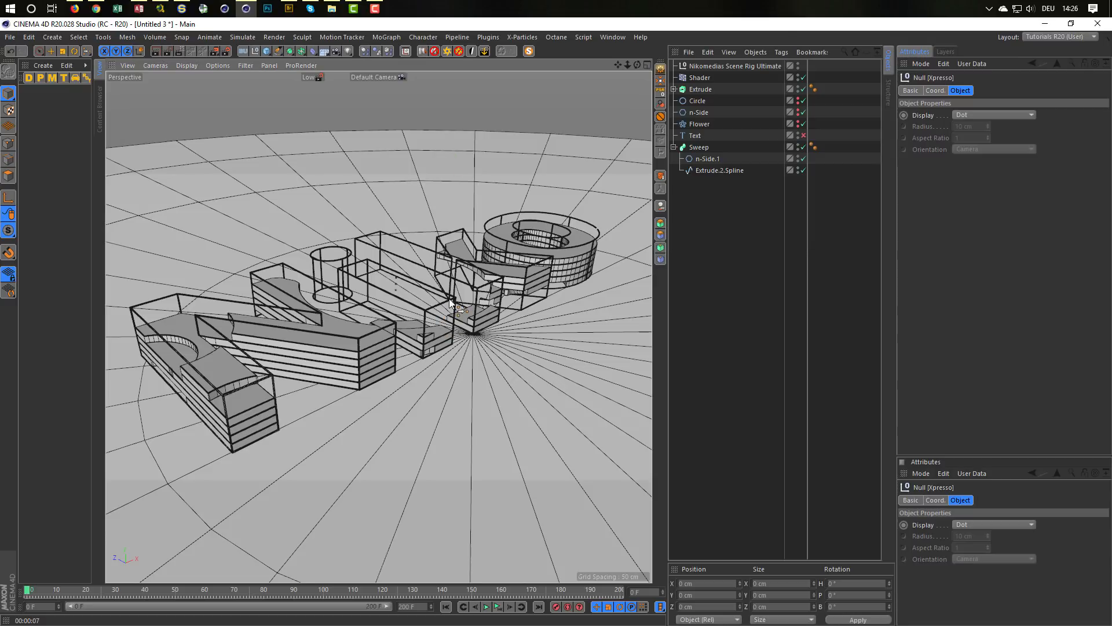
{"action": "middle_click_drag", "start_coordinate": [436, 300], "coordinate": [454, 286], "text": "alt"}
{"action": "left_click_drag", "start_coordinate": [454, 286], "coordinate": [397, 195], "text": "alt"}
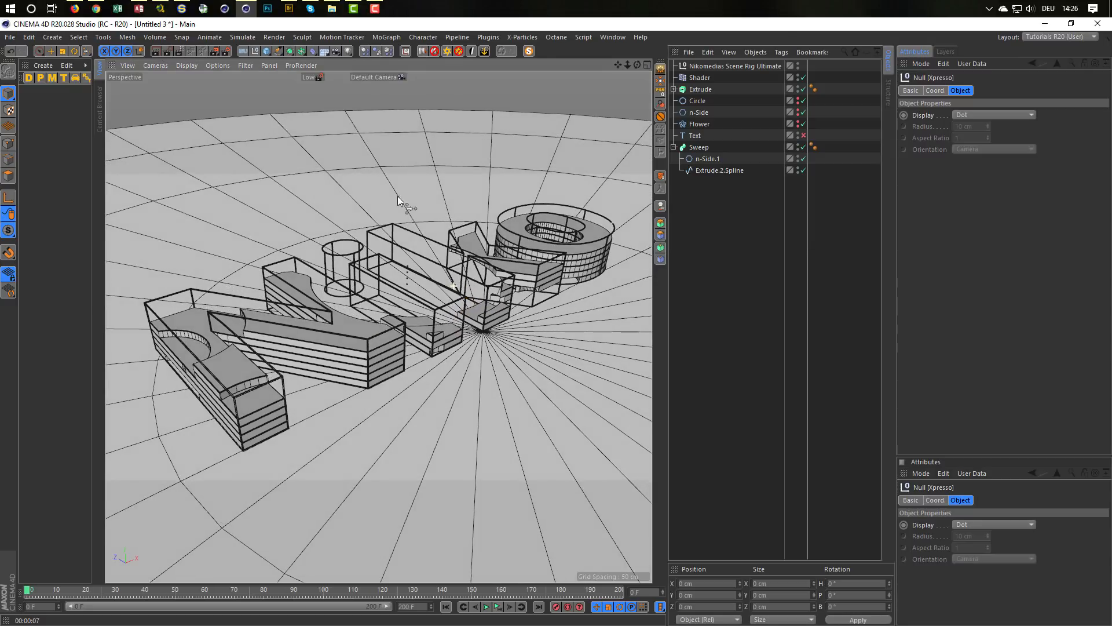
{"action": "left_click", "coordinate": [312, 78]}
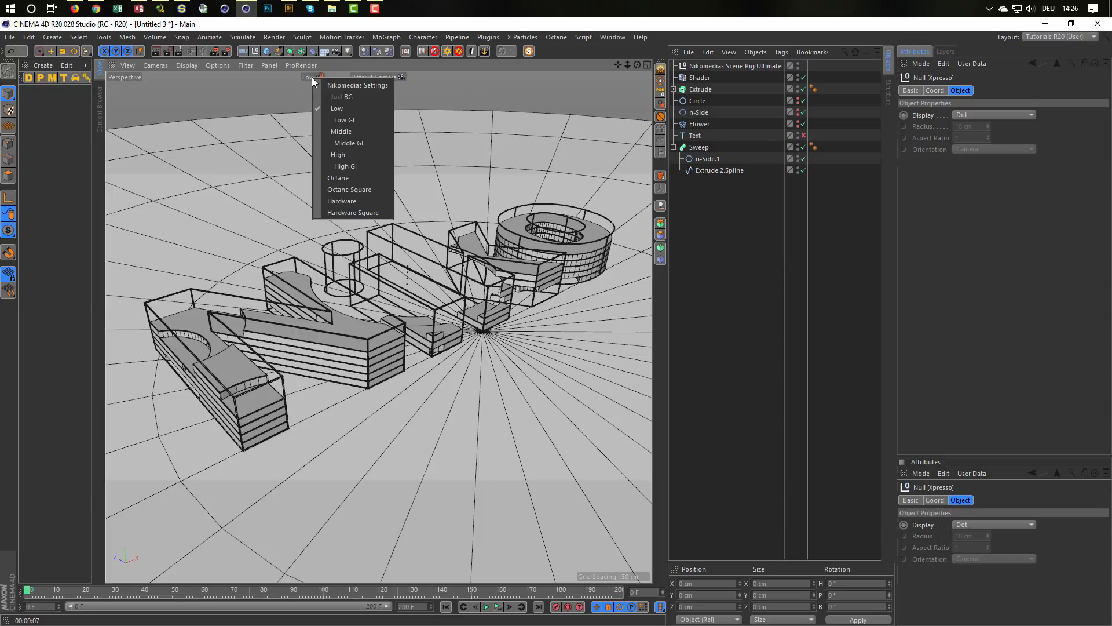
{"action": "left_click", "coordinate": [352, 124]}
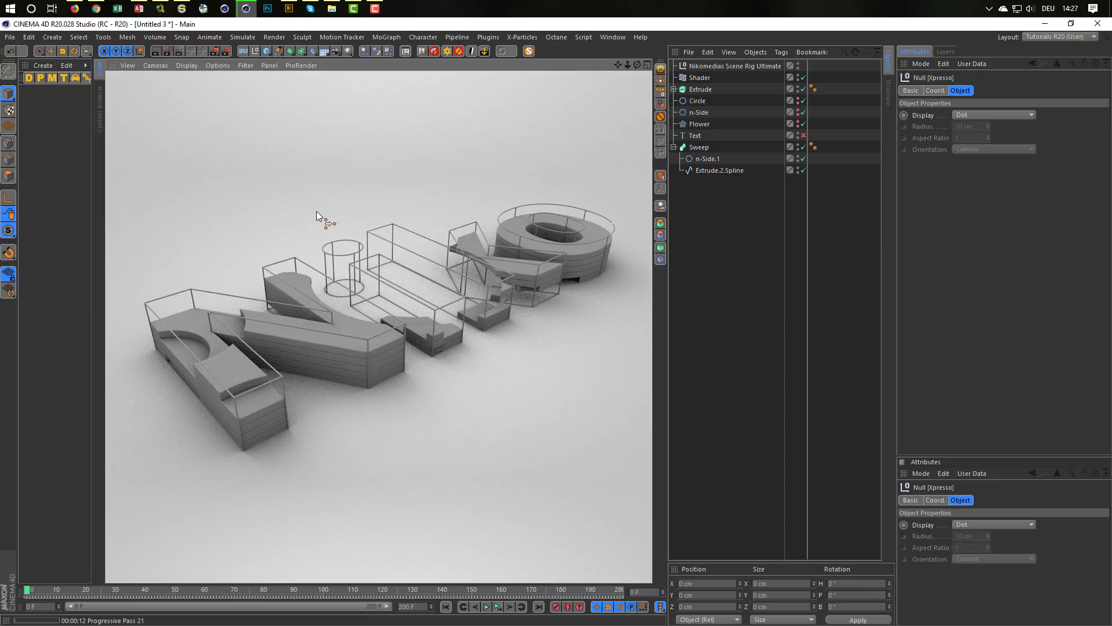
Step: Wrap the Extrude and its whole hierarchy in a MoGraph Fracture object and play the animation to check it
{"action": "left_click", "coordinate": [698, 90]}
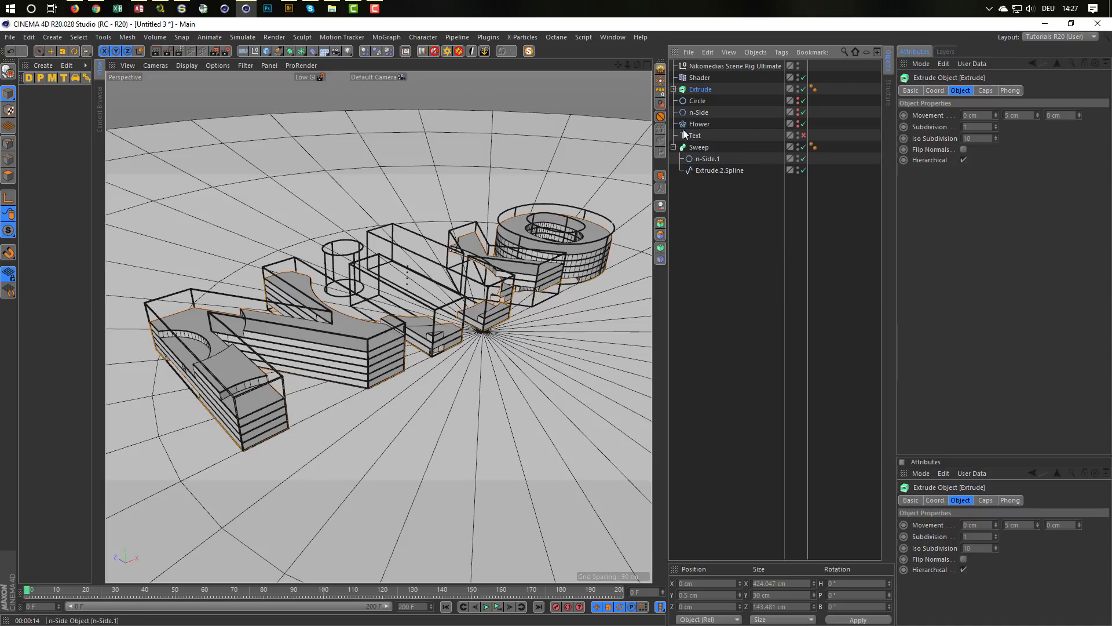
{"action": "left_click", "coordinate": [673, 89]}
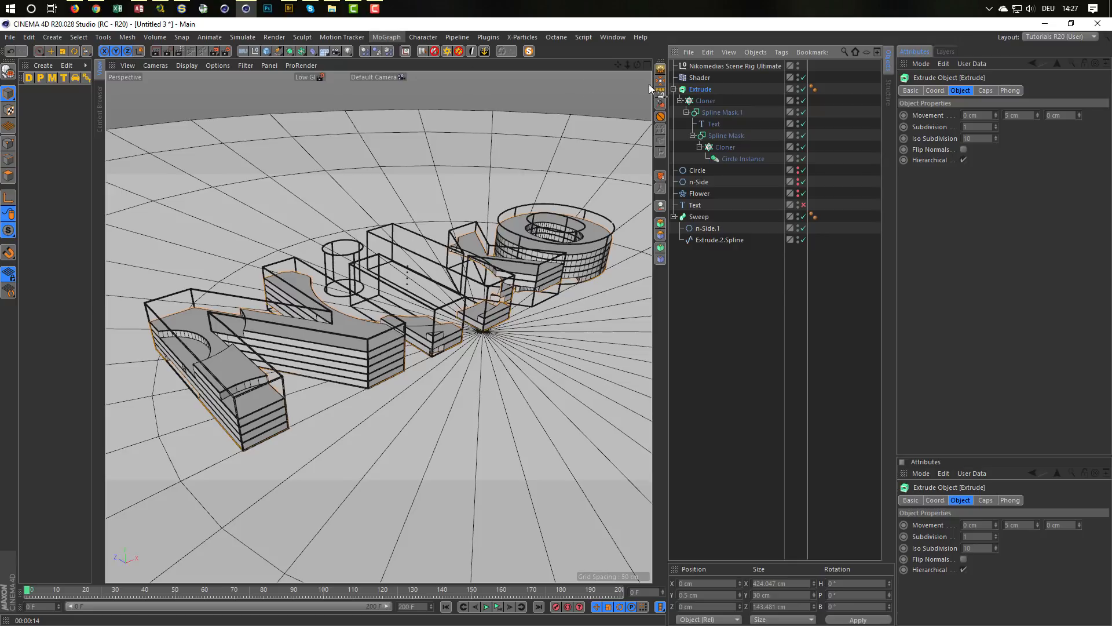
{"action": "left_click", "coordinate": [384, 36]}
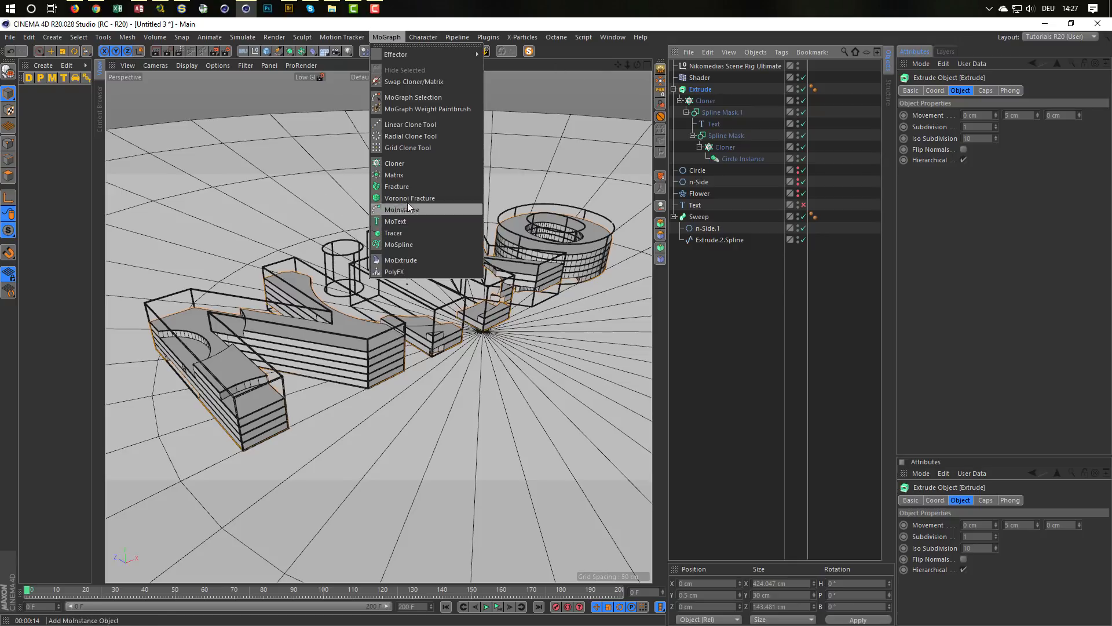
{"action": "left_click", "coordinate": [413, 185]}
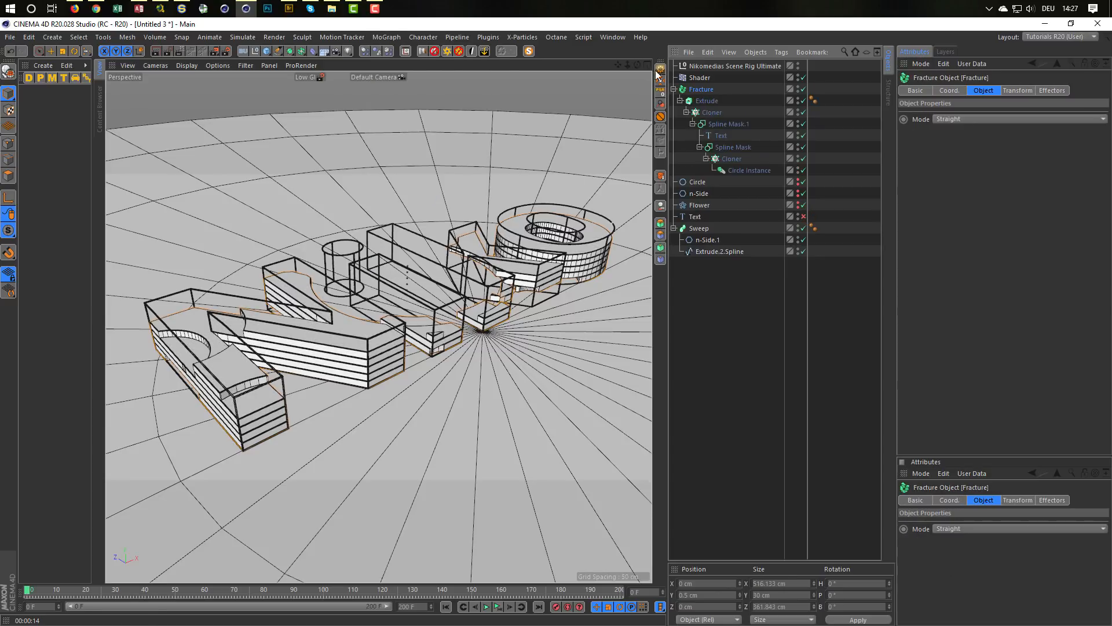
{"action": "left_click", "coordinate": [497, 606]}
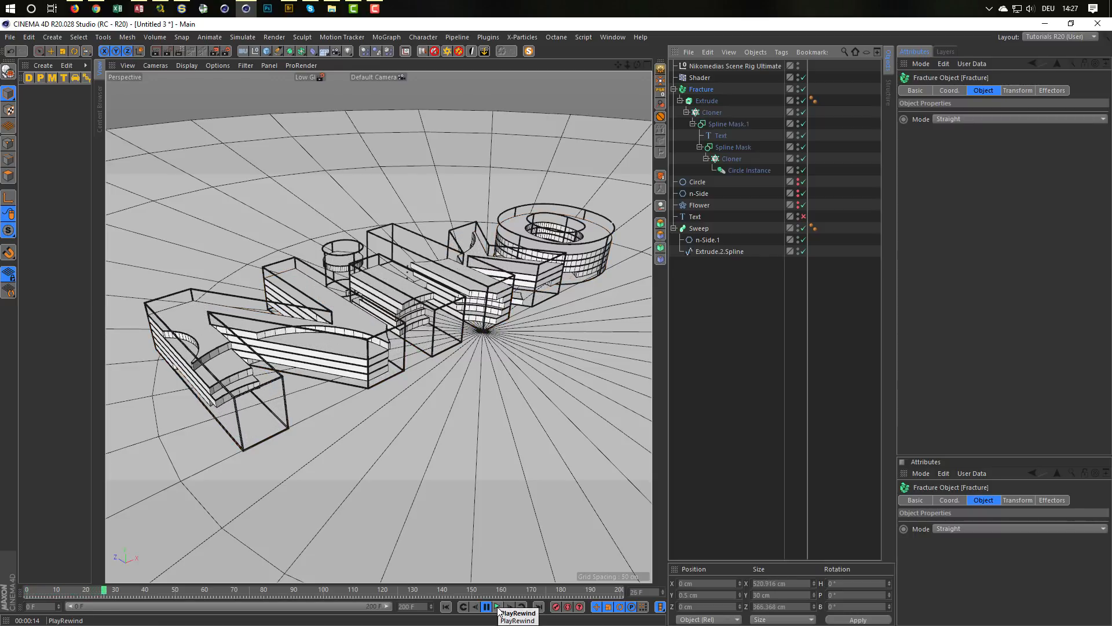
{"action": "left_click", "coordinate": [497, 606]}
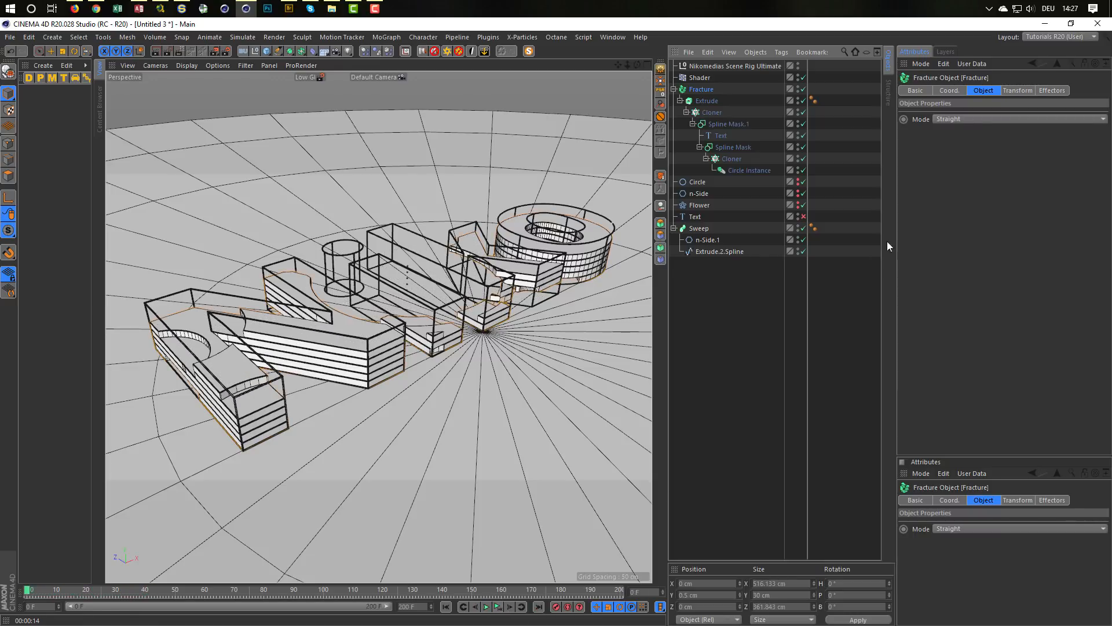
Step: Try the Fracture's Explode Segments & Connect and Explode Segments modes with playback, and return the mode to Straight
{"action": "left_click", "coordinate": [976, 118]}
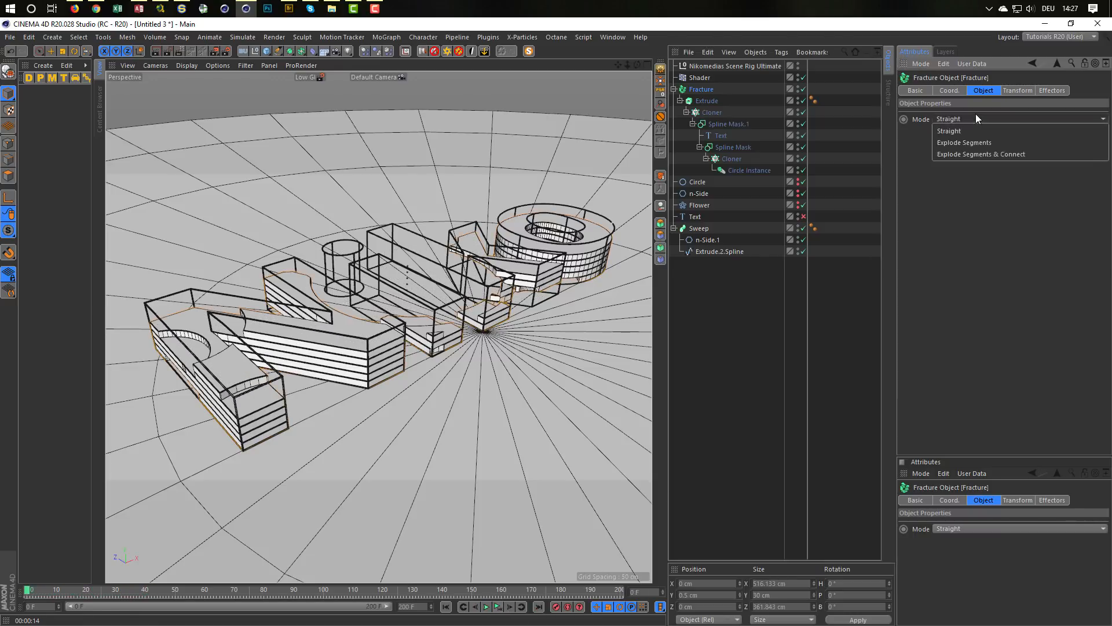
{"action": "left_click", "coordinate": [979, 155]}
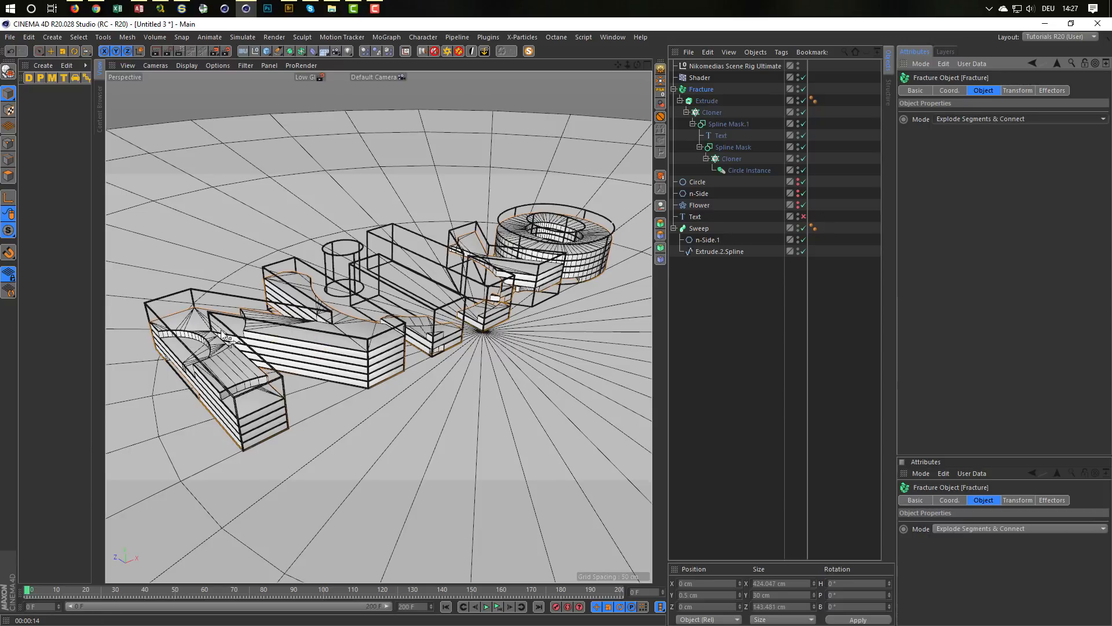
{"action": "left_click", "coordinate": [487, 607]}
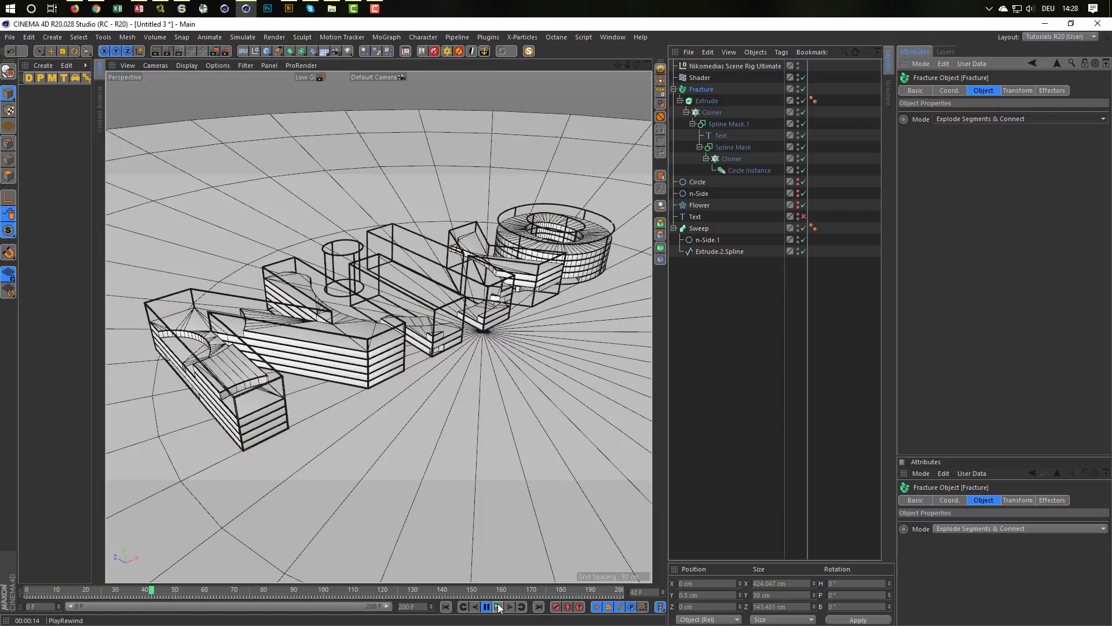
{"action": "left_click", "coordinate": [498, 606]}
{"action": "left_click", "coordinate": [954, 117]}
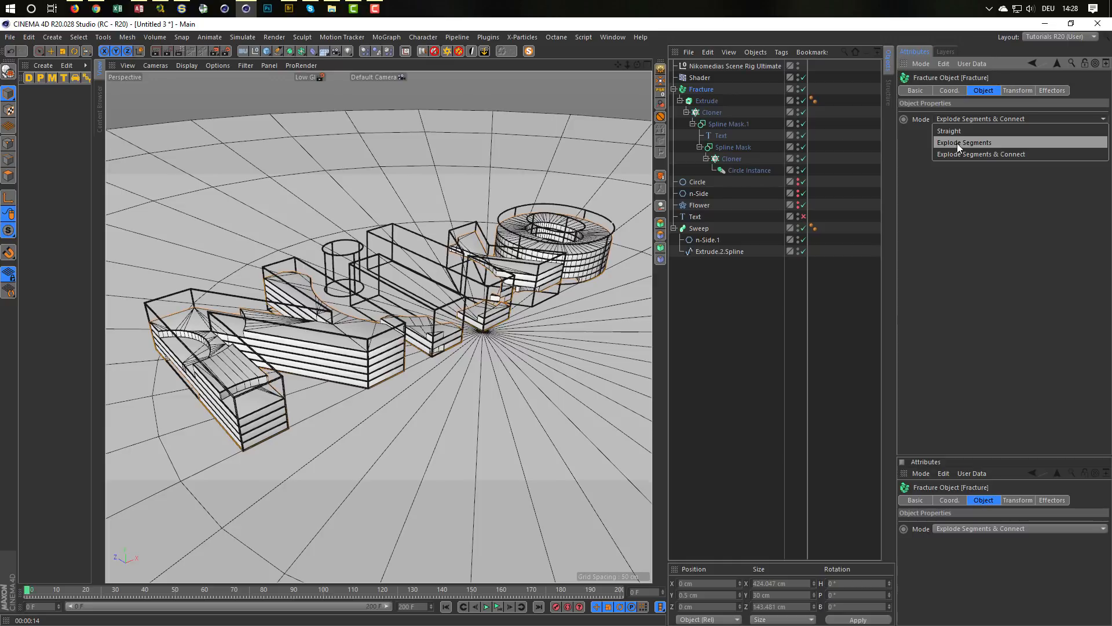
{"action": "left_click", "coordinate": [957, 143]}
{"action": "left_click", "coordinate": [499, 606]}
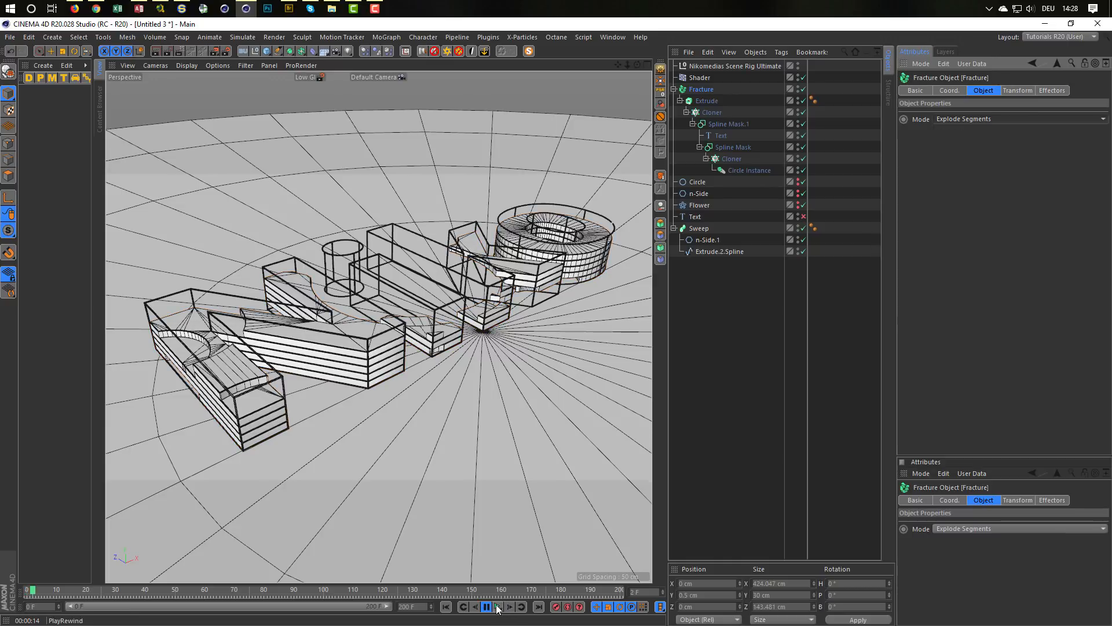
{"action": "left_click", "coordinate": [498, 606]}
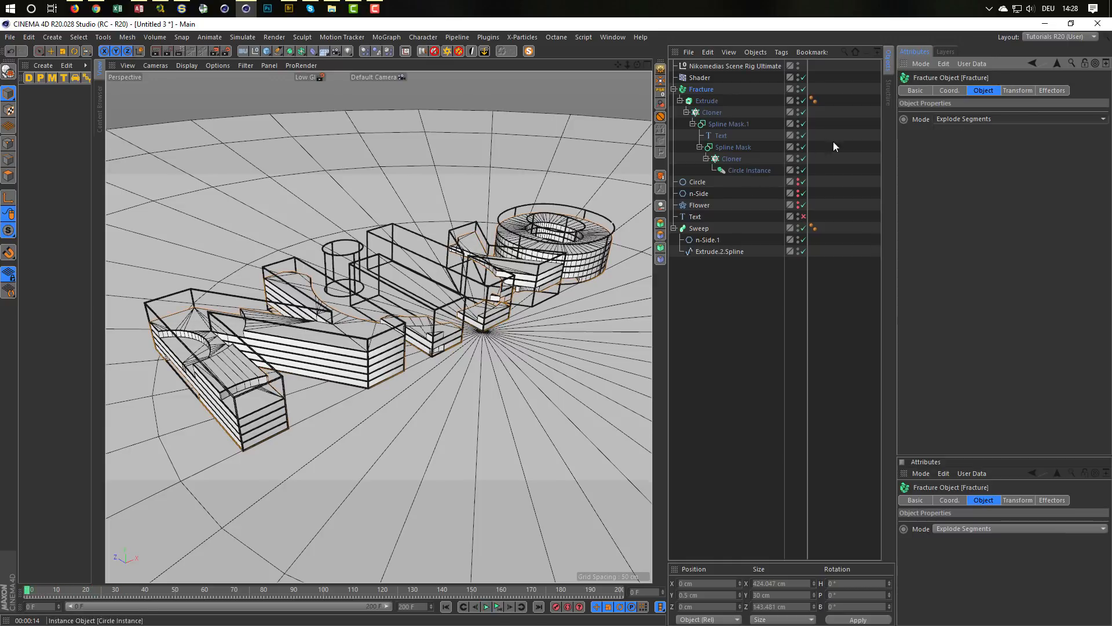
{"action": "left_click", "coordinate": [968, 116]}
{"action": "left_click", "coordinate": [978, 131]}
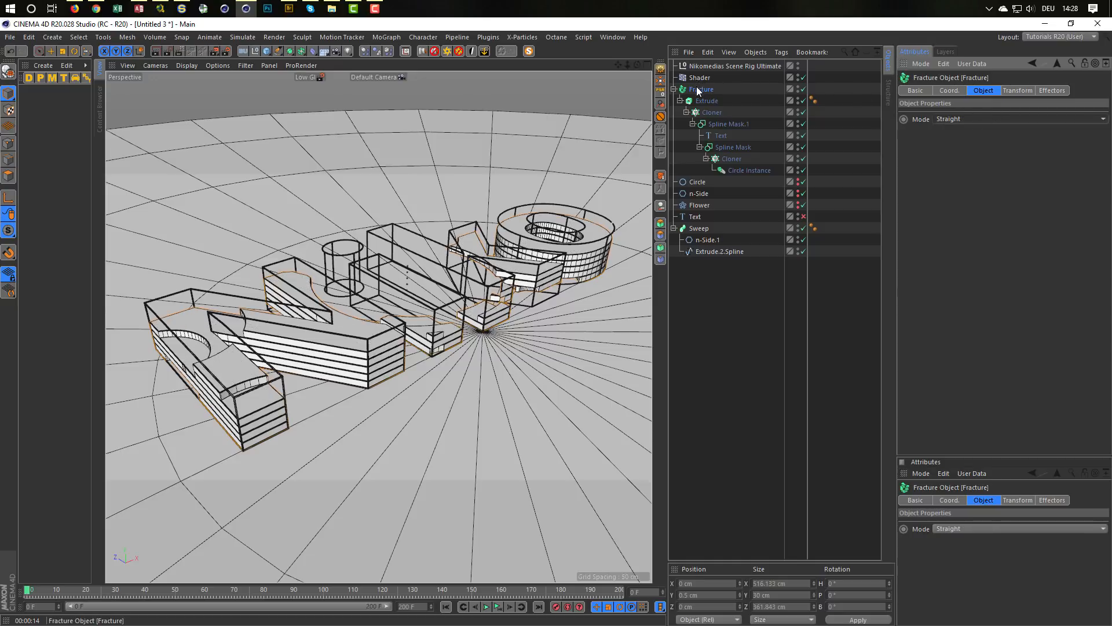
Step: Add a Random effector to the Fracture, disable its Position transform and set its Color Mode to Effector Color
{"action": "left_click", "coordinate": [1062, 90]}
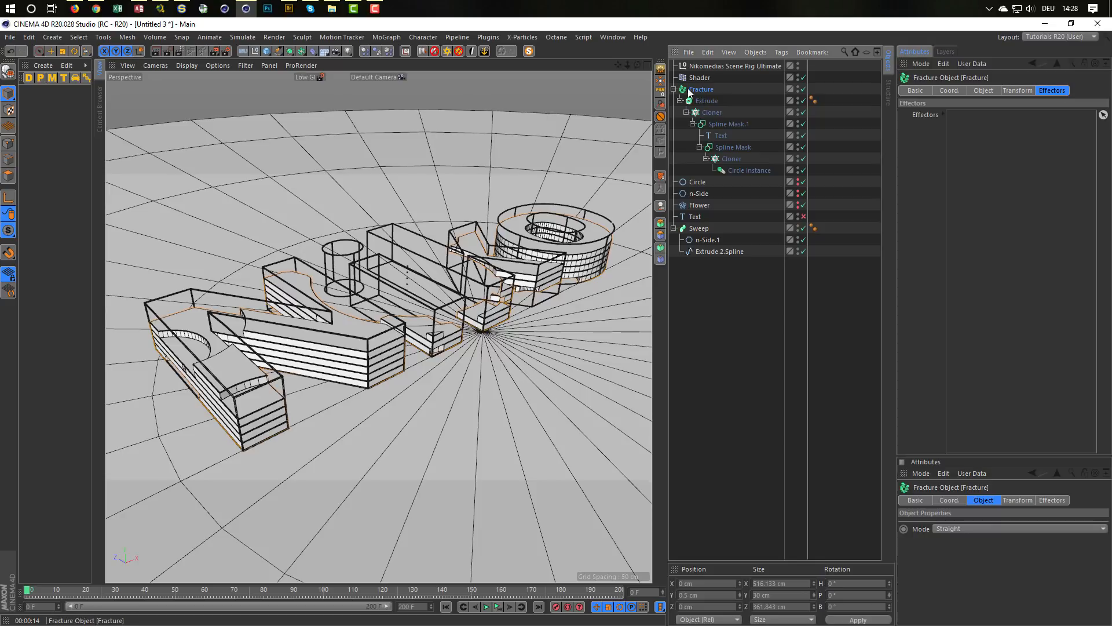
{"action": "left_click", "coordinate": [383, 36]}
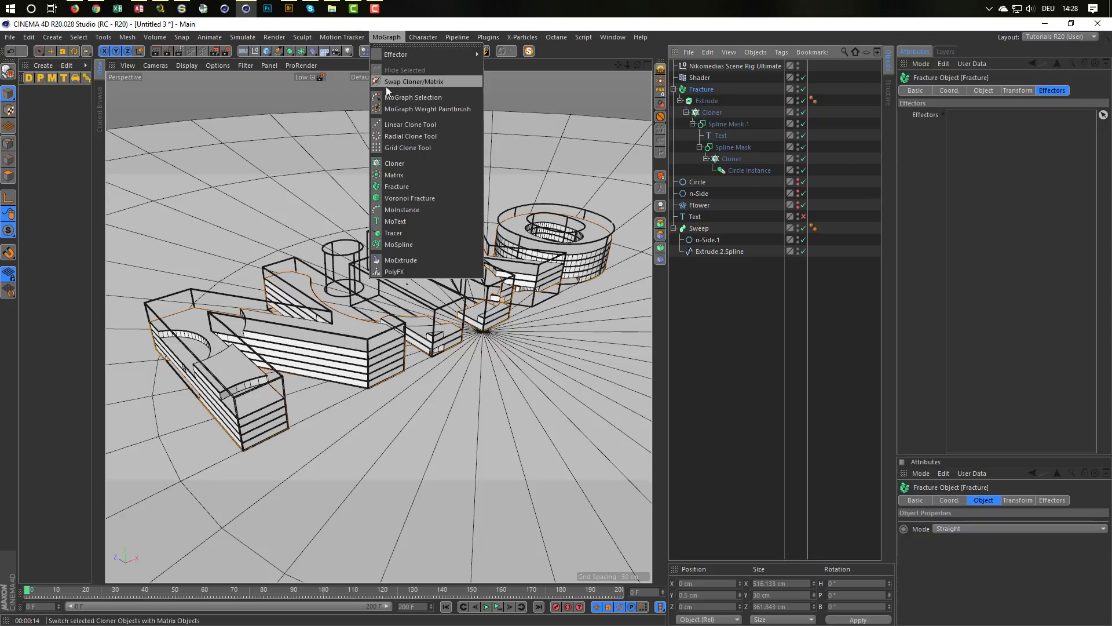
{"action": "mouse_move", "coordinate": [439, 53]}
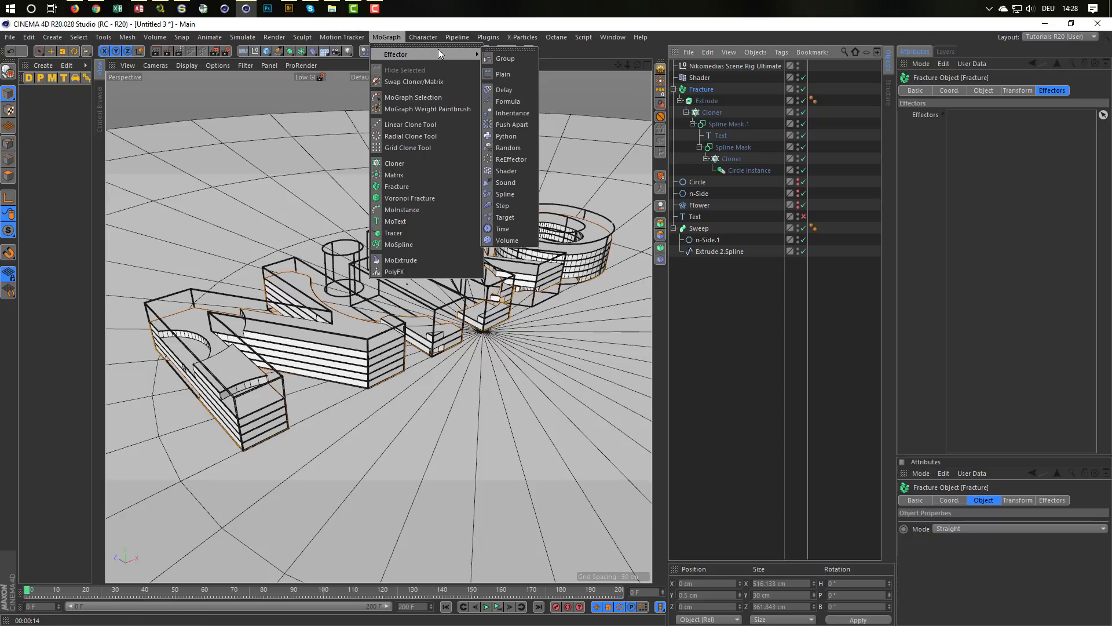
{"action": "left_click", "coordinate": [513, 148]}
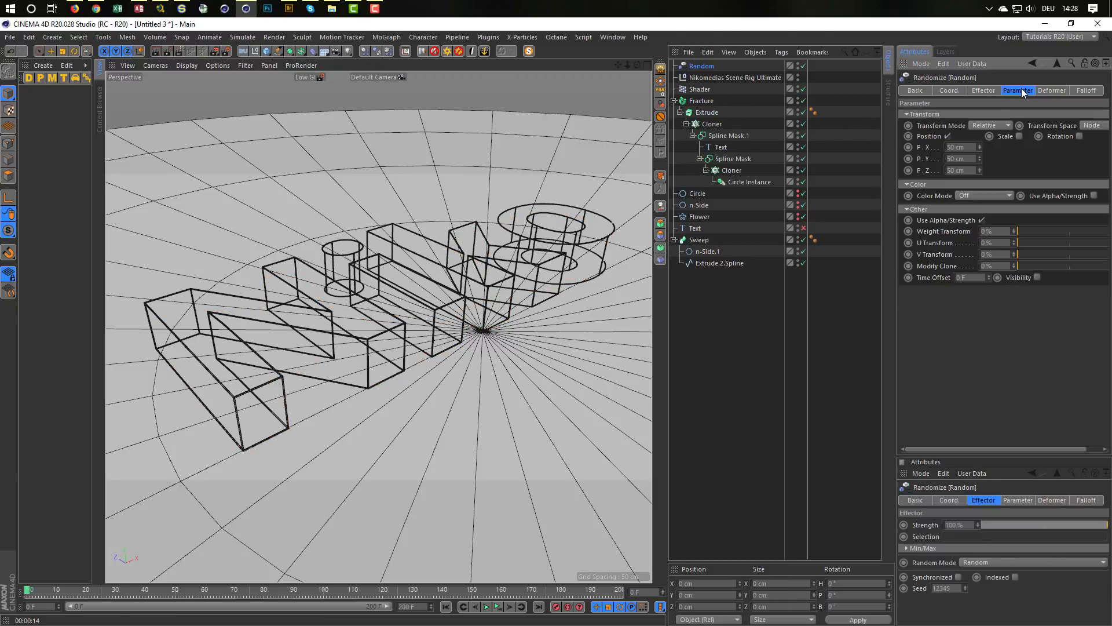
{"action": "left_click", "coordinate": [947, 135]}
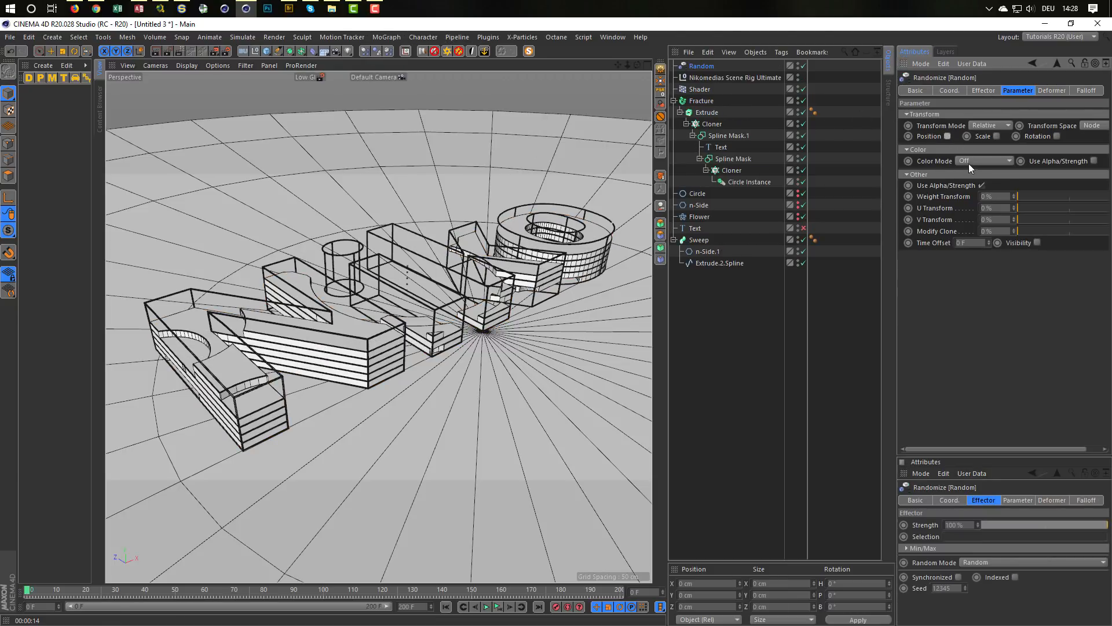
{"action": "left_click", "coordinate": [969, 161]}
{"action": "left_click", "coordinate": [998, 191]}
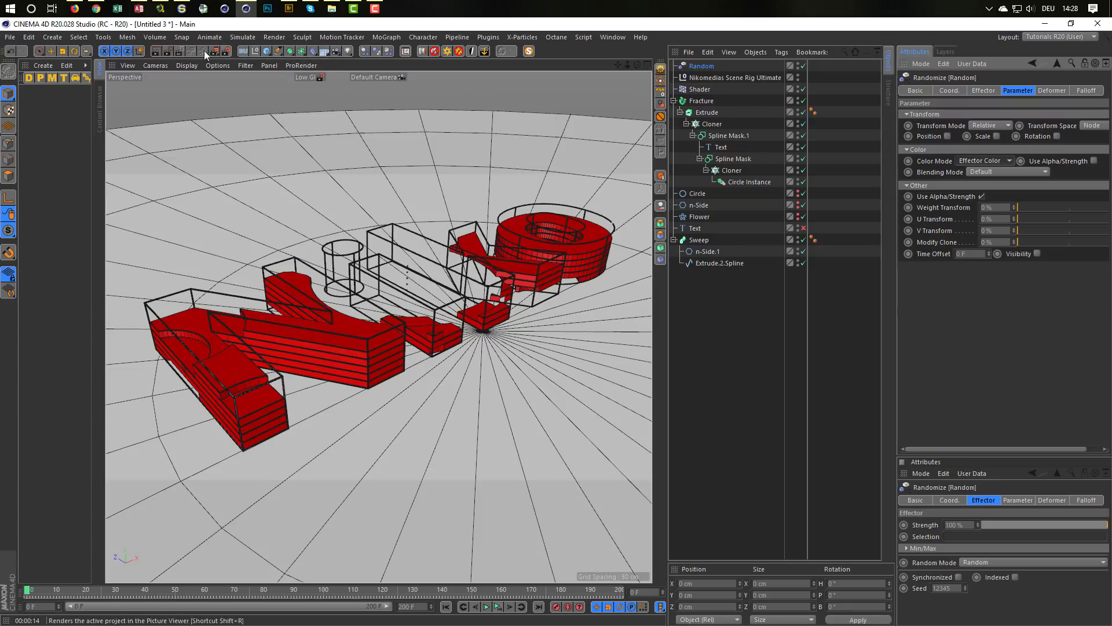
Step: Start an interactive render region in the viewport and enlarge it to cover the whole text
{"action": "left_click", "coordinate": [179, 50]}
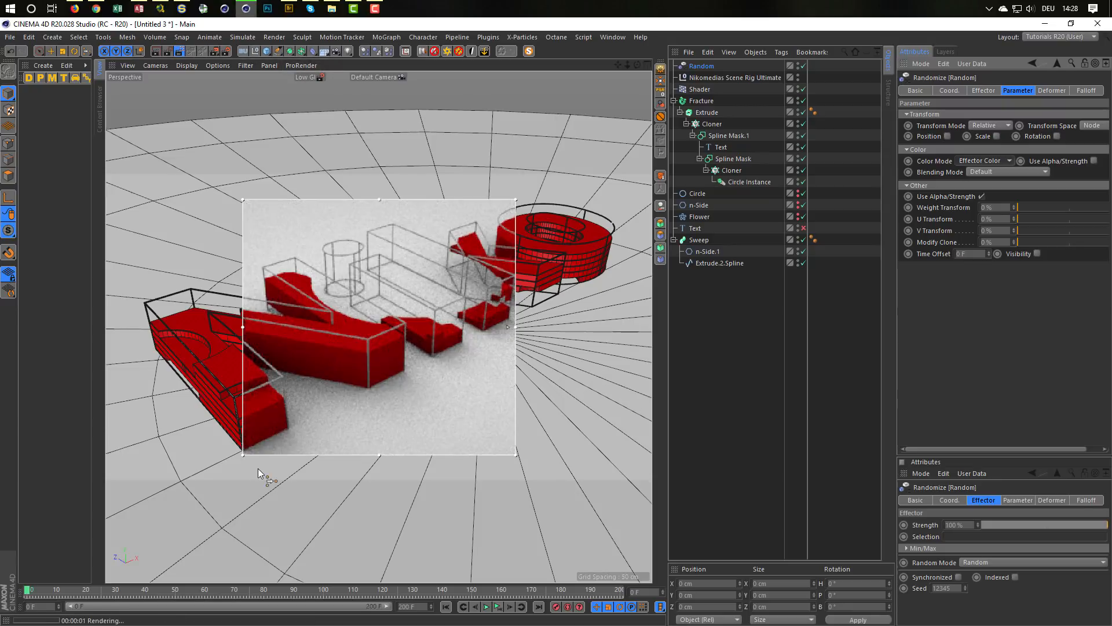
{"action": "left_click_drag", "start_coordinate": [244, 453], "coordinate": [130, 461]}
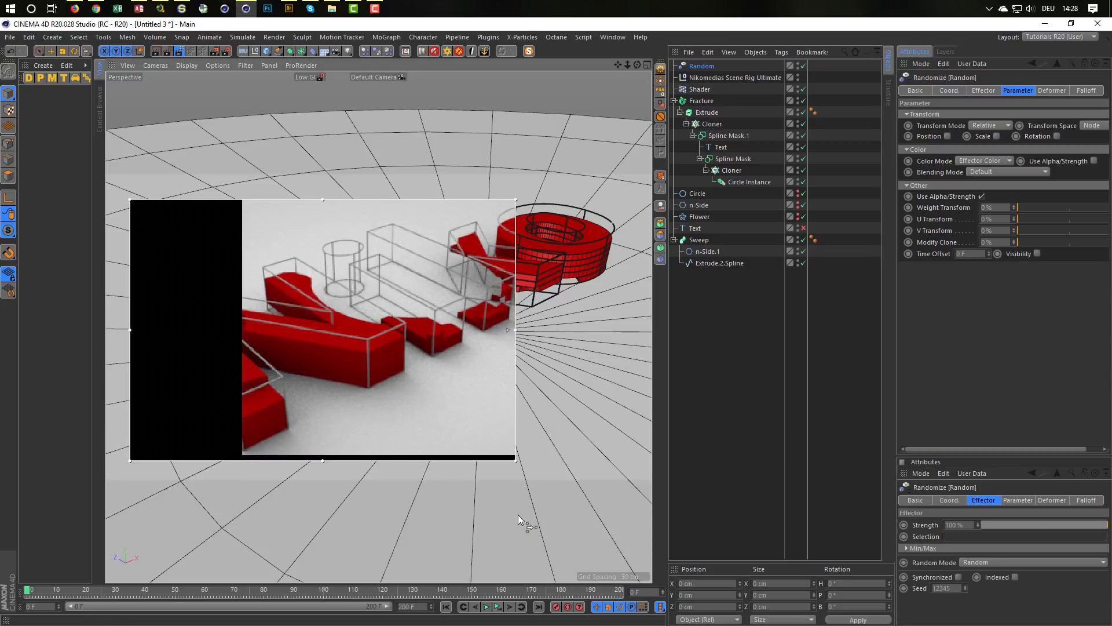
{"action": "left_click_drag", "start_coordinate": [518, 461], "coordinate": [634, 467]}
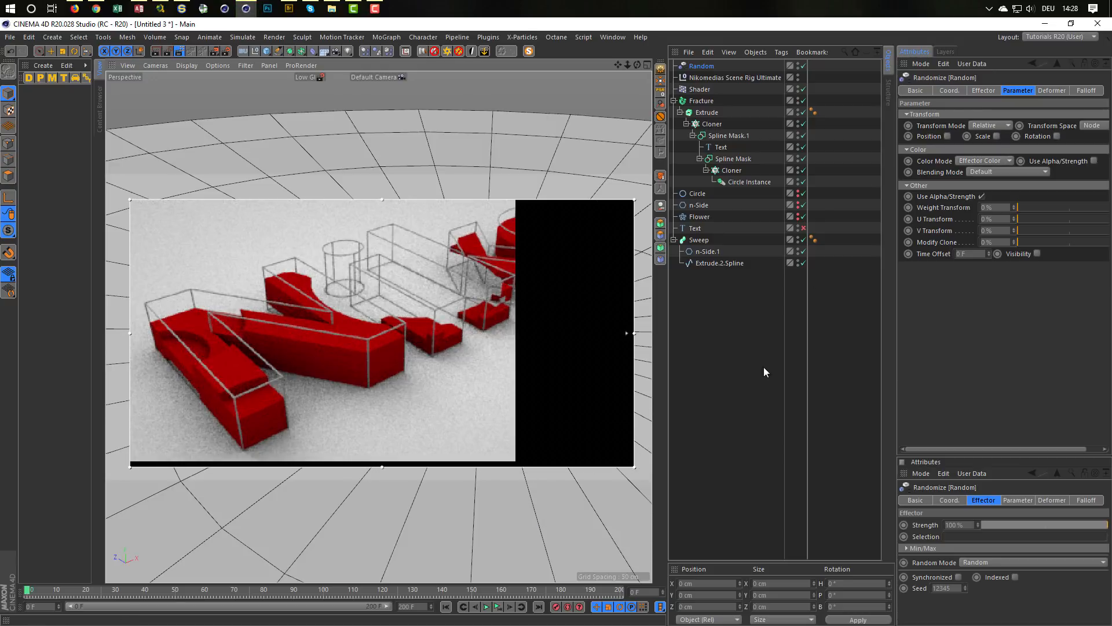
Step: Try the Fracture's Explode Segments & Connect mode, switch it to Explode Segments, and inspect the layer colors up close in the interactive render
{"action": "left_click", "coordinate": [698, 100]}
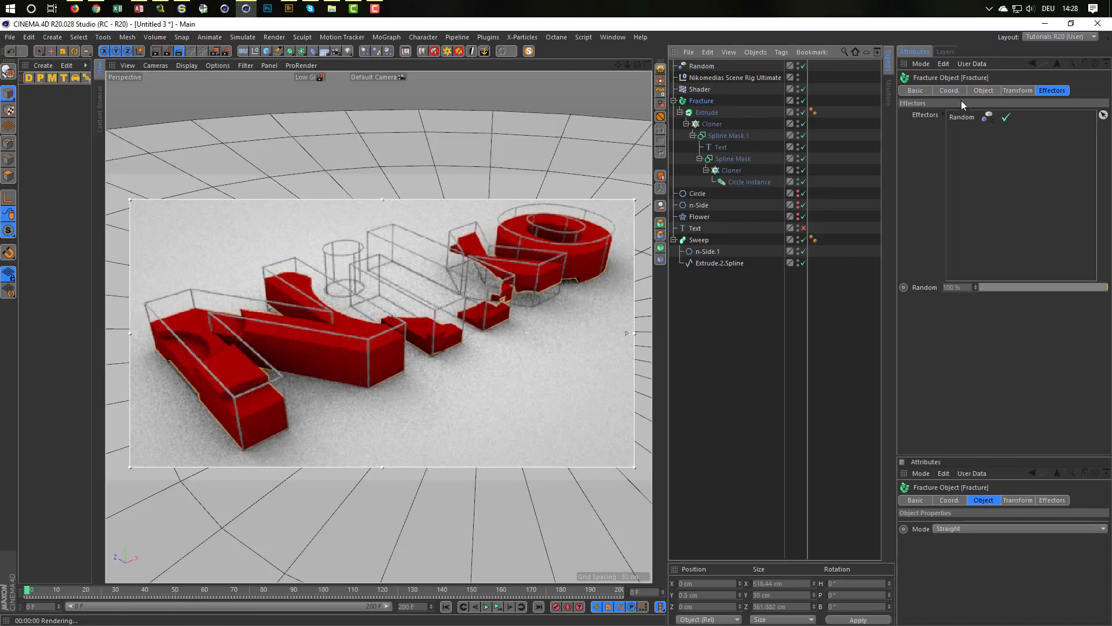
{"action": "left_click", "coordinate": [984, 90]}
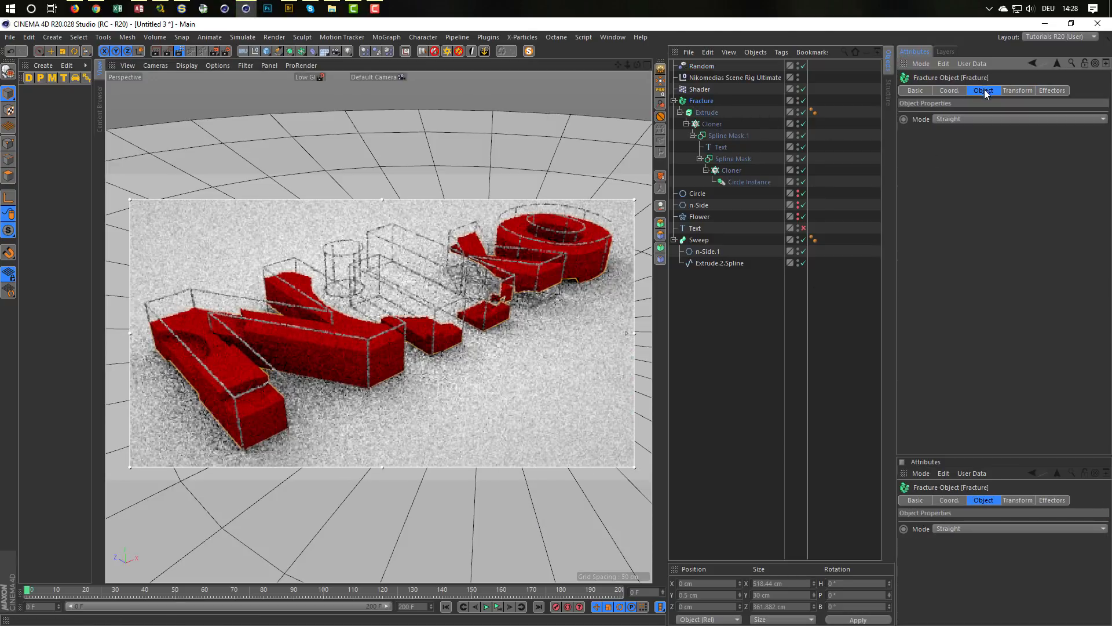
{"action": "left_click", "coordinate": [965, 117]}
{"action": "left_click", "coordinate": [970, 154]}
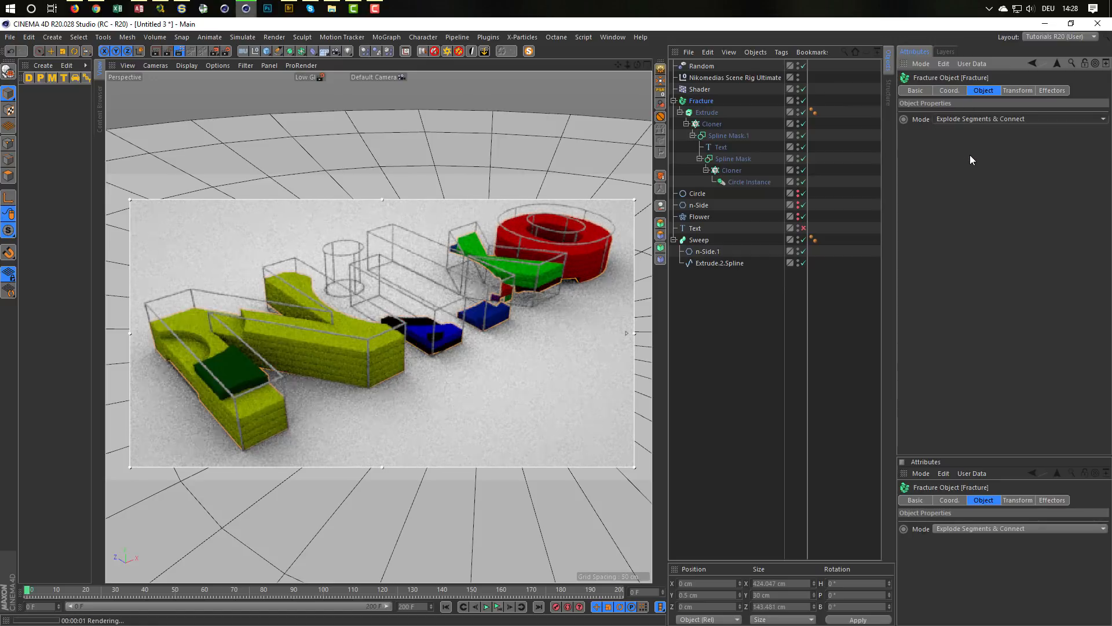
{"action": "left_click", "coordinate": [965, 121]}
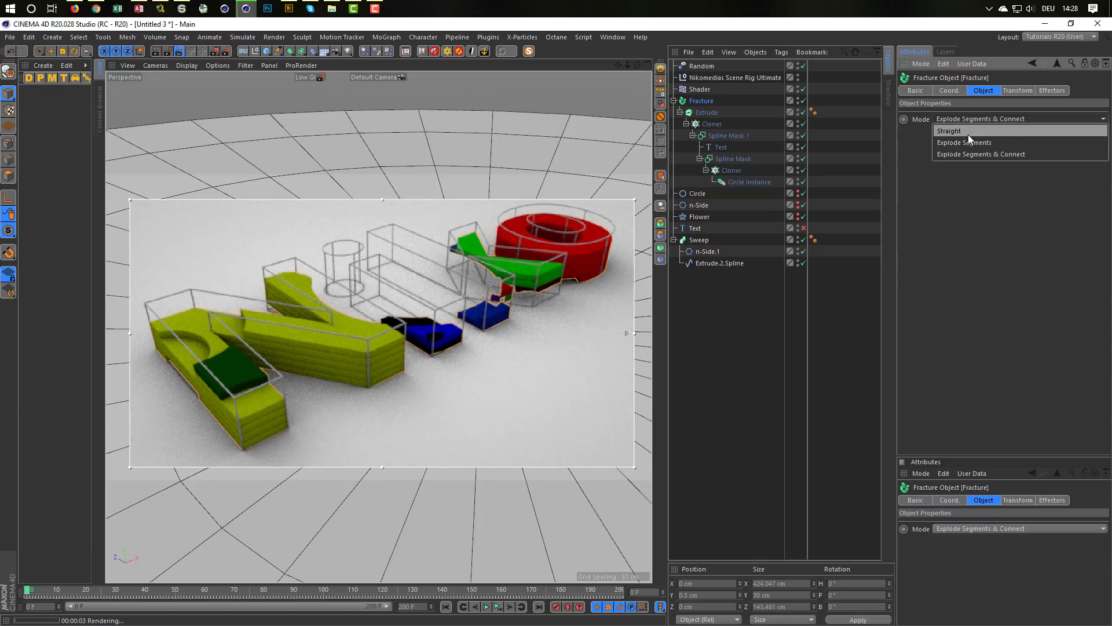
{"action": "left_click", "coordinate": [968, 140]}
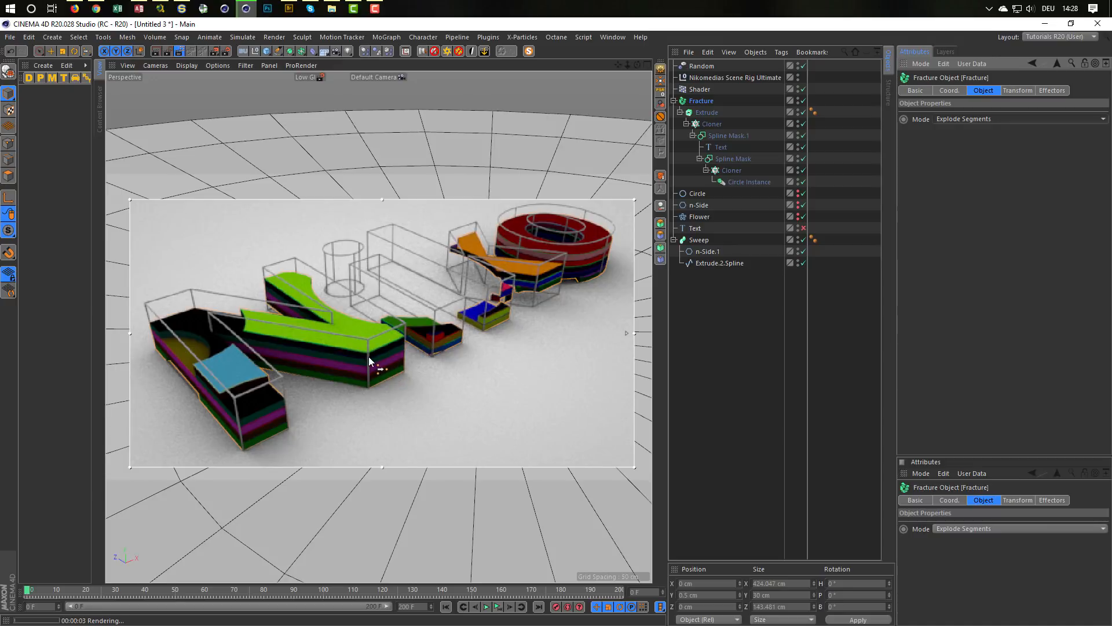
{"action": "right_click_drag", "start_coordinate": [361, 353], "coordinate": [490, 334], "text": "alt"}
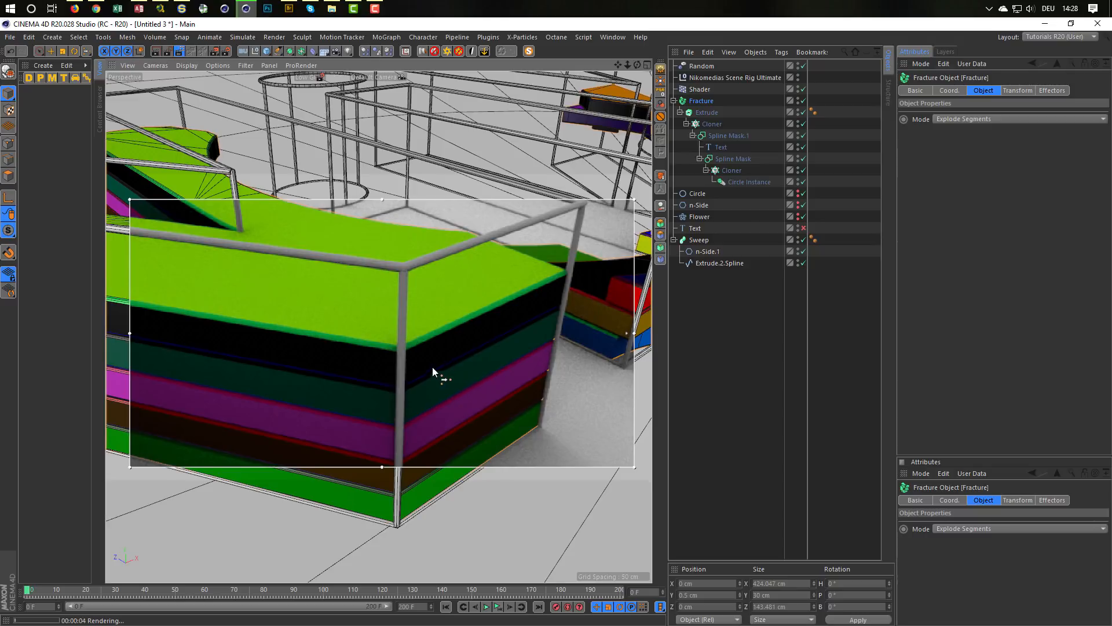
{"action": "scroll", "coordinate": [432, 367], "scroll_direction": "down", "scroll_amount": 10}
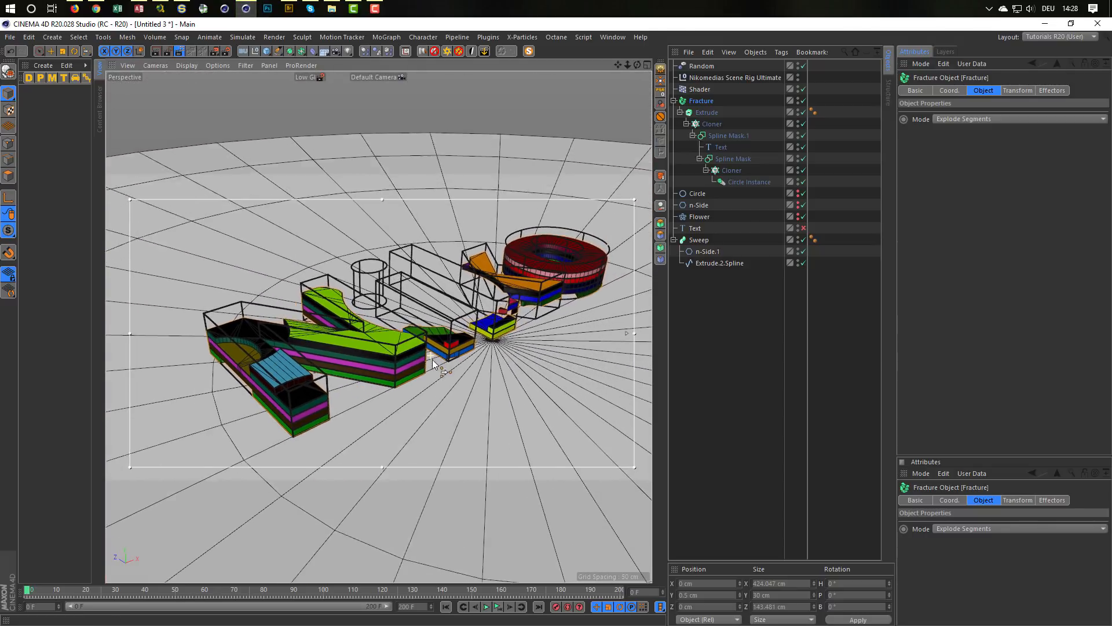
{"action": "middle_click_drag", "start_coordinate": [432, 359], "coordinate": [393, 361], "text": "alt"}
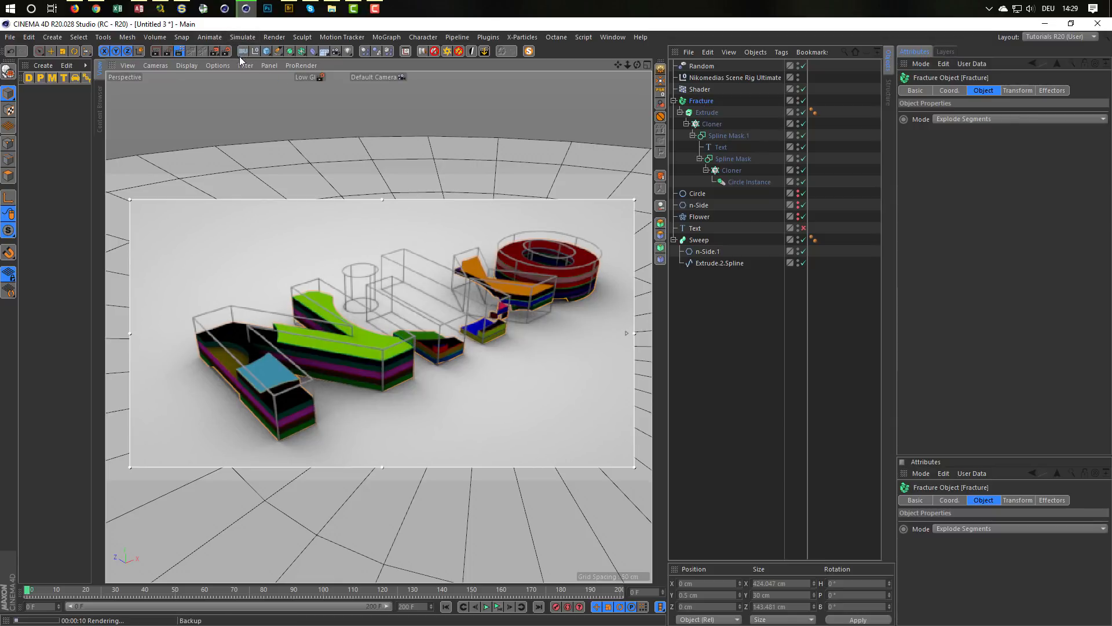
Step: Turn off the interactive render region, remove the Fracture while keeping its child hierarchy, and delete the Random effector
{"action": "left_click", "coordinate": [177, 51]}
{"action": "left_click", "coordinate": [704, 101]}
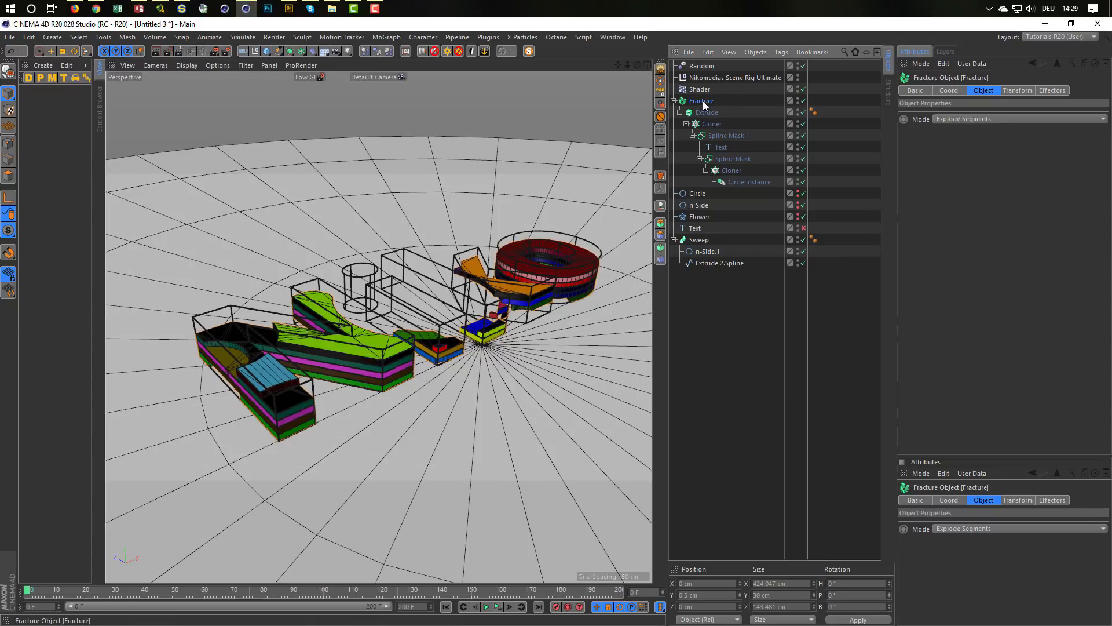
{"action": "left_click", "coordinate": [659, 209]}
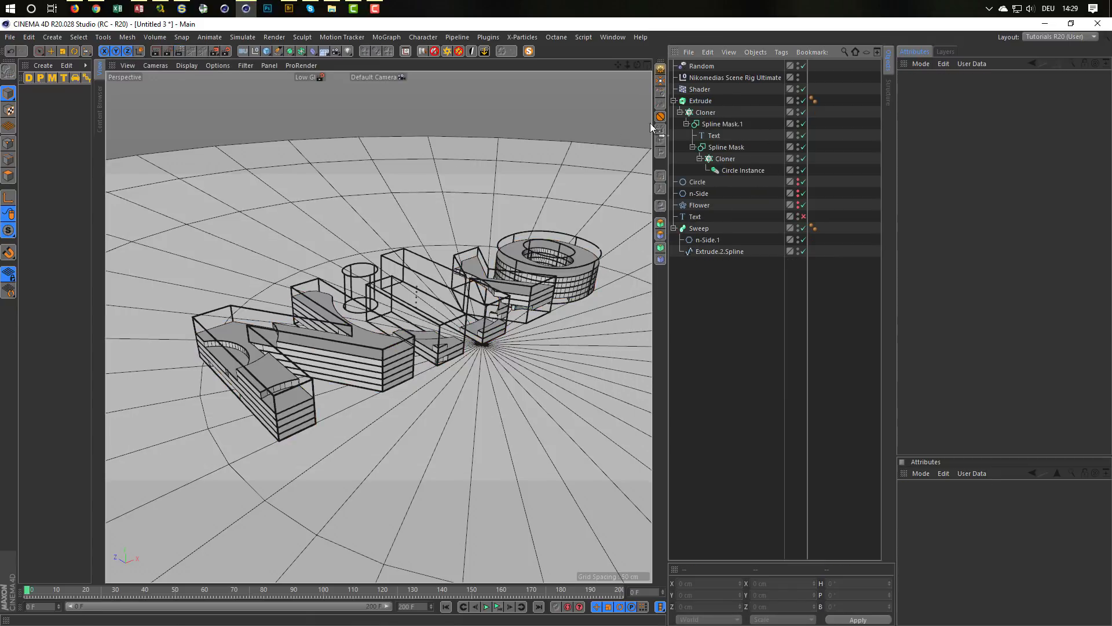
{"action": "left_click", "coordinate": [707, 65]}
{"action": "key", "text": "Delete"}
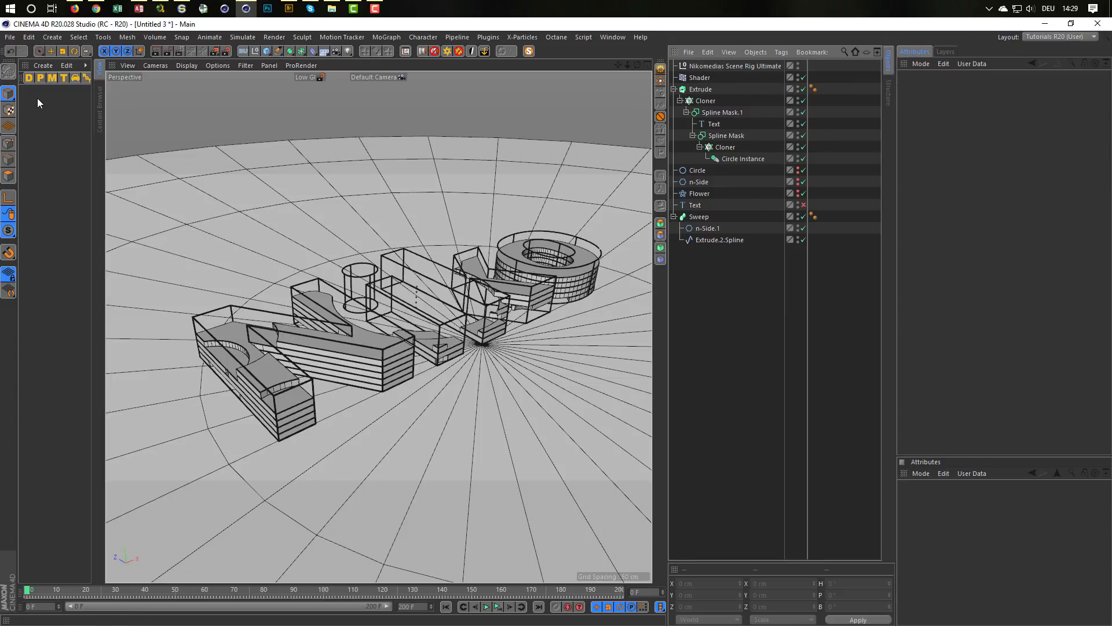
Step: Create a Diffuse material and open it in the Material Editor, placed clear of the text in the viewport
{"action": "left_click", "coordinate": [29, 78]}
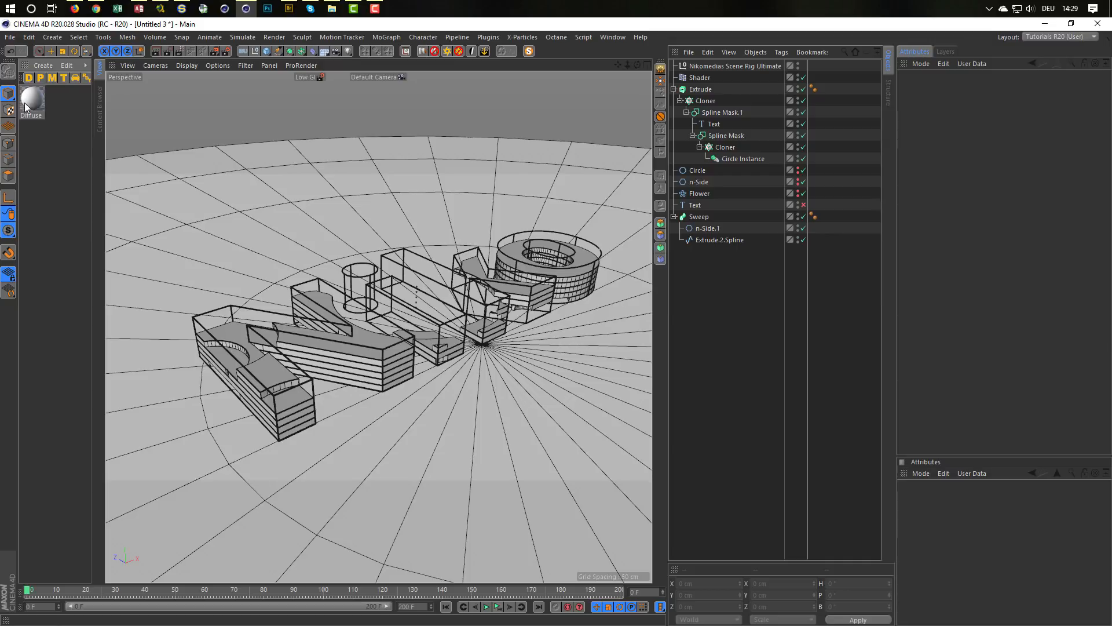
{"action": "double_click", "coordinate": [26, 102]}
{"action": "left_click_drag", "start_coordinate": [300, 84], "coordinate": [726, 245]}
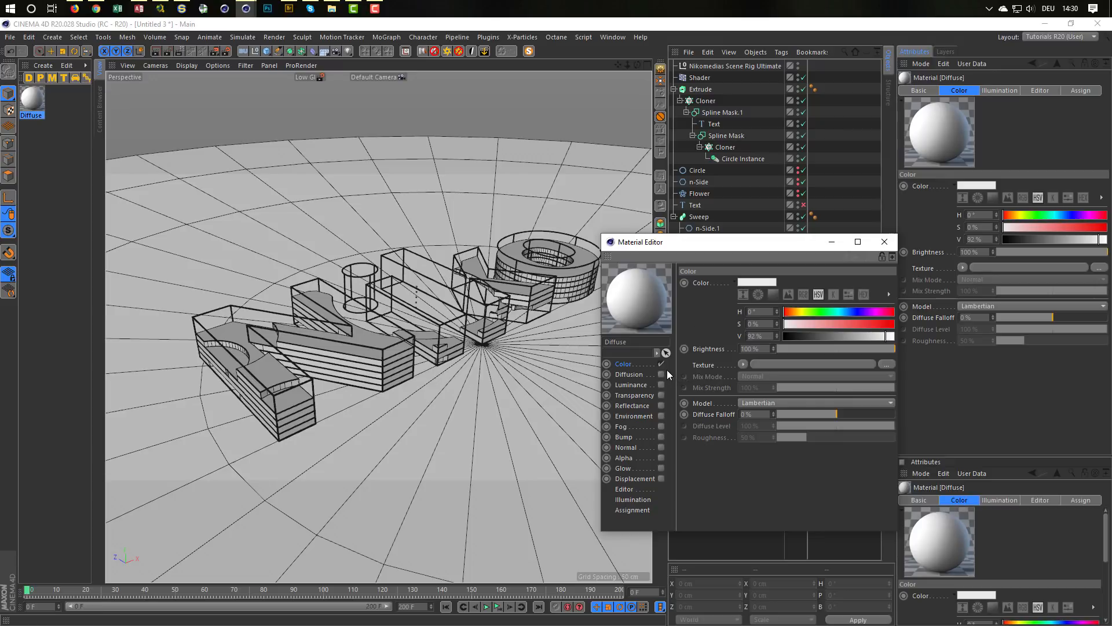
Step: Load a Variation shader as the Diffuse material's color texture and place the Material Editor clear of the text
{"action": "left_click", "coordinate": [743, 364]}
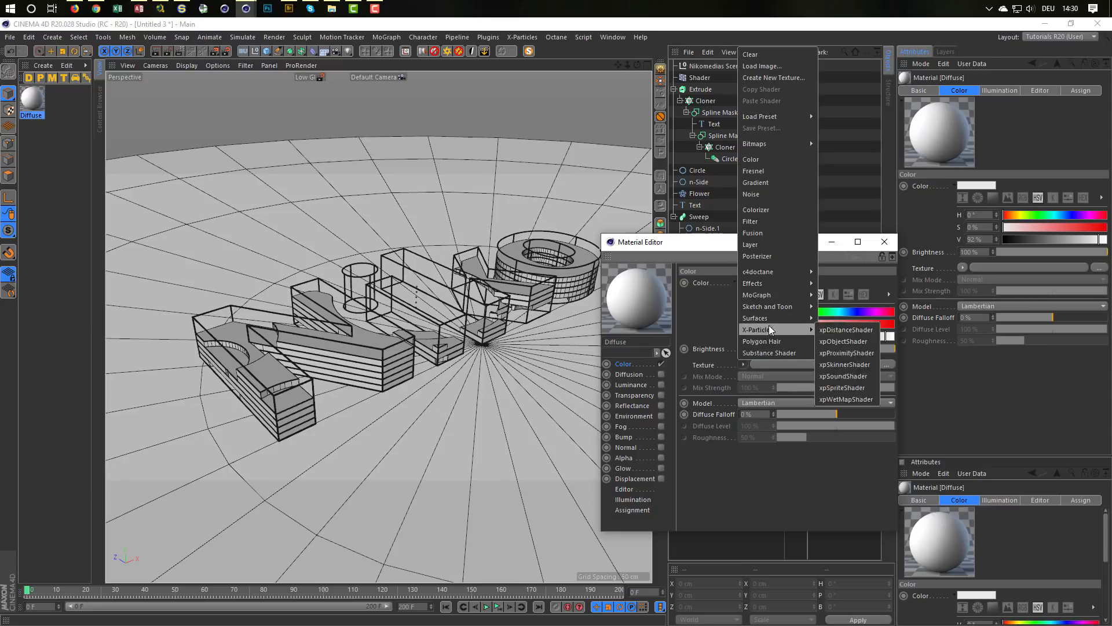
{"action": "mouse_move", "coordinate": [788, 284]}
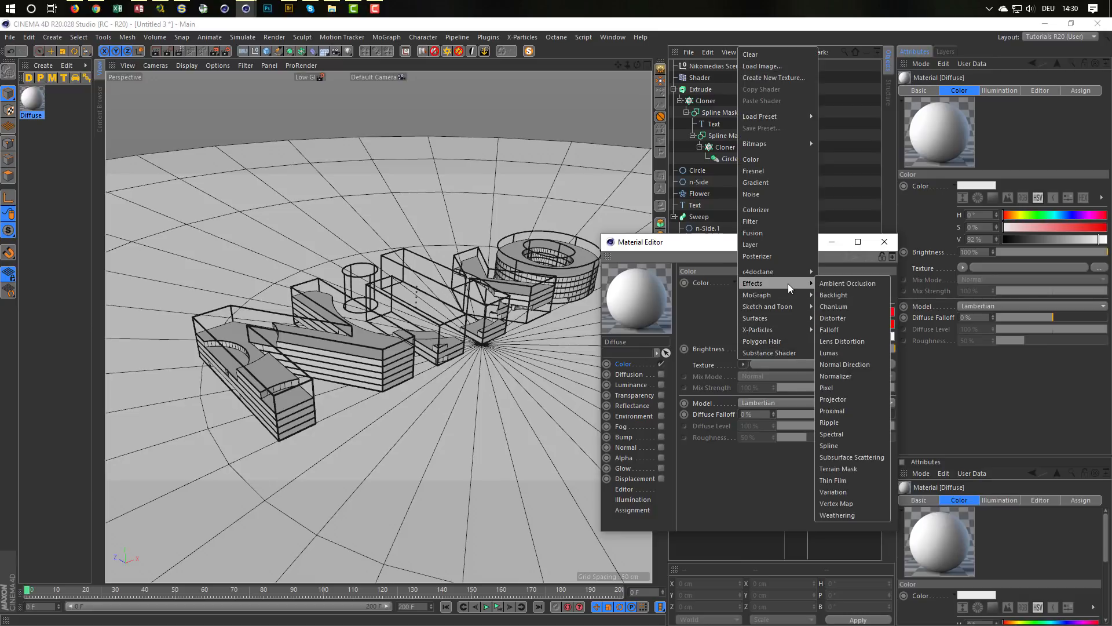
{"action": "left_click", "coordinate": [836, 492]}
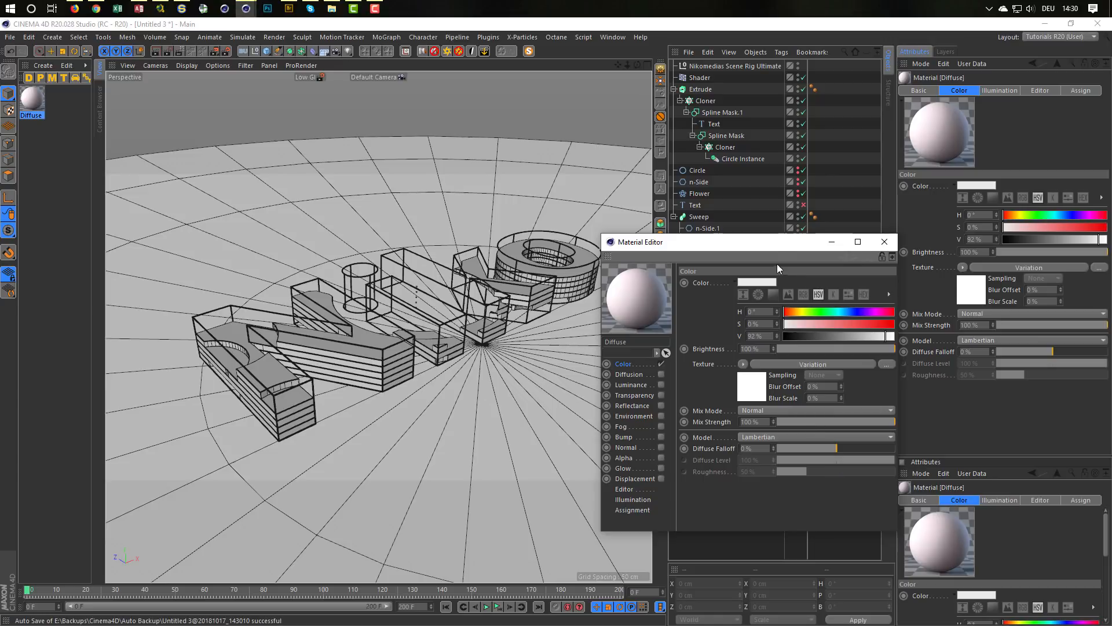
{"action": "left_click_drag", "start_coordinate": [795, 243], "coordinate": [814, 256]}
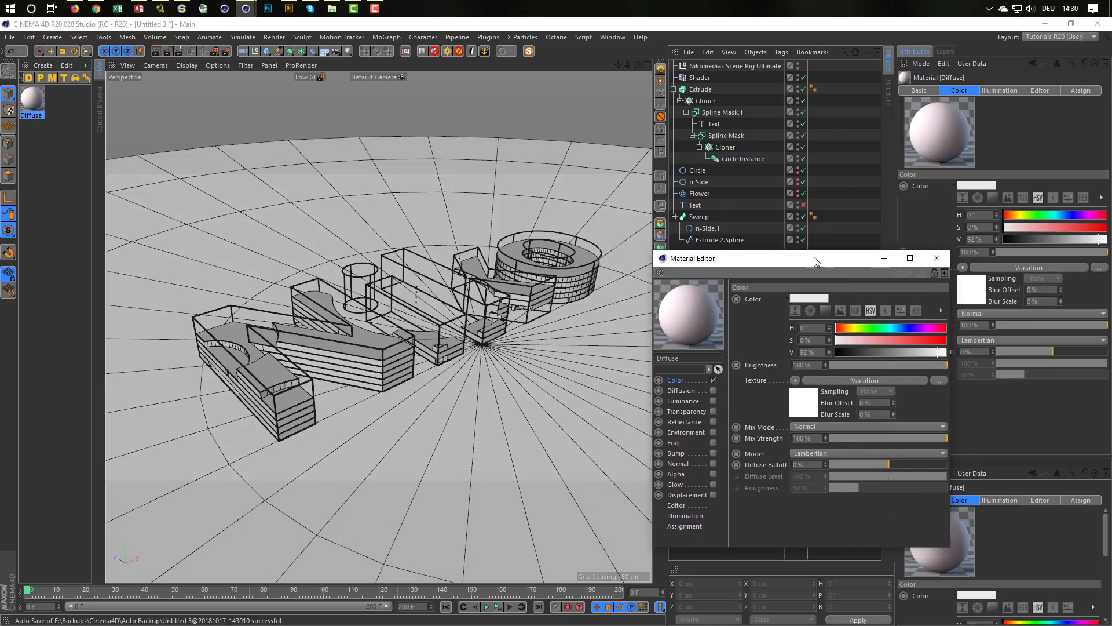
Step: Turn on the interactive render region and apply the Diffuse material to the Extrude object
{"action": "left_click", "coordinate": [180, 50]}
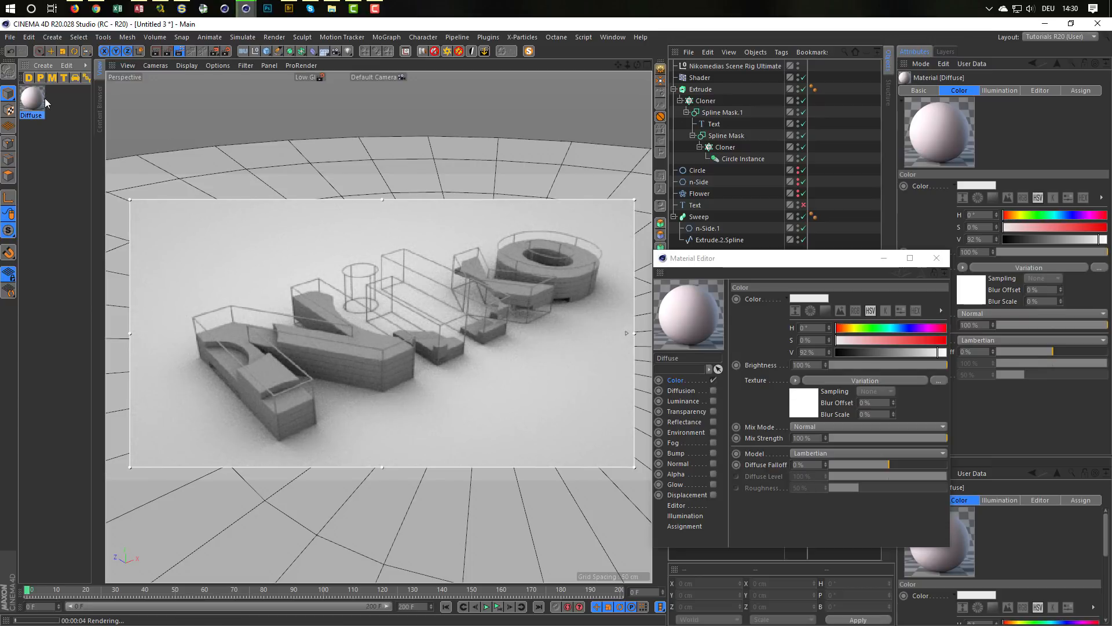
{"action": "left_click_drag", "start_coordinate": [30, 99], "coordinate": [718, 89]}
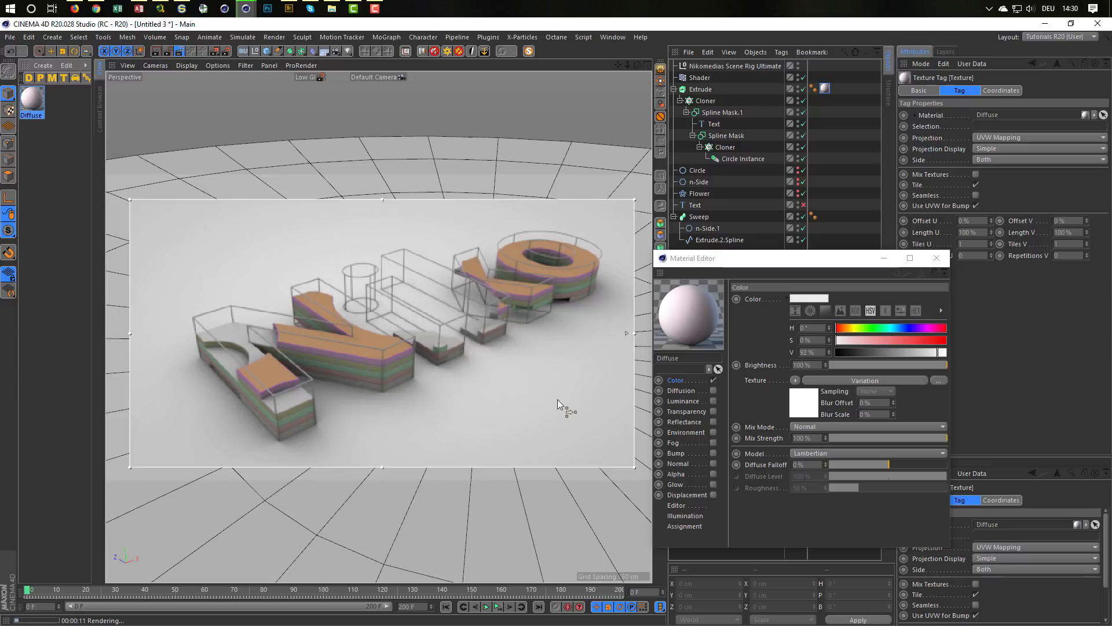
Step: Open the Variation shader's settings and enable Create Single Object for the Extrude's caps
{"action": "left_click", "coordinate": [806, 406]}
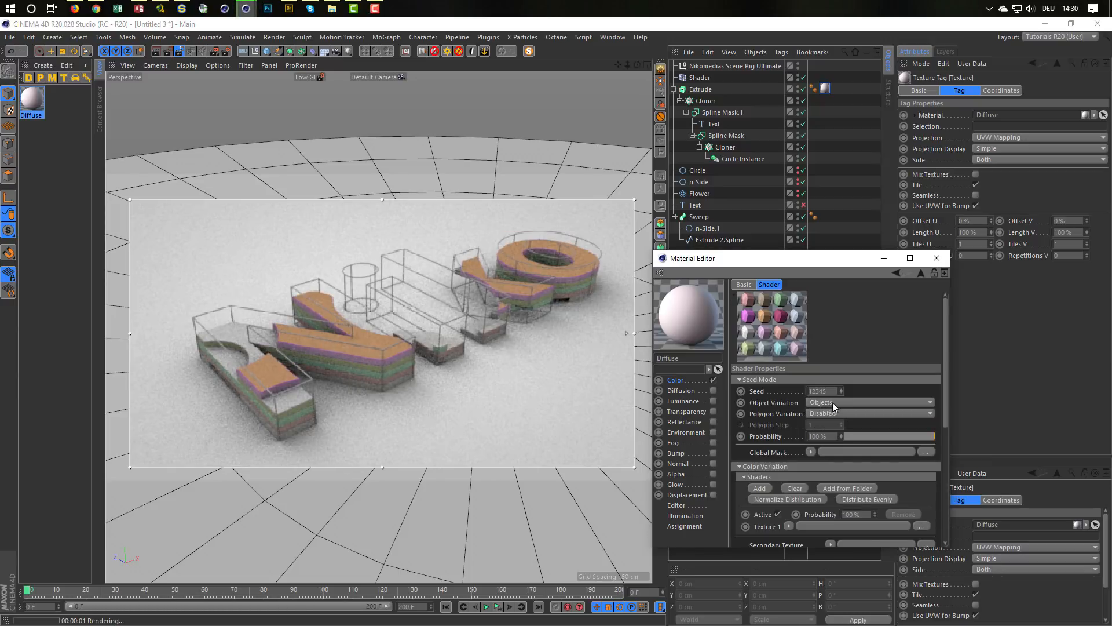
{"action": "left_click", "coordinate": [701, 89]}
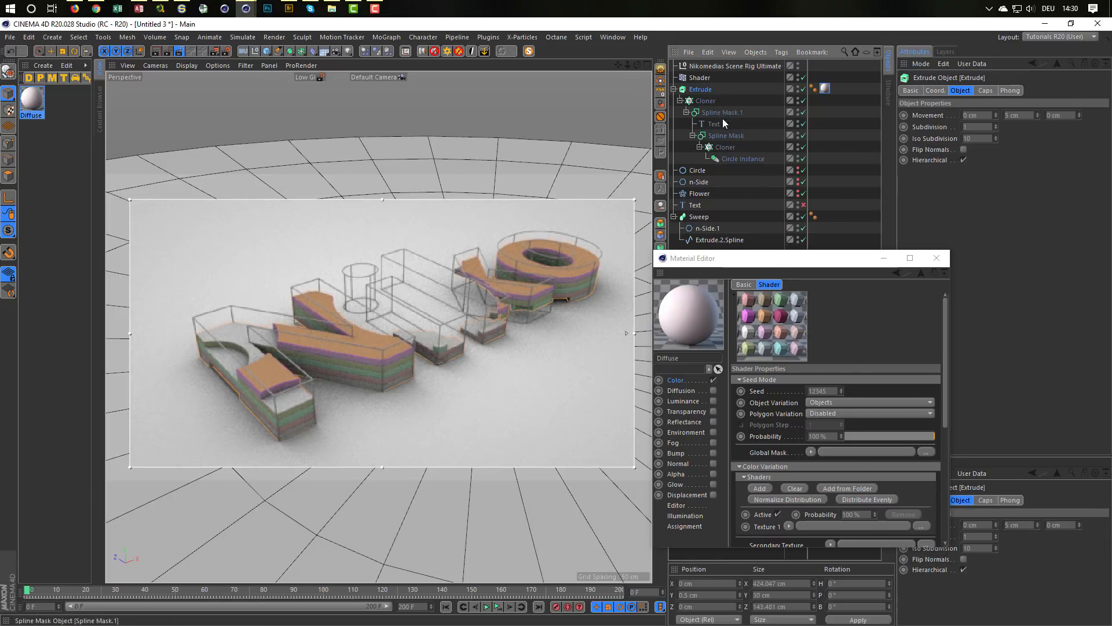
{"action": "left_click", "coordinate": [979, 90]}
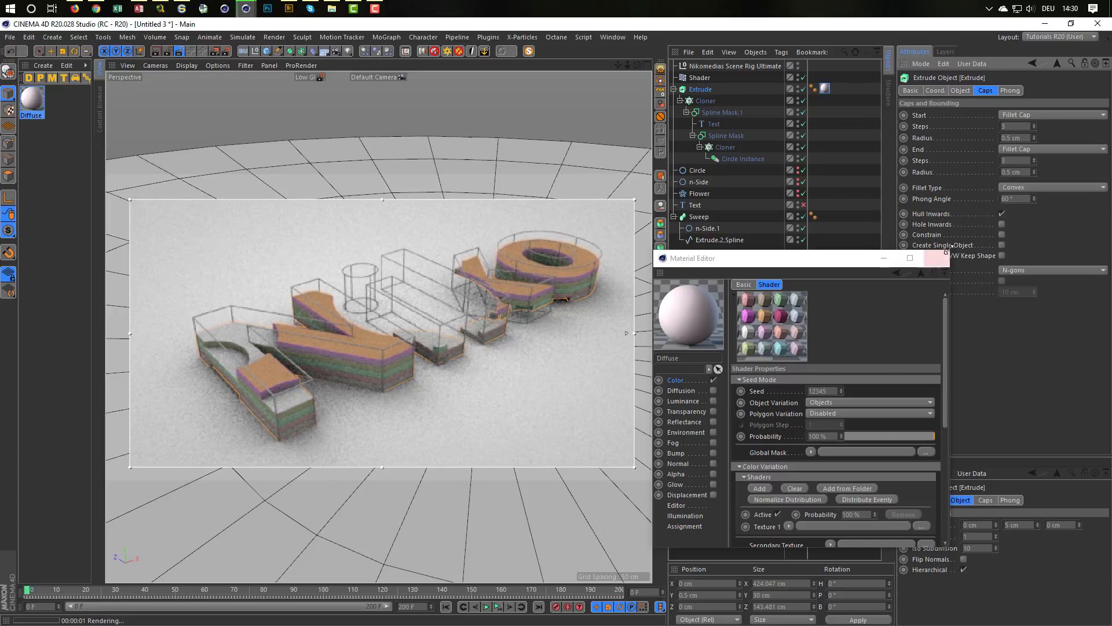
{"action": "left_click", "coordinate": [1003, 245]}
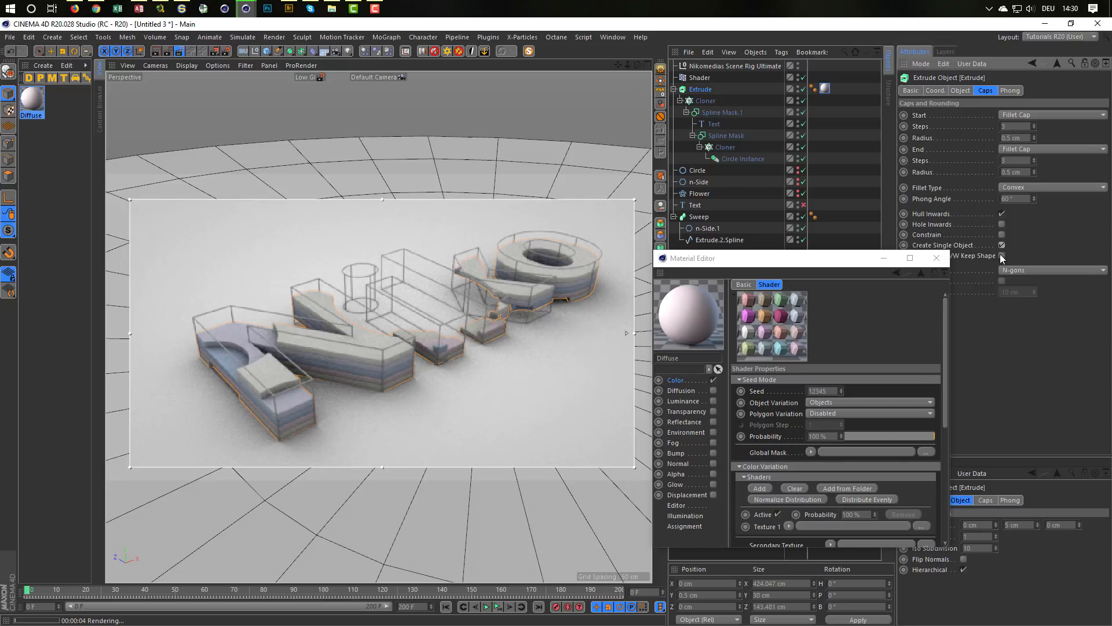
Step: Enlarge the Material Editor and load the Scheme 7 preset into the Variation shader's gradient
{"action": "left_click_drag", "start_coordinate": [856, 250], "coordinate": [853, 103]}
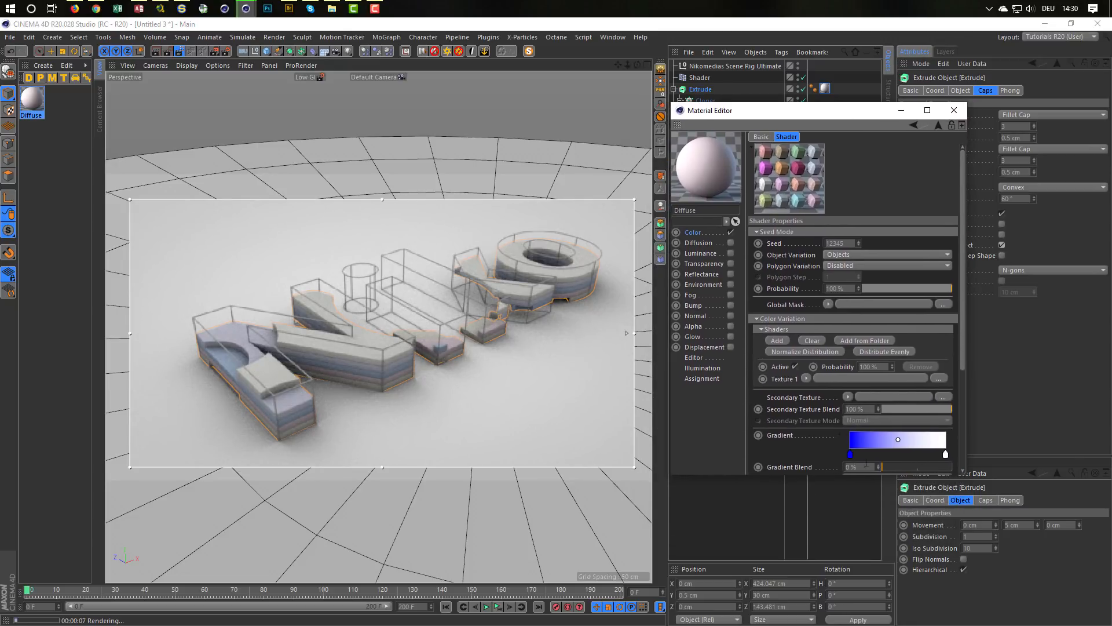
{"action": "left_click_drag", "start_coordinate": [847, 479], "coordinate": [841, 567]}
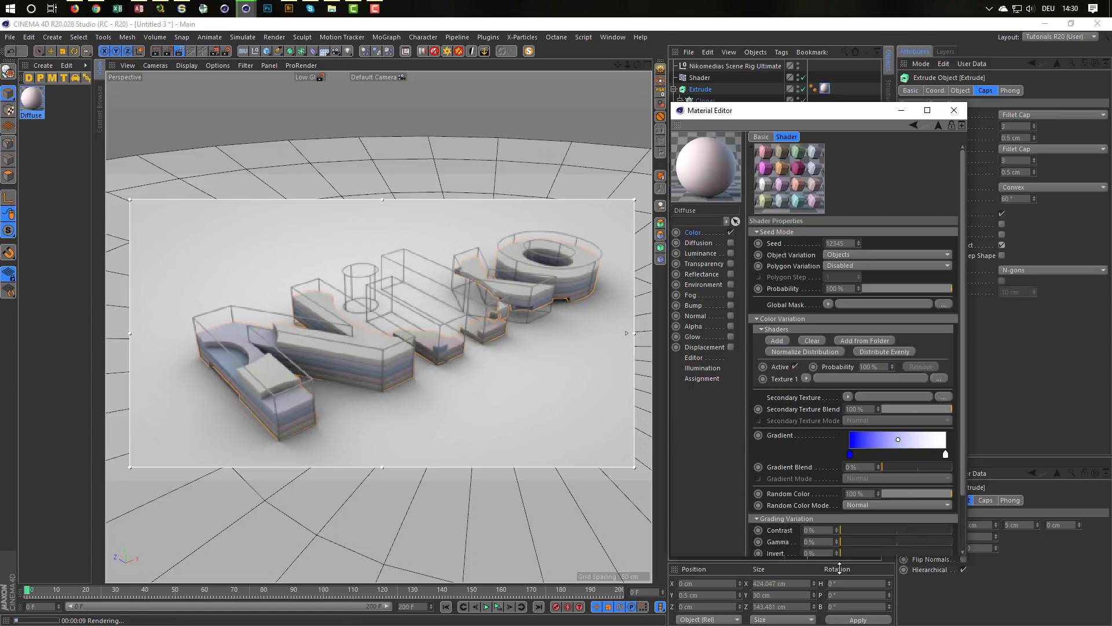
{"action": "left_click_drag", "start_coordinate": [967, 543], "coordinate": [1029, 542]}
{"action": "left_click", "coordinate": [842, 436]}
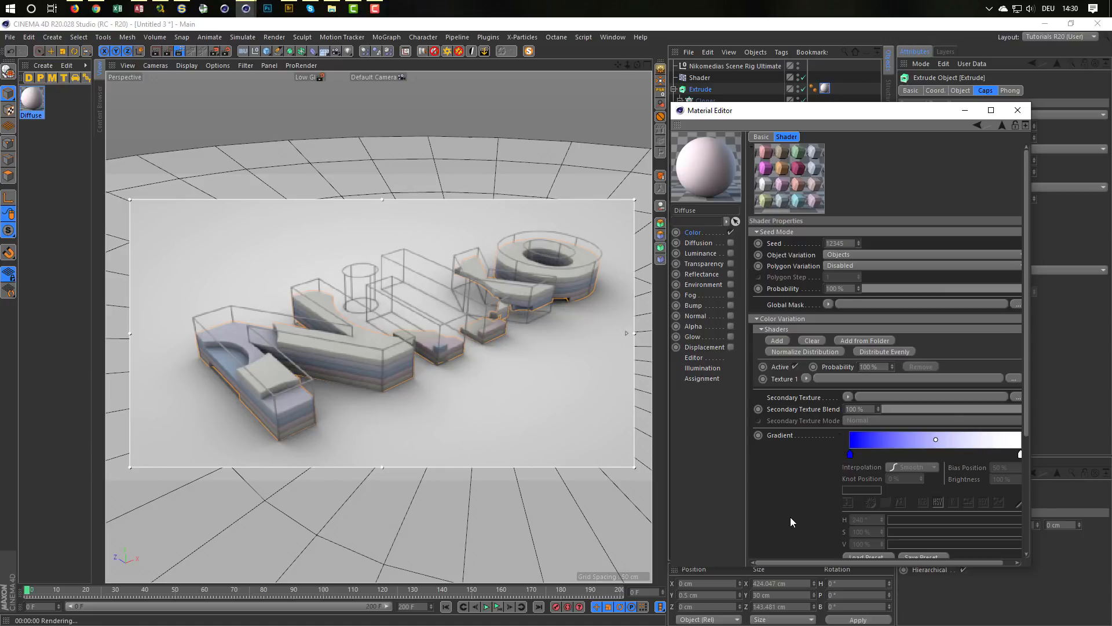
{"action": "scroll", "coordinate": [790, 516], "scroll_direction": "down", "scroll_amount": 3}
{"action": "left_click", "coordinate": [864, 419]}
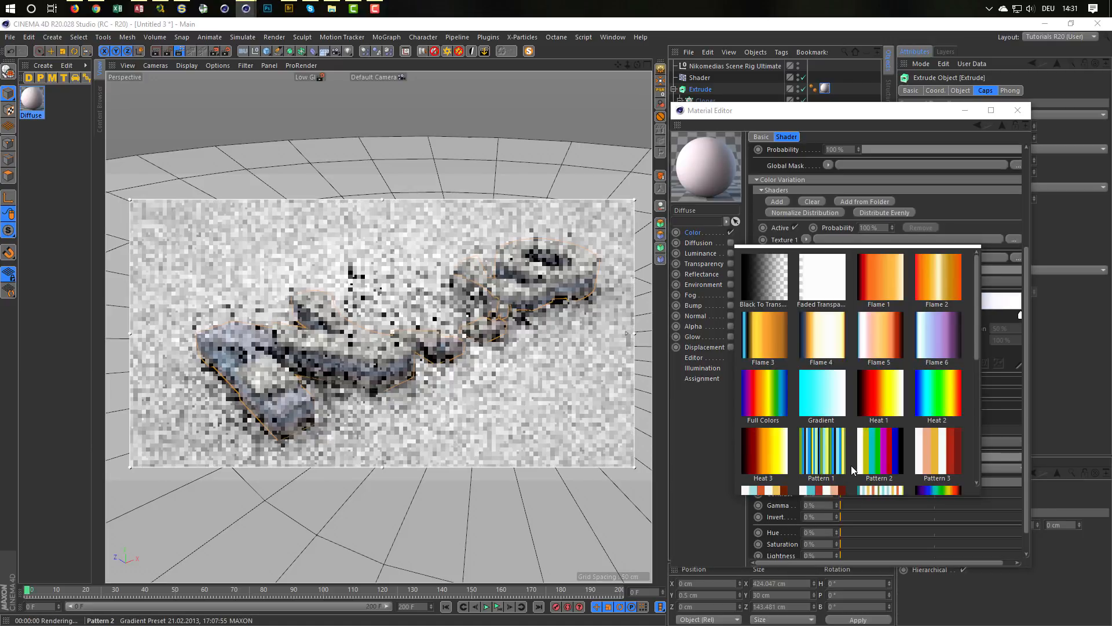
{"action": "scroll", "coordinate": [859, 462], "scroll_direction": "down", "scroll_amount": 2}
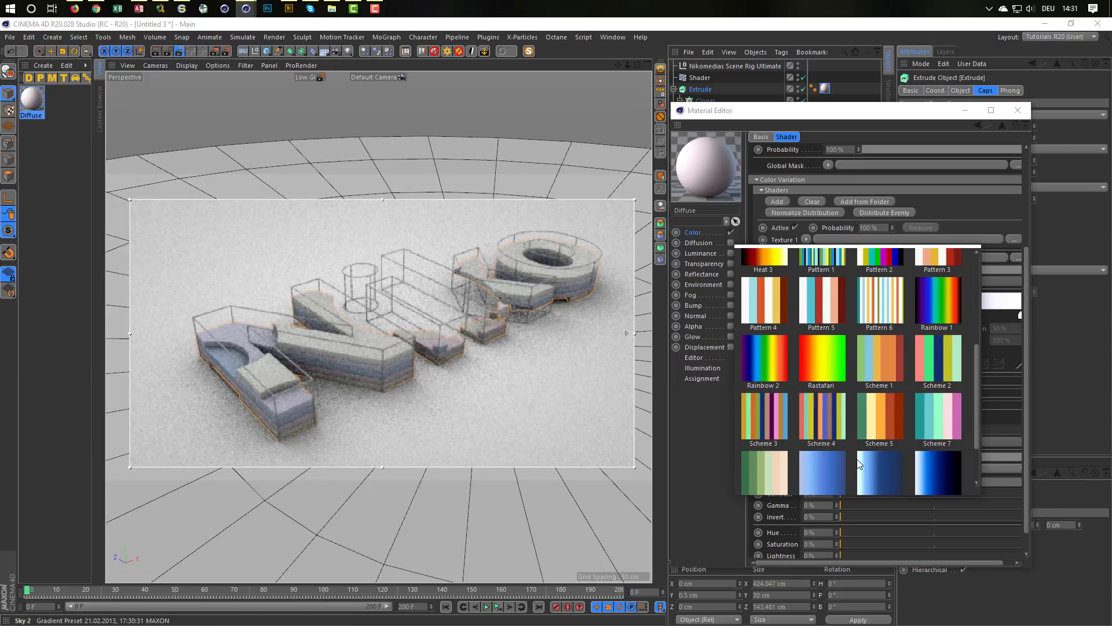
{"action": "left_click", "coordinate": [943, 422]}
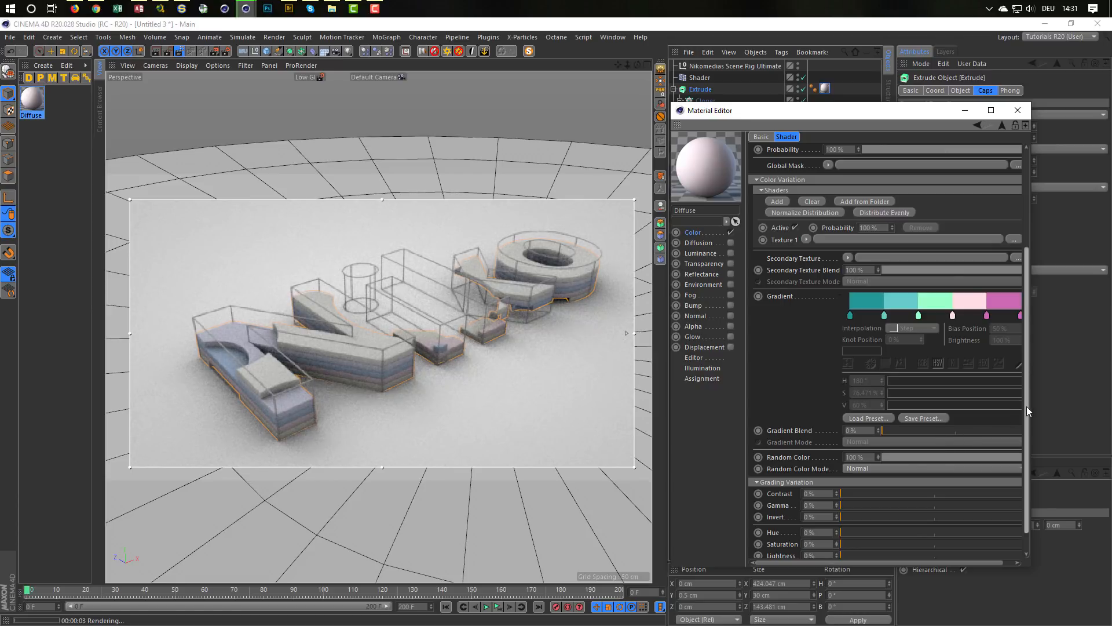
Step: Set the shader's Gradient Blend to 100% in Replace mode, and try Random Color at 0% before returning it to 100%
{"action": "left_click_drag", "start_coordinate": [1027, 406], "coordinate": [1030, 440]}
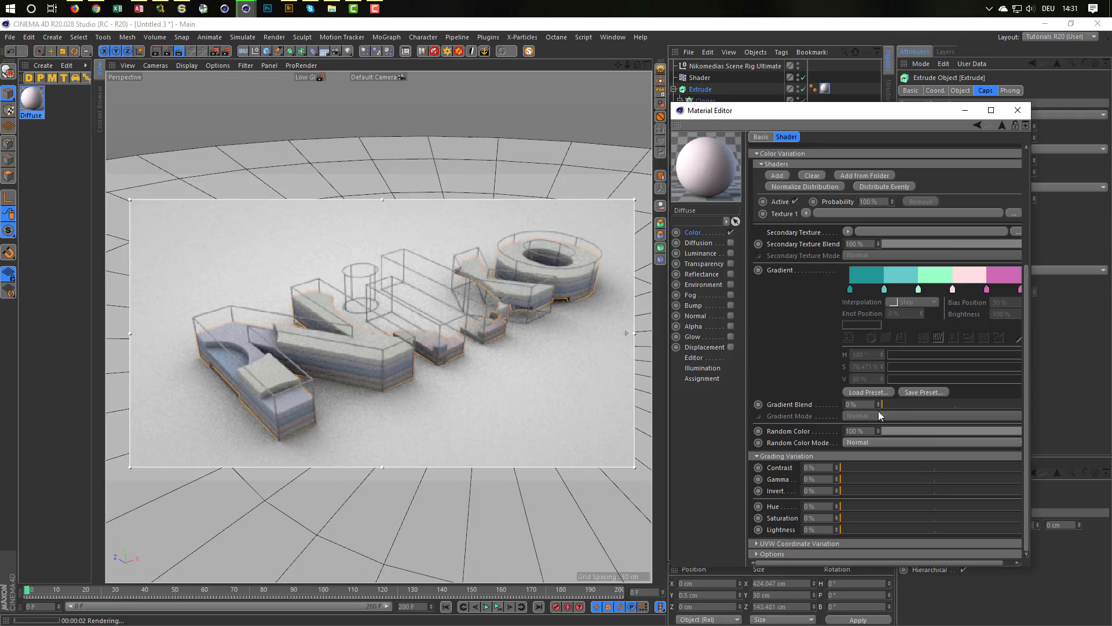
{"action": "left_click_drag", "start_coordinate": [888, 404], "coordinate": [1031, 409]}
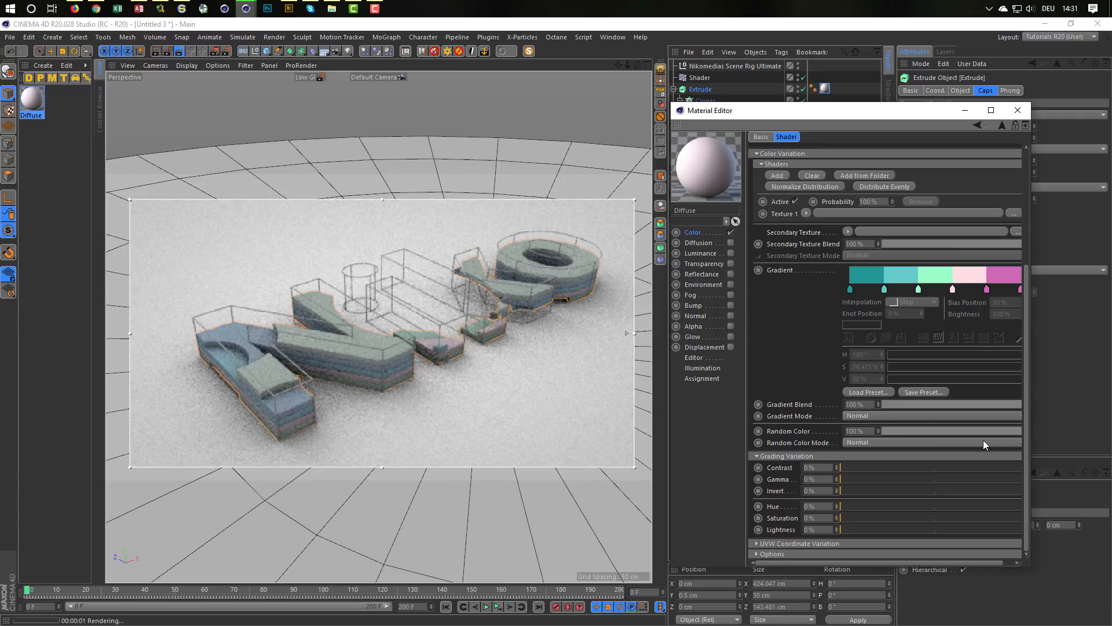
{"action": "left_click", "coordinate": [867, 416]}
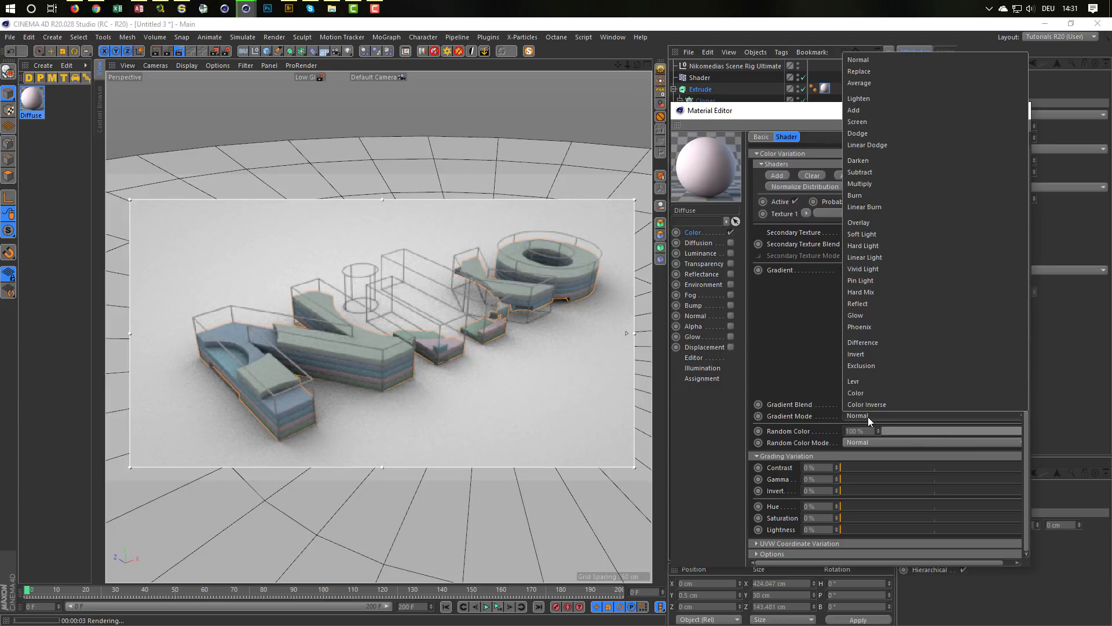
{"action": "left_click", "coordinate": [878, 71]}
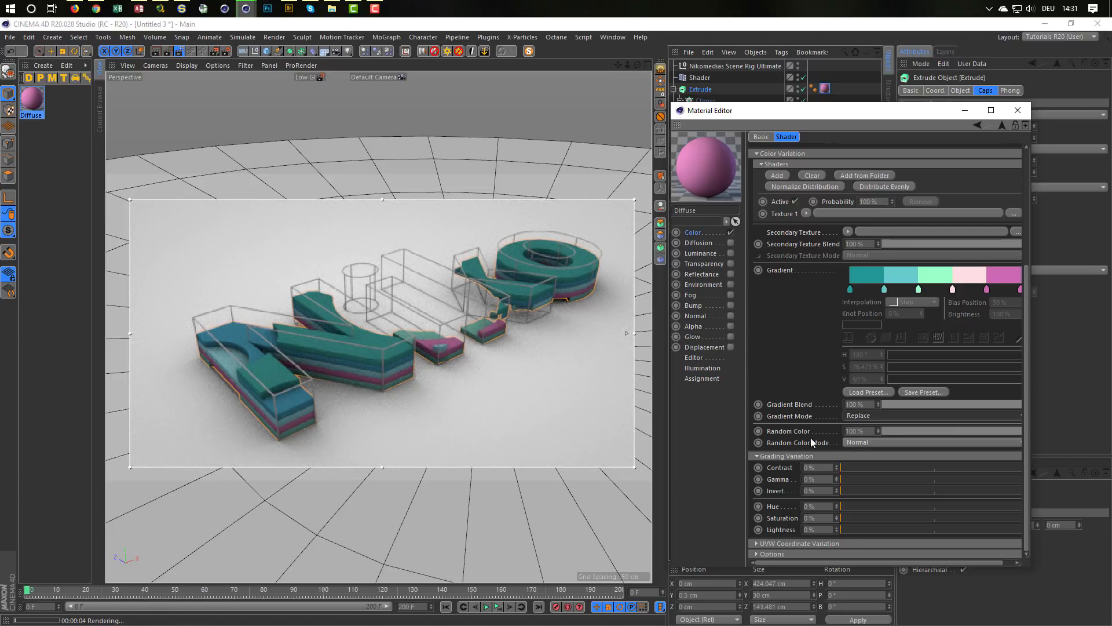
{"action": "left_click_drag", "start_coordinate": [910, 429], "coordinate": [854, 436]}
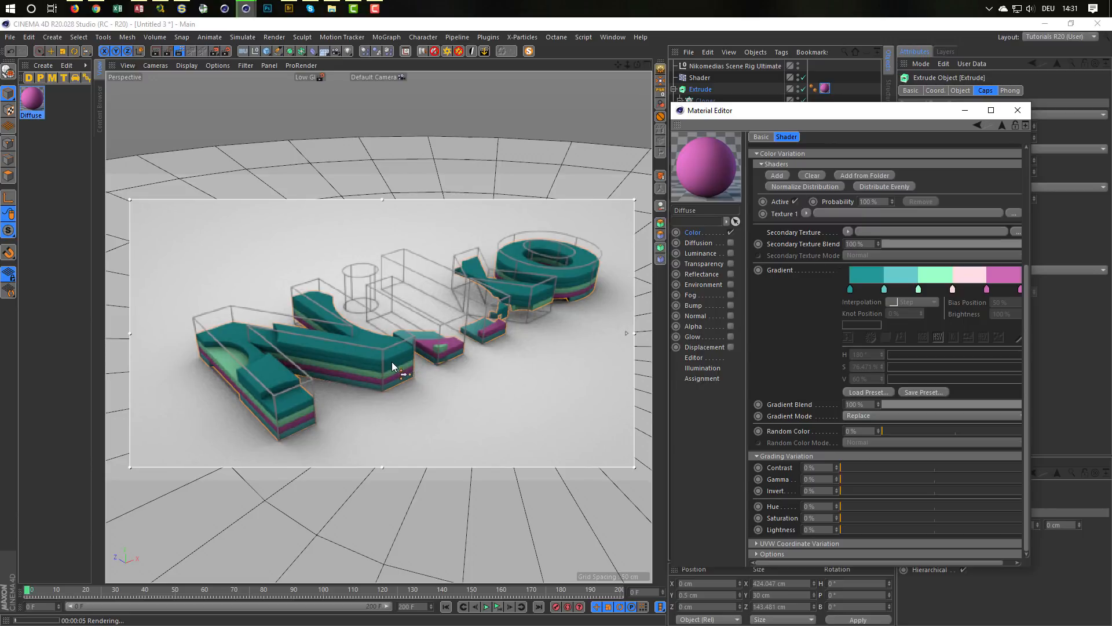
{"action": "left_click_drag", "start_coordinate": [895, 430], "coordinate": [1082, 447]}
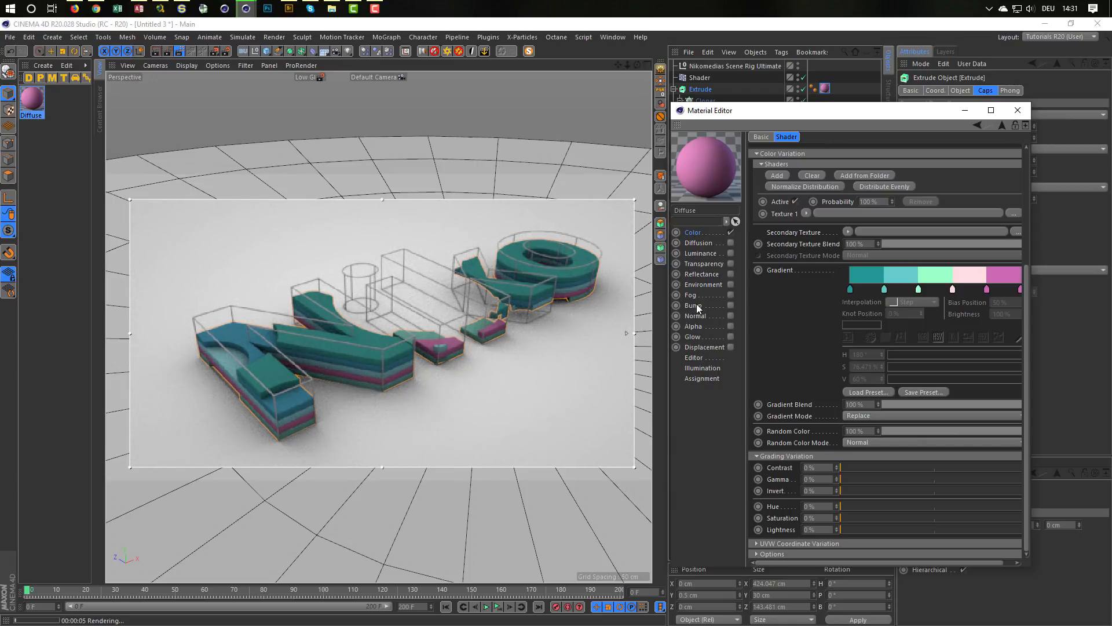
Step: Enable Reflectance on the layered text's material, move the view closer to the letters, and raise the render region's quality to maximum
{"action": "left_click", "coordinate": [732, 274]}
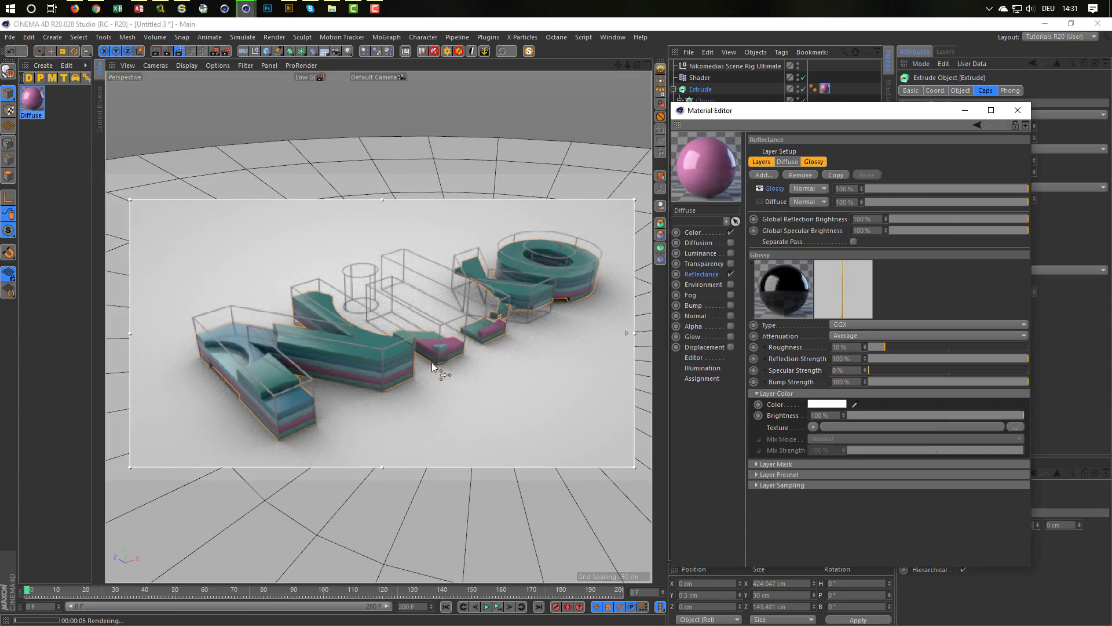
{"action": "left_click_drag", "start_coordinate": [411, 351], "coordinate": [438, 346], "text": "alt"}
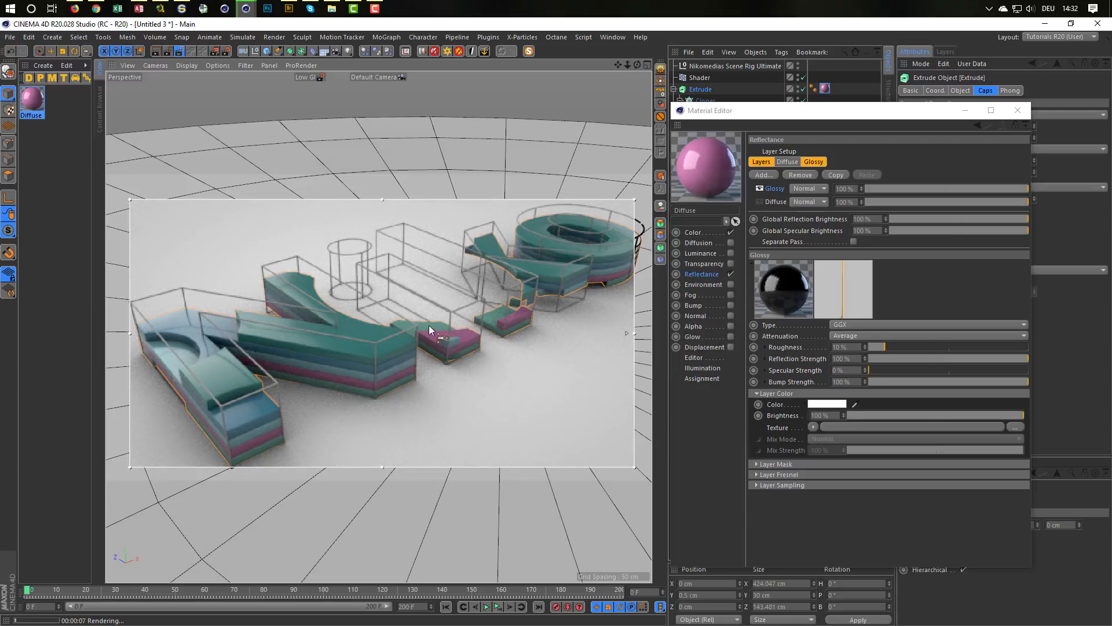
{"action": "left_click_drag", "start_coordinate": [628, 334], "coordinate": [626, 188]}
Step: Create a second Diffuse material and rename it Metal
{"action": "left_click", "coordinate": [29, 79]}
{"action": "left_click", "coordinate": [31, 97]}
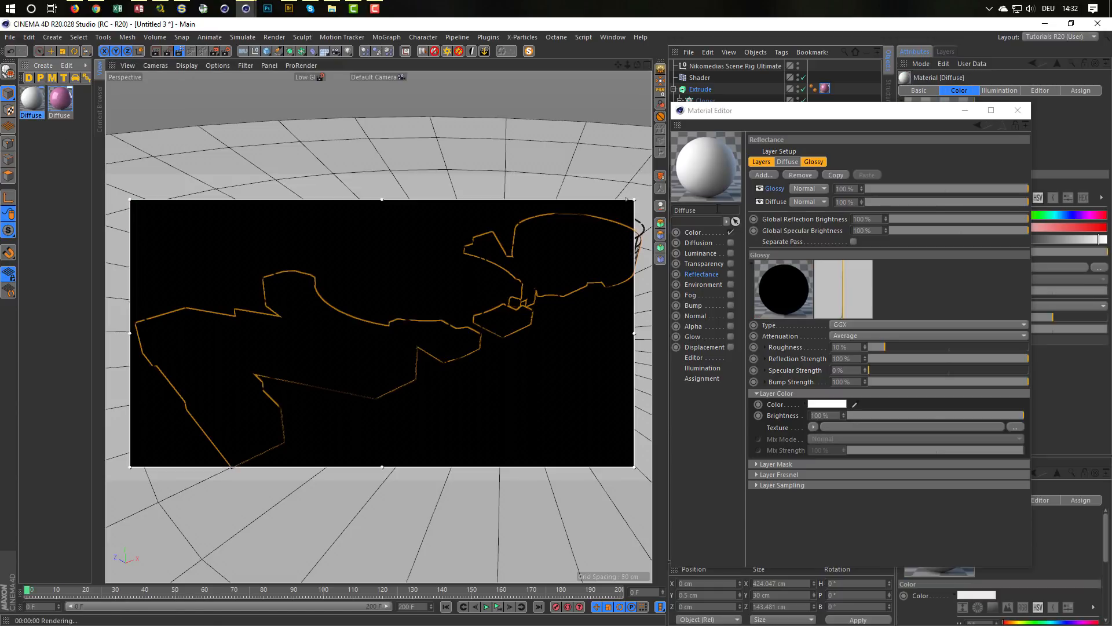
{"action": "type", "text": "Metal"}
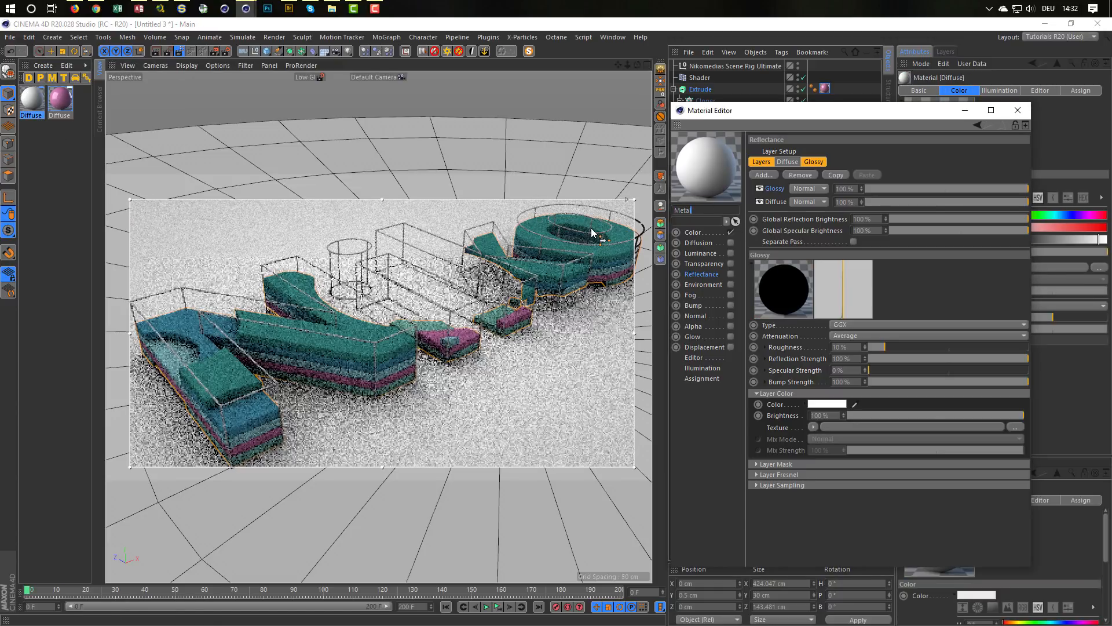
{"action": "key", "text": "Return"}
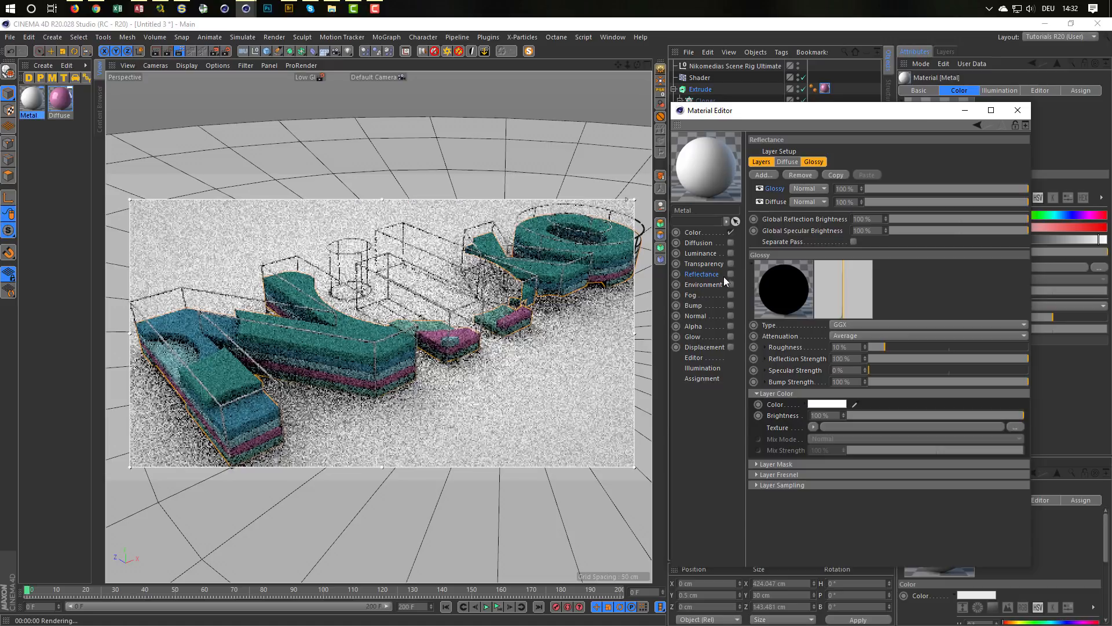
Step: Make the Metal material purely reflective by disabling Color, enabling Reflectance and hiding its Diffuse reflectance layer
{"action": "left_click", "coordinate": [731, 232]}
{"action": "left_click", "coordinate": [731, 274]}
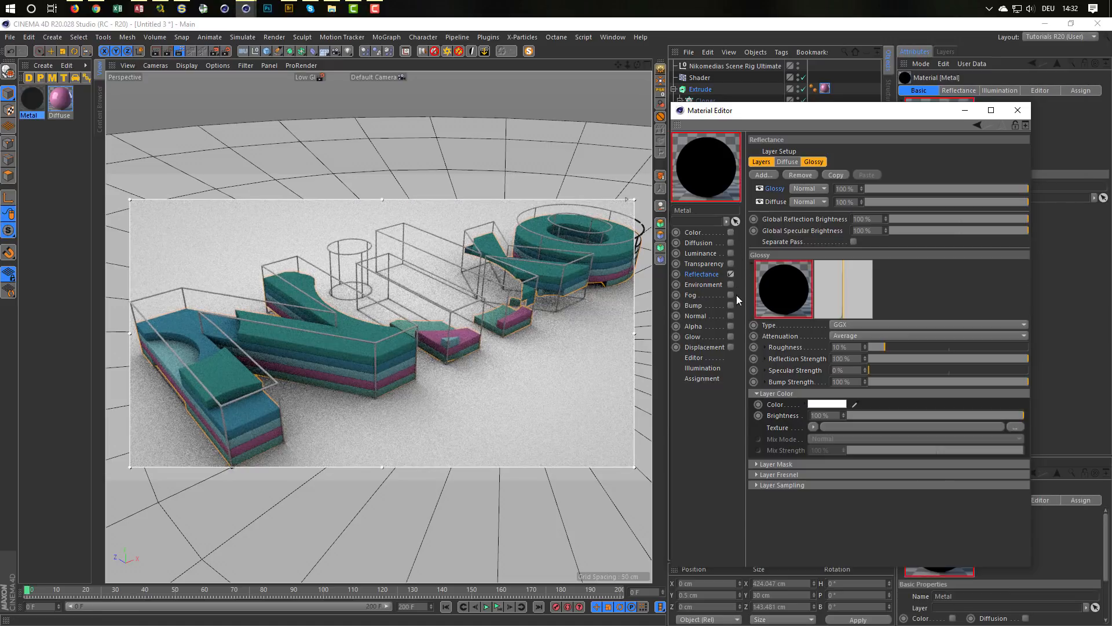
{"action": "left_click", "coordinate": [759, 202]}
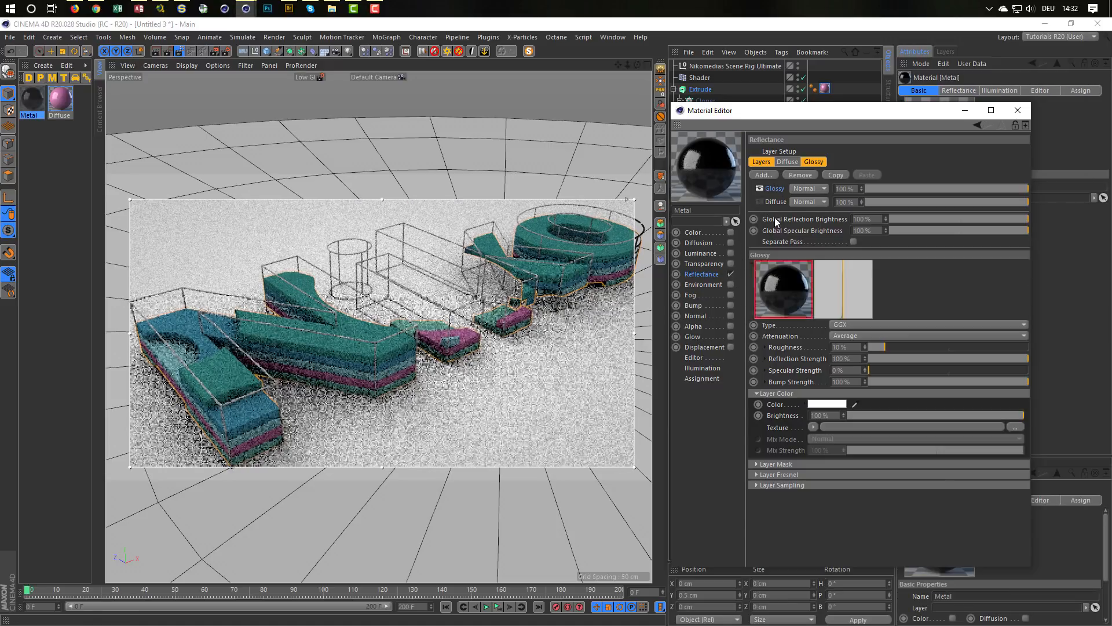
Step: Set the Metal material's Glossy layer Fresnel to Conductor with the Chromium preset, and apply the material to the Sweep
{"action": "left_click", "coordinate": [816, 475]}
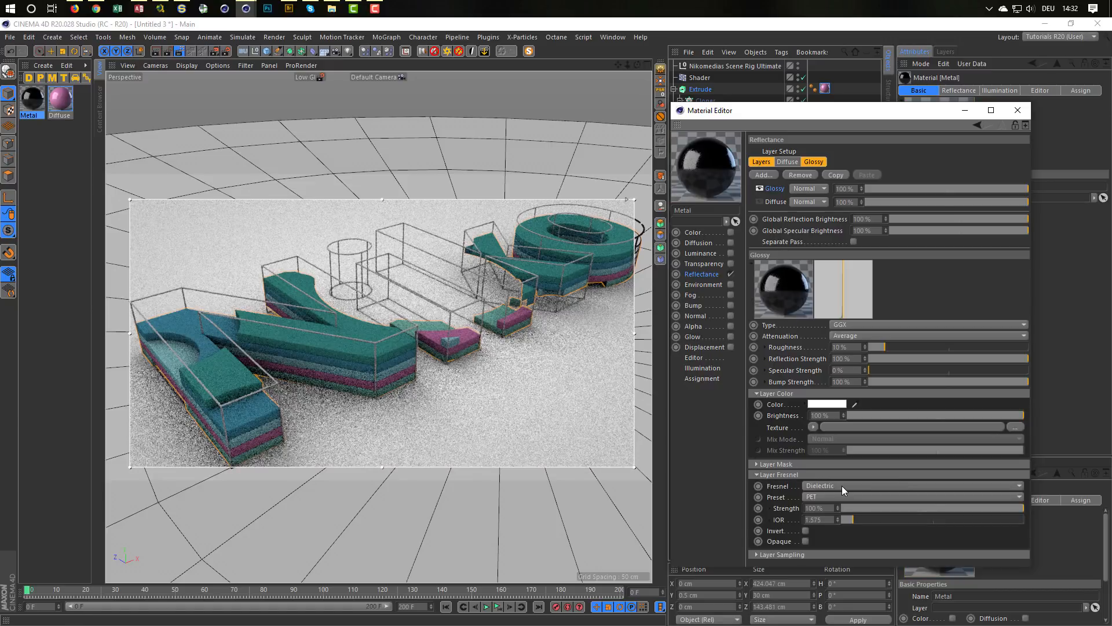
{"action": "left_click", "coordinate": [840, 484]}
{"action": "left_click", "coordinate": [835, 514]}
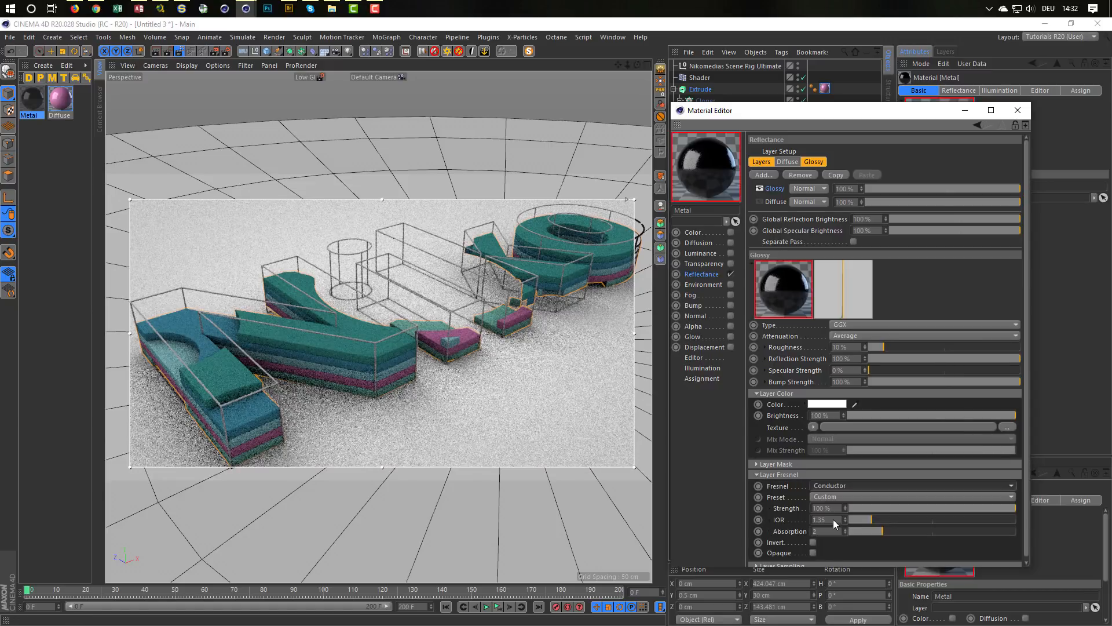
{"action": "left_click", "coordinate": [834, 498]}
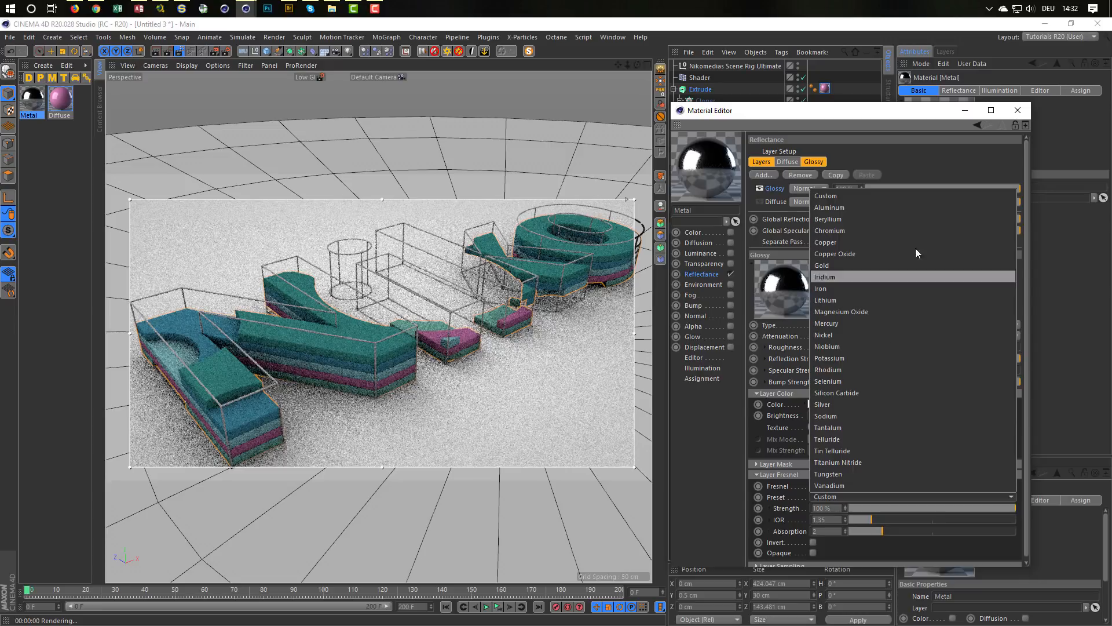
{"action": "left_click", "coordinate": [833, 232]}
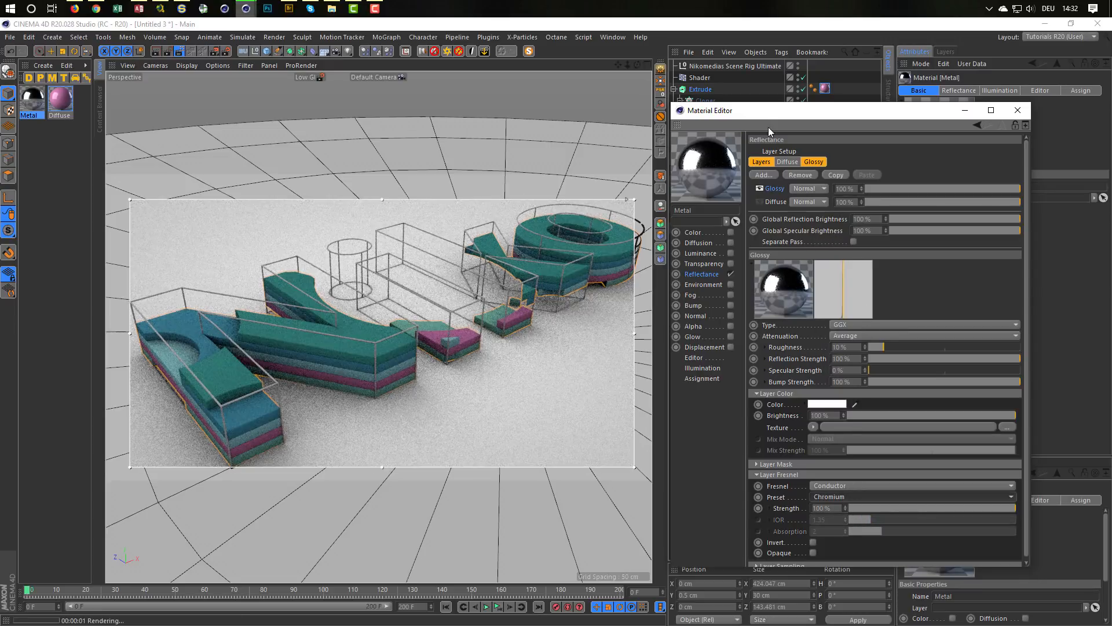
{"action": "left_click_drag", "start_coordinate": [768, 116], "coordinate": [750, 287]}
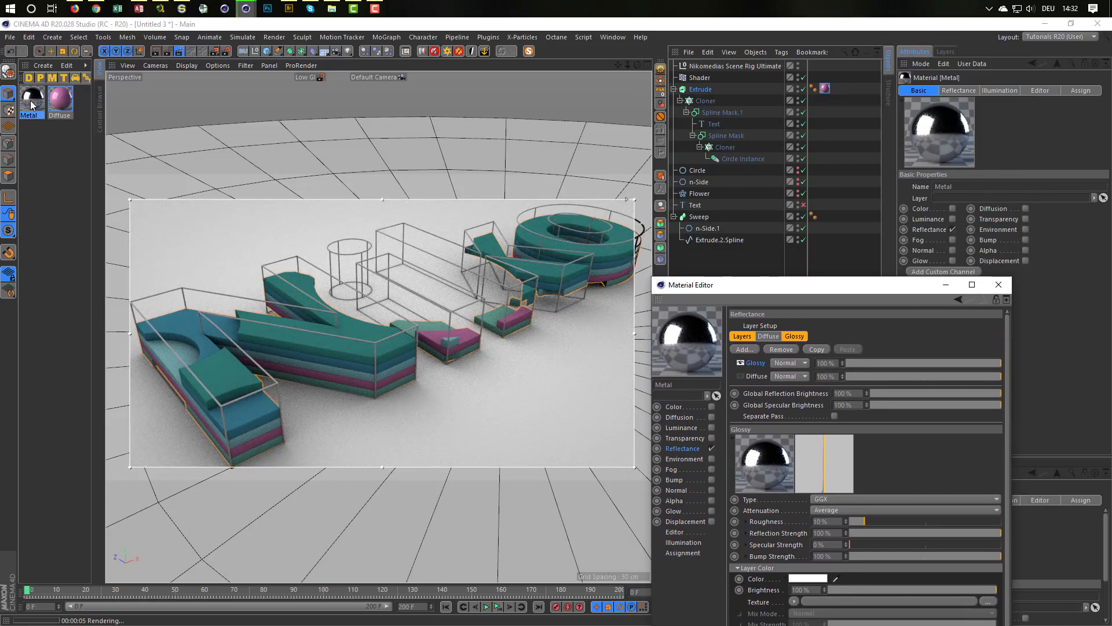
{"action": "left_click_drag", "start_coordinate": [30, 100], "coordinate": [705, 219]}
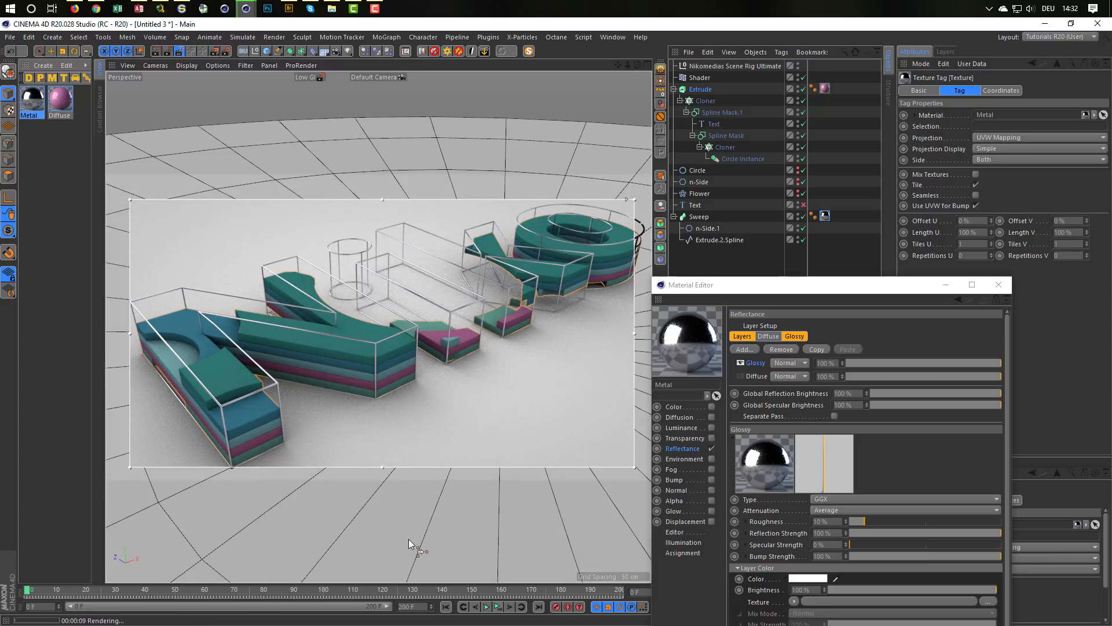
Step: Play and stop the animation to inspect the rendered metal outlines at different frames, and close the Material Editor
{"action": "left_click", "coordinate": [490, 607]}
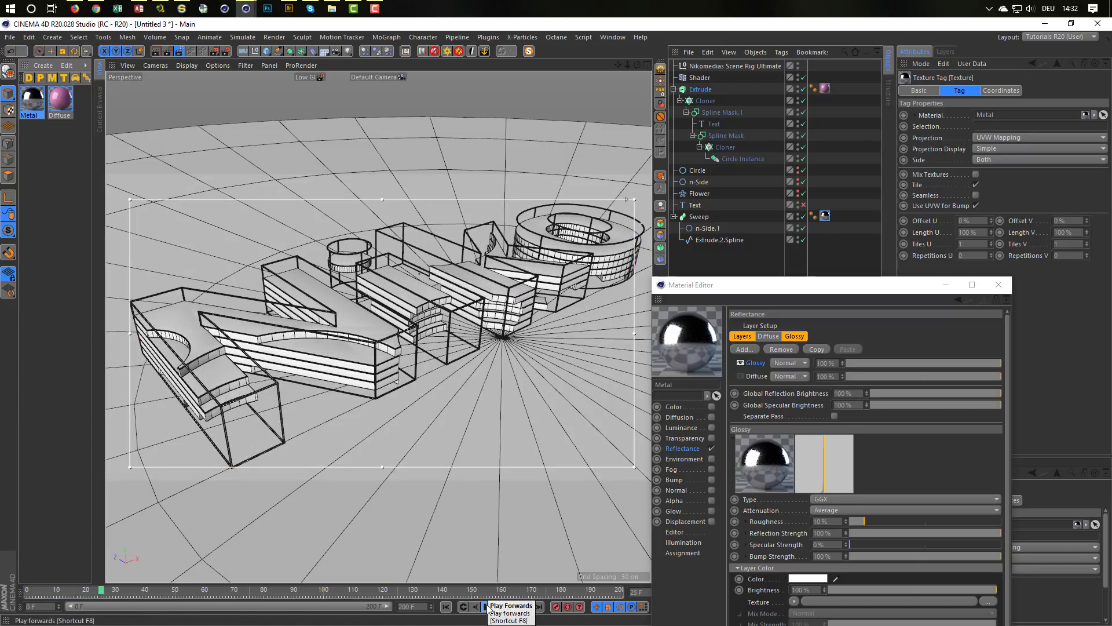
{"action": "left_click", "coordinate": [488, 607]}
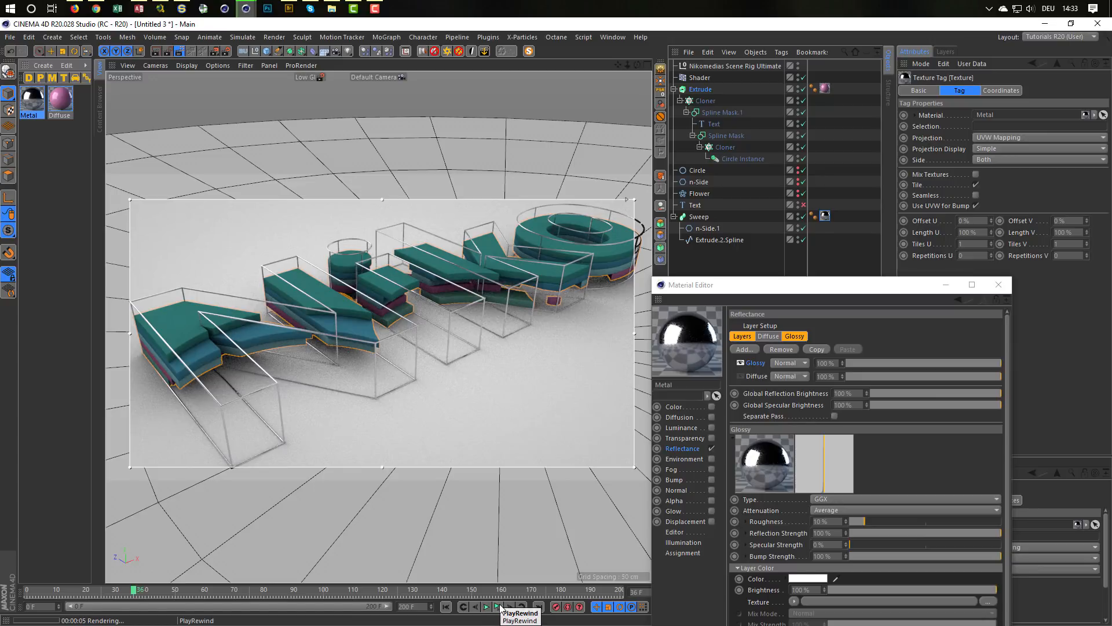
{"action": "left_click", "coordinate": [489, 606]}
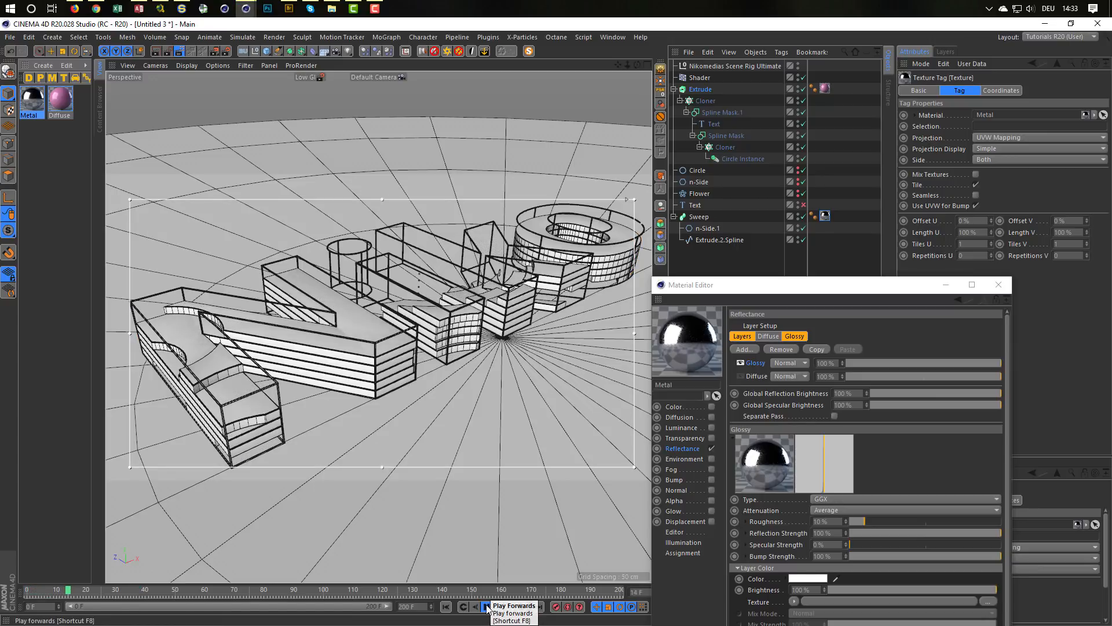
{"action": "left_click", "coordinate": [488, 607]}
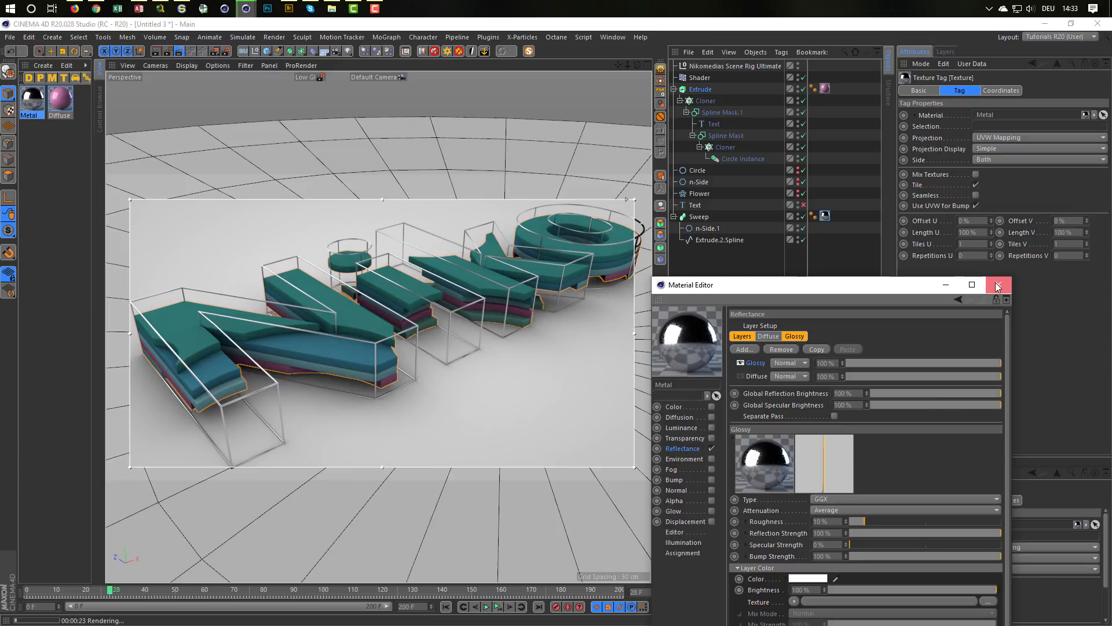
{"action": "left_click", "coordinate": [998, 284]}
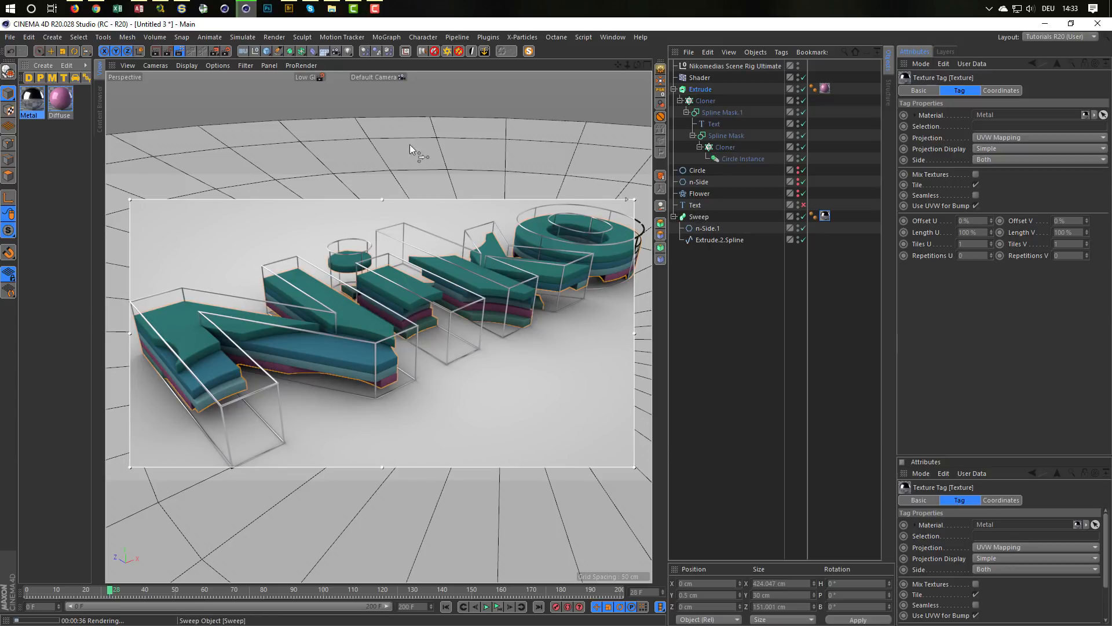
Step: Turn off the interactive render region, disable the Sweep object and collapse its hierarchy
{"action": "left_click", "coordinate": [184, 55]}
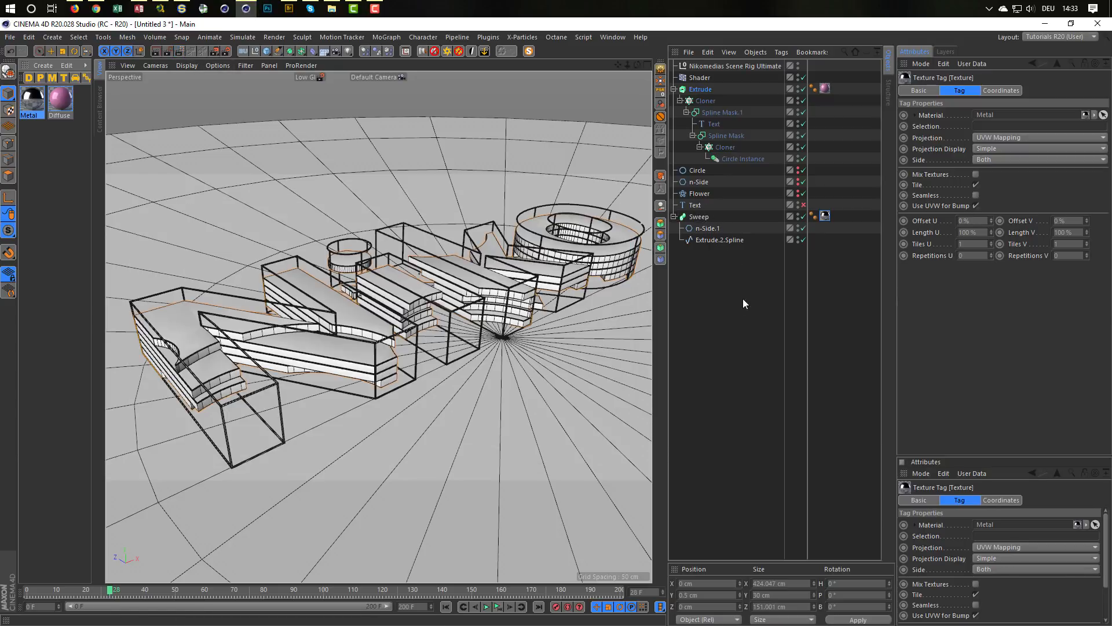
{"action": "left_click", "coordinate": [674, 216]}
{"action": "left_click", "coordinate": [674, 216]}
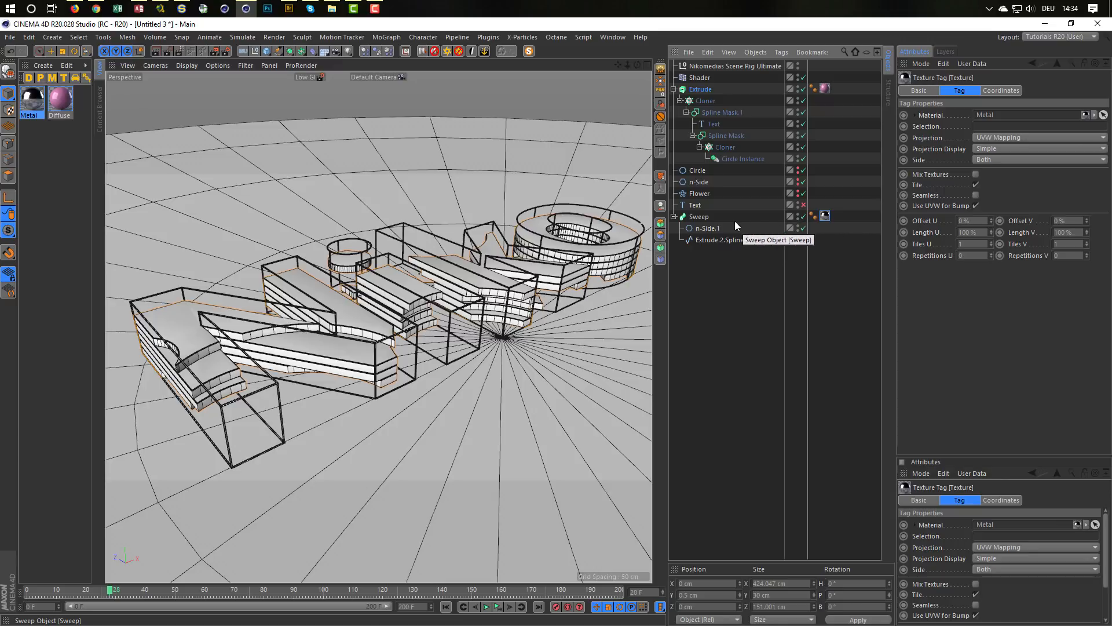
{"action": "left_click", "coordinate": [804, 216]}
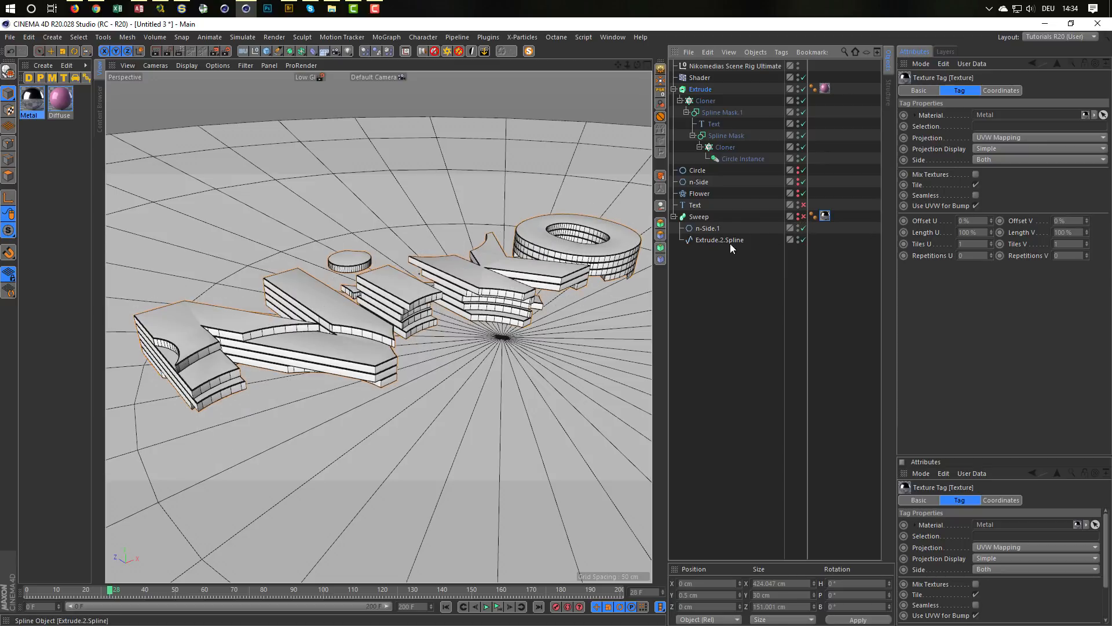
{"action": "left_click", "coordinate": [674, 217]}
Step: Duplicate the standalone Text spline to below the Sweep and enable the copy
{"action": "left_click", "coordinate": [702, 205]}
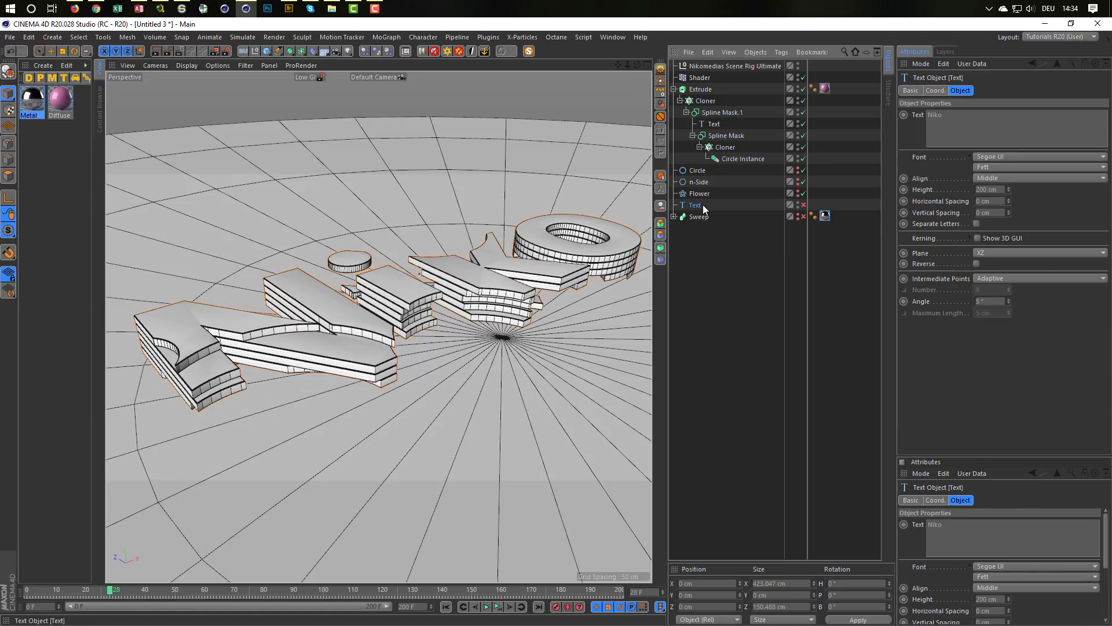
{"action": "left_click_drag", "start_coordinate": [703, 205], "coordinate": [714, 236], "text": "ctrl"}
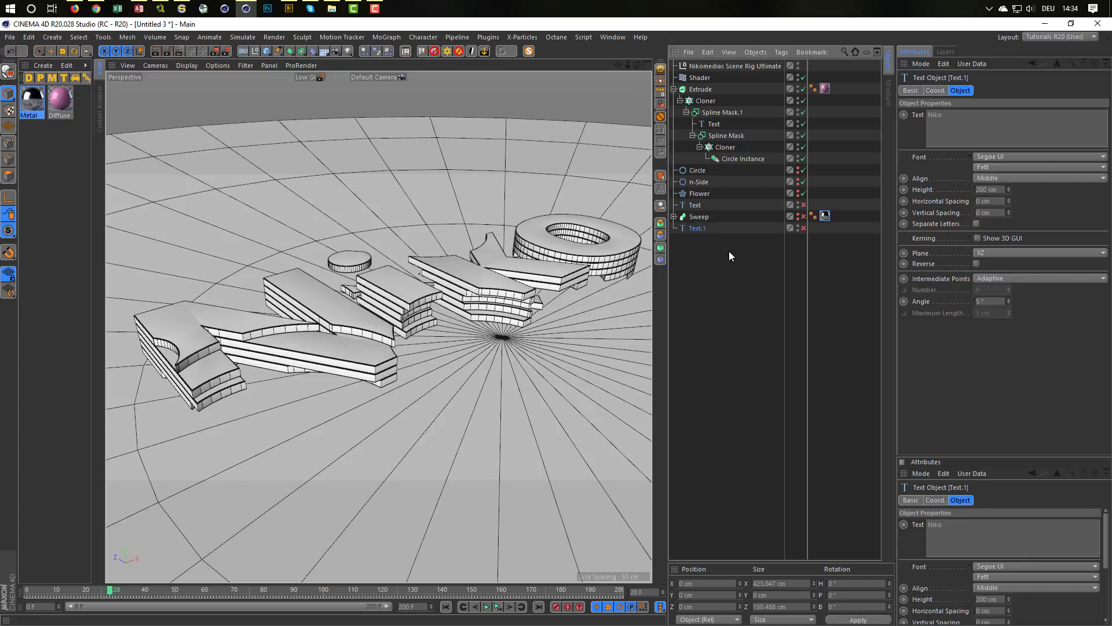
{"action": "left_click", "coordinate": [803, 228]}
Step: In the Extrude's caps settings, toggle Create Single Object off and back on and set the Phong Angle to 40°
{"action": "right_click_drag", "start_coordinate": [160, 301], "coordinate": [378, 419], "text": "alt"}
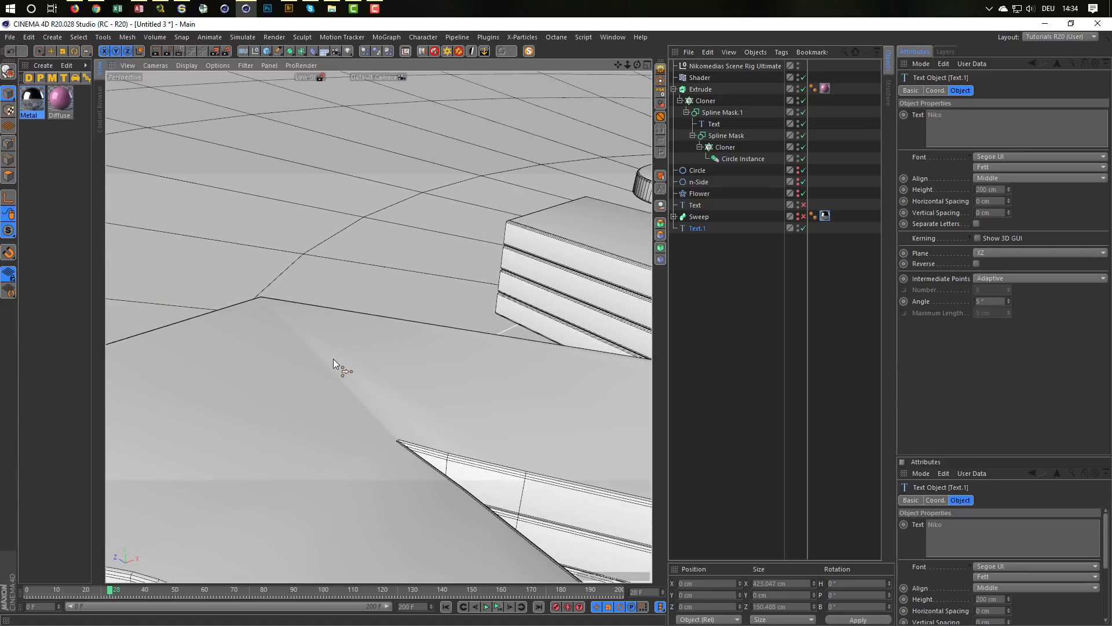
{"action": "left_click", "coordinate": [706, 90]}
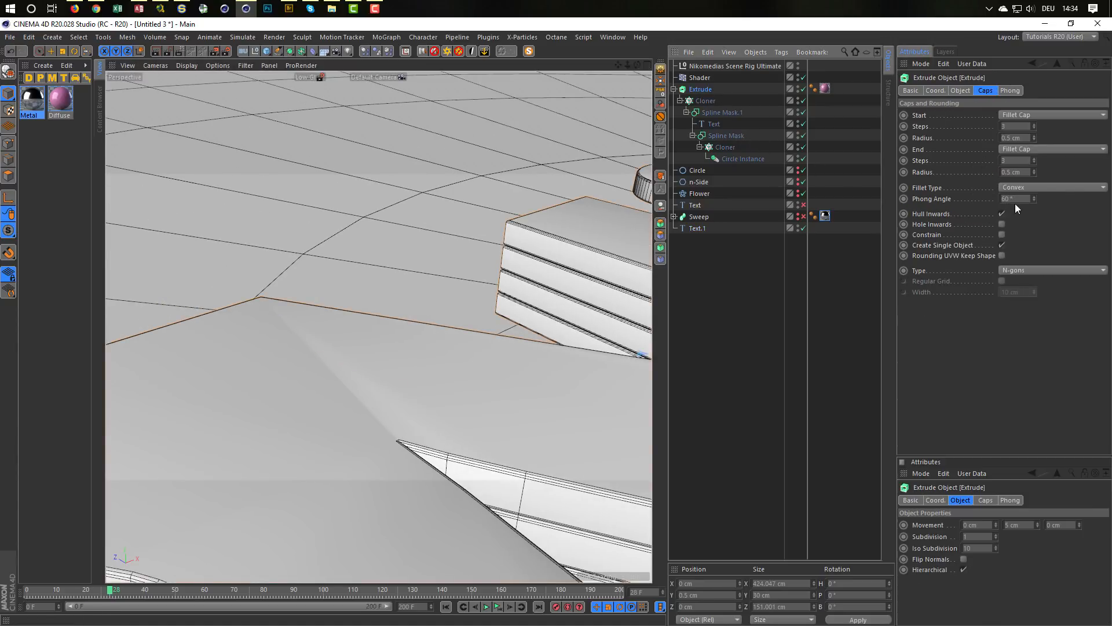
{"action": "left_click", "coordinate": [1000, 245]}
{"action": "left_click", "coordinate": [1000, 245]}
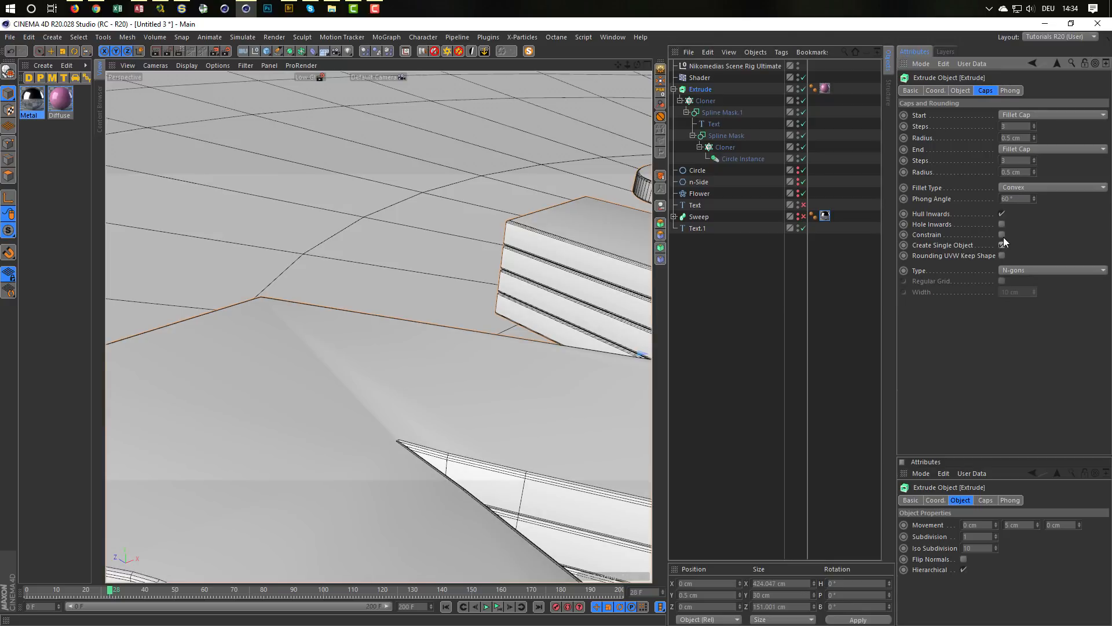
{"action": "double_click", "coordinate": [1015, 198]}
{"action": "type", "text": "40"}
Step: Set the Extrude's Phong tag to a Phong Angle of 10° with Use Edge Breaks disabled
{"action": "left_click", "coordinate": [815, 89]}
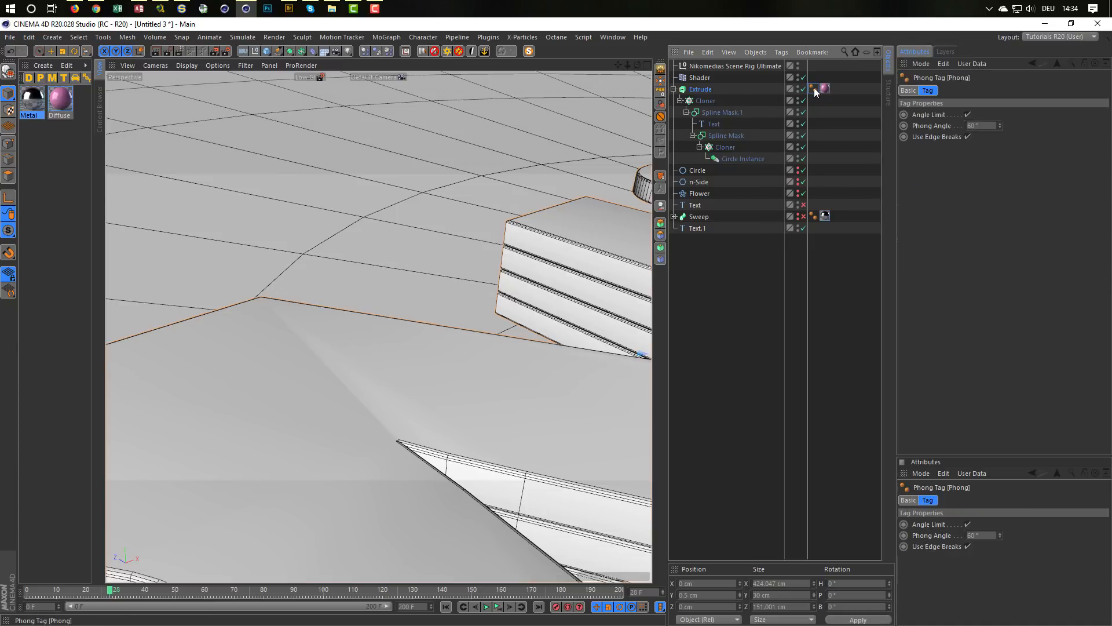
{"action": "double_click", "coordinate": [978, 126]}
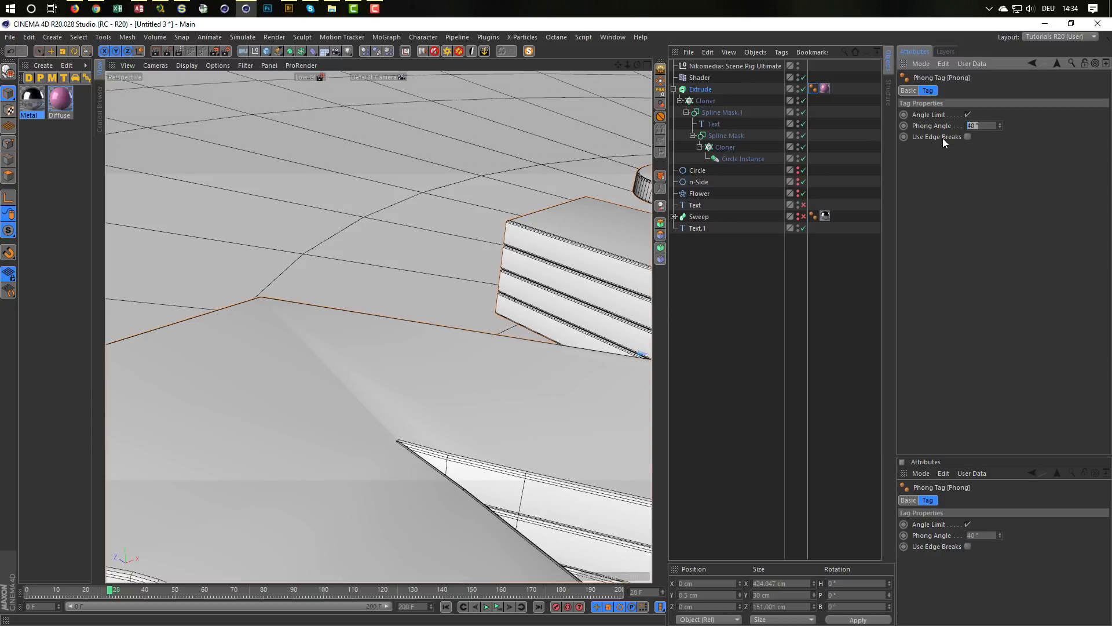
{"action": "key", "text": "Return"}
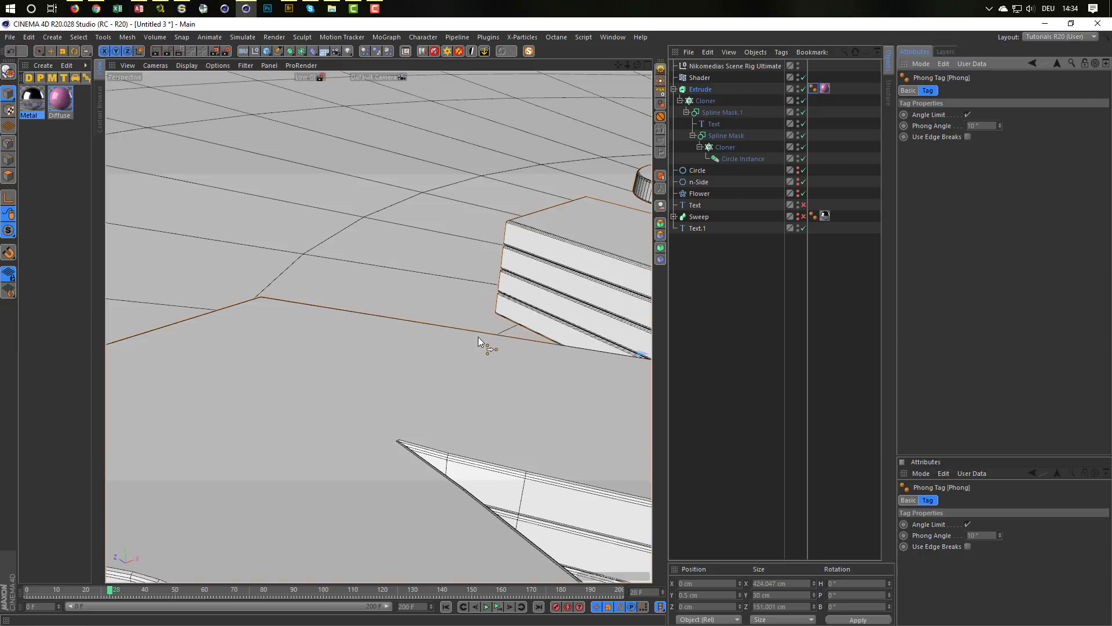
Step: Turn on the interactive render region for a close view of the N and enable Reflectance in the Diffuse material
{"action": "right_click_drag", "start_coordinate": [409, 436], "coordinate": [334, 448], "text": "alt"}
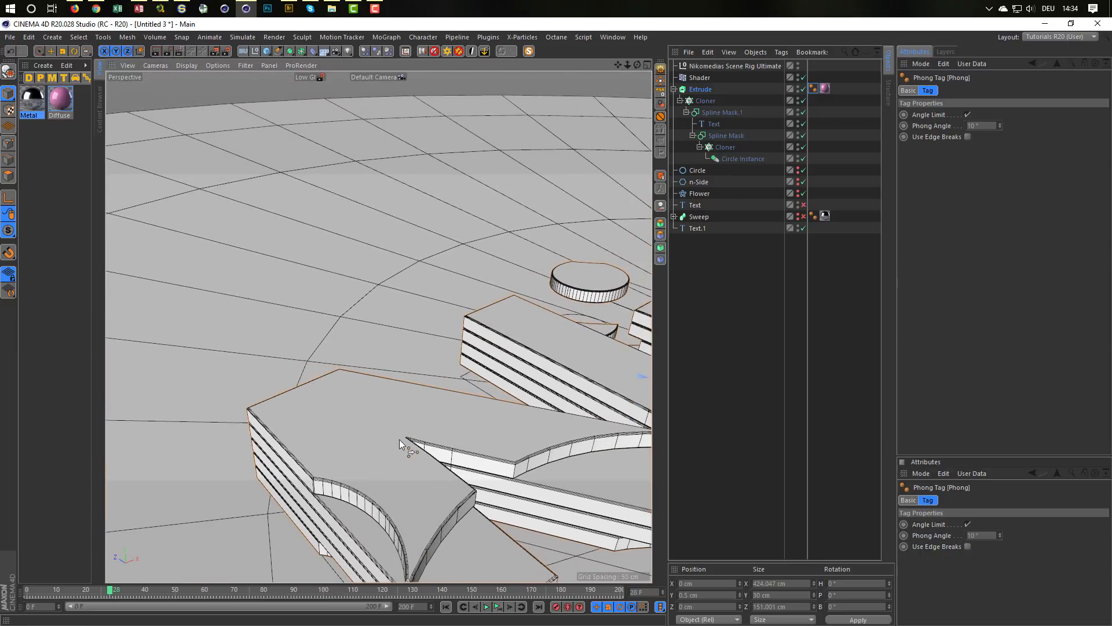
{"action": "middle_click_drag", "start_coordinate": [399, 439], "coordinate": [349, 406], "text": "alt"}
{"action": "scroll", "coordinate": [349, 405], "scroll_direction": "up", "scroll_amount": 5}
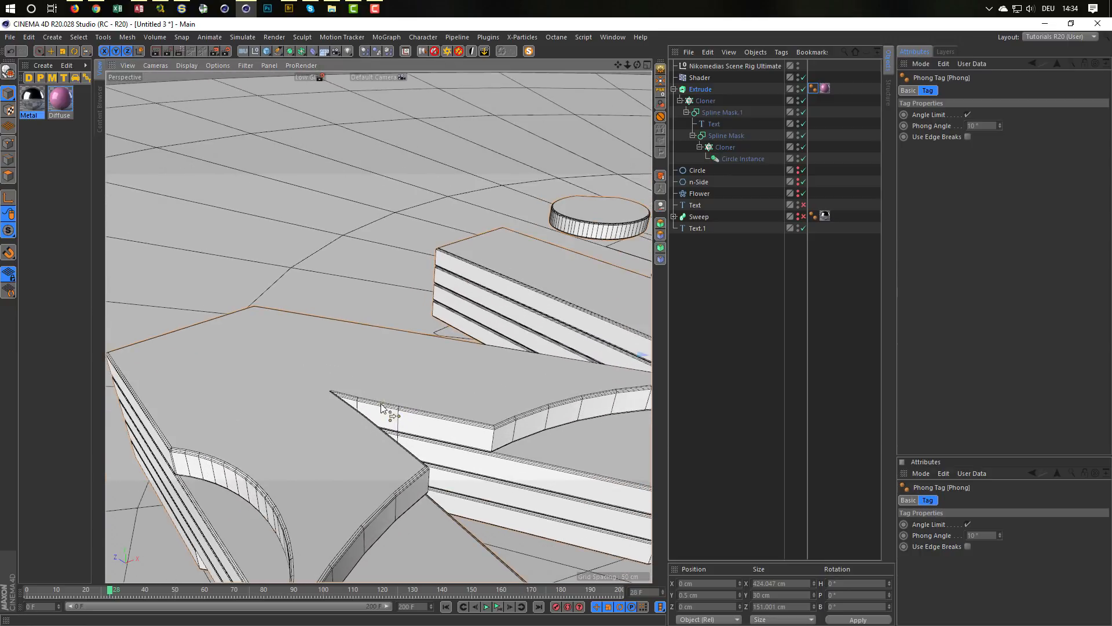
{"action": "left_click", "coordinate": [181, 52]}
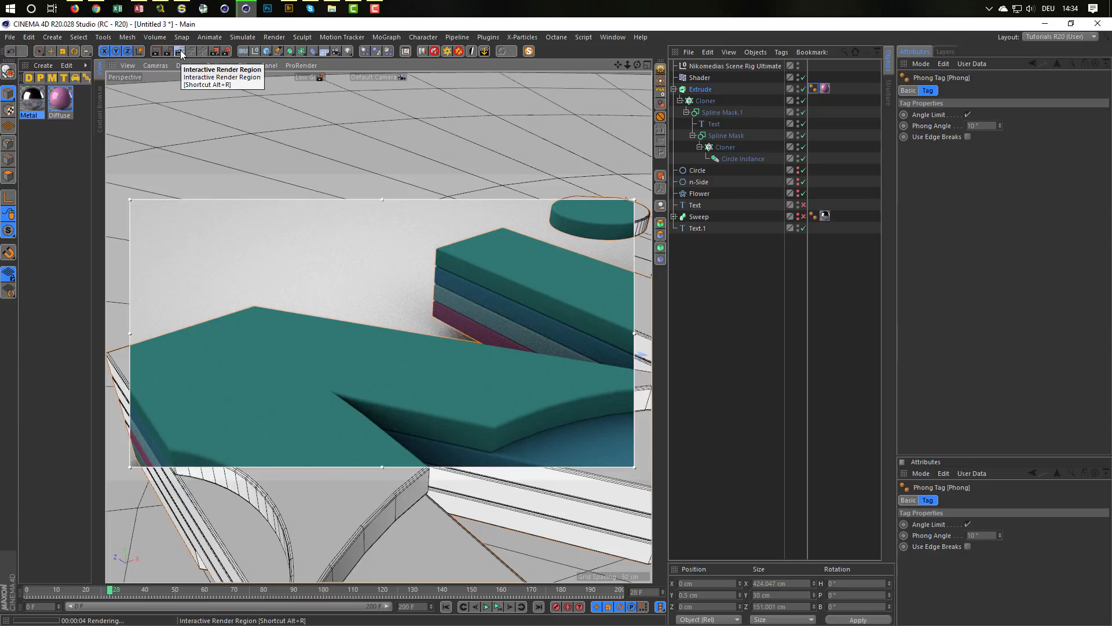
{"action": "double_click", "coordinate": [61, 100]}
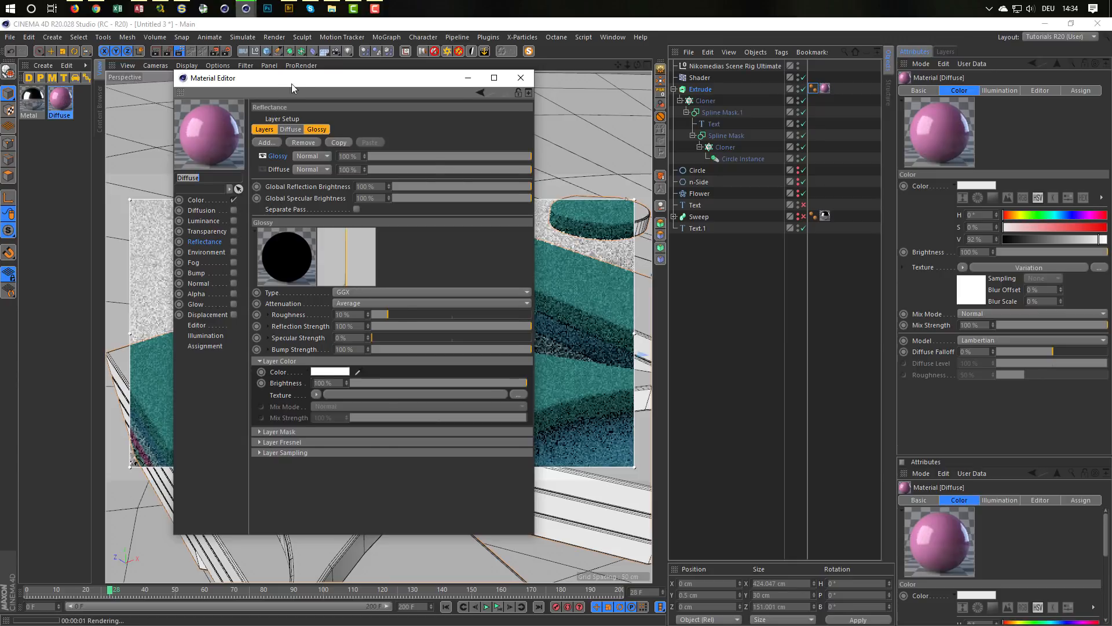
{"action": "left_click_drag", "start_coordinate": [291, 84], "coordinate": [725, 140]}
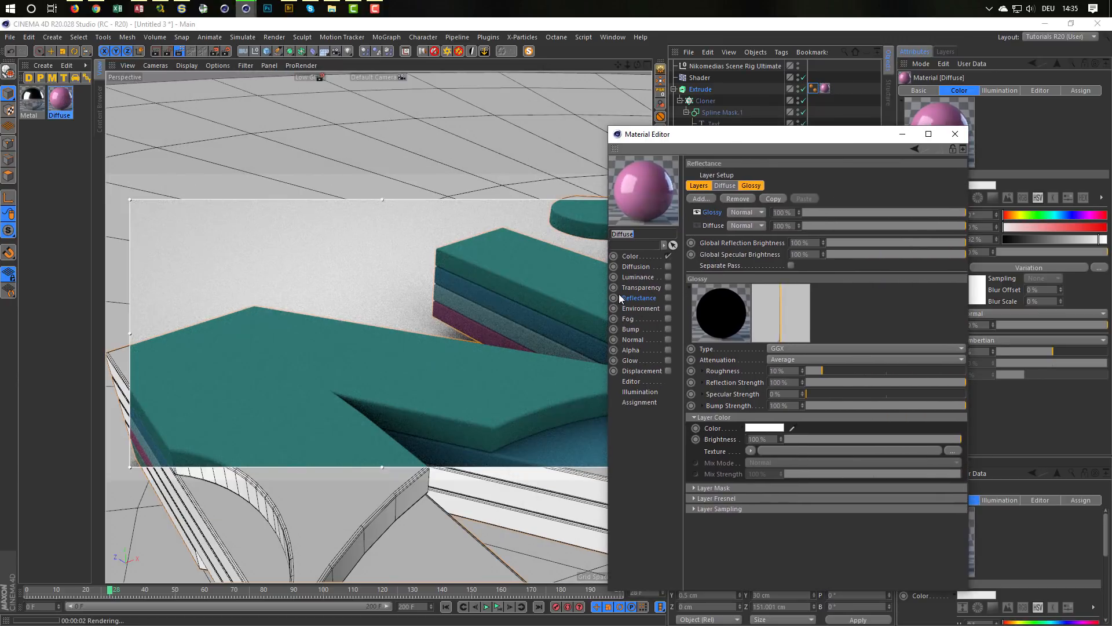
{"action": "left_click", "coordinate": [669, 298]}
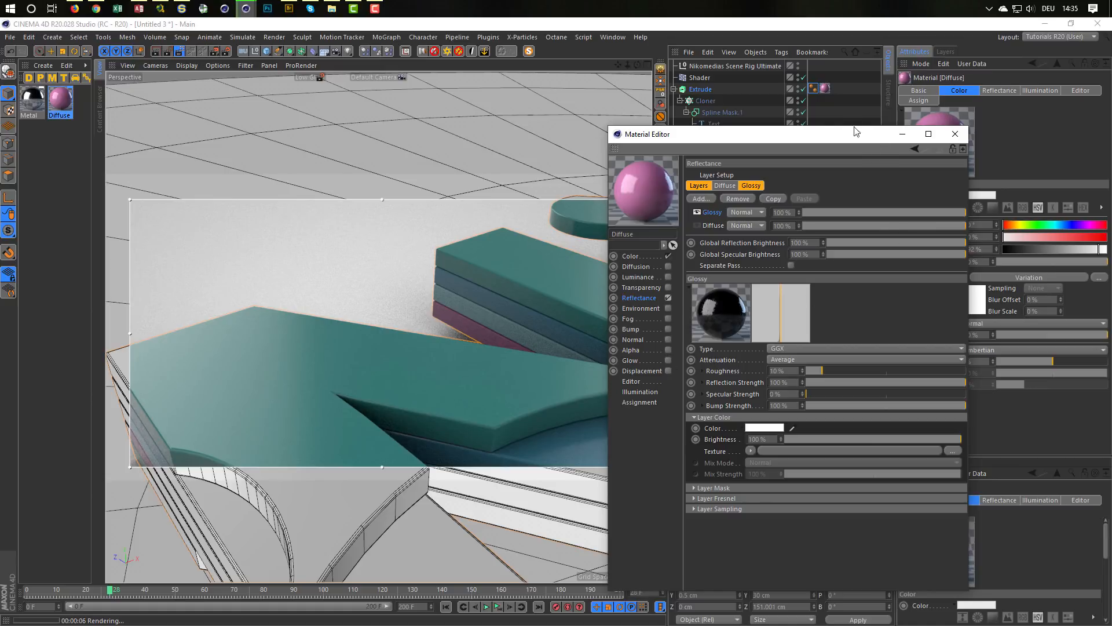
Step: Try Phong Angles of 40° and 15° in the Extrude's Phong tag
{"action": "left_click", "coordinate": [814, 89]}
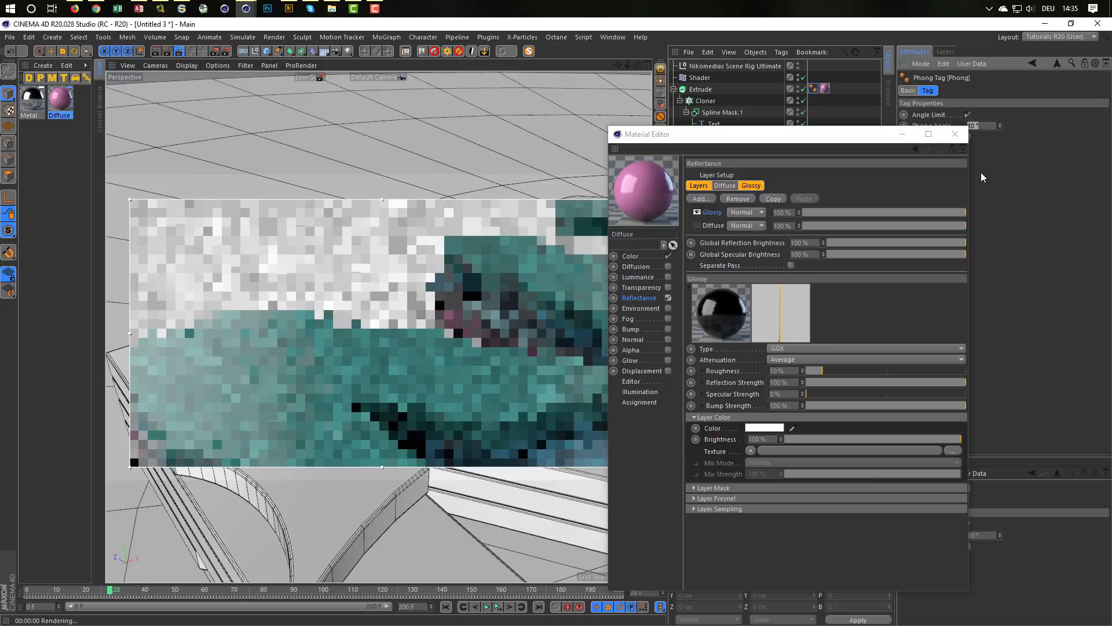
{"action": "type", "text": "40"}
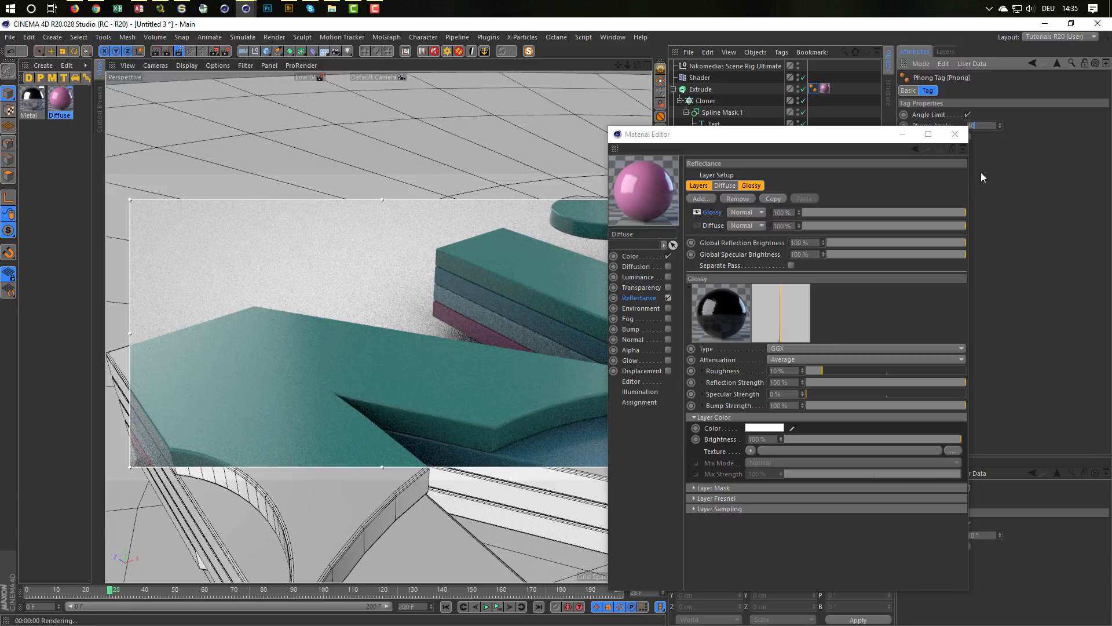
{"action": "key", "text": "Return"}
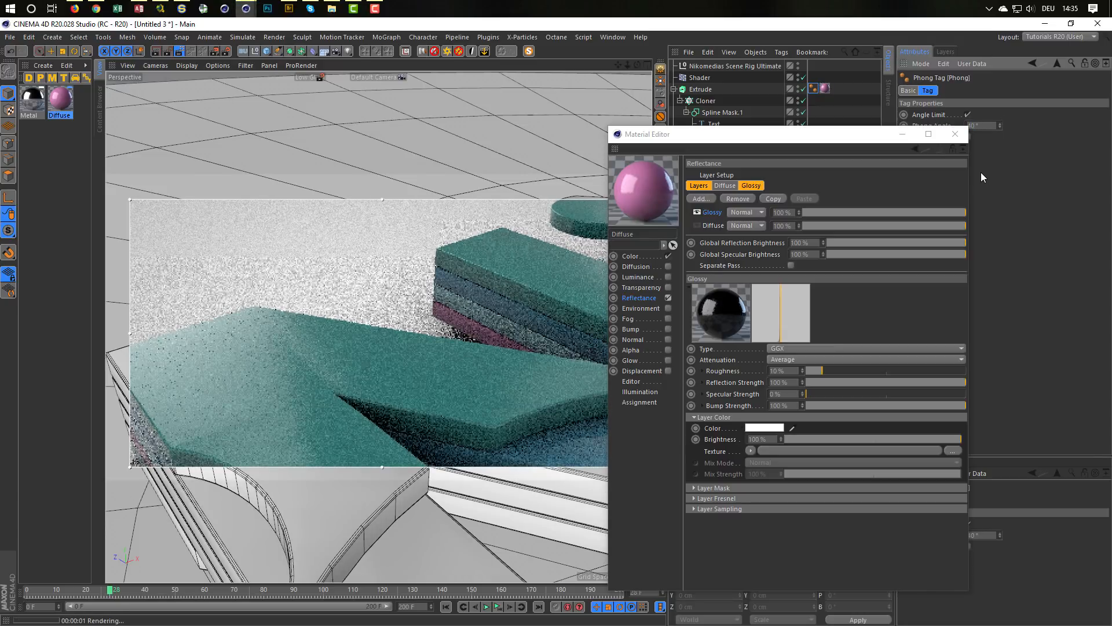
{"action": "double_click", "coordinate": [984, 124]}
{"action": "type", "text": "15"}
{"action": "key", "text": "Return"}
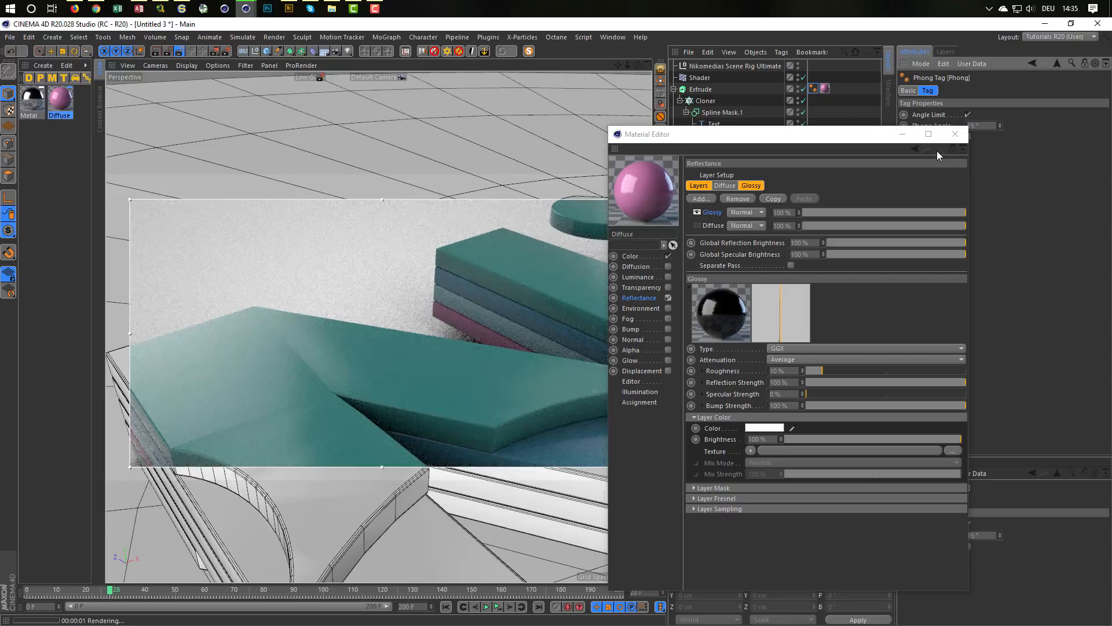
Step: Test Phong Angles from 12° to 15° in the Extrude's Phong tag and settle on 14°
{"action": "left_click_drag", "start_coordinate": [868, 138], "coordinate": [952, 202]}
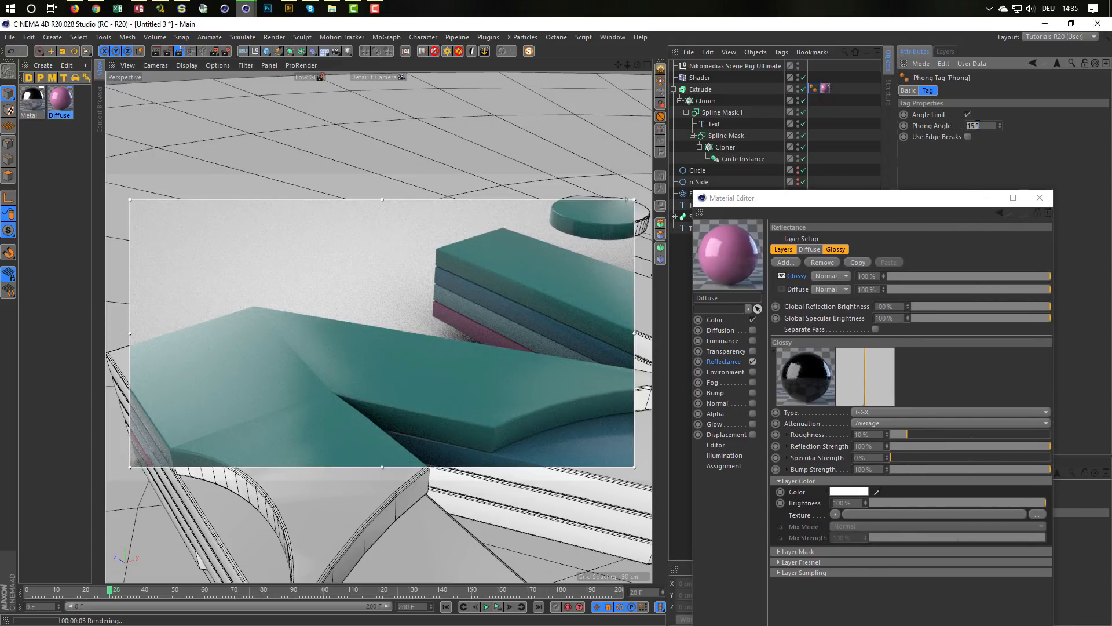
{"action": "type", "text": "12"}
{"action": "key", "text": "Return"}
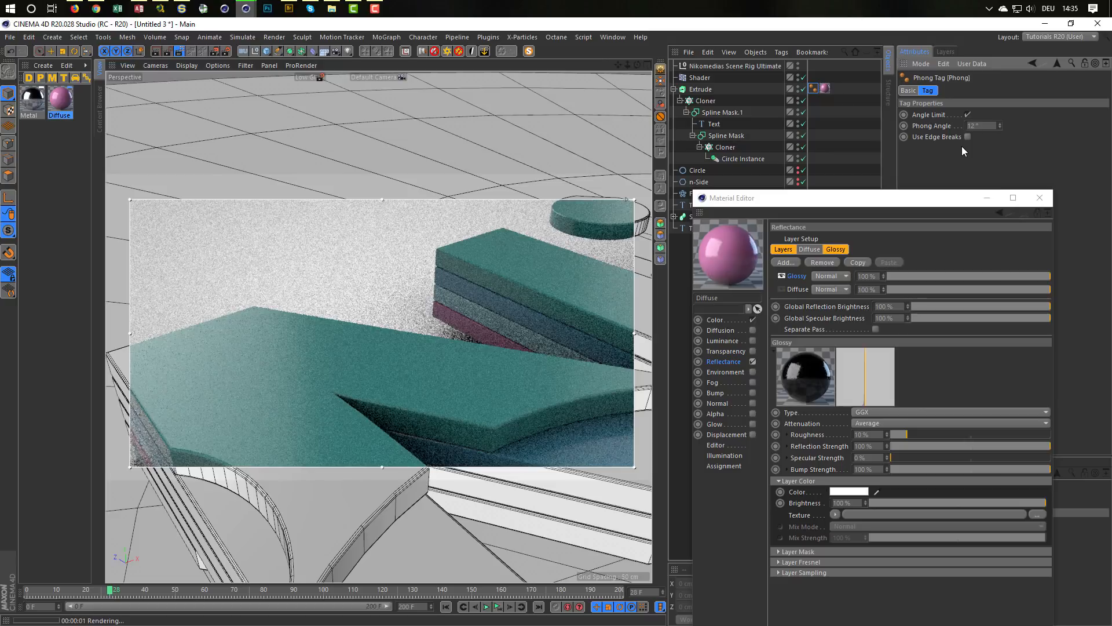
{"action": "left_click", "coordinate": [1000, 124]}
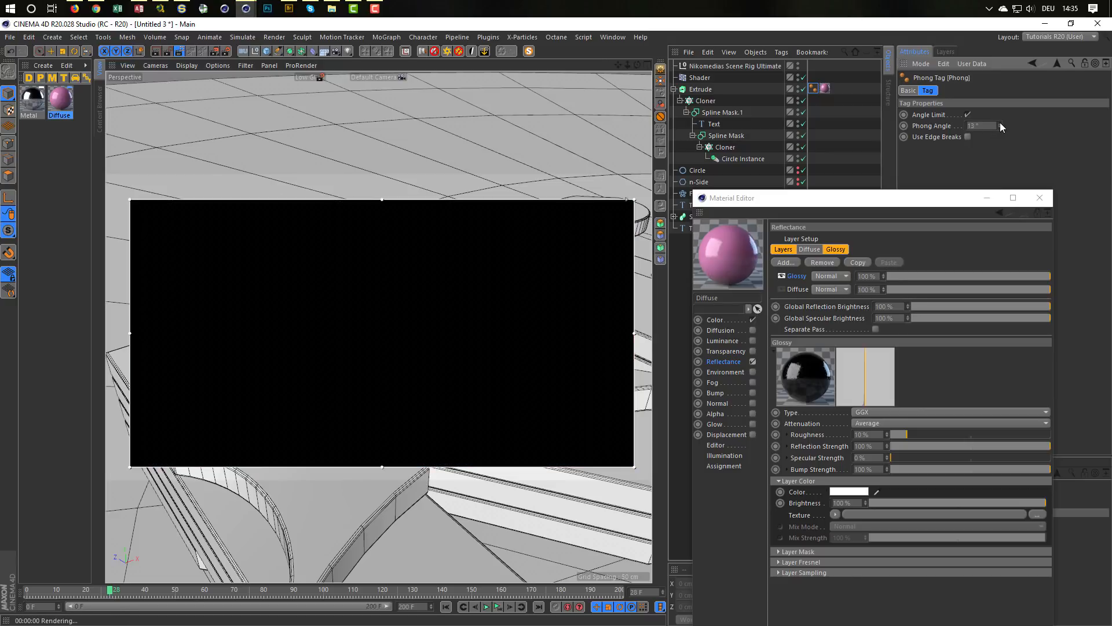
{"action": "left_click", "coordinate": [1000, 123]}
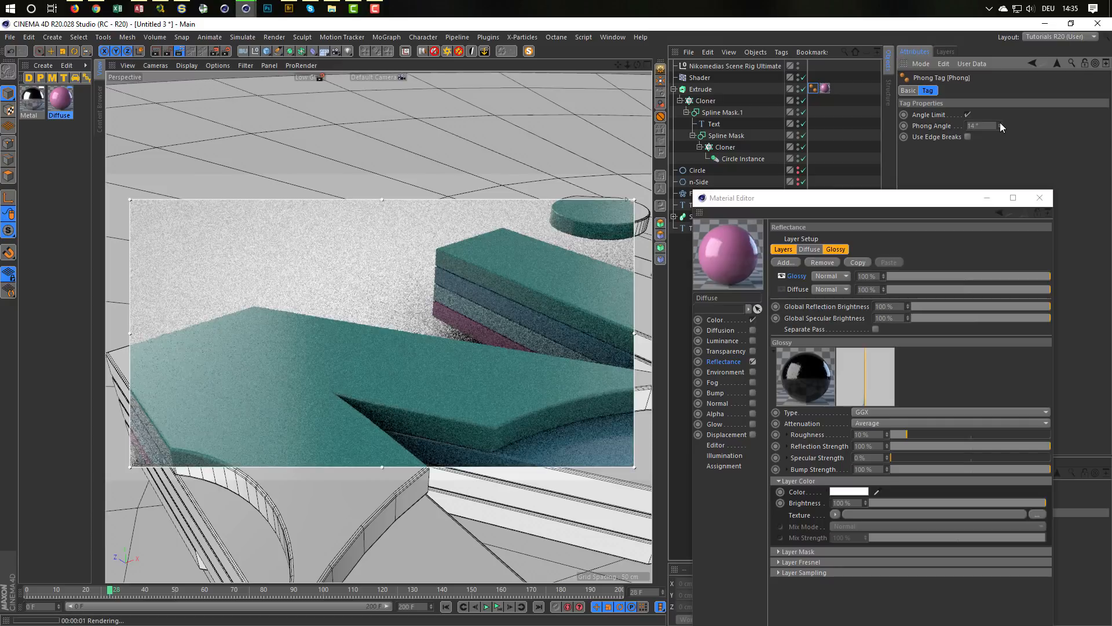
{"action": "left_click", "coordinate": [999, 123]}
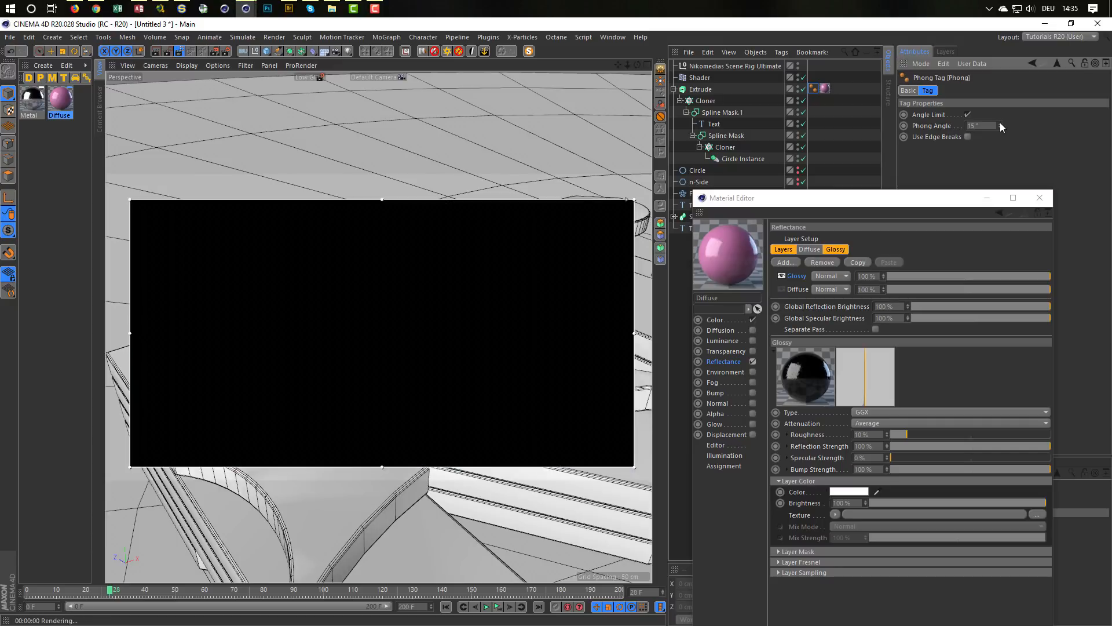
{"action": "left_click", "coordinate": [999, 127]}
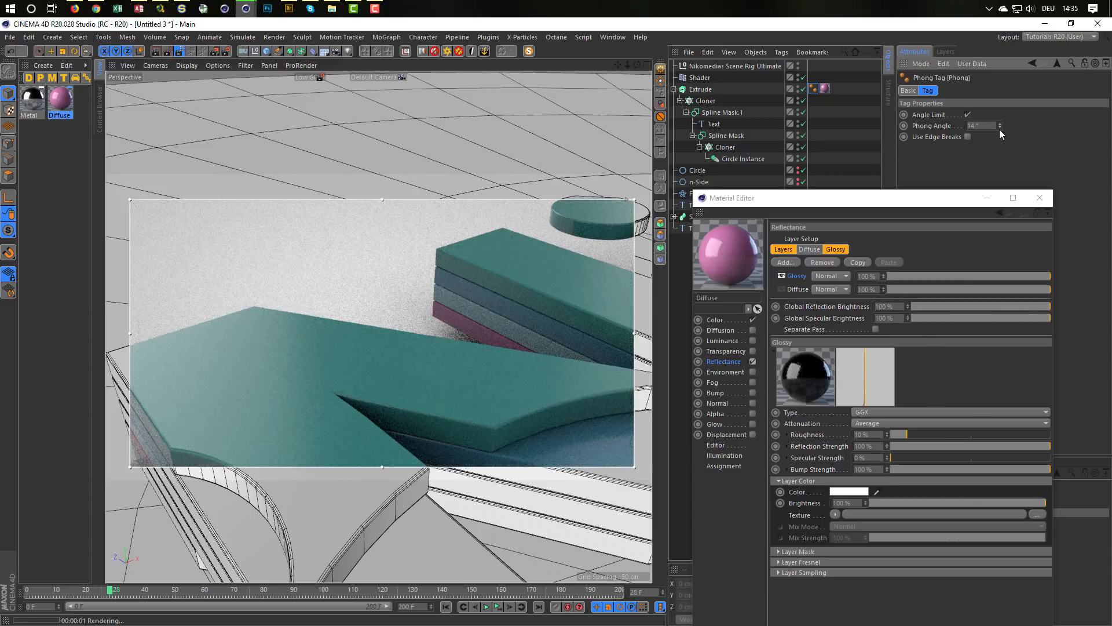
Step: Try 5 fillet steps on both the start and end caps of the Extrude
{"action": "right_click_drag", "start_coordinate": [475, 425], "coordinate": [587, 414], "text": "alt"}
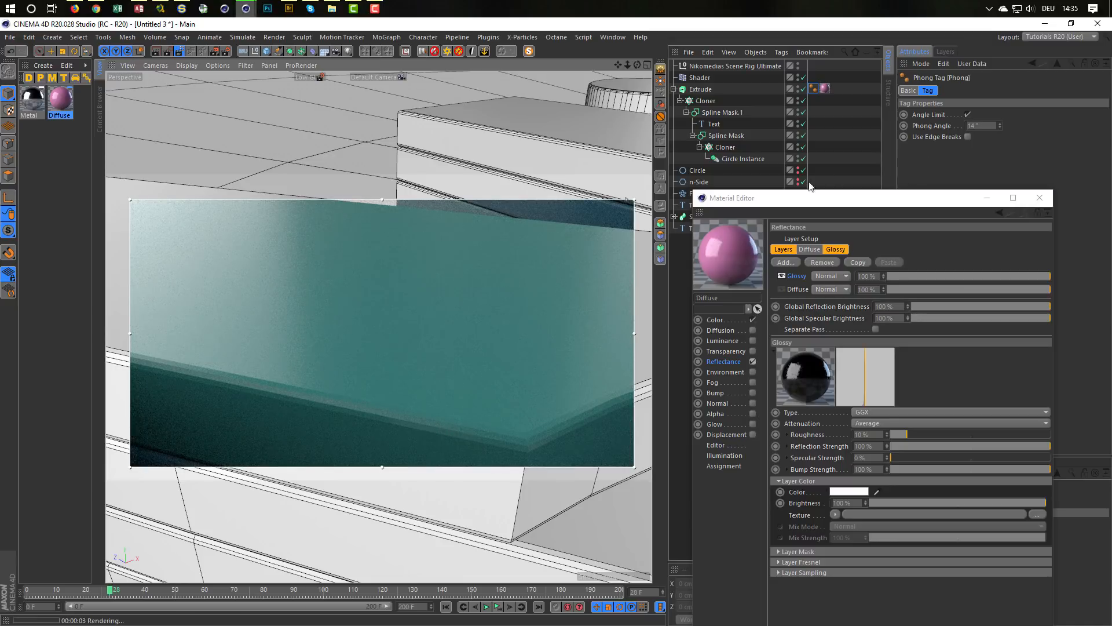
{"action": "left_click", "coordinate": [702, 89]}
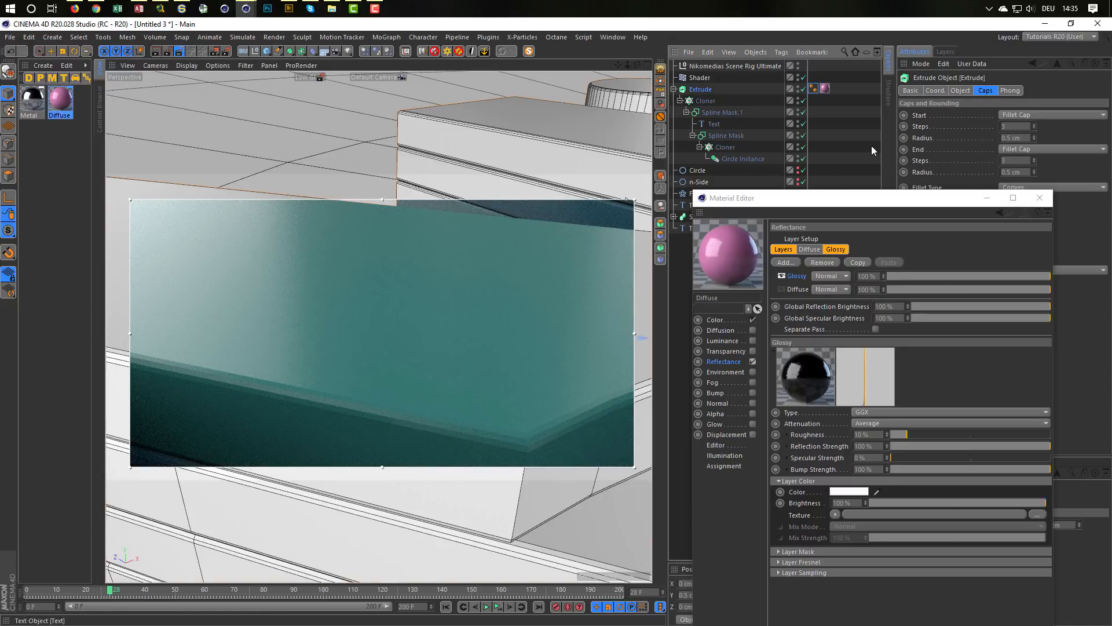
{"action": "double_click", "coordinate": [1008, 126]}
{"action": "type", "text": "5"}
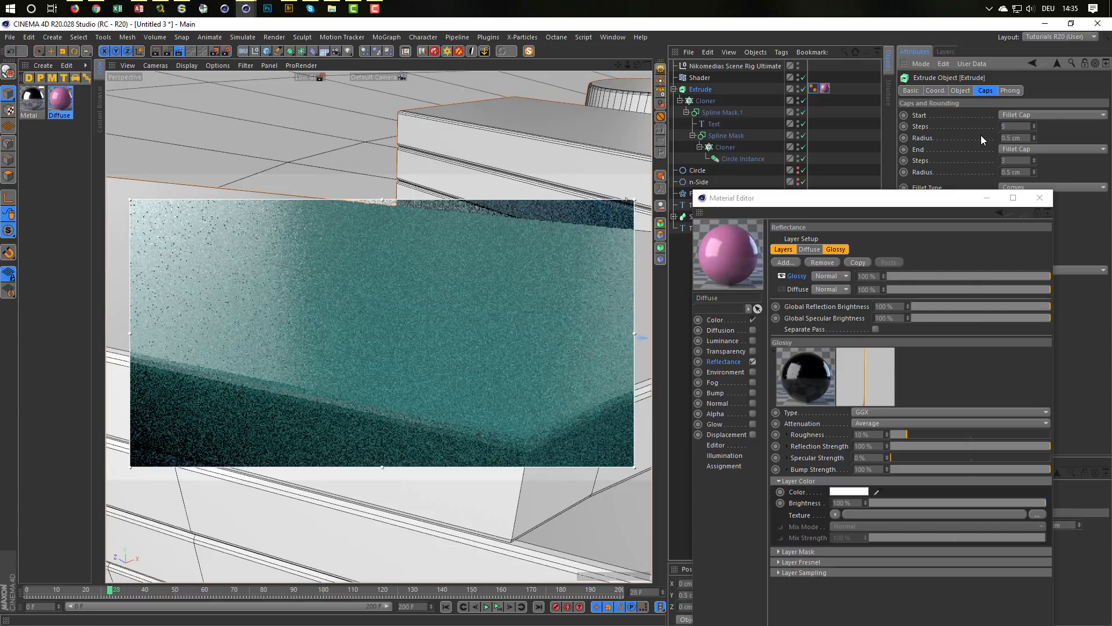
{"action": "key", "text": "Tab"}
{"action": "key", "text": "Tab"}
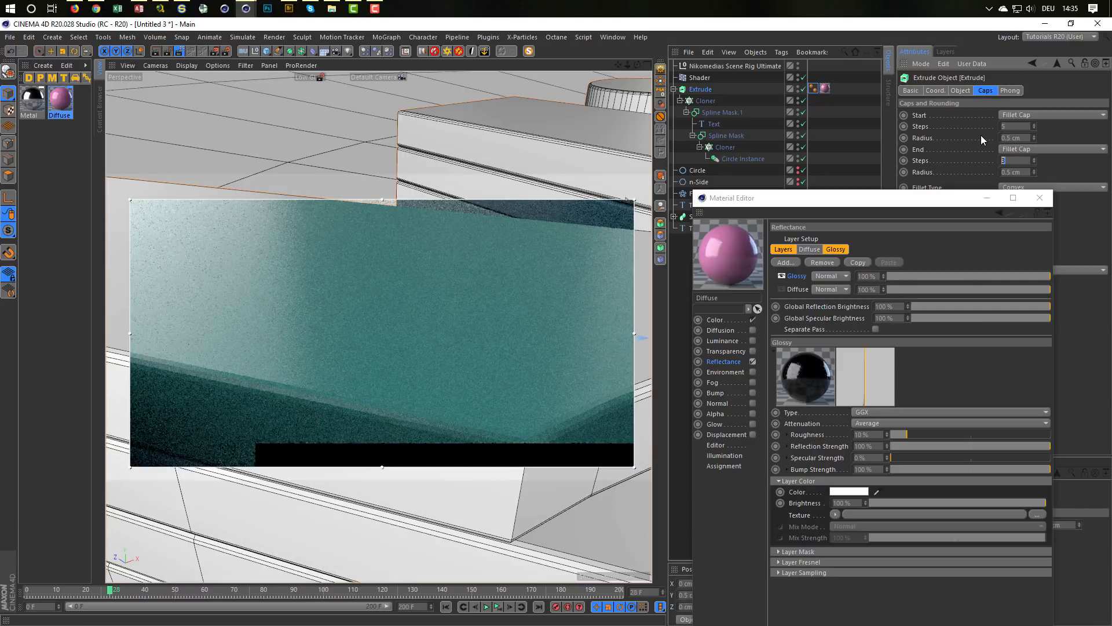
{"action": "type", "text": "5"}
{"action": "key", "text": "Return"}
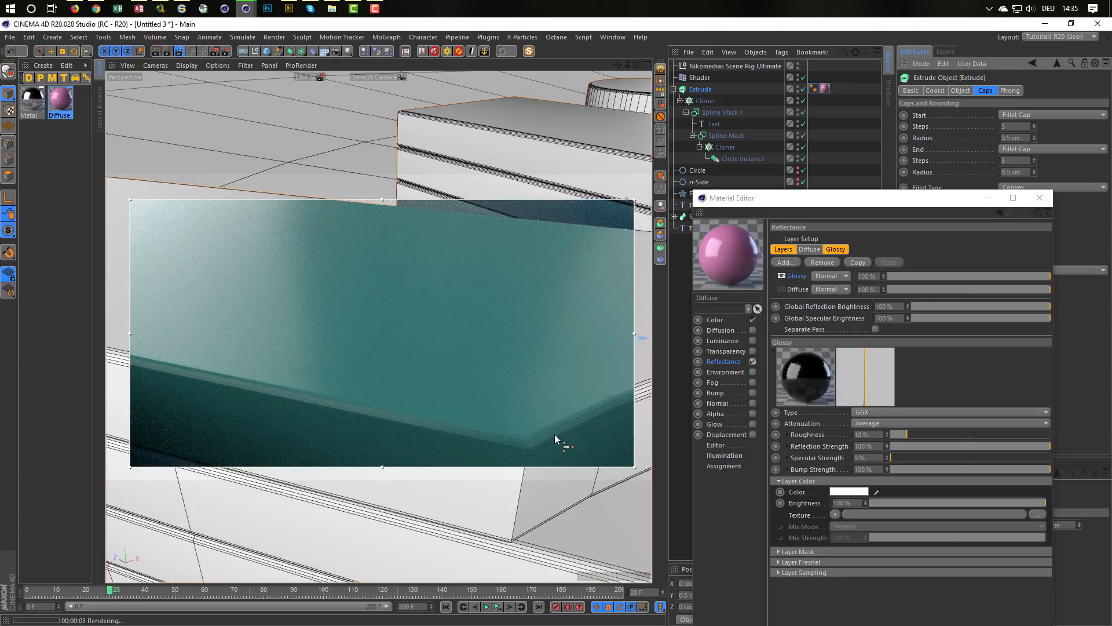
Step: Try 1000 fillet steps on the Extrude's end cap, and set the steps of both its start and end caps to 10
{"action": "type", "text": "1000"}
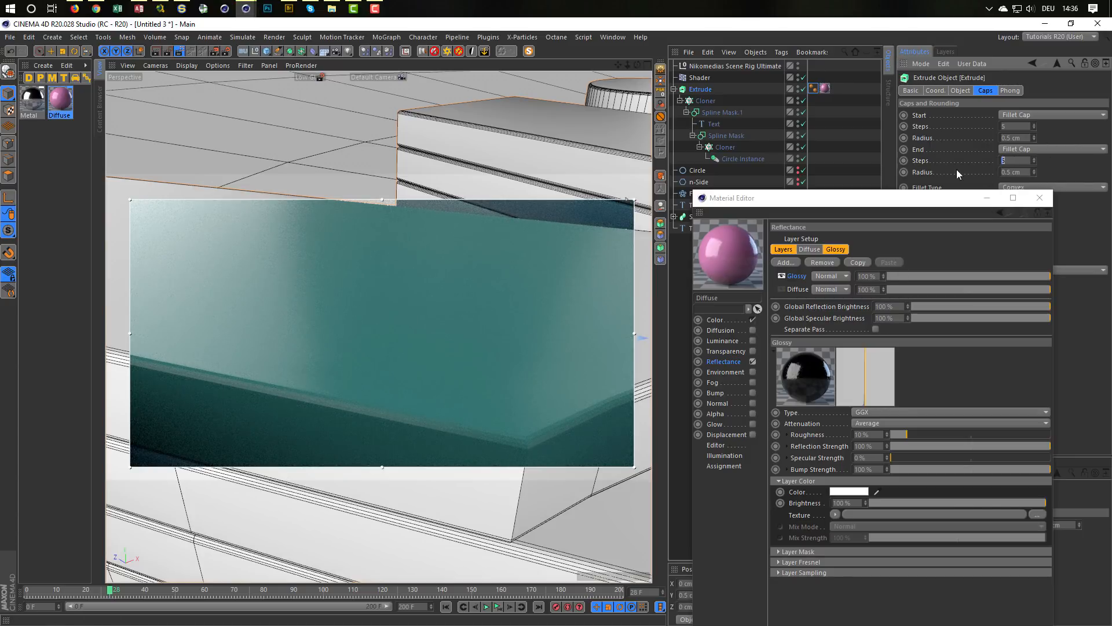
{"action": "key", "text": "Return"}
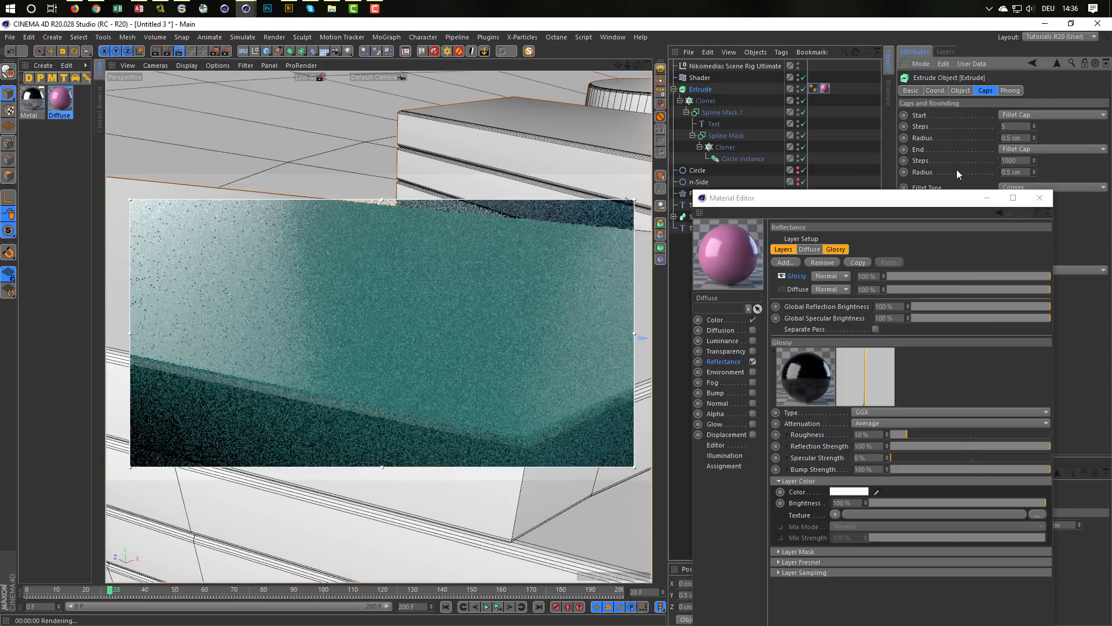
{"action": "type", "text": "10"}
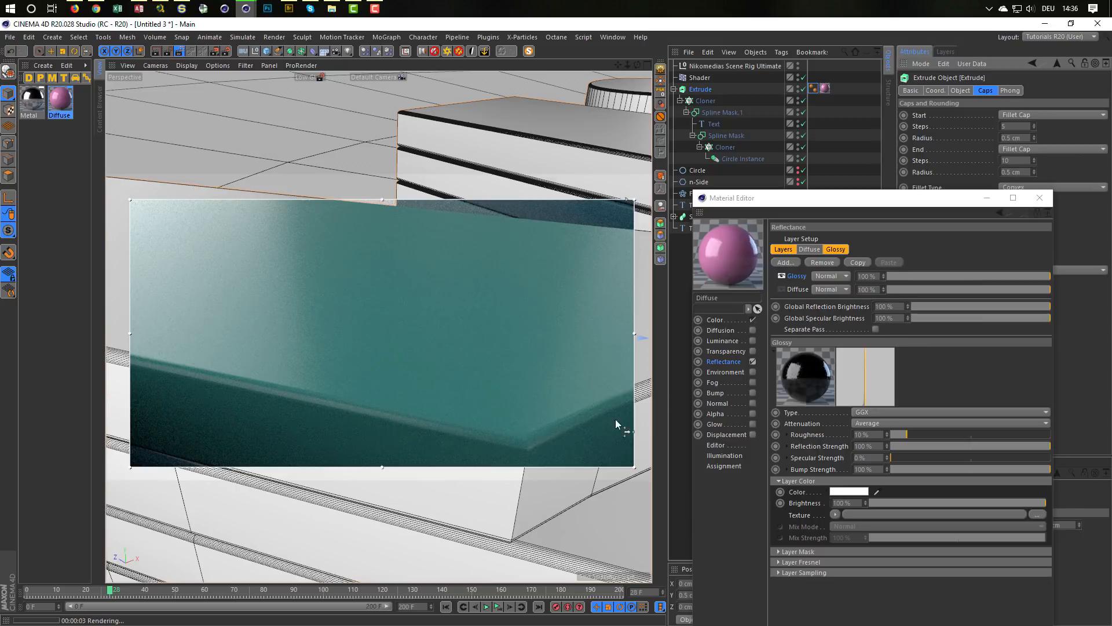
{"action": "left_click_drag", "start_coordinate": [1013, 127], "coordinate": [944, 131]}
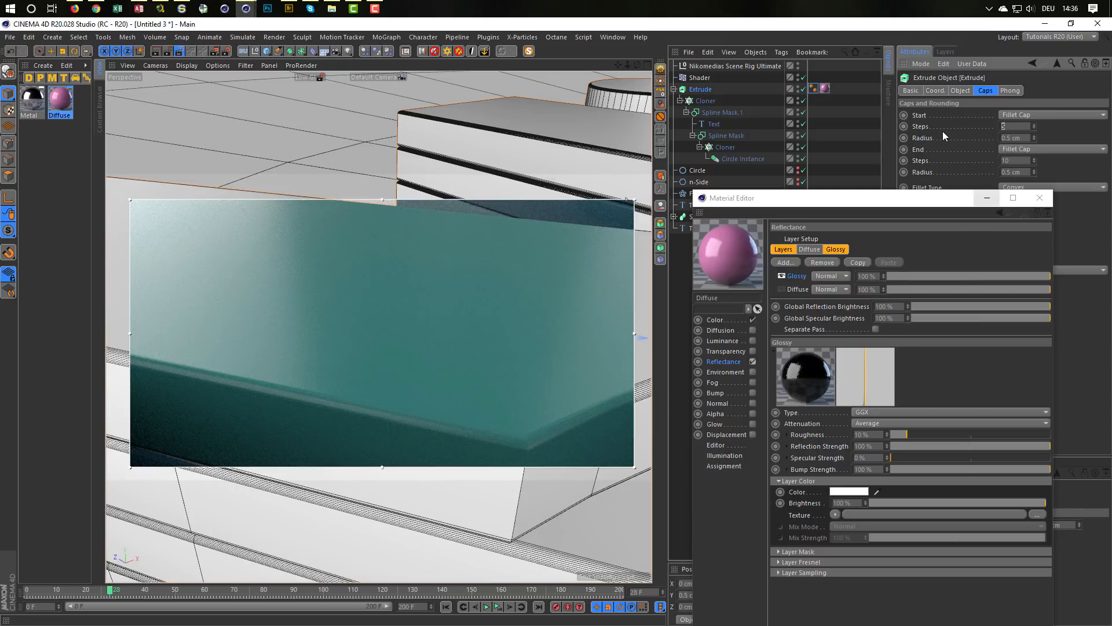
{"action": "type", "text": "10"}
{"action": "key", "text": "Return"}
Step: Turn off the interactive render region and close the Material Editor
{"action": "right_click_drag", "start_coordinate": [446, 326], "coordinate": [287, 361], "text": "alt"}
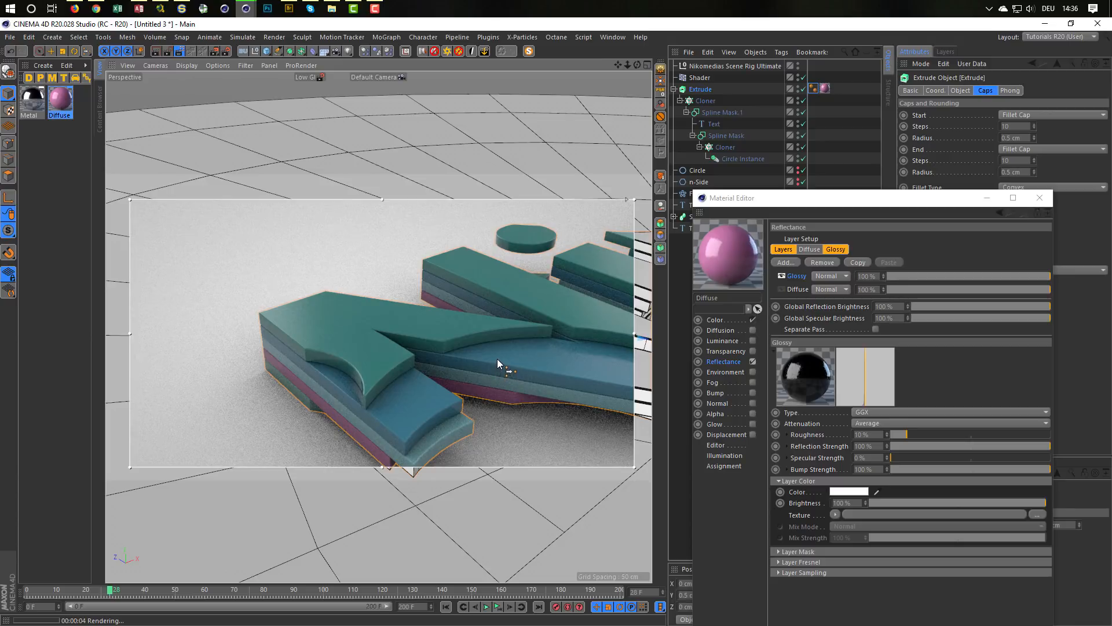
{"action": "mouse_move", "coordinate": [431, 326]}
{"action": "left_mouse_down", "text": "alt"}
{"action": "mouse_move", "coordinate": [308, 294]}
{"action": "mouse_move", "coordinate": [303, 325]}
{"action": "mouse_move", "coordinate": [311, 263]}
{"action": "left_mouse_up", "text": "alt"}
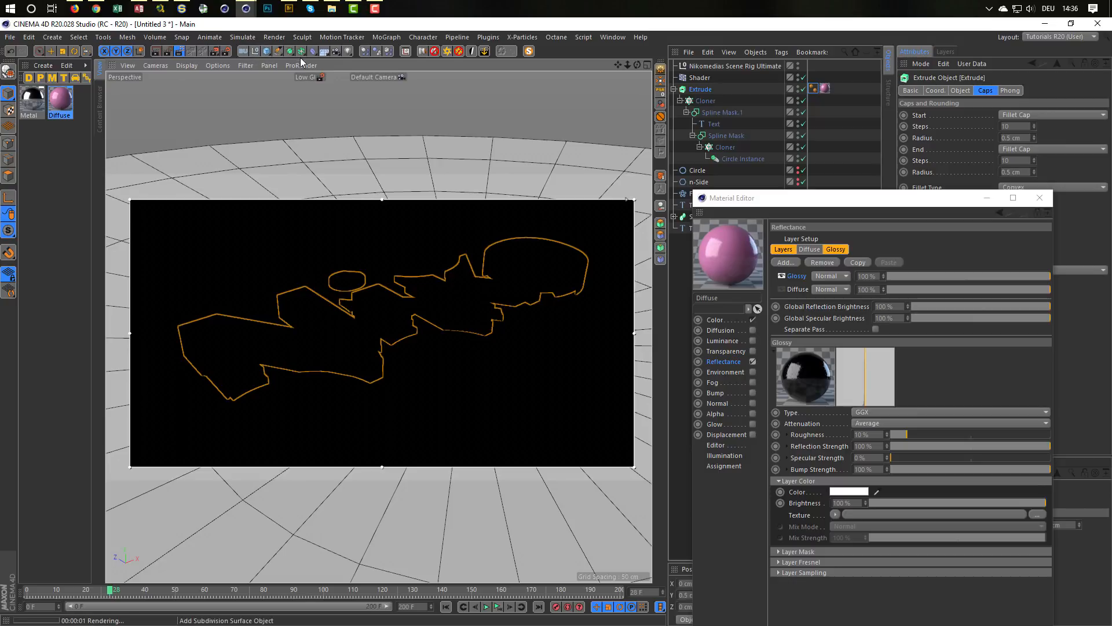
{"action": "left_click", "coordinate": [180, 52]}
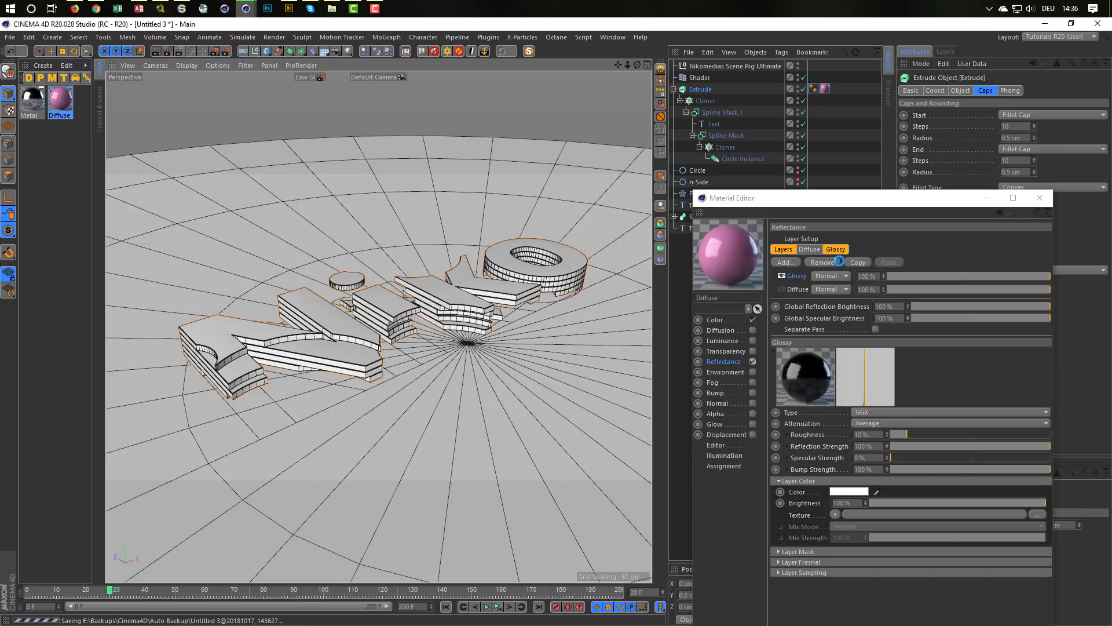
{"action": "left_click", "coordinate": [1039, 198]}
Step: Put the Text.1 spline into a new Extrude with a Movement of 39 cm in Y and 0 cm in Z
{"action": "left_click", "coordinate": [697, 229]}
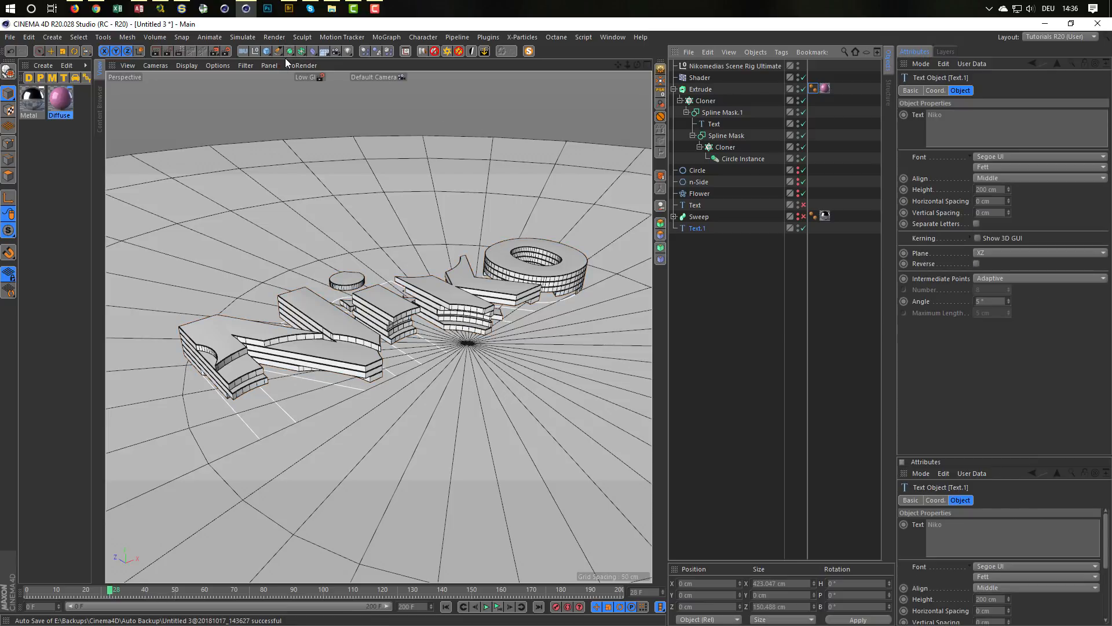
{"action": "left_click_drag", "start_coordinate": [289, 50], "coordinate": [422, 68]}
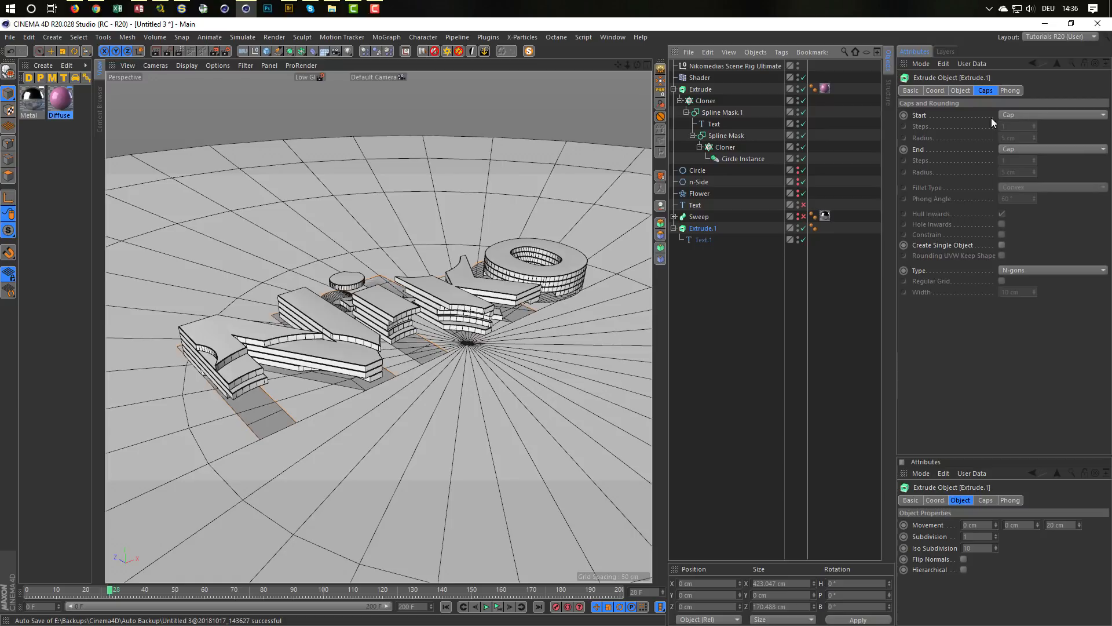
{"action": "left_click", "coordinate": [959, 90]}
{"action": "left_click", "coordinate": [1020, 115]}
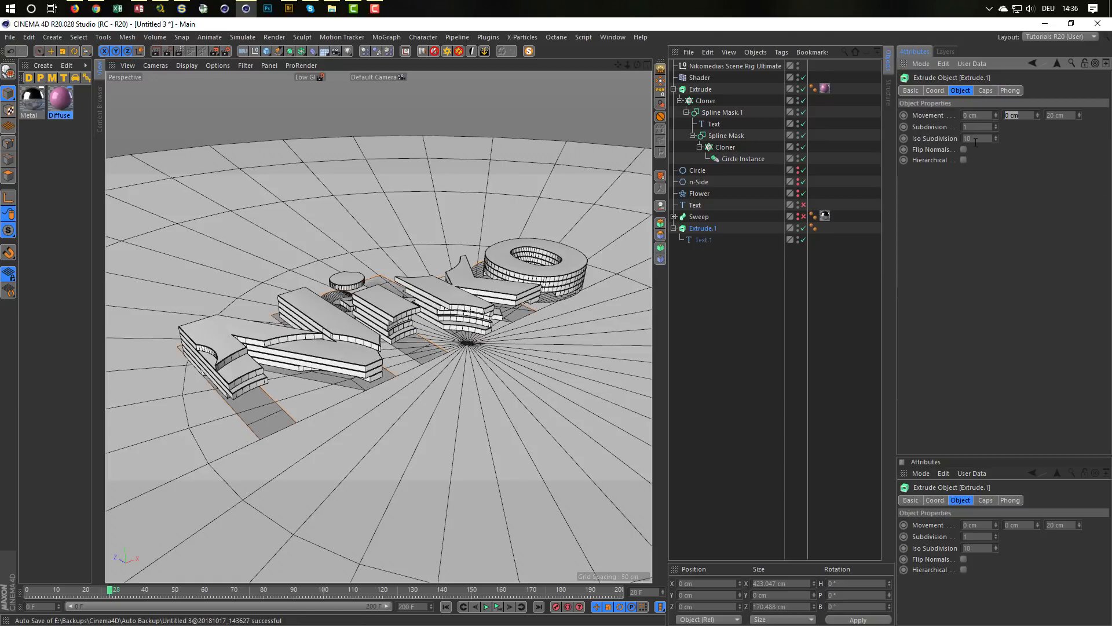
{"action": "type", "text": "10"}
{"action": "key", "text": "Tab"}
{"action": "type", "text": "0"}
{"action": "key", "text": "Return"}
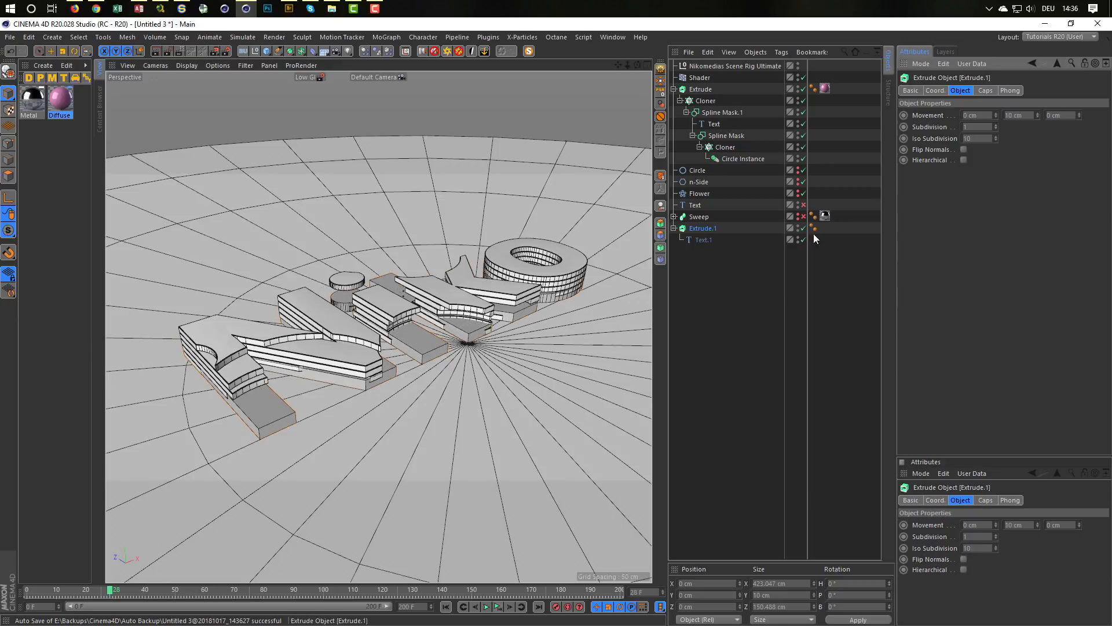
{"action": "left_click_drag", "start_coordinate": [1037, 116], "coordinate": [1037, 92]}
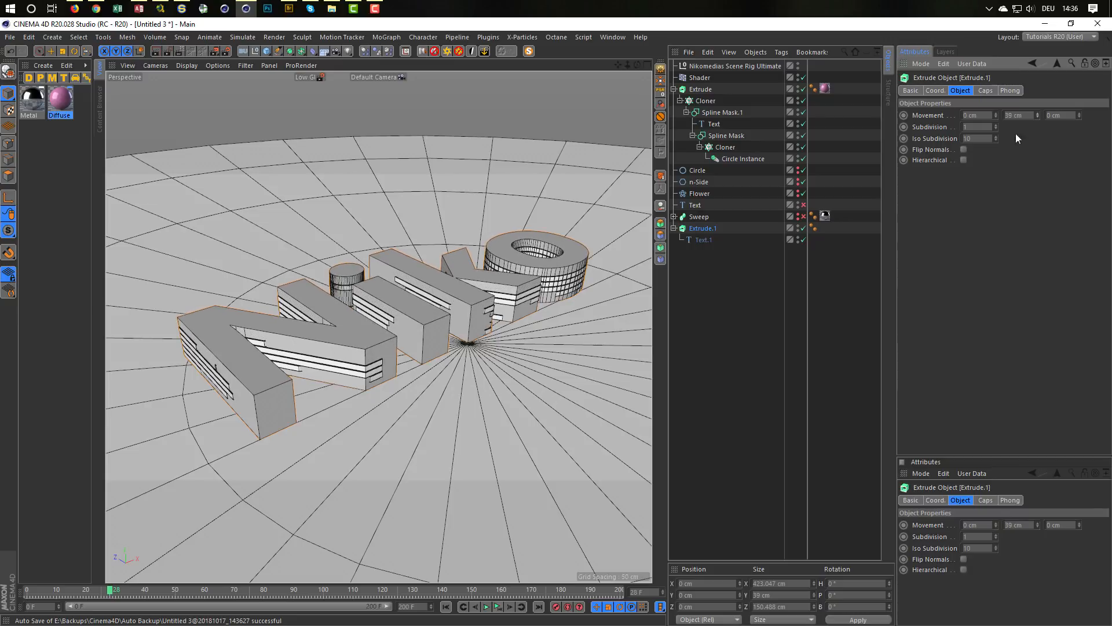
Step: Examine how the side faces of the new text extrusion overlap with the layered letters from several angles
{"action": "scroll", "coordinate": [496, 282], "scroll_direction": "up", "scroll_amount": 5}
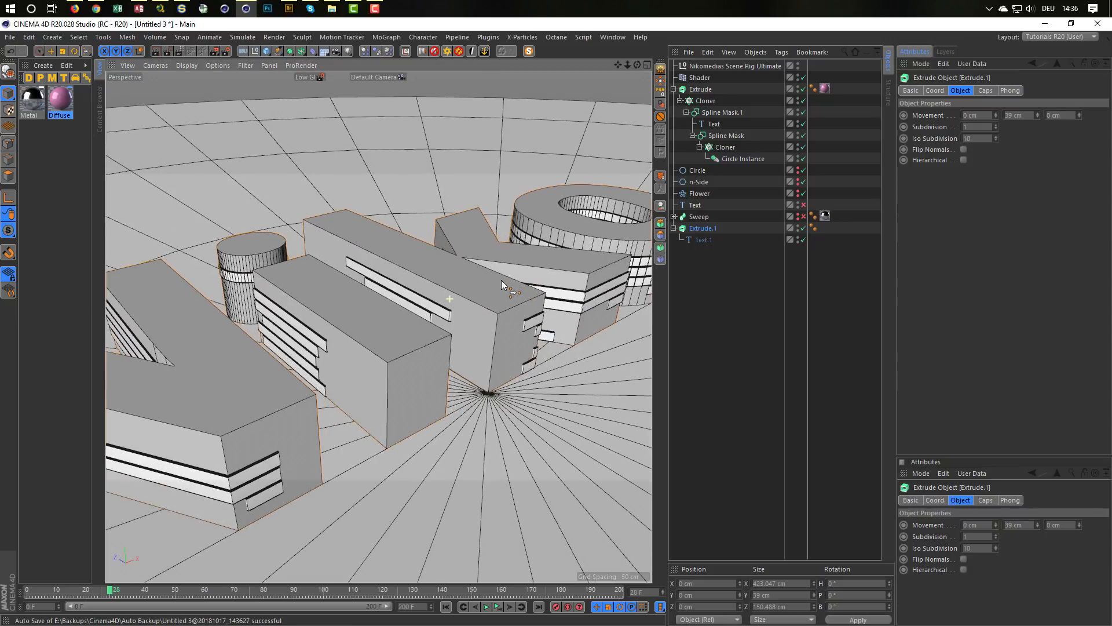
{"action": "right_click_drag", "start_coordinate": [502, 280], "coordinate": [494, 286], "text": "alt"}
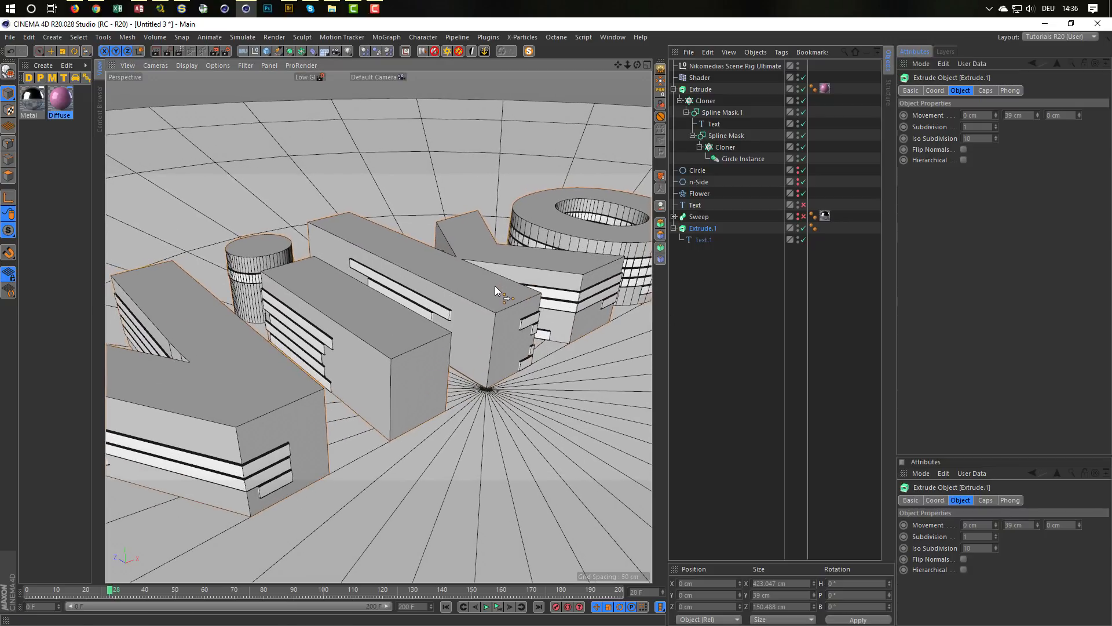
{"action": "middle_click_drag", "start_coordinate": [494, 286], "coordinate": [552, 281], "text": "alt"}
{"action": "mouse_move", "coordinate": [399, 325]}
{"action": "right_mouse_down", "text": "alt"}
{"action": "mouse_move", "coordinate": [442, 307]}
{"action": "mouse_move", "coordinate": [420, 332]}
{"action": "right_mouse_up", "text": "alt"}
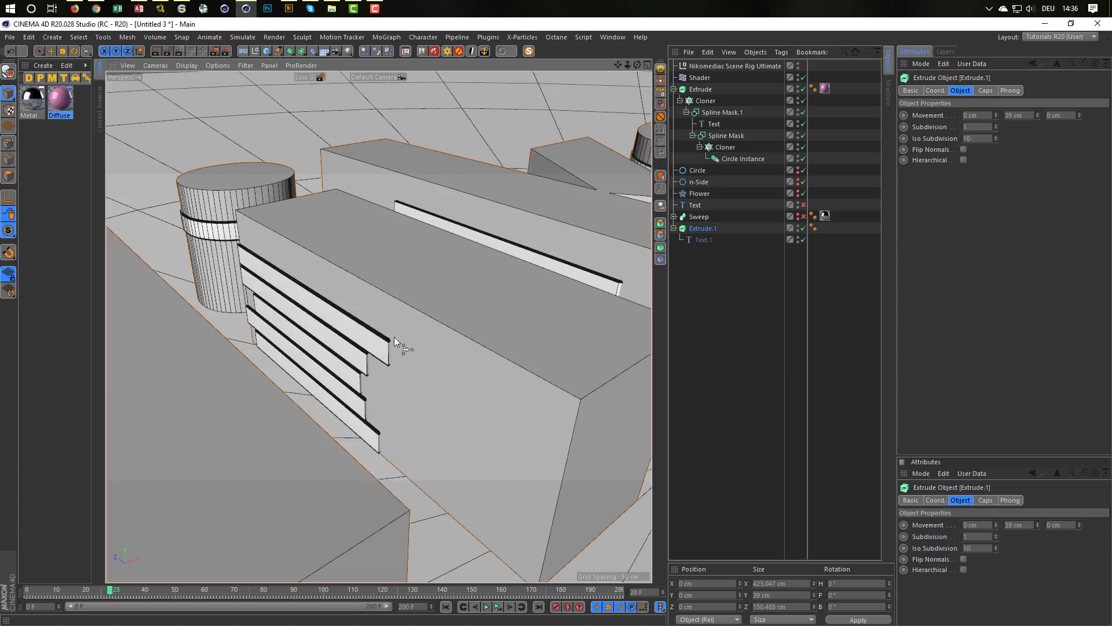
{"action": "left_click", "coordinate": [702, 240]}
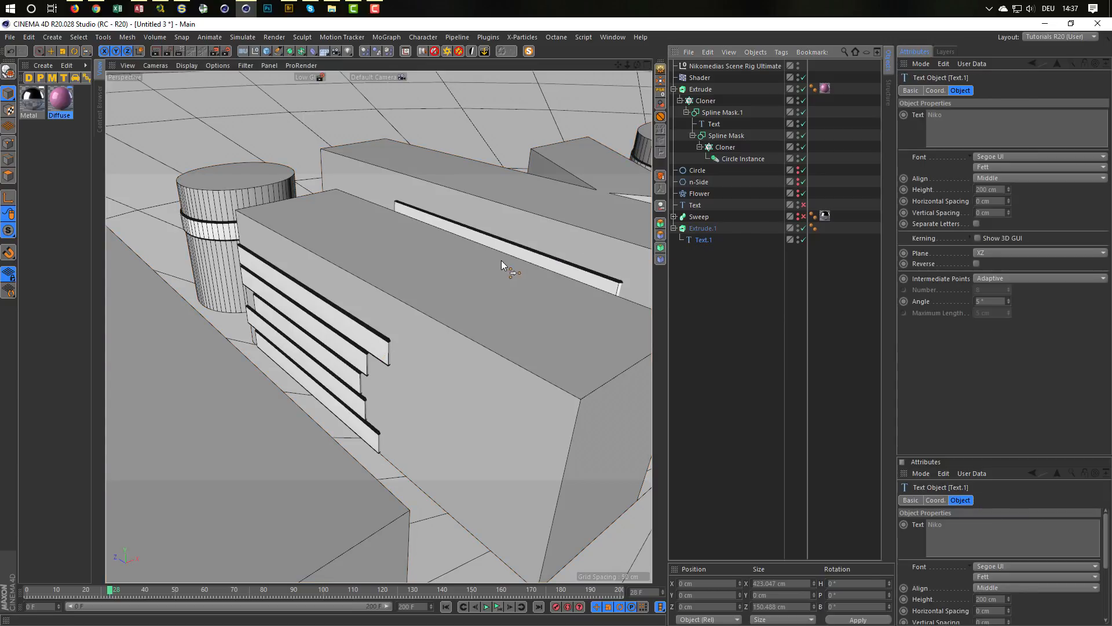
{"action": "right_click_drag", "start_coordinate": [481, 278], "coordinate": [409, 293], "text": "alt"}
{"action": "middle_click_drag", "start_coordinate": [409, 293], "coordinate": [223, 347], "text": "alt"}
{"action": "left_click_drag", "start_coordinate": [457, 292], "coordinate": [497, 276], "text": "alt"}
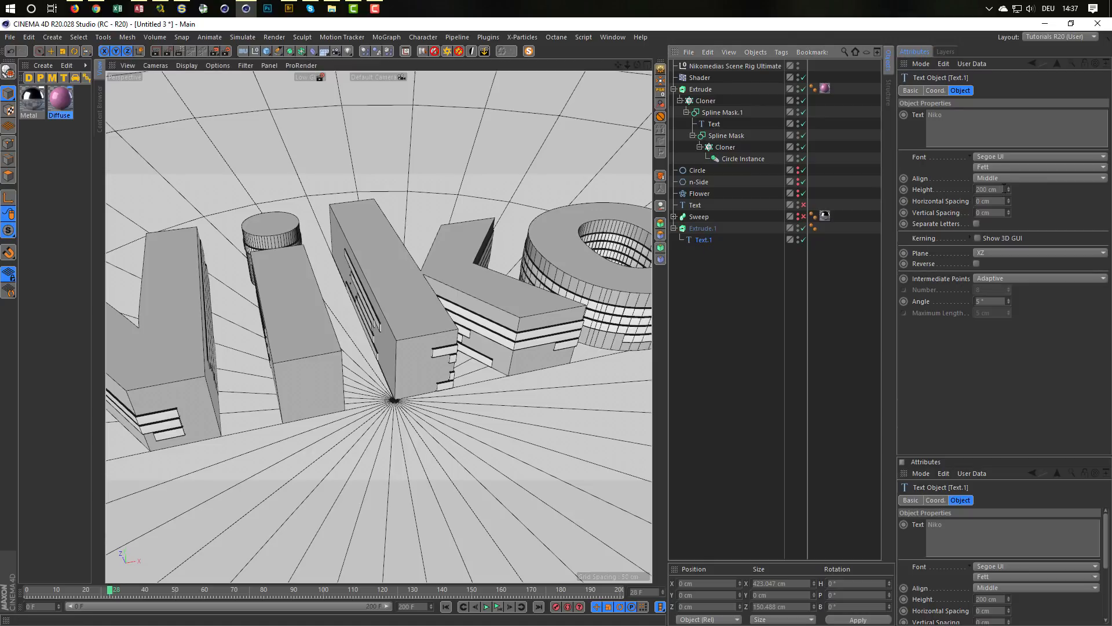
Step: Try Text.1 heights of 201 cm and 232 cm, and return the height to 200 cm
{"action": "left_click", "coordinate": [985, 190]}
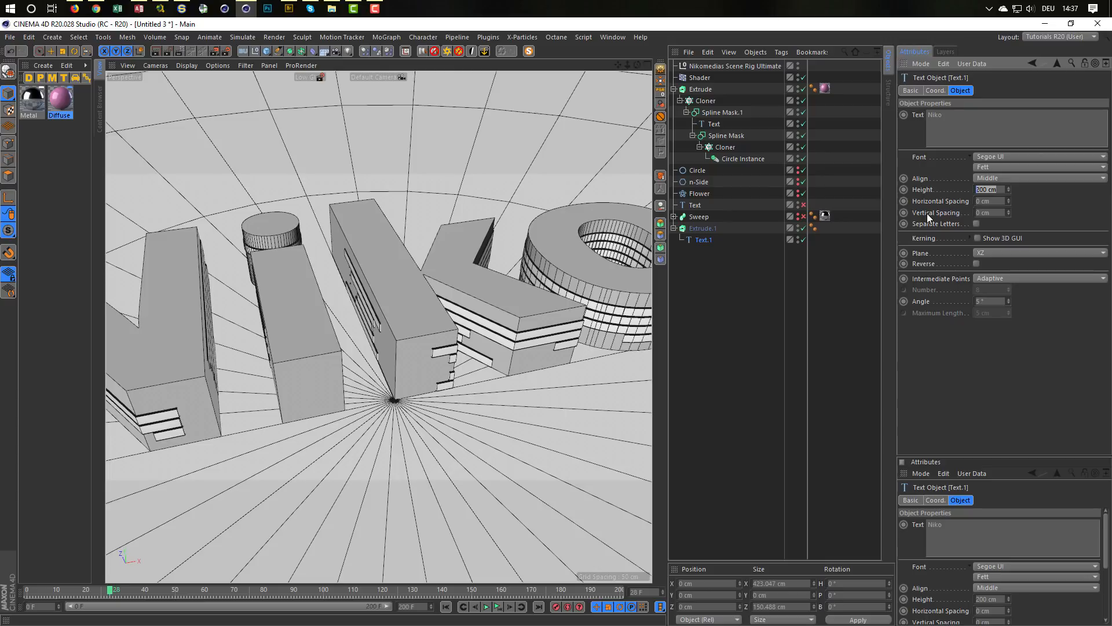
{"action": "type", "text": "201"}
{"action": "key", "text": "Return"}
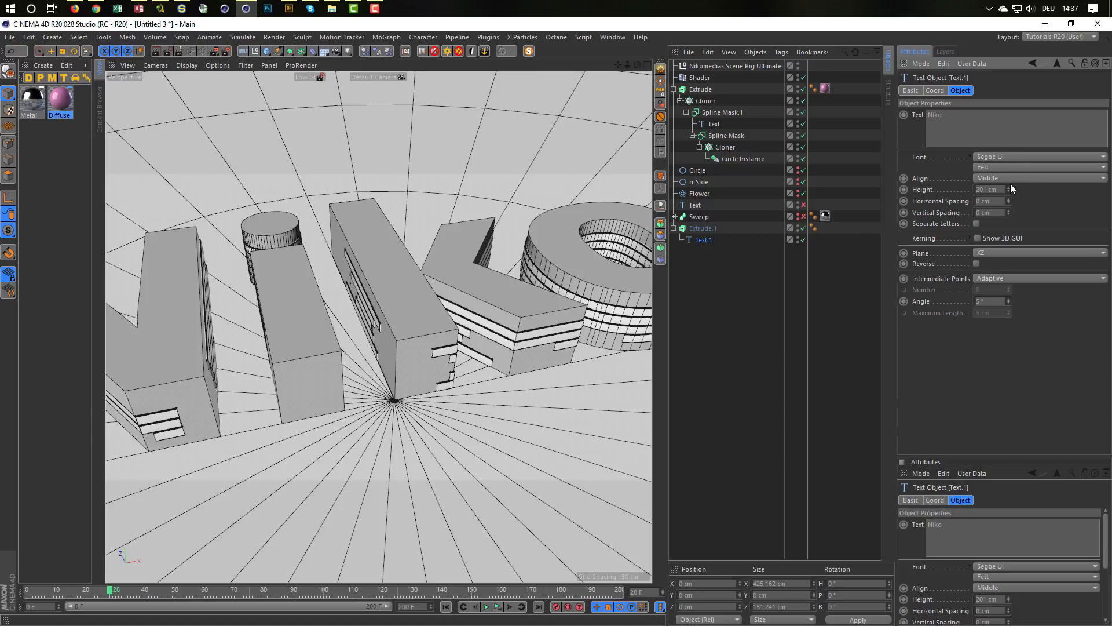
{"action": "left_click_drag", "start_coordinate": [1010, 184], "coordinate": [959, 192]}
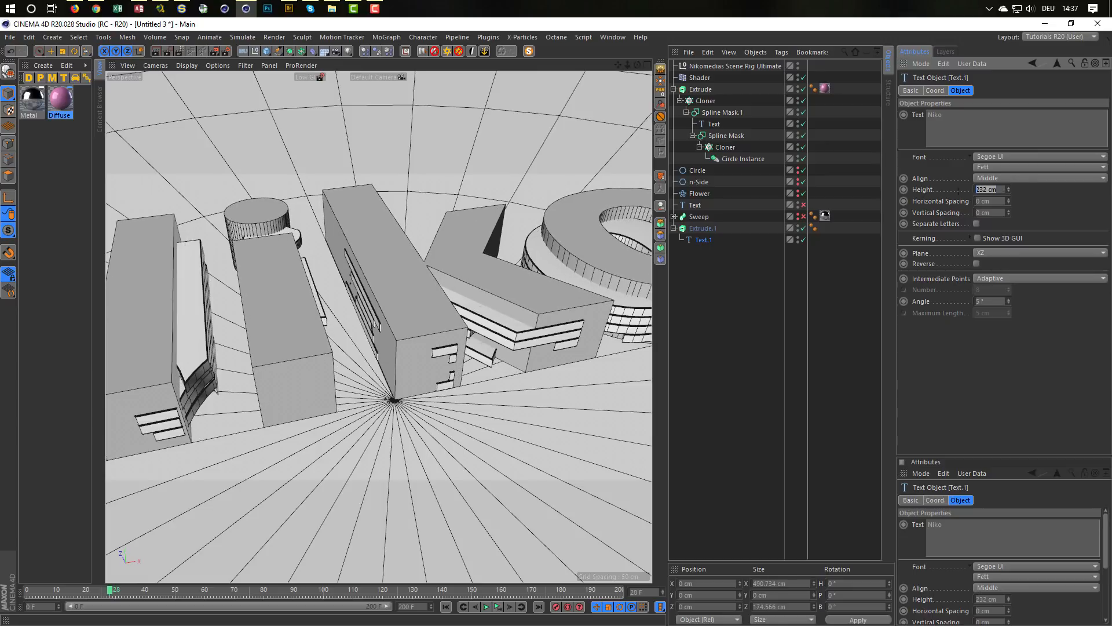
{"action": "type", "text": "200"}
{"action": "key", "text": "Return"}
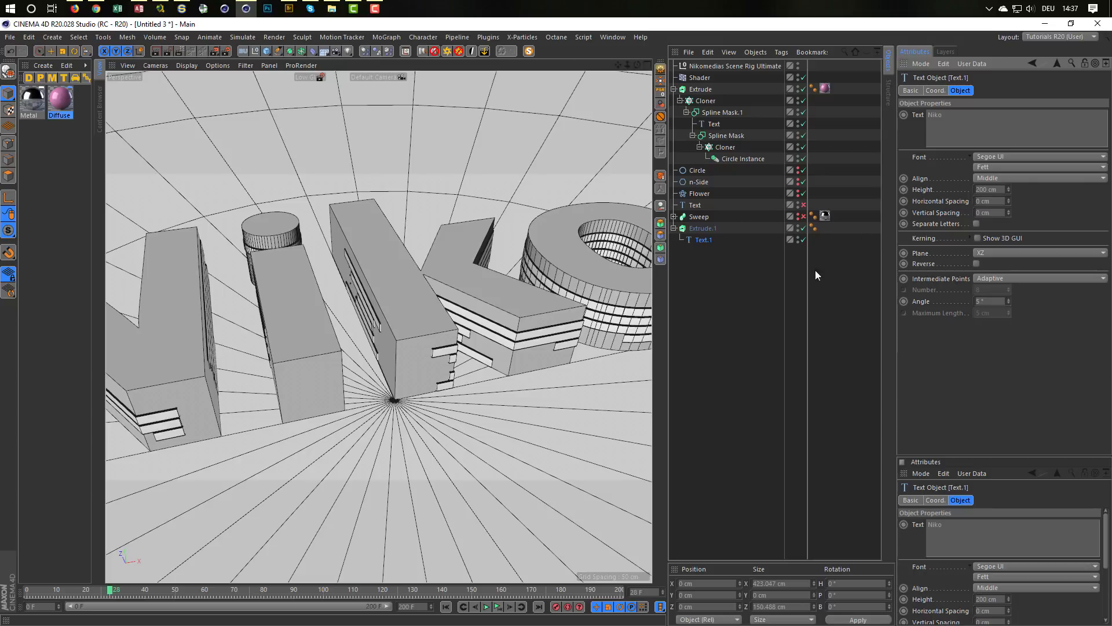
Step: Put Extrude.1 into an Atom Array with a Cylinder Radius and Sphere Radius of 0.5 cm
{"action": "left_click_drag", "start_coordinate": [401, 339], "coordinate": [354, 341], "text": "alt"}
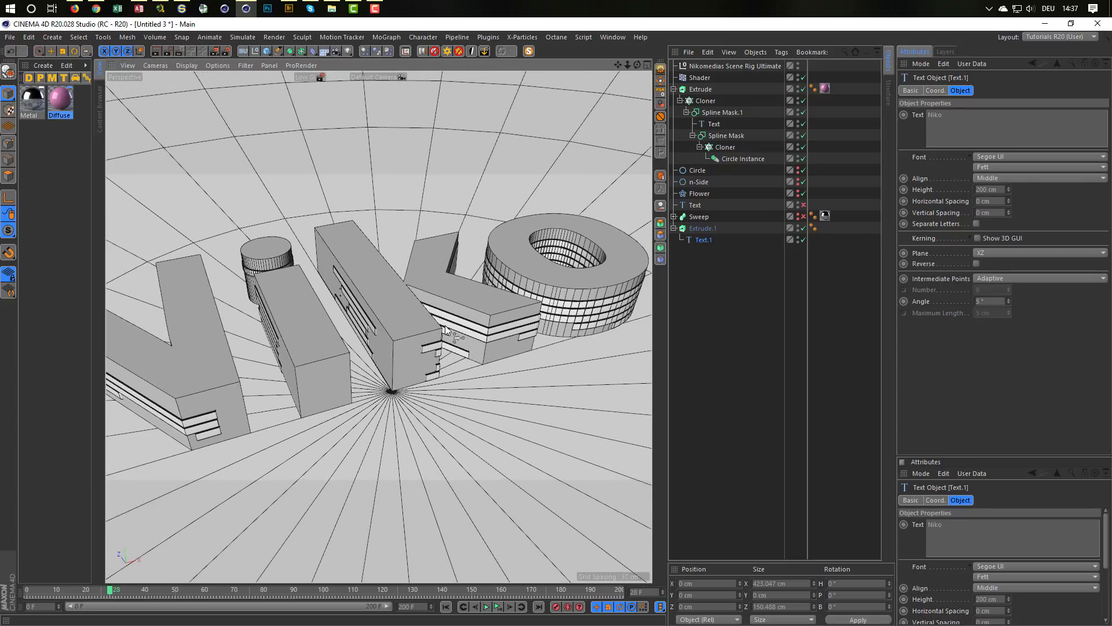
{"action": "left_click", "coordinate": [710, 230]}
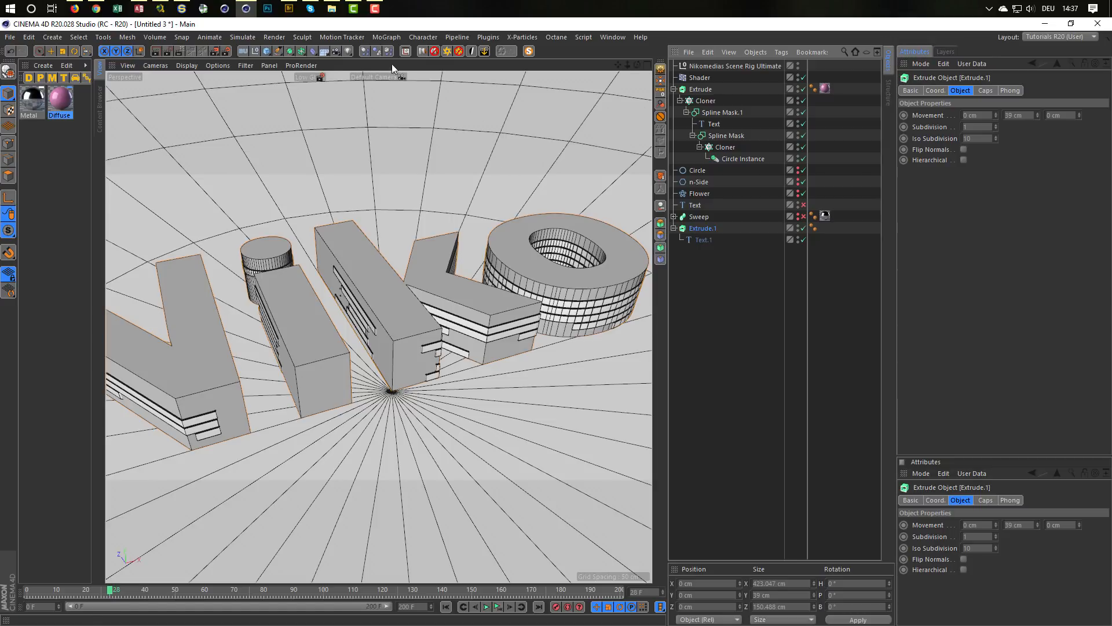
{"action": "left_click", "coordinate": [301, 53]}
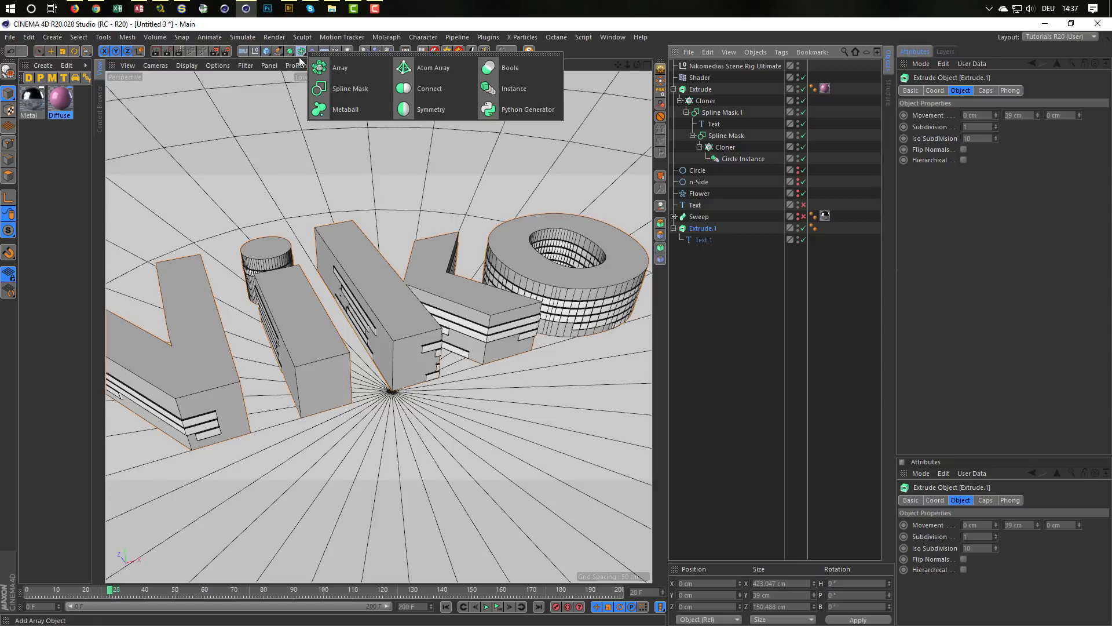
{"action": "left_click", "coordinate": [451, 72], "text": "alt"}
{"action": "left_click_drag", "start_coordinate": [986, 116], "coordinate": [904, 127]}
{"action": "type", "text": ".5"}
{"action": "key", "text": "Tab"}
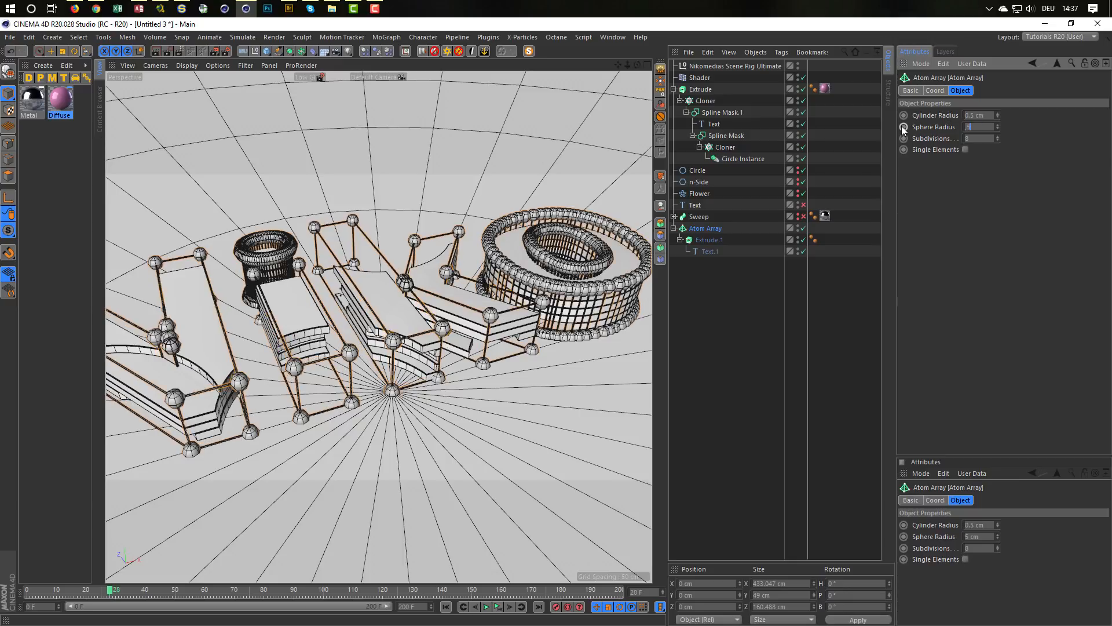
{"action": "type", "text": ".5"}
{"action": "key", "text": "Return"}
Step: Copy the Sweep's Metal texture tag to the Atom Array and render the view of the whole text
{"action": "mouse_move", "coordinate": [467, 329]}
{"action": "left_mouse_down", "text": "alt"}
{"action": "mouse_move", "coordinate": [356, 345]}
{"action": "mouse_move", "coordinate": [395, 318]}
{"action": "mouse_move", "coordinate": [458, 311]}
{"action": "left_mouse_up", "text": "alt"}
{"action": "left_click", "coordinate": [698, 337]}
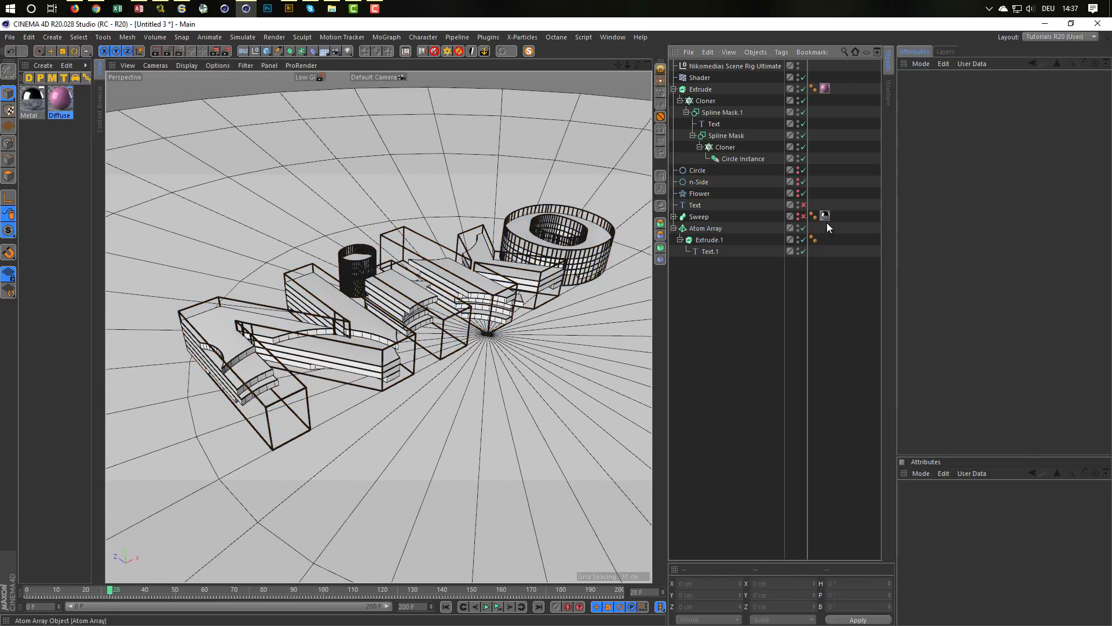
{"action": "mouse_move", "coordinate": [827, 218]}
{"action": "left_mouse_down", "text": "ctrl"}
{"action": "mouse_move", "coordinate": [826, 239]}
{"action": "mouse_move", "coordinate": [826, 228]}
{"action": "left_mouse_up", "text": "ctrl"}
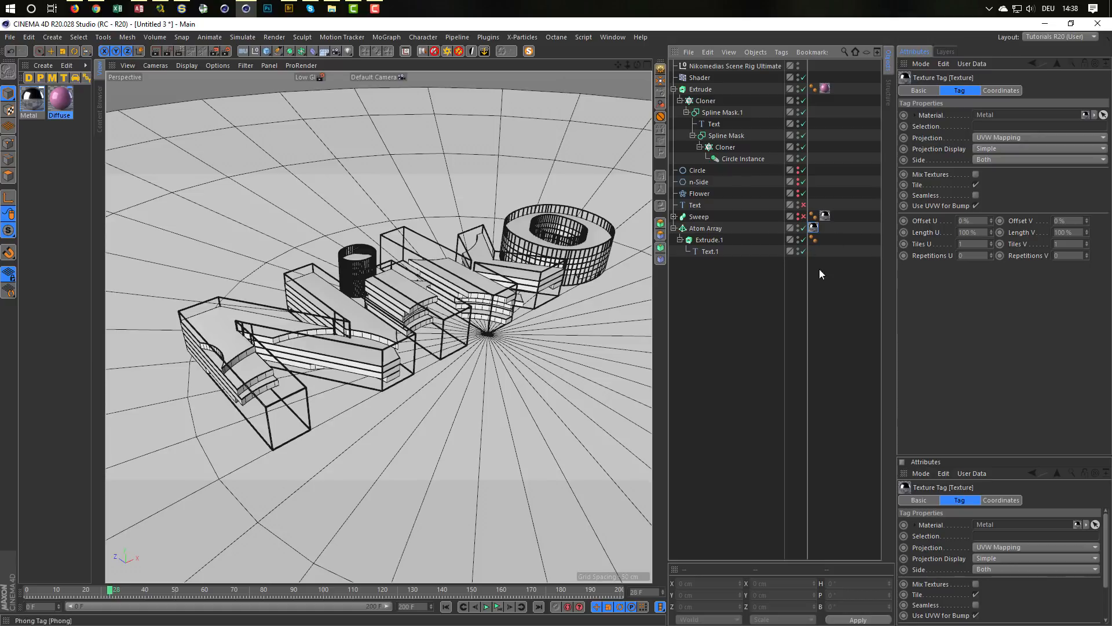
{"action": "left_click_drag", "start_coordinate": [492, 303], "coordinate": [466, 265], "text": "alt"}
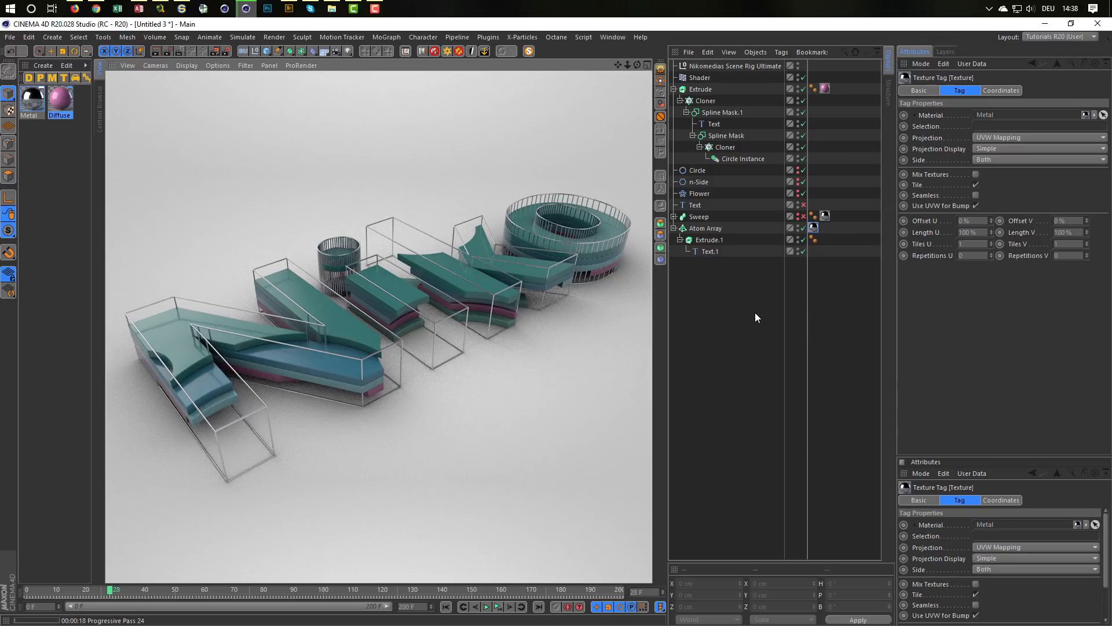
Step: Delete the Atom Array with its children and enable the Sweep object
{"action": "left_click", "coordinate": [704, 229]}
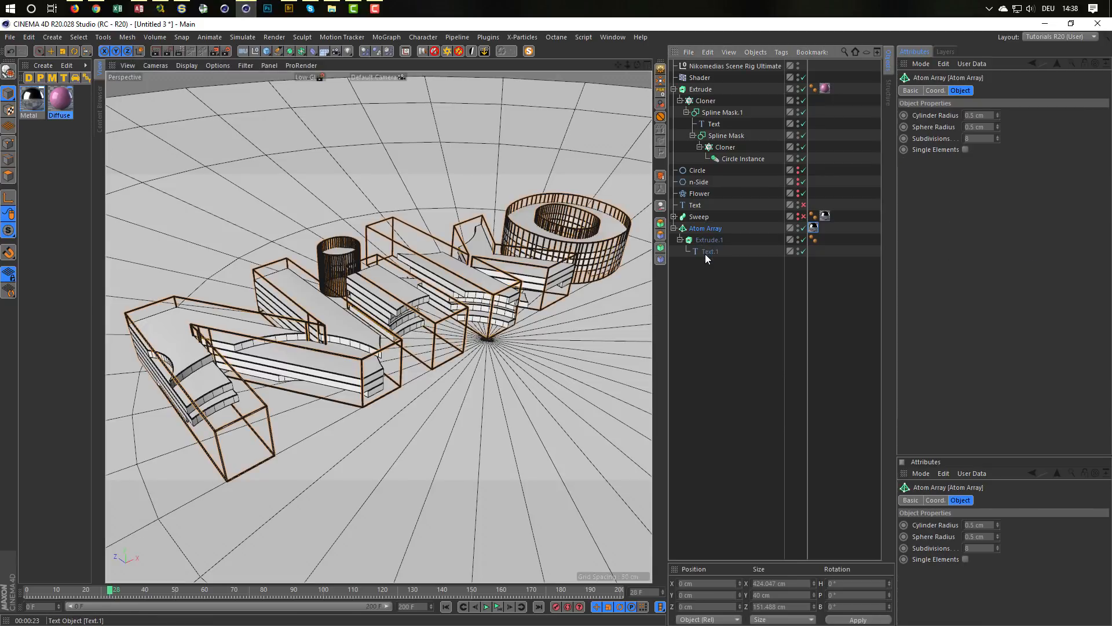
{"action": "key", "text": "Delete"}
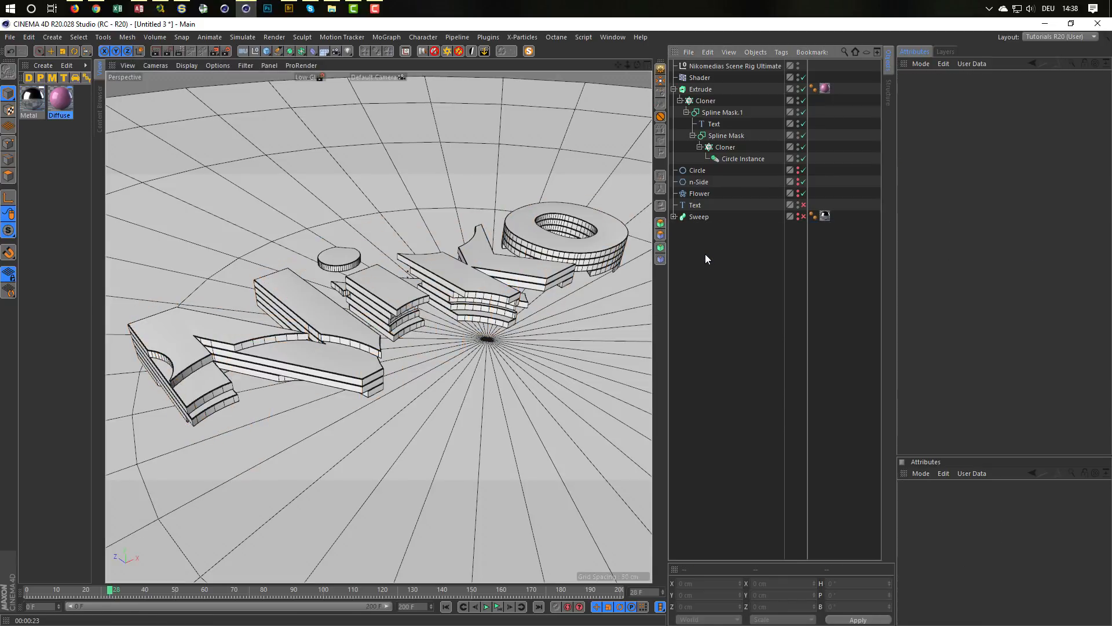
{"action": "left_click", "coordinate": [804, 216]}
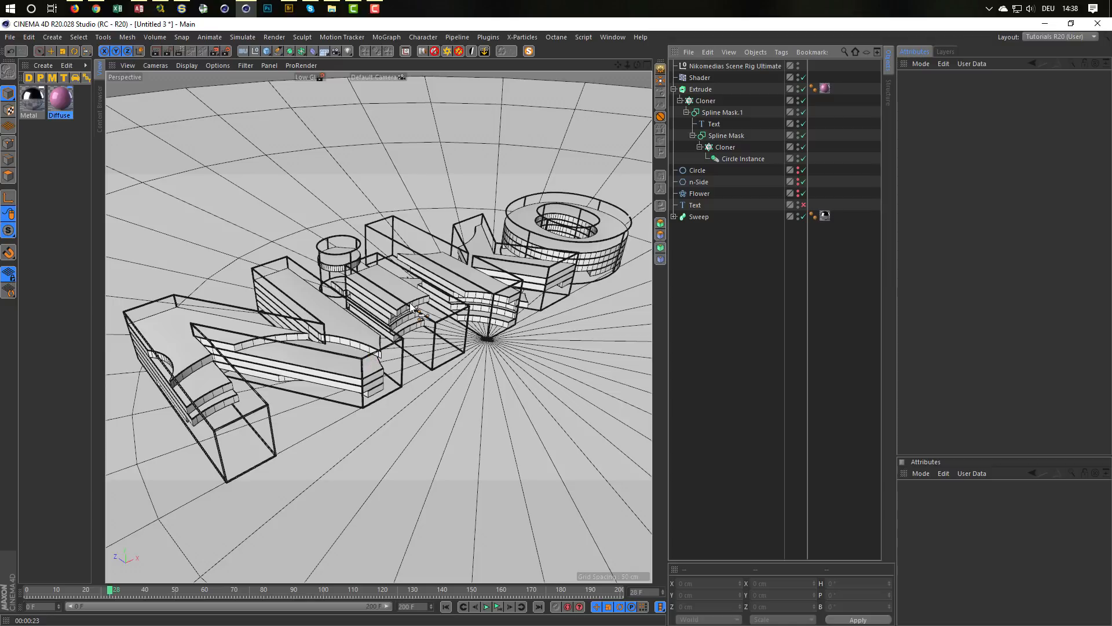
Step: Save the scene under the file name text in the _Temp folder
{"action": "scroll", "coordinate": [408, 308], "scroll_direction": "down", "scroll_amount": 2}
{"action": "scroll", "coordinate": [410, 307], "scroll_direction": "down", "scroll_amount": 1}
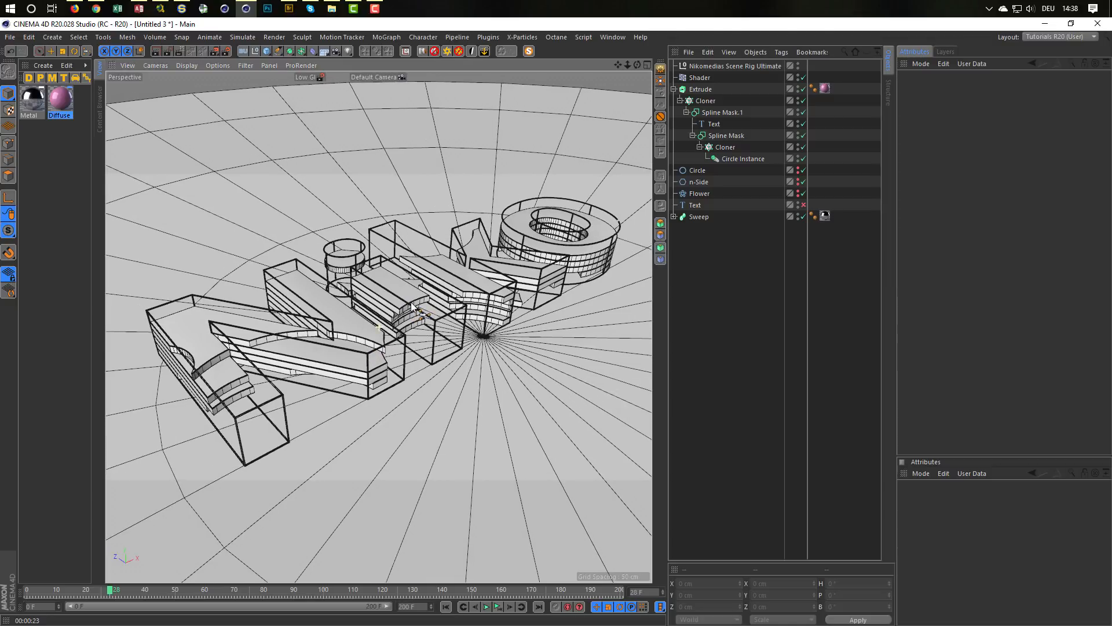
{"action": "left_click_drag", "start_coordinate": [412, 304], "coordinate": [416, 307], "text": "alt"}
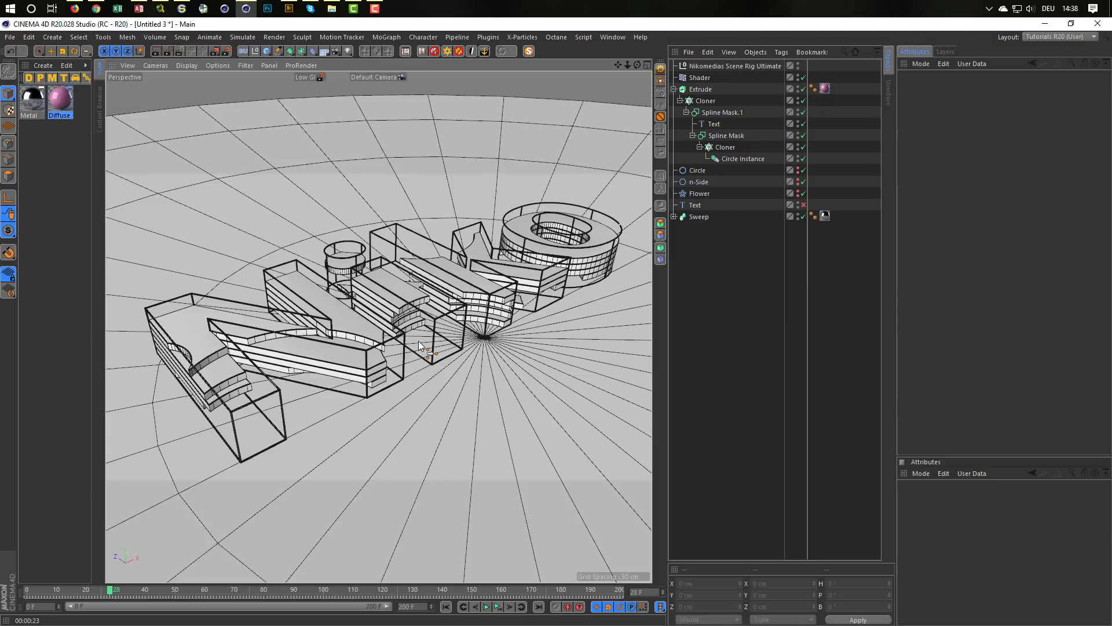
{"action": "key", "text": "ctrl+s"}
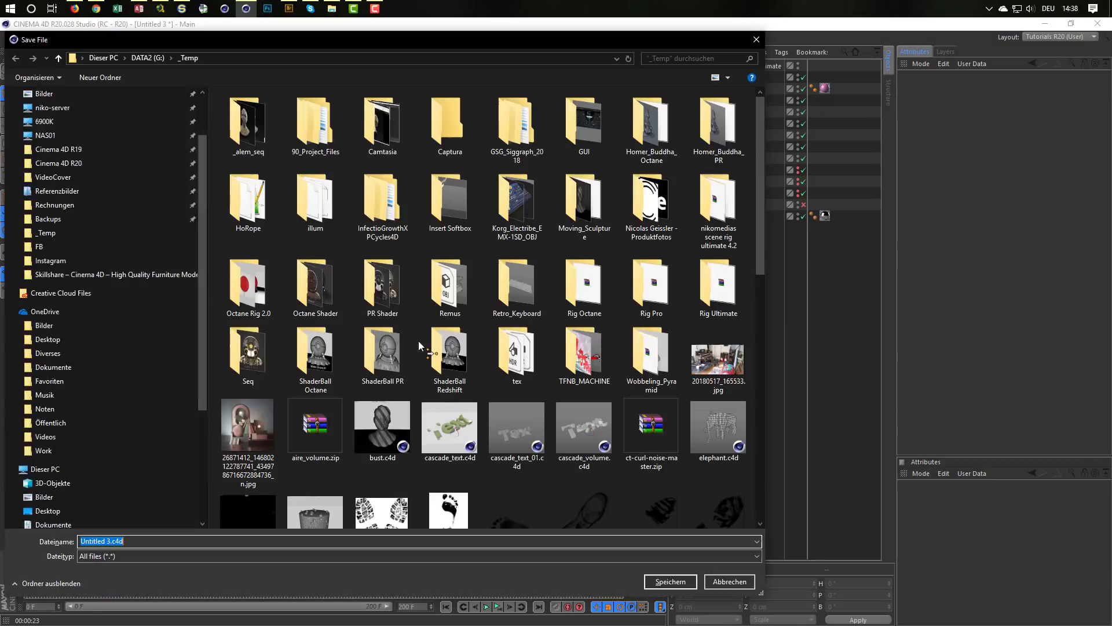
{"action": "type", "text": "text"}
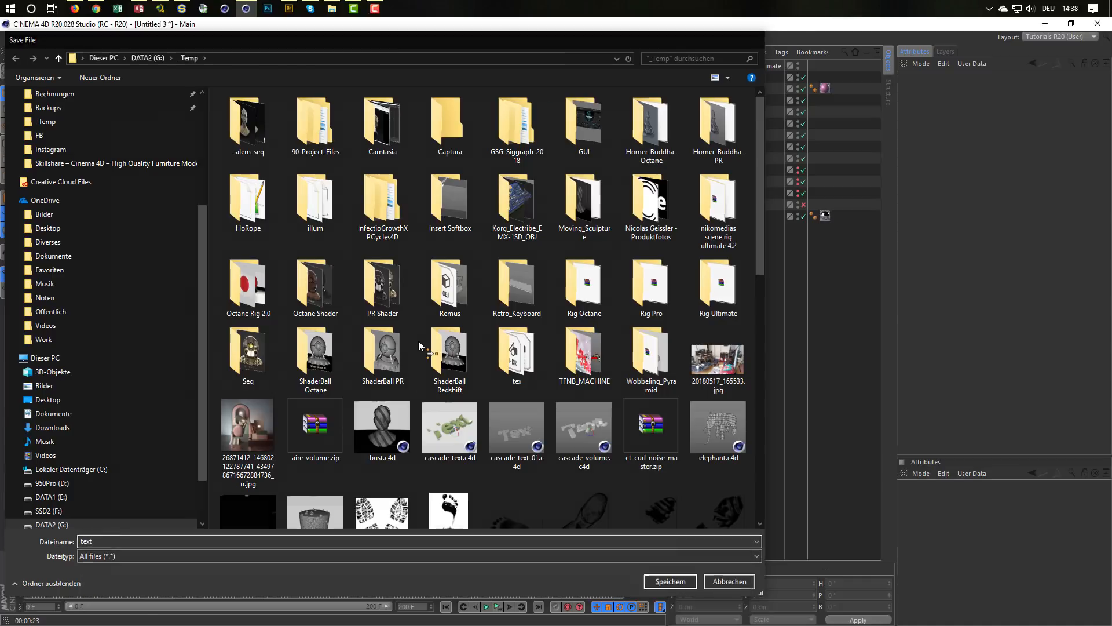
{"action": "key", "text": "Return"}
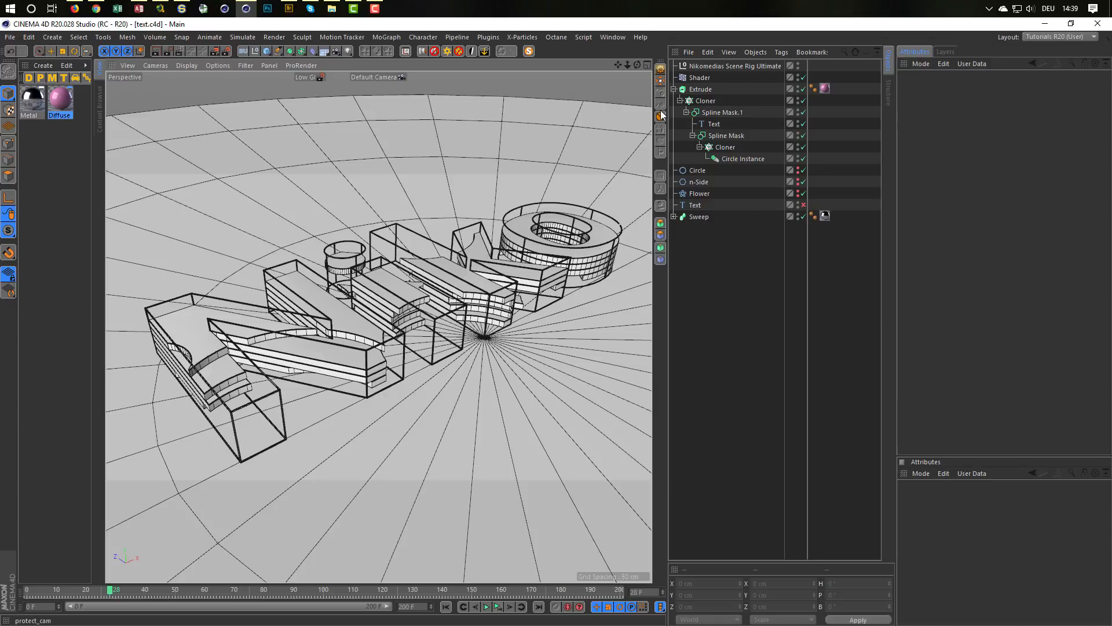
Step: Delete the Nikomedias Scene Rig Ultimate and add an Octane Hdri Environment to the scene
{"action": "left_click", "coordinate": [704, 66]}
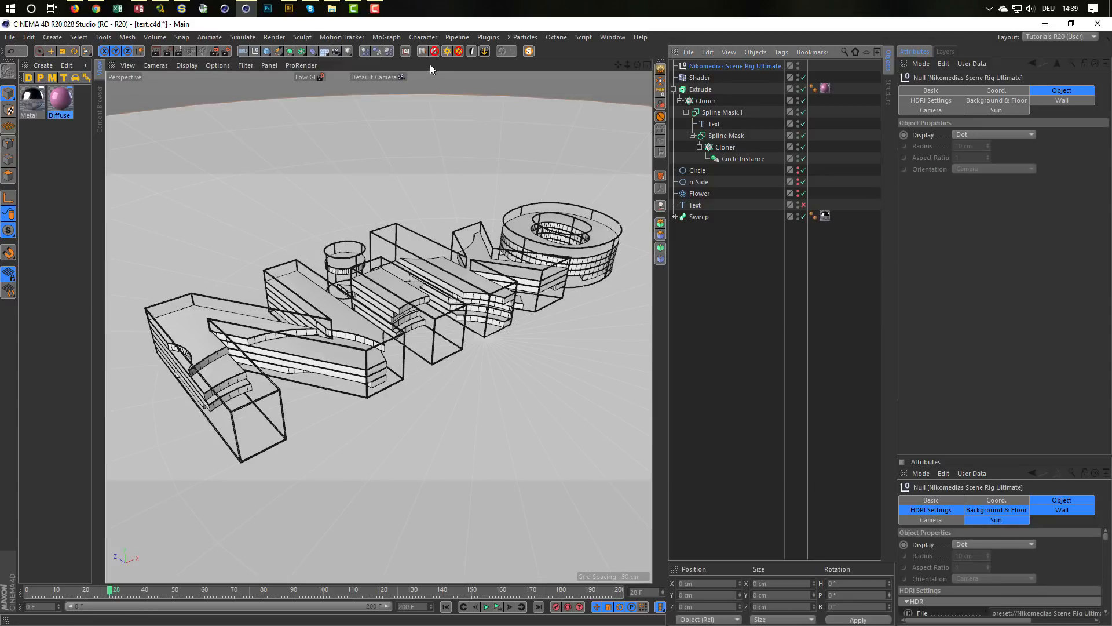
{"action": "left_click", "coordinate": [436, 51]}
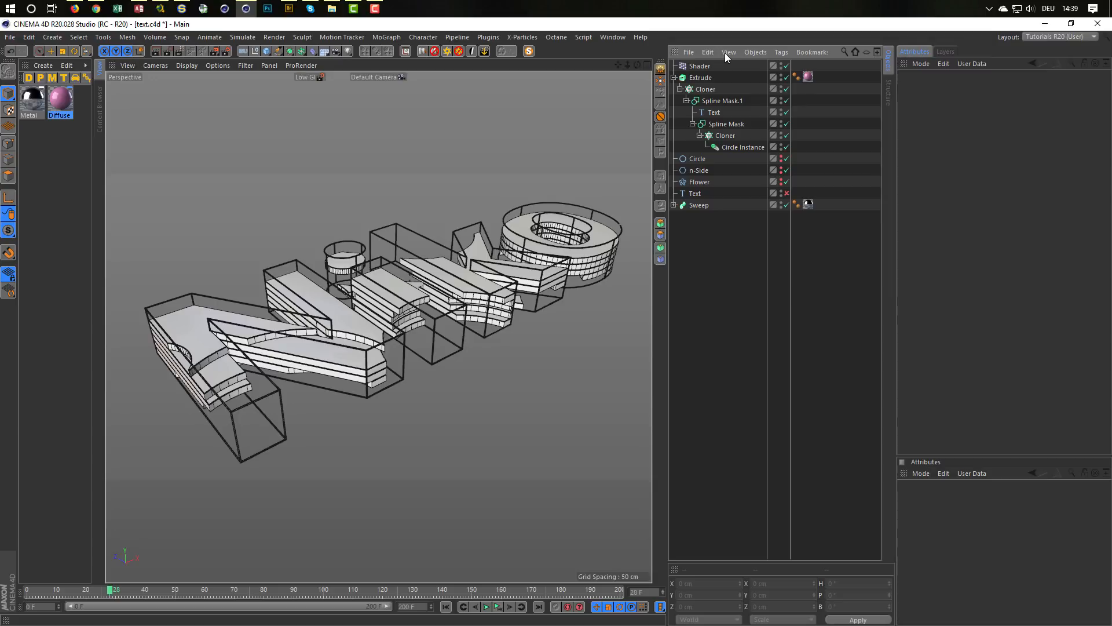
{"action": "left_click", "coordinate": [555, 37]}
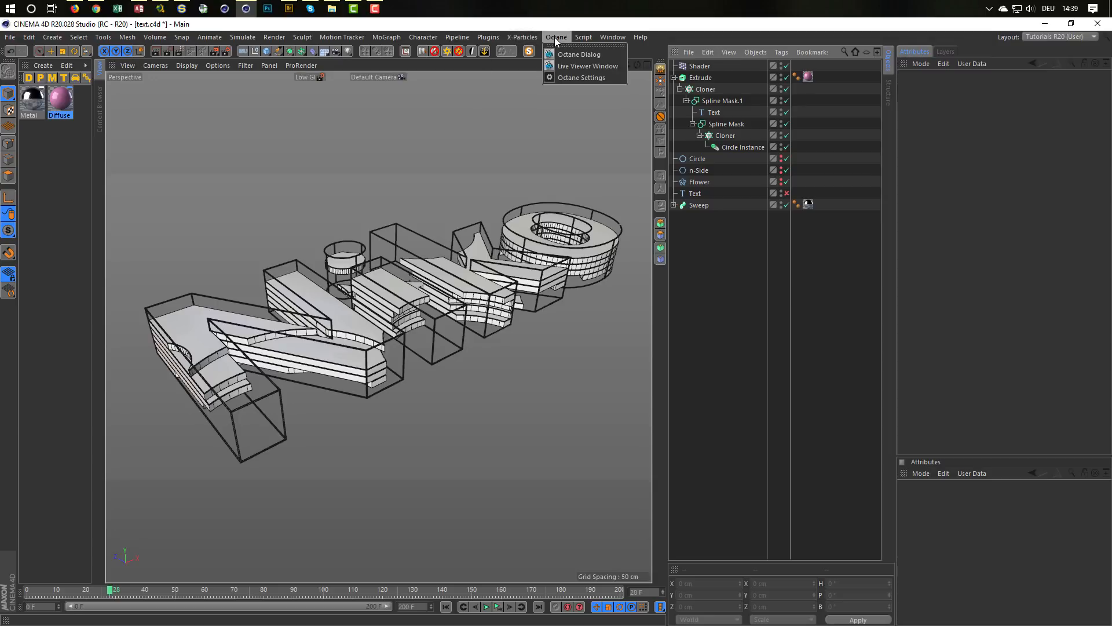
{"action": "left_click", "coordinate": [597, 65]}
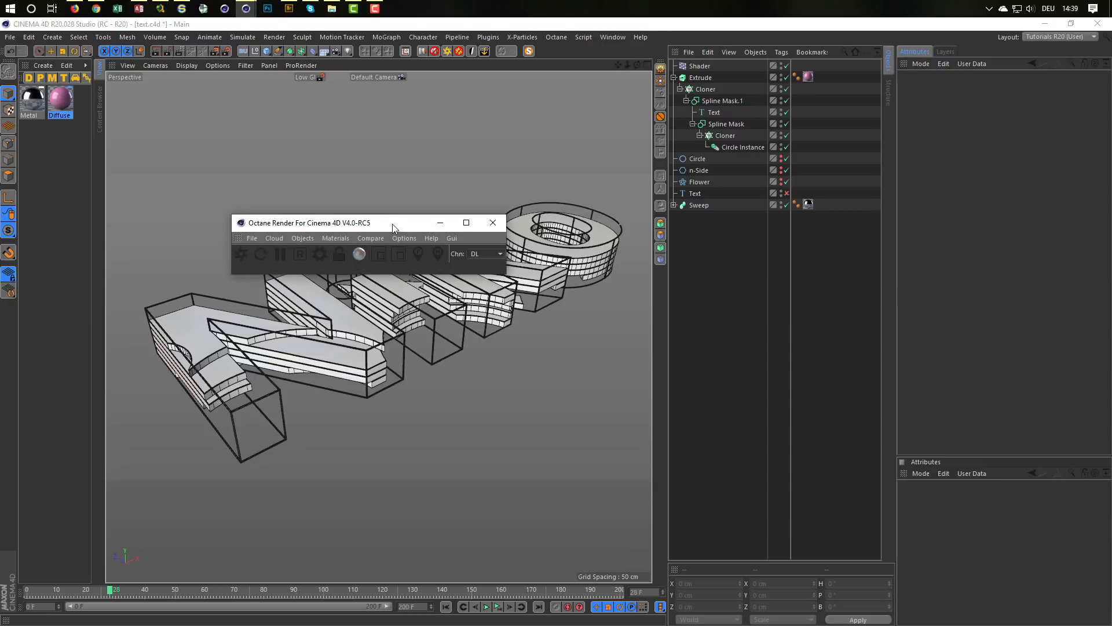
{"action": "left_click_drag", "start_coordinate": [393, 227], "coordinate": [866, 394]}
{"action": "left_click", "coordinate": [778, 405]}
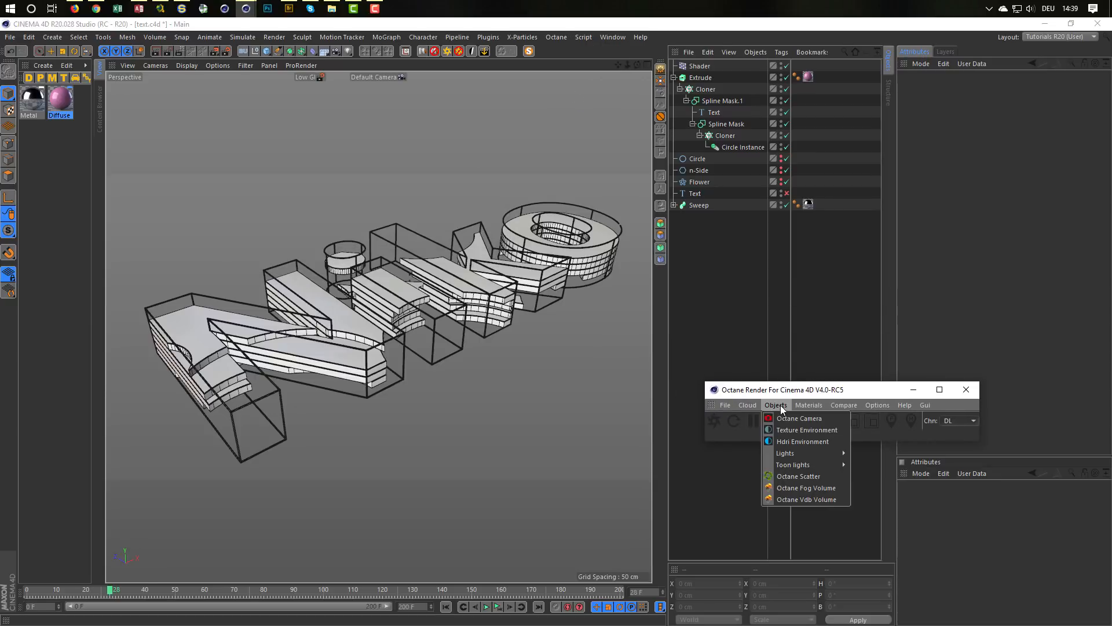
{"action": "left_click", "coordinate": [807, 441]}
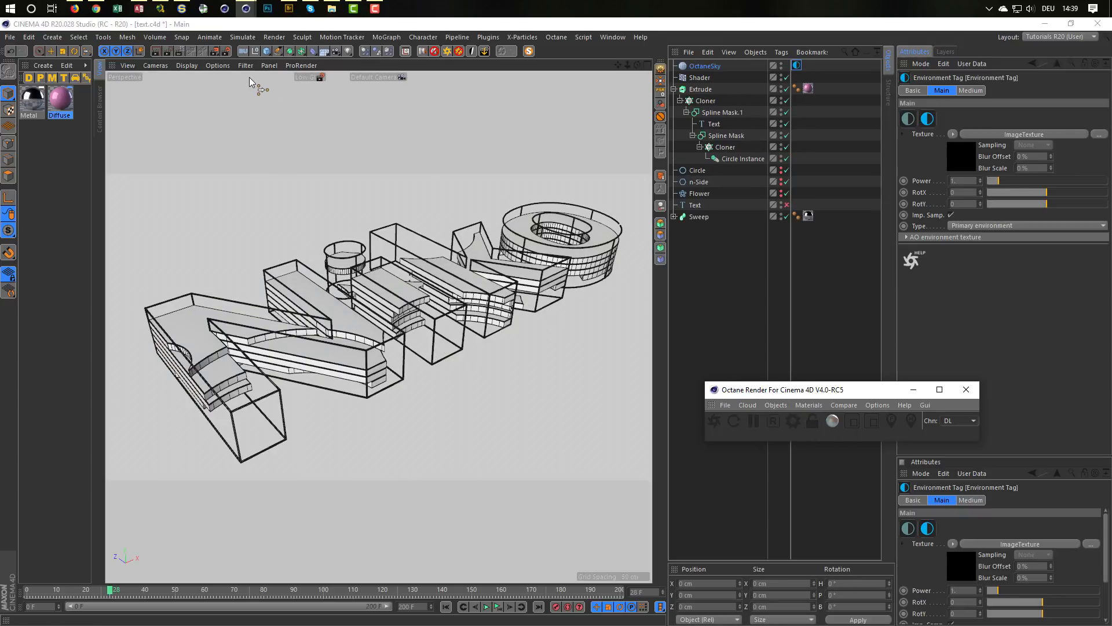
Step: Add a Disc as the floor under the text and enlarge it to about 2436 cm across
{"action": "left_click", "coordinate": [266, 51]}
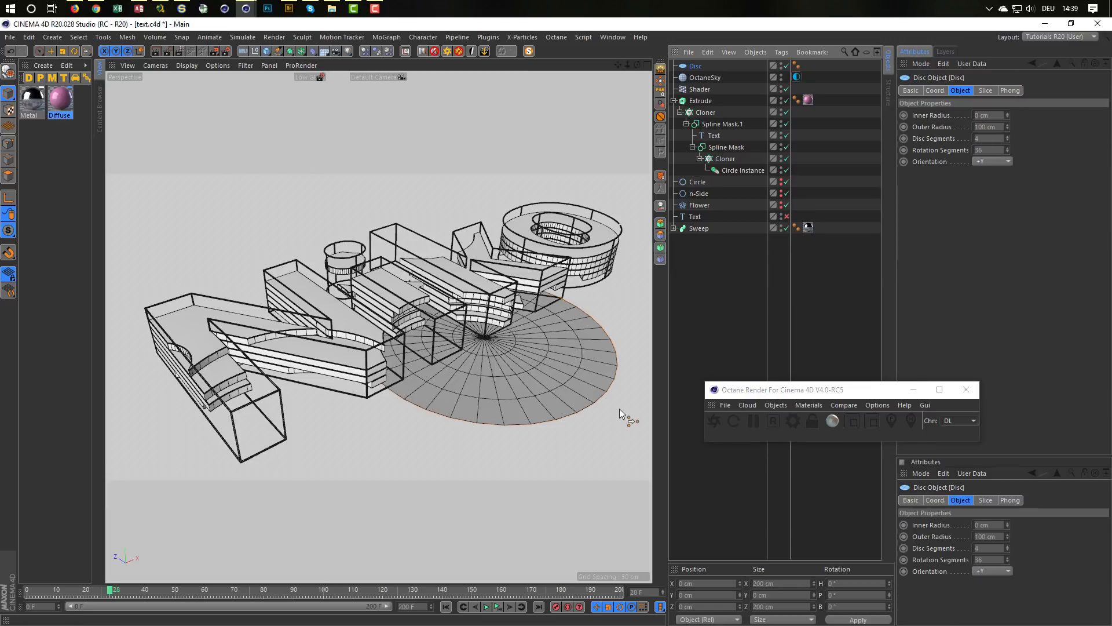
{"action": "left_click", "coordinate": [51, 51]}
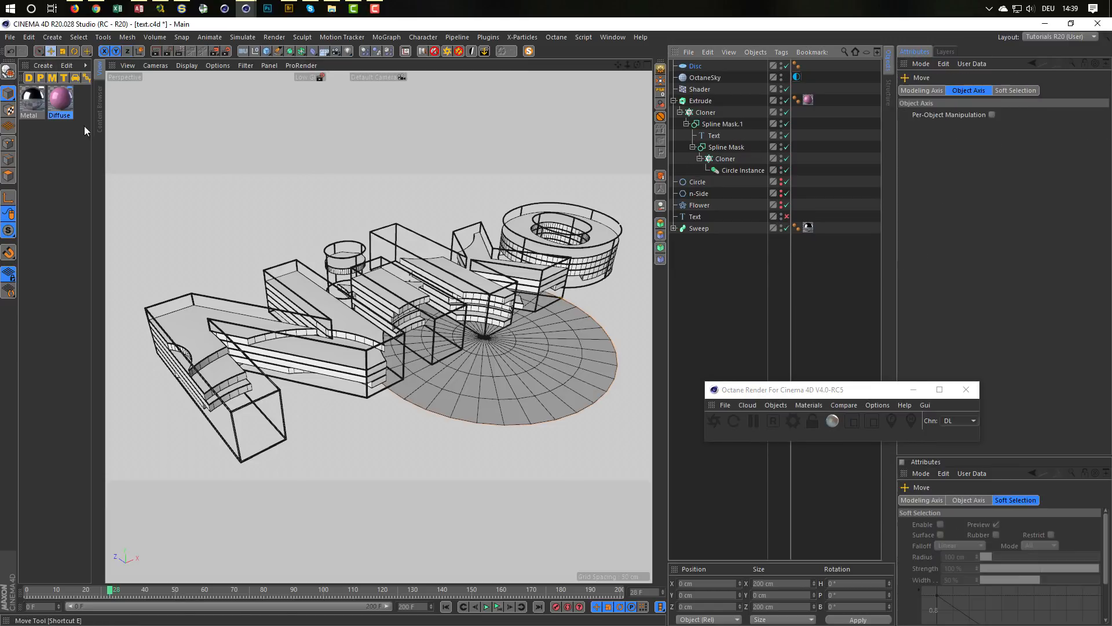
{"action": "left_click_drag", "start_coordinate": [560, 298], "coordinate": [651, 250]}
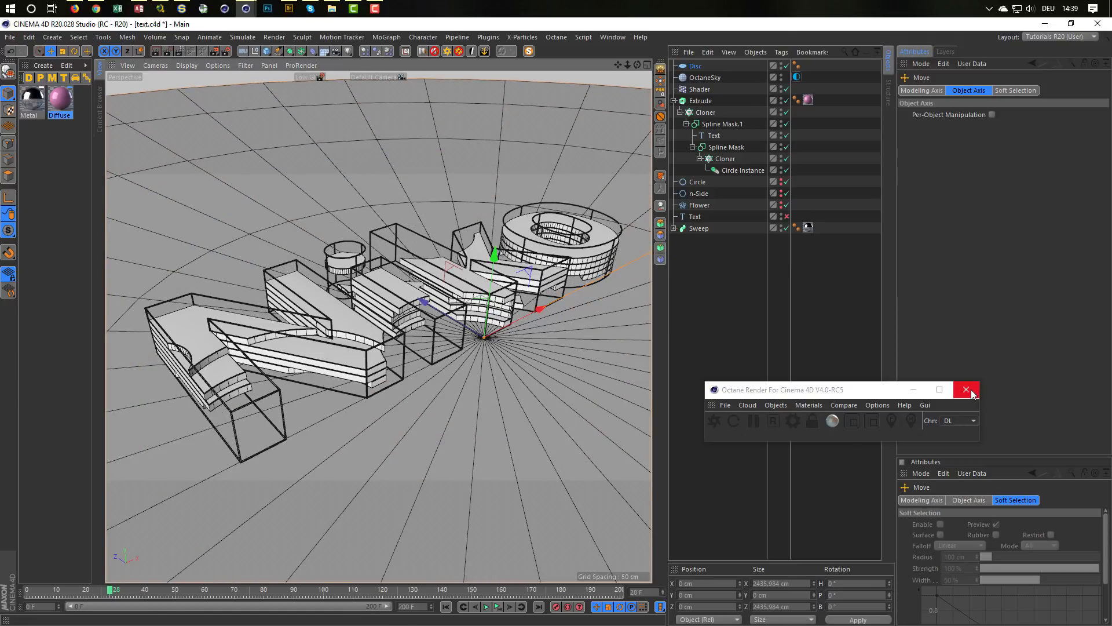
{"action": "left_click", "coordinate": [971, 391]}
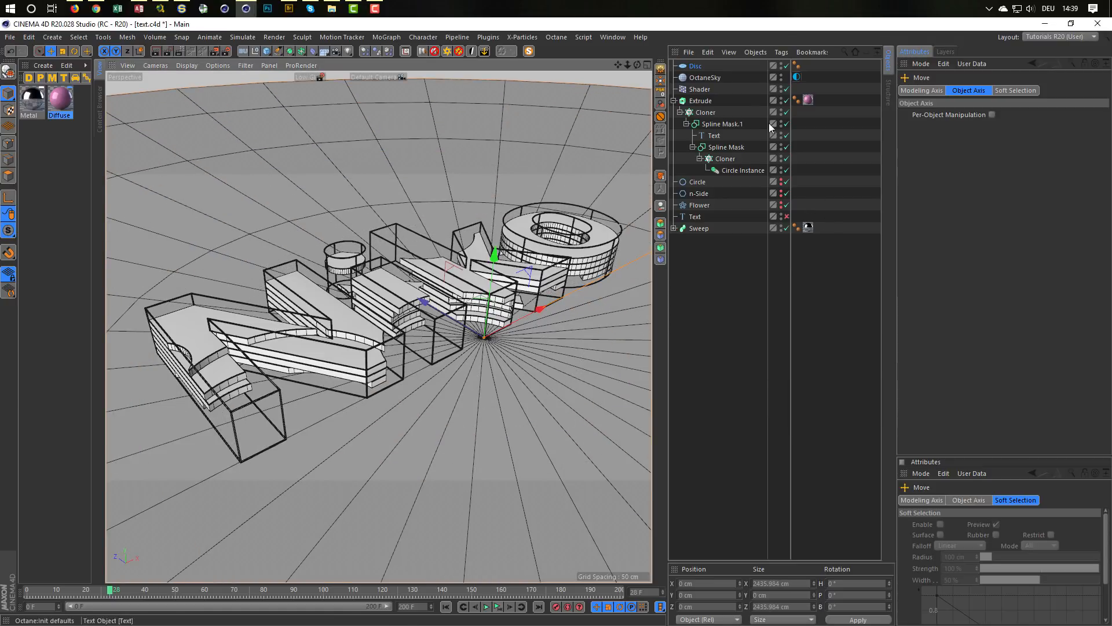
Step: Load NatureLabFront_IBL_Ref.hdr from the Indoor HDRI presets as the image texture of the OctaneSky environment
{"action": "left_click", "coordinate": [962, 151]}
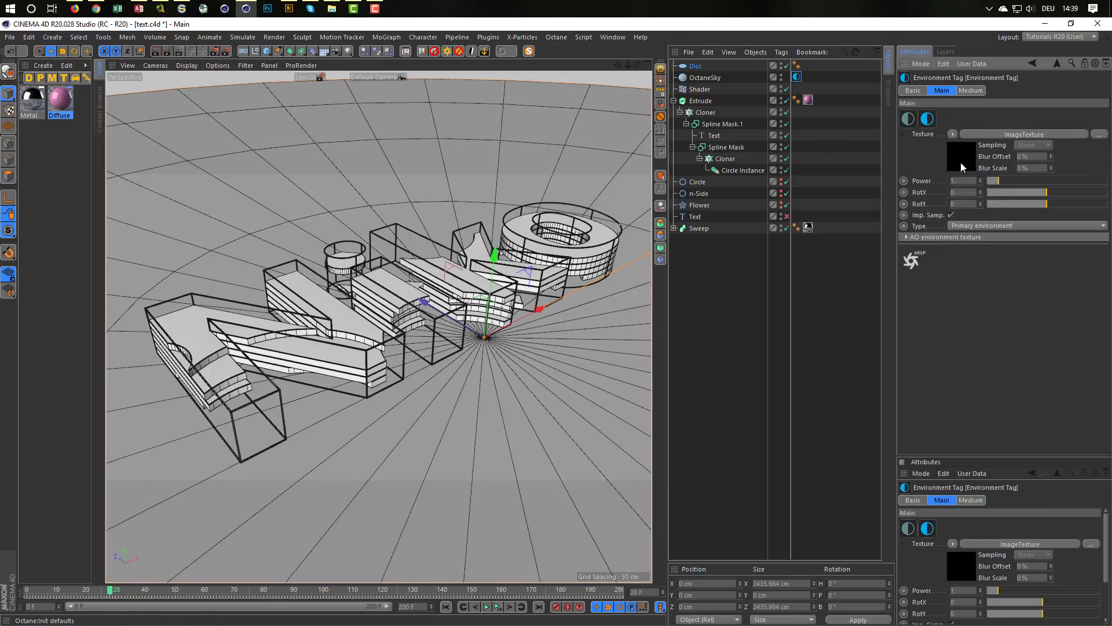
{"action": "key", "text": "shift+F8"}
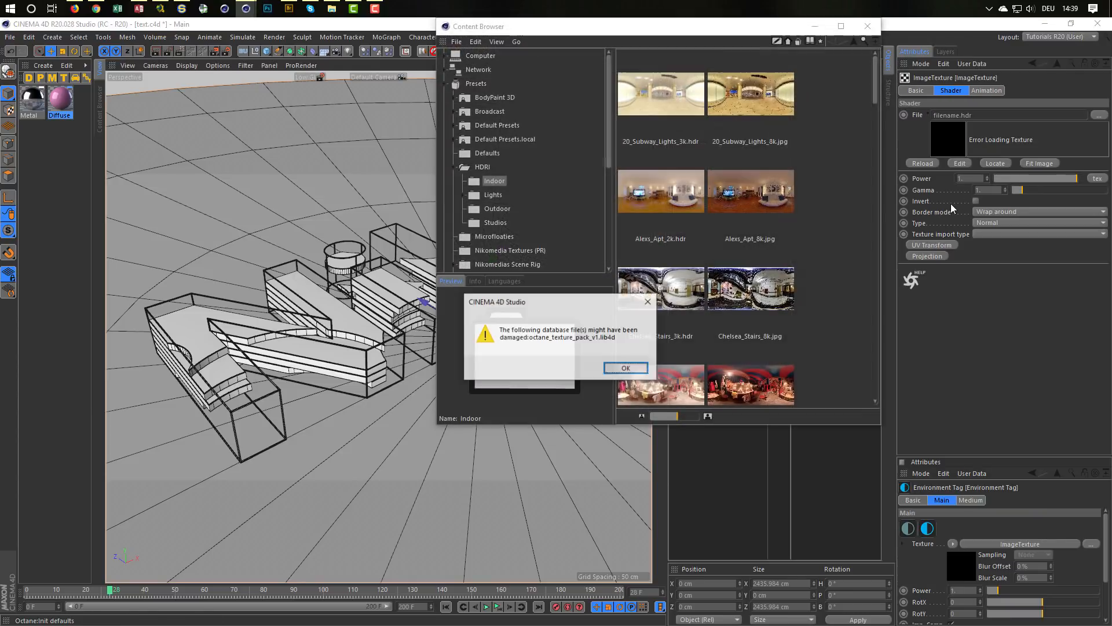
{"action": "left_click", "coordinate": [617, 369]}
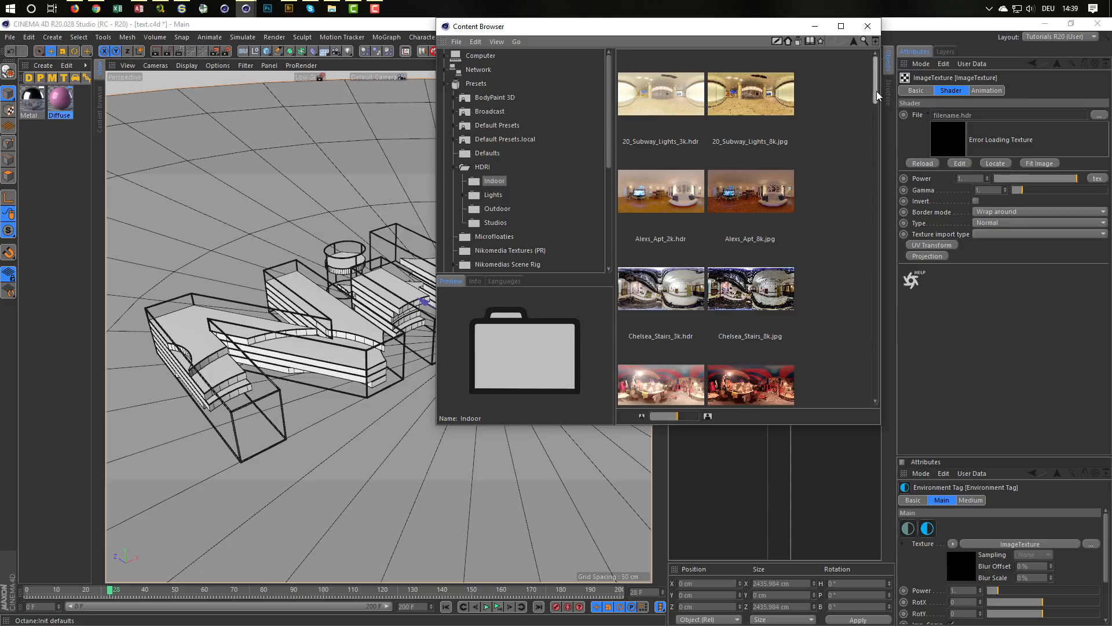
{"action": "left_click_drag", "start_coordinate": [877, 91], "coordinate": [896, 173]}
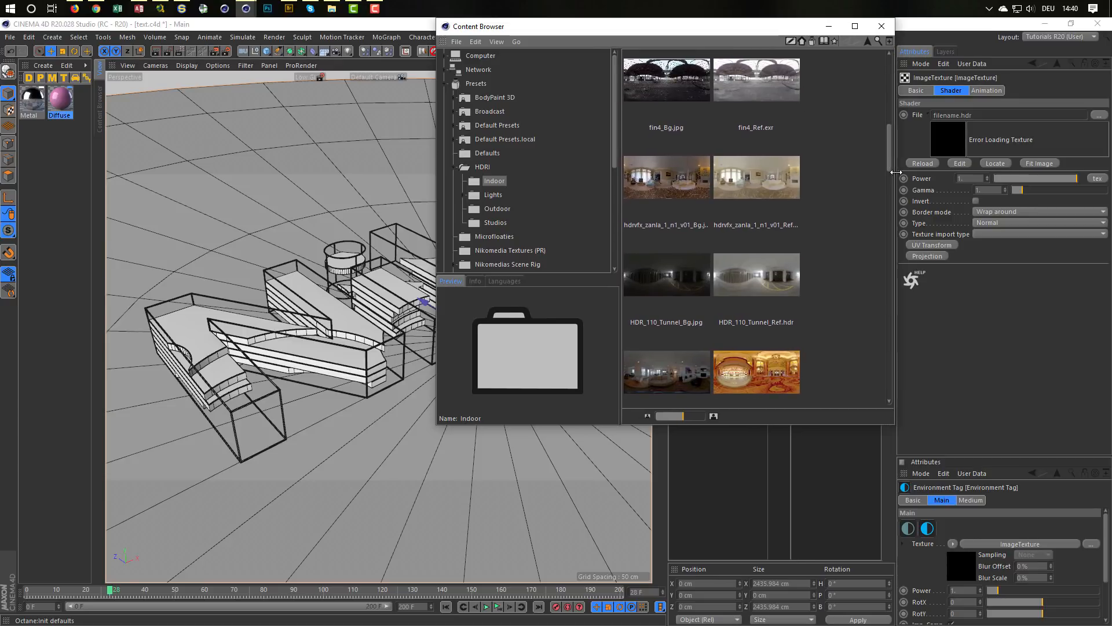
{"action": "scroll", "coordinate": [851, 190], "scroll_direction": "down", "scroll_amount": 5}
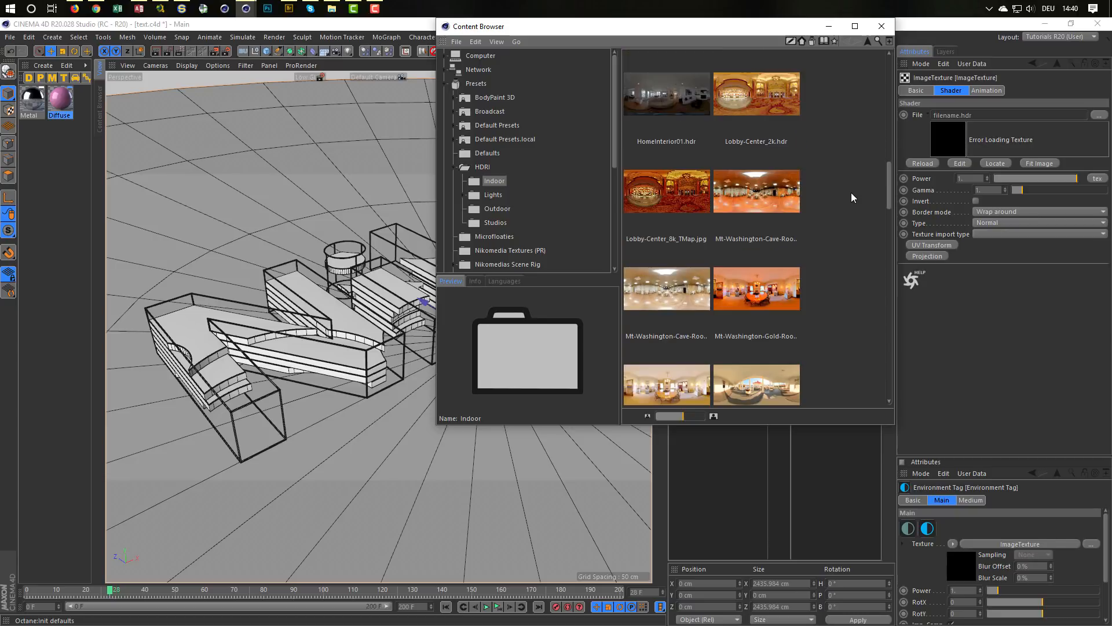
{"action": "scroll", "coordinate": [850, 193], "scroll_direction": "down", "scroll_amount": 1}
{"action": "scroll", "coordinate": [816, 242], "scroll_direction": "down", "scroll_amount": 2}
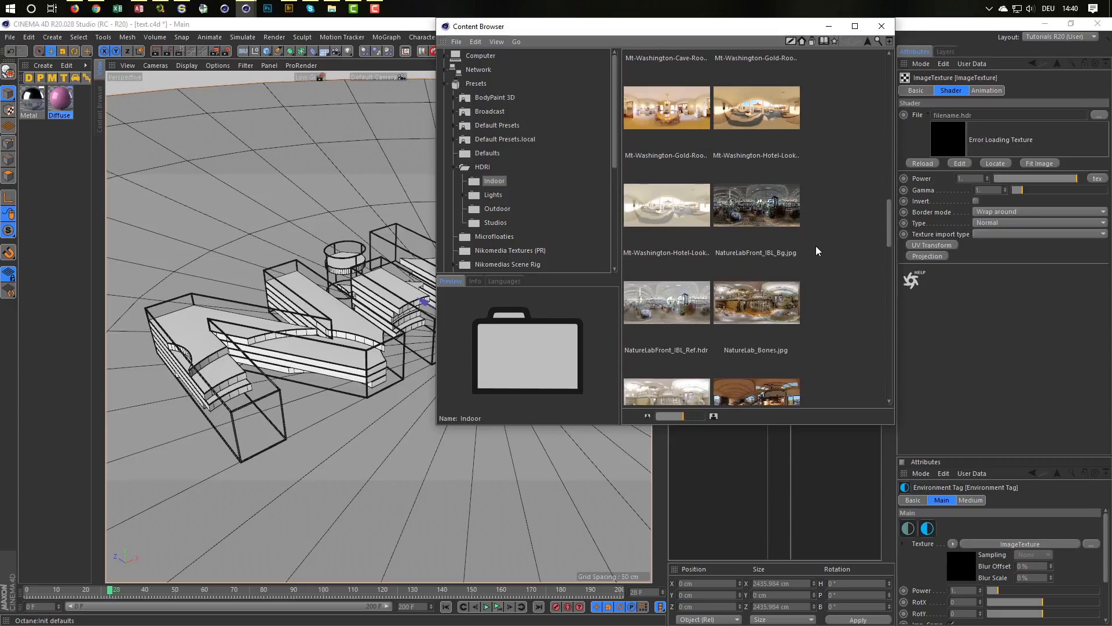
{"action": "left_click", "coordinate": [676, 310]}
{"action": "left_click_drag", "start_coordinate": [975, 125], "coordinate": [984, 115]}
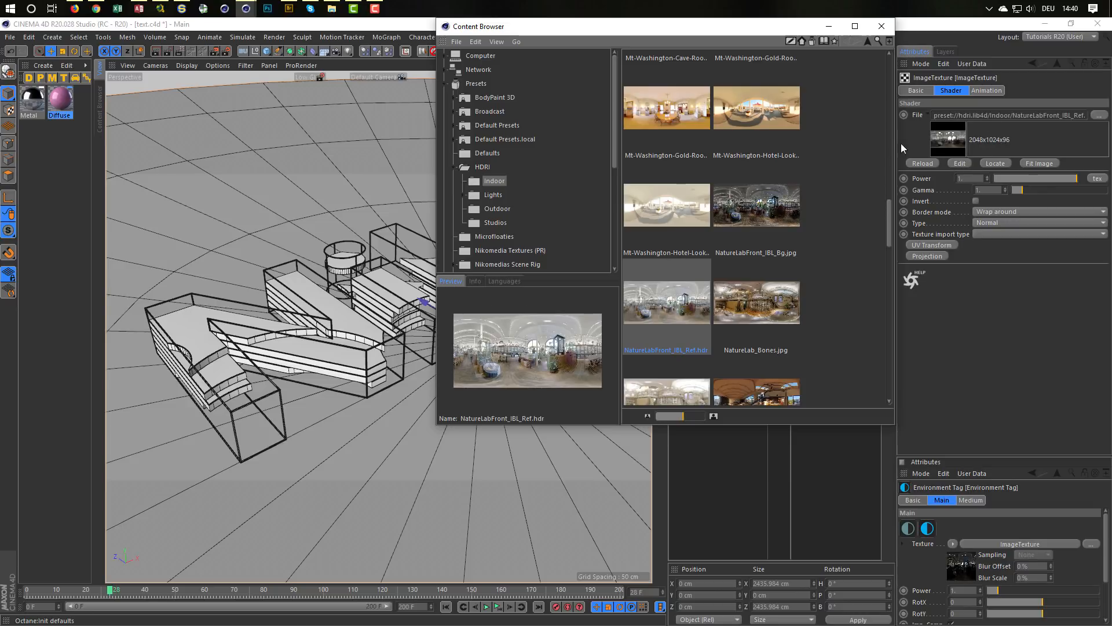
{"action": "left_click", "coordinate": [881, 26]}
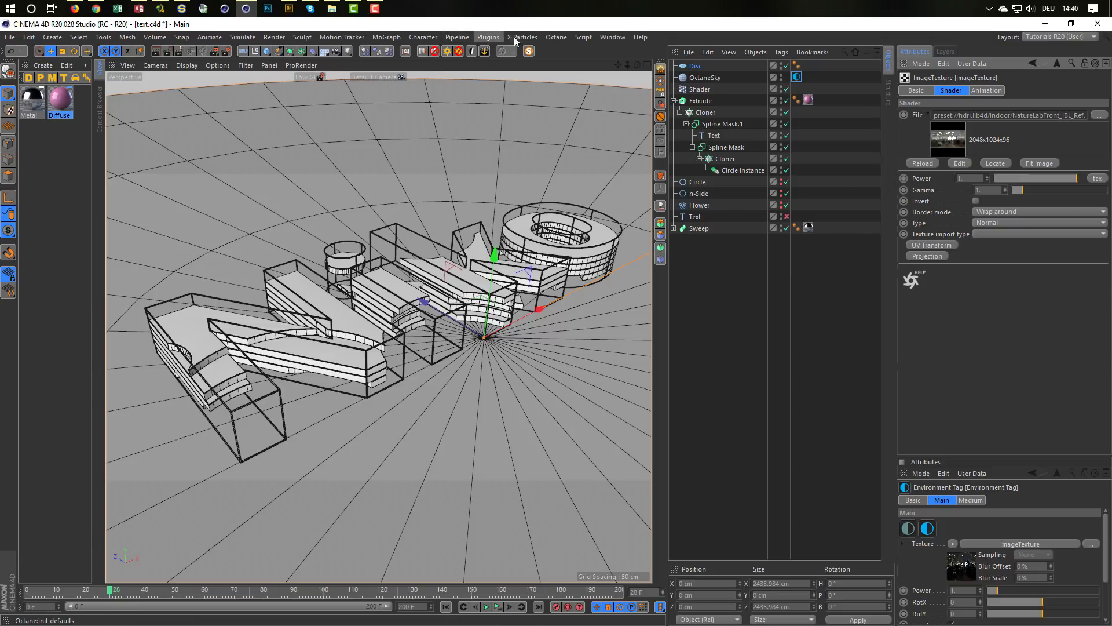
Step: Open the Octane Live Viewer in a wider, shorter window and check the Pathtracing kernel settings
{"action": "left_click", "coordinate": [562, 38]}
{"action": "left_click", "coordinate": [565, 66]}
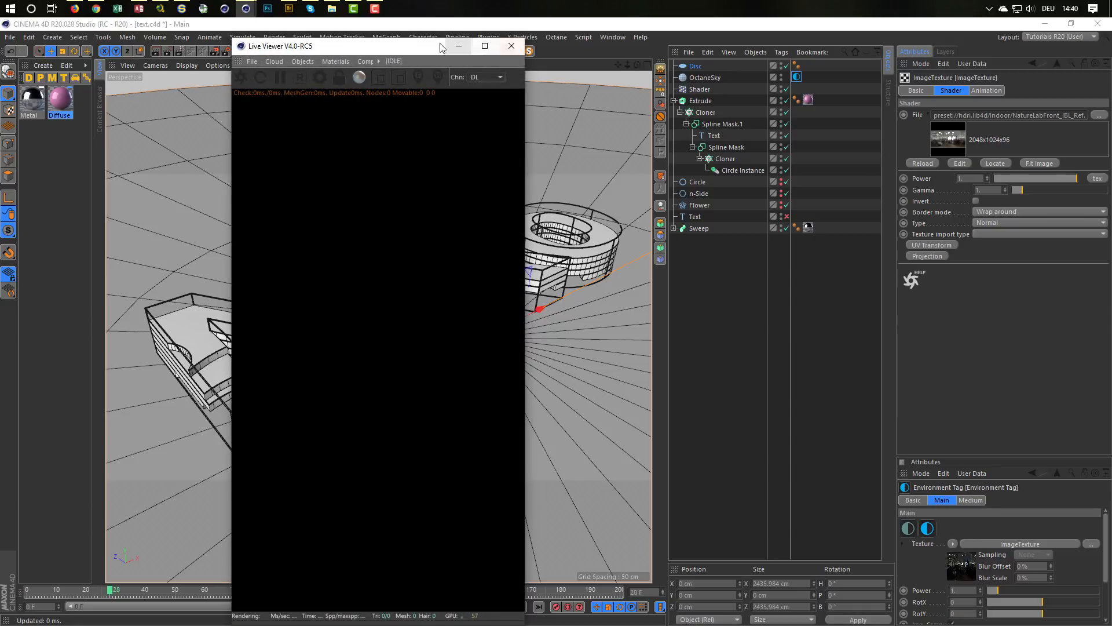
{"action": "left_click_drag", "start_coordinate": [227, 37], "coordinate": [136, 328]}
{"action": "left_click_drag", "start_coordinate": [285, 336], "coordinate": [330, 271]}
{"action": "left_click", "coordinate": [273, 302]}
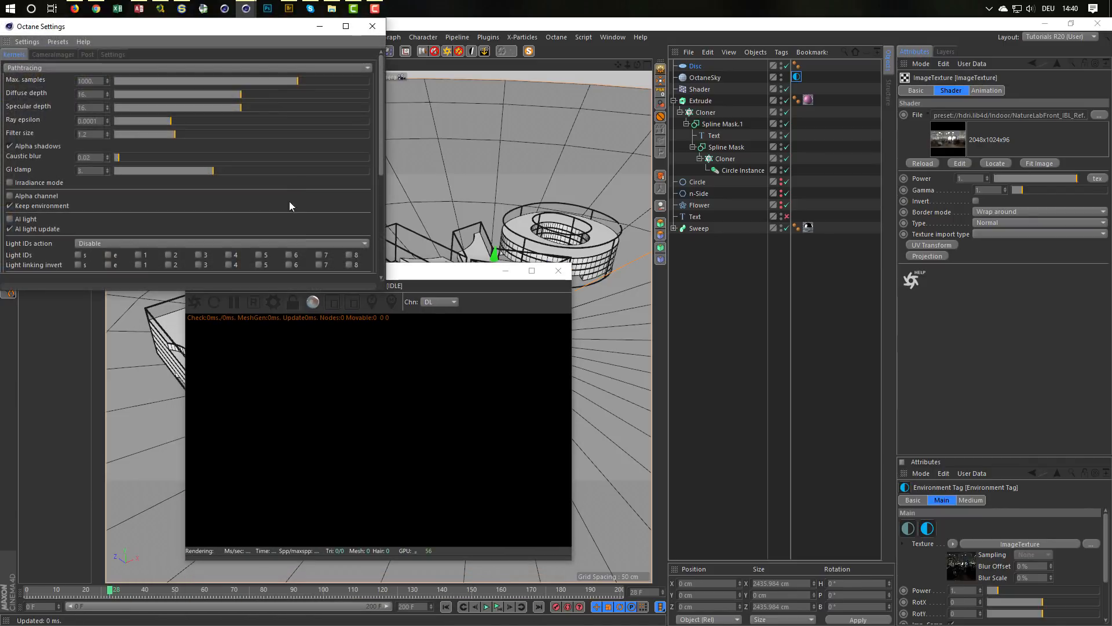
{"action": "left_click_drag", "start_coordinate": [269, 30], "coordinate": [279, 37]}
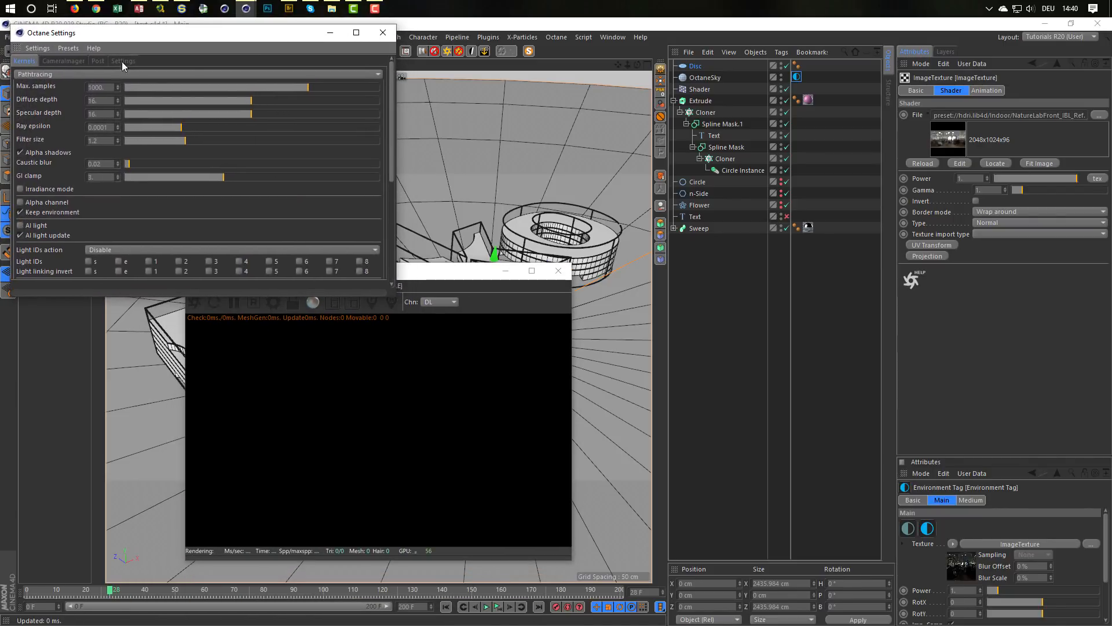
{"action": "left_click", "coordinate": [382, 32]}
Step: Render the scene in the Live Viewer beside the viewport and save the scene file
{"action": "left_click", "coordinate": [202, 300]}
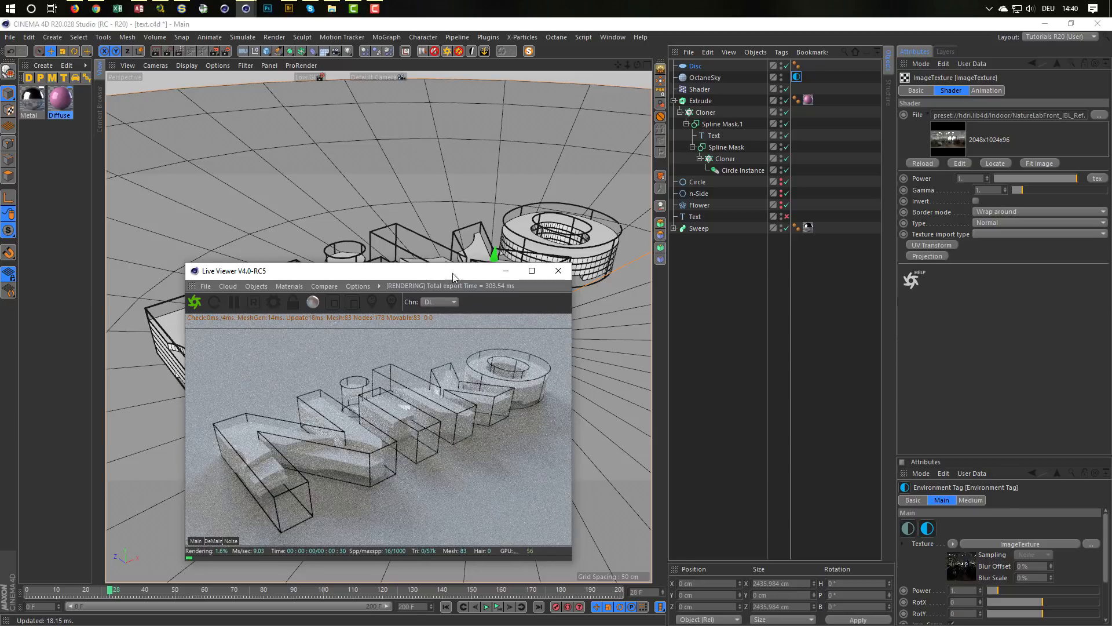
{"action": "left_click_drag", "start_coordinate": [444, 272], "coordinate": [827, 267]}
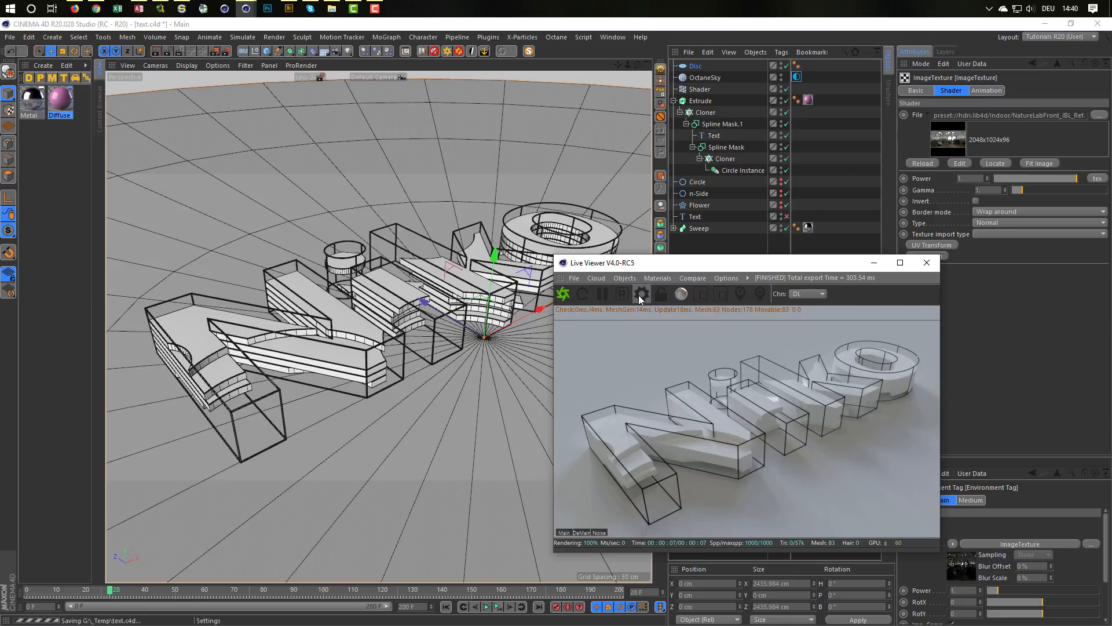
{"action": "key", "text": "ctrl+s"}
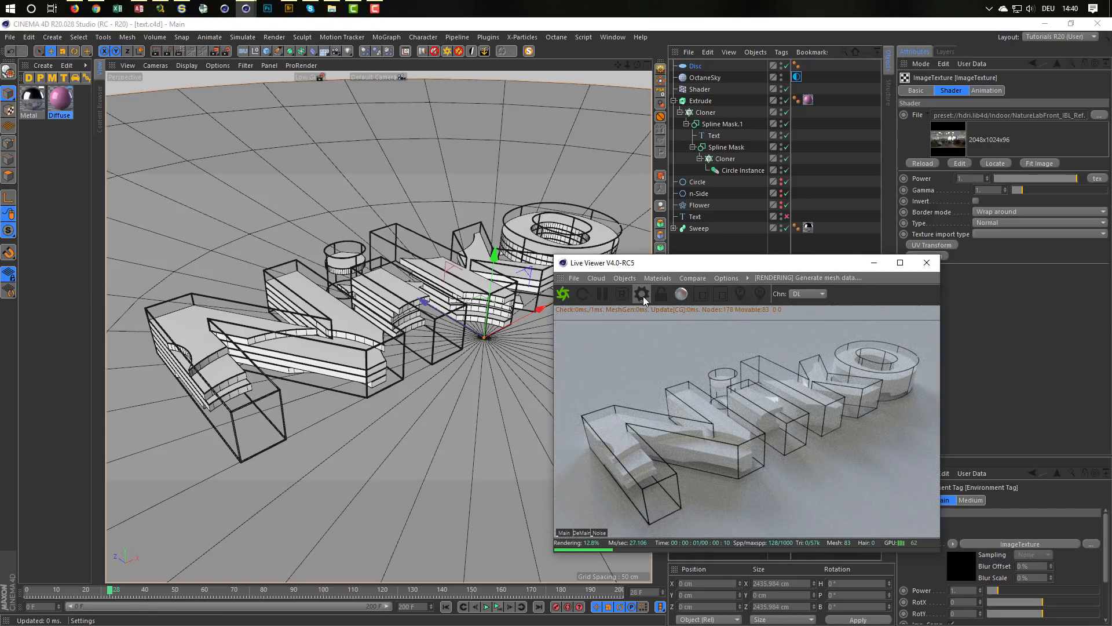
Step: Convert the Metal and Diffuse materials to Octane materials
{"action": "left_click", "coordinate": [32, 99], "text": "shift"}
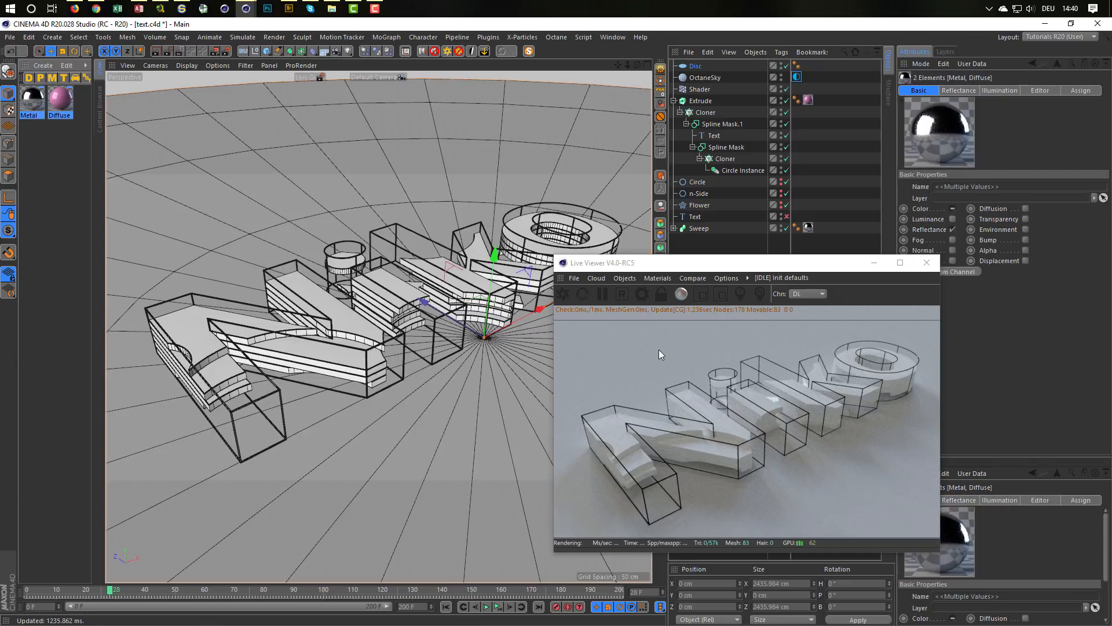
{"action": "left_click", "coordinate": [657, 278]}
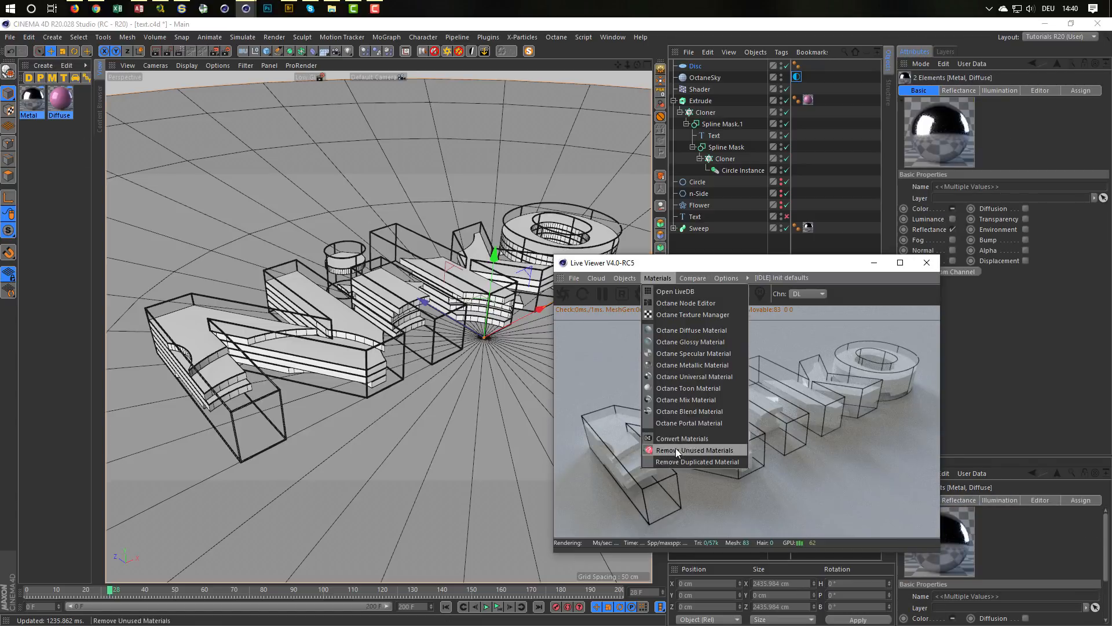
{"action": "left_click", "coordinate": [692, 438]}
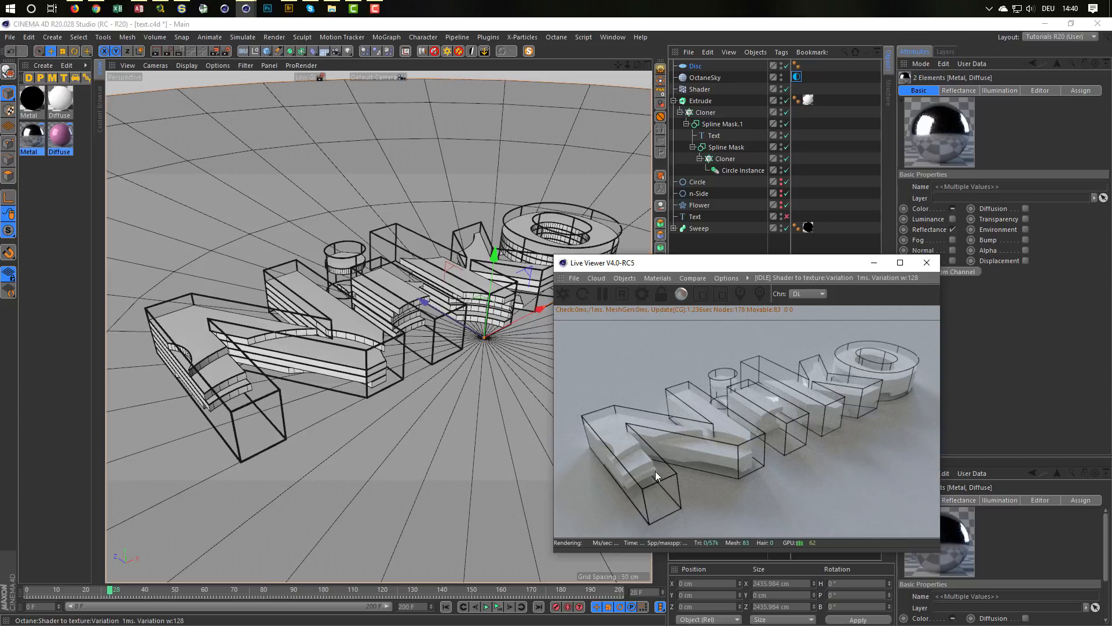
Step: Open the converted Diffuse material in the Octane Node Editor and move its Variation node lower, beside the Diffuse input
{"action": "left_click", "coordinate": [63, 105]}
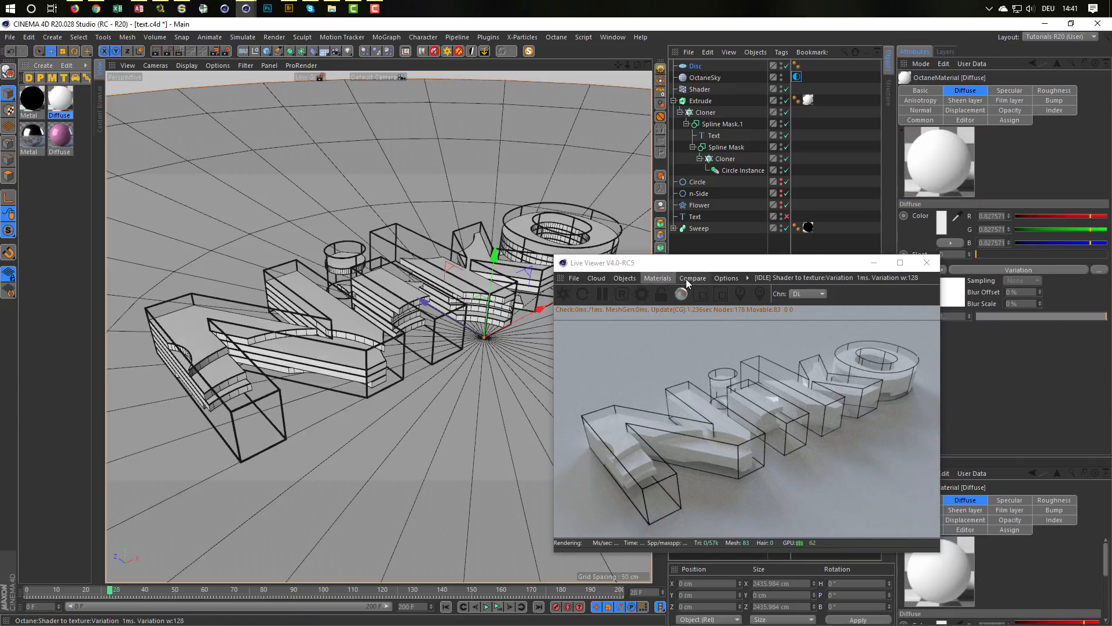
{"action": "left_click", "coordinate": [660, 278]}
{"action": "left_click", "coordinate": [673, 303]}
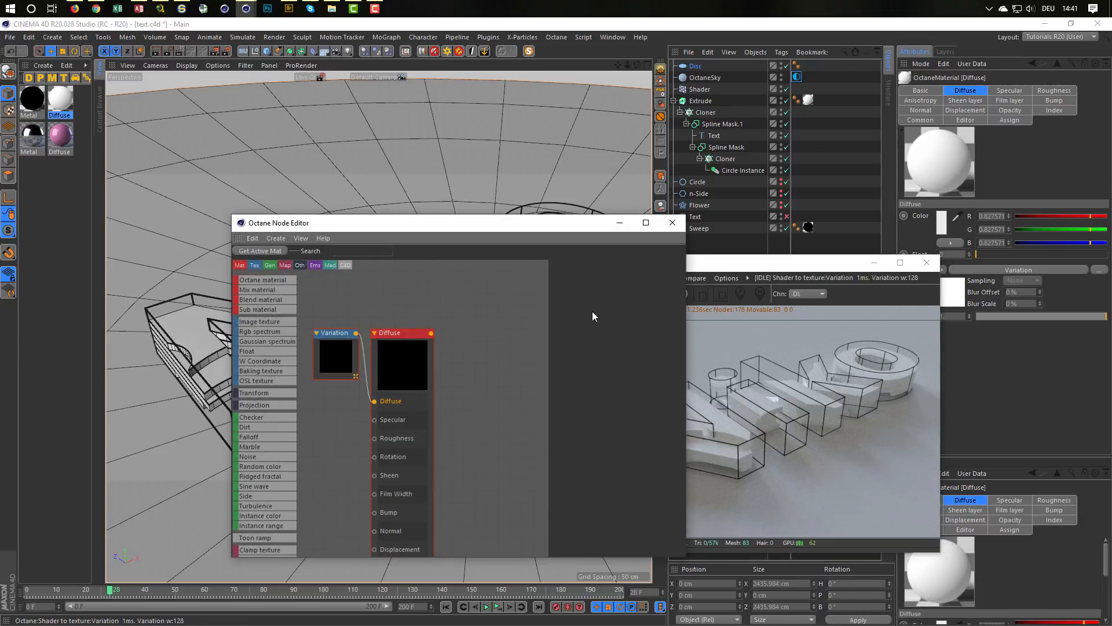
{"action": "left_click_drag", "start_coordinate": [333, 346], "coordinate": [322, 405]}
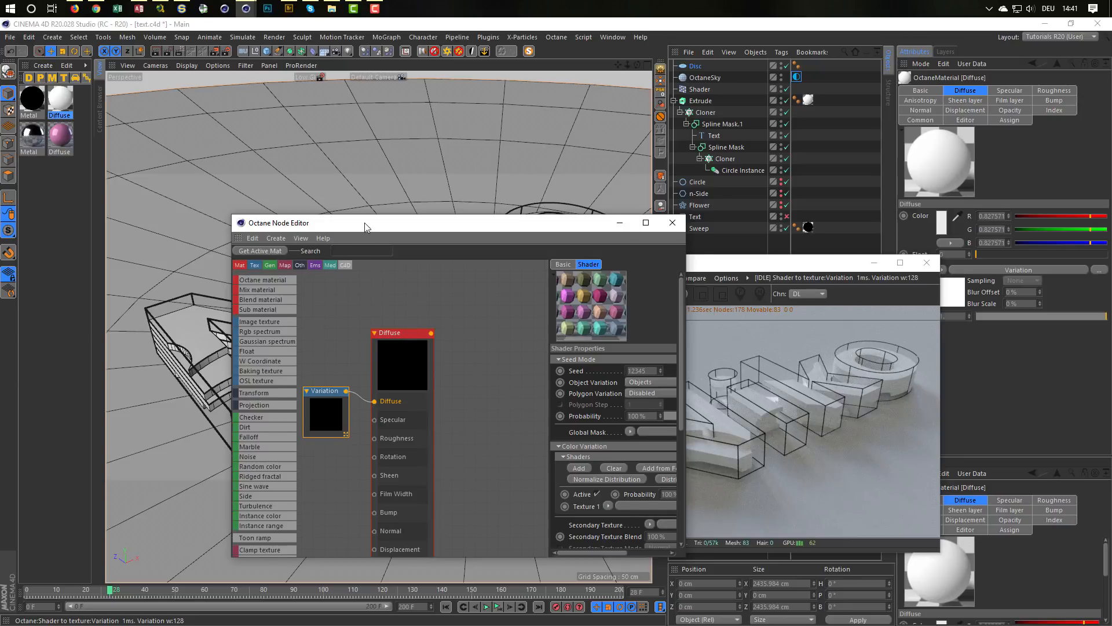
Step: Move the Octane Node Editor clear of the Live Viewer, select the Extrude's Diffuse texture tag and restart the live render
{"action": "left_click_drag", "start_coordinate": [364, 223], "coordinate": [215, 196]}
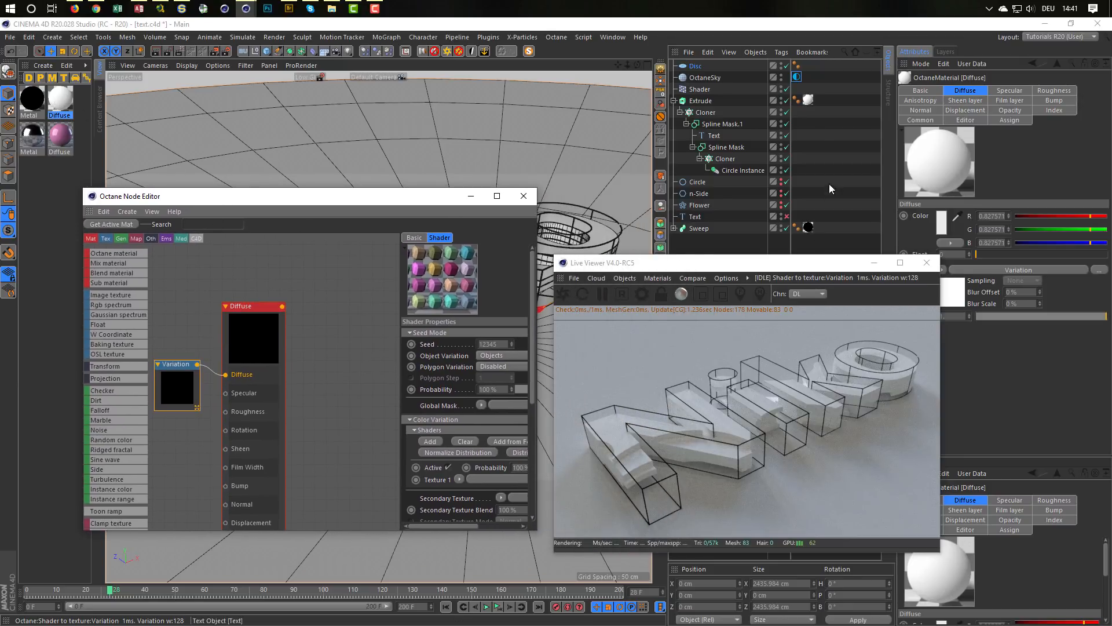
{"action": "left_click", "coordinate": [808, 100]}
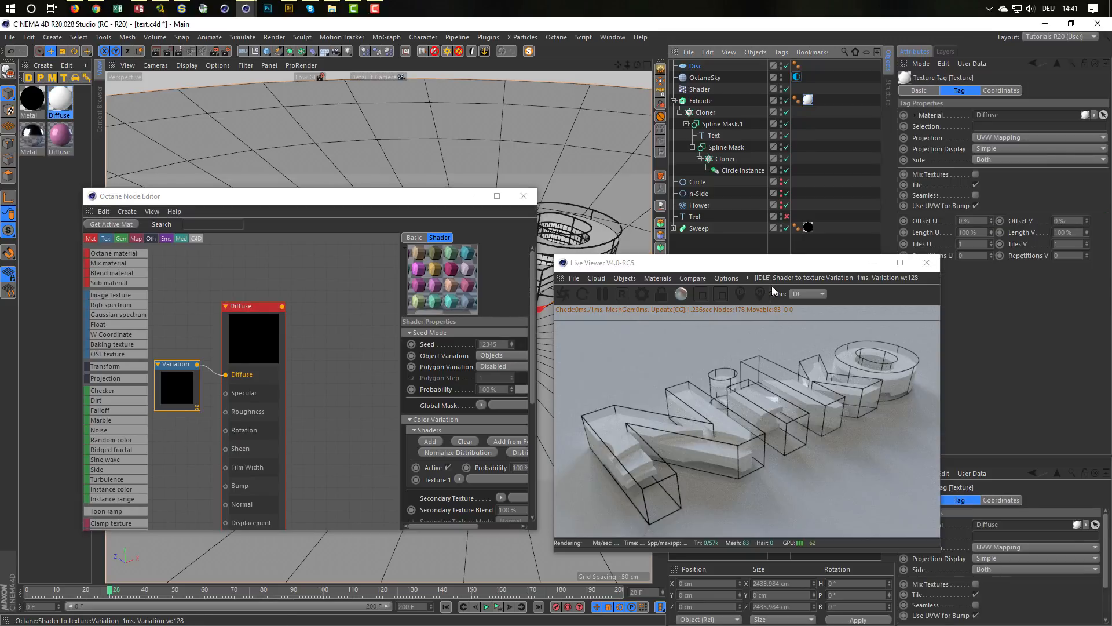
{"action": "left_click", "coordinate": [562, 294]}
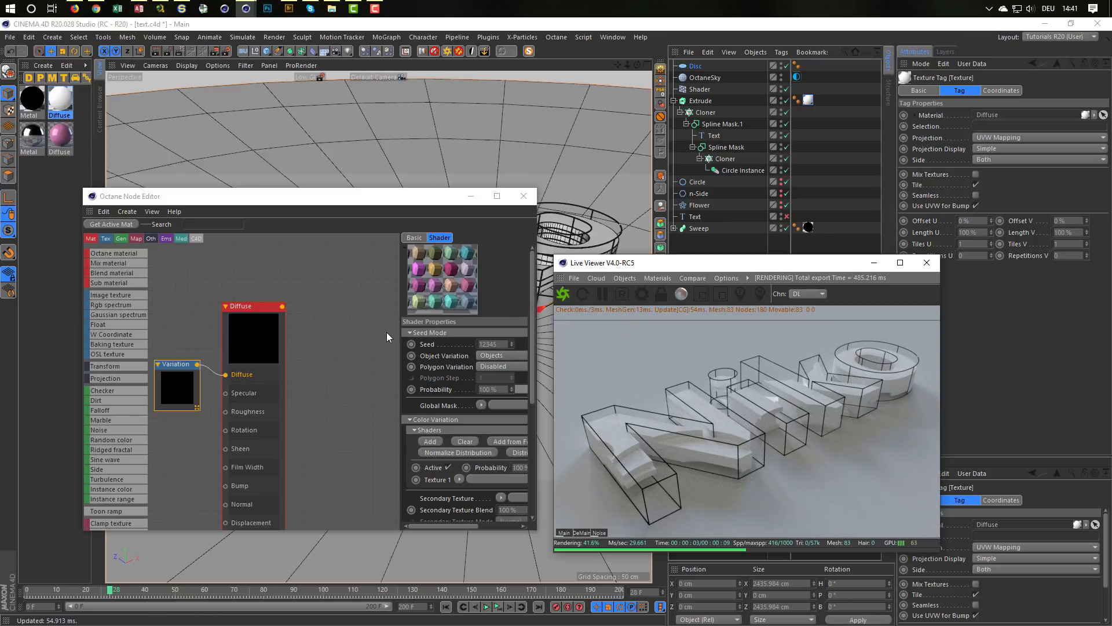
Step: Enlarge the Node Editor's parameter area, rearrange the Diffuse and Variation nodes, and review the Variation shader's gradient and grading settings
{"action": "left_click_drag", "start_coordinate": [398, 294], "coordinate": [310, 305]}
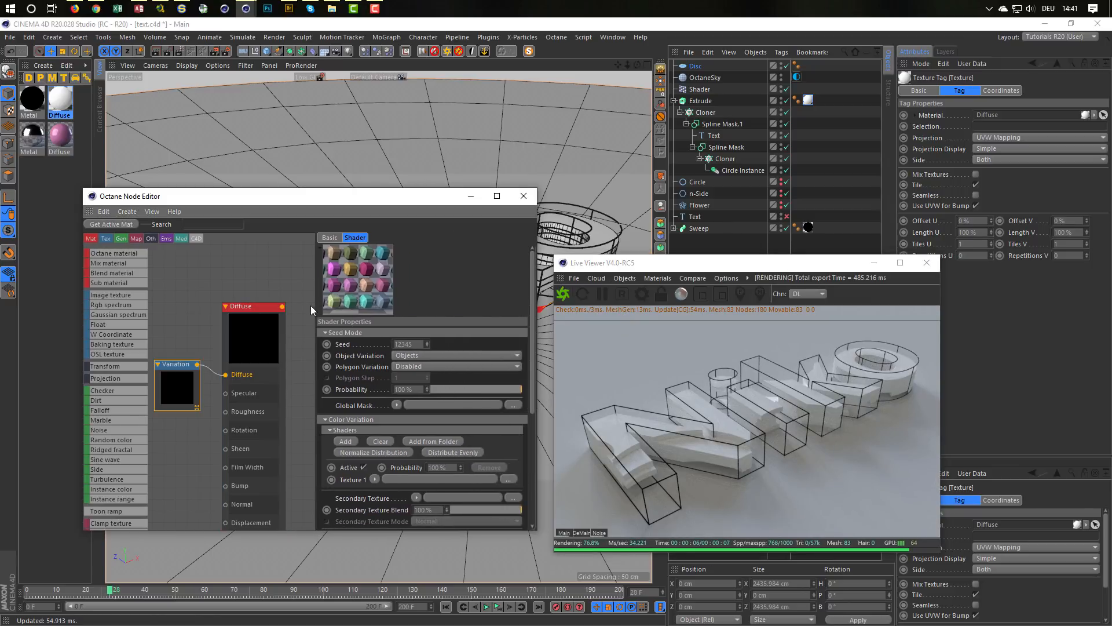
{"action": "middle_click_drag", "start_coordinate": [253, 303], "coordinate": [252, 250]}
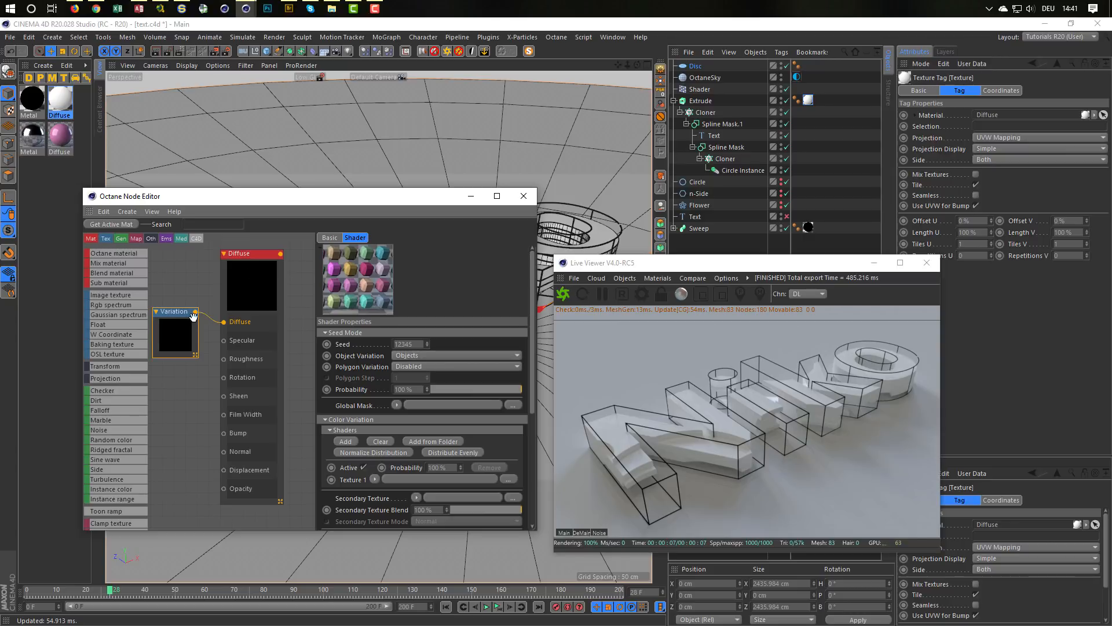
{"action": "left_click_drag", "start_coordinate": [187, 312], "coordinate": [189, 319]}
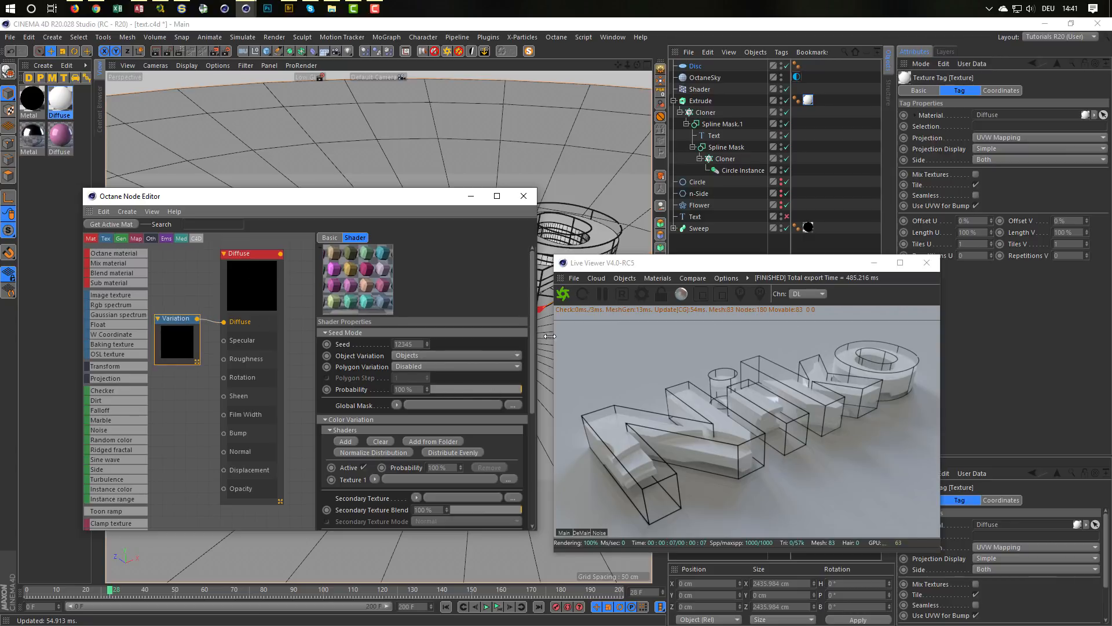
{"action": "left_click_drag", "start_coordinate": [533, 324], "coordinate": [538, 441]}
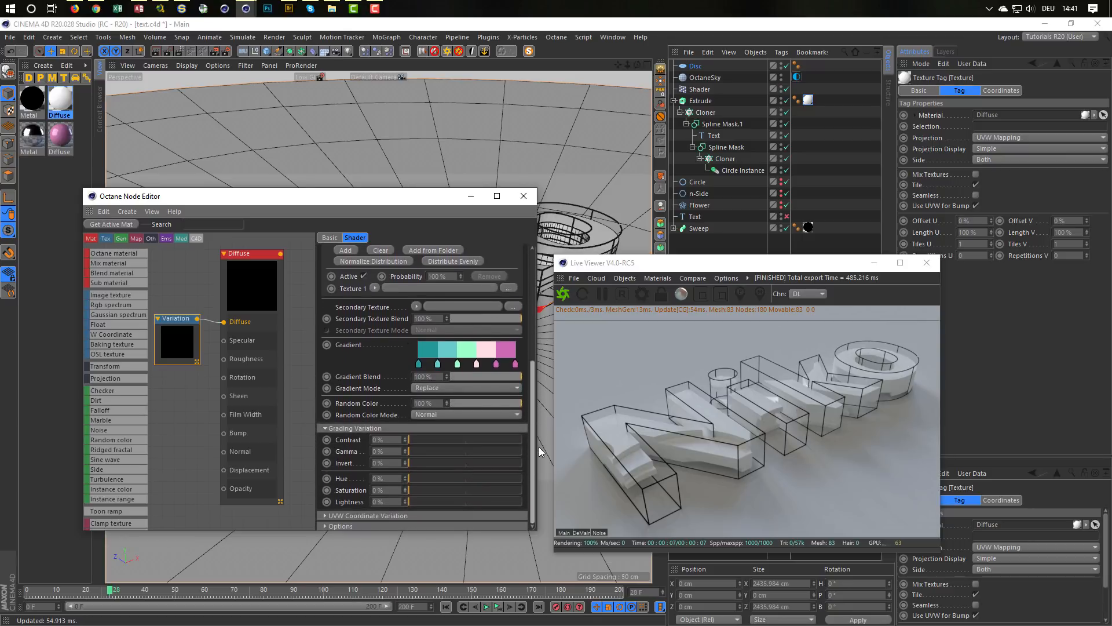
{"action": "left_click_drag", "start_coordinate": [542, 436], "coordinate": [543, 425]}
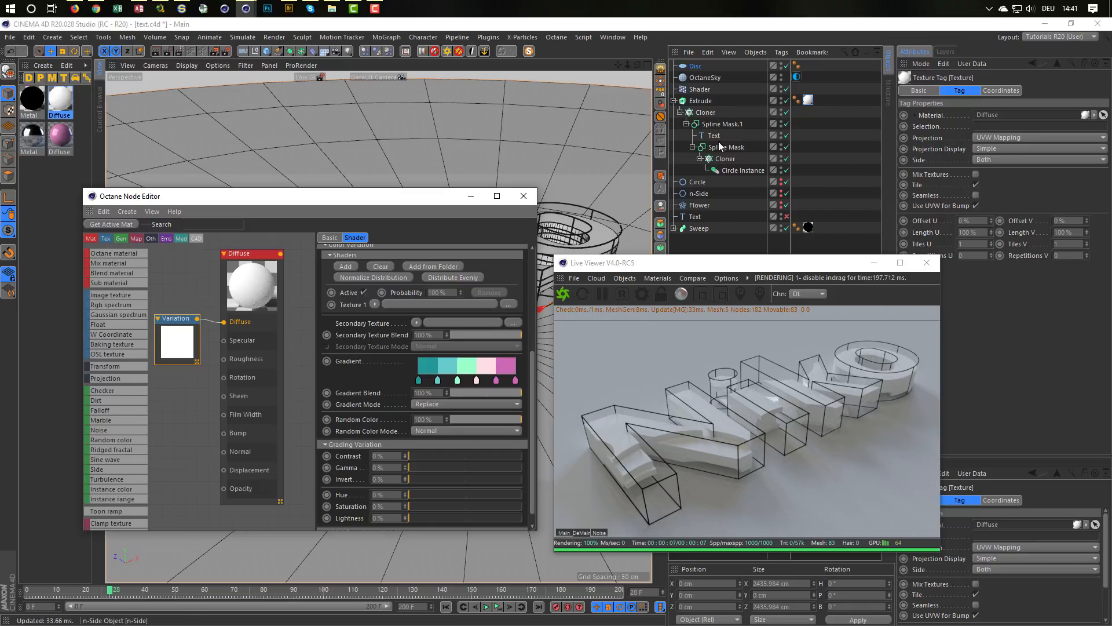
Step: Inspect the stacked letter layers up close in the viewport and the Live Viewer
{"action": "left_click", "coordinate": [808, 101]}
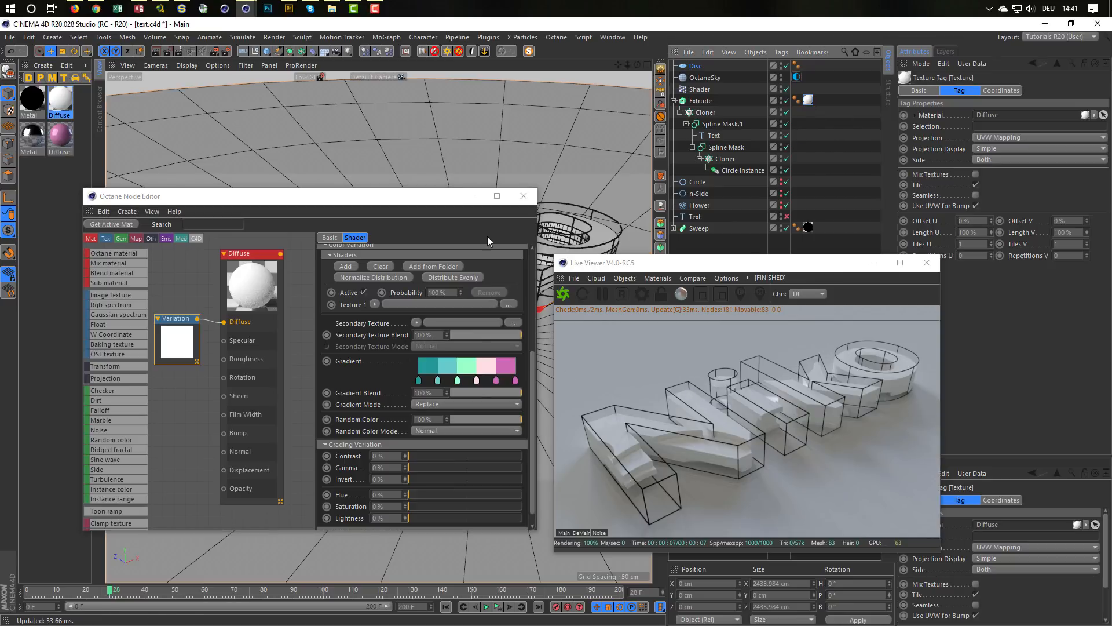
{"action": "left_click_drag", "start_coordinate": [435, 196], "coordinate": [384, 344]}
{"action": "left_click_drag", "start_coordinate": [447, 280], "coordinate": [503, 170], "text": "alt"}
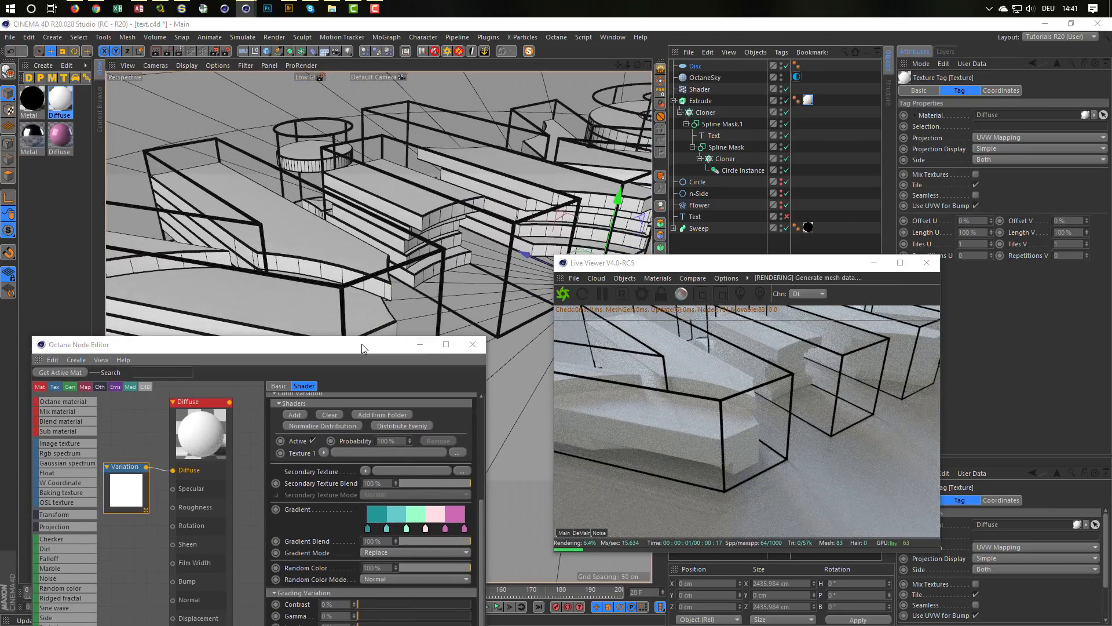
{"action": "left_click_drag", "start_coordinate": [362, 342], "coordinate": [377, 192]}
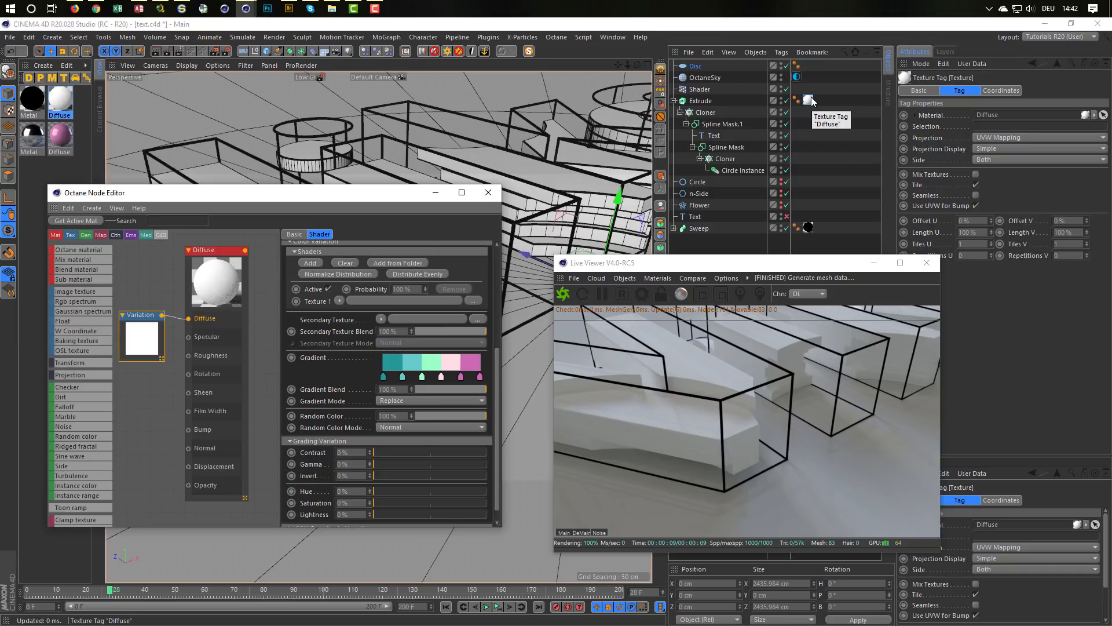
Step: Group the Extrude object under a Null and add a Correction deformer inside that group
{"action": "left_click", "coordinate": [706, 101]}
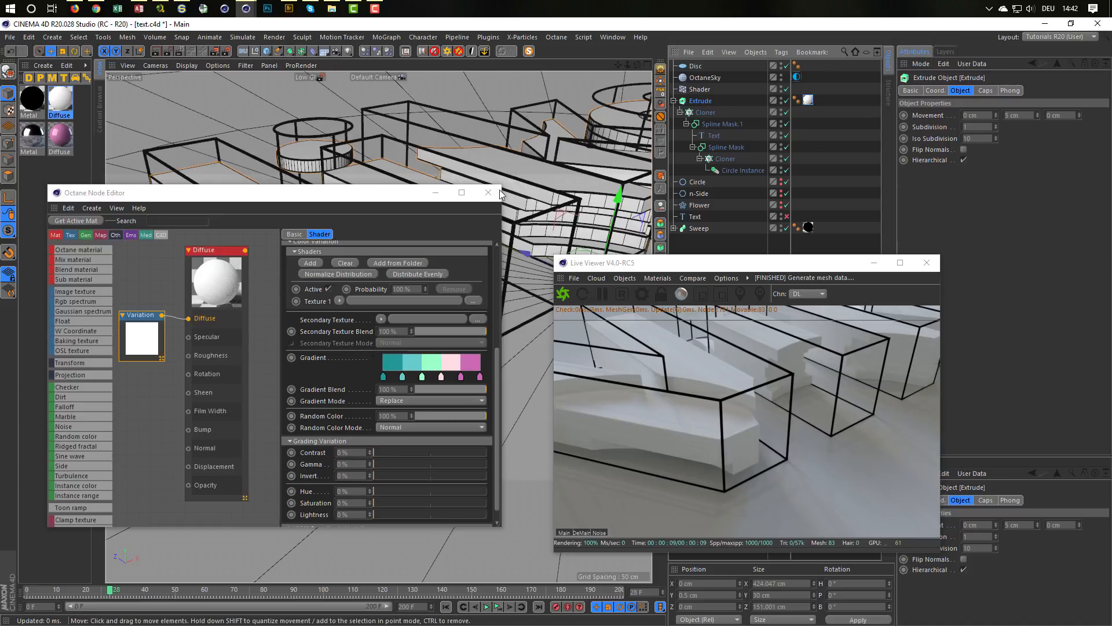
{"action": "left_click", "coordinate": [403, 197]}
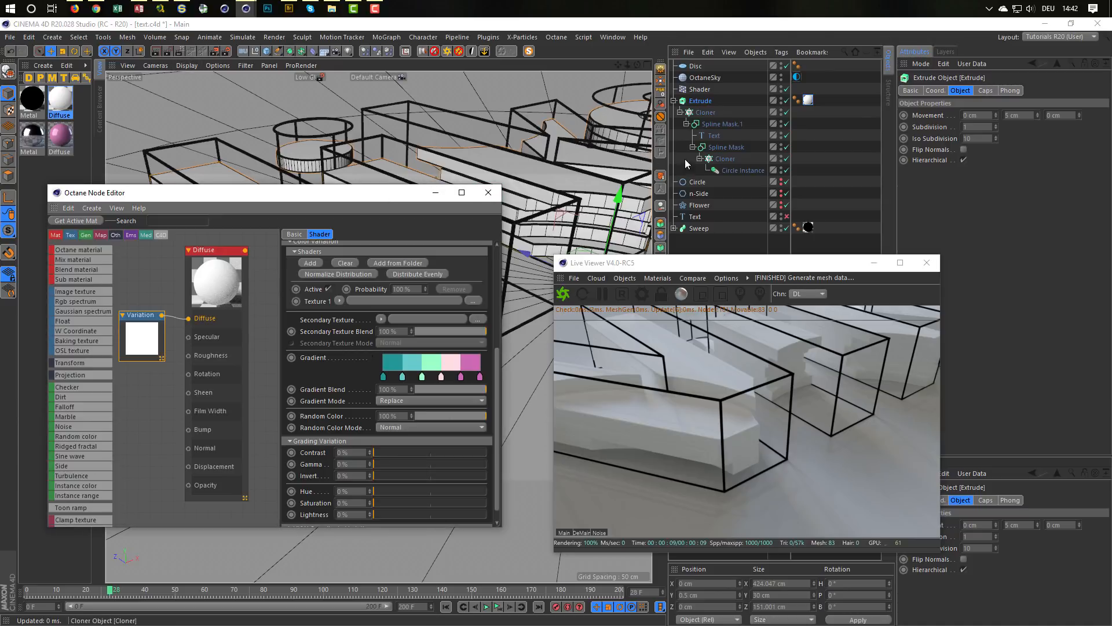
{"action": "key", "text": "alt+g"}
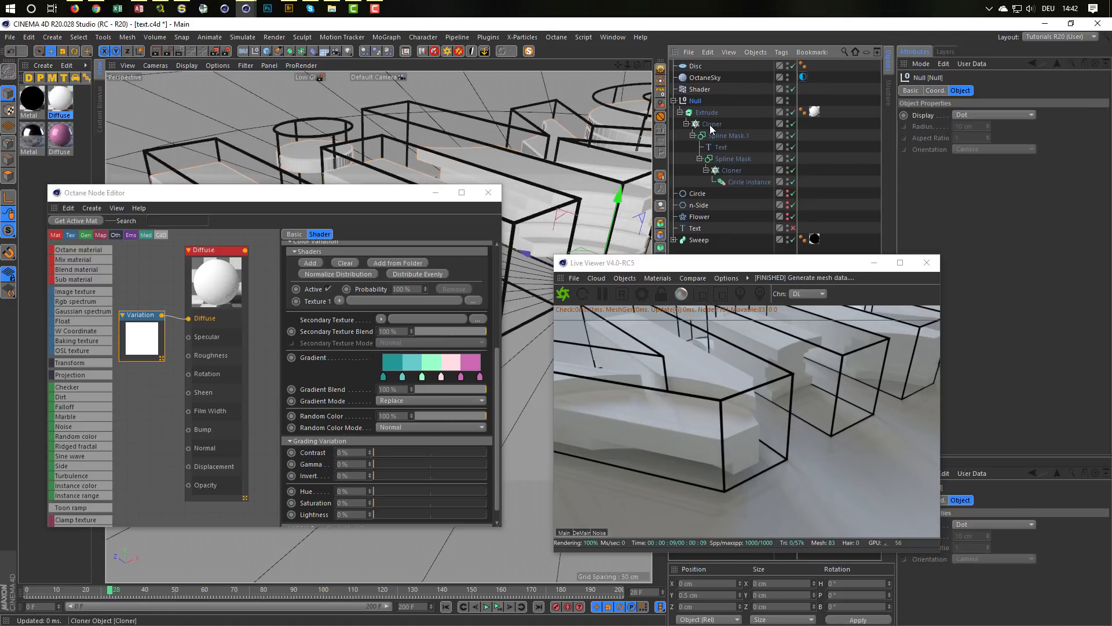
{"action": "left_click", "coordinate": [313, 51]}
{"action": "left_click", "coordinate": [356, 131], "text": "alt"}
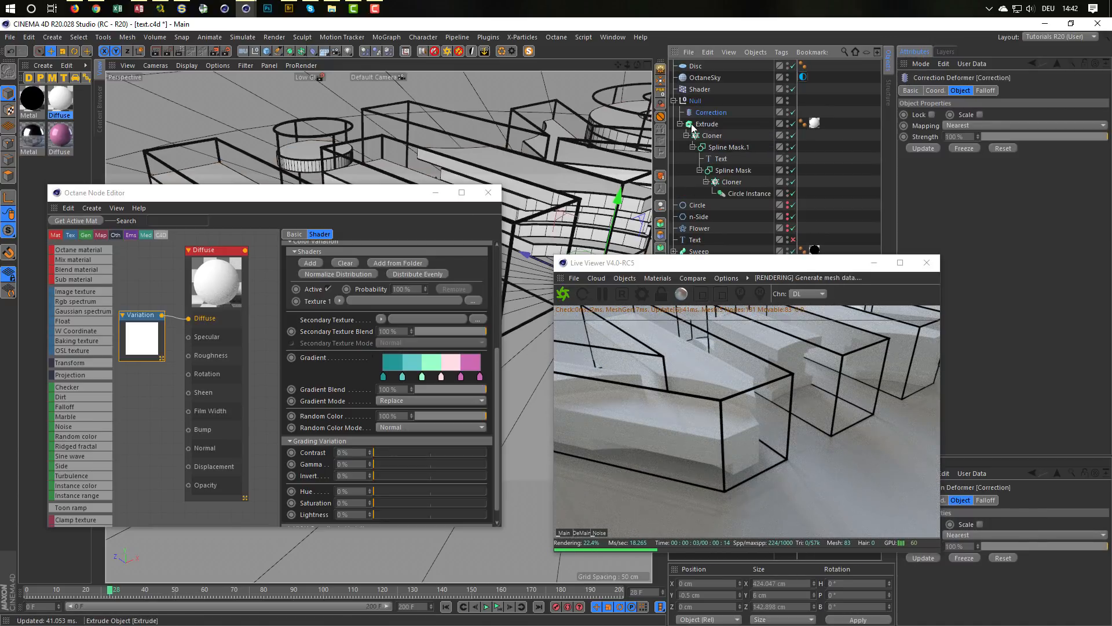
Step: Switch to Points mode and examine the Correction deformer's points on the letters and the Extrude's cap settings
{"action": "left_click_drag", "start_coordinate": [333, 193], "coordinate": [352, 284]}
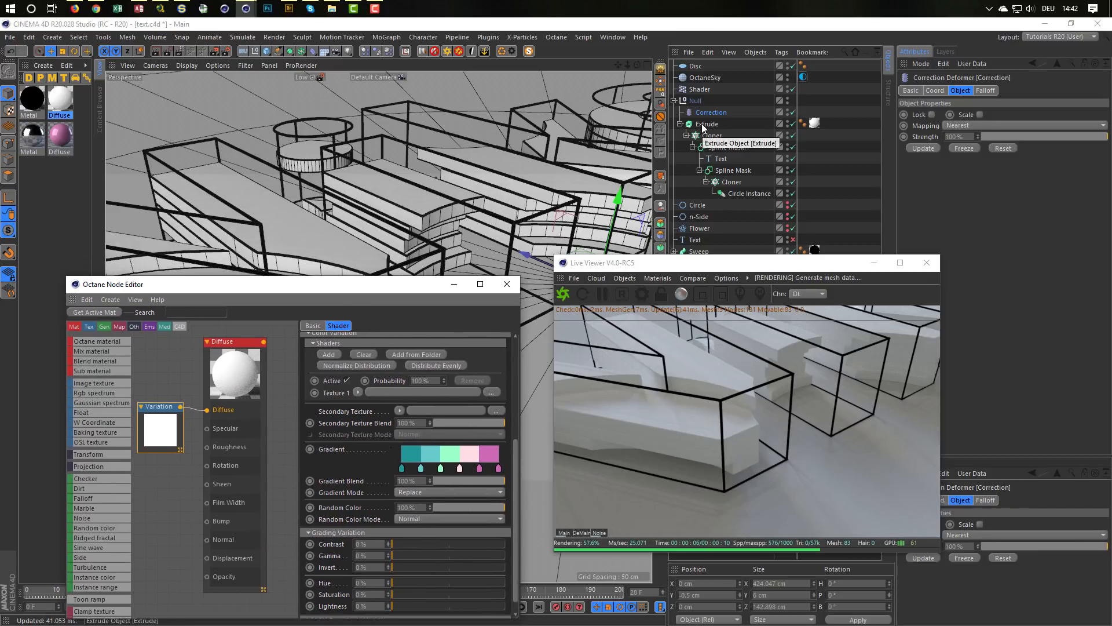
{"action": "left_click", "coordinate": [8, 143]}
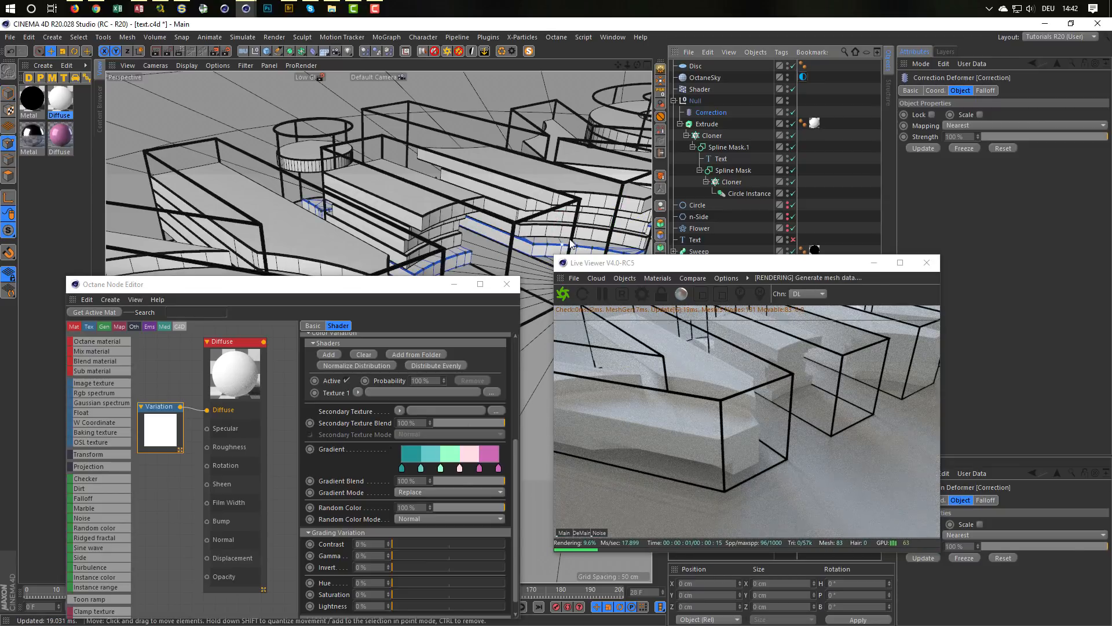
{"action": "left_click", "coordinate": [715, 122]}
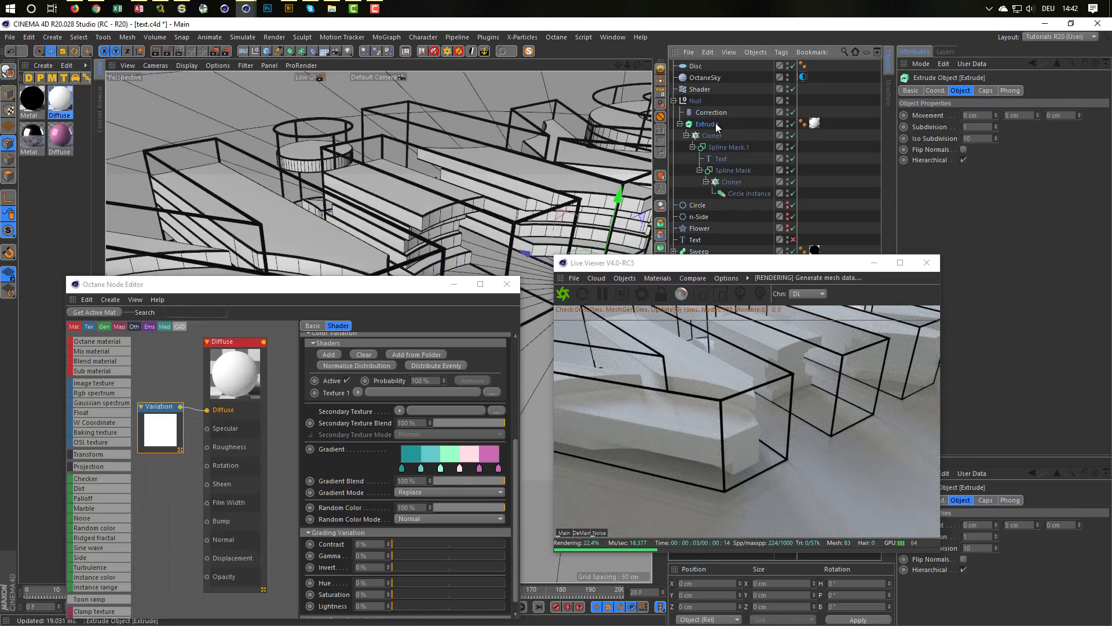
{"action": "left_click", "coordinate": [985, 90]}
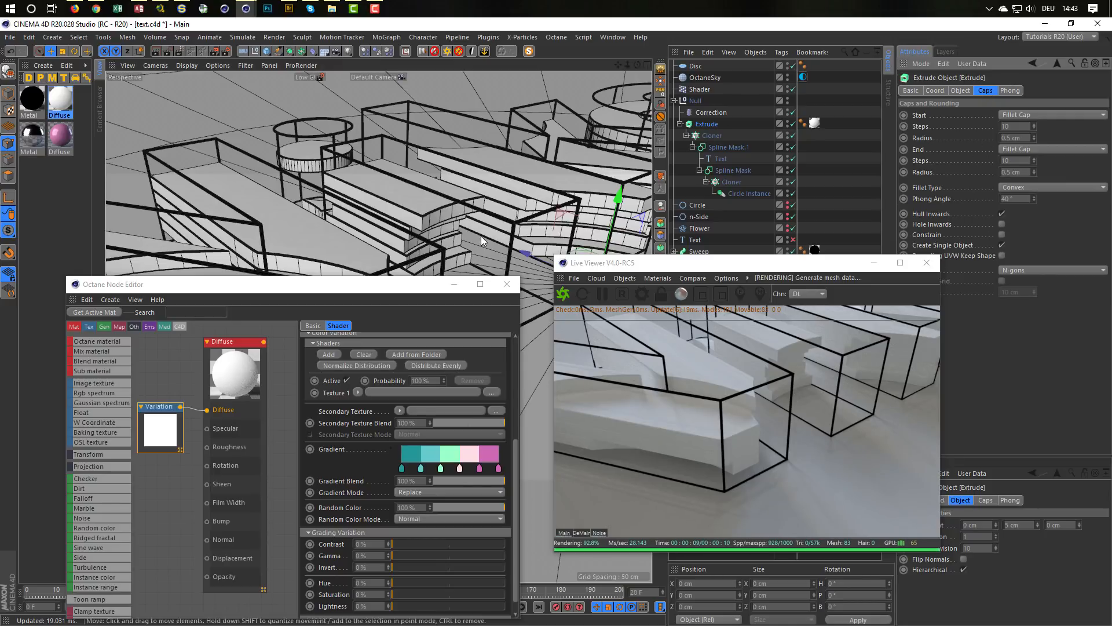
{"action": "left_click_drag", "start_coordinate": [481, 235], "coordinate": [492, 150], "text": "alt"}
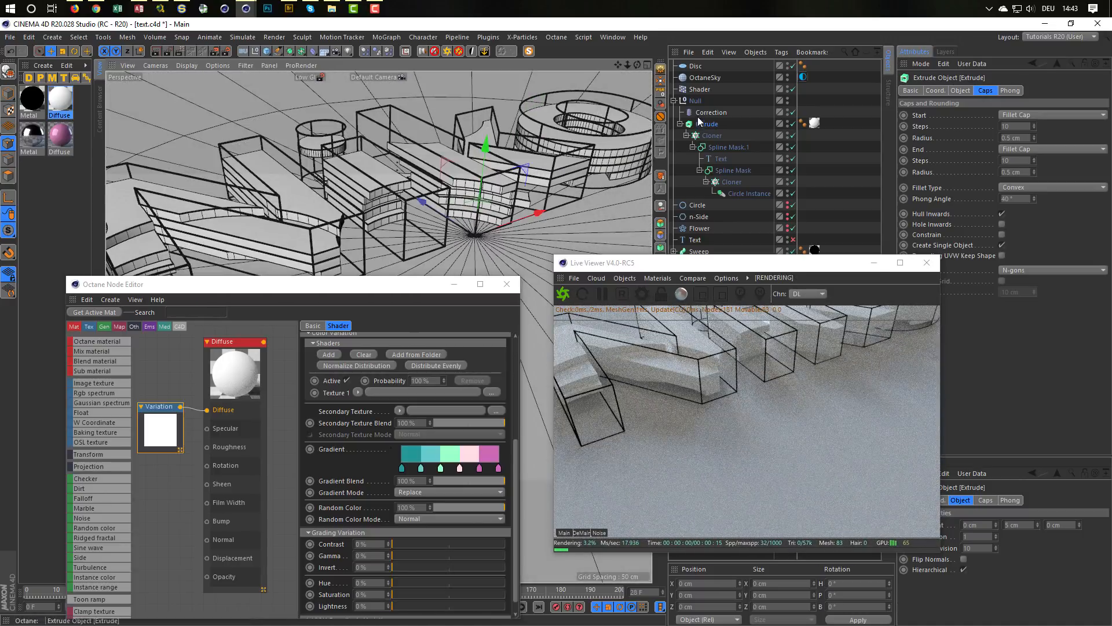
{"action": "left_click", "coordinate": [558, 190]}
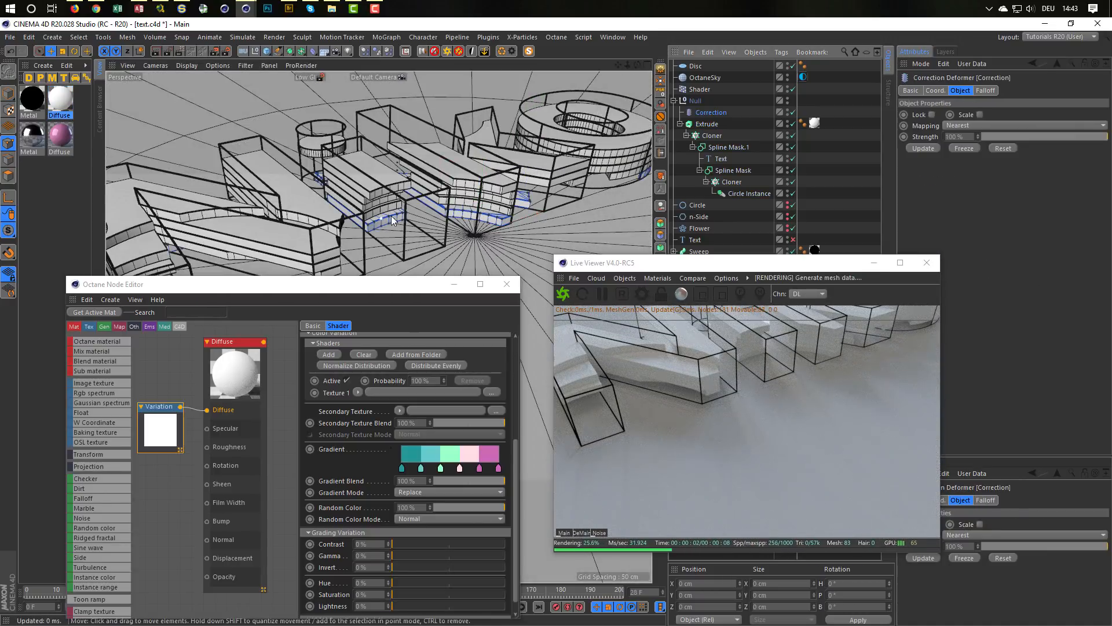
{"action": "left_click_drag", "start_coordinate": [382, 227], "coordinate": [183, 183], "text": "alt"}
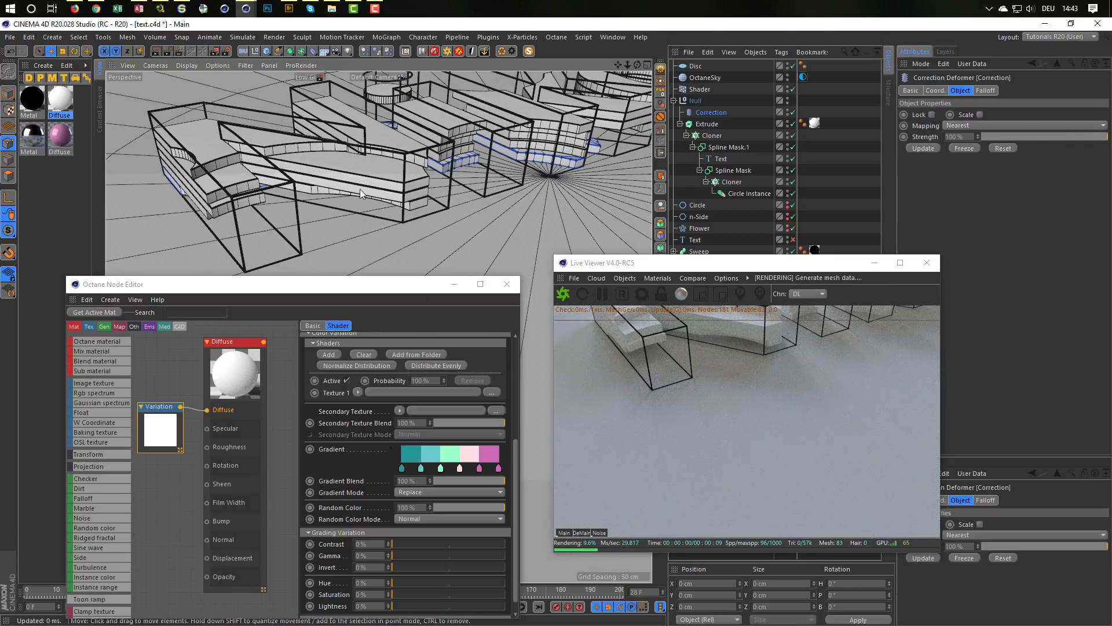
{"action": "left_click_drag", "start_coordinate": [360, 188], "coordinate": [397, 190], "text": "alt"}
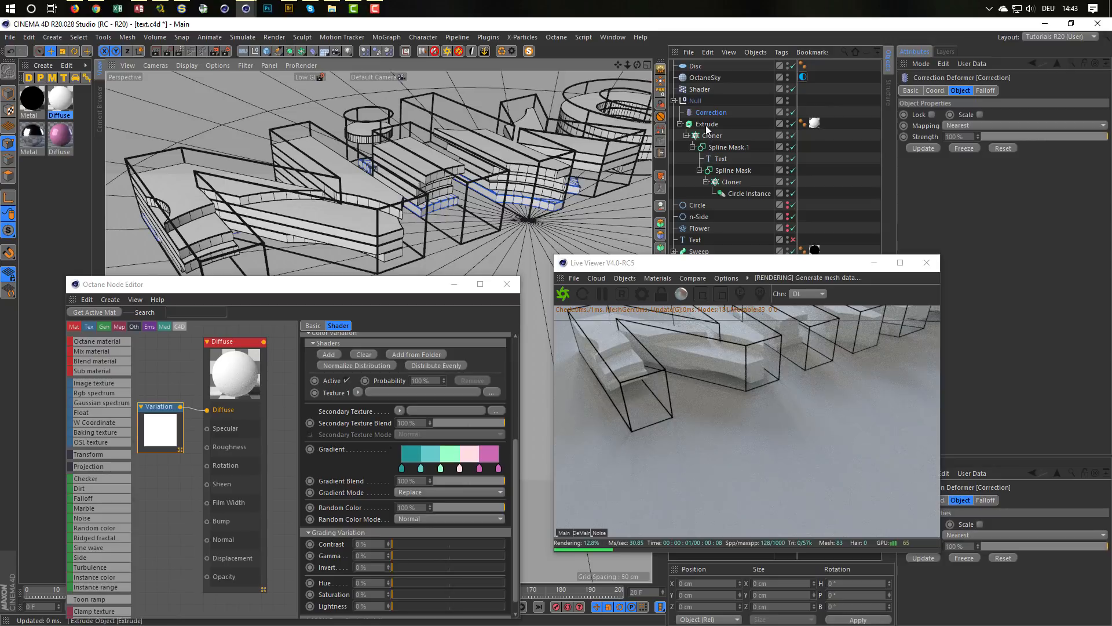
Step: Put the Extrude inside a Connect object and check the letters' points through the Correction deformer
{"action": "left_click", "coordinate": [705, 124]}
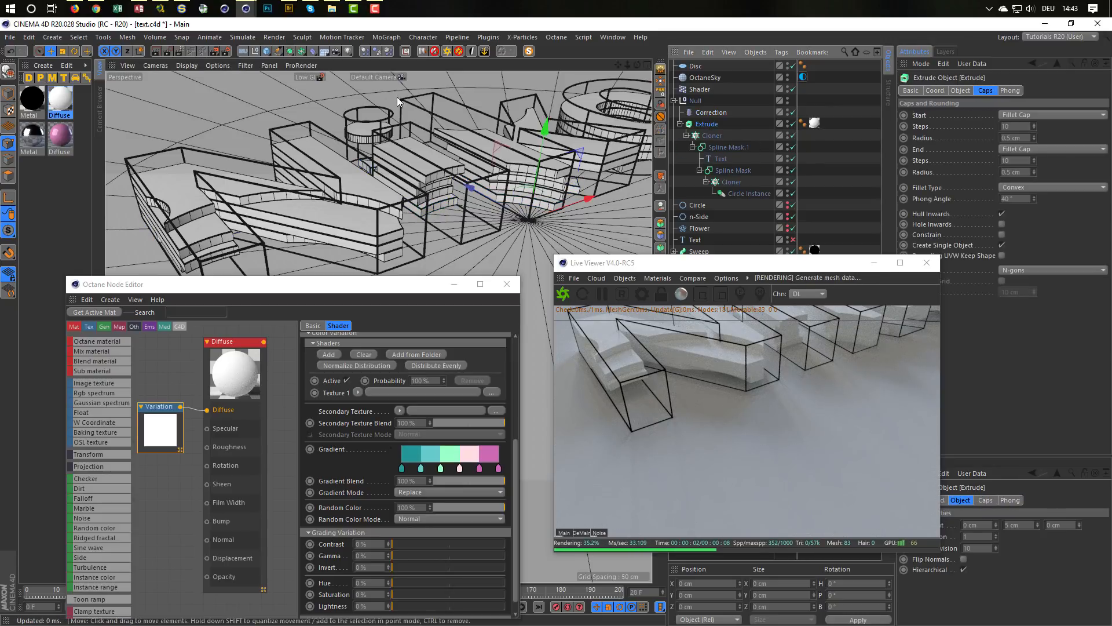
{"action": "left_click", "coordinate": [300, 52]}
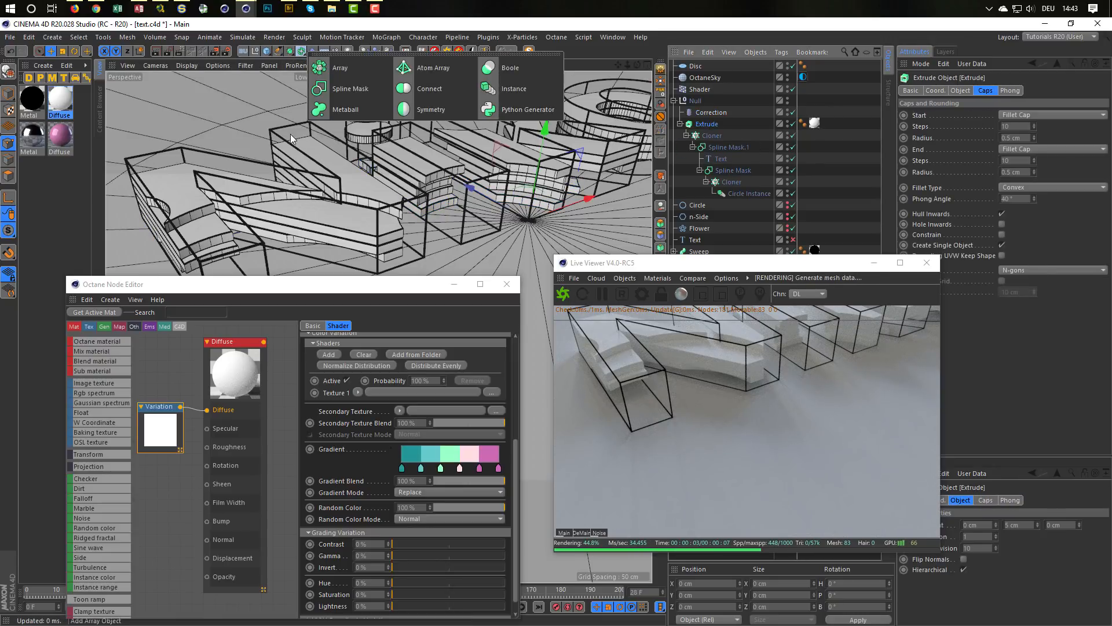
{"action": "left_click", "coordinate": [418, 91]}
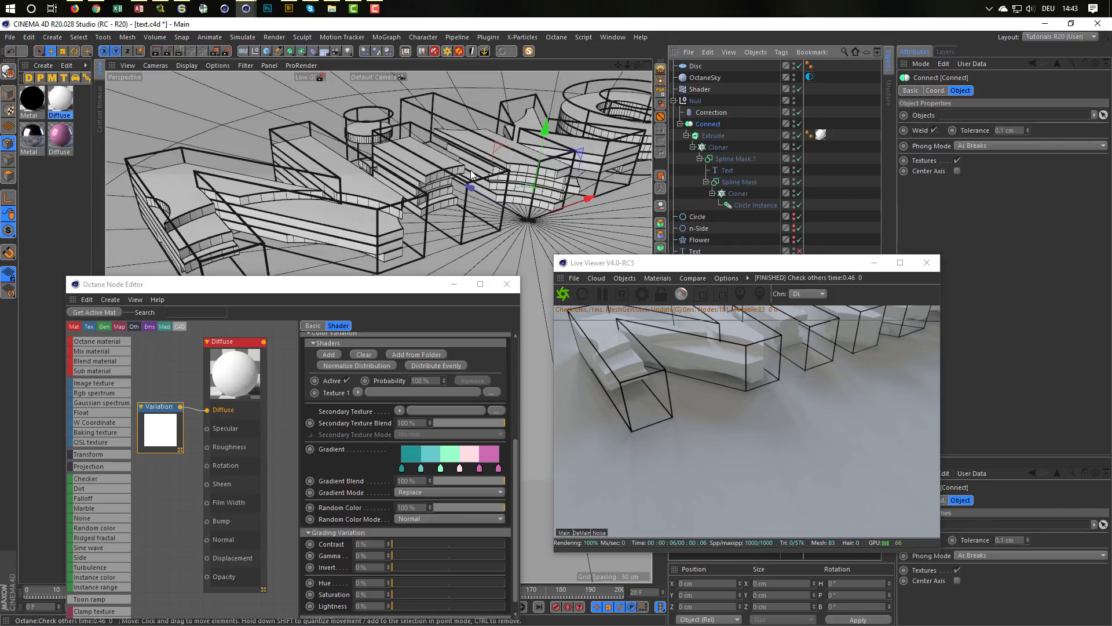
{"action": "left_click", "coordinate": [707, 113]}
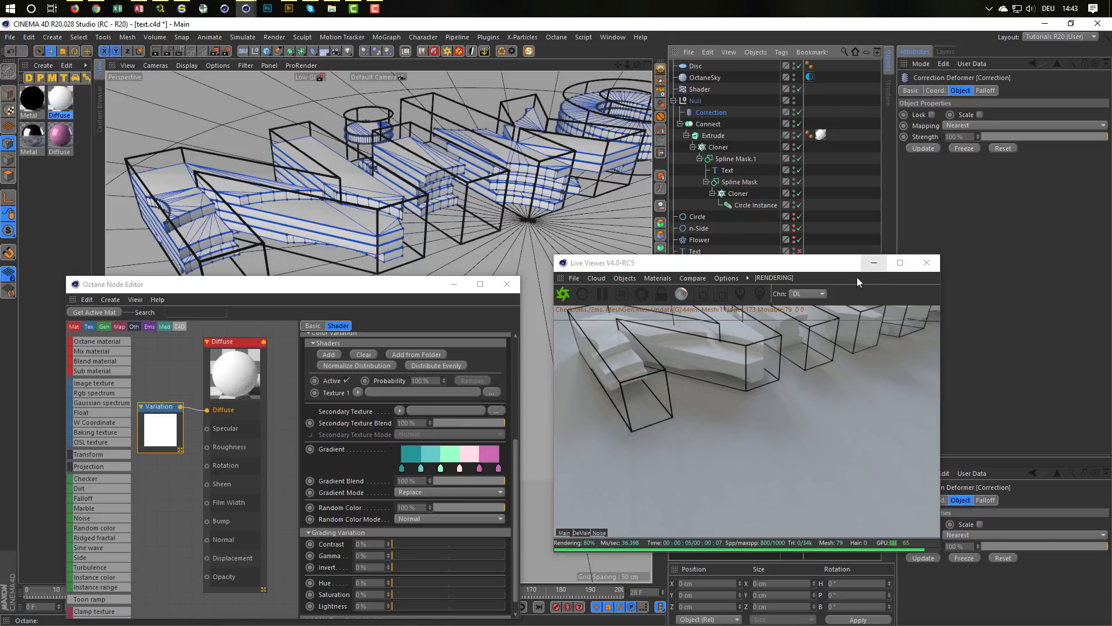
Step: Move the Live Viewer off the object list and transfer the Diffuse texture tag from the Extrude to the Connect object
{"action": "left_click_drag", "start_coordinate": [782, 262], "coordinate": [860, 285]}
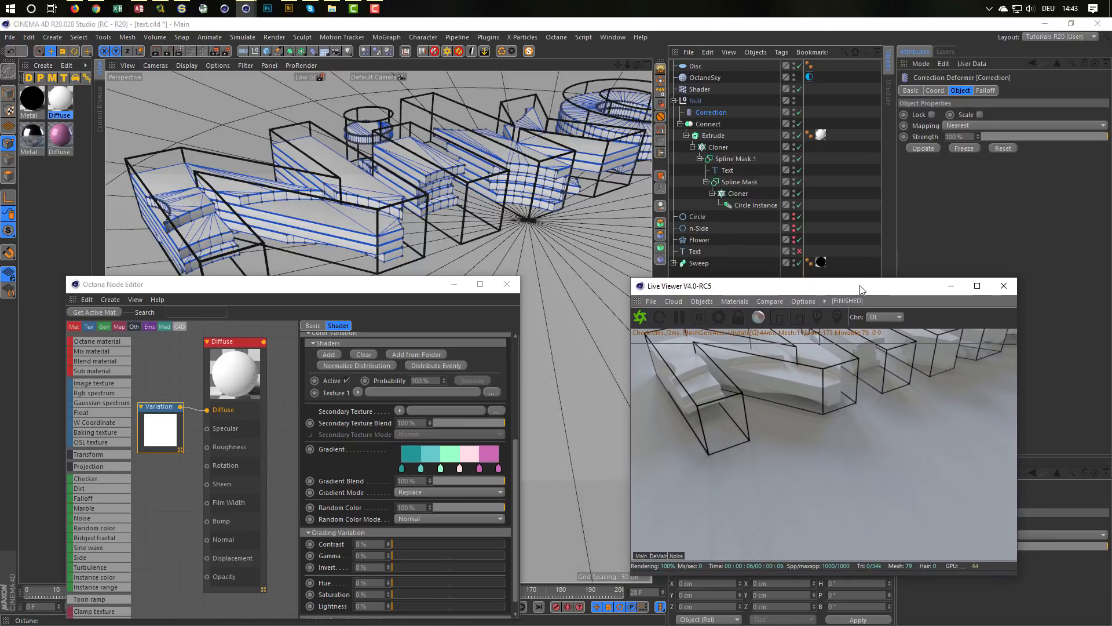
{"action": "left_click", "coordinate": [714, 112]}
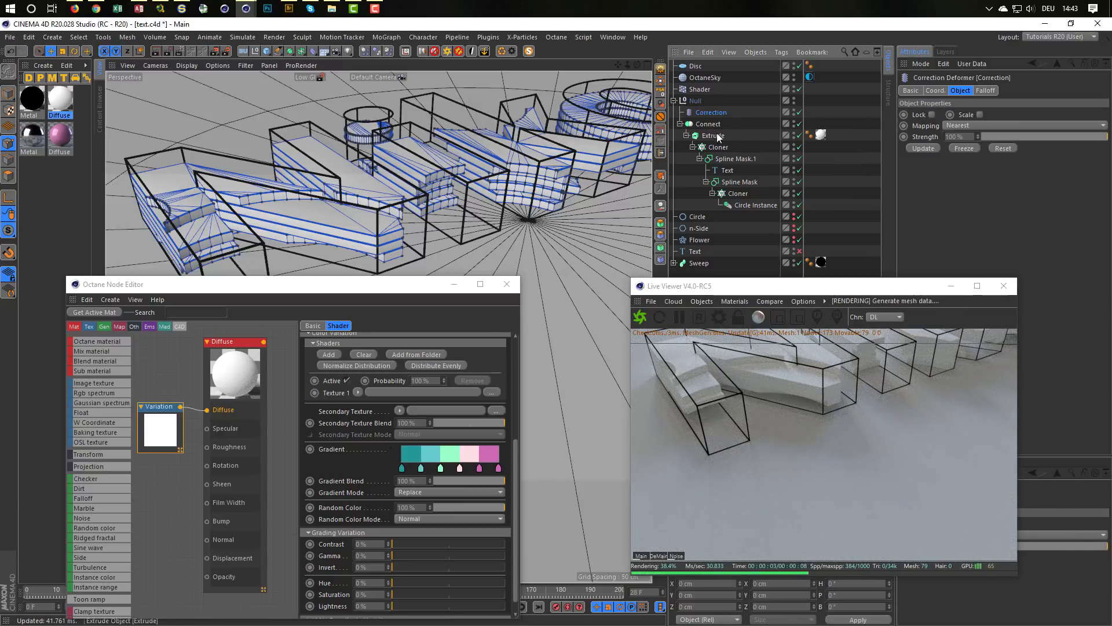
{"action": "left_click", "coordinate": [702, 124]}
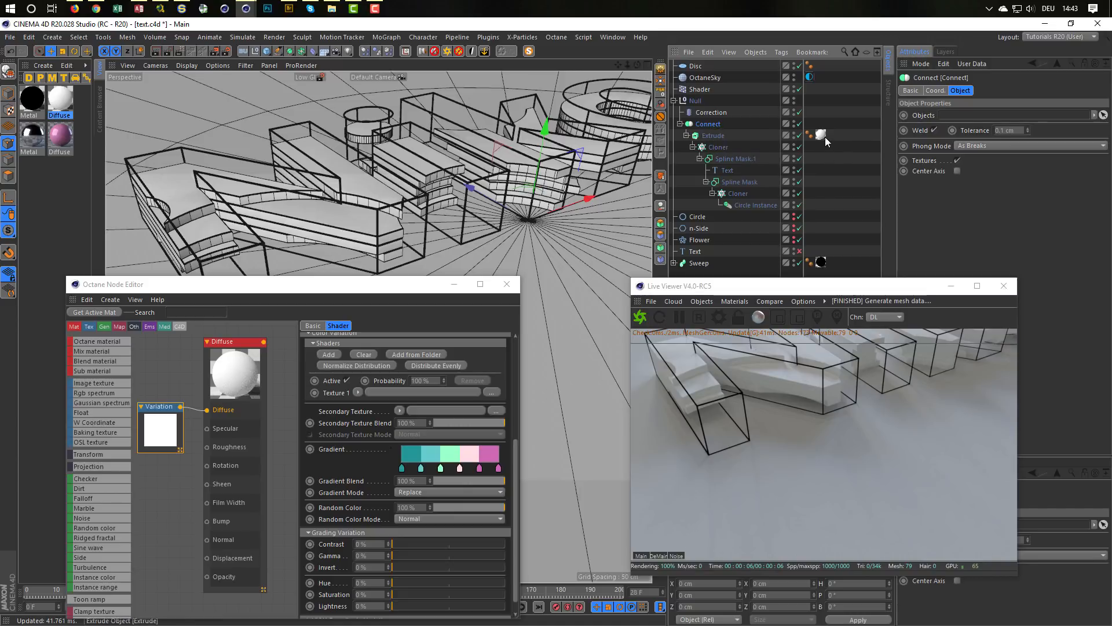
{"action": "left_click_drag", "start_coordinate": [823, 134], "coordinate": [814, 123]}
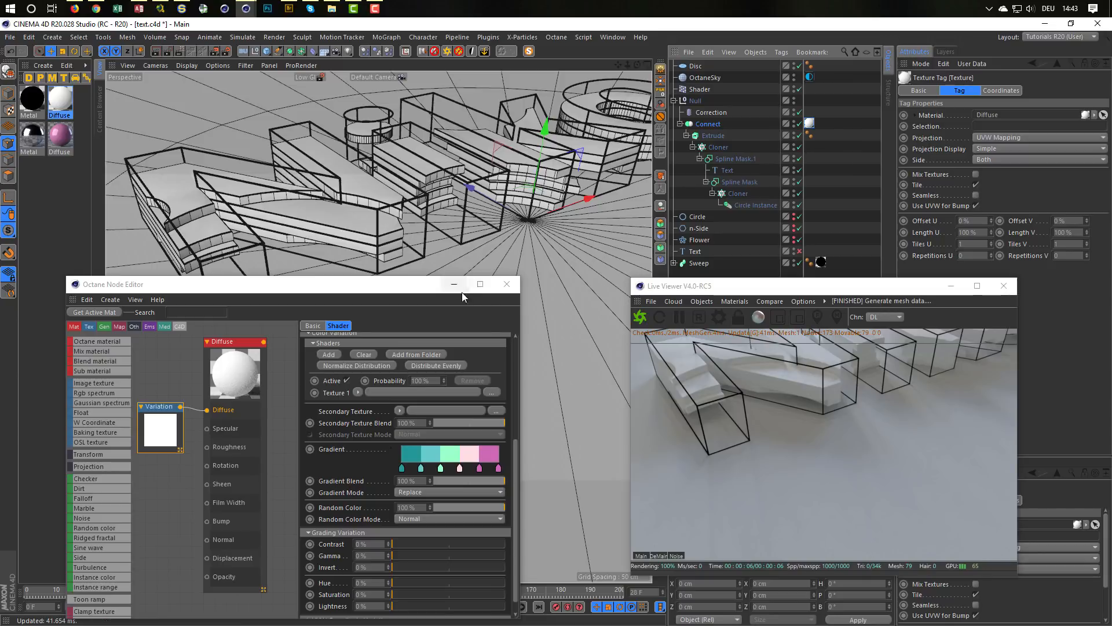
Step: Close the Node Editor and Live Viewer, and play the animation from frame 0 to check the connected layers
{"action": "left_click", "coordinate": [506, 284]}
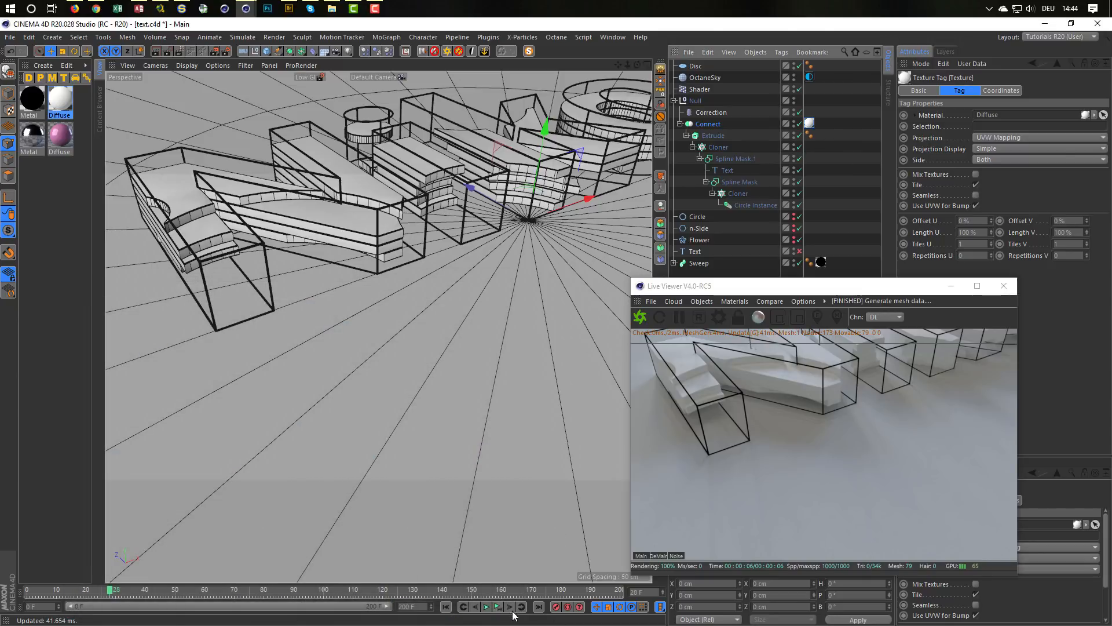
{"action": "left_click", "coordinate": [486, 607]}
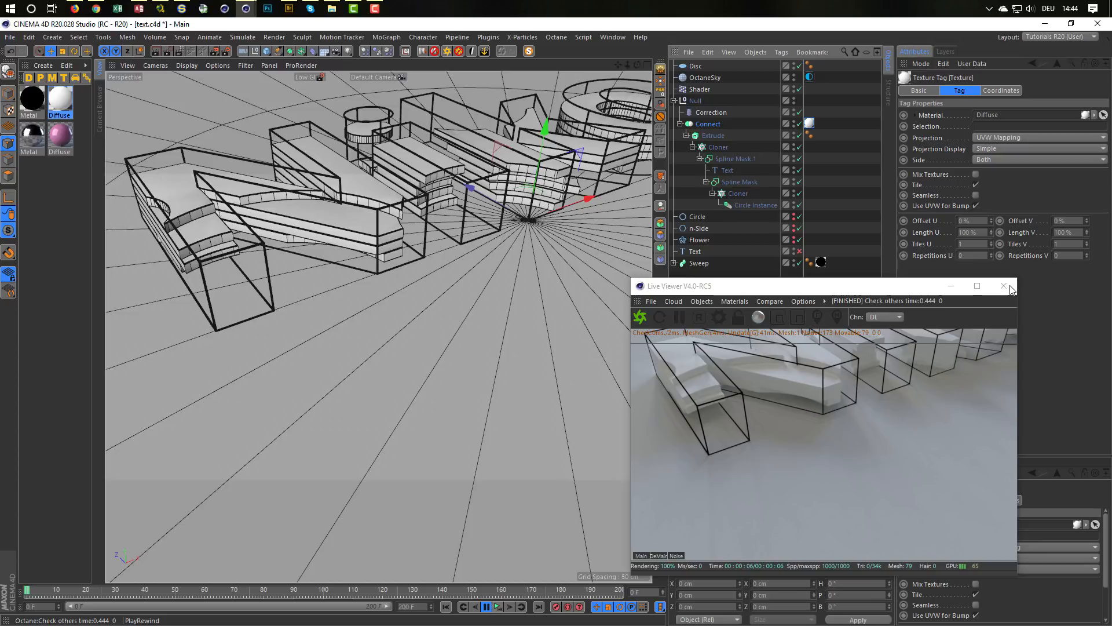
{"action": "left_click", "coordinate": [1005, 287]}
{"action": "left_click", "coordinate": [640, 369]}
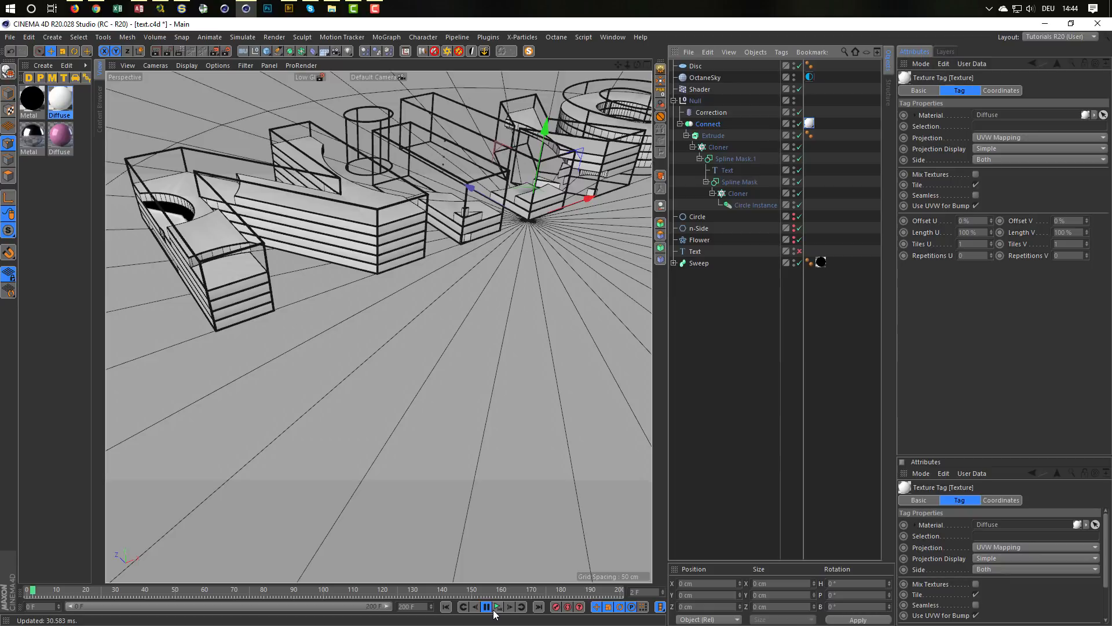
{"action": "left_click", "coordinate": [488, 608]}
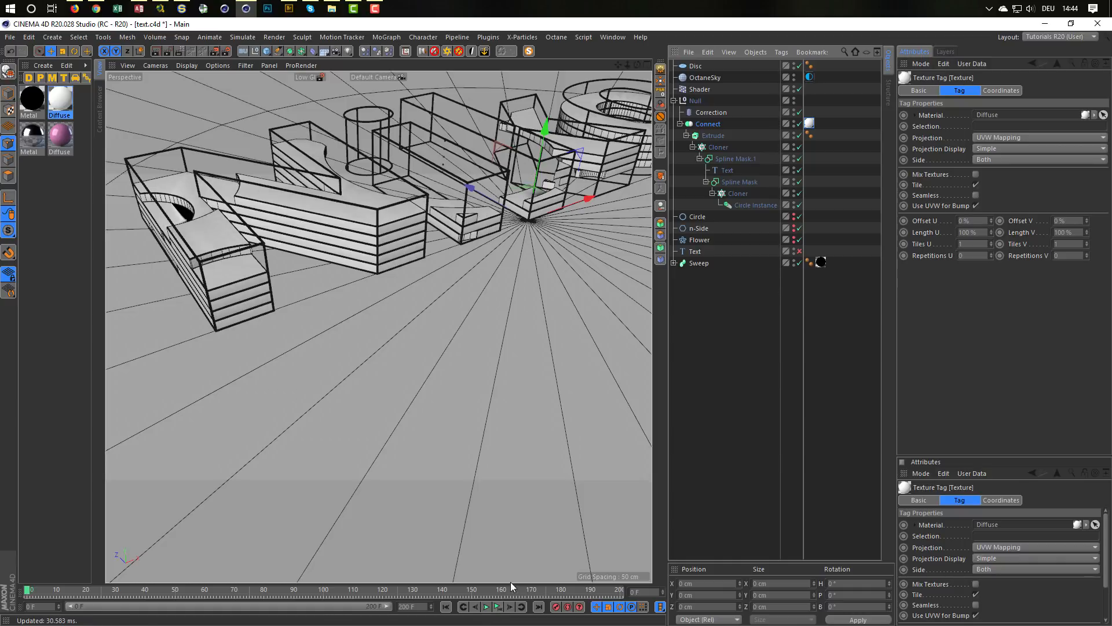
Step: Delete the Correction deformer and replay the animation from frame 0
{"action": "left_click", "coordinate": [500, 604]}
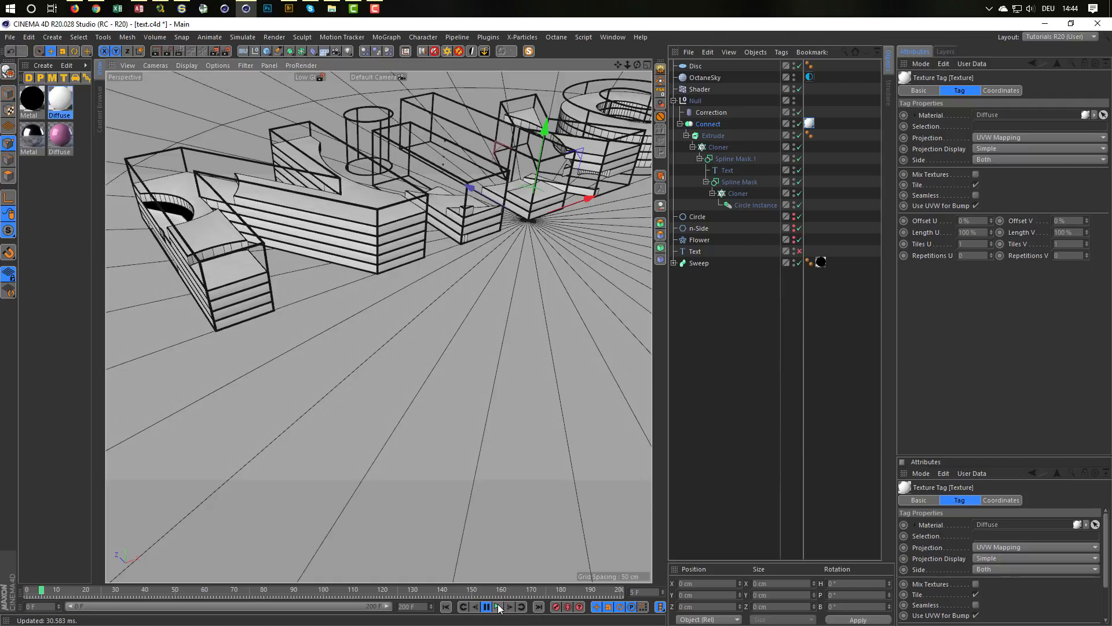
{"action": "left_click", "coordinate": [704, 111]}
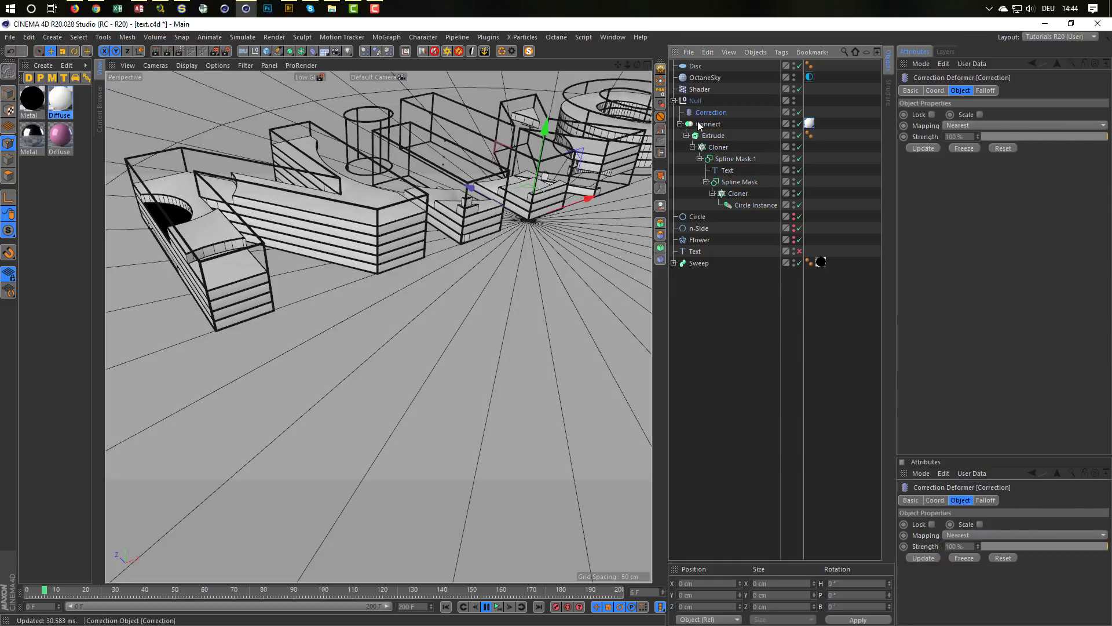
{"action": "key", "text": "Delete"}
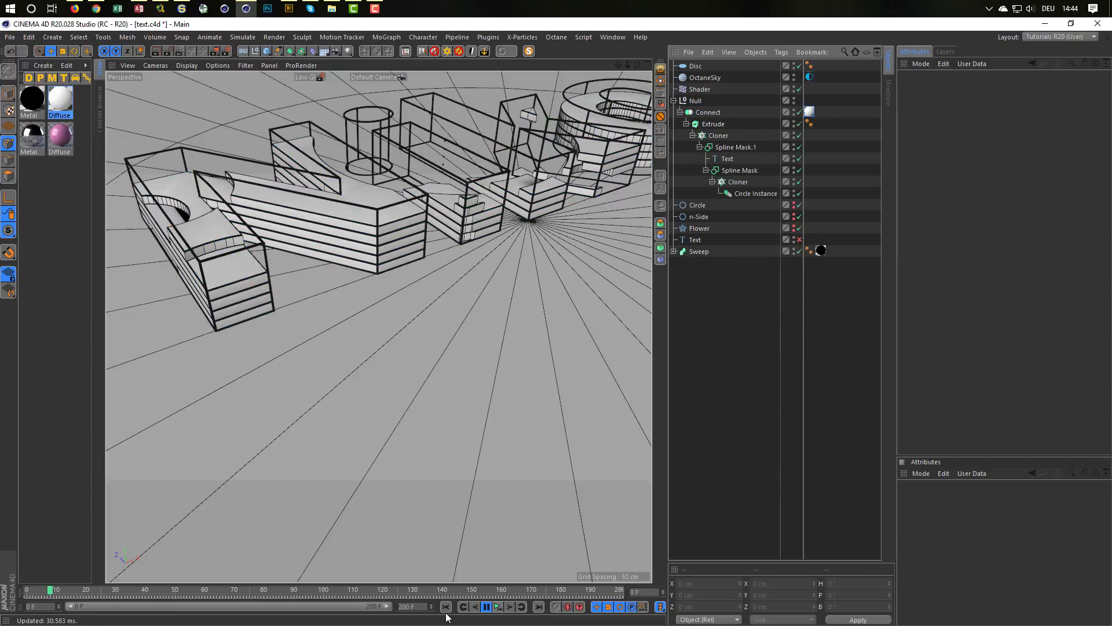
{"action": "left_click", "coordinate": [445, 607]}
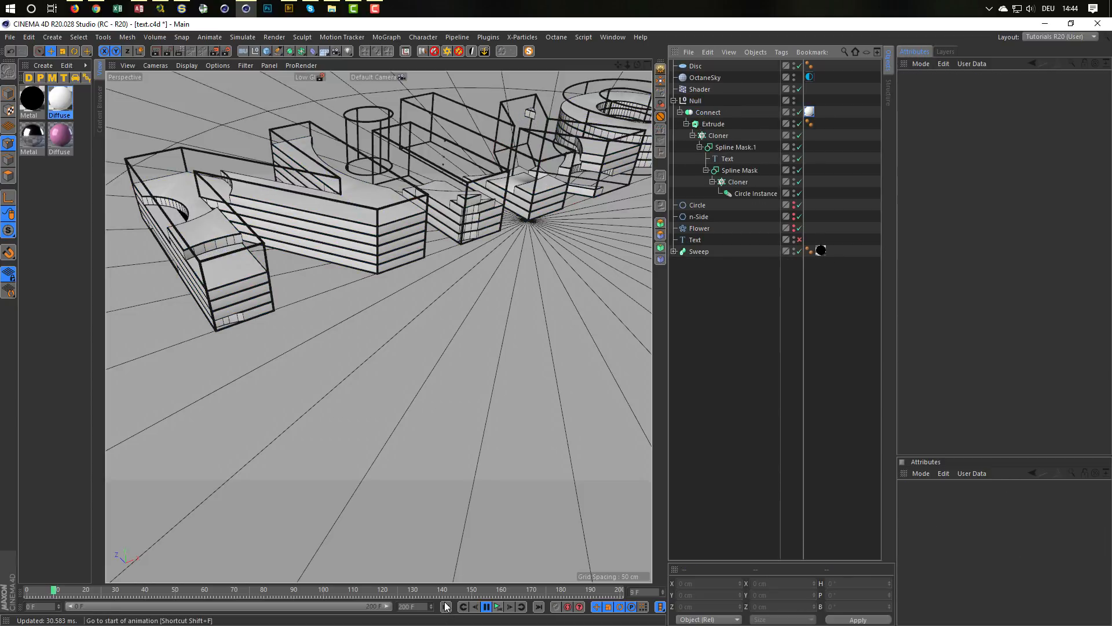
{"action": "left_click", "coordinate": [502, 610]}
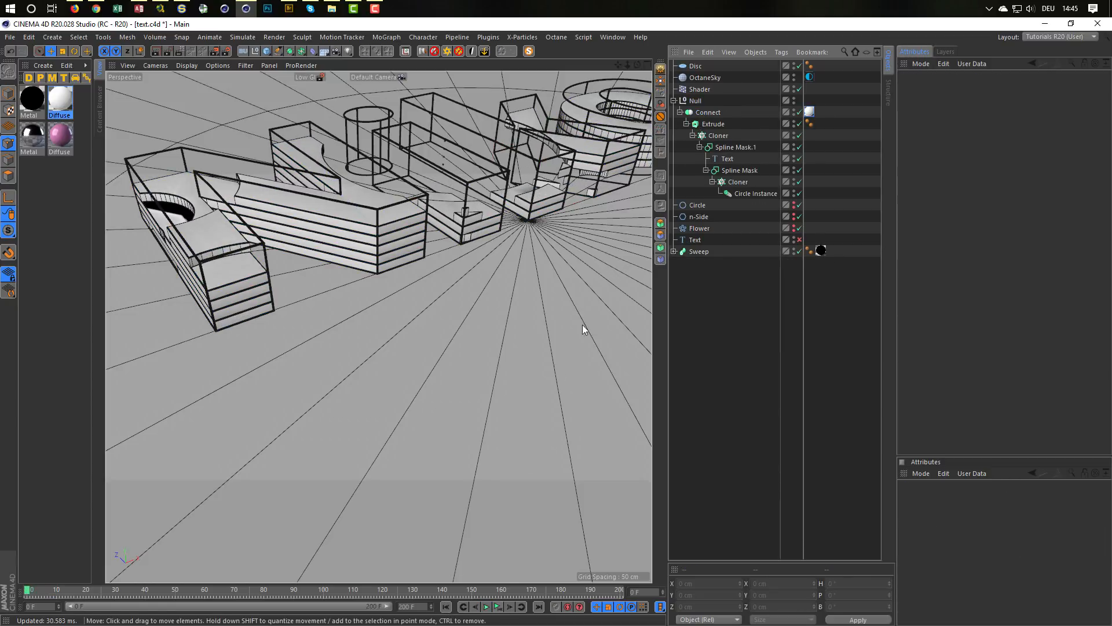
Step: Remove the Connect object and the parent Null so the Extrude stands on its own in the hierarchy
{"action": "left_click", "coordinate": [708, 113]}
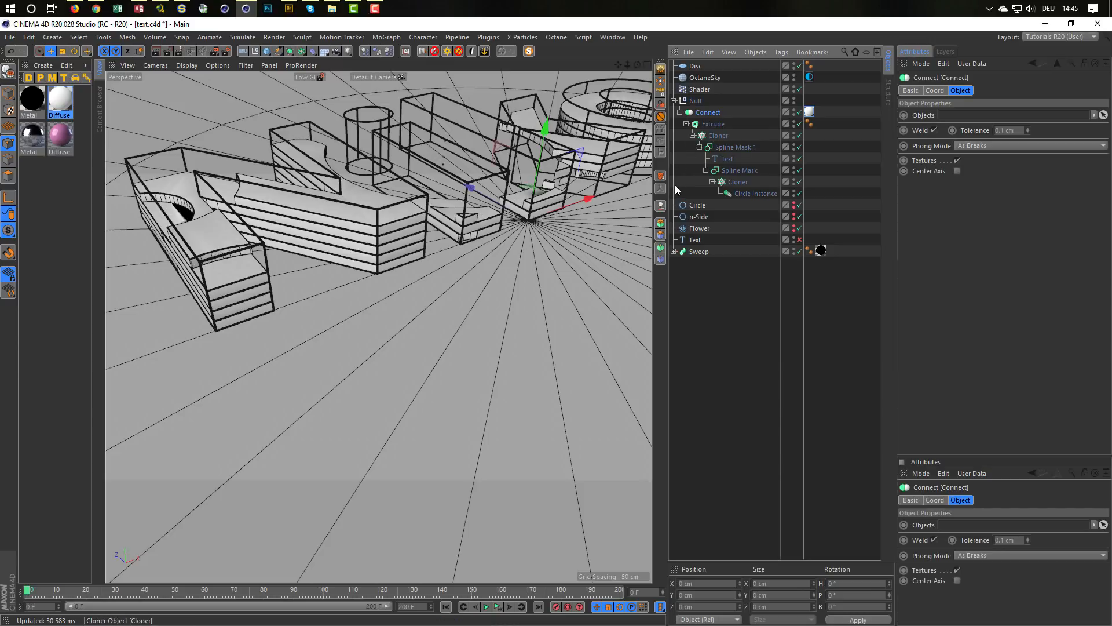
{"action": "left_click", "coordinate": [662, 205]}
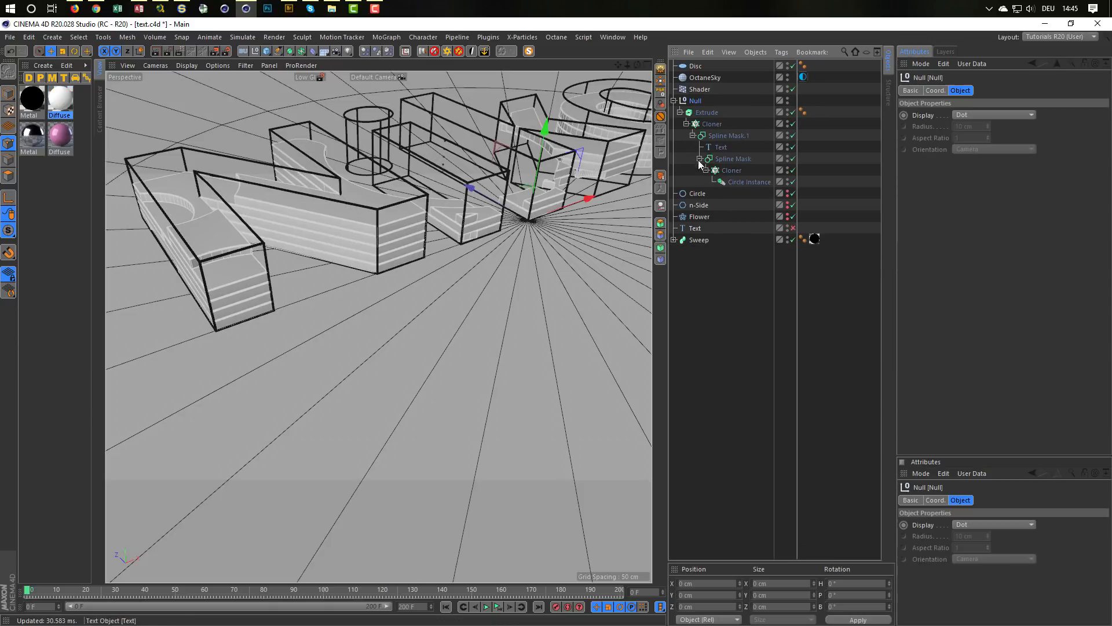
{"action": "left_click", "coordinate": [660, 206]}
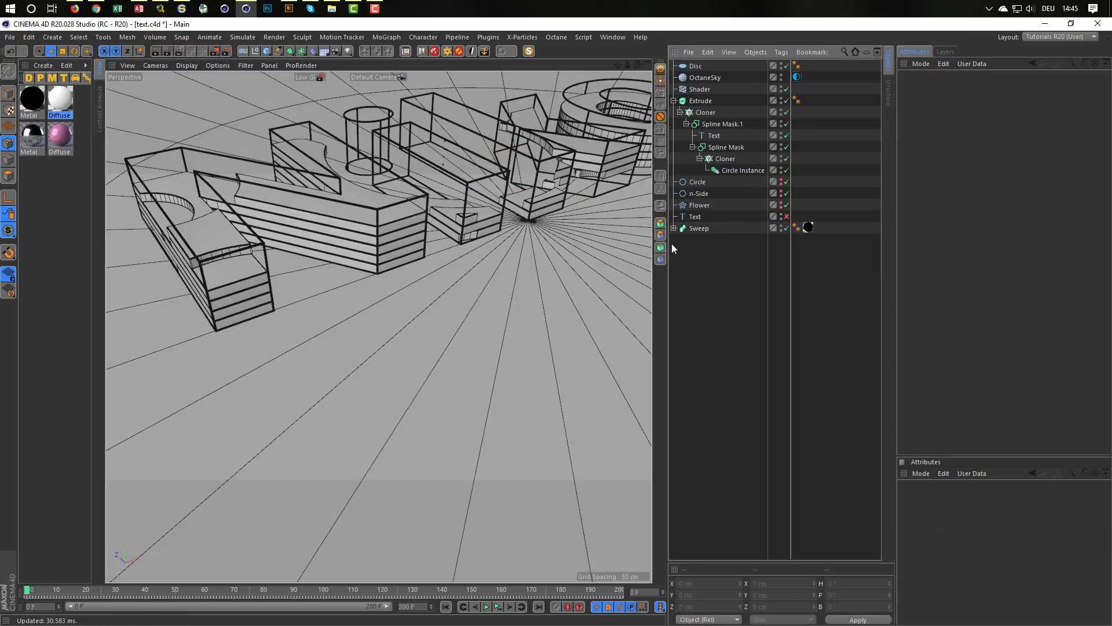
{"action": "middle_click_drag", "start_coordinate": [388, 202], "coordinate": [385, 324], "text": "alt"}
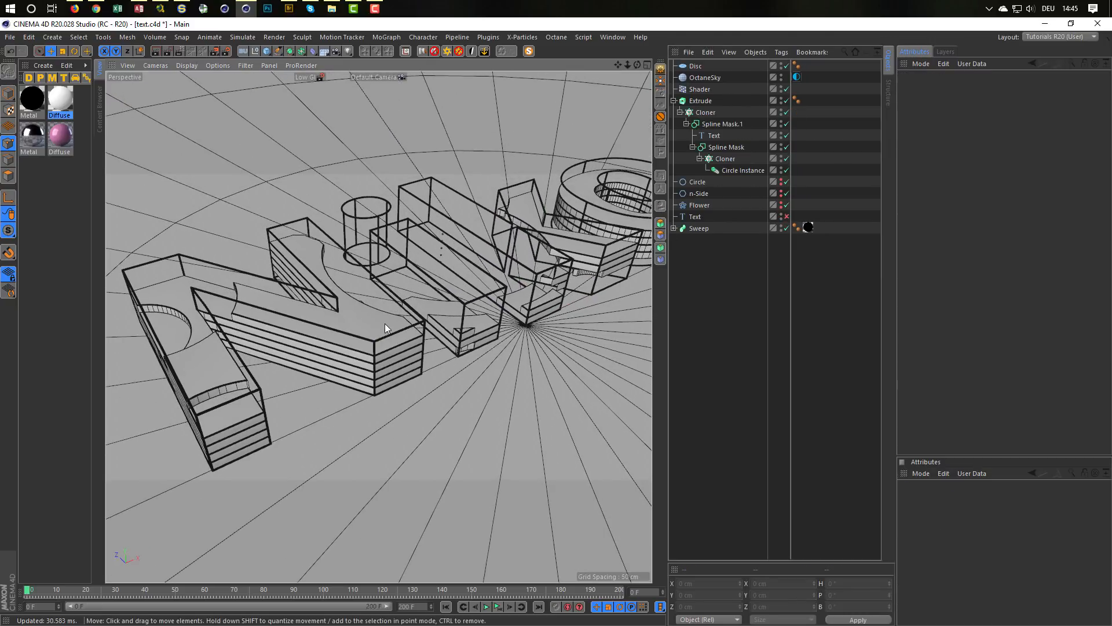
{"action": "left_click_drag", "start_coordinate": [385, 324], "coordinate": [381, 342], "text": "alt"}
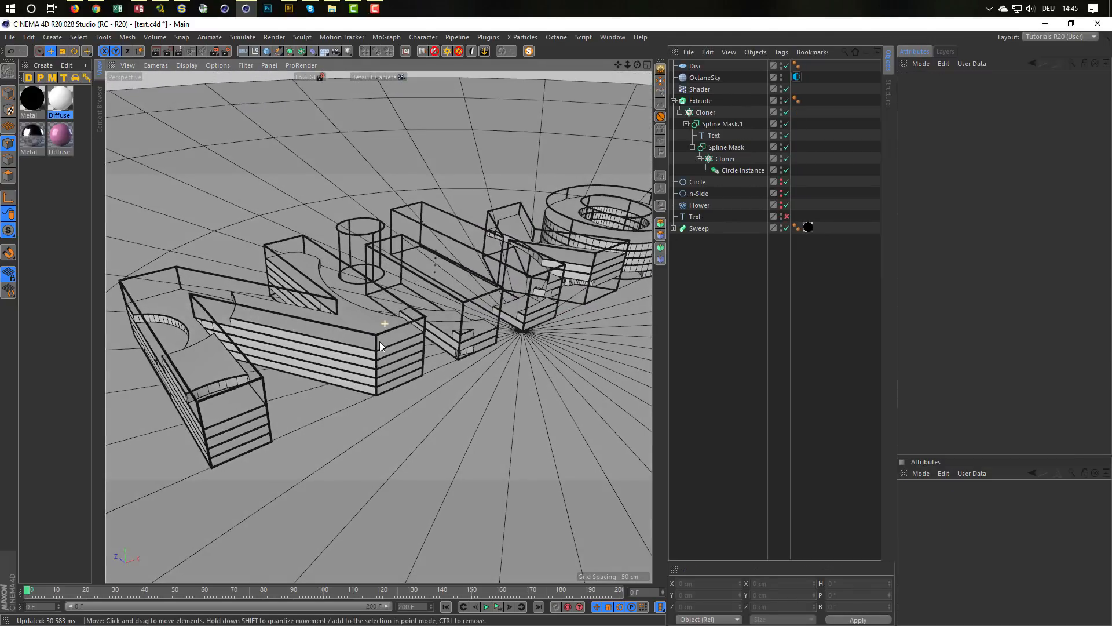
Step: Group the Extrude into a new Null and add a MoGraph Random effector inside it, above the Extrude
{"action": "left_click", "coordinate": [708, 102]}
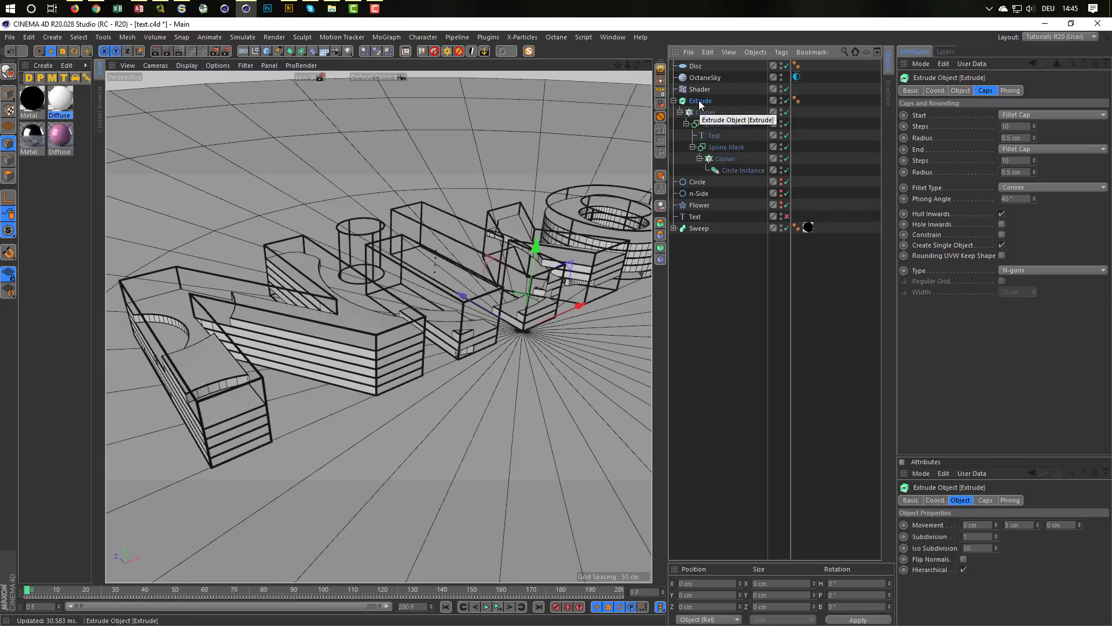
{"action": "key", "text": "alt+g"}
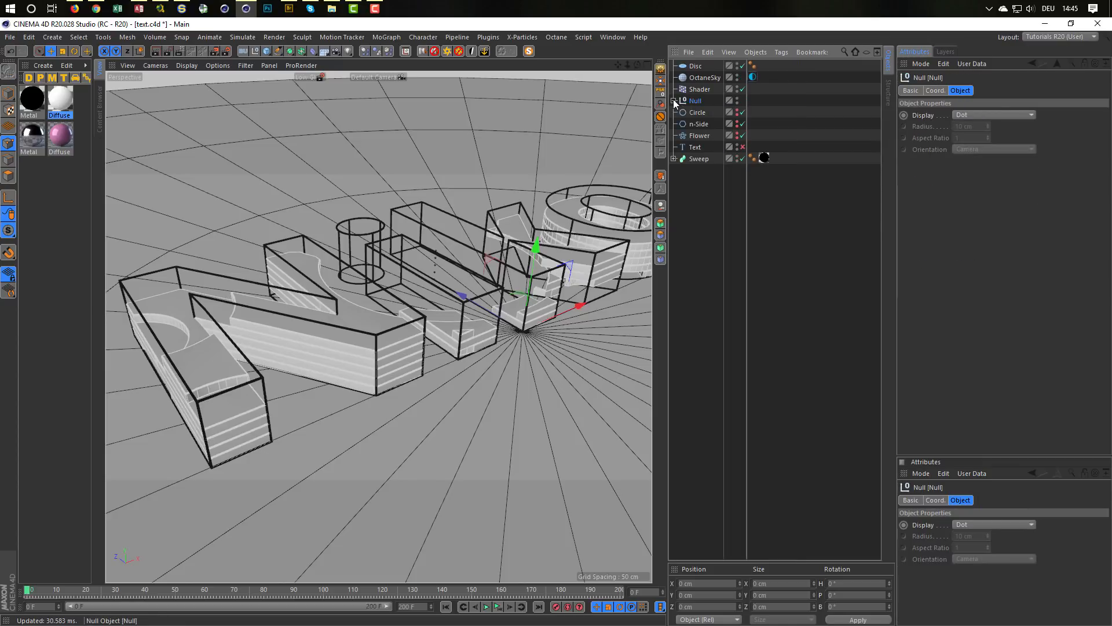
{"action": "left_click", "coordinate": [674, 100]}
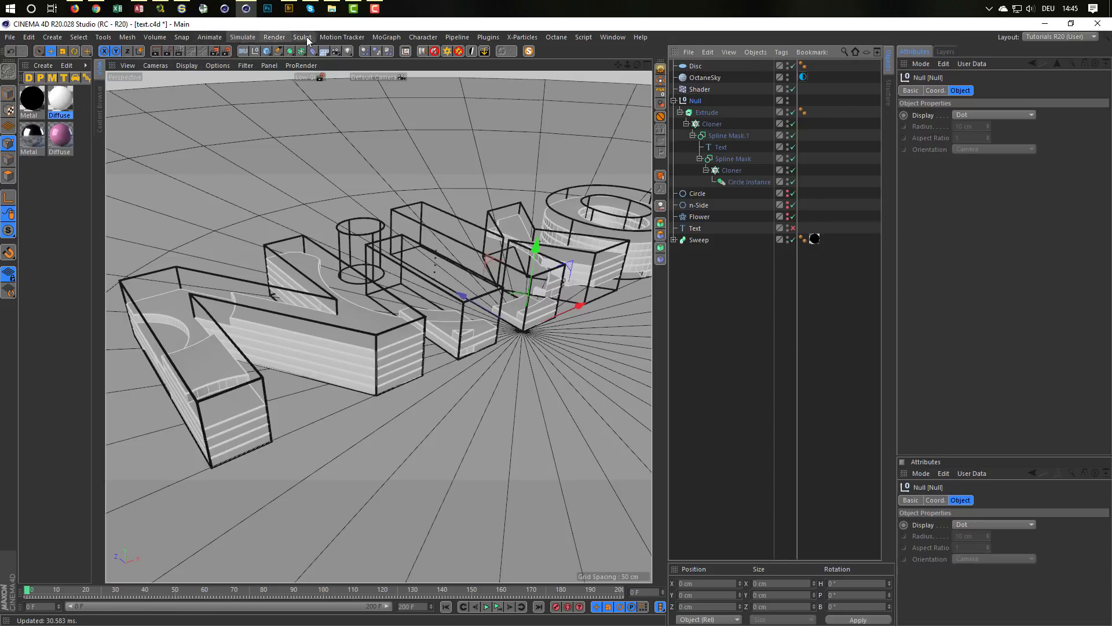
{"action": "left_click", "coordinate": [342, 37]}
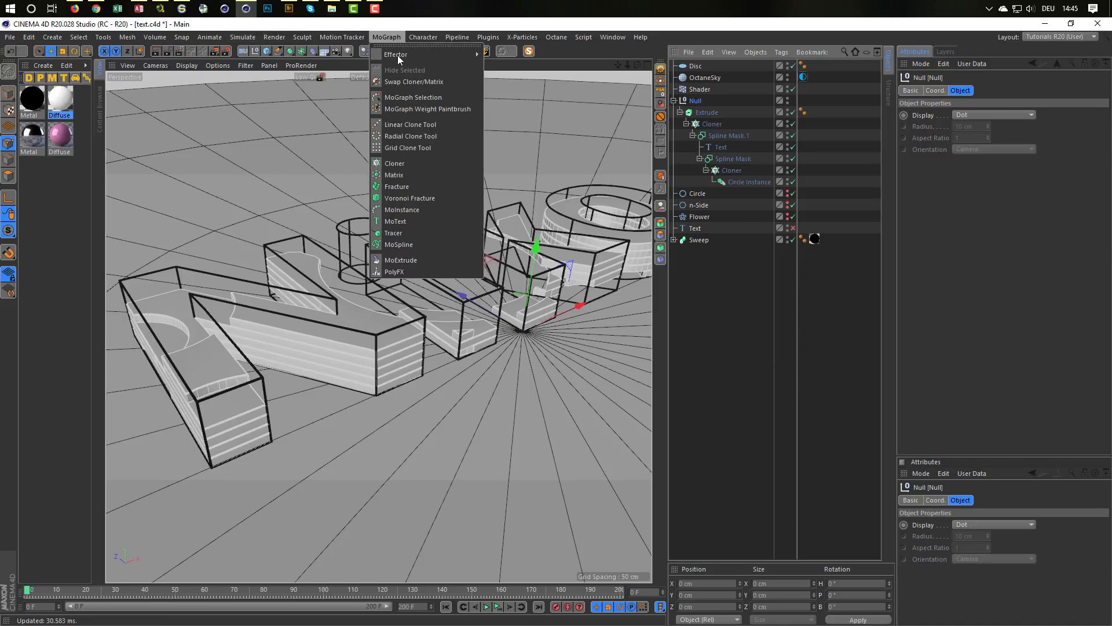
{"action": "mouse_move", "coordinate": [457, 54]}
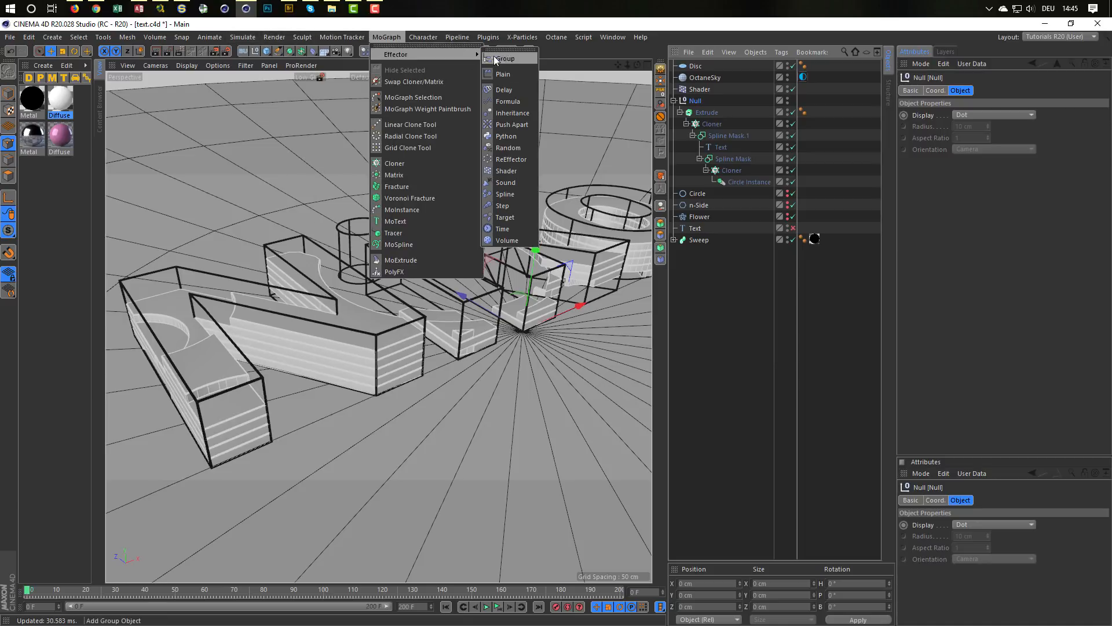
{"action": "left_click", "coordinate": [515, 147]}
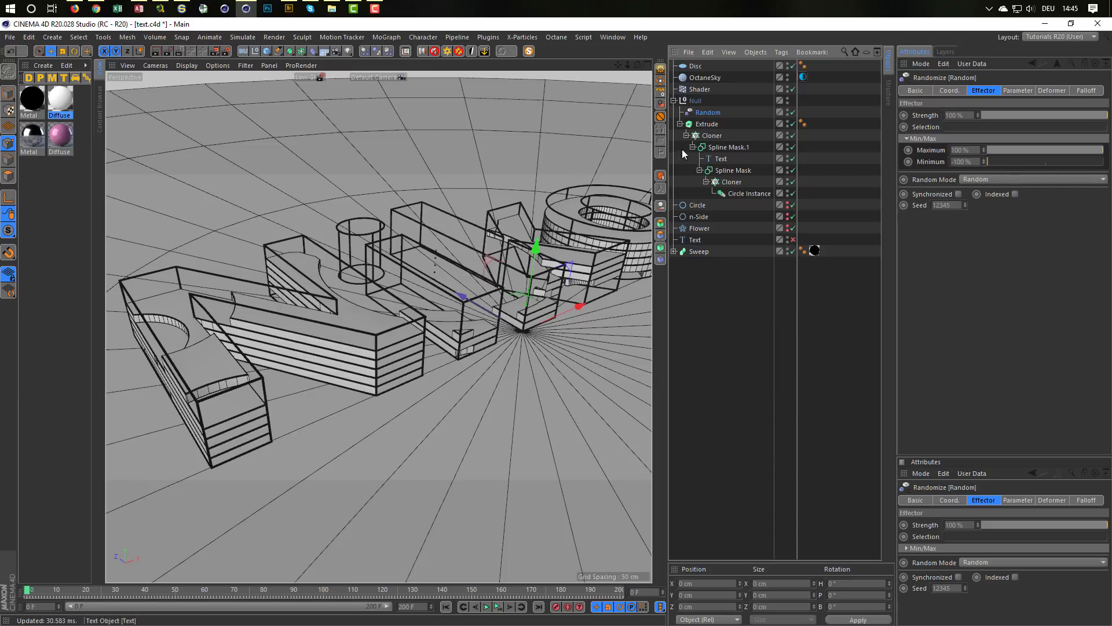
{"action": "left_click", "coordinate": [704, 123]}
{"action": "mouse_move", "coordinate": [512, 284]}
{"action": "left_mouse_down", "text": "alt"}
{"action": "mouse_move", "coordinate": [516, 310]}
{"action": "mouse_move", "coordinate": [538, 294]}
{"action": "mouse_move", "coordinate": [526, 266]}
{"action": "mouse_move", "coordinate": [513, 272]}
{"action": "left_mouse_up", "text": "alt"}
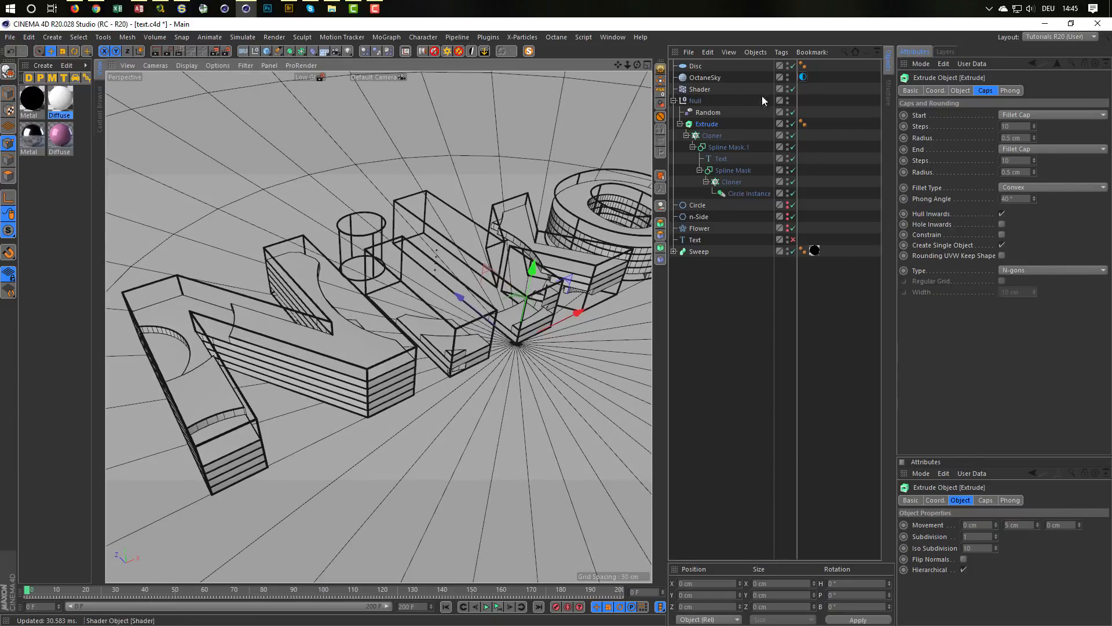
Step: Set the Random effector's Deformation to Object, keeping its Position parameter enabled
{"action": "left_click", "coordinate": [708, 113]}
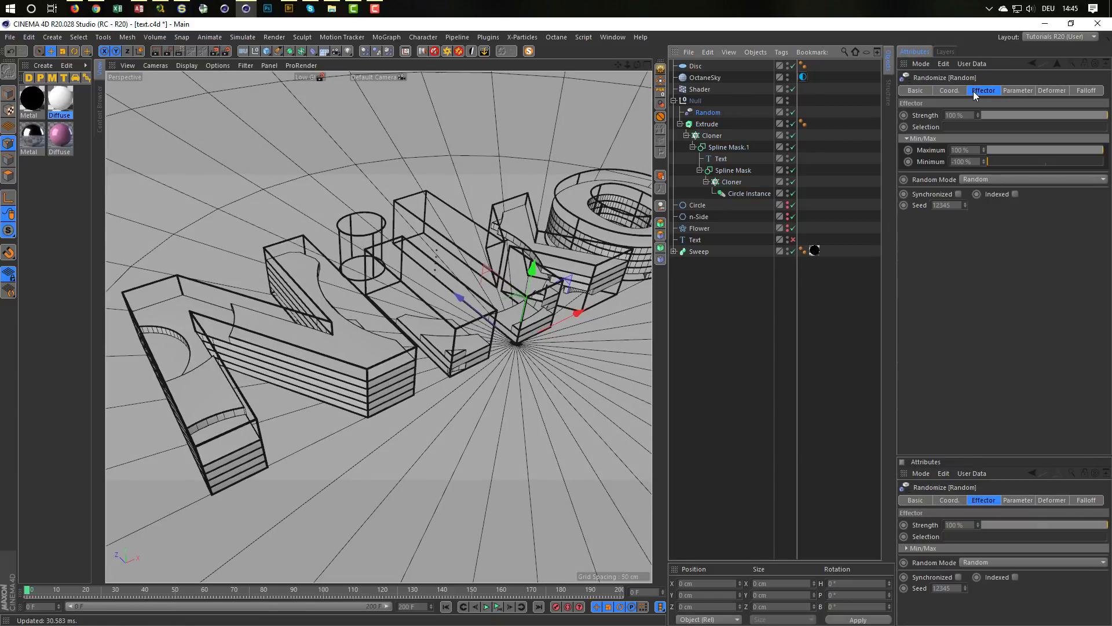
{"action": "left_click", "coordinate": [1008, 90]}
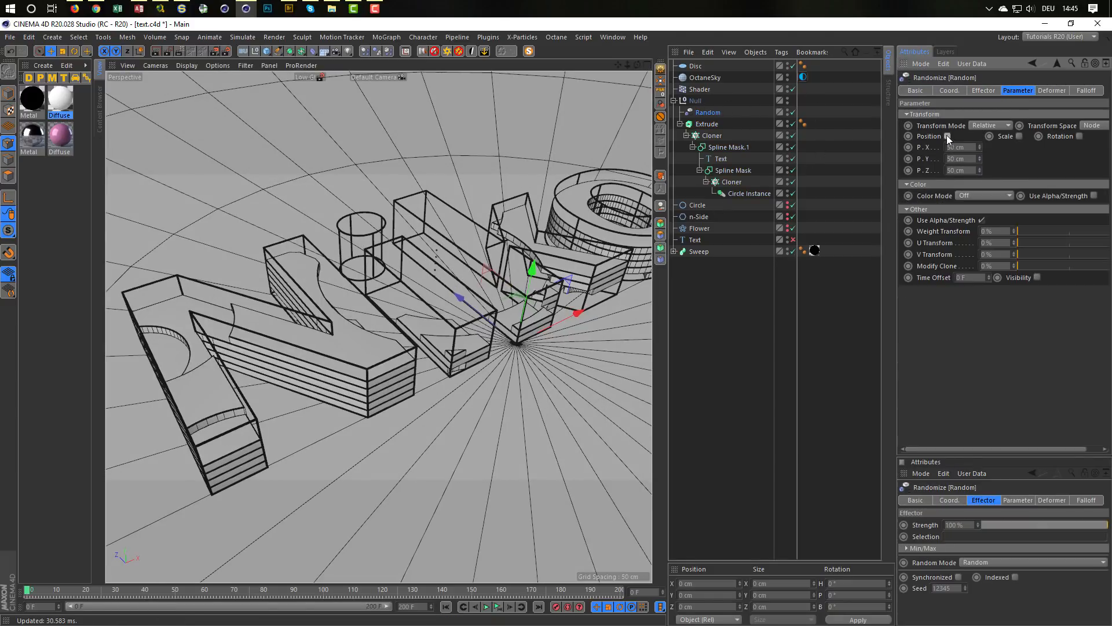
{"action": "left_click", "coordinate": [947, 137]}
{"action": "left_click", "coordinate": [947, 136]}
{"action": "left_click", "coordinate": [947, 136]}
{"action": "left_click", "coordinate": [948, 136]}
{"action": "left_click", "coordinate": [1046, 90]}
{"action": "left_click", "coordinate": [991, 116]}
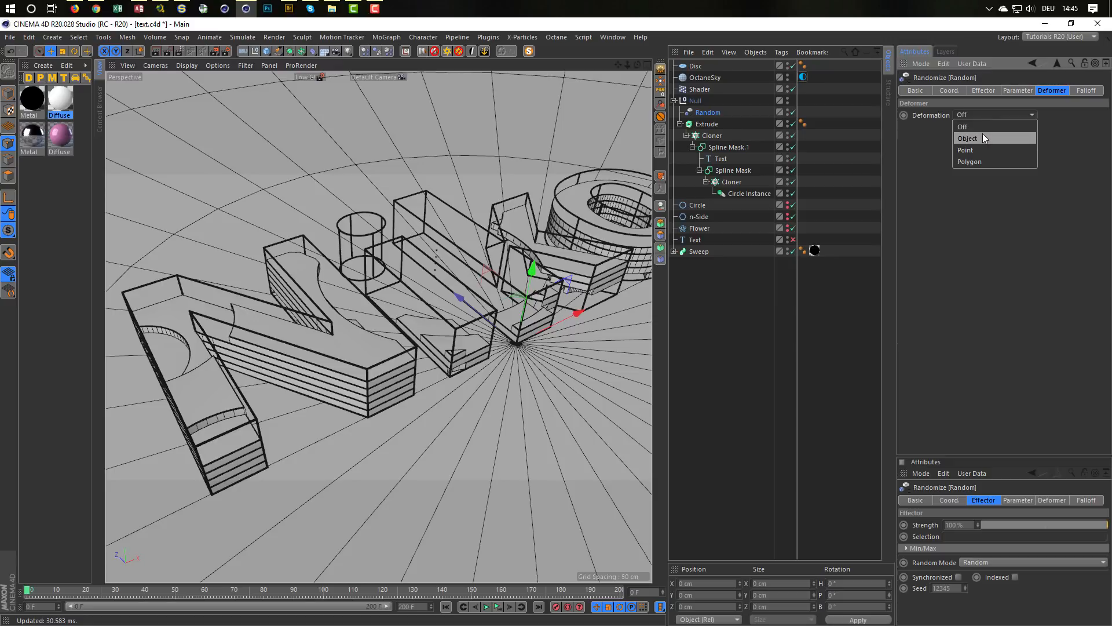
{"action": "left_click", "coordinate": [983, 138]}
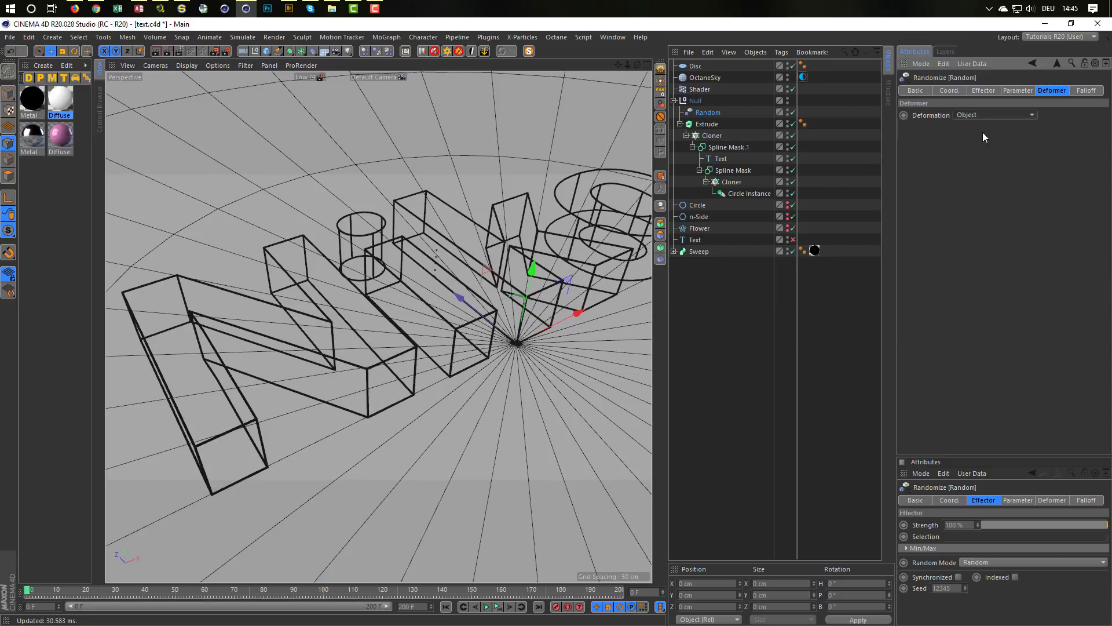
Step: Disable the Random effector's Position parameter and set its Color Mode to Effector Color
{"action": "left_click", "coordinate": [1010, 91]}
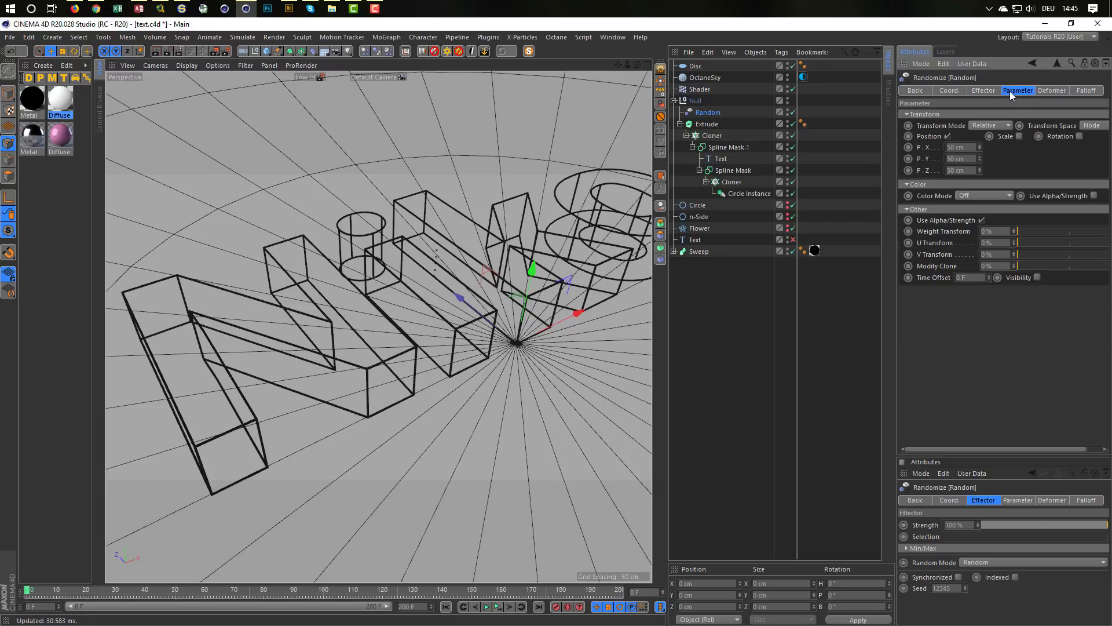
{"action": "left_click", "coordinate": [948, 135]}
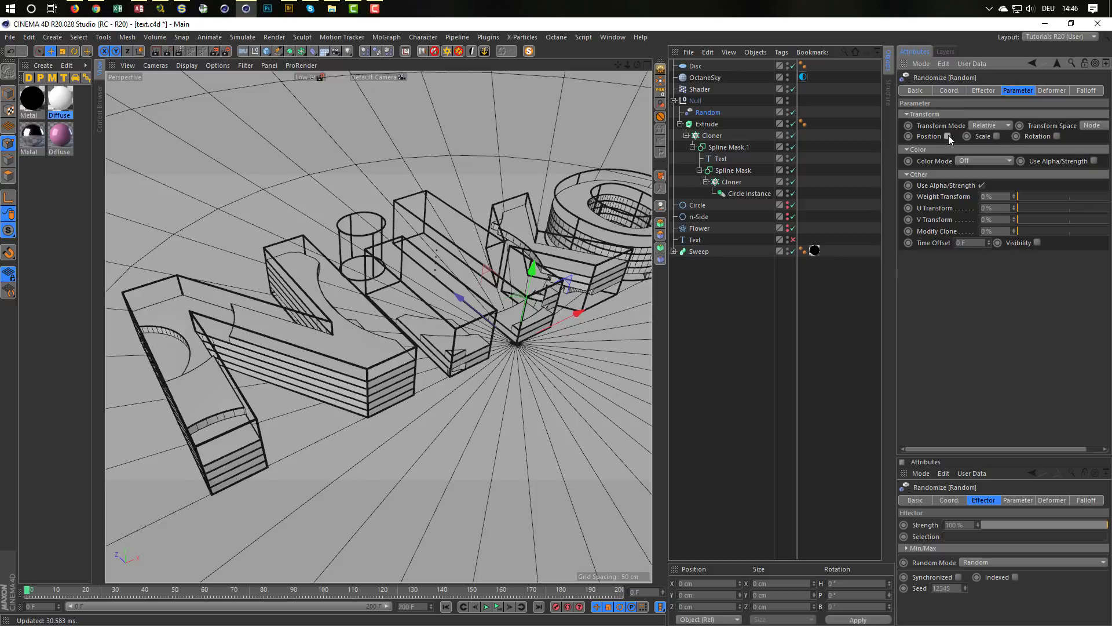
{"action": "left_click", "coordinate": [968, 163]}
{"action": "left_click", "coordinate": [986, 184]}
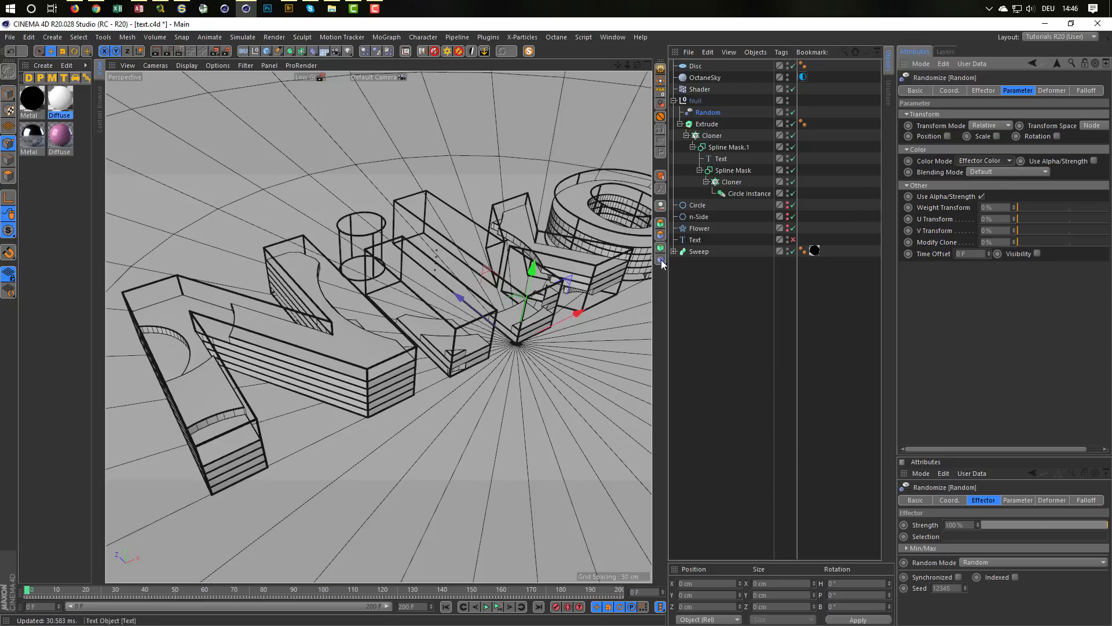
{"action": "middle_click_drag", "start_coordinate": [406, 259], "coordinate": [388, 251], "text": "alt"}
{"action": "left_click_drag", "start_coordinate": [387, 256], "coordinate": [386, 264], "text": "alt"}
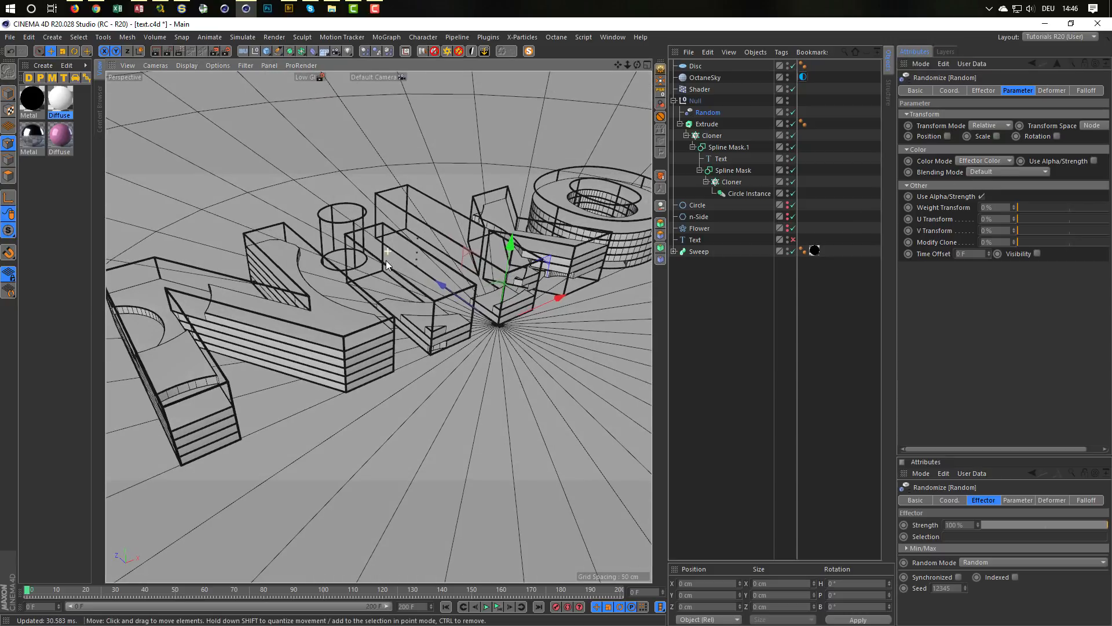
Step: Open the white Diffuse material in the Octane Node Editor, with the Live Viewer placed clear of the object list
{"action": "left_click", "coordinate": [61, 101]}
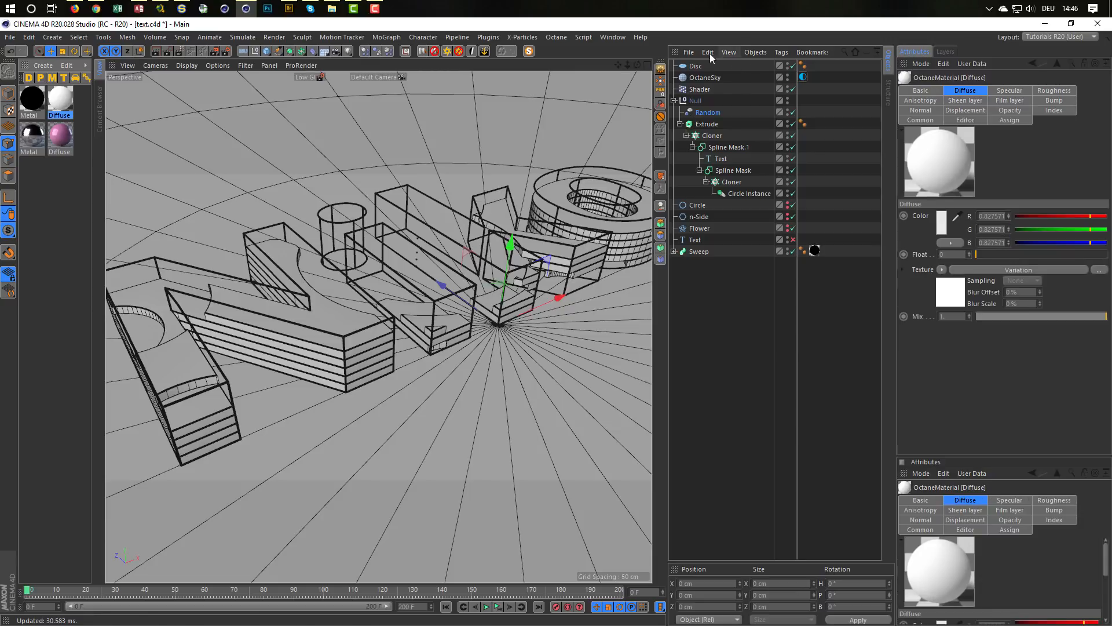
{"action": "left_click", "coordinate": [556, 37]}
{"action": "left_click", "coordinate": [554, 57]}
{"action": "left_click_drag", "start_coordinate": [453, 225], "coordinate": [883, 299]}
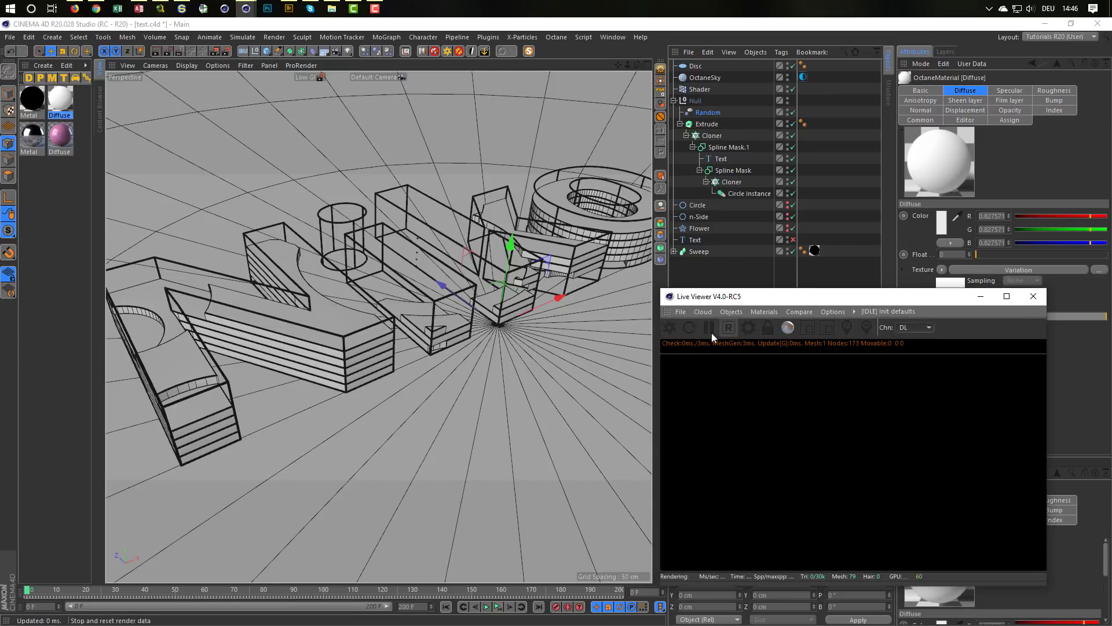
{"action": "left_click", "coordinate": [765, 311]}
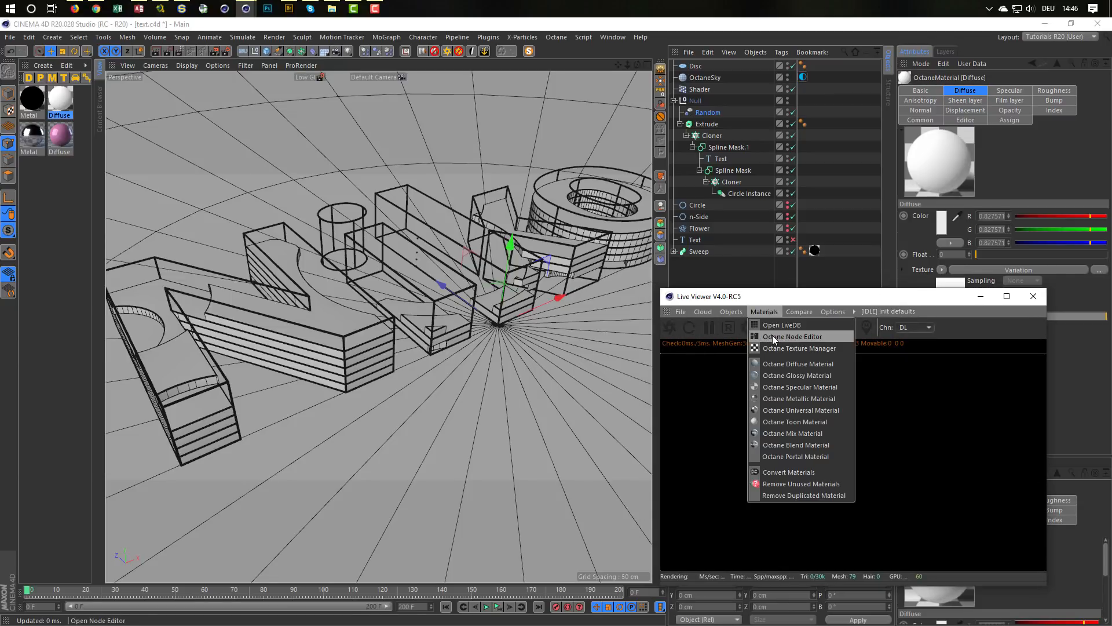
{"action": "left_click", "coordinate": [792, 336]}
{"action": "left_click_drag", "start_coordinate": [480, 220], "coordinate": [395, 228]}
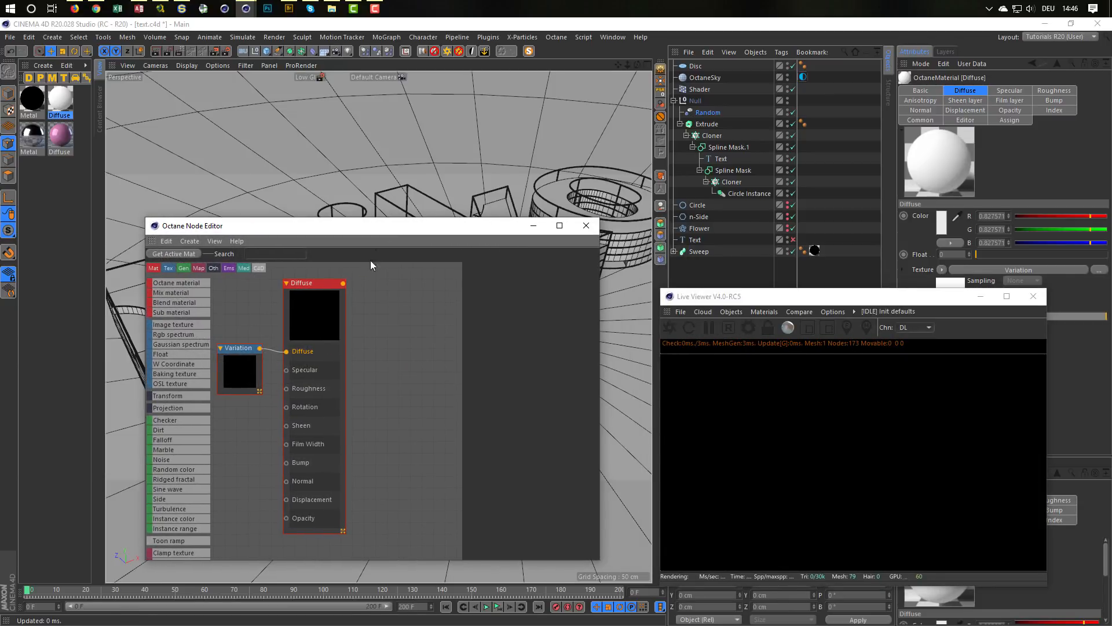
Step: Delete the Variation node from the Diffuse material and apply the material to the Extrude
{"action": "left_click", "coordinate": [247, 365]}
{"action": "key", "text": "Delete"}
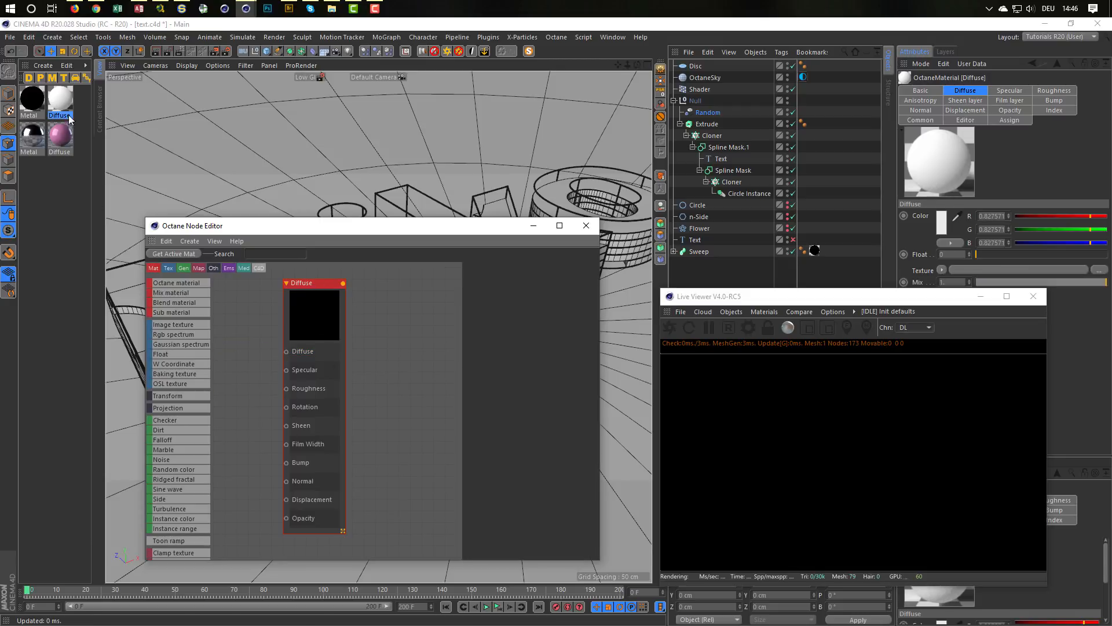
{"action": "left_click_drag", "start_coordinate": [77, 106], "coordinate": [713, 124]}
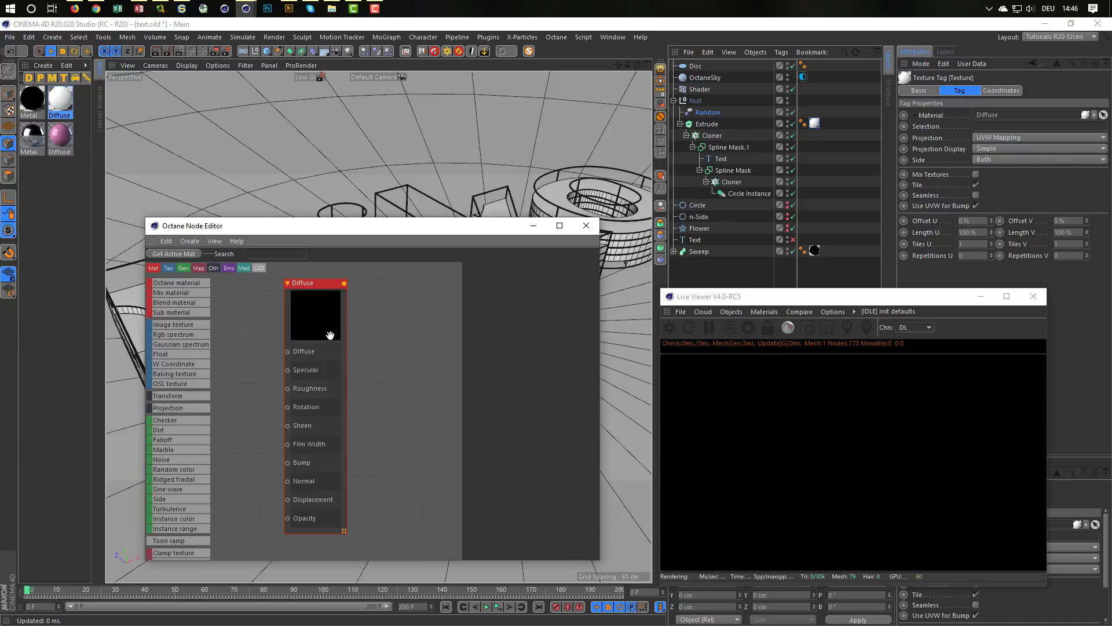
Step: Add an Mg color shader node and connect it to the Diffuse channel of the Diffuse material
{"action": "left_click_drag", "start_coordinate": [320, 336], "coordinate": [372, 331]}
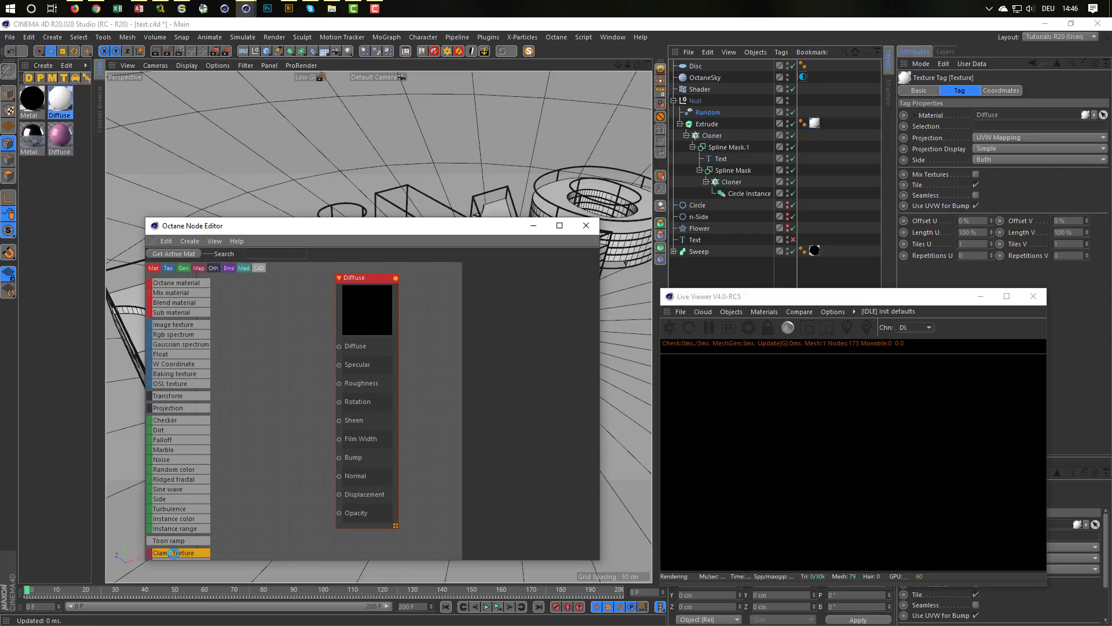
{"action": "scroll", "coordinate": [171, 475], "scroll_direction": "down", "scroll_amount": 6}
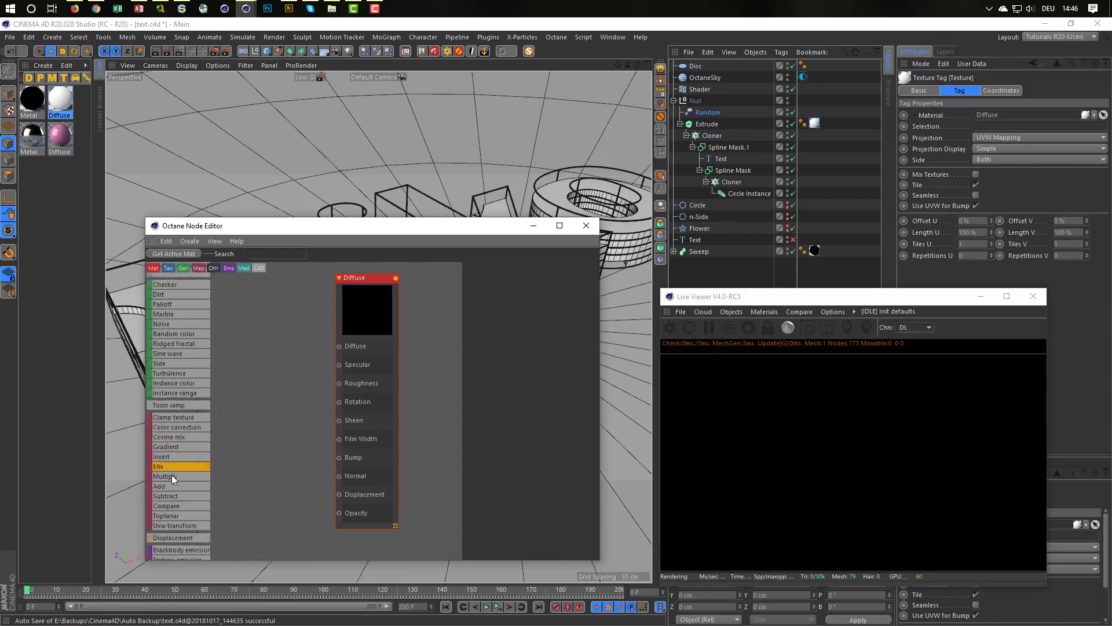
{"action": "scroll", "coordinate": [181, 474], "scroll_direction": "down", "scroll_amount": 2}
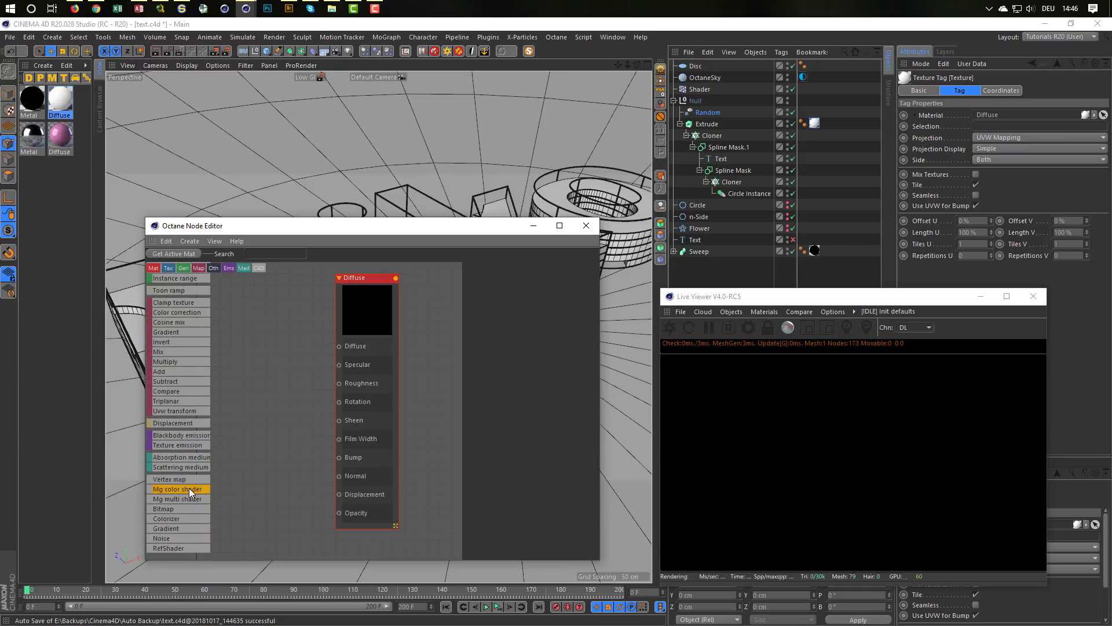
{"action": "left_click_drag", "start_coordinate": [277, 338], "coordinate": [339, 346]}
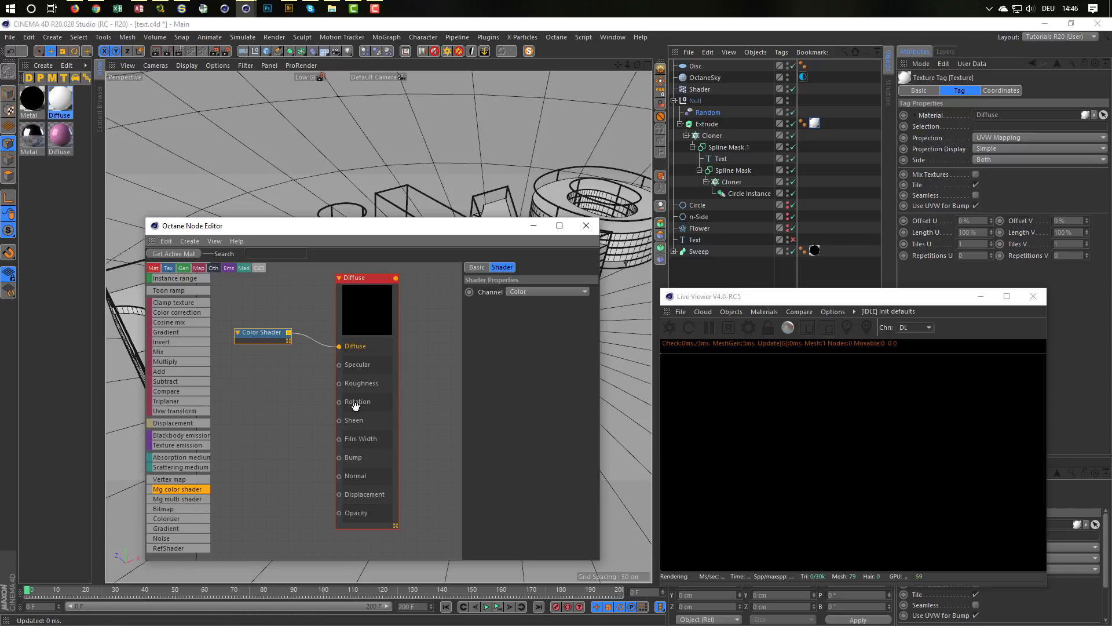
Step: Try the Random effector's Color Mode as Custom Color with black, and re-render the scene in the Live Viewer
{"action": "left_click", "coordinate": [670, 327]}
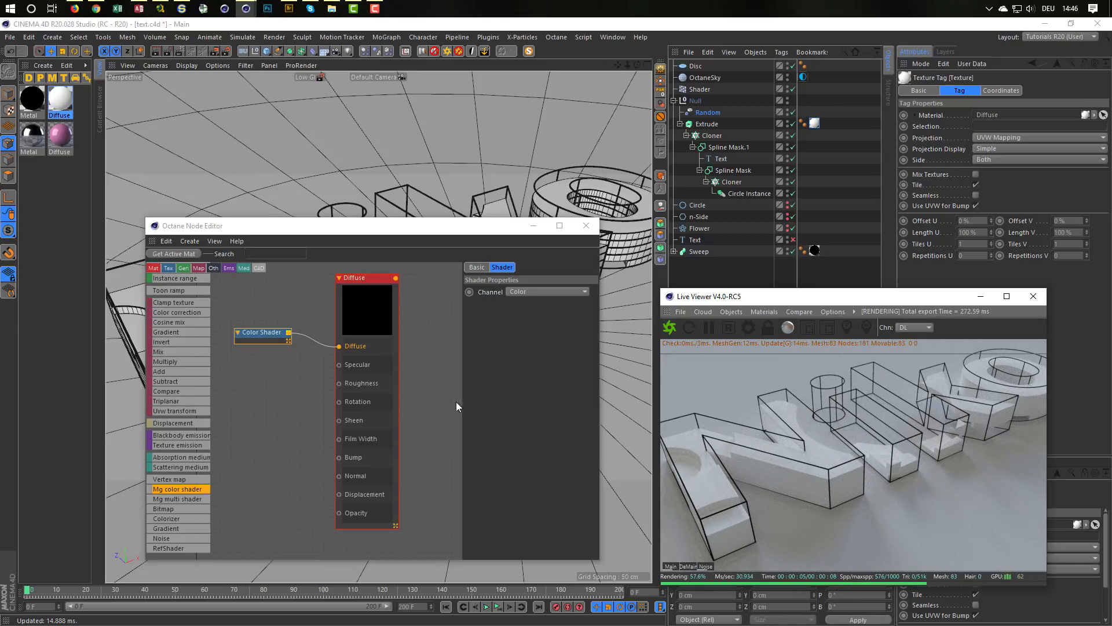
{"action": "left_click", "coordinate": [263, 334]}
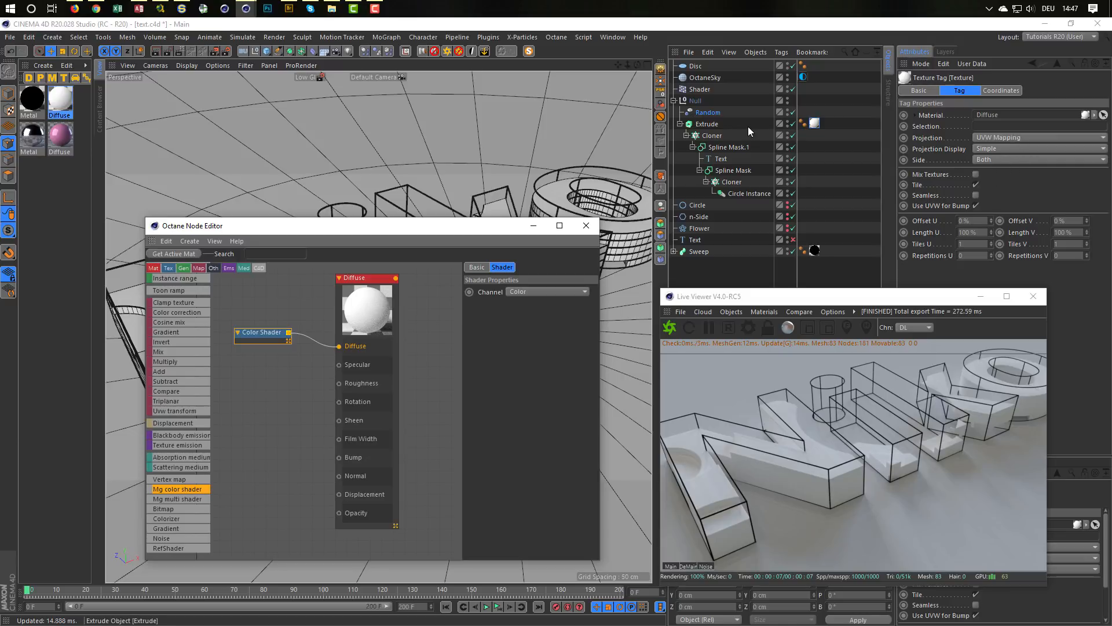
{"action": "left_click", "coordinate": [708, 112]}
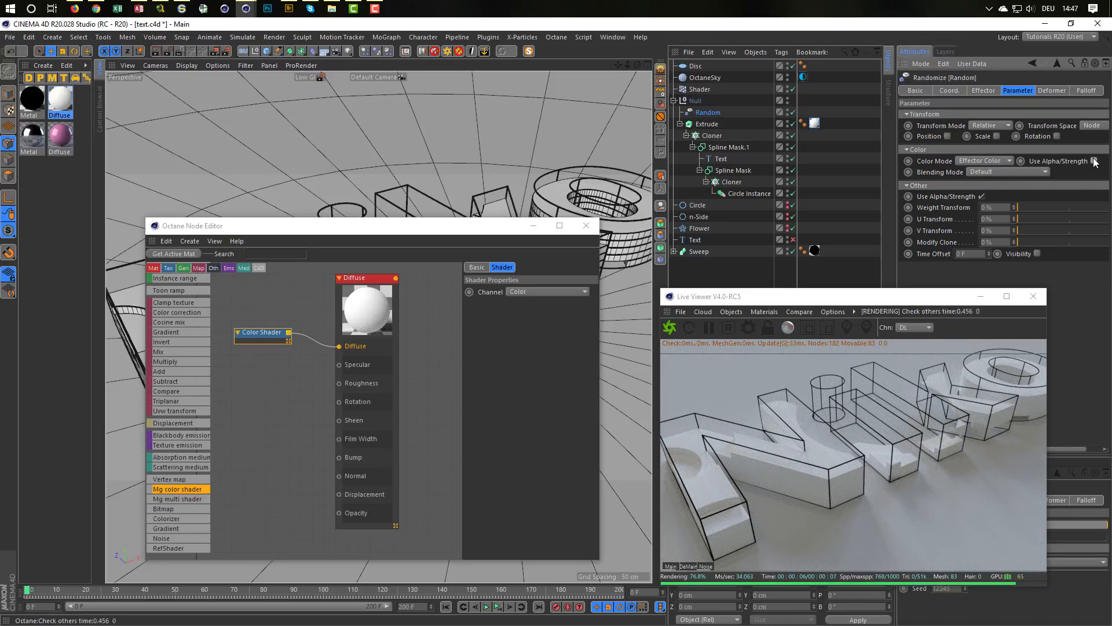
{"action": "left_click", "coordinate": [986, 160]}
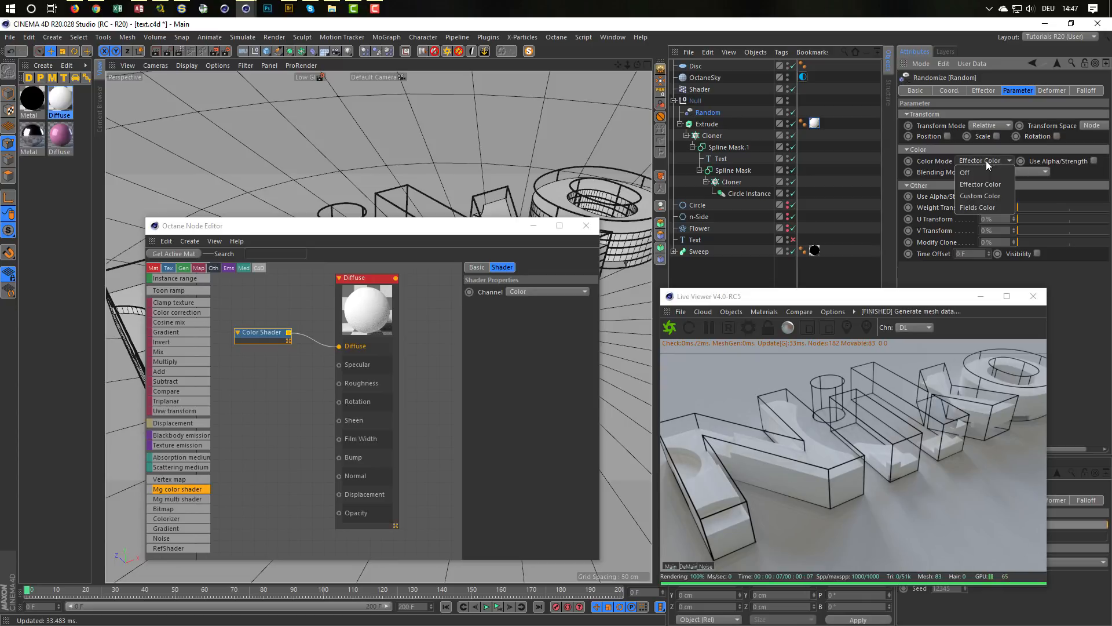
{"action": "left_click", "coordinate": [979, 196]}
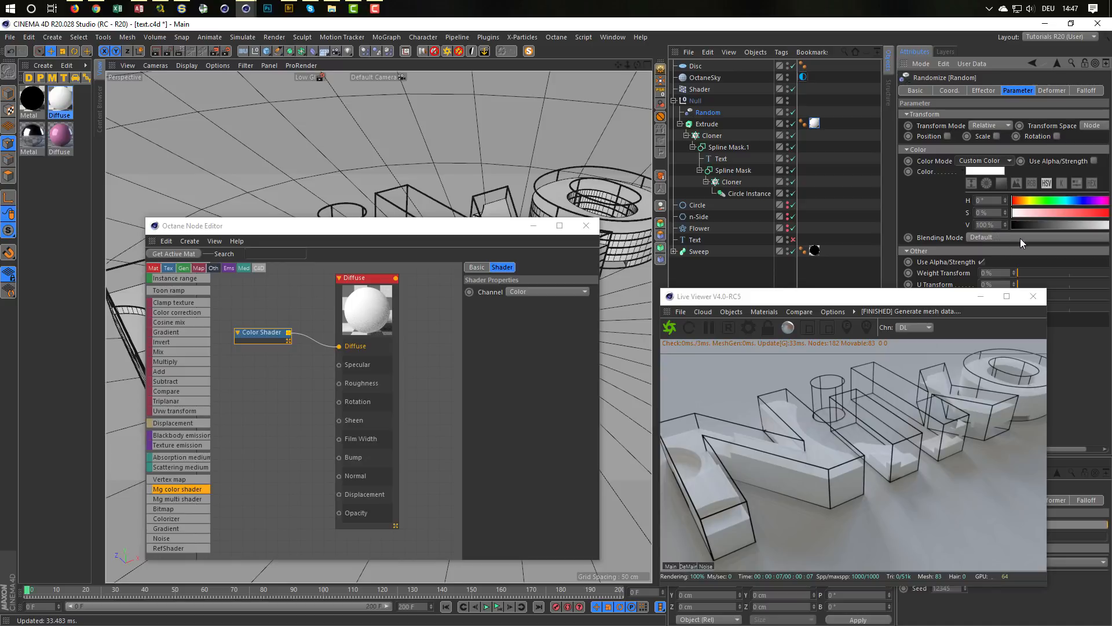
{"action": "left_click_drag", "start_coordinate": [1044, 224], "coordinate": [1006, 225]}
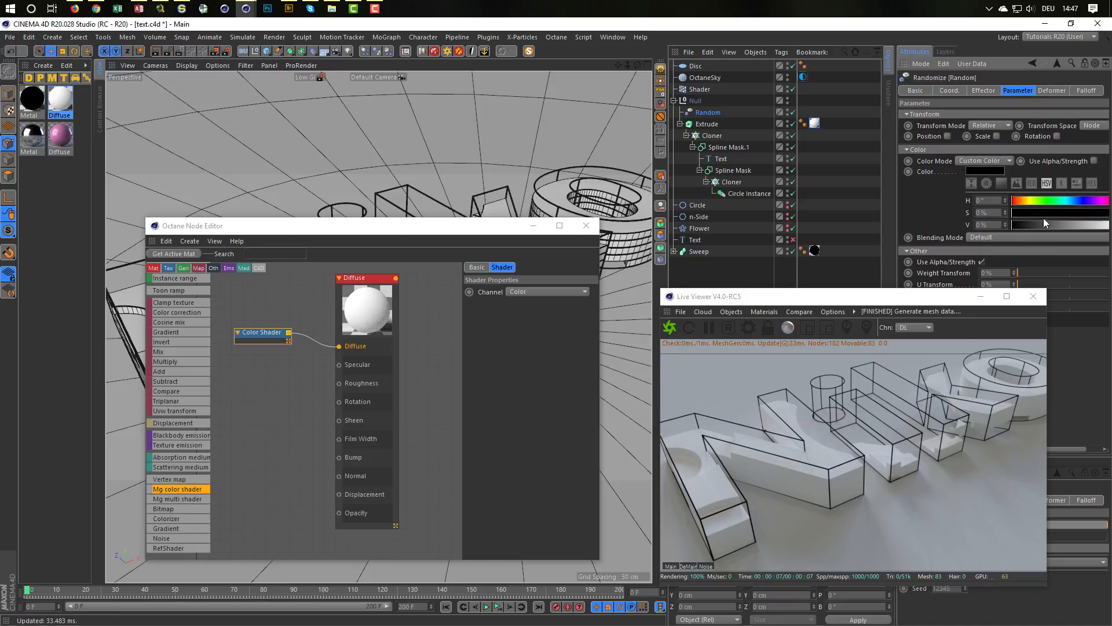
{"action": "left_click", "coordinate": [672, 328]}
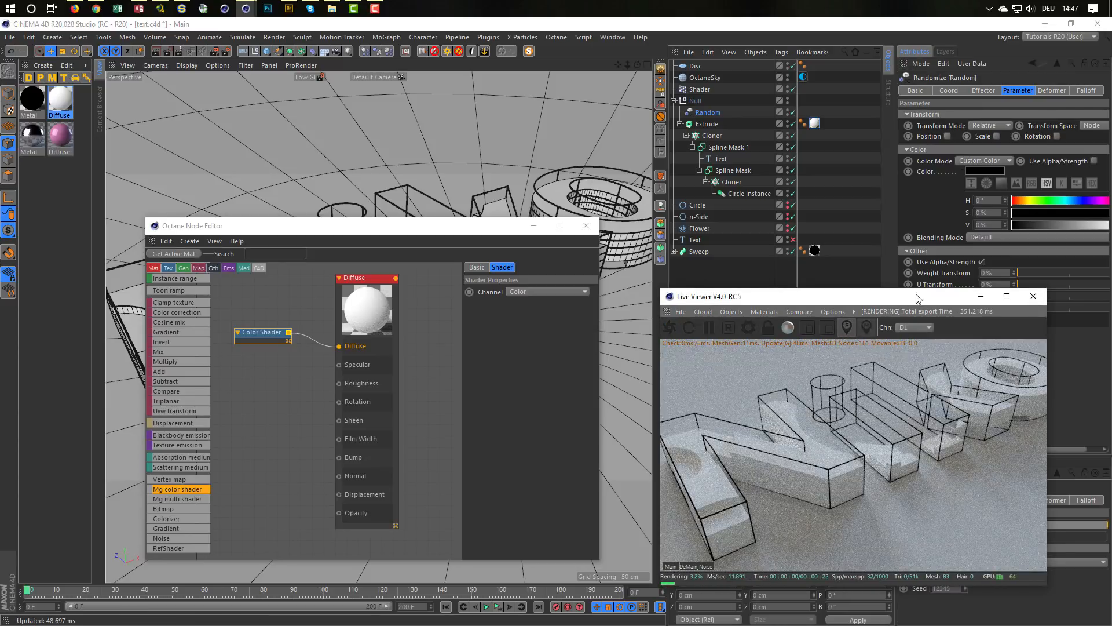
{"action": "left_click", "coordinate": [1094, 161]}
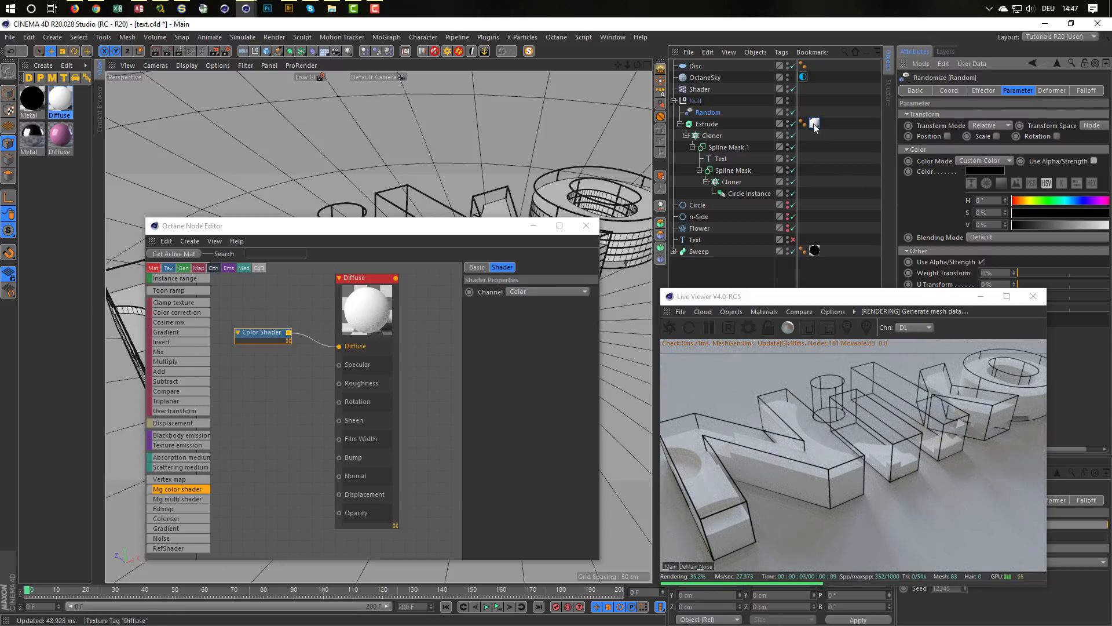
Step: Move the Diffuse texture tag from the Extrude to the Null and set the Random effector's Color Mode back to Effector Color
{"action": "left_click_drag", "start_coordinate": [814, 128], "coordinate": [806, 100]}
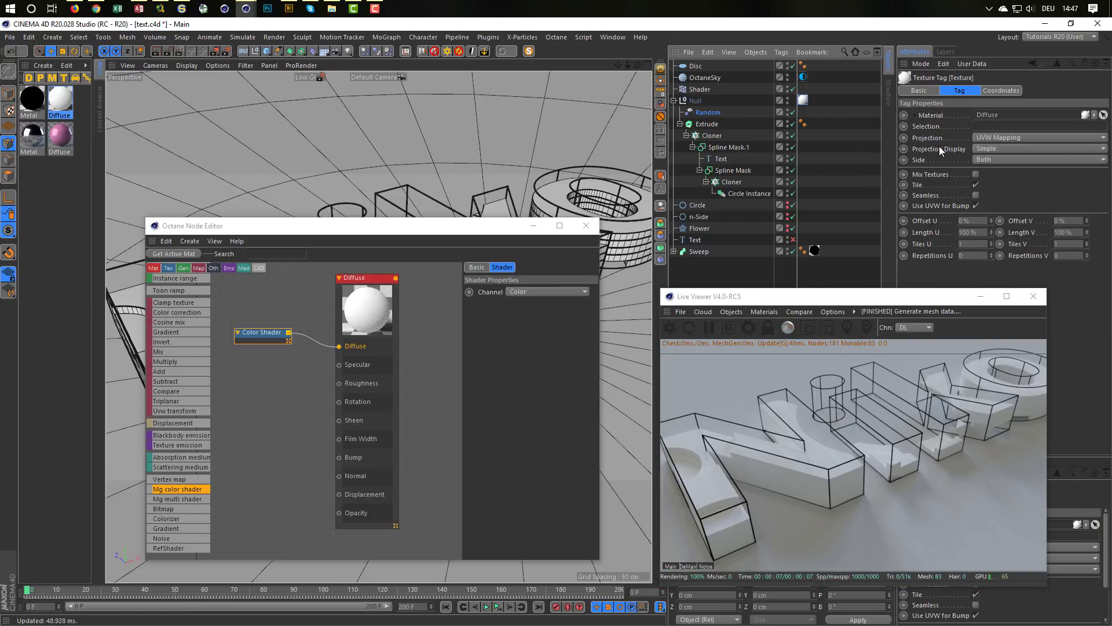
{"action": "left_click", "coordinate": [713, 114]}
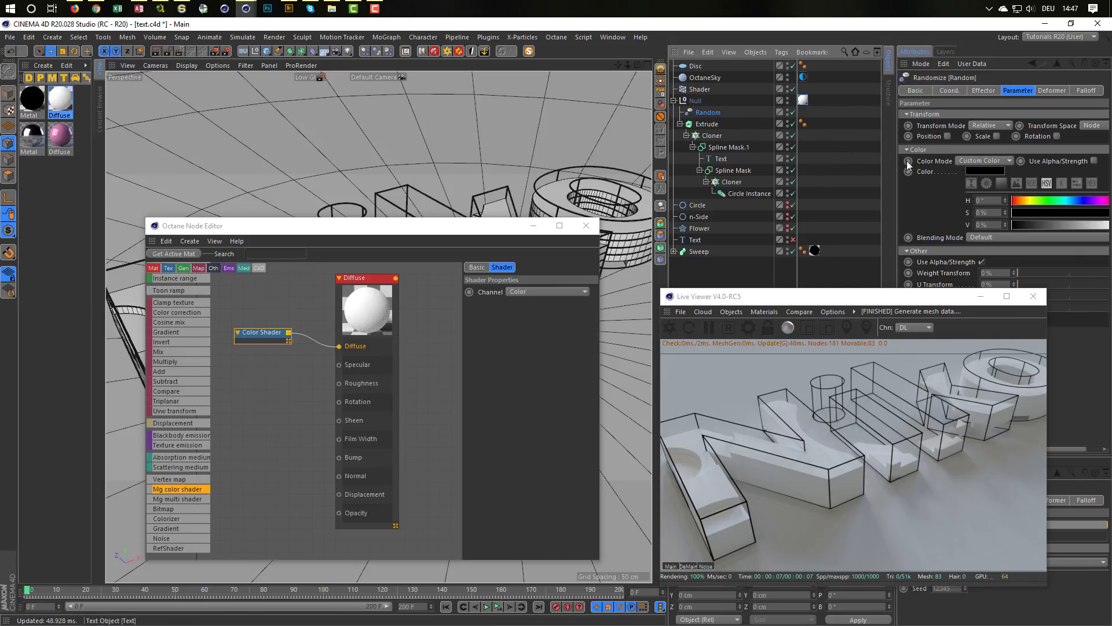
{"action": "left_click", "coordinate": [996, 160]}
{"action": "left_click", "coordinate": [991, 175]}
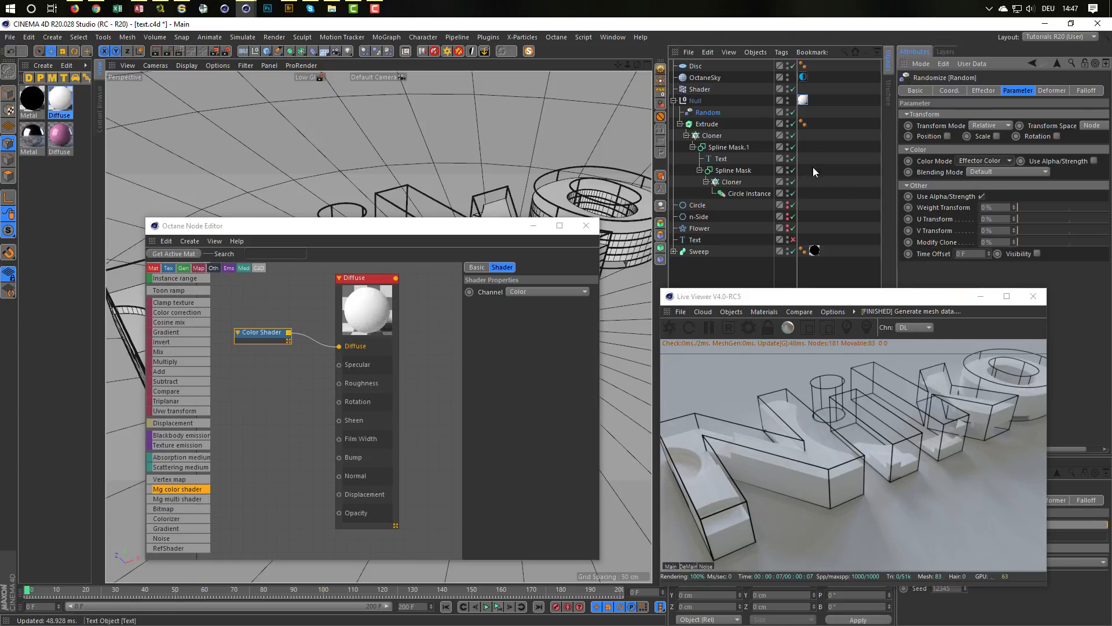
Step: Try a Position offset of 5 cm on X, Y and Z in the Random effector, and turn Position off again
{"action": "left_click", "coordinate": [1040, 91]}
{"action": "left_click", "coordinate": [985, 116]}
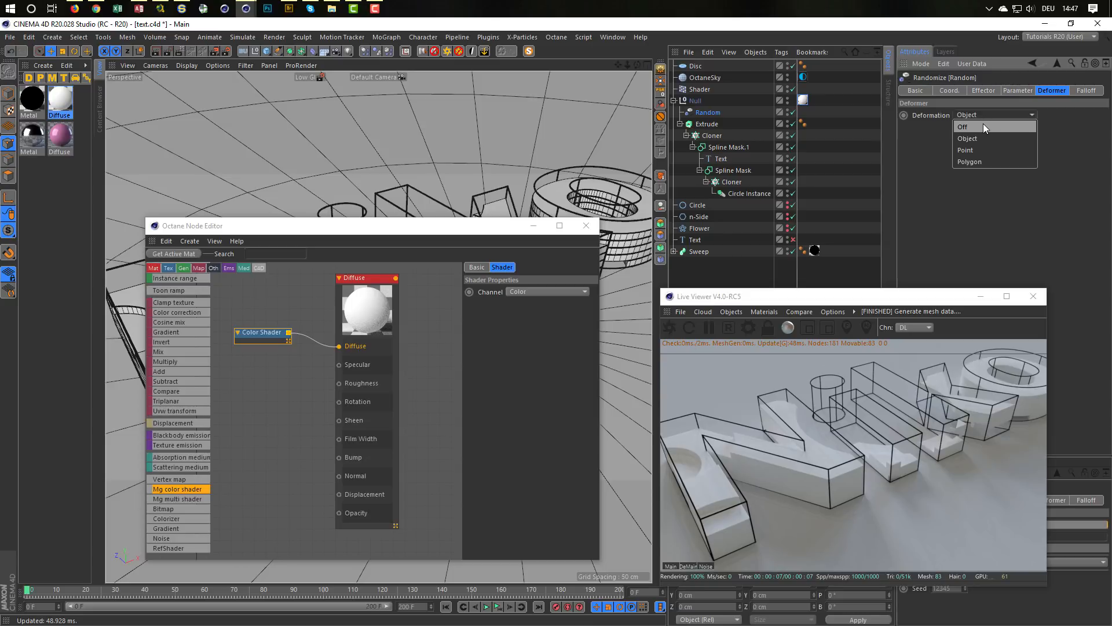
{"action": "left_click", "coordinate": [987, 116]}
{"action": "left_click", "coordinate": [1017, 90]}
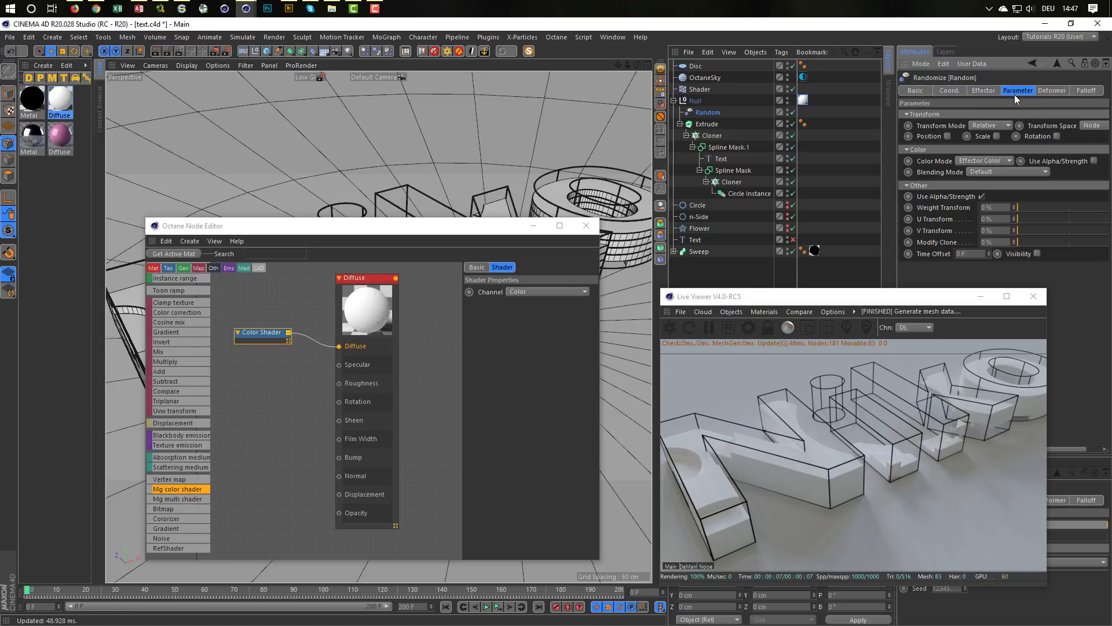
{"action": "left_click", "coordinate": [948, 136]}
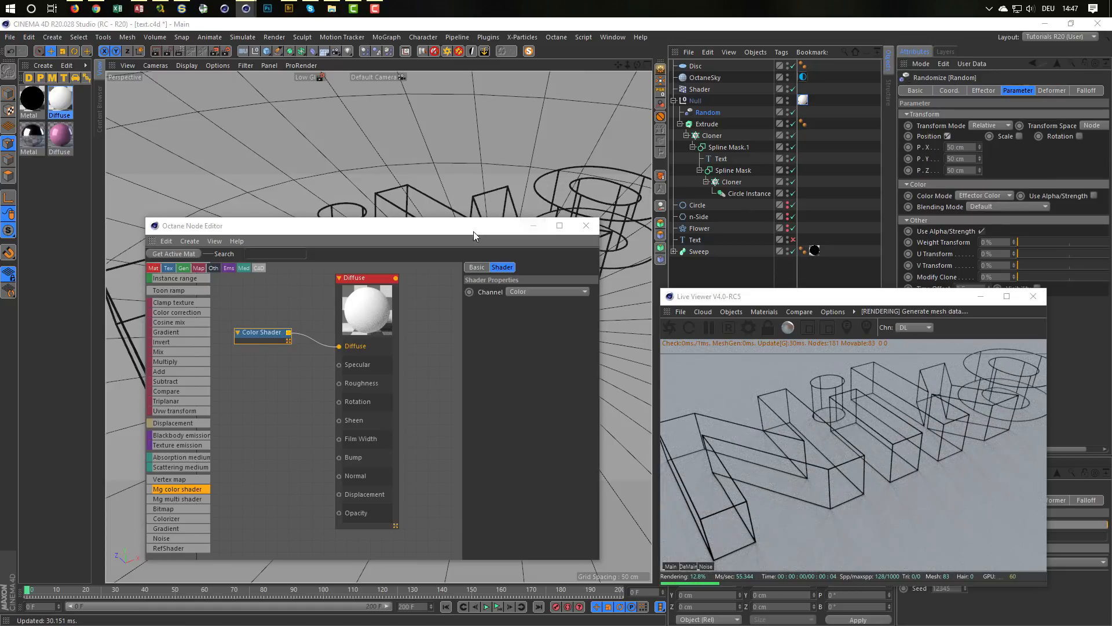
{"action": "left_click_drag", "start_coordinate": [473, 231], "coordinate": [425, 345]}
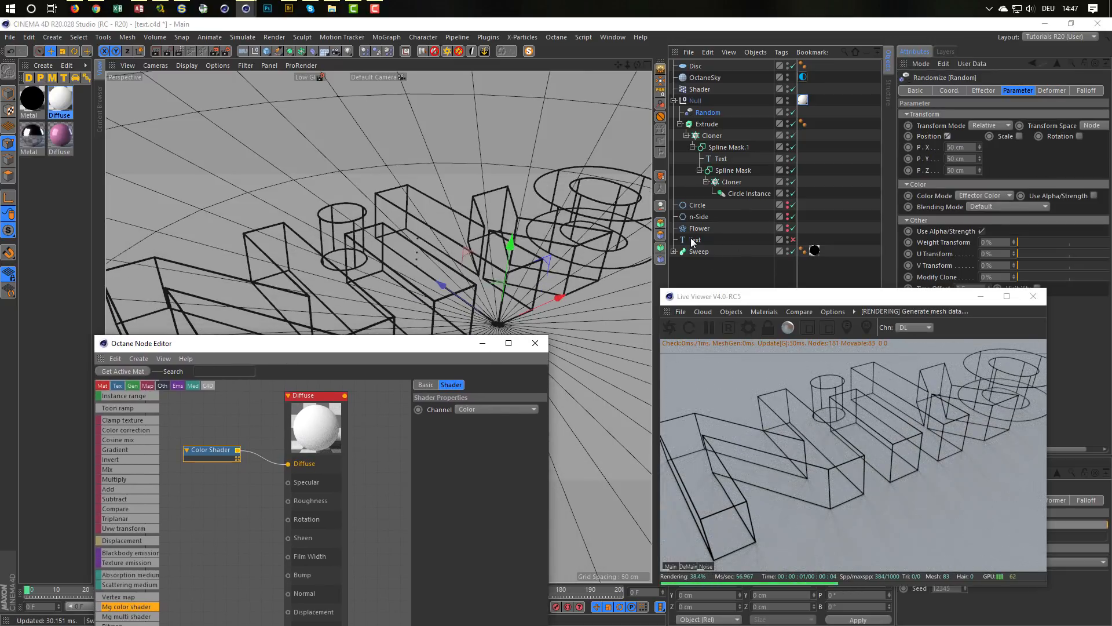
{"action": "left_click", "coordinate": [961, 147]}
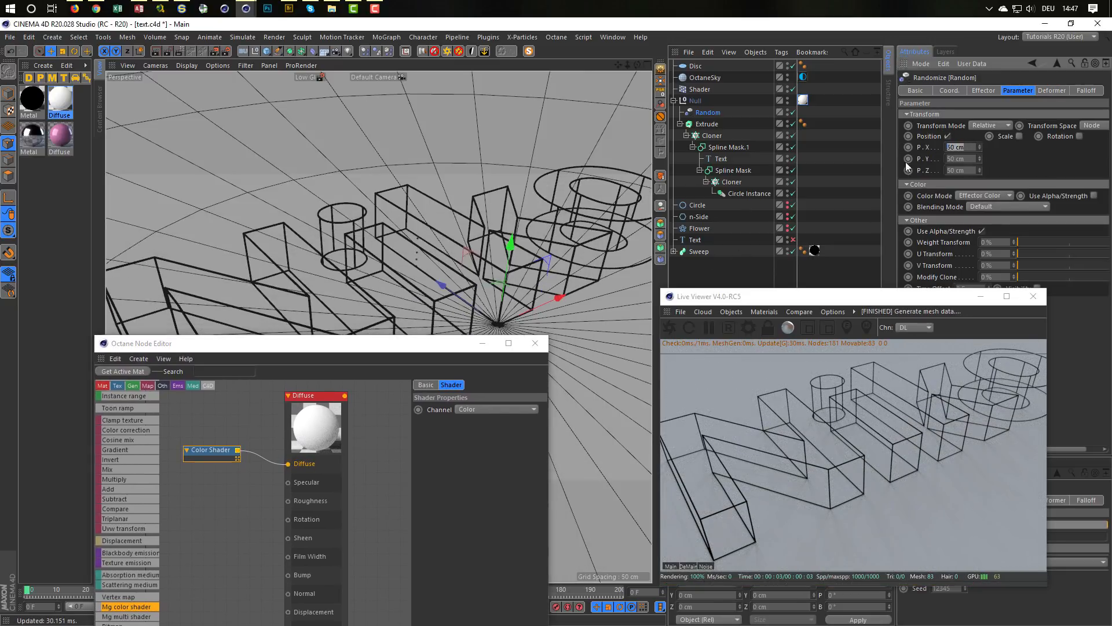
{"action": "type", "text": "5"}
{"action": "key", "text": "Return"}
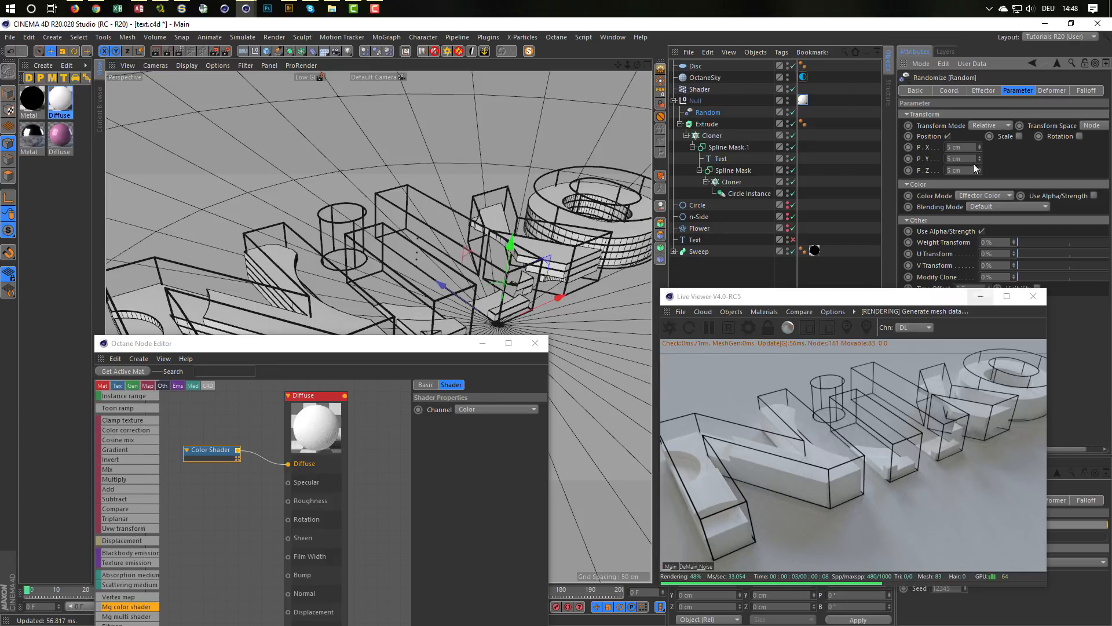
{"action": "left_click", "coordinate": [948, 135]}
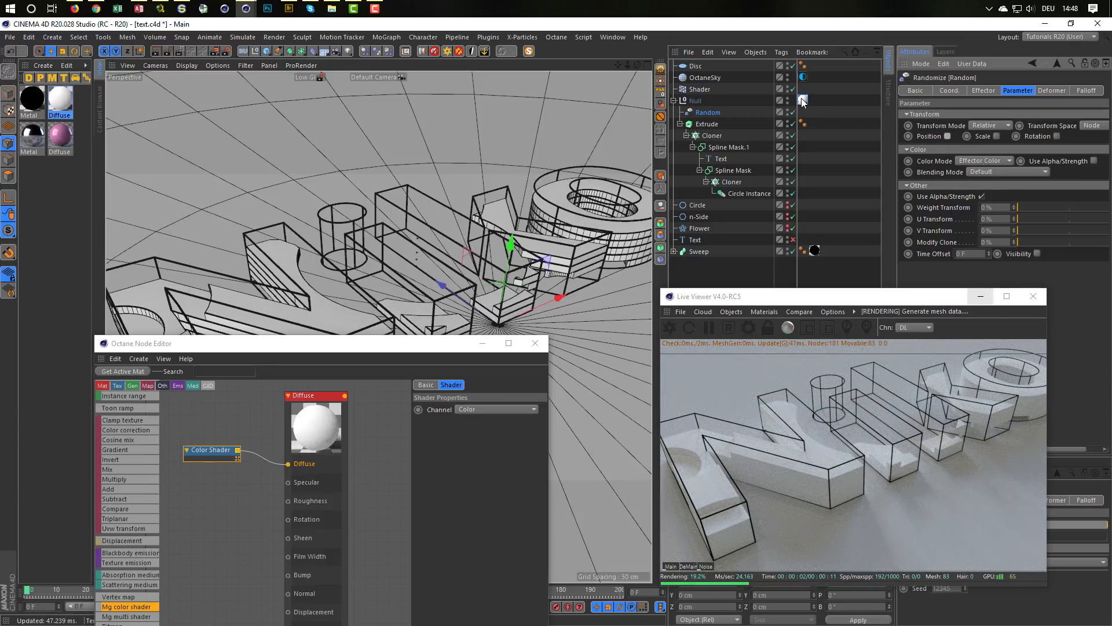
Step: Return the Diffuse texture tag to the Extrude, and test the Random effector's Polygon deformation with a render before restoring Object
{"action": "left_click_drag", "start_coordinate": [803, 101], "coordinate": [813, 124]}
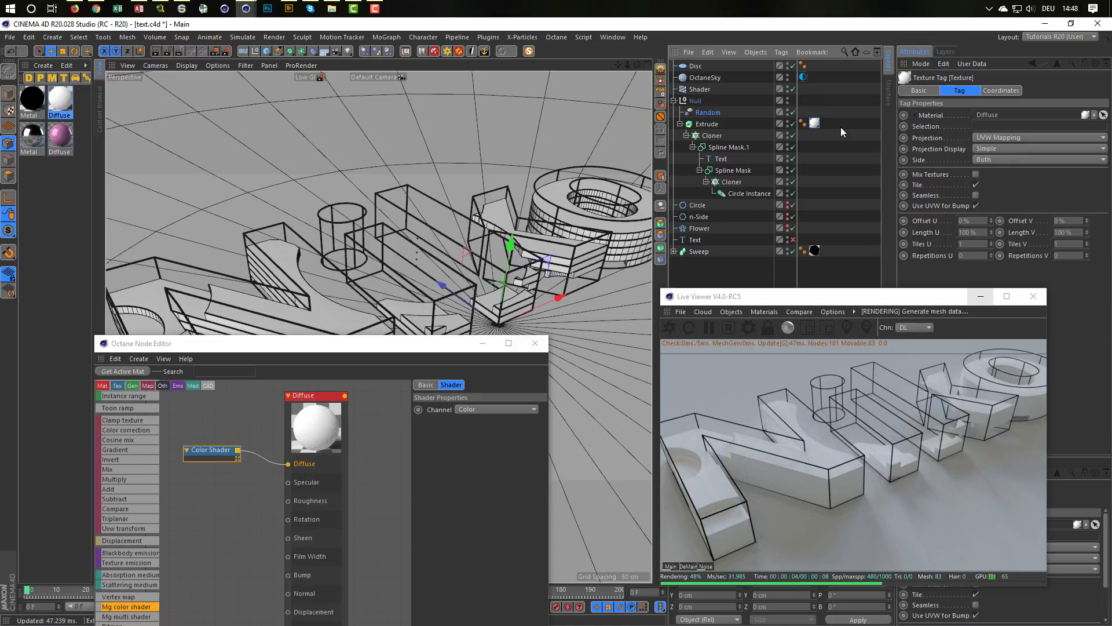
{"action": "left_click", "coordinate": [747, 113]}
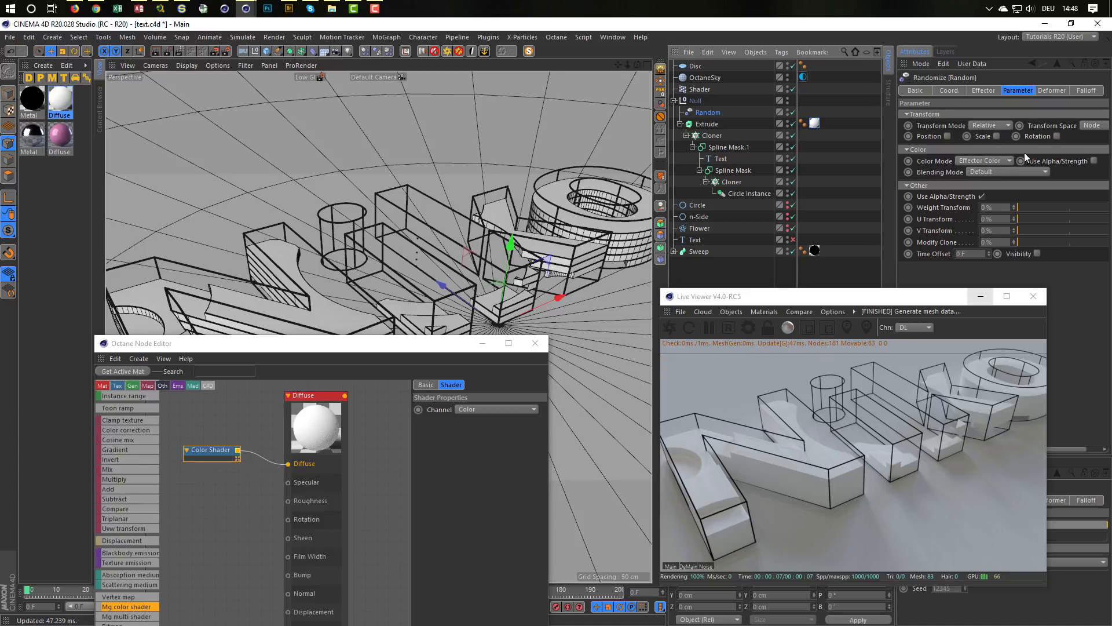
{"action": "left_click", "coordinate": [1049, 90]}
{"action": "left_click", "coordinate": [988, 112]}
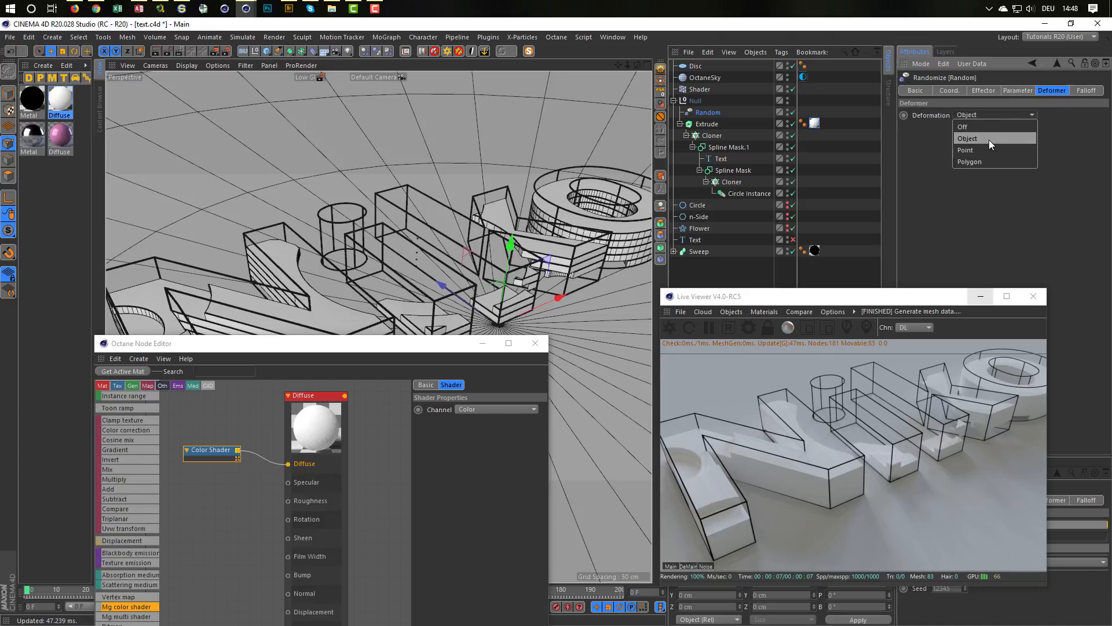
{"action": "left_click", "coordinate": [986, 159]}
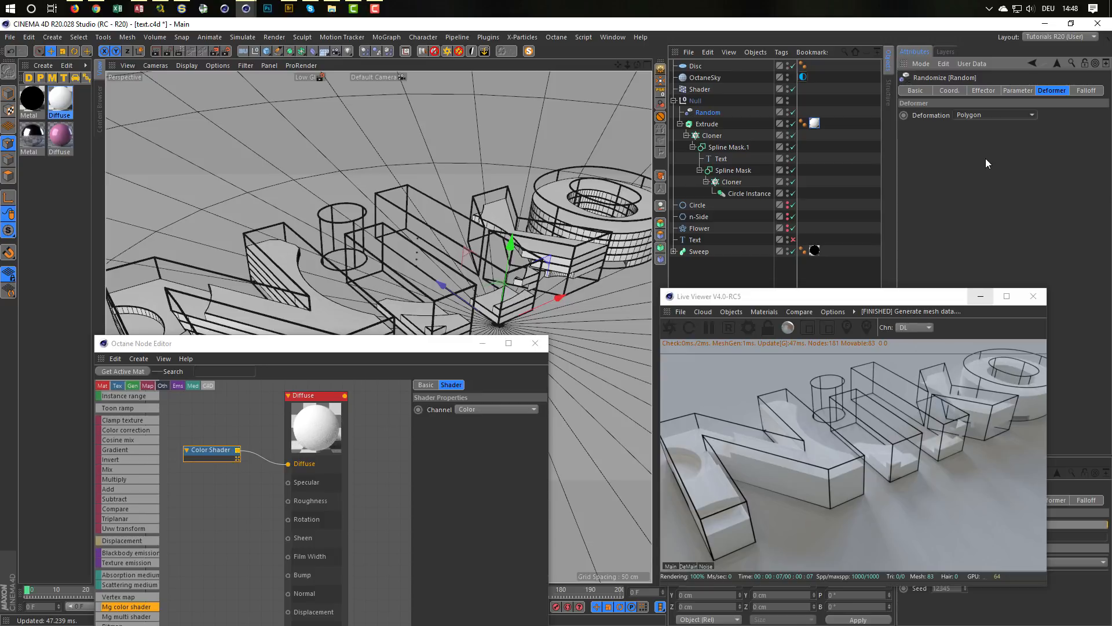
{"action": "left_click", "coordinate": [671, 328]}
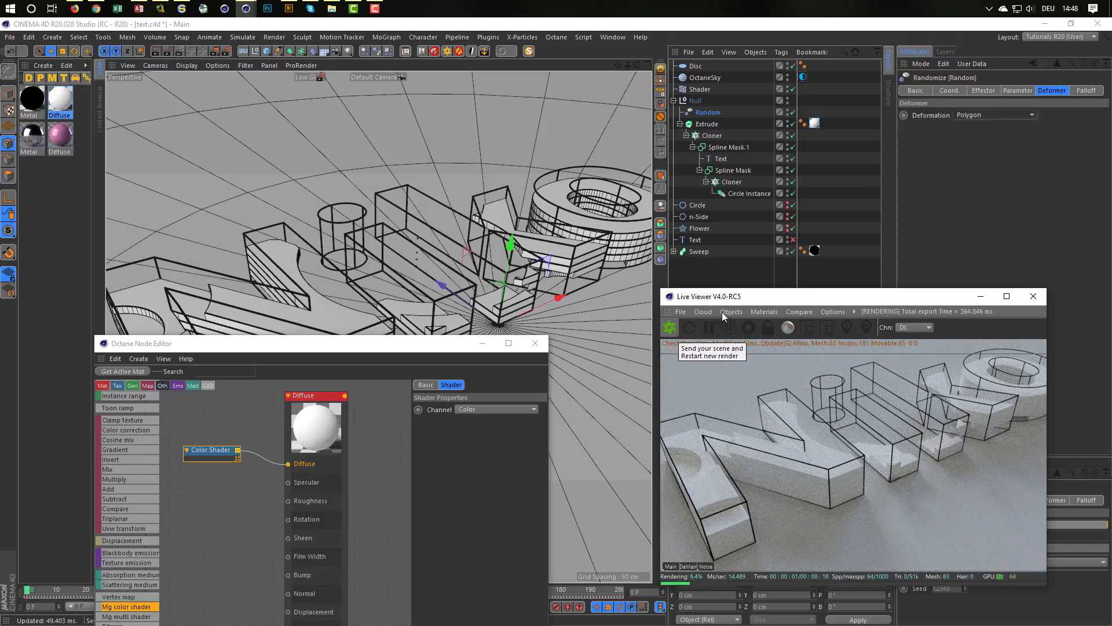
{"action": "left_click", "coordinate": [989, 119]}
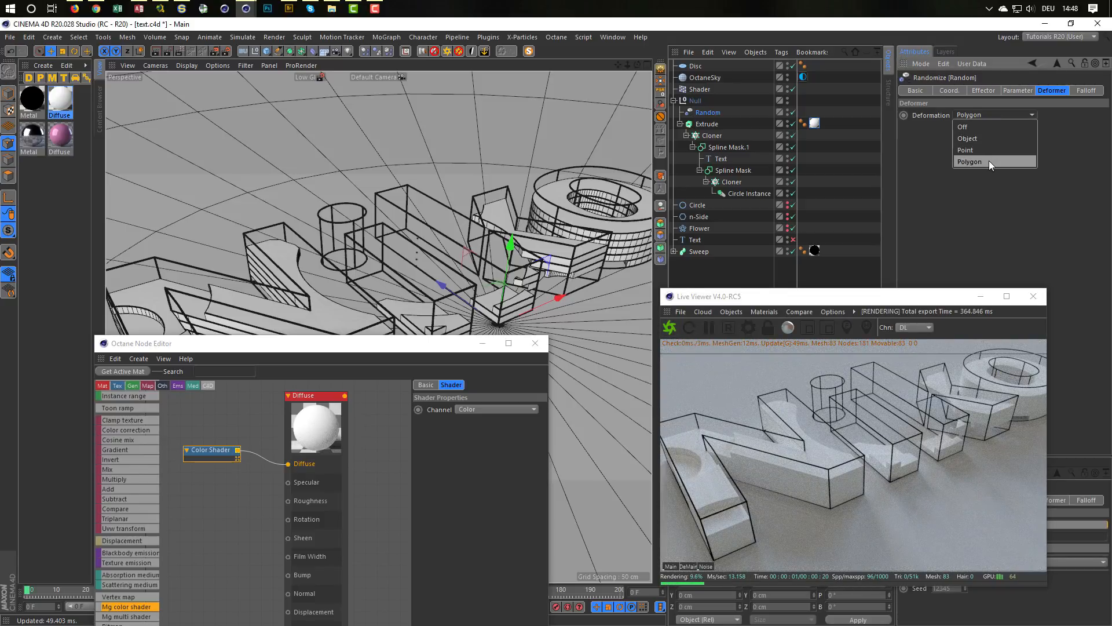
{"action": "left_click", "coordinate": [992, 138]}
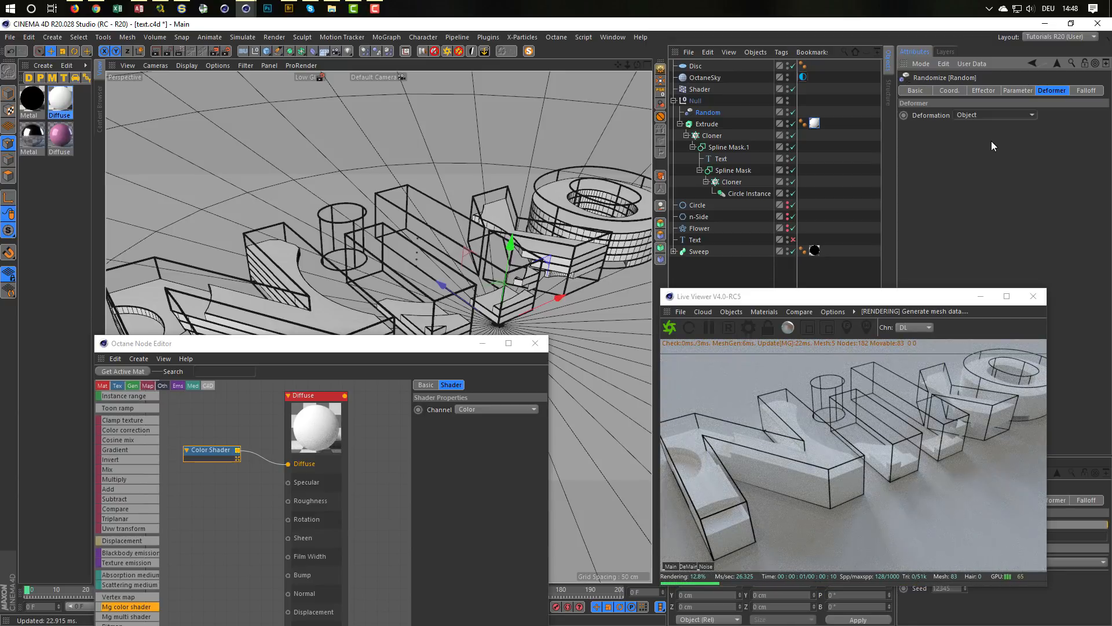
Step: Close the Live Viewer and delete both the Extrude's Diffuse texture tag and the Random effector
{"action": "left_click", "coordinate": [712, 136]}
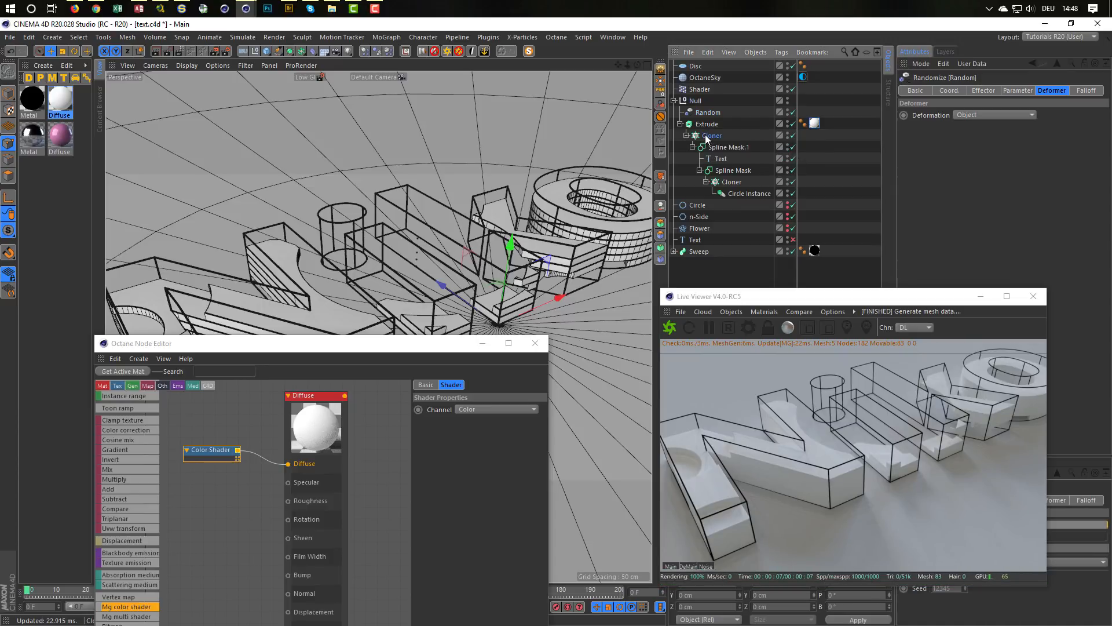
{"action": "left_click", "coordinate": [1029, 299]}
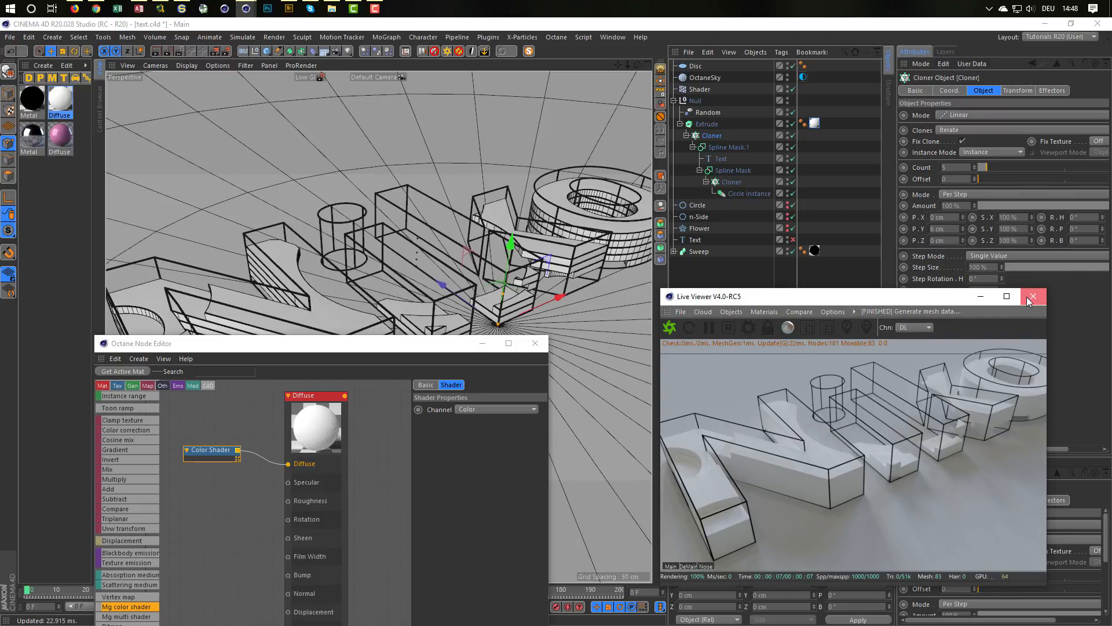
{"action": "left_click", "coordinate": [1031, 298]}
{"action": "left_click", "coordinate": [814, 123]}
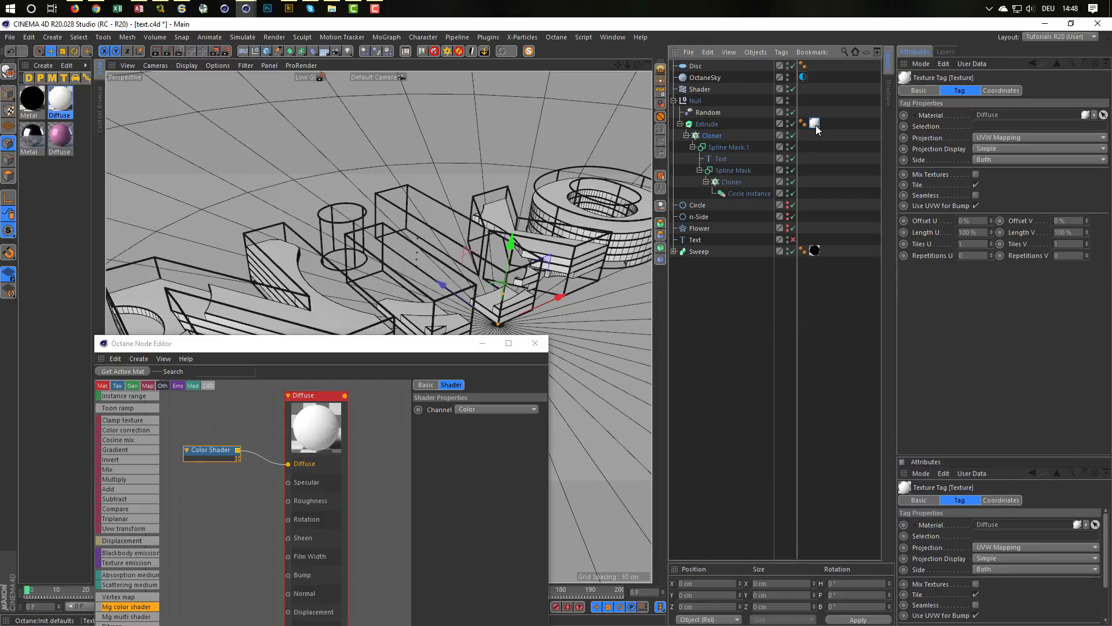
{"action": "key", "text": "Delete"}
{"action": "left_click", "coordinate": [703, 113]}
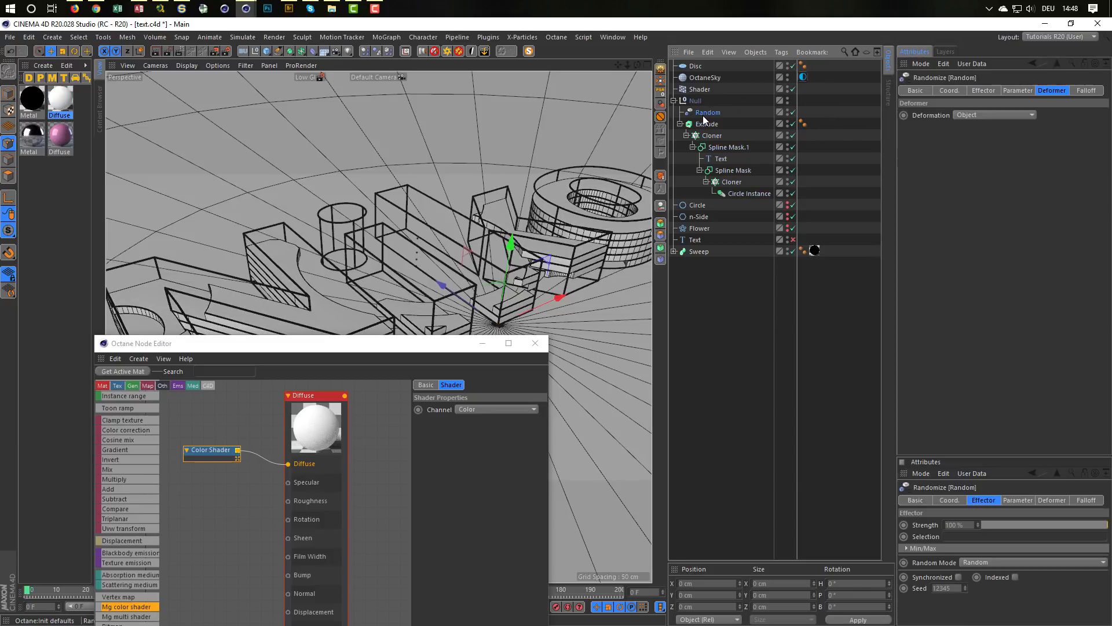
{"action": "key", "text": "Delete"}
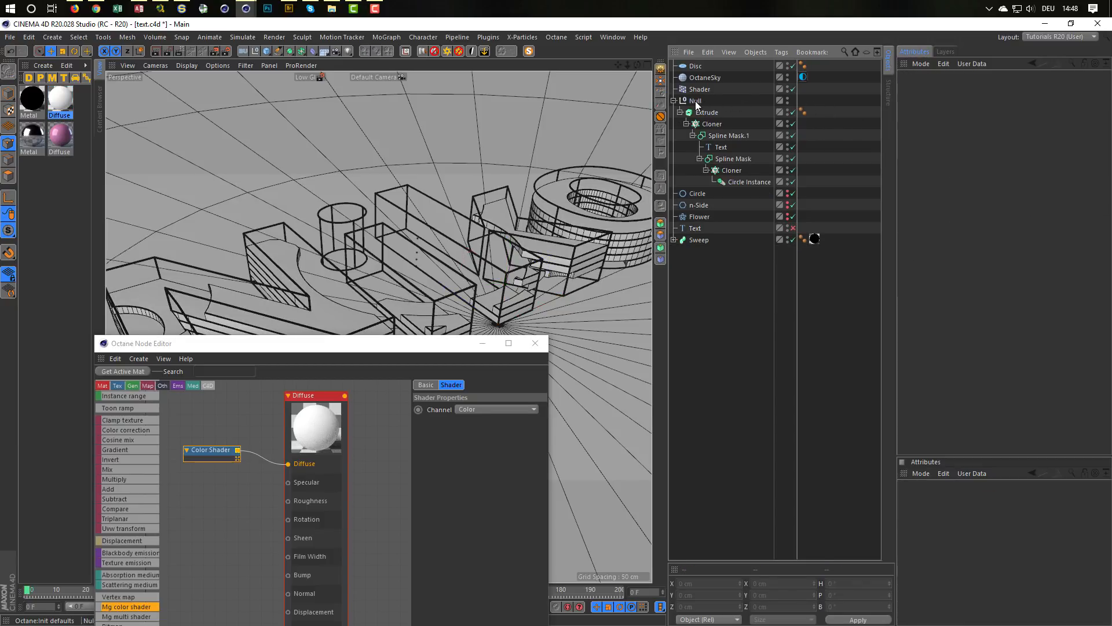
Step: Remove the Null while keeping the Extrude hierarchy inside it, and close the Octane Node Editor
{"action": "left_click", "coordinate": [696, 102]}
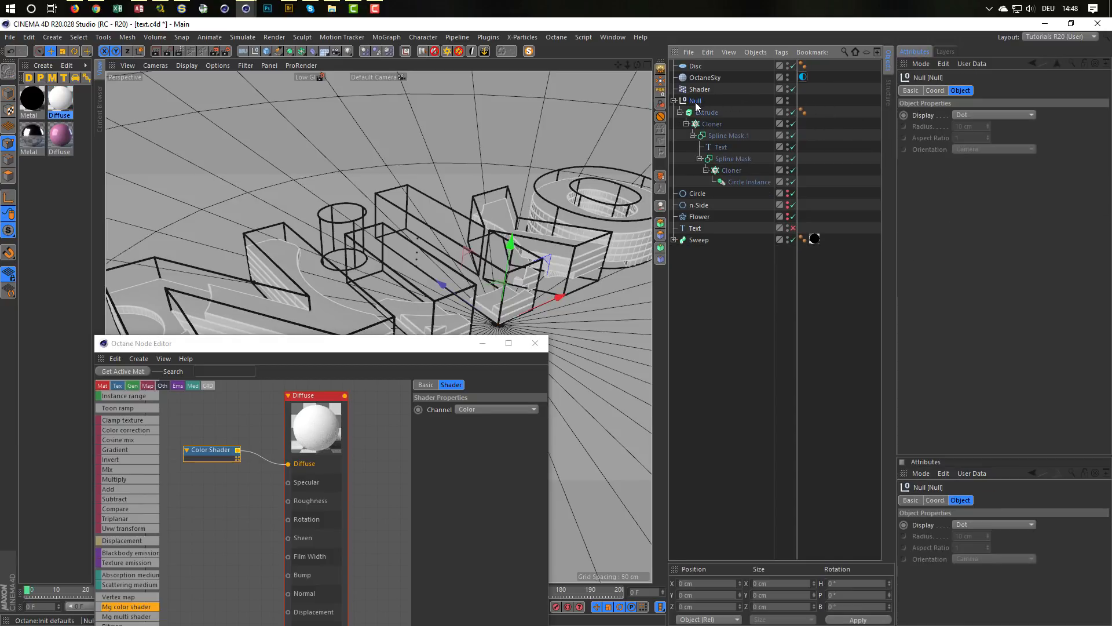
{"action": "left_click", "coordinate": [662, 204]}
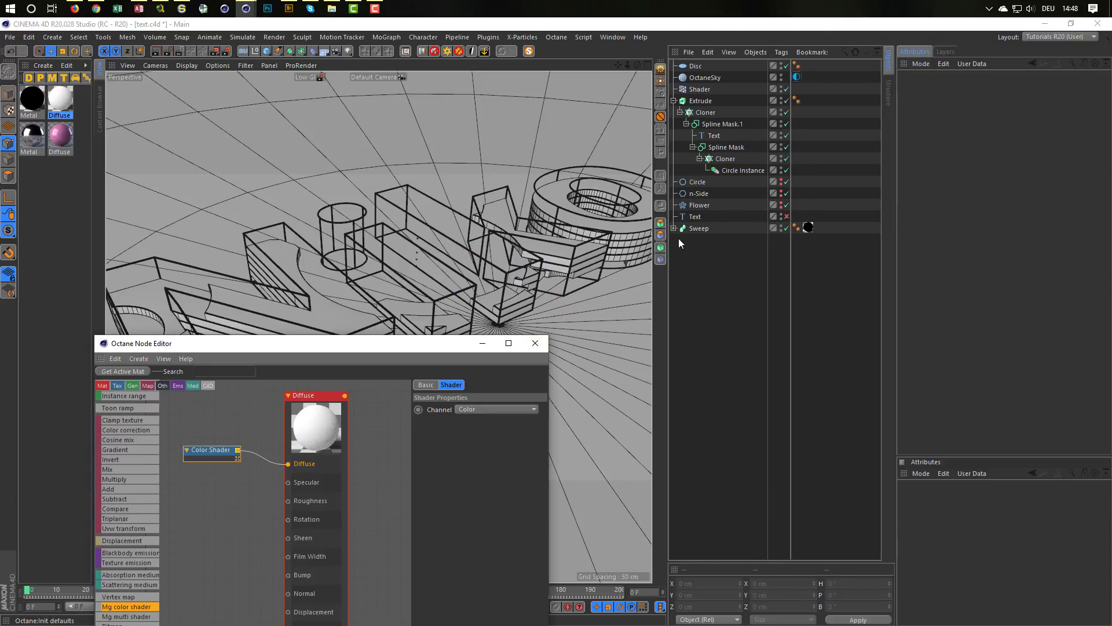
{"action": "left_click", "coordinate": [535, 343]}
Step: Make the Cloner under the Extrude editable and expand it to its individual Spline Mask clones
{"action": "left_click", "coordinate": [680, 111]}
{"action": "left_click", "coordinate": [704, 113]}
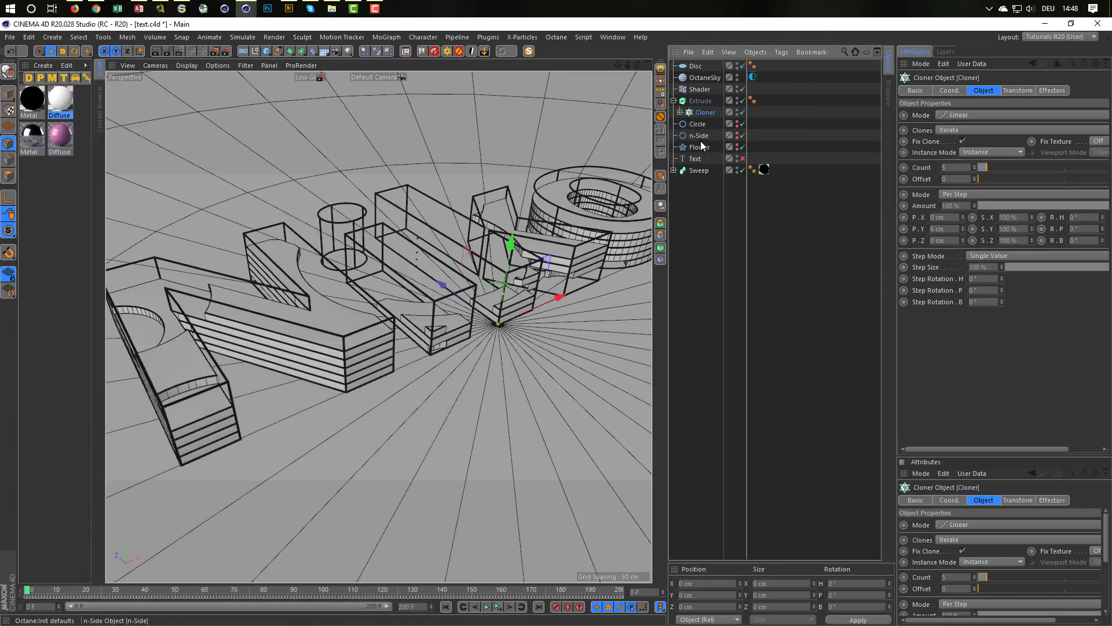
{"action": "key", "text": "c"}
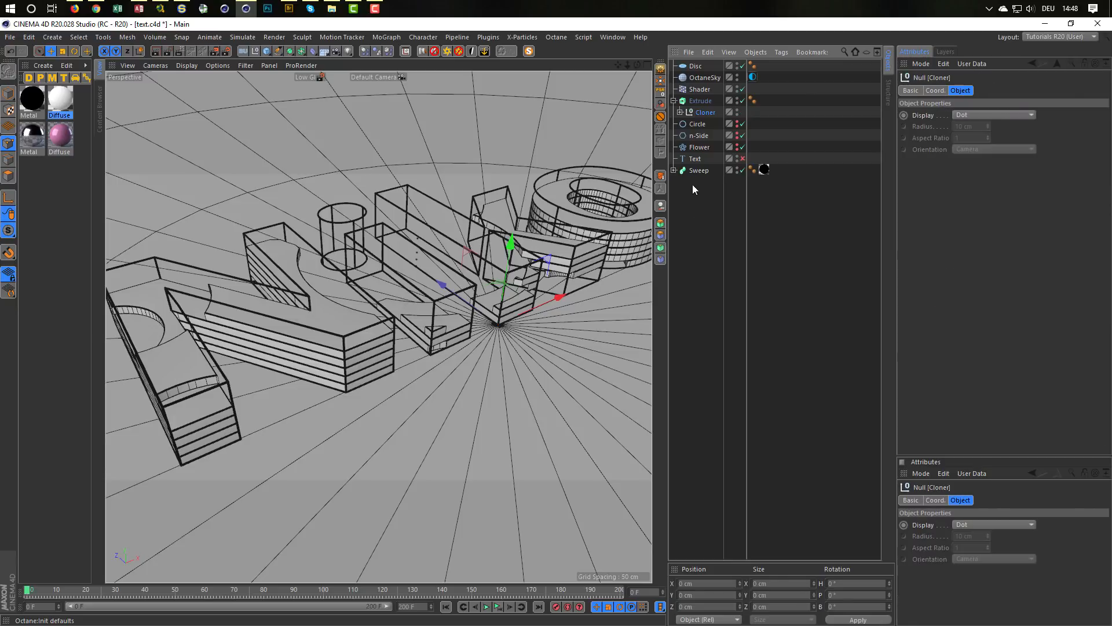
{"action": "left_click", "coordinate": [680, 112]}
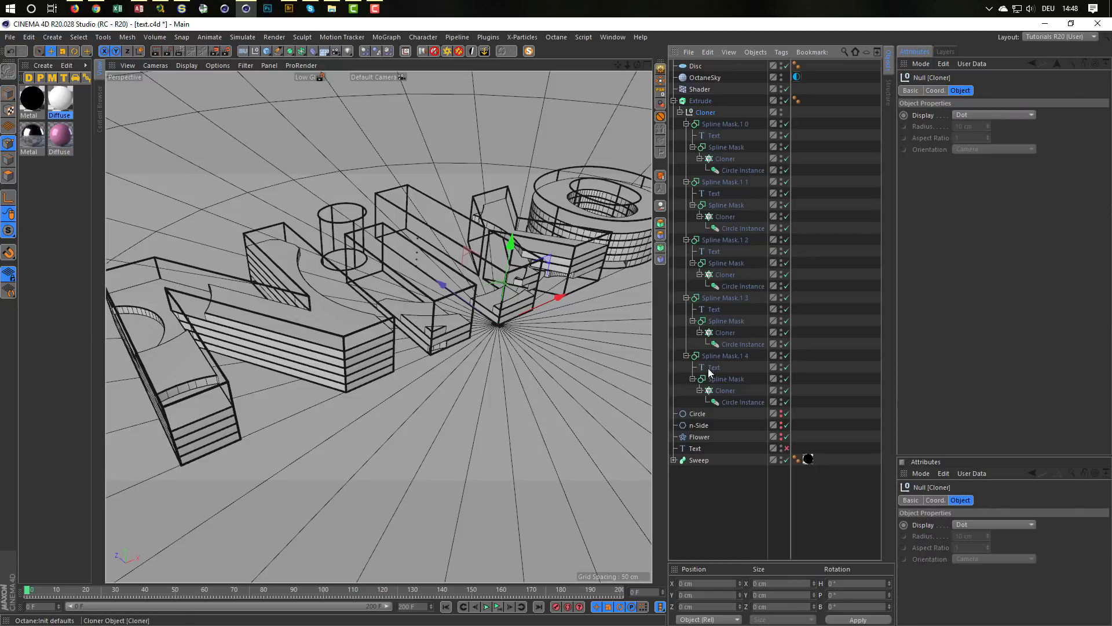
Step: Collapse the five Spline Mask clones and delete their Cloner null without its children, keeping the clones under the Extrude
{"action": "left_click", "coordinate": [686, 124]}
{"action": "left_click", "coordinate": [686, 136]}
{"action": "left_click", "coordinate": [686, 147]}
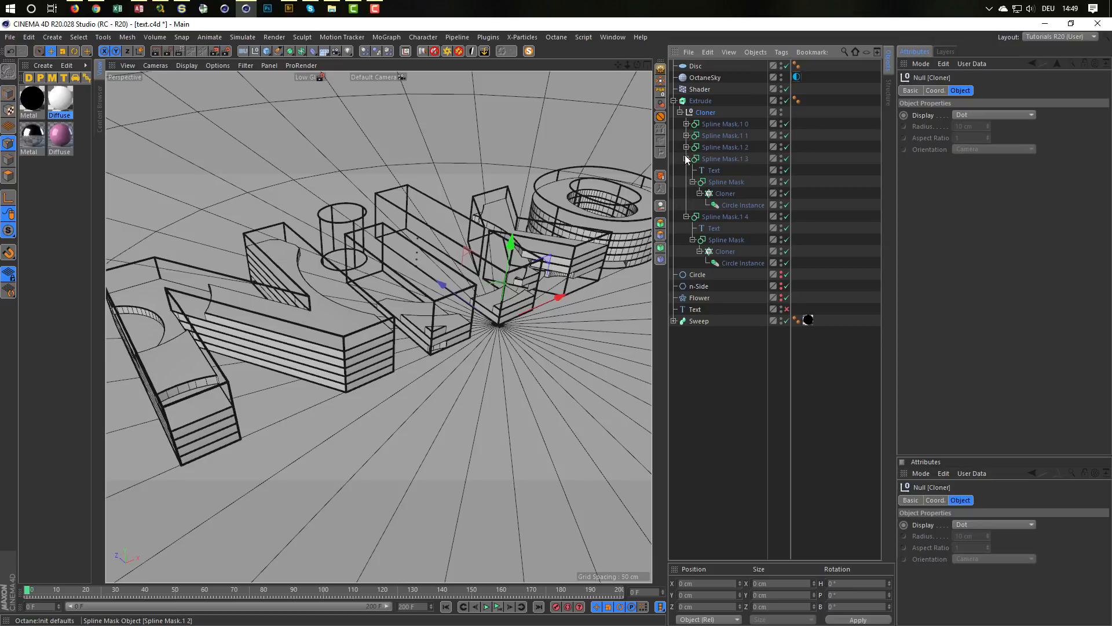
{"action": "left_click", "coordinate": [686, 159]}
{"action": "left_click", "coordinate": [686, 171]}
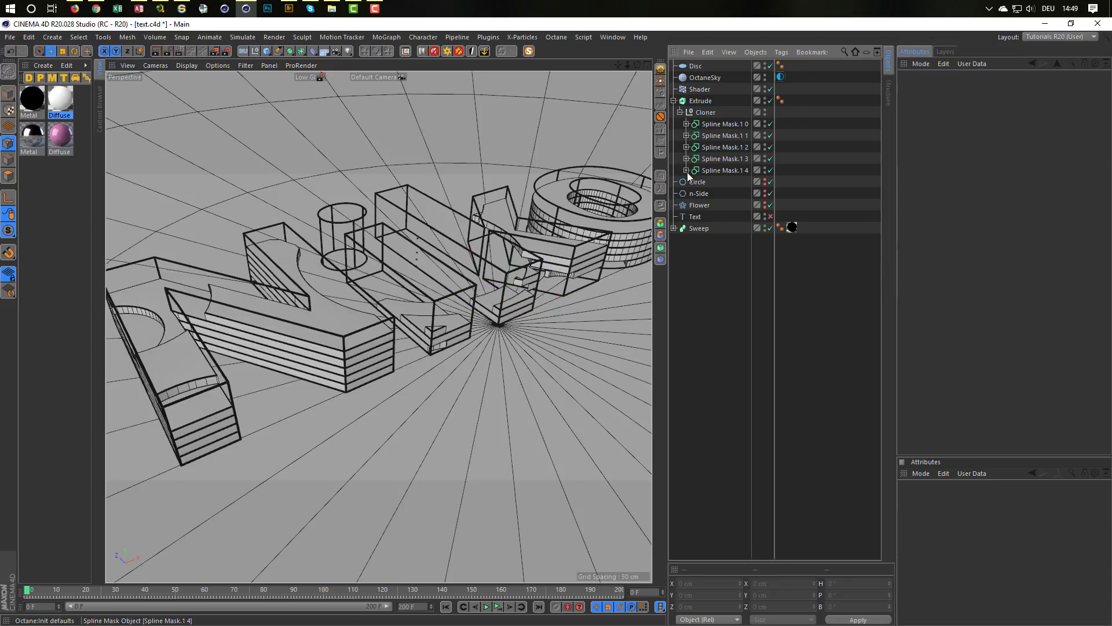
{"action": "left_click", "coordinate": [703, 113]}
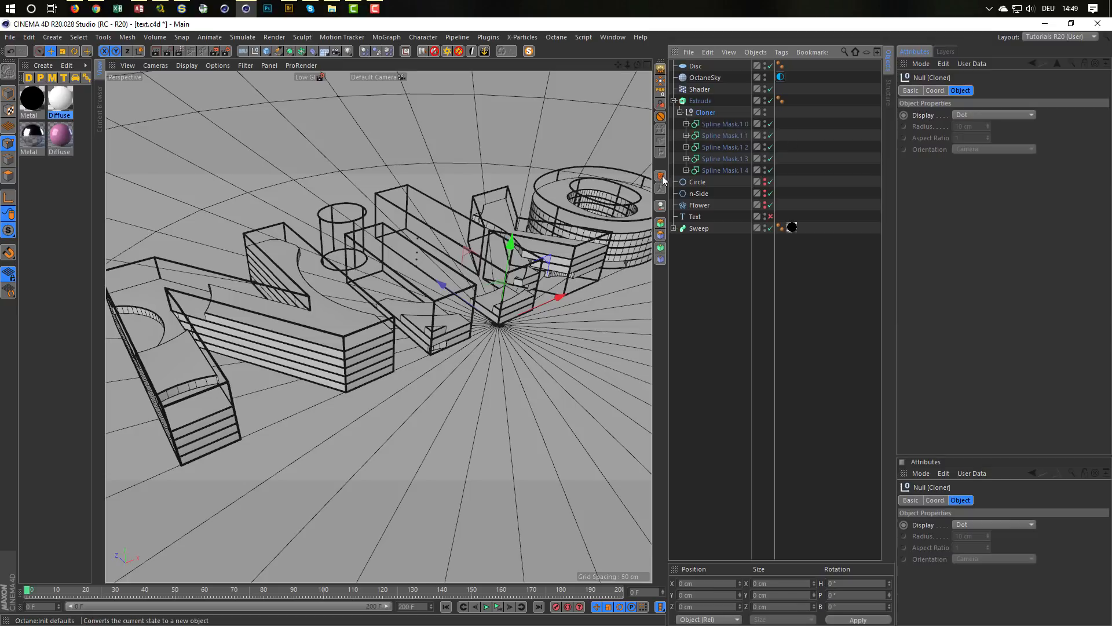
{"action": "left_click", "coordinate": [661, 207]}
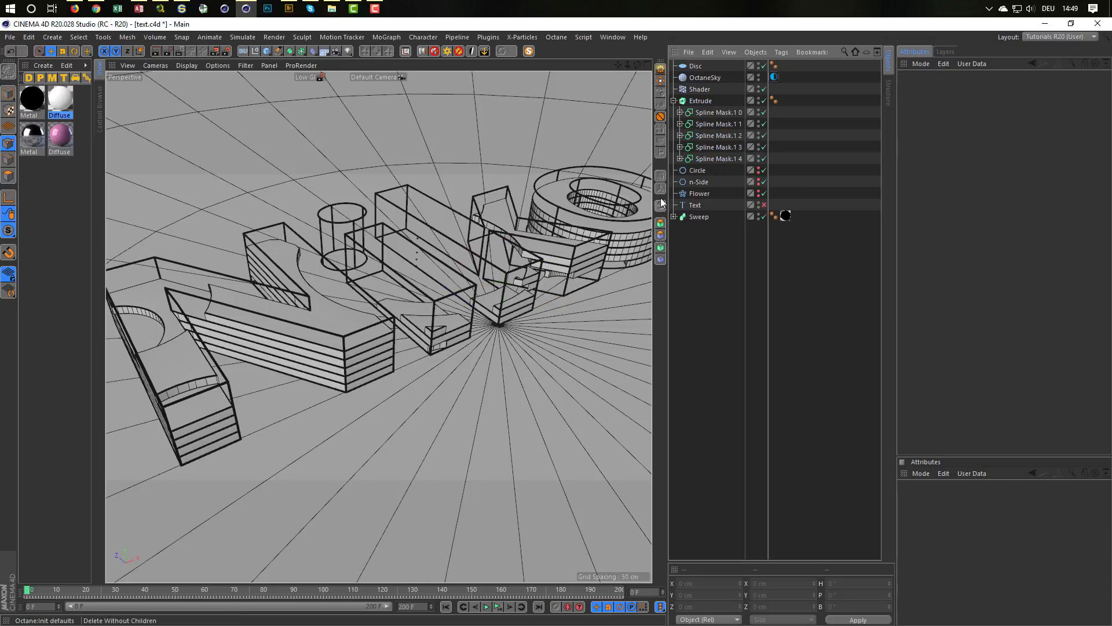
Step: Delete the Extrude object without its children, leaving the five Spline Masks at the top level of the hierarchy
{"action": "left_click", "coordinate": [700, 103]}
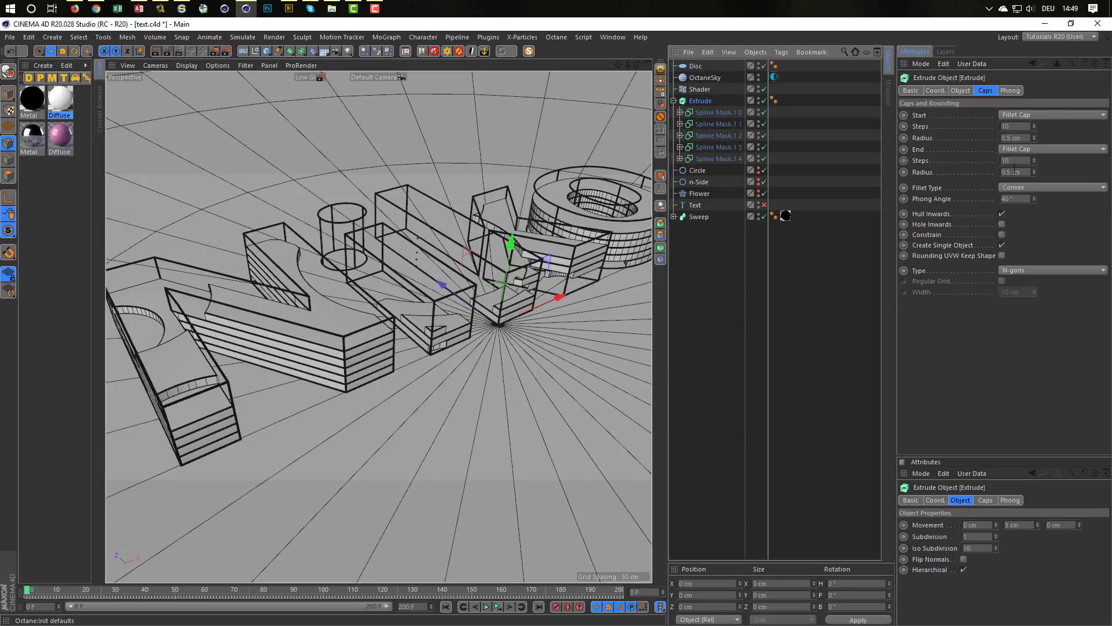
{"action": "left_click", "coordinate": [961, 90]}
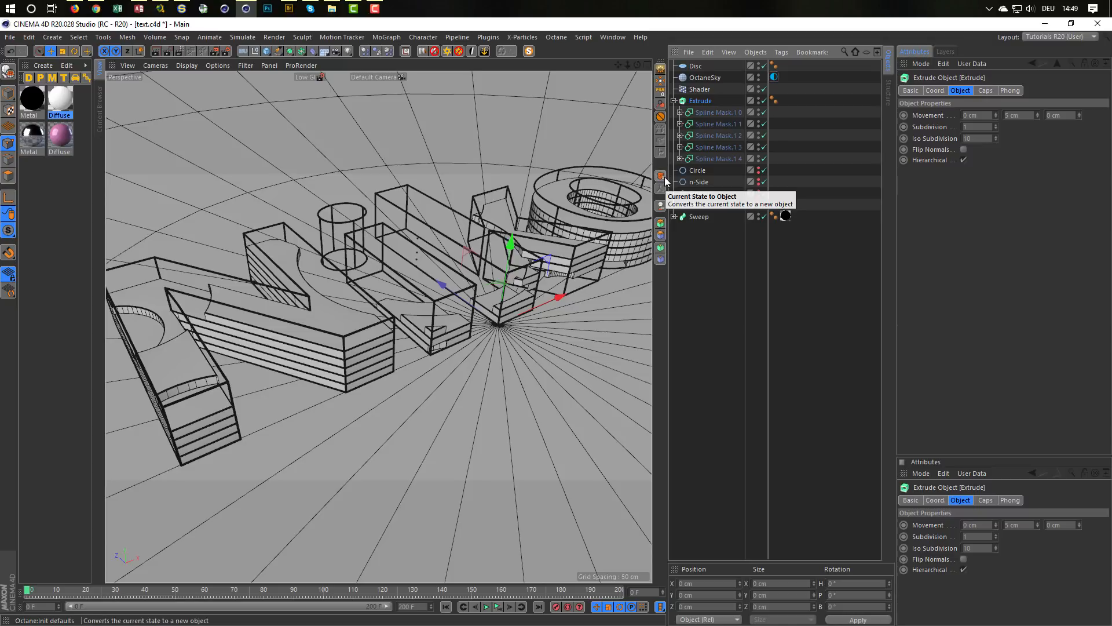
{"action": "left_click", "coordinate": [660, 205]}
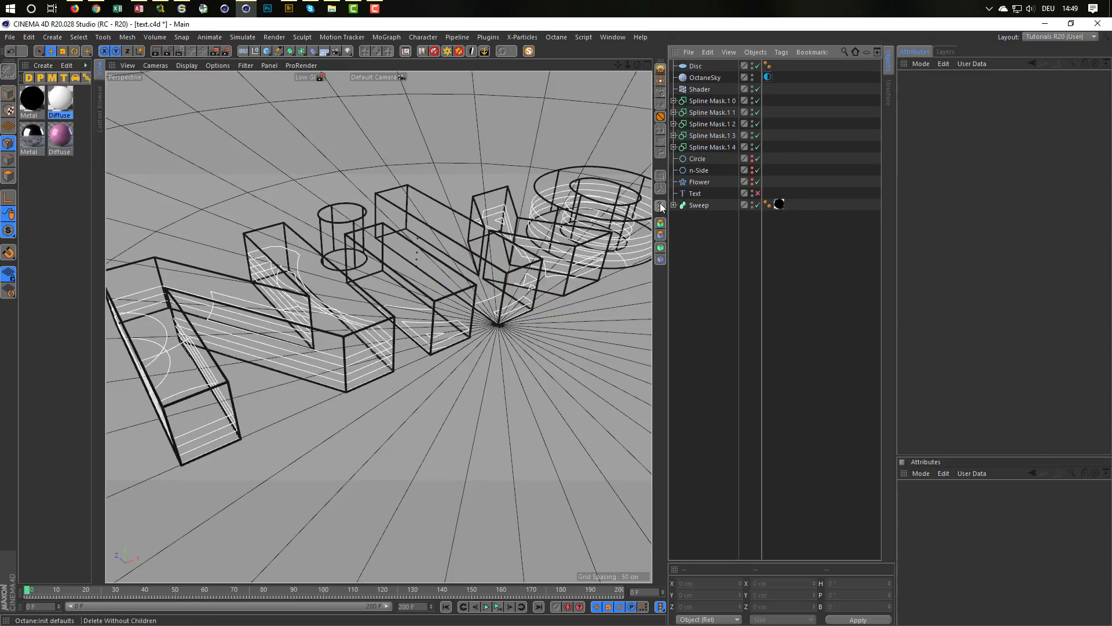
Step: Select all five Spline Mask objects, from Spline Mask.1 0 through Spline Mask.1 4
{"action": "left_click", "coordinate": [706, 148]}
{"action": "left_click", "coordinate": [713, 99], "text": "shift"}
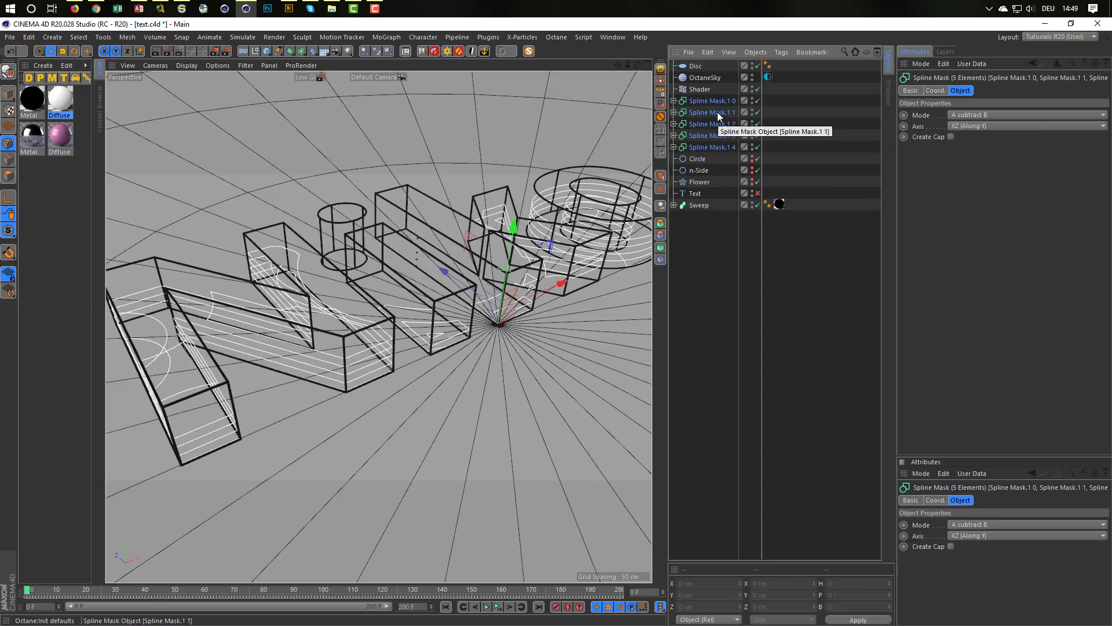
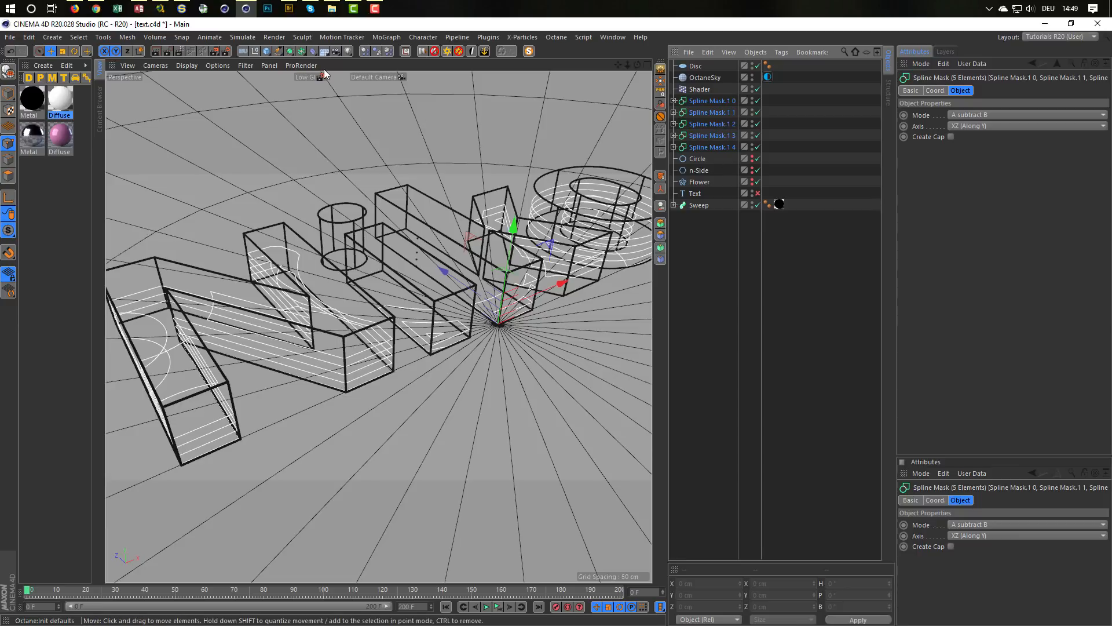
Step: Put each of the five selected Spline Masks under its own Extrude and set the Extrudes' movement to 5 cm in Y and 0 cm in Z
{"action": "left_click", "coordinate": [290, 51]}
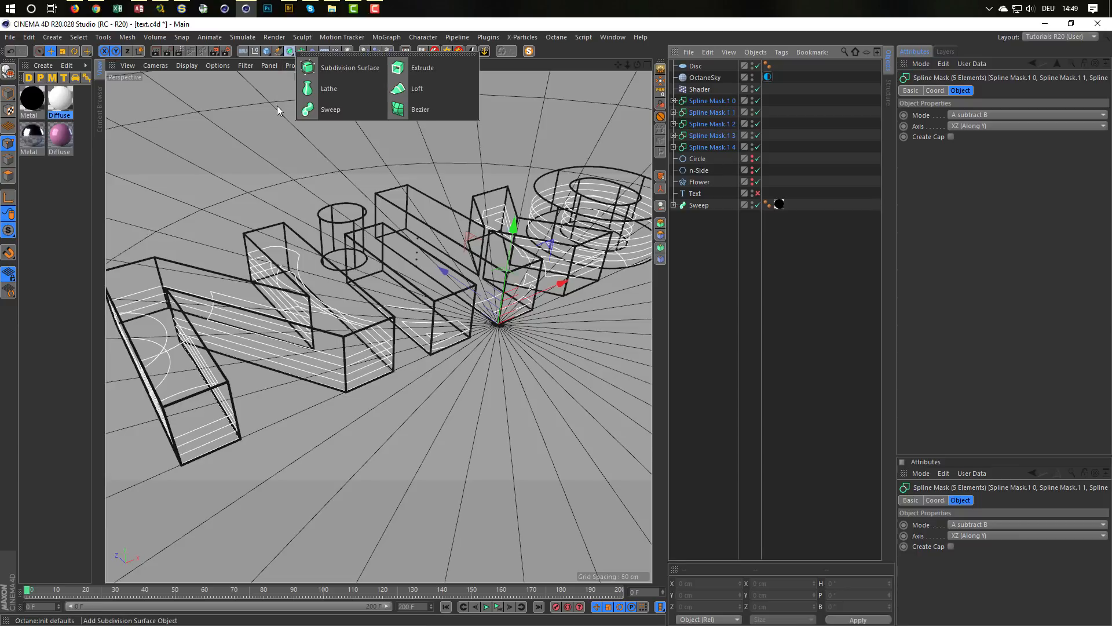
{"action": "left_click", "coordinate": [414, 70], "text": "alt"}
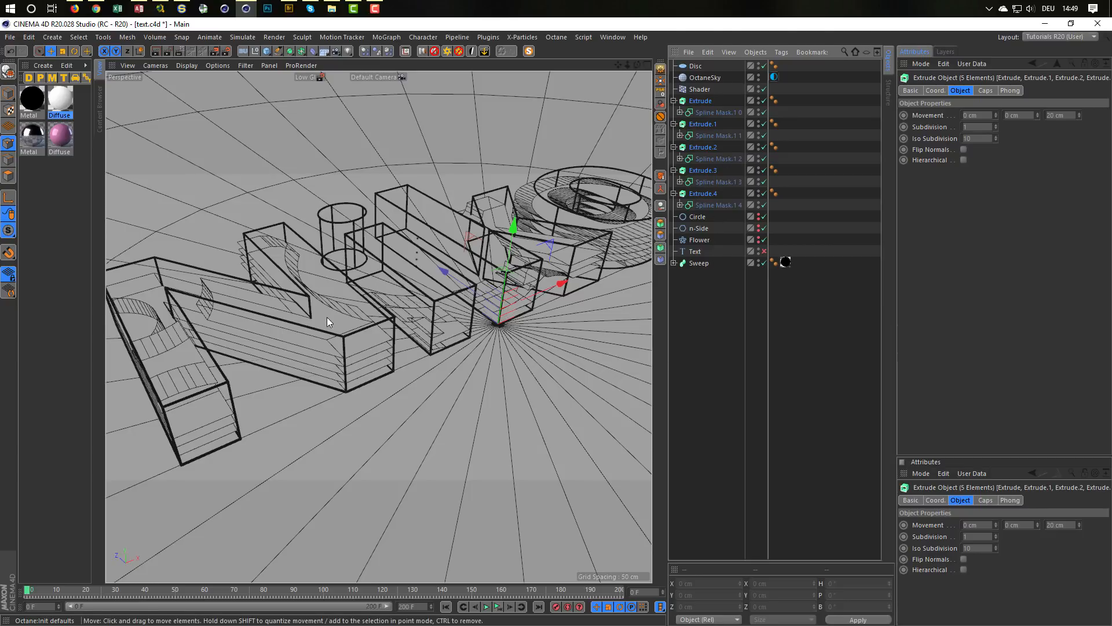
{"action": "left_click_drag", "start_coordinate": [326, 318], "coordinate": [382, 307], "text": "alt"}
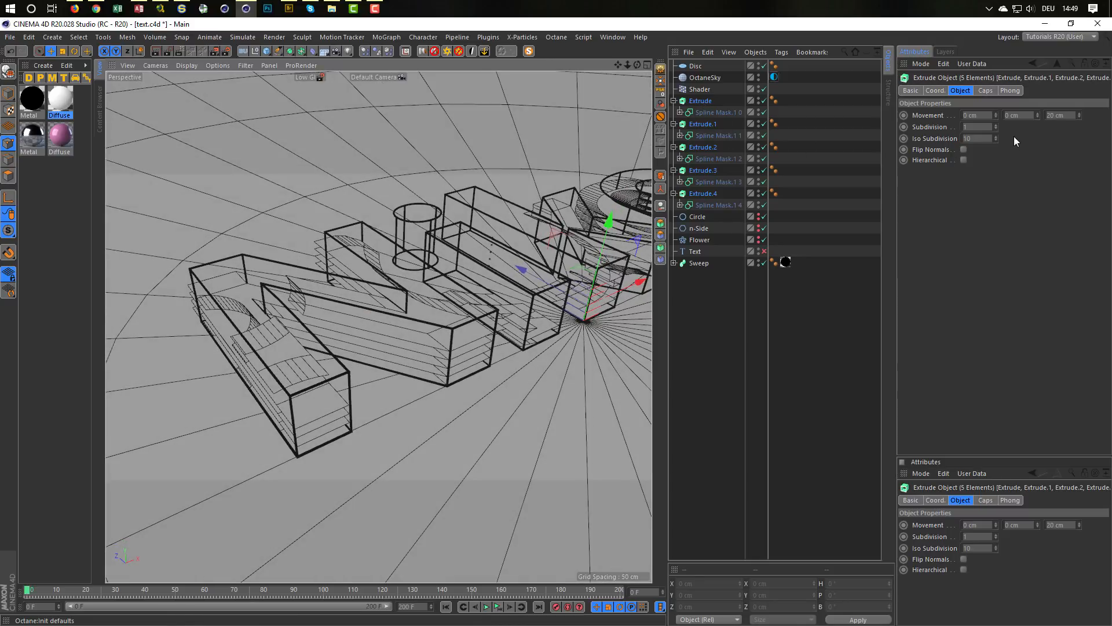
{"action": "left_click", "coordinate": [1026, 116]}
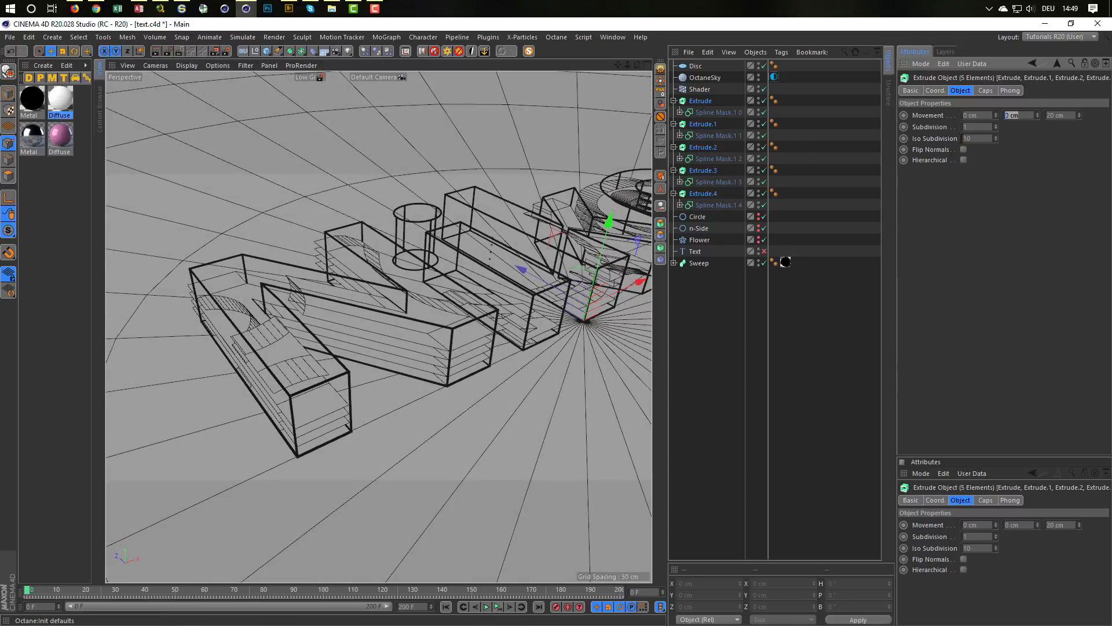
{"action": "type", "text": "5"}
{"action": "key", "text": "Tab"}
{"action": "type", "text": "0"}
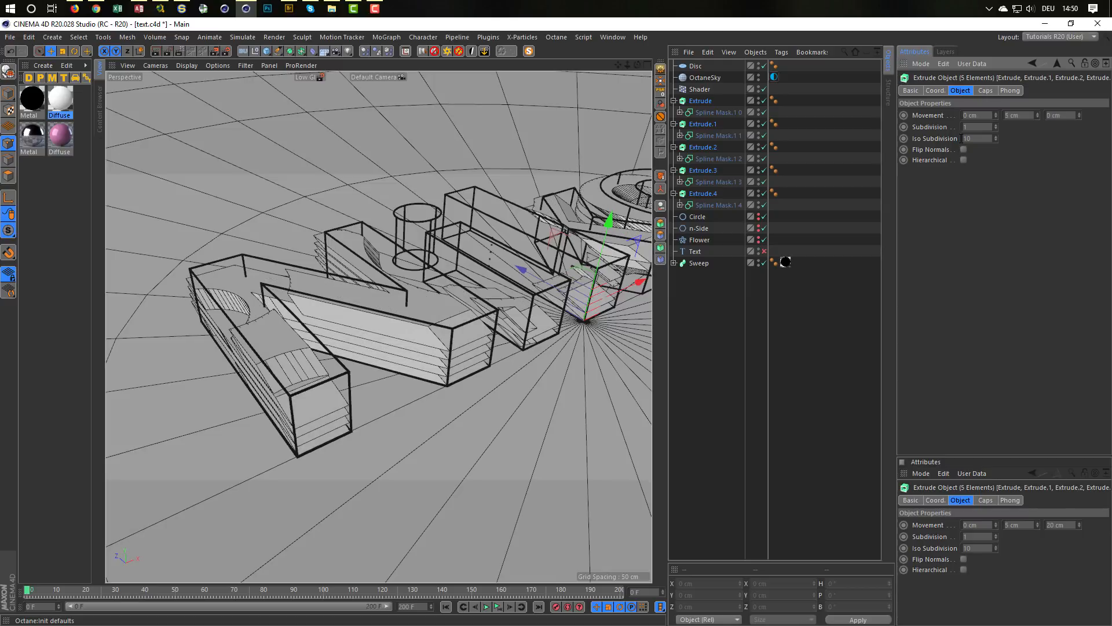
{"action": "key", "text": "Return"}
Step: Set both the start and end caps of the five Extrude objects to Fillet Cap
{"action": "left_click", "coordinate": [985, 90]}
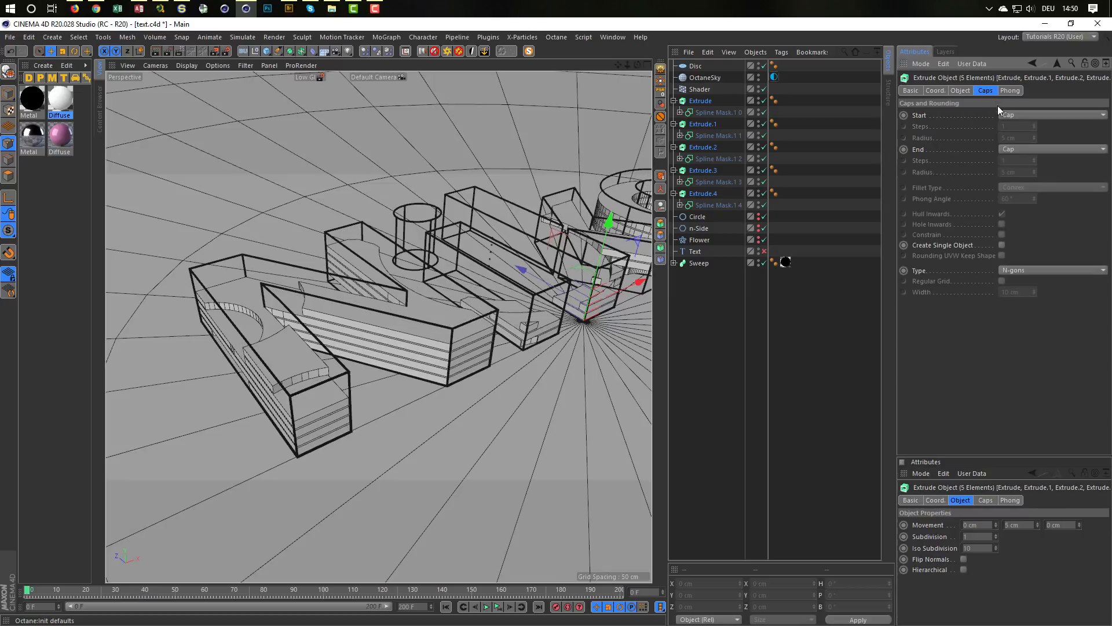
{"action": "left_click", "coordinate": [1013, 116]}
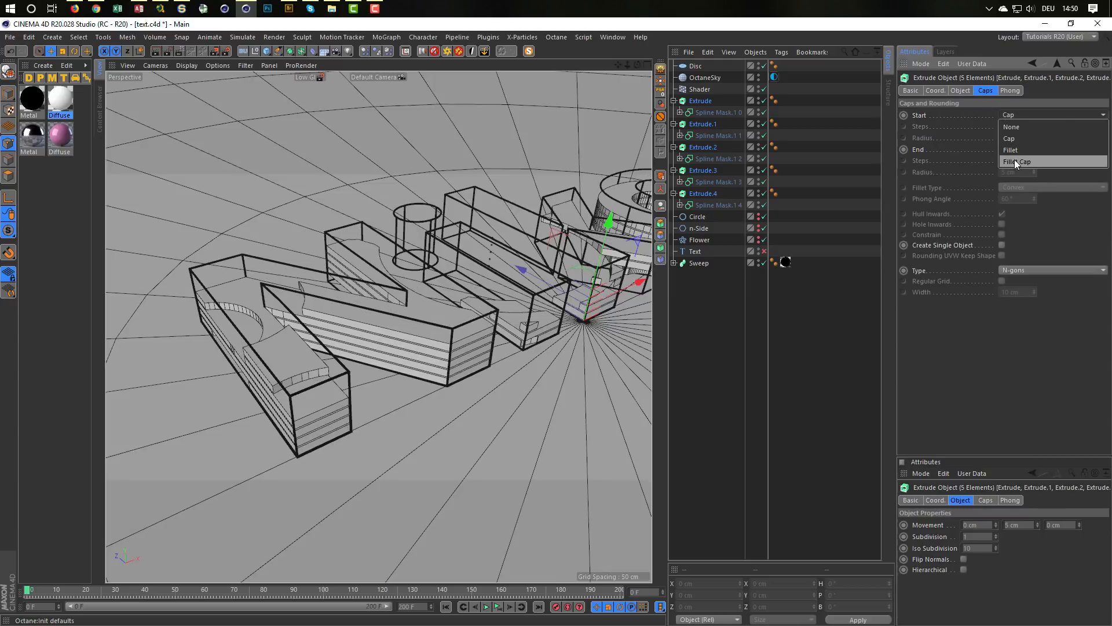
{"action": "left_click", "coordinate": [1016, 162]}
{"action": "left_click", "coordinate": [1015, 149]}
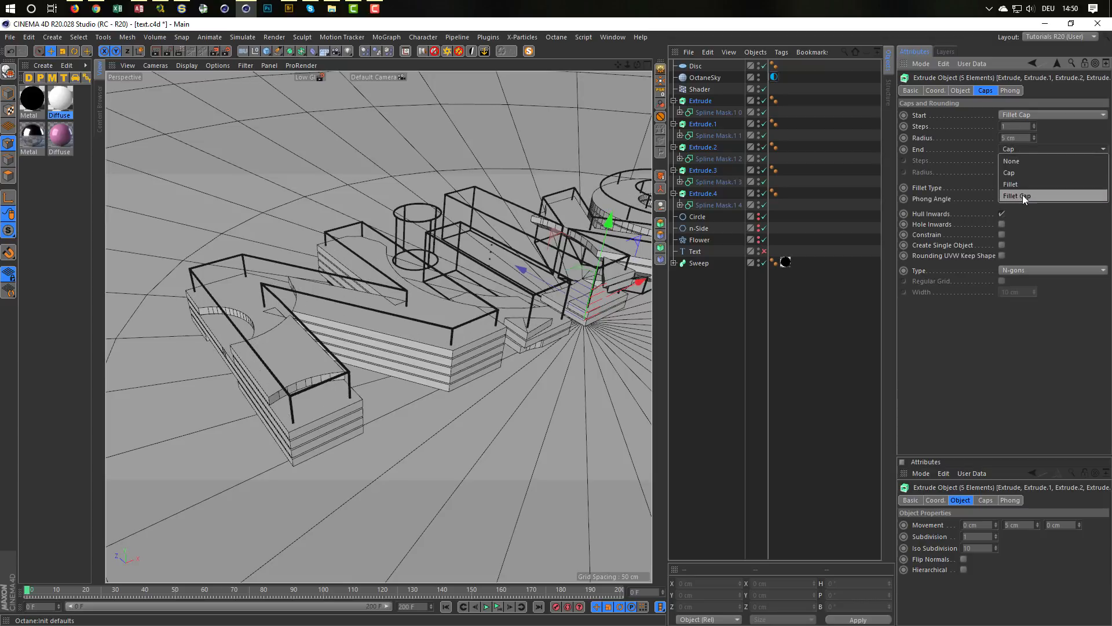
{"action": "left_click", "coordinate": [1023, 197]}
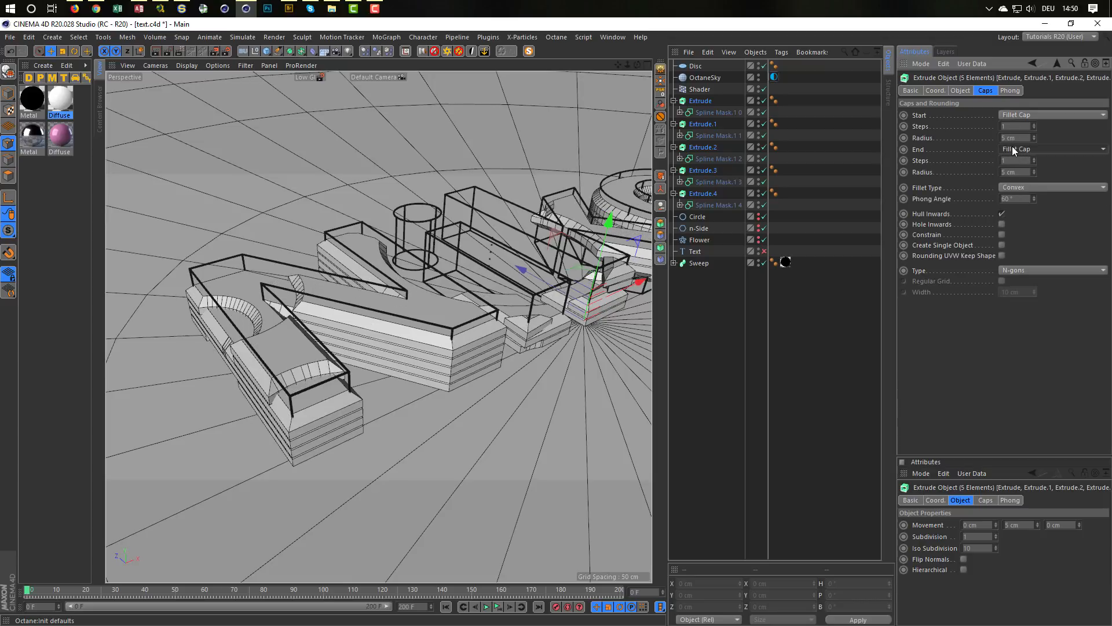
Step: Give the Extrudes' start and end fillets 10 steps and a 0.5 cm radius, and enable Create Single Object
{"action": "left_click_drag", "start_coordinate": [1018, 127], "coordinate": [957, 128]}
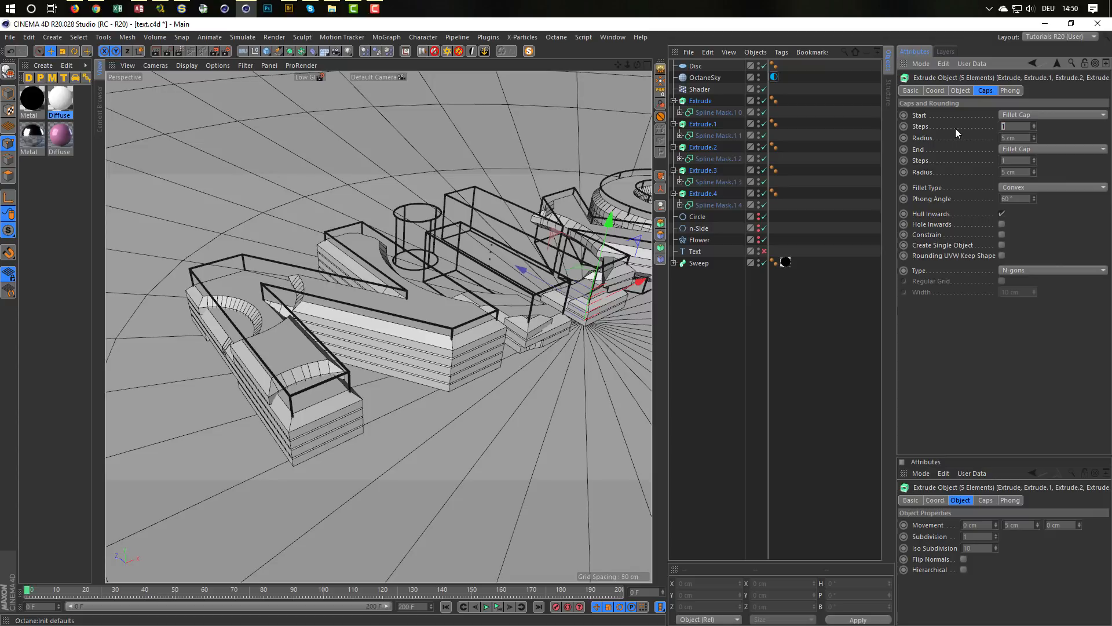
{"action": "type", "text": "10"}
{"action": "key", "text": "Tab"}
{"action": "type", "text": "0.5"}
{"action": "key", "text": "Tab"}
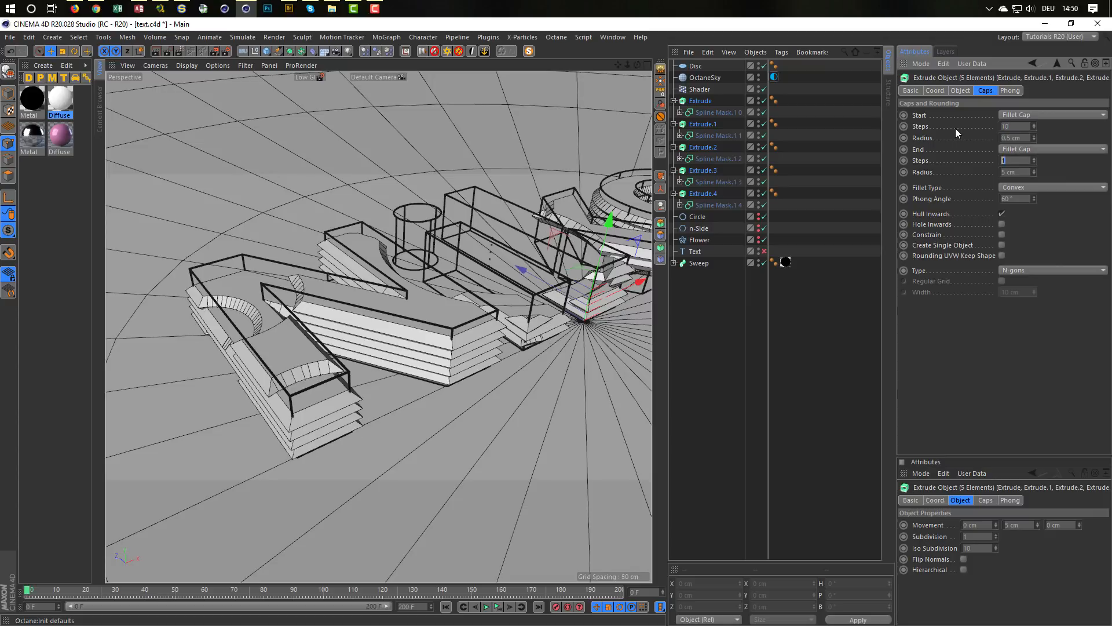
{"action": "type", "text": "10"}
{"action": "key", "text": "Tab"}
{"action": "type", "text": "0.5"}
{"action": "key", "text": "Tab"}
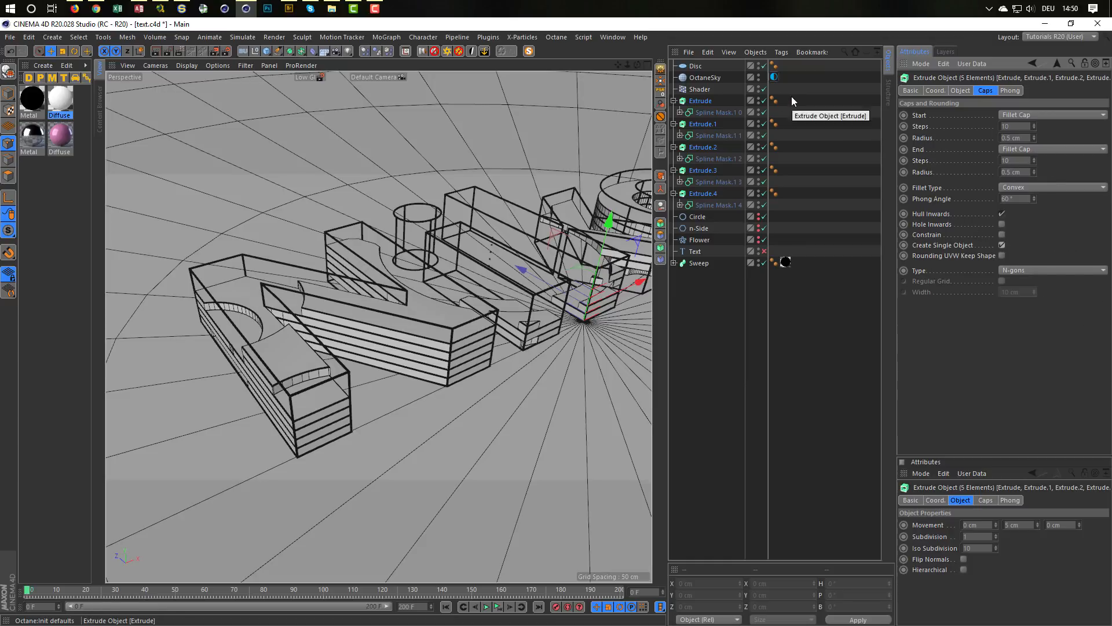
Step: Add a MoGraph Fracture object and place it directly above the Extrude objects in the hierarchy
{"action": "scroll", "coordinate": [212, 294], "scroll_direction": "up", "scroll_amount": 10}
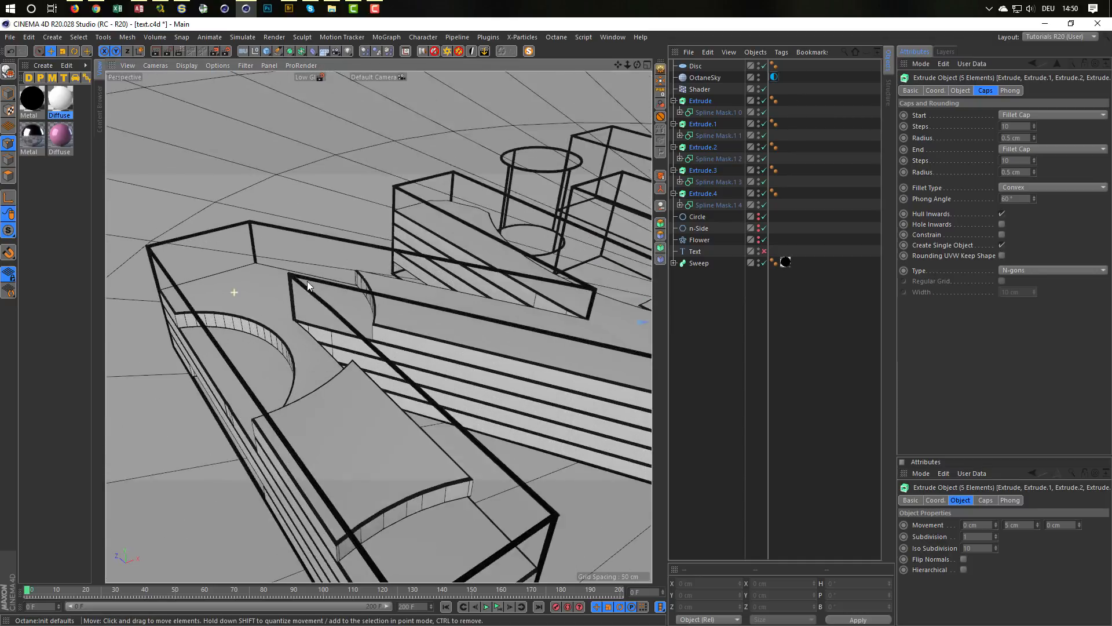
{"action": "scroll", "coordinate": [273, 334], "scroll_direction": "down", "scroll_amount": 10}
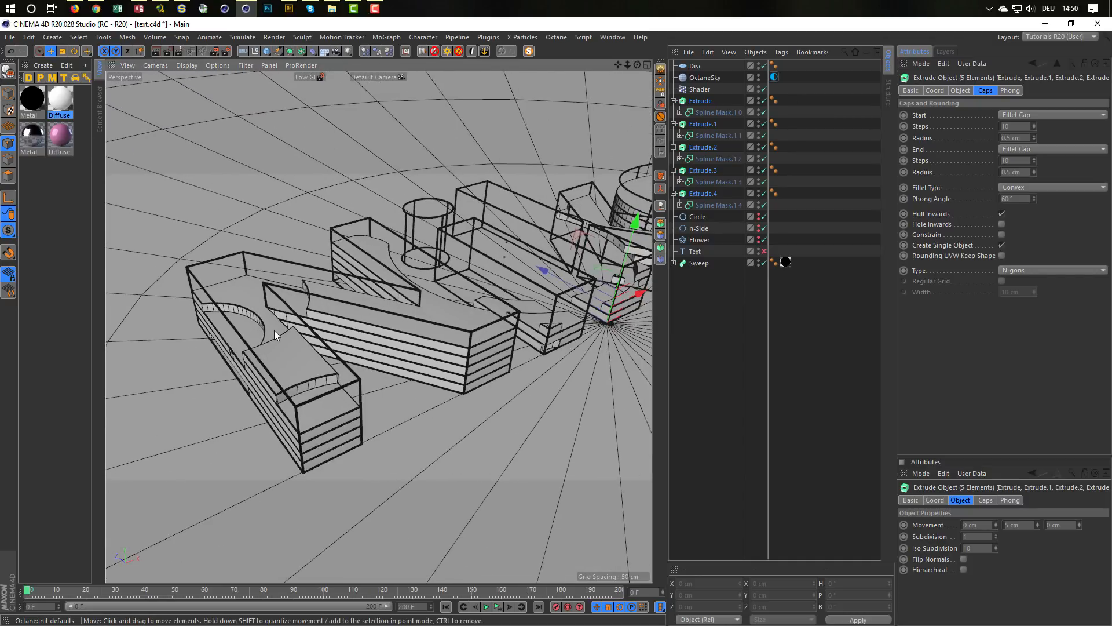
{"action": "scroll", "coordinate": [270, 338], "scroll_direction": "down", "scroll_amount": 2}
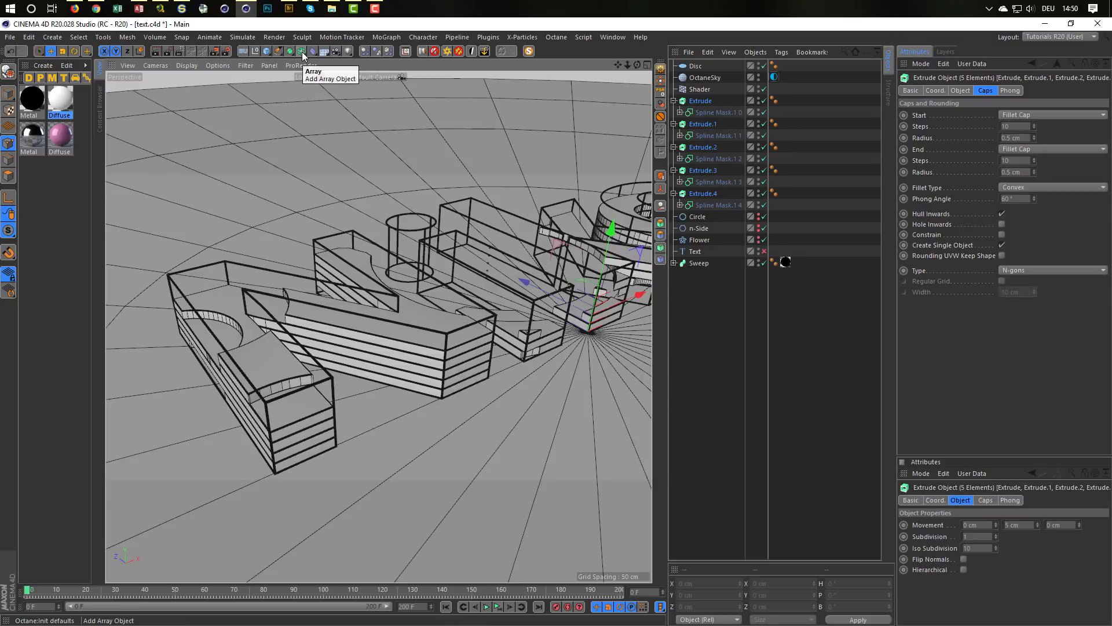
{"action": "left_click", "coordinate": [303, 53]}
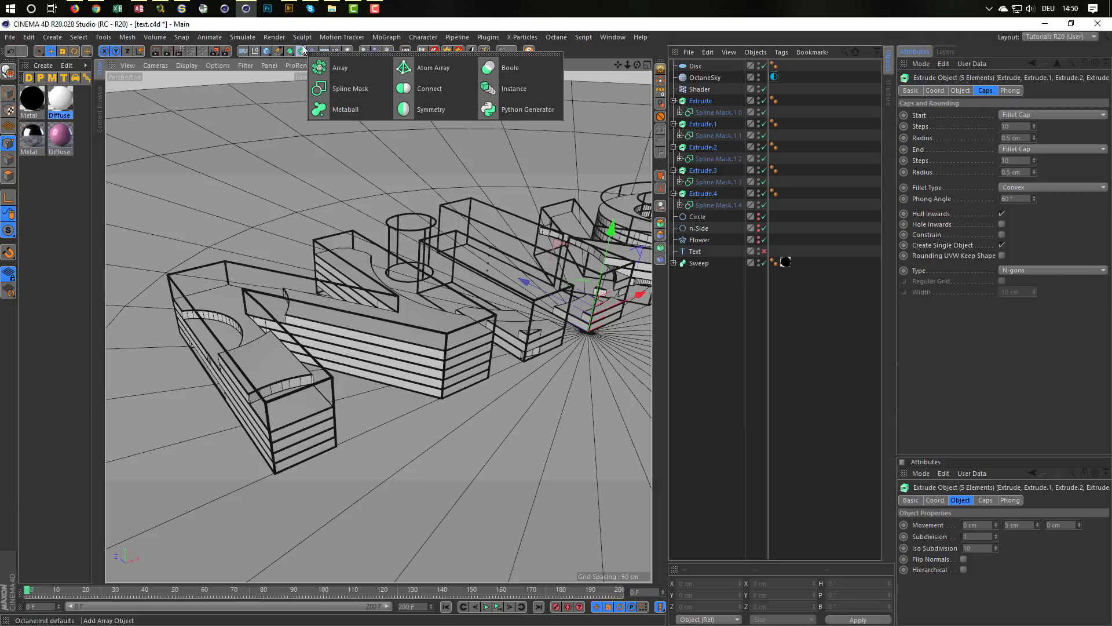
{"action": "left_click", "coordinate": [386, 37]}
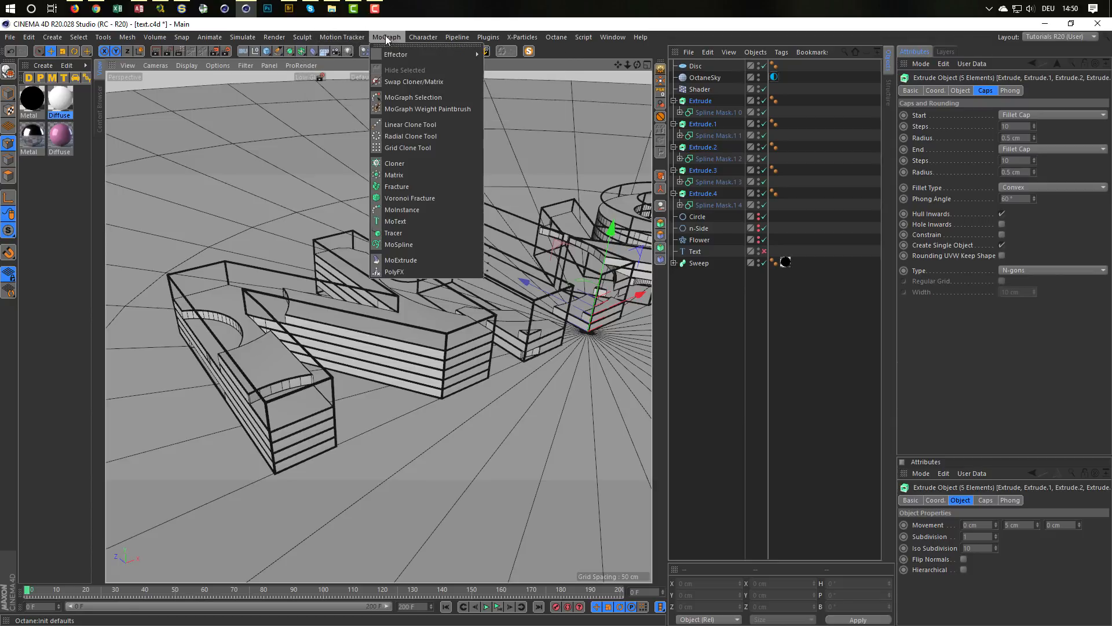
{"action": "left_click", "coordinate": [413, 186]}
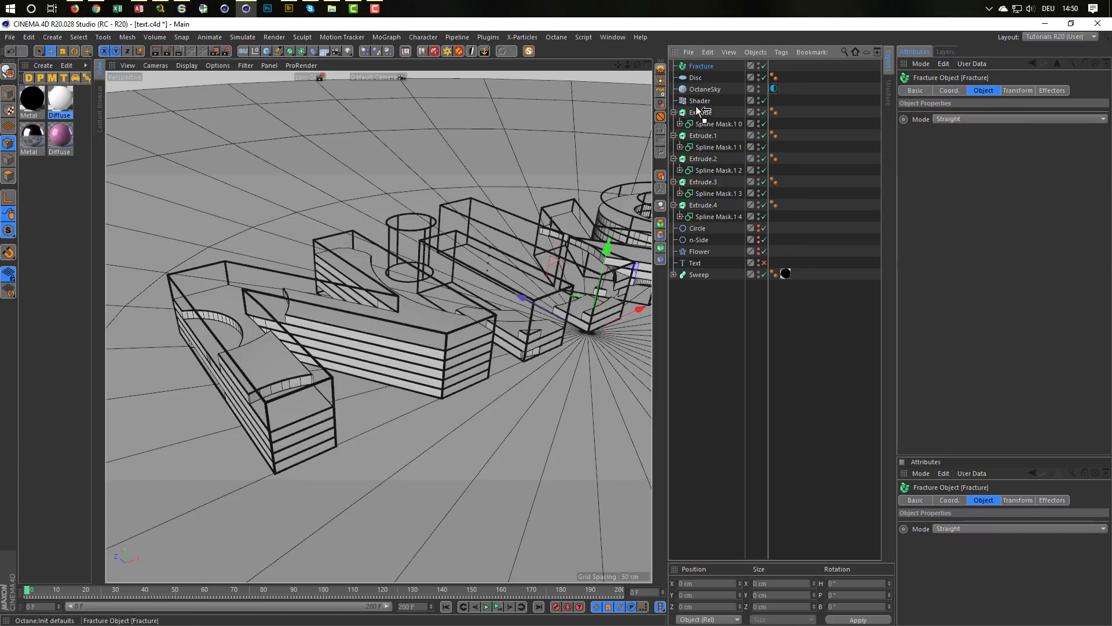
{"action": "left_click_drag", "start_coordinate": [700, 110], "coordinate": [700, 109]}
Step: Collapse the five Extrude objects and make them all children of the Fracture object
{"action": "left_click", "coordinate": [674, 112]}
{"action": "left_click", "coordinate": [673, 123]}
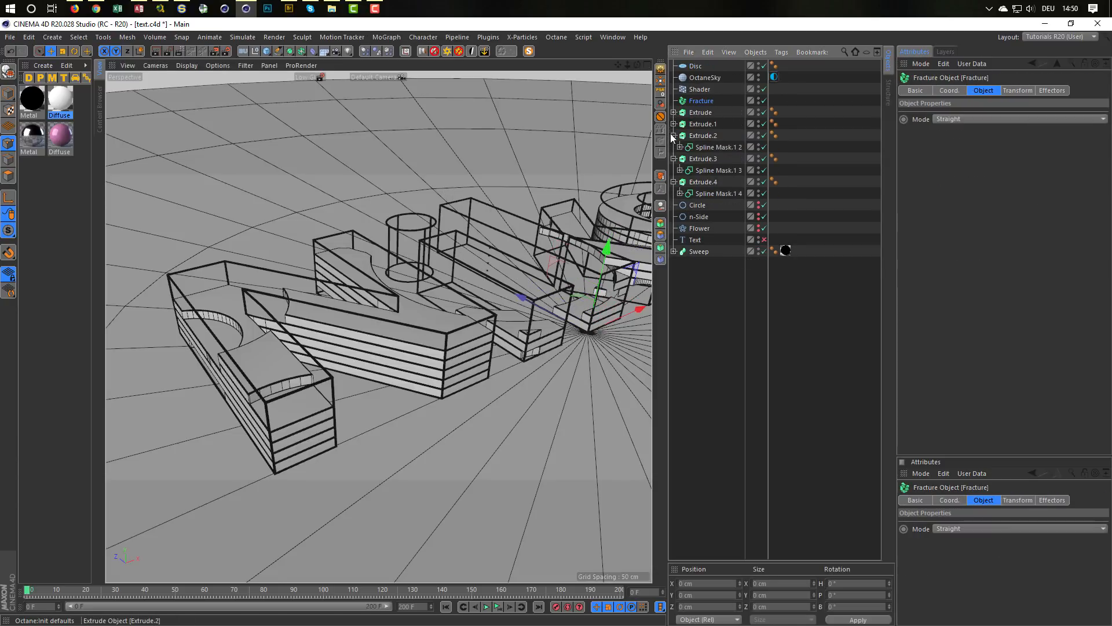
{"action": "left_click", "coordinate": [673, 135]}
{"action": "left_click", "coordinate": [674, 146]}
{"action": "left_click", "coordinate": [674, 159]}
{"action": "left_click", "coordinate": [700, 158]}
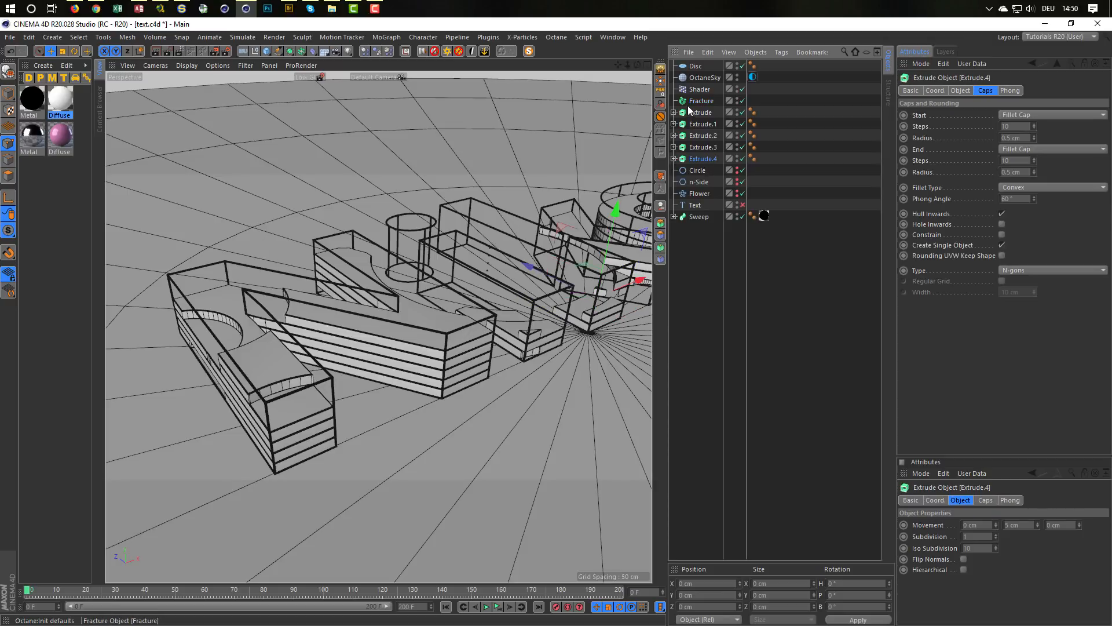
{"action": "left_click", "coordinate": [688, 106], "text": "shift"}
{"action": "left_click", "coordinate": [699, 110]}
{"action": "left_click", "coordinate": [701, 157], "text": "shift"}
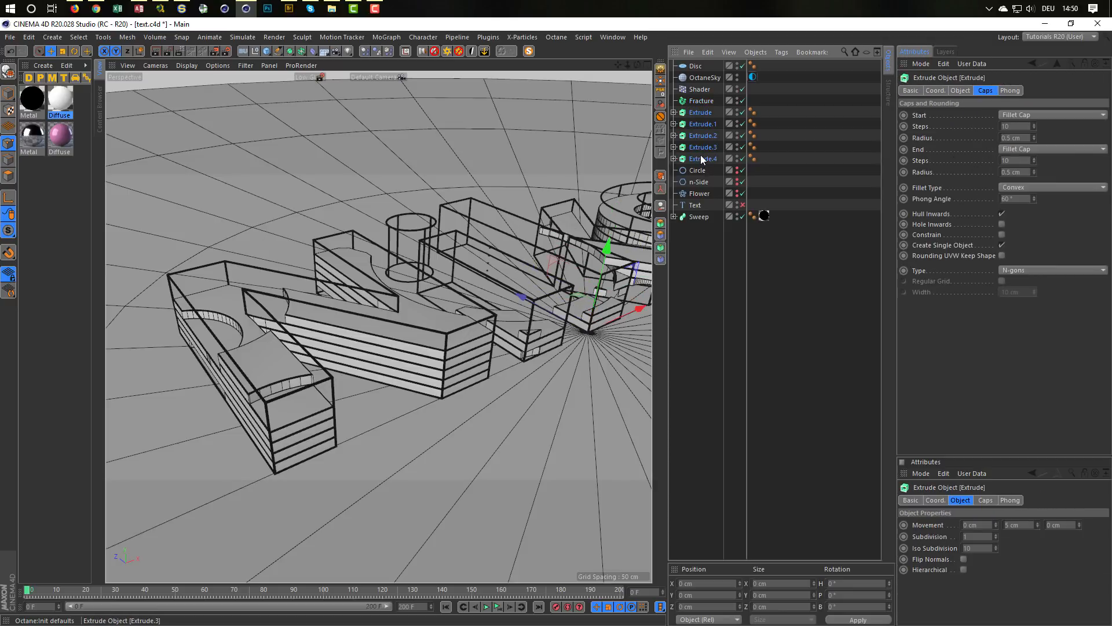
{"action": "left_click_drag", "start_coordinate": [703, 98], "coordinate": [704, 99]}
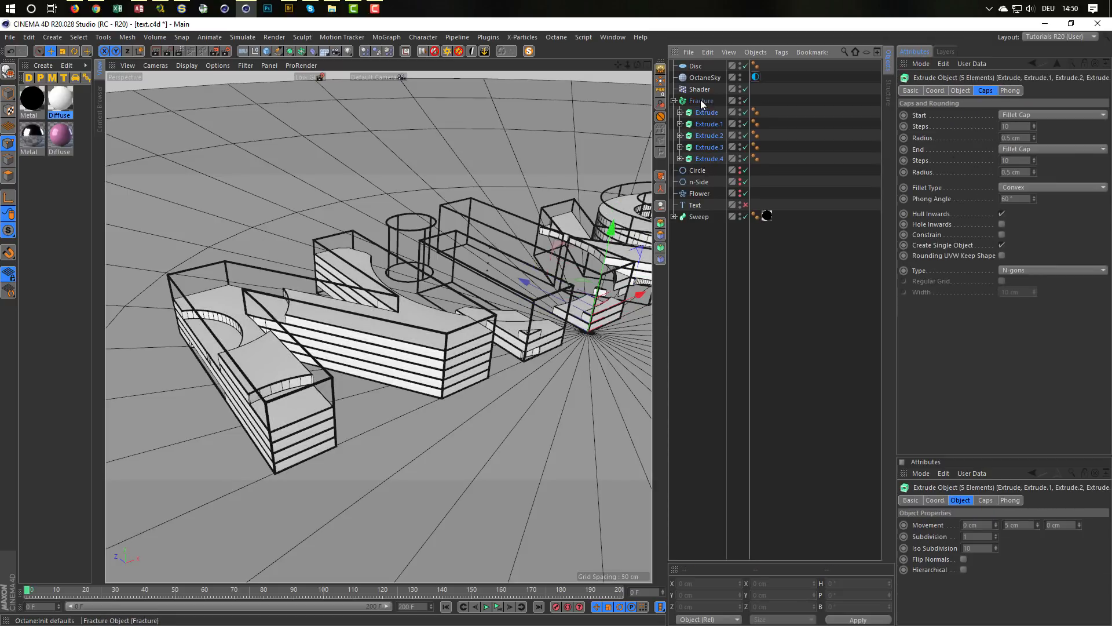
Step: Add a Random effector to the Fracture object
{"action": "left_click", "coordinate": [700, 99]}
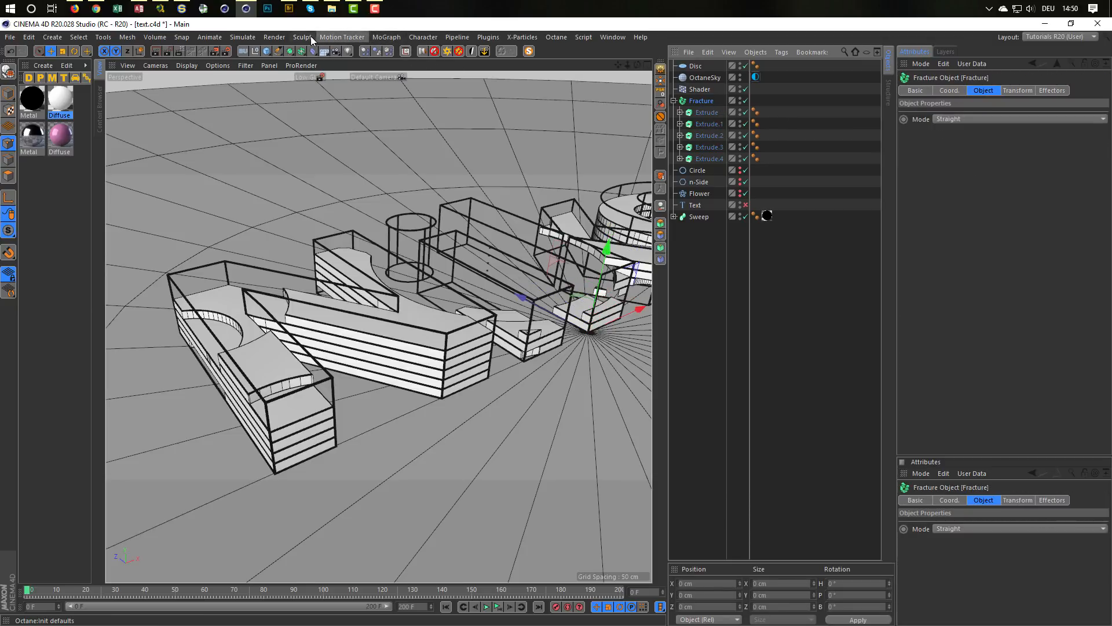
{"action": "left_click", "coordinate": [387, 37]}
{"action": "mouse_move", "coordinate": [439, 55]}
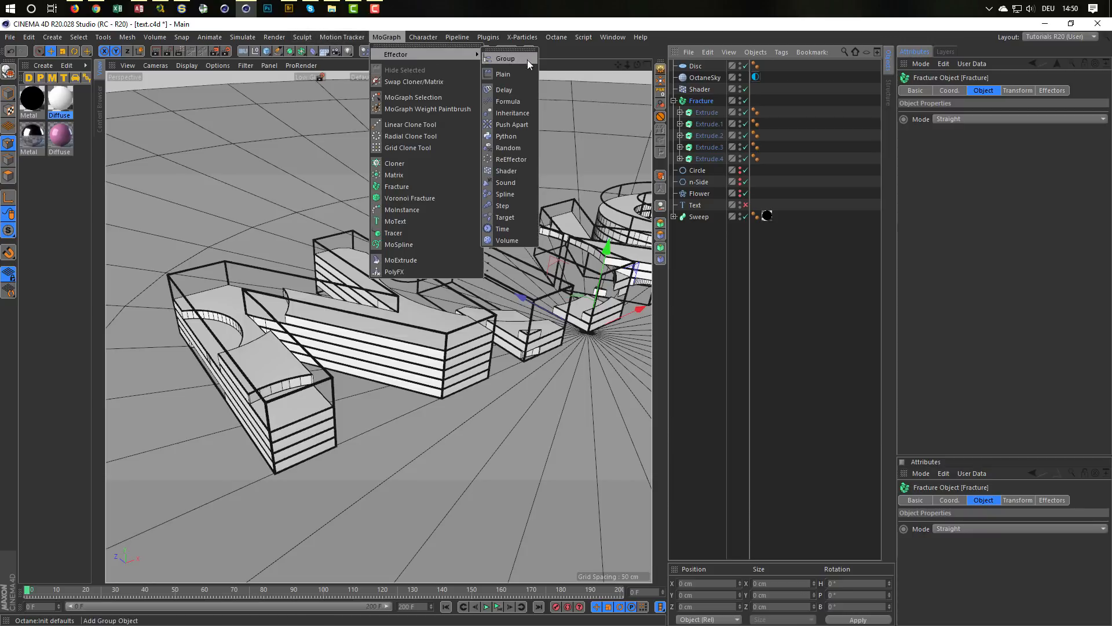
{"action": "left_click", "coordinate": [523, 146]}
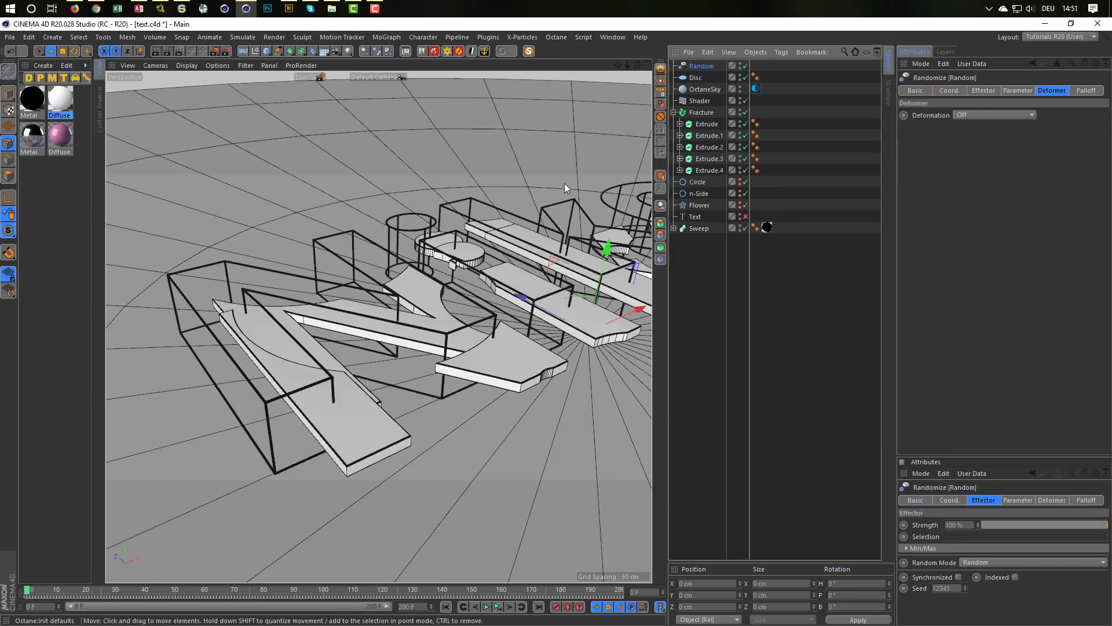
Step: Disable the Random effector's Position transform and set its Color Mode to Effector Color
{"action": "left_click", "coordinate": [982, 91]}
{"action": "left_click", "coordinate": [1014, 91]}
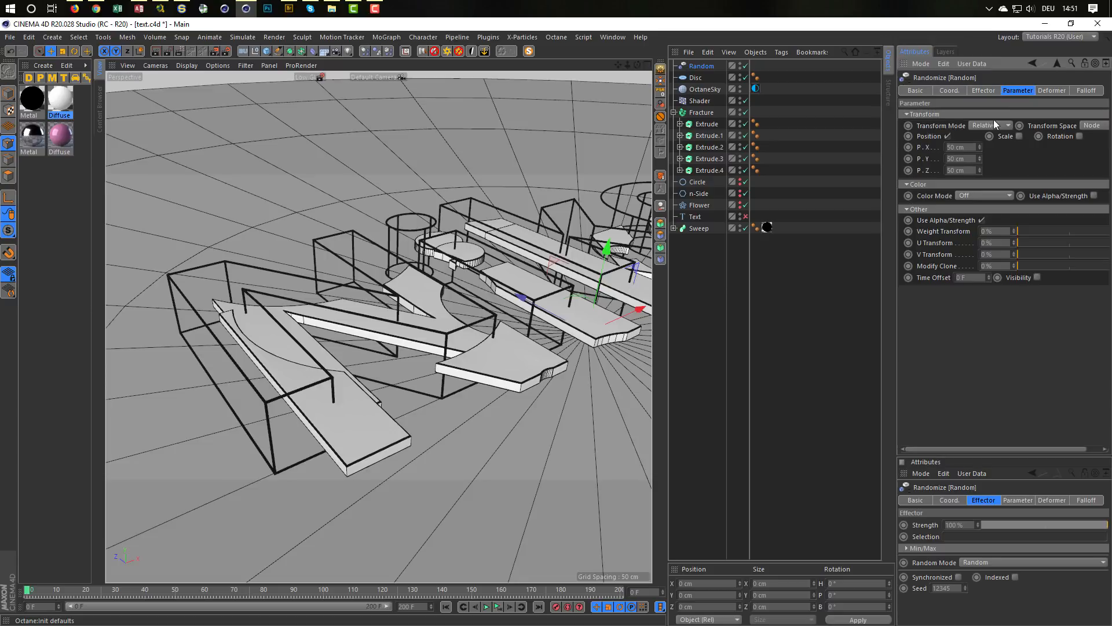
{"action": "left_click", "coordinate": [948, 136]}
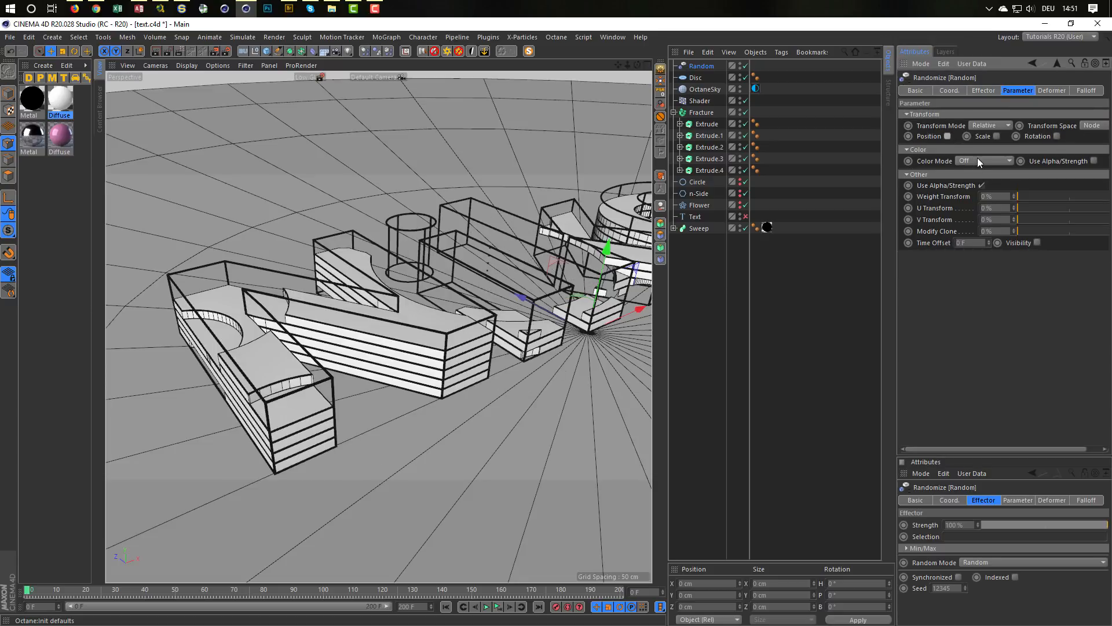
{"action": "left_click", "coordinate": [978, 161]}
{"action": "left_click", "coordinate": [973, 185]}
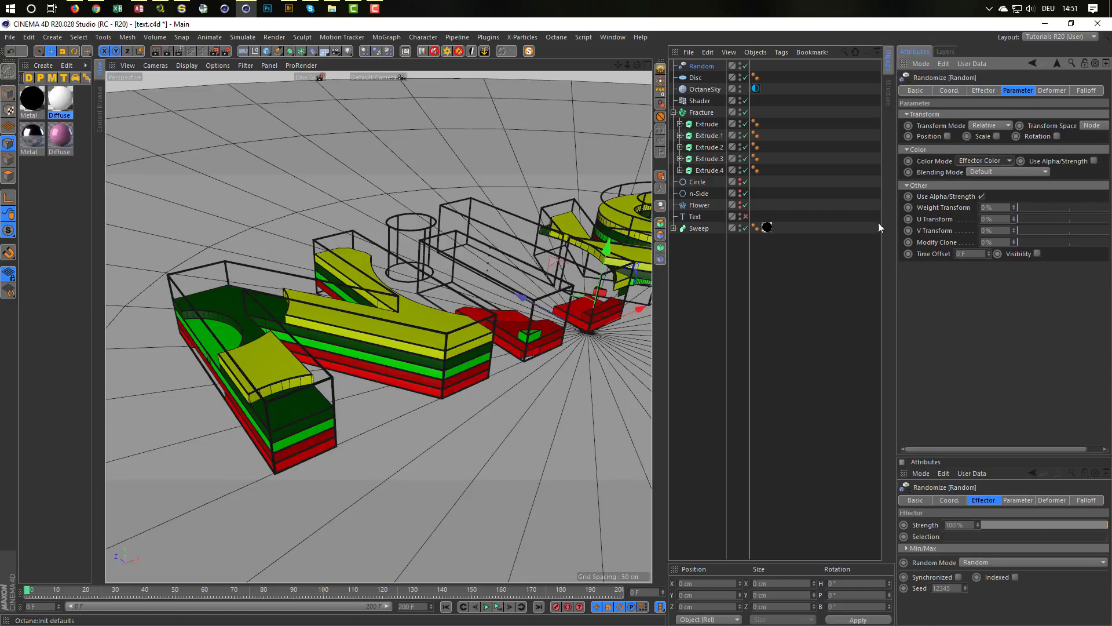
Step: Play the animation briefly to check the randomly coloured text layers
{"action": "left_click_drag", "start_coordinate": [419, 311], "coordinate": [384, 301], "text": "alt"}
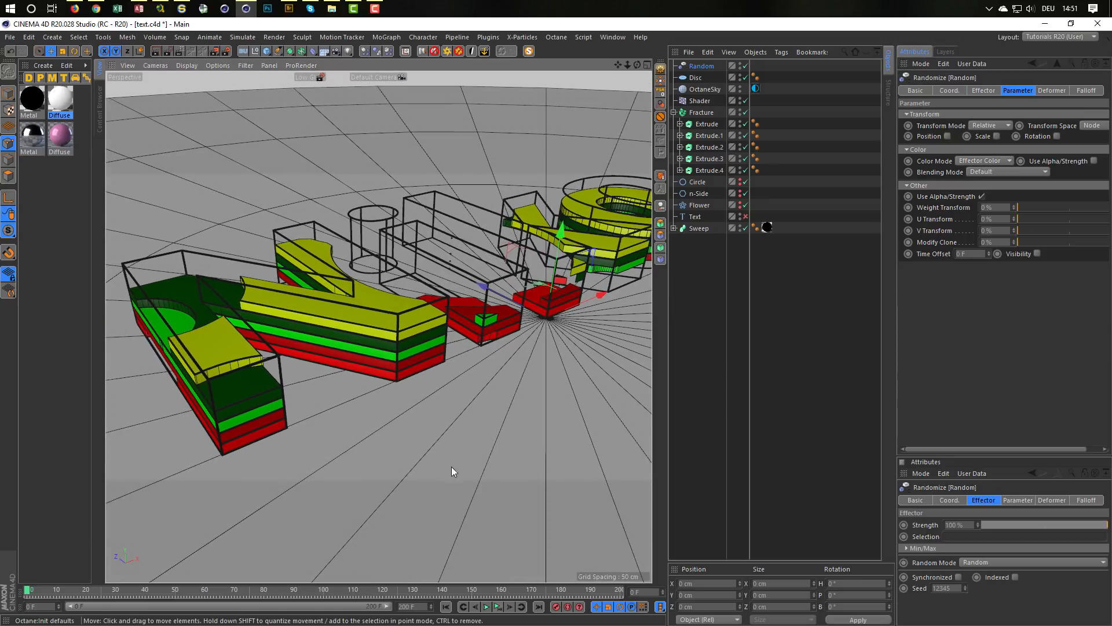
{"action": "left_click", "coordinate": [489, 607]}
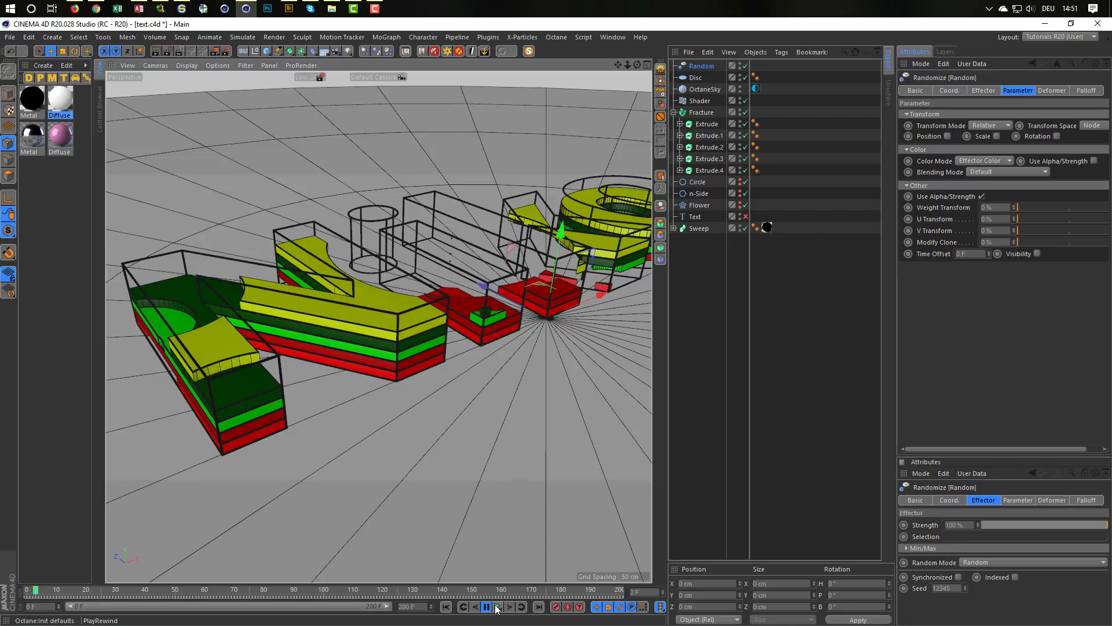
{"action": "left_click", "coordinate": [497, 608]}
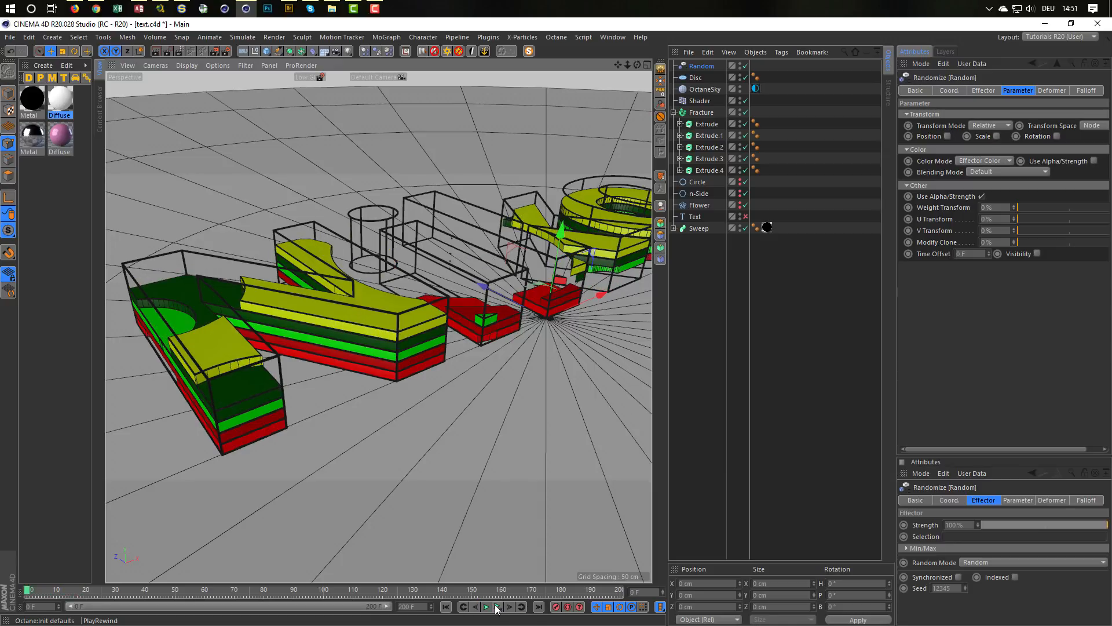
Step: Open the white Diffuse material's Color Shader setup in the Octane Node Editor and assign the material to the Fracture object
{"action": "double_click", "coordinate": [61, 100]}
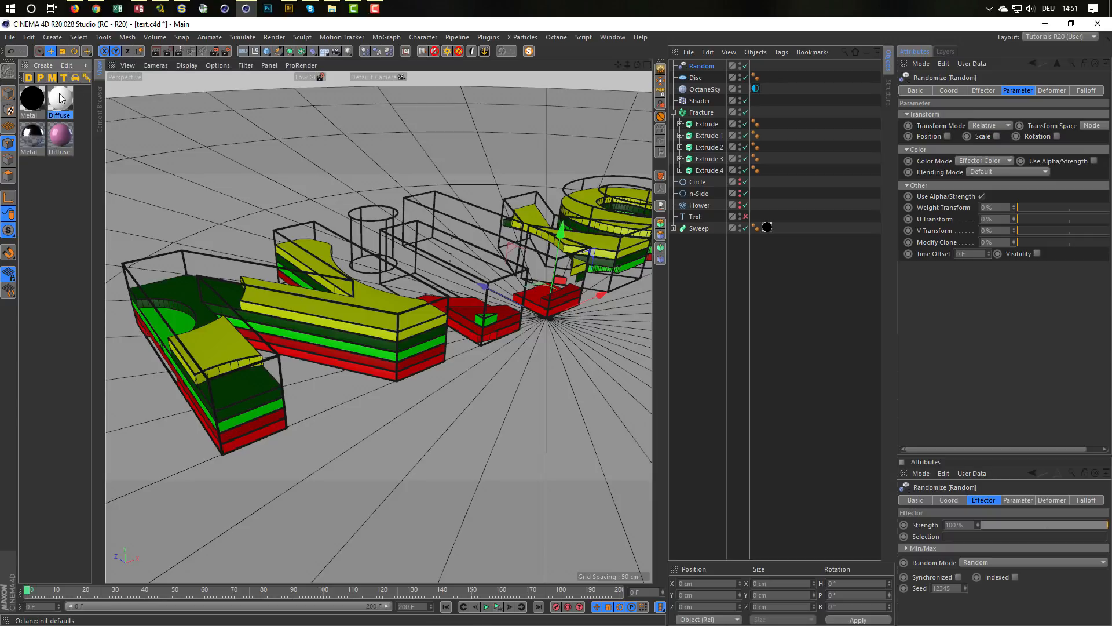
{"action": "left_click", "coordinate": [206, 227]}
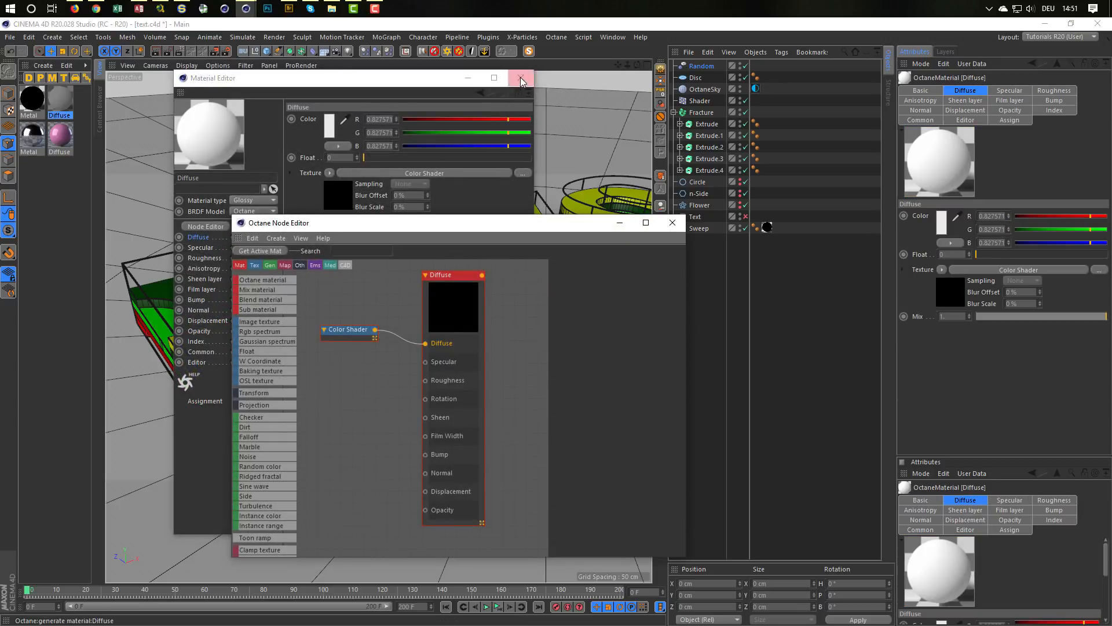
{"action": "left_click", "coordinate": [520, 79]}
{"action": "left_click_drag", "start_coordinate": [359, 329], "coordinate": [365, 339]}
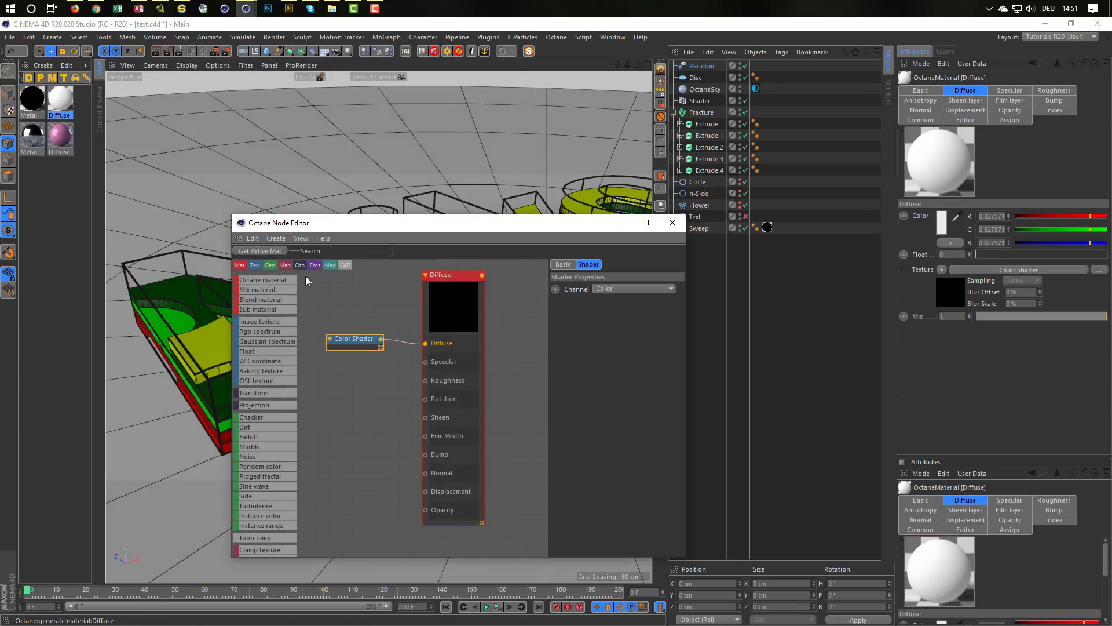
{"action": "left_click", "coordinate": [63, 100]}
{"action": "left_click_drag", "start_coordinate": [713, 113], "coordinate": [710, 112]}
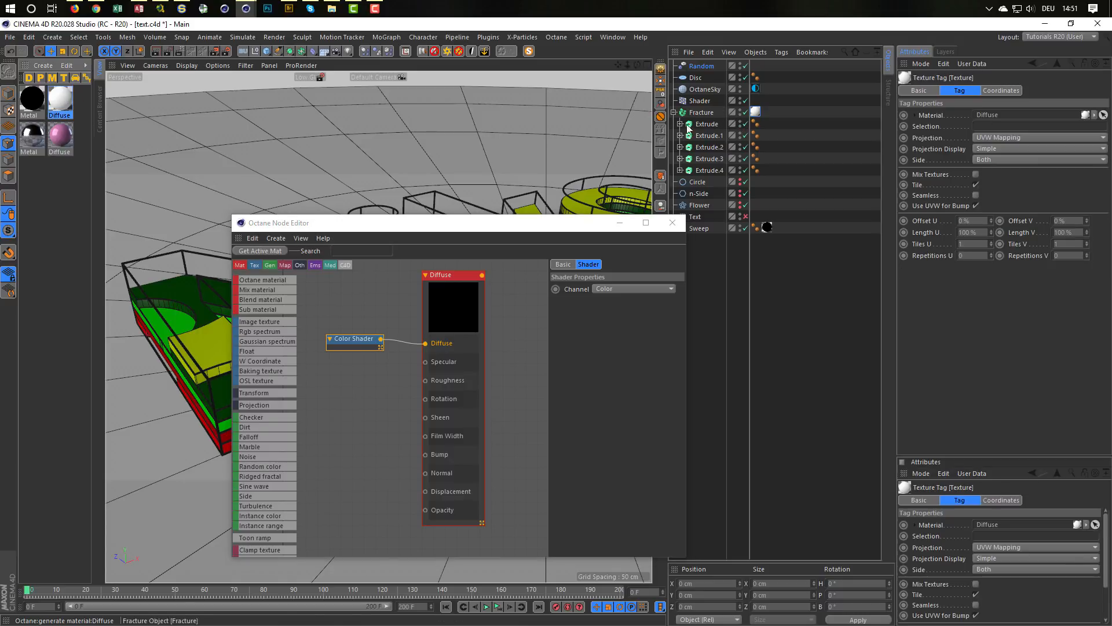
Step: Open the Octane Live Viewer beside the Node Editor and start a live render of the coloured text layers
{"action": "left_click_drag", "start_coordinate": [518, 226], "coordinate": [372, 205]}
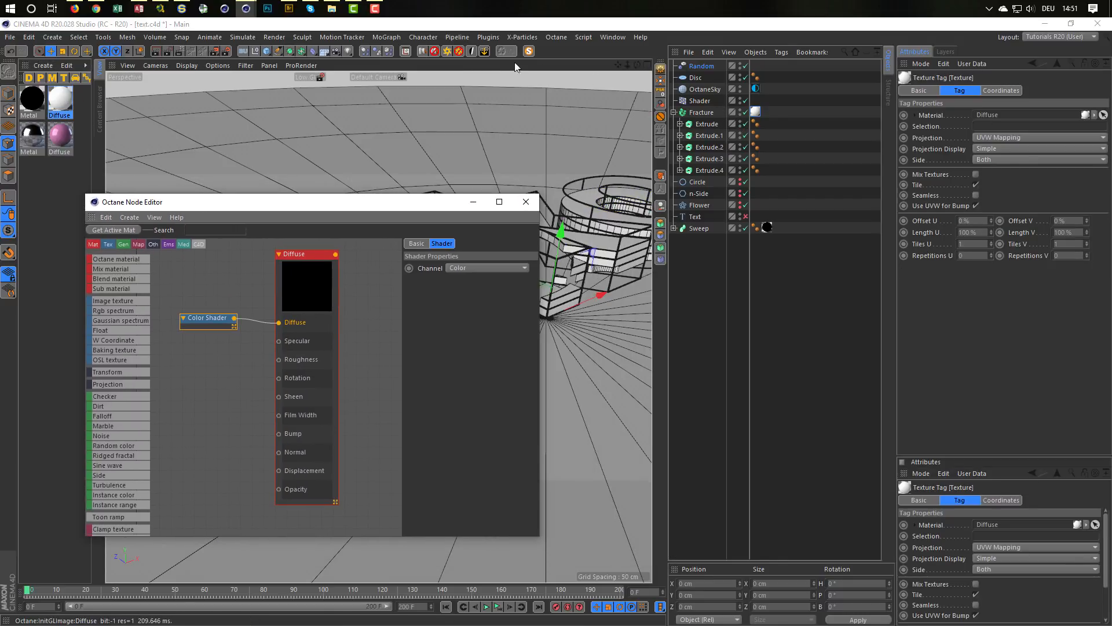
{"action": "left_click", "coordinate": [457, 37]}
{"action": "mouse_move", "coordinate": [578, 38]}
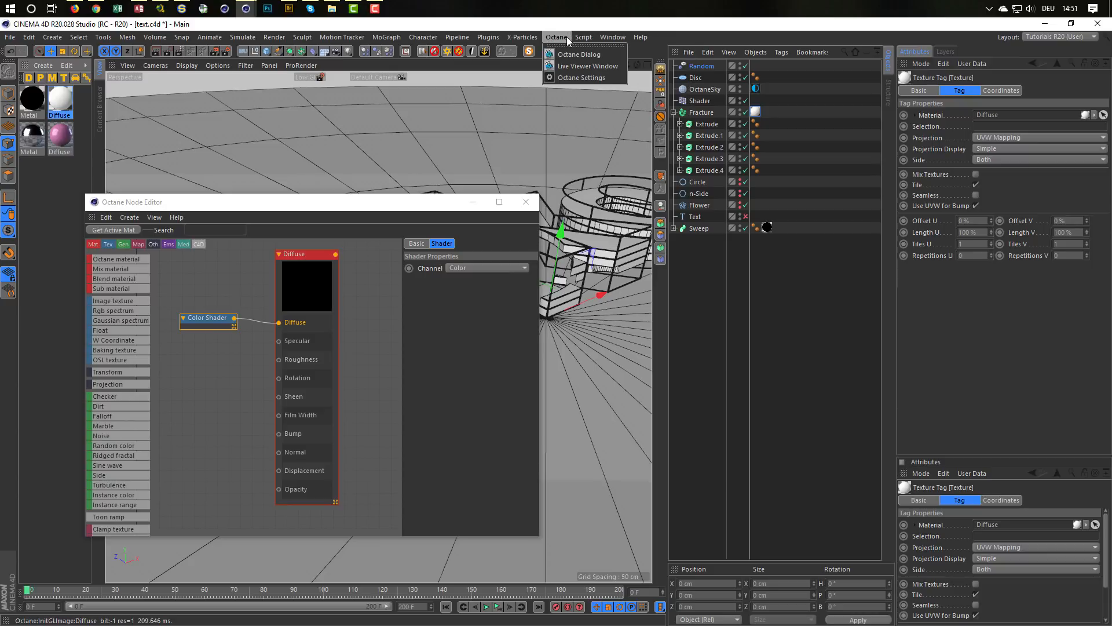
{"action": "left_click", "coordinate": [565, 64]}
{"action": "left_click_drag", "start_coordinate": [446, 226], "coordinate": [855, 290]}
{"action": "left_click", "coordinate": [650, 318]}
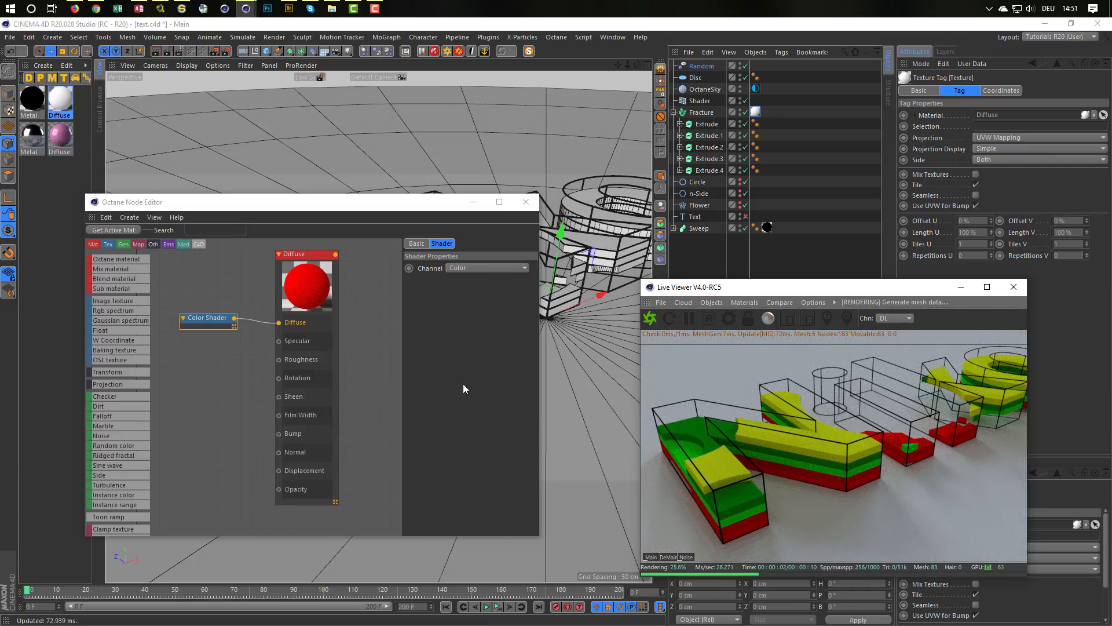
Step: Insert a Colorizer node between the Color Shader and the Diffuse material's Diffuse input, spacing the nodes apart to make room
{"action": "middle_click_drag", "start_coordinate": [321, 330], "coordinate": [359, 332]}
{"action": "left_click_drag", "start_coordinate": [249, 323], "coordinate": [181, 328]}
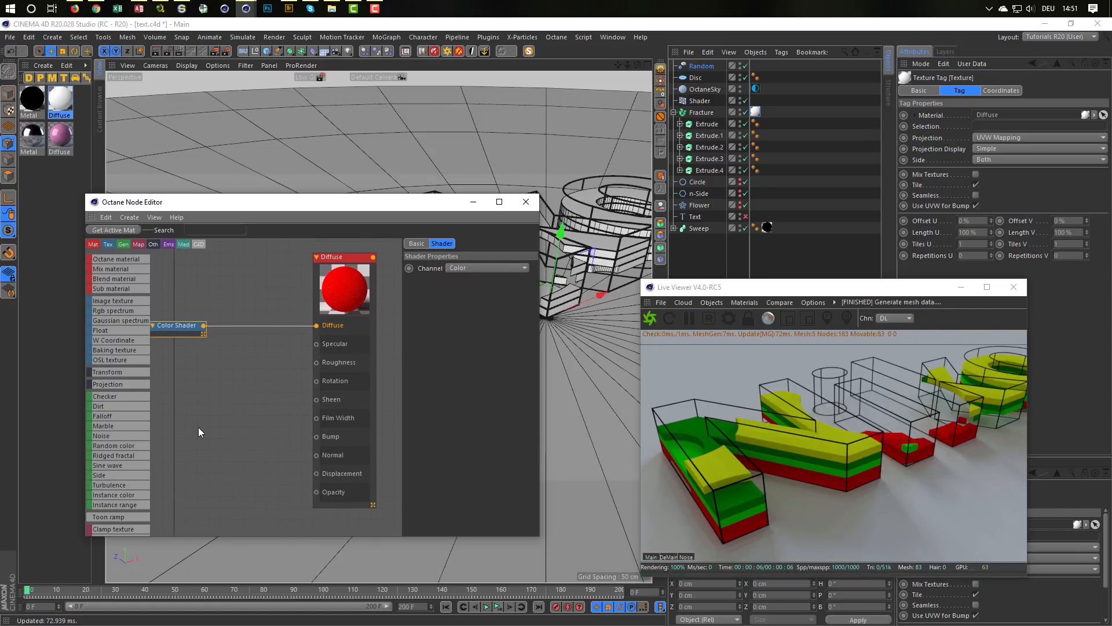
{"action": "scroll", "coordinate": [133, 450], "scroll_direction": "down", "scroll_amount": 6}
{"action": "scroll", "coordinate": [115, 471], "scroll_direction": "down", "scroll_amount": 2}
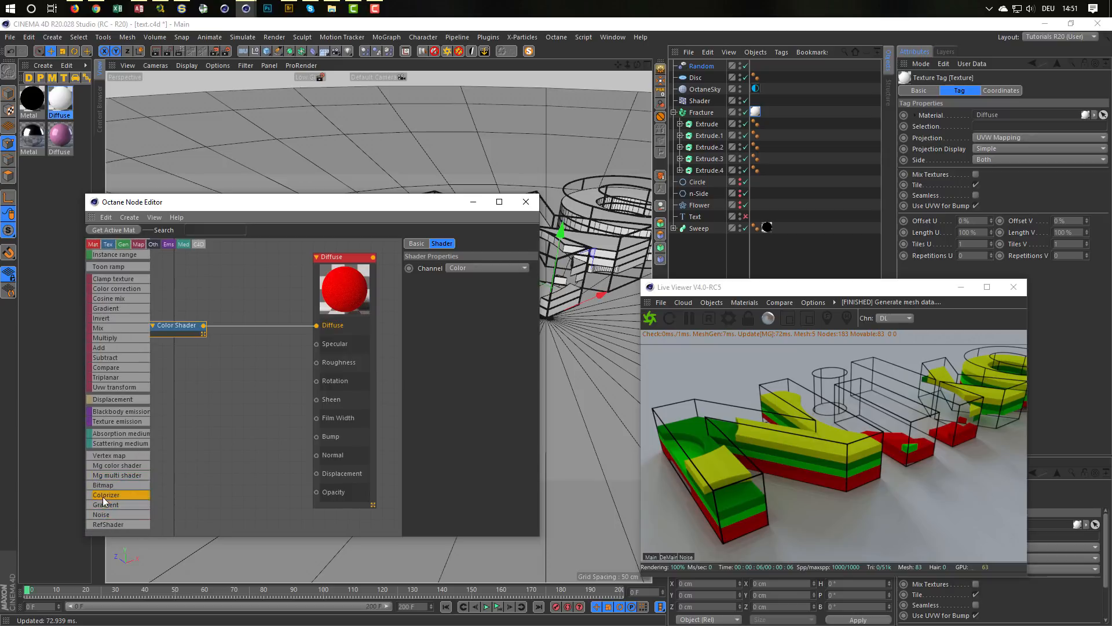
{"action": "left_click_drag", "start_coordinate": [103, 495], "coordinate": [250, 327]}
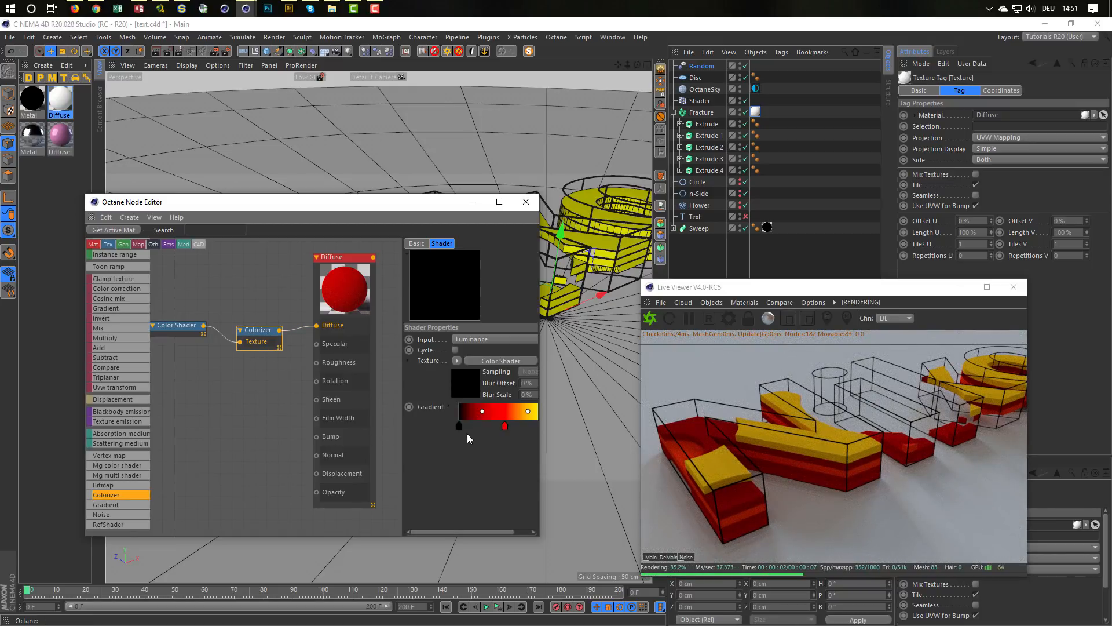
Step: Load the Scheme 7 preset into the Colorizer's gradient, widening the Node Editor to reach the gradient settings
{"action": "left_click_drag", "start_coordinate": [540, 473], "coordinate": [615, 463]}
{"action": "left_click", "coordinate": [502, 407]}
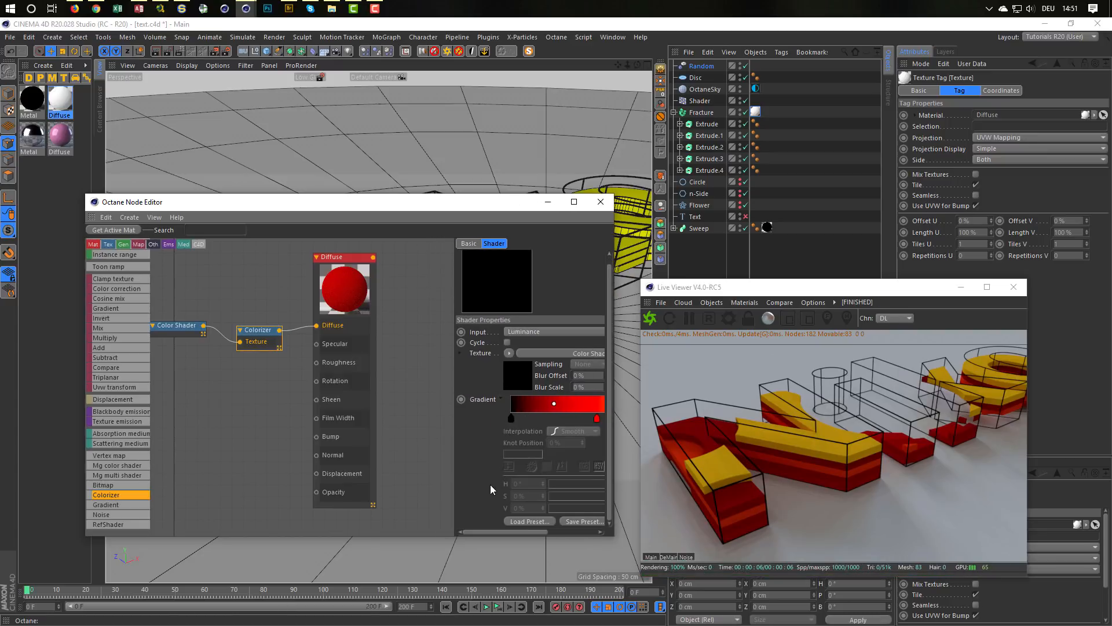
{"action": "left_click", "coordinate": [512, 522]}
{"action": "scroll", "coordinate": [574, 405], "scroll_direction": "down", "scroll_amount": 5}
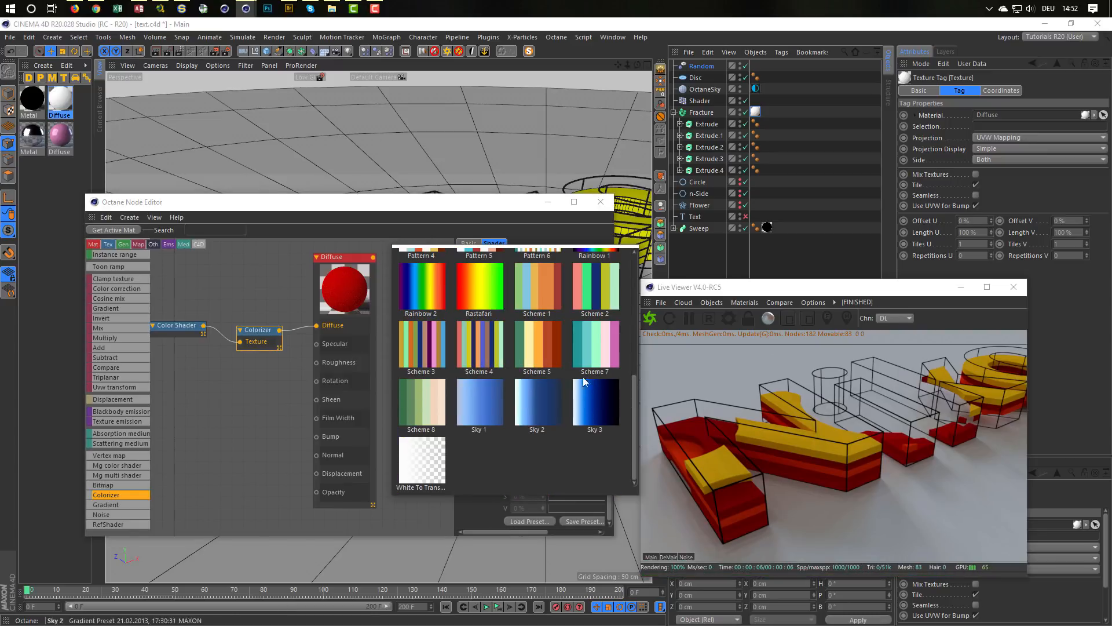
{"action": "left_click", "coordinate": [583, 377]}
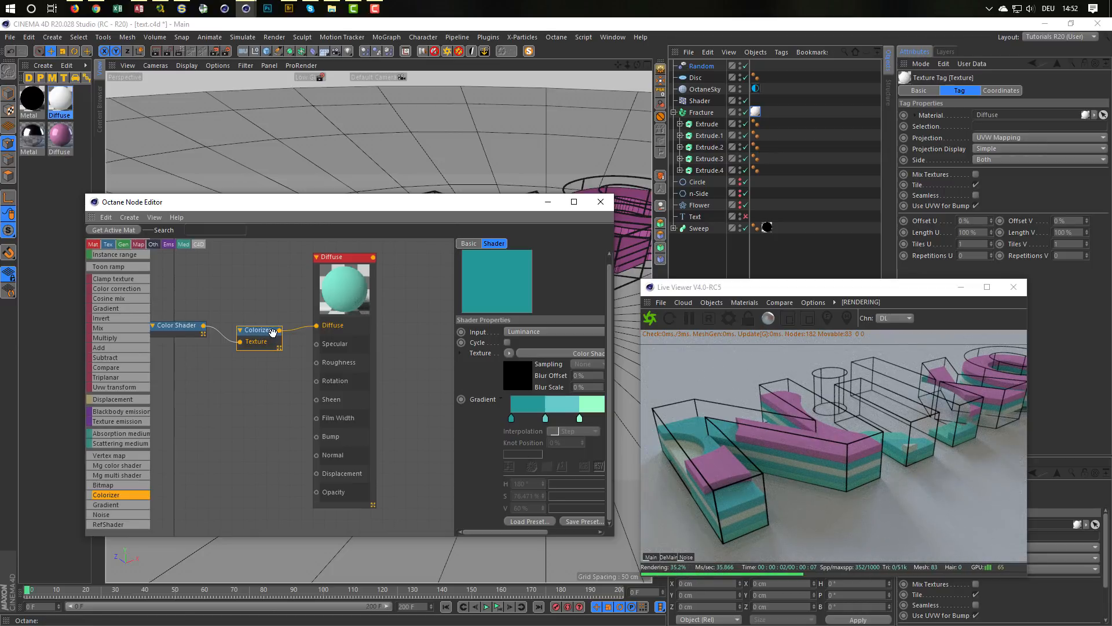
Step: Connect a Float texture to the Diffuse material's Specular input and set its value to about 0.86
{"action": "left_click", "coordinate": [348, 260]}
{"action": "left_click", "coordinate": [478, 243]}
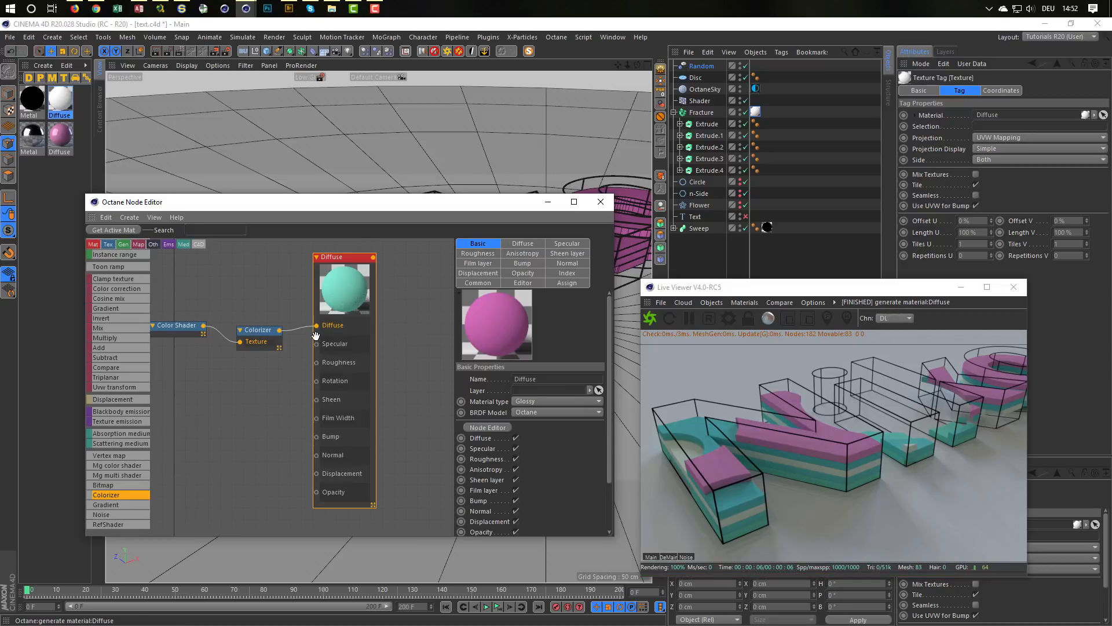
{"action": "left_click_drag", "start_coordinate": [275, 336], "coordinate": [283, 319]}
{"action": "left_click_drag", "start_coordinate": [185, 329], "coordinate": [201, 310]}
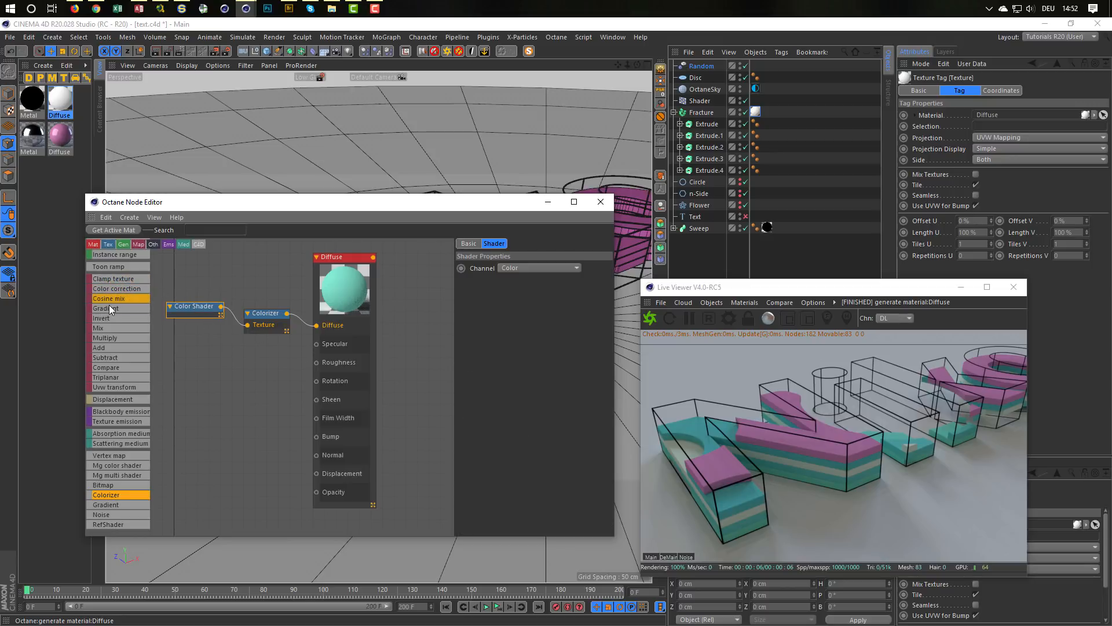
{"action": "scroll", "coordinate": [123, 325], "scroll_direction": "up", "scroll_amount": 5}
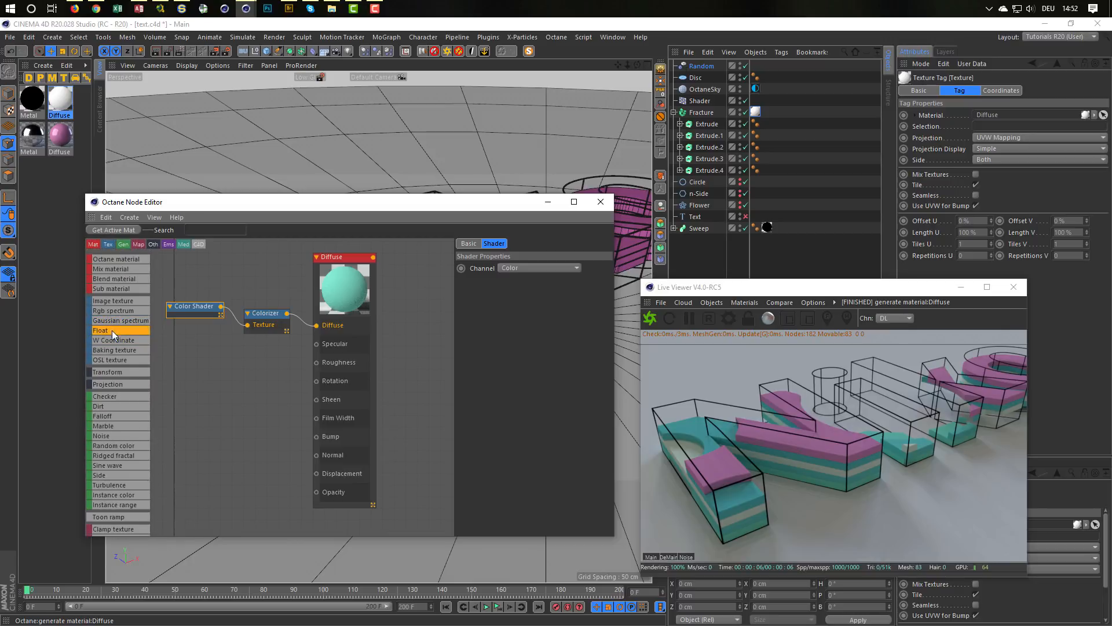
{"action": "left_click_drag", "start_coordinate": [112, 330], "coordinate": [254, 351]}
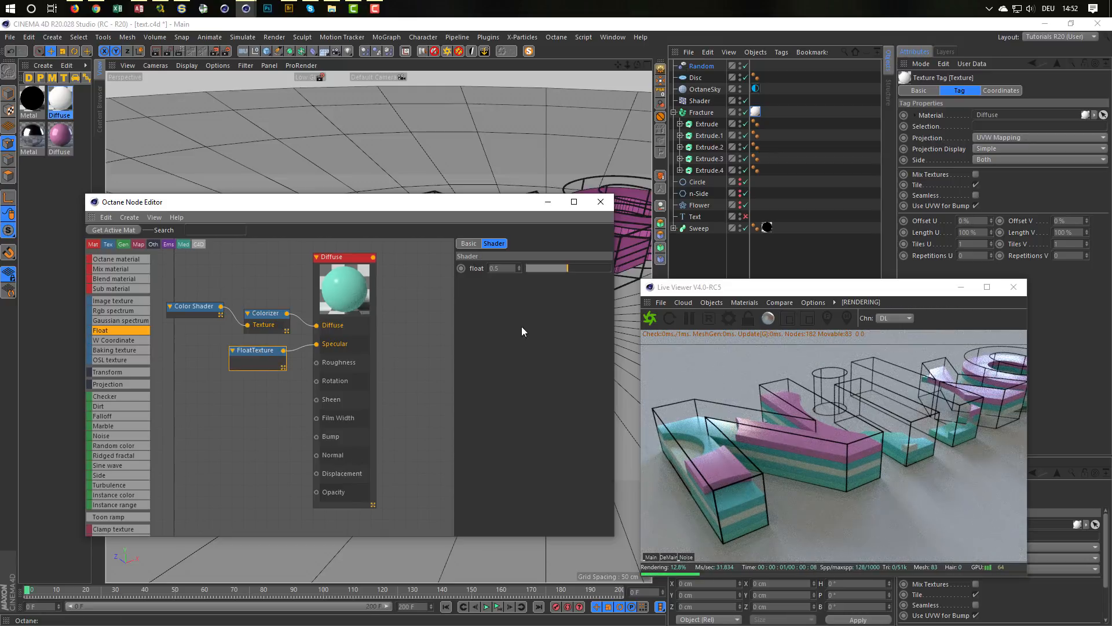
{"action": "left_click_drag", "start_coordinate": [567, 268], "coordinate": [595, 276]}
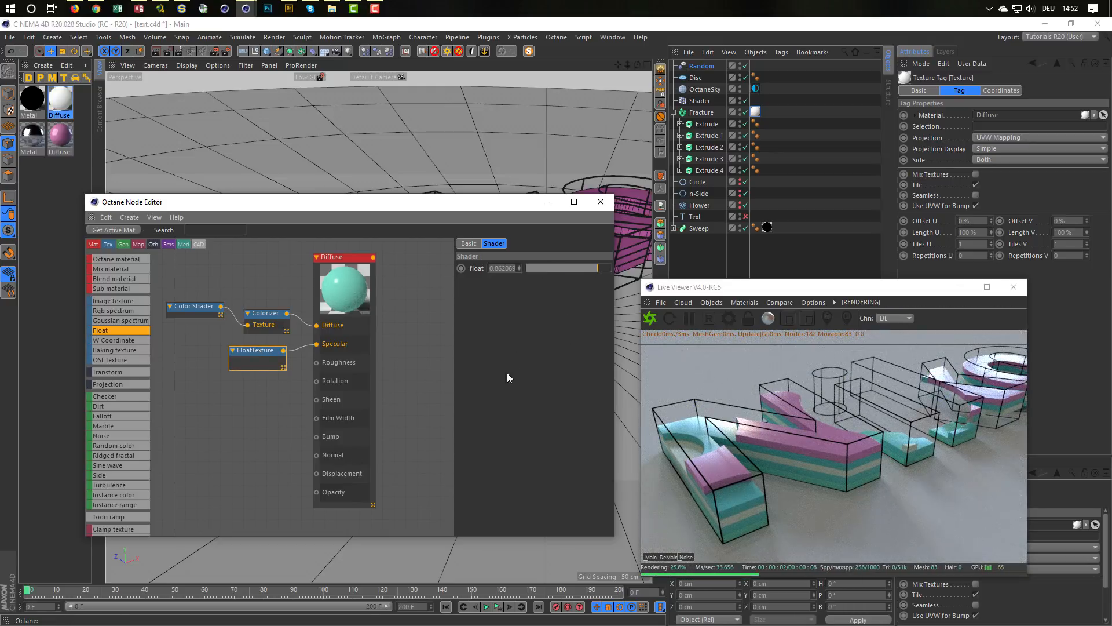
Step: Collapse the specular Float node, connect another Float texture to Roughness and set it to about 0.05
{"action": "double_click", "coordinate": [264, 352]}
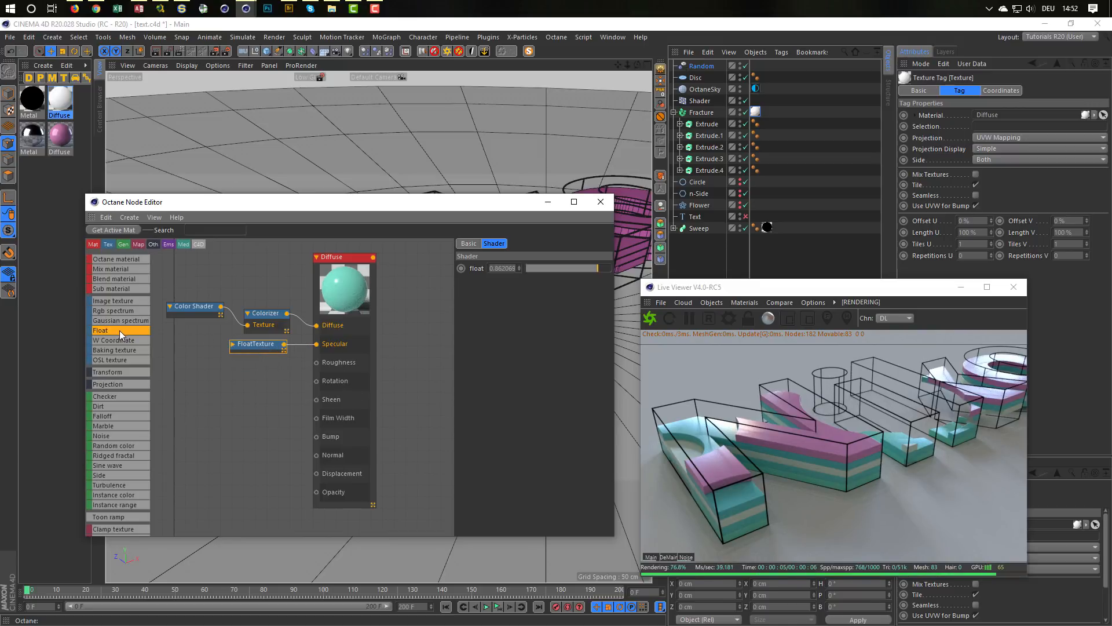
{"action": "left_click_drag", "start_coordinate": [119, 330], "coordinate": [316, 362]}
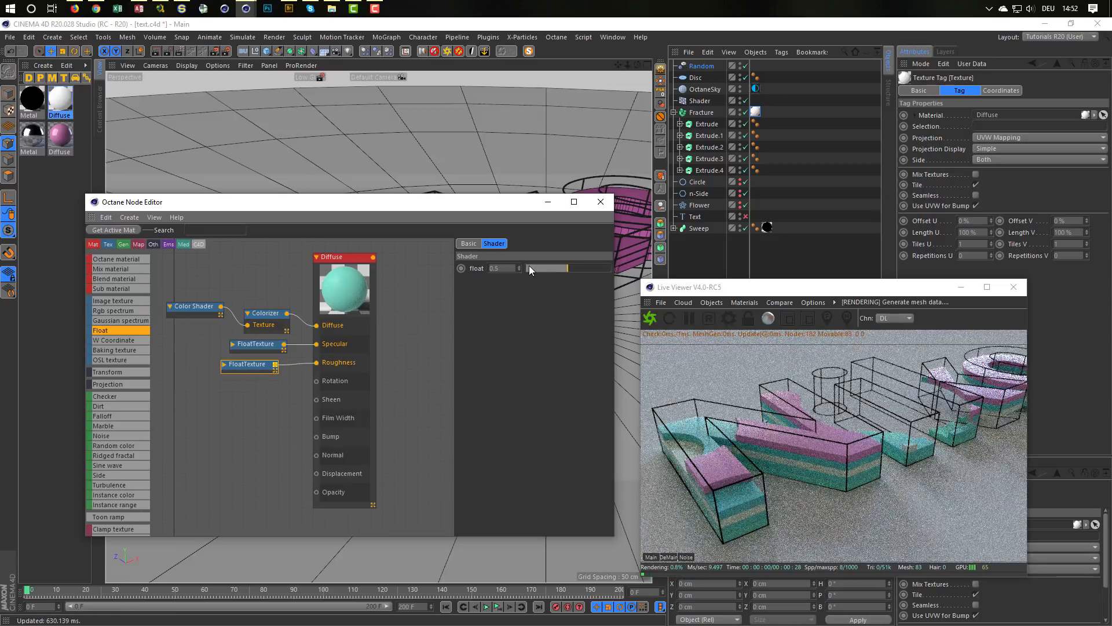
{"action": "left_click", "coordinate": [530, 267]}
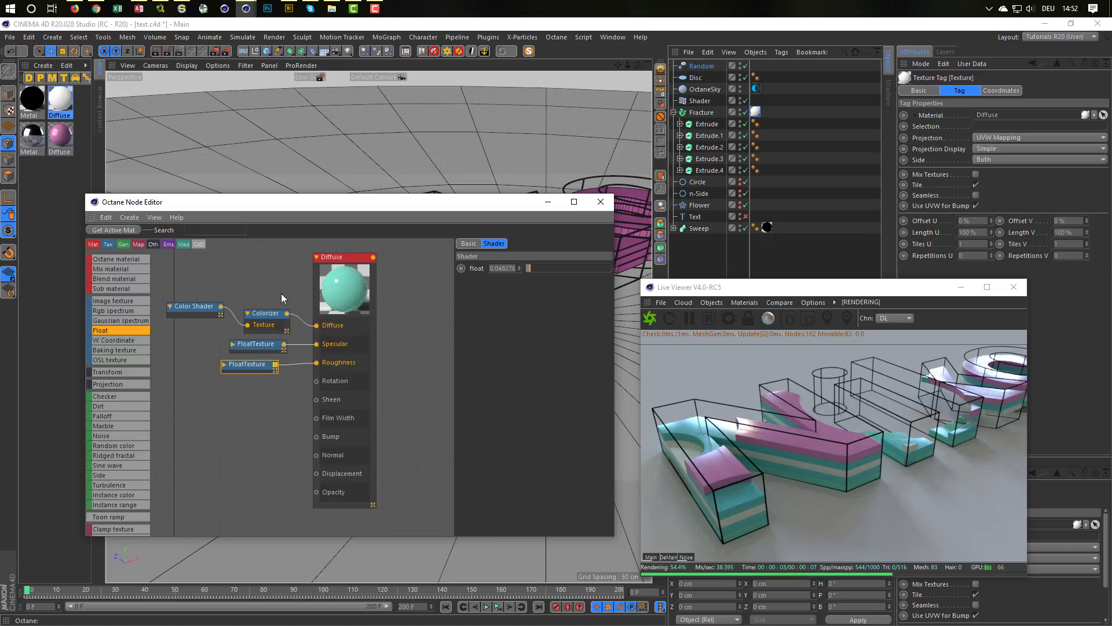
Step: Change the black Metal material's type to Metallic and its BRDF model to GGX
{"action": "left_click", "coordinate": [33, 101]}
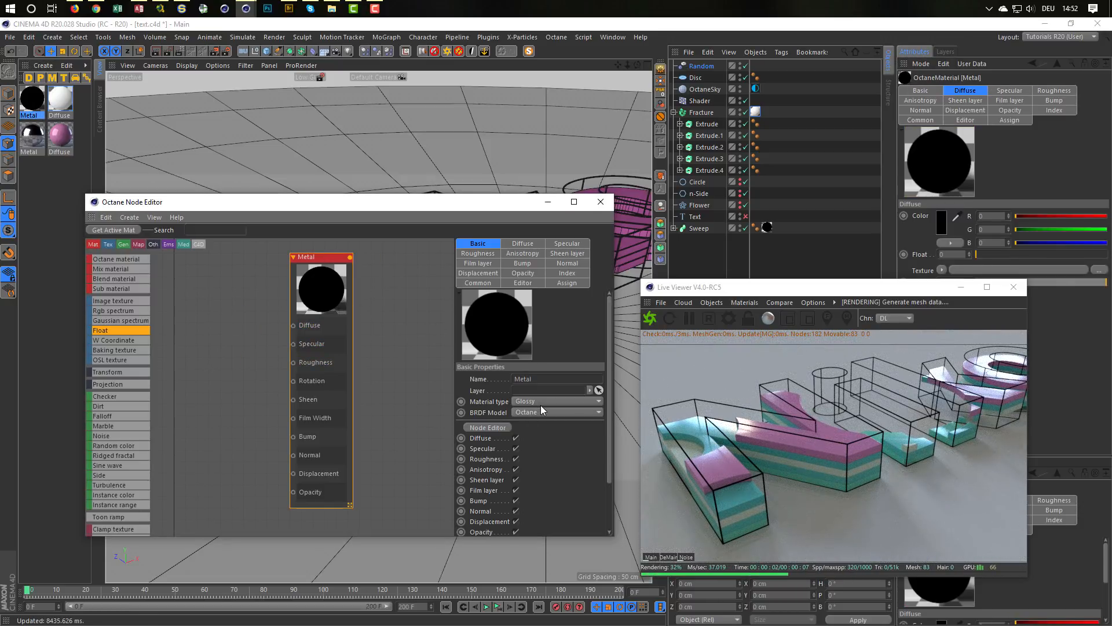
{"action": "left_click", "coordinate": [542, 402]}
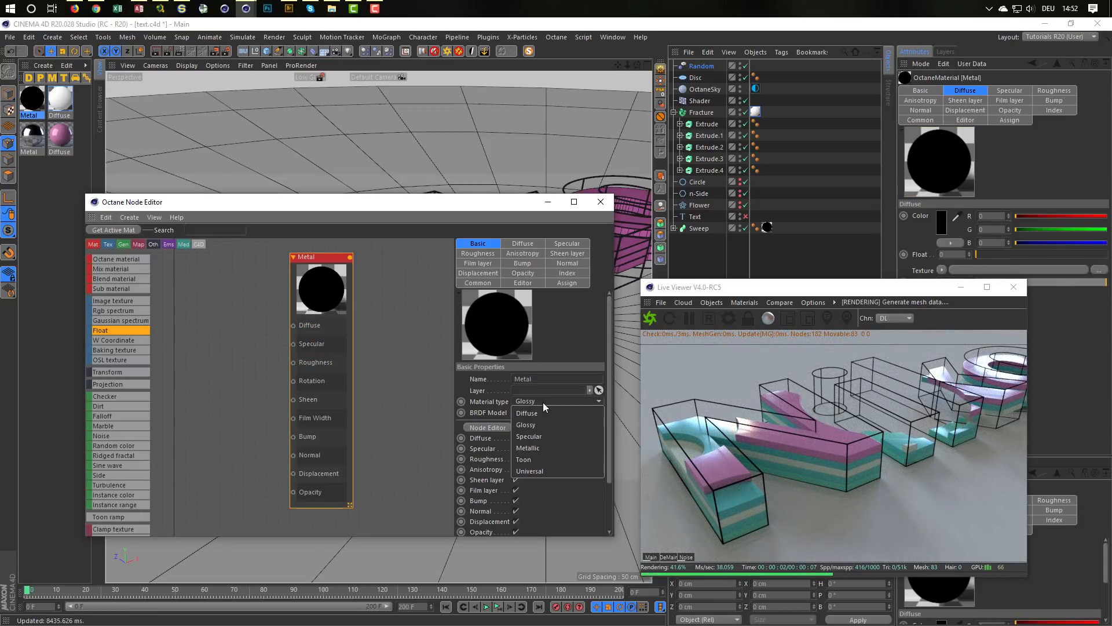
{"action": "left_click", "coordinate": [545, 446]}
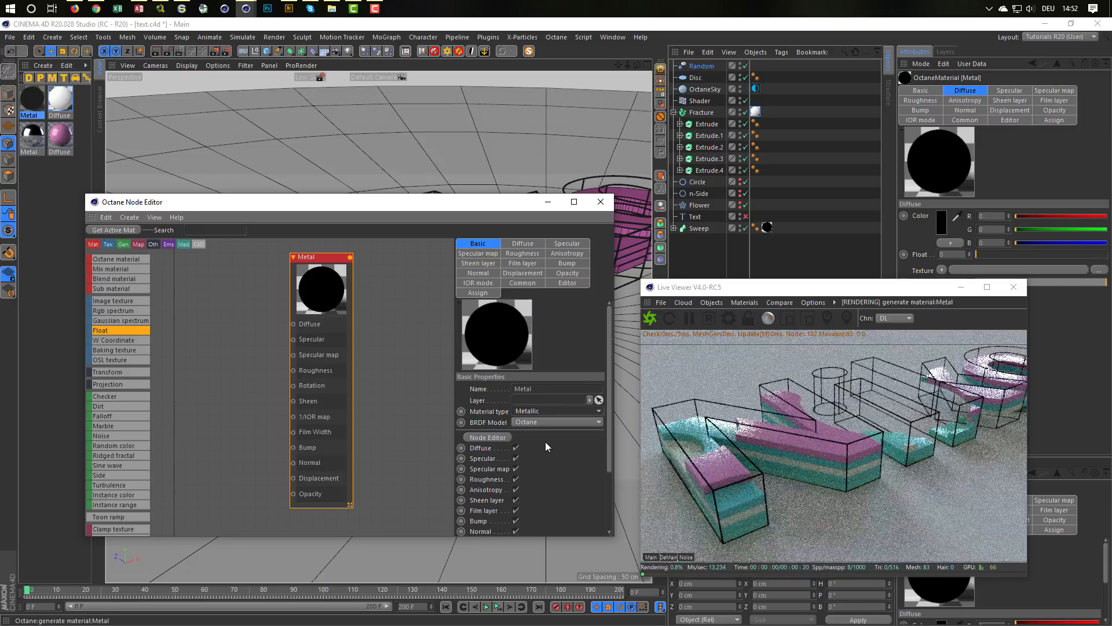
{"action": "left_click", "coordinate": [537, 422]}
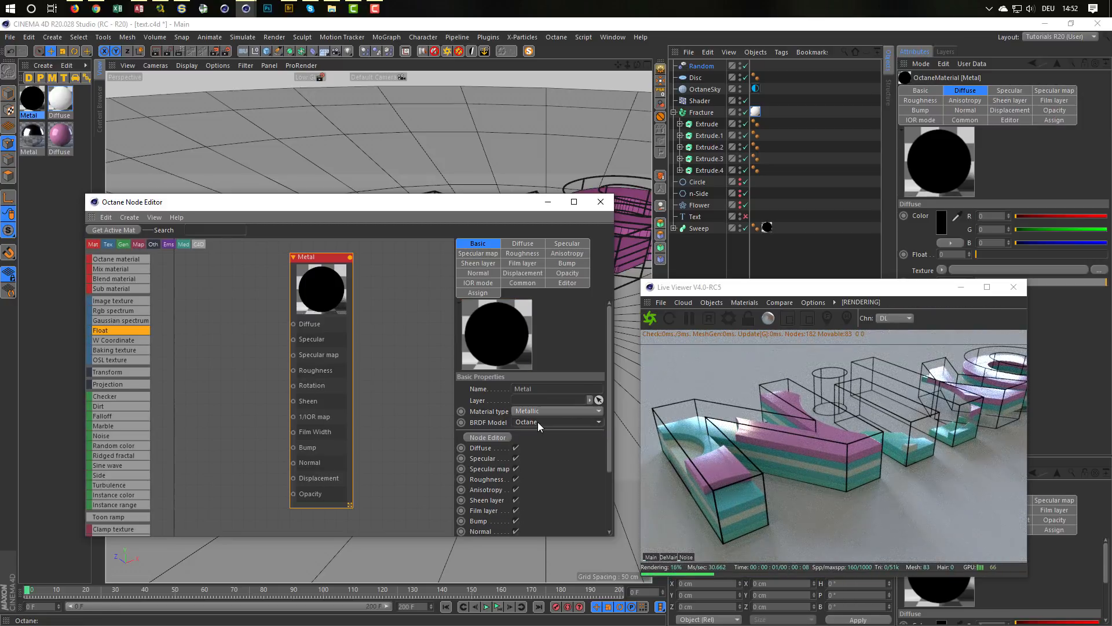
{"action": "left_click", "coordinate": [537, 451]}
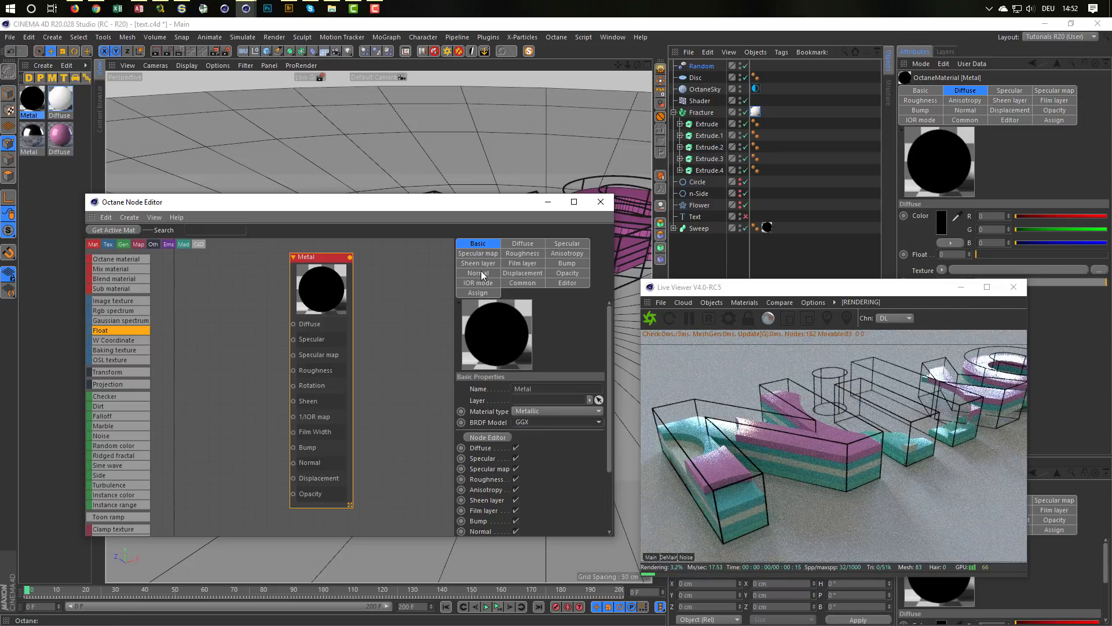
Step: Set the Metal material's Diffuse, Specular and Specular map float values to 1
{"action": "left_click_drag", "start_coordinate": [313, 257], "coordinate": [288, 245]}
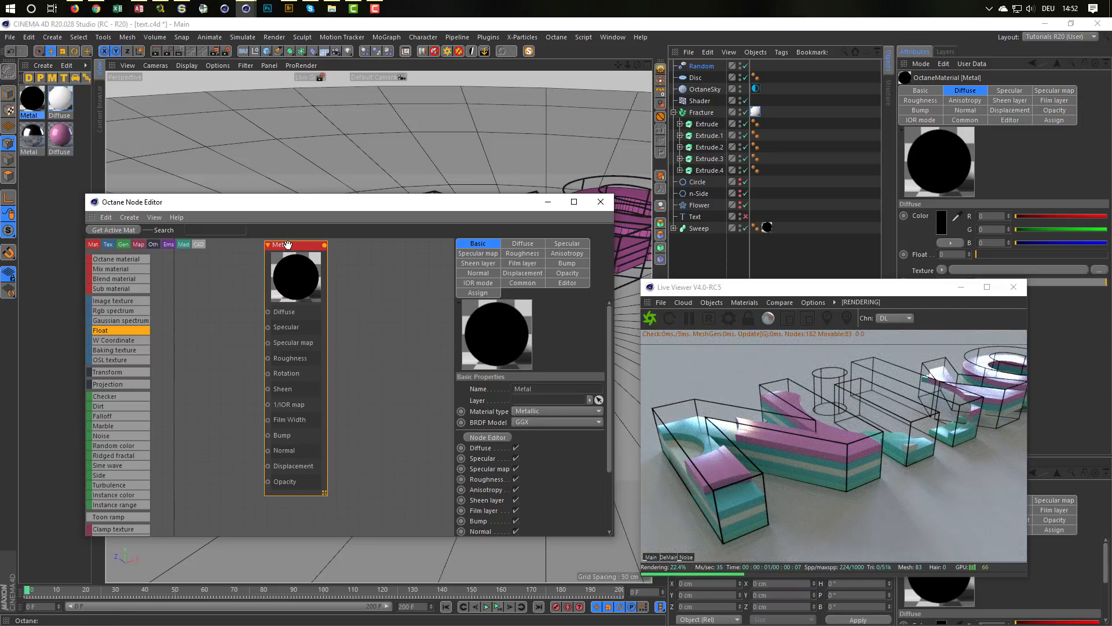
{"action": "left_click", "coordinate": [532, 246]}
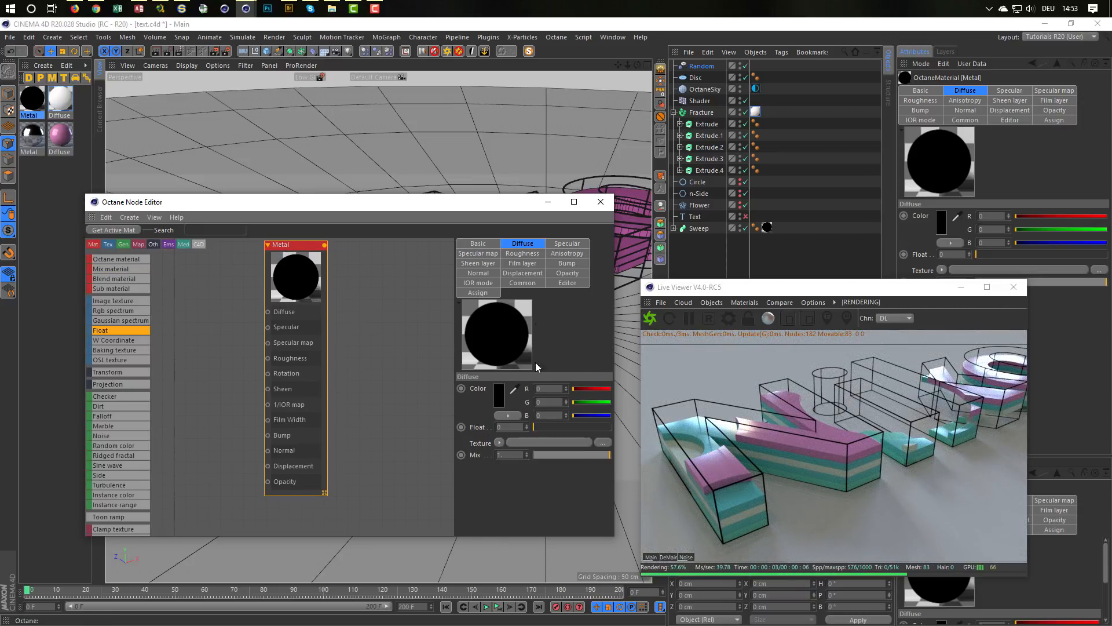
{"action": "left_click_drag", "start_coordinate": [535, 426], "coordinate": [608, 427]}
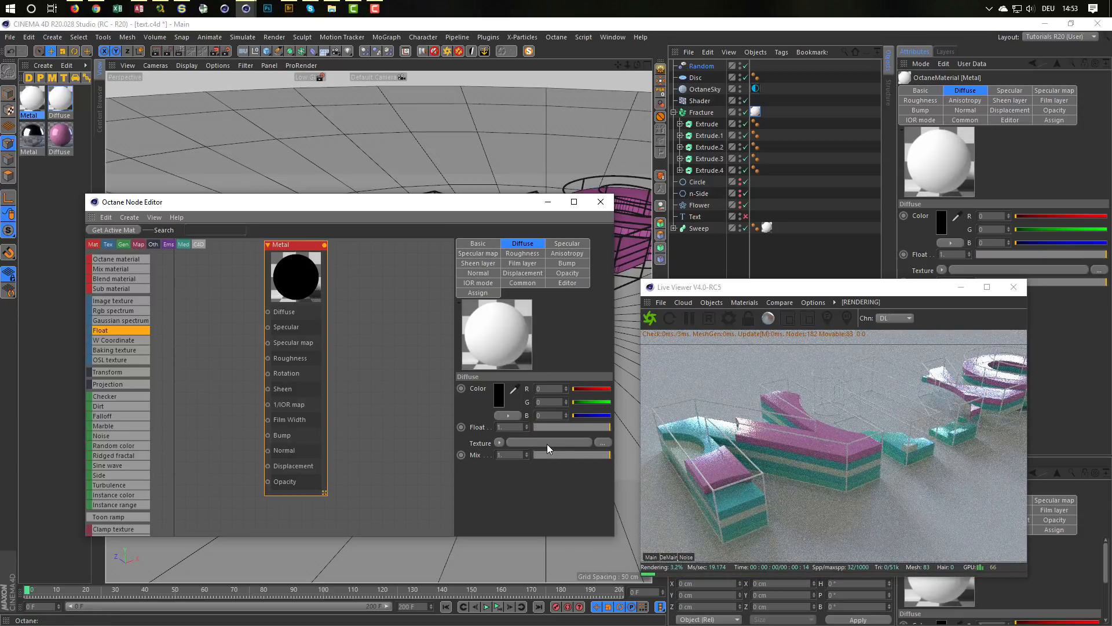
{"action": "left_click", "coordinate": [571, 244]}
{"action": "left_click_drag", "start_coordinate": [535, 427], "coordinate": [634, 436]}
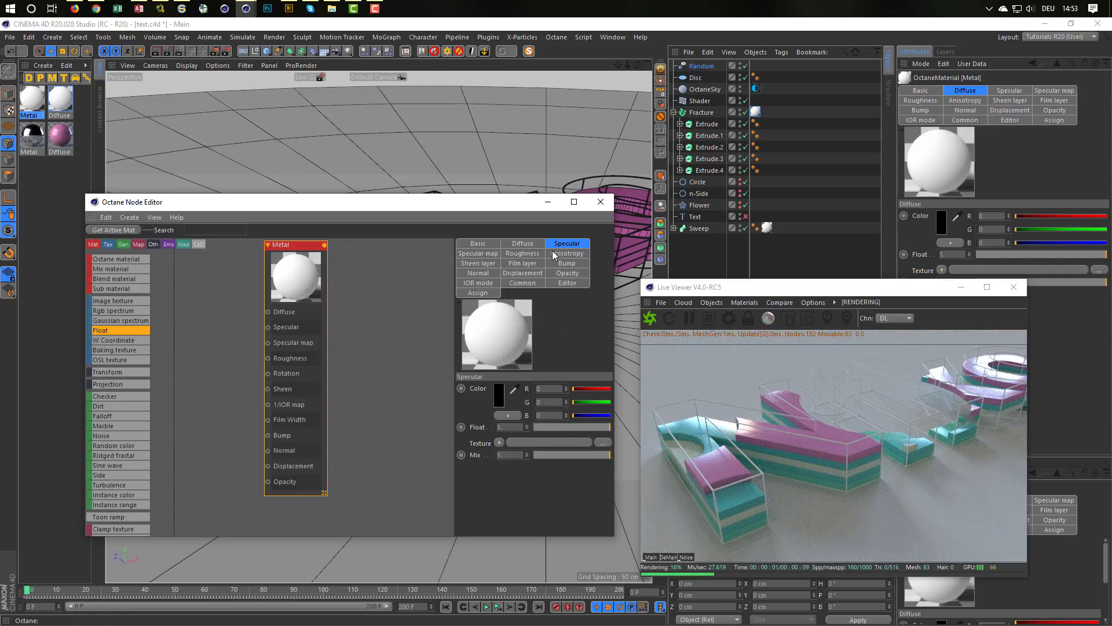
{"action": "left_click", "coordinate": [492, 254]}
{"action": "left_click_drag", "start_coordinate": [594, 394], "coordinate": [601, 396]}
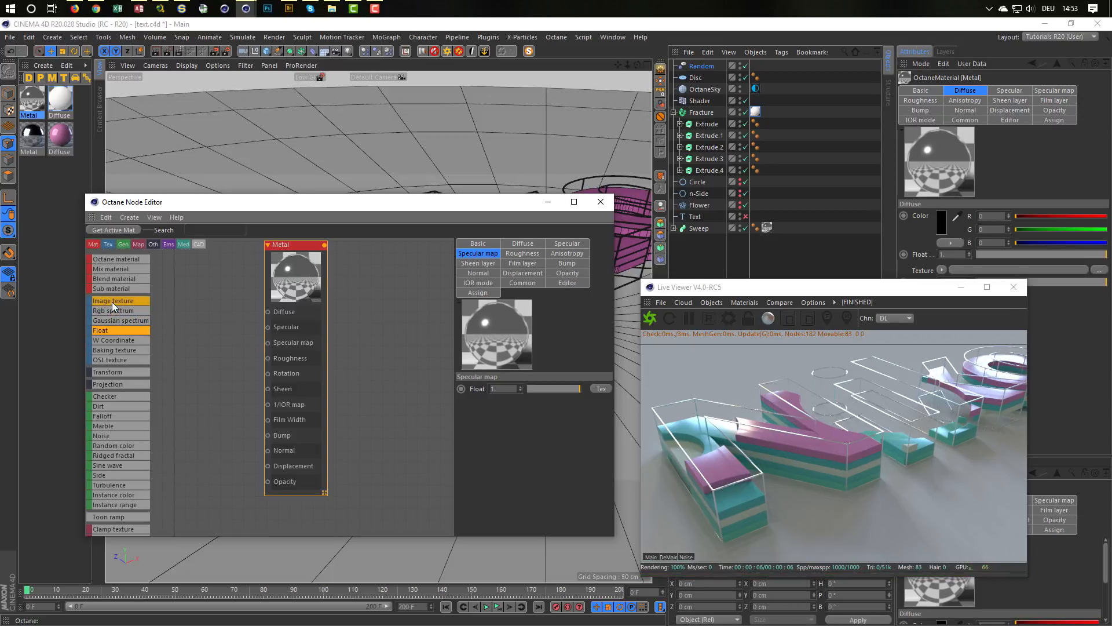
Step: Connect a Float texture to the Metal material's Roughness, set it to about 0.055 and close the Node Editor
{"action": "left_click_drag", "start_coordinate": [109, 329], "coordinate": [268, 358]}
{"action": "left_click", "coordinate": [221, 345]}
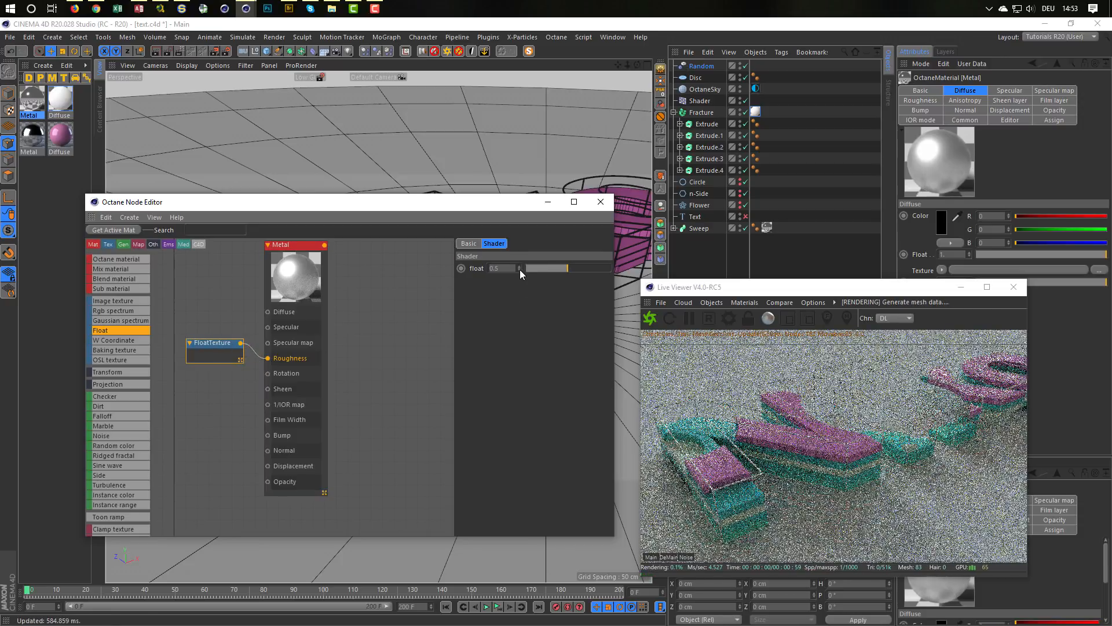
{"action": "left_click", "coordinate": [530, 268]}
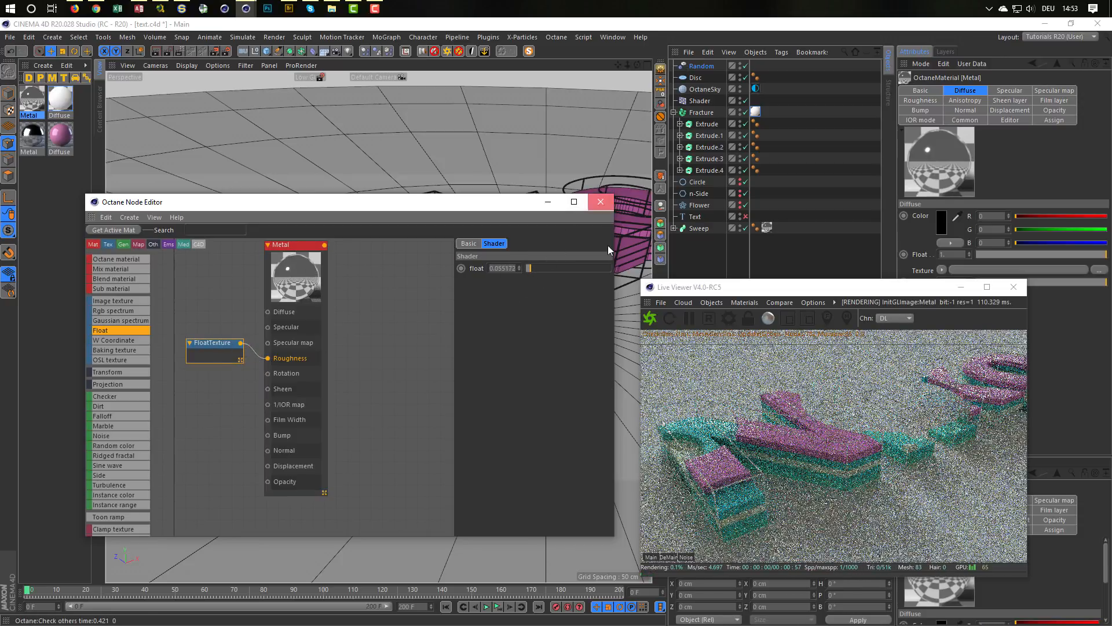
{"action": "left_click", "coordinate": [601, 202]}
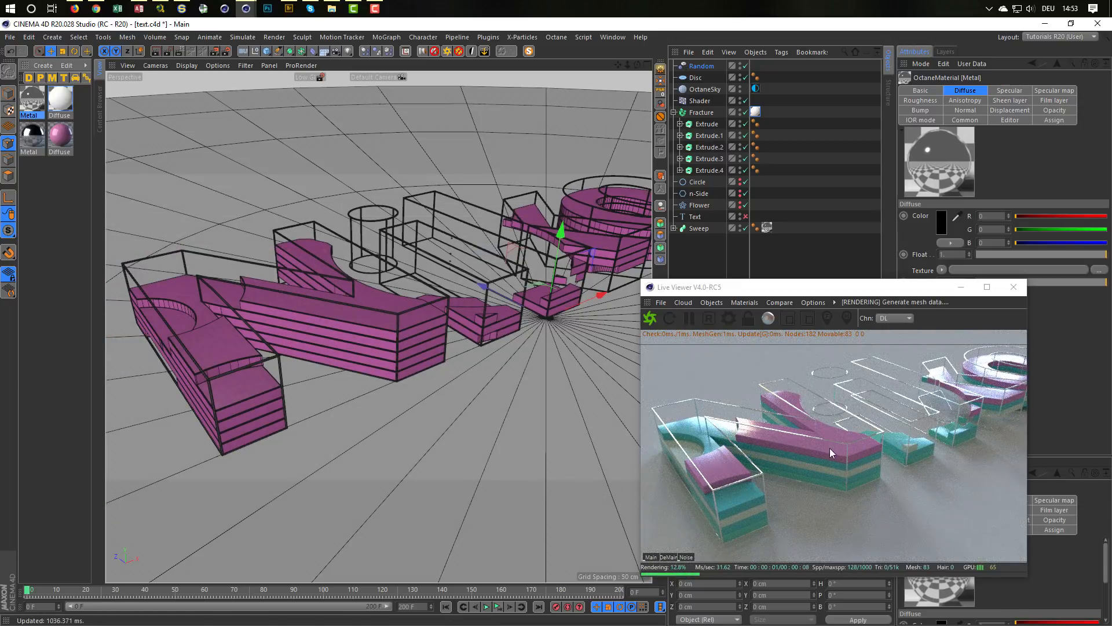
Step: Zoom out and reframe the perspective view so the whole text fits in the live render
{"action": "left_click_drag", "start_coordinate": [798, 288], "coordinate": [467, 227]}
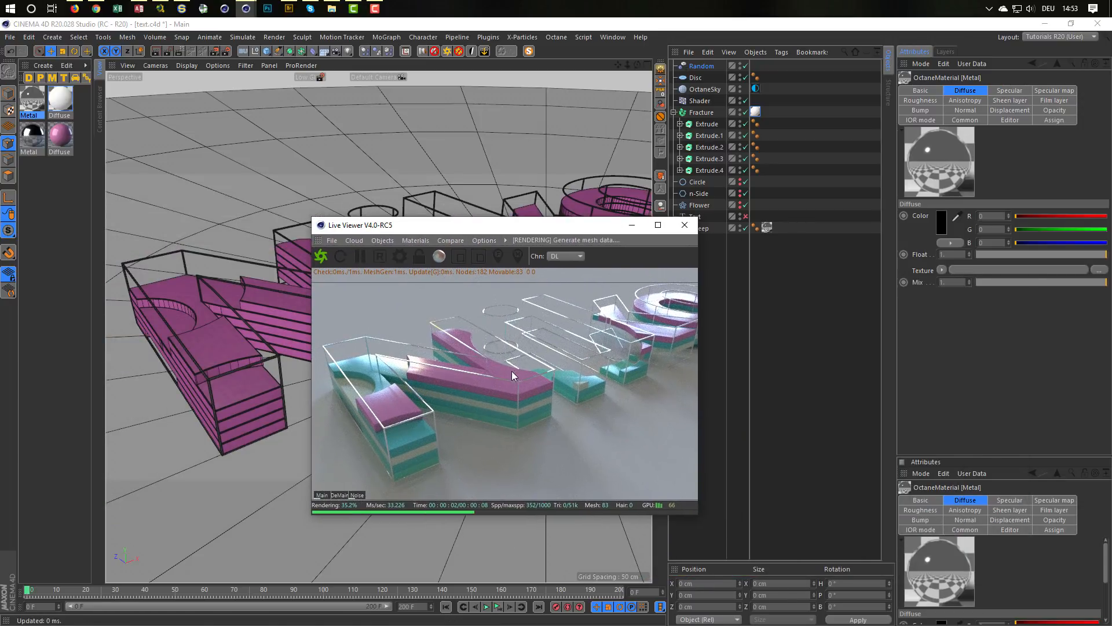
{"action": "scroll", "coordinate": [512, 371], "scroll_direction": "down", "scroll_amount": 3}
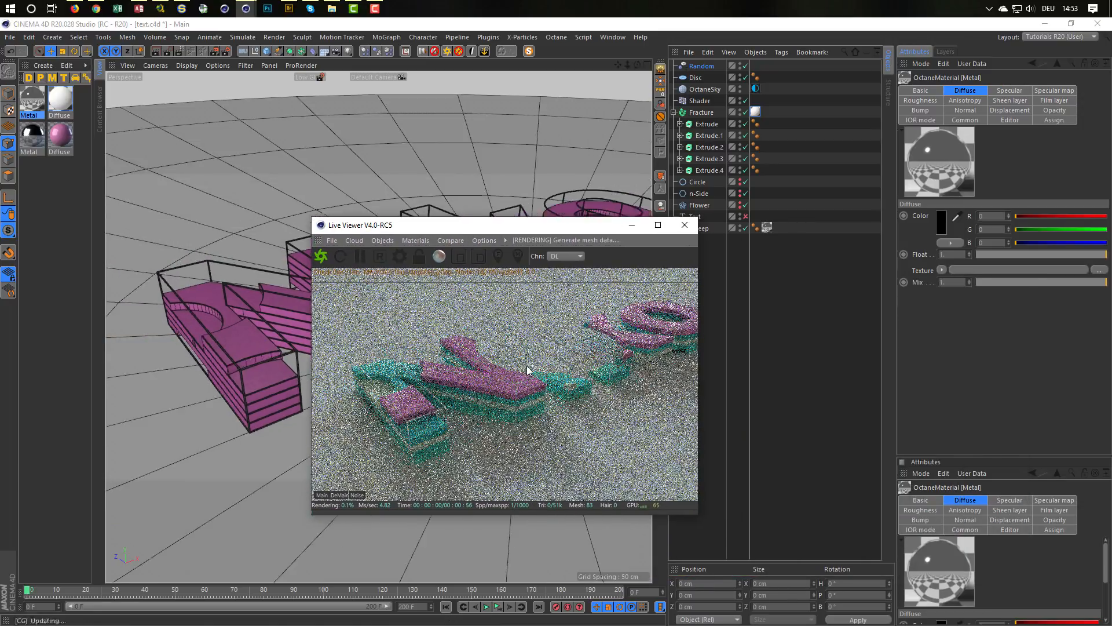
{"action": "middle_click_drag", "start_coordinate": [527, 366], "coordinate": [471, 383]}
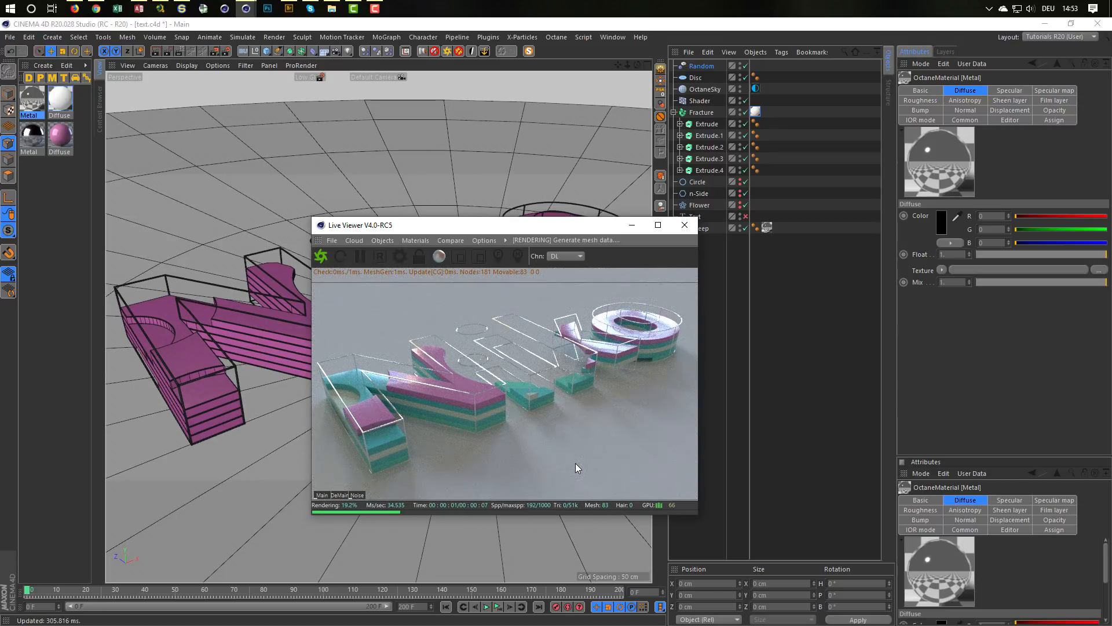
{"action": "left_click_drag", "start_coordinate": [544, 232], "coordinate": [650, 263]}
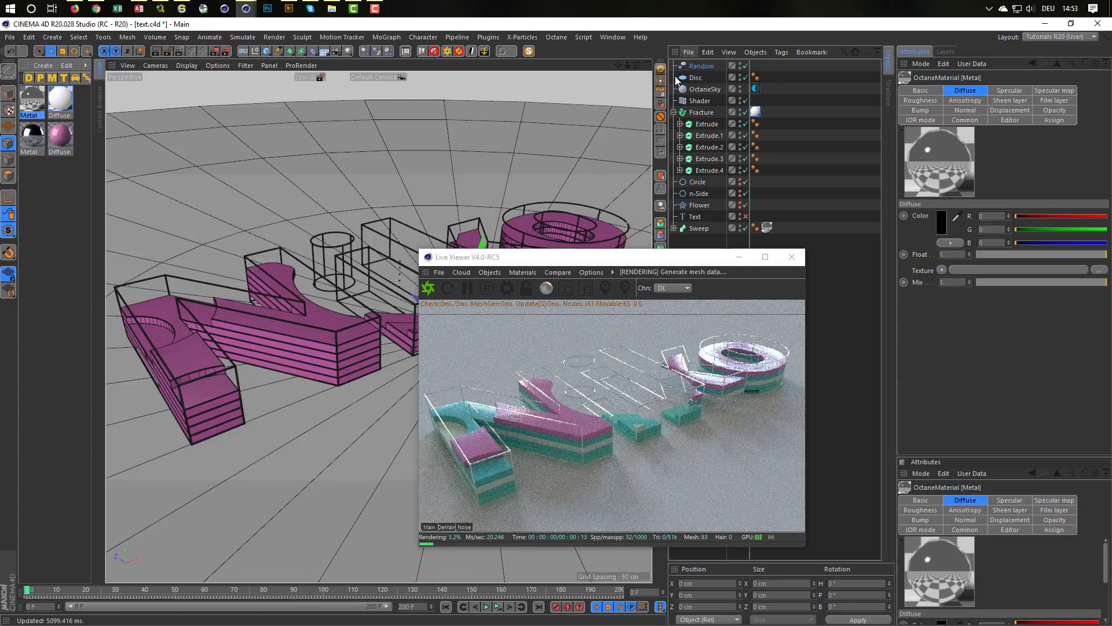
Step: Open the Metal material in the Octane Node Editor and connect a new RGB Spectrum node to its Diffuse input
{"action": "left_click", "coordinate": [523, 273]}
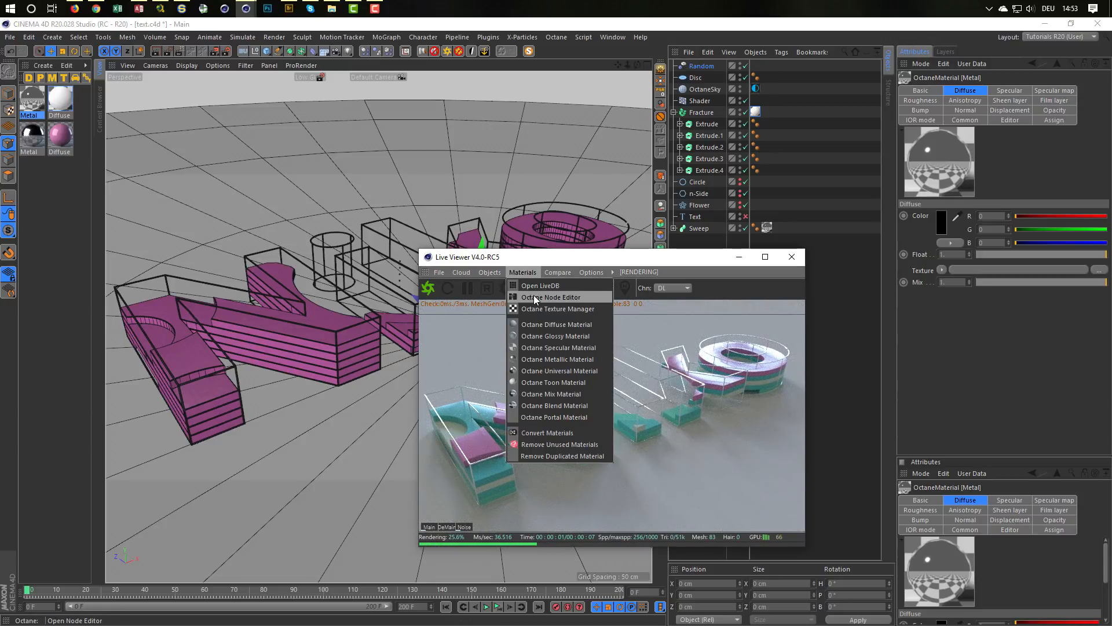
{"action": "left_click", "coordinate": [533, 297]}
{"action": "left_click_drag", "start_coordinate": [520, 223], "coordinate": [291, 188]}
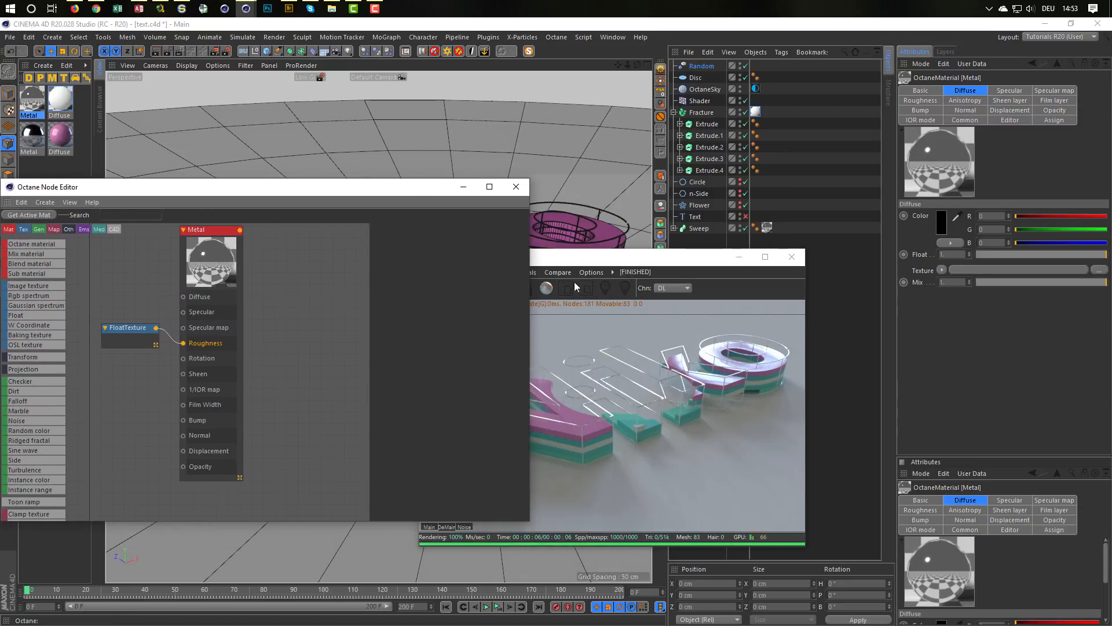
{"action": "left_click_drag", "start_coordinate": [640, 262], "coordinate": [792, 294]}
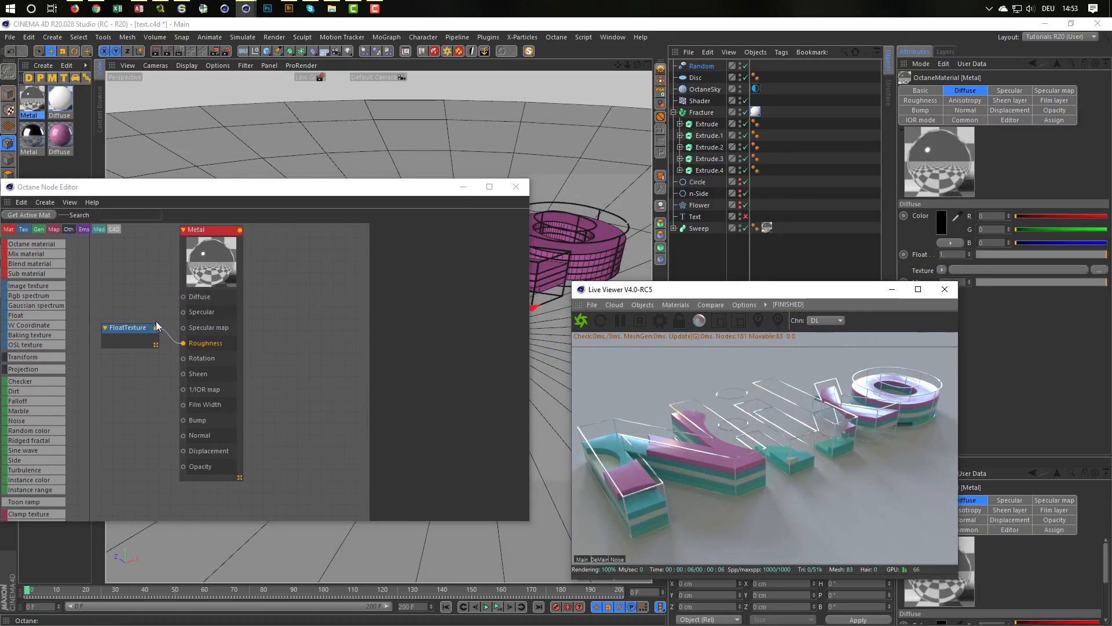
{"action": "left_click_drag", "start_coordinate": [139, 327], "coordinate": [142, 339]}
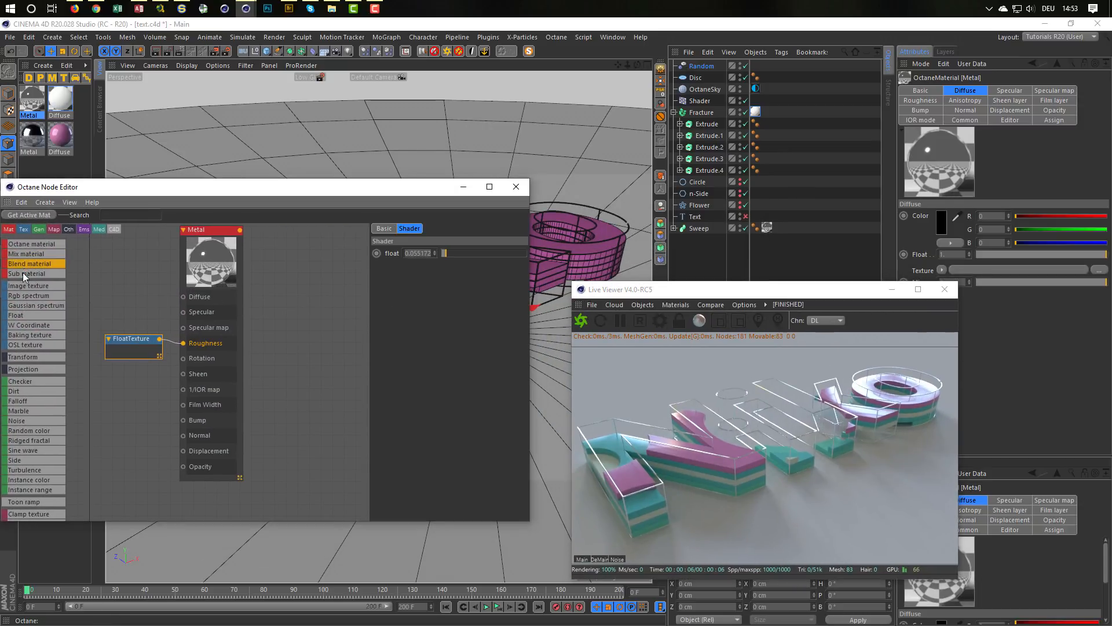
{"action": "left_click_drag", "start_coordinate": [27, 295], "coordinate": [183, 296]}
{"action": "left_click", "coordinate": [156, 303]}
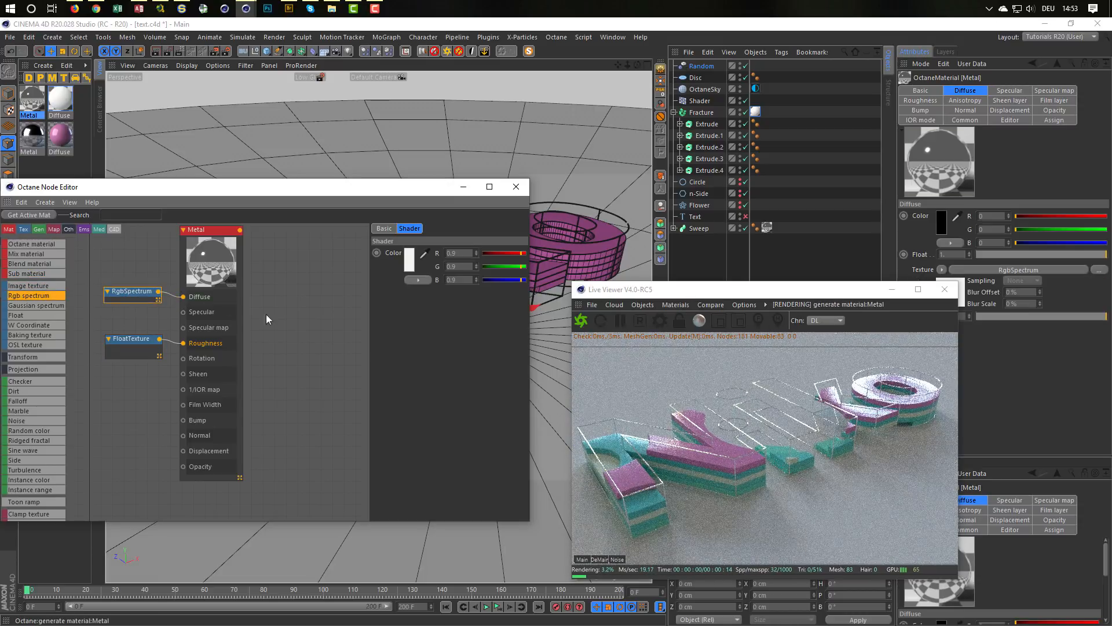
Step: Connect the RGB Spectrum to the Metal material's Specular as well and set its HSV value V to about 0.315
{"action": "left_click", "coordinate": [416, 304]}
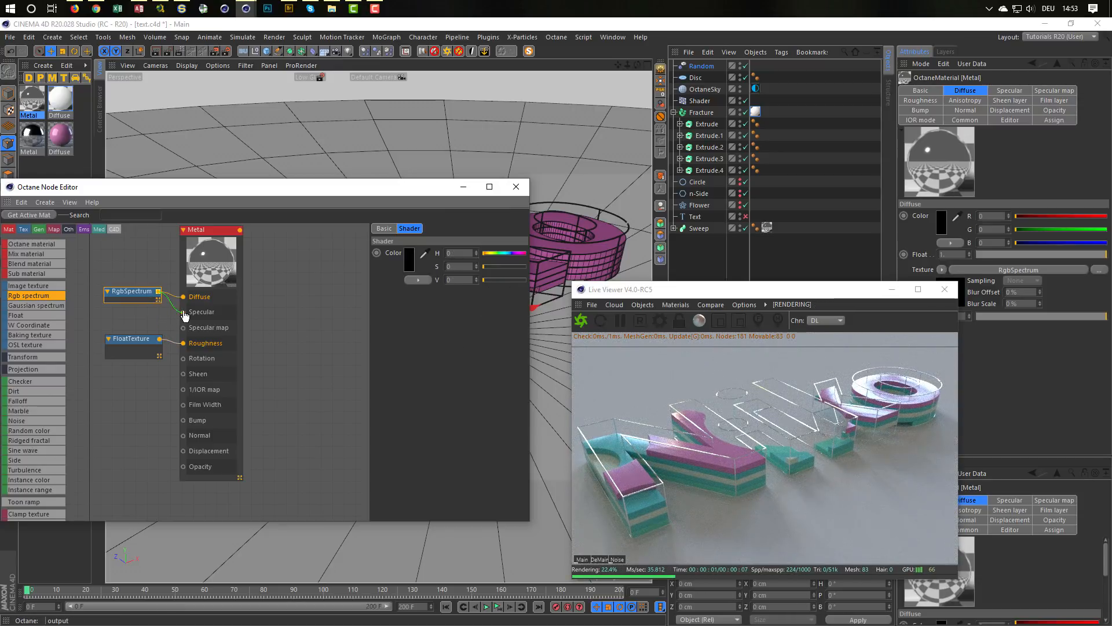
{"action": "left_click_drag", "start_coordinate": [186, 316], "coordinate": [184, 312]}
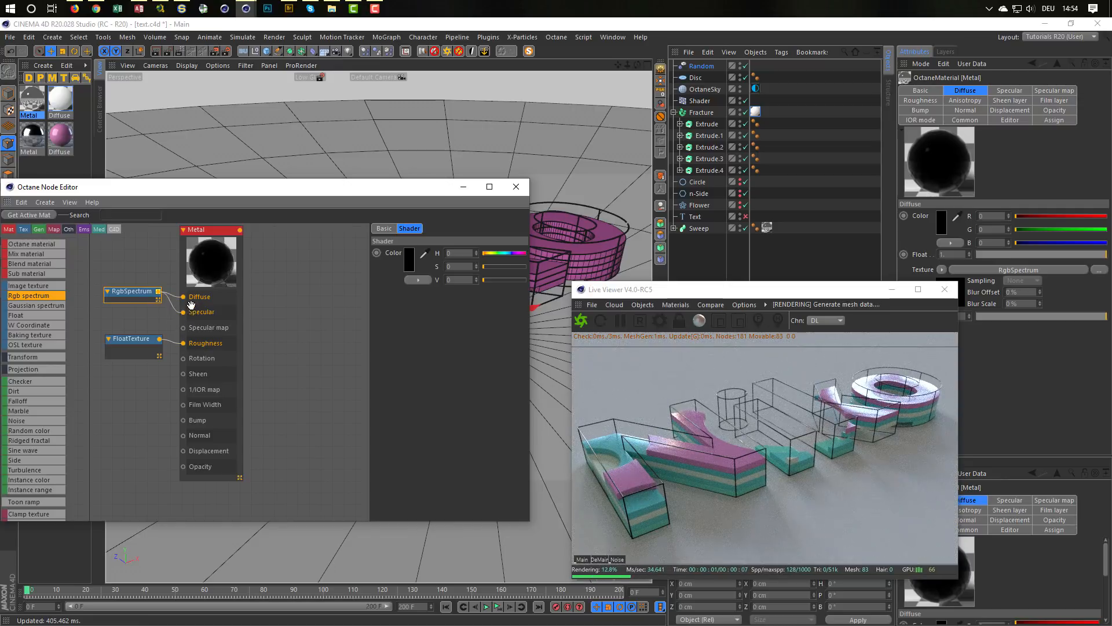
{"action": "left_click_drag", "start_coordinate": [489, 280], "coordinate": [496, 280]}
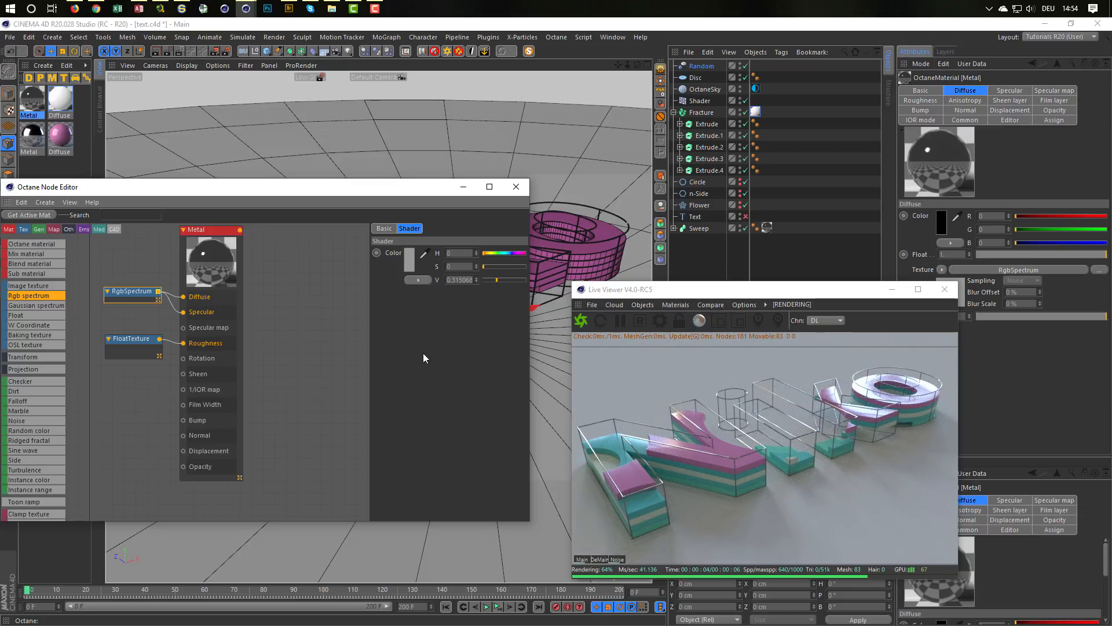
Step: Close the Octane Node Editor and the Live Viewer
{"action": "left_click_drag", "start_coordinate": [705, 290], "coordinate": [662, 263]}
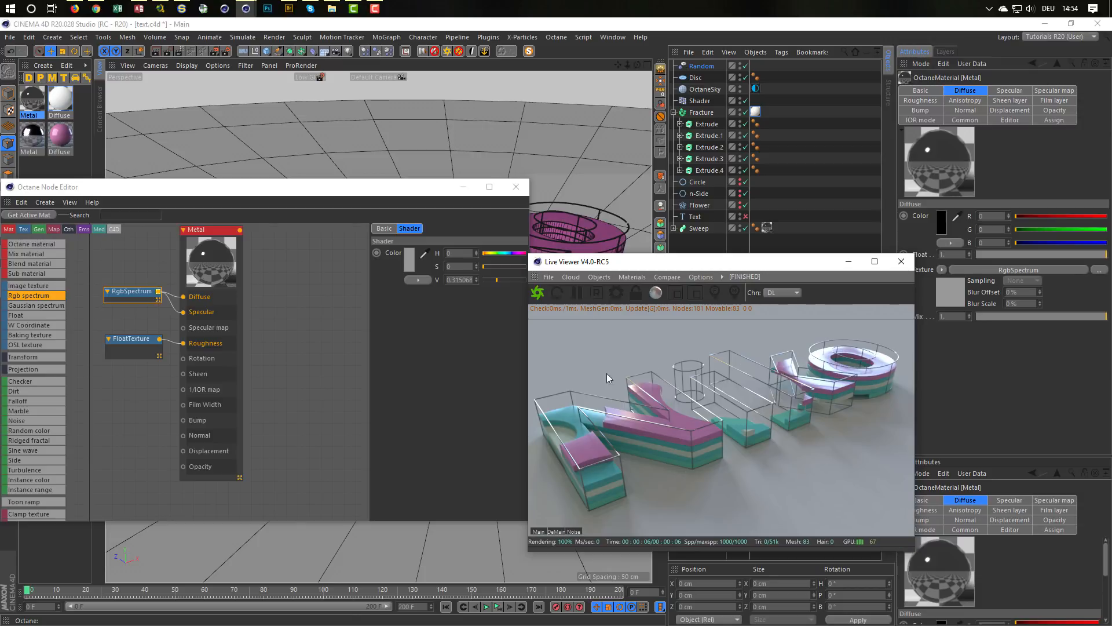
{"action": "left_click", "coordinate": [522, 379]}
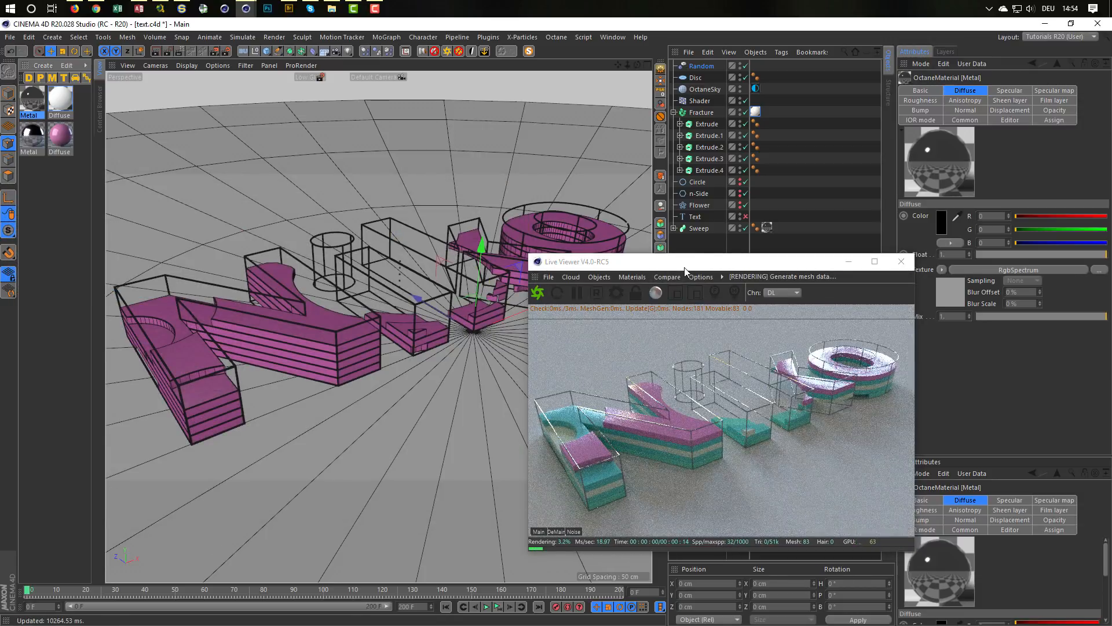
{"action": "left_click_drag", "start_coordinate": [698, 264], "coordinate": [716, 286]}
{"action": "left_click", "coordinate": [928, 287]}
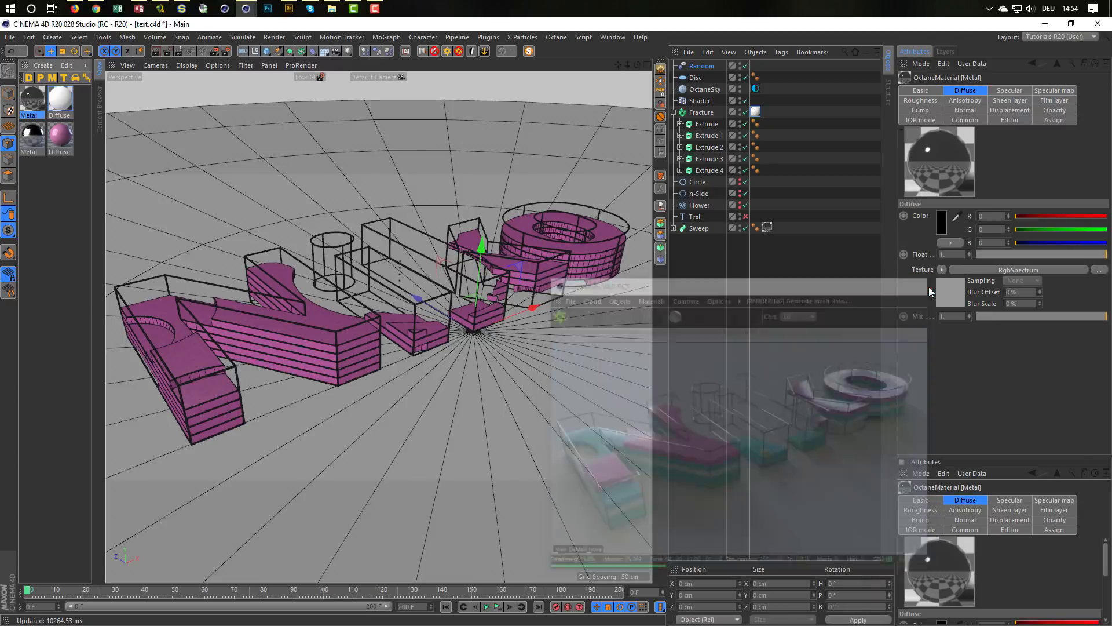
Step: Move the Text spline out of the first Extrude's spline mask to the root level and rename it Text for Instance
{"action": "left_click", "coordinate": [680, 124]}
{"action": "left_click", "coordinate": [680, 147]}
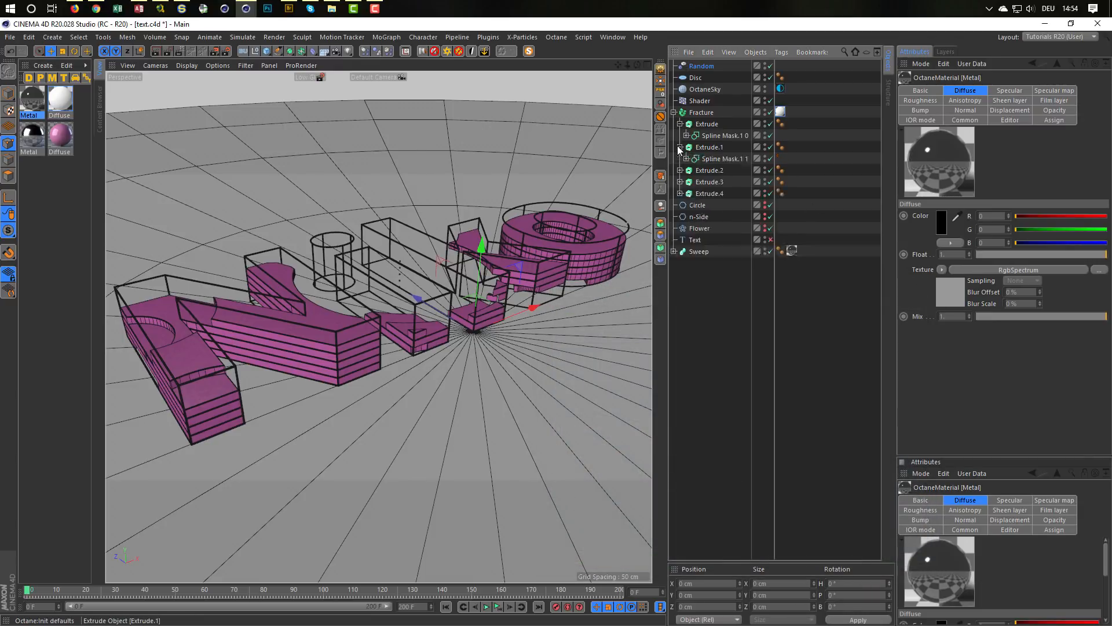
{"action": "left_click", "coordinate": [687, 136]}
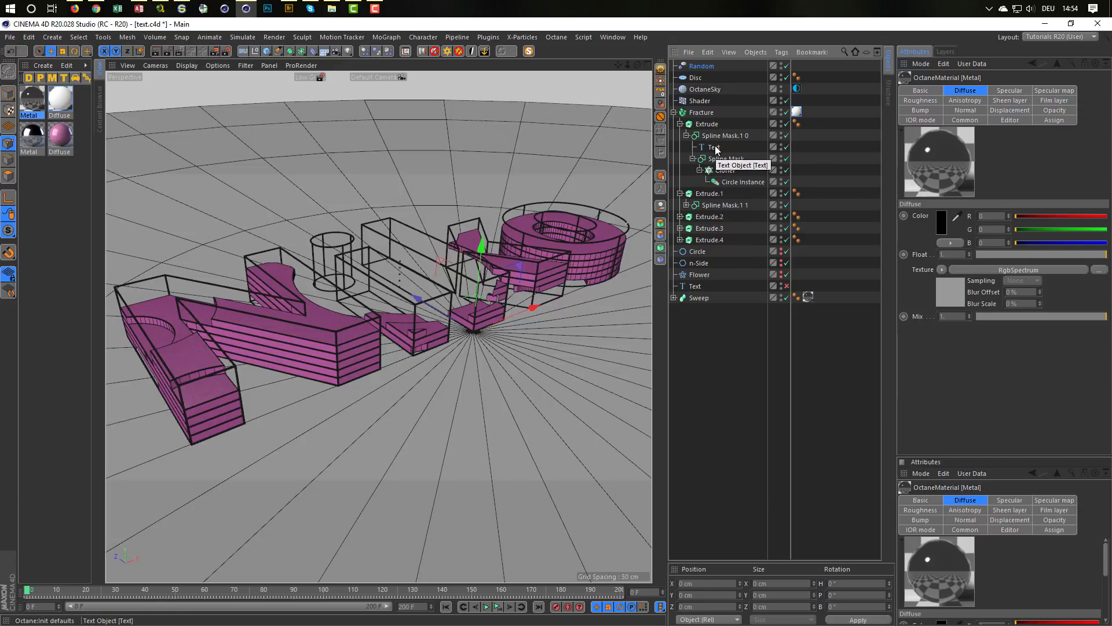
{"action": "left_click", "coordinate": [680, 193]}
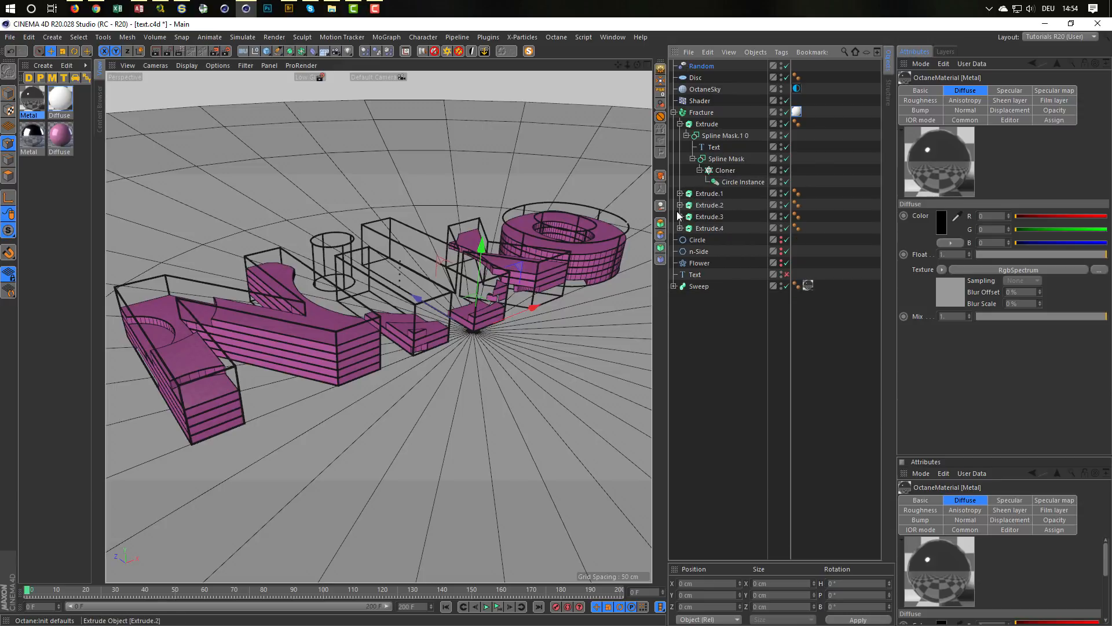
{"action": "left_click", "coordinate": [681, 194]}
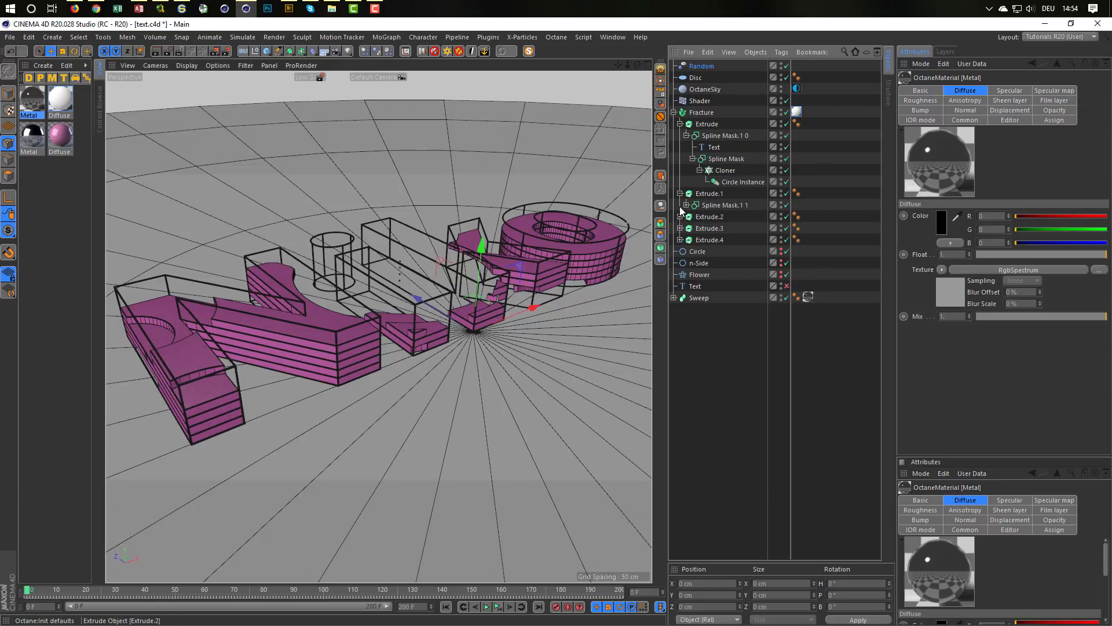
{"action": "left_click", "coordinate": [686, 205]}
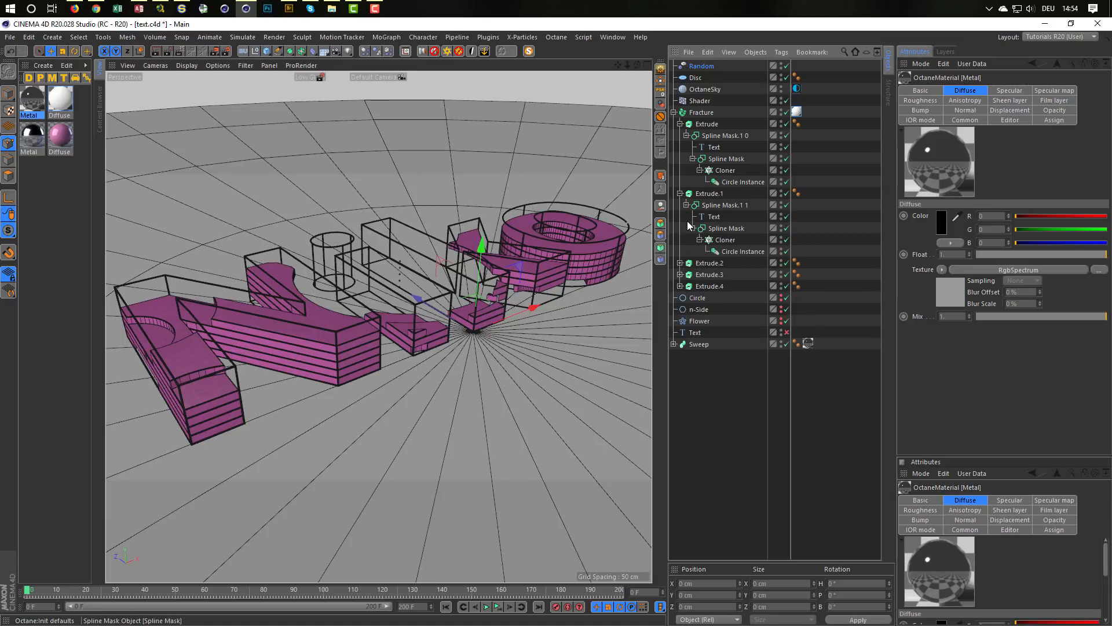
{"action": "left_click", "coordinate": [716, 148]}
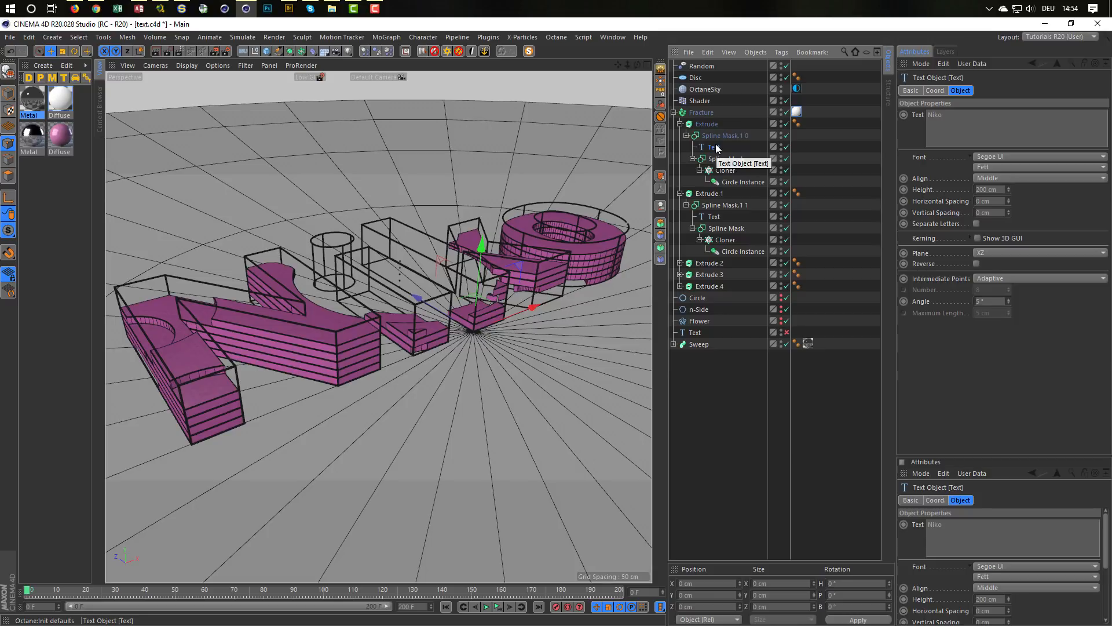
{"action": "left_click_drag", "start_coordinate": [716, 149], "coordinate": [702, 369]}
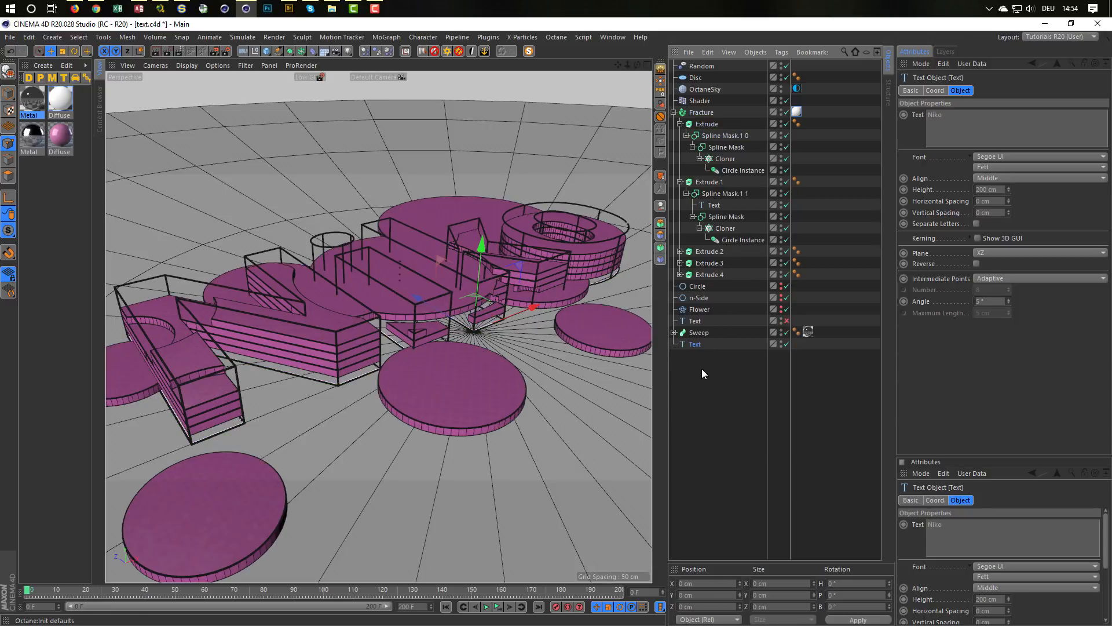
{"action": "double_click", "coordinate": [697, 345]}
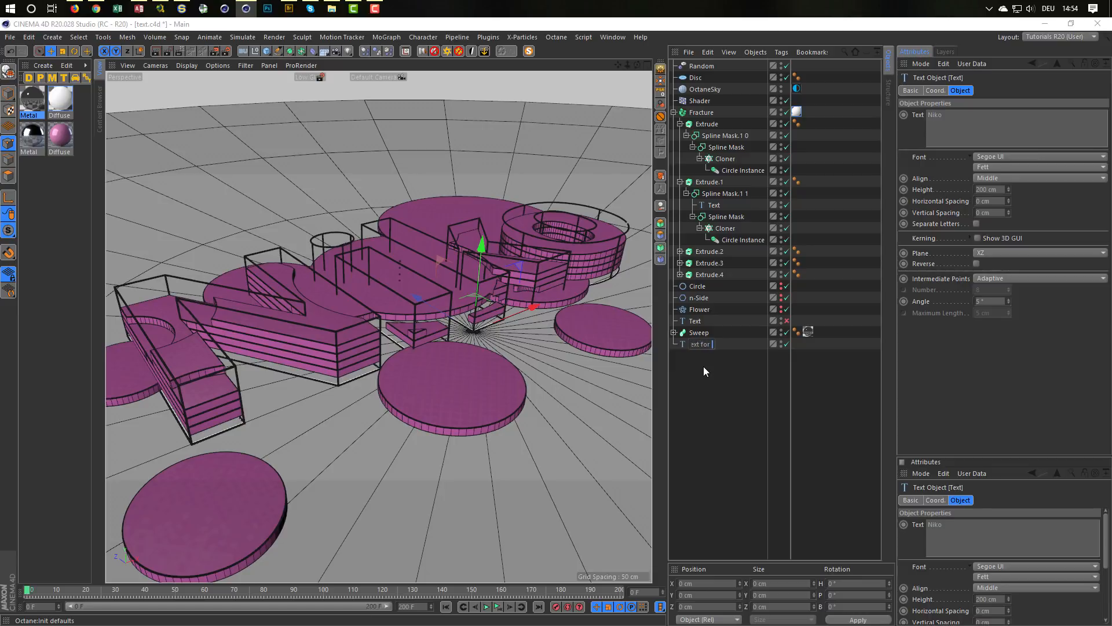
{"action": "type", "text": "Text for Instance"}
{"action": "key", "text": "Return"}
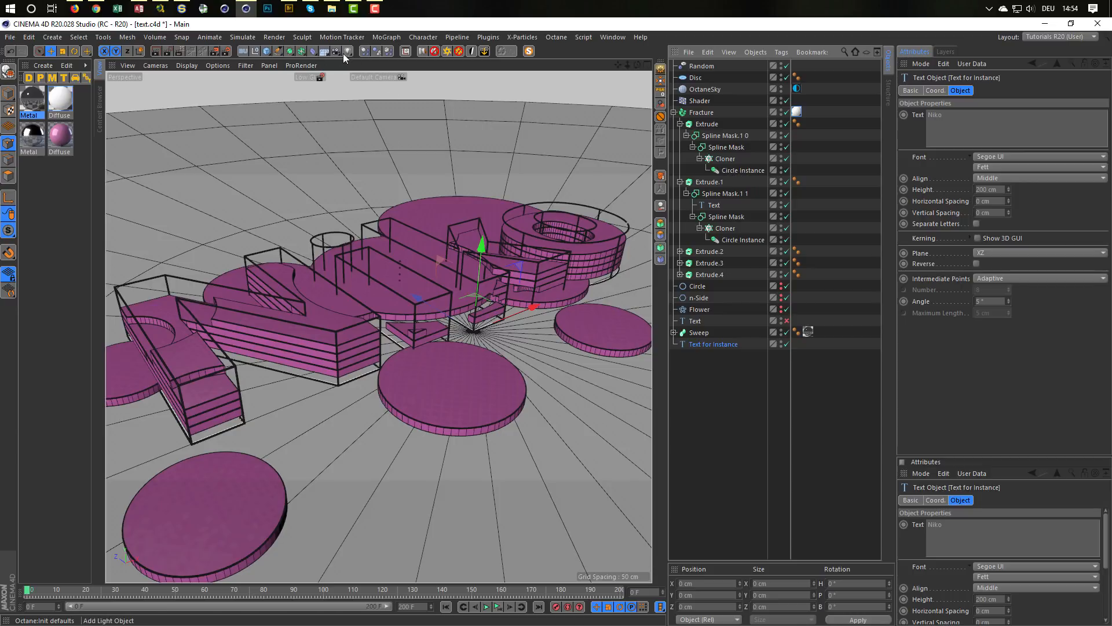
Step: Create an Instance of Text for Instance and place it in the inner Spline Mask of the first Extrude, above the Cloner
{"action": "left_click", "coordinate": [305, 53]}
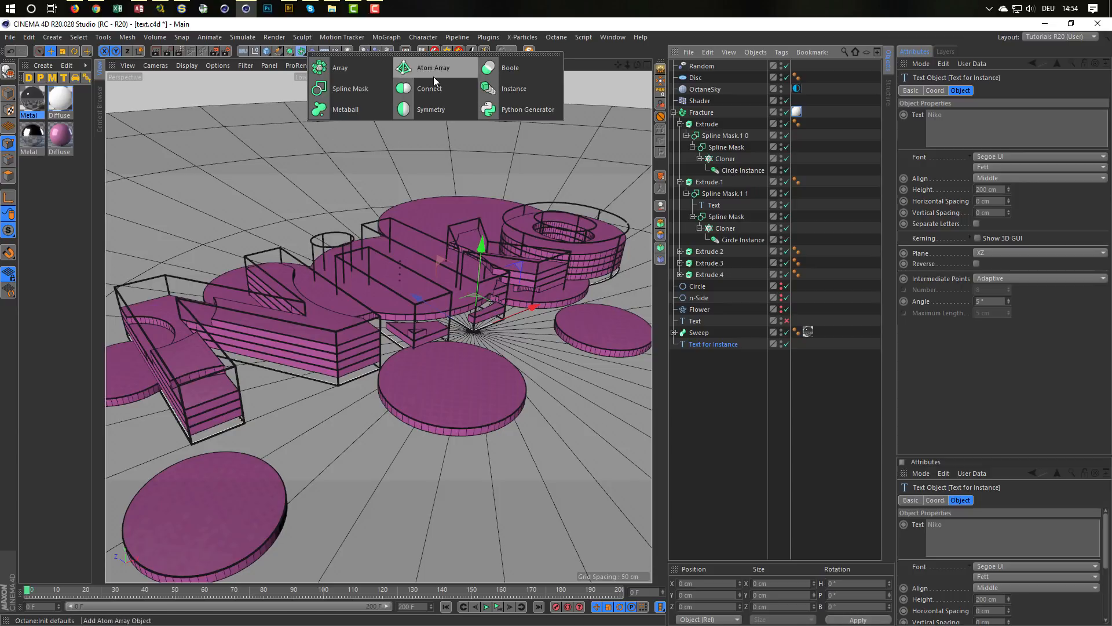
{"action": "left_click", "coordinate": [531, 84]}
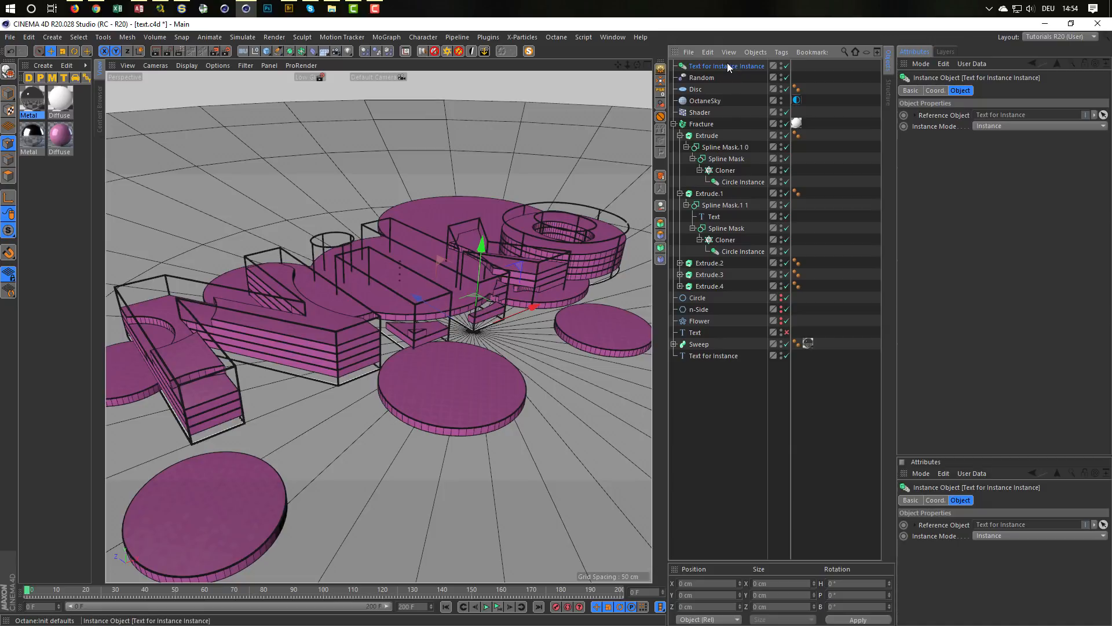
{"action": "left_click_drag", "start_coordinate": [727, 64], "coordinate": [756, 154]}
{"action": "left_click_drag", "start_coordinate": [722, 156], "coordinate": [722, 158]}
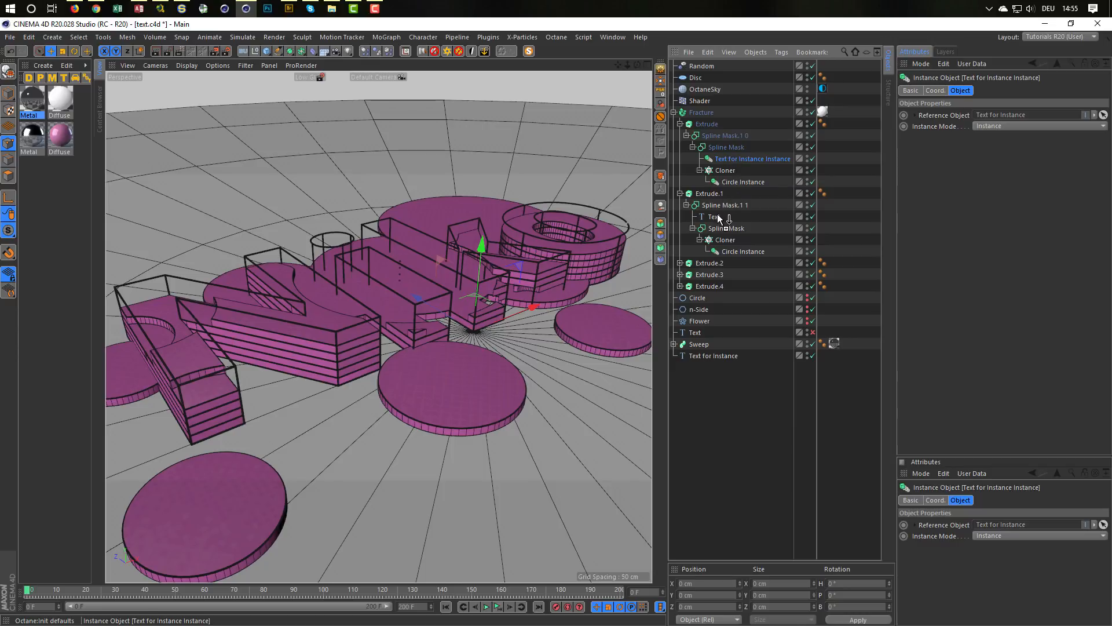
Step: Copy the text instance into Spline Mask.1 1 under Extrude.1, delete the Text spline there and collapse Extrude.1
{"action": "left_click_drag", "start_coordinate": [718, 205], "coordinate": [718, 206], "text": "ctrl"}
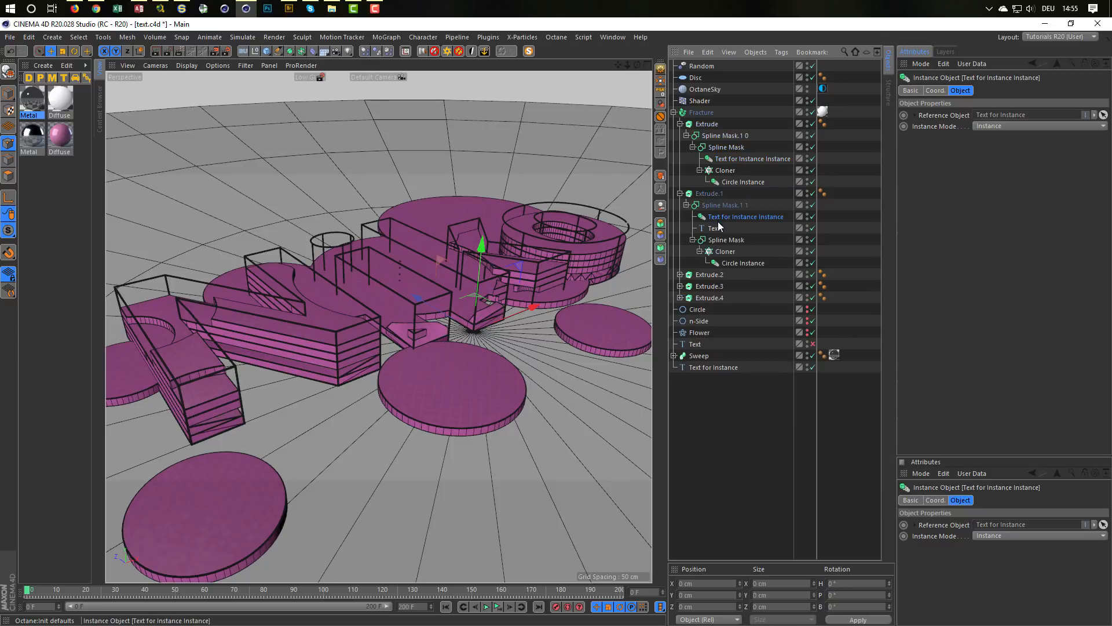
{"action": "left_click", "coordinate": [717, 225]}
{"action": "key", "text": "Delete"}
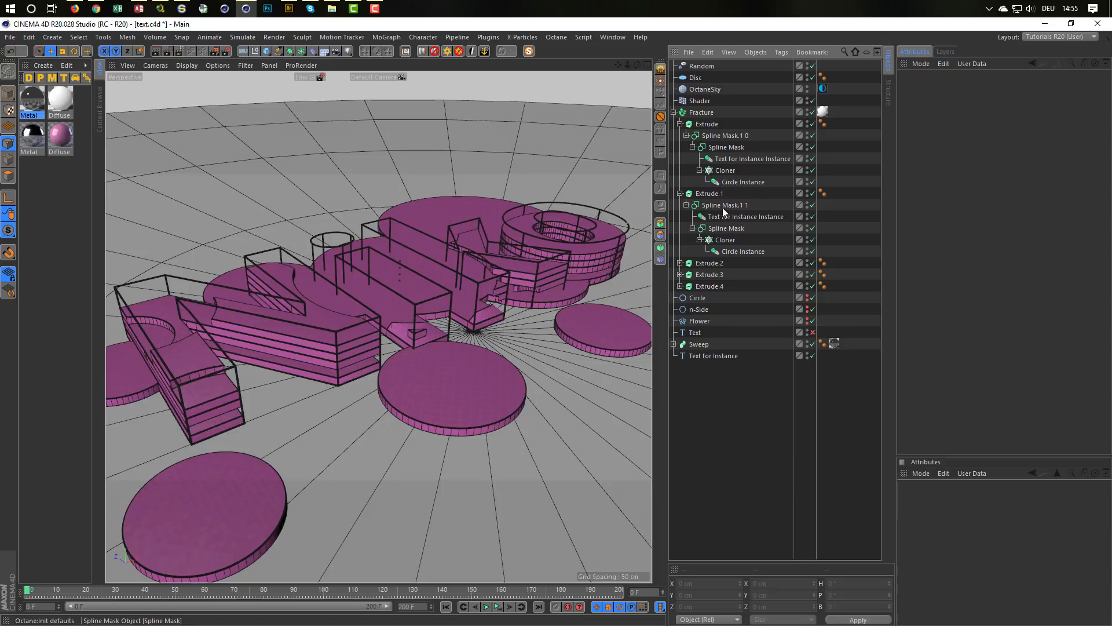
{"action": "left_click", "coordinate": [681, 194]}
Step: Replace the Text spline in Extrude.2's Spline Mask.1 2 with a copy of the text instance and collapse Extrude.2
{"action": "left_click", "coordinate": [680, 205]}
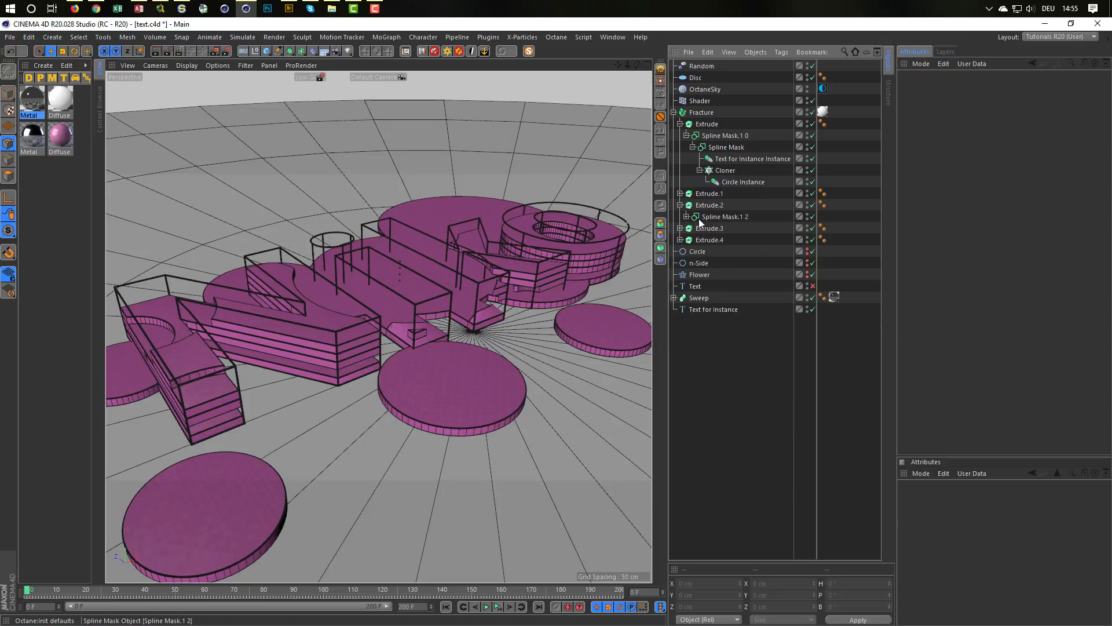
{"action": "left_click", "coordinate": [690, 216]}
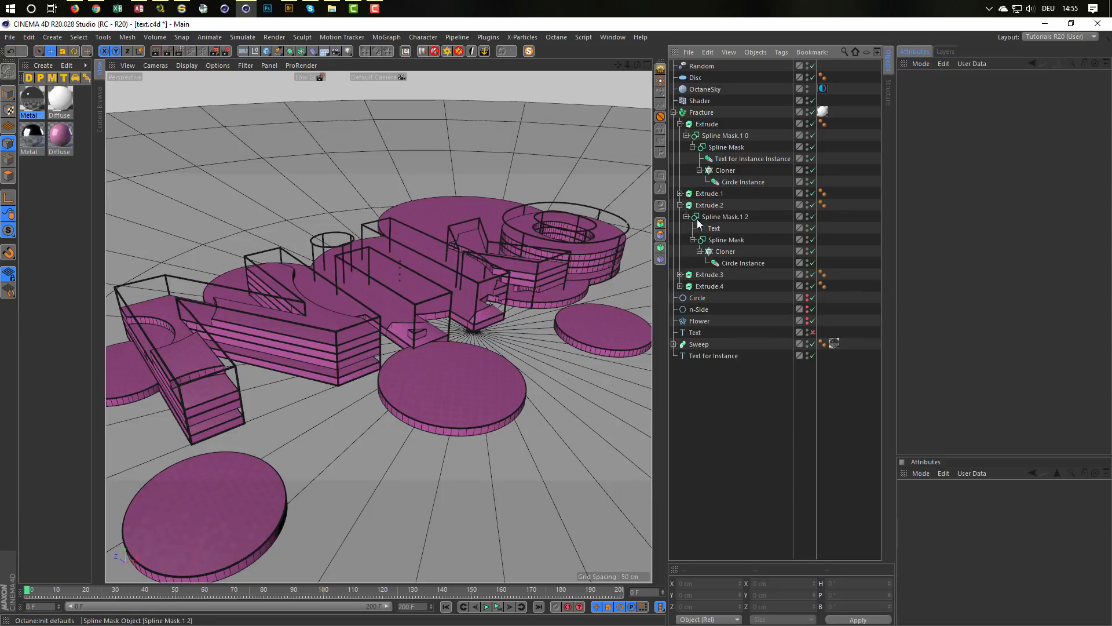
{"action": "left_click", "coordinate": [739, 157]}
{"action": "left_click_drag", "start_coordinate": [743, 160], "coordinate": [721, 216]}
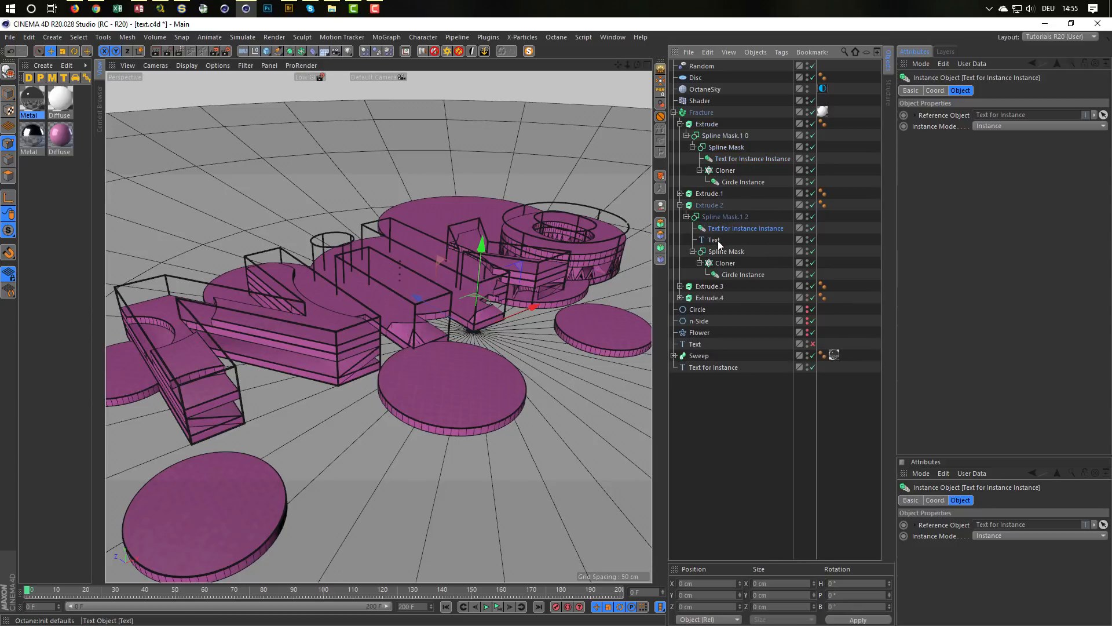
{"action": "left_click", "coordinate": [718, 240]}
{"action": "key", "text": "Delete"}
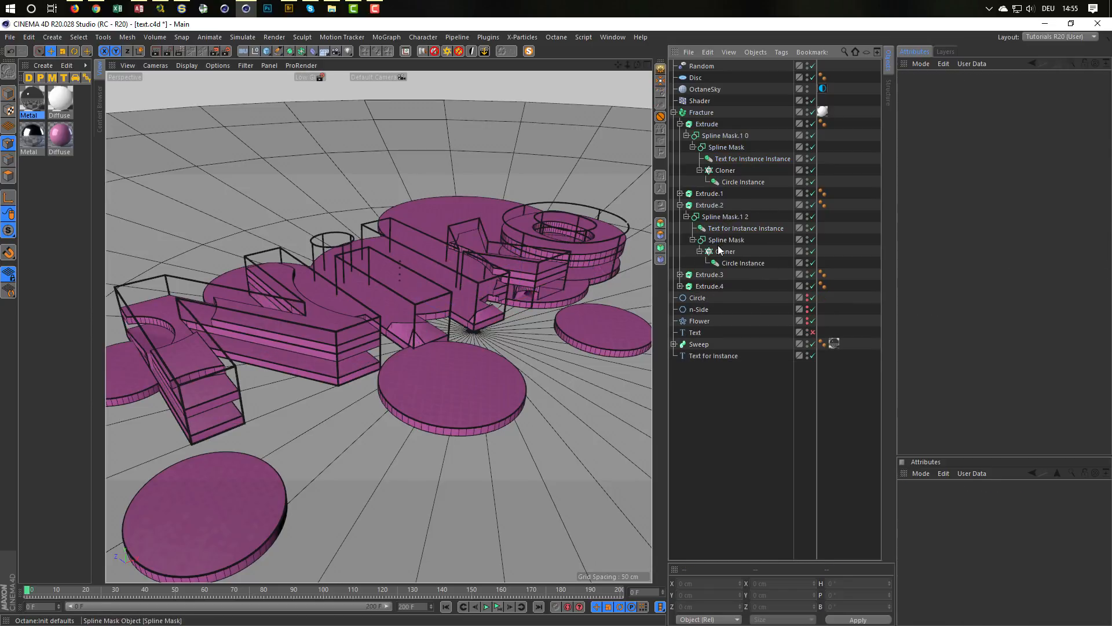
{"action": "left_click", "coordinate": [680, 205]}
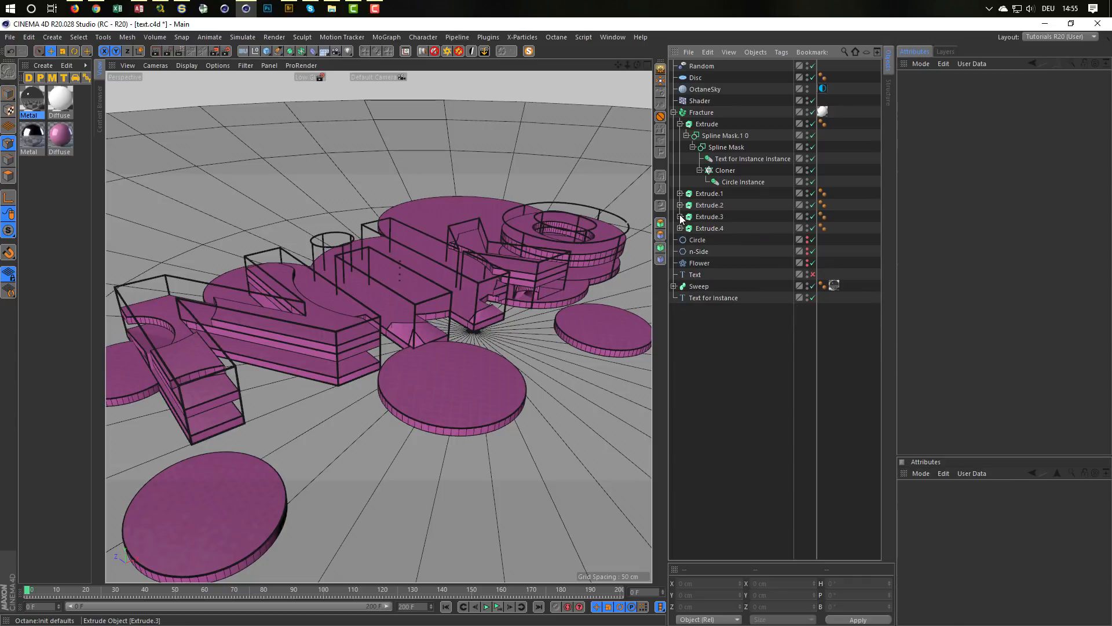
Step: Replace the Text spline in Extrude.3's Spline Mask.1 3 with a copy of the text instance and collapse Extrude.3
{"action": "left_click", "coordinate": [681, 216]}
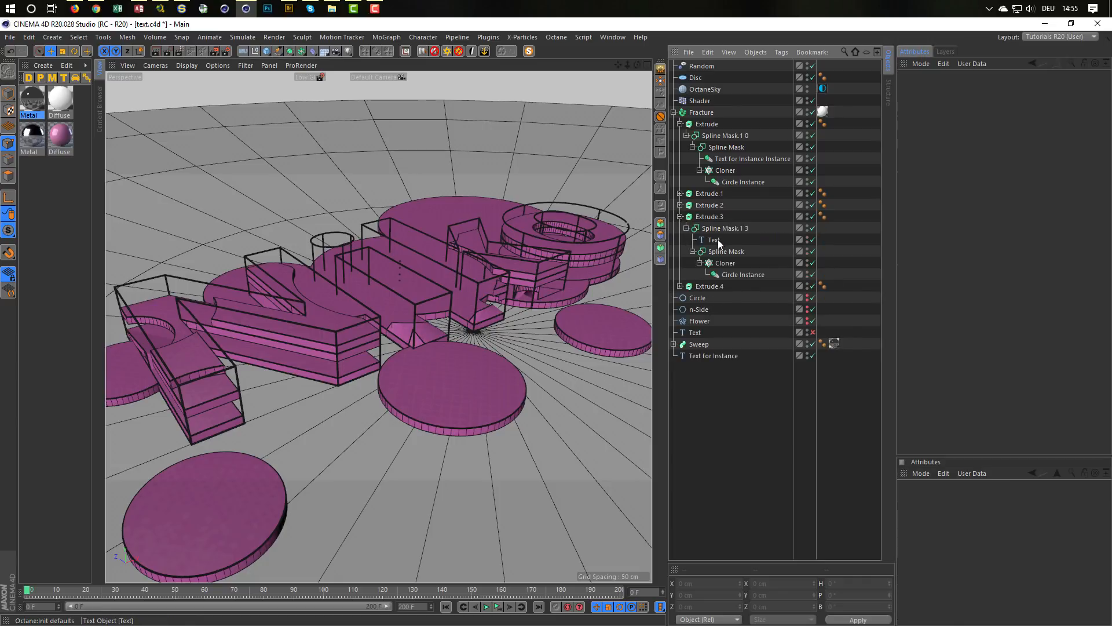
{"action": "left_click", "coordinate": [735, 158]}
{"action": "left_click_drag", "start_coordinate": [735, 158], "coordinate": [719, 237]}
{"action": "left_click", "coordinate": [714, 251]}
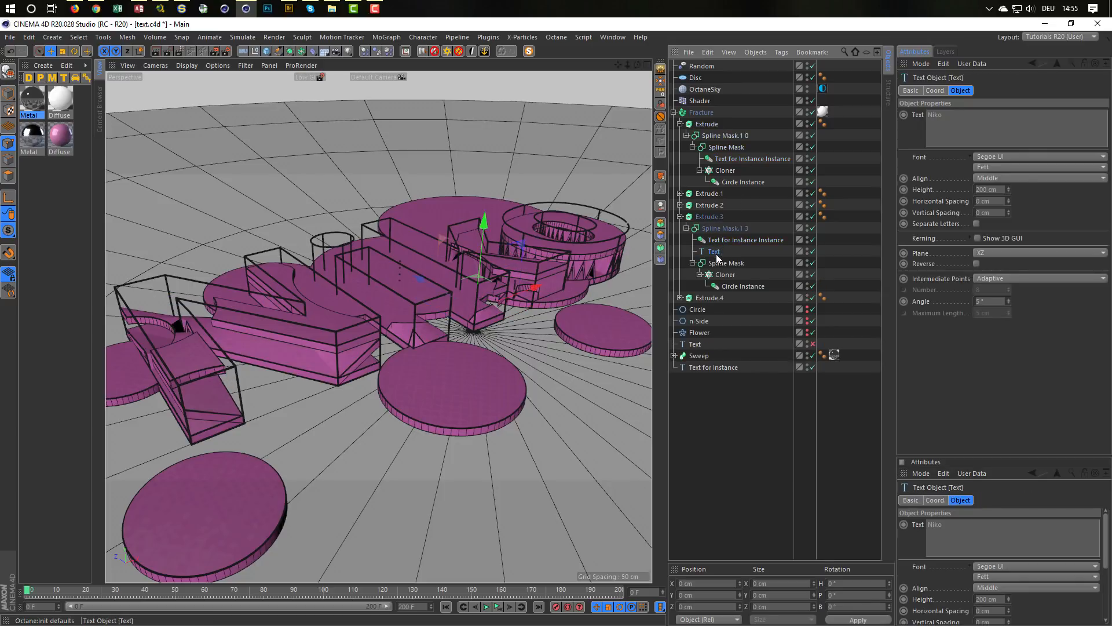
{"action": "key", "text": "Delete"}
{"action": "left_click", "coordinate": [681, 216]}
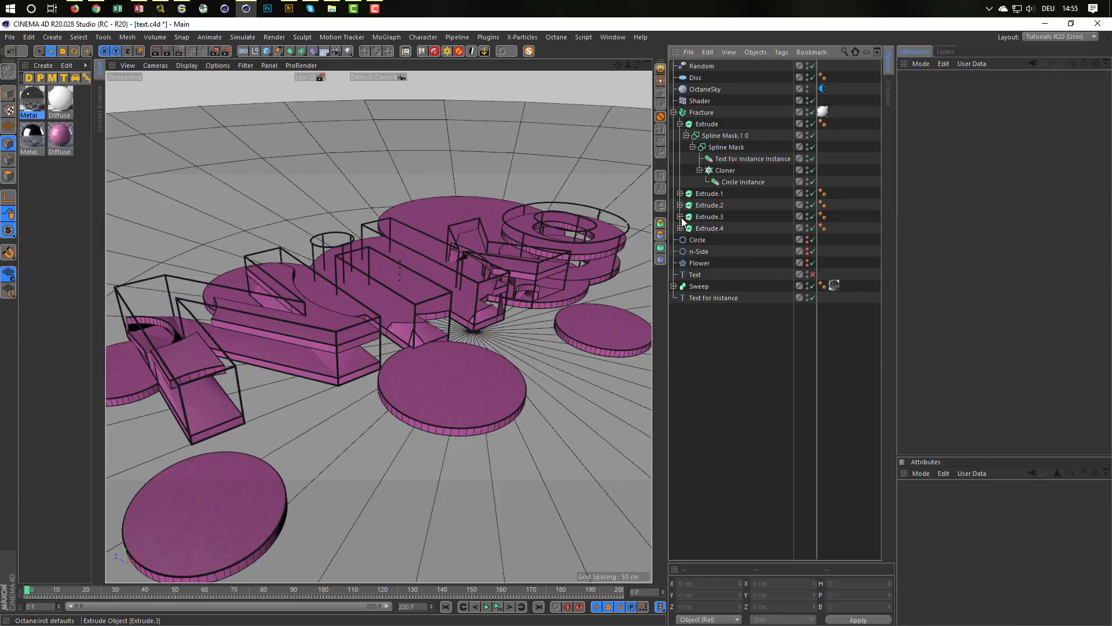
Step: Replace the Text spline in Extrude.4's Spline Mask.1 4 with a copy of the text instance
{"action": "left_click", "coordinate": [680, 228]}
{"action": "left_click", "coordinate": [686, 240]}
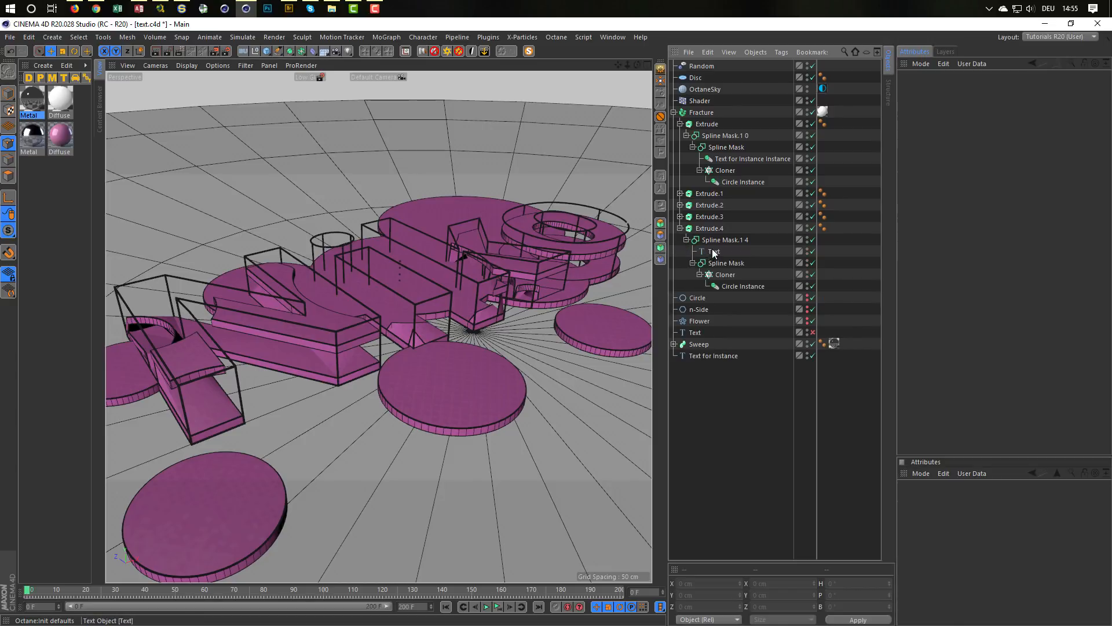
{"action": "left_click_drag", "start_coordinate": [741, 159], "coordinate": [733, 177], "text": "ctrl"}
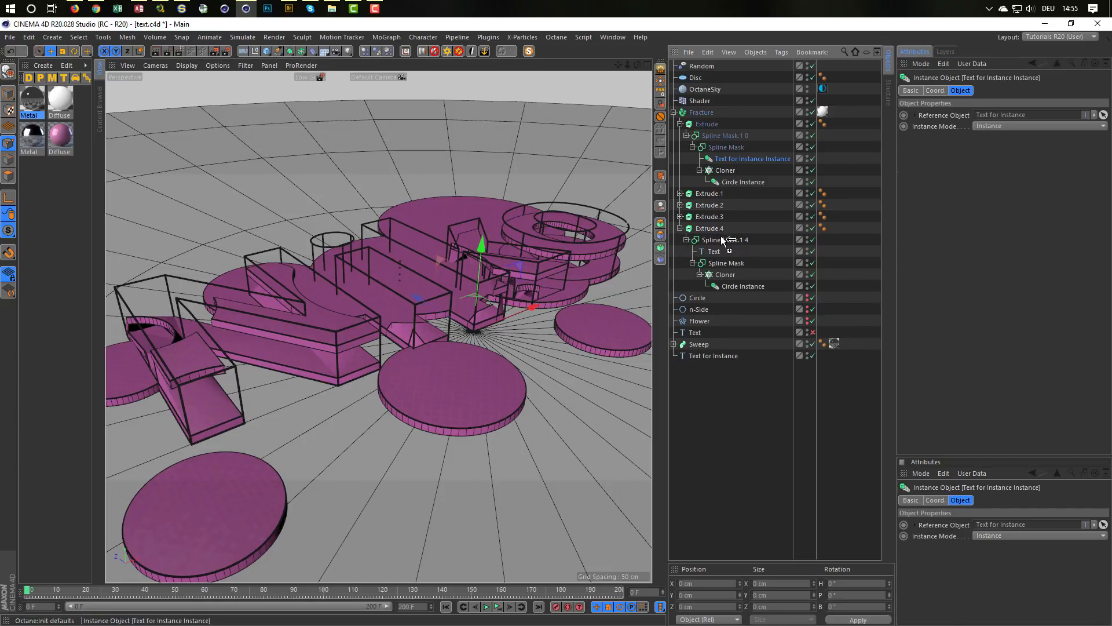
{"action": "left_click_drag", "start_coordinate": [724, 243], "coordinate": [721, 250], "text": "ctrl"}
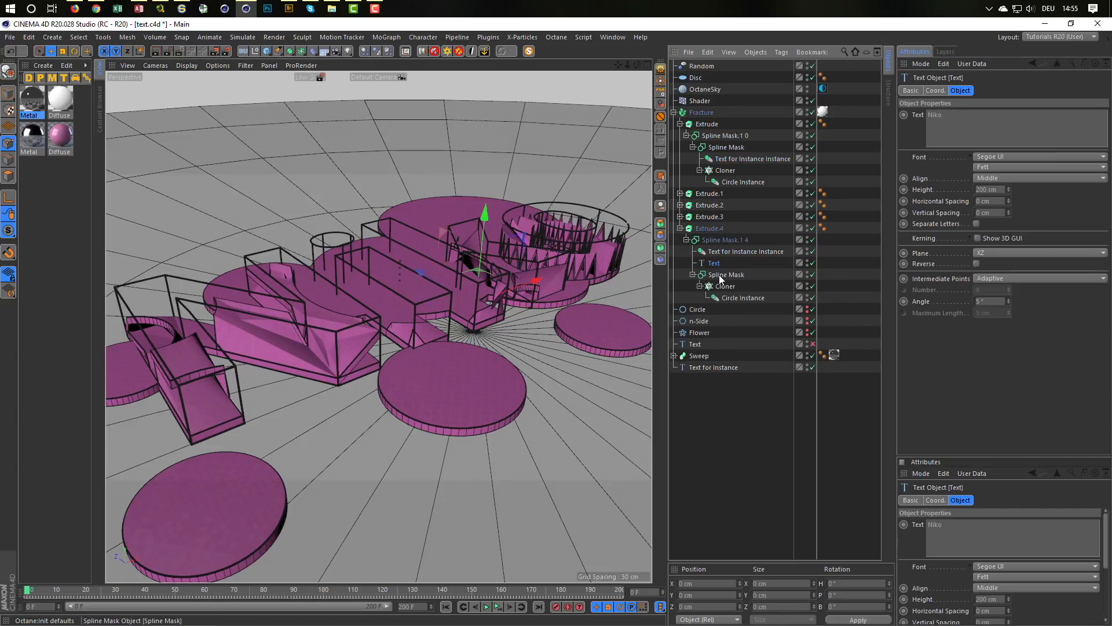
{"action": "mouse_move", "coordinate": [482, 272]}
{"action": "left_mouse_down", "text": "alt"}
{"action": "mouse_move", "coordinate": [493, 238]}
{"action": "mouse_move", "coordinate": [499, 261]}
{"action": "left_mouse_up", "text": "alt"}
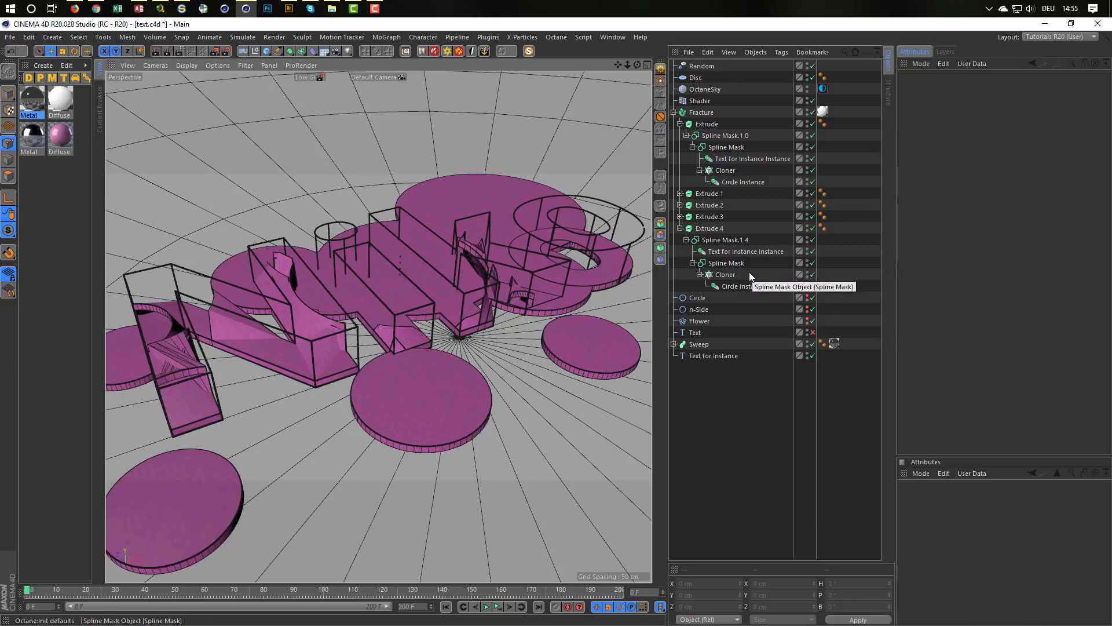
Step: Expand Extrude.1 to Extrude.3 and move the first Extrude's text instance directly under Spline Mask.1 0, above the inner Spline Mask
{"action": "left_click", "coordinate": [732, 253]}
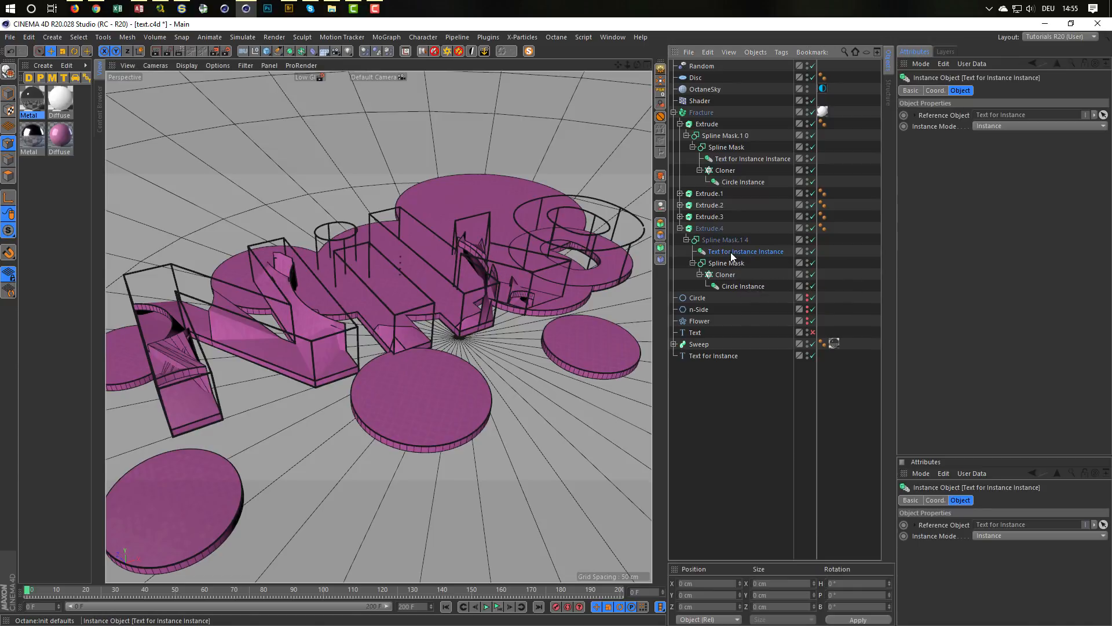
{"action": "left_click_drag", "start_coordinate": [371, 258], "coordinate": [365, 246], "text": "alt"}
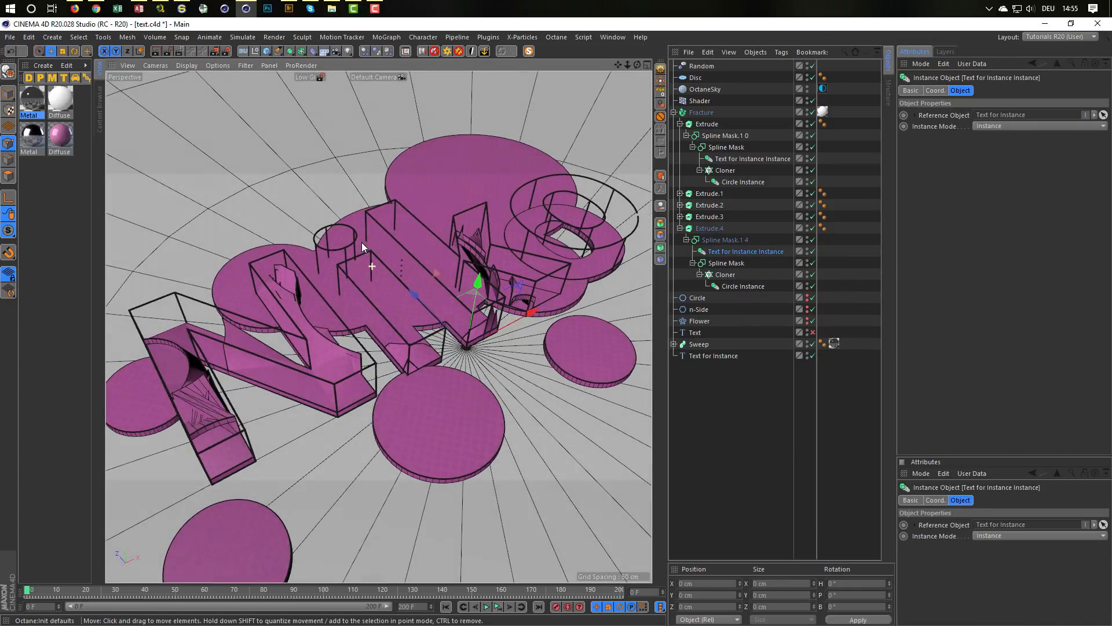
{"action": "left_click", "coordinate": [680, 216]}
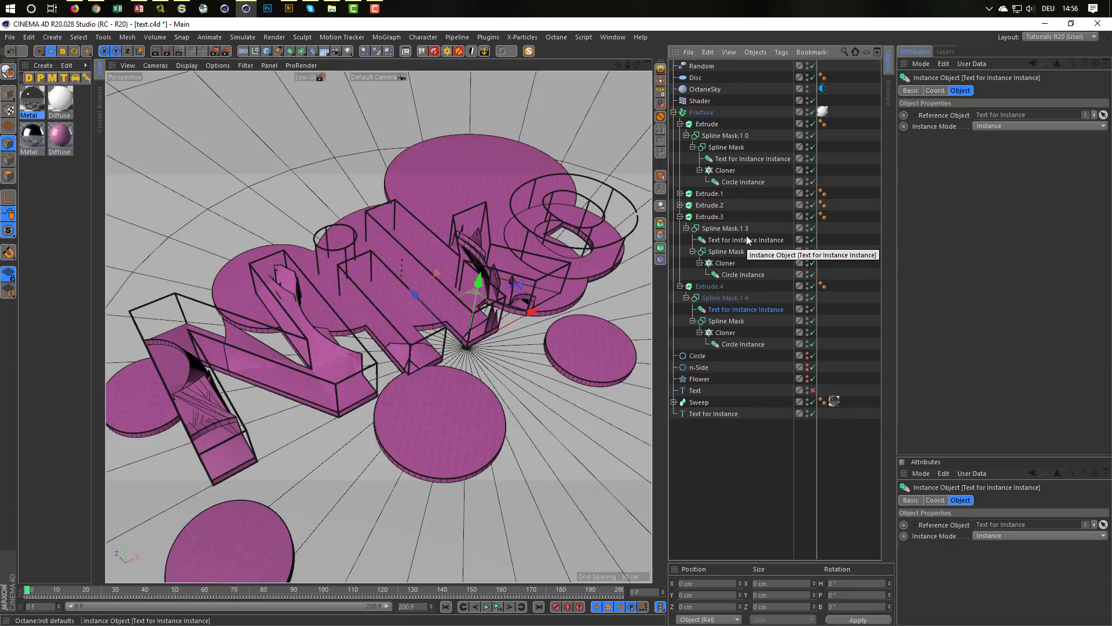
{"action": "left_click", "coordinate": [680, 205]}
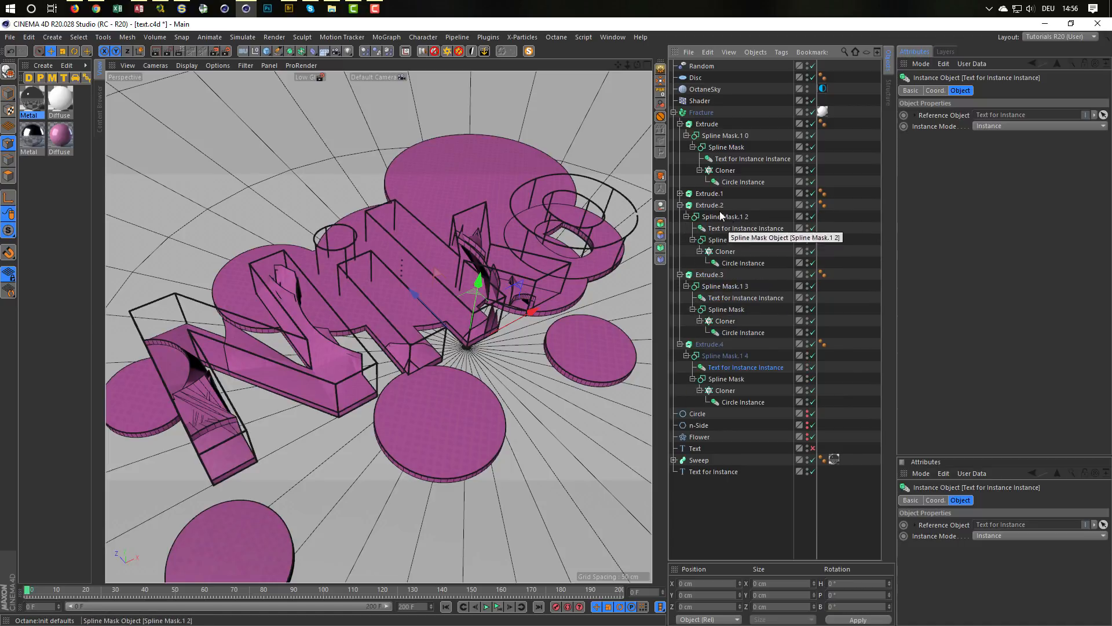
{"action": "left_click", "coordinate": [680, 192]}
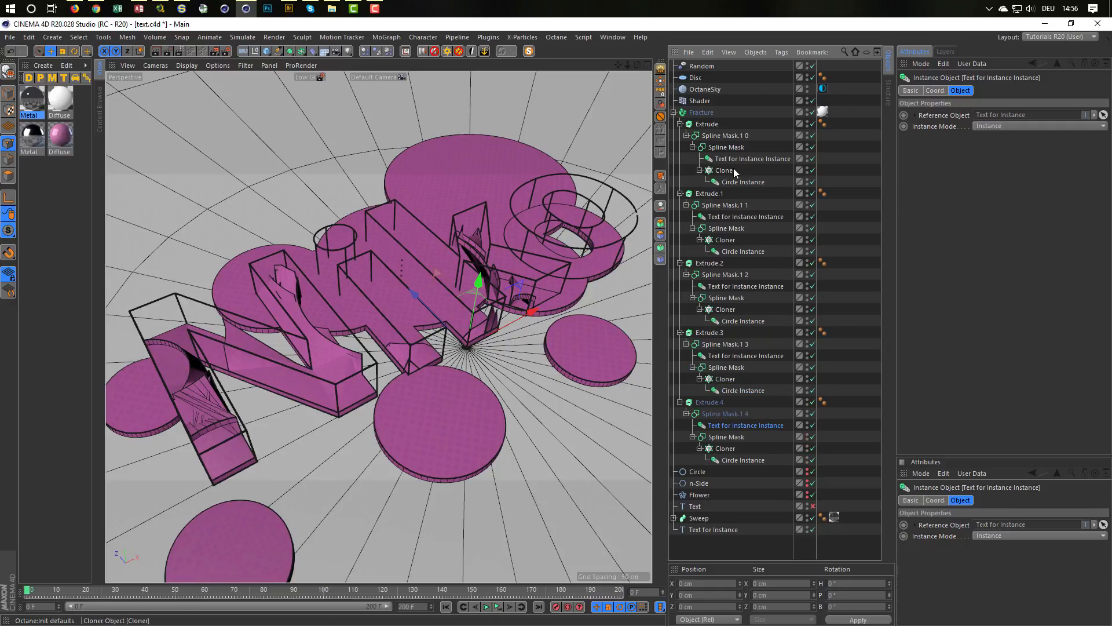
{"action": "left_click", "coordinate": [724, 218]}
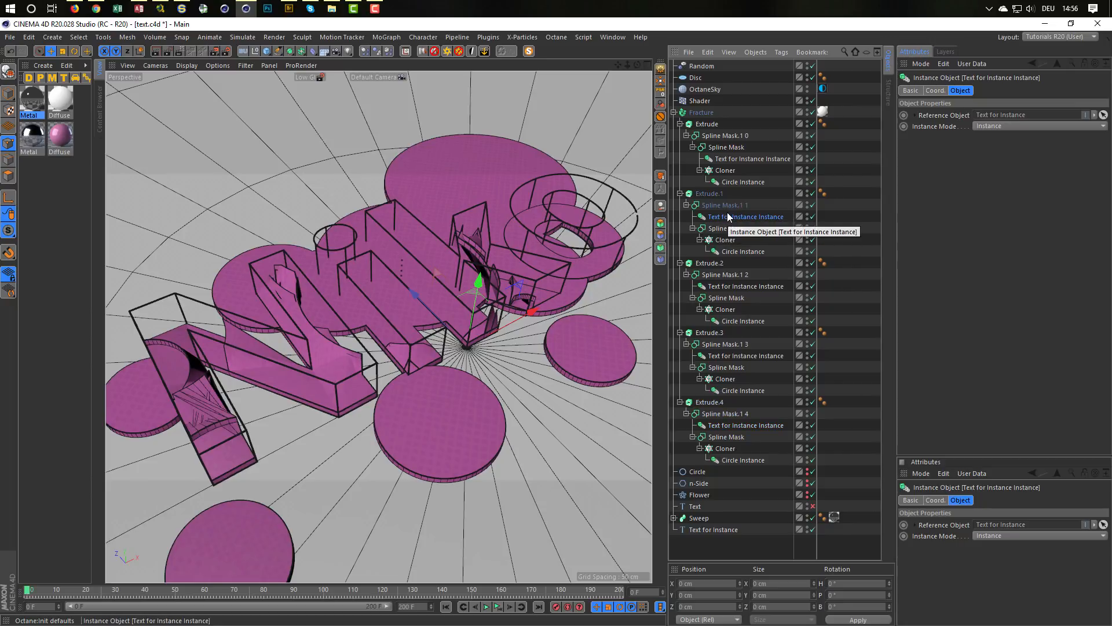
{"action": "left_click", "coordinate": [719, 159]}
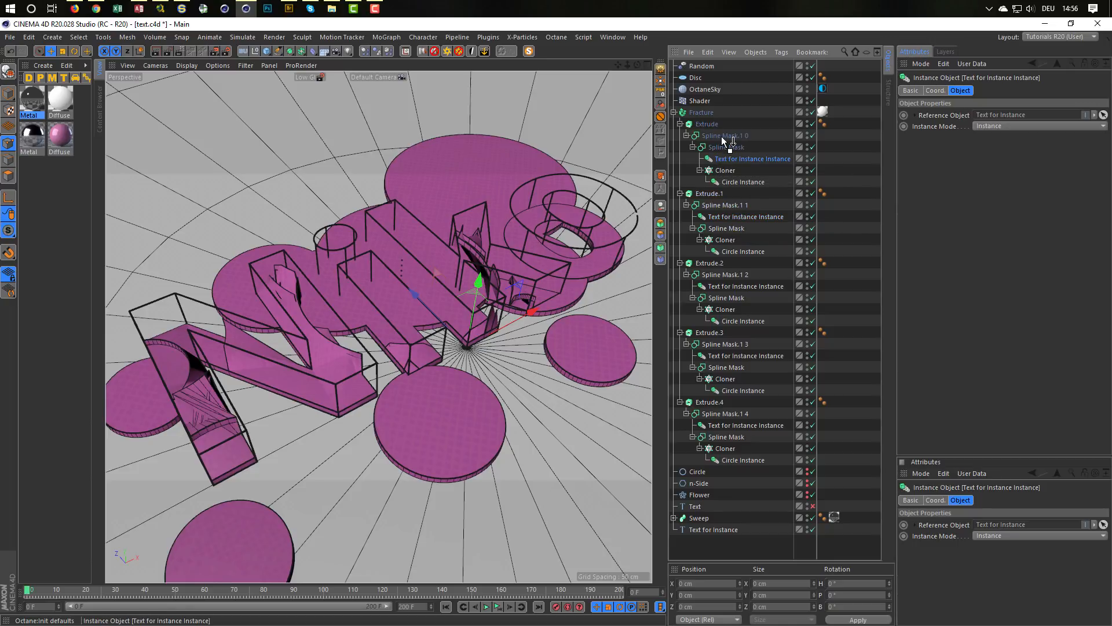
{"action": "left_click_drag", "start_coordinate": [723, 138], "coordinate": [723, 137]}
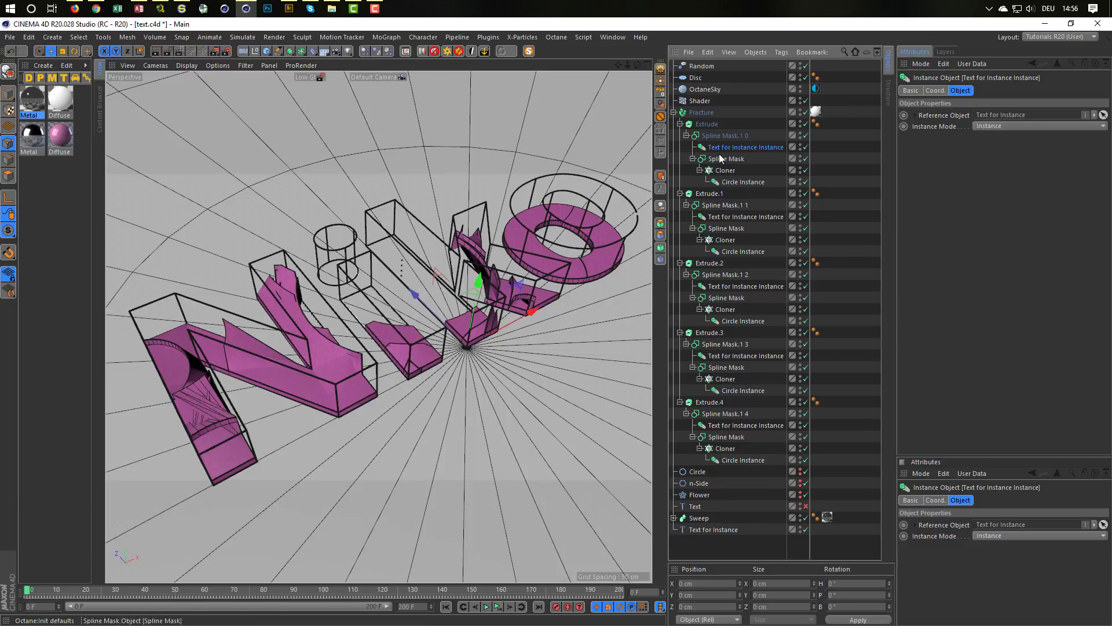
Step: Inspect the Text for Instance spline, the text instances in Extrude.1 and Extrude.2, and the resulting letter geometry up close
{"action": "left_click_drag", "start_coordinate": [483, 296], "coordinate": [550, 282], "text": "alt"}
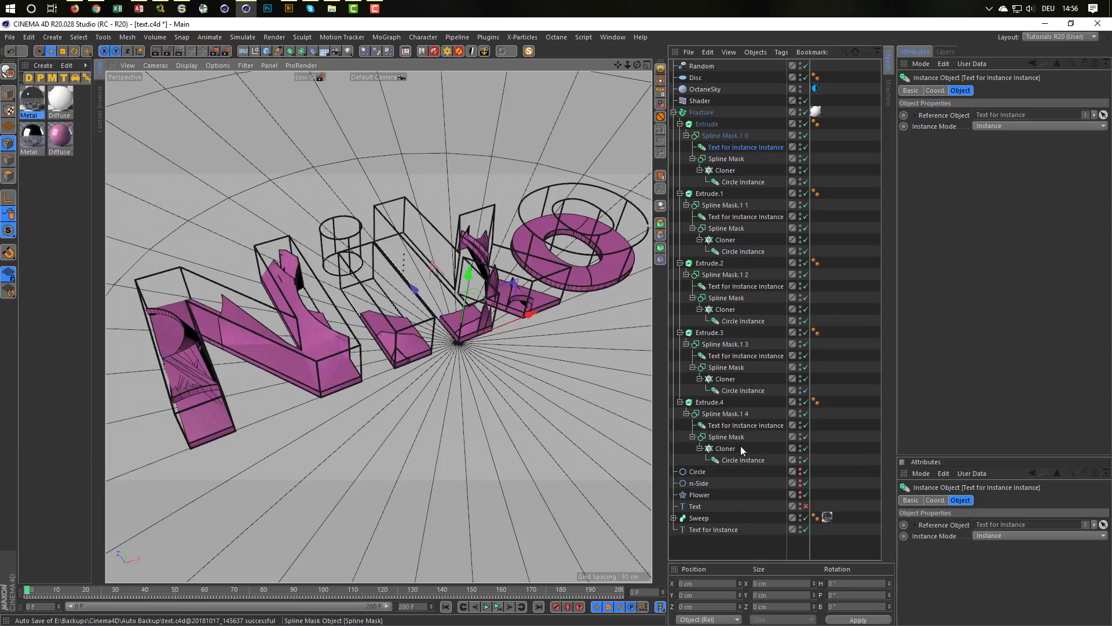
{"action": "left_click", "coordinate": [729, 531]}
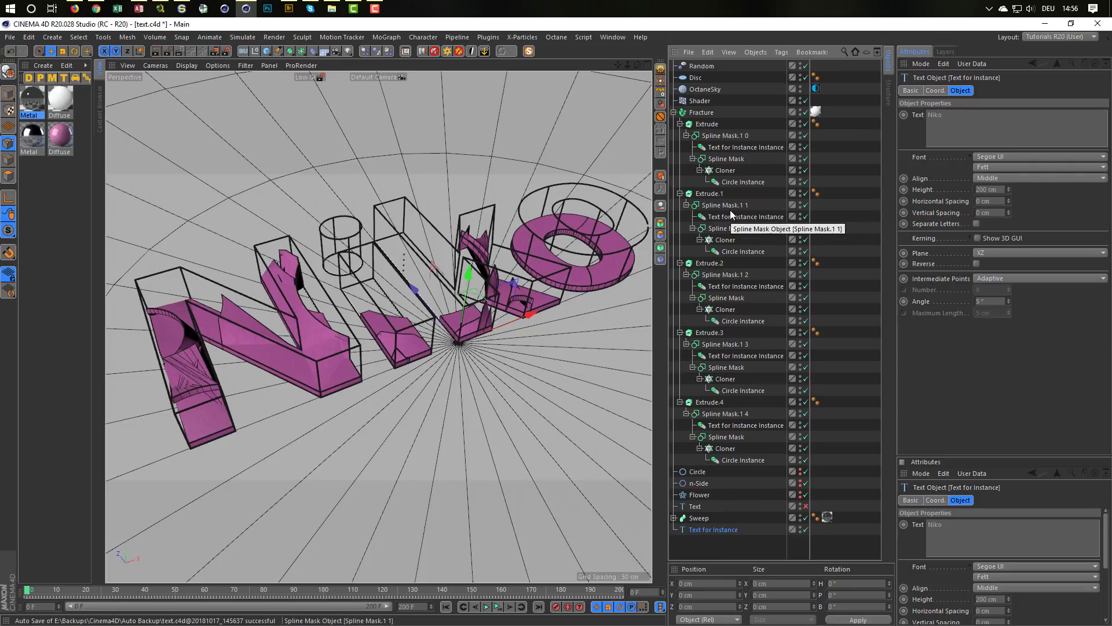
{"action": "left_click", "coordinate": [749, 217]}
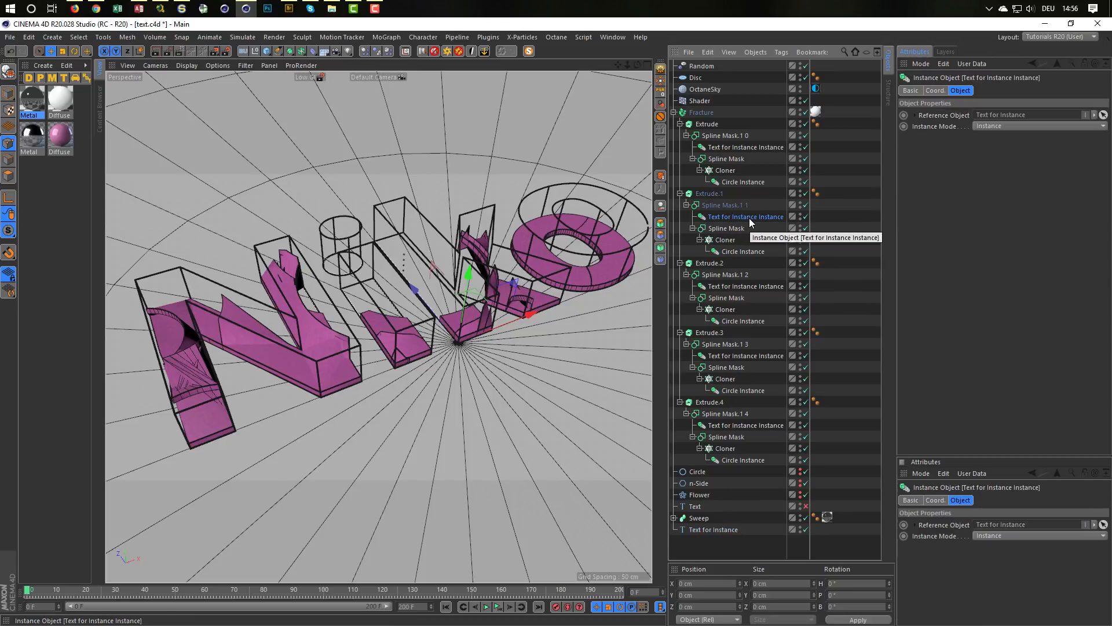
{"action": "left_click", "coordinate": [732, 274]}
{"action": "left_click", "coordinate": [732, 284]}
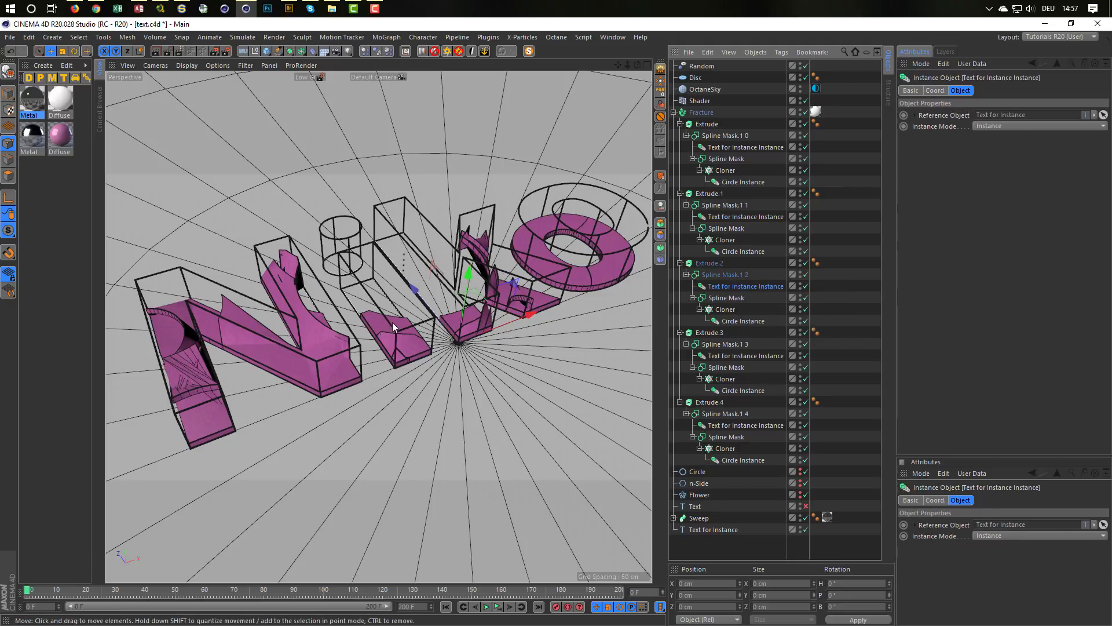
{"action": "left_click_drag", "start_coordinate": [193, 389], "coordinate": [416, 355], "text": "alt"}
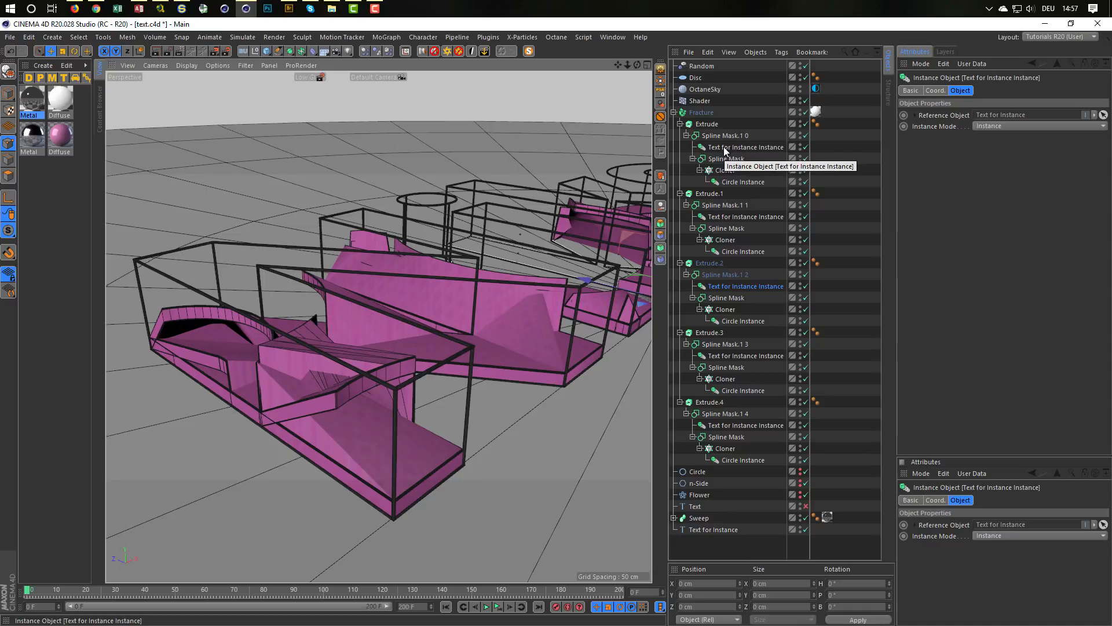
Step: Set the text of the Text for Instance spline to Test and inspect the changed letters
{"action": "double_click", "coordinate": [711, 530]}
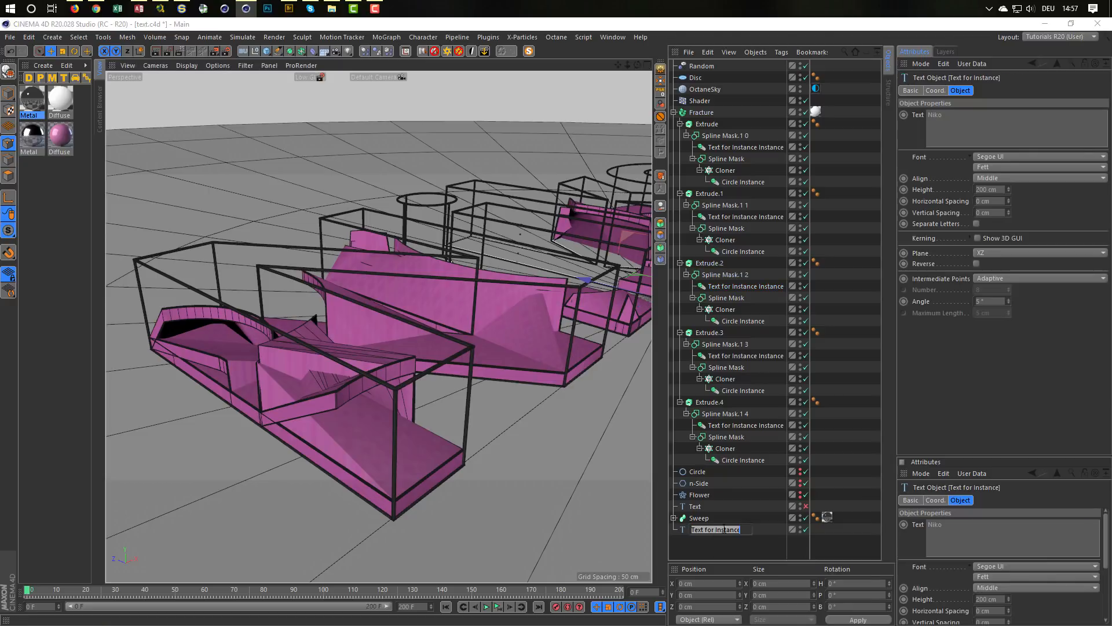
{"action": "key", "text": "Return"}
{"action": "left_click", "coordinate": [961, 114]}
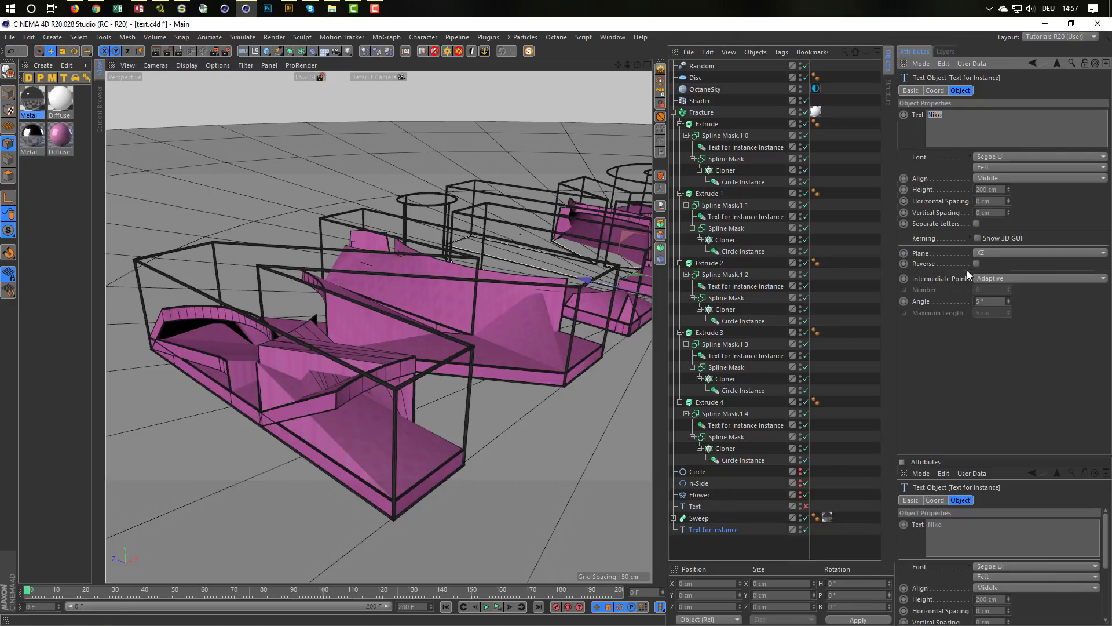
{"action": "type", "text": "Test"}
{"action": "left_click", "coordinate": [1042, 211]}
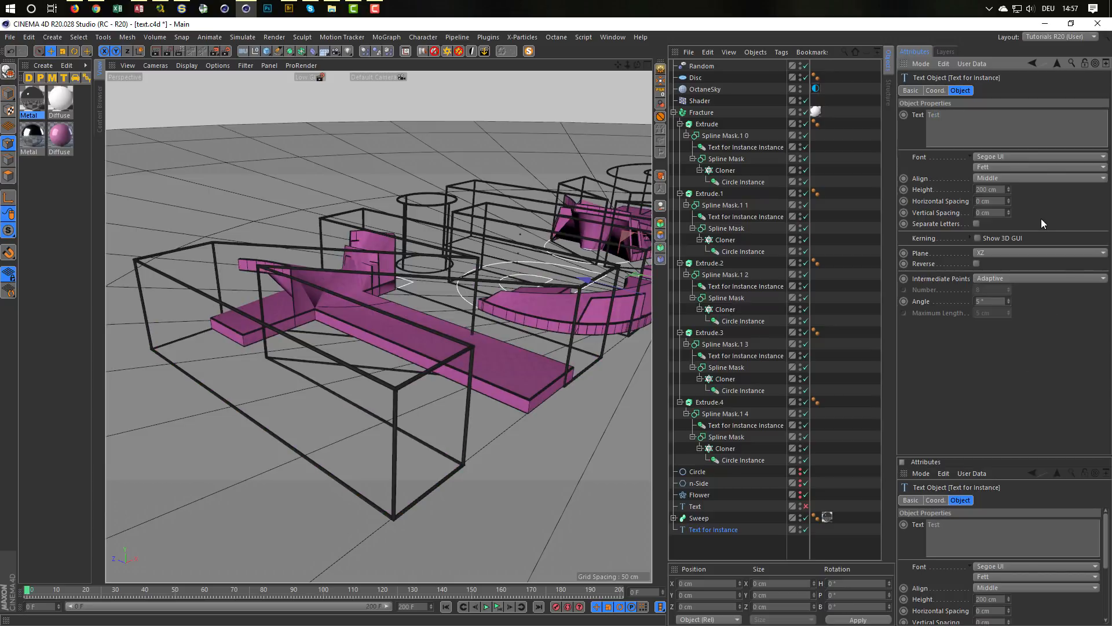
{"action": "middle_click_drag", "start_coordinate": [486, 354], "coordinate": [453, 366], "text": "alt"}
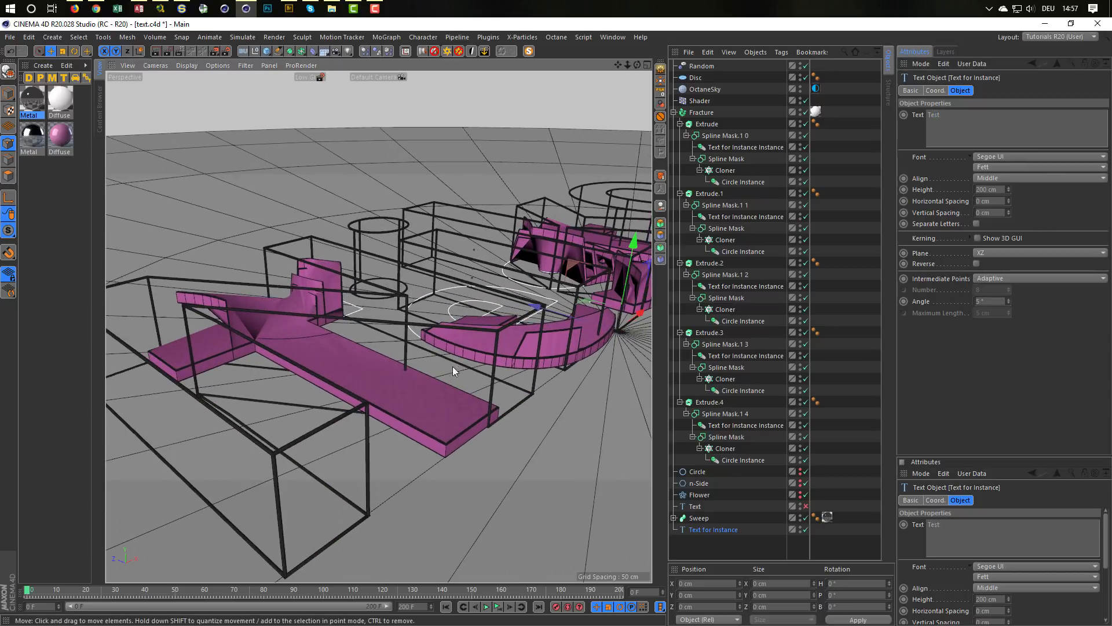
{"action": "left_click_drag", "start_coordinate": [454, 363], "coordinate": [462, 342], "text": "alt"}
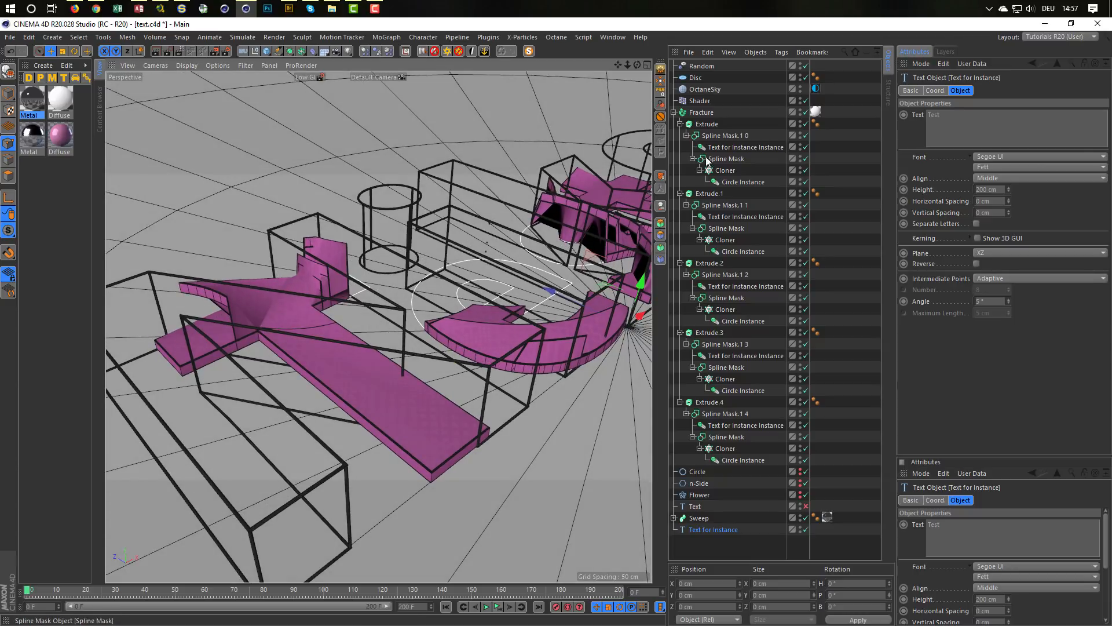
Step: Disable and hide Extrude.1 to Extrude.4 with all their children, leaving only the first Extrude active
{"action": "left_click", "coordinate": [705, 134]}
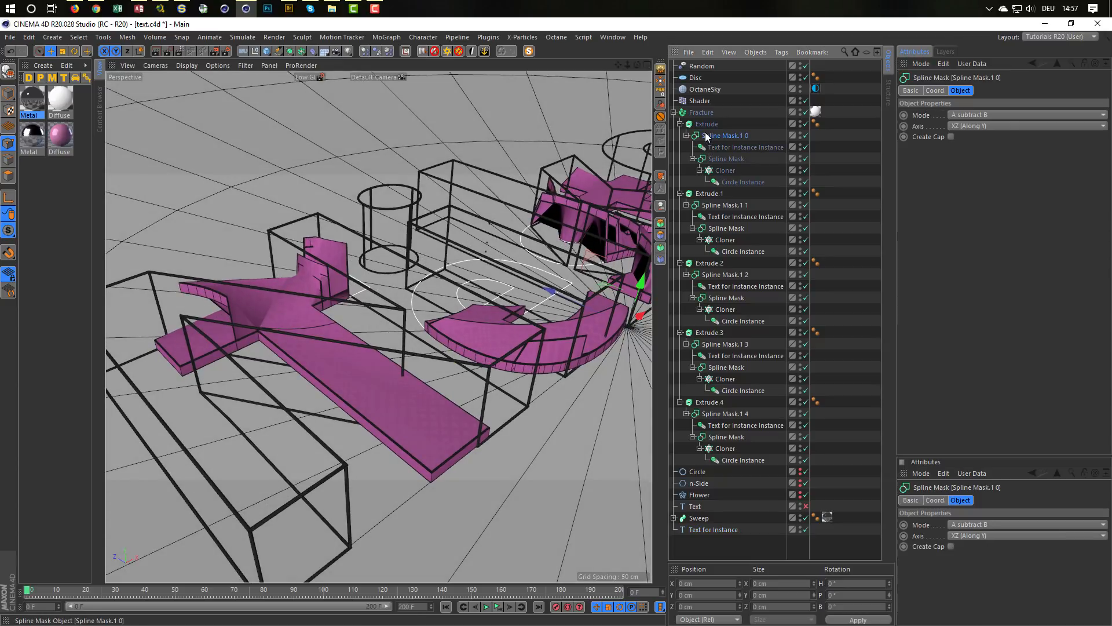
{"action": "left_click", "coordinate": [719, 159]}
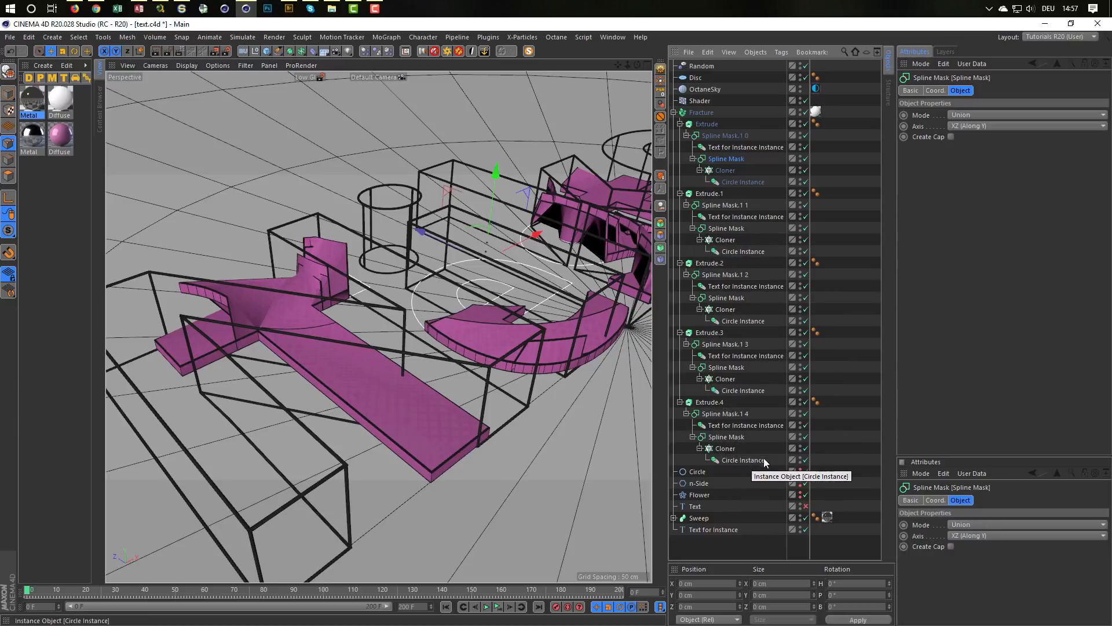
{"action": "left_click", "coordinate": [802, 400]}
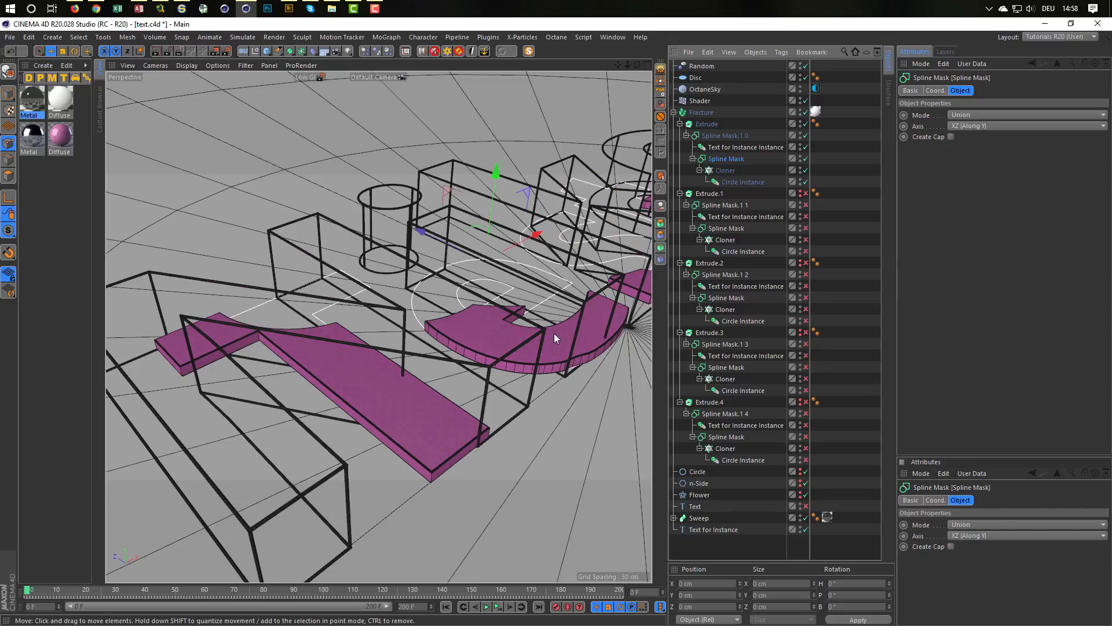
{"action": "left_click_drag", "start_coordinate": [554, 332], "coordinate": [446, 327], "text": "alt"}
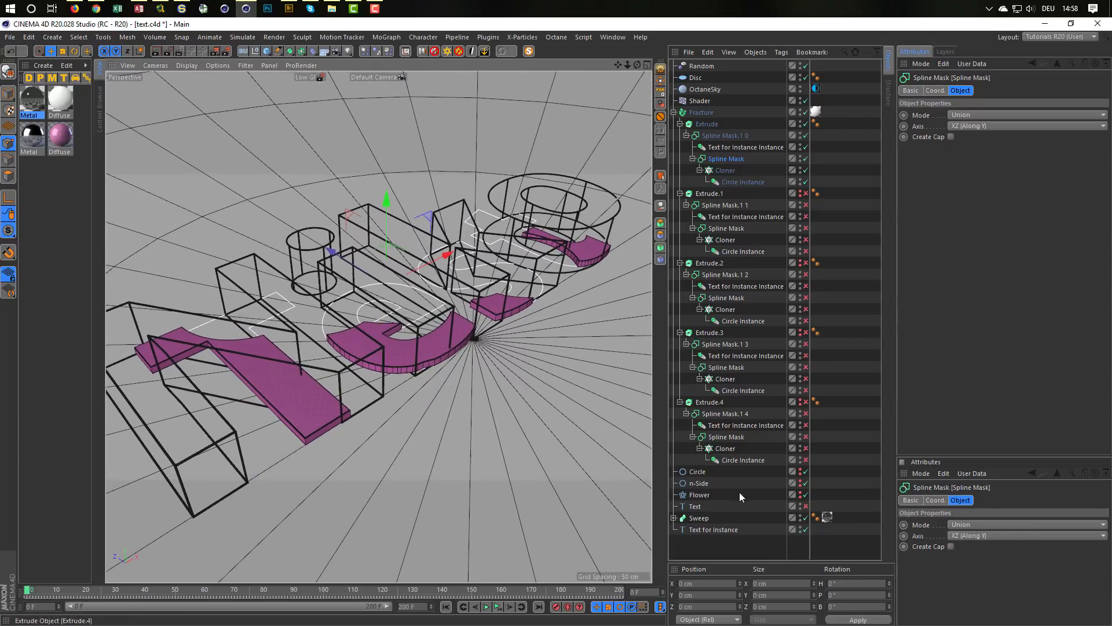
Step: Restore the original name as the Text for Instance spline's text and re-enable Extrude.1 with its children
{"action": "left_click", "coordinate": [717, 530]}
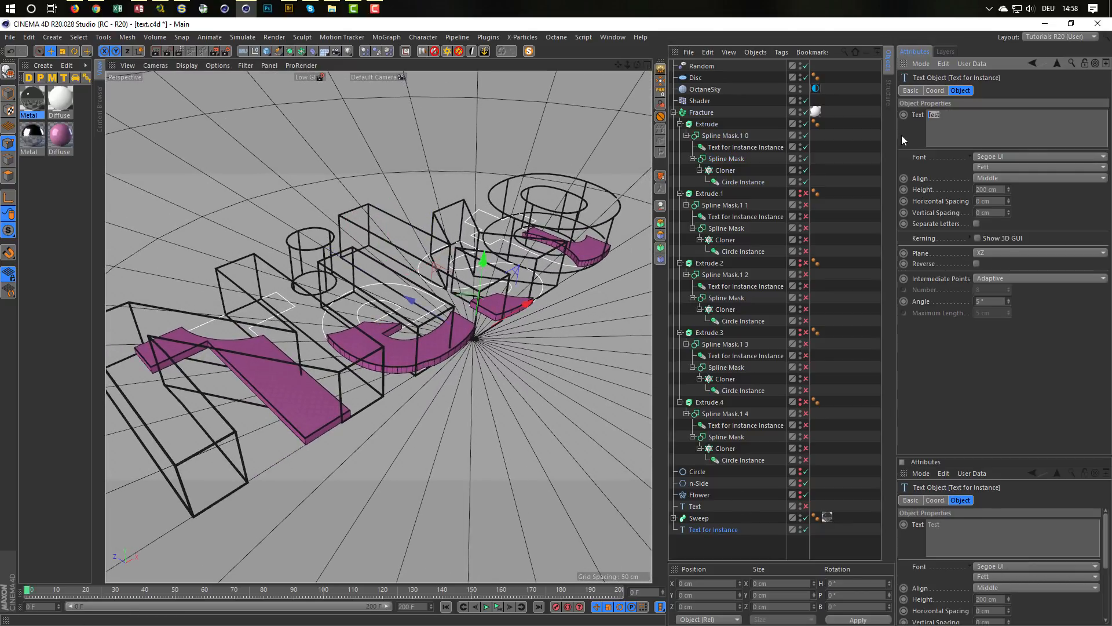
{"action": "type", "text": "Niko"}
{"action": "left_click", "coordinate": [1056, 219]}
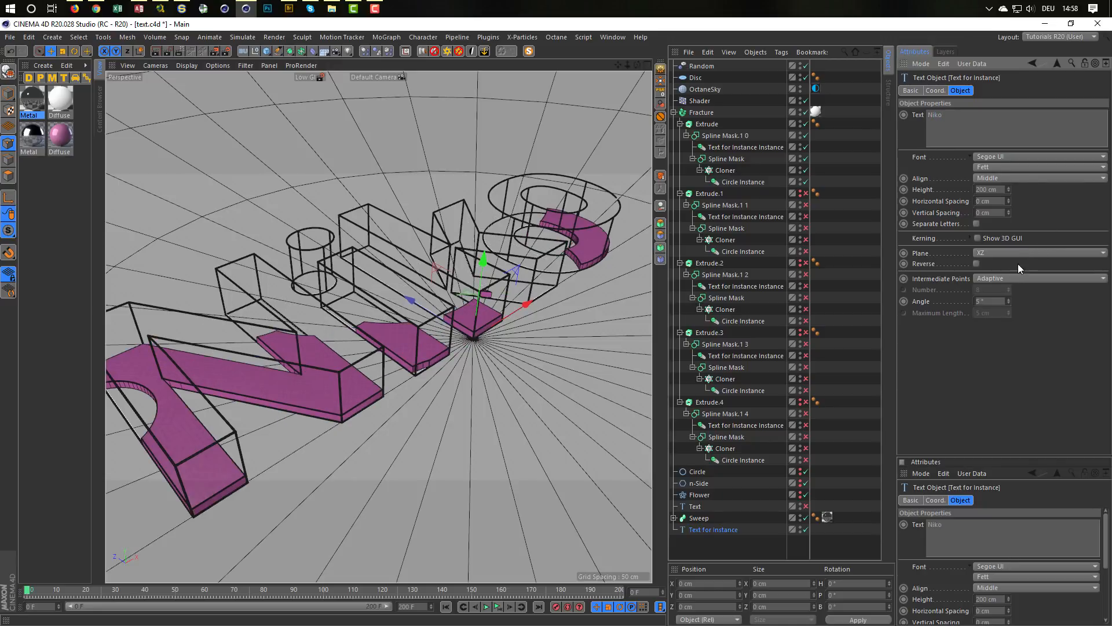
{"action": "left_click", "coordinate": [800, 193]}
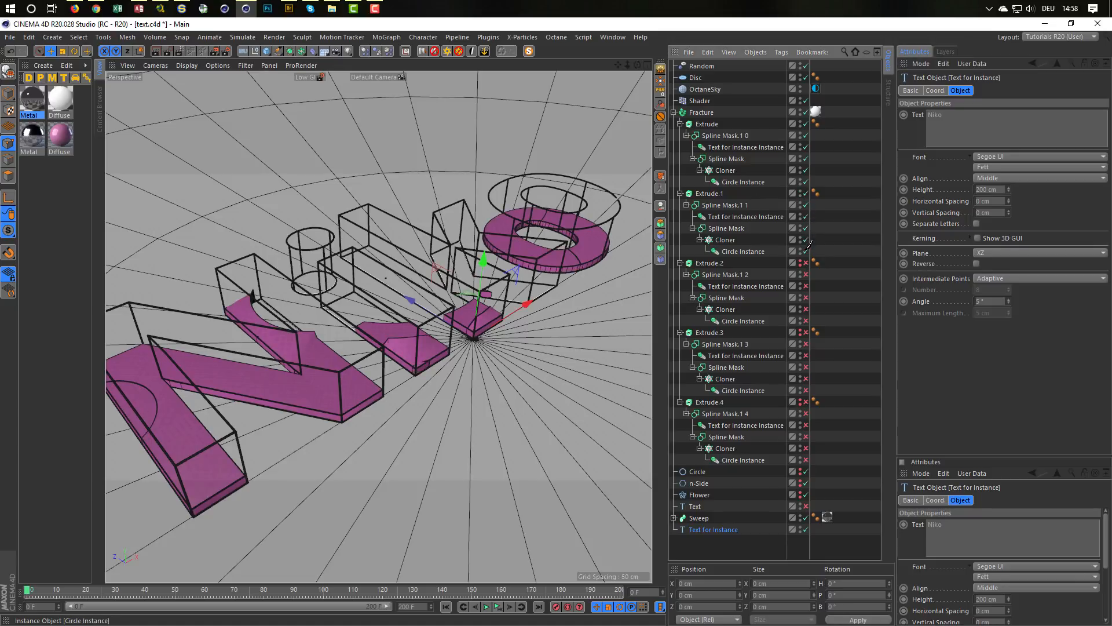
{"action": "left_click_drag", "start_coordinate": [437, 332], "coordinate": [478, 328], "text": "alt"}
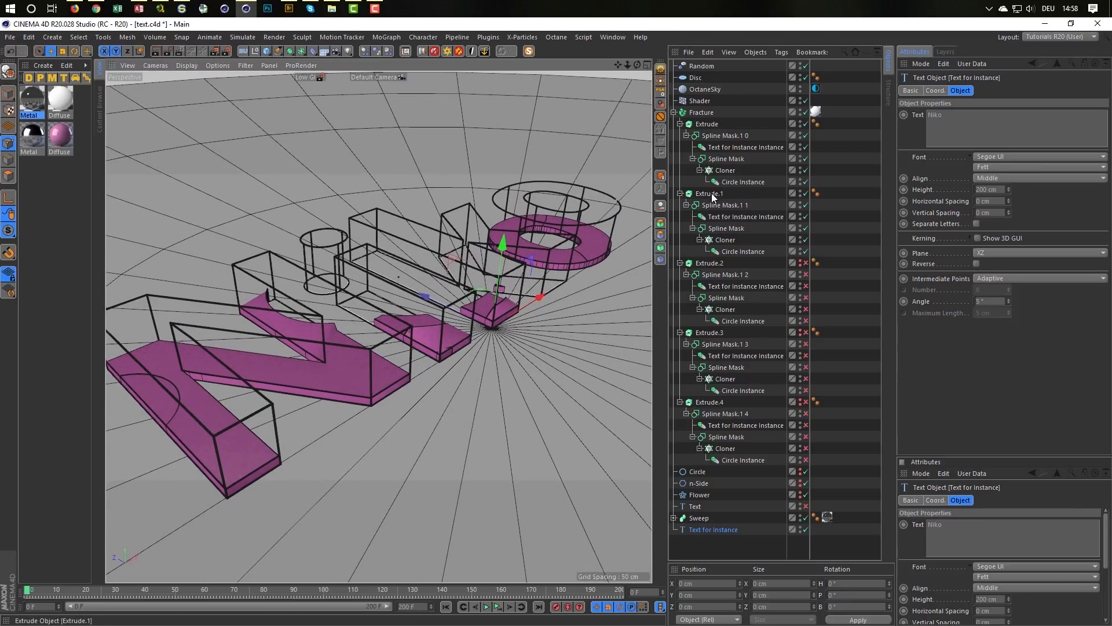
Step: Compare the mode and axis settings of Extrude.1's outer and inner Spline Masks with the first Extrude's Spline Mask.1 0
{"action": "left_click", "coordinate": [724, 205]}
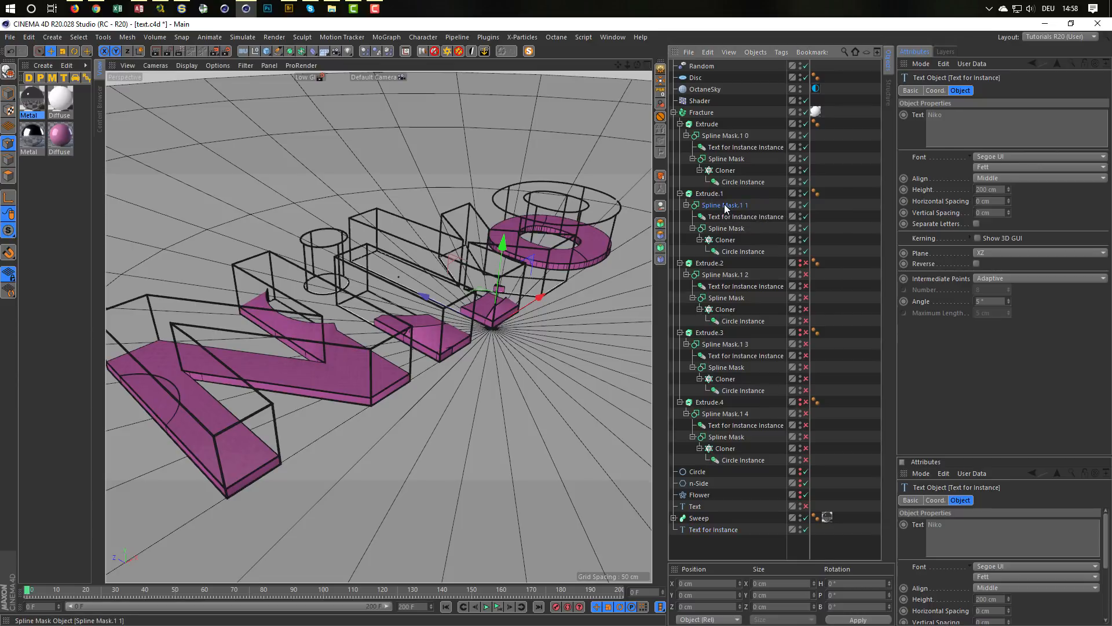
{"action": "left_click", "coordinate": [728, 217]}
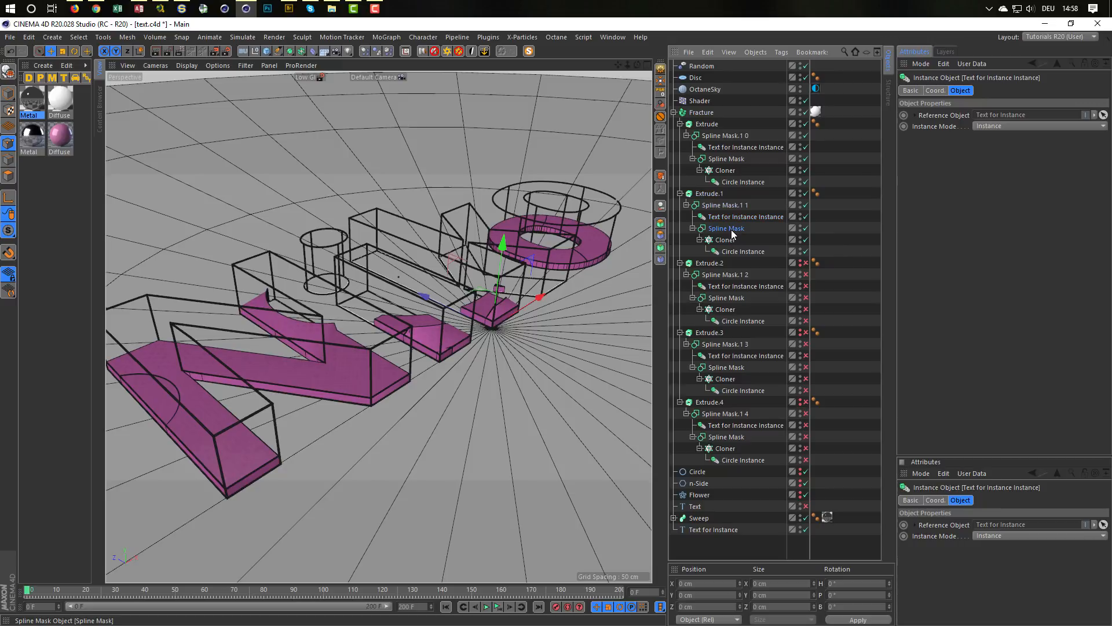
{"action": "left_click", "coordinate": [726, 229]}
{"action": "left_click", "coordinate": [972, 116]}
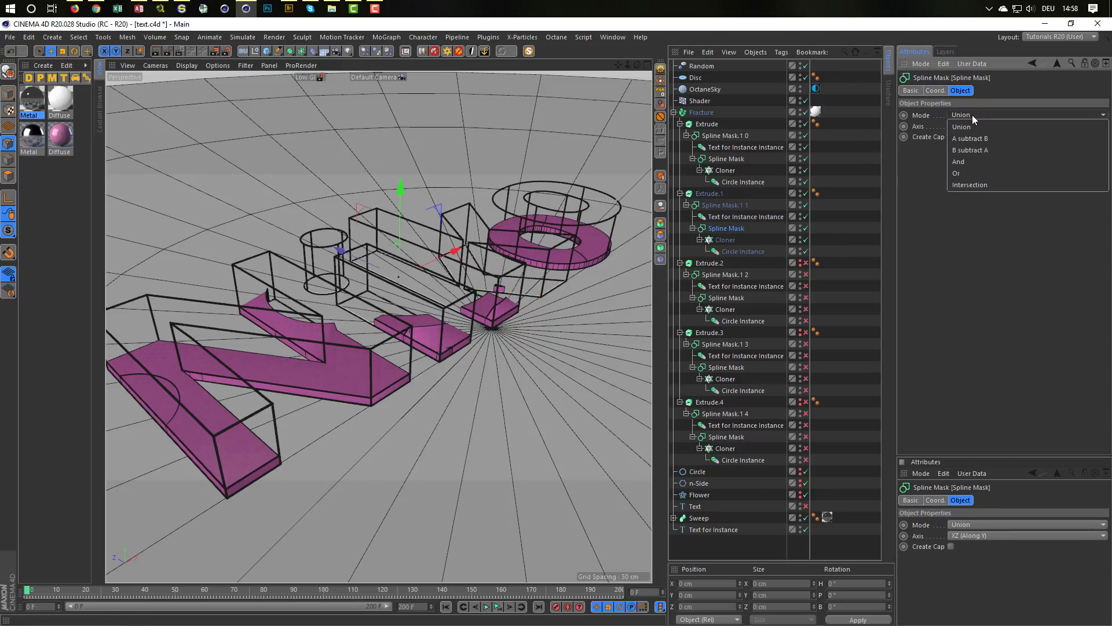
{"action": "left_click", "coordinate": [728, 132]}
{"action": "left_click", "coordinate": [728, 132]}
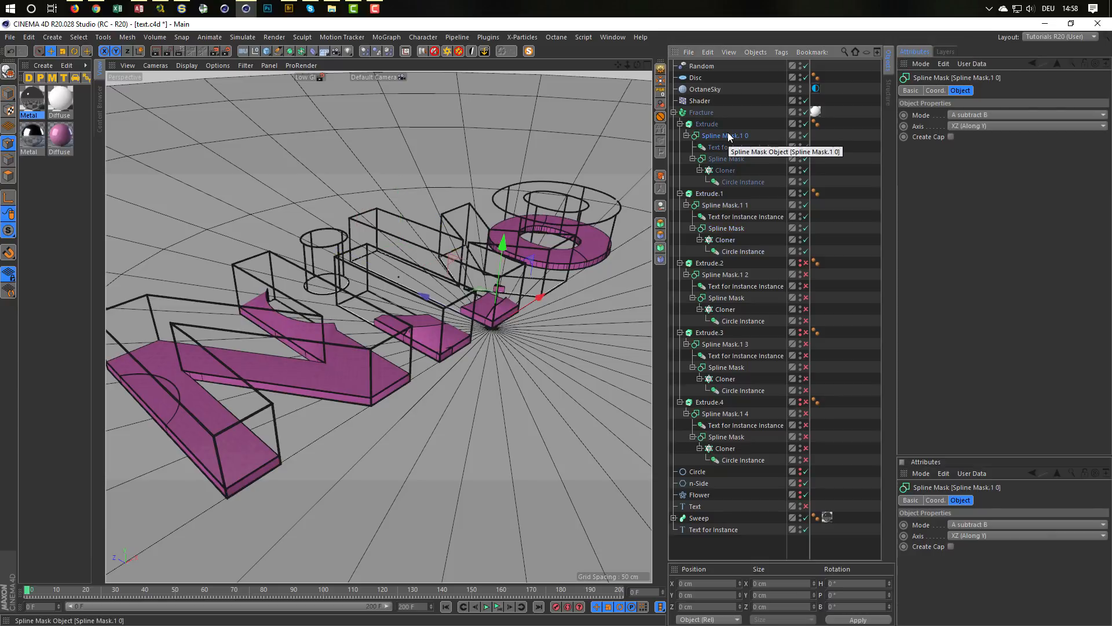
{"action": "left_click", "coordinate": [730, 205]}
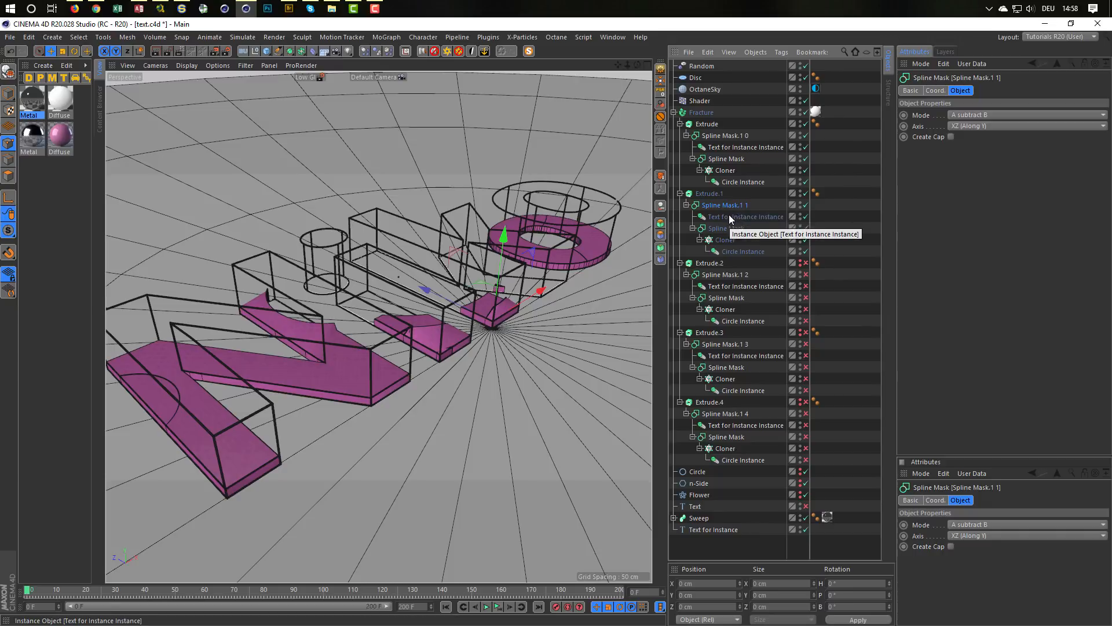
Step: Compare Extrude.1's inner Spline Mask with the first Extrude's and check the settings of its Cloner and Circle Instance
{"action": "left_click", "coordinate": [726, 229]}
{"action": "left_click", "coordinate": [725, 158]}
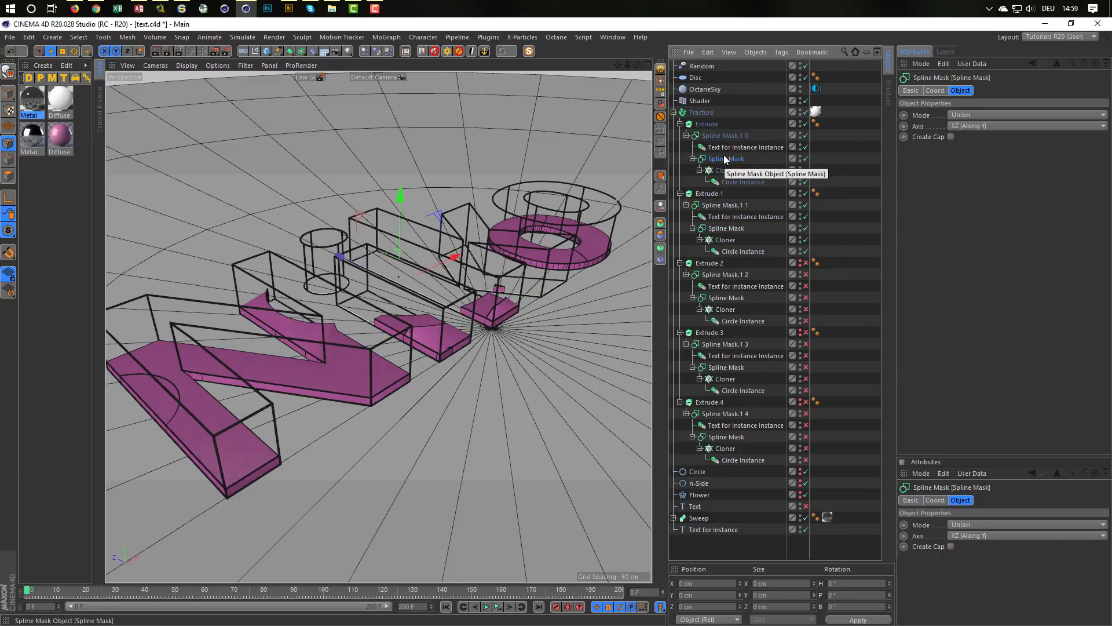
{"action": "left_click", "coordinate": [726, 239]}
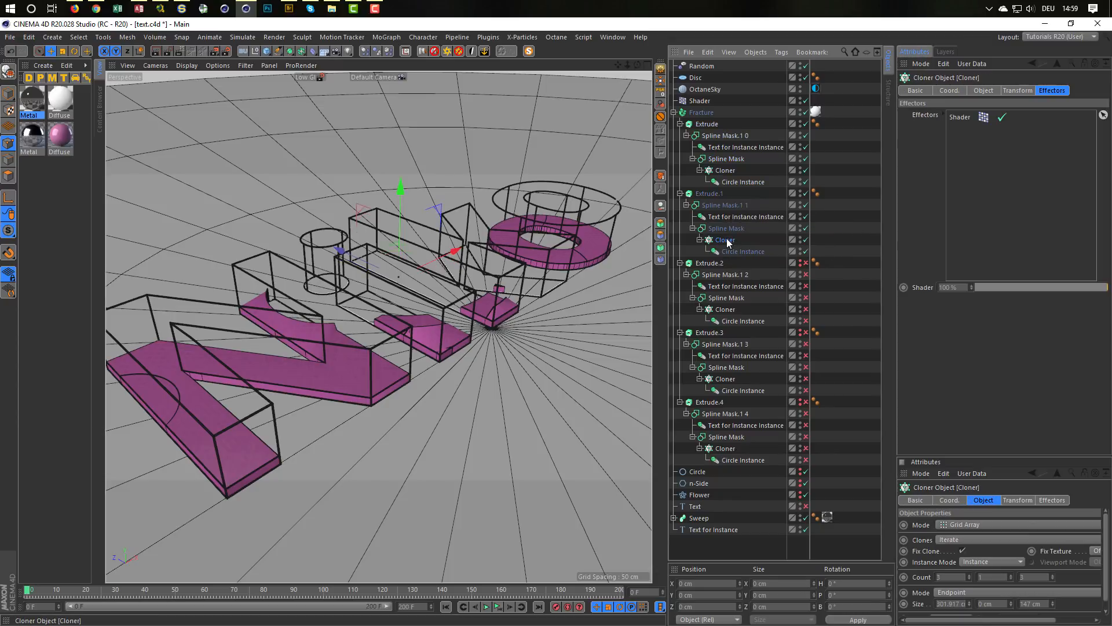
{"action": "left_click", "coordinate": [729, 252]}
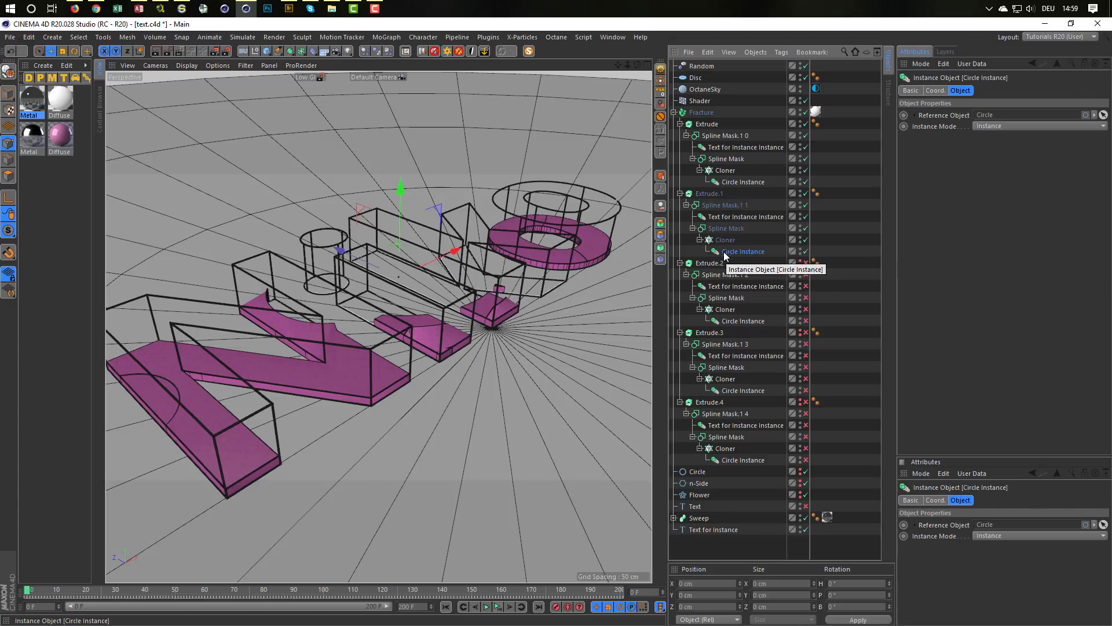
Step: Disable Extrude.1 with all its children and enable Extrude.2 with its children instead
{"action": "left_click_drag", "start_coordinate": [356, 334], "coordinate": [301, 373], "text": "alt"}
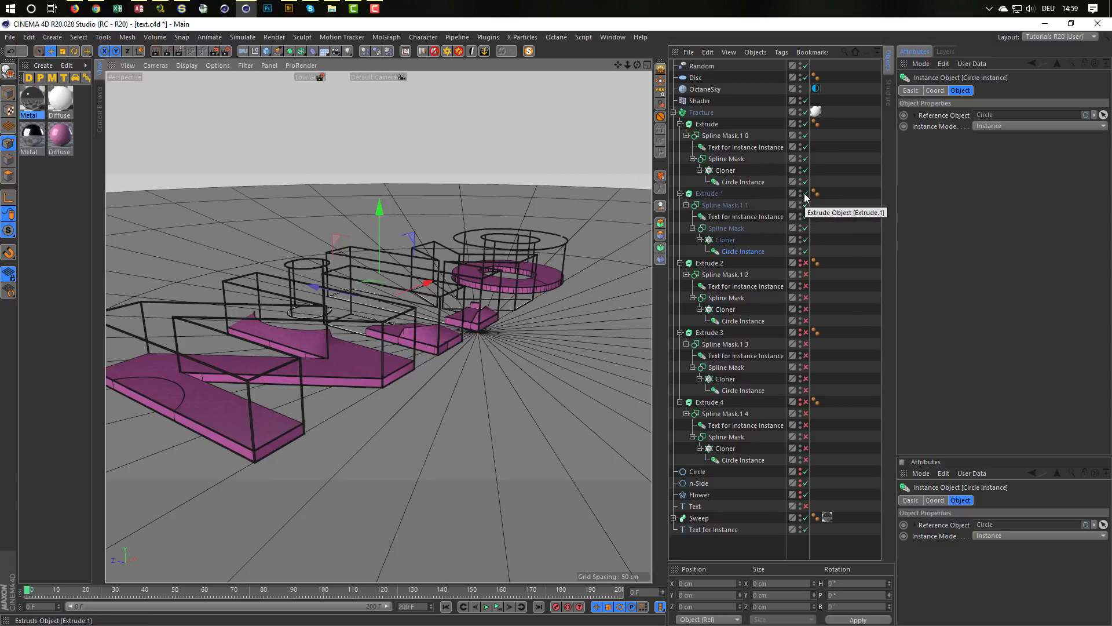
{"action": "left_click", "coordinate": [805, 264]}
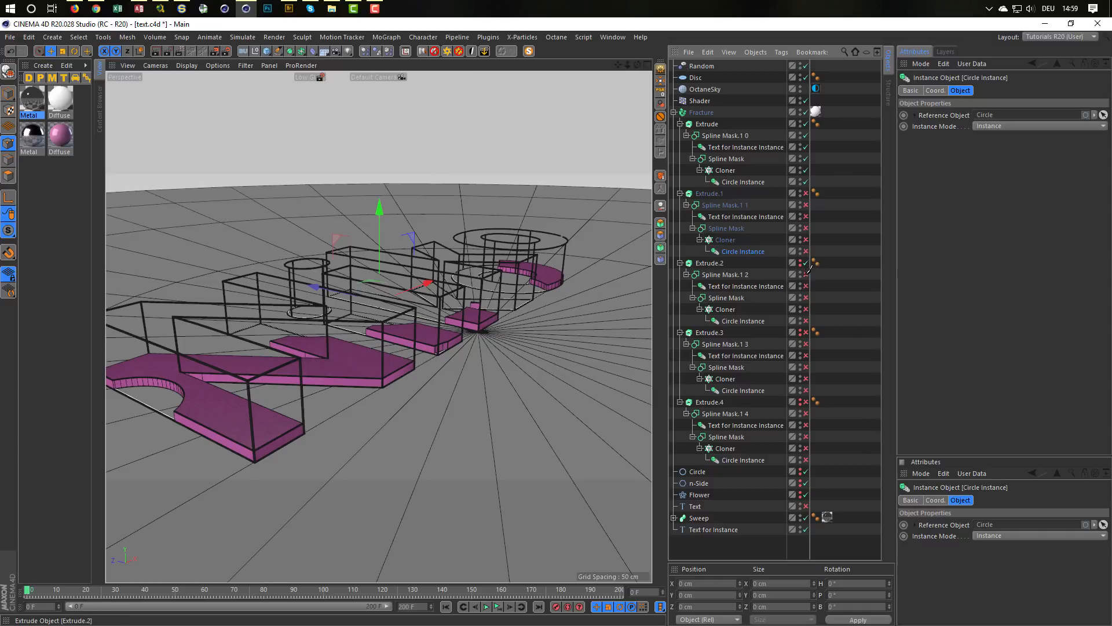
{"action": "left_click", "coordinate": [805, 333]}
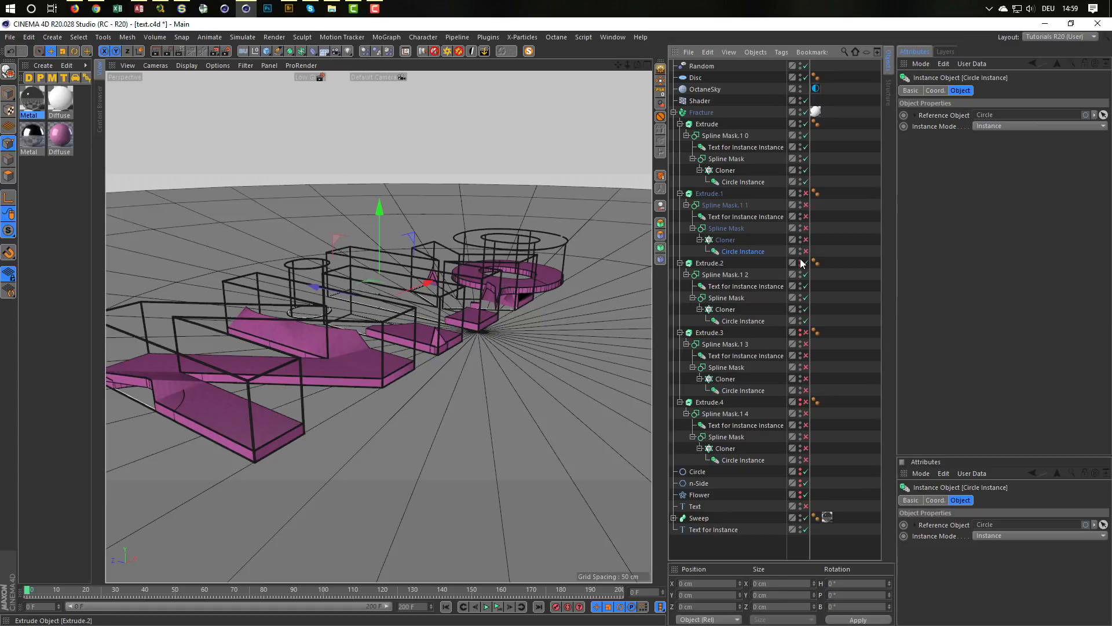
{"action": "mouse_move", "coordinate": [429, 340]}
{"action": "left_mouse_down", "text": "alt"}
{"action": "mouse_move", "coordinate": [380, 359]}
{"action": "mouse_move", "coordinate": [411, 348]}
{"action": "left_mouse_up", "text": "alt"}
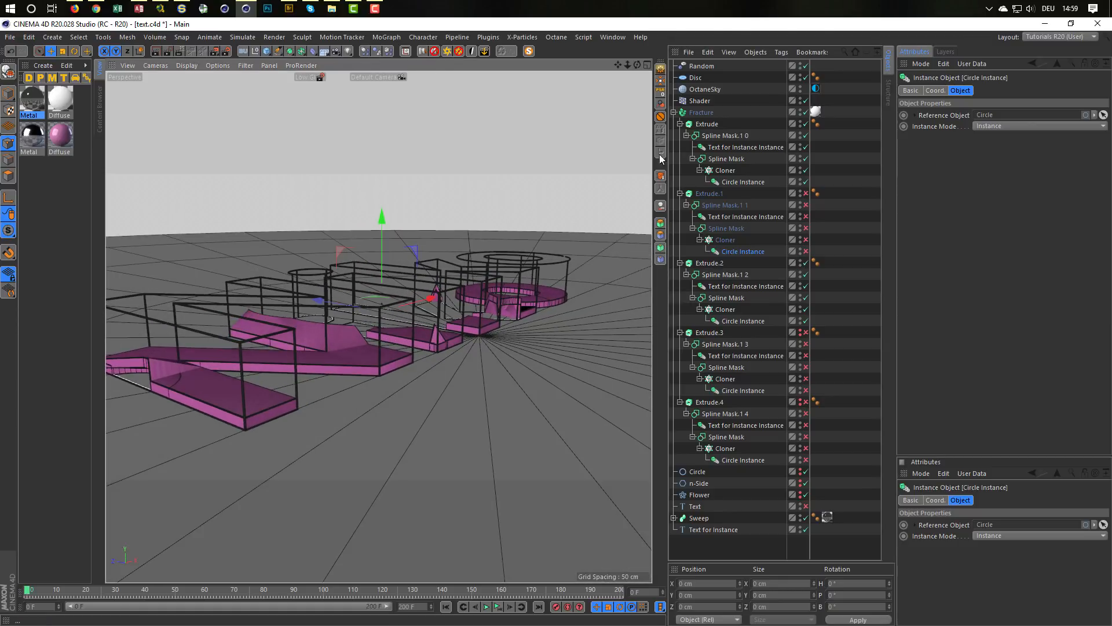
Step: Toggle the Fracture object off and back on and examine the cut edge of the front letter up close
{"action": "left_click", "coordinate": [718, 111]}
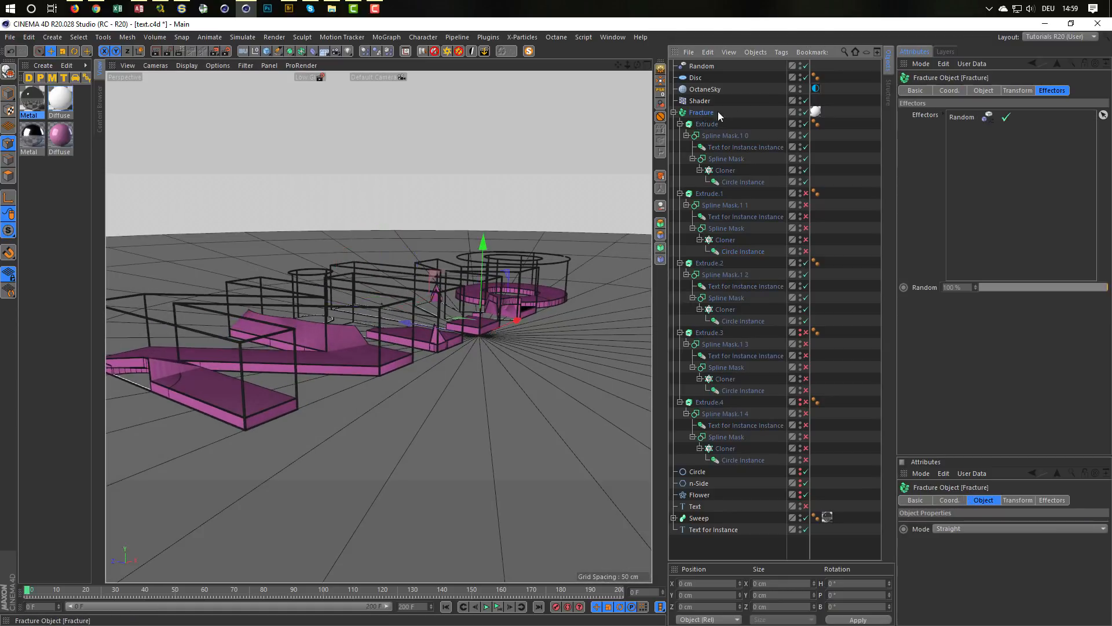
{"action": "left_click", "coordinate": [805, 112]}
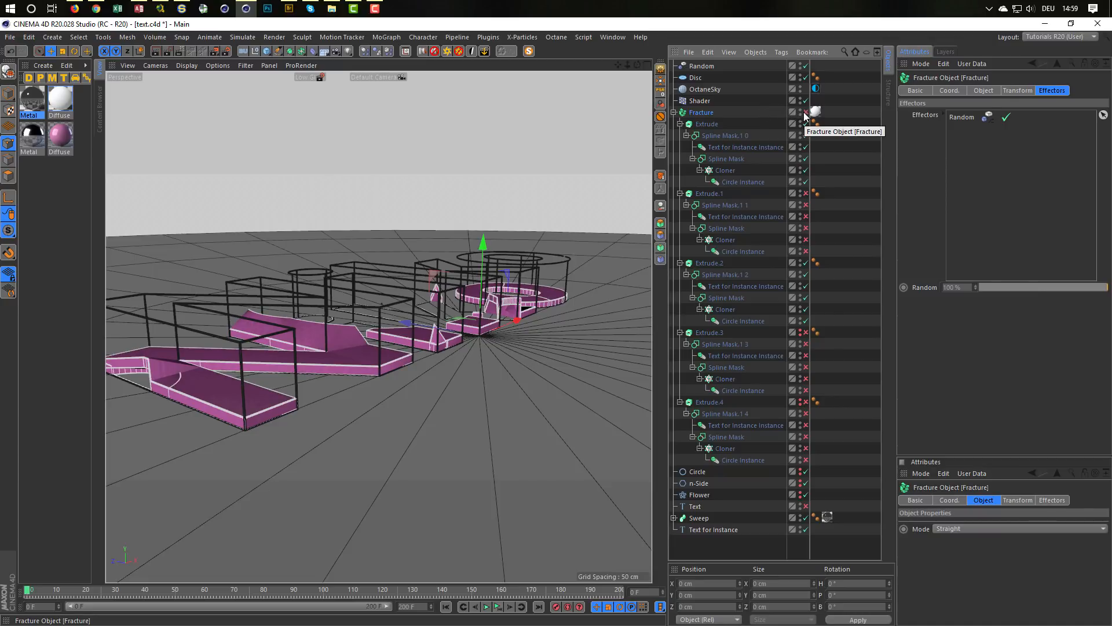
{"action": "left_click", "coordinate": [804, 113]}
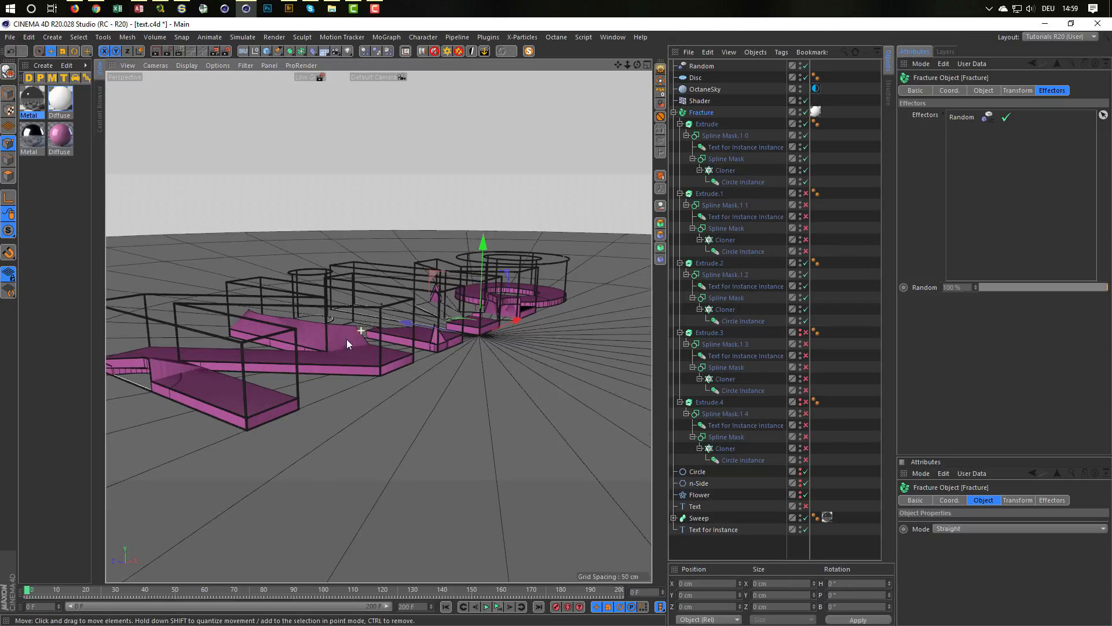
{"action": "left_click_drag", "start_coordinate": [347, 339], "coordinate": [289, 346], "text": "alt"}
{"action": "right_click_drag", "start_coordinate": [289, 343], "coordinate": [318, 350], "text": "alt"}
{"action": "left_click_drag", "start_coordinate": [318, 350], "coordinate": [416, 315], "text": "alt"}
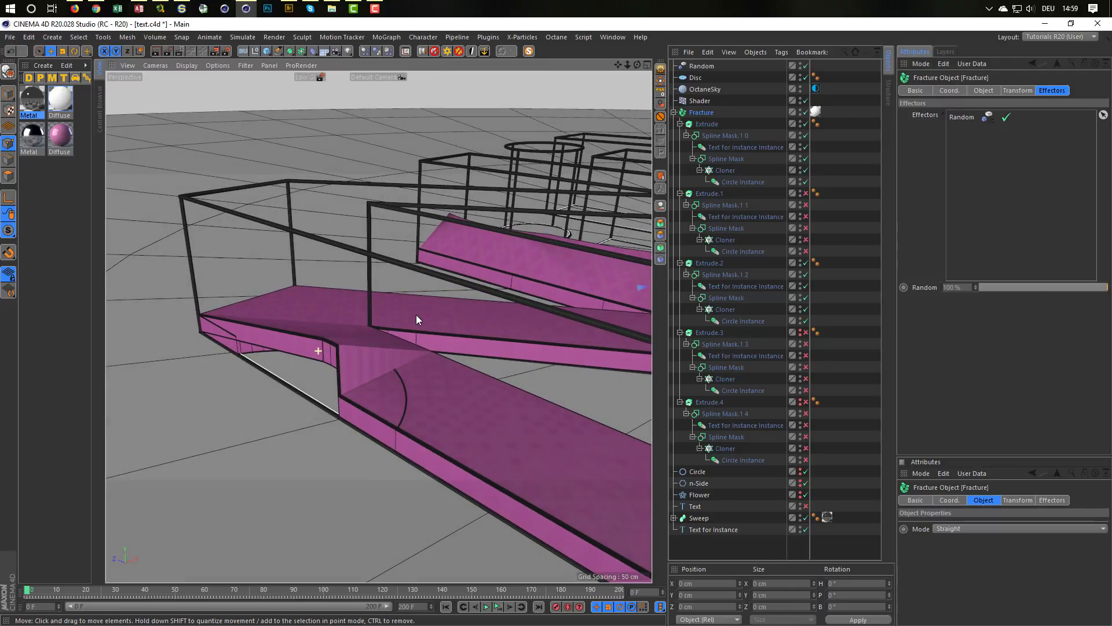
Step: Compare the mode and axis settings of the outer and inner Spline Masks across all five Extrude objects
{"action": "left_click", "coordinate": [724, 134]}
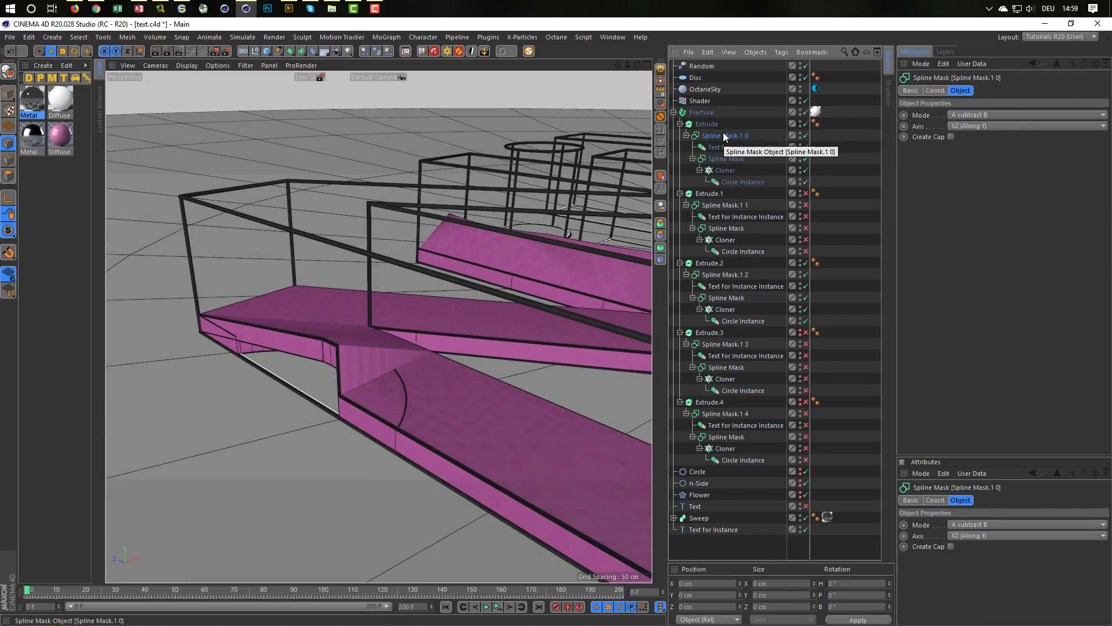
{"action": "left_click", "coordinate": [725, 159]}
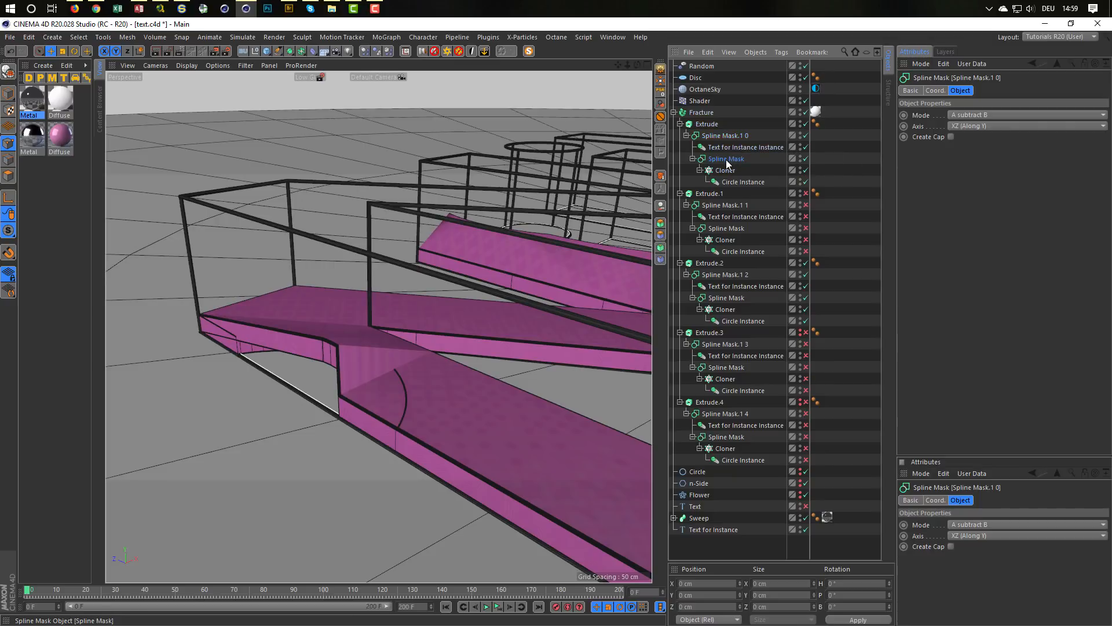
{"action": "left_click", "coordinate": [719, 206]}
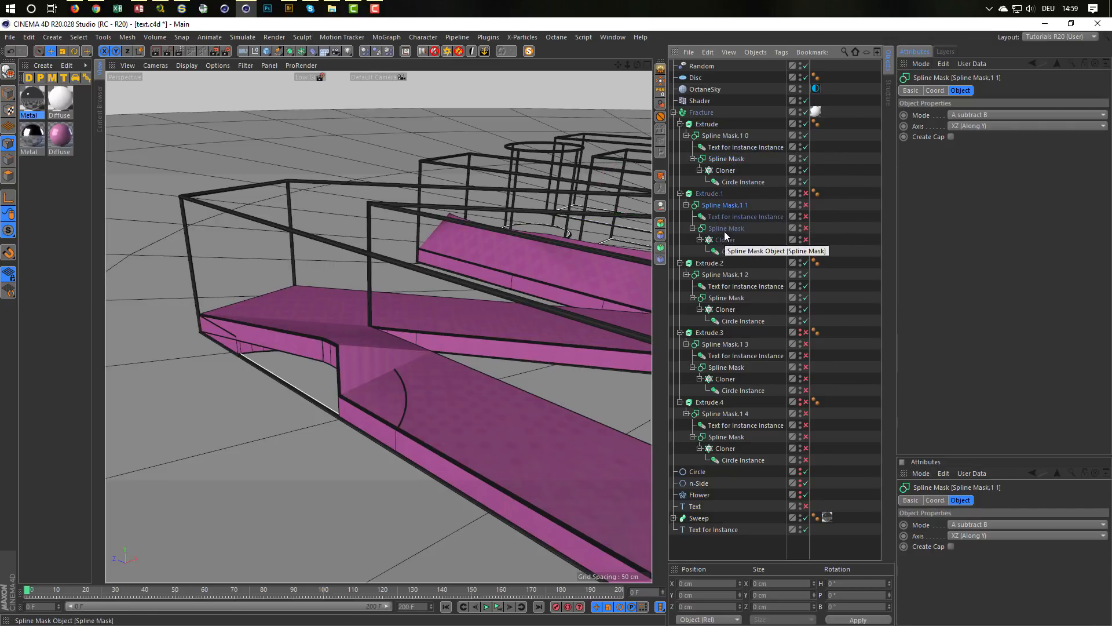
{"action": "left_click", "coordinate": [725, 228]}
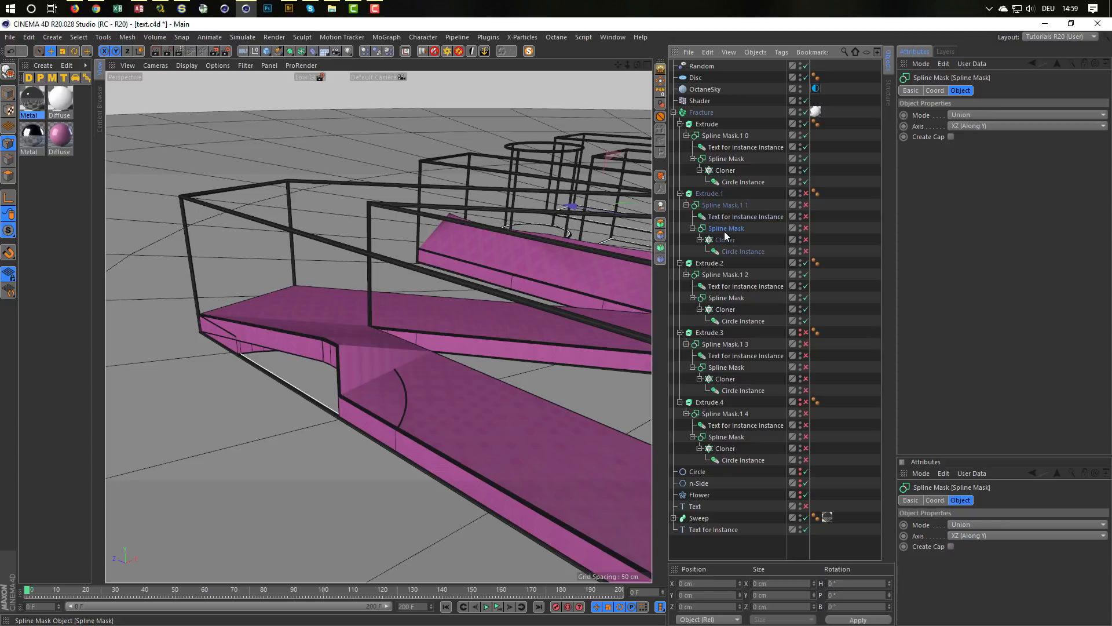
{"action": "left_click", "coordinate": [724, 273]}
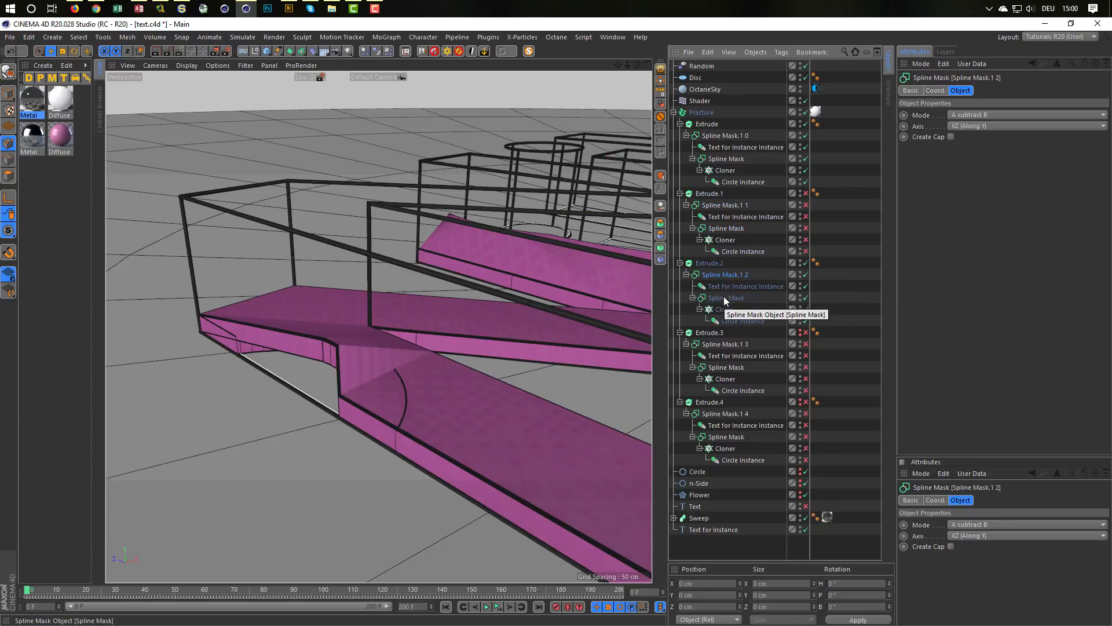
{"action": "left_click", "coordinate": [725, 297]}
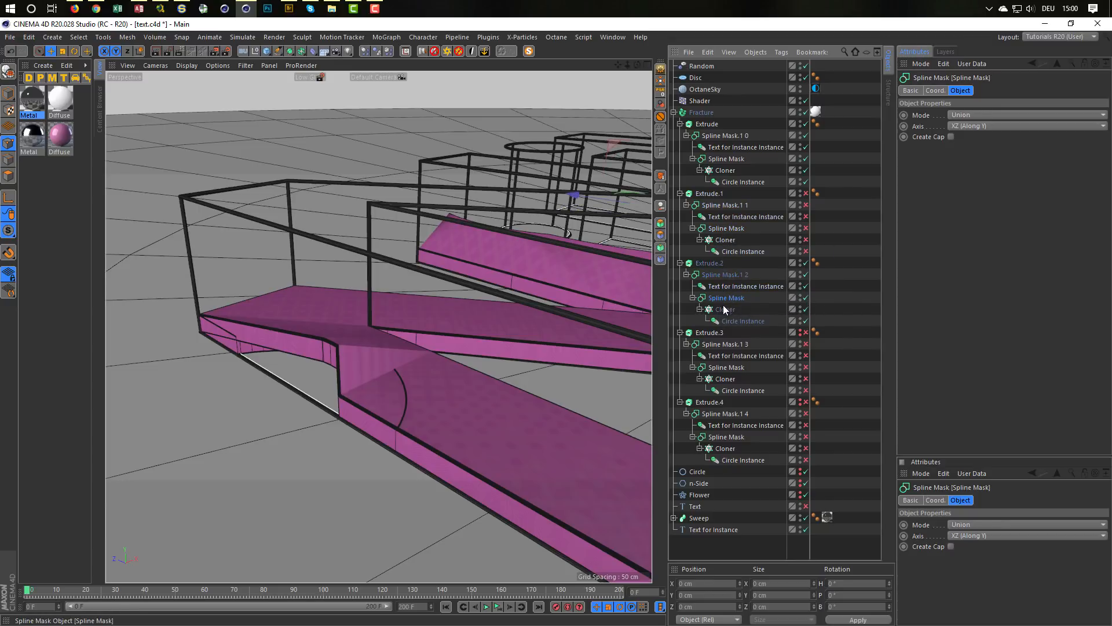
{"action": "left_click", "coordinate": [721, 344]}
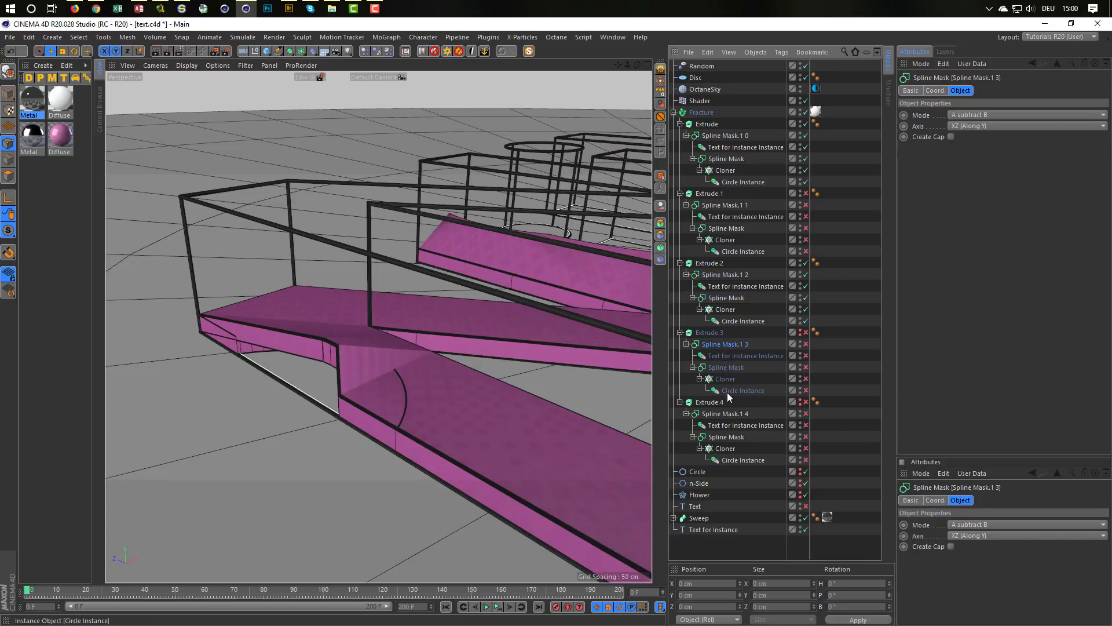
{"action": "left_click", "coordinate": [730, 367]}
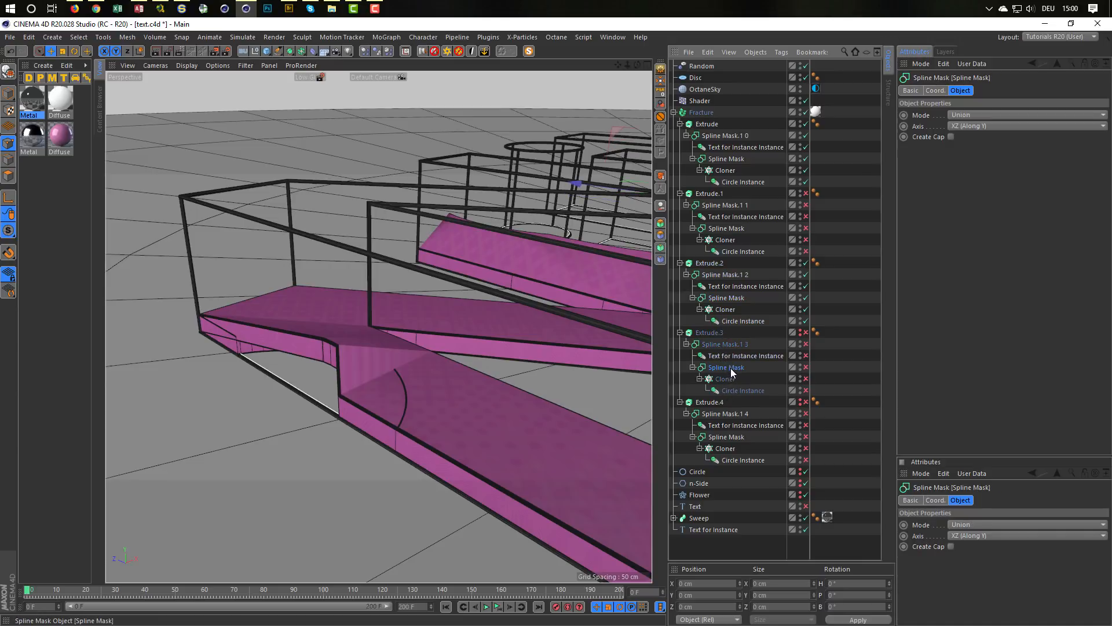
{"action": "left_click", "coordinate": [725, 411]}
{"action": "left_click", "coordinate": [726, 449]}
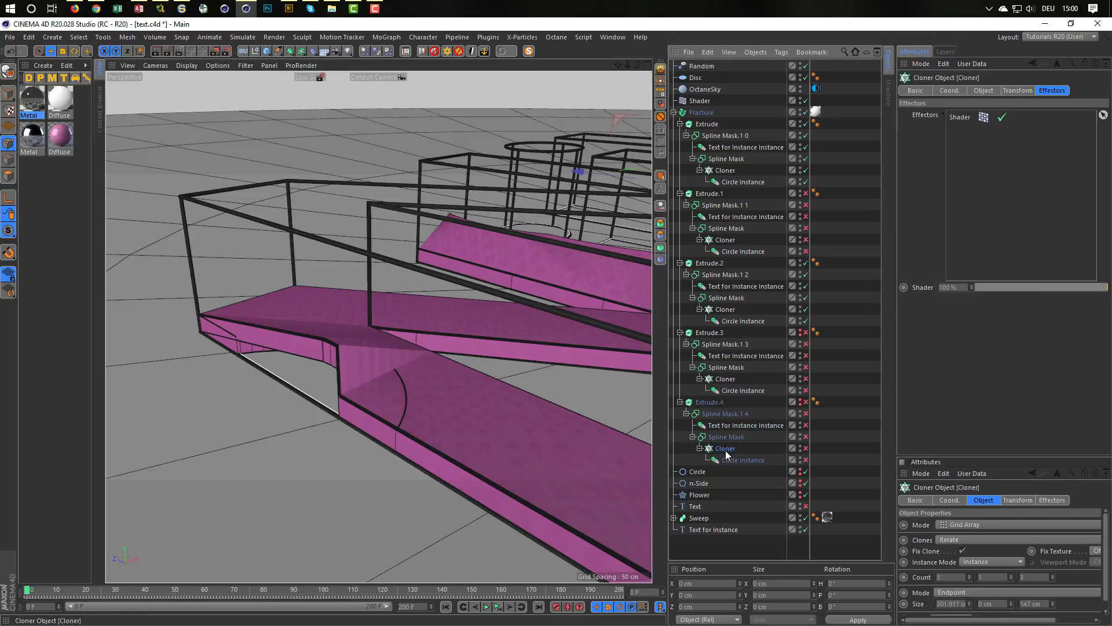
{"action": "left_click", "coordinate": [728, 437]}
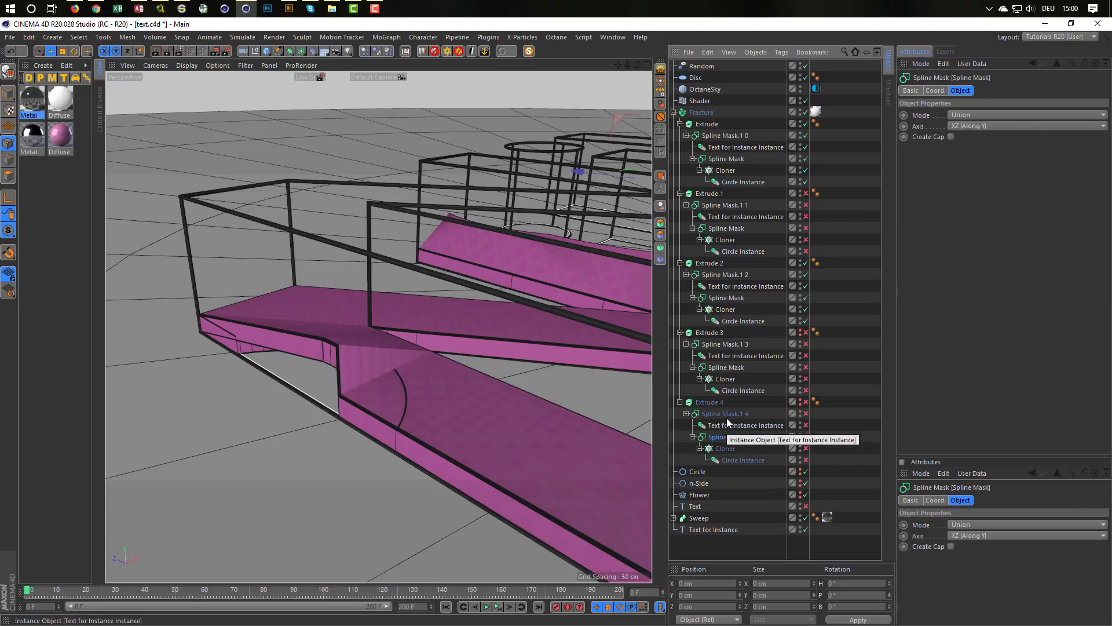
{"action": "right_click", "coordinate": [707, 402]}
{"action": "left_click", "coordinate": [702, 401]}
{"action": "right_click", "coordinate": [706, 391]}
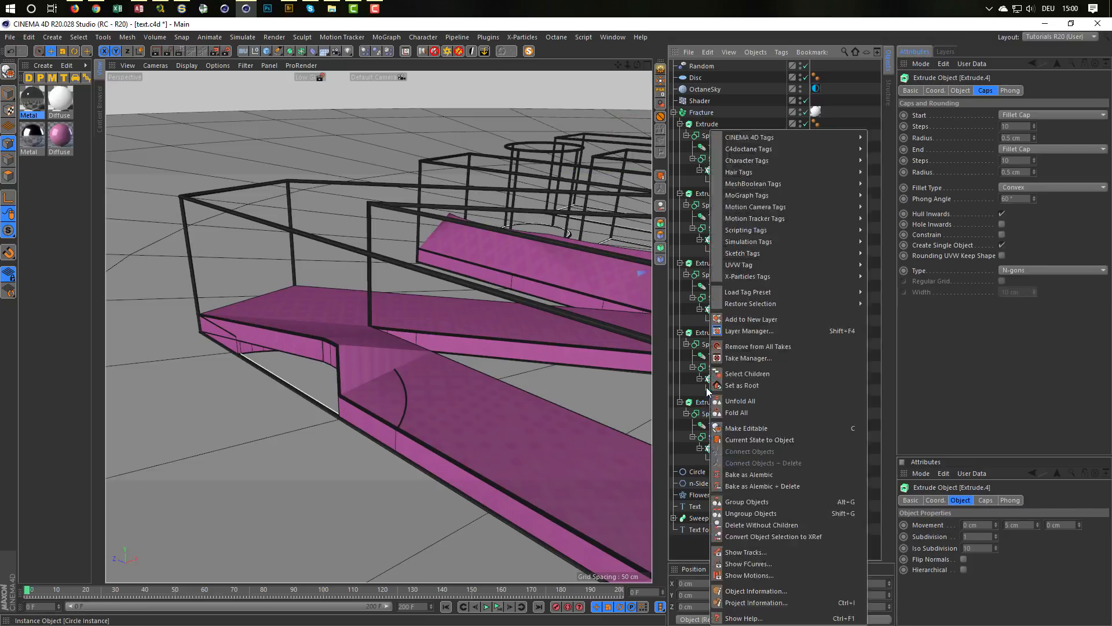
{"action": "left_click", "coordinate": [705, 391]}
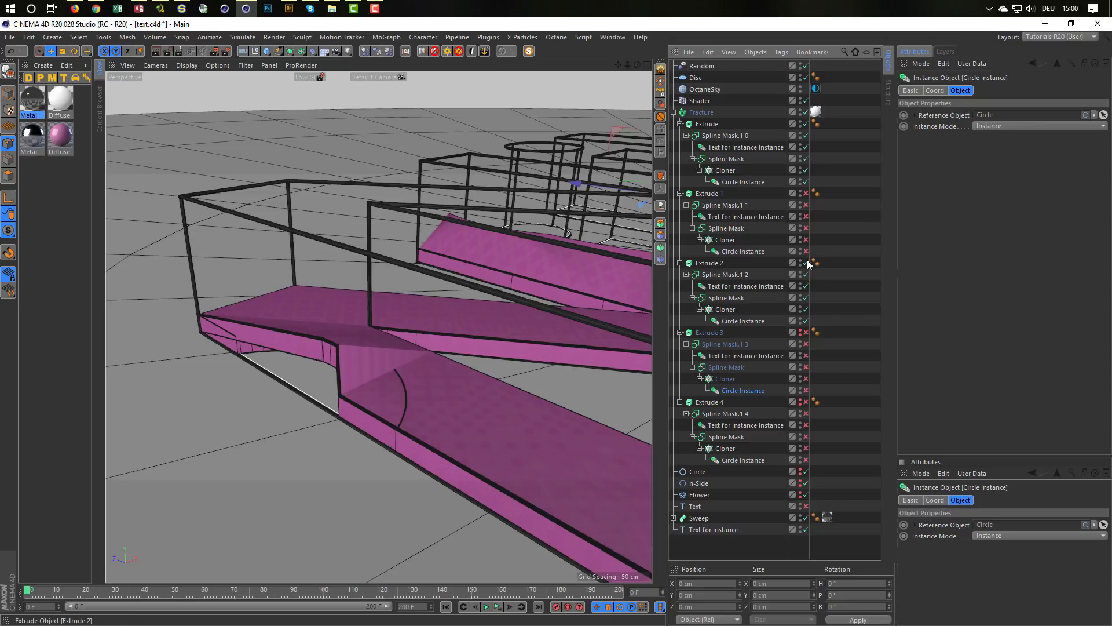
Step: Disable Extrude.2 with all its children and inspect the letters of the first Extrude alone
{"action": "left_click_drag", "start_coordinate": [807, 315], "coordinate": [805, 322]}
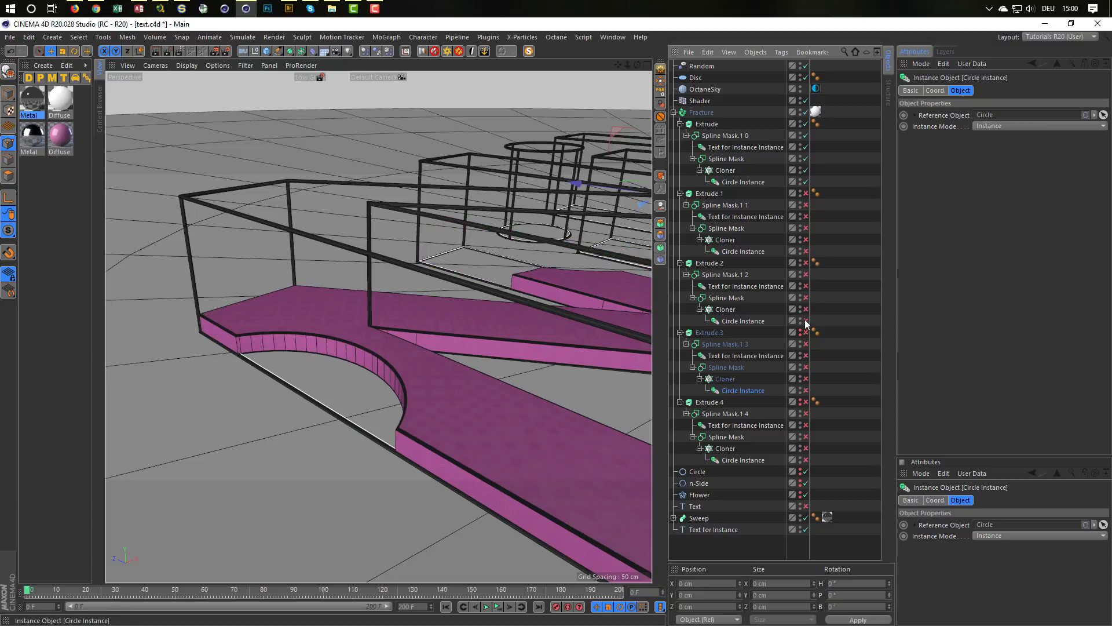
{"action": "left_click_drag", "start_coordinate": [550, 280], "coordinate": [305, 308], "text": "alt"}
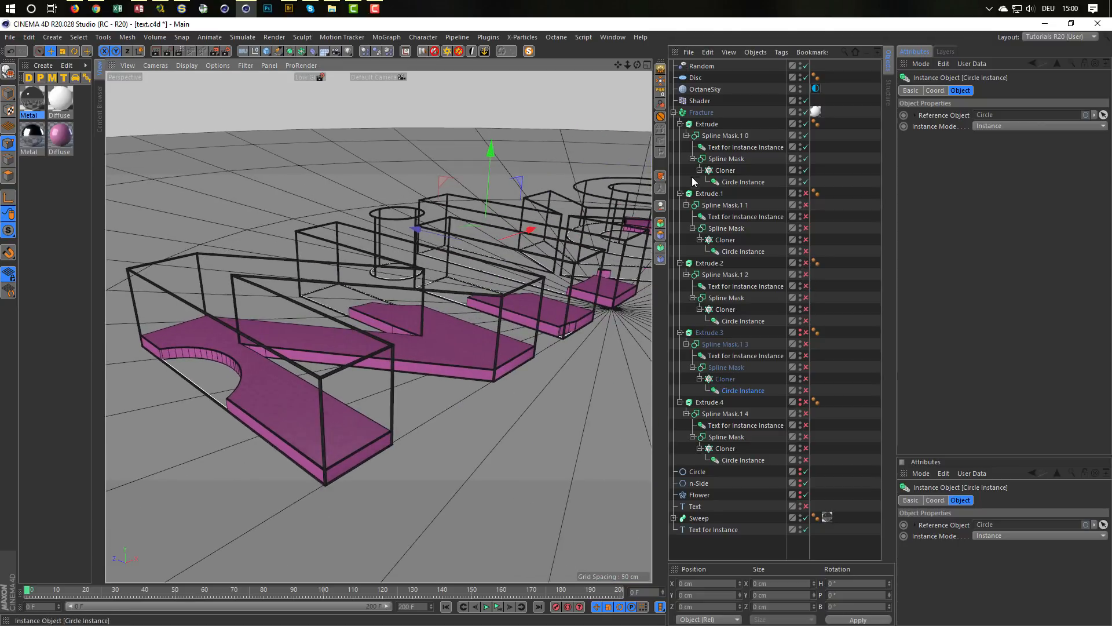
Step: Collapse the five Extrude hierarchies and delete Extrude.1 through Extrude.4, keeping only the first Extrude
{"action": "left_click", "coordinate": [684, 131]}
{"action": "left_click", "coordinate": [681, 124]}
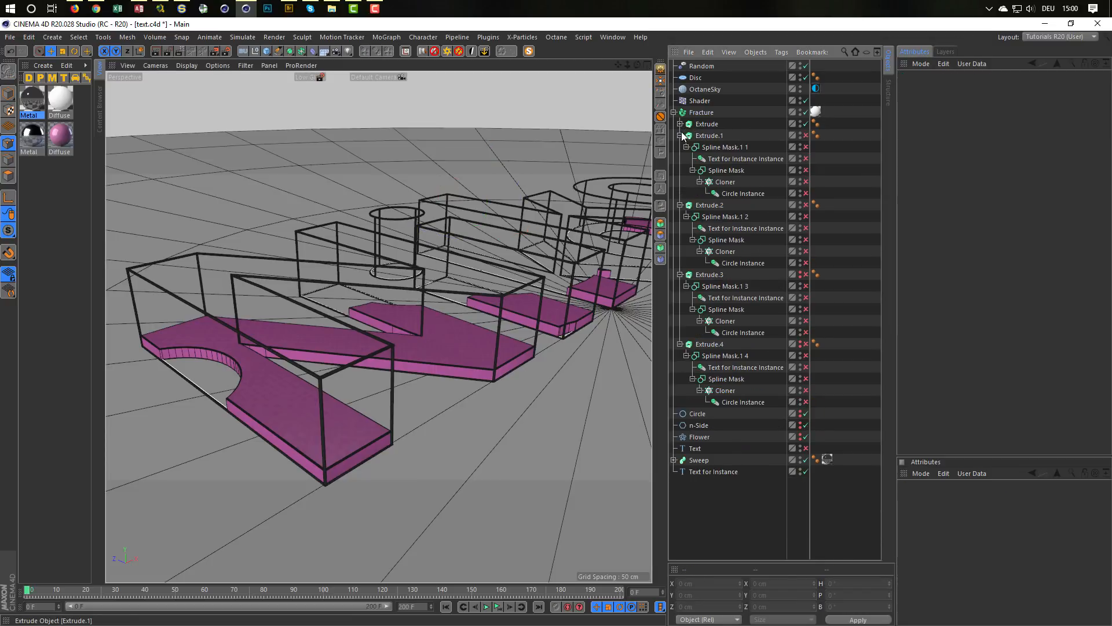
{"action": "left_click", "coordinate": [680, 135]}
{"action": "left_click", "coordinate": [681, 147]}
{"action": "left_click", "coordinate": [681, 159]}
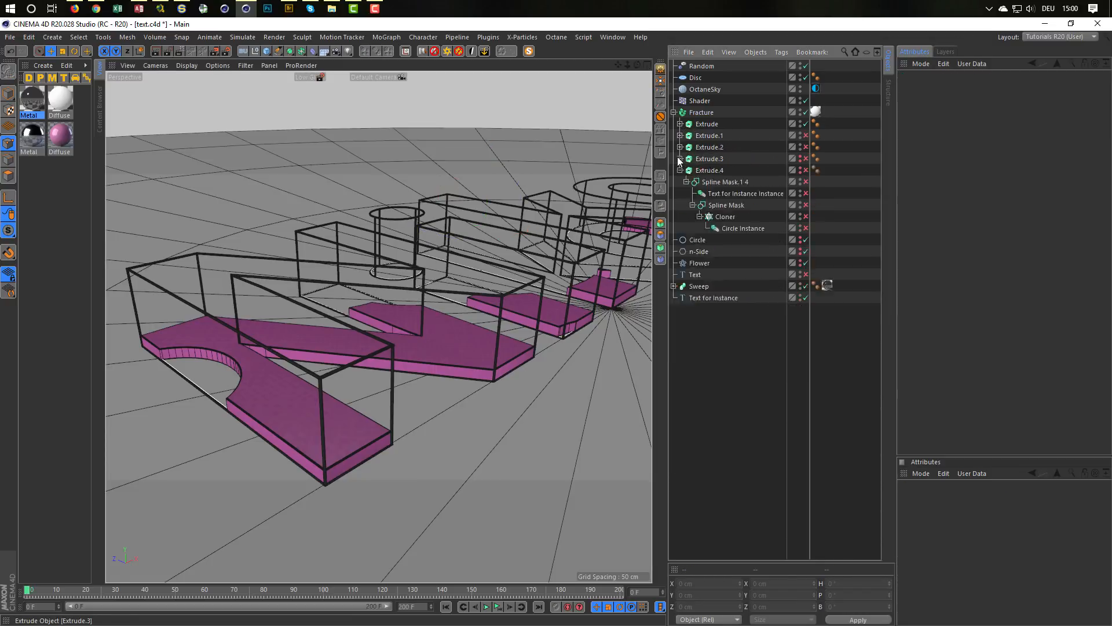
{"action": "left_click", "coordinate": [681, 170]}
{"action": "left_click", "coordinate": [701, 131]}
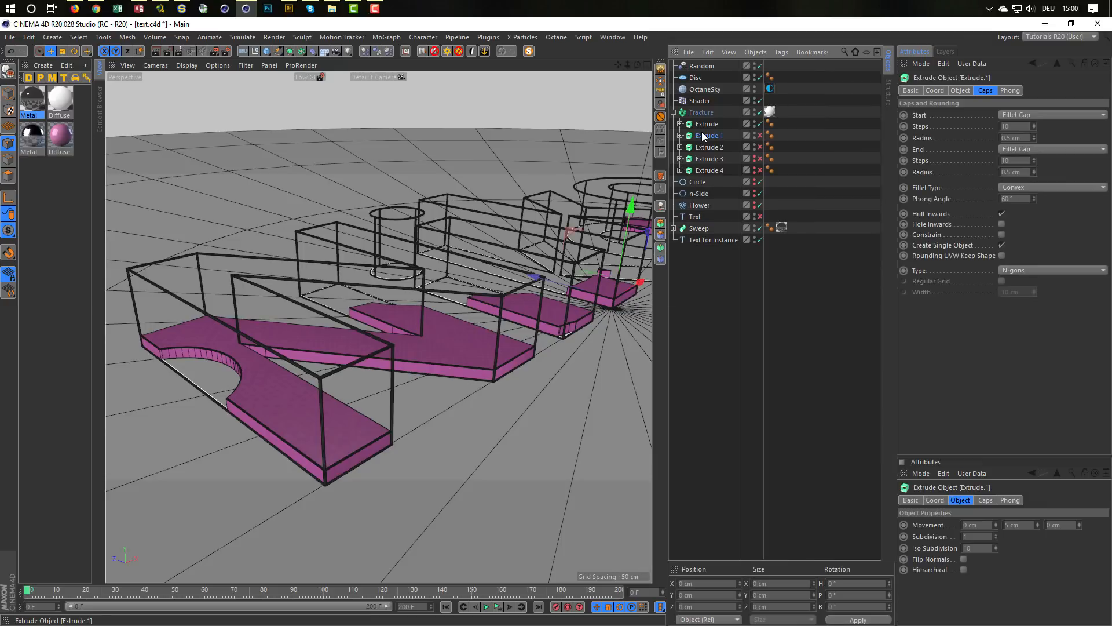
{"action": "left_click", "coordinate": [708, 171], "text": "shift"}
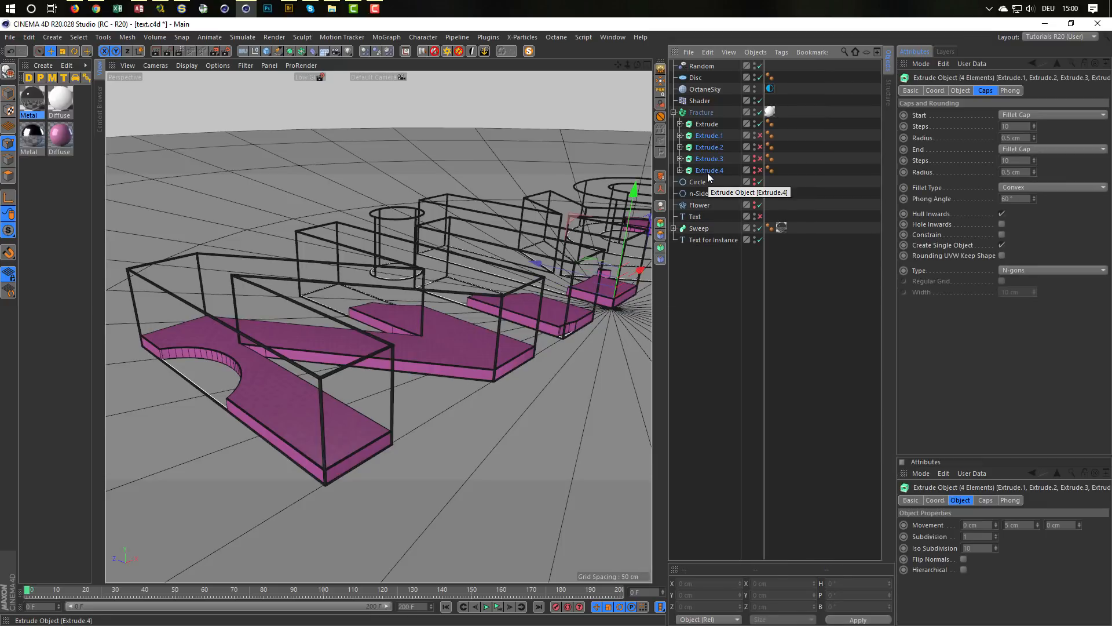
{"action": "key", "text": "Delete"}
Step: Duplicate the remaining Extrude inside the Fracture object and set the copy's Y position to 0.5 cm
{"action": "left_click", "coordinate": [707, 124]}
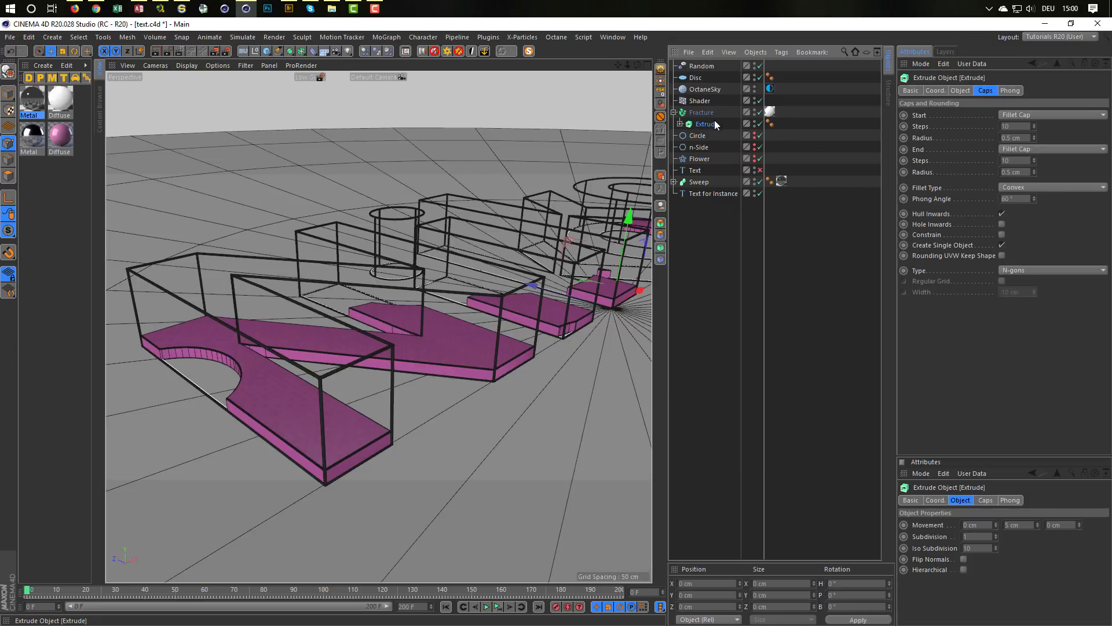
{"action": "left_click_drag", "start_coordinate": [708, 125], "coordinate": [707, 125], "text": "ctrl"}
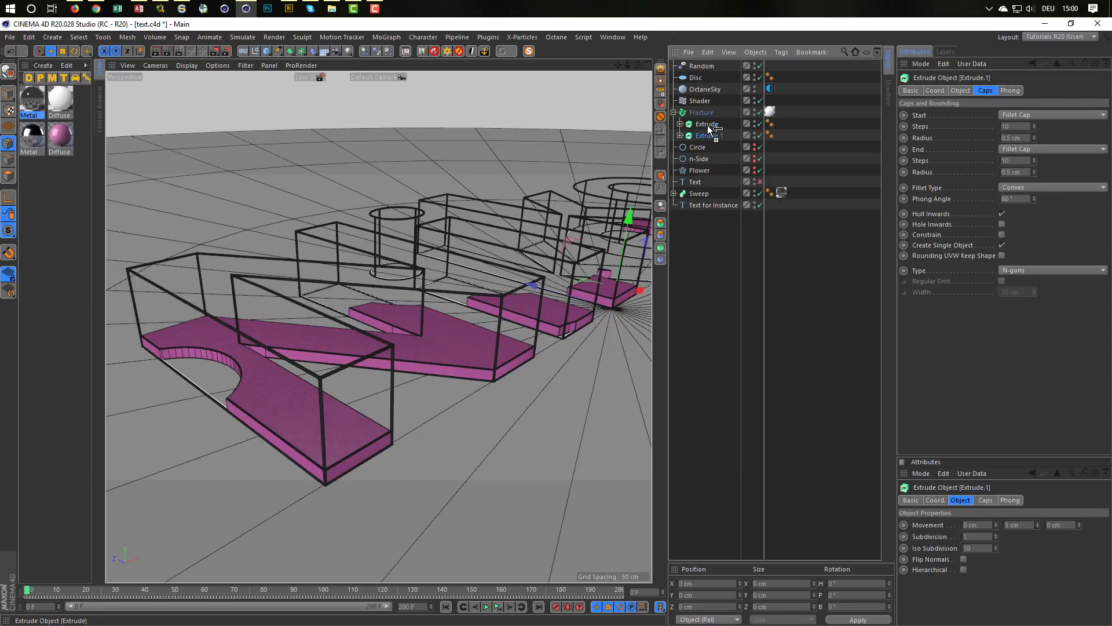
{"action": "double_click", "coordinate": [699, 595]}
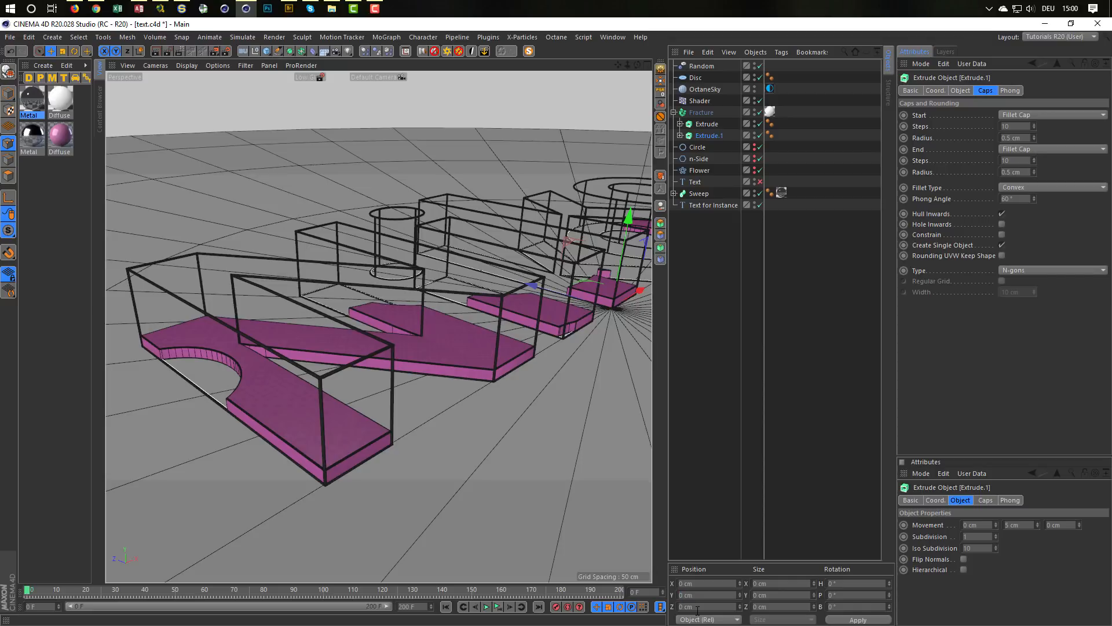
Step: Expand the child hierarchies of the original Extrude and its copy, and select the copy
{"action": "left_click", "coordinate": [680, 136]}
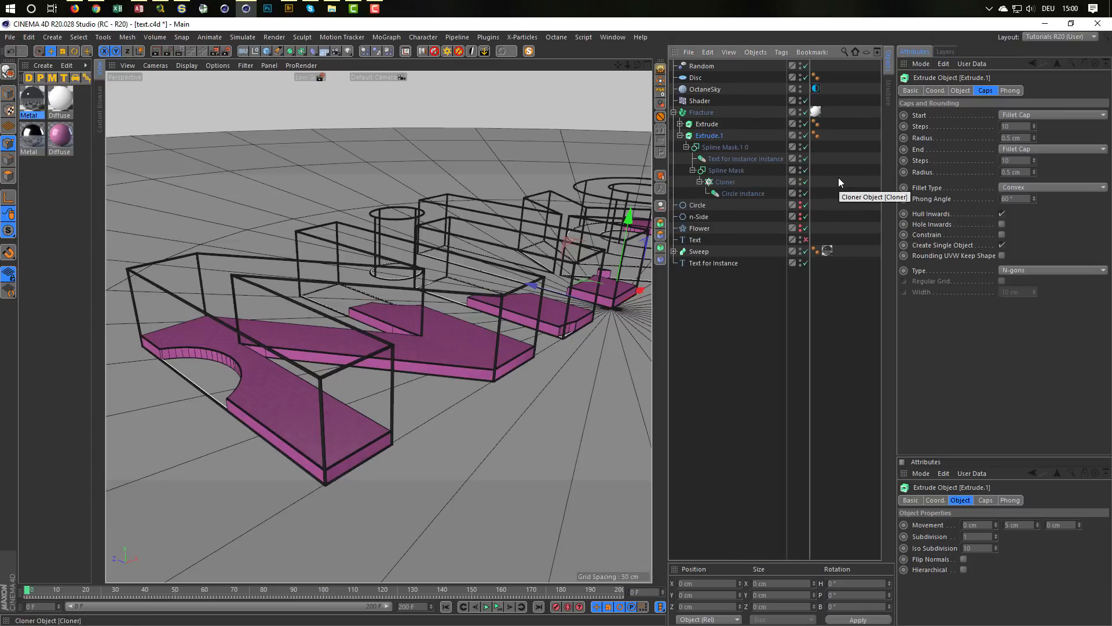
{"action": "left_click", "coordinate": [680, 124]}
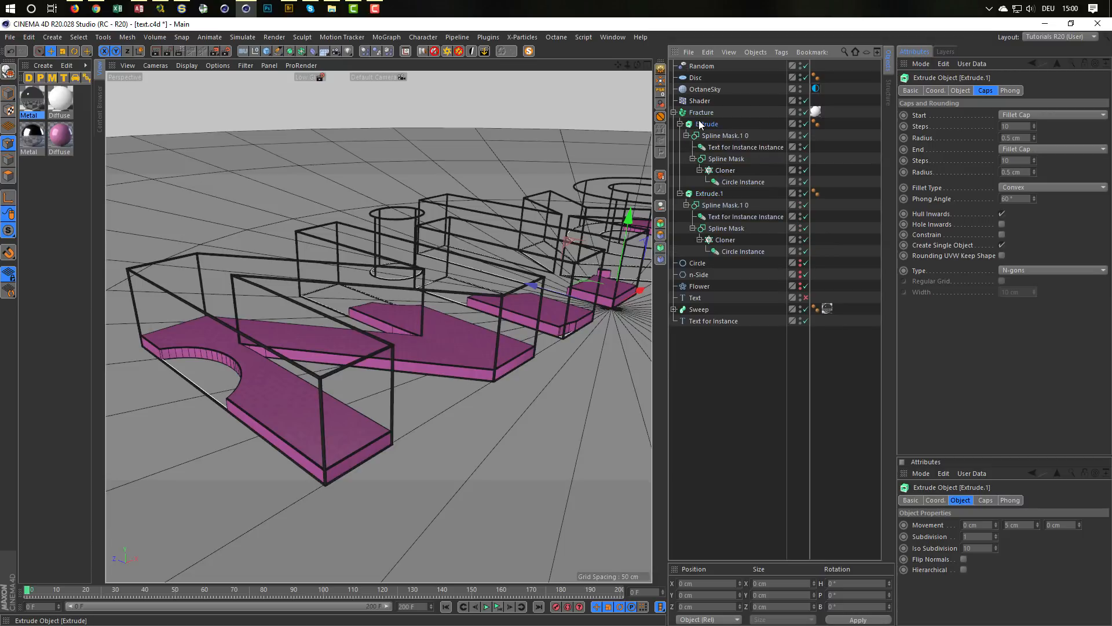
{"action": "left_click", "coordinate": [712, 195]}
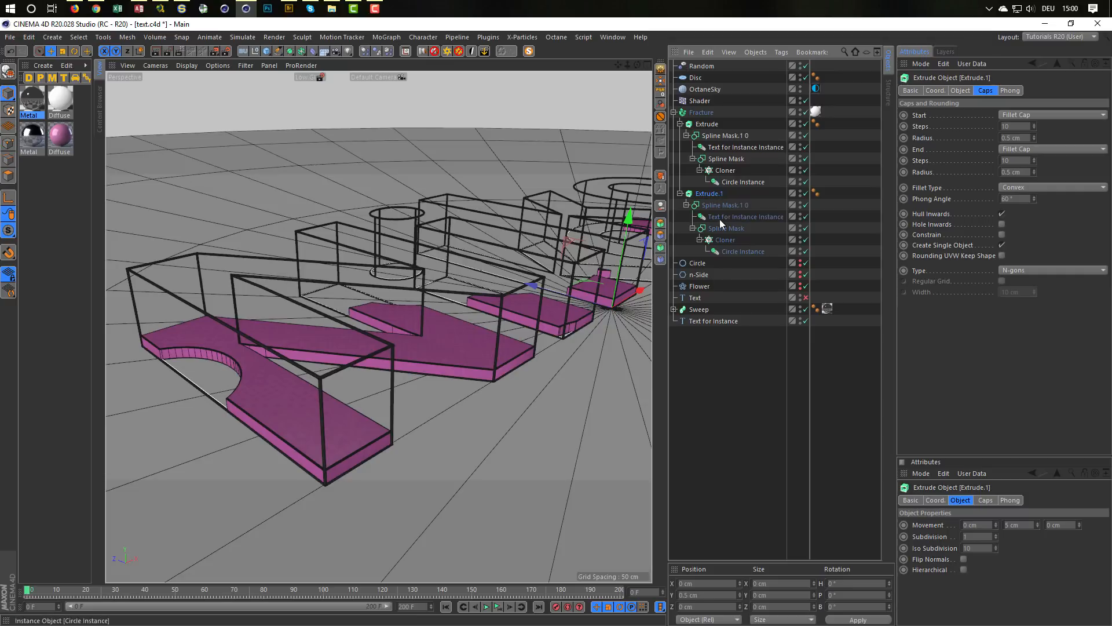
Step: Raise Extrude.1 by 6 cm to a Y position of 6.5 cm
{"action": "left_click", "coordinate": [705, 595]}
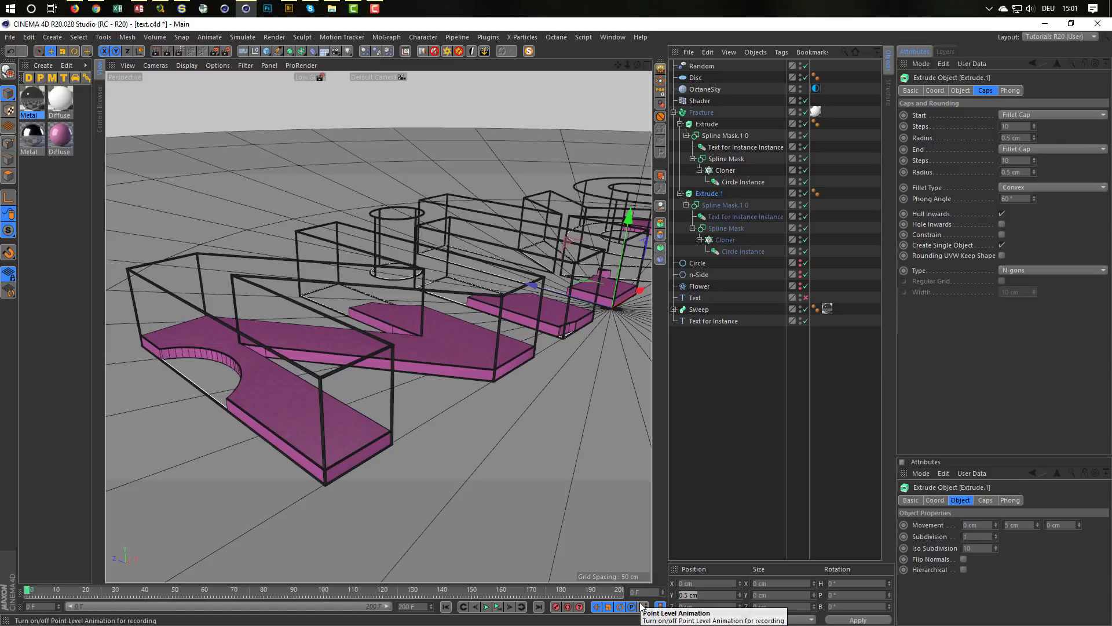
{"action": "key", "text": "End"}
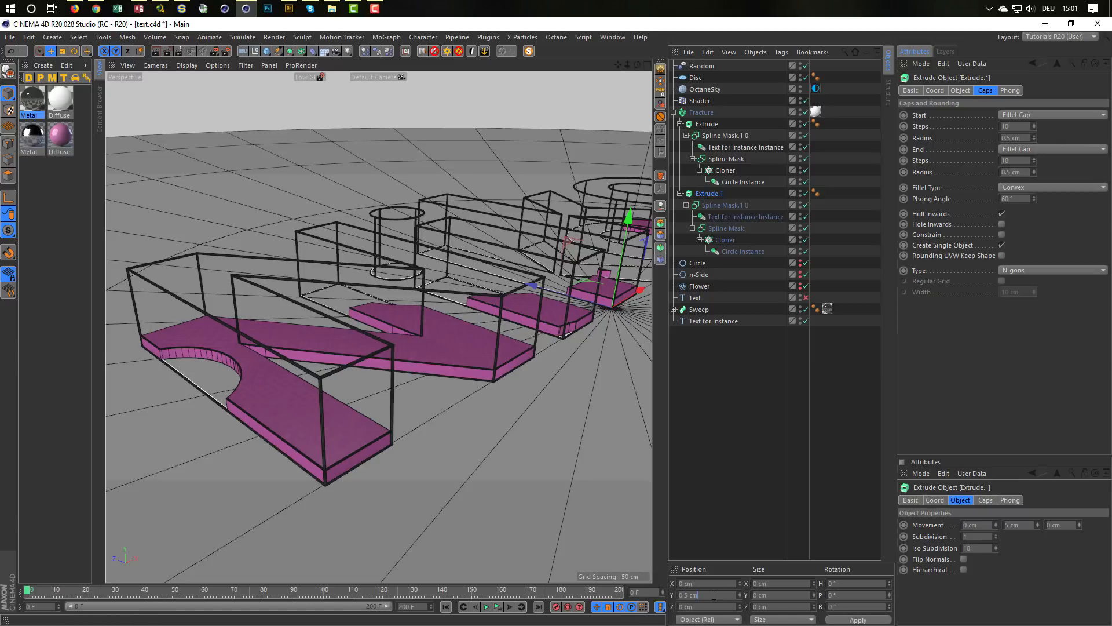
{"action": "type", "text": "+6"}
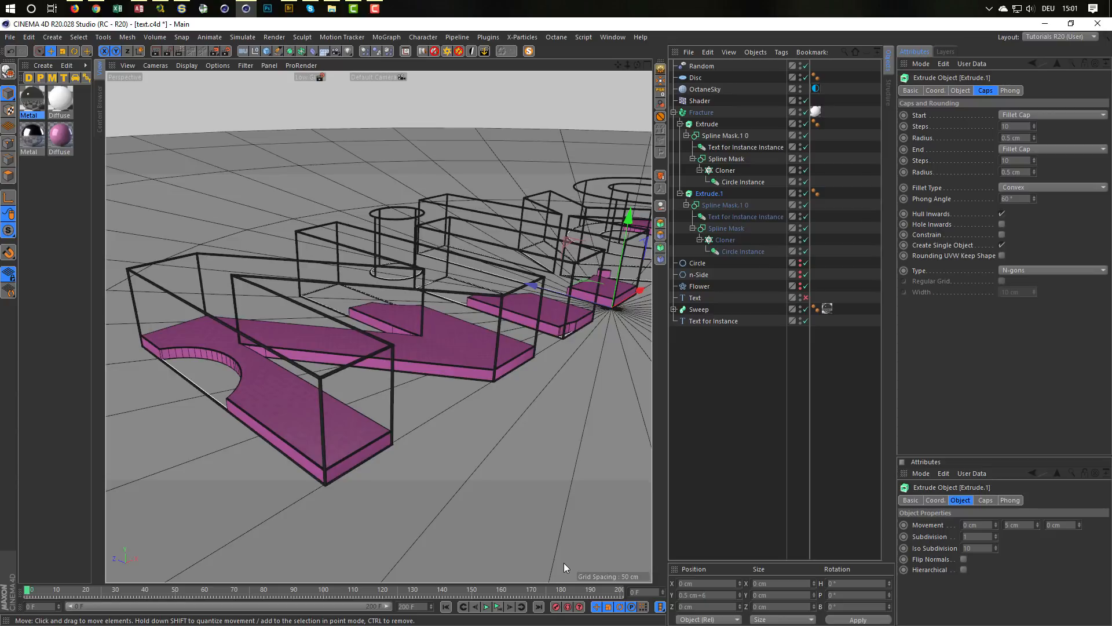
{"action": "key", "text": "Return"}
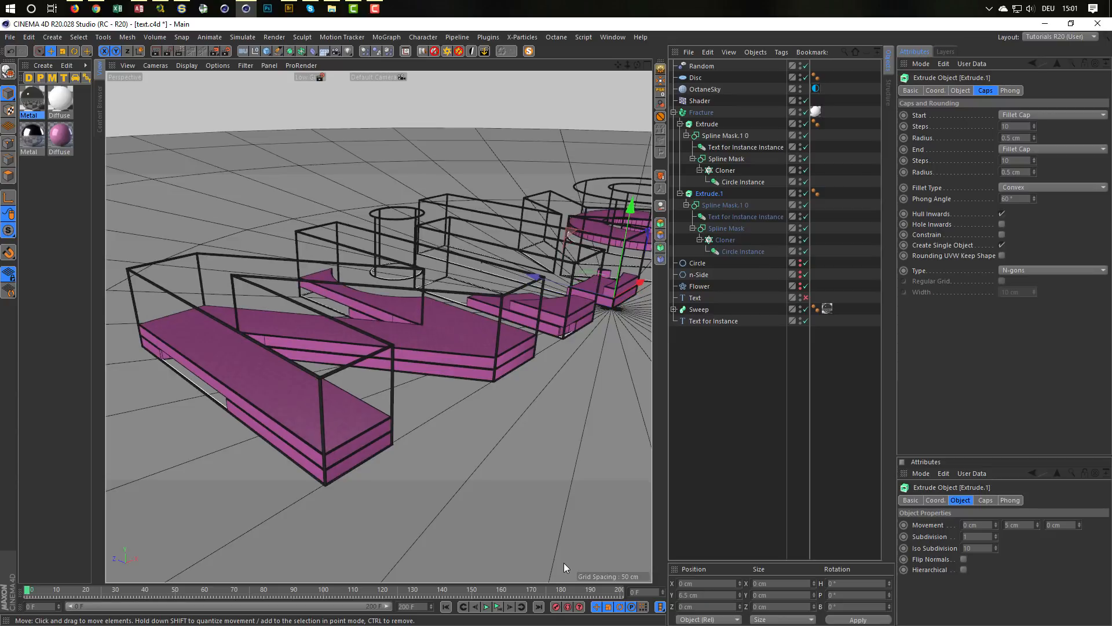
{"action": "mouse_move", "coordinate": [379, 333]}
{"action": "left_mouse_down", "text": "alt"}
{"action": "mouse_move", "coordinate": [564, 350]}
{"action": "mouse_move", "coordinate": [518, 327]}
{"action": "mouse_move", "coordinate": [369, 353]}
{"action": "left_mouse_up", "text": "alt"}
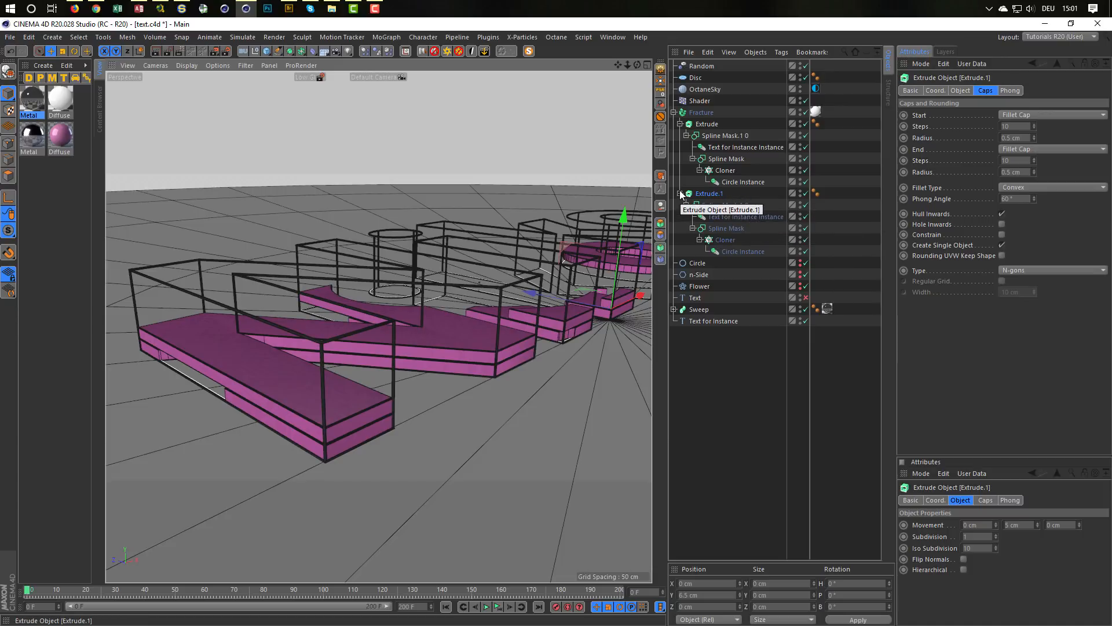
Step: Collapse both Extrude hierarchies, duplicate Extrude.1 inside the Fracture and set the new copy's Y position to 12.5 cm
{"action": "left_click", "coordinate": [680, 124]}
{"action": "left_click", "coordinate": [680, 136]}
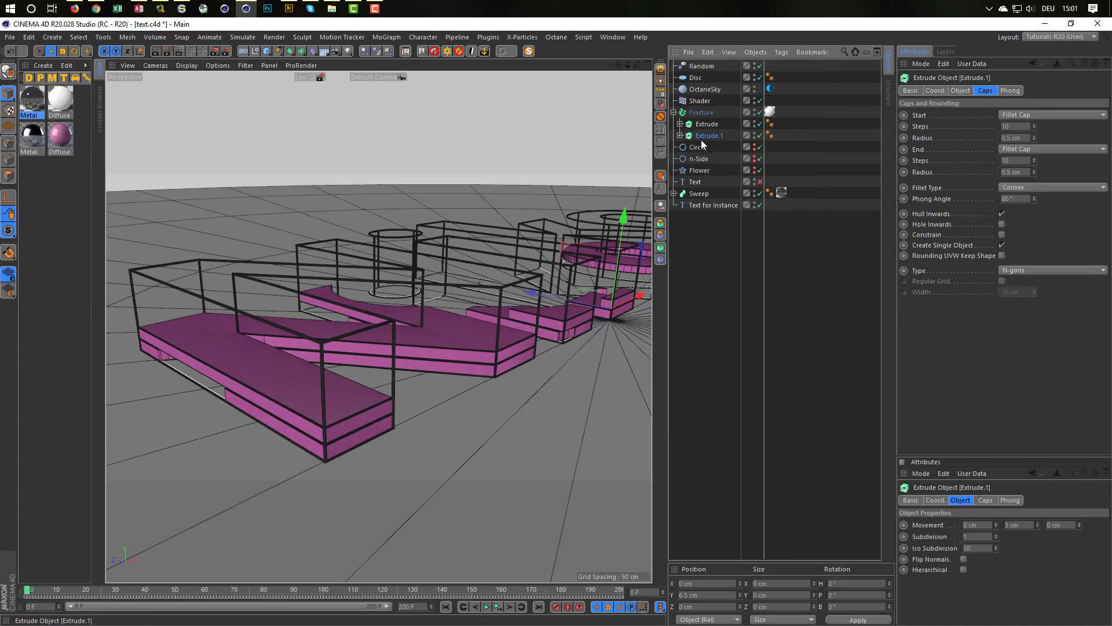
{"action": "left_click_drag", "start_coordinate": [710, 137], "coordinate": [710, 146], "text": "ctrl"}
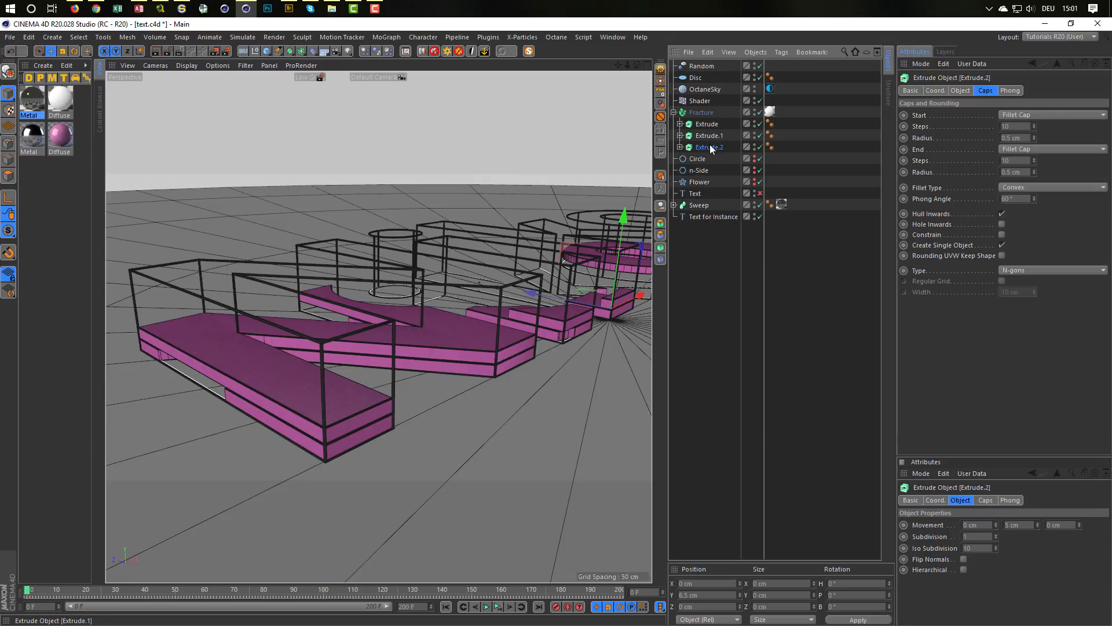
{"action": "left_click", "coordinate": [712, 595]}
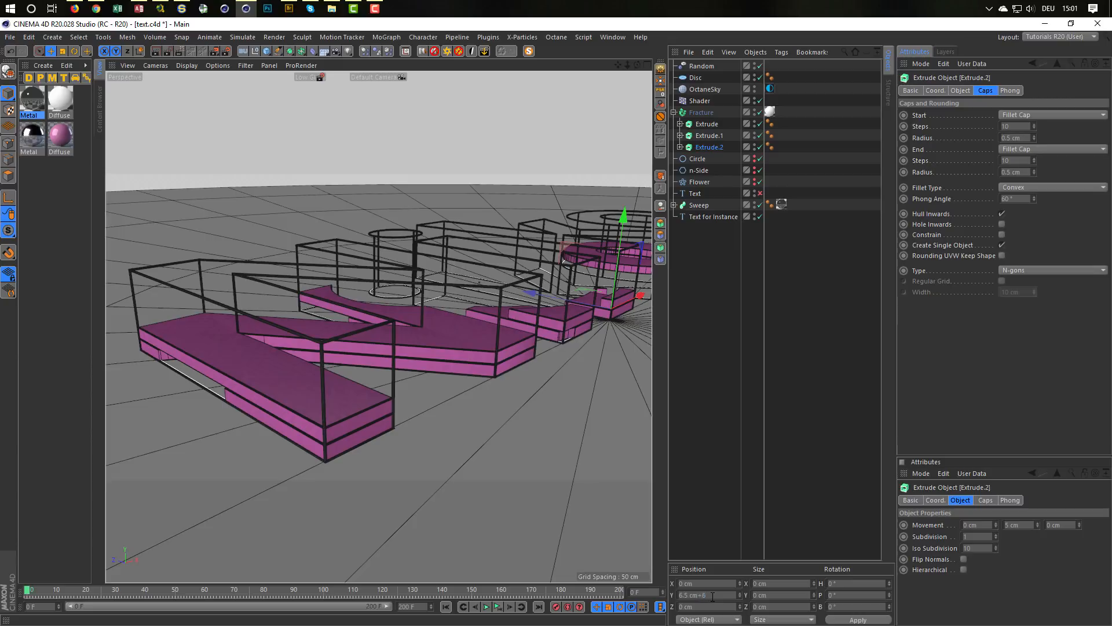
{"action": "type", "text": "+6"}
{"action": "key", "text": "Return"}
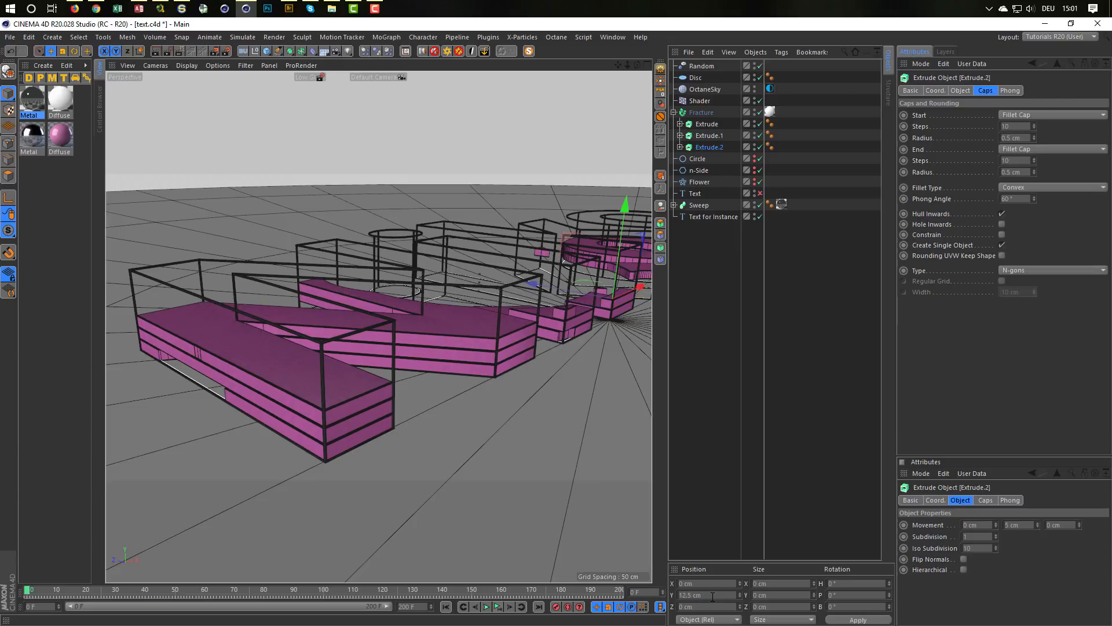
Step: Add two more stacked layers by duplicating the topmost Extrude each time, with Y positions of 18.5 cm and 24.5 cm
{"action": "right_click_drag", "start_coordinate": [326, 429], "coordinate": [482, 410], "text": "alt"}
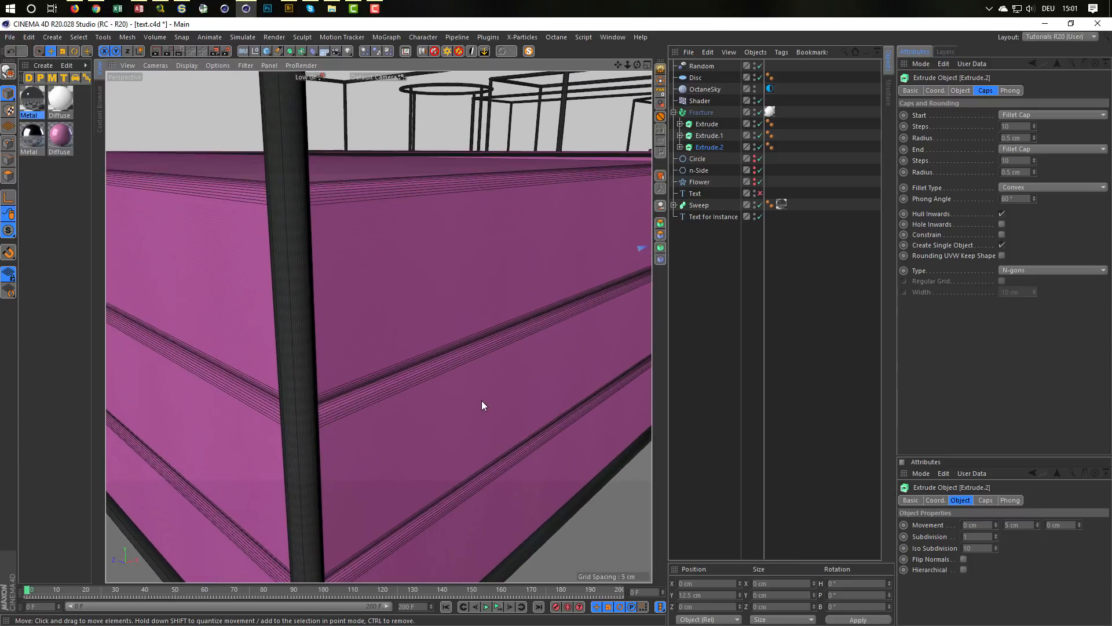
{"action": "mouse_move", "coordinate": [481, 401]}
{"action": "left_mouse_down", "text": "alt"}
{"action": "mouse_move", "coordinate": [500, 435]}
{"action": "mouse_move", "coordinate": [462, 397]}
{"action": "left_mouse_up", "text": "alt"}
{"action": "right_click_drag", "start_coordinate": [460, 398], "coordinate": [330, 411], "text": "alt"}
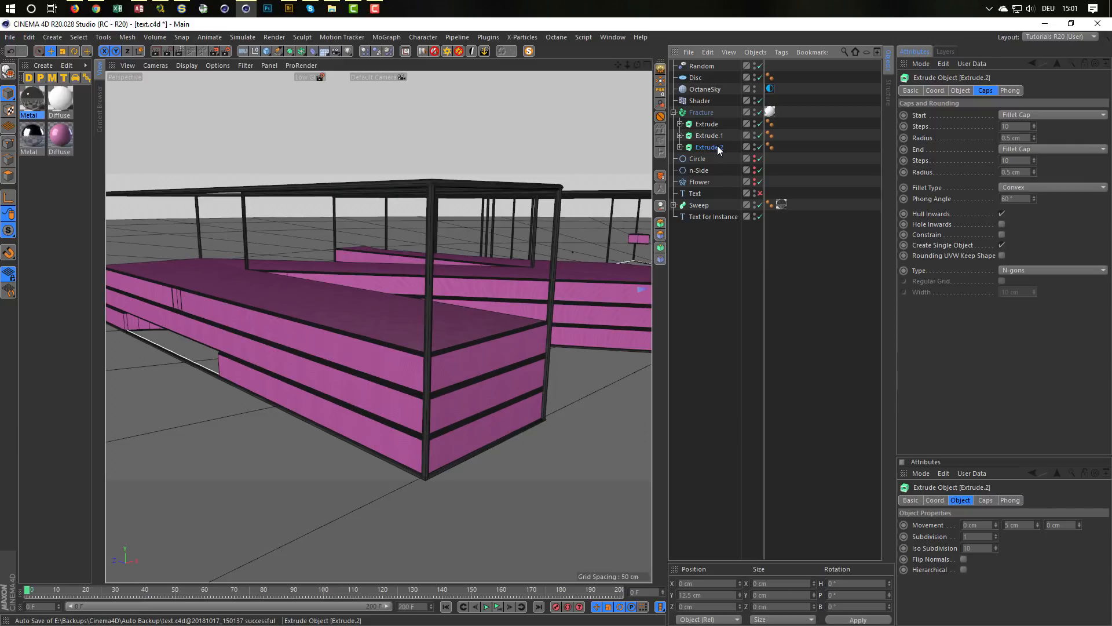
{"action": "left_click_drag", "start_coordinate": [717, 148], "coordinate": [715, 152], "text": "ctrl"}
{"action": "left_click", "coordinate": [711, 595]}
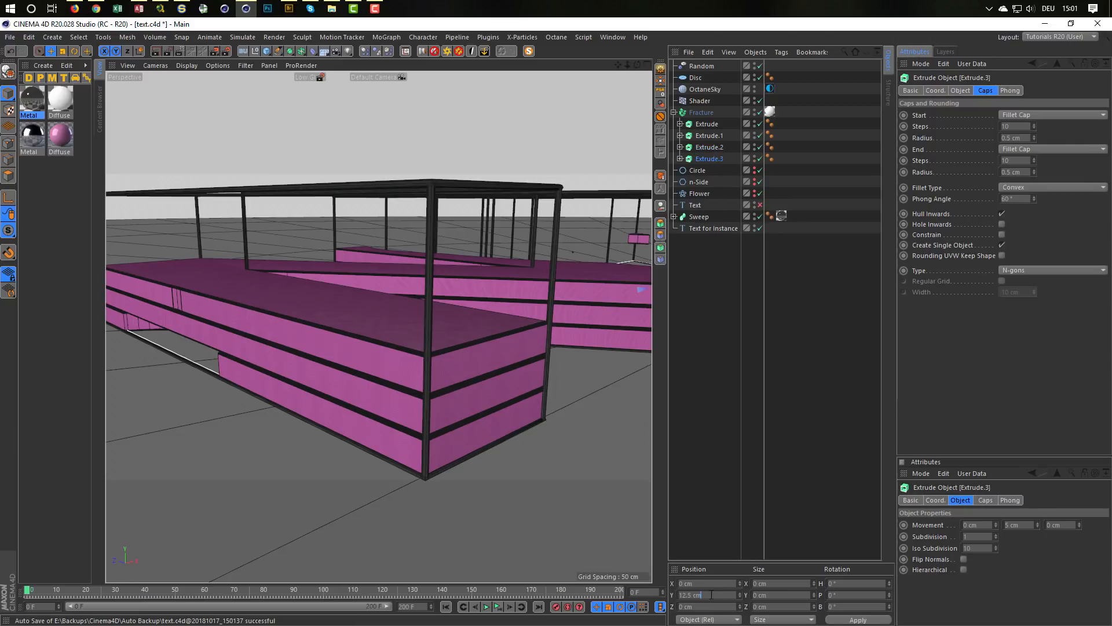
{"action": "key", "text": "Return"}
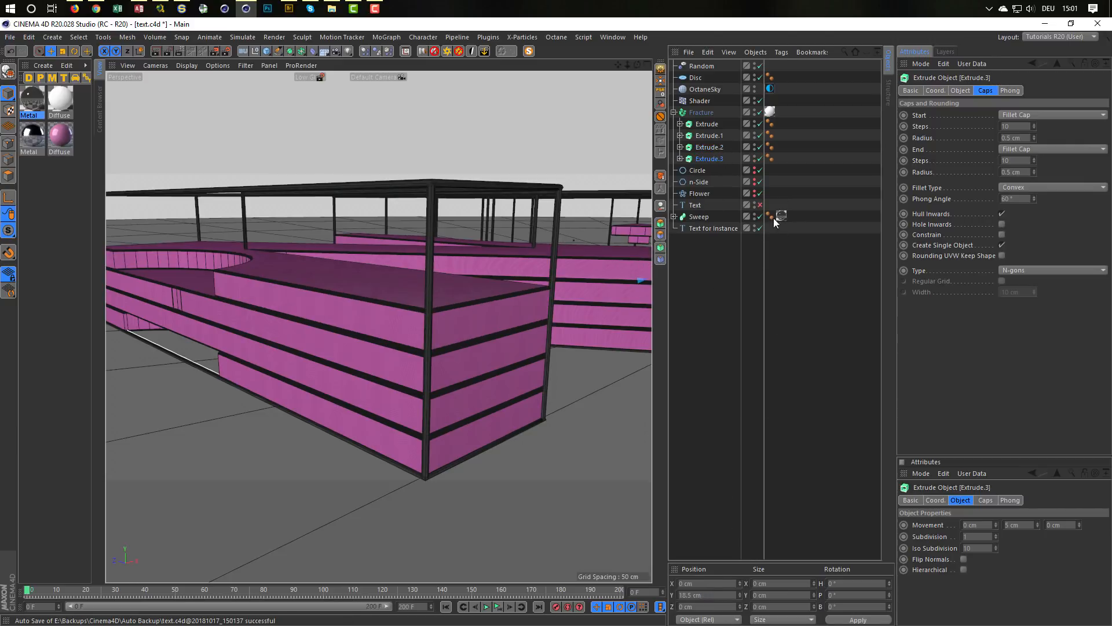
{"action": "left_click_drag", "start_coordinate": [711, 163], "coordinate": [712, 170], "text": "ctrl"}
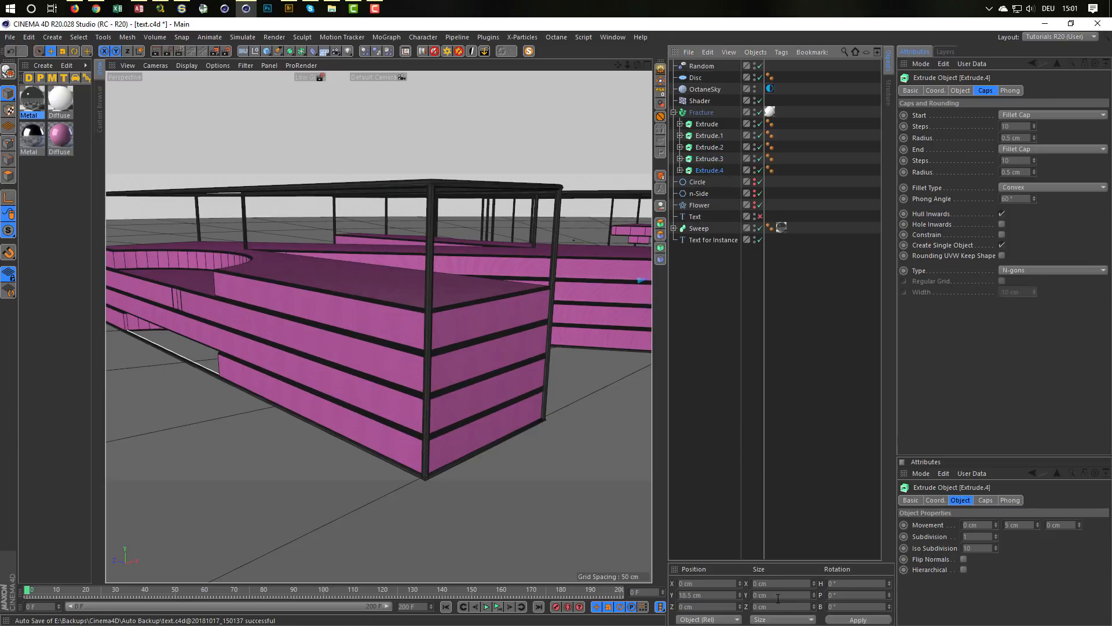
{"action": "left_click", "coordinate": [717, 595]}
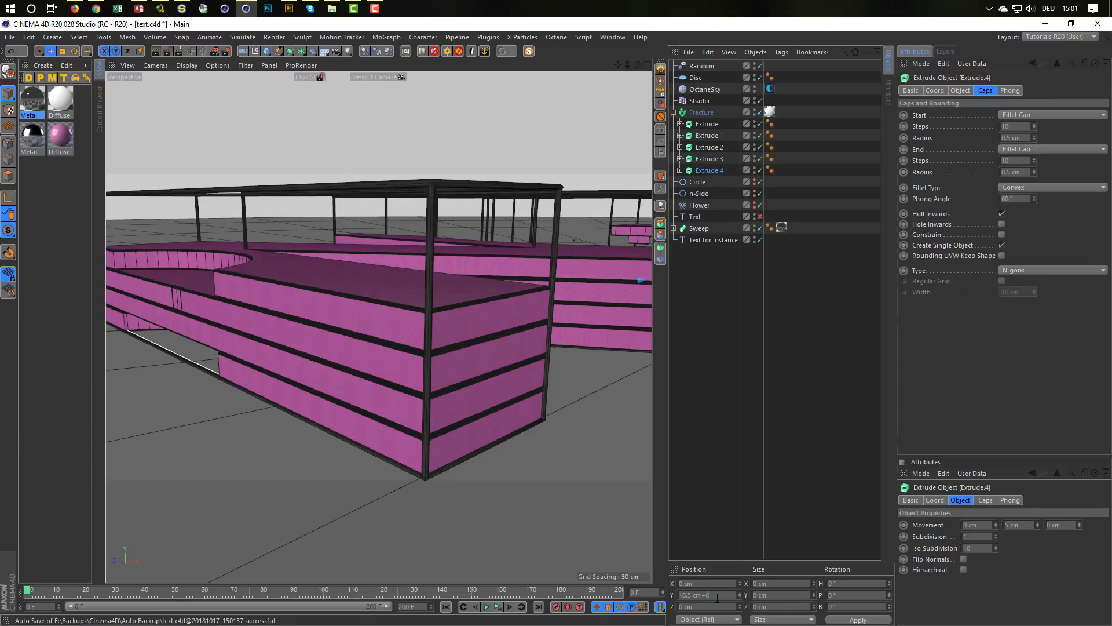
Step: Play the animation to check the five stacked letter layers, and return to the first frame
{"action": "right_click_drag", "start_coordinate": [427, 312], "coordinate": [324, 343], "text": "alt"}
{"action": "middle_click_drag", "start_coordinate": [324, 342], "coordinate": [263, 416], "text": "alt"}
{"action": "left_click_drag", "start_coordinate": [401, 390], "coordinate": [408, 412], "text": "alt"}
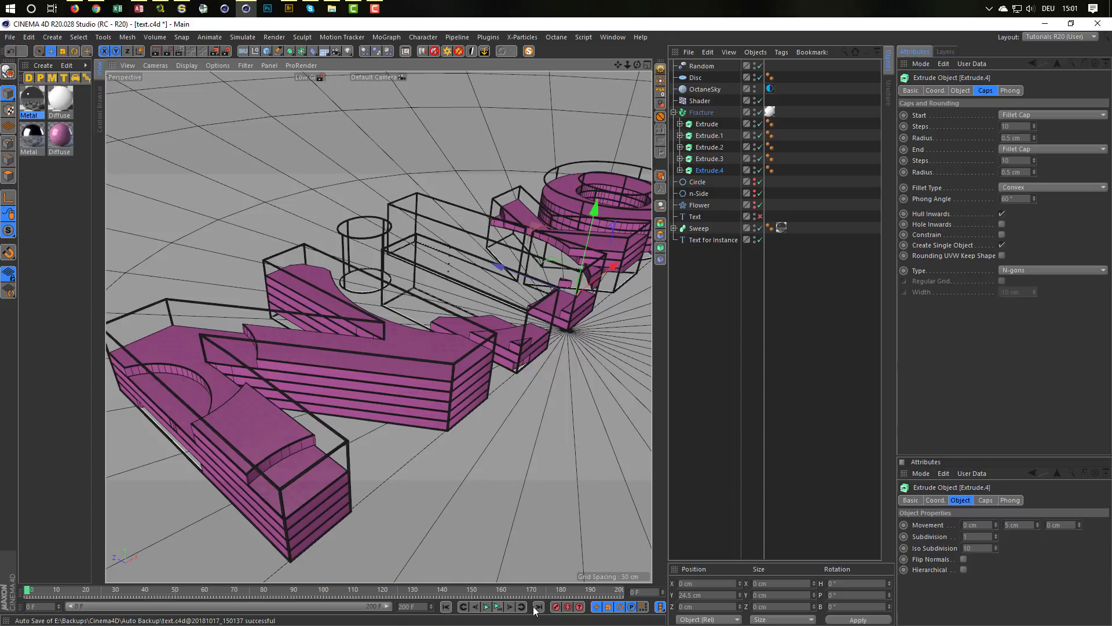
{"action": "left_click", "coordinate": [498, 609]}
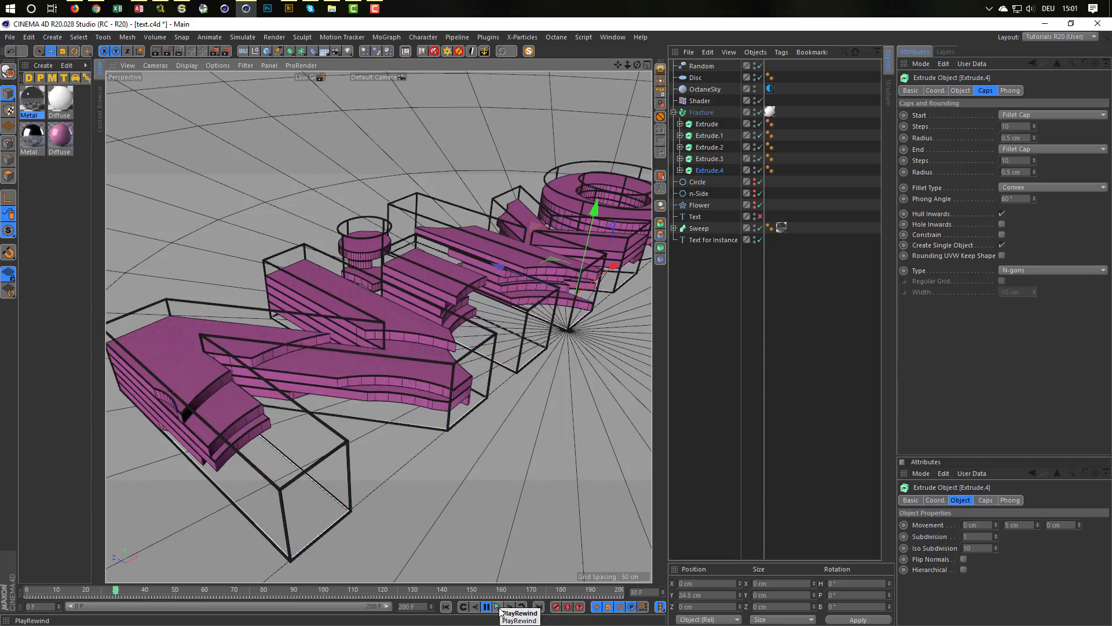
{"action": "left_click", "coordinate": [501, 612]}
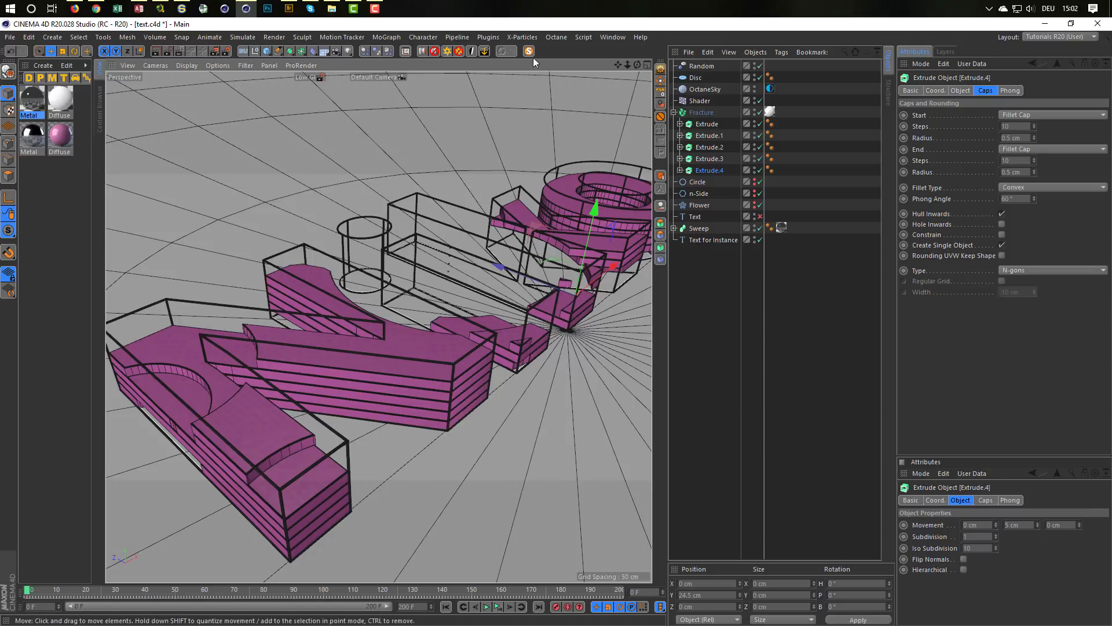
Step: Start an Octane Live Viewer render, place its window beside the viewport and frame the whole text from above
{"action": "left_click", "coordinate": [556, 37]}
{"action": "left_click", "coordinate": [573, 67]}
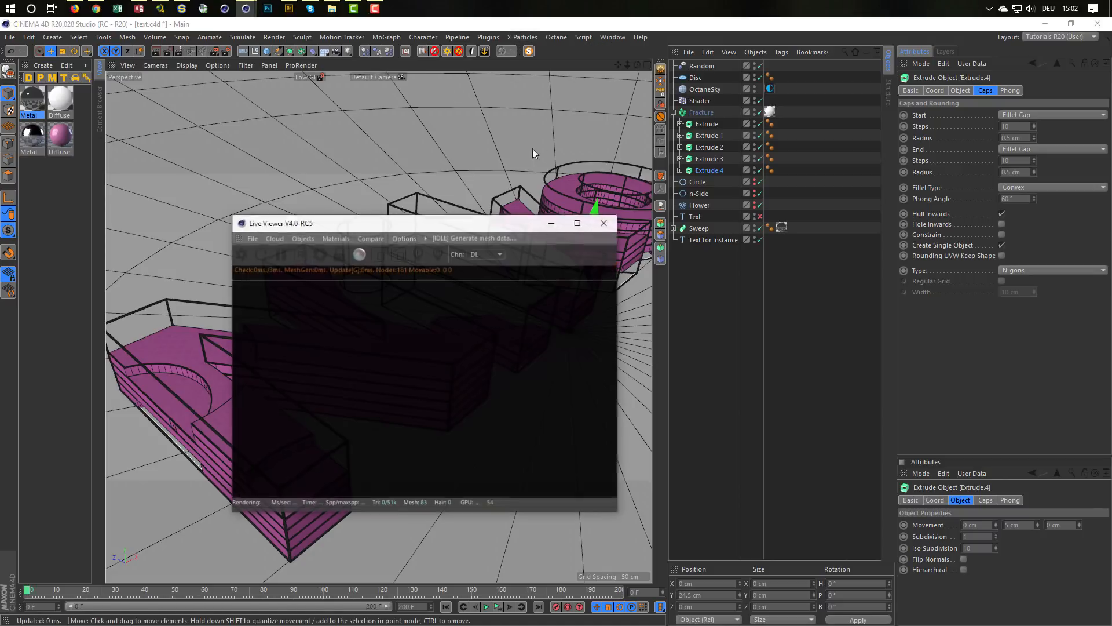
{"action": "left_click_drag", "start_coordinate": [510, 225], "coordinate": [931, 289]}
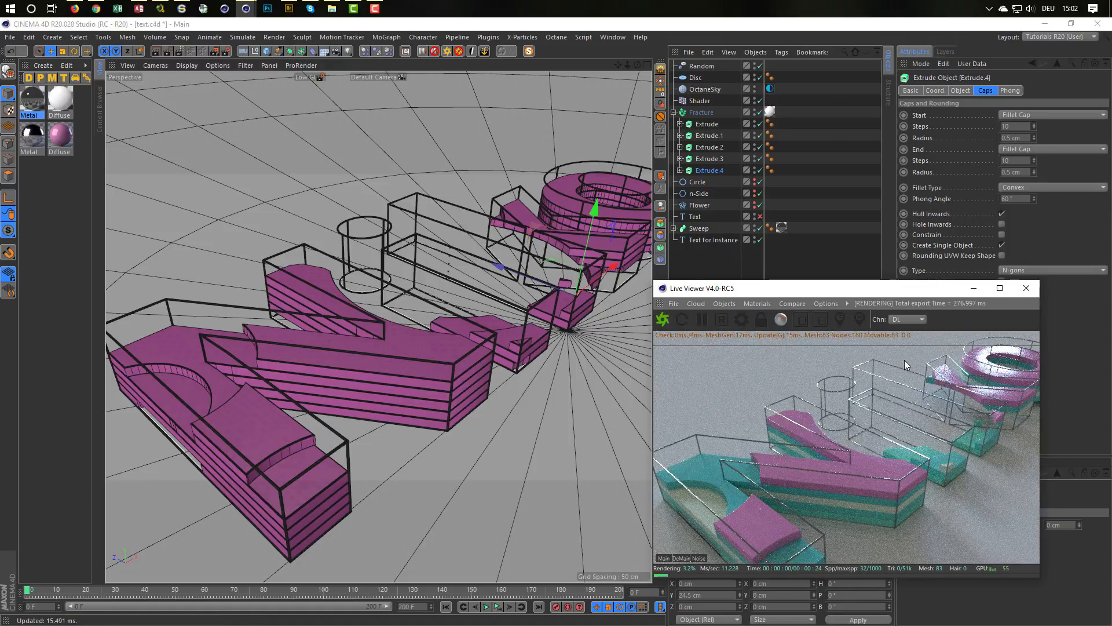
{"action": "scroll", "coordinate": [405, 319], "scroll_direction": "down", "scroll_amount": 5}
{"action": "left_click_drag", "start_coordinate": [455, 318], "coordinate": [474, 283], "text": "alt"}
{"action": "scroll", "coordinate": [470, 290], "scroll_direction": "up", "scroll_amount": 2}
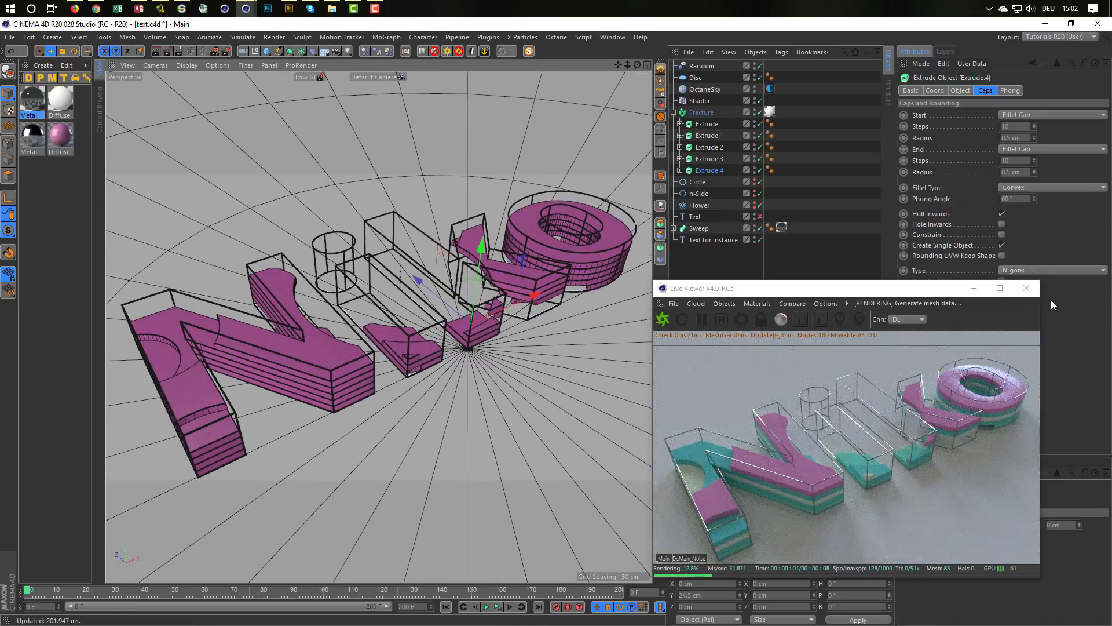
{"action": "left_click", "coordinate": [1041, 285]}
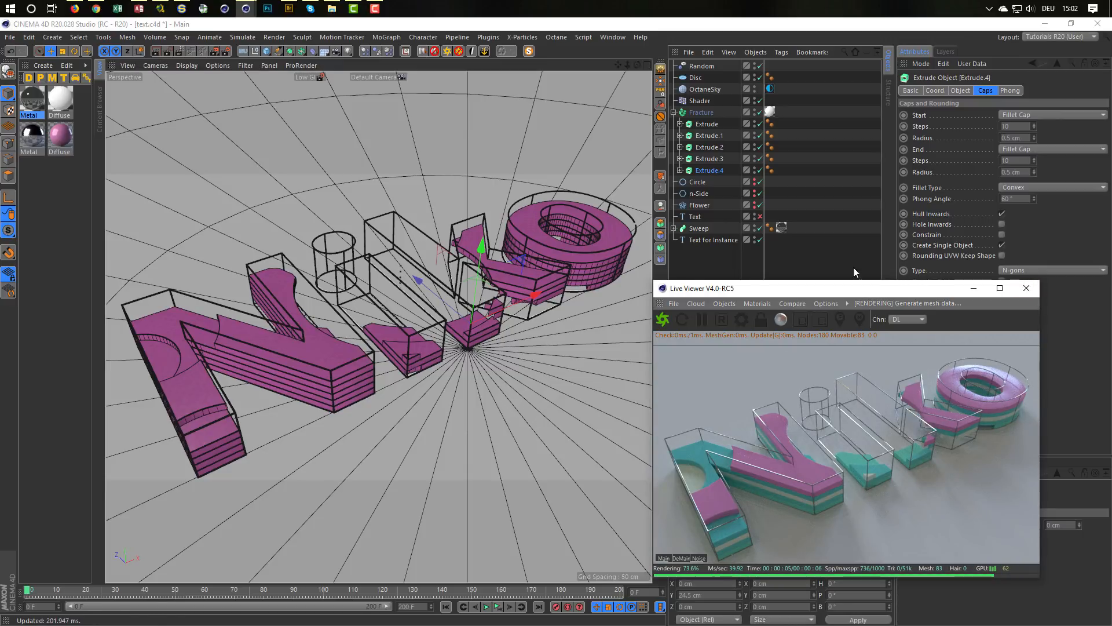
Step: Set the Phong angle to 14° and disable Use Edge Breaks on the Phong tags of all five Extrudes
{"action": "left_click", "coordinate": [771, 171]}
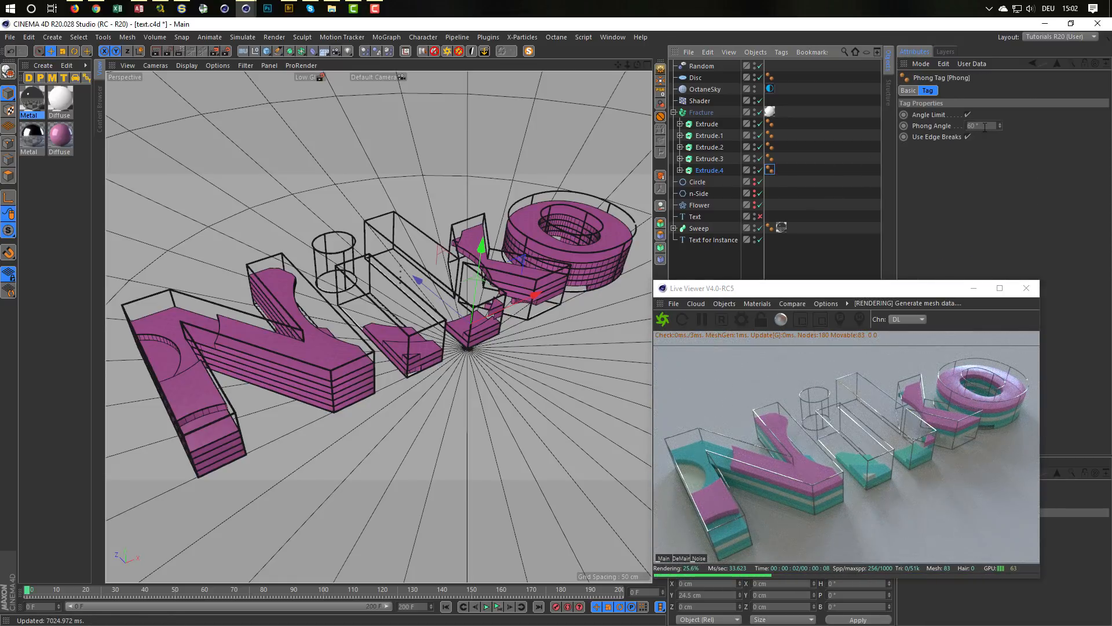
{"action": "left_click", "coordinate": [770, 123]}
{"action": "left_click", "coordinate": [770, 171], "text": "shift"}
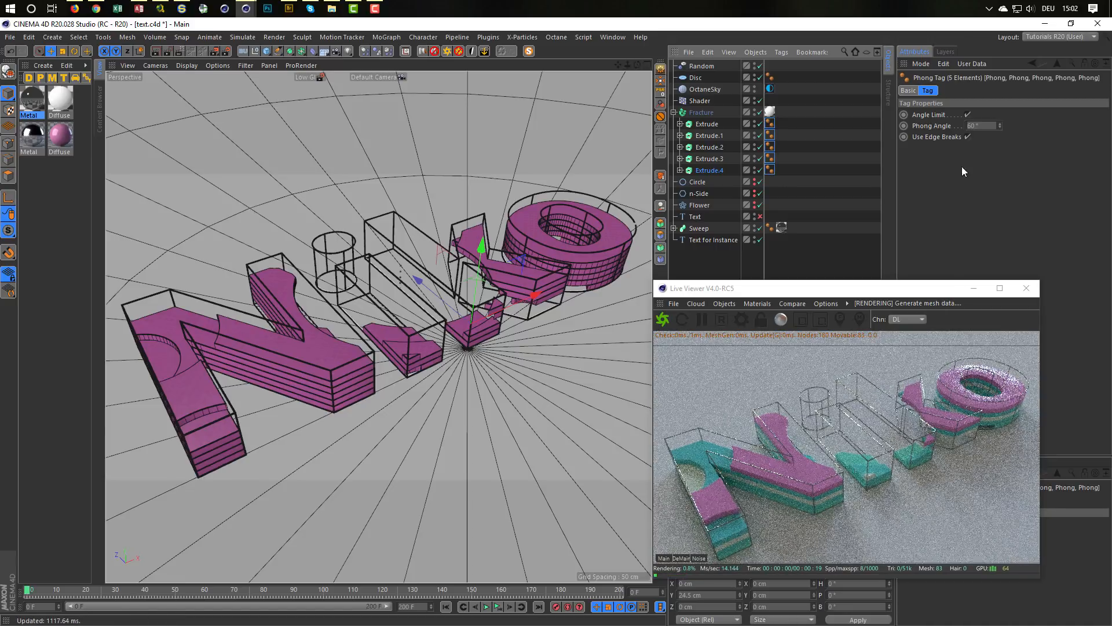
{"action": "type", "text": "60"}
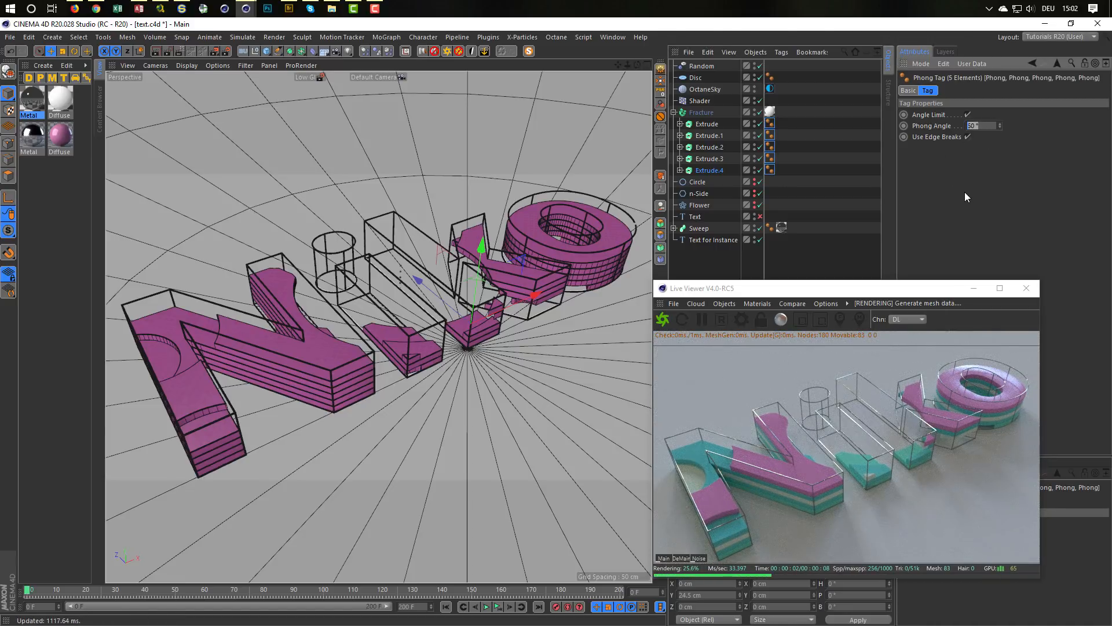
{"action": "type", "text": "14"}
{"action": "key", "text": "Return"}
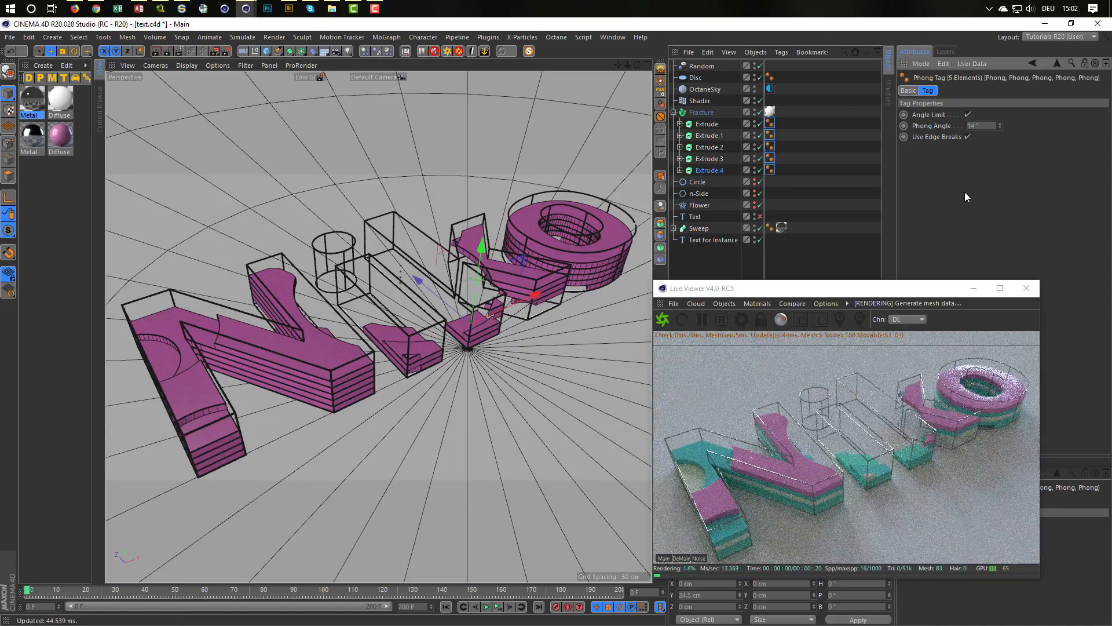
{"action": "left_click", "coordinate": [968, 139]}
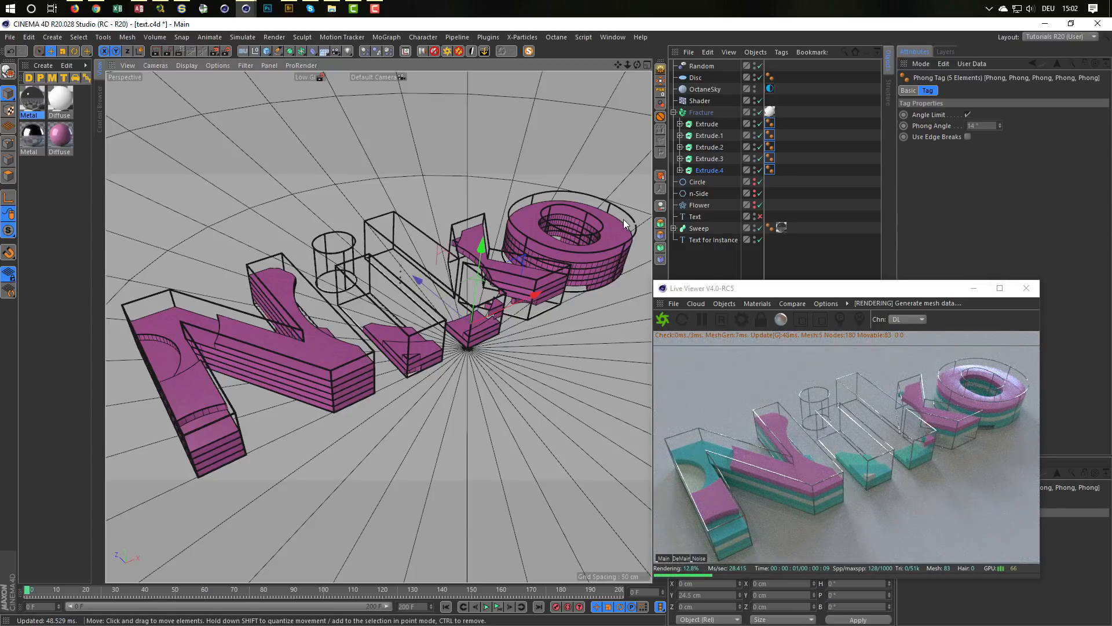
Step: Inspect the shading of the letter O up close and review the Fracture's effectors and object mode
{"action": "scroll", "coordinate": [625, 221], "scroll_direction": "up", "scroll_amount": 10}
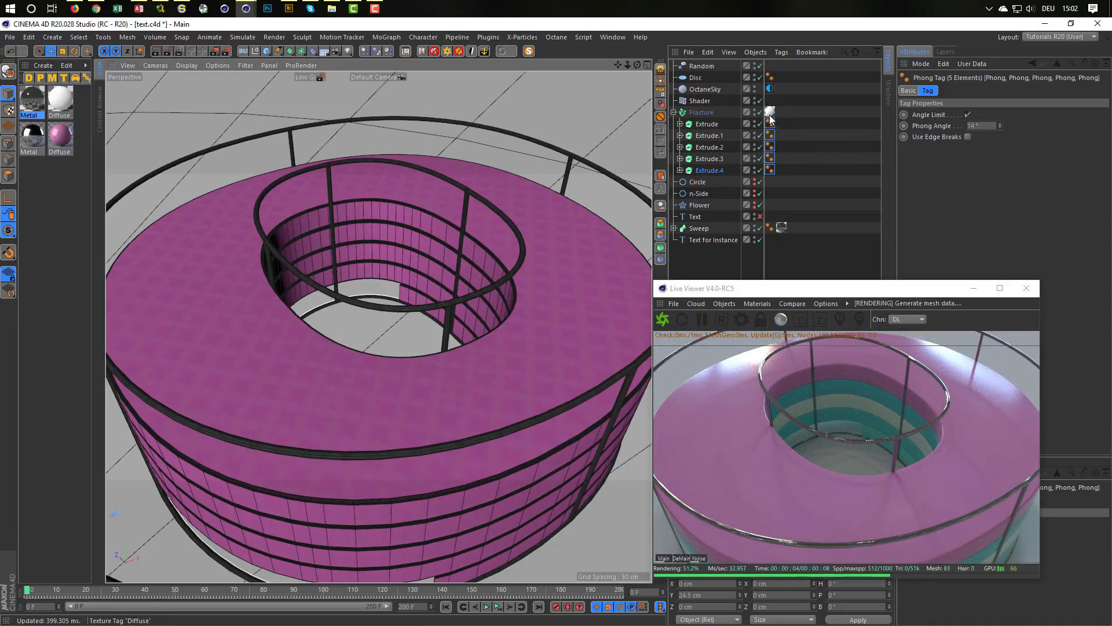
{"action": "left_click", "coordinate": [705, 108]}
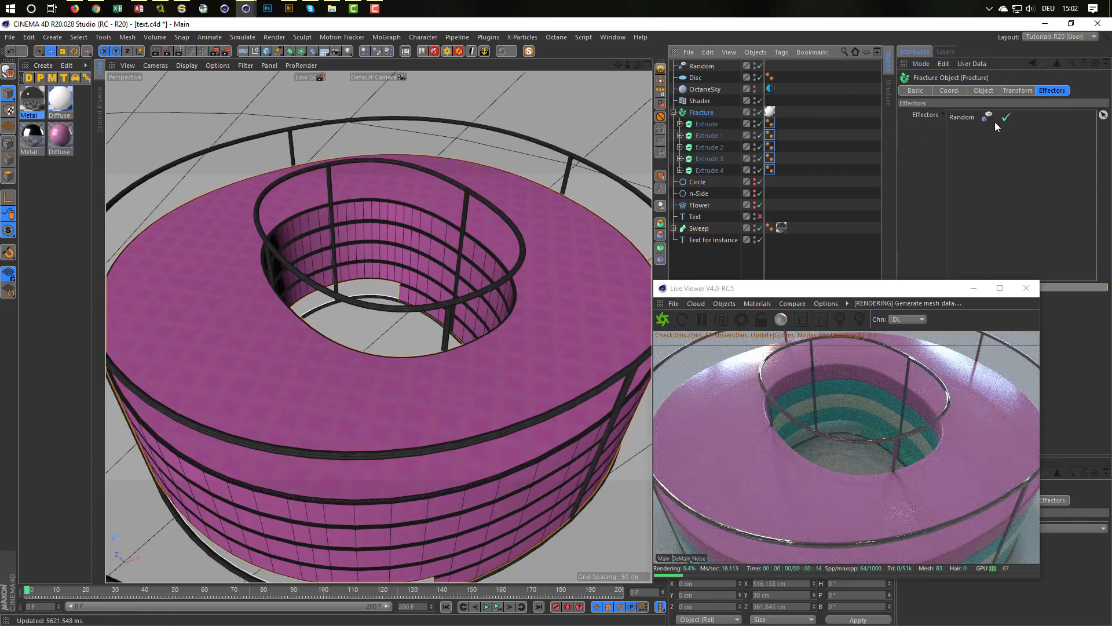
{"action": "left_click", "coordinate": [1009, 88]}
{"action": "left_click", "coordinate": [995, 88]}
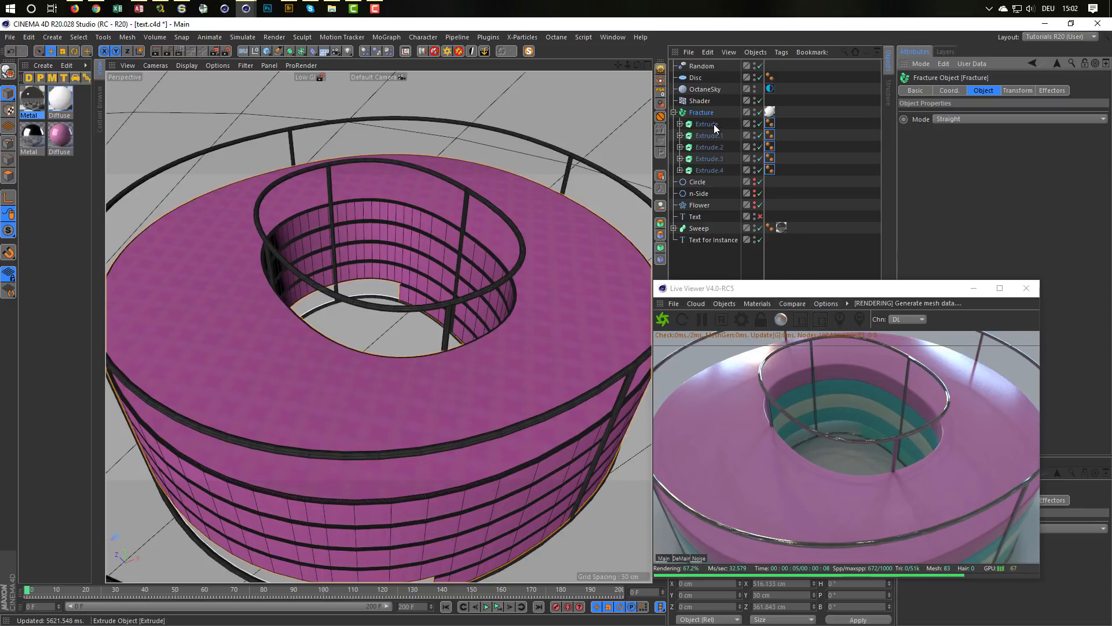
Step: Try a 5° Phong angle on the tags of all five Extrudes and settle on 40°
{"action": "left_click", "coordinate": [770, 124]}
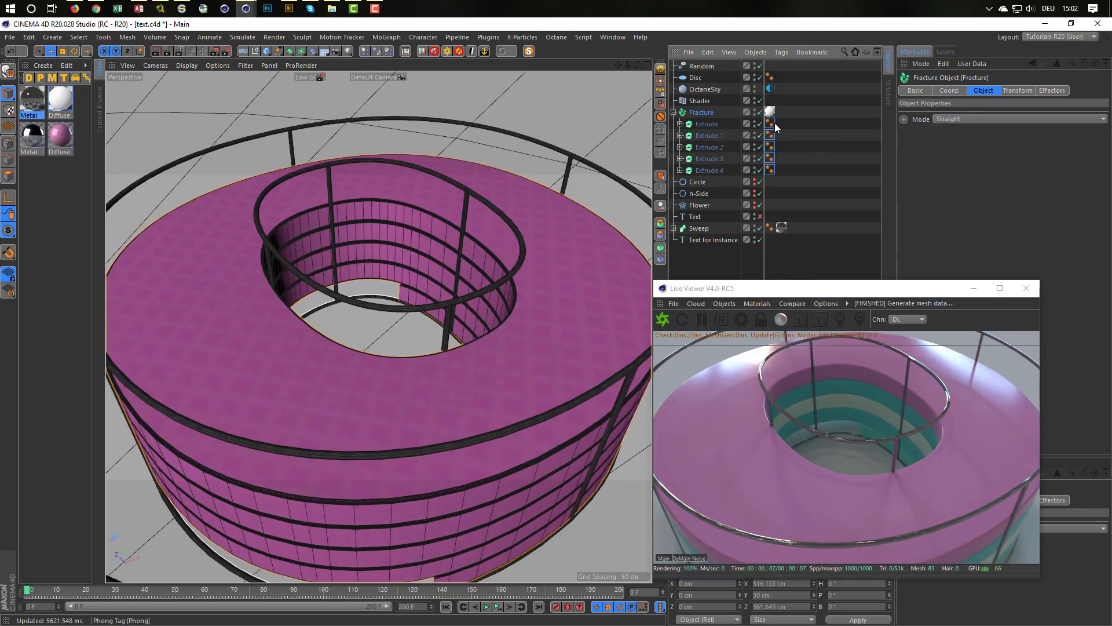
{"action": "left_click", "coordinate": [772, 169], "text": "shift"}
{"action": "left_click", "coordinate": [971, 126]}
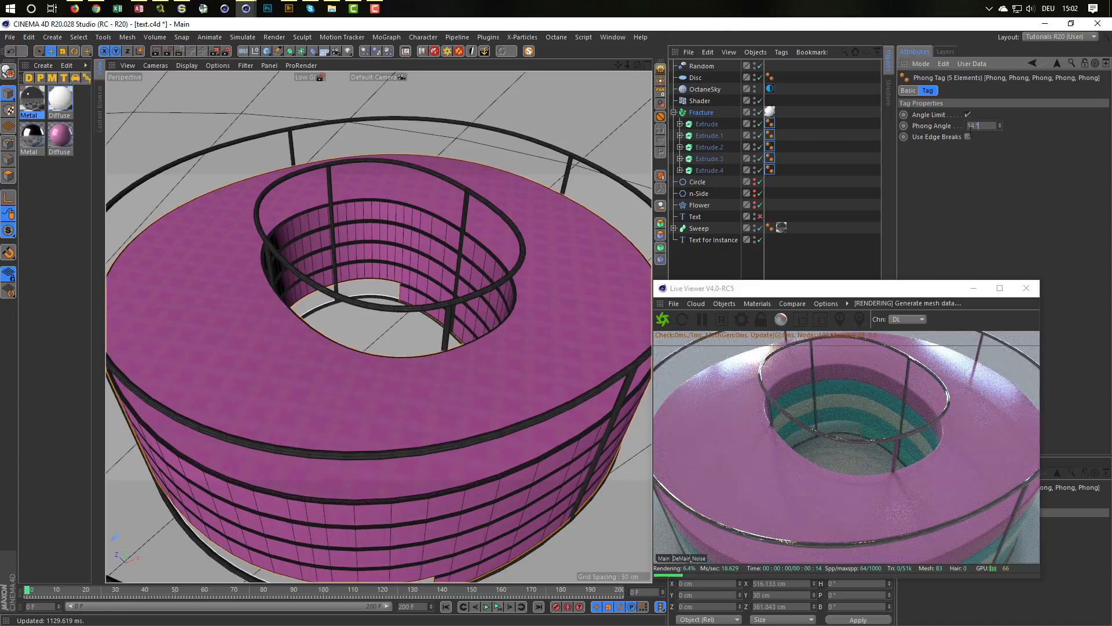
{"action": "left_click_drag", "start_coordinate": [971, 132], "coordinate": [944, 140]}
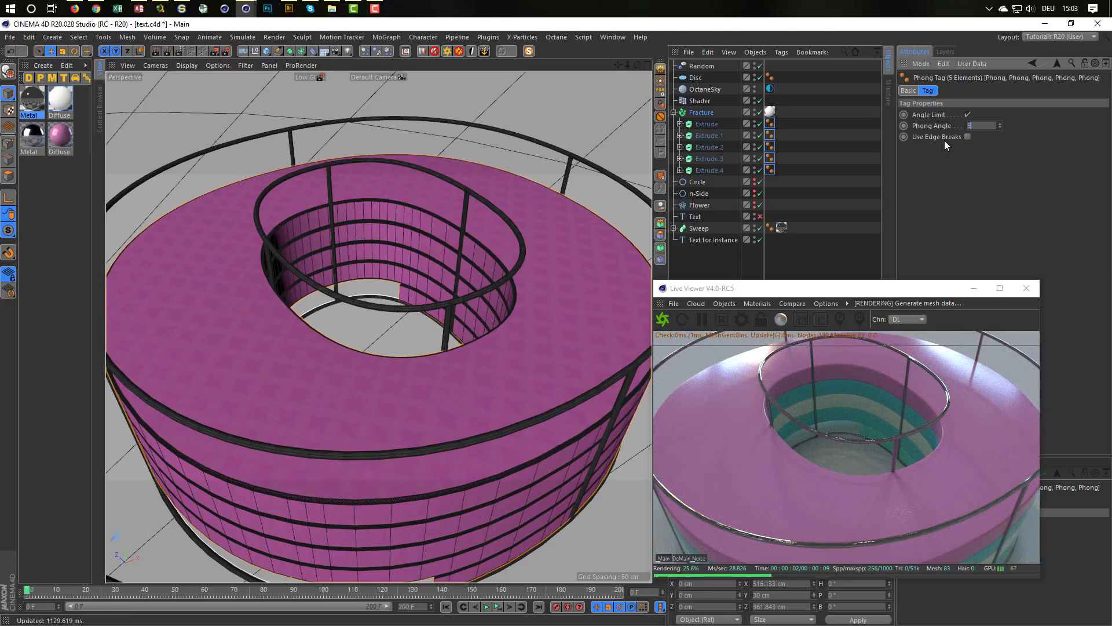
{"action": "key", "text": "Return"}
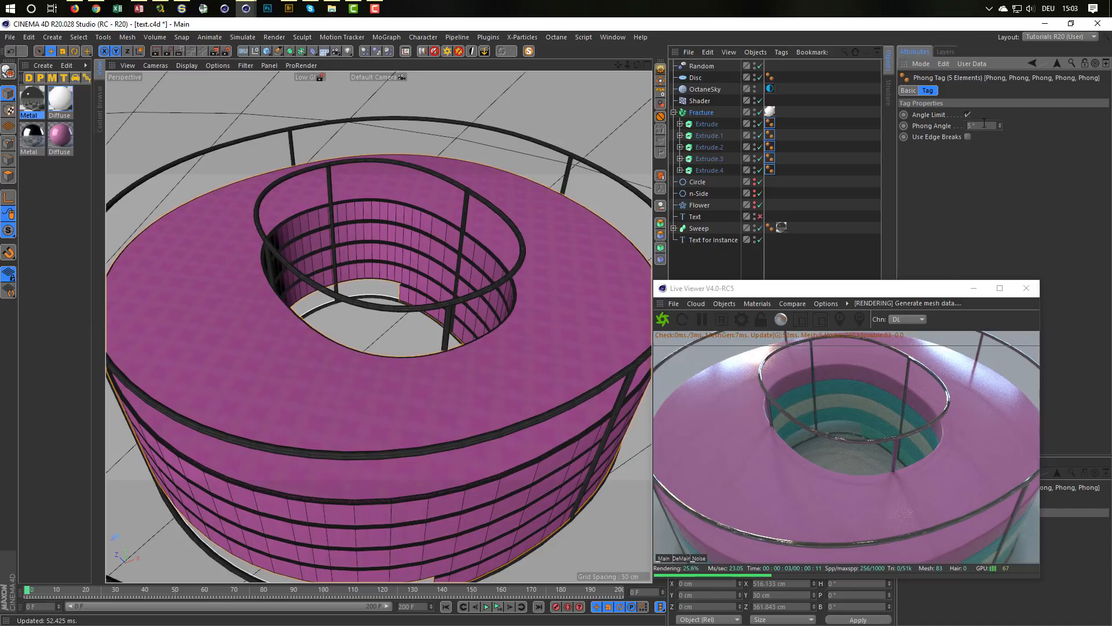
{"action": "type", "text": "40"}
{"action": "key", "text": "Return"}
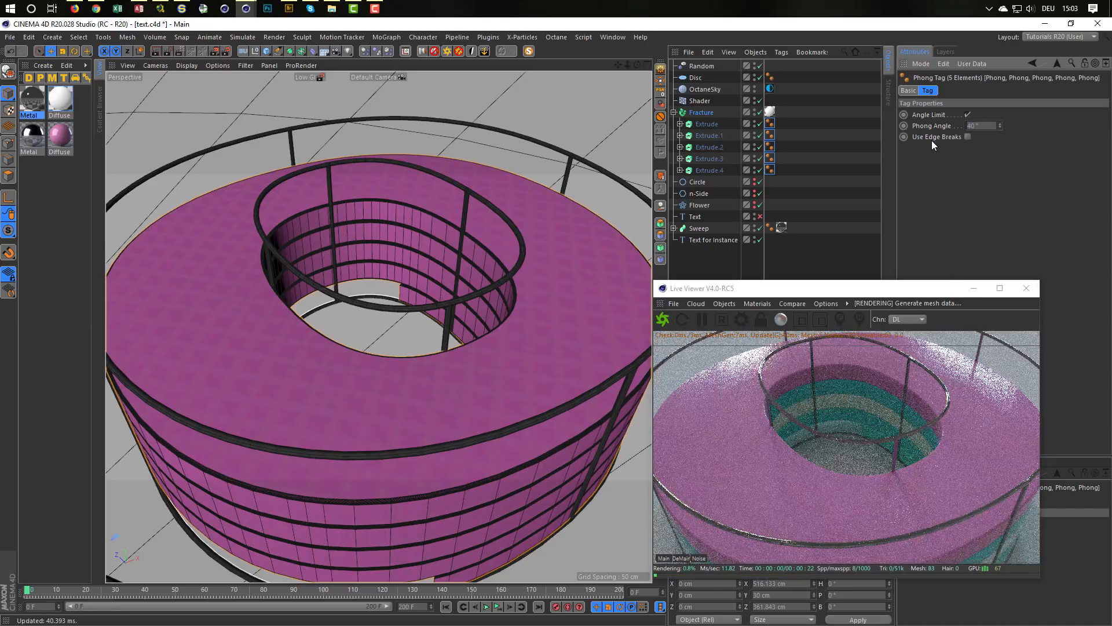
Step: Inspect the corrected shading of the letters in the Octane render from several distances, and close the Live Viewer
{"action": "right_click_drag", "start_coordinate": [461, 230], "coordinate": [331, 256], "text": "alt"}
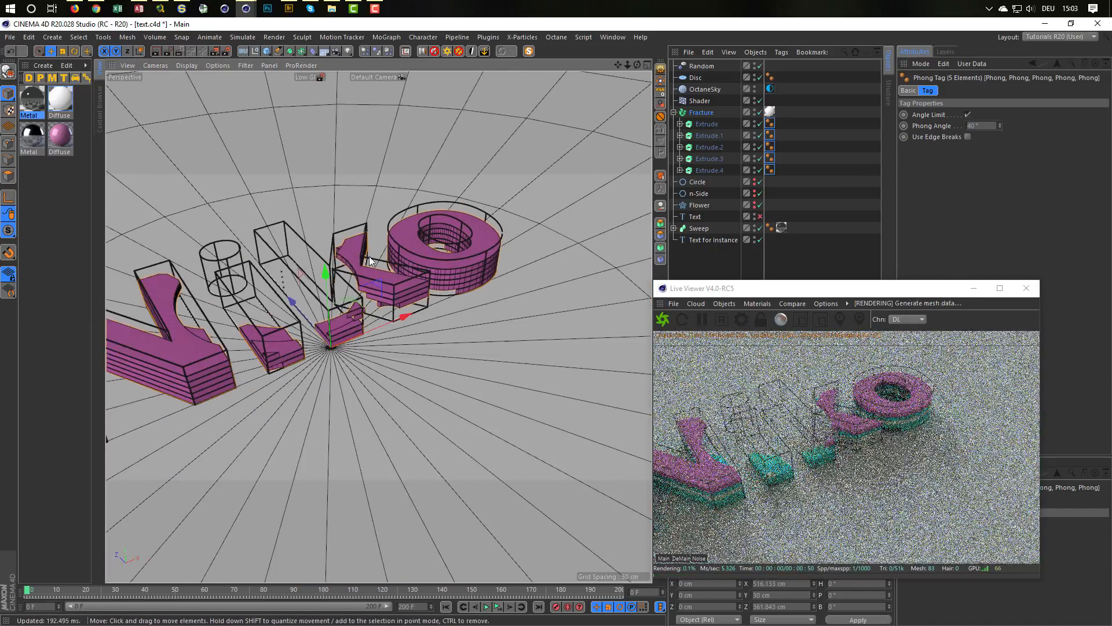
{"action": "middle_click_drag", "start_coordinate": [369, 256], "coordinate": [617, 237], "text": "alt"}
{"action": "right_click_drag", "start_coordinate": [318, 297], "coordinate": [459, 280], "text": "alt"}
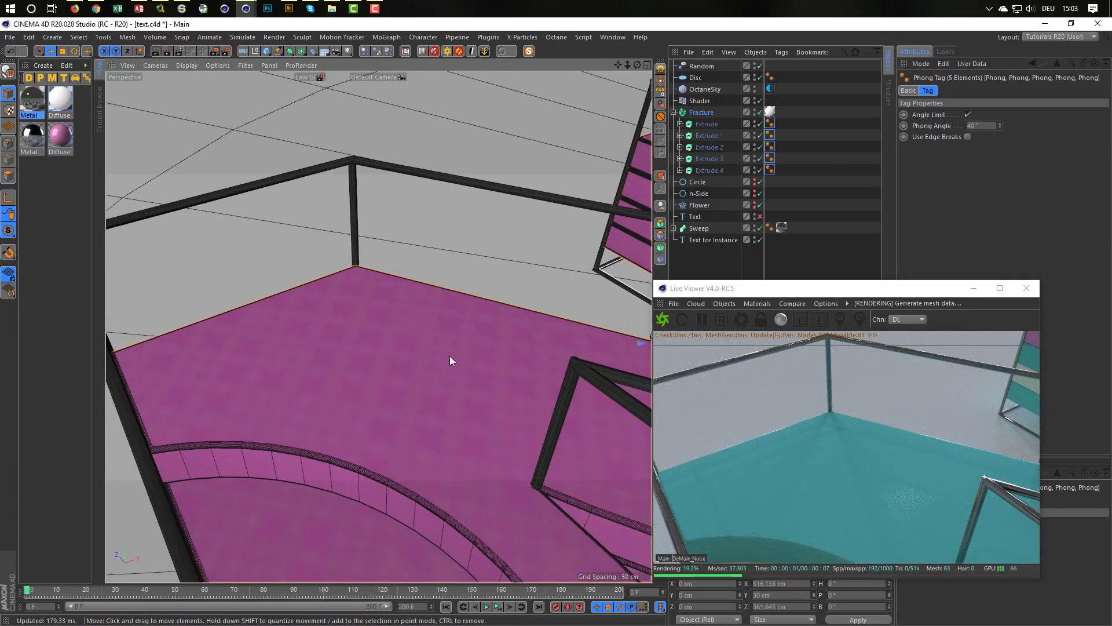
{"action": "right_click_drag", "start_coordinate": [449, 356], "coordinate": [257, 336], "text": "alt"}
{"action": "middle_click_drag", "start_coordinate": [457, 336], "coordinate": [215, 232], "text": "alt"}
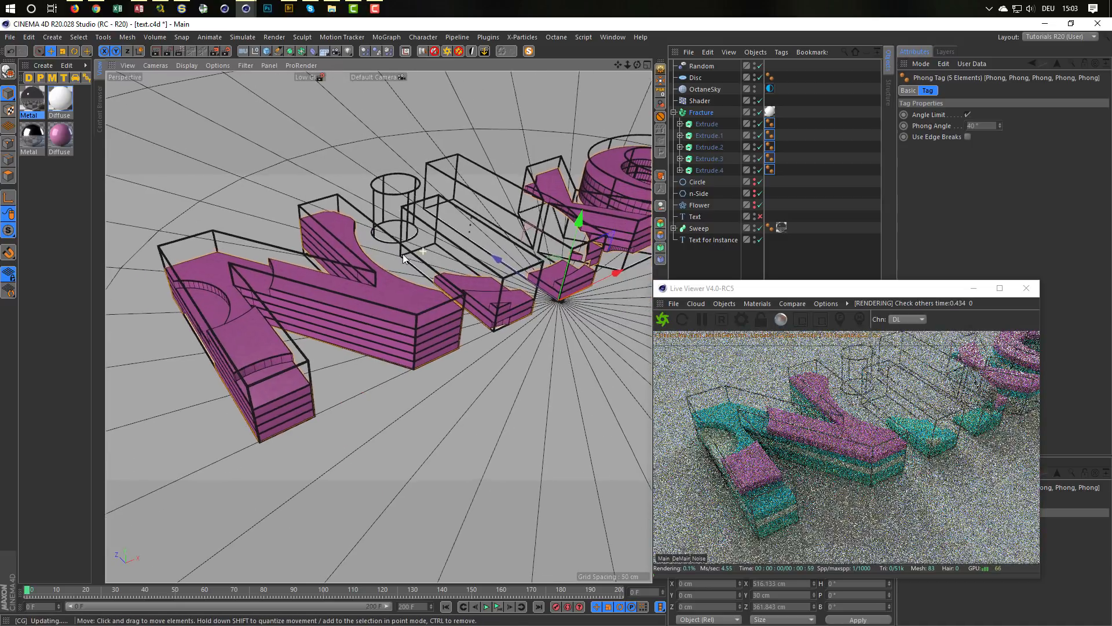
{"action": "right_click_drag", "start_coordinate": [427, 254], "coordinate": [401, 276], "text": "alt"}
{"action": "middle_click_drag", "start_coordinate": [401, 276], "coordinate": [342, 337], "text": "alt"}
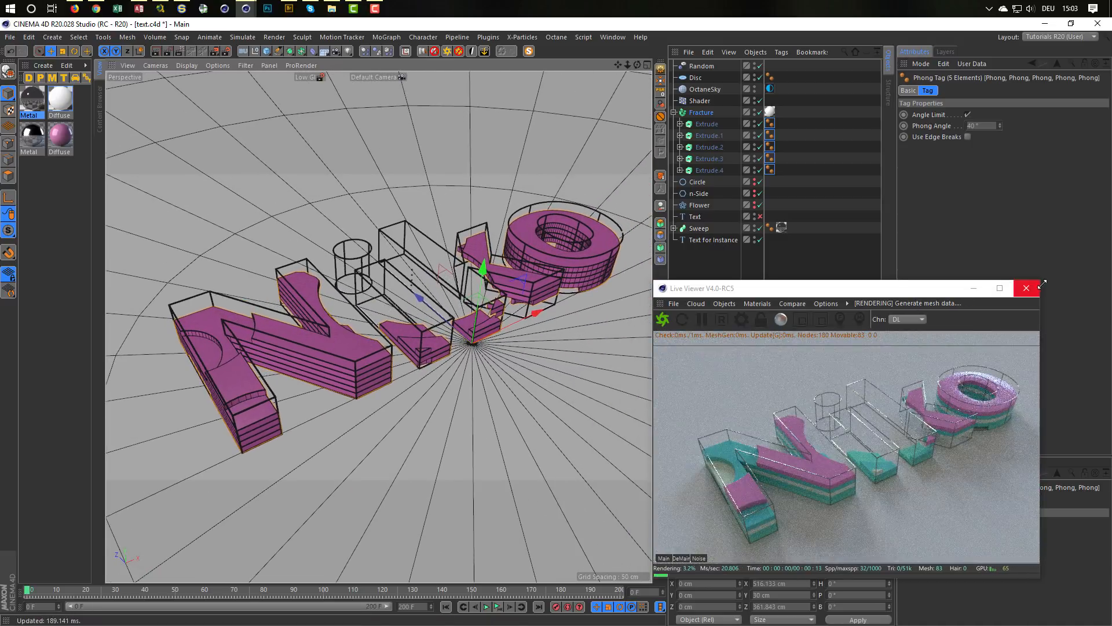
{"action": "left_click_drag", "start_coordinate": [1042, 288], "coordinate": [1042, 288]}
{"action": "left_click", "coordinate": [1026, 288]}
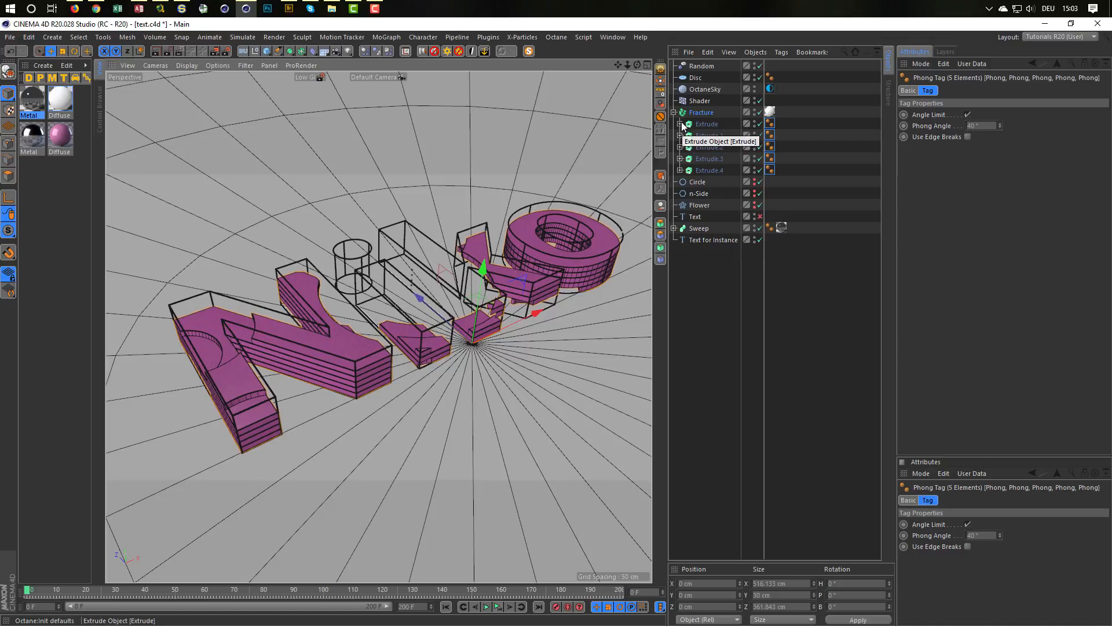
Step: Change the wording of the Text for Instance spline to "Test"
{"action": "left_click", "coordinate": [710, 240]}
{"action": "left_click", "coordinate": [985, 126]}
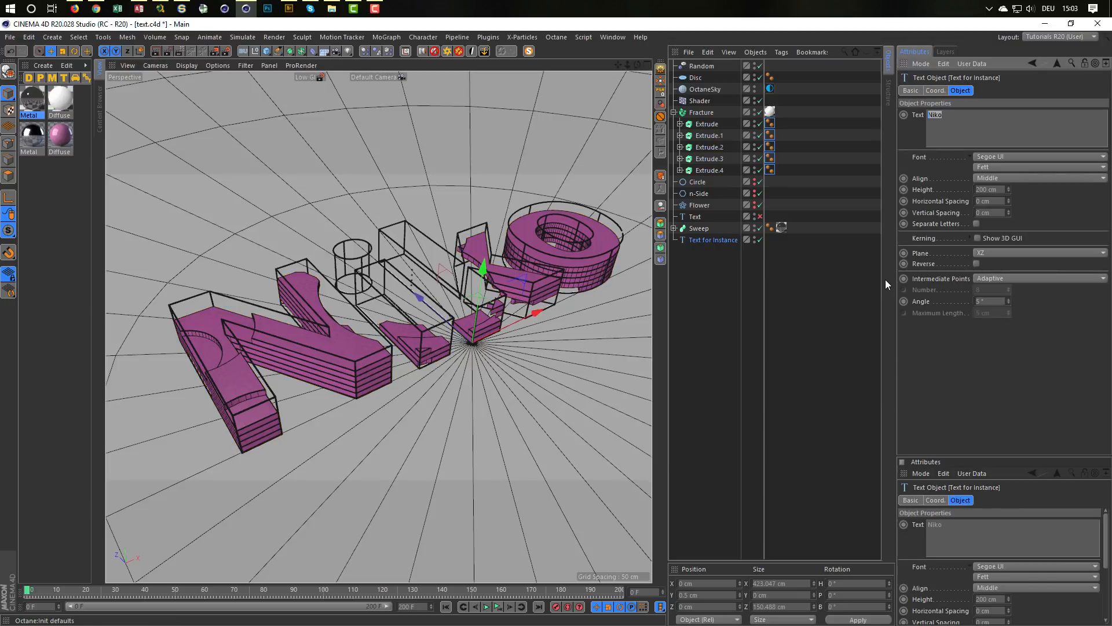
{"action": "type", "text": "Test"}
{"action": "left_click", "coordinate": [979, 389]}
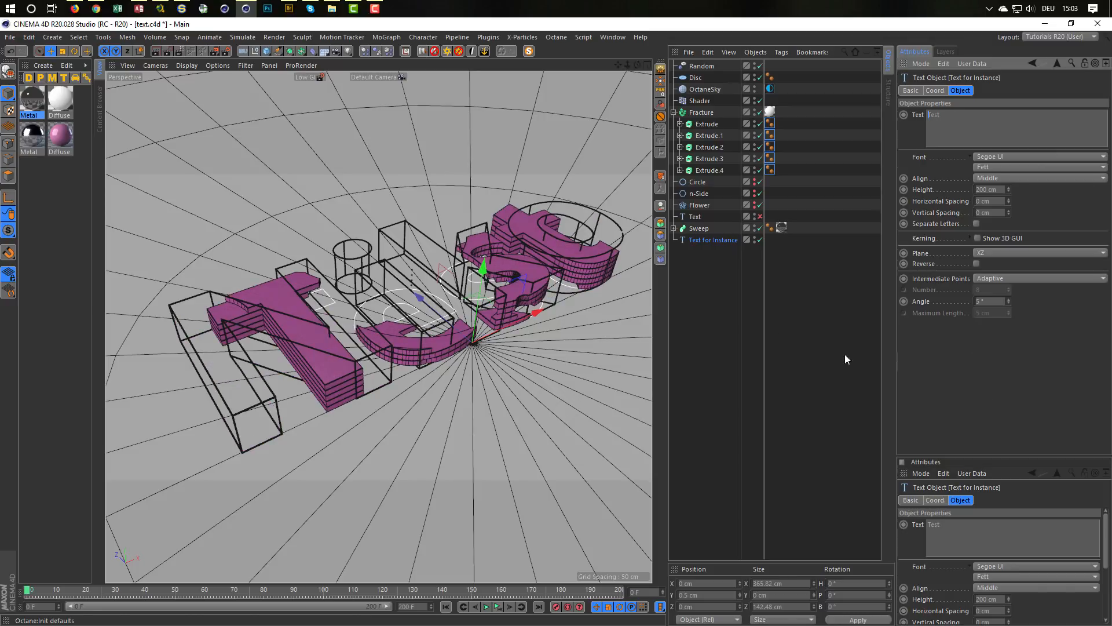
Step: Play the animation of the layered text and disable the Sweep object so its wireframe outline is hidden
{"action": "right_click_drag", "start_coordinate": [585, 267], "coordinate": [641, 249], "text": "alt"}
{"action": "mouse_move", "coordinate": [513, 266]}
{"action": "left_mouse_down", "text": "alt"}
{"action": "mouse_move", "coordinate": [545, 257]}
{"action": "mouse_move", "coordinate": [527, 262]}
{"action": "left_mouse_up", "text": "alt"}
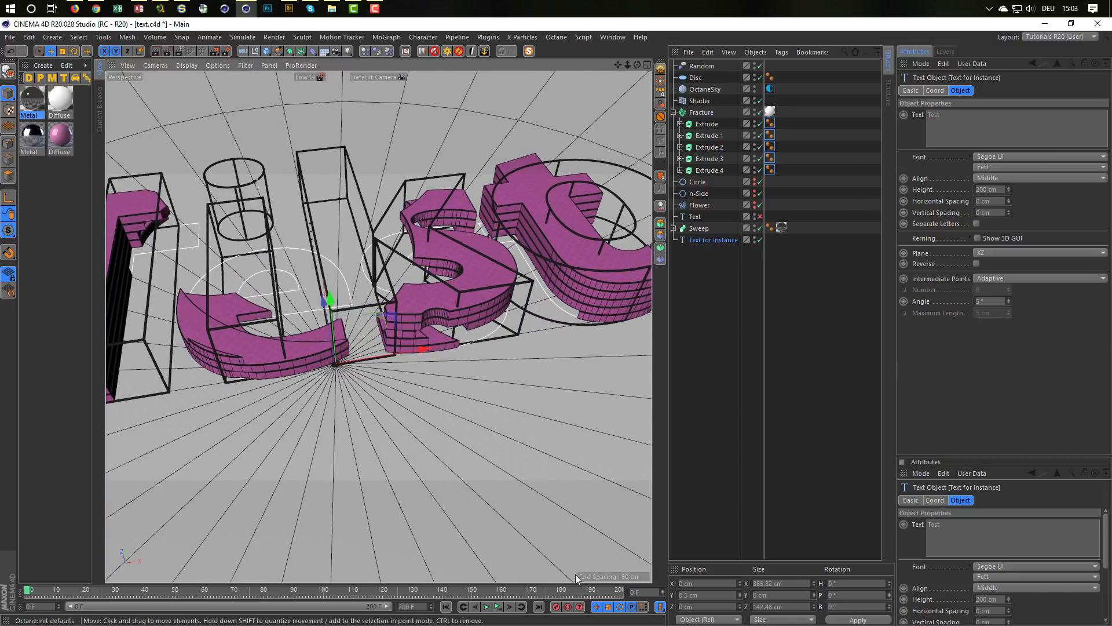
{"action": "left_click", "coordinate": [497, 607]}
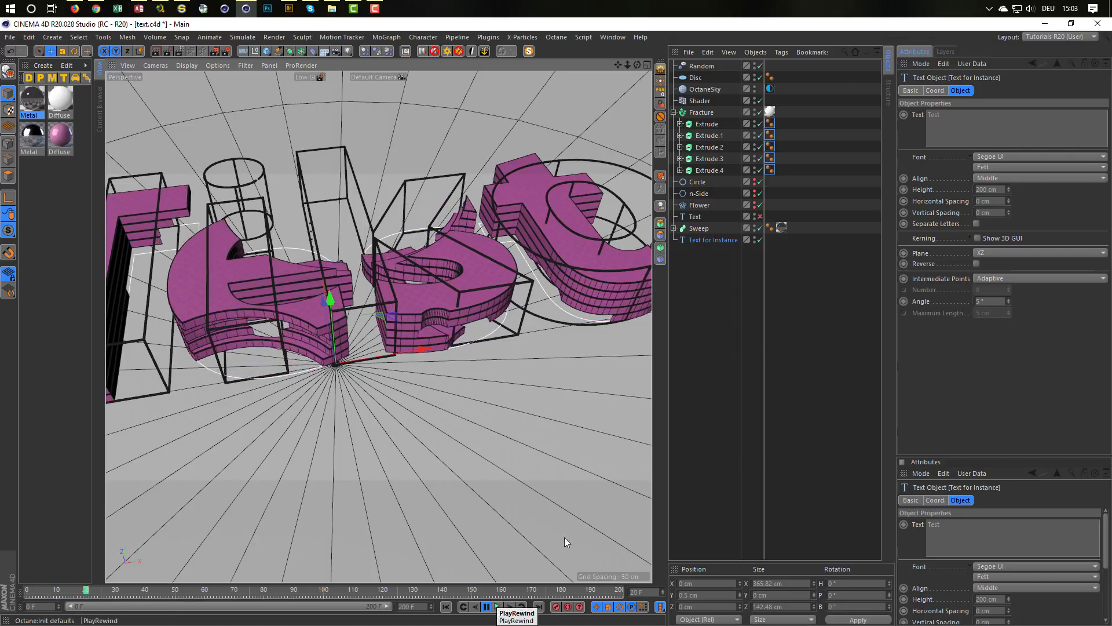
{"action": "left_click", "coordinate": [758, 228]}
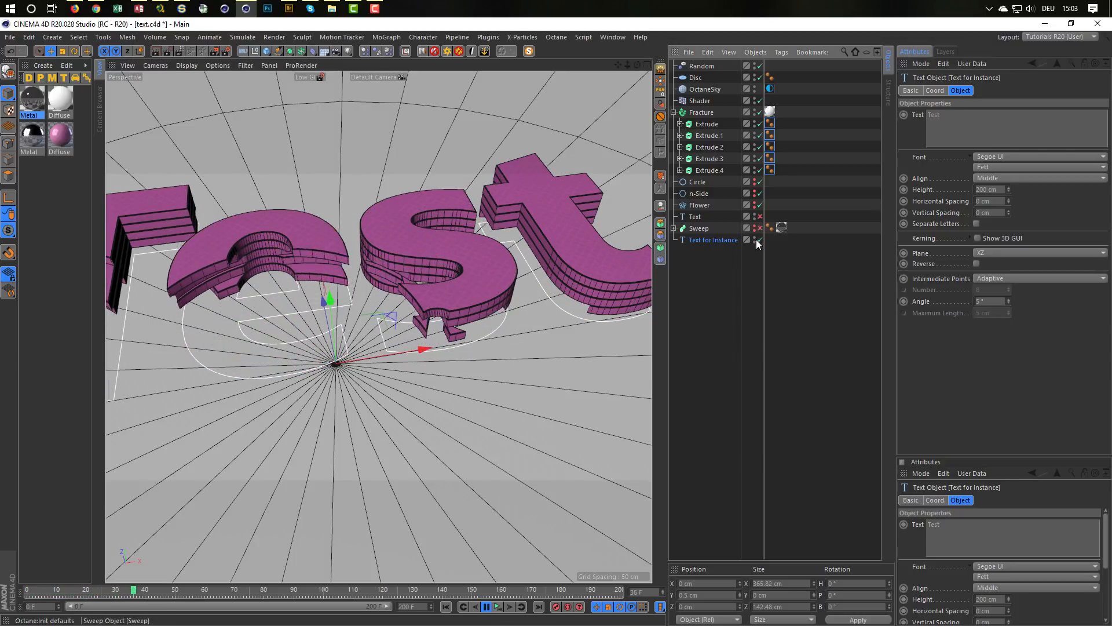
Step: Set the Text for Instance spline's wording to "Other Test" and frame the whole text in the viewport
{"action": "right_click_drag", "start_coordinate": [489, 280], "coordinate": [435, 284], "text": "alt"}
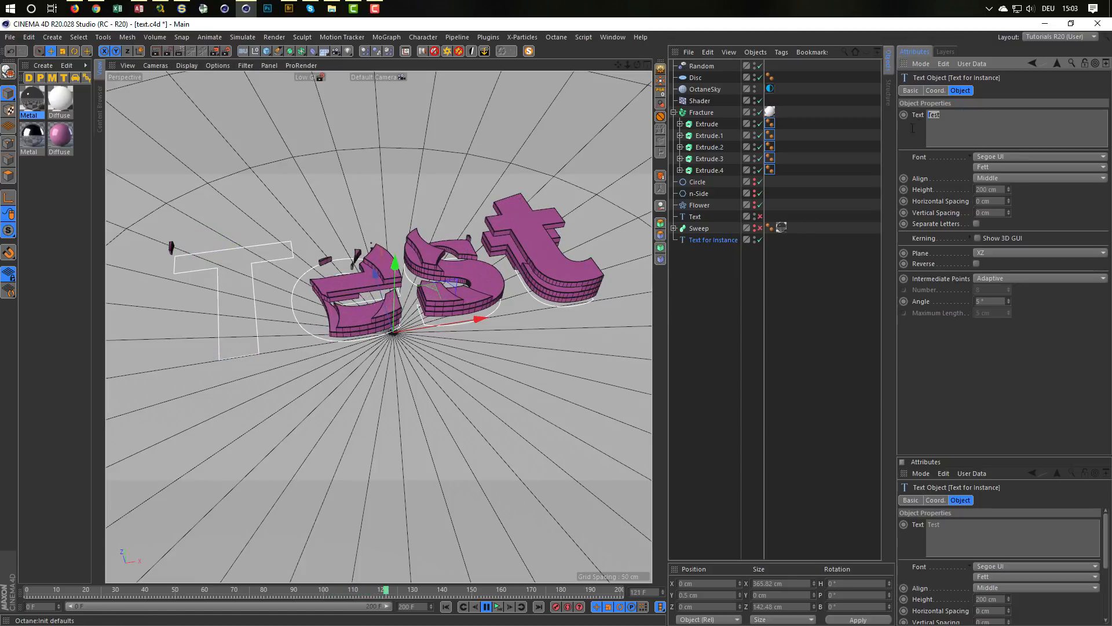
{"action": "type", "text": "Oth"}
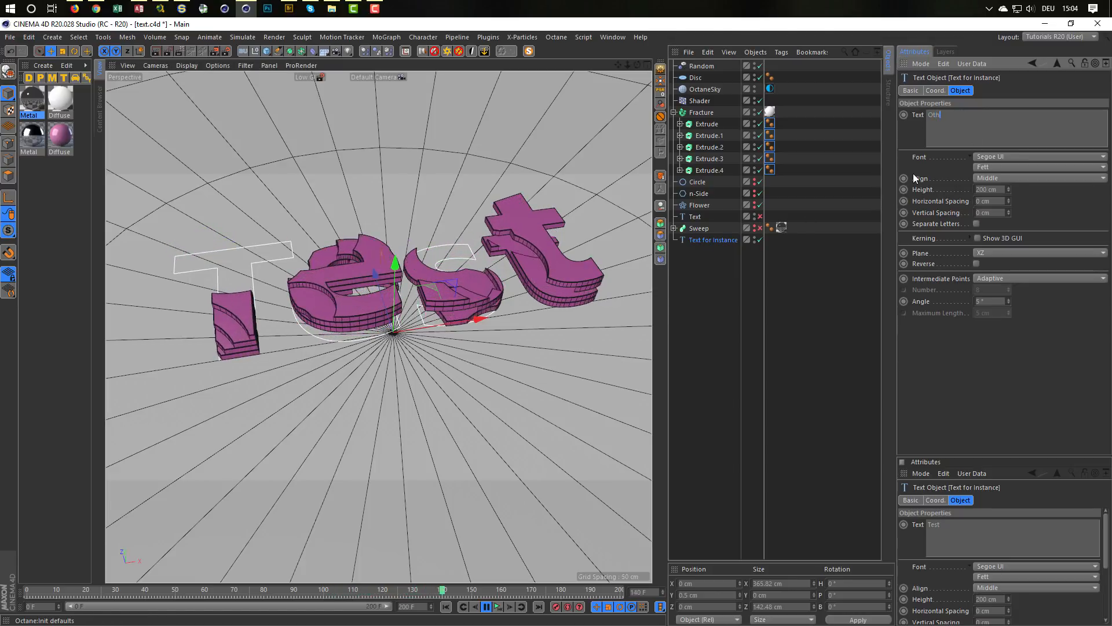
{"action": "type", "text": "er Test"}
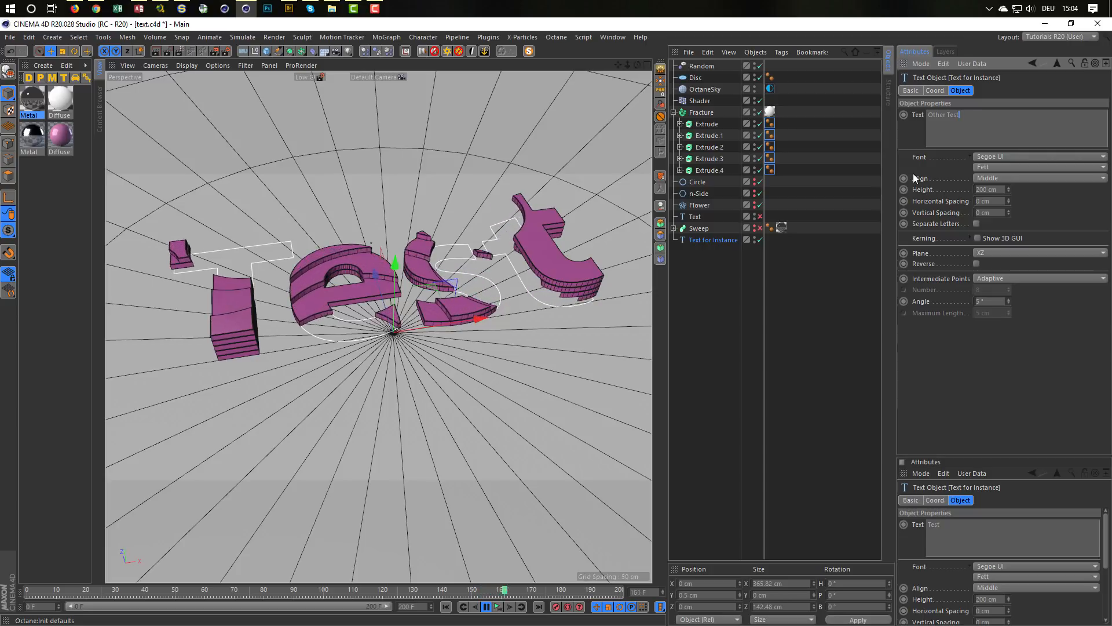
{"action": "left_click", "coordinate": [1055, 286]}
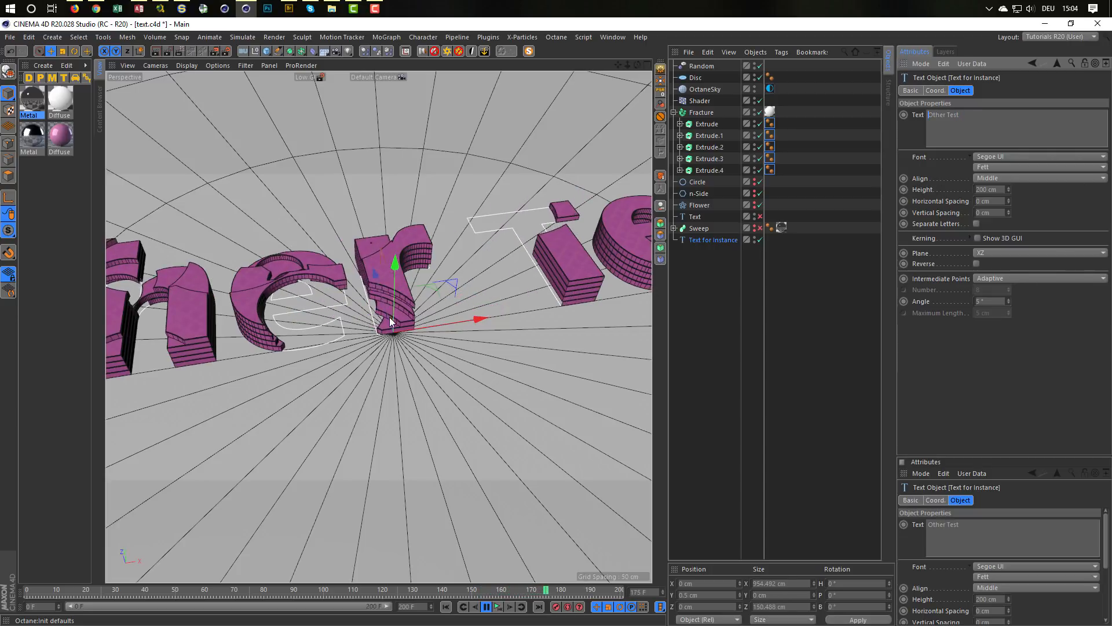
{"action": "right_click_drag", "start_coordinate": [356, 321], "coordinate": [201, 322], "text": "alt"}
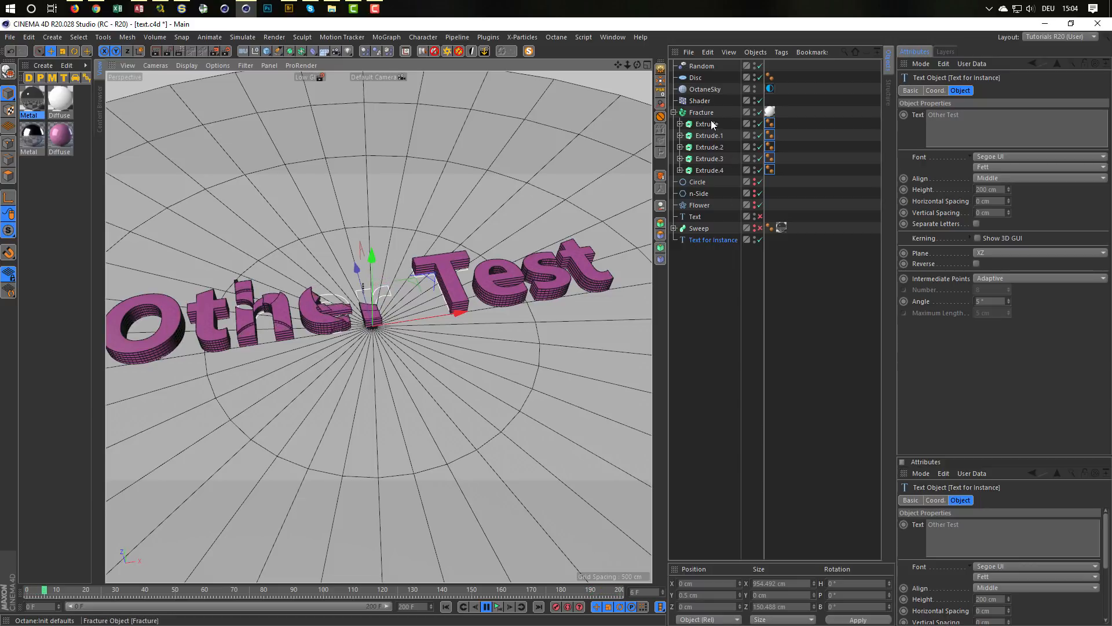
Step: Expand the hierarchies of all five Extrudes under the Fracture to reveal their Cloners
{"action": "left_click", "coordinate": [681, 122]}
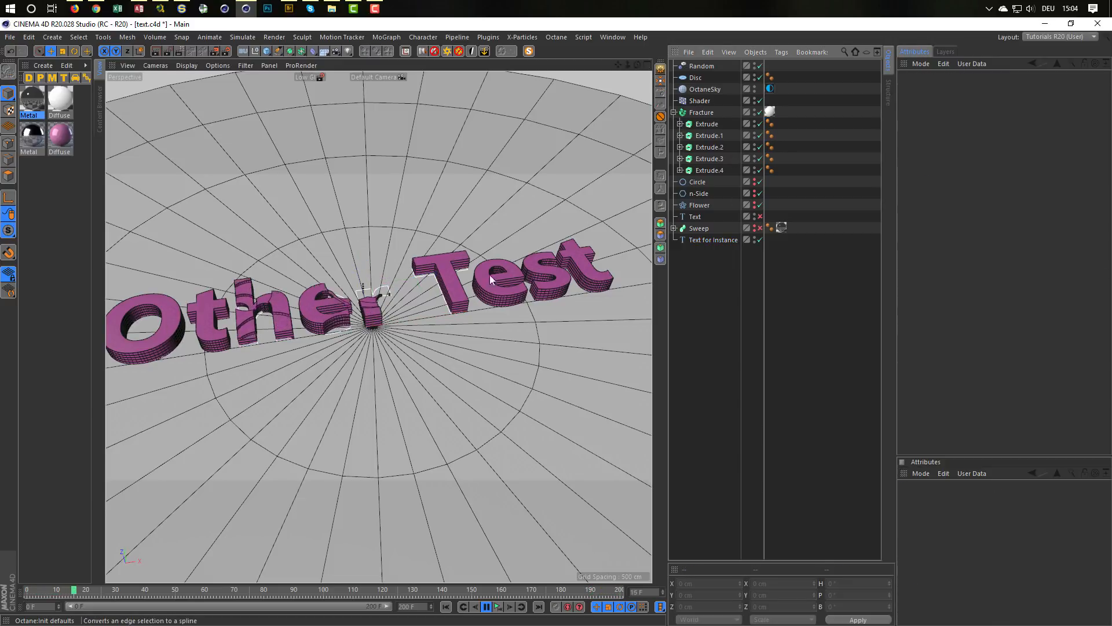
{"action": "left_click", "coordinate": [680, 123]}
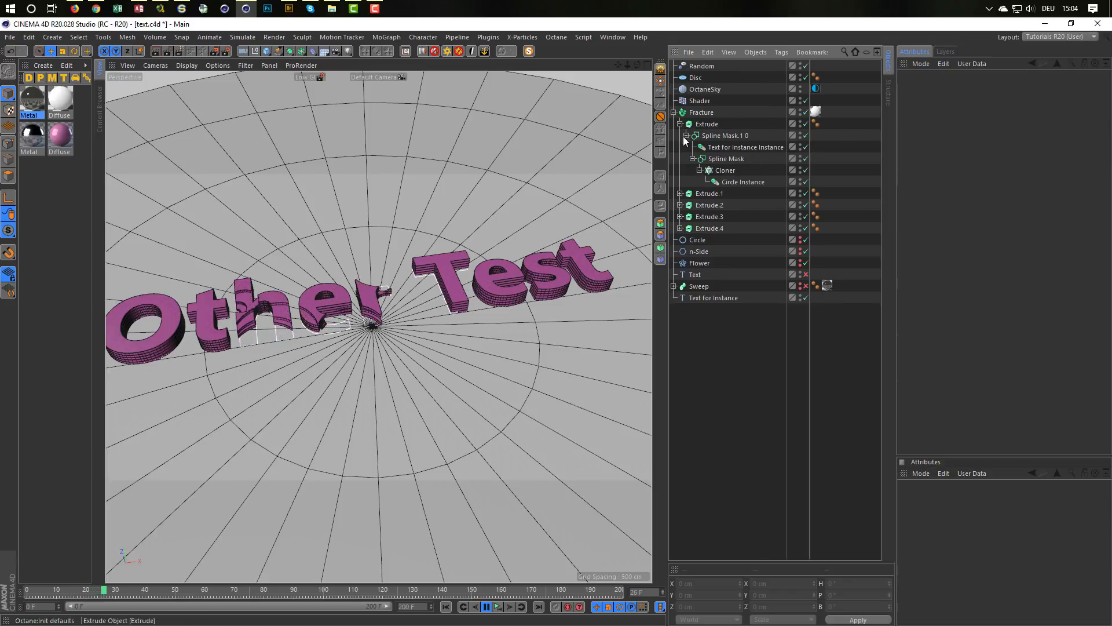
{"action": "left_click", "coordinate": [725, 170]}
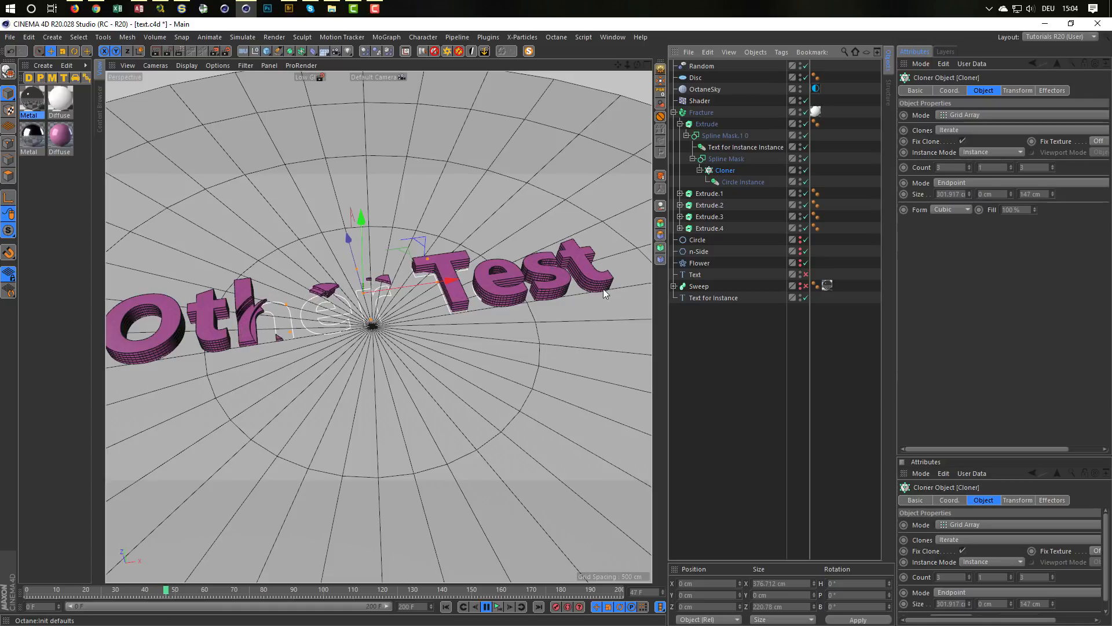
{"action": "left_click", "coordinate": [681, 193]}
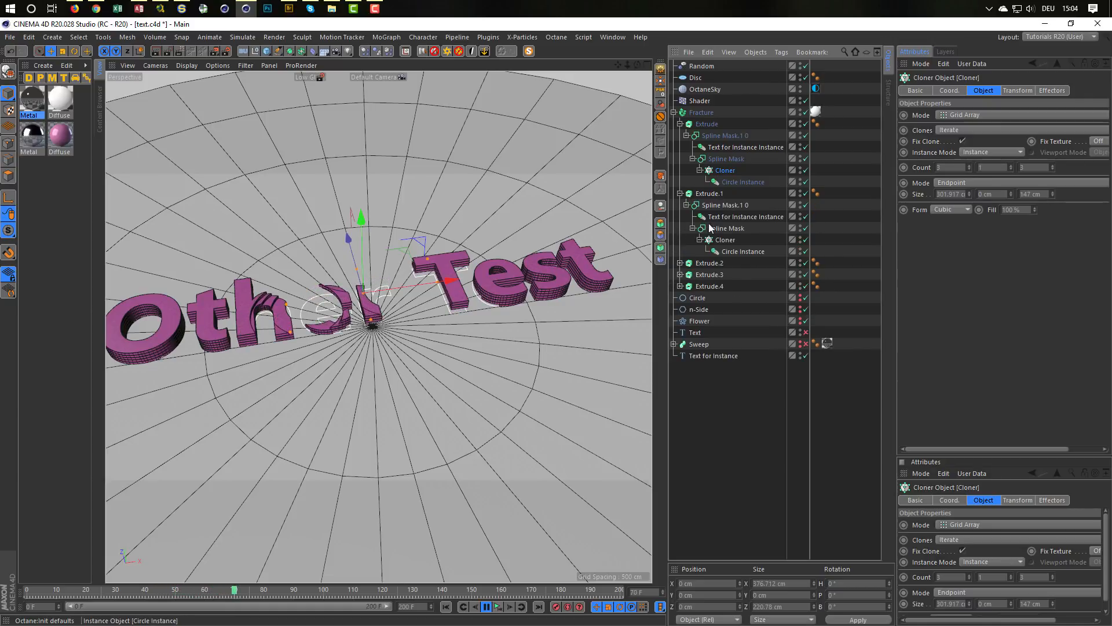
{"action": "left_click", "coordinate": [680, 263]}
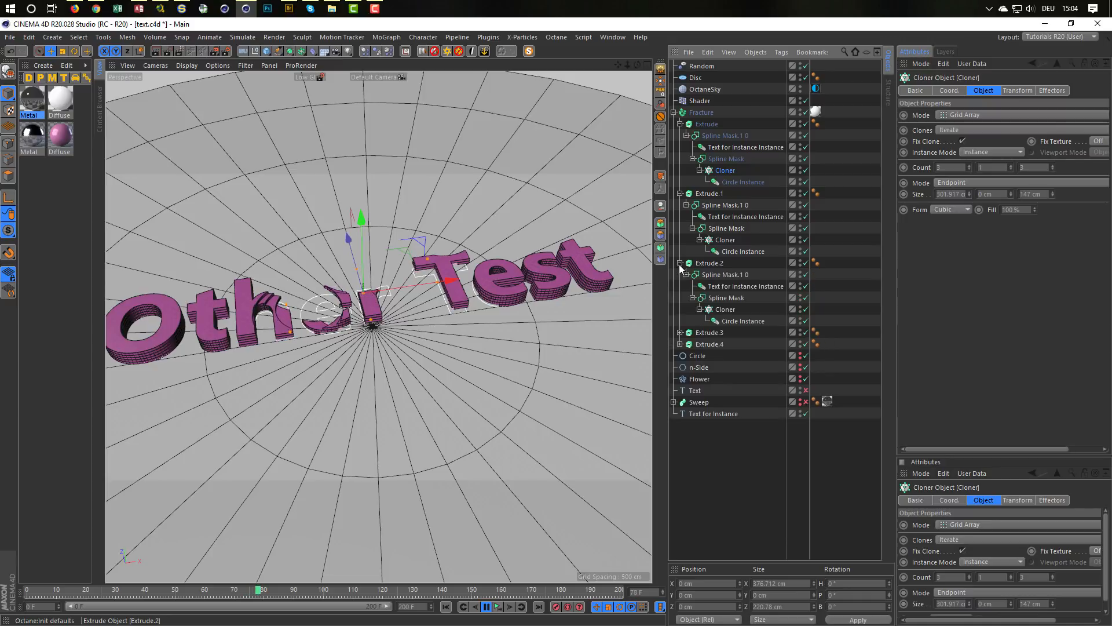
{"action": "left_click", "coordinate": [680, 332]}
{"action": "left_click", "coordinate": [680, 402]}
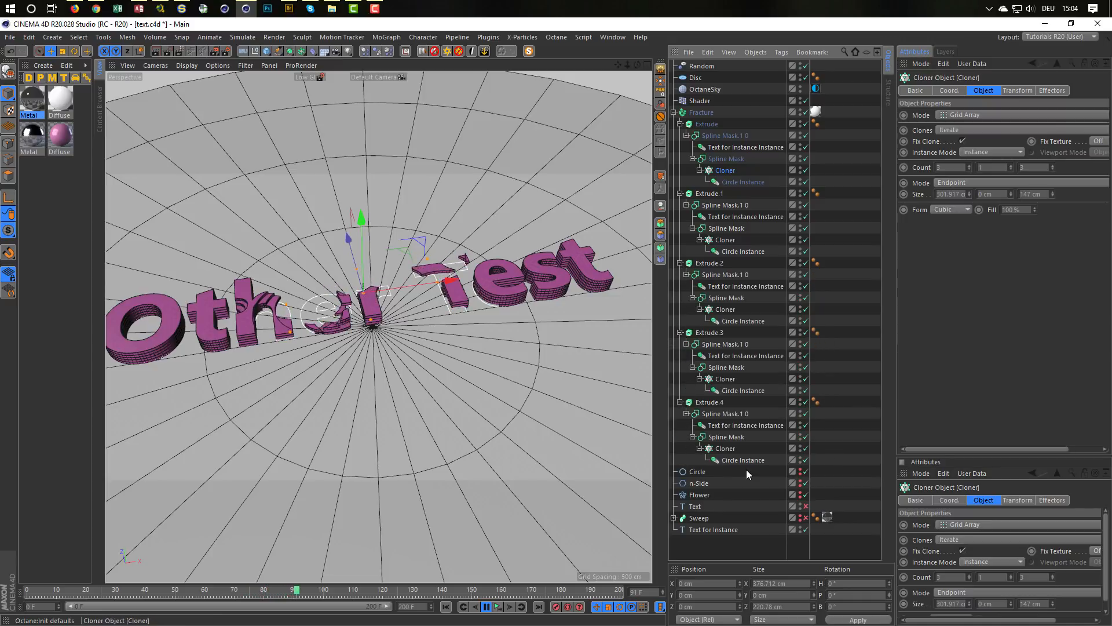
Step: Create a Selection Object from the Cloners of all five Extrudes
{"action": "left_click", "coordinate": [728, 450]}
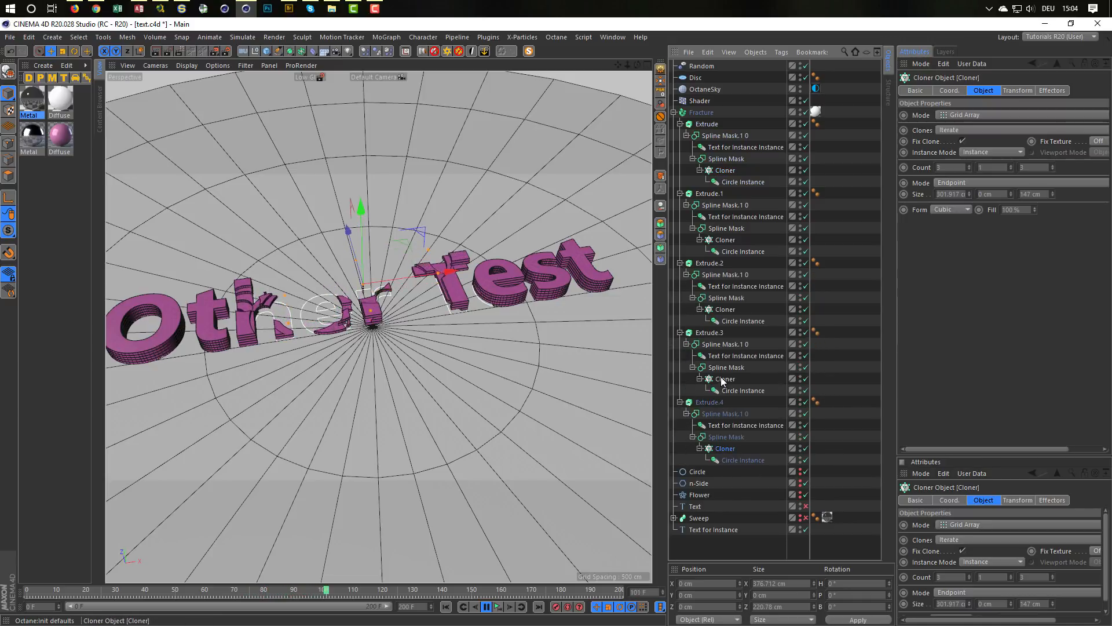
{"action": "left_click", "coordinate": [723, 378], "text": "ctrl"}
{"action": "left_click", "coordinate": [726, 310], "text": "ctrl"}
{"action": "left_click", "coordinate": [725, 239], "text": "ctrl"}
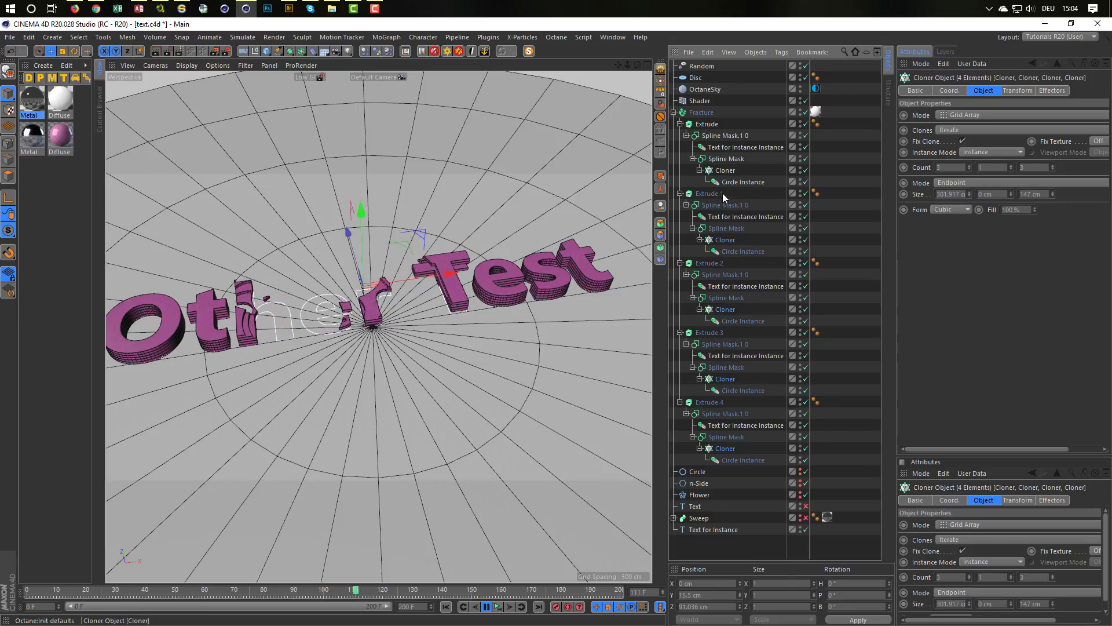
{"action": "left_click", "coordinate": [725, 170], "text": "ctrl"}
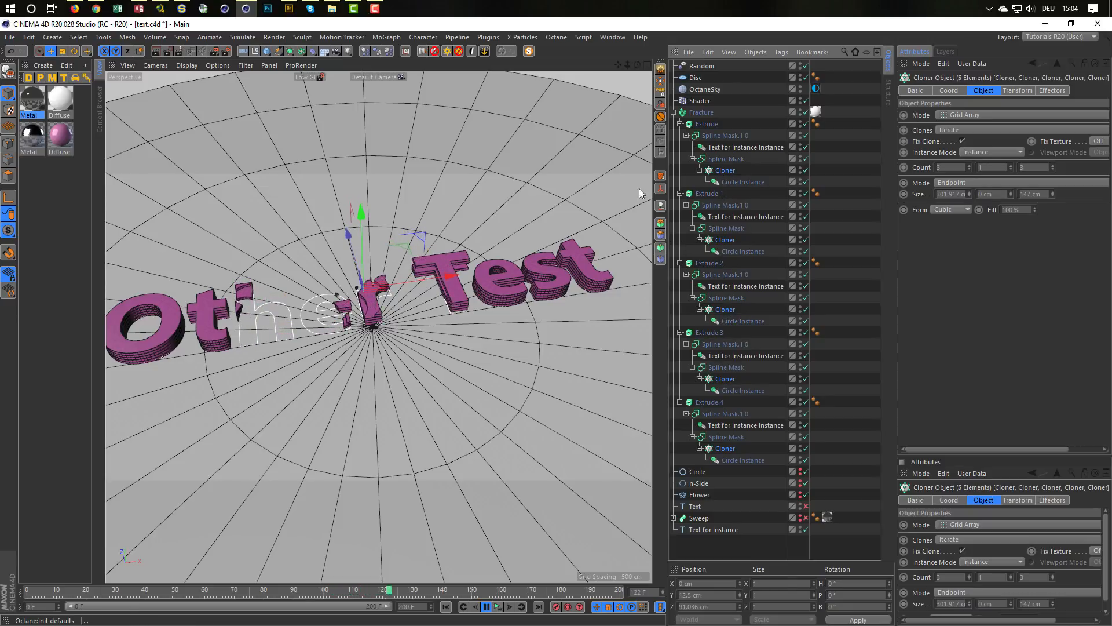
{"action": "left_click", "coordinate": [81, 35]}
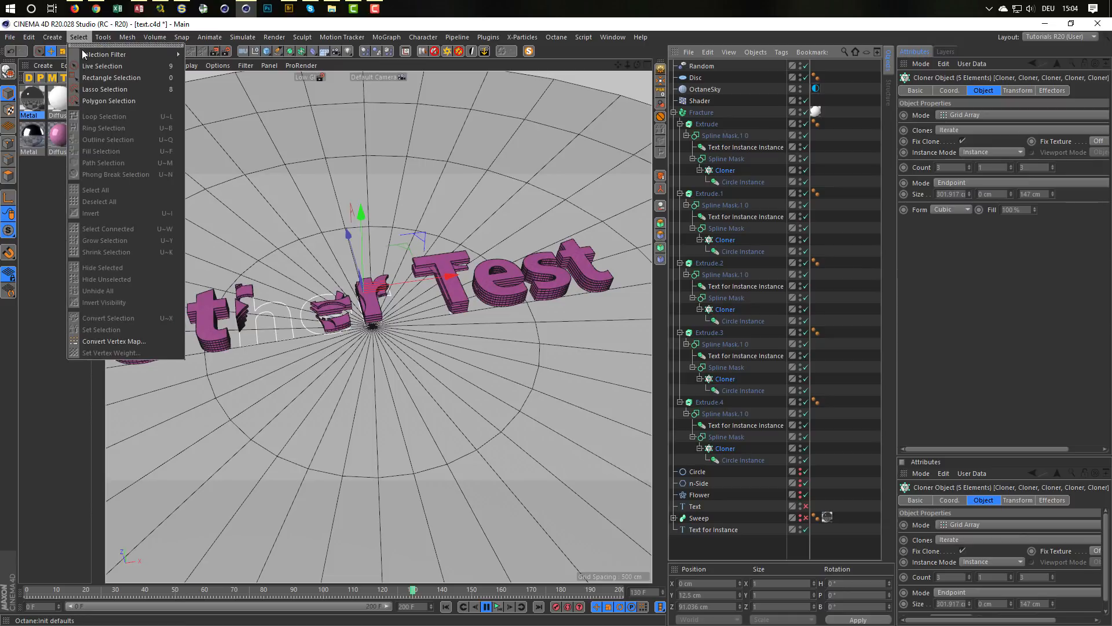
{"action": "mouse_move", "coordinate": [96, 56]}
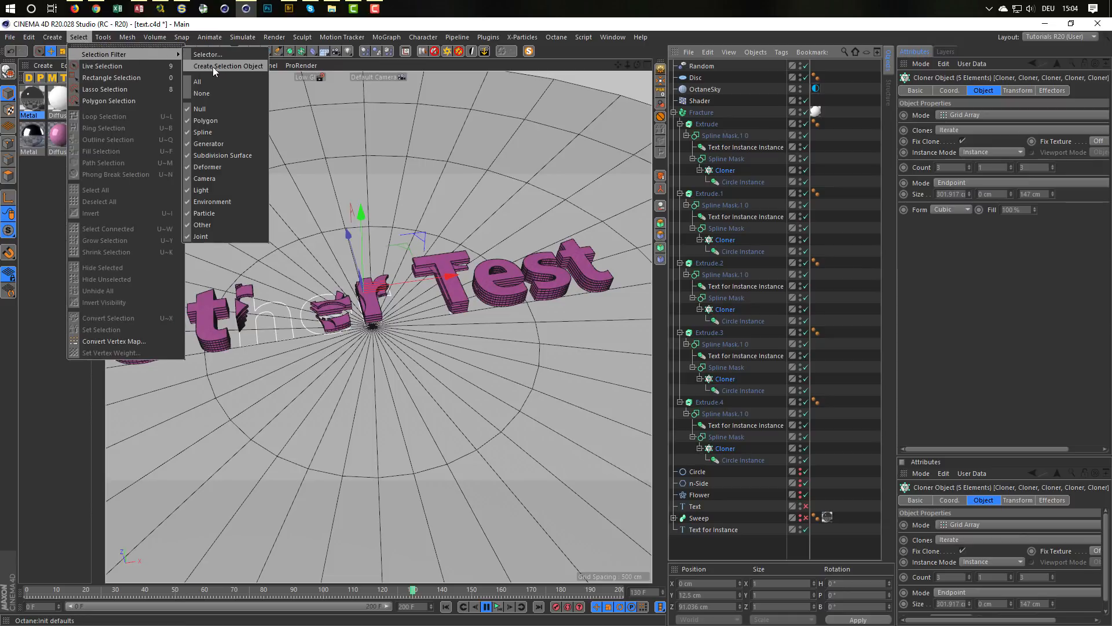
{"action": "left_click", "coordinate": [234, 65]}
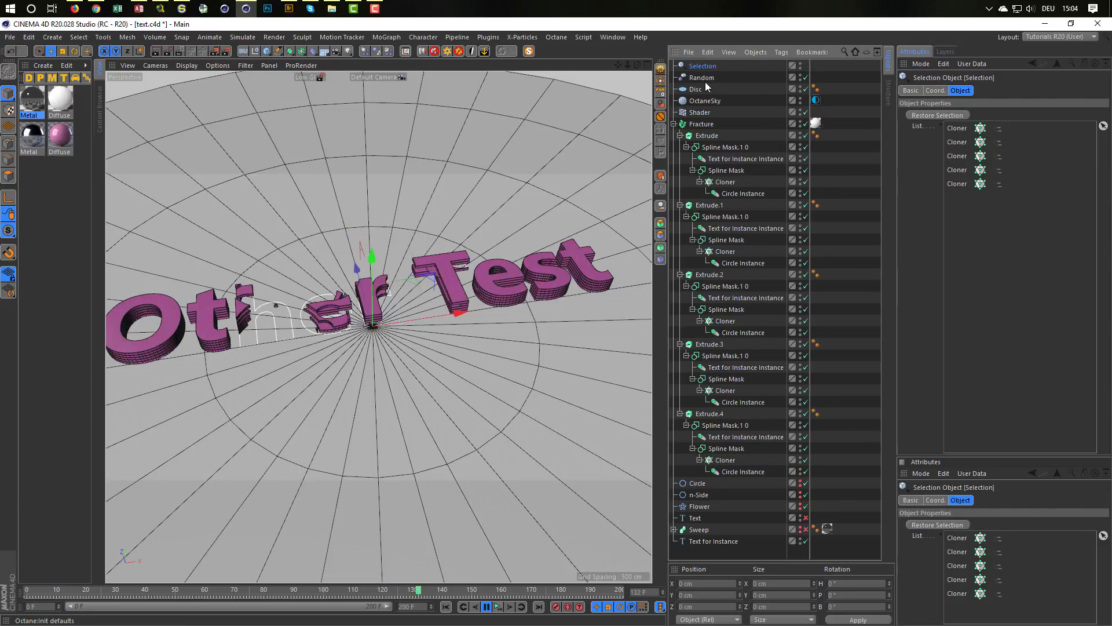
Step: Rename the new Selection object as Cloners
{"action": "double_click", "coordinate": [703, 66]}
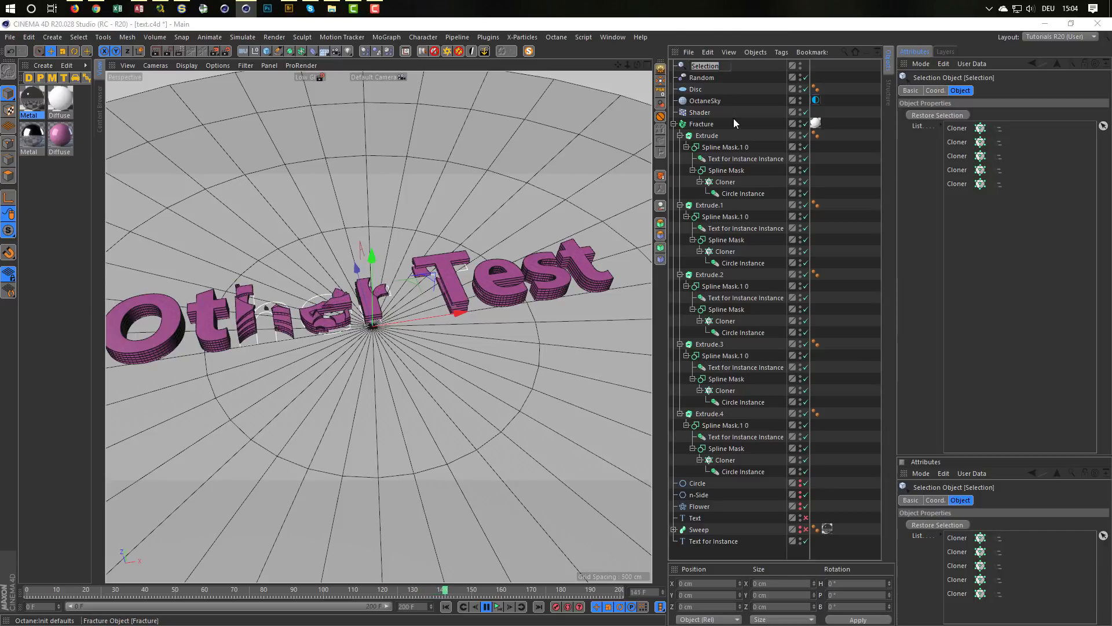
{"action": "type", "text": "Cloners"}
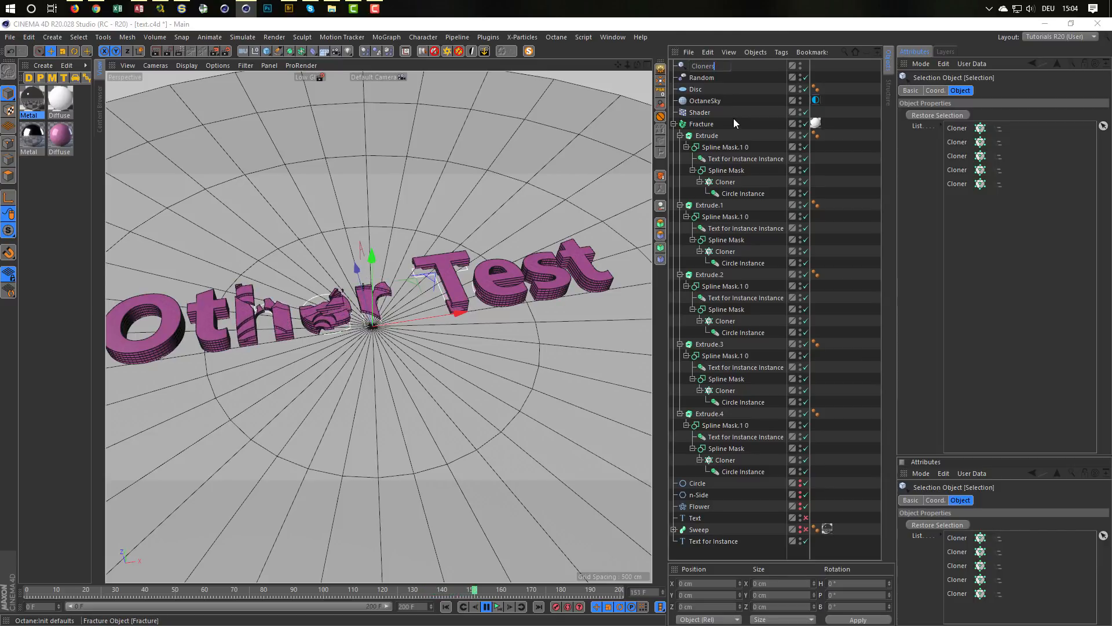
{"action": "key", "text": "Return"}
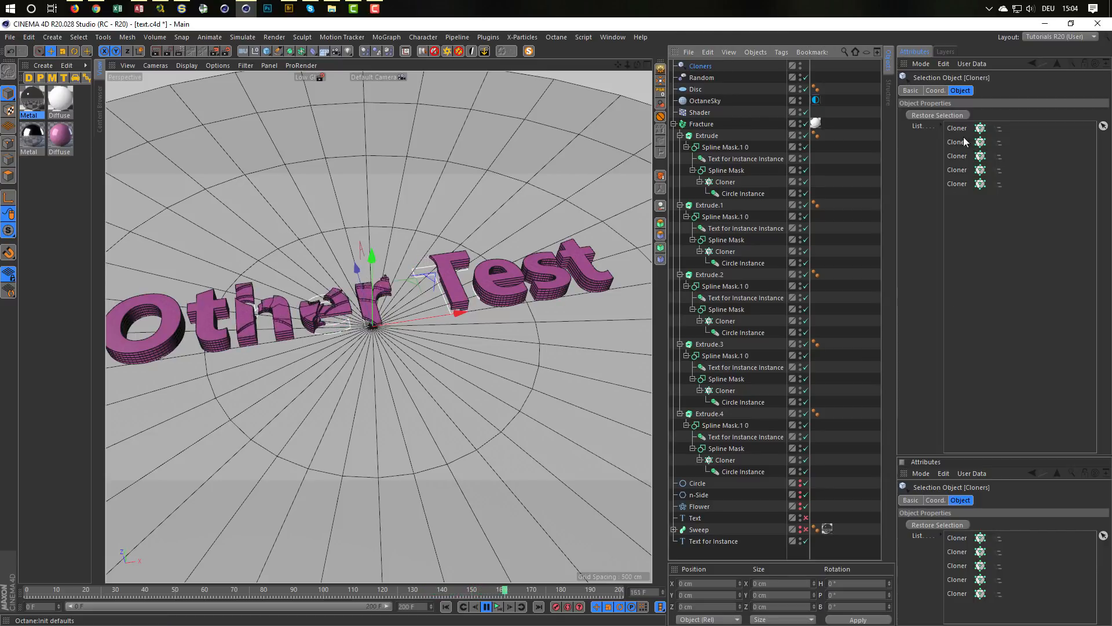
Step: Collapse the hierarchies of all five Extrudes and stop the playback, returning to frame 0
{"action": "left_click", "coordinate": [680, 135]}
{"action": "left_click", "coordinate": [680, 148]}
{"action": "left_click", "coordinate": [680, 159]}
{"action": "left_click", "coordinate": [680, 170]}
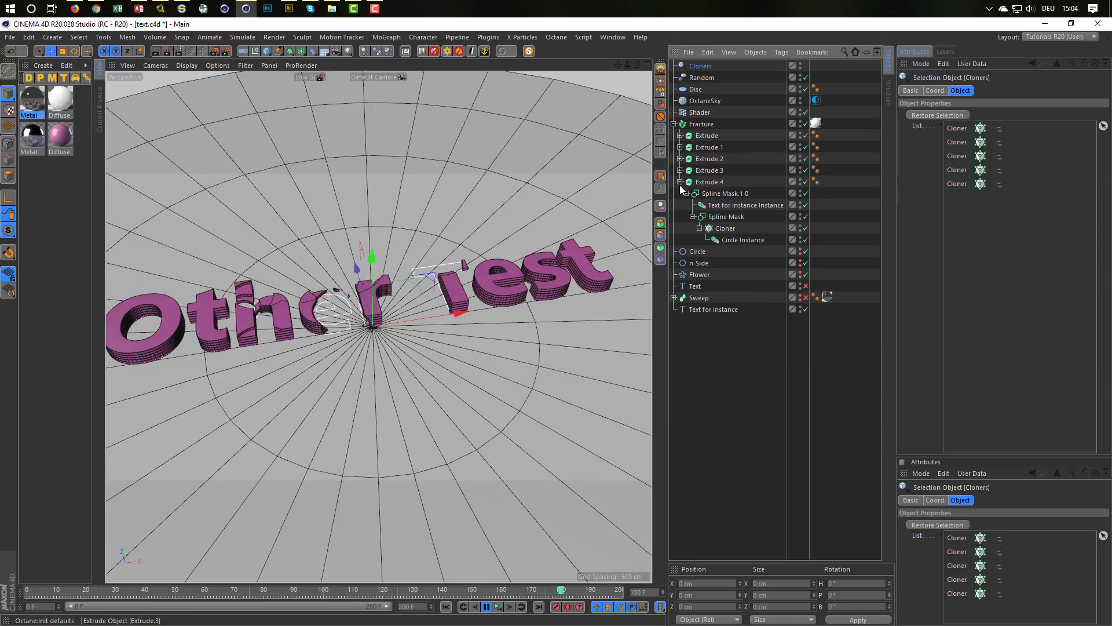
{"action": "left_click", "coordinate": [680, 182]}
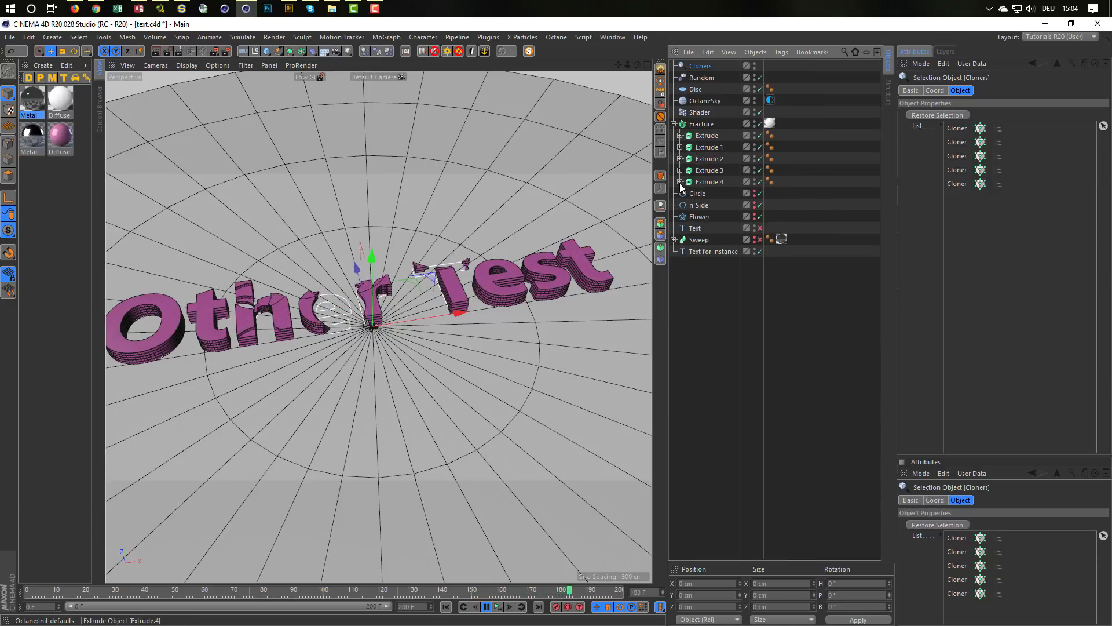
{"action": "left_click", "coordinate": [501, 609]}
{"action": "middle_click_drag", "start_coordinate": [379, 326], "coordinate": [404, 336], "text": "alt"}
{"action": "left_click", "coordinate": [695, 349]}
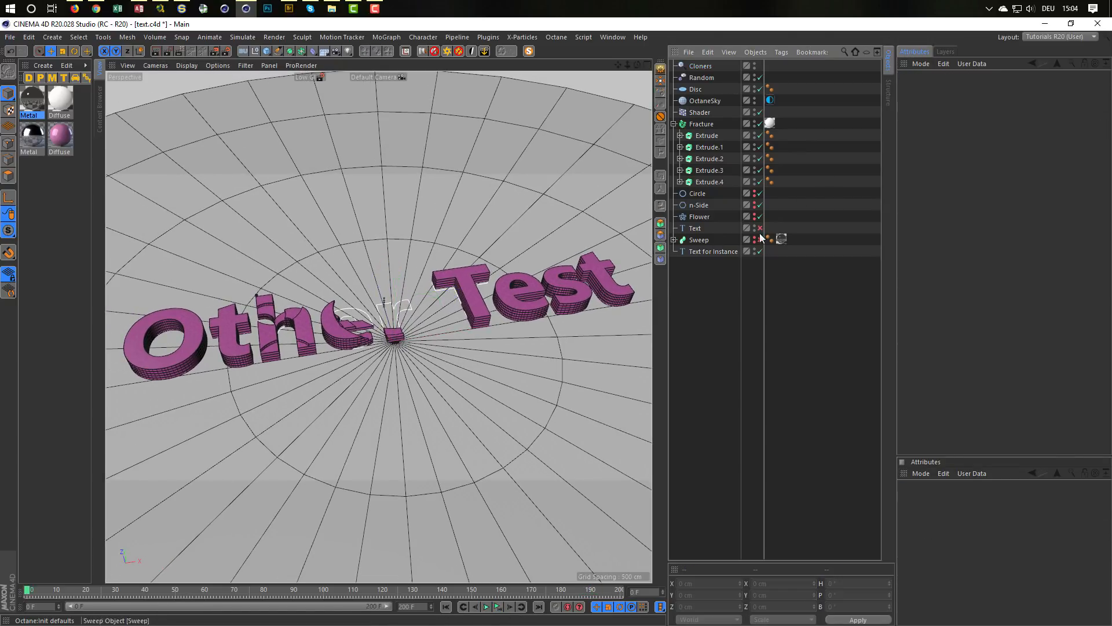
Step: Restore the selection stored in the Cloners object and set the X size of all five Cloner grids to 500 cm
{"action": "left_click", "coordinate": [701, 66]}
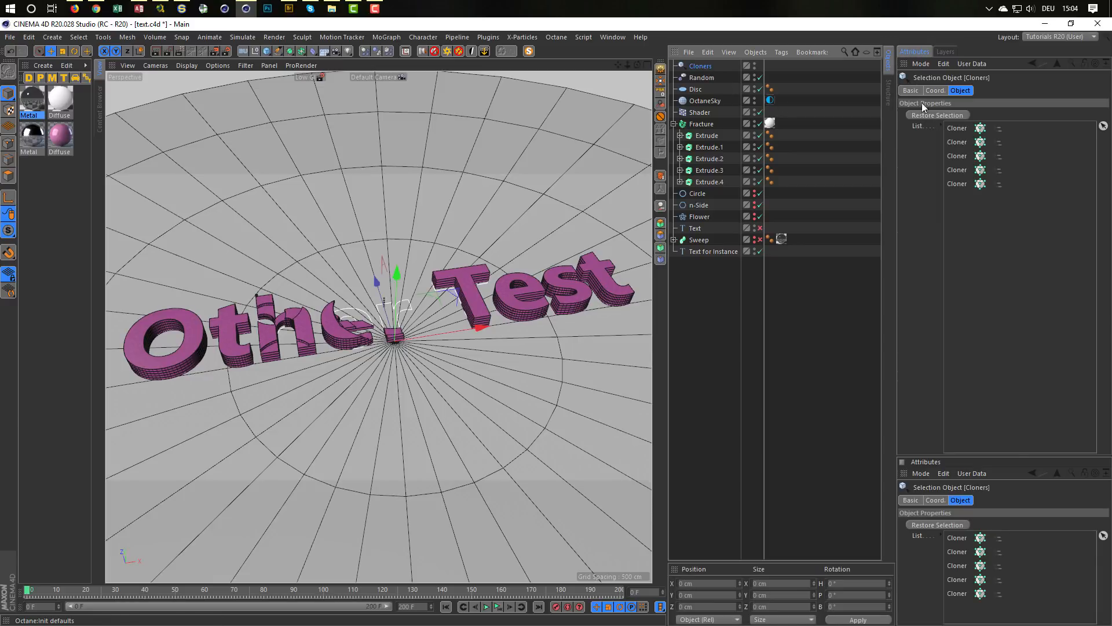
{"action": "left_click", "coordinate": [930, 114]}
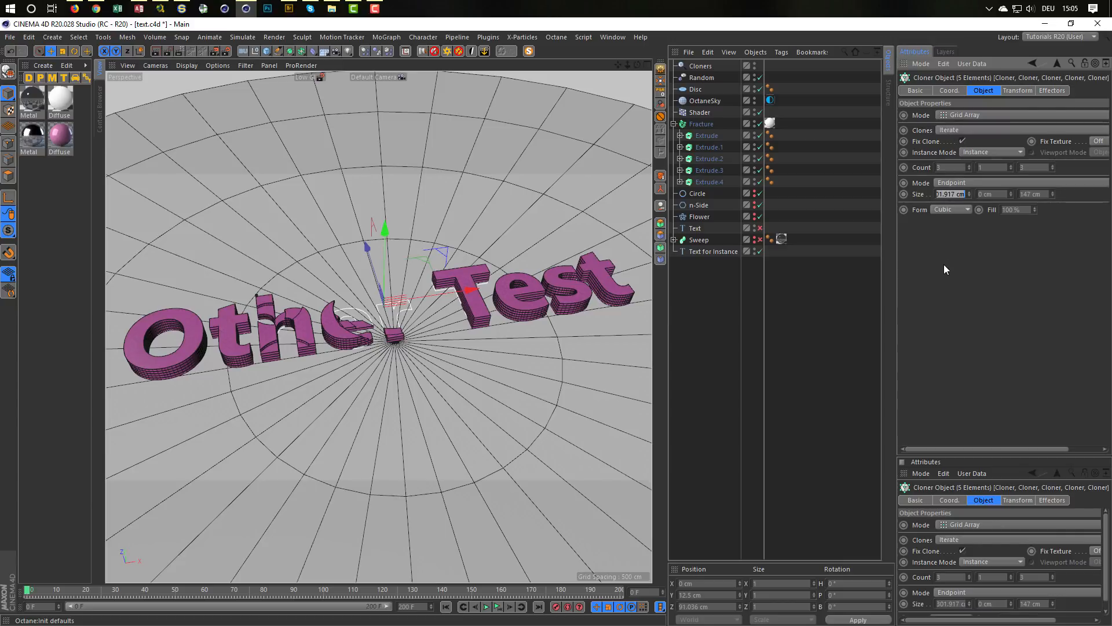
{"action": "type", "text": "500"}
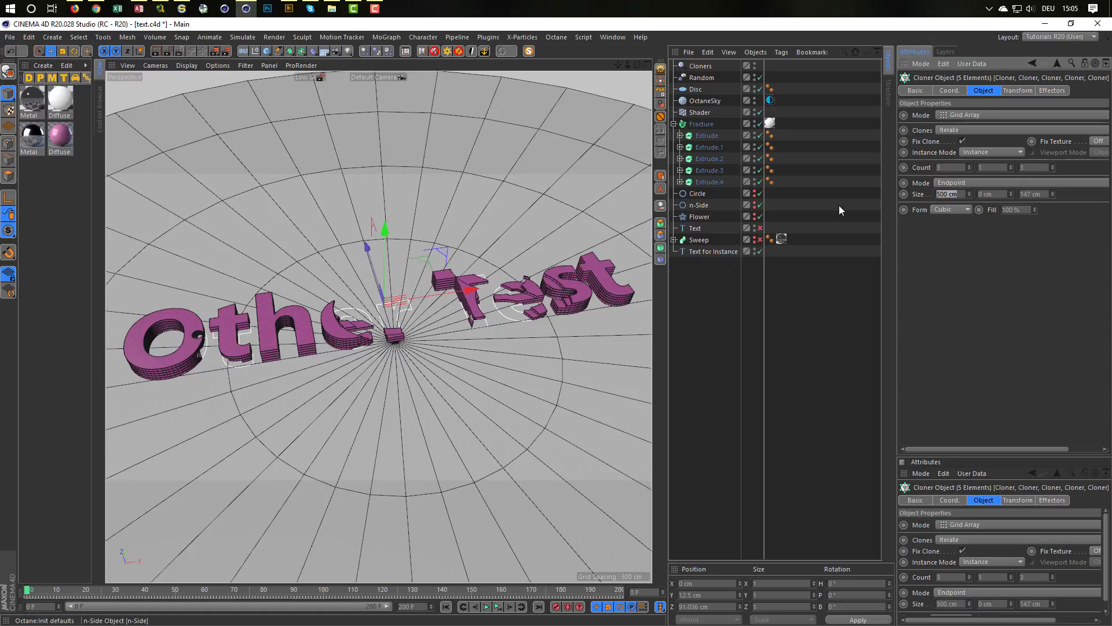
Step: Set the X size of all five Cloner grids to 700 cm and their X count to 5
{"action": "type", "text": "700"}
{"action": "key", "text": "Return"}
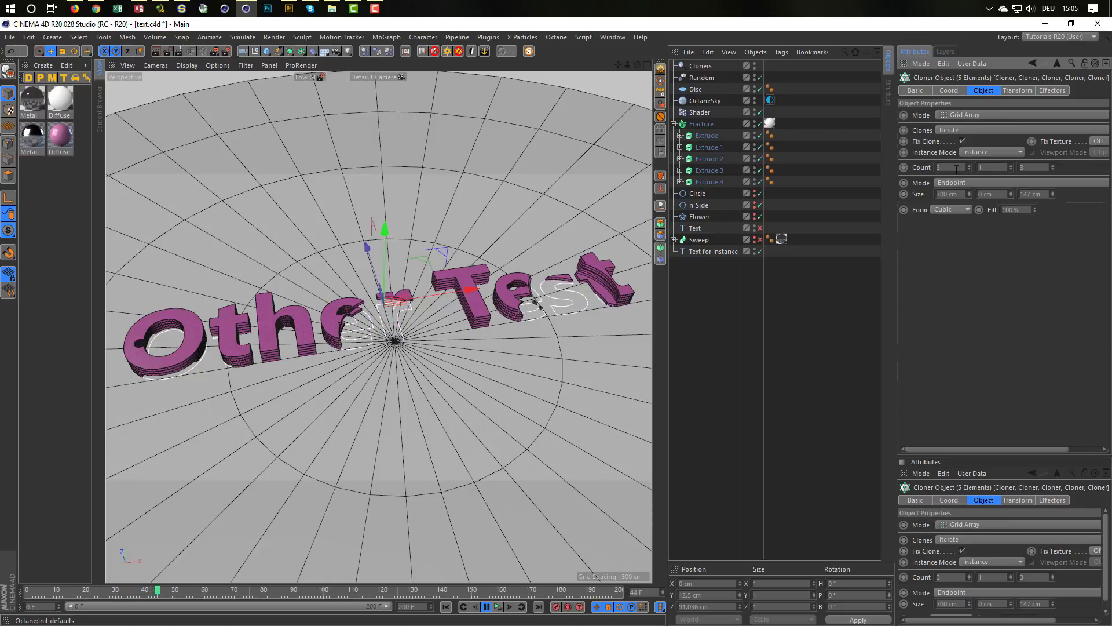
{"action": "type", "text": "5"}
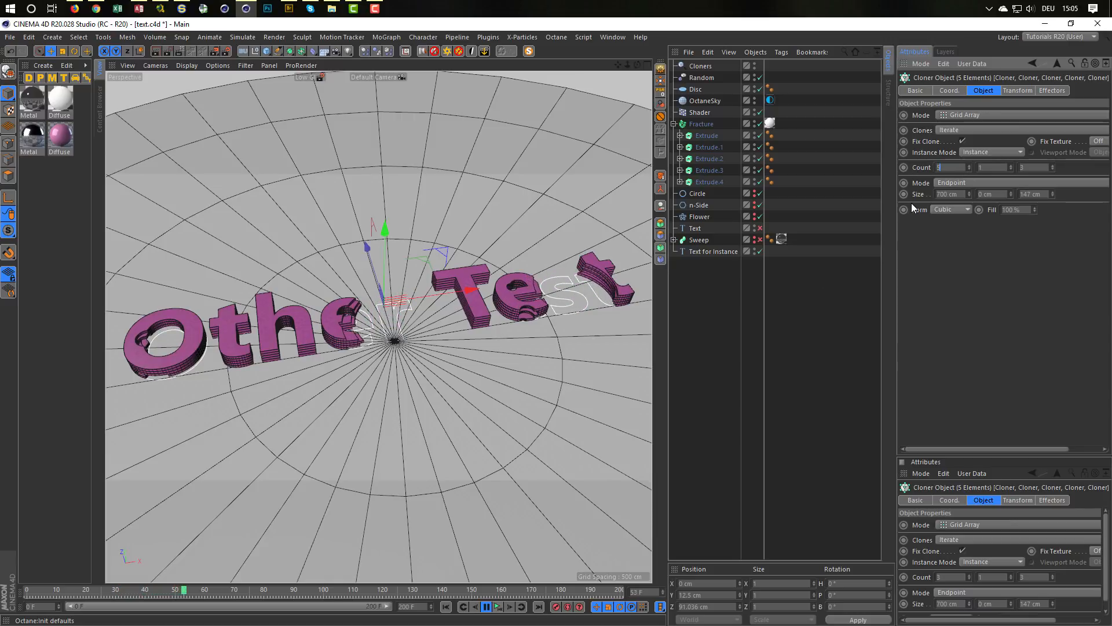
{"action": "key", "text": "Return"}
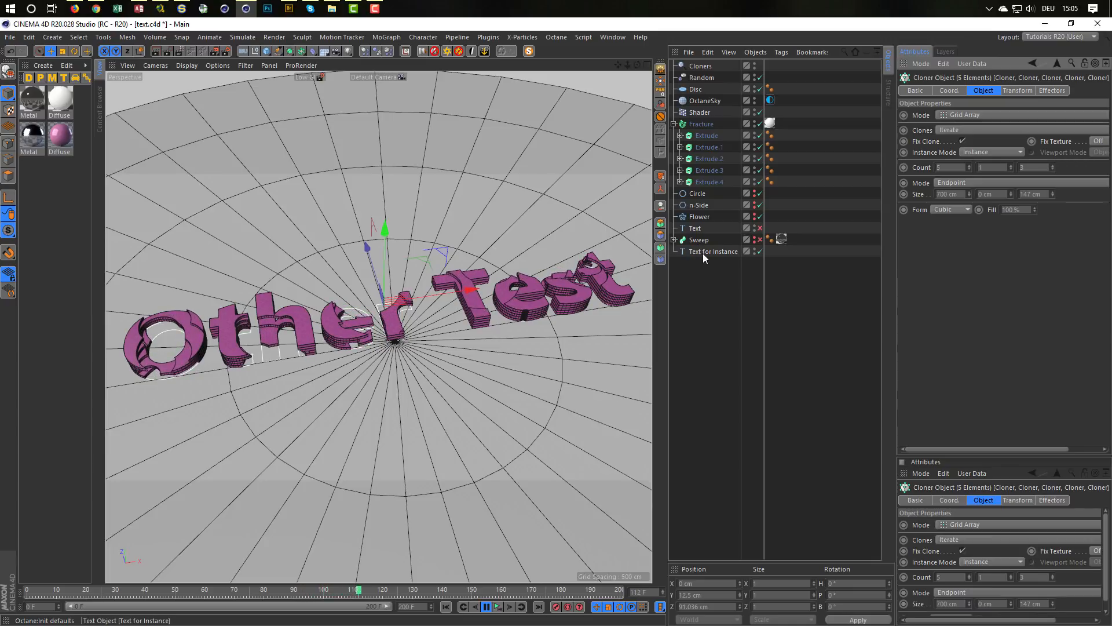
Step: Stop the playback, returning to frame 0, and expand the hierarchies of Extrude, Extrude.1 and Extrude.2
{"action": "left_click", "coordinate": [679, 136]}
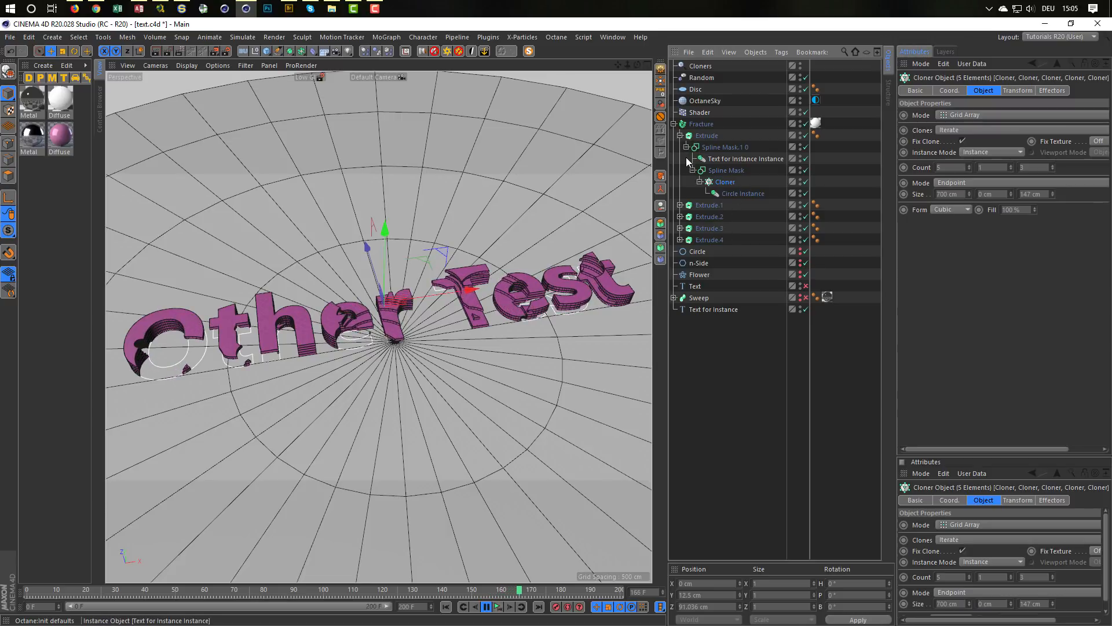
{"action": "left_click", "coordinate": [499, 612]}
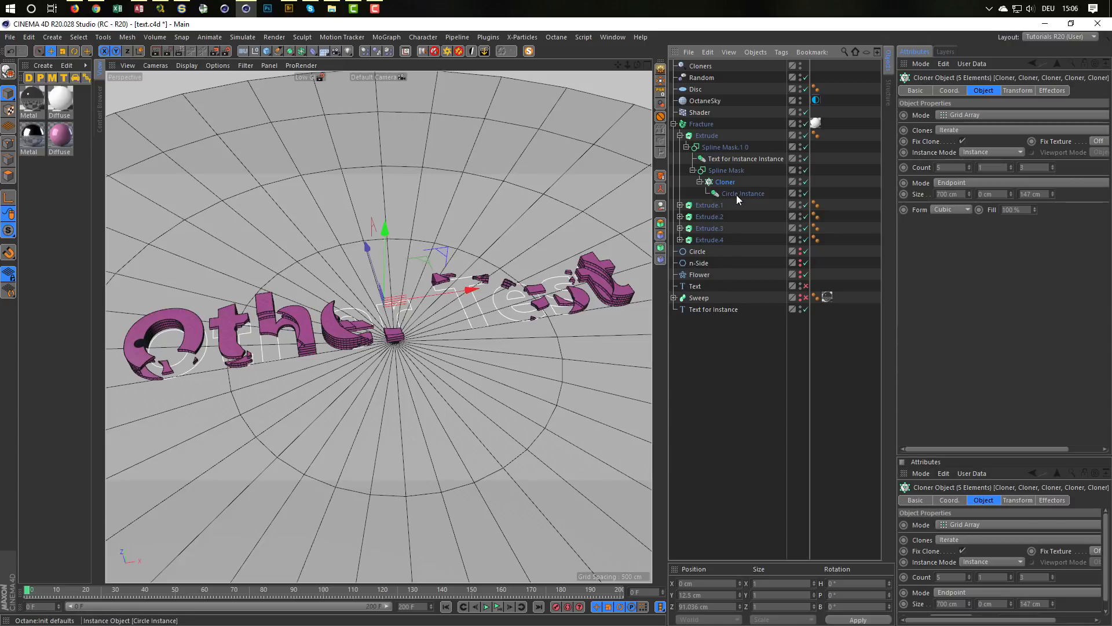
{"action": "left_click", "coordinate": [680, 205]}
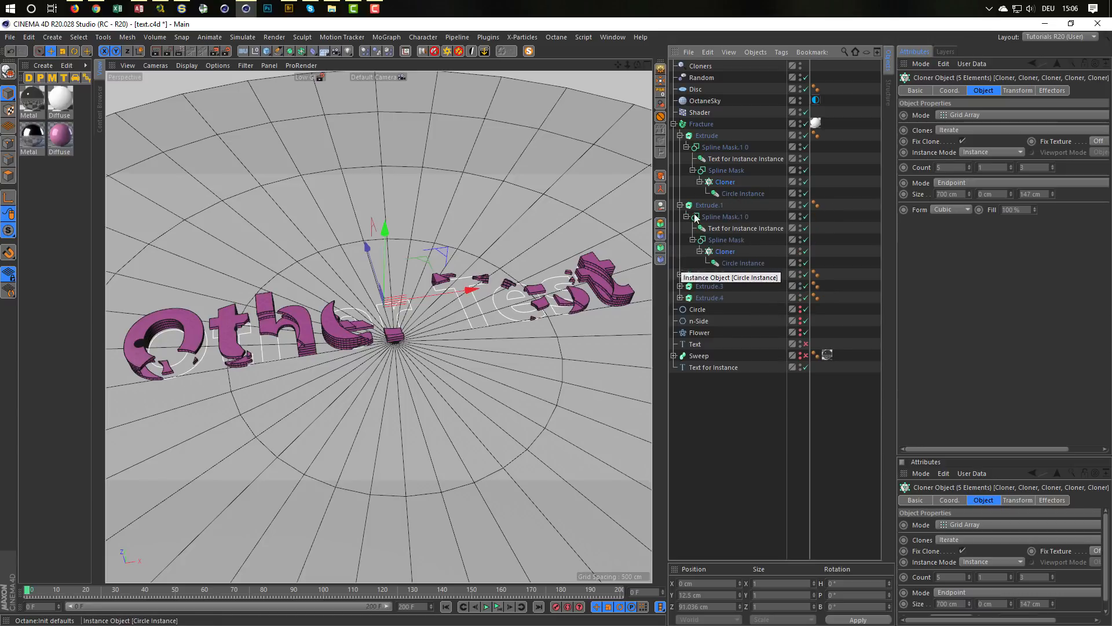
{"action": "left_click", "coordinate": [681, 275]}
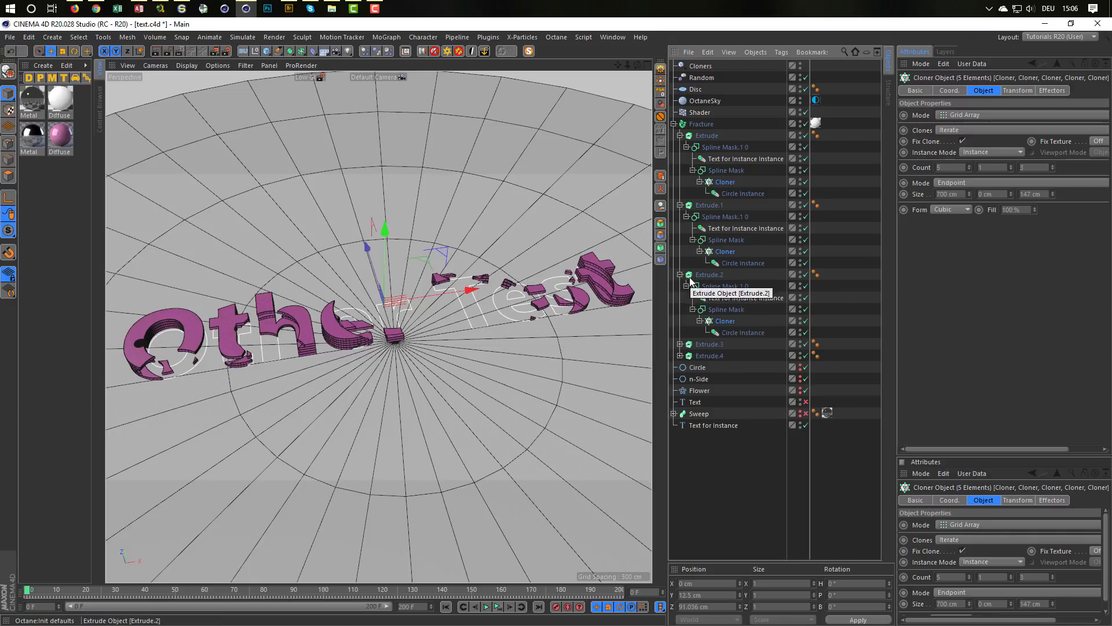
Step: Create a Selection Object from the Circle Instances of all five Extrudes
{"action": "left_click", "coordinate": [728, 264]}
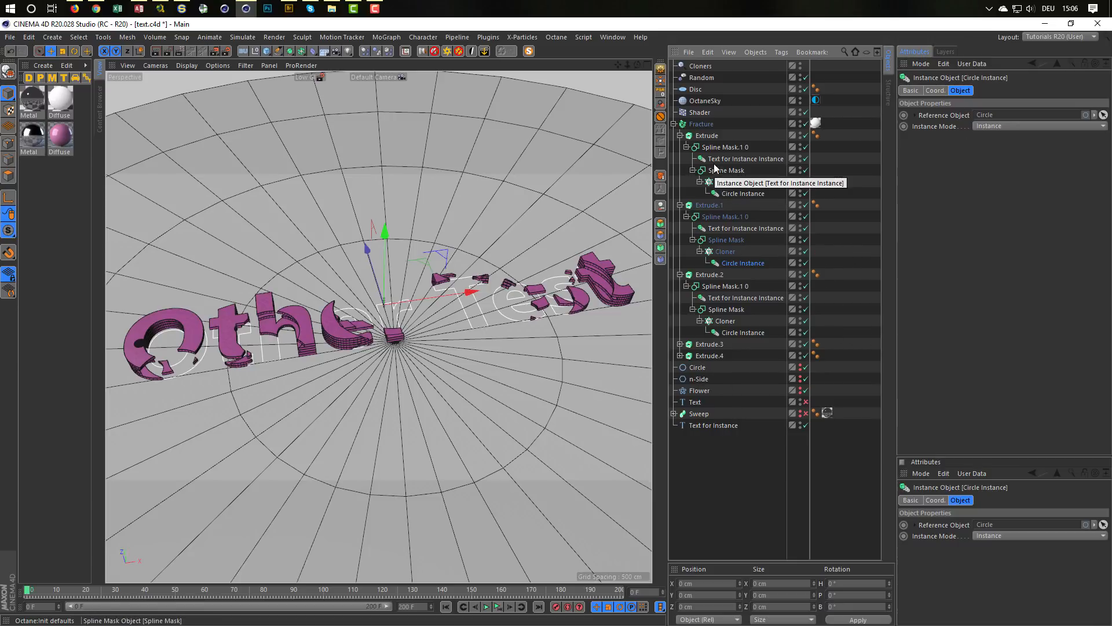
{"action": "left_click", "coordinate": [731, 194]}
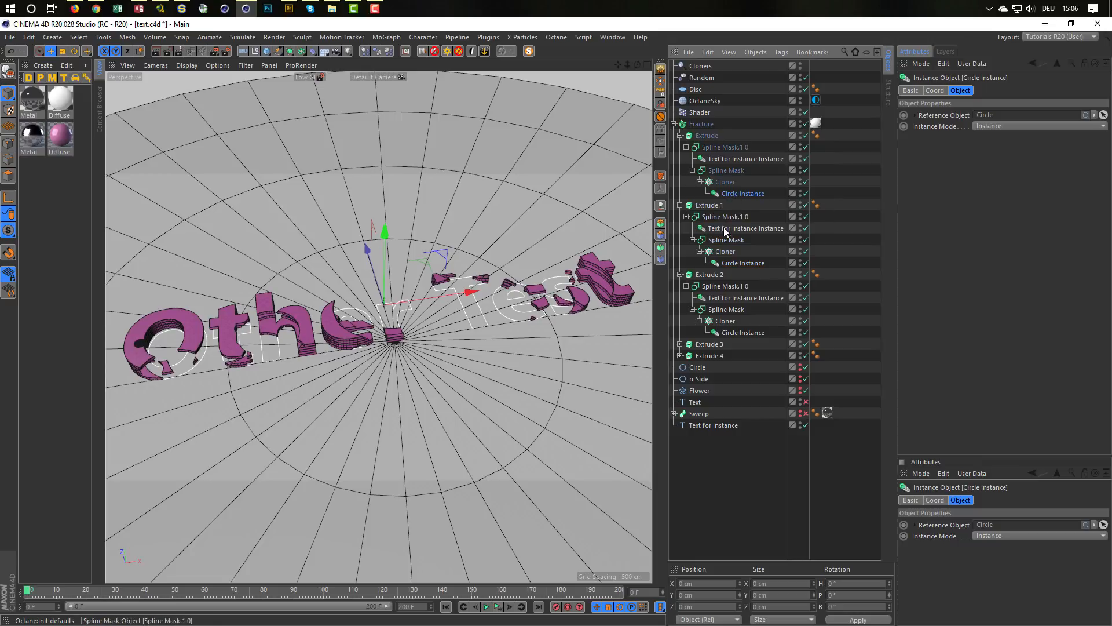
{"action": "left_click", "coordinate": [738, 263], "text": "ctrl"}
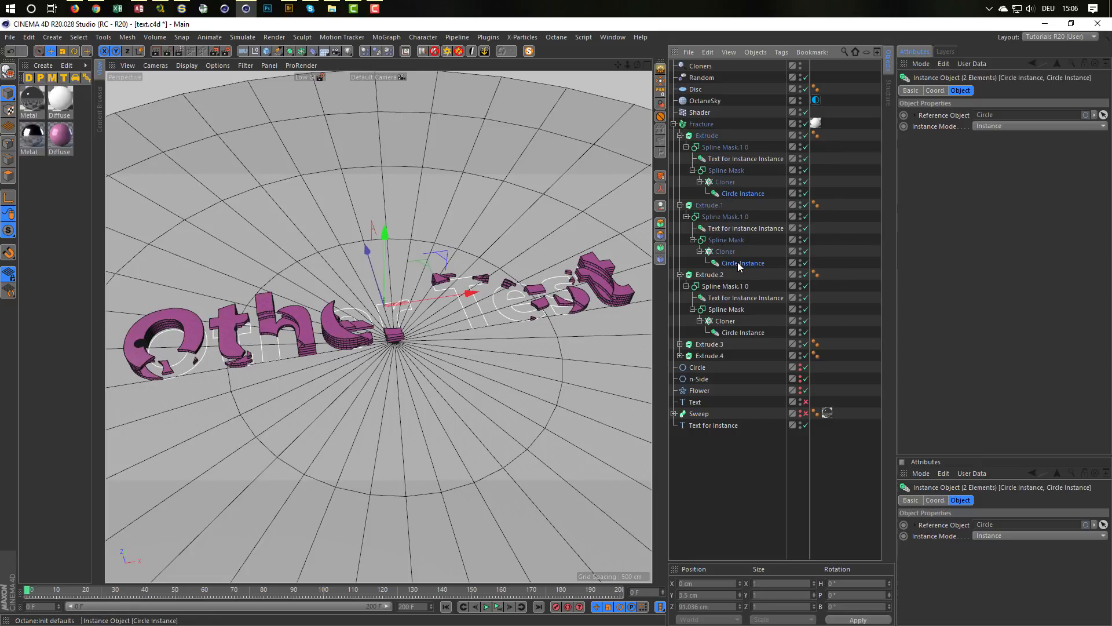
{"action": "left_click", "coordinate": [743, 333], "text": "ctrl"}
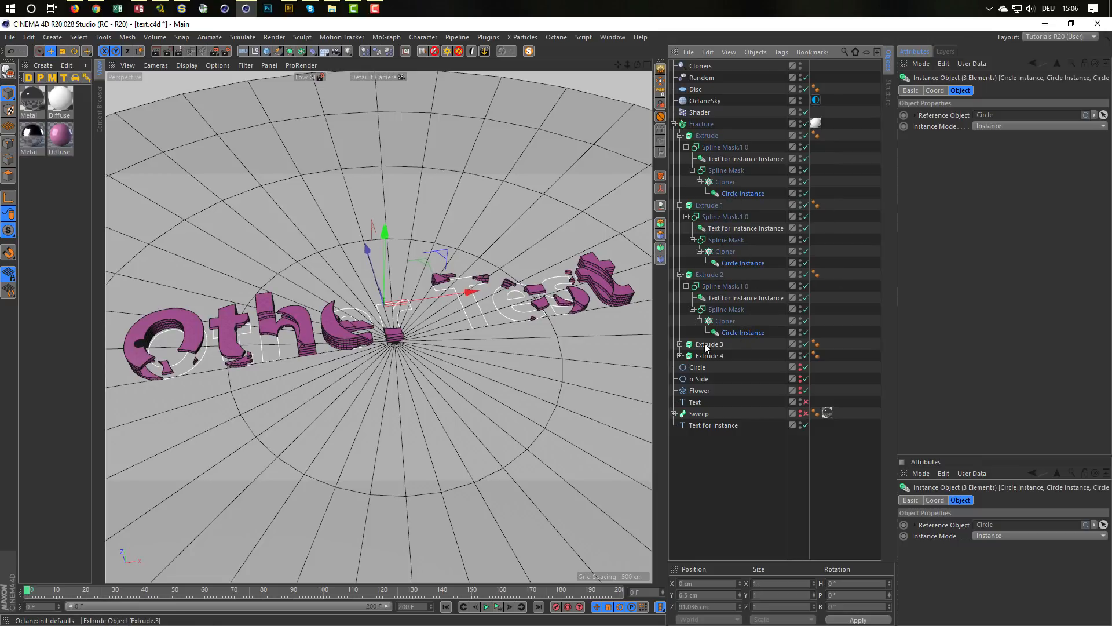
{"action": "left_click", "coordinate": [680, 344]}
{"action": "left_click", "coordinate": [743, 402], "text": "ctrl"}
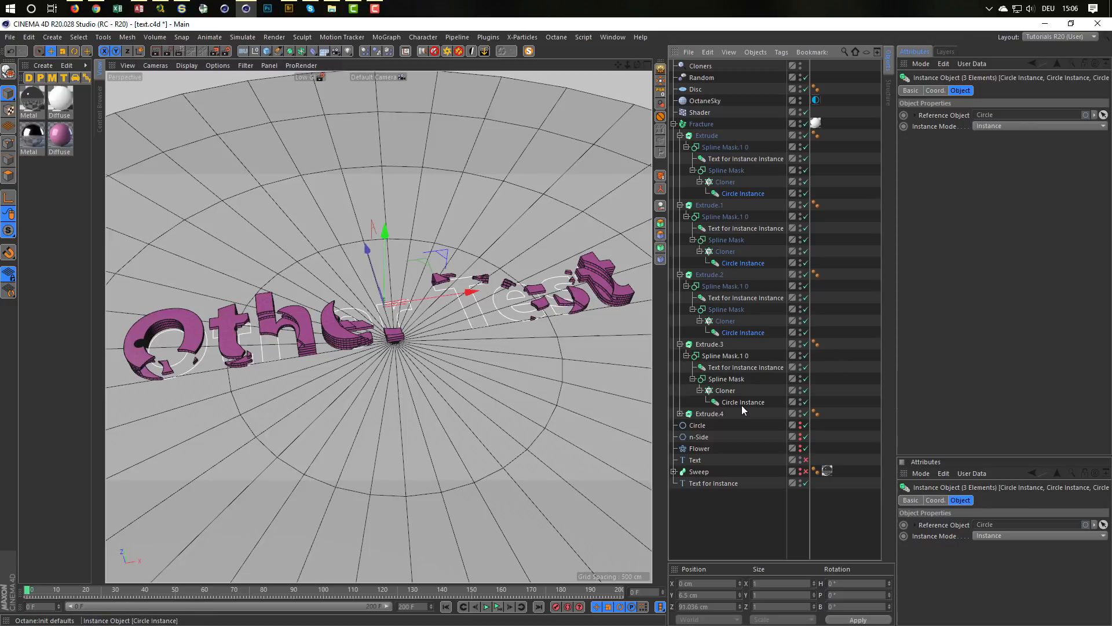
{"action": "left_click", "coordinate": [680, 414]}
{"action": "left_click", "coordinate": [735, 472], "text": "ctrl"}
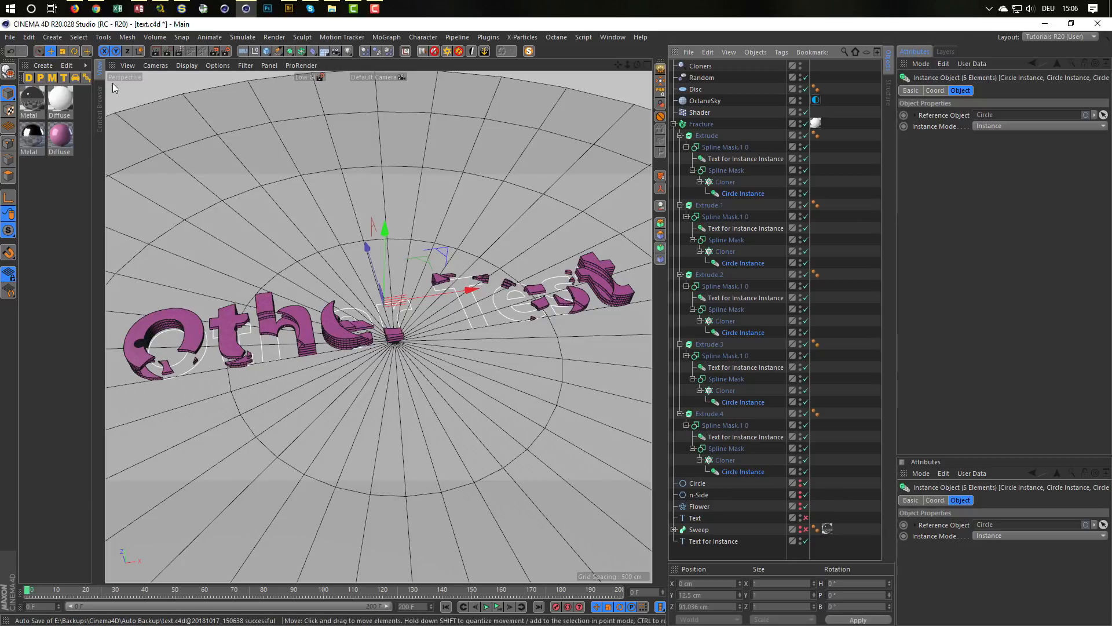
{"action": "left_click", "coordinate": [79, 37]}
{"action": "mouse_move", "coordinate": [116, 54]}
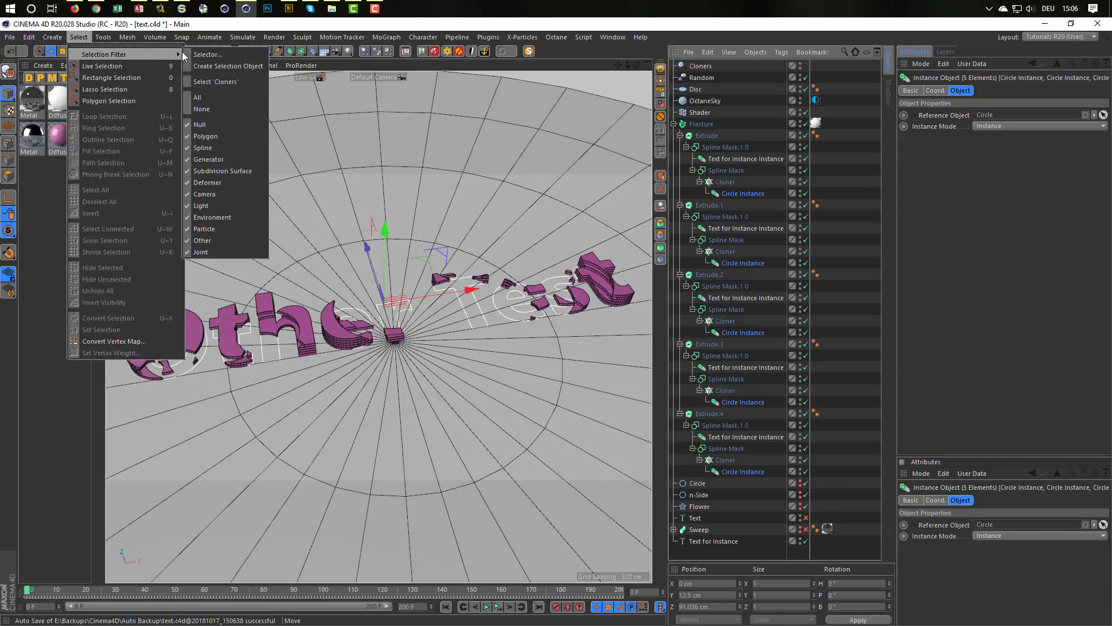
{"action": "left_click", "coordinate": [227, 66]}
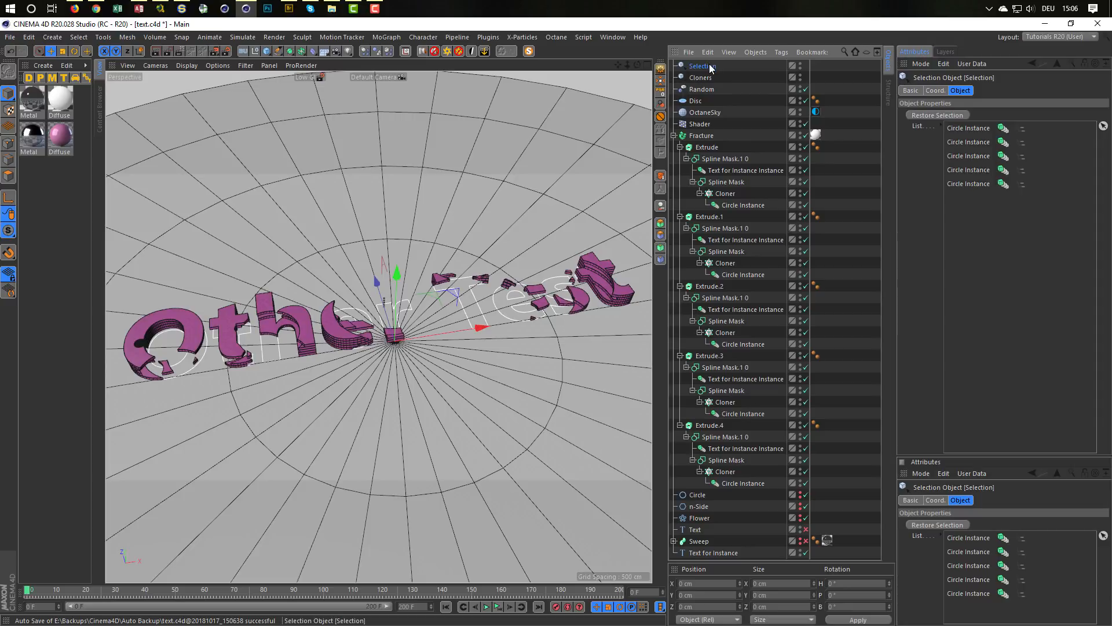
Step: Rename the new Selection object as Spline Instances
{"action": "type", "text": "Spli"}
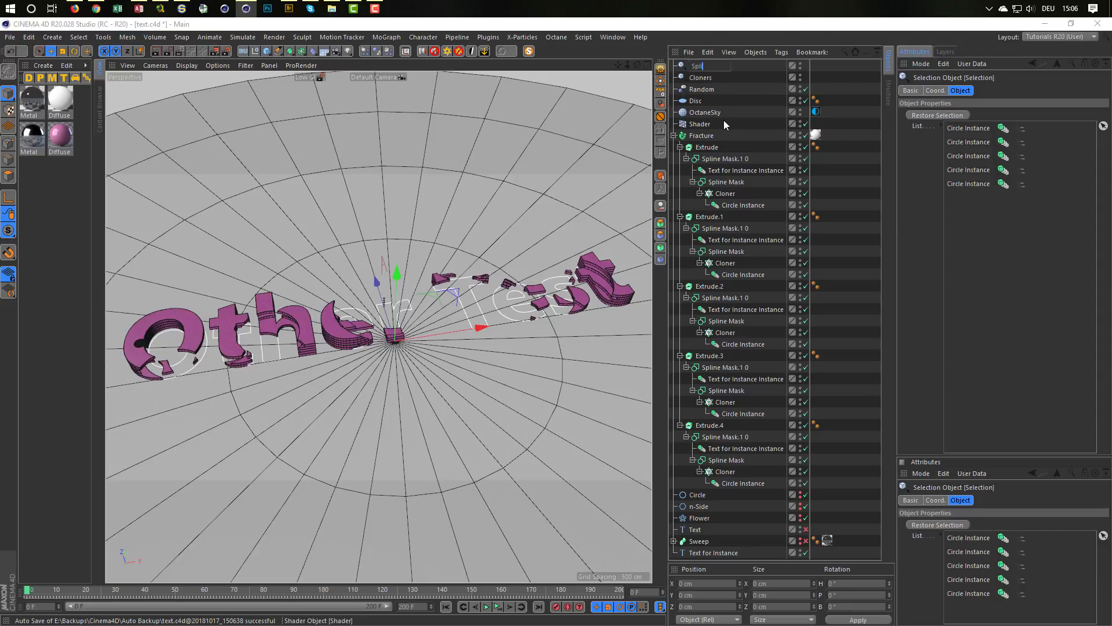
{"action": "type", "text": "ne INsta"}
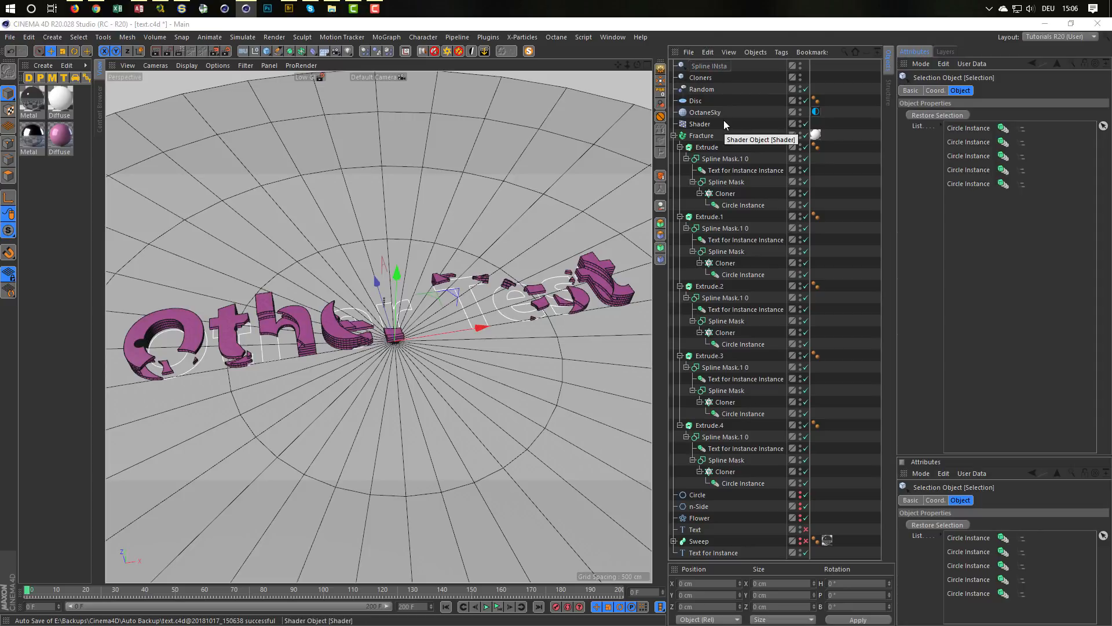
{"action": "type", "text": "nces"}
{"action": "key", "text": "Return"}
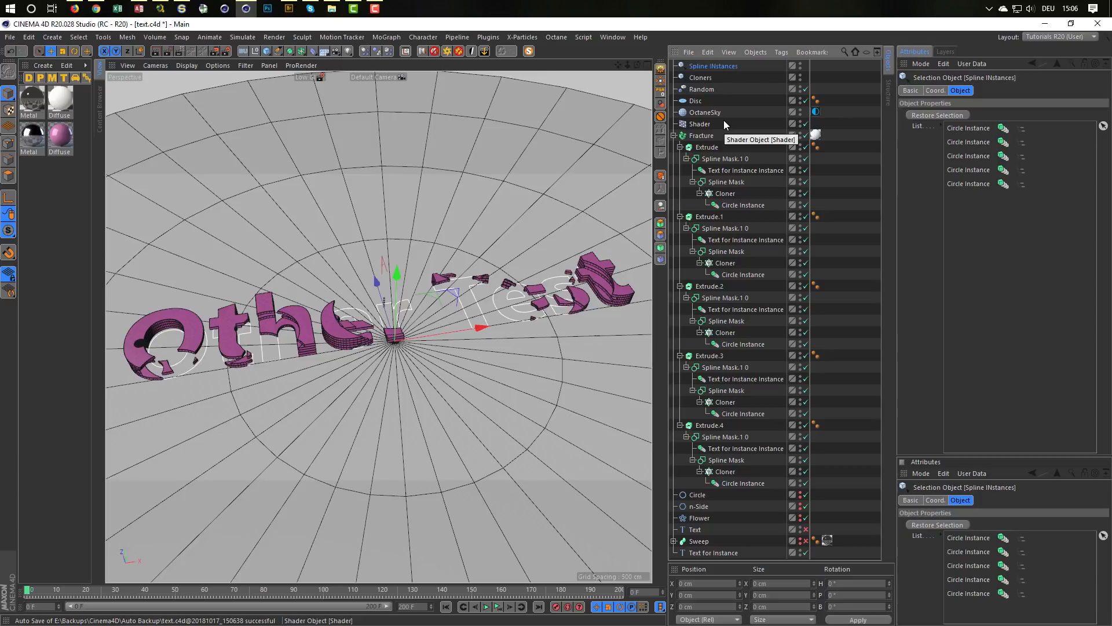
{"action": "double_click", "coordinate": [718, 66]}
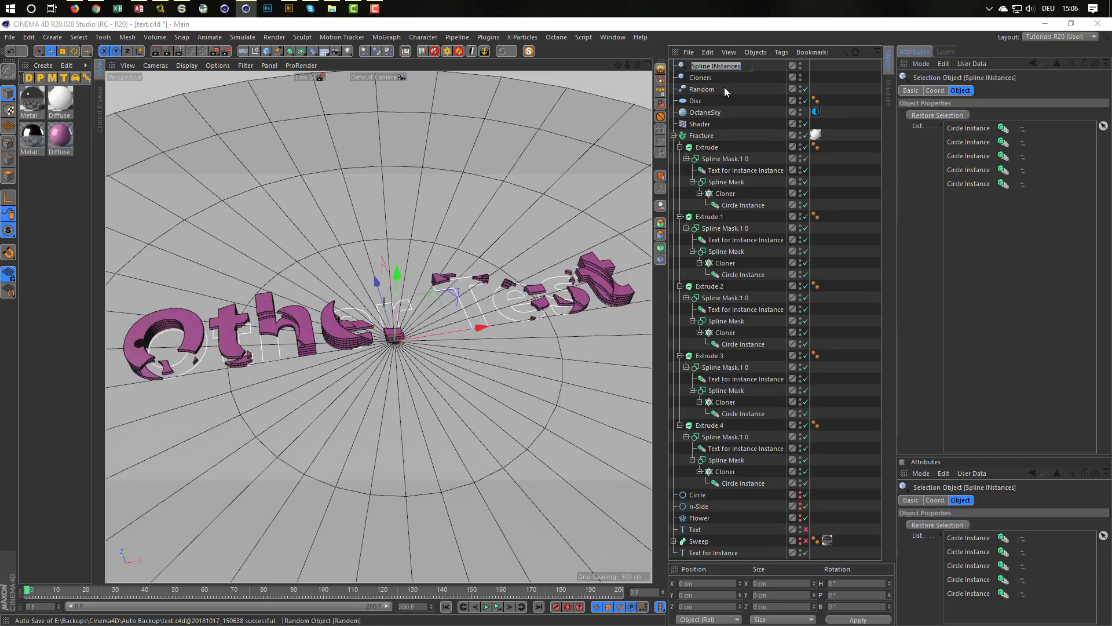
{"action": "key", "text": "Left"}
{"action": "key", "text": "Left"}
{"action": "key", "text": "Left"}
{"action": "key", "text": "Left"}
{"action": "key", "text": "Left"}
{"action": "key", "text": "Left"}
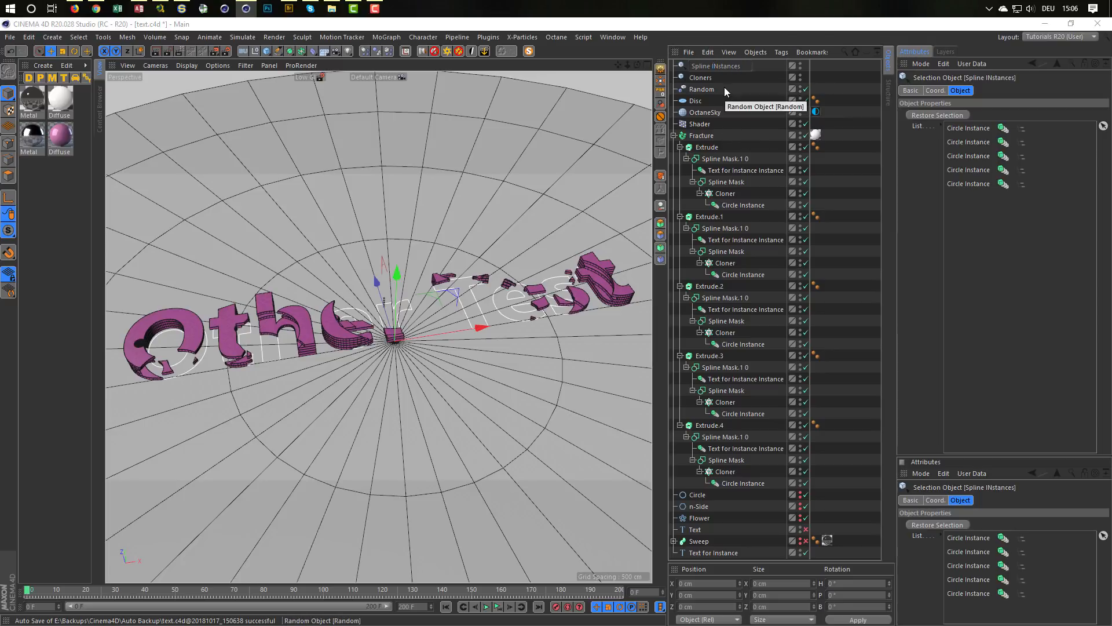
{"action": "key", "text": "Right"}
{"action": "key", "text": "Delete"}
{"action": "type", "text": "n"}
{"action": "key", "text": "Return"}
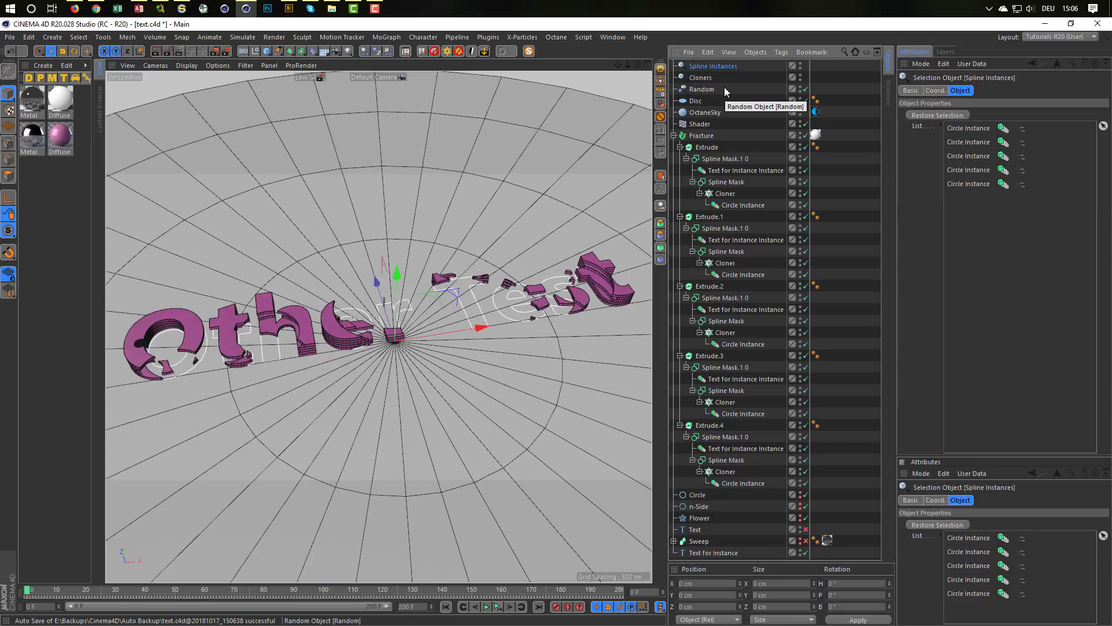
Step: Restore the Spline Instances selection, try n-Side as the reference object of all five instances while playing the animation, and set it back to Circle
{"action": "left_click", "coordinate": [674, 135]}
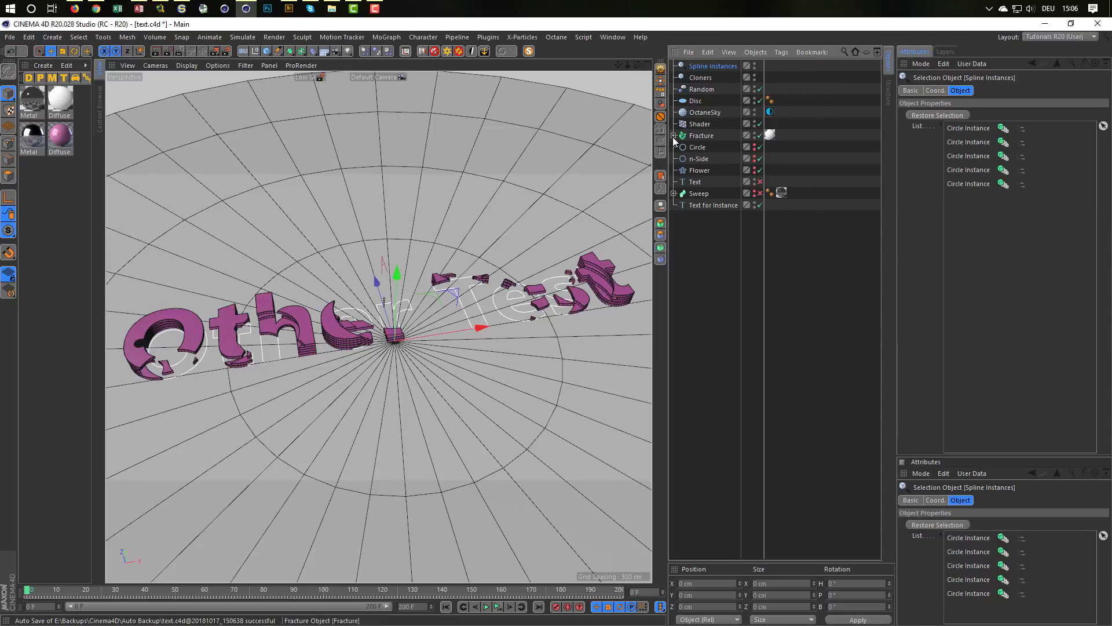
{"action": "left_click", "coordinate": [922, 116]}
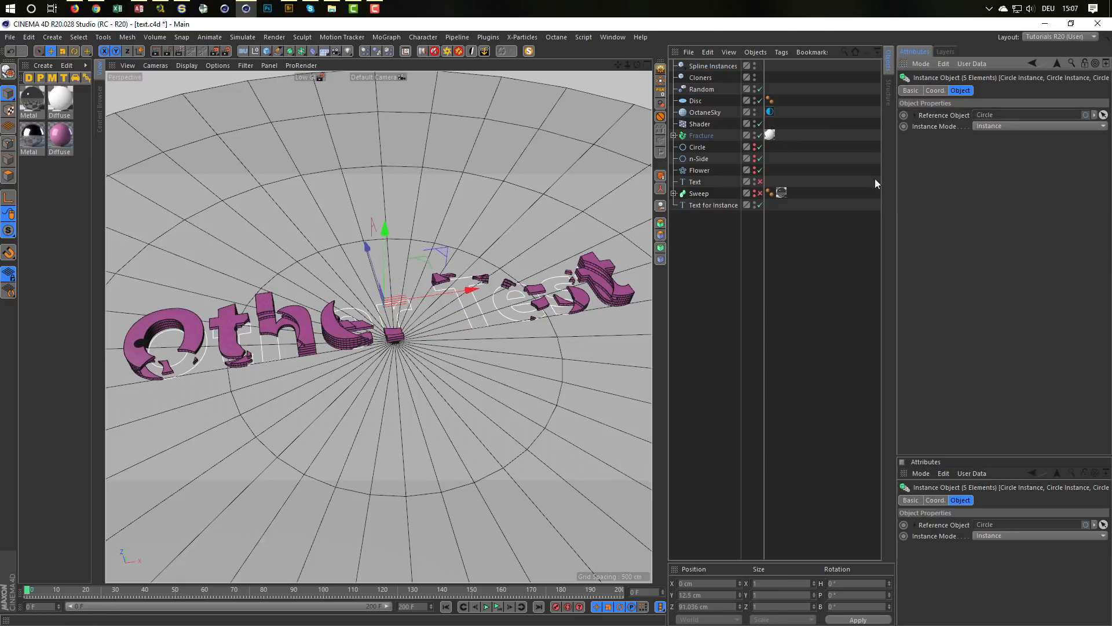
{"action": "left_click_drag", "start_coordinate": [694, 162], "coordinate": [999, 119]}
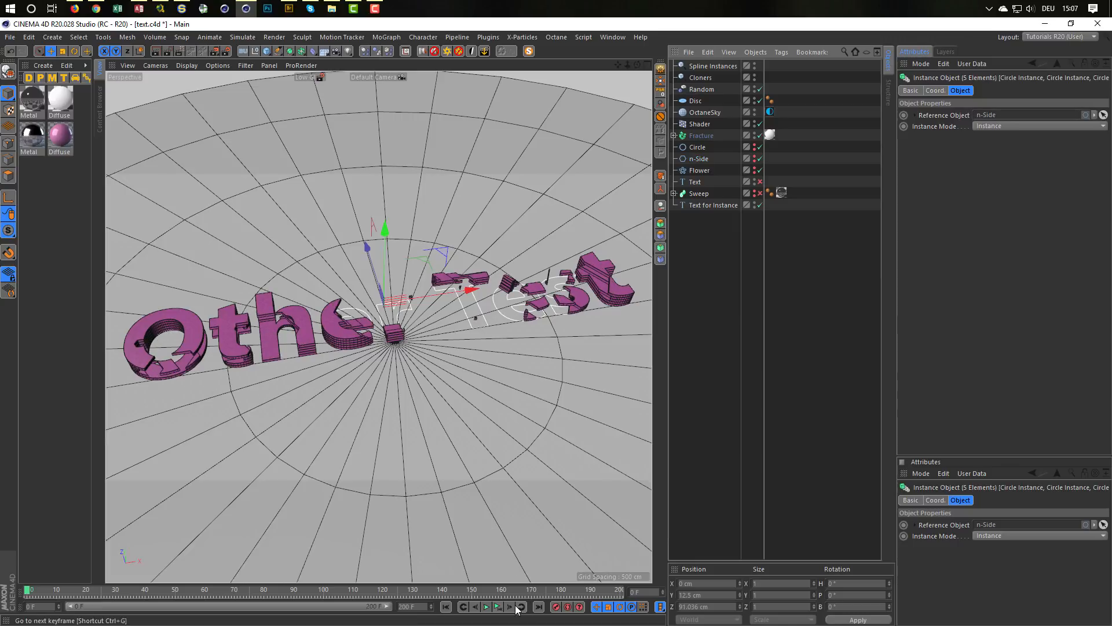
{"action": "left_click", "coordinate": [494, 607]}
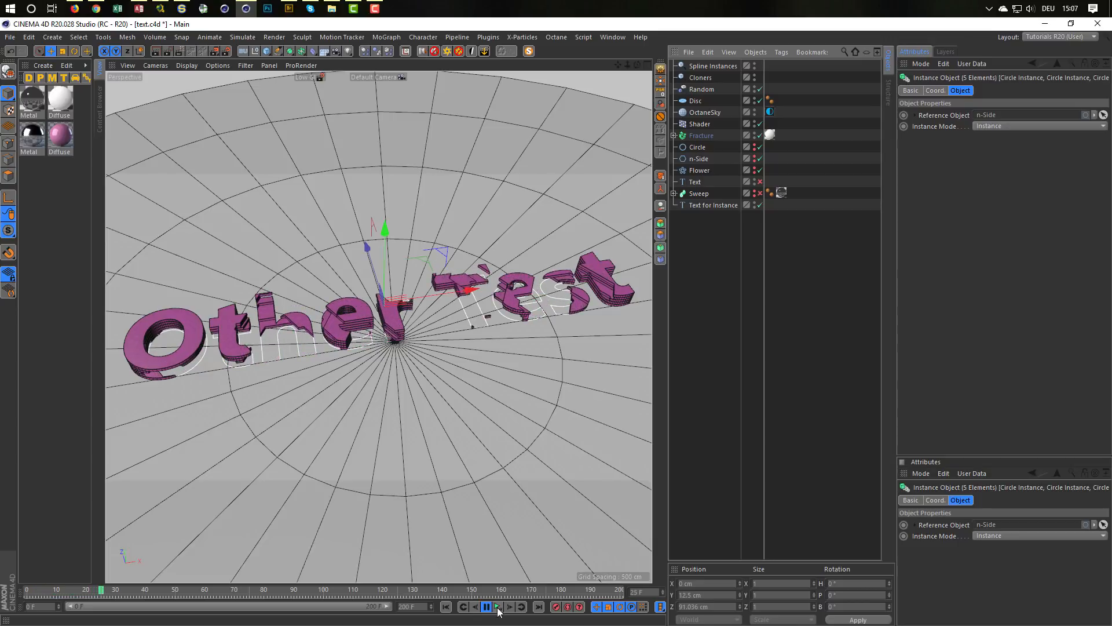
{"action": "left_click", "coordinate": [497, 607]}
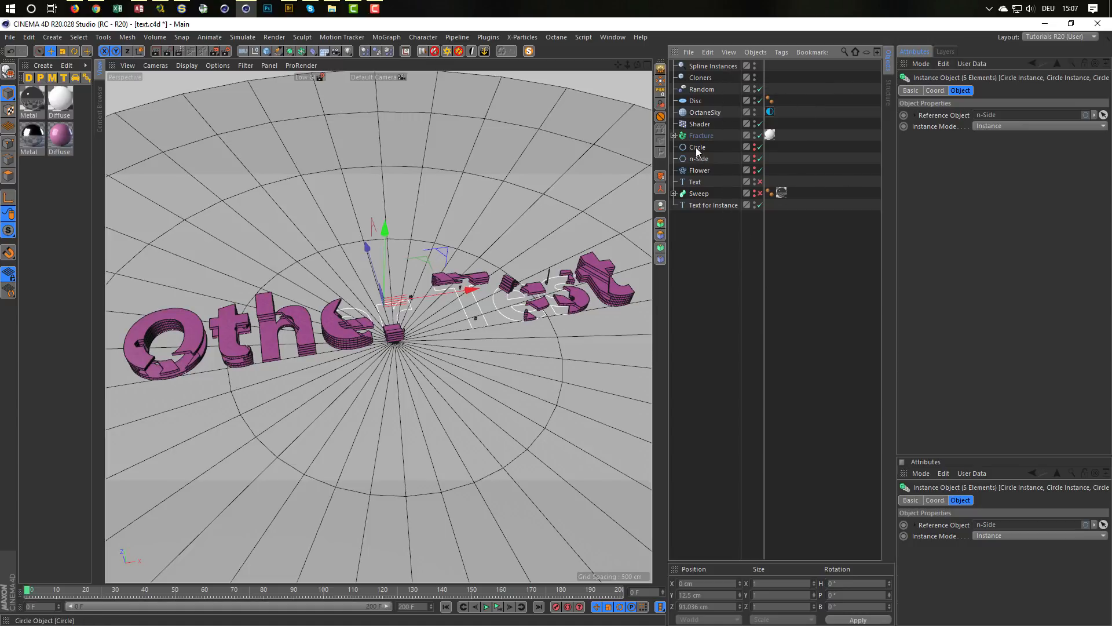
{"action": "left_click_drag", "start_coordinate": [696, 147], "coordinate": [984, 116]}
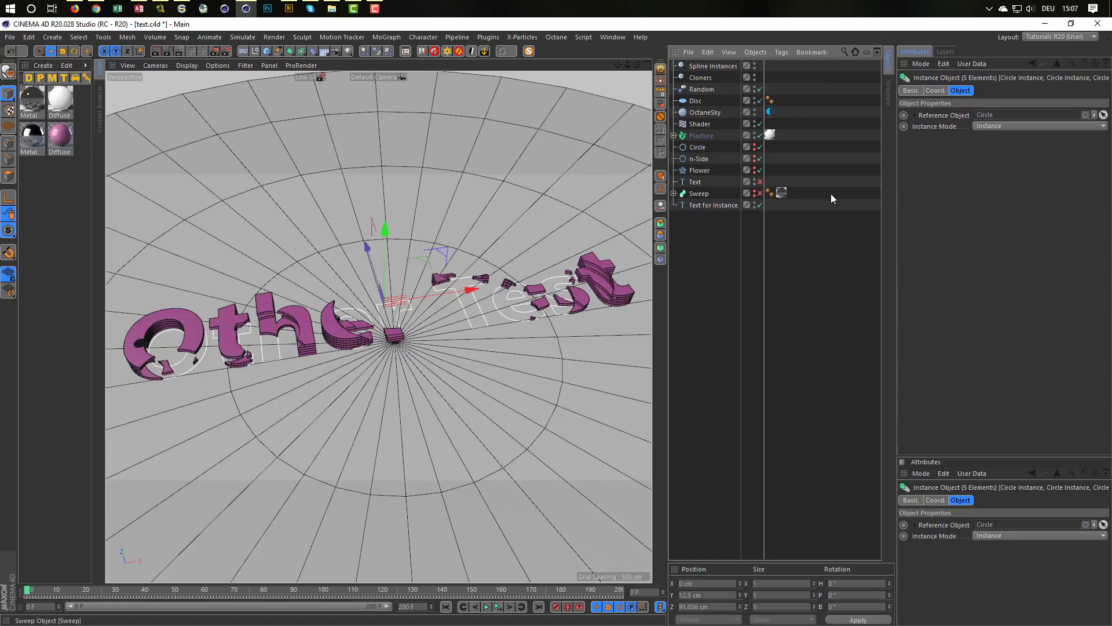
Step: Replace the text of the Text for Instance spline with a short first name
{"action": "left_click", "coordinate": [708, 205]}
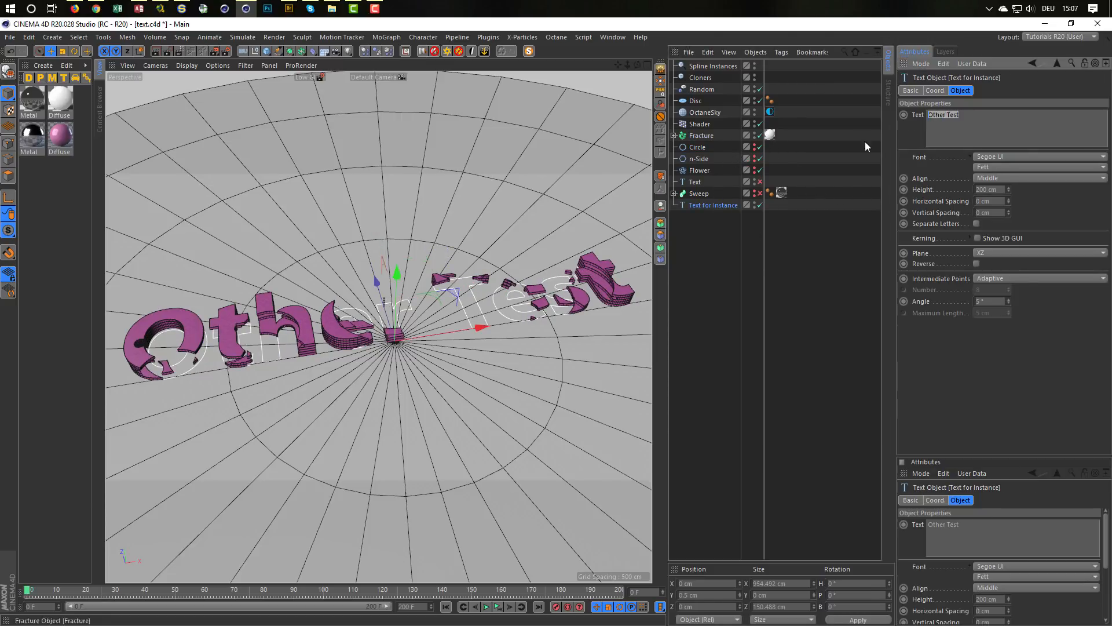
{"action": "type", "text": "Niko"}
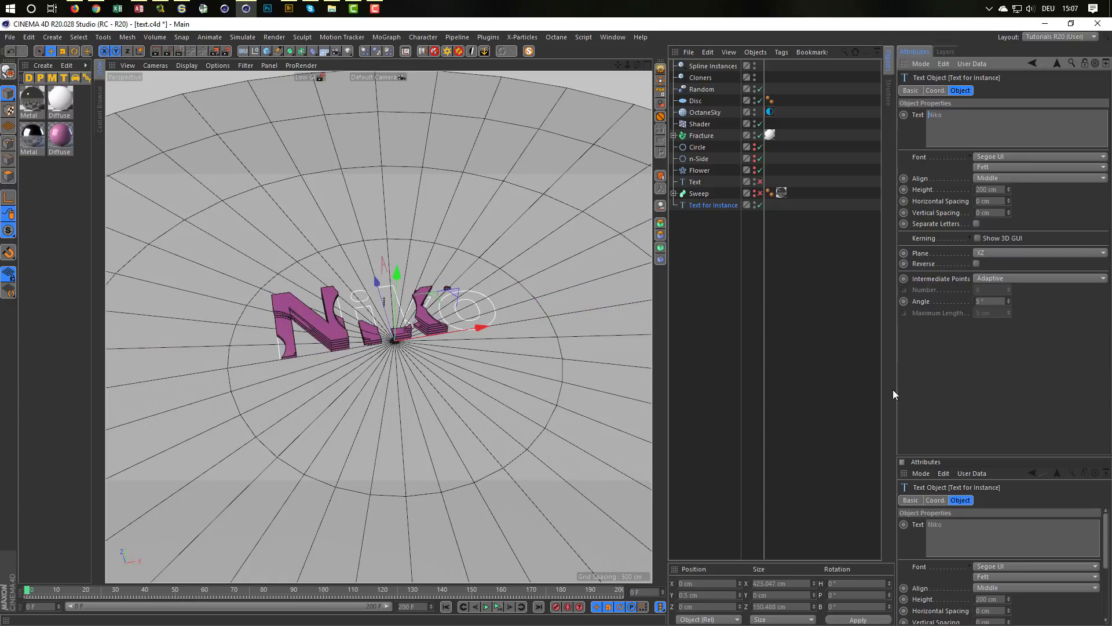
{"action": "scroll", "coordinate": [378, 296], "scroll_direction": "up", "scroll_amount": 5}
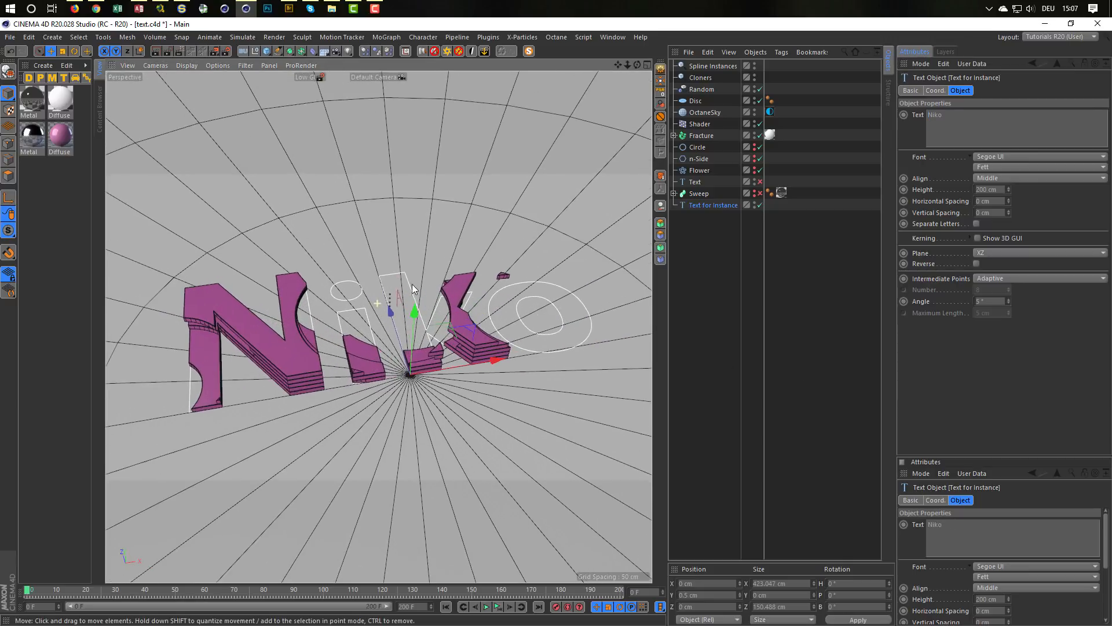
{"action": "scroll", "coordinate": [378, 297], "scroll_direction": "up", "scroll_amount": 2}
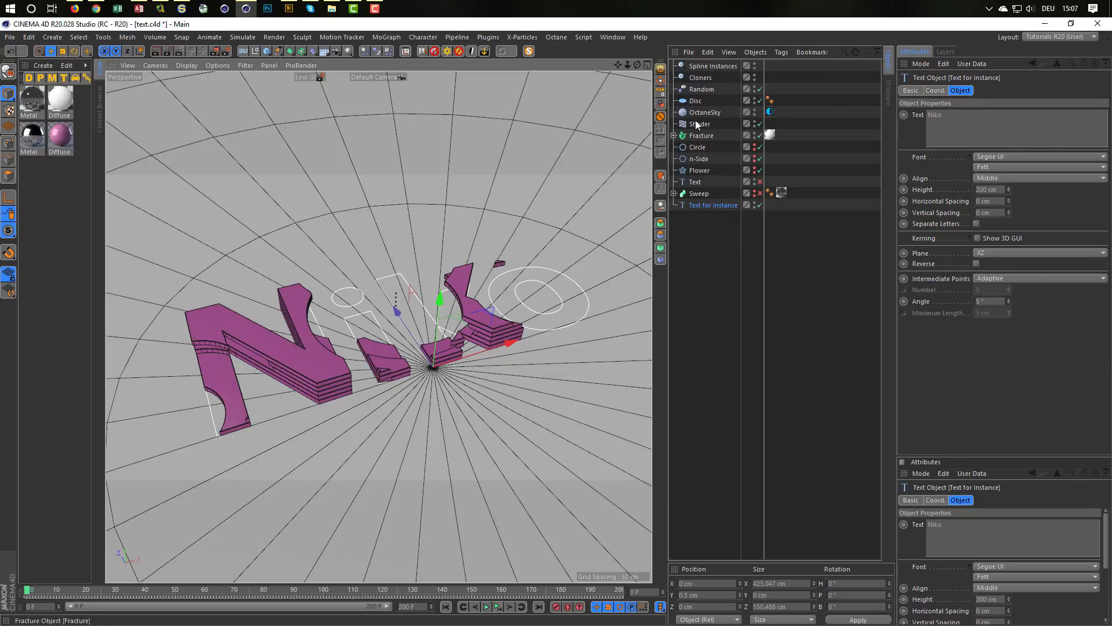
Step: Restore the selection stored in the Cloners object and set all five Cloner grids to an X size of 300 cm and an X count of 3
{"action": "left_click", "coordinate": [705, 79]}
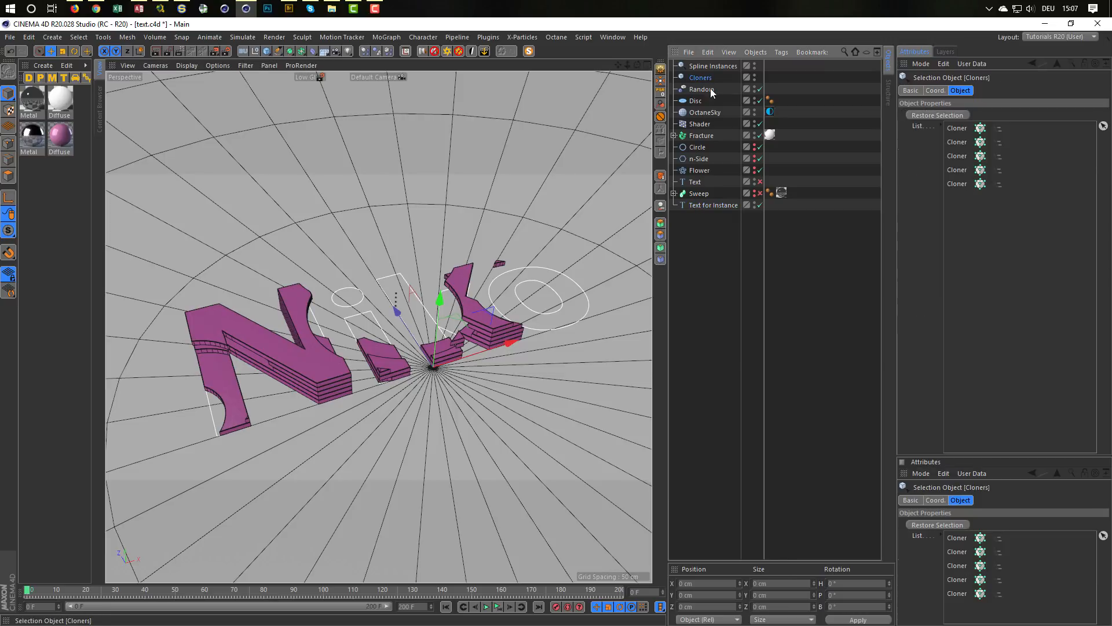
{"action": "left_click", "coordinate": [934, 115]}
{"action": "left_click", "coordinate": [960, 193]}
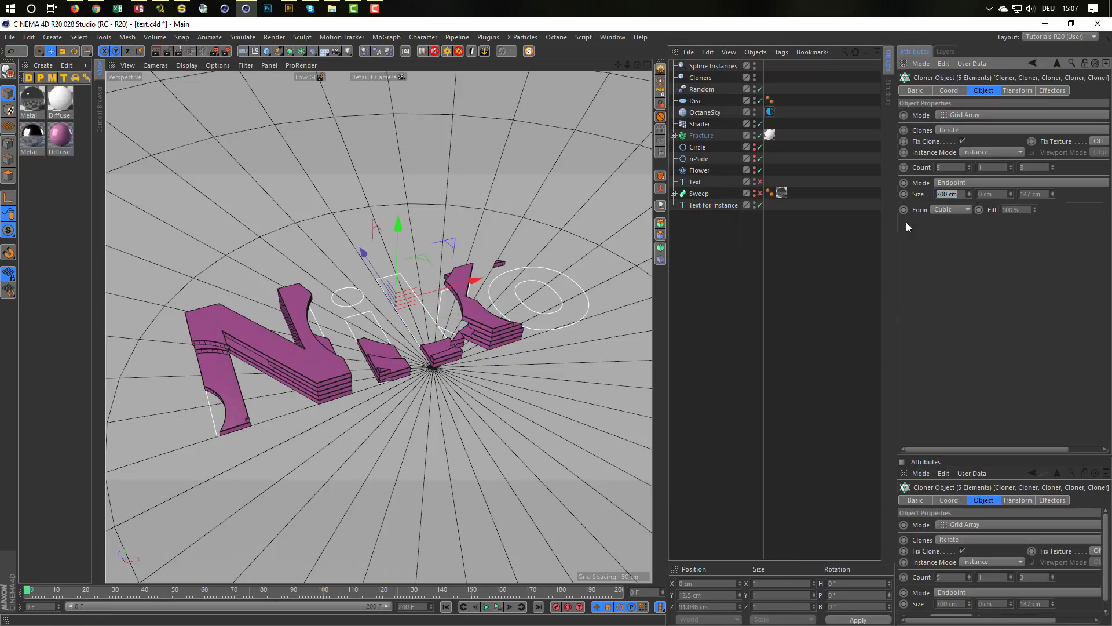
{"action": "type", "text": "300"}
{"action": "key", "text": "Return"}
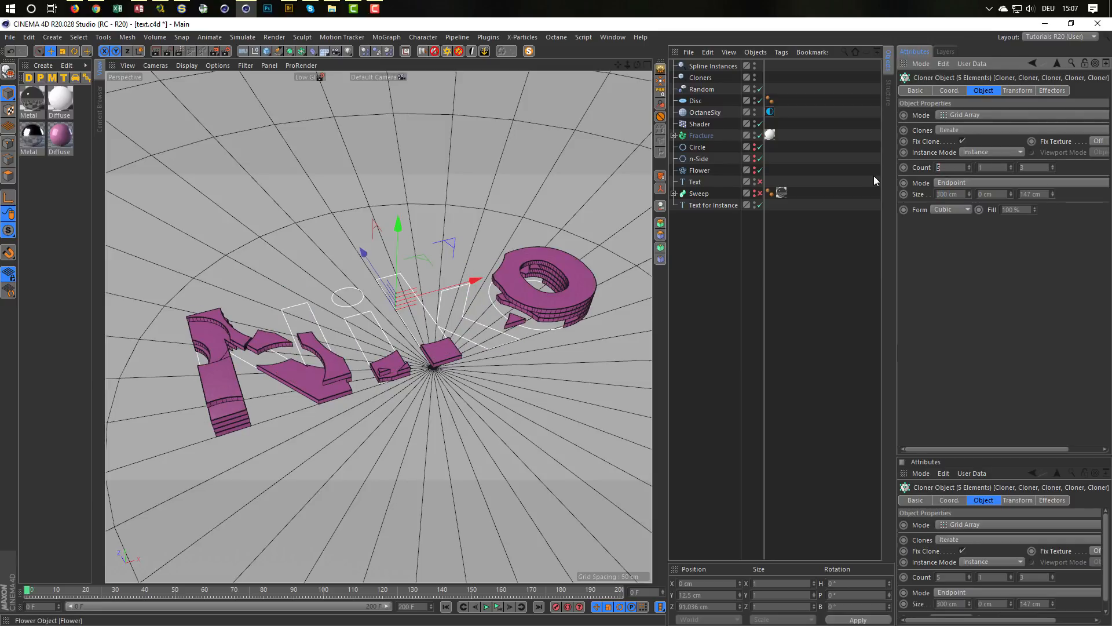
{"action": "type", "text": "3"}
{"action": "key", "text": "Return"}
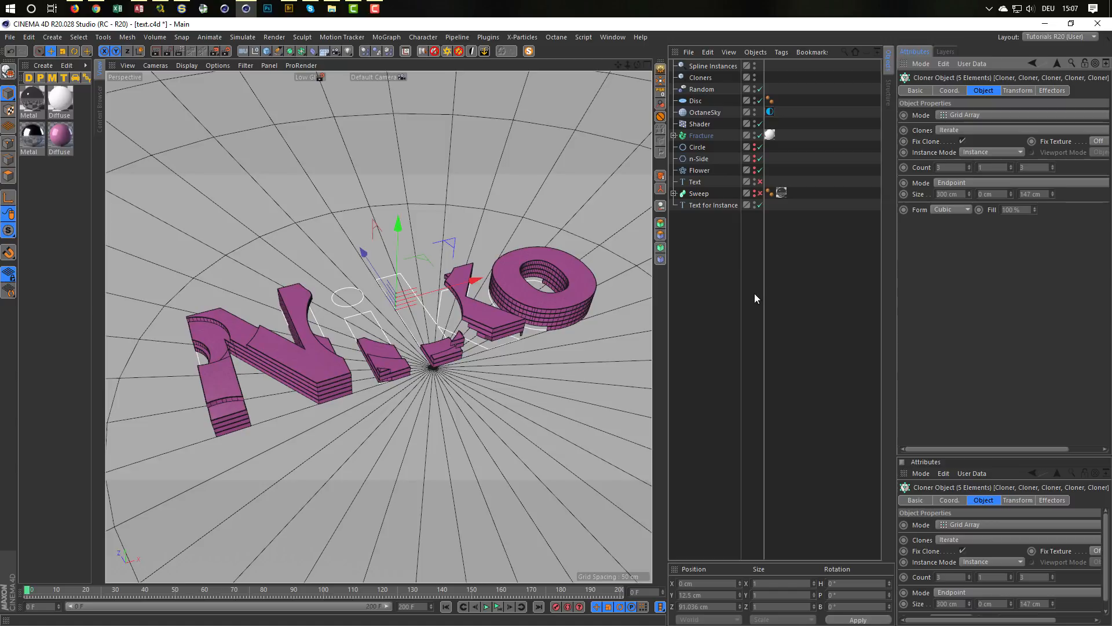
Step: Enable the Sweep object to show the wire outlines around the letters, and start an Octane render of the scene in the Live Viewer
{"action": "left_click", "coordinate": [759, 193]}
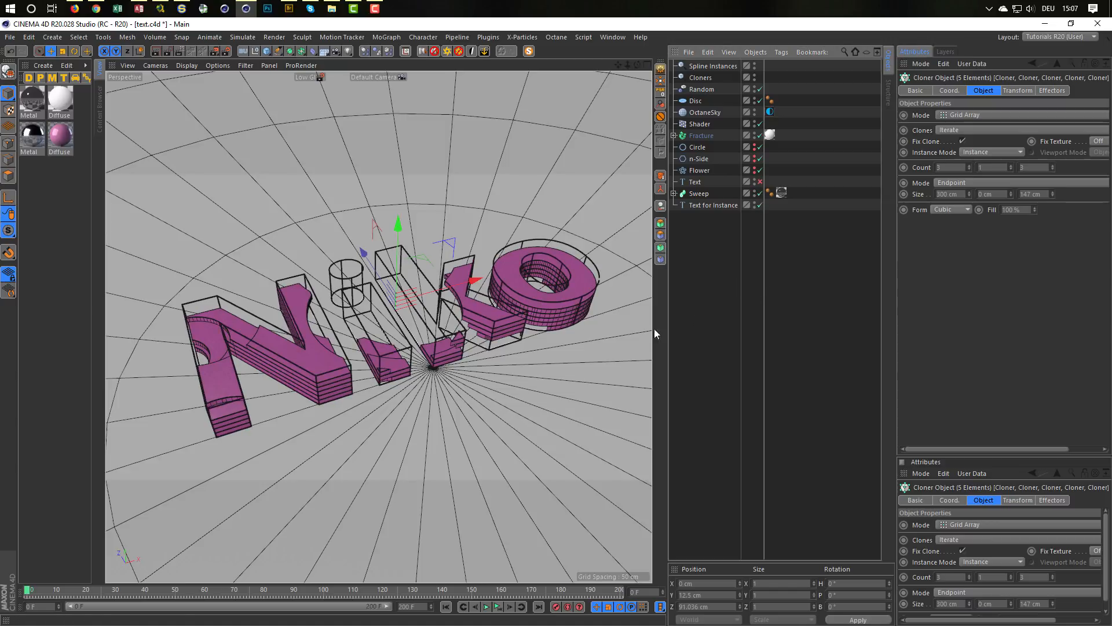
{"action": "mouse_move", "coordinate": [412, 326]}
{"action": "left_mouse_down", "text": "alt"}
{"action": "mouse_move", "coordinate": [423, 325]}
{"action": "mouse_move", "coordinate": [429, 286]}
{"action": "left_mouse_up", "text": "alt"}
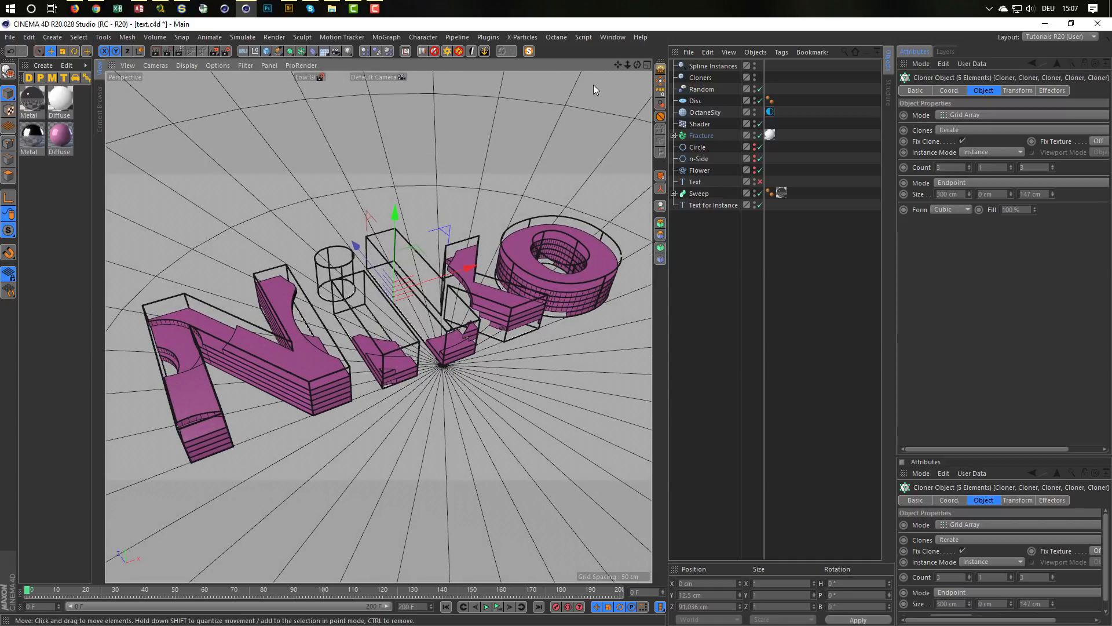
{"action": "left_click", "coordinate": [519, 36]}
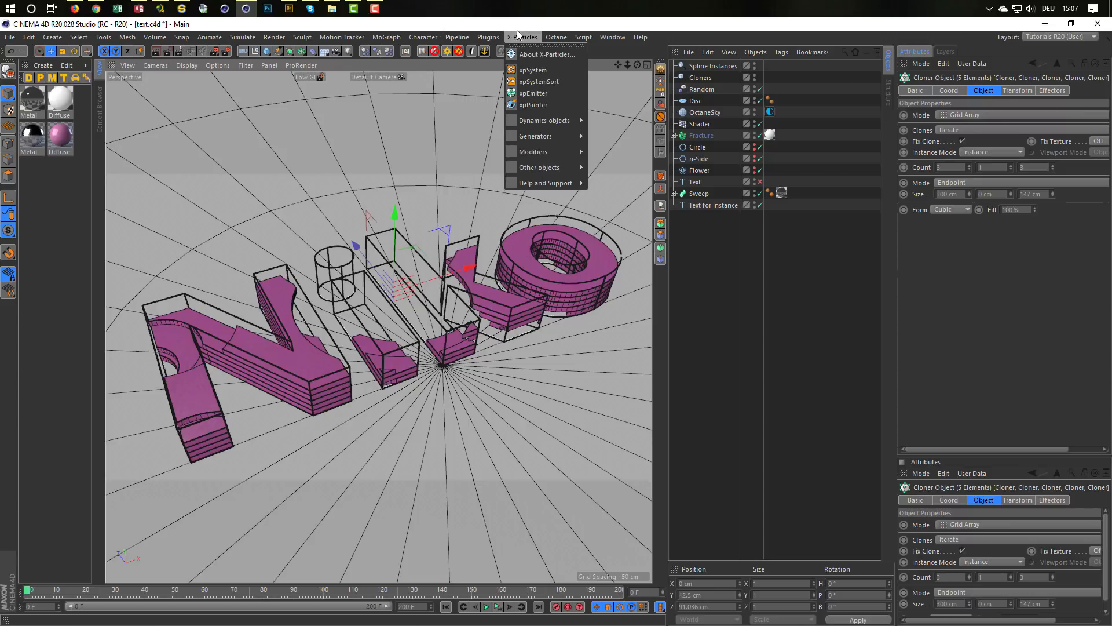
{"action": "mouse_move", "coordinate": [553, 37]}
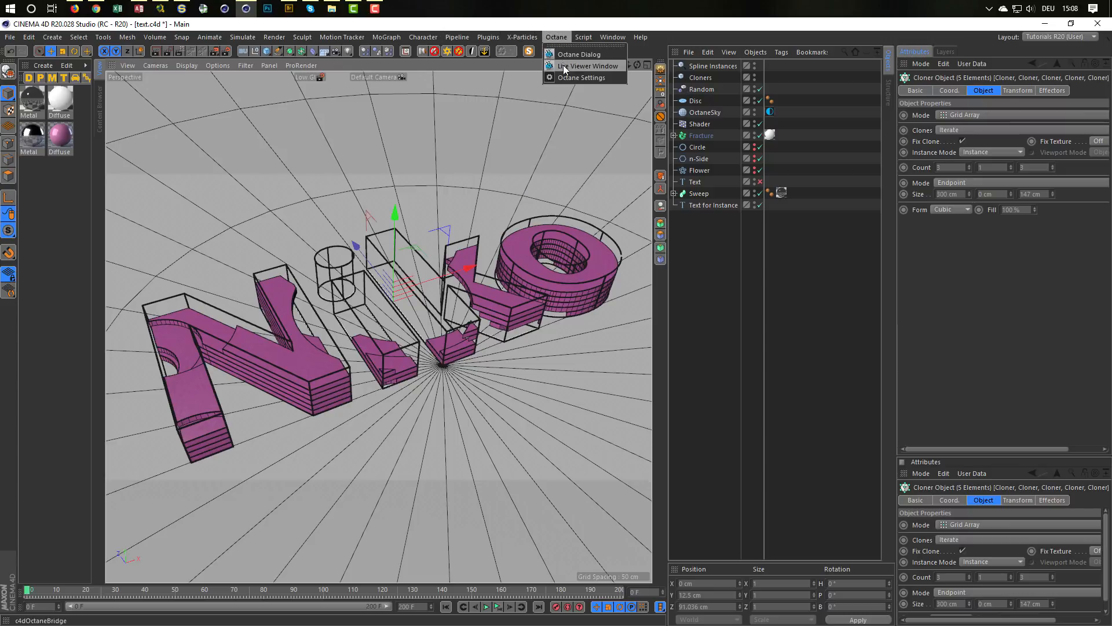
{"action": "left_click", "coordinate": [563, 65]}
{"action": "left_click_drag", "start_coordinate": [464, 219], "coordinate": [851, 258]}
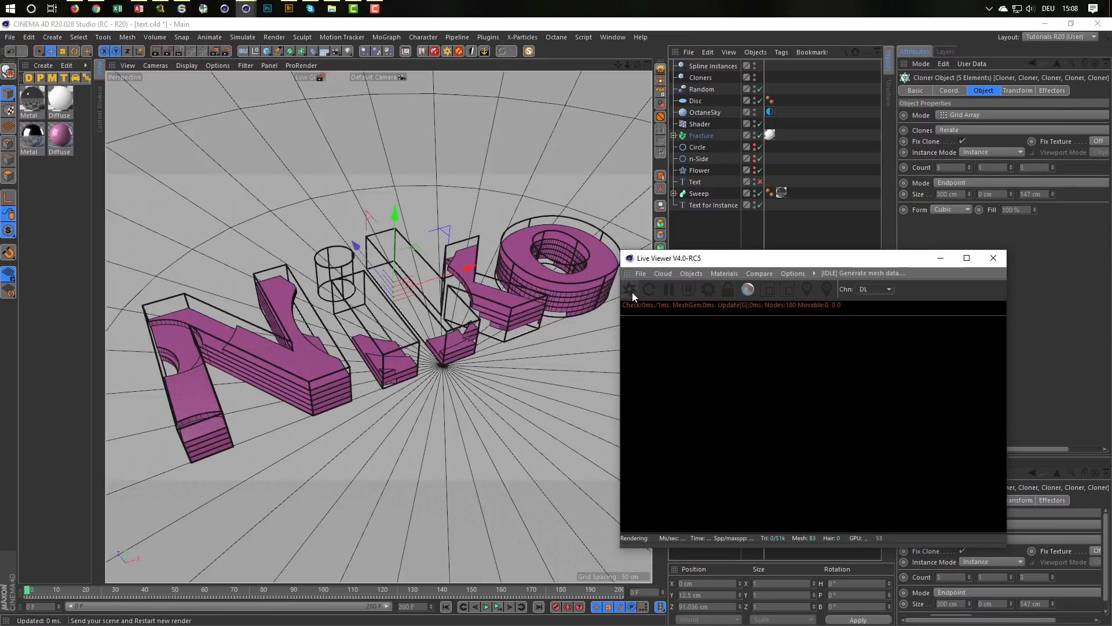
{"action": "left_click", "coordinate": [630, 290]}
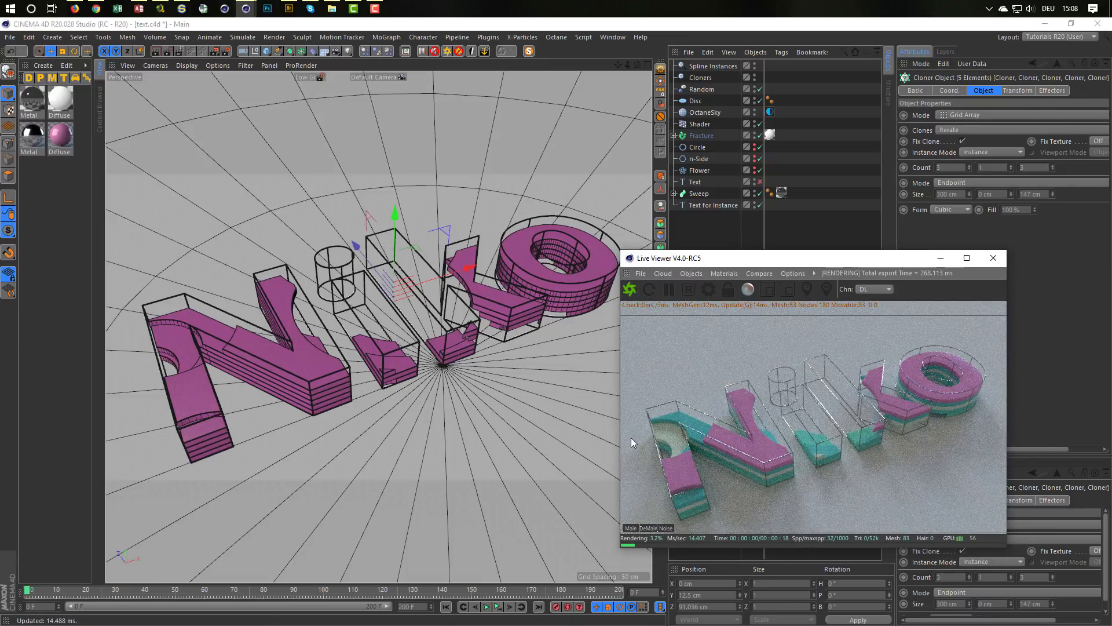